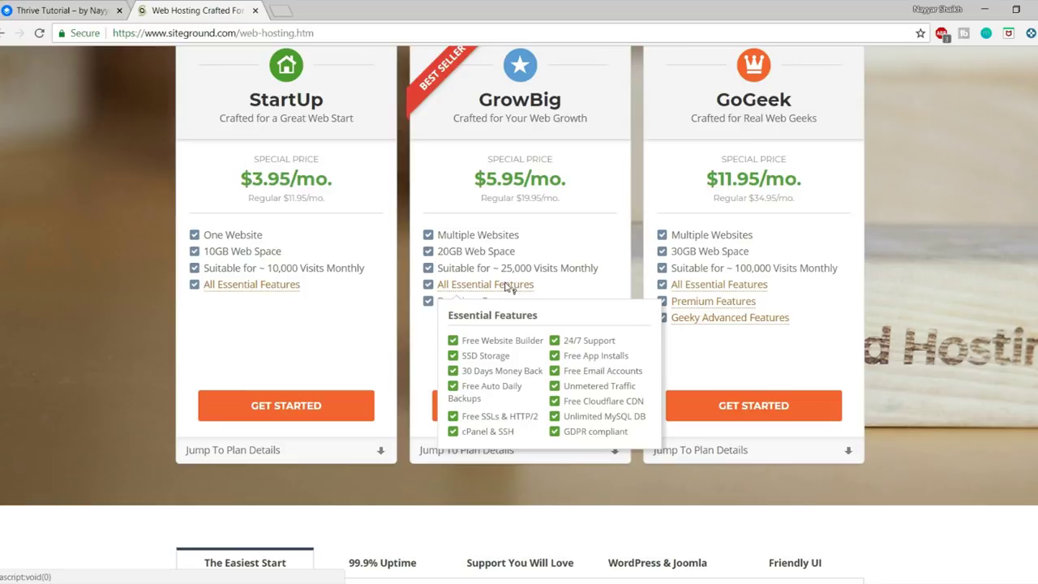
Step: Compare the GrowBig $5.95 sale price against its regular $19.95 price
scroll(600, 341, "up", 2)
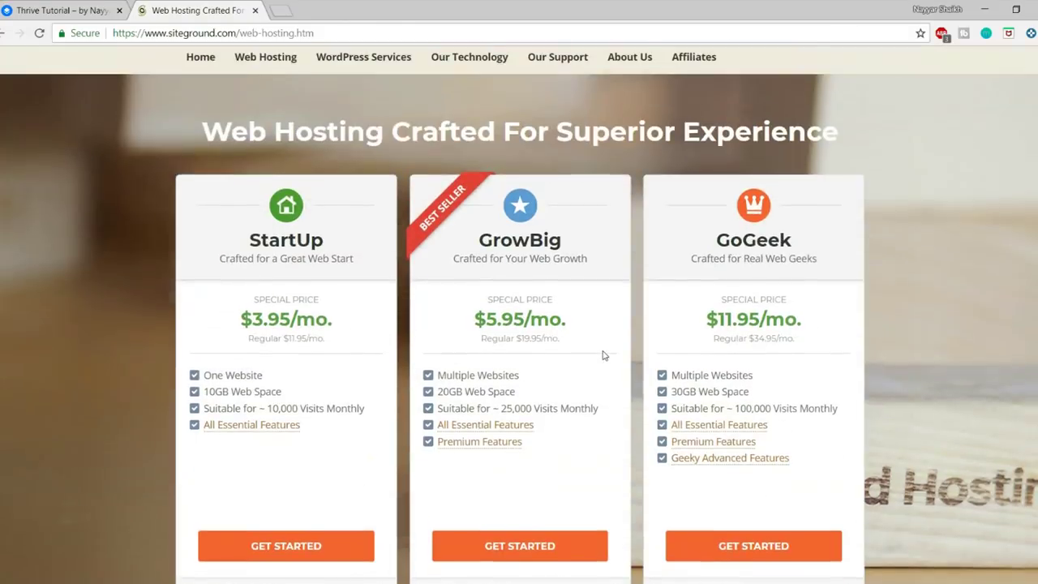
scroll(602, 355, "down", 1)
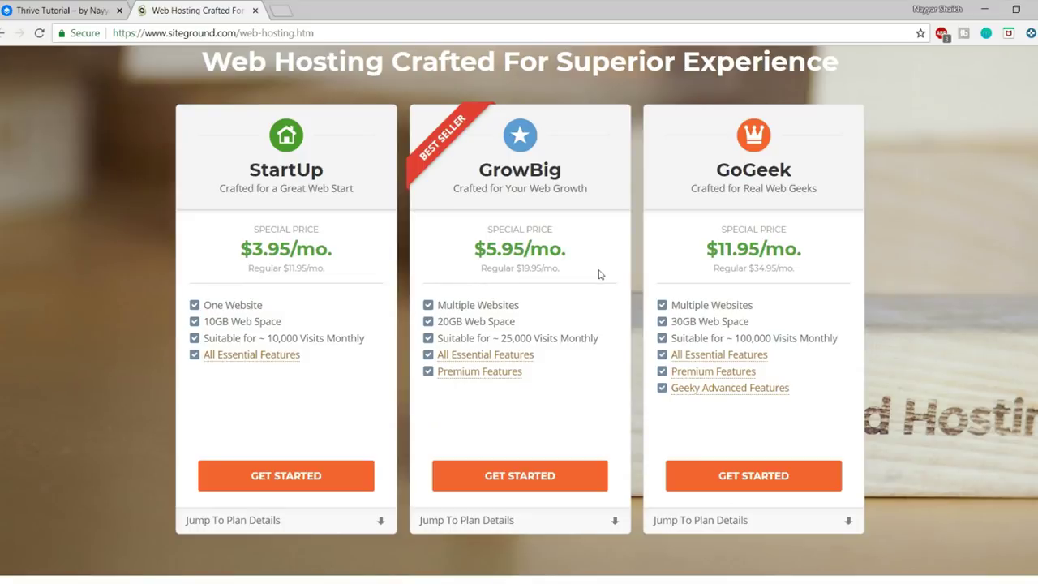
left_click_drag(477, 272, 546, 269)
left_click(539, 268)
left_click(520, 253)
left_click_drag(485, 249, 525, 249)
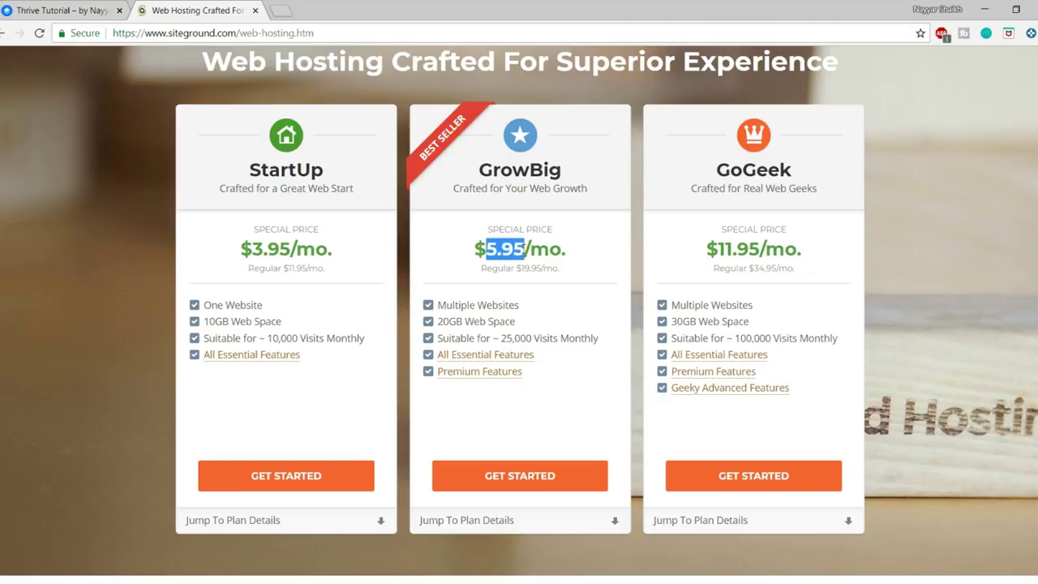
left_click(554, 267)
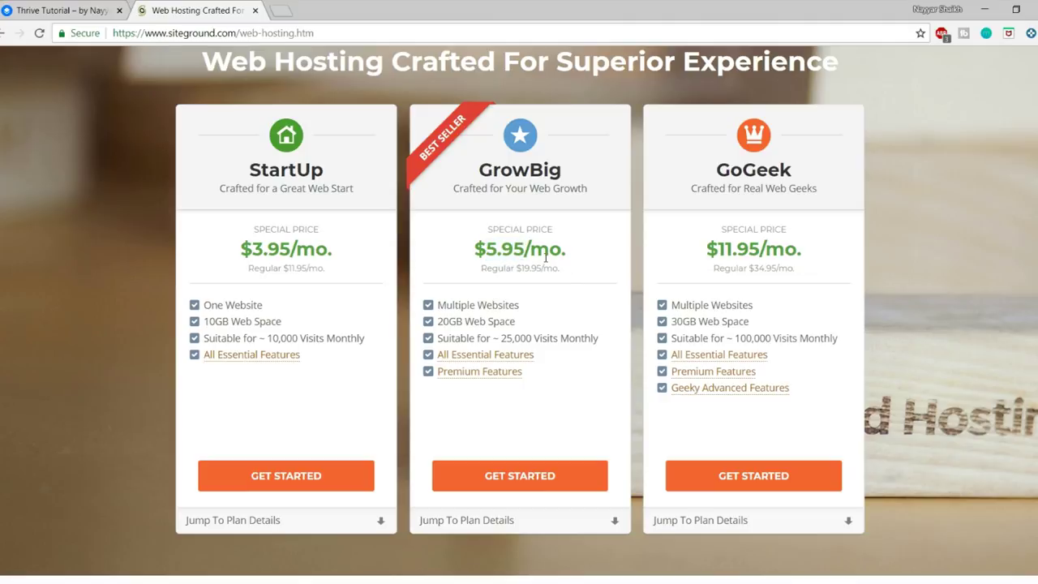
Step: Compare the GrowBig and StartUp plan names and begin ordering StartUp
left_click_drag(476, 174, 582, 172)
left_click(581, 173)
left_click_drag(245, 175, 330, 173)
left_click(329, 173)
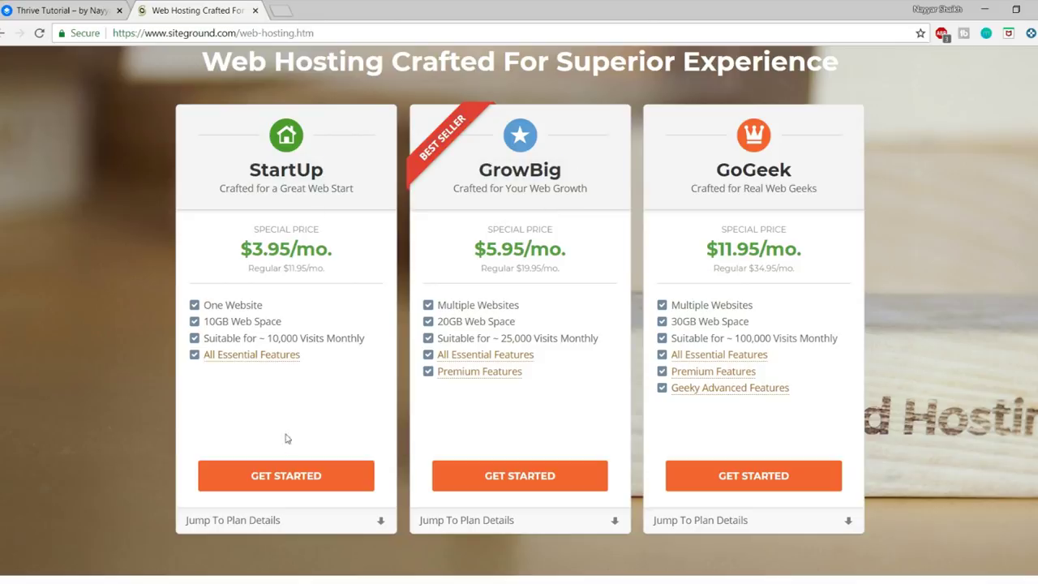
left_click(305, 477)
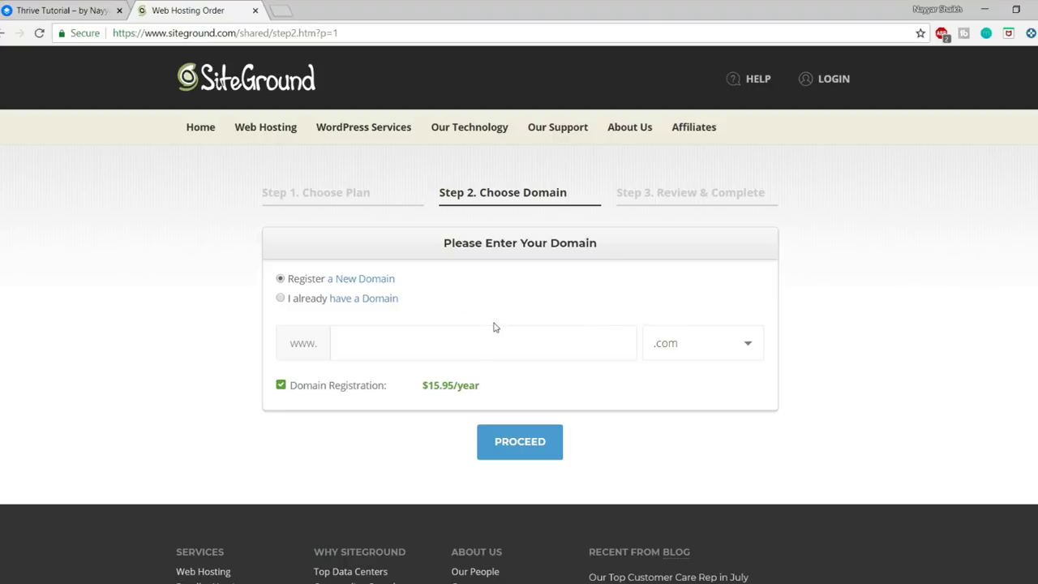
Step: Choose Register a New Domain and enter the desired domain name
left_click(283, 300)
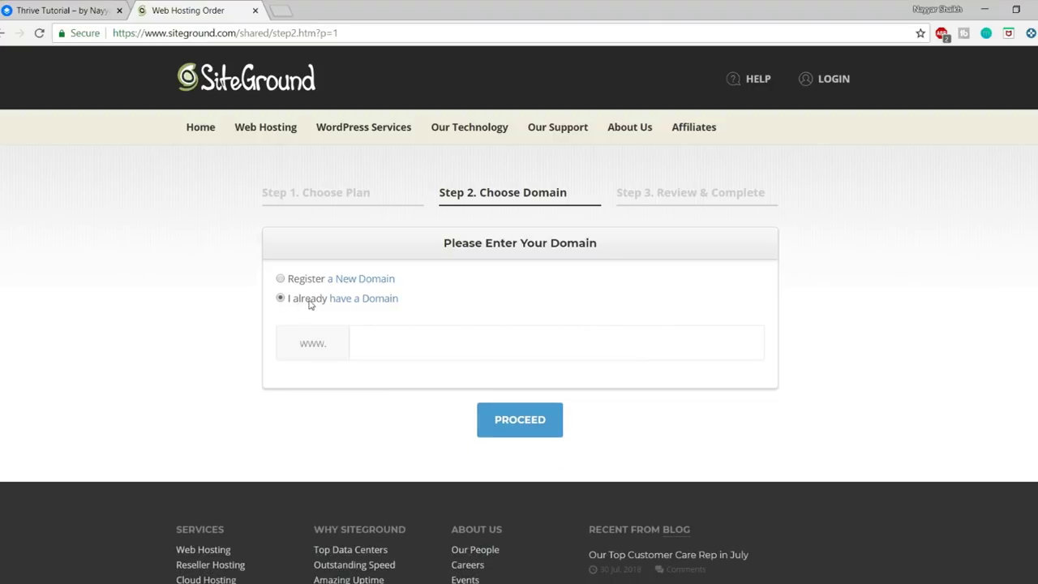
left_click(424, 347)
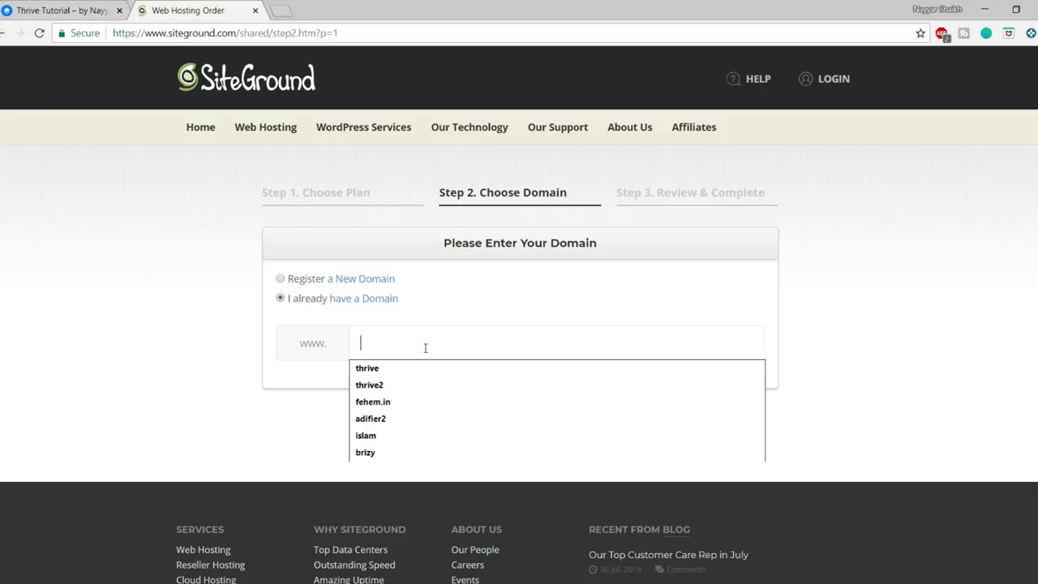
key("Escape")
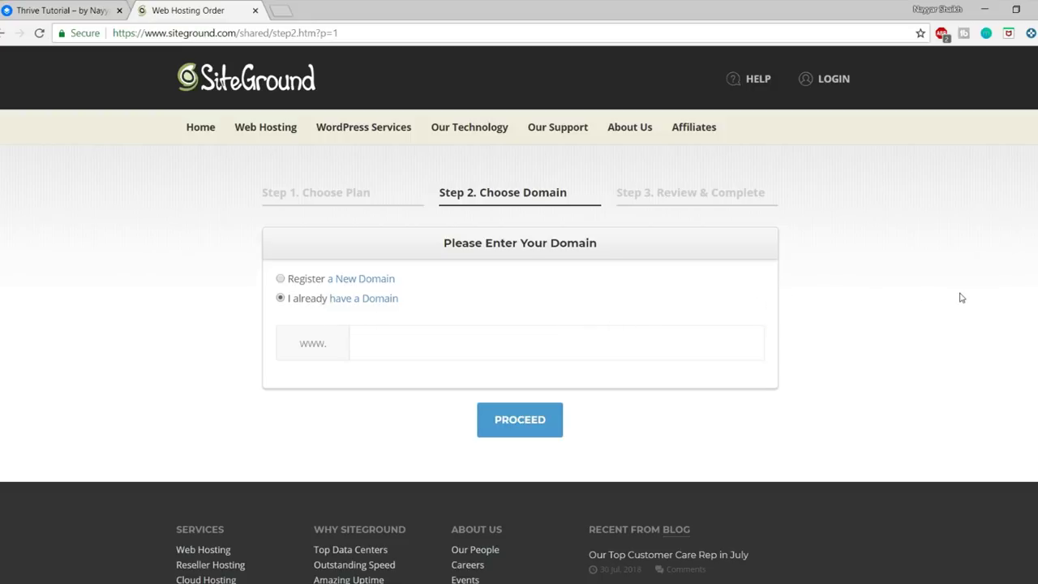
left_click(292, 280)
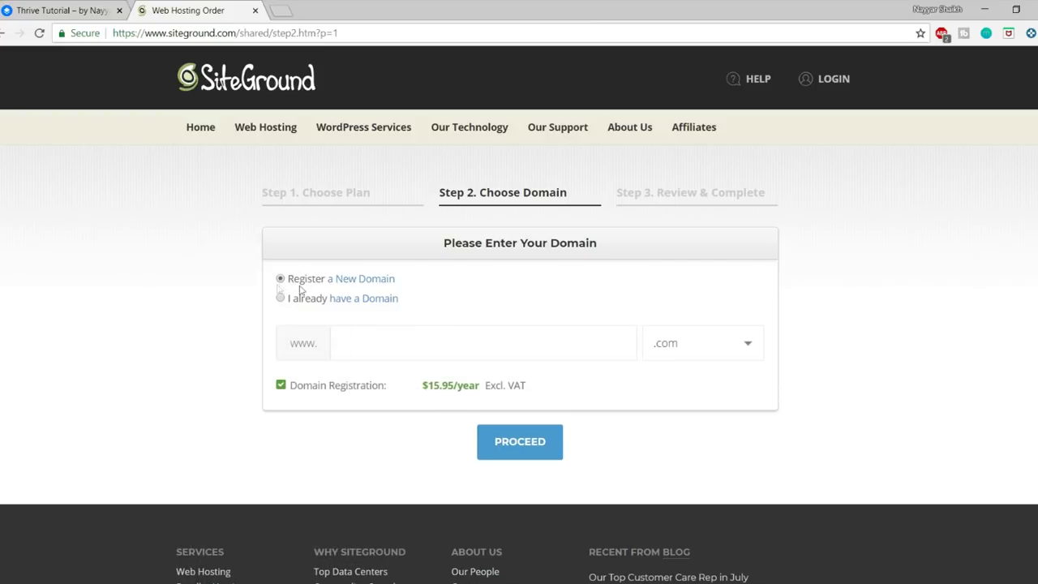
left_click(503, 338)
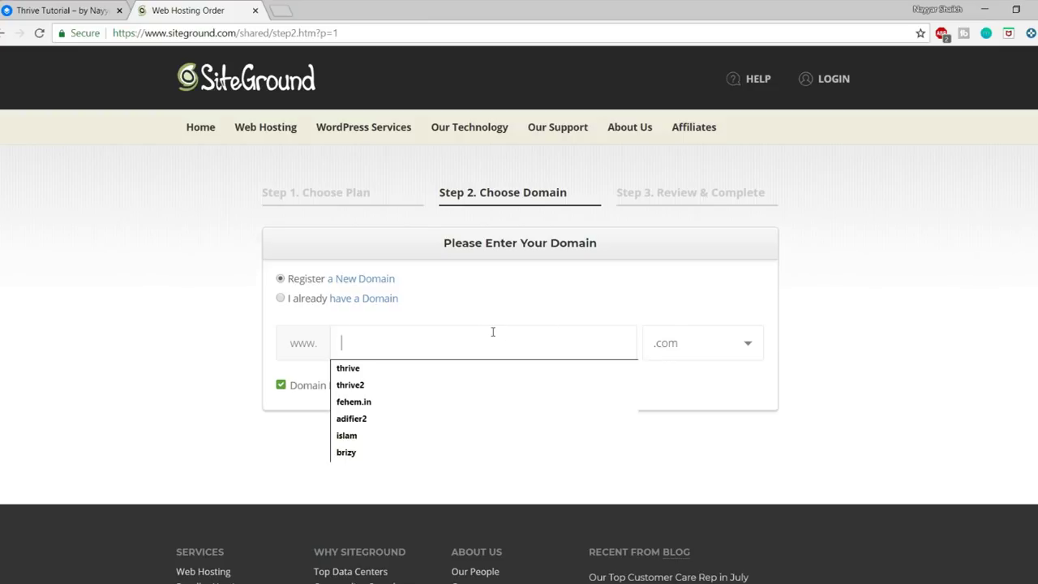
type("nayyarsh")
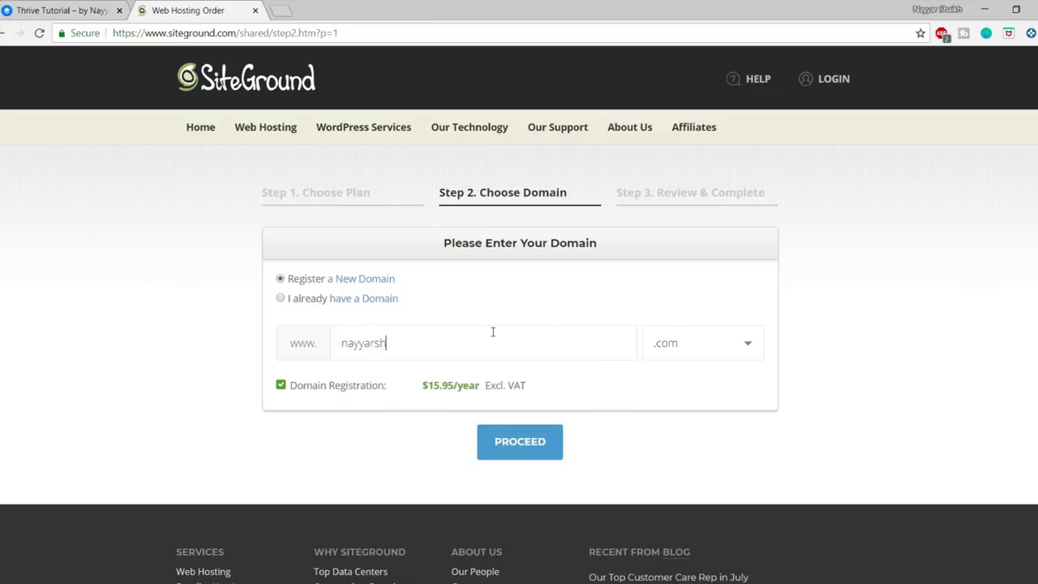
type("aikhs")
Step: Keep .com as the extension and proceed with the new domain
left_click_drag(413, 343, 333, 344)
left_click(736, 342)
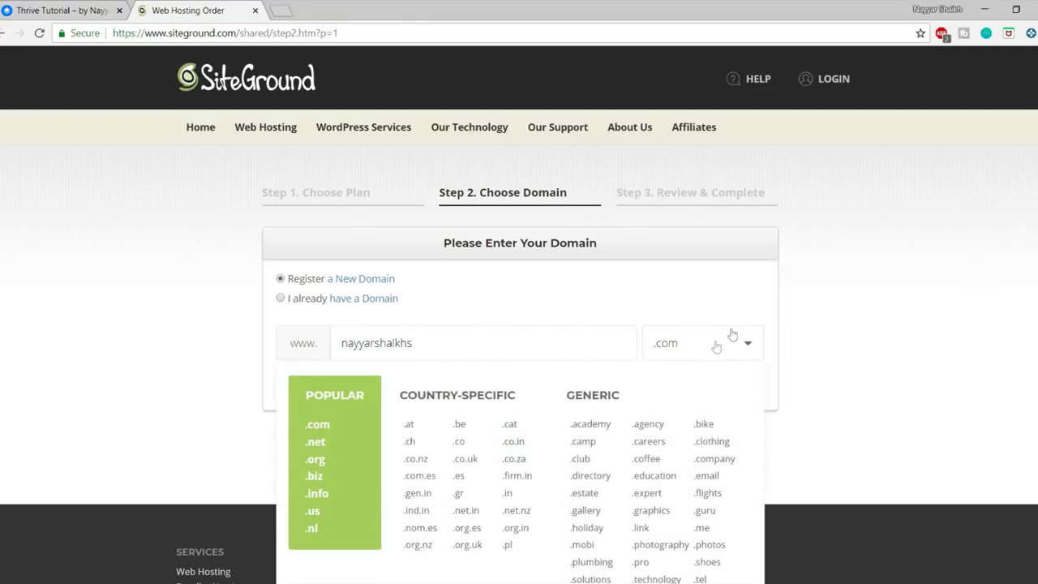
scroll(836, 375, "down", 1)
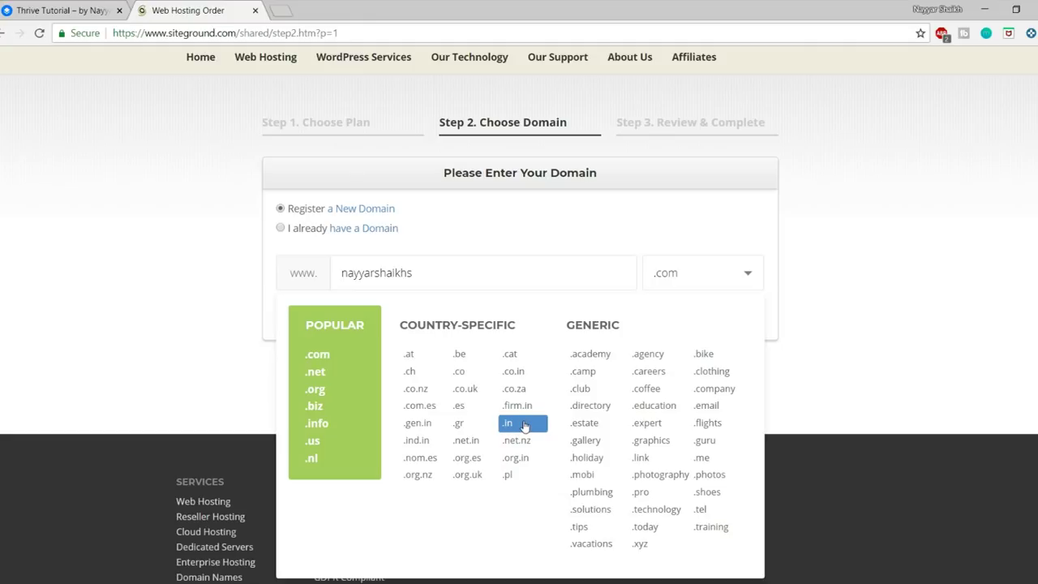
left_click(337, 356)
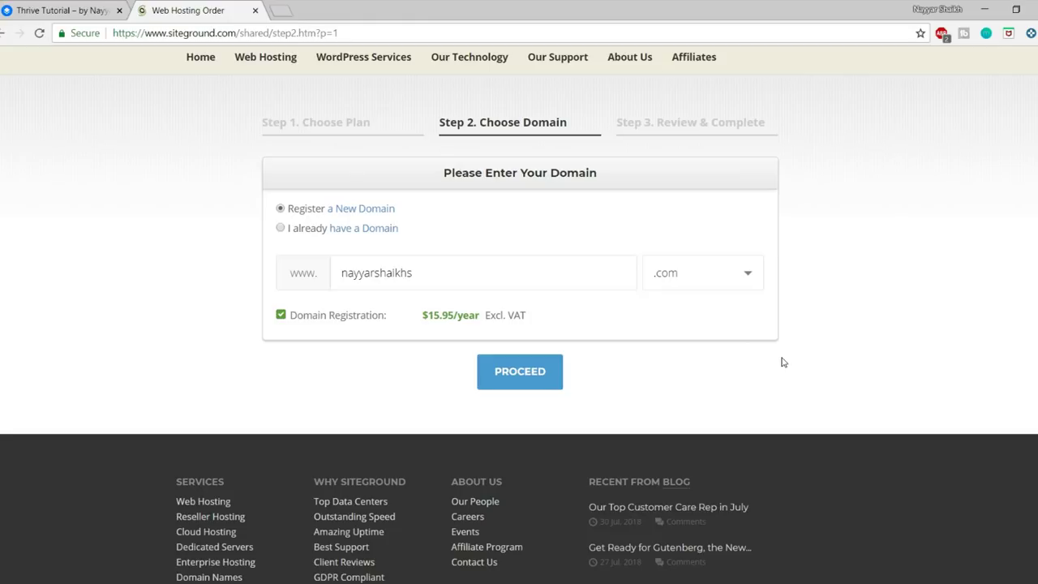
left_click_drag(467, 273, 327, 279)
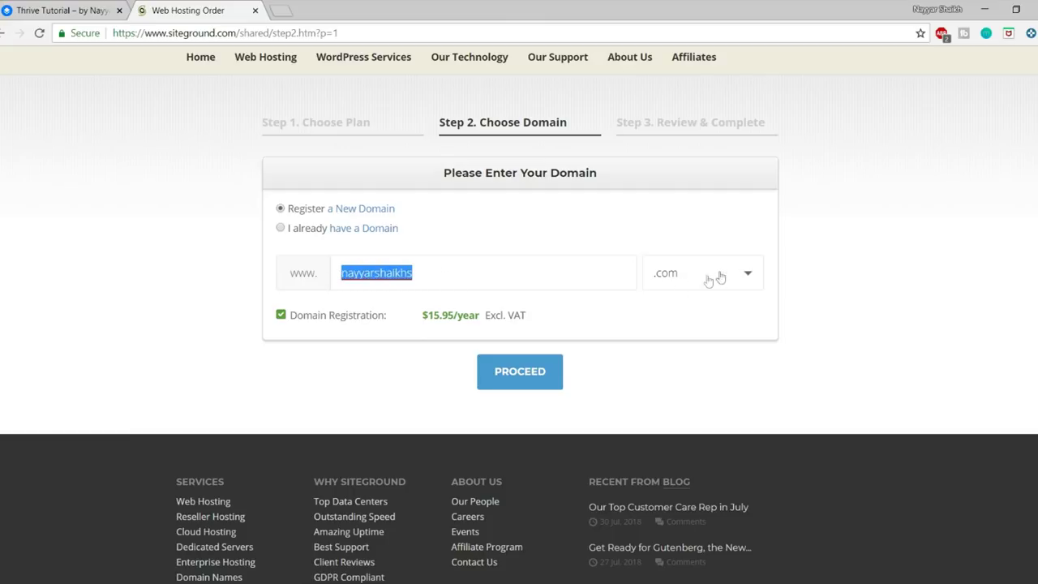
left_click(527, 372)
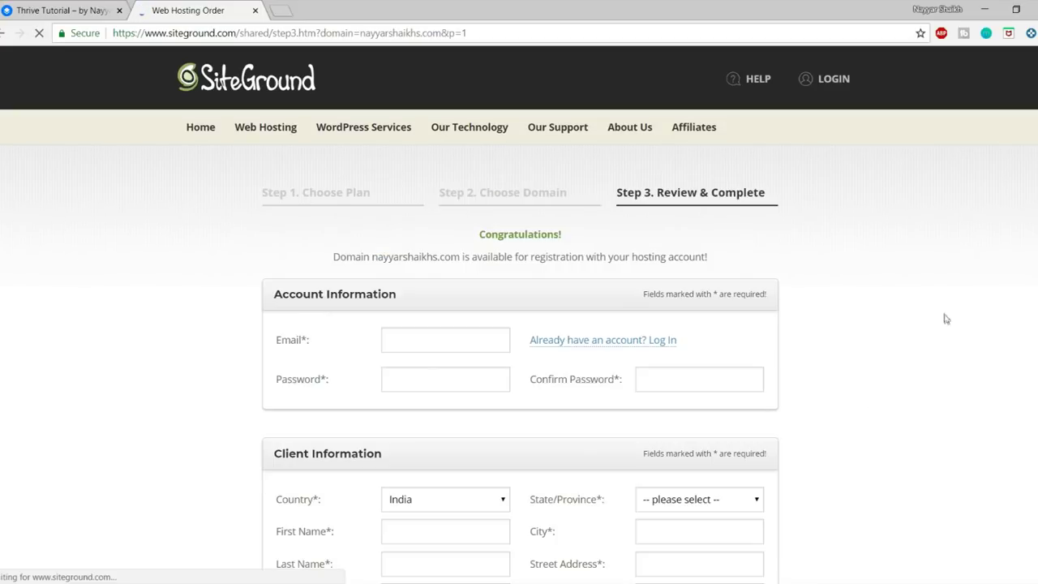
Step: Fill in the account e-mail from the saved suggestion and set the account password
scroll(954, 323, "down", 1)
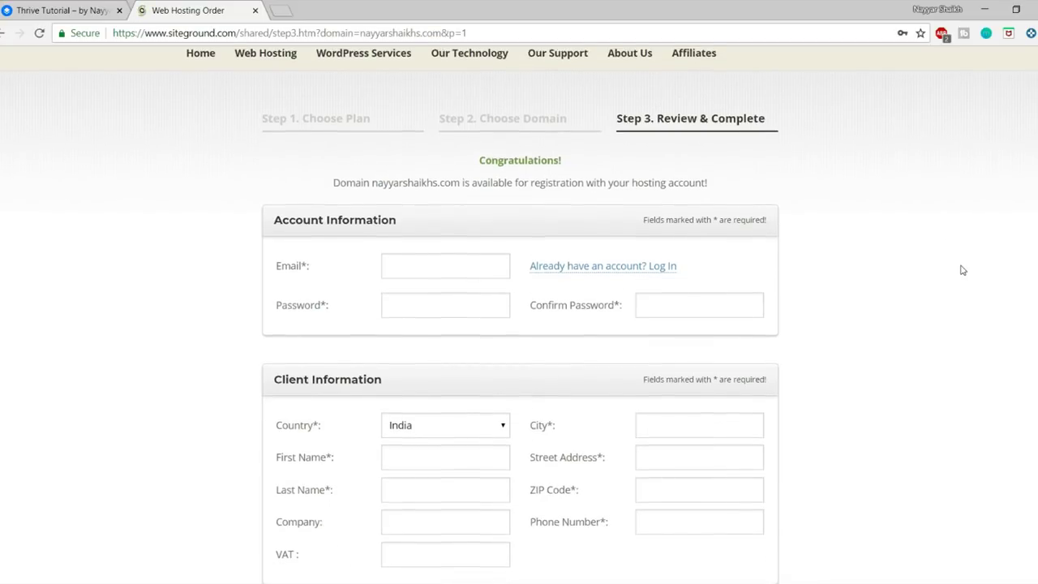
scroll(531, 214, "down", 1)
left_click(457, 197)
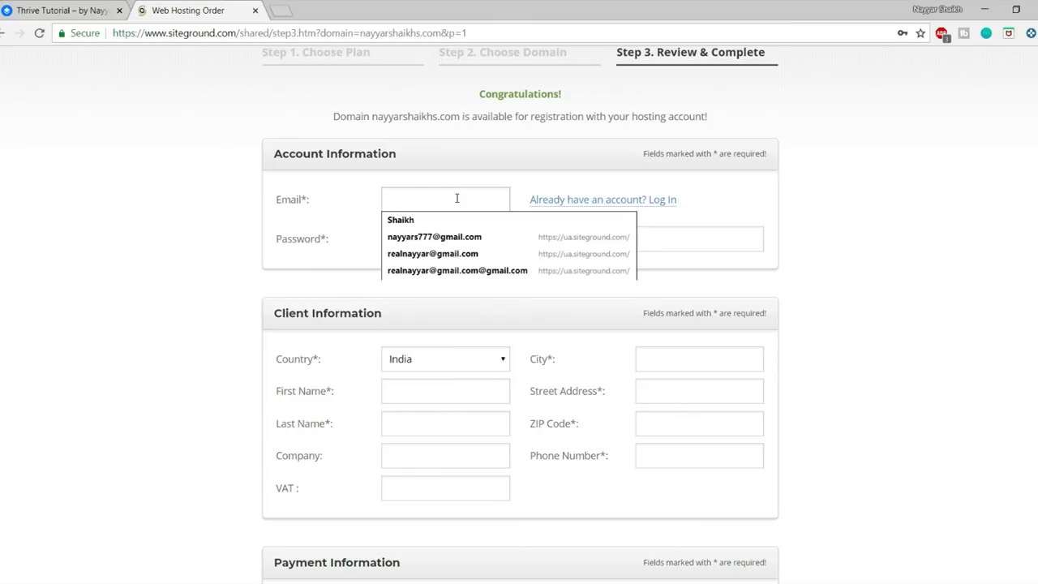
left_click(451, 255)
left_click(466, 242)
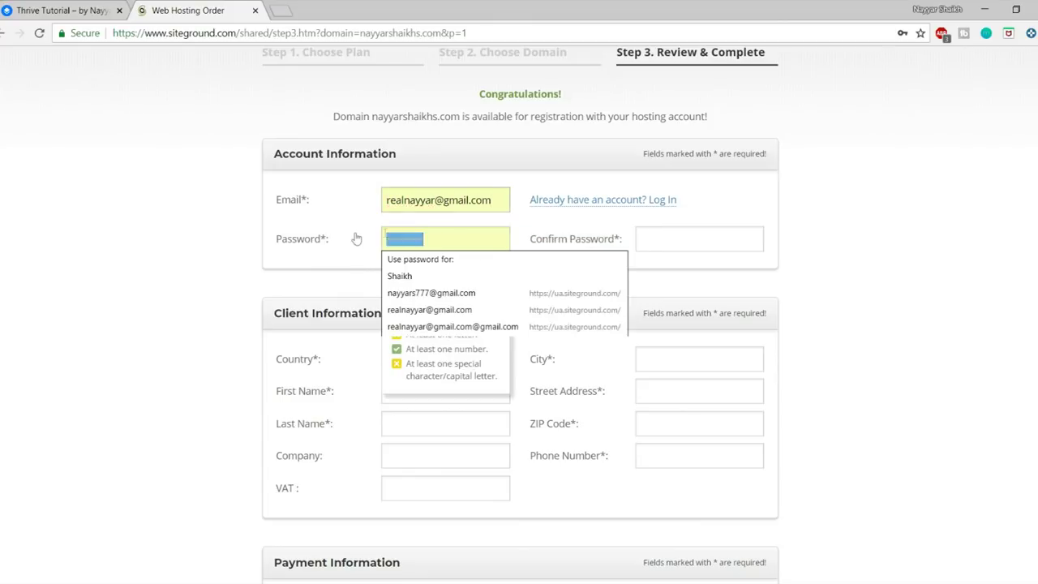
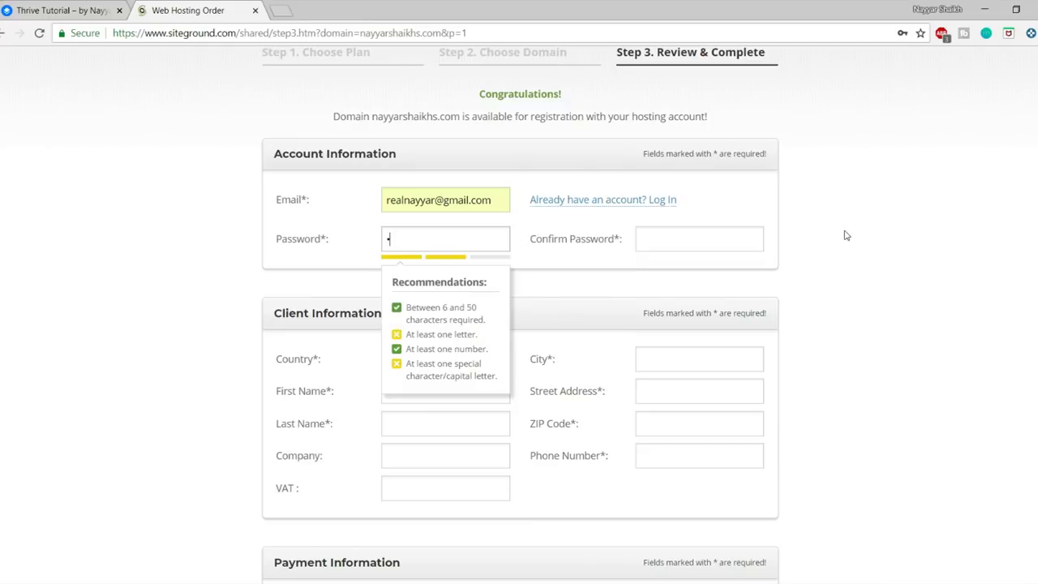
key("Tab")
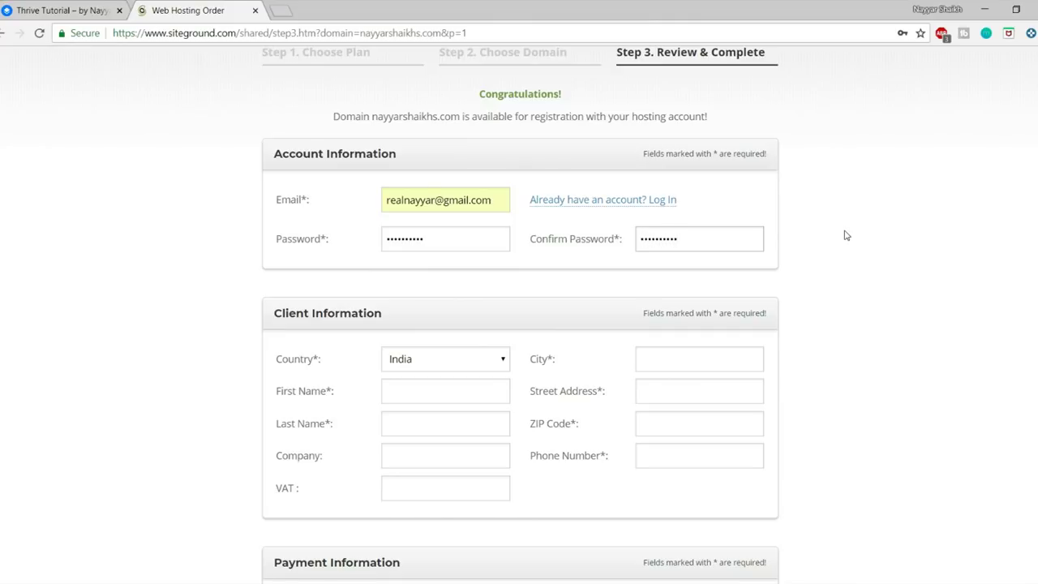
scroll(846, 235, "down", 3)
Step: Keep the country and enter the client's first and last name
left_click(408, 171)
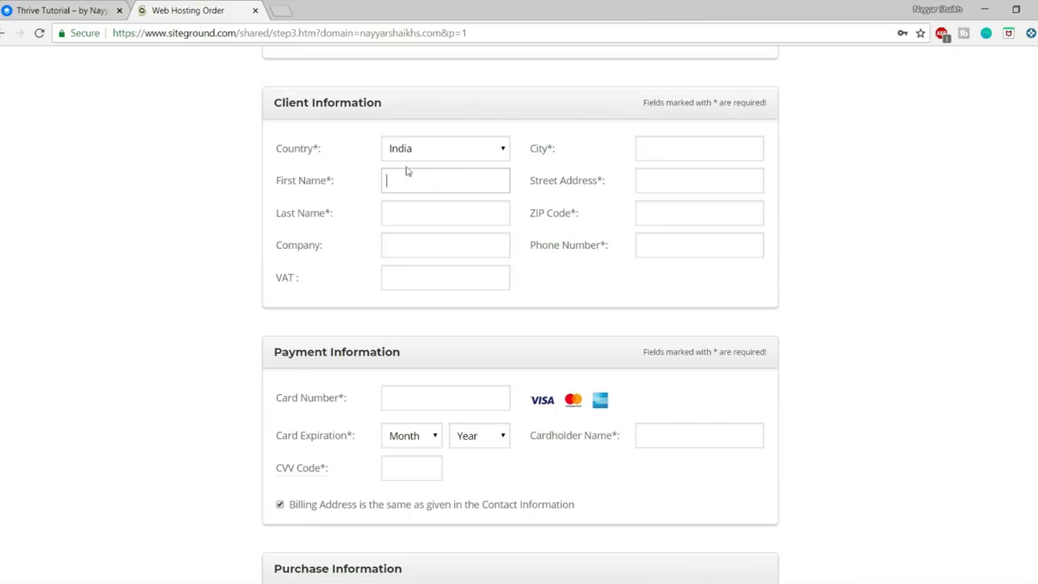
left_click(451, 154)
left_click(446, 150)
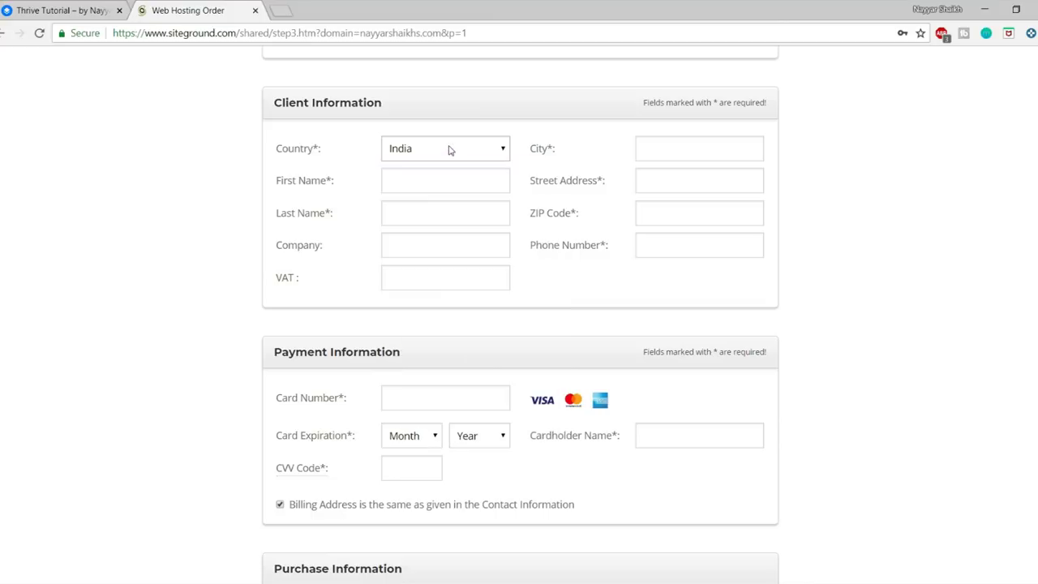
left_click(415, 184)
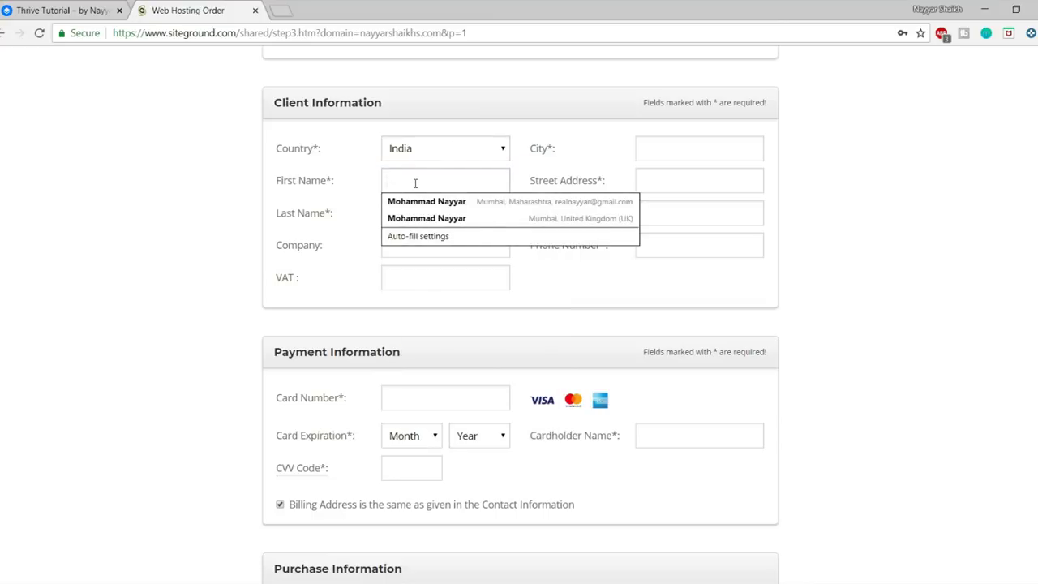
type("Nayyar")
key("Tab")
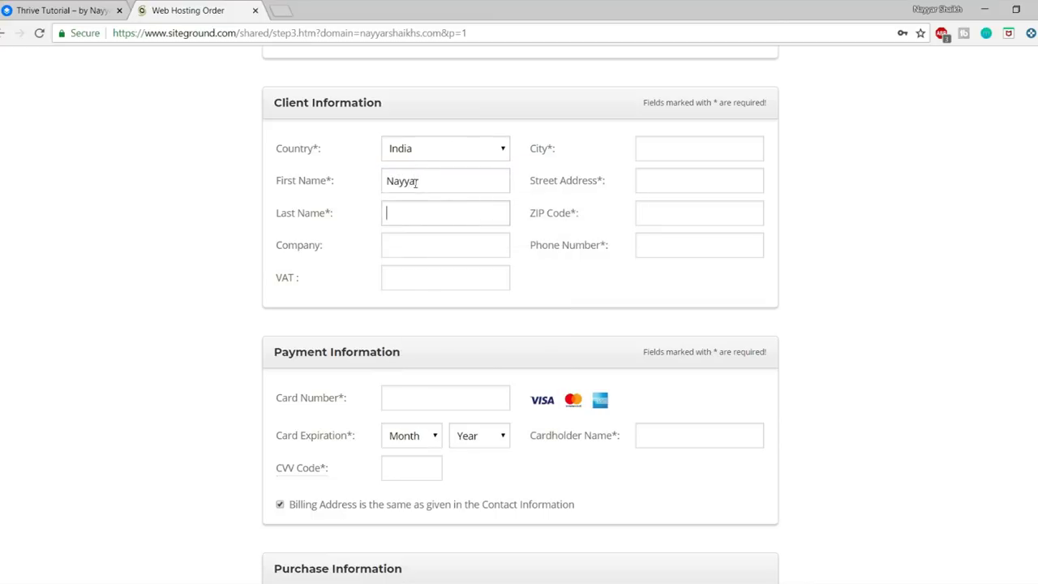
type("Shaikh")
key("Tab")
Step: Leave Company and VAT empty and enter the city
left_click_drag(285, 257, 305, 286)
left_click(329, 268)
left_click(306, 269)
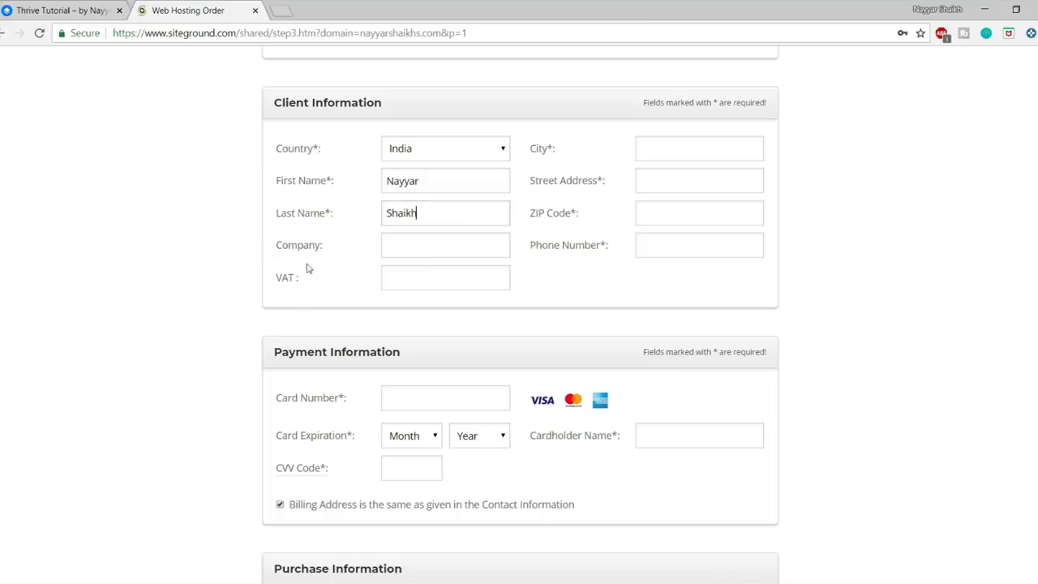
left_click(646, 148)
type("Mumbai")
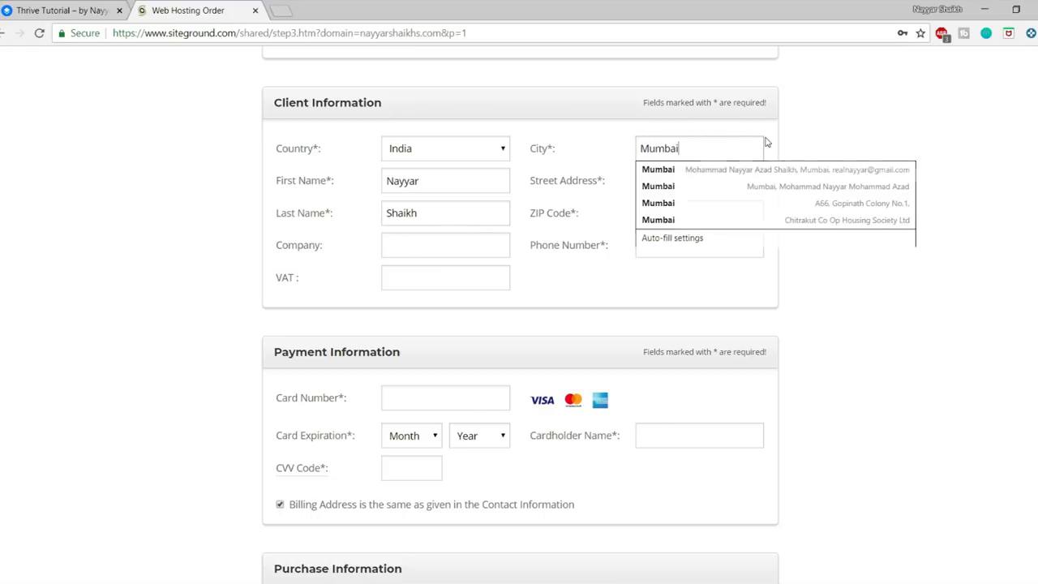
key("Tab")
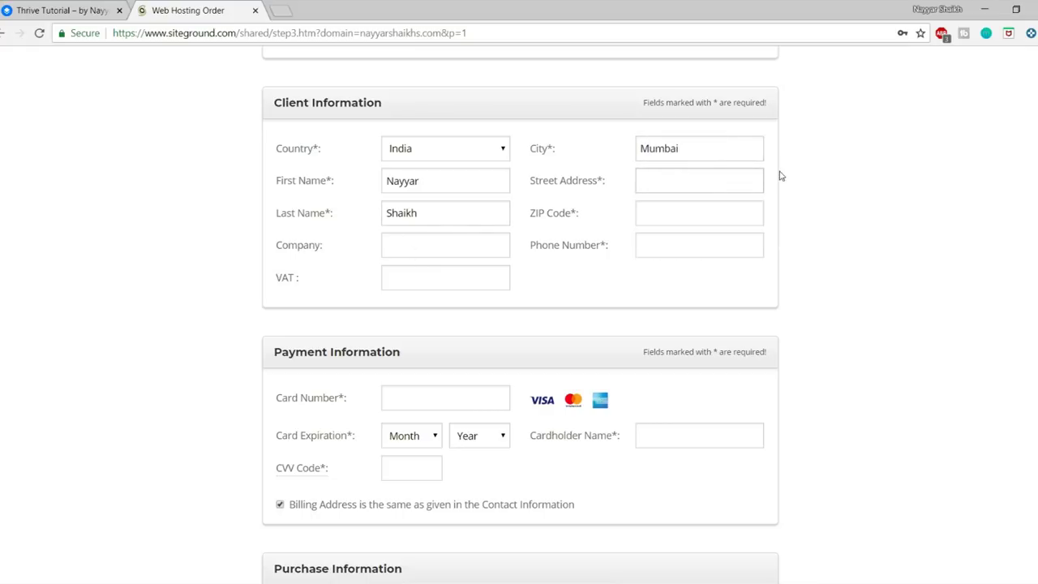
Step: Enter the street address, ZIP code and phone number
type("Mau")
key("BackSpace")
type("umbai")
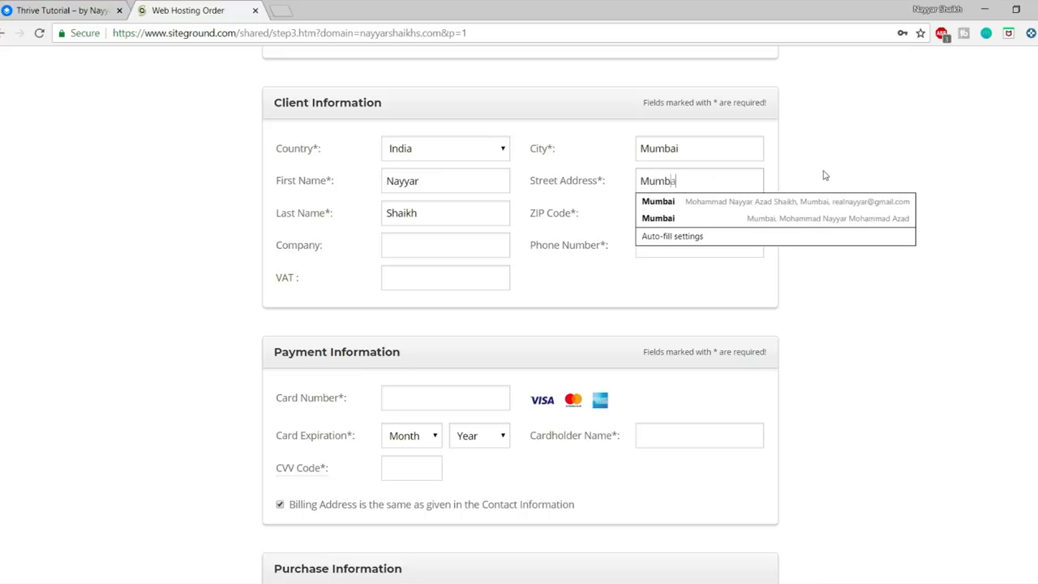
key("Tab")
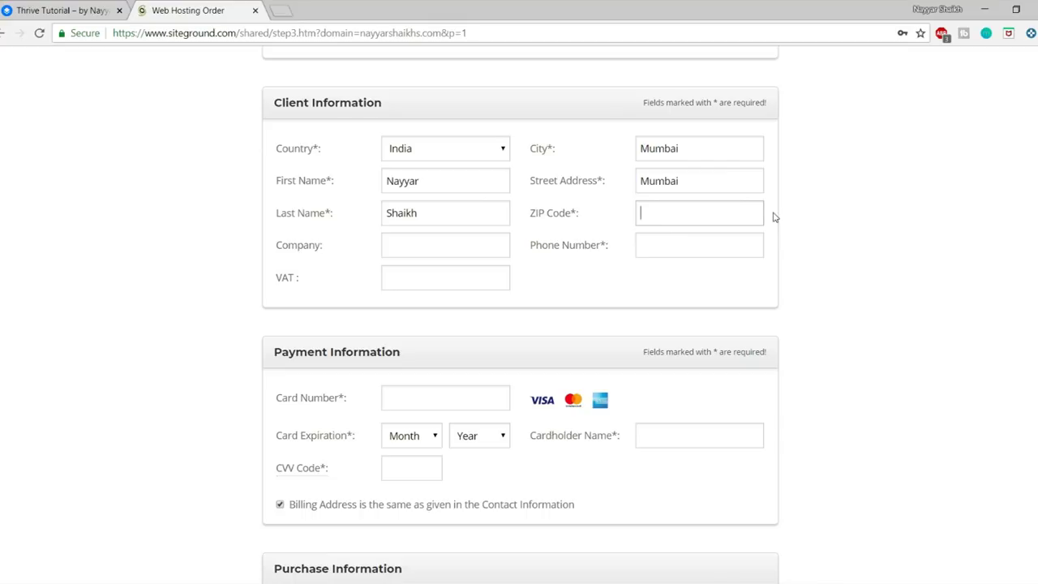
type("400000")
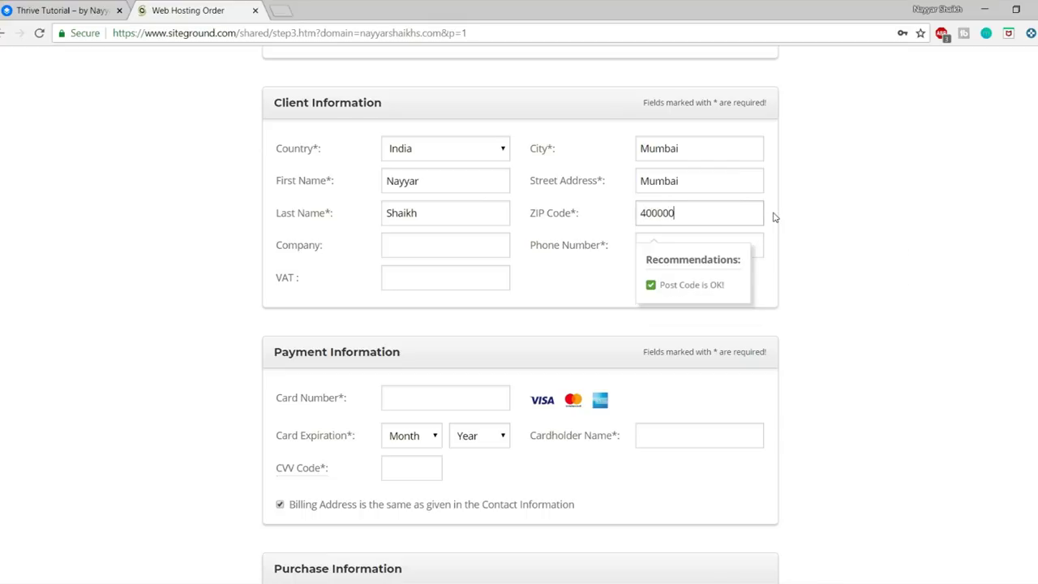
left_click(667, 241)
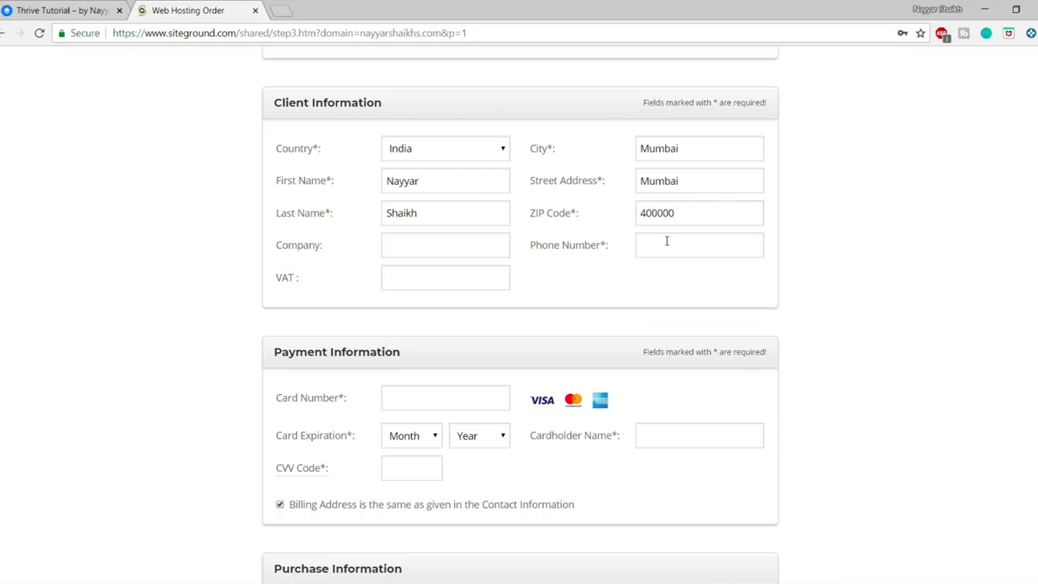
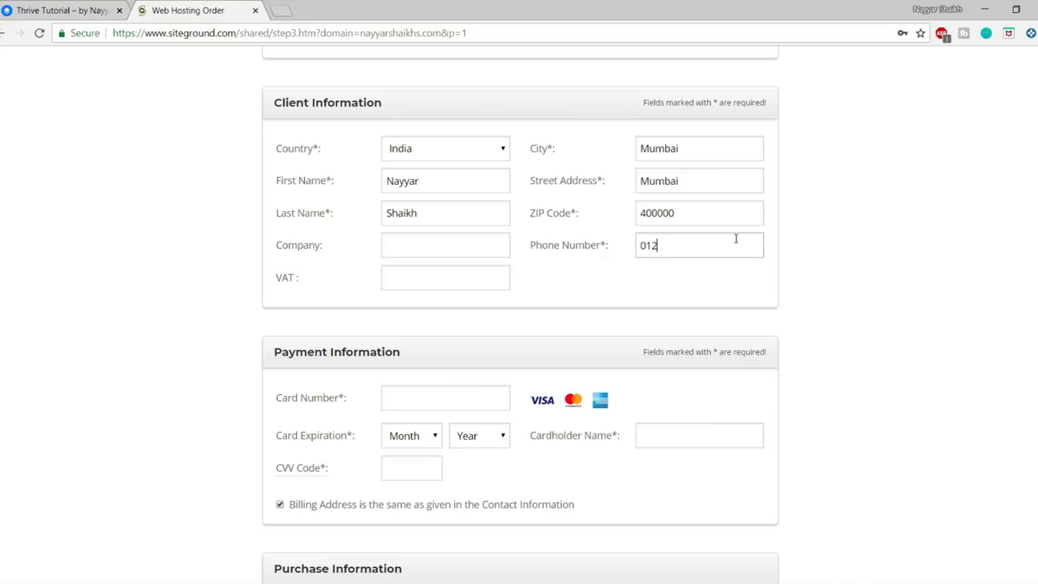
scroll(519, 316, "down", 3)
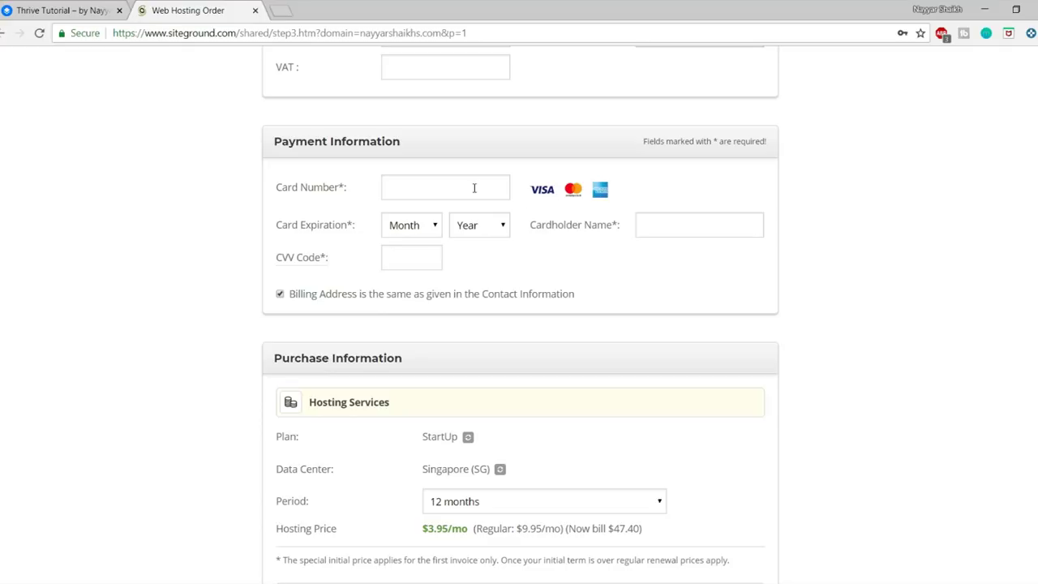
Step: Enter the card number and choose the card's expiry month and year
left_click(447, 188)
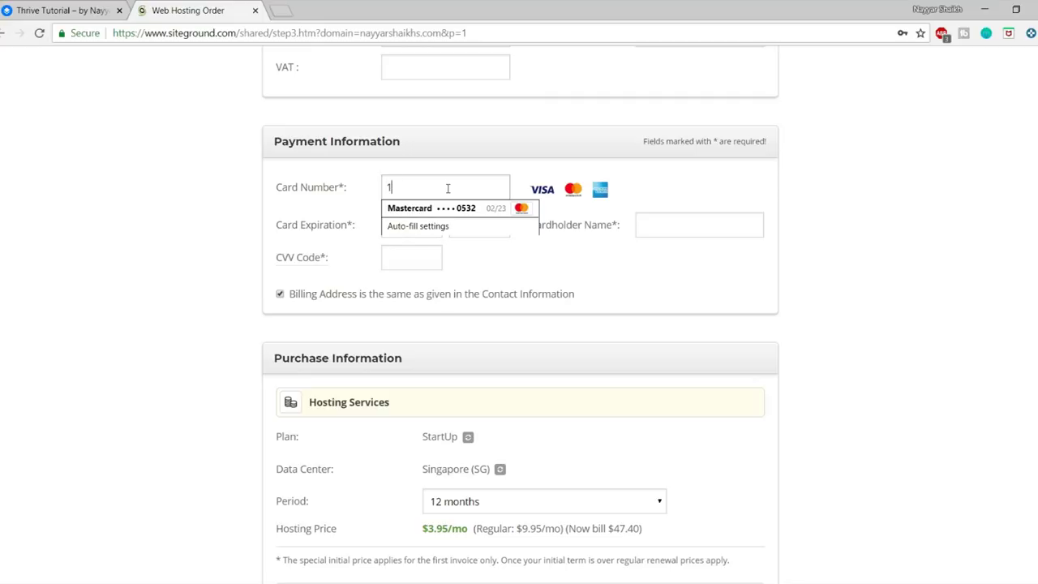
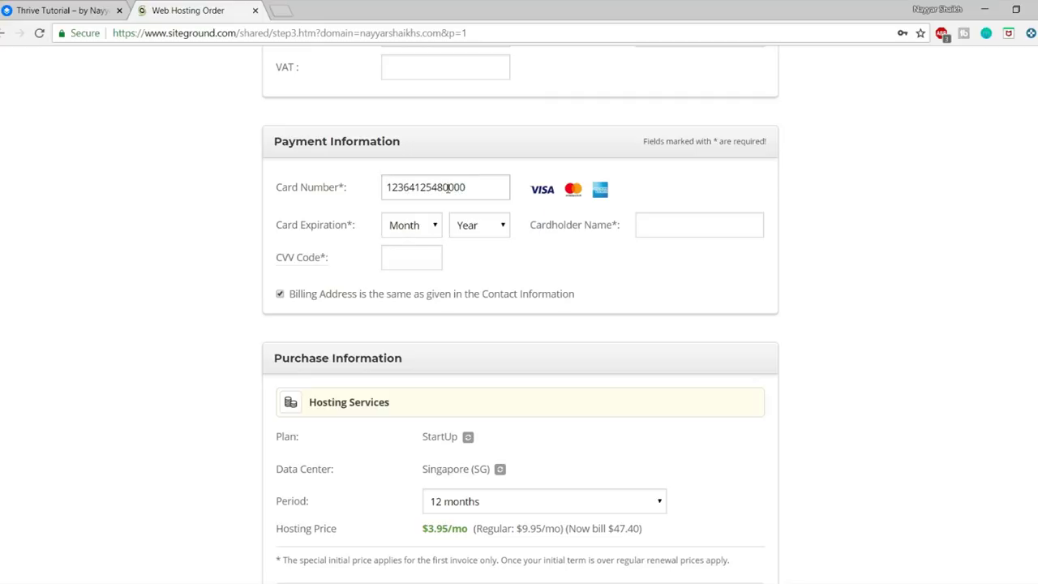
left_click(426, 227)
left_click(403, 307)
left_click(488, 229)
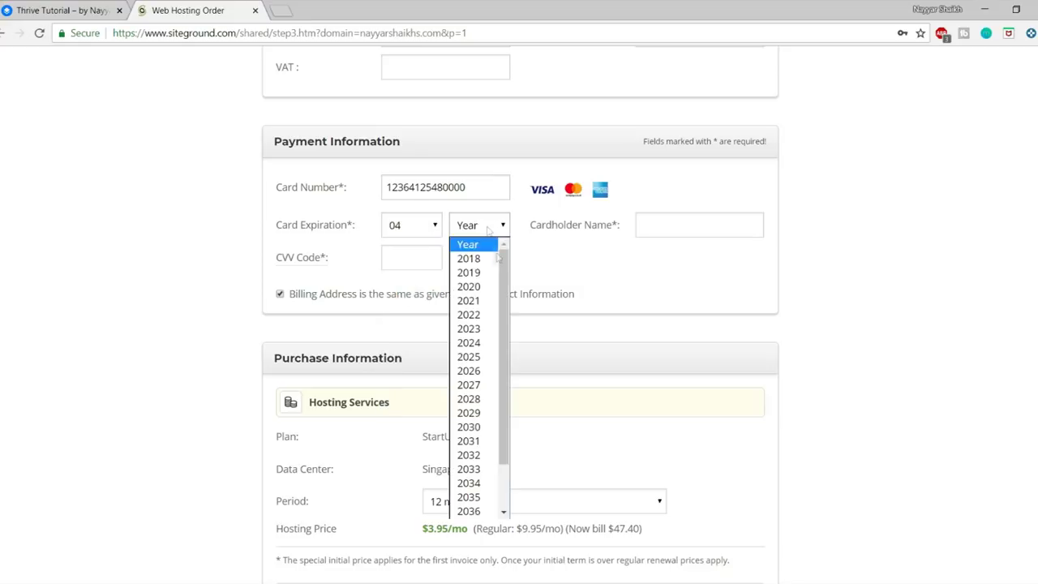
left_click(475, 329)
Step: Enter the CVV code and accept the suggested cardholder name
left_click(407, 262)
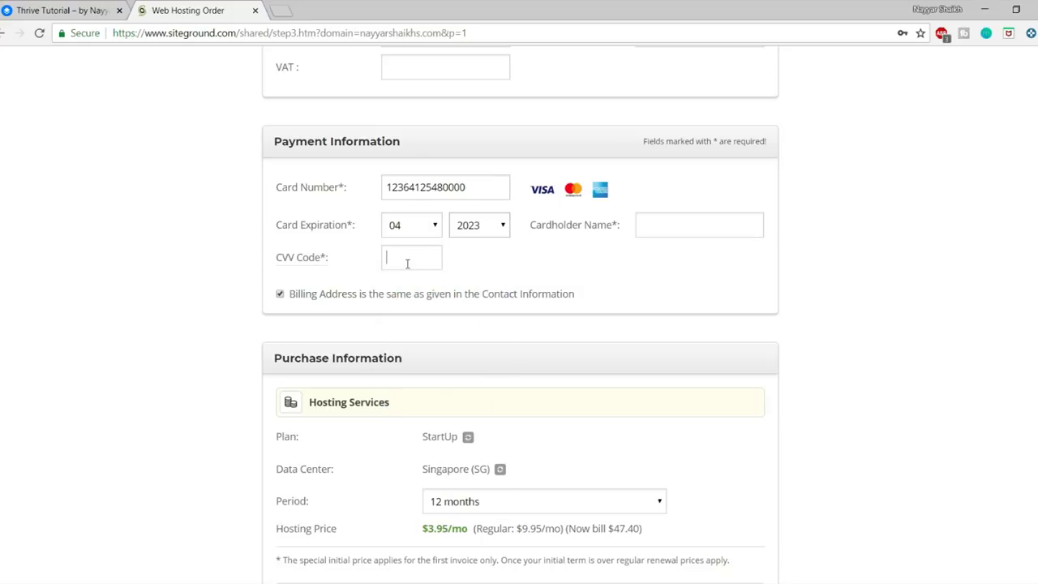
left_click(723, 220)
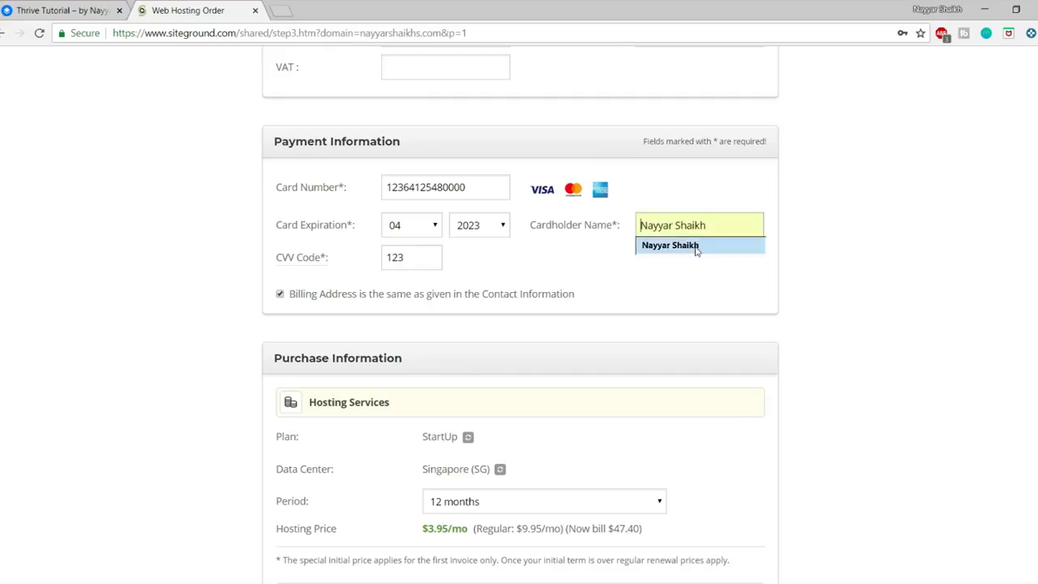
left_click(670, 244)
scroll(964, 299, "down", 3)
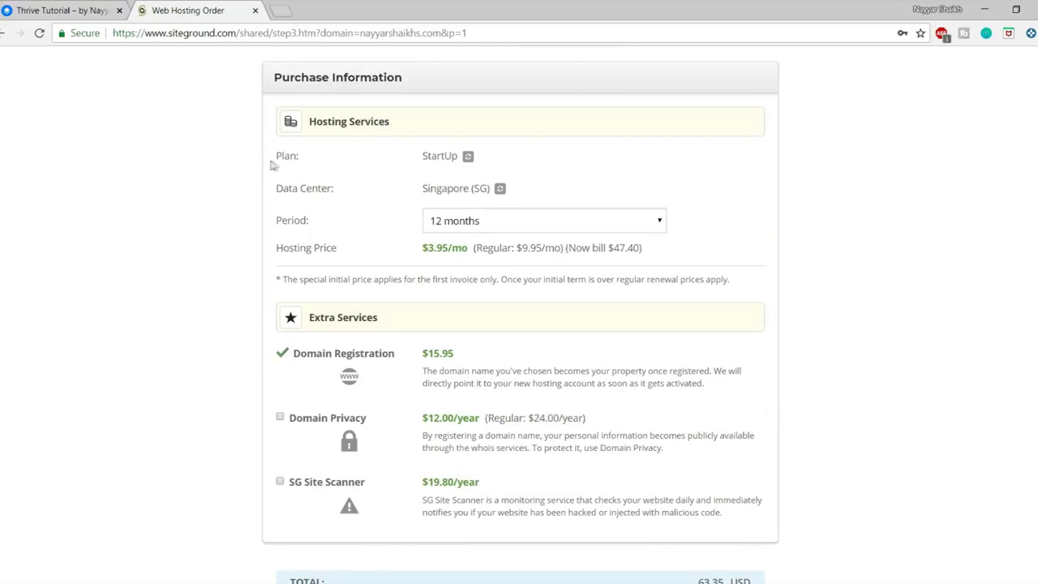
Step: Review the StartUp plan and Singapore (SG) data center in Purchase Information
left_click_drag(423, 157, 458, 157)
left_click(457, 156)
left_click_drag(423, 189, 496, 188)
left_click(492, 192)
Step: Check the billing period options and keep the Period at 12 months
left_click(594, 227)
left_click(736, 233)
left_click(505, 220)
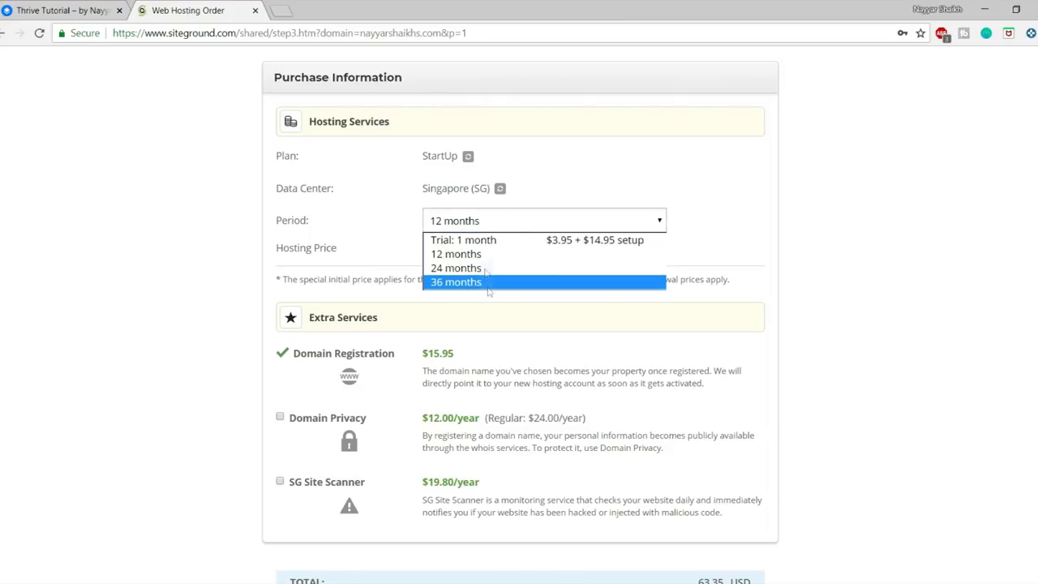
left_click(822, 251)
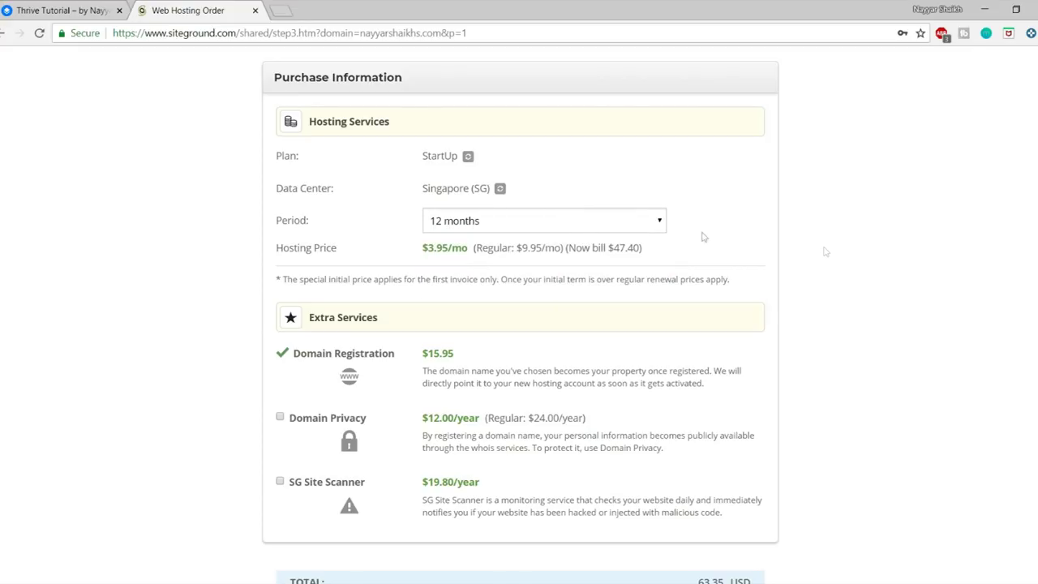
left_click(531, 227)
left_click(767, 253)
left_click(591, 228)
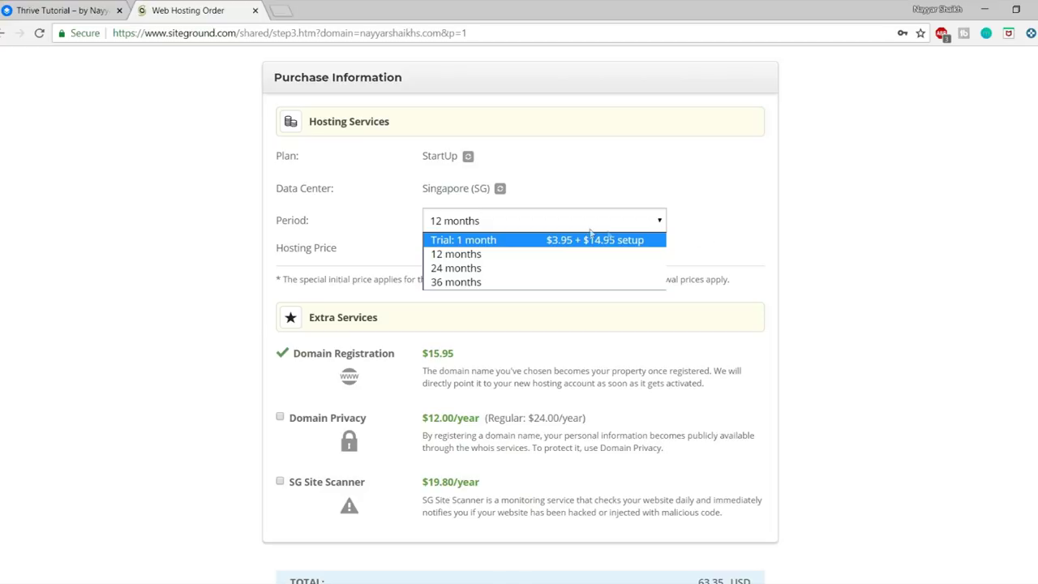
left_click(760, 205)
Step: Review the $12.00/year Domain Privacy and Site Scanner prices, then accept terms and news emails
scroll(967, 245, "down", 2)
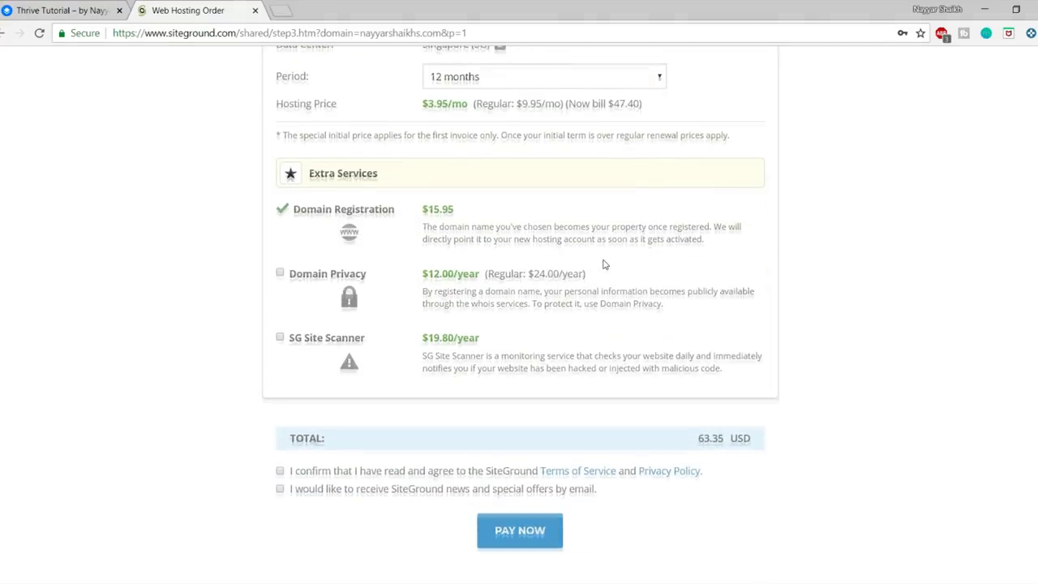
scroll(244, 243, "down", 1)
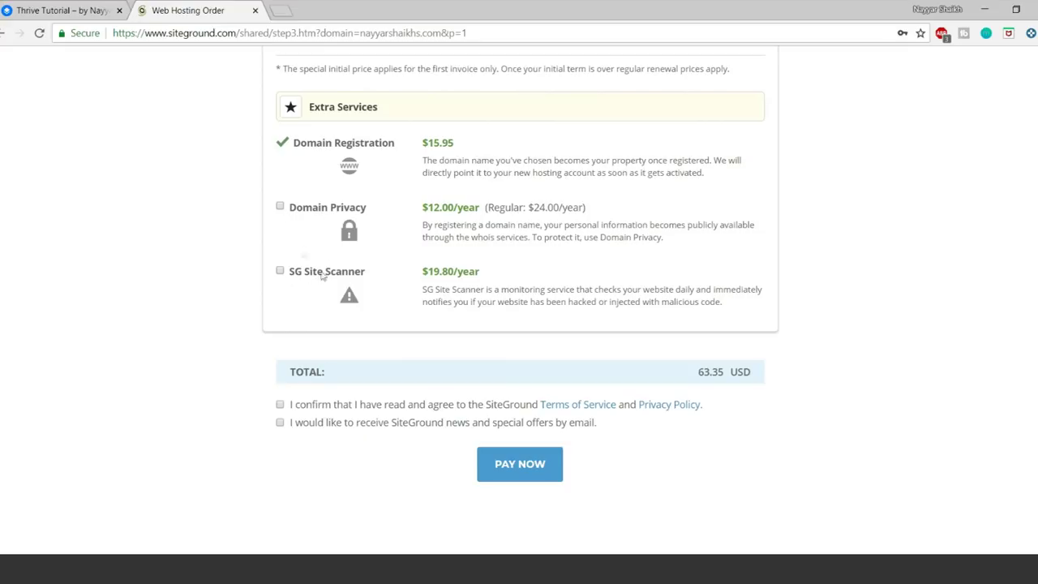
left_click_drag(423, 209, 478, 208)
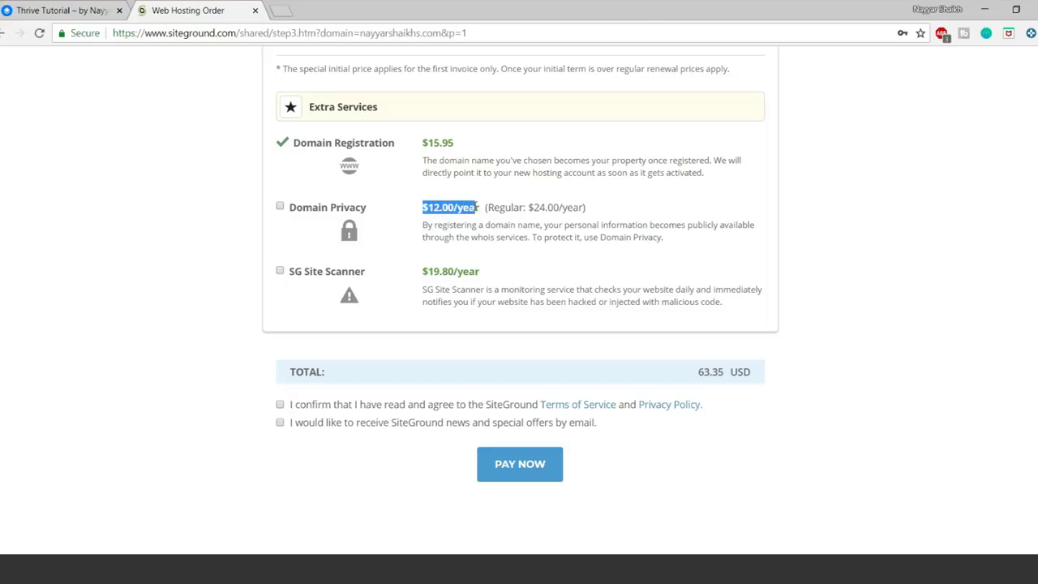
left_click_drag(479, 271, 424, 269)
left_click(479, 267)
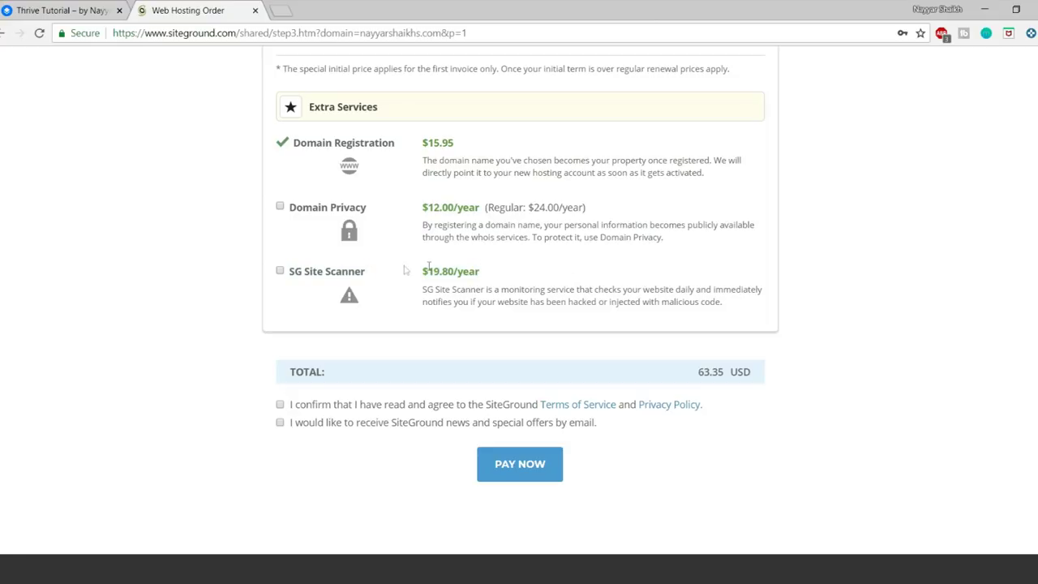
scroll(511, 239, "down", 1)
left_click(279, 334)
left_click(279, 351)
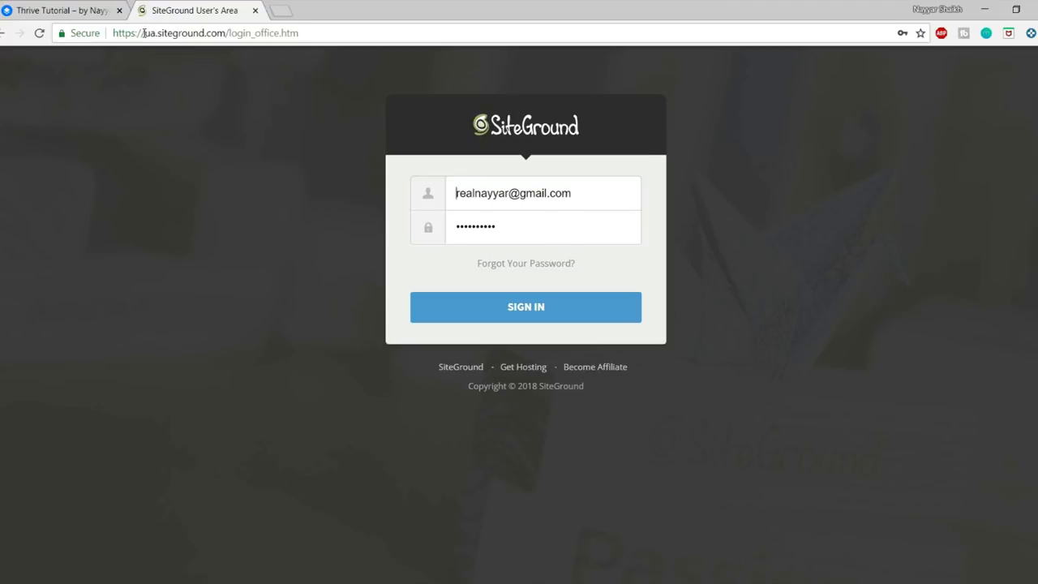
Step: Sign in to ua.siteground.com using the pre-filled saved login details
left_click_drag(144, 32, 205, 32)
left_click(186, 228)
left_click(588, 192)
key("ctrl+a")
left_click(648, 232)
left_click(550, 315)
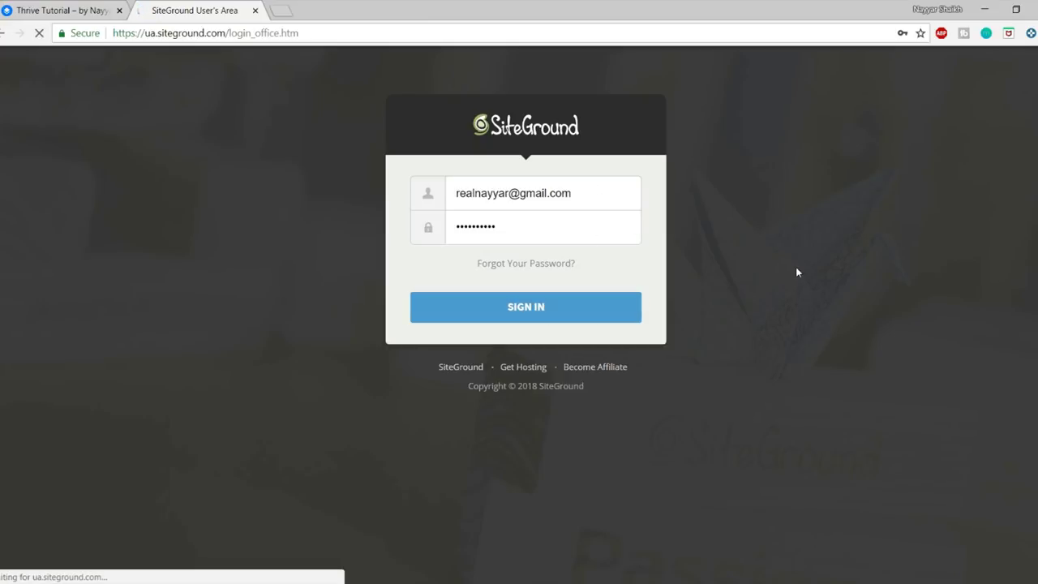
scroll(908, 332, "down", 5)
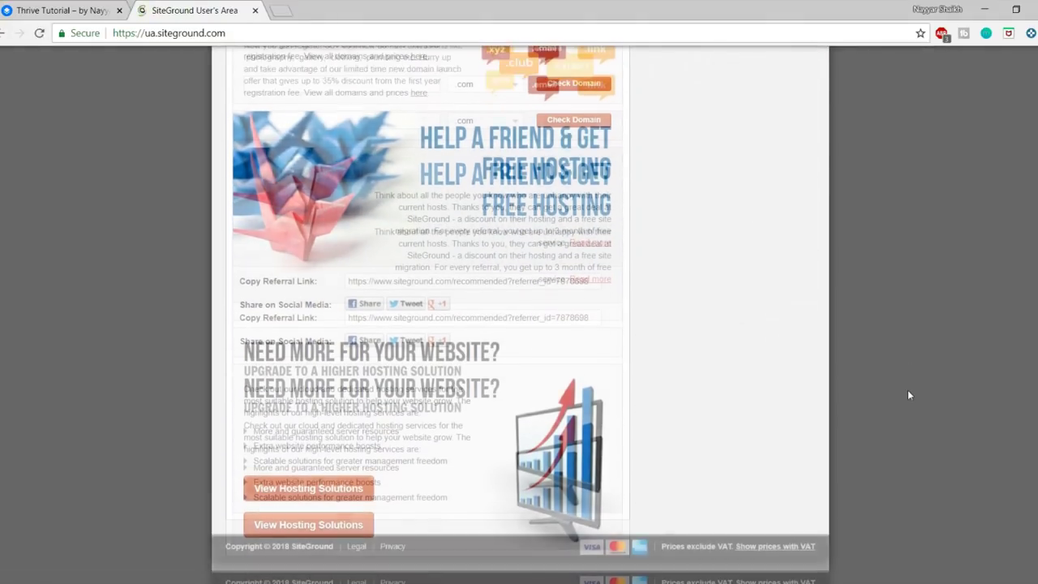
scroll(907, 389, "up", 5)
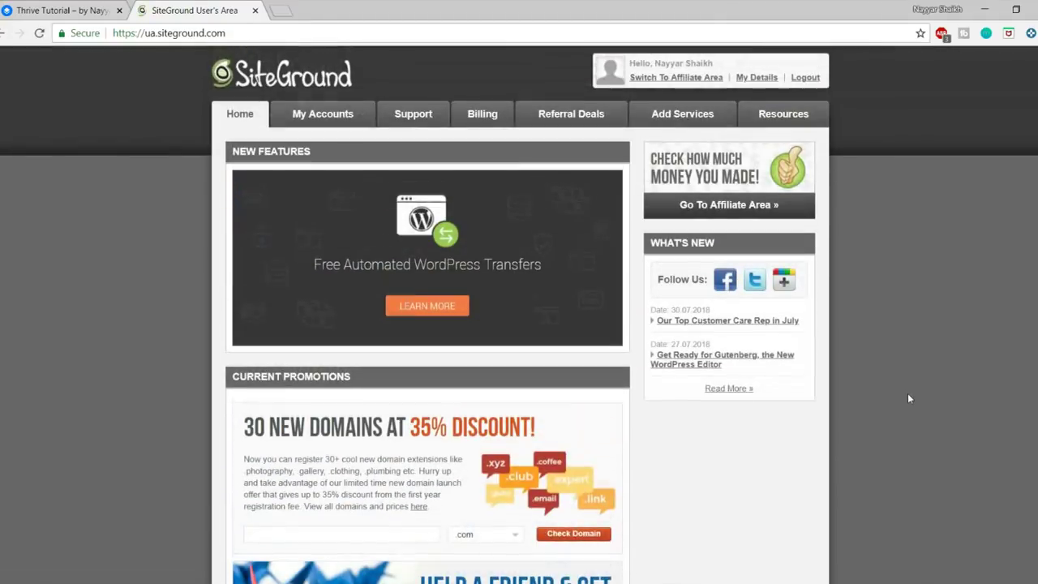
left_click(340, 117)
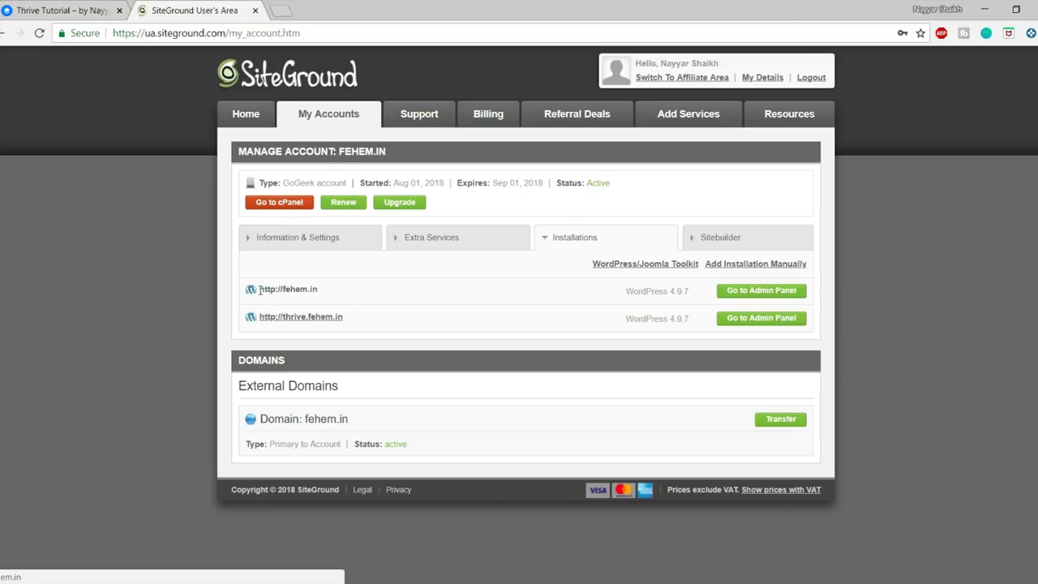
triple_click(317, 289)
left_click(324, 291)
triple_click(319, 290)
left_click(320, 292)
triple_click(319, 293)
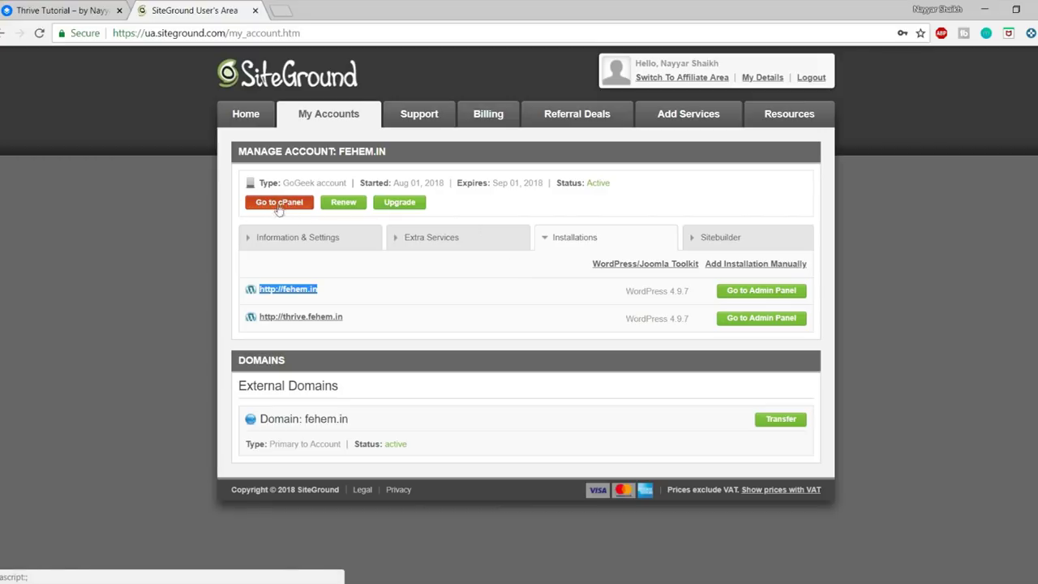
left_click(277, 204)
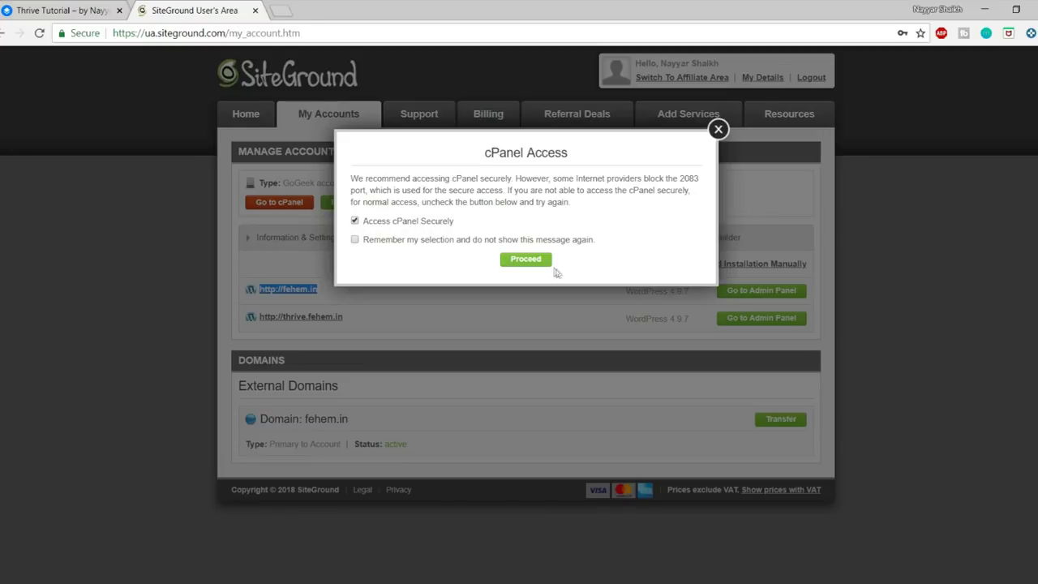
left_click(527, 261)
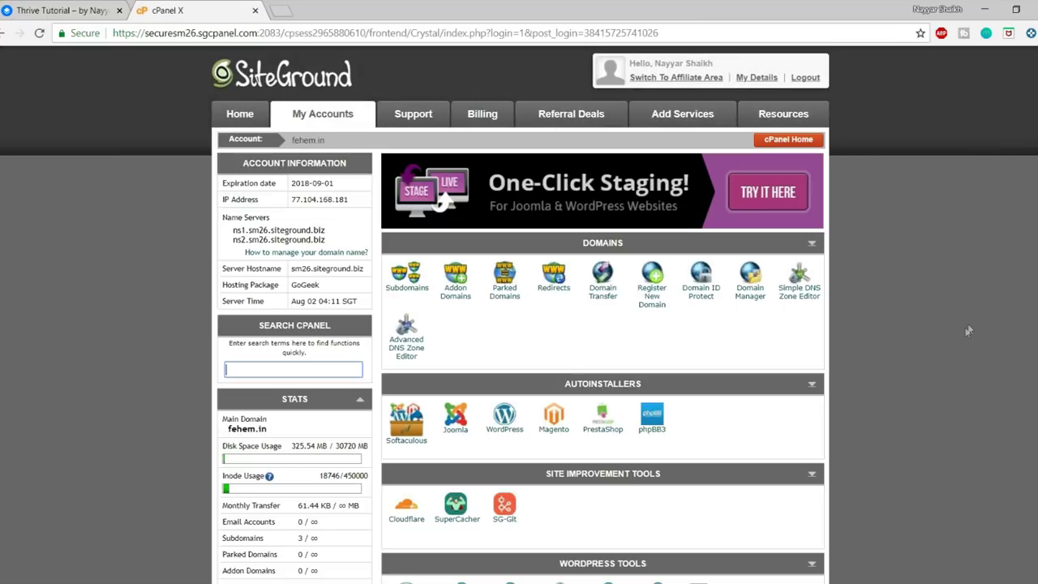
Step: Return from the Thrive Tutorial site to the cPanel tab and open Let's Encrypt SSL
scroll(964, 339, "down", 15)
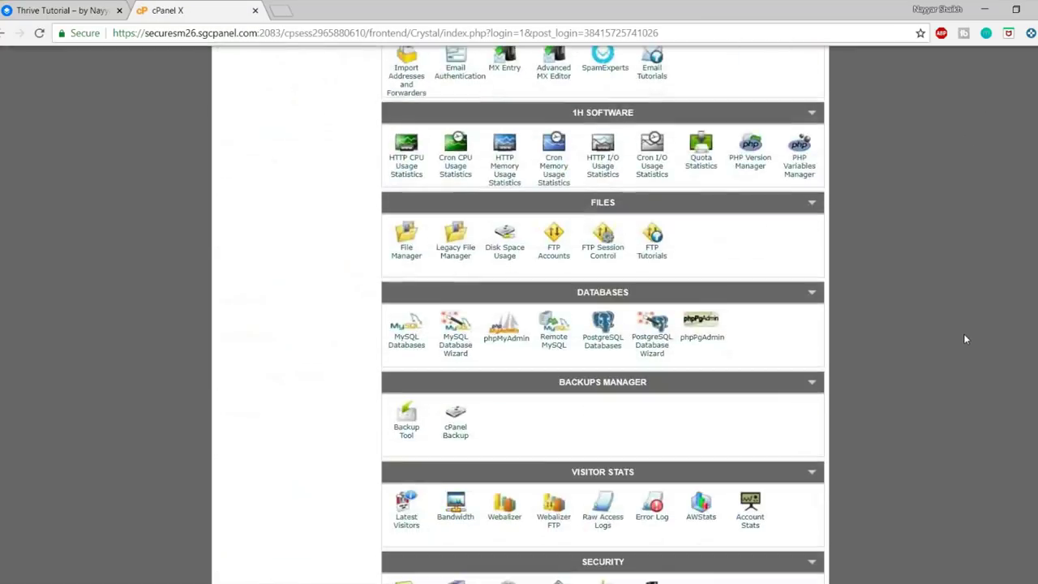
scroll(963, 335, "up", 15)
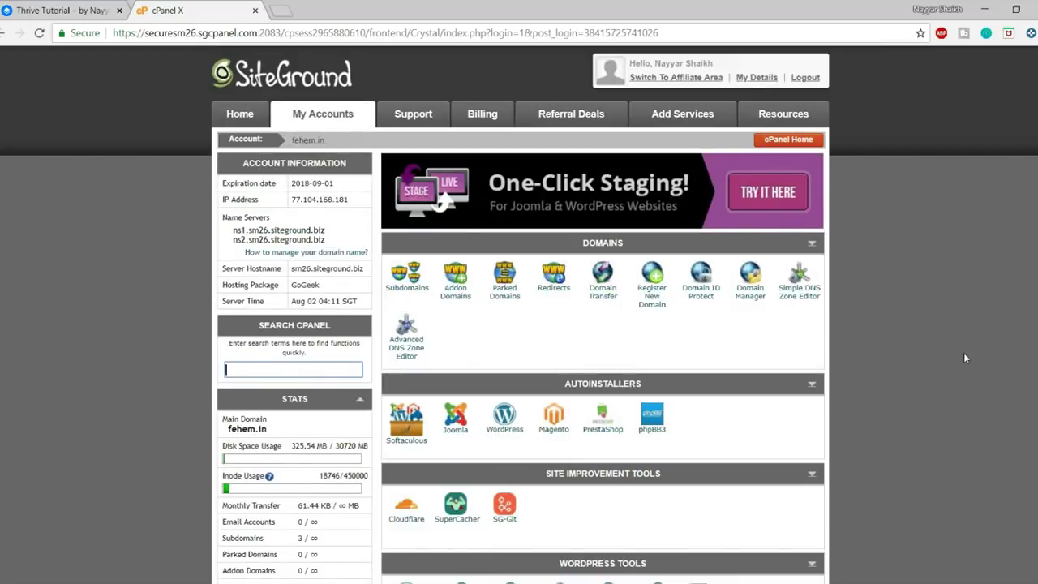
scroll(938, 317, "down", 5)
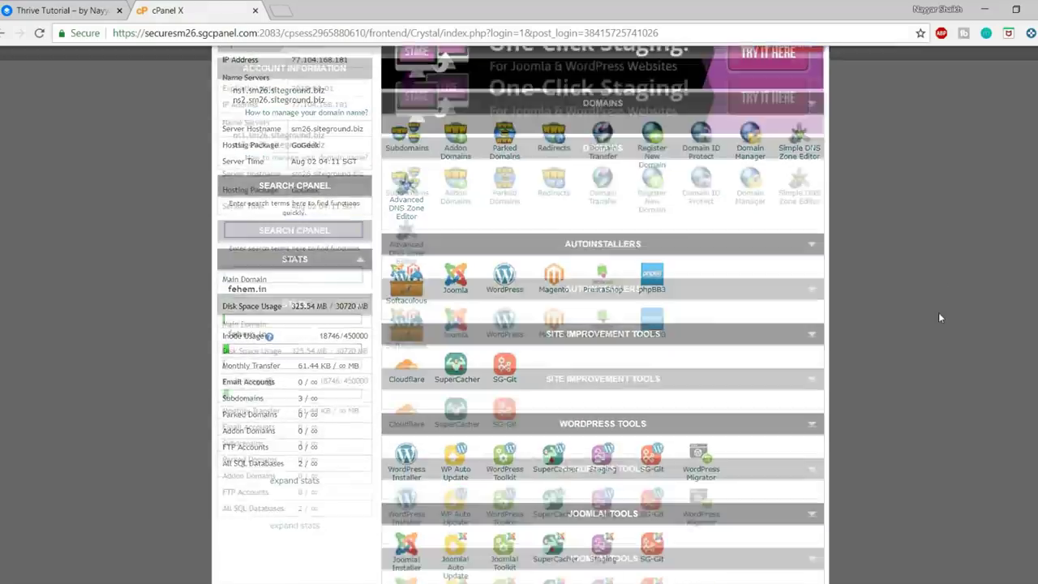
scroll(938, 317, "up", 5)
left_click(39, 6)
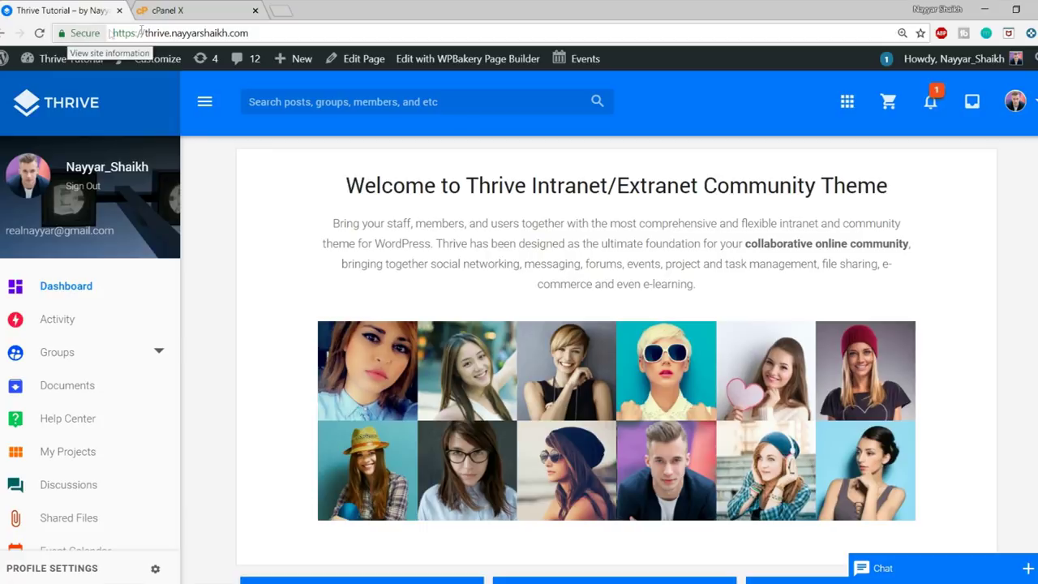
left_click(177, 7)
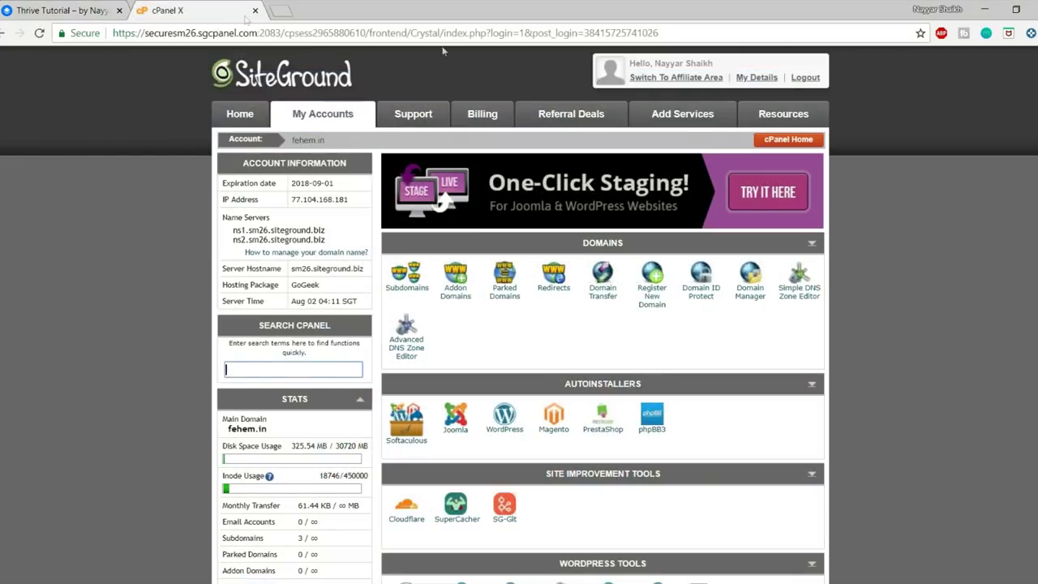
scroll(967, 313, "down", 15)
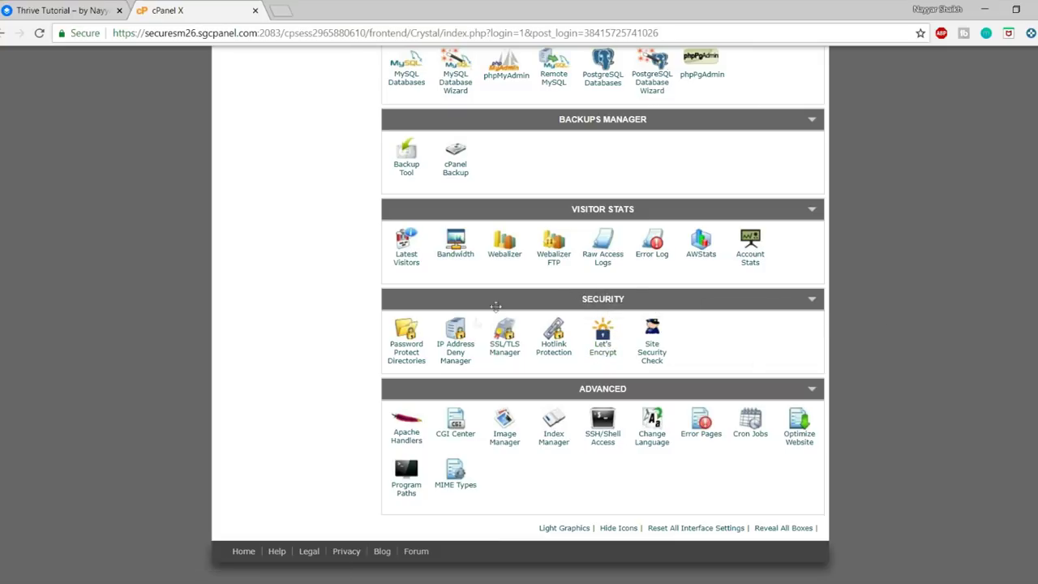
left_click(612, 352)
Step: Review the existing thrive.fehem.in and thrive2.fehem.in certificates
scroll(567, 356, "down", 1)
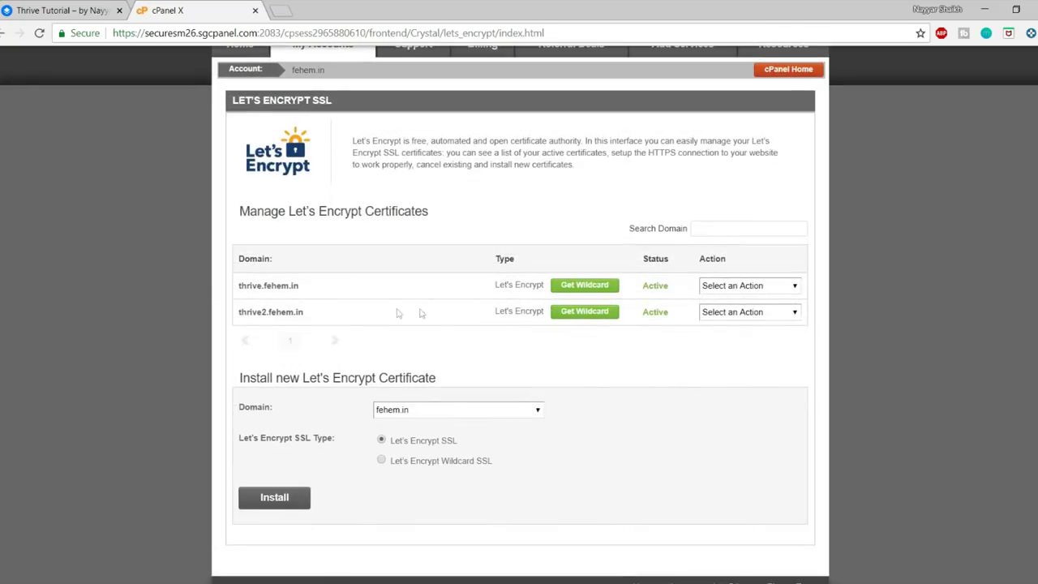
left_click_drag(300, 285, 241, 285)
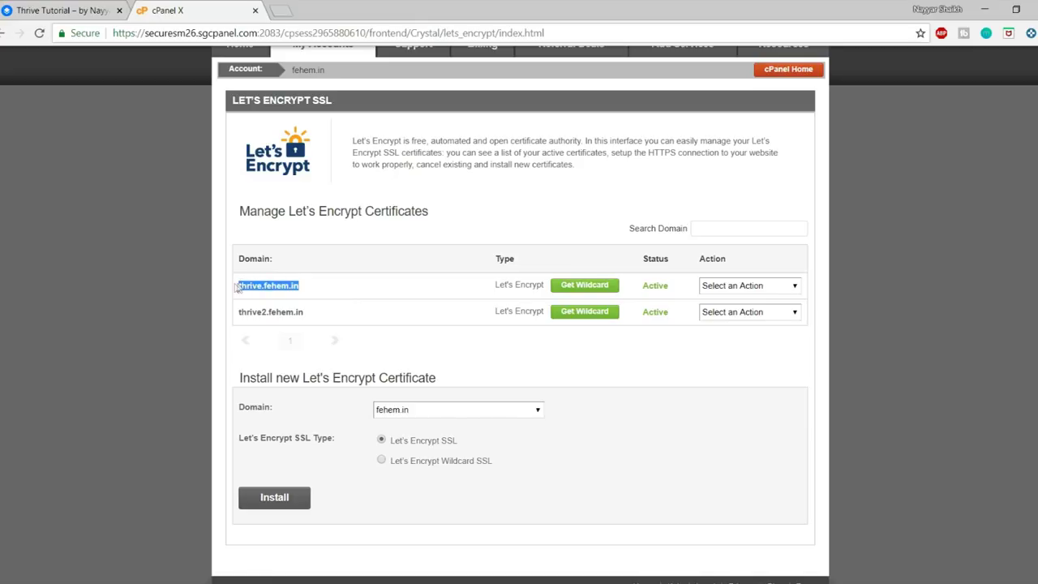
left_click(313, 316)
left_click_drag(353, 316, 239, 312)
left_click(330, 326)
scroll(843, 366, "down", 1)
Step: Install a standard Let's Encrypt SSL certificate for fehem.in
left_click(447, 378)
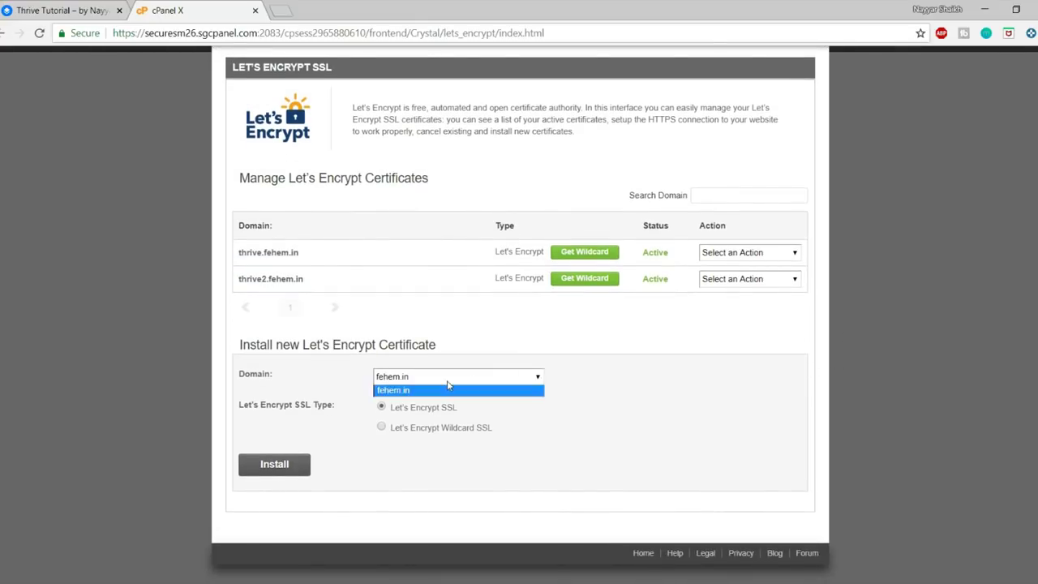
left_click(429, 389)
left_click(426, 381)
left_click(417, 392)
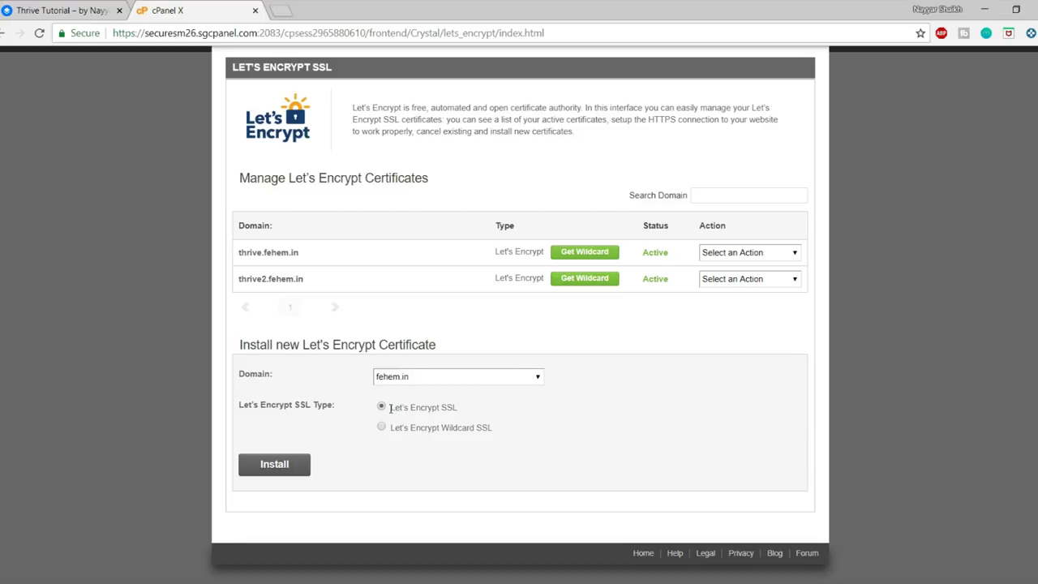
left_click_drag(390, 409, 454, 413)
left_click(463, 415)
left_click(276, 464)
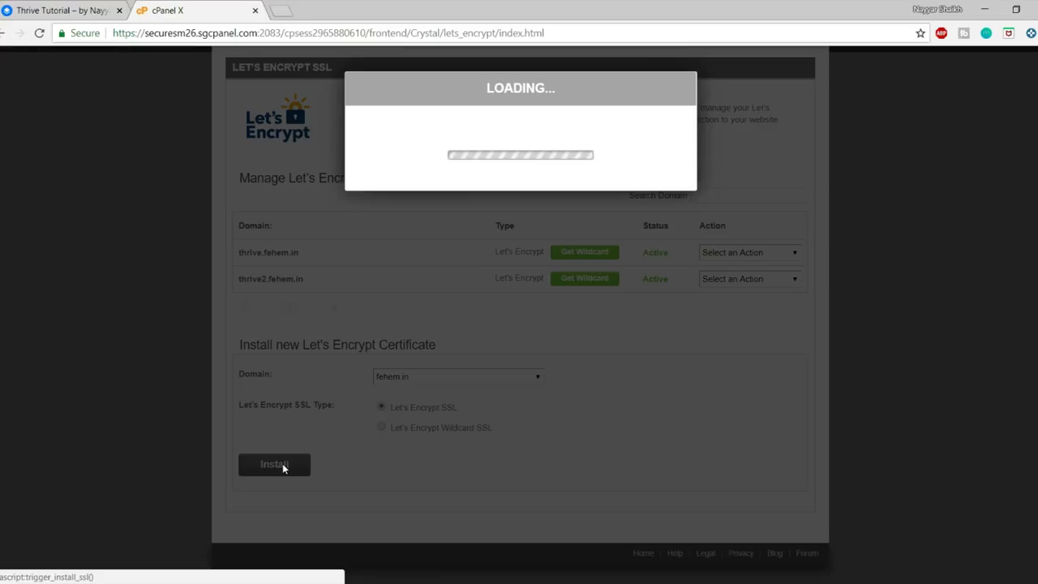
Step: Acknowledge the success message and reload the page to refresh the certificate list
left_click_drag(383, 169, 661, 175)
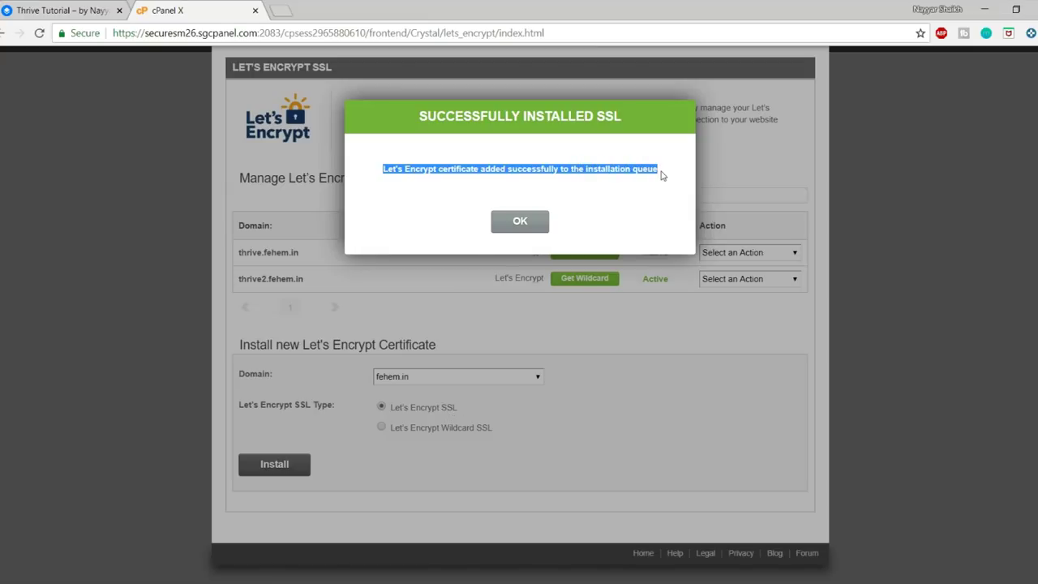
left_click(520, 220)
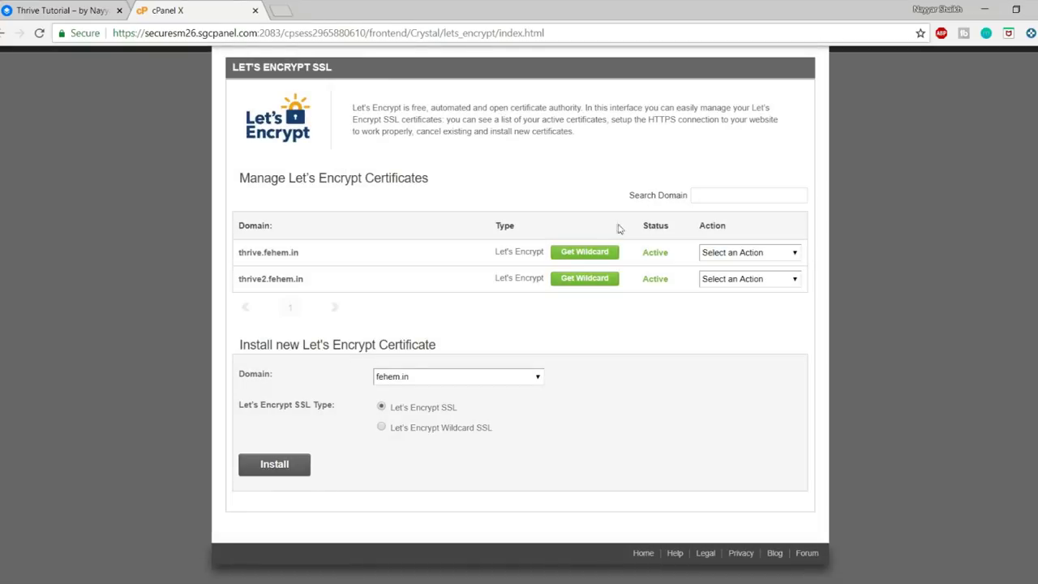
left_click_drag(241, 252, 349, 278)
left_click(350, 279)
left_click(331, 31)
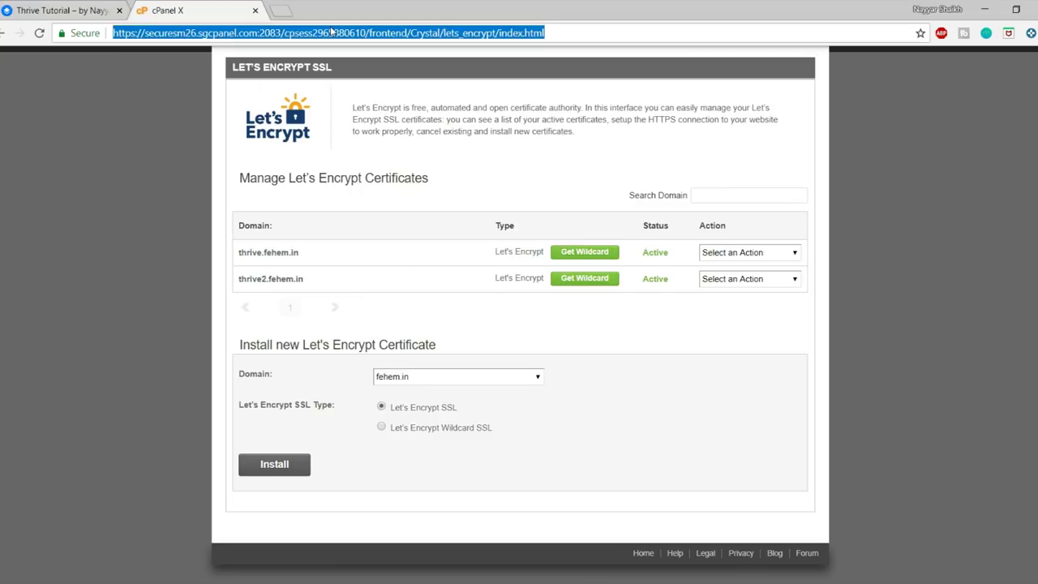
key("Return")
scroll(656, 296, "down", 1)
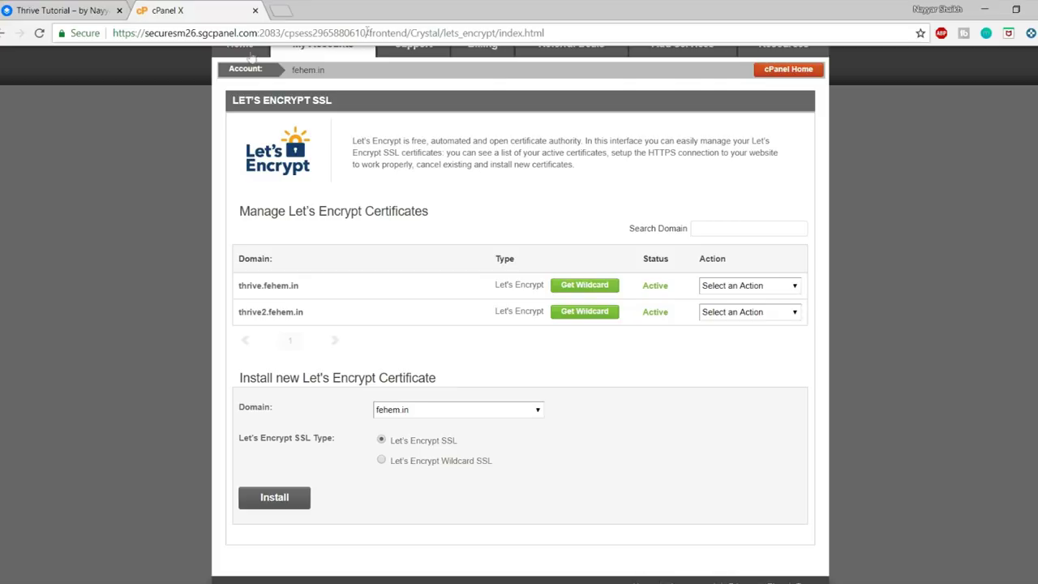
left_click(37, 34)
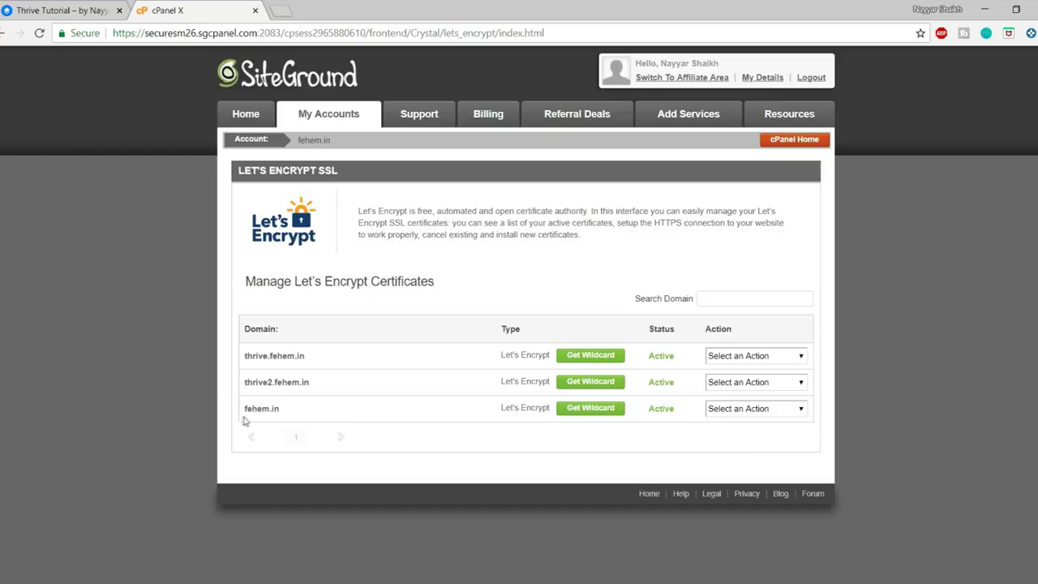
Step: Confirm the new fehem.in certificate is listed with Active status
mouse_move(245, 412)
left_mouse_down()
mouse_move(307, 417)
mouse_move(241, 411)
left_mouse_up()
left_click(306, 417)
left_click(257, 426)
left_click_drag(301, 416, 236, 415)
left_click(253, 422)
left_click(295, 415)
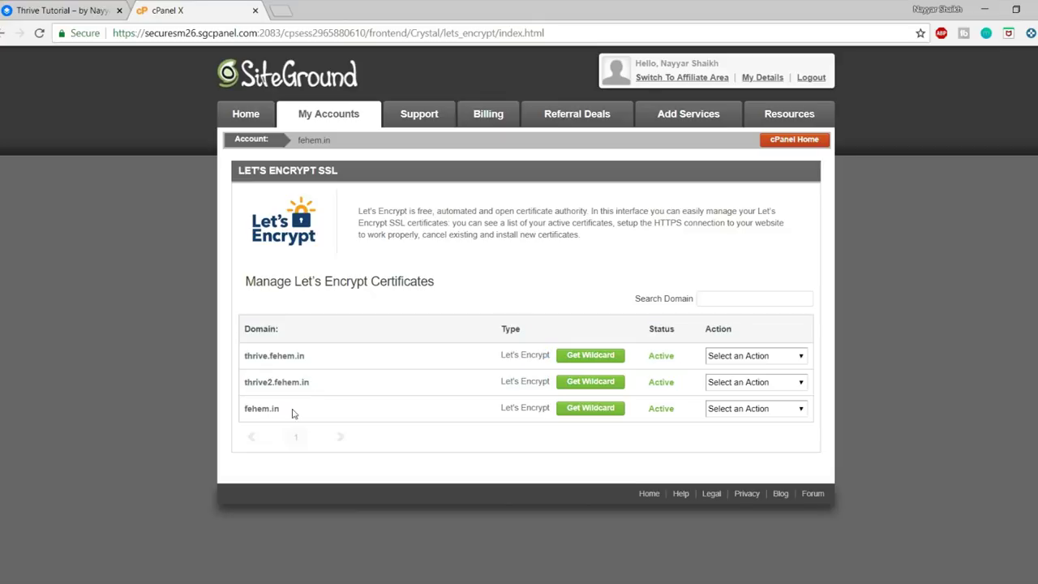
left_click_drag(649, 409, 686, 414)
left_click(680, 414)
Step: Return to cPanel Home and open the WordPress Installer under WordPress Tools
left_click(793, 143)
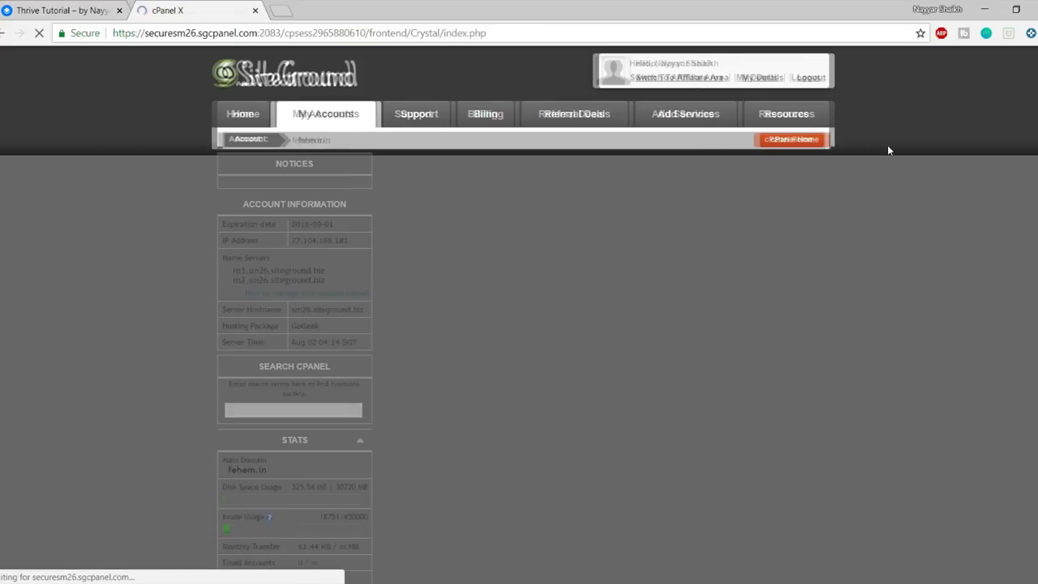
scroll(949, 307, "down", 4)
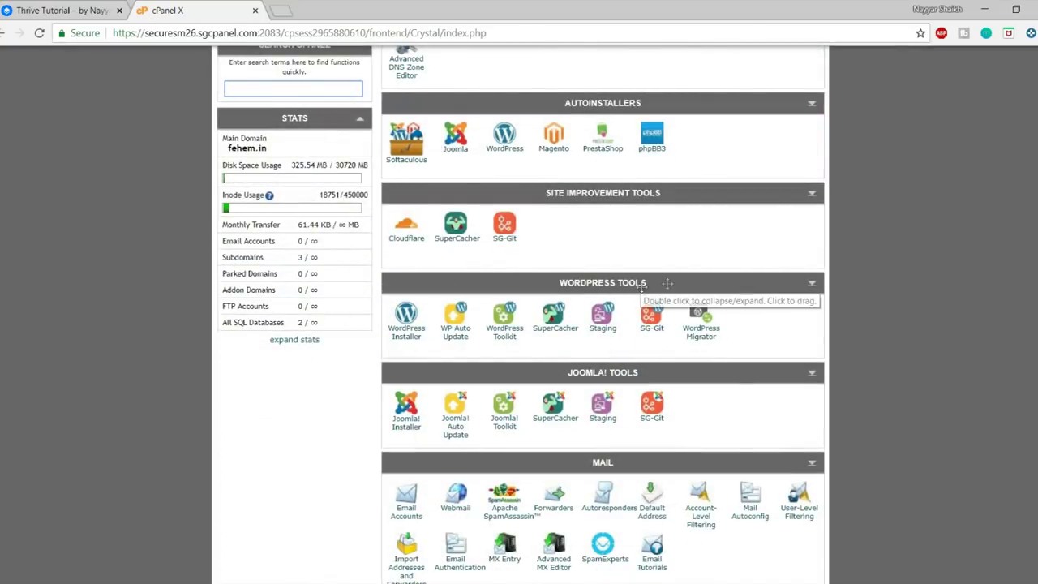
left_click(410, 333)
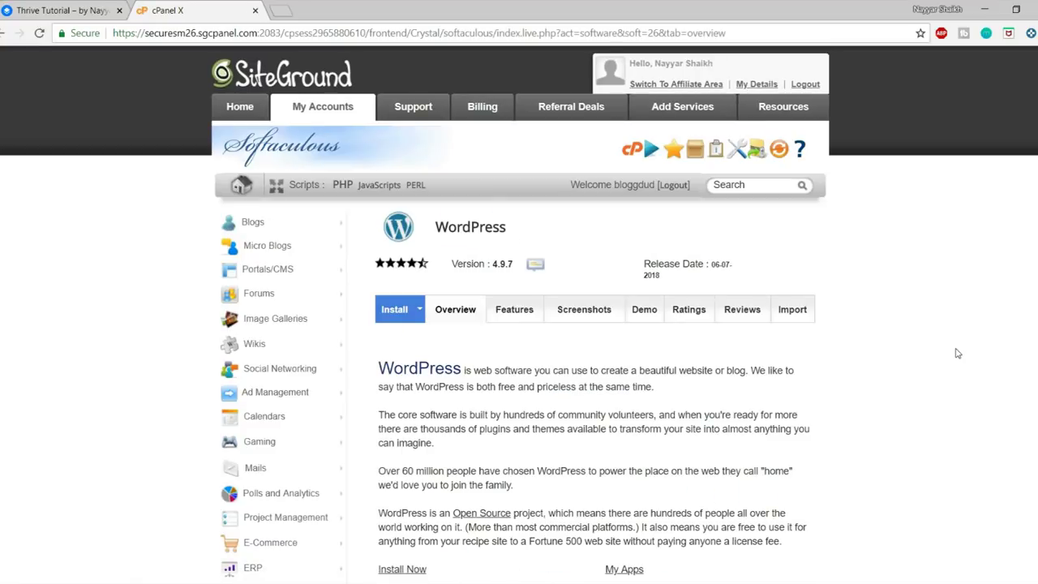
scroll(957, 354, "down", 2)
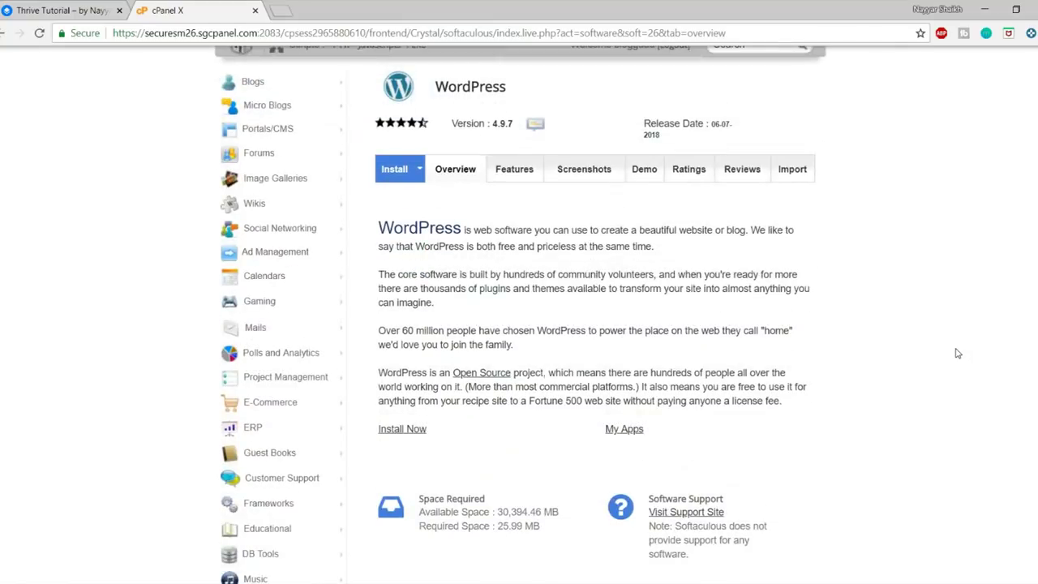
left_click(403, 177)
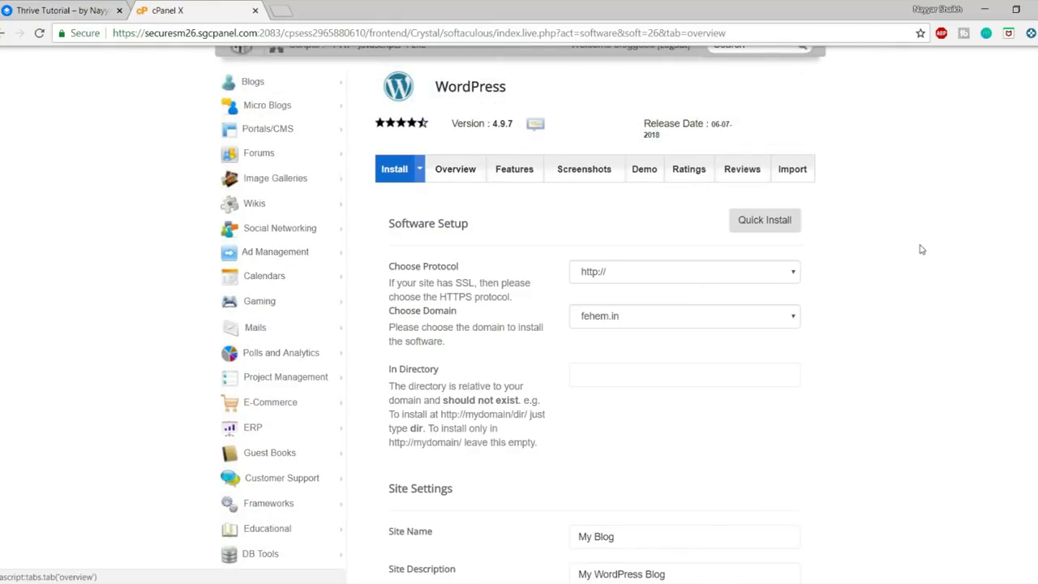
left_click(667, 273)
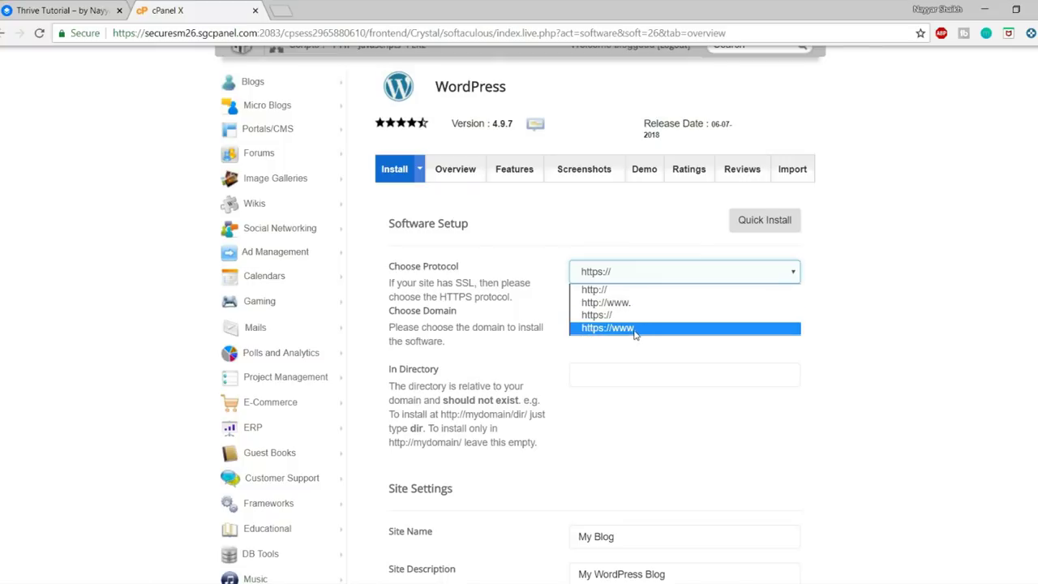
left_click(637, 329)
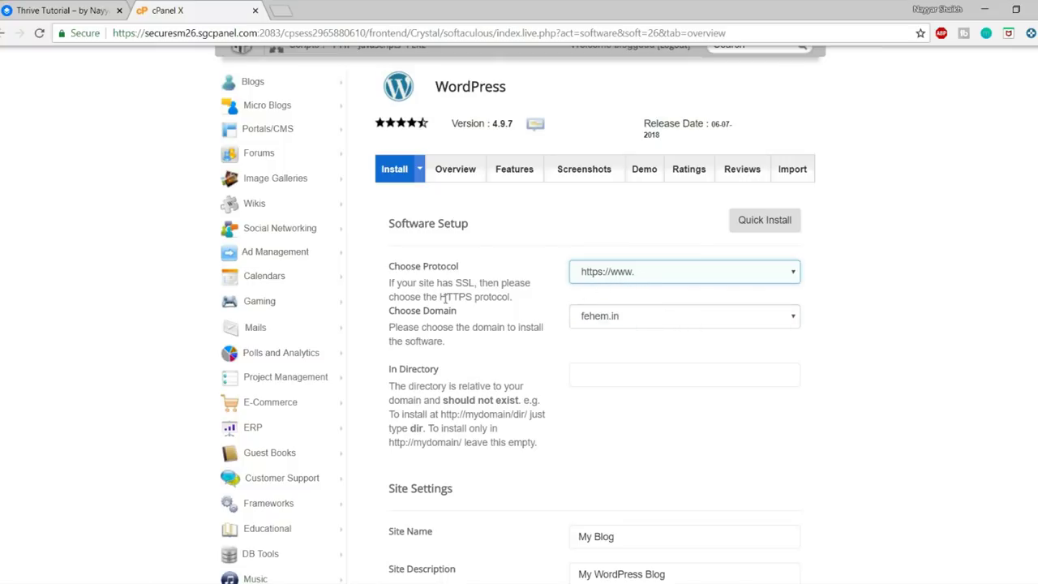
left_click_drag(441, 296, 470, 297)
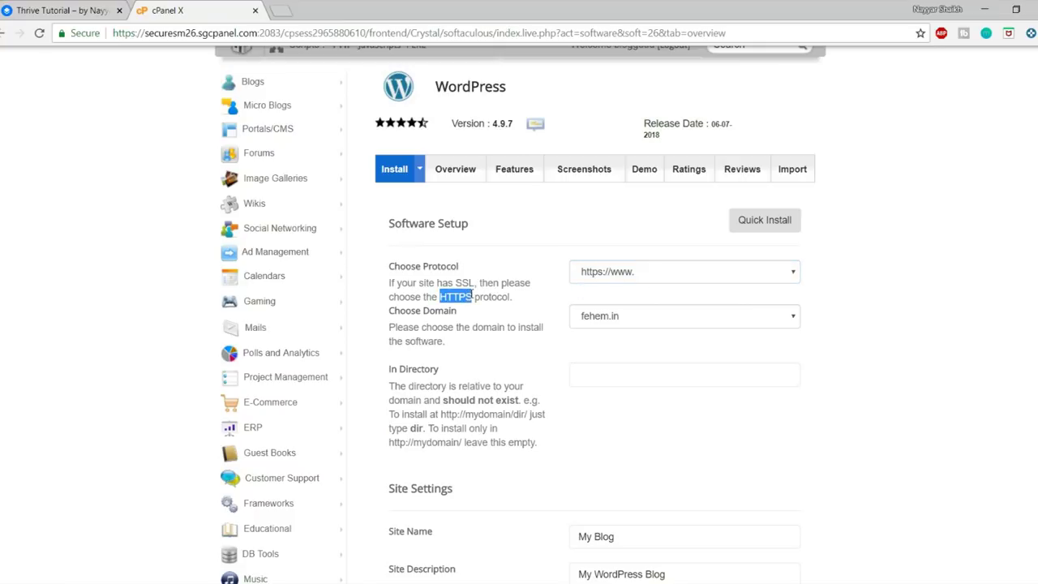
left_click(468, 301)
left_click(665, 280)
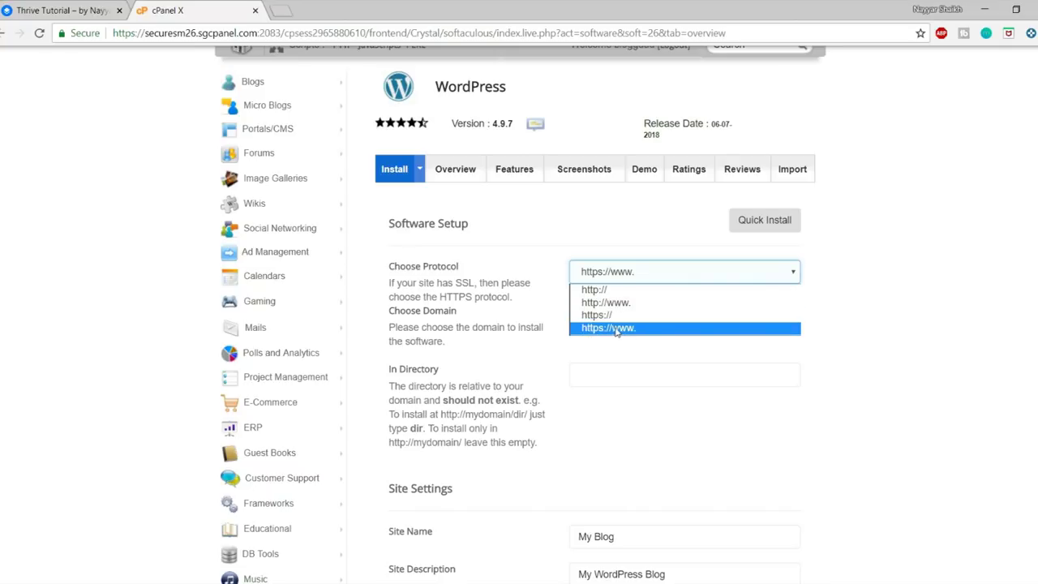
left_click(610, 328)
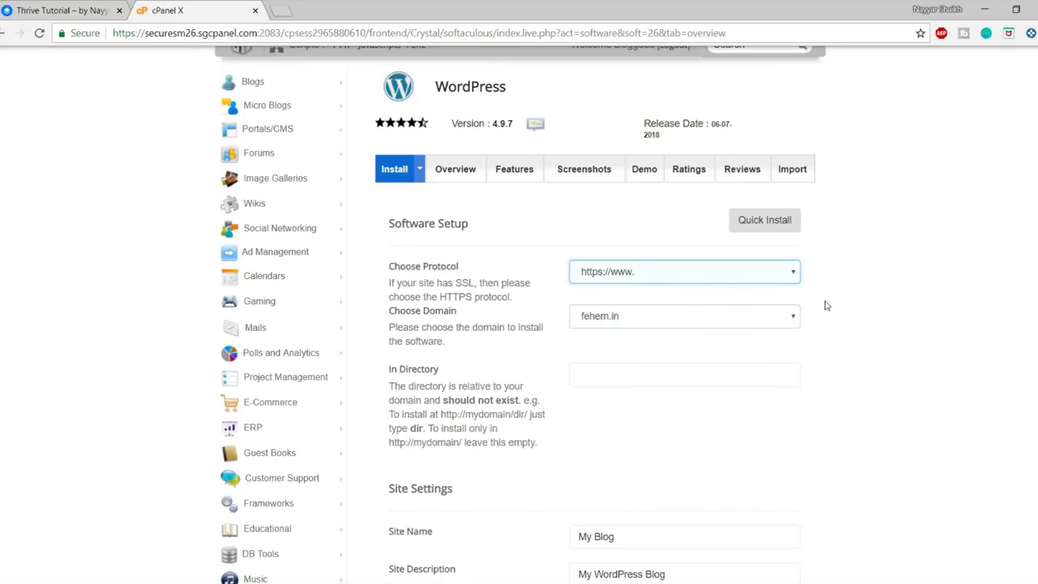
left_click(621, 319)
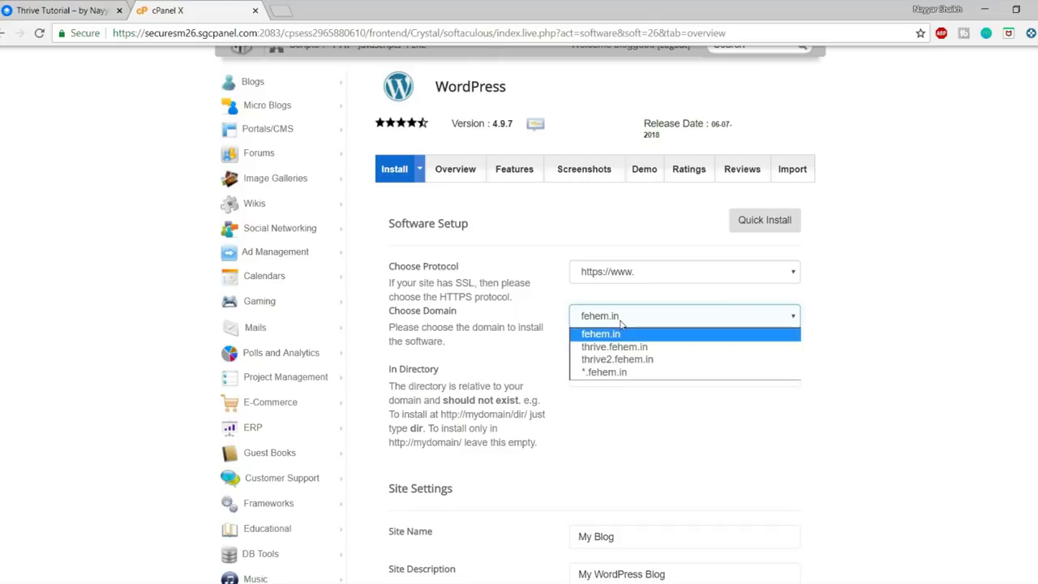
left_click(639, 364)
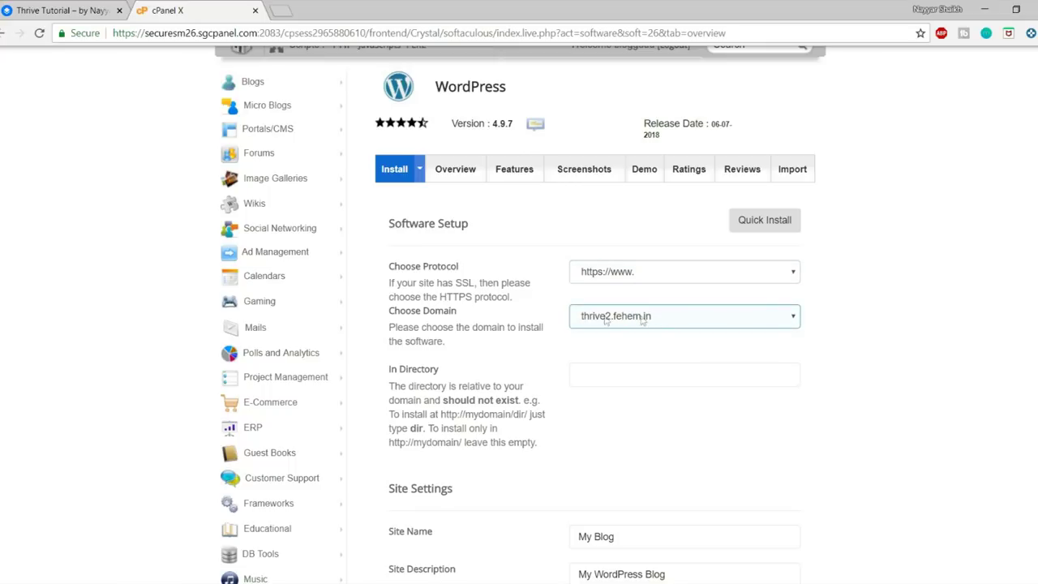
Step: Replace the default site name with "Thrive Tutorial"
scroll(943, 314, "down", 4)
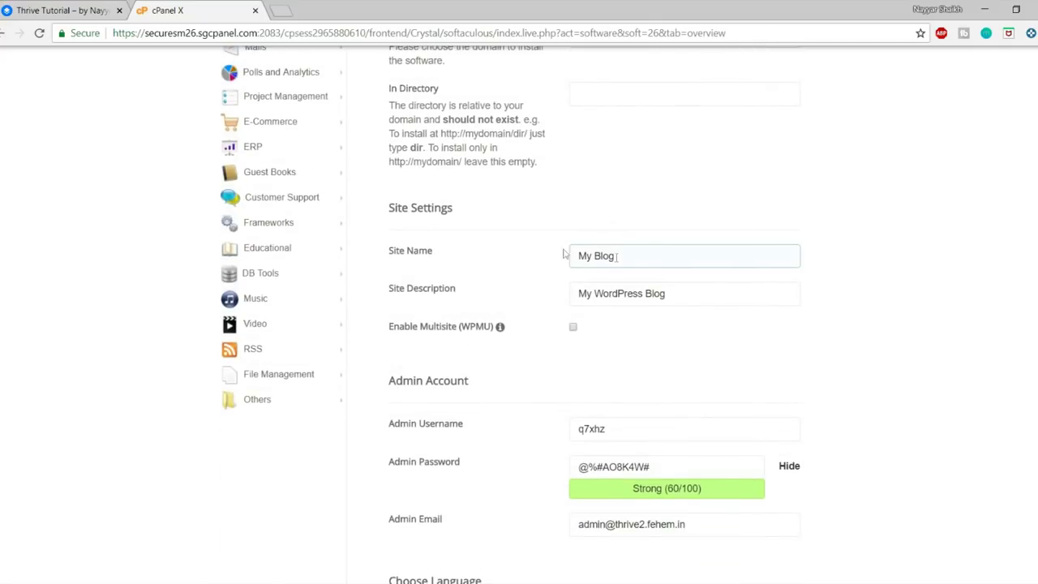
left_click_drag(389, 211, 482, 213)
left_click_drag(662, 254, 572, 251)
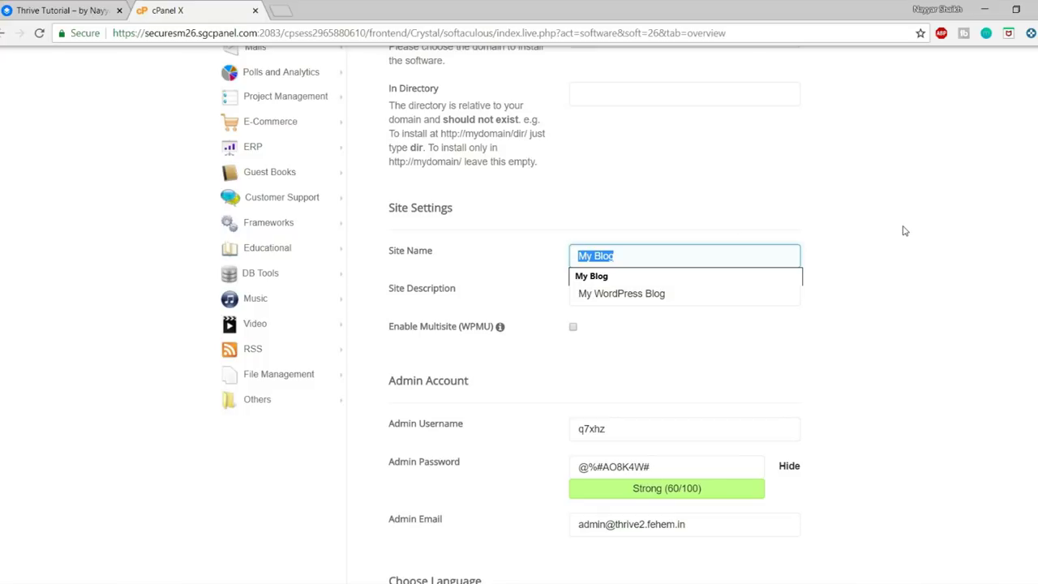
type("Thive")
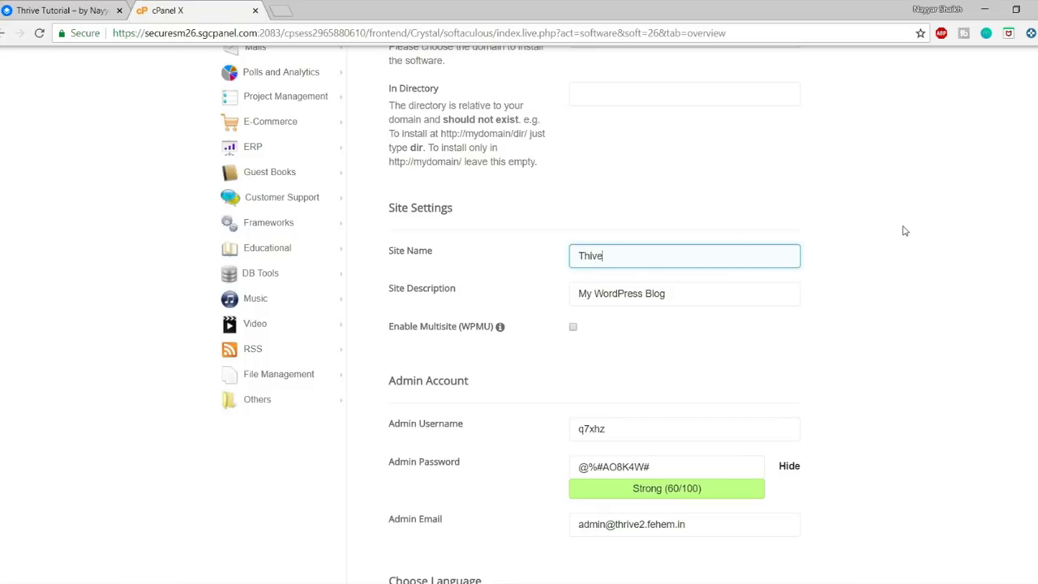
key("BackSpace")
key("BackSpace")
key("BackSpace")
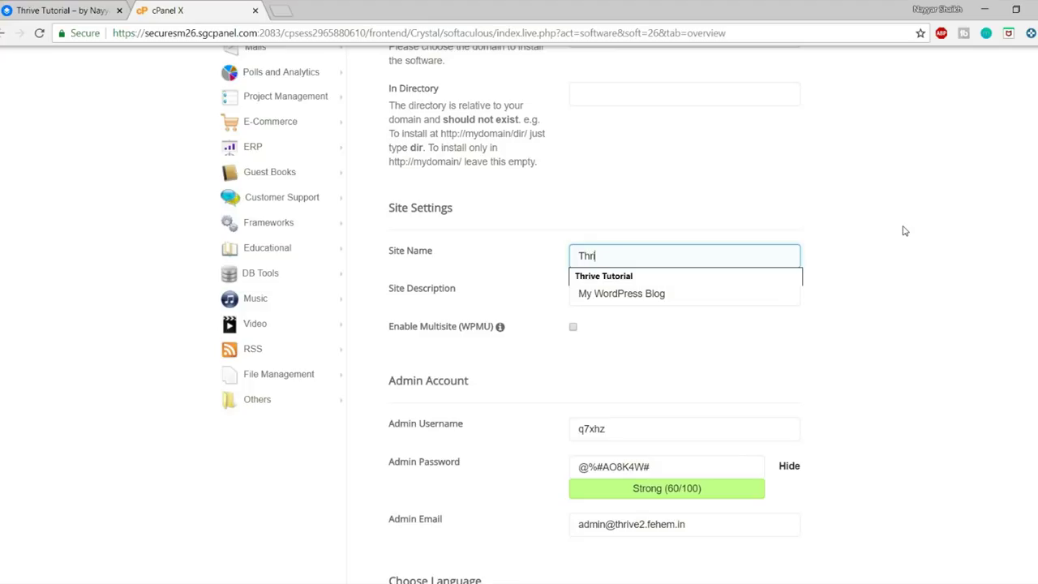
left_click(696, 279)
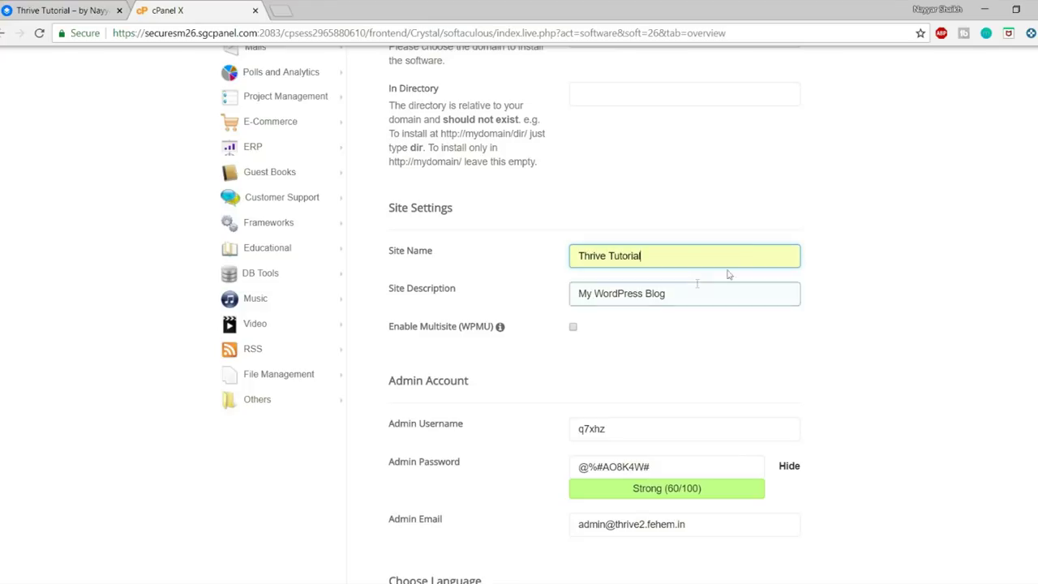
Step: Replace the "My WordPress Blog" description with the suggested author byline
left_click(673, 293)
key("Down")
key("Escape")
left_click(959, 278)
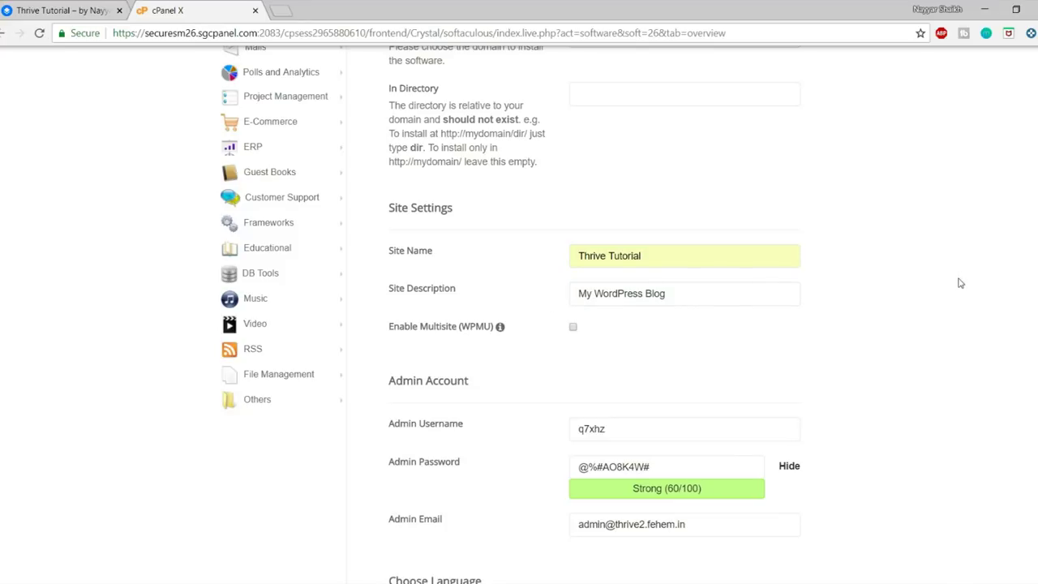
left_click(721, 297)
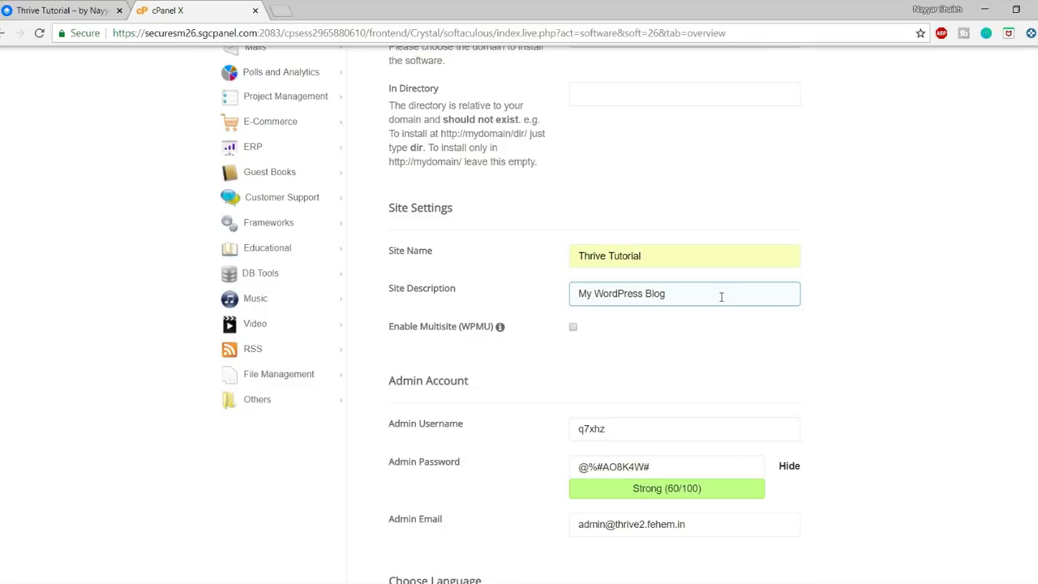
left_click(718, 296)
left_click_drag(716, 294, 552, 292)
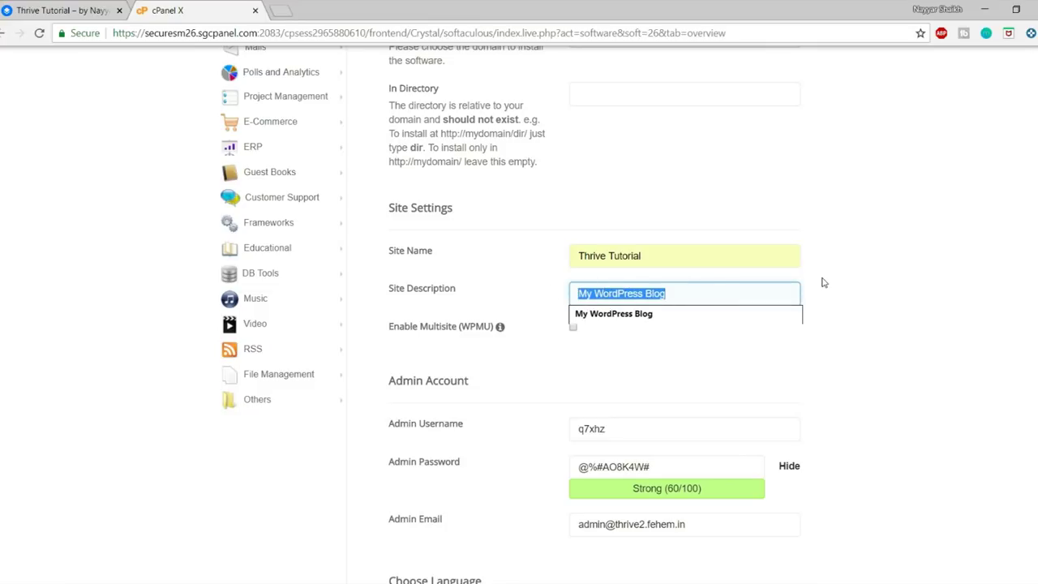
type("by Nayyar Shaikh")
left_click(684, 317)
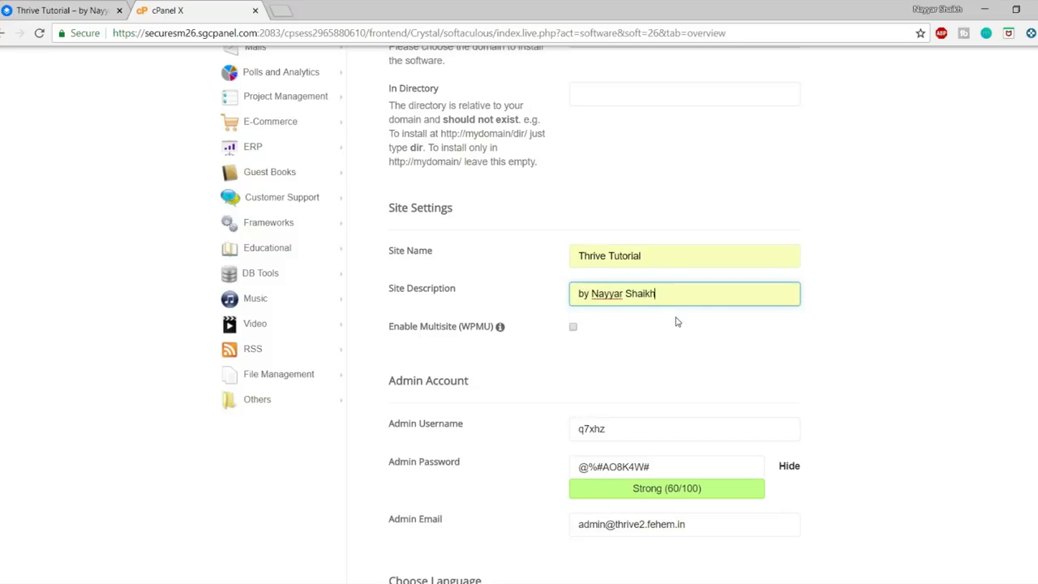
left_click(658, 260)
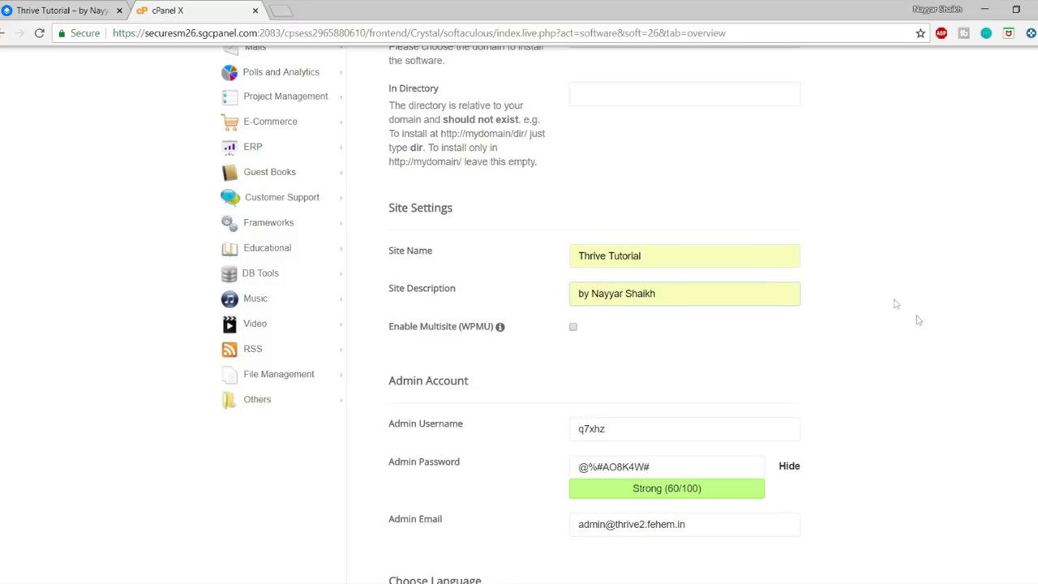
Step: Replace the generated admin username with the author's name
scroll(913, 324, "down", 2)
left_click(657, 328)
left_click(637, 287)
left_click_drag(637, 287, 528, 290)
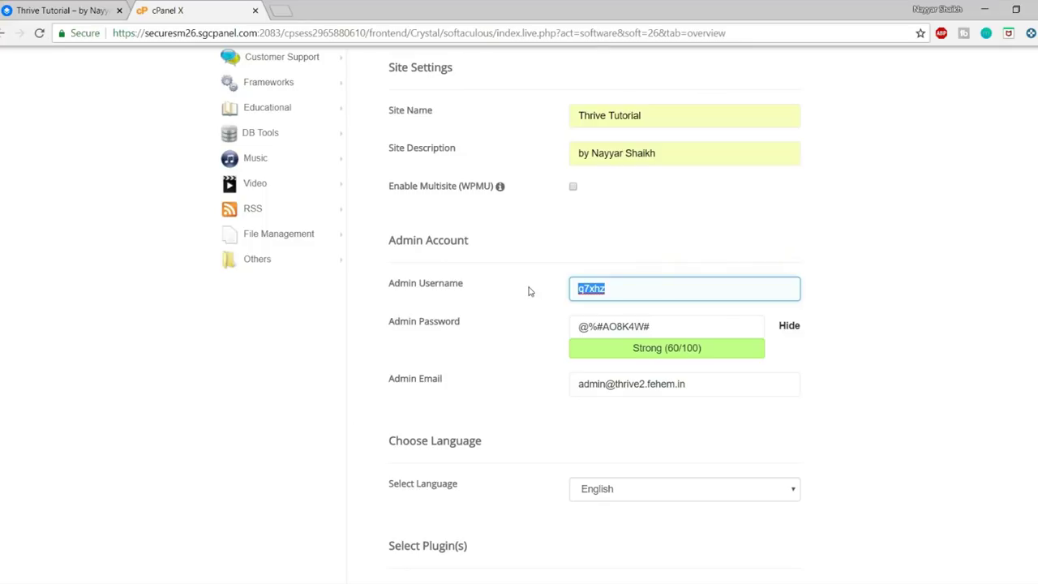
left_click_drag(648, 324, 544, 327)
left_click_drag(630, 294, 534, 296)
type("Na")
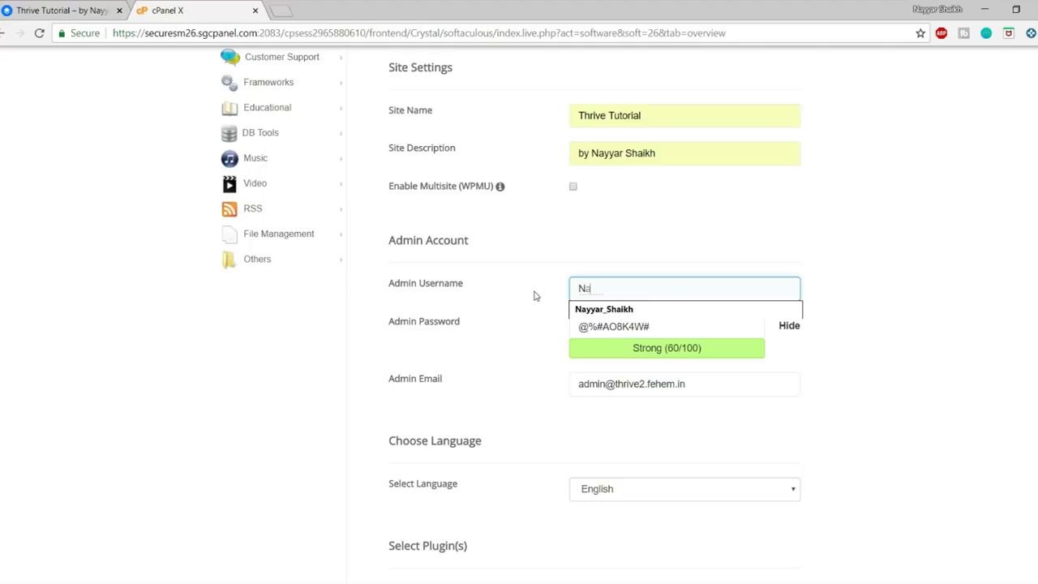
type("yyar-Shaikh")
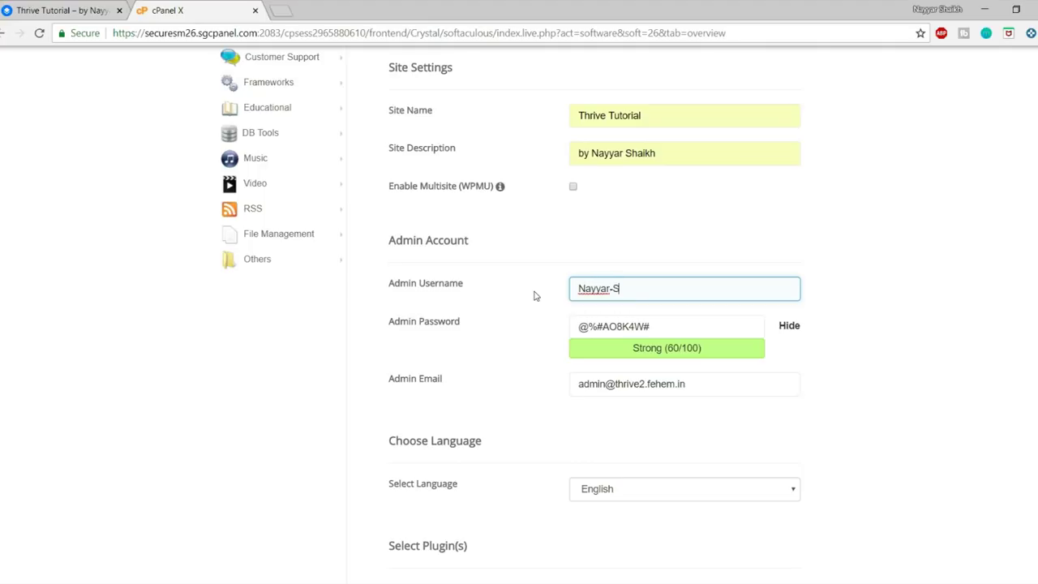
left_click(888, 303)
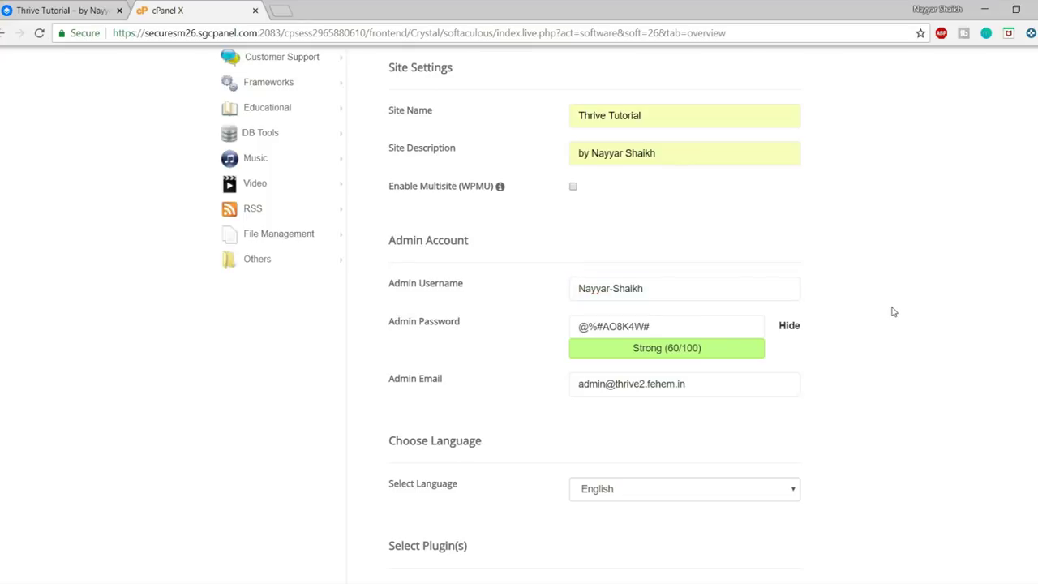
Step: Fine-tune the admin username, then hide the admin password
left_click(679, 328)
left_click(609, 289)
left_click_drag(576, 288, 585, 288)
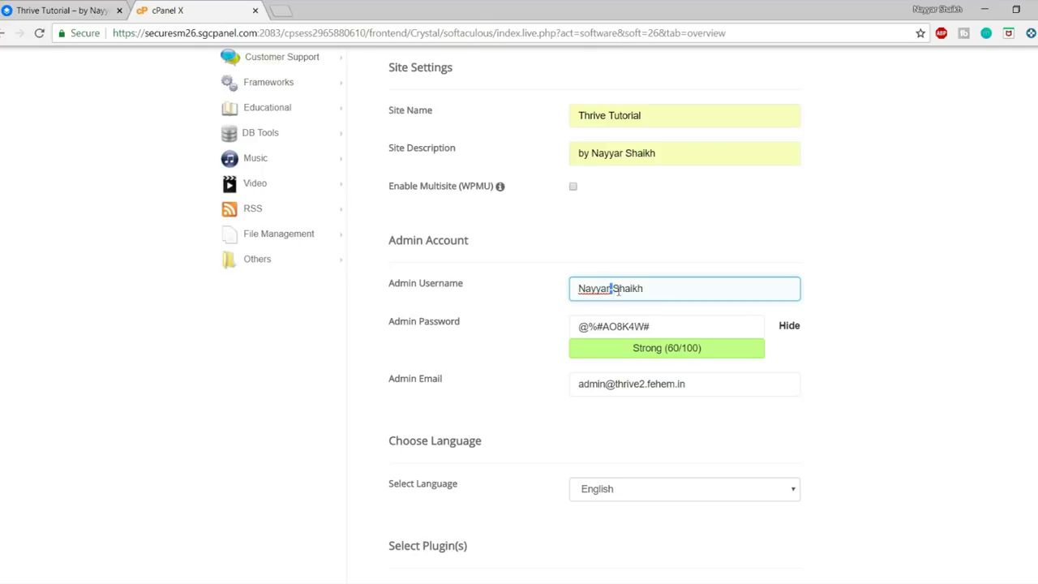
left_click_drag(648, 288, 649, 288)
left_click(843, 269)
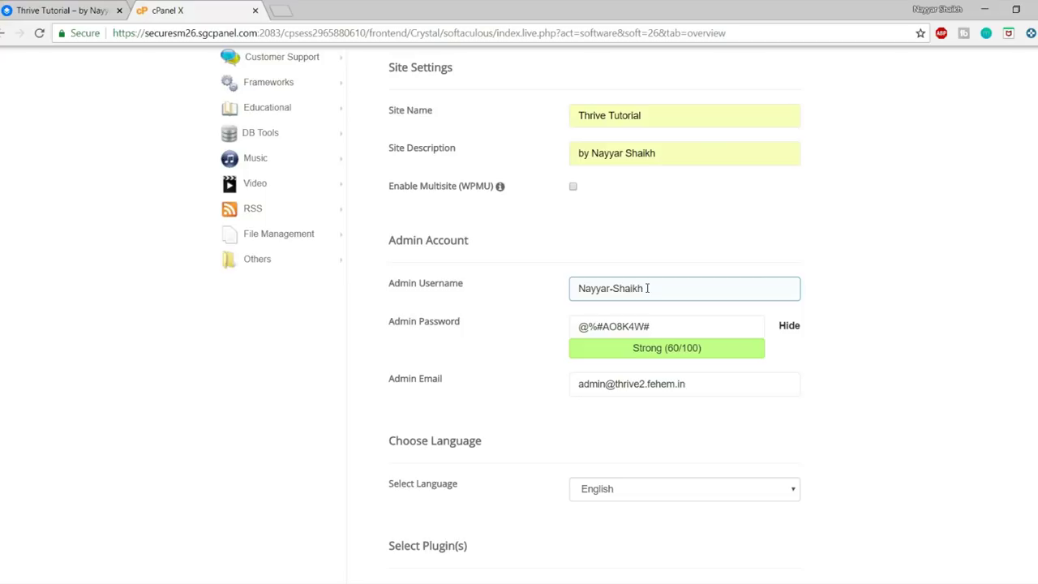
left_click_drag(668, 289, 540, 292)
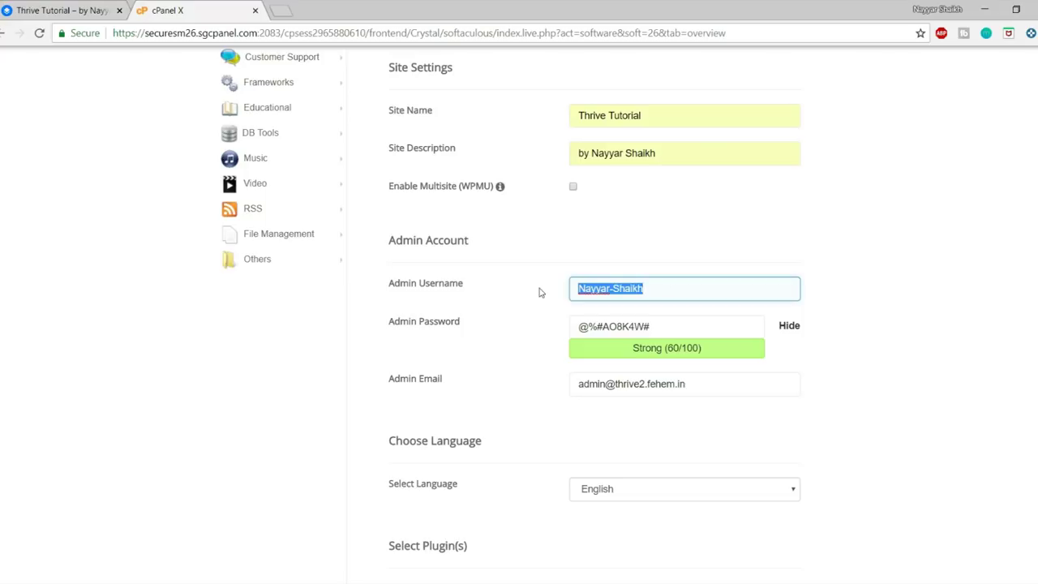
left_click(661, 299)
type("12")
key("BackSpace")
key("BackSpace")
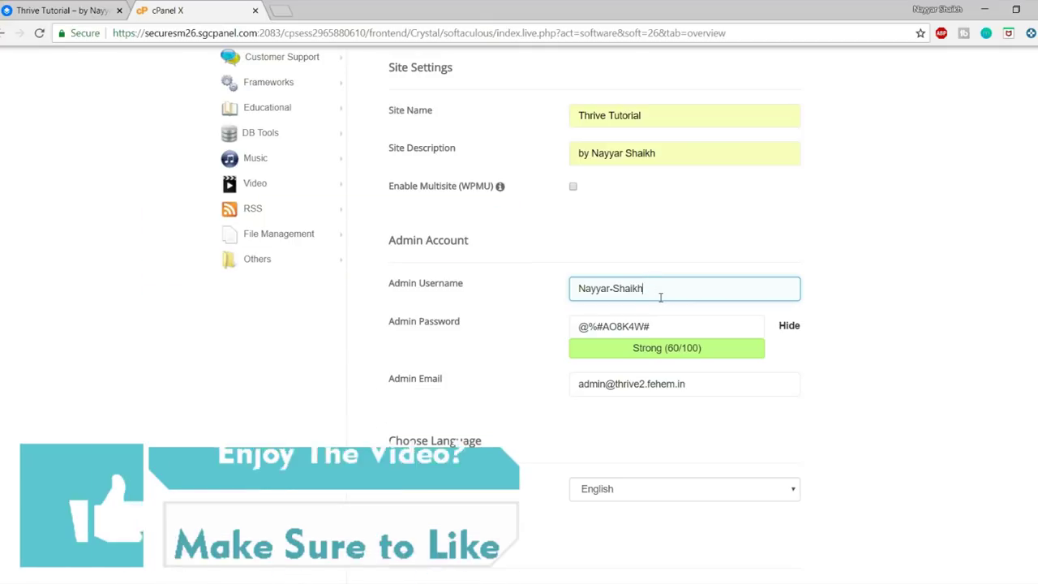
left_click(791, 326)
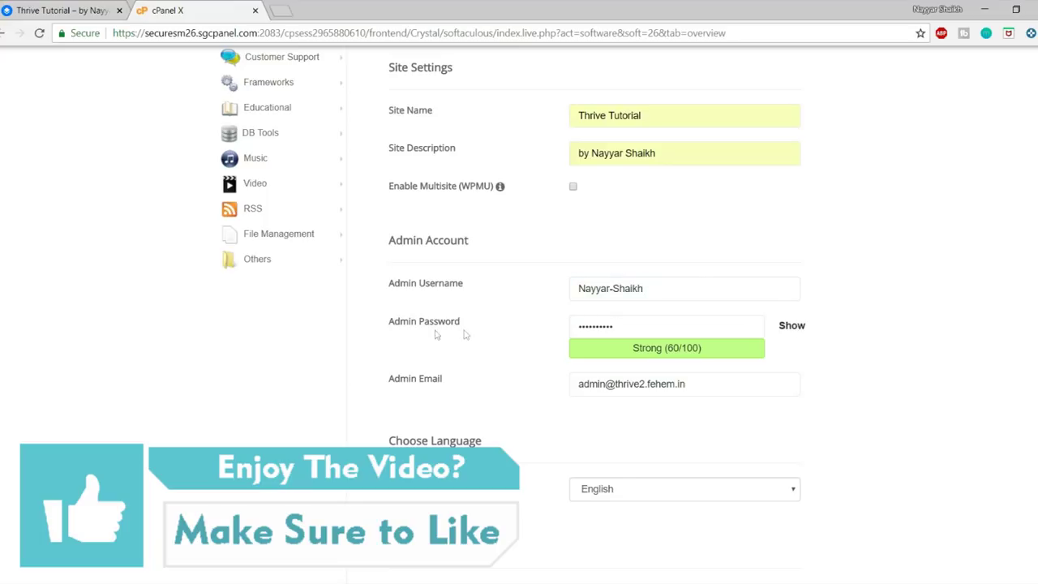
Step: Reveal the admin password and select all of its current text
left_click(691, 328)
left_click_drag(691, 328, 551, 336)
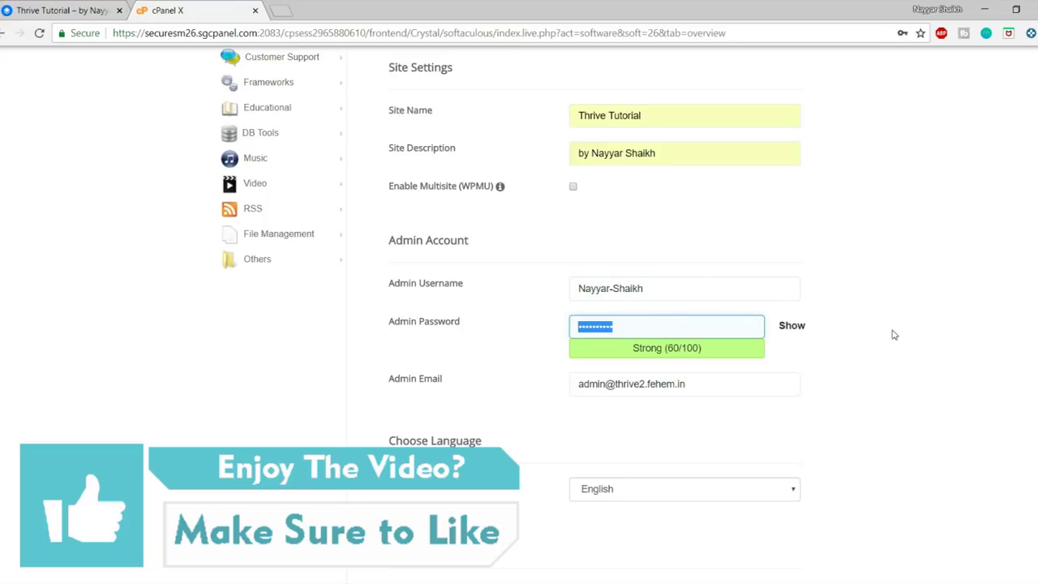
left_click(791, 325)
left_click_drag(676, 322, 572, 325)
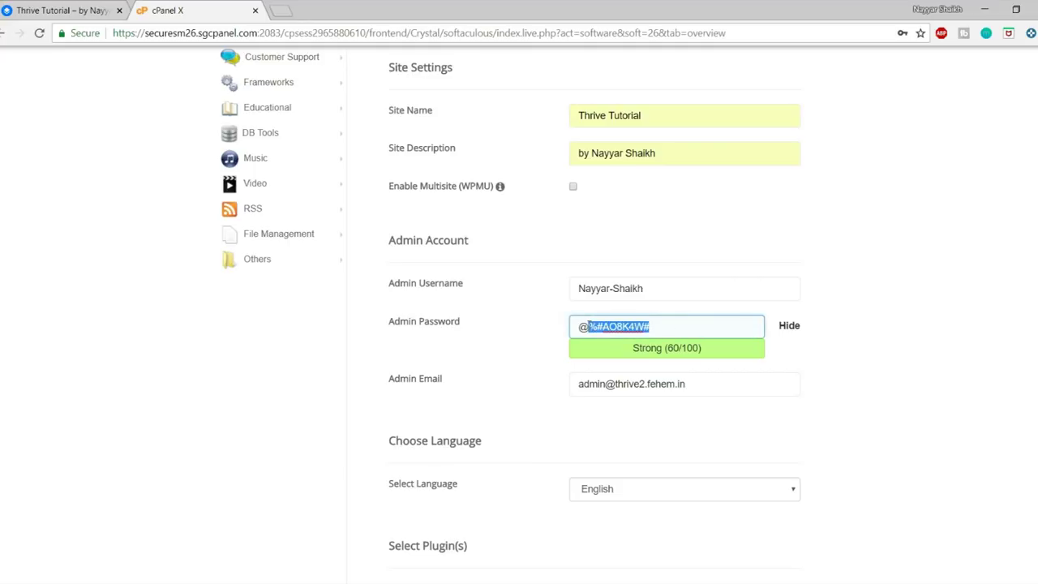
left_click(604, 331)
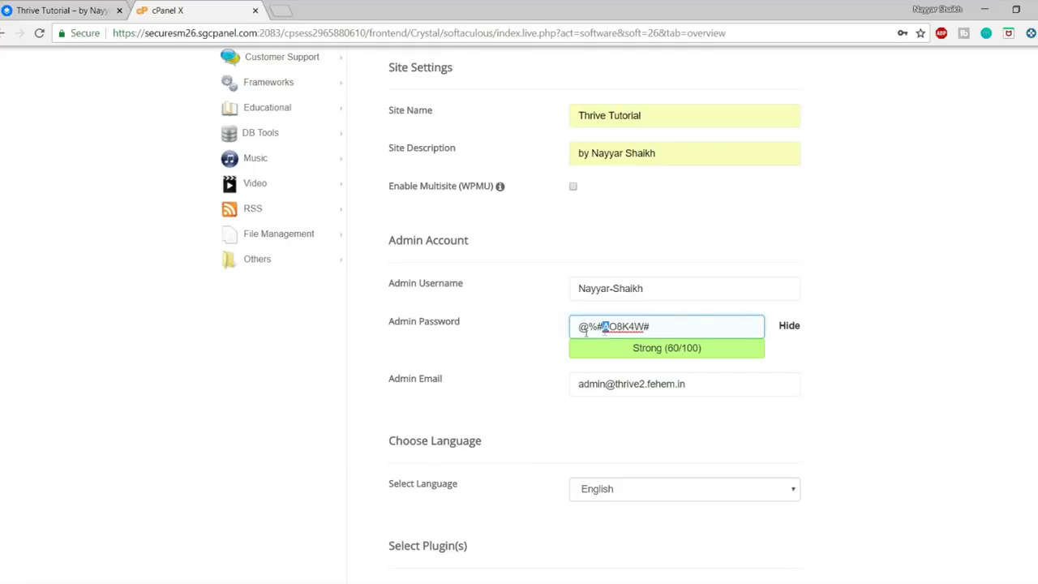
left_click(582, 331)
left_click_drag(688, 326, 560, 331)
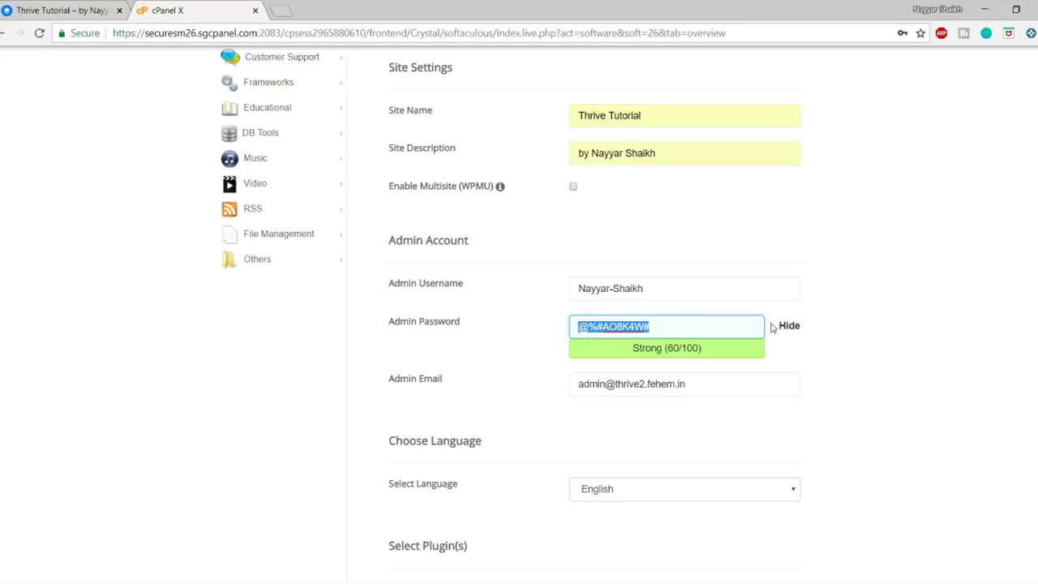
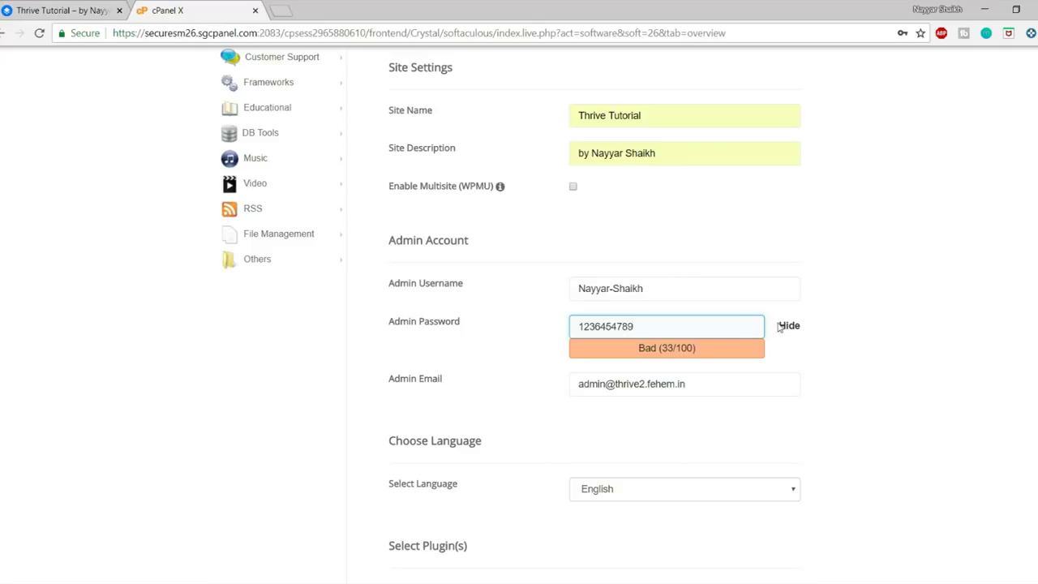
Step: Type a new admin password, raising its rating from Bad (33/100) to Strong (91/100)
left_click_drag(631, 355, 704, 353)
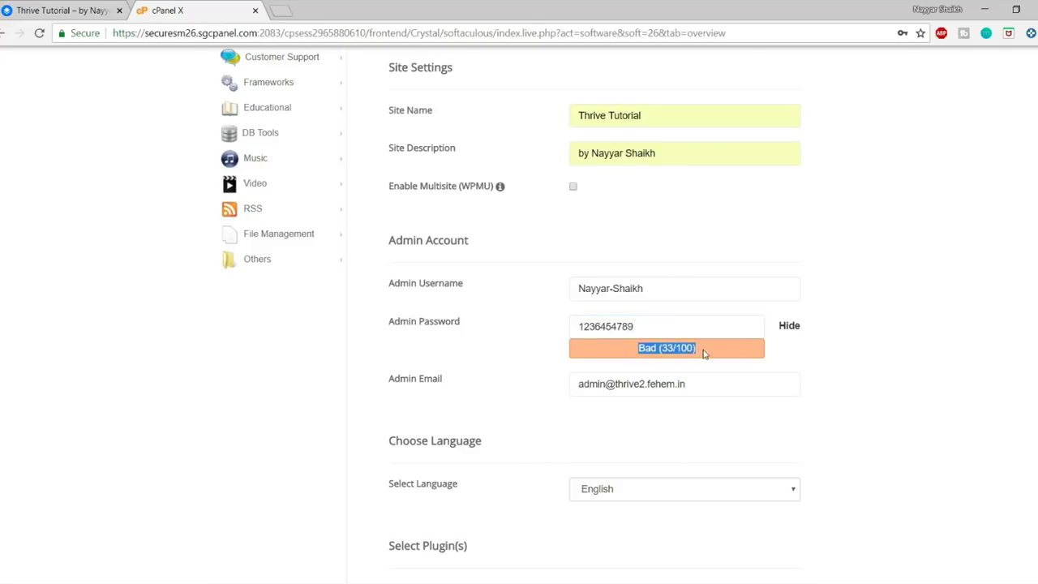
left_click(676, 333)
key("shift+Left")
key("shift+Left")
key("shift+Left")
key("shift+Left")
key("shift+Left")
left_click(667, 332)
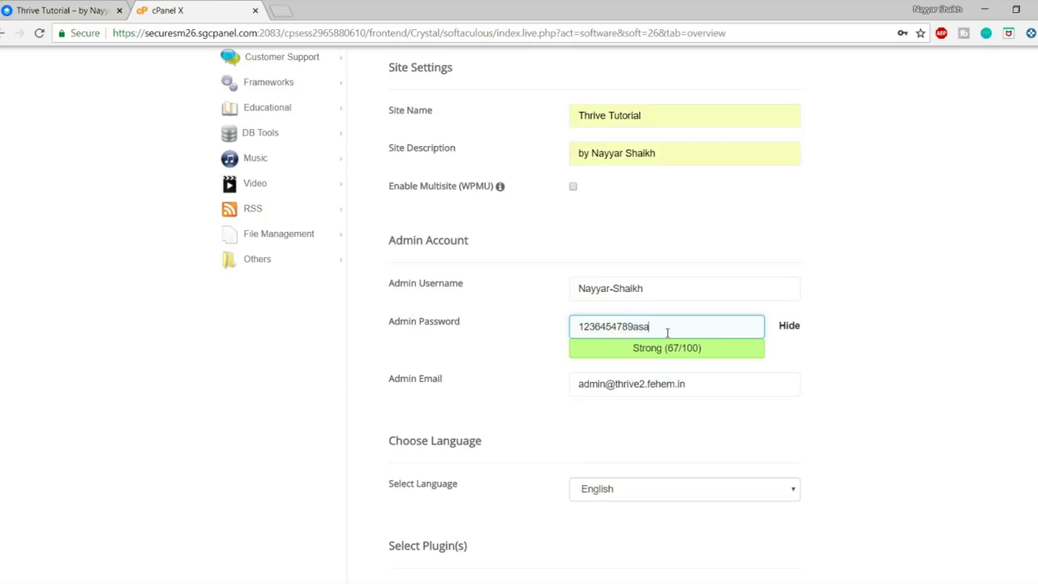
left_click(786, 328)
double_click(711, 328)
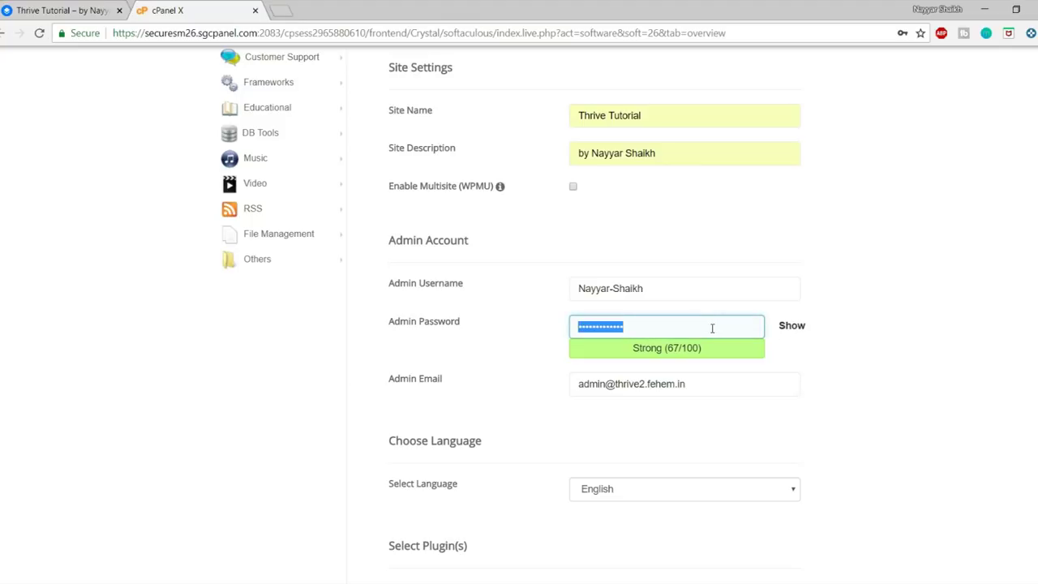
type("1•••••••••••••")
scroll(886, 378, "down", 1)
left_click_drag(665, 278, 700, 278)
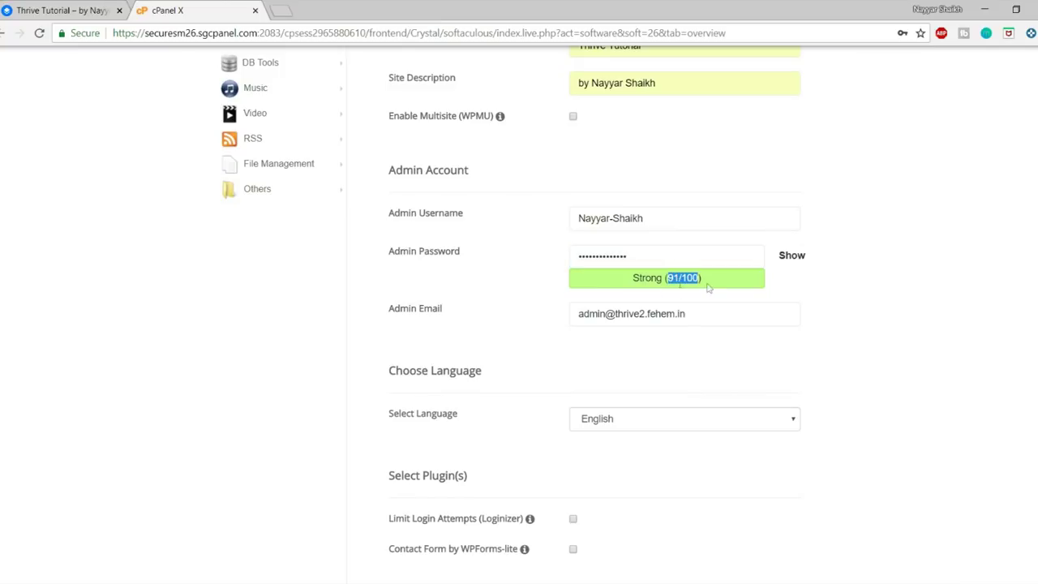
Step: Clear the admin email and fill in the author's saved address
left_click_drag(711, 318, 543, 308)
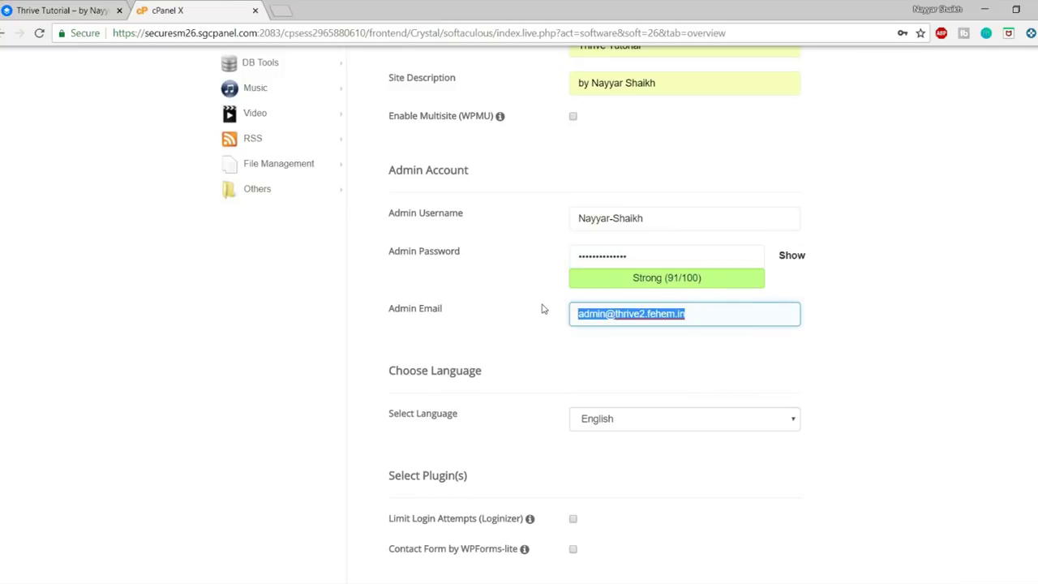
key("BackSpace")
left_click(679, 332)
left_click(964, 333)
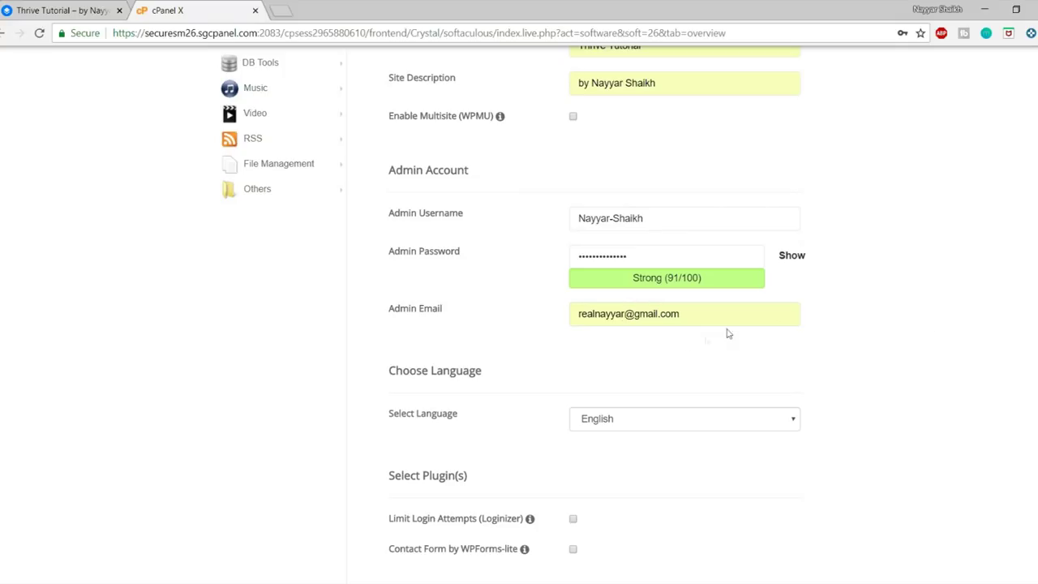
scroll(706, 338, "down", 5)
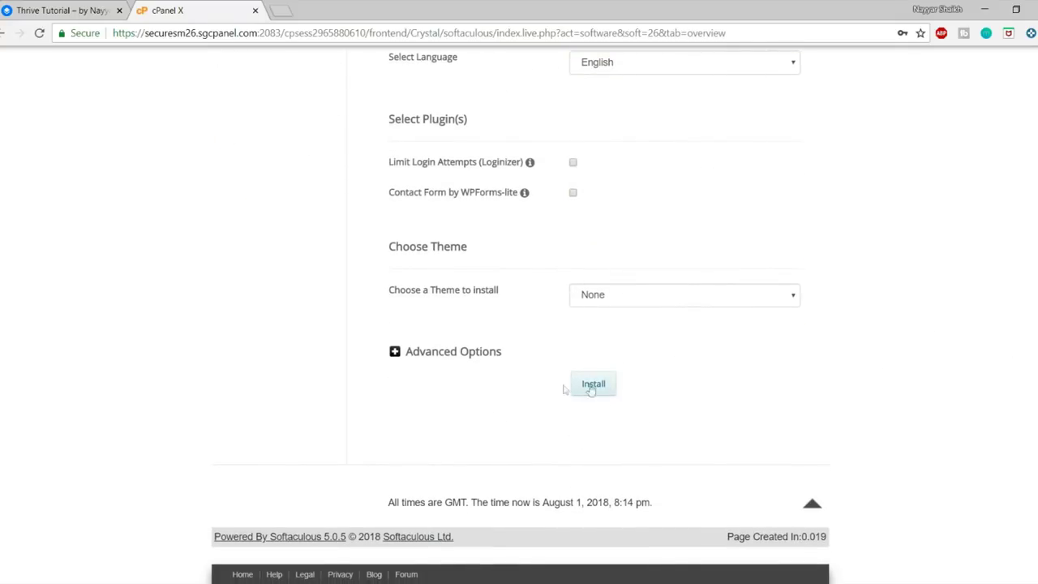
Step: Launch the WordPress installation and let Chrome save the admin login
left_click(592, 389)
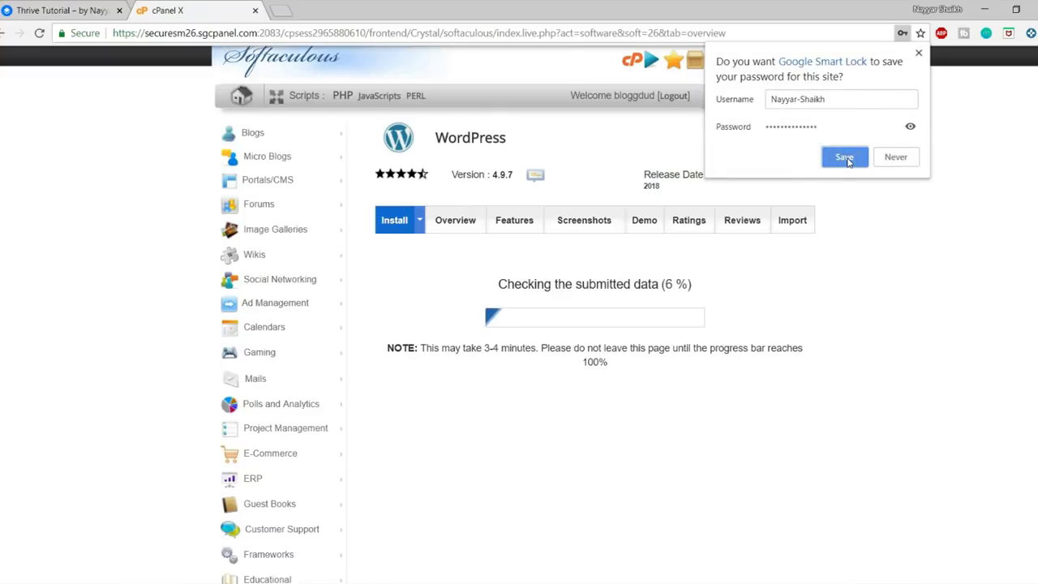
left_click(844, 157)
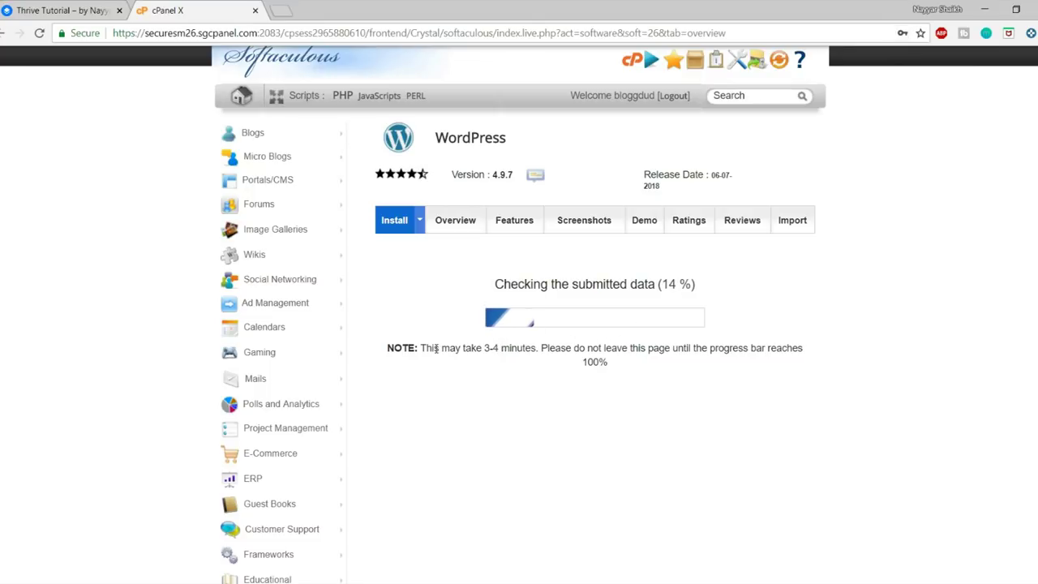
left_click_drag(432, 348, 628, 372)
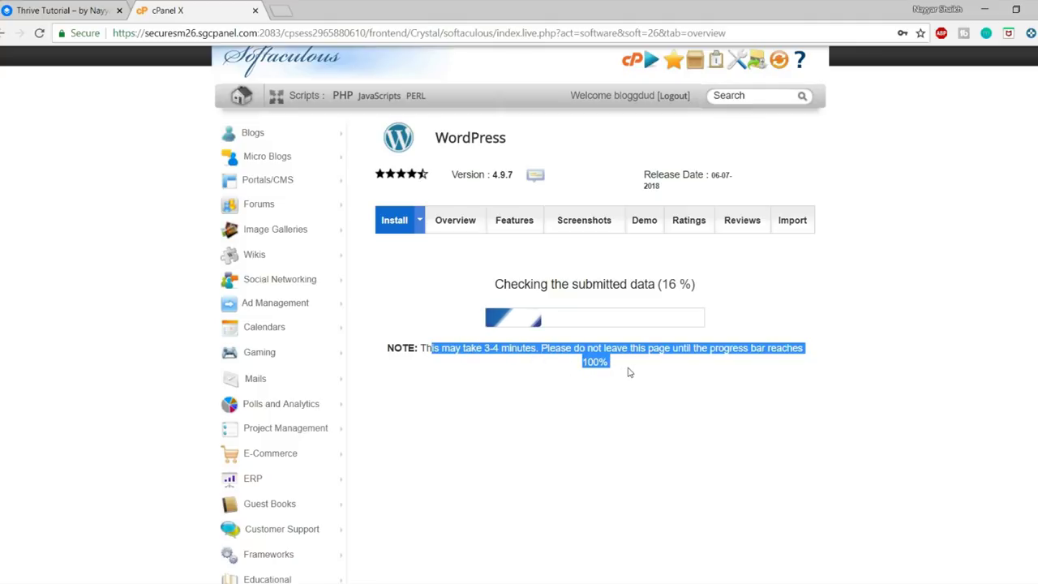
left_click(629, 371)
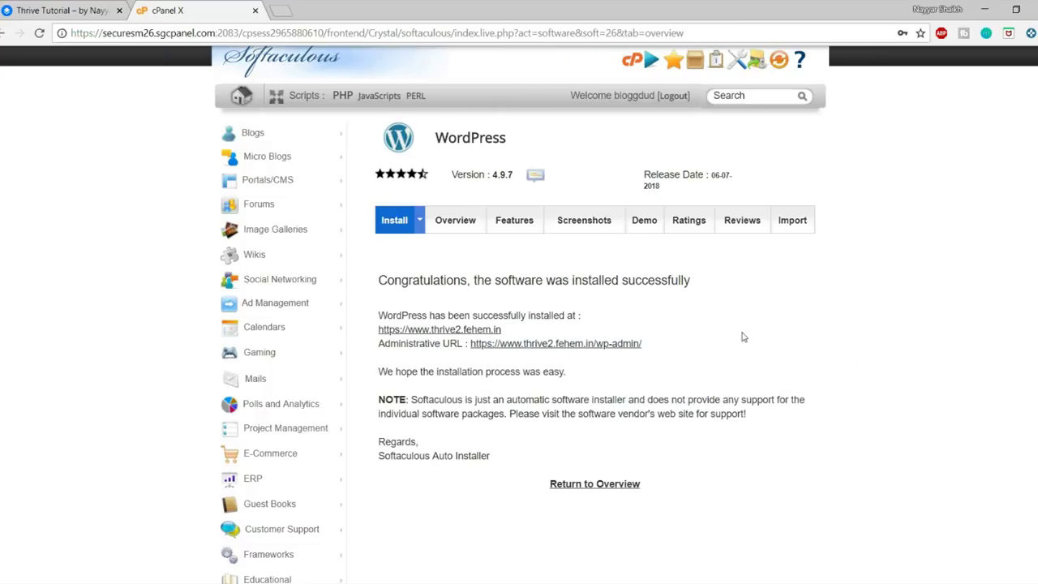
Step: Open the newly installed site at thrive2.fehem.in in a new tab
right_click(459, 335)
left_click(487, 341)
left_click(332, 11)
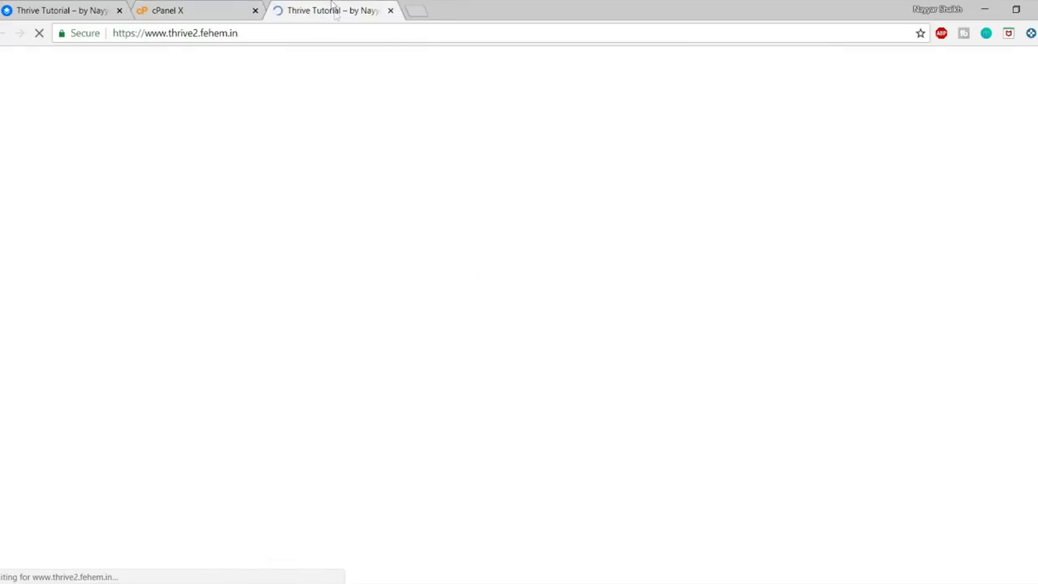
scroll(688, 352, "down", 4)
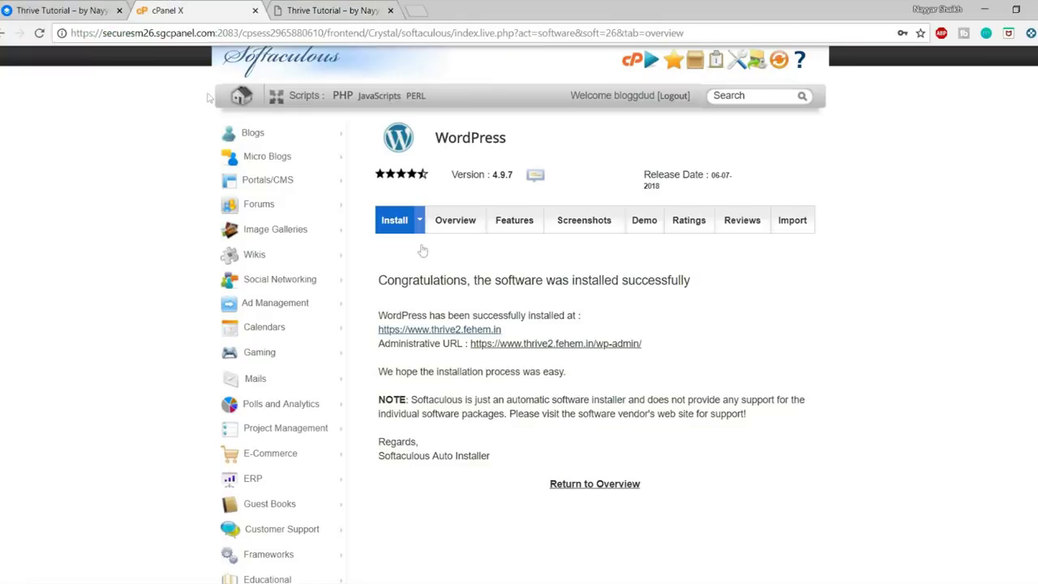
left_click(168, 10)
Step: Open the WordPress admin dashboard in a new tab and close the cPanel page
right_click(582, 345)
left_click(640, 360)
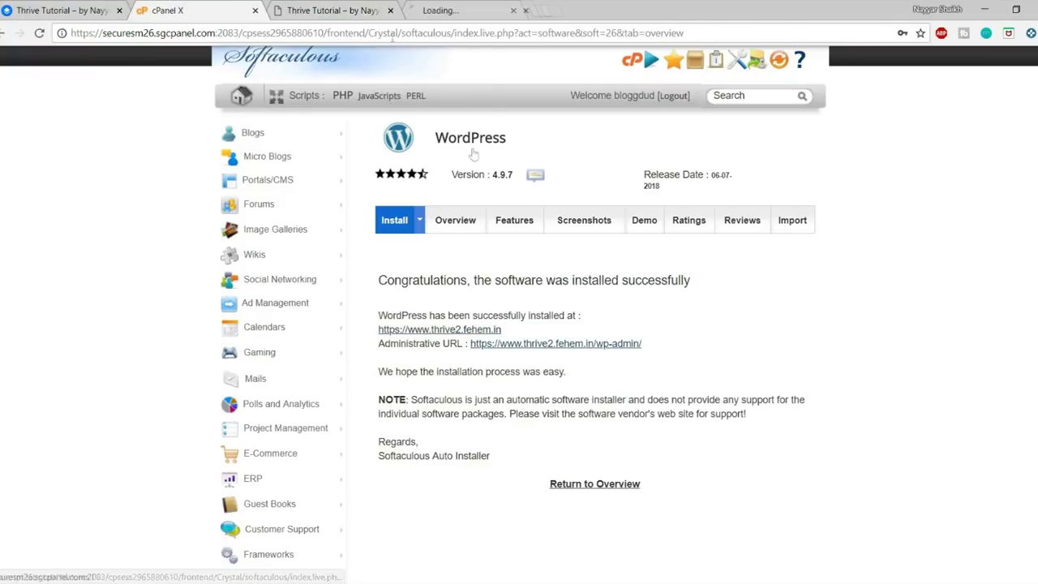
left_click(447, 9)
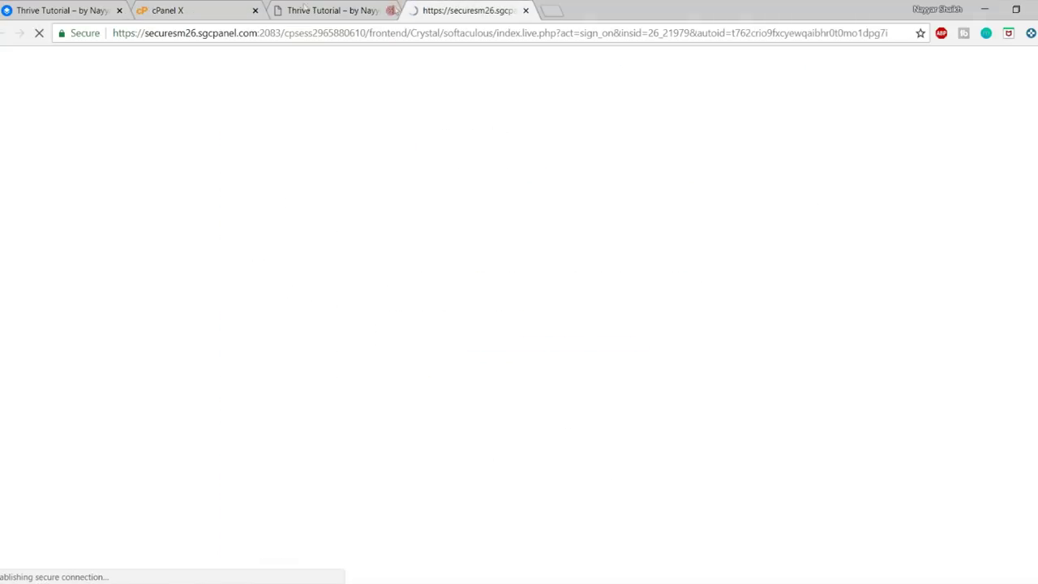
left_click(256, 10)
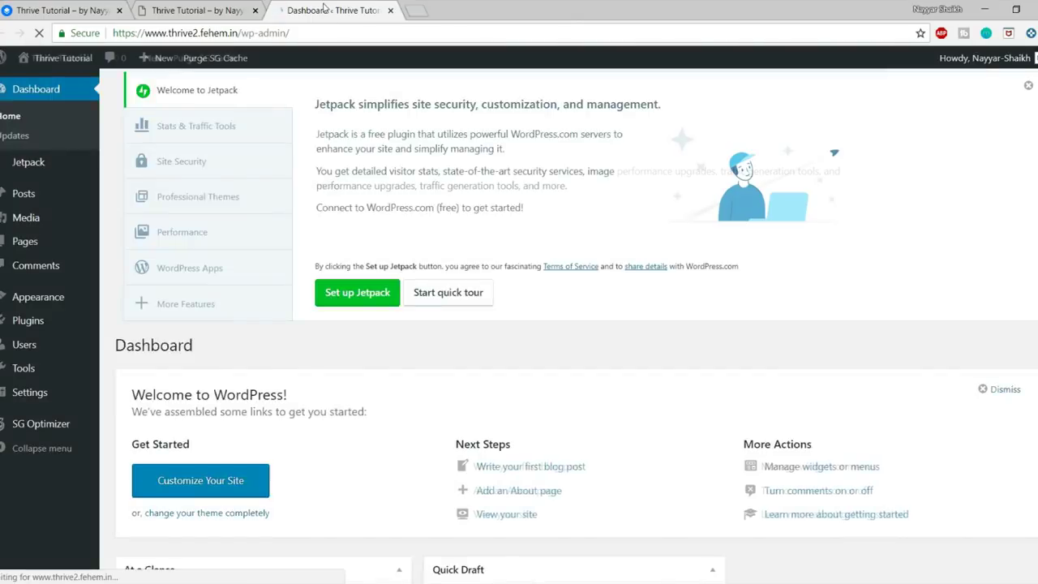
Step: Point out the domain and /wp-admin/ parts of the admin URL, then view the site's front page
left_click(368, 396)
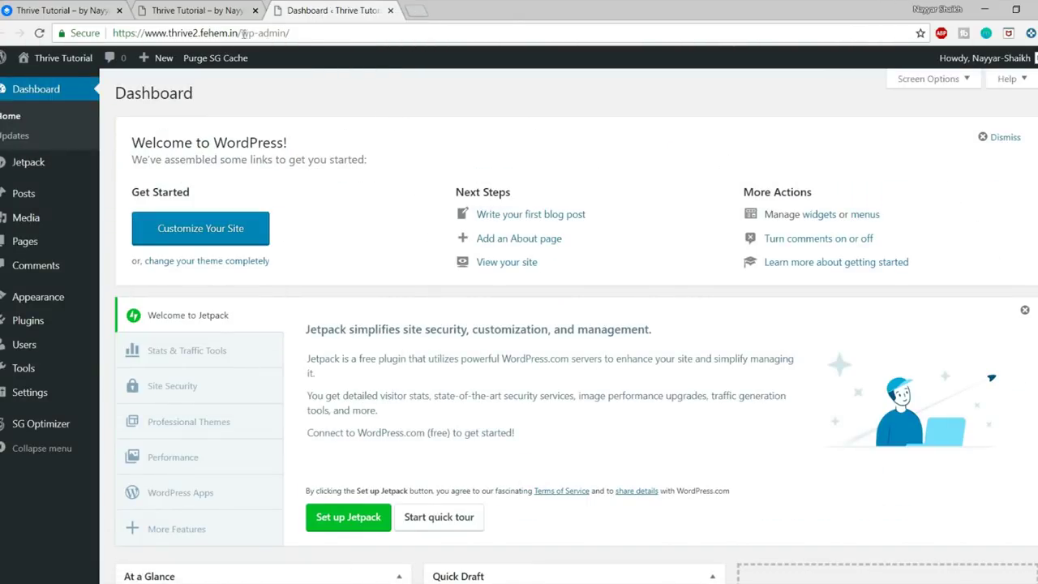
left_click_drag(115, 32, 413, 33)
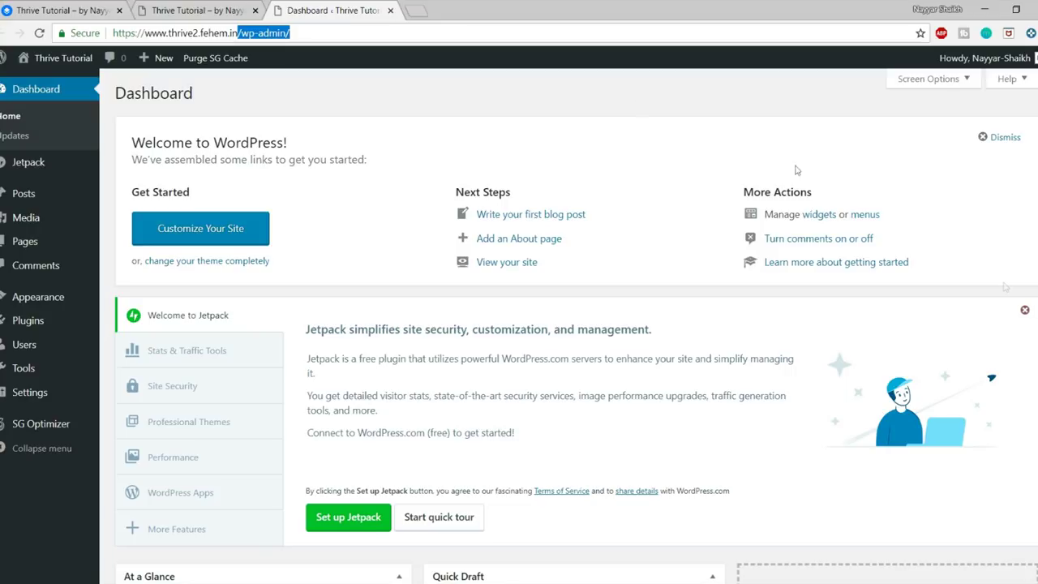
left_click(317, 78)
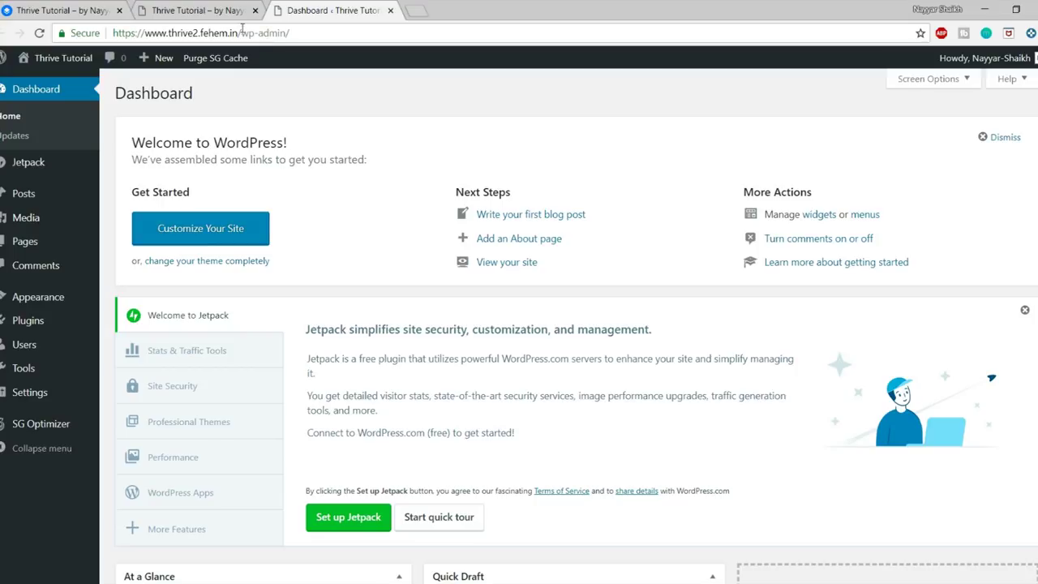
left_click_drag(241, 32, 290, 33)
left_click(374, 100)
left_click(207, 9)
scroll(672, 410, "down", 10)
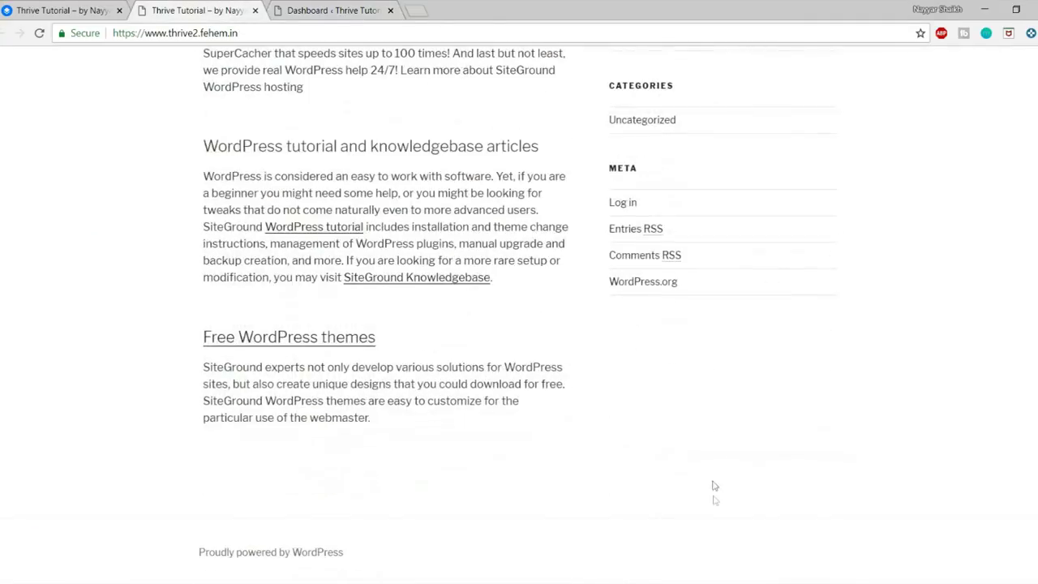
Step: Scroll through the new site's front page and compare it with the Thrive demo site
scroll(711, 495, "up", 8)
scroll(713, 501, "up", 5)
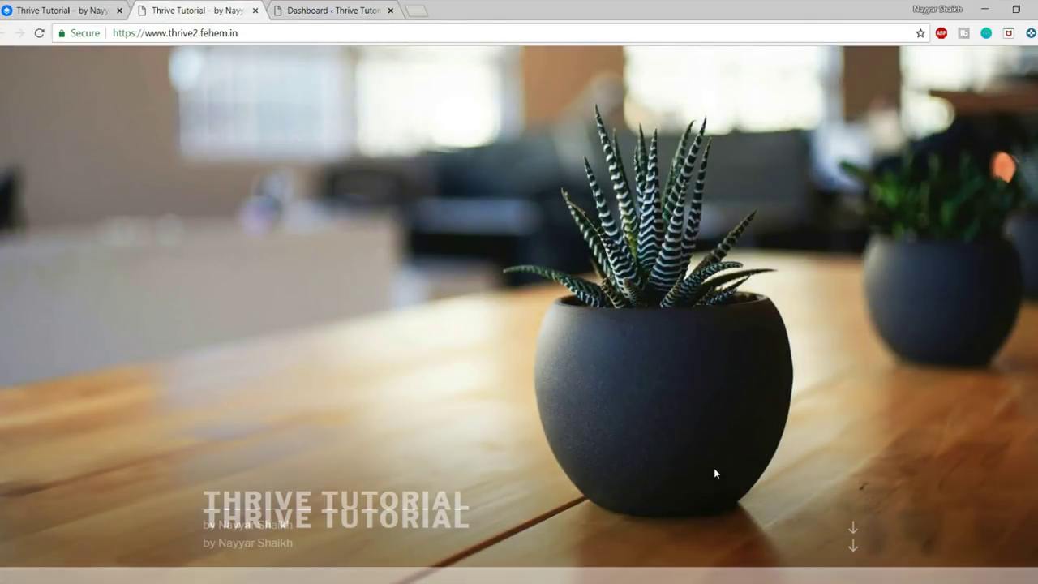
scroll(715, 487, "down", 5)
scroll(715, 473, "down", 6)
scroll(715, 474, "up", 10)
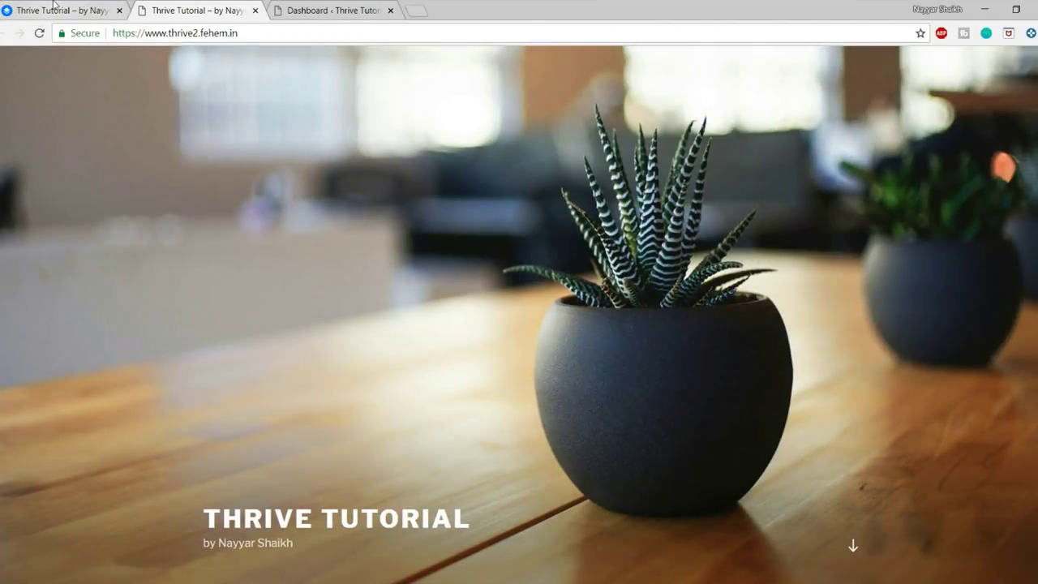
left_click(95, 16)
scroll(667, 510, "down", 5)
scroll(670, 510, "up", 5)
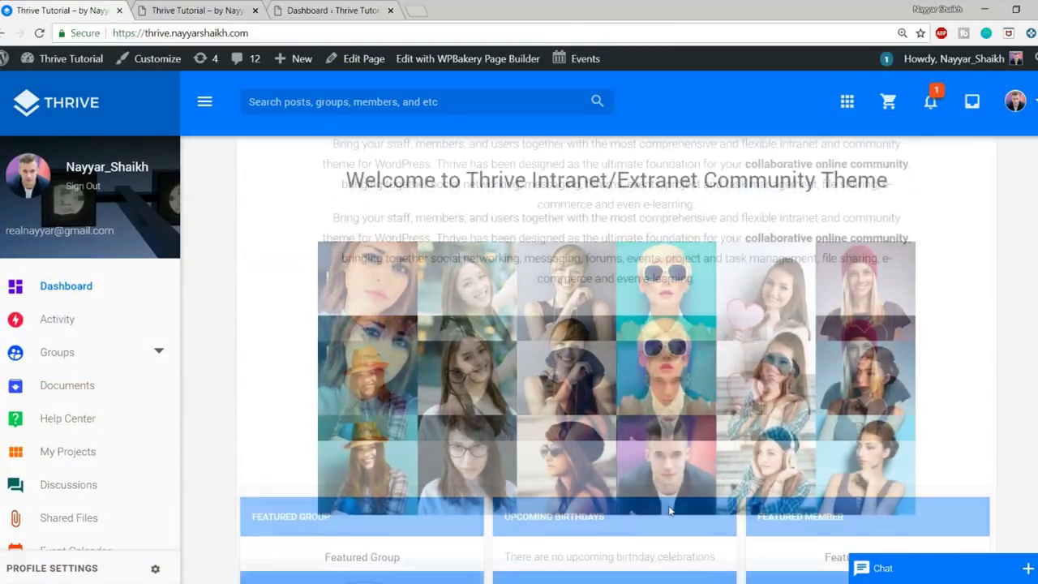
Step: Return to the Thrive Tutorial admin dashboard and go over its admin menu items
left_click(329, 13)
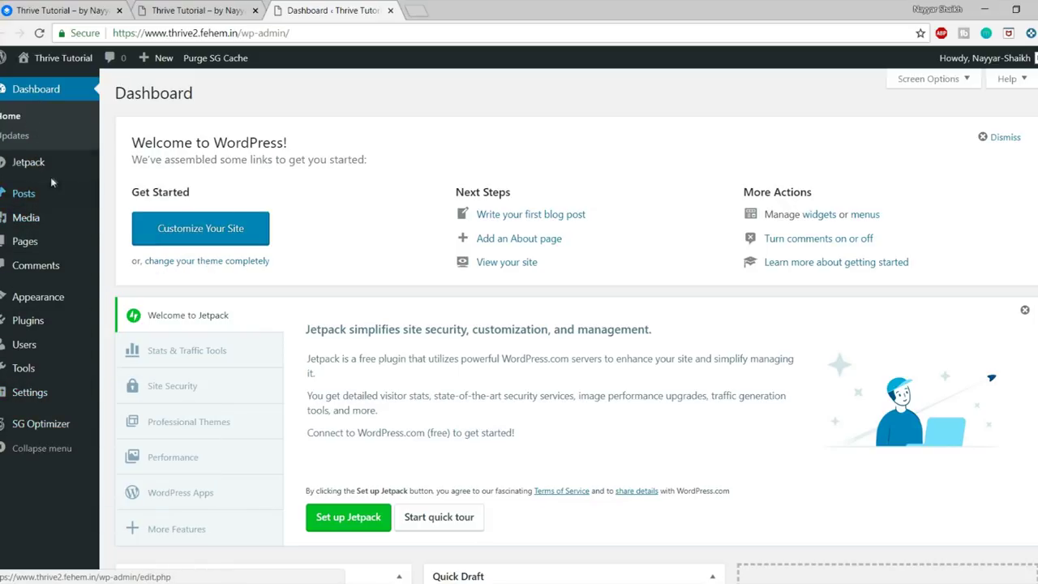
mouse_move(44, 198)
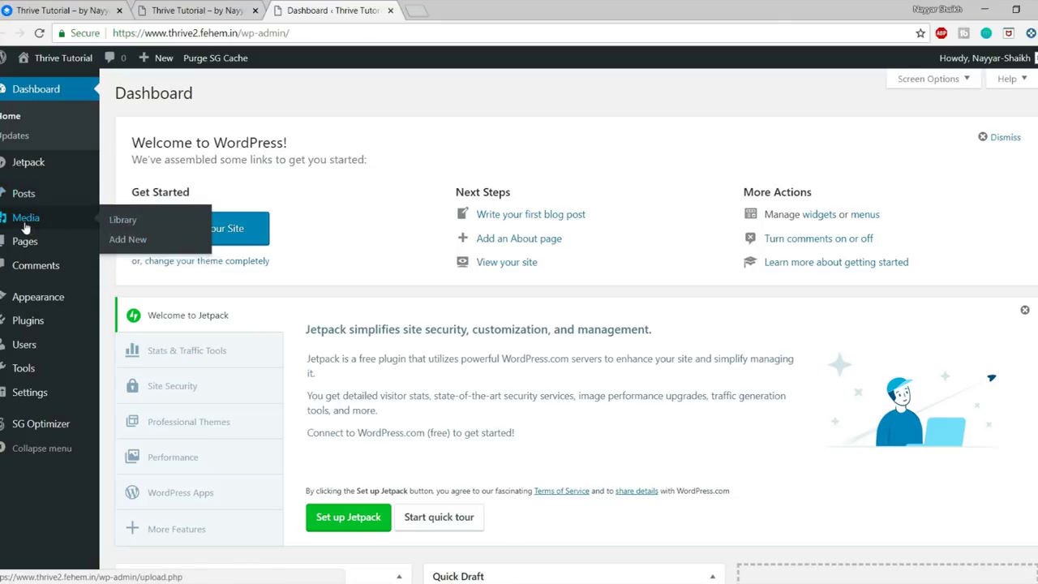
mouse_move(20, 250)
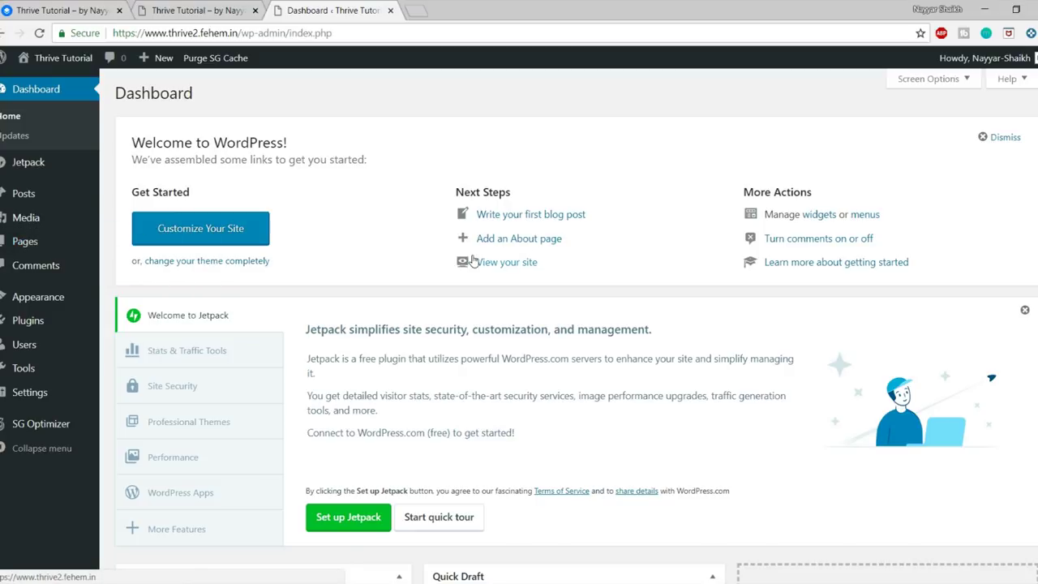
mouse_move(24, 394)
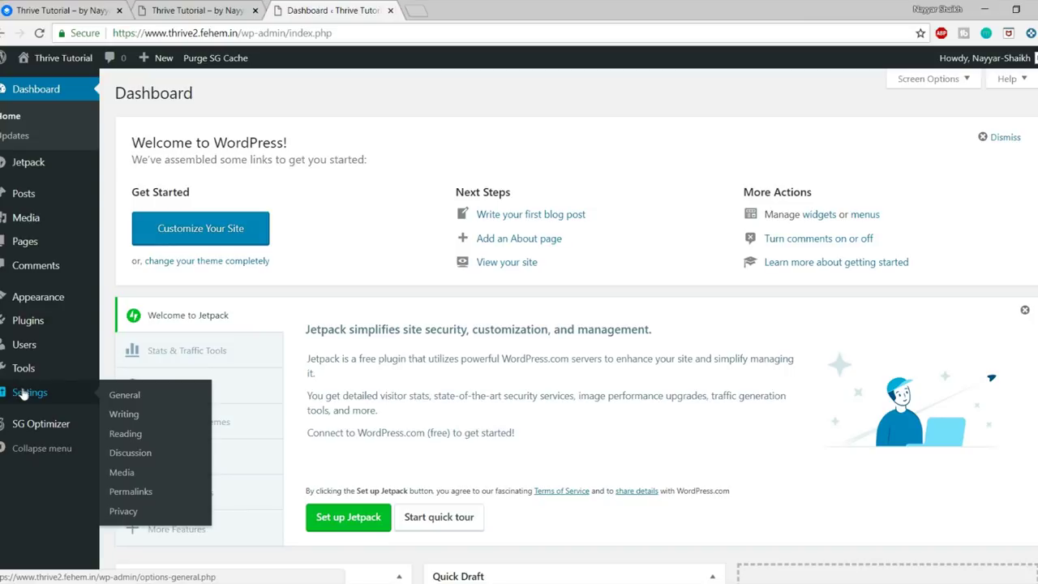
Step: In Permalink Settings, switch from Day and name to Post name and save
left_click(152, 493)
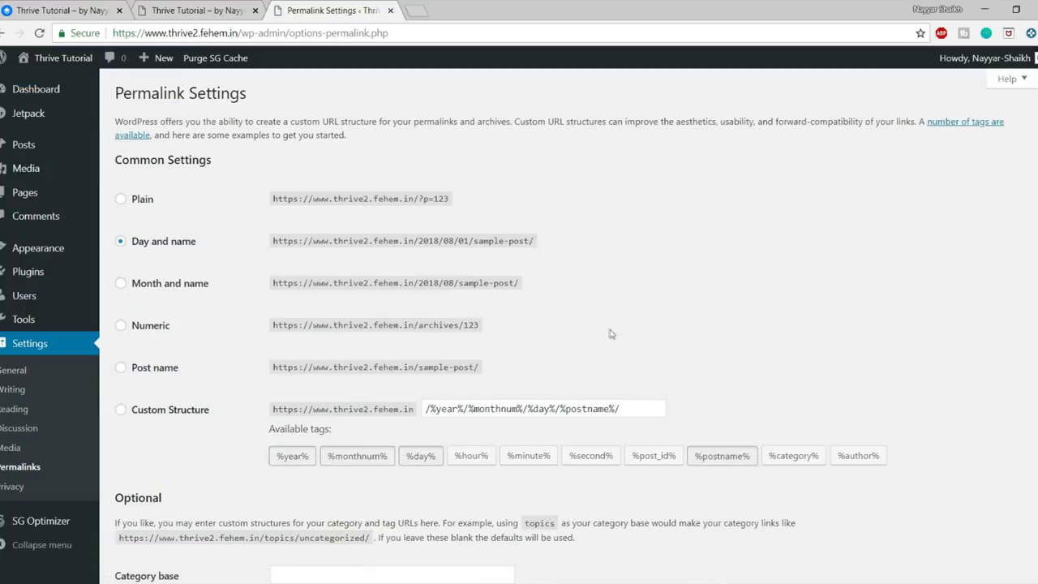
left_click_drag(134, 251, 201, 254)
left_click(234, 255)
left_click(155, 371)
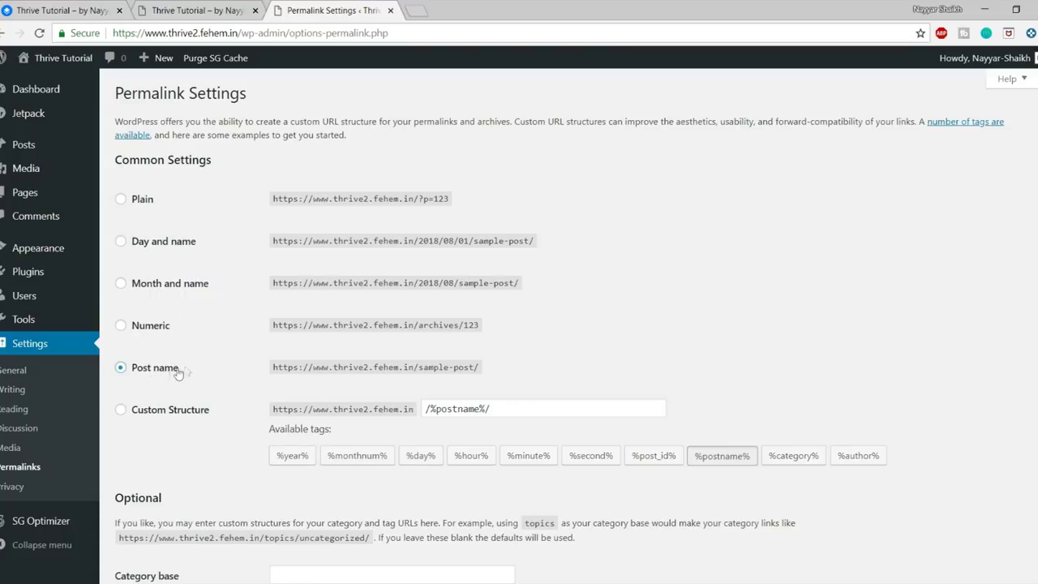
scroll(198, 377, "down", 2)
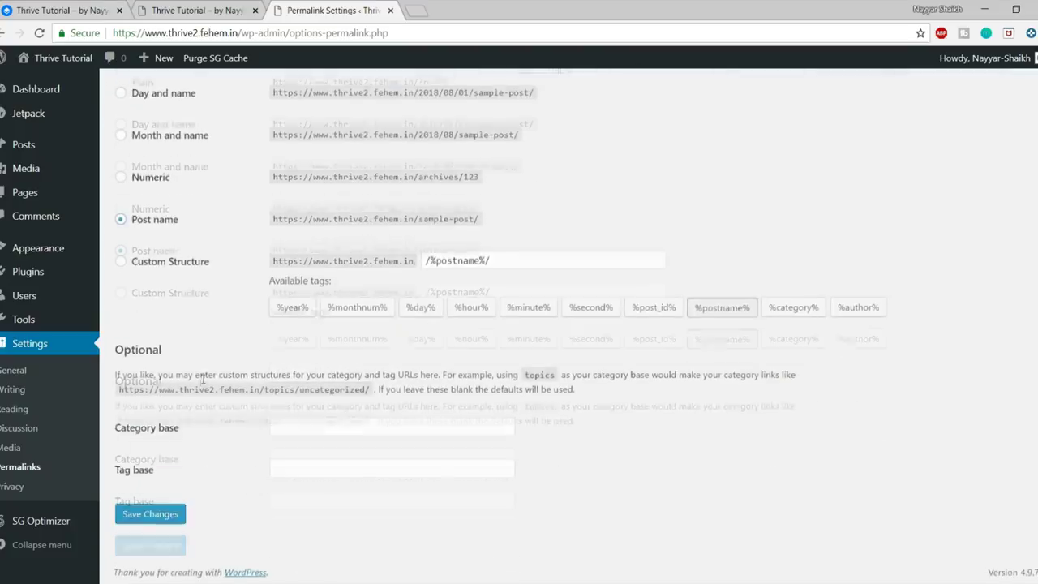
left_click(161, 519)
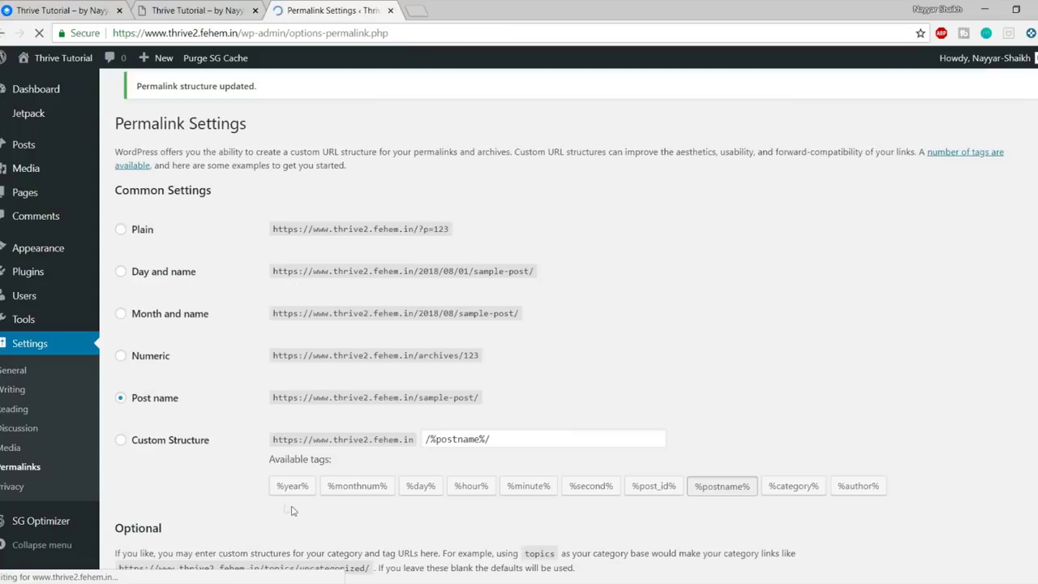
Step: Check the front page, then point out the Post name example address
left_click(195, 9)
scroll(436, 422, "down", 2)
scroll(435, 421, "up", 2)
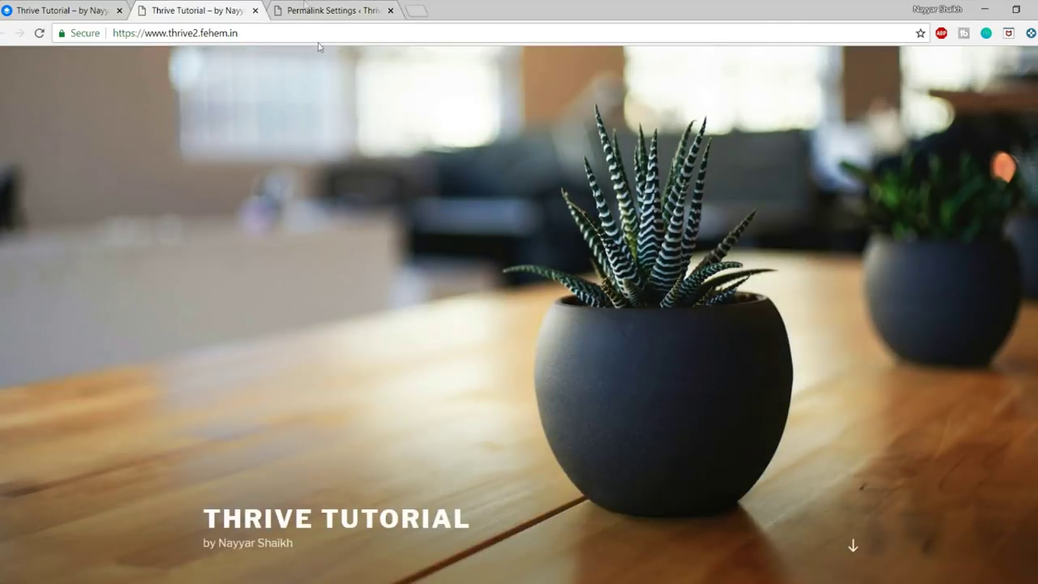
left_click(304, 10)
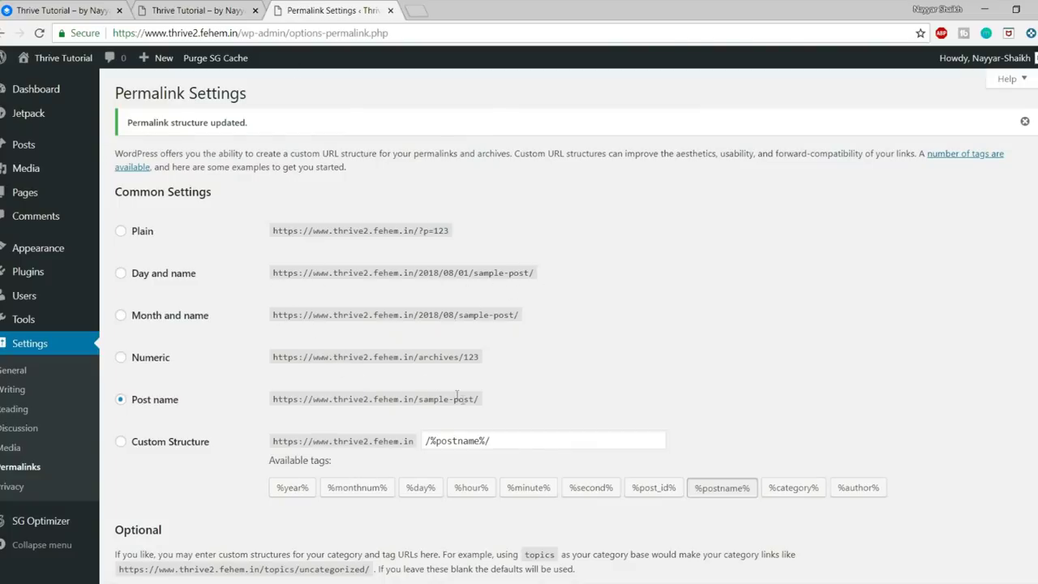
left_click_drag(479, 399, 266, 389)
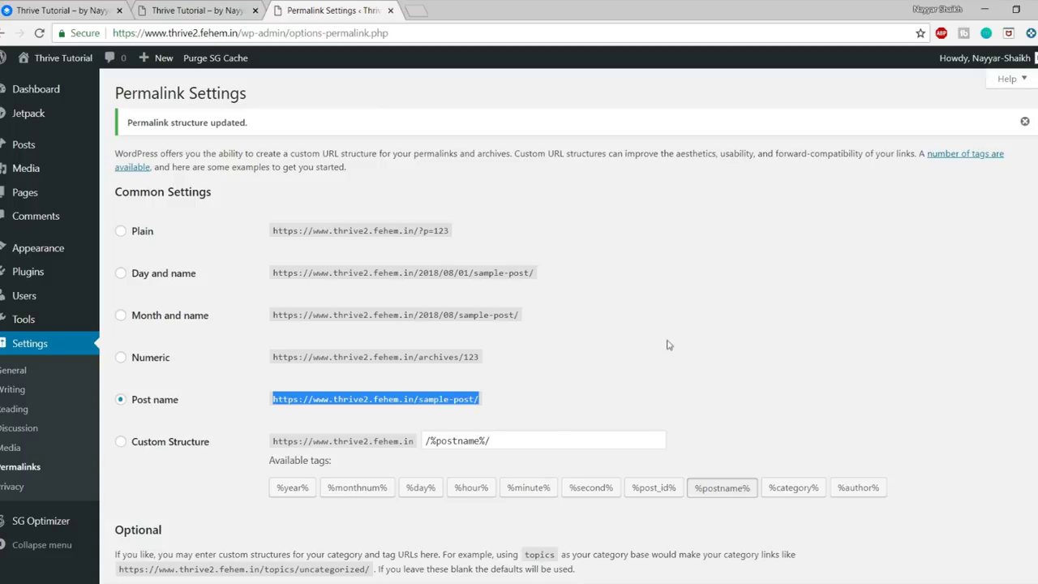
mouse_move(55, 252)
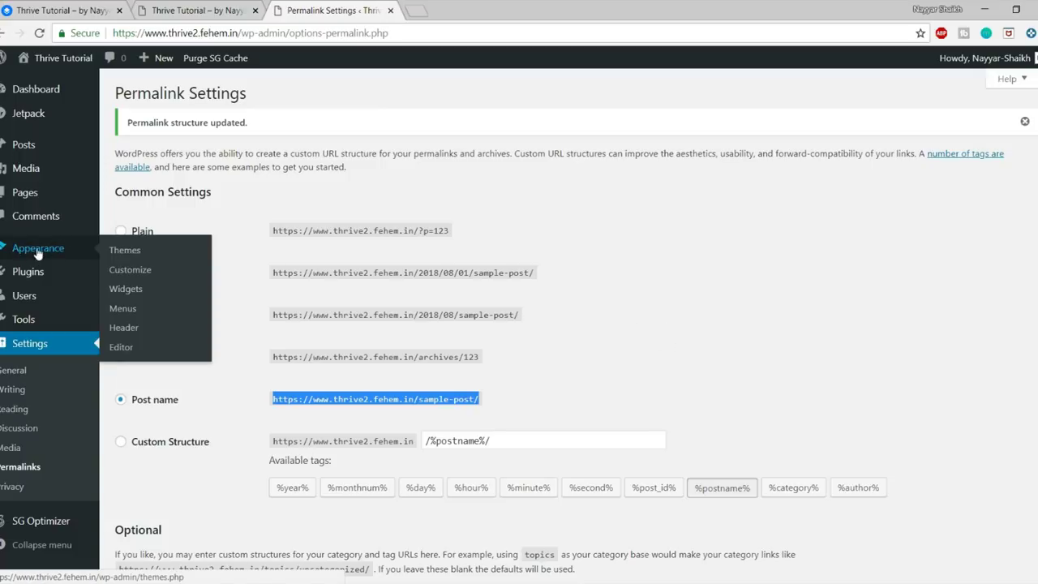
Step: Open the Themes page showing Twenty Seventeen active, then scroll the site's front page
left_click(40, 252)
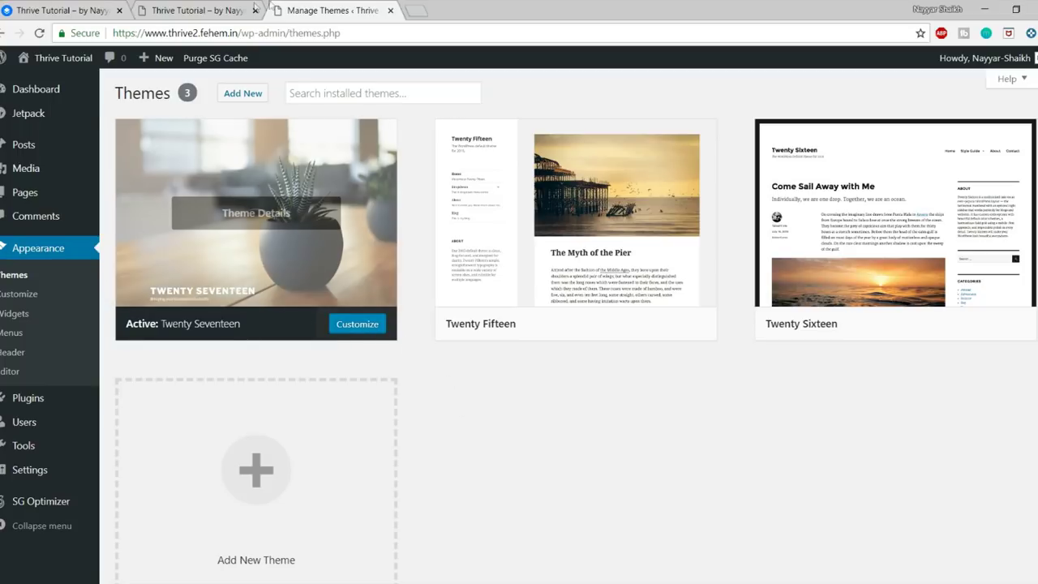
left_click(202, 6)
scroll(656, 398, "down", 4)
scroll(655, 456, "up", 4)
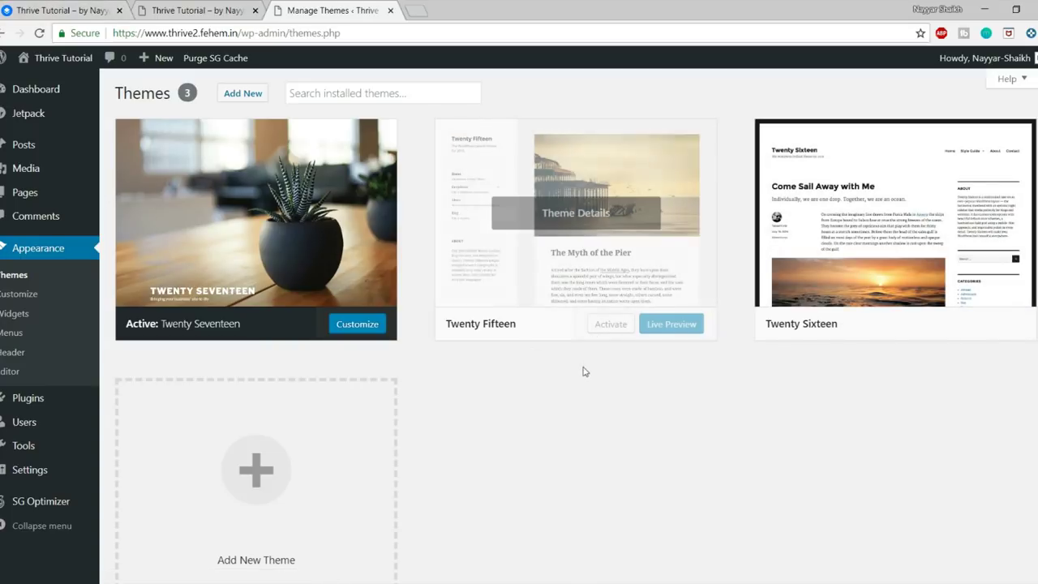
left_click(173, 10)
scroll(732, 348, "down", 5)
scroll(732, 389, "up", 5)
Step: Compare the Thrive demo site with the new front page, then go back to Themes
left_click(66, 7)
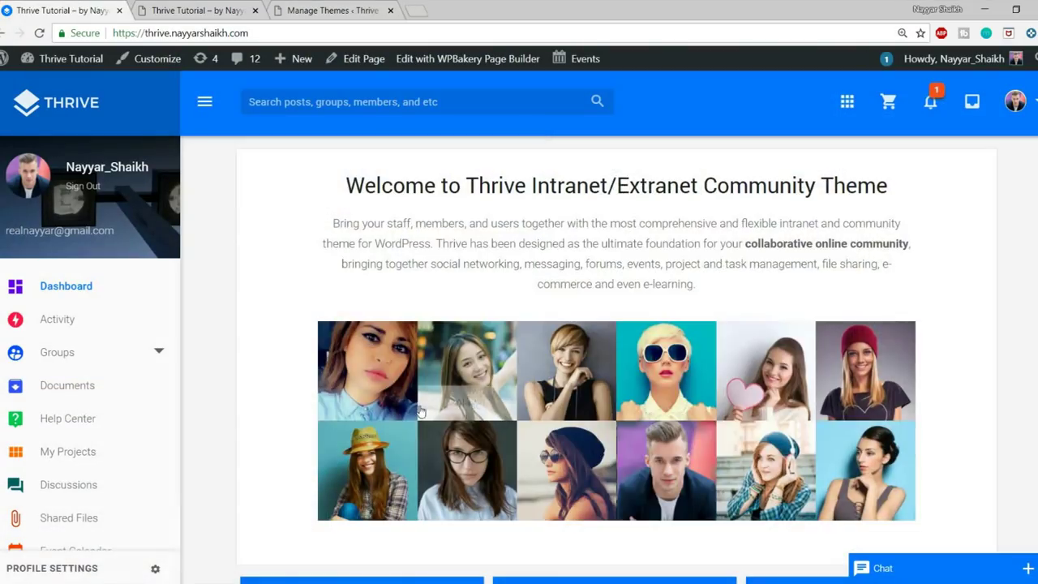
scroll(428, 447, "down", 10)
scroll(428, 448, "up", 10)
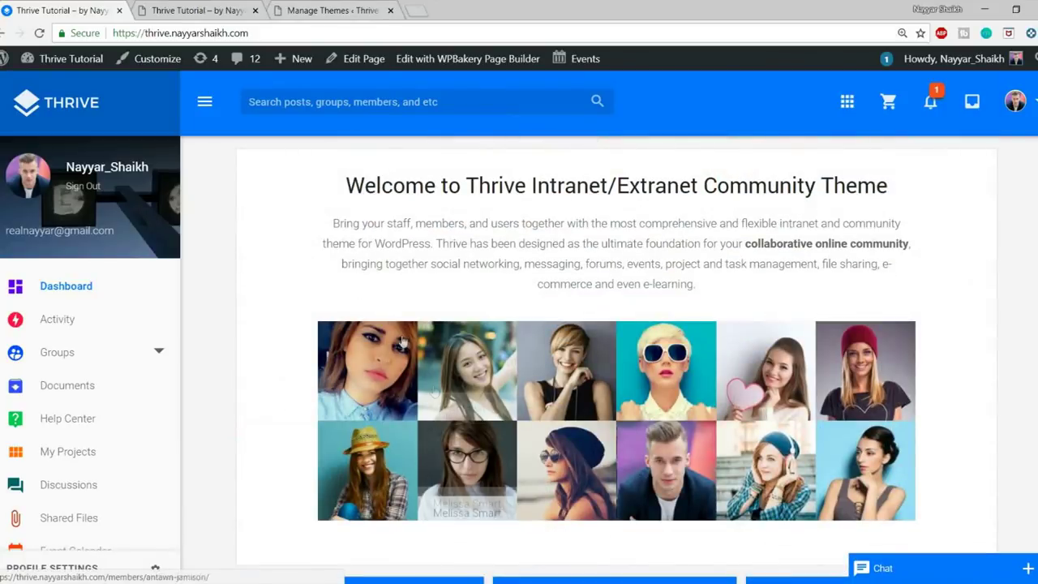
scroll(257, 216, "down", 2)
scroll(608, 359, "down", 8)
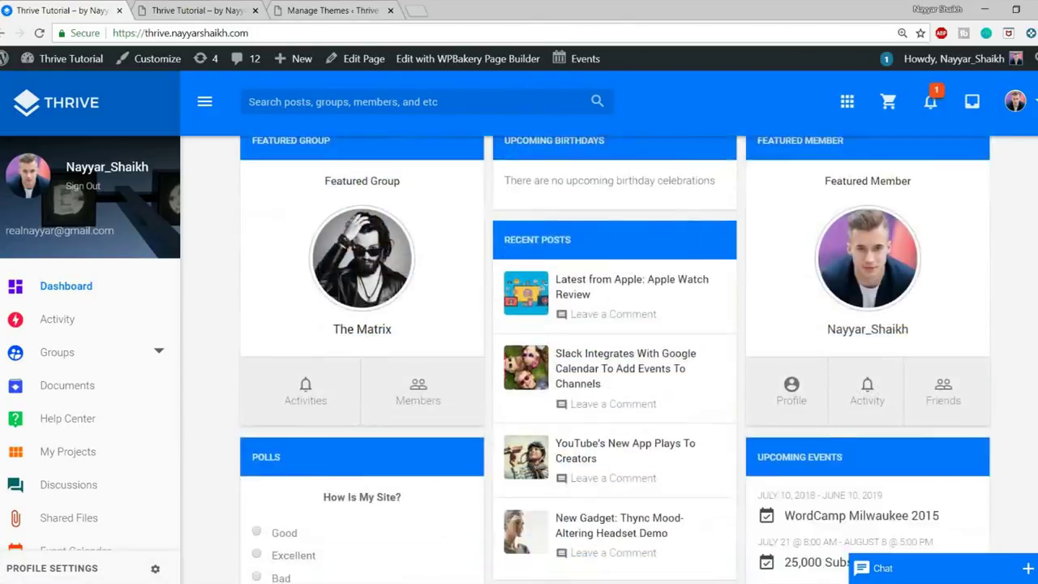
scroll(609, 359, "up", 10)
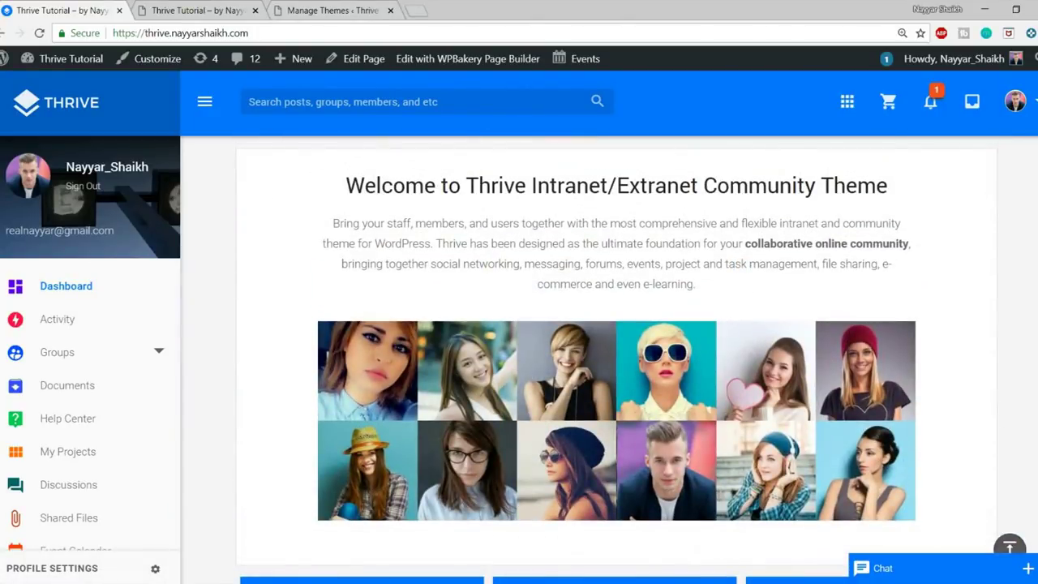
left_click(192, 6)
left_click(298, 6)
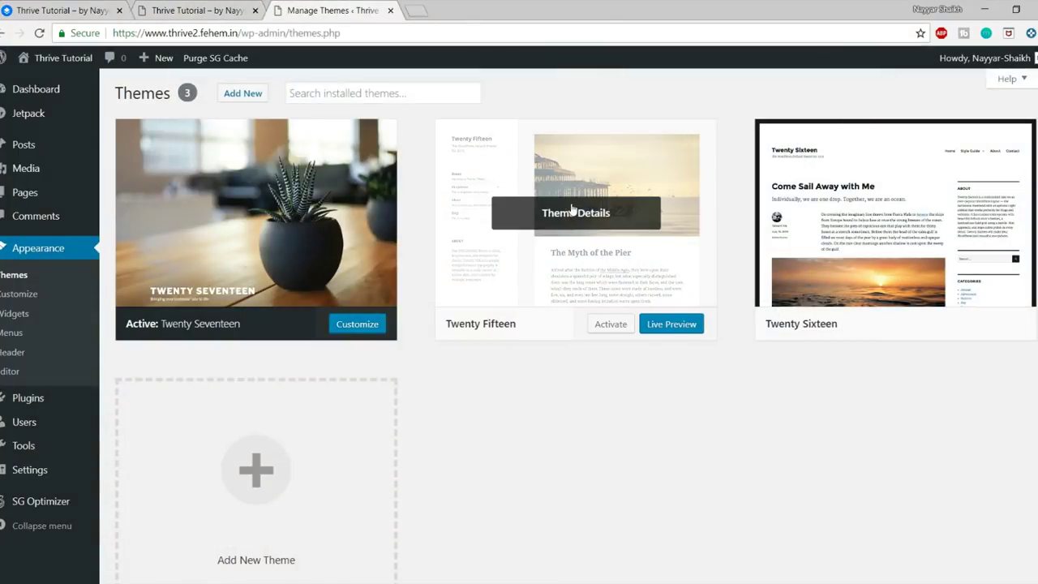
Step: Delete Twenty Fifteen, then Twenty Sixteen, from their Theme Details, confirming each deletion
left_click(573, 209)
left_click(1019, 552)
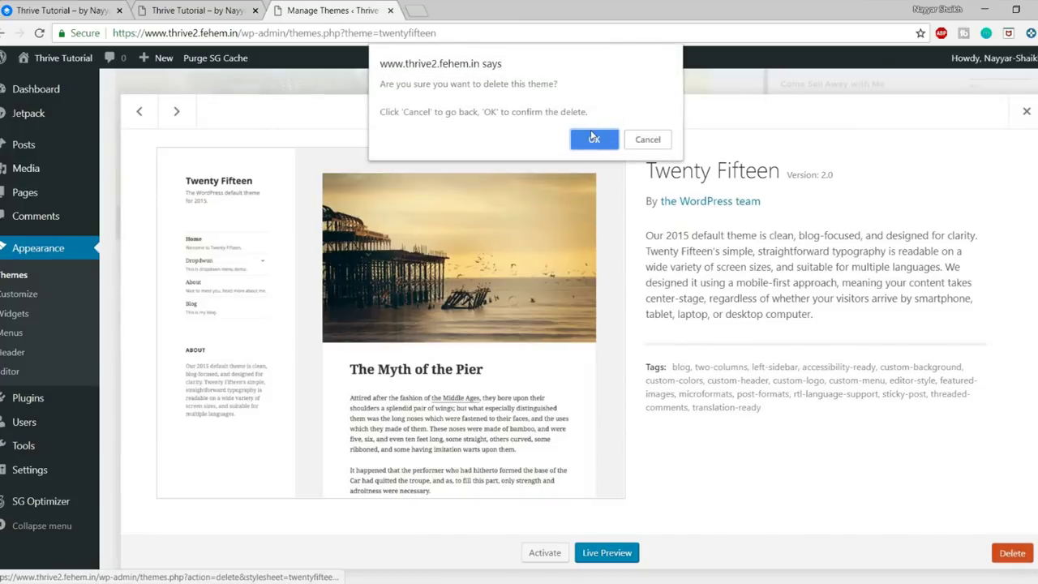
left_click(599, 140)
left_click(532, 189)
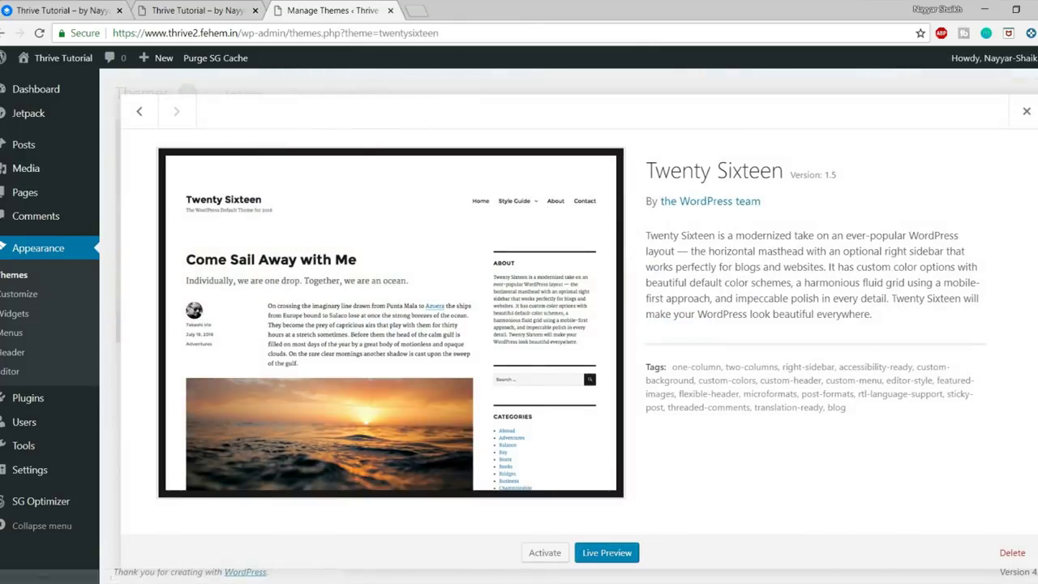
left_click(1012, 551)
left_click(598, 136)
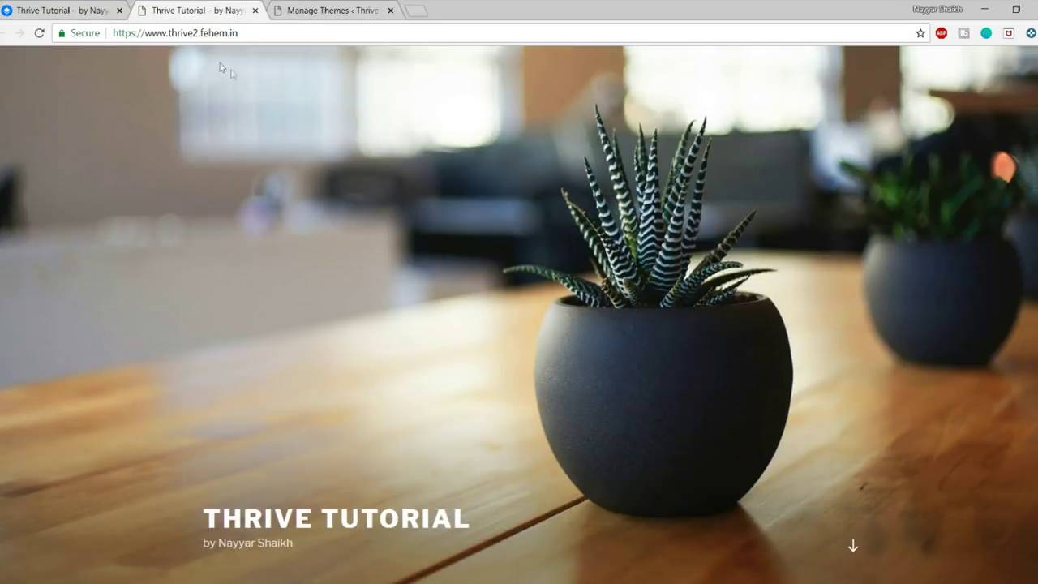
Step: Compare the site's current front page with the Thrive demo community site
left_click(216, 12)
left_click(52, 10)
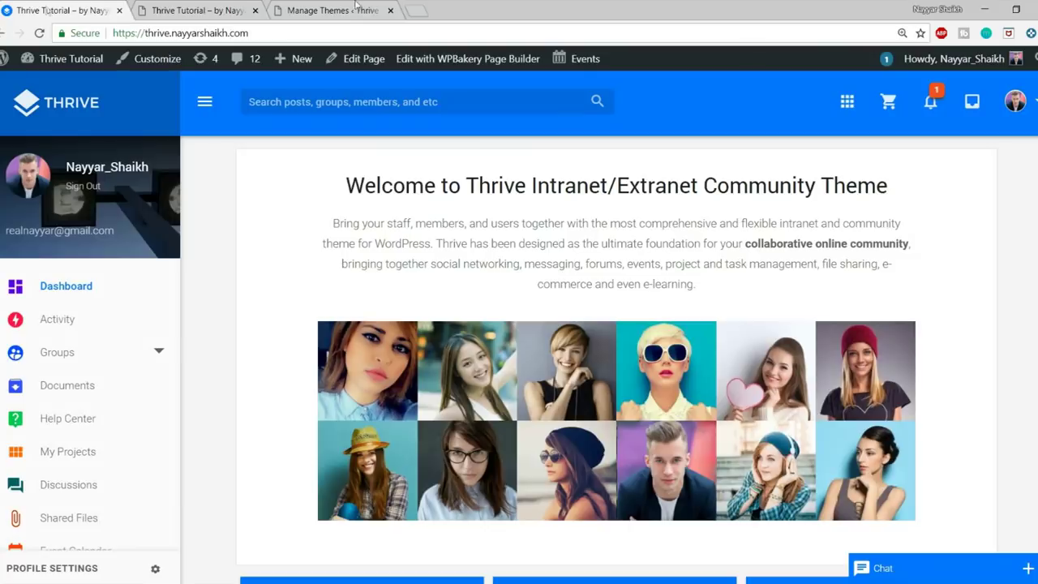
scroll(559, 462, "down", 4)
scroll(562, 462, "up", 4)
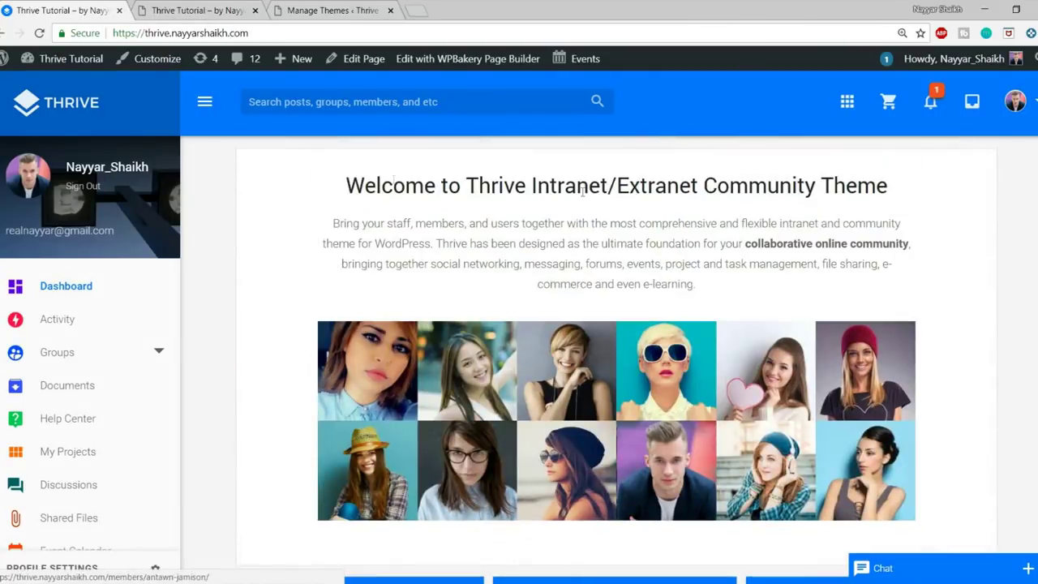
Step: Load bloggdude.com/thrive in a new tab and highlight the $67 ThemeForest price
left_click(412, 8)
type("bloggdude.com")
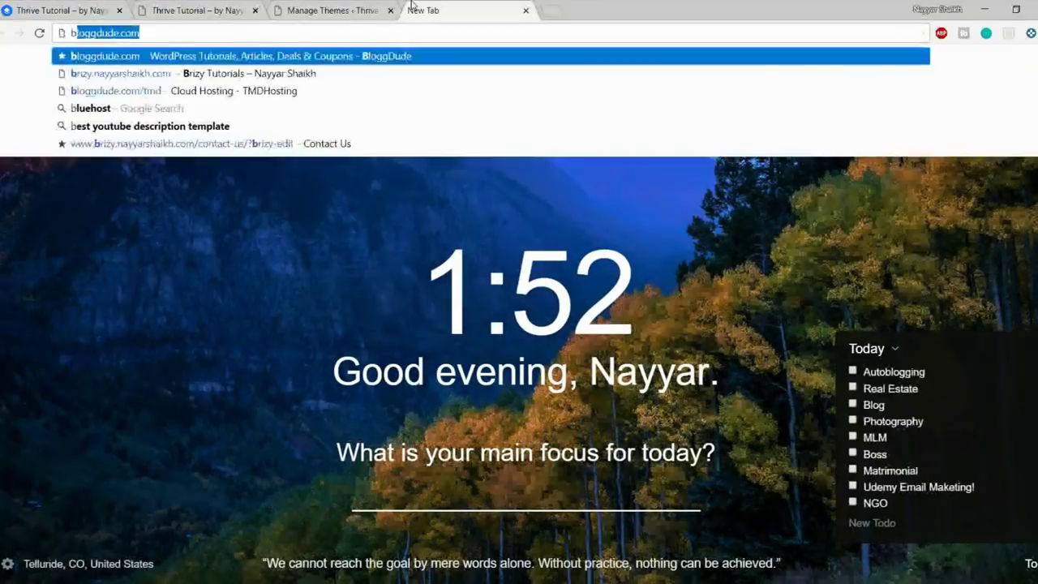
key("End")
type("/thrive")
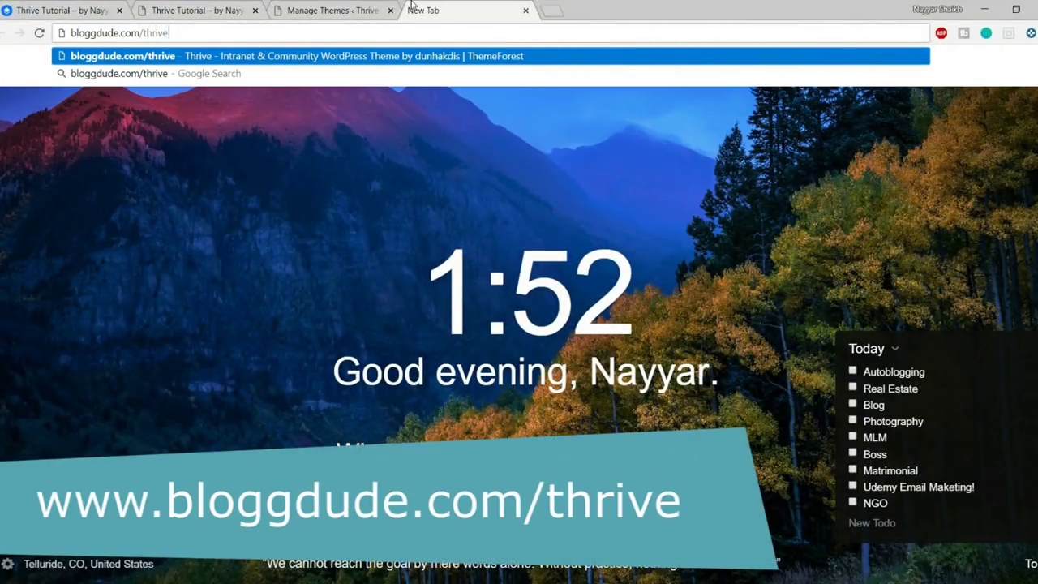
key("Return")
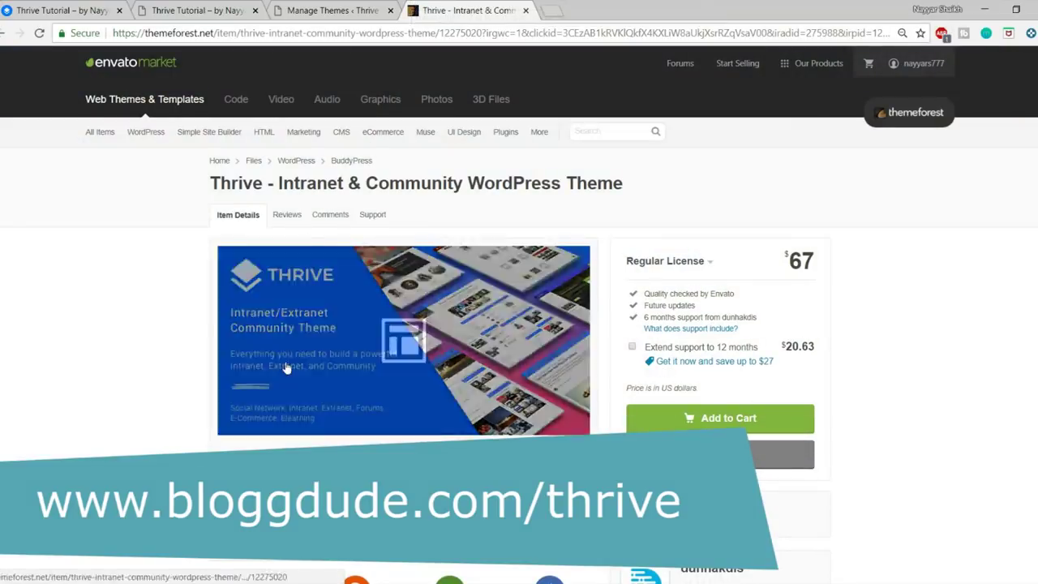
scroll(921, 315, "down", 2)
scroll(922, 315, "up", 1)
scroll(922, 315, "up", 1)
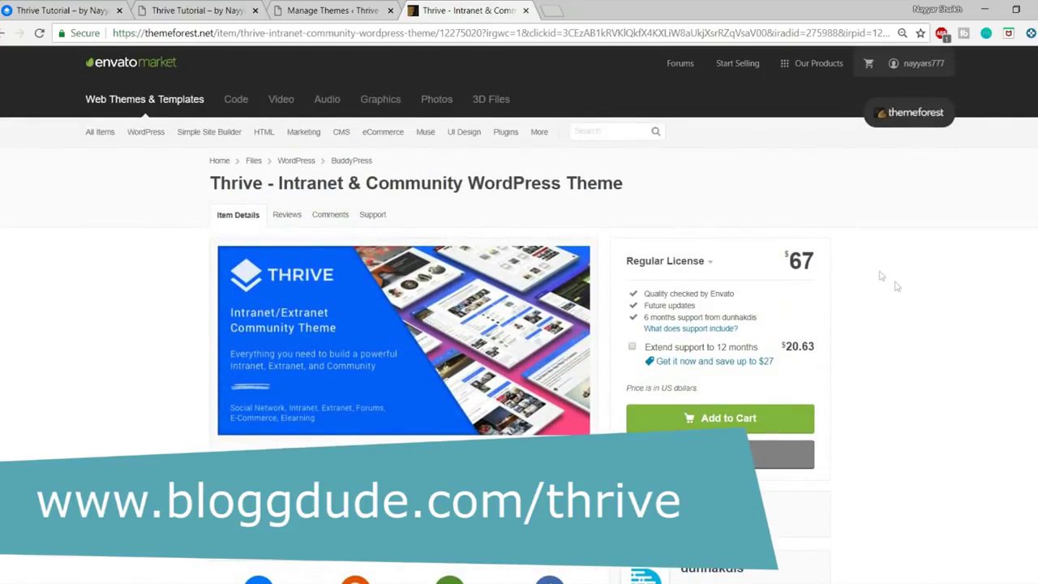
left_click_drag(778, 259, 835, 254)
left_click(860, 260)
mouse_move(769, 267)
left_mouse_down()
mouse_move(819, 264)
mouse_move(780, 262)
left_mouse_up()
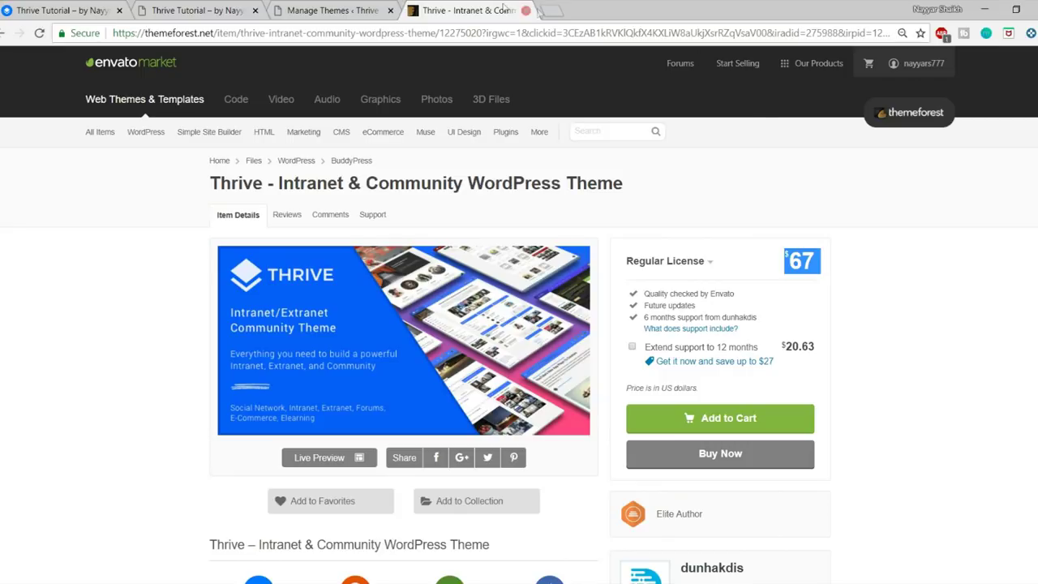
Step: View the site's current front page again from the themes admin tab
left_click(370, 9)
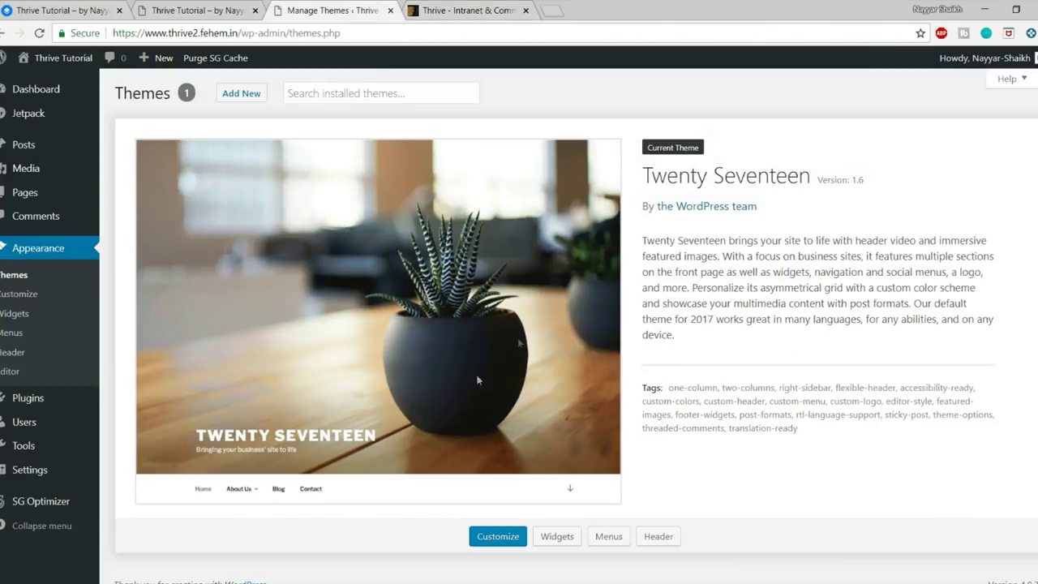
left_click(215, 8)
scroll(690, 363, "down", 8)
scroll(727, 450, "up", 8)
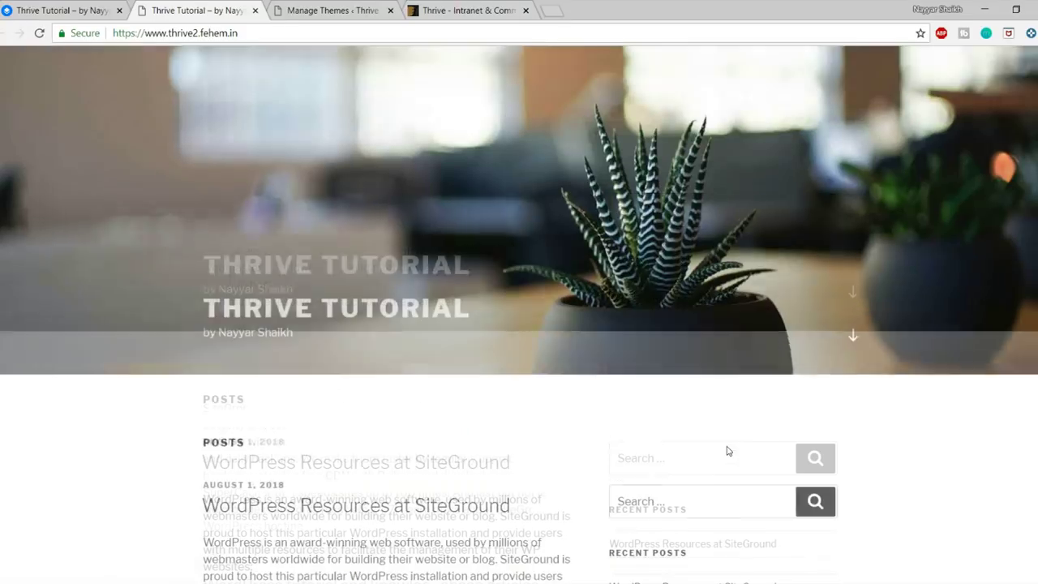
Step: Recheck the $67 price on the ThemeForest listing, close it, and bring up the Thrive folder
left_click(479, 10)
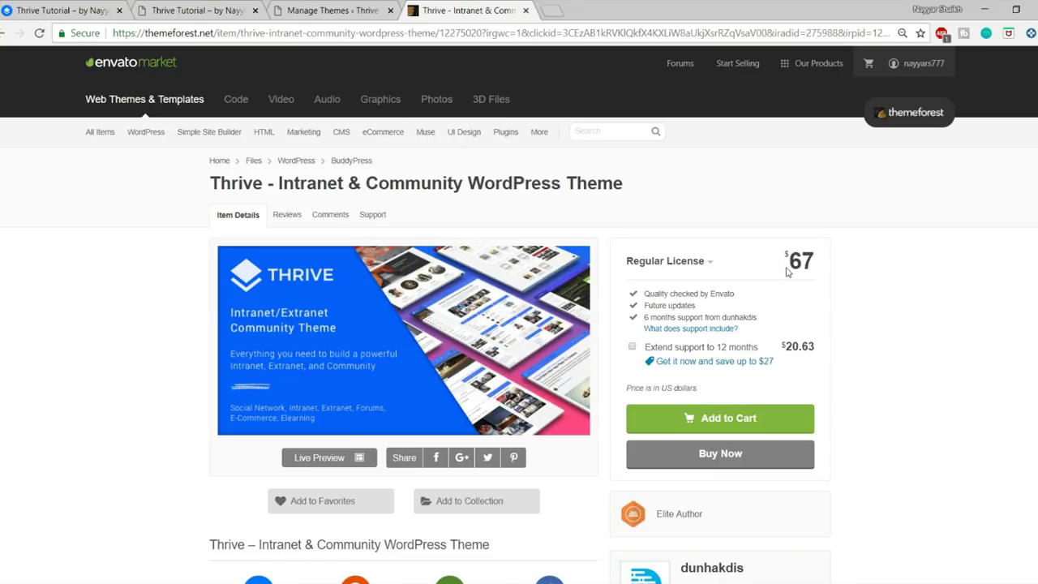
scroll(961, 337, "down", 3)
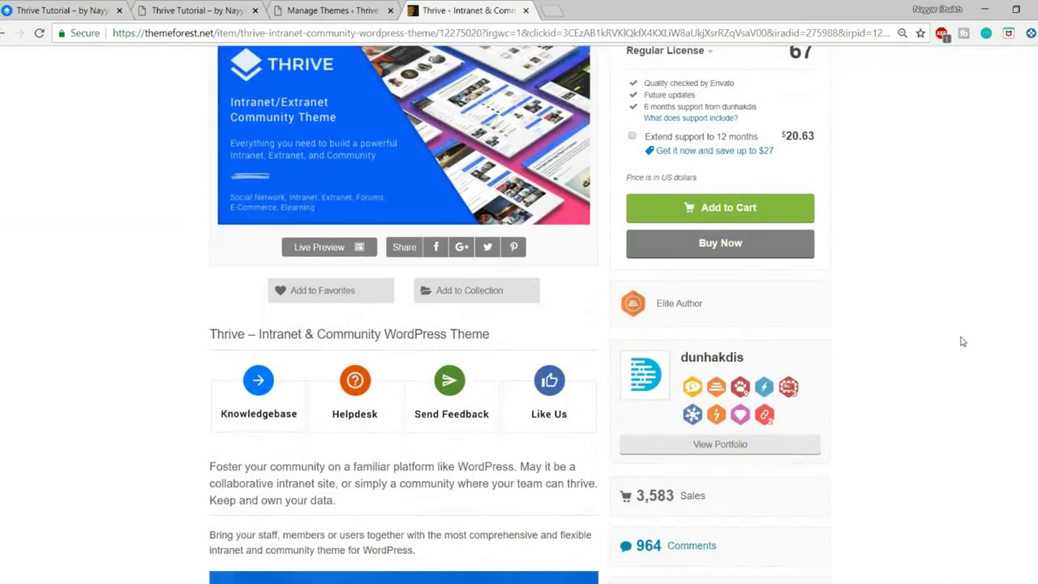
scroll(962, 341, "up", 3)
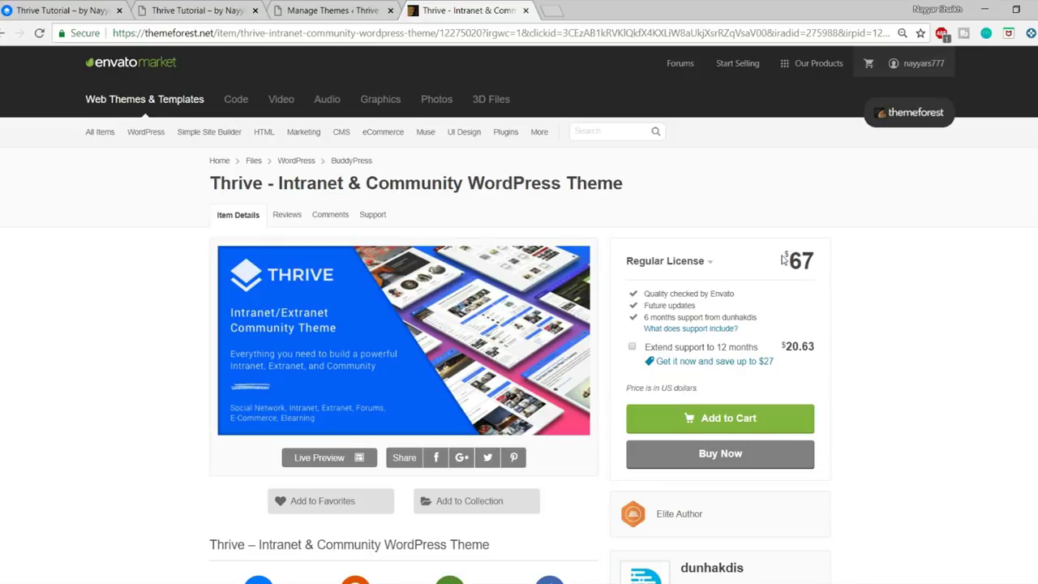
left_click_drag(781, 258, 821, 262)
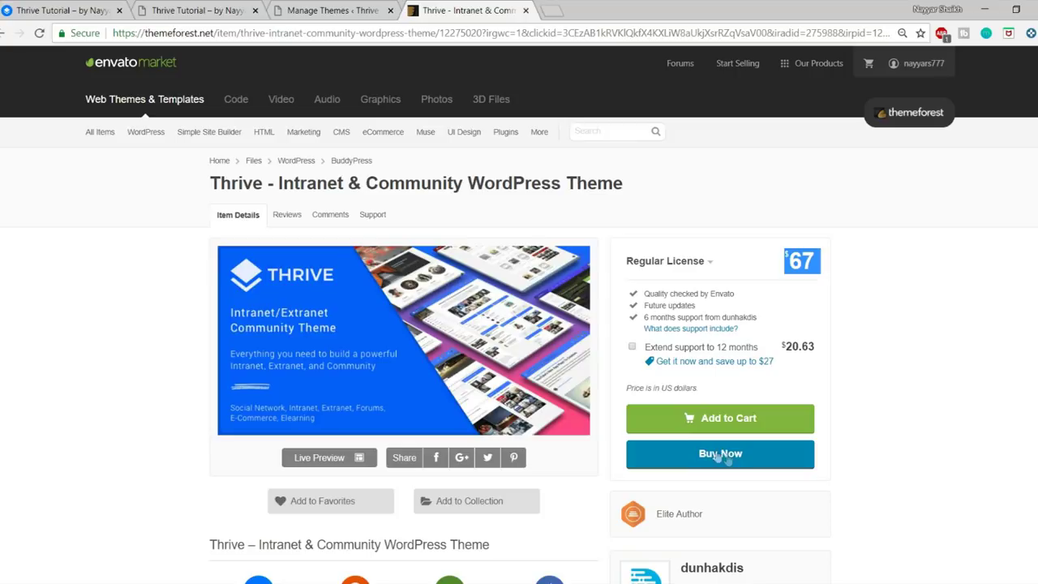
left_click(525, 10)
left_click(79, 571)
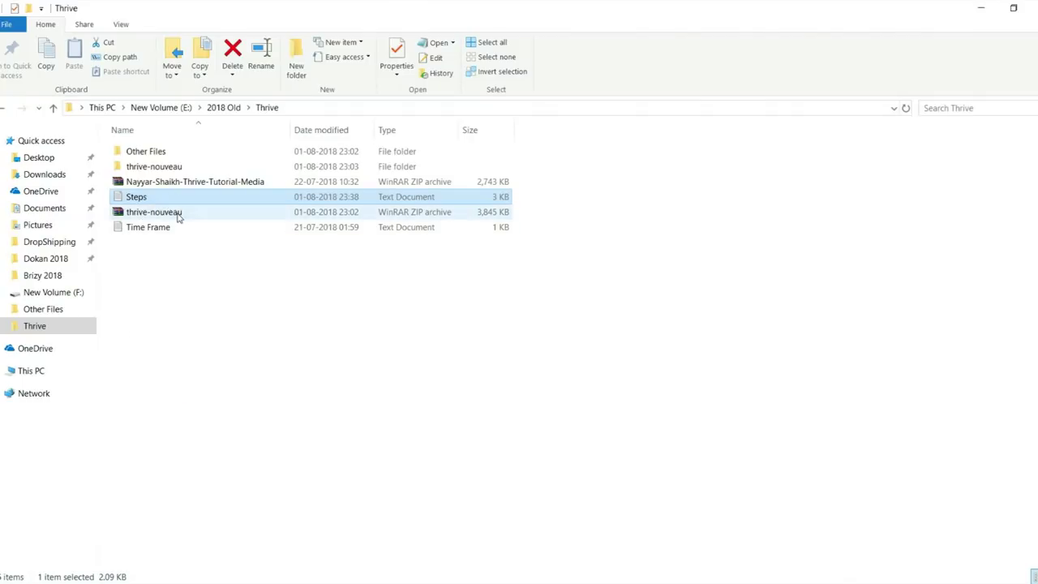
left_click(174, 213)
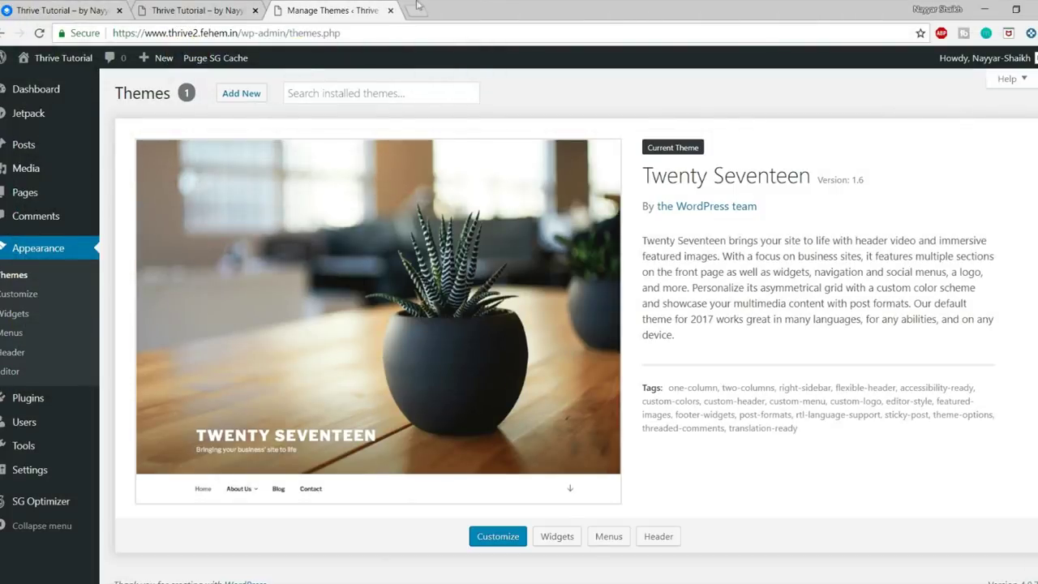
left_click(415, 10)
type("winra")
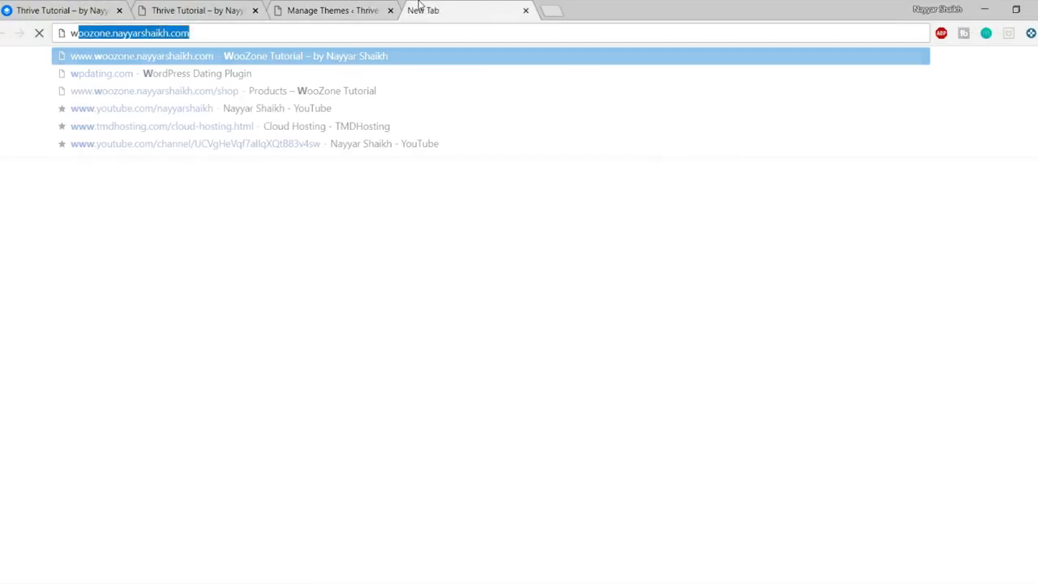
type("r")
key("Return")
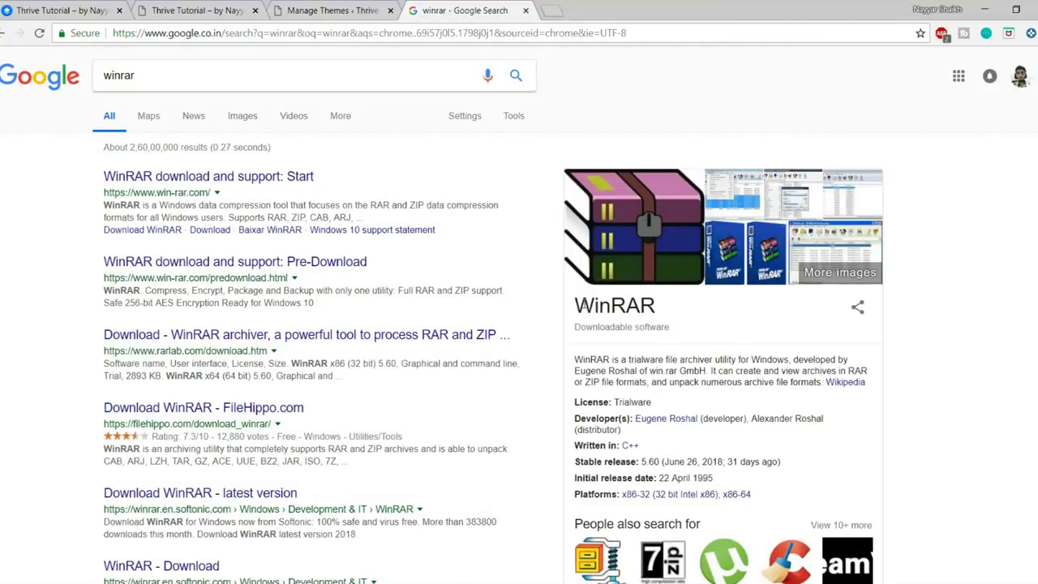
left_click_drag(577, 303, 661, 313)
left_click(663, 313)
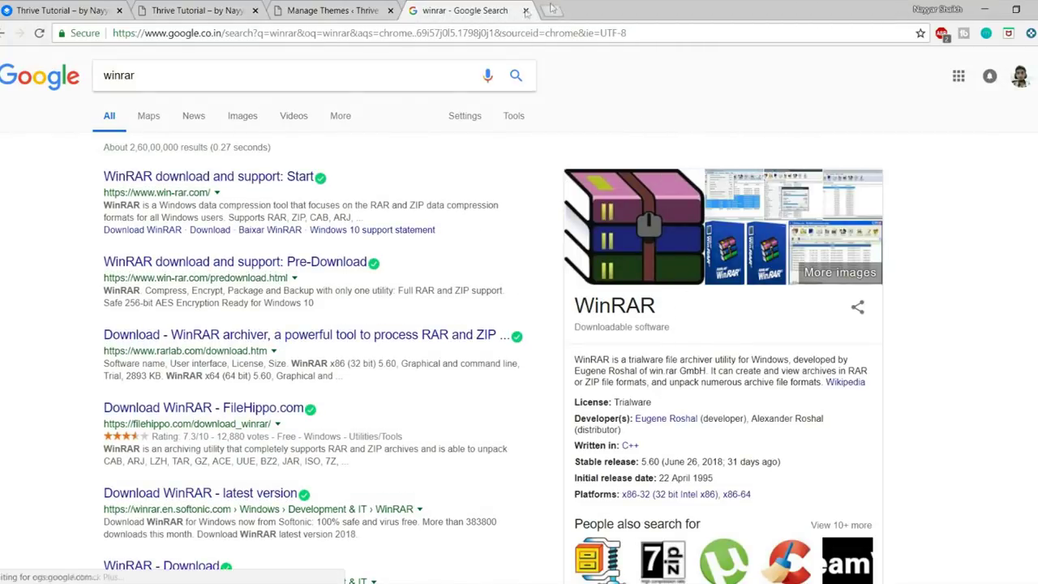
key("ctrl+w")
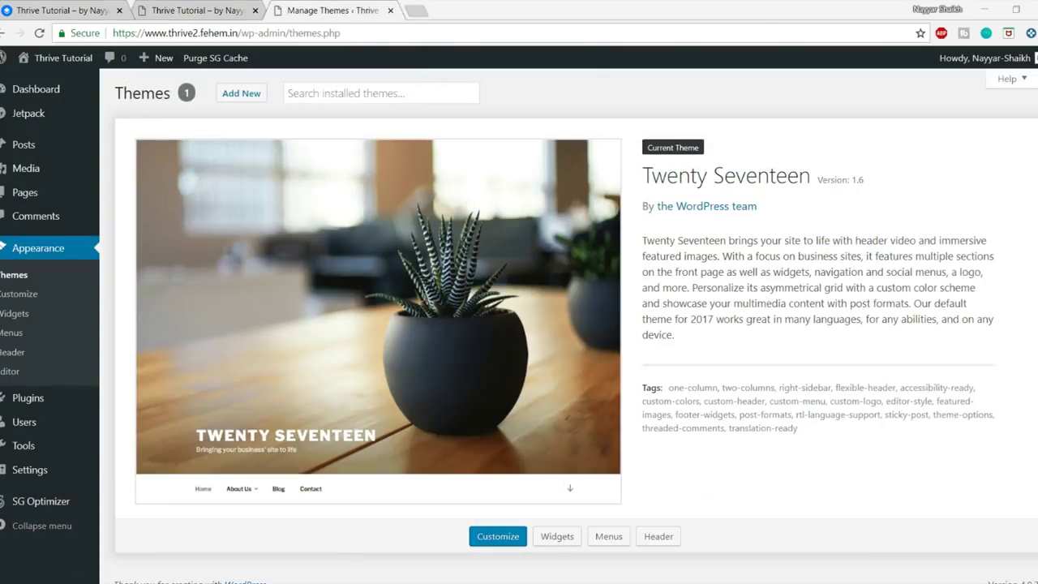
key("alt+Tab")
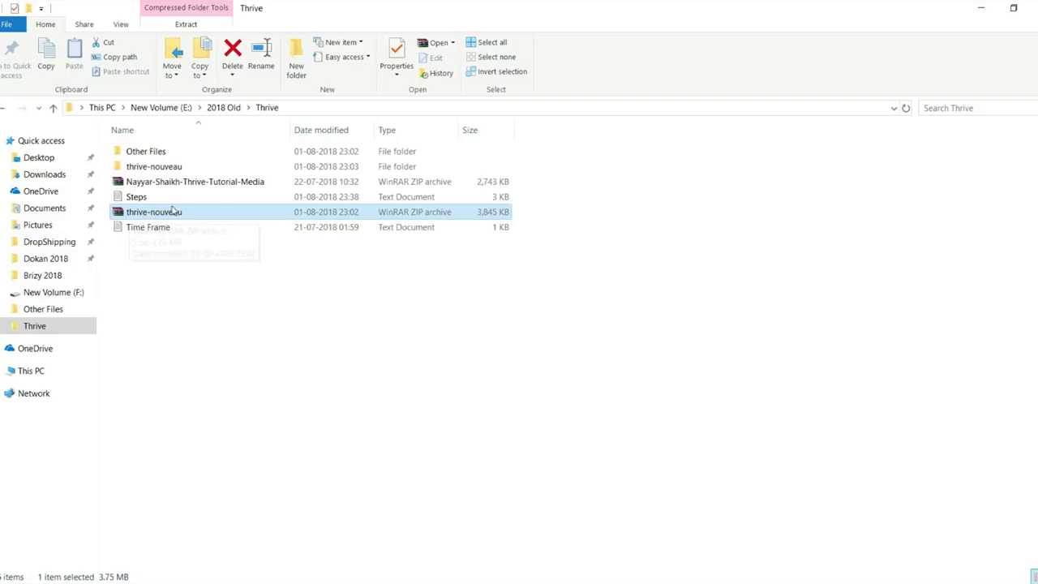
Step: Delete the old thrive-nouveau folder, re-extract thrive-nouveau.zip there, and open the extracted folder
left_click(161, 165)
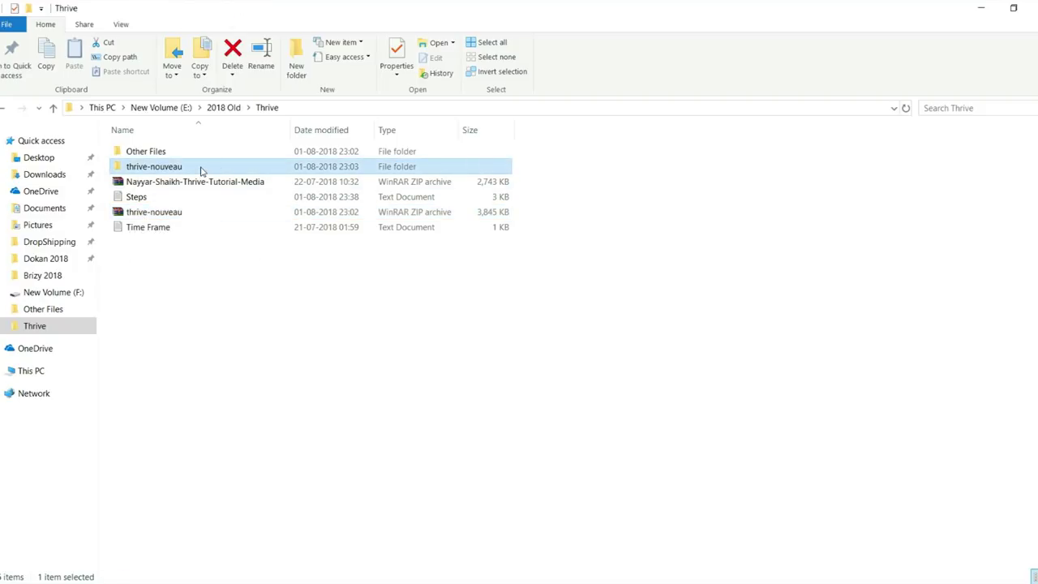
key("Delete")
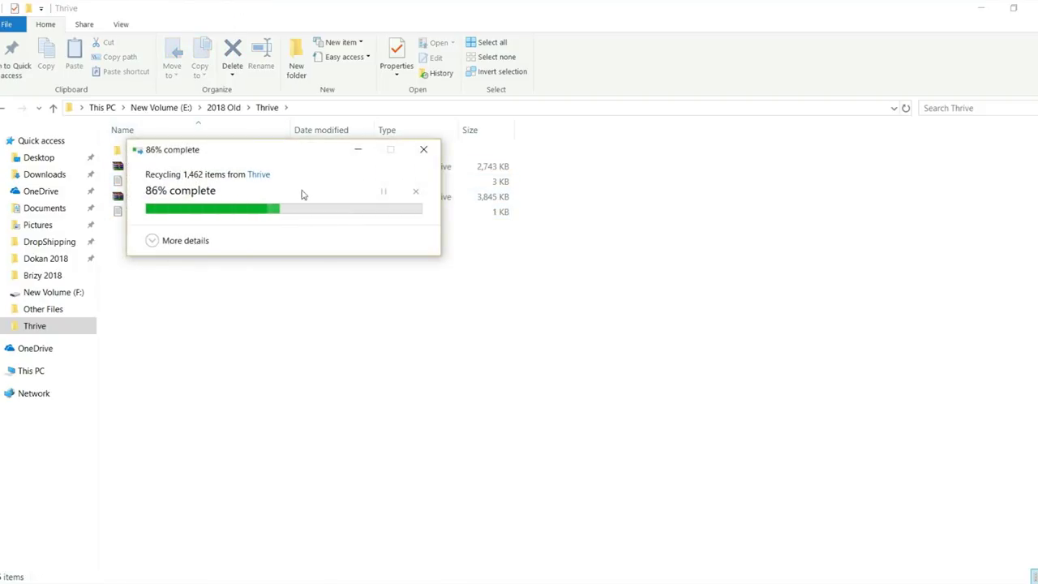
left_click(162, 200)
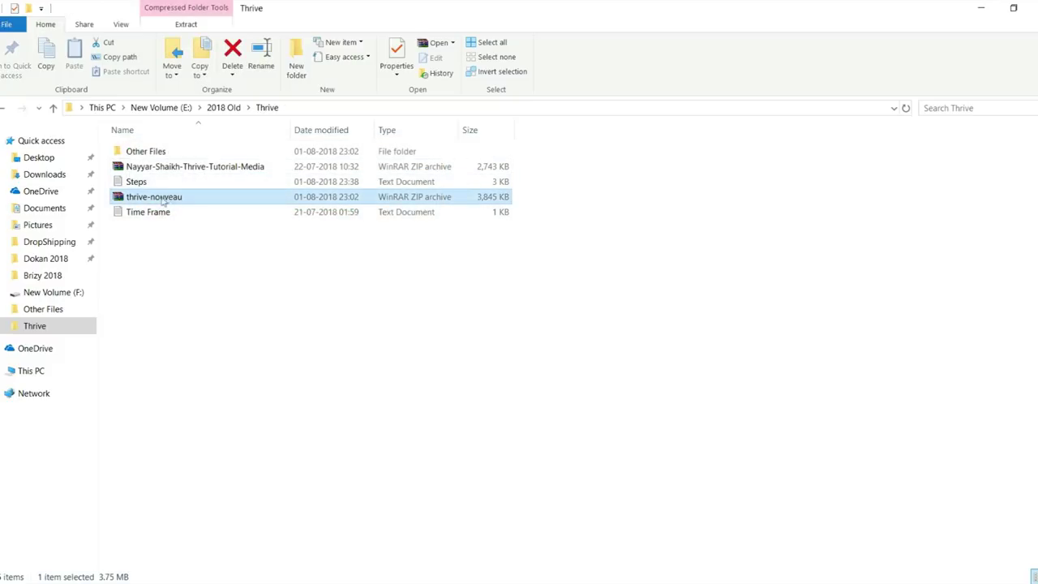
right_click(163, 200)
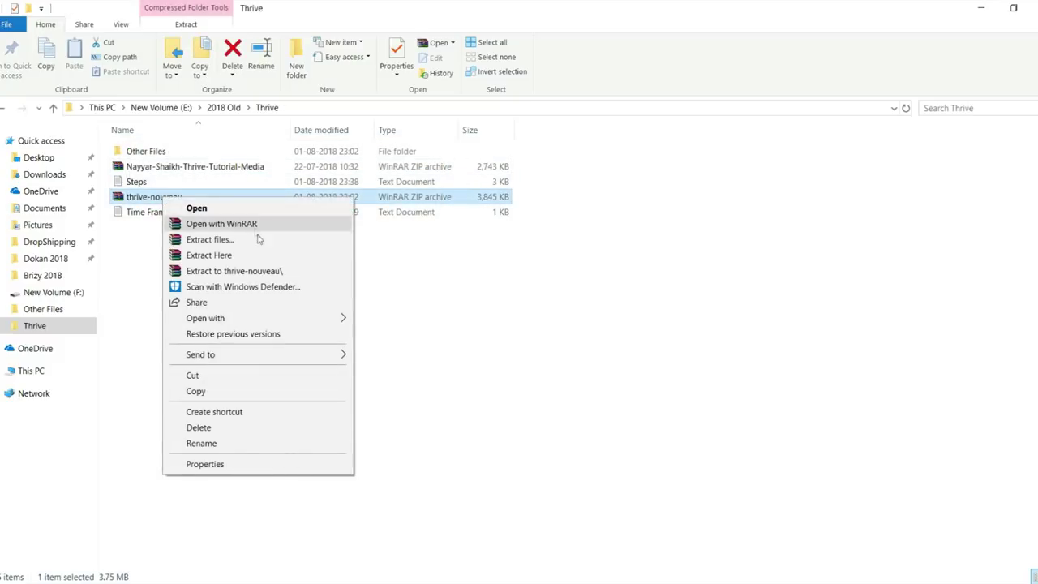
left_click(224, 241)
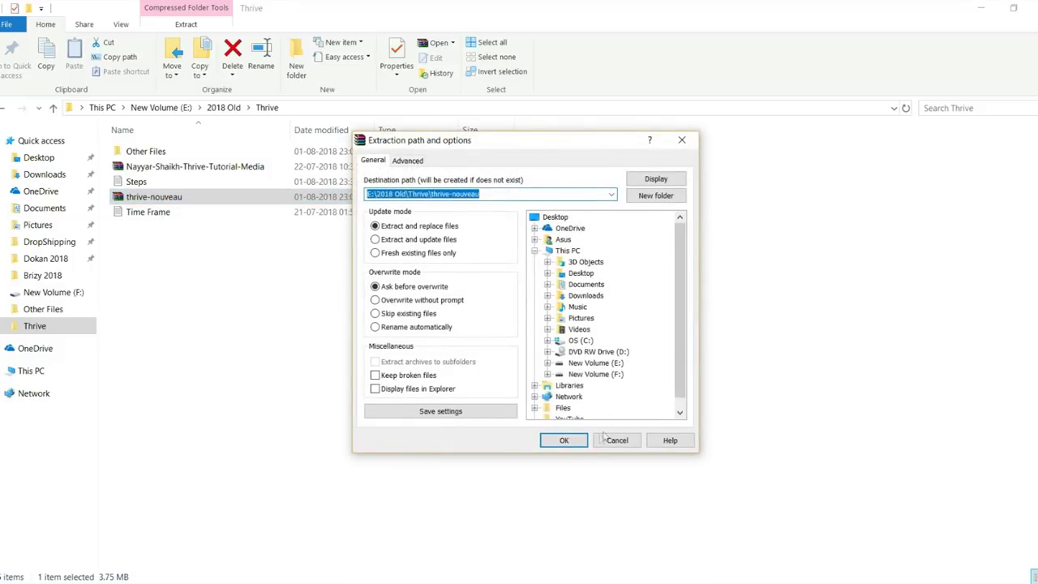
left_click(572, 440)
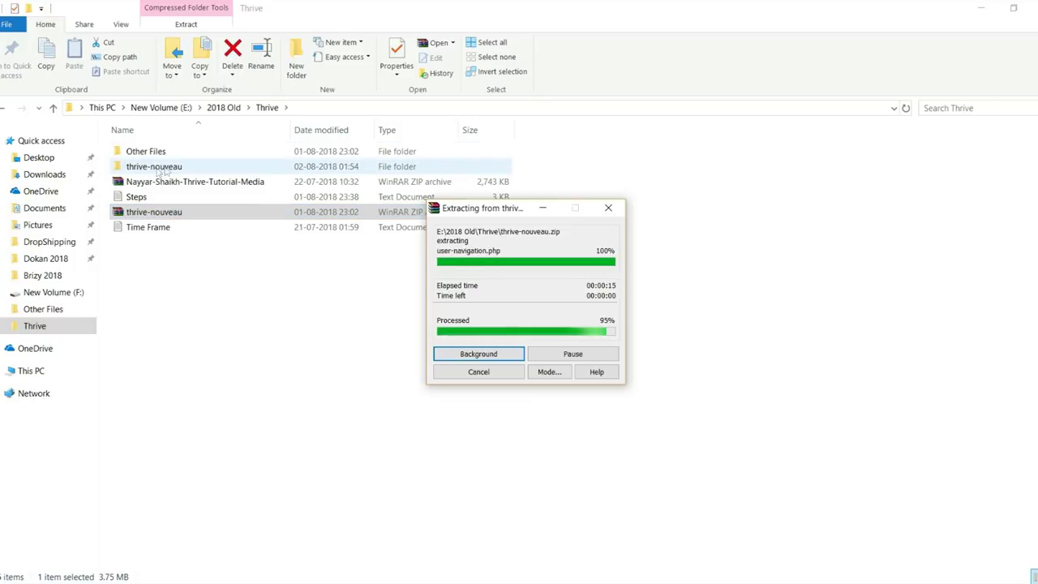
double_click(164, 167)
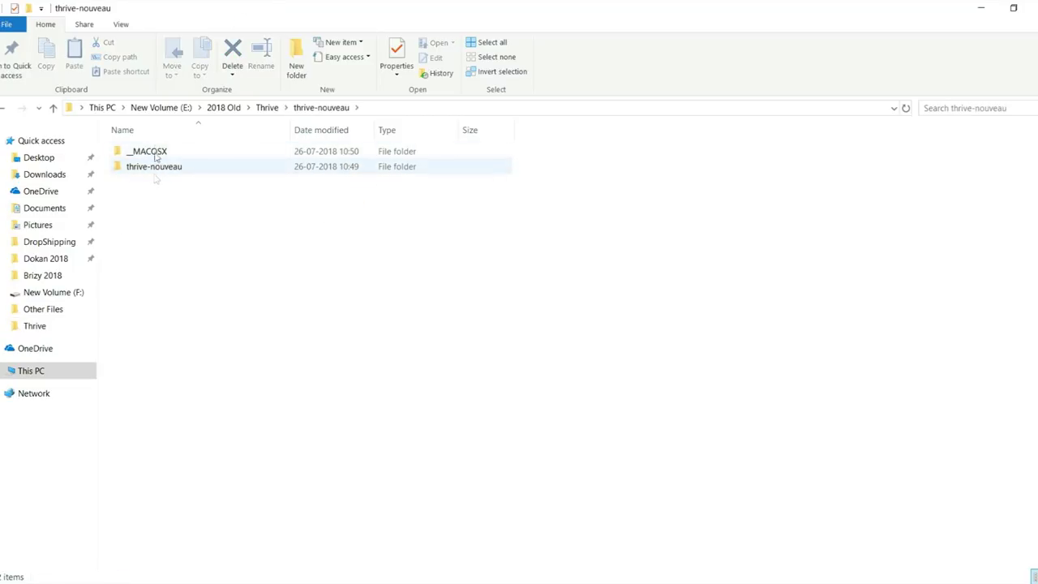
Step: Check the contents of the inner thrive-nouveau folder, then return to its parent folder
left_click(162, 170)
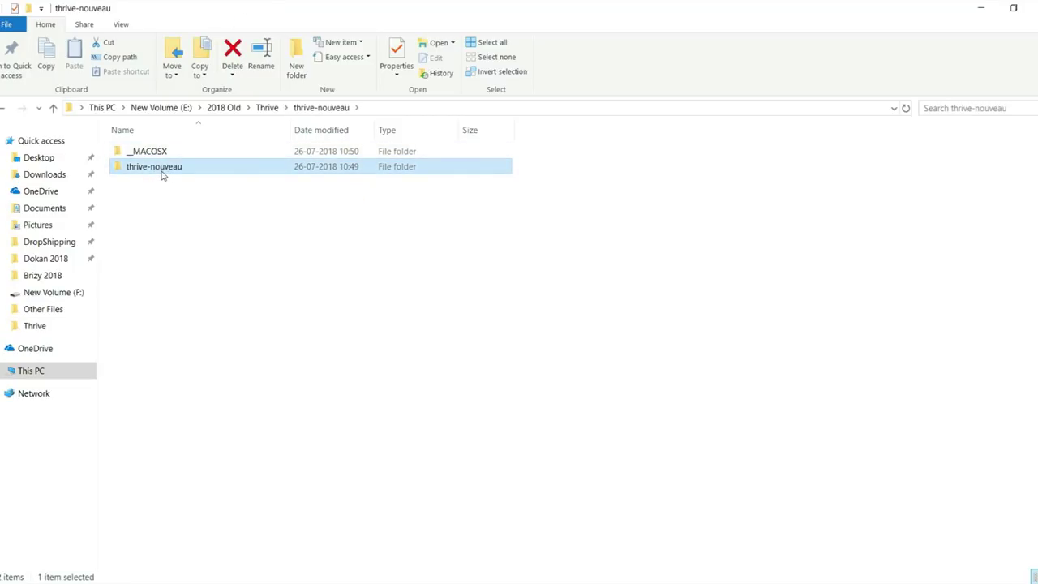
double_click(162, 170)
scroll(235, 338, "down", 11)
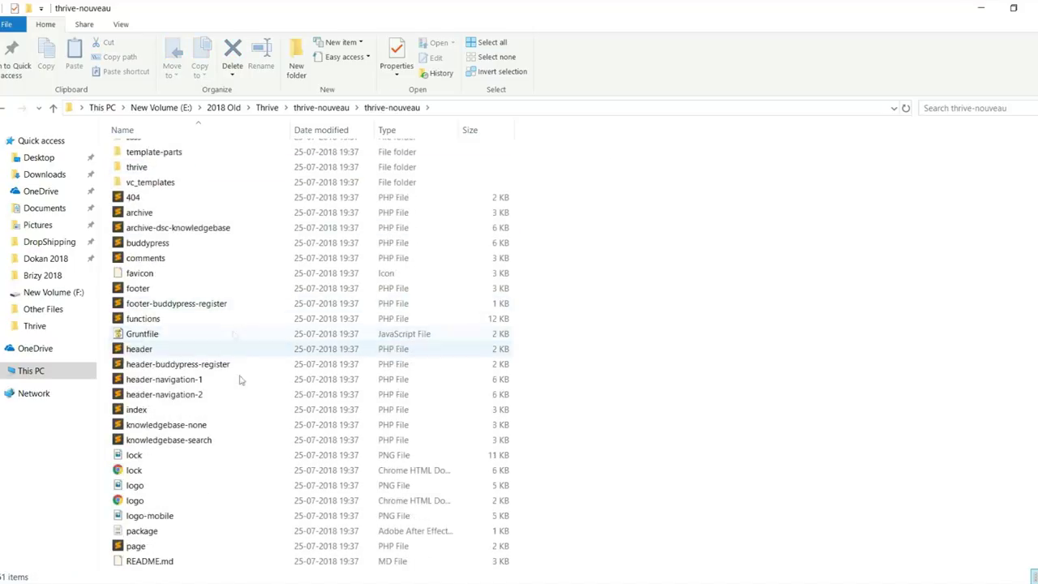
scroll(271, 454, "up", 11)
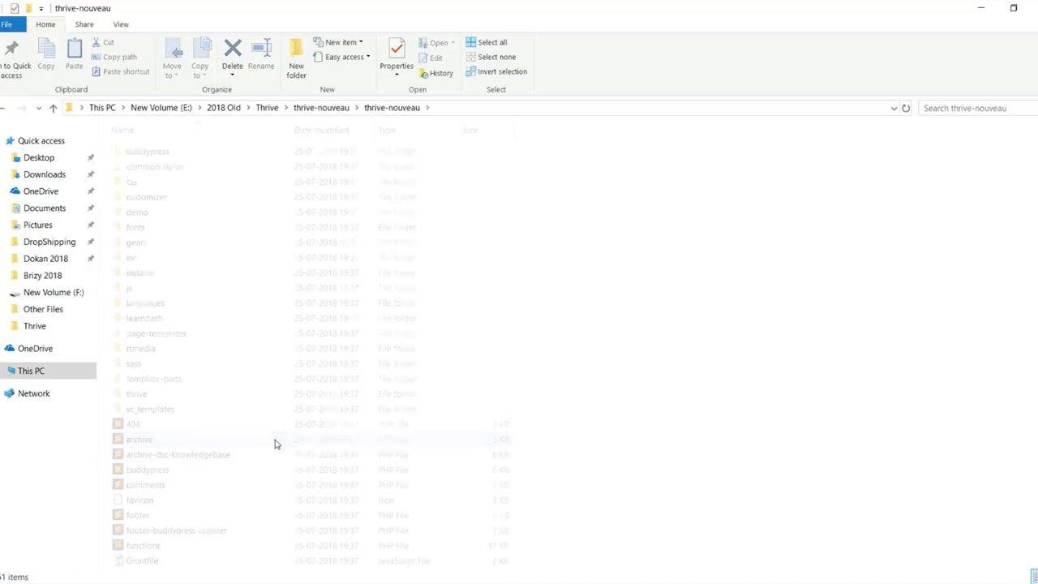
key("BackSpace")
Step: Compress the inner thrive-nouveau folder as a ZIP into thrive-nouveau.zip and select it
right_click(139, 172)
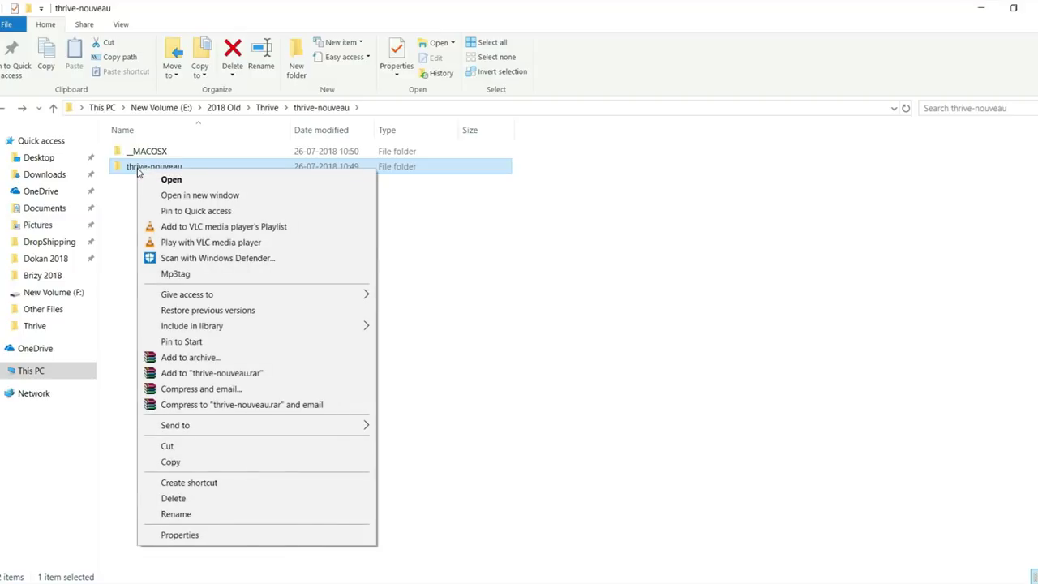
left_click(519, 272)
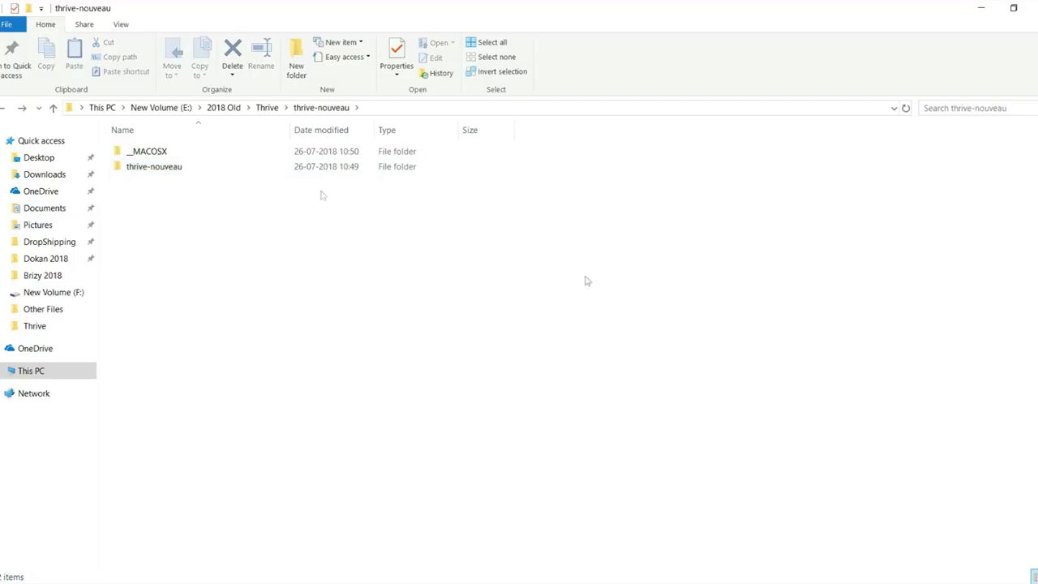
right_click(146, 168)
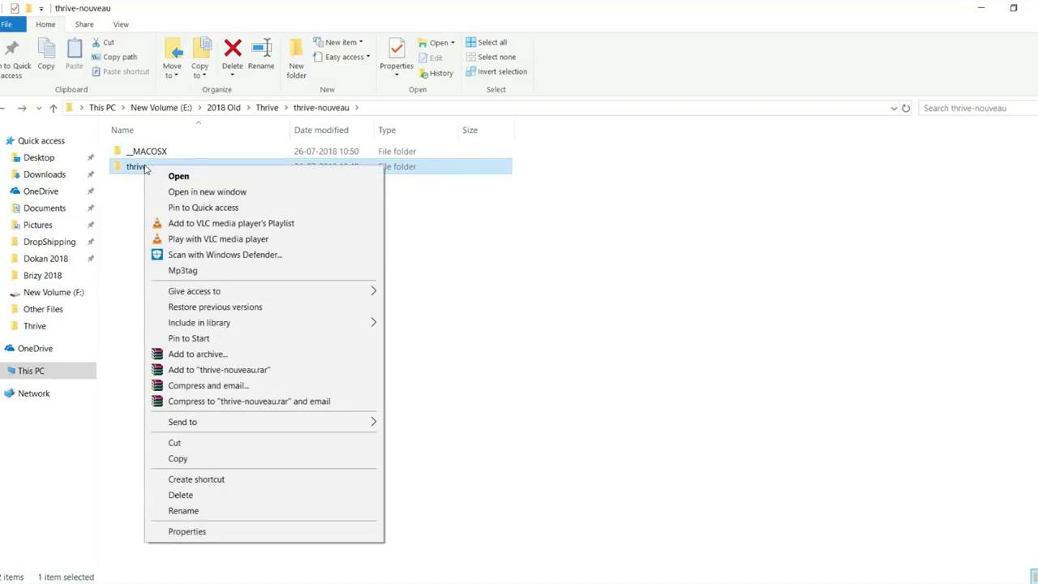
left_click(206, 358)
left_click(487, 283)
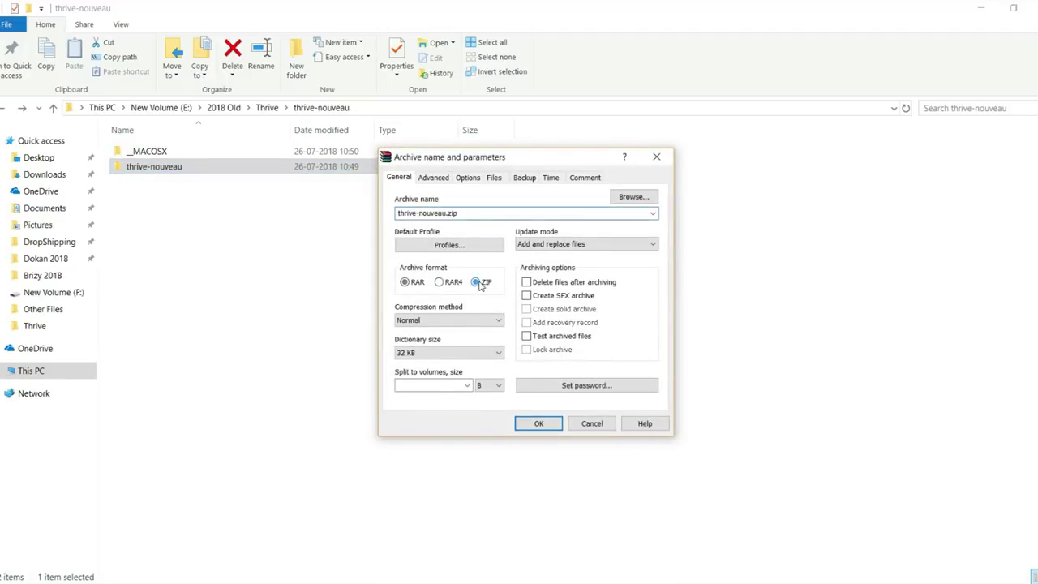
left_click(538, 423)
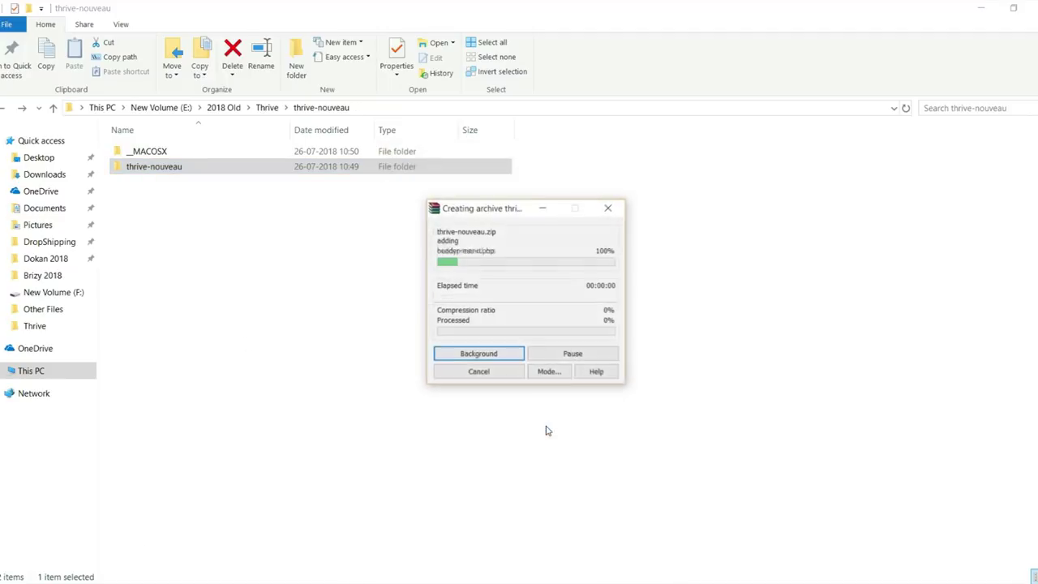
left_click(171, 186)
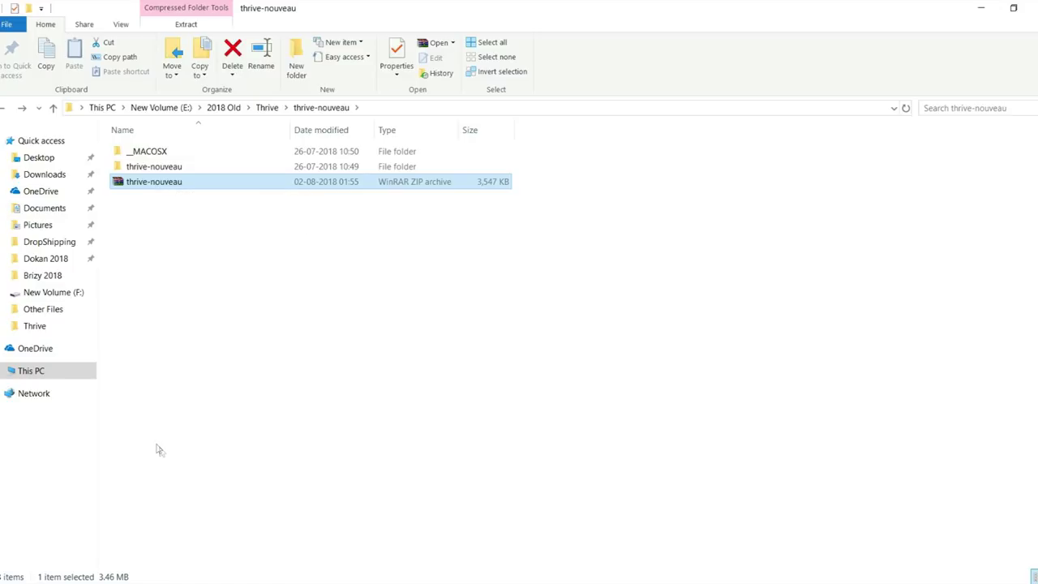
Step: Upload thrive-nouveau.zip from the Thrive folder as a new theme and install it
left_click(115, 579)
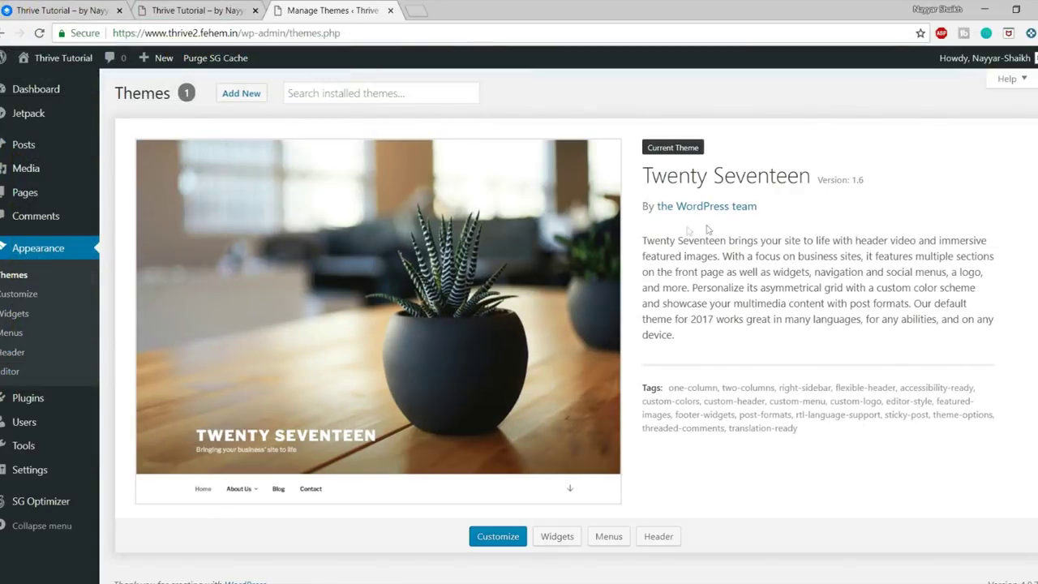
left_click(243, 97)
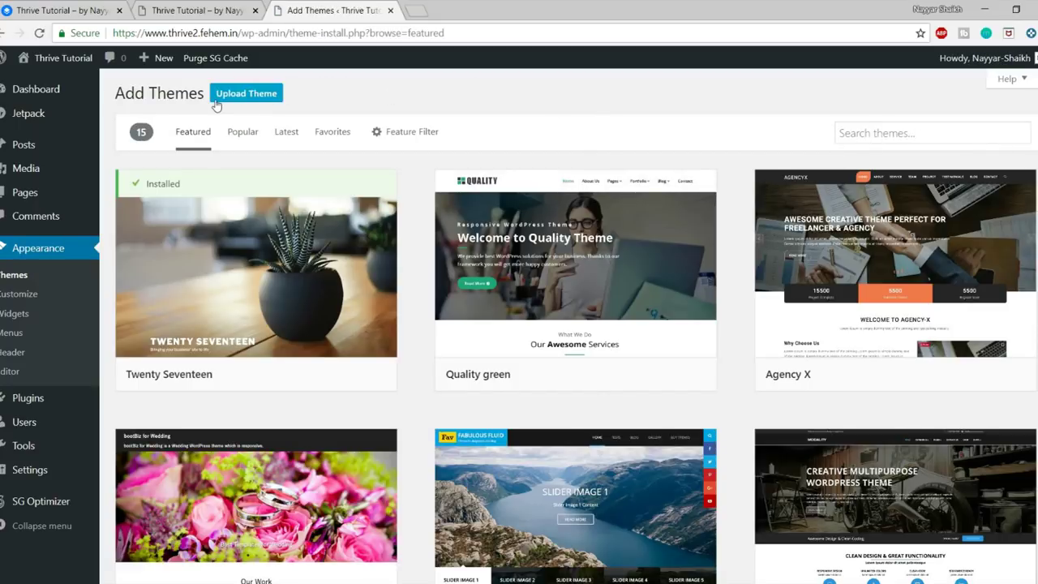
left_click(235, 95)
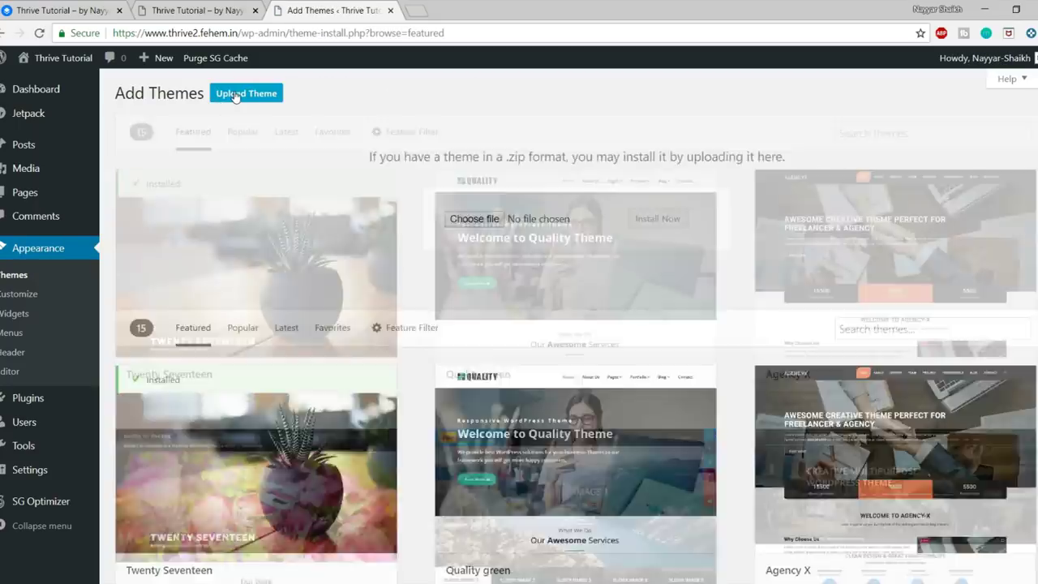
left_click(490, 225)
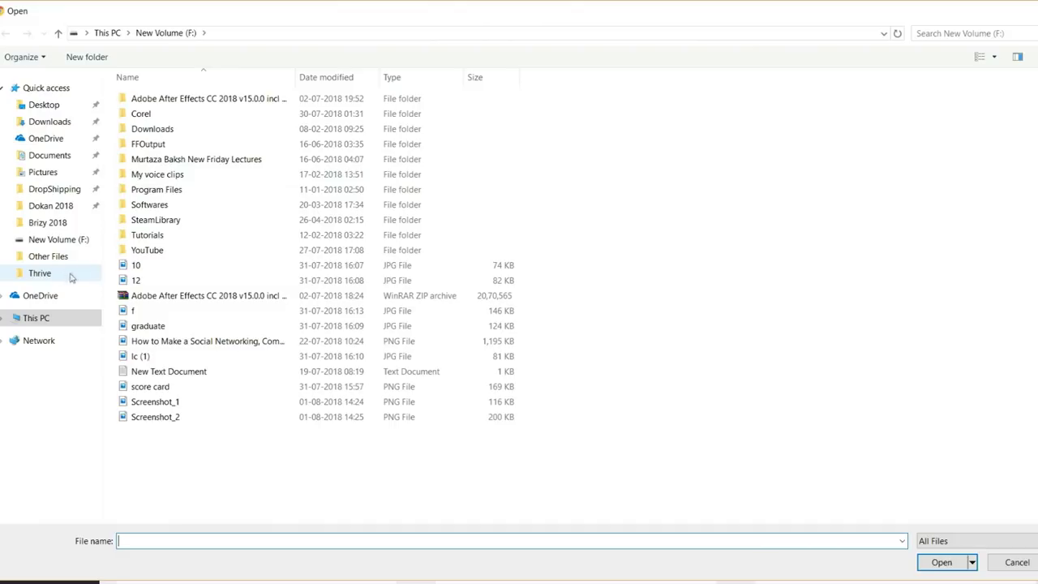
left_click(71, 276)
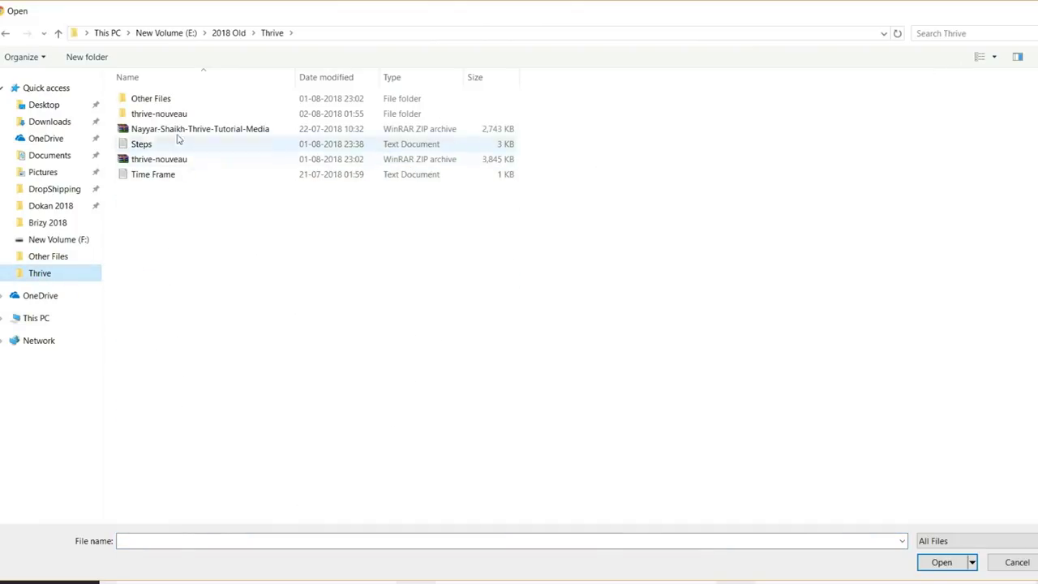
double_click(174, 116)
left_click(167, 132)
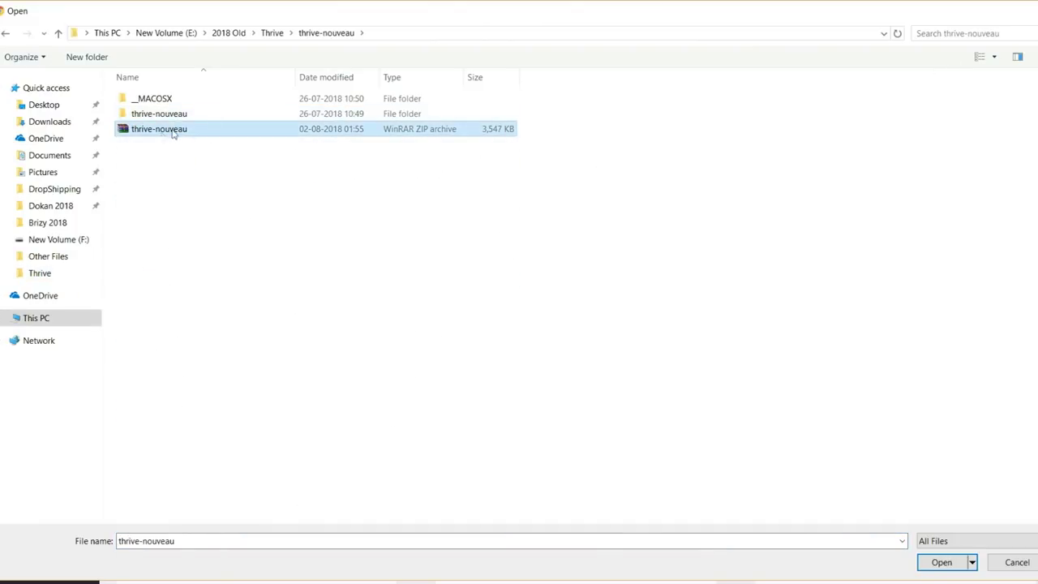
double_click(166, 132)
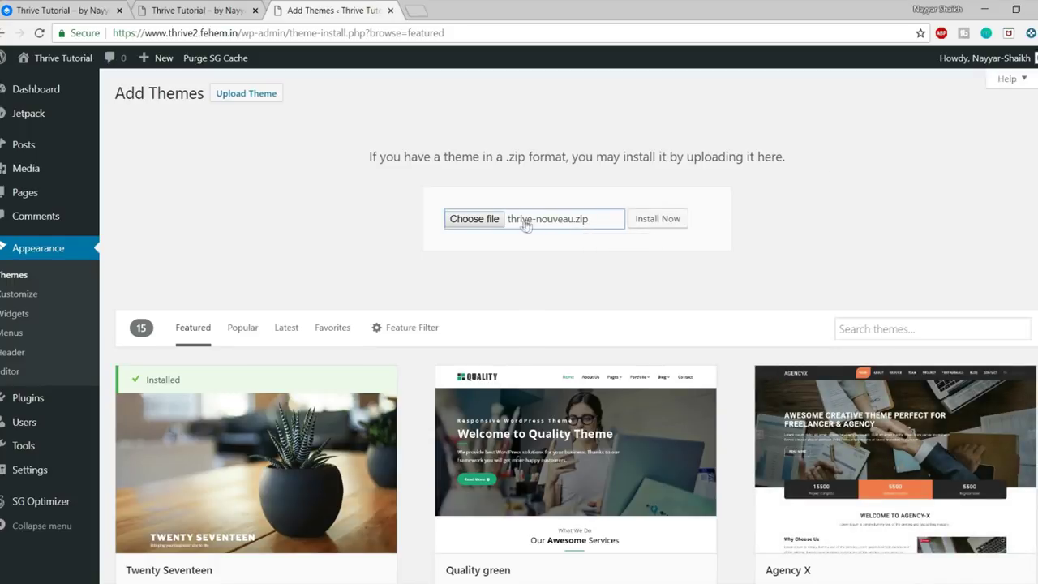
left_click(657, 221)
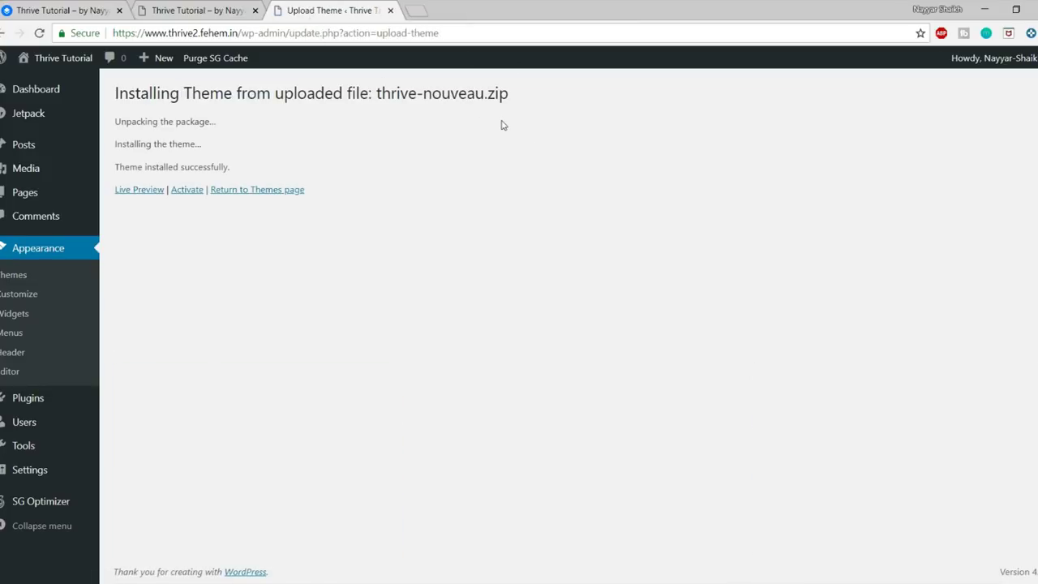
Step: Activate the Thrive theme, review its Welcome to Thrive page, and launch the Set-up Wizard
left_click(189, 190)
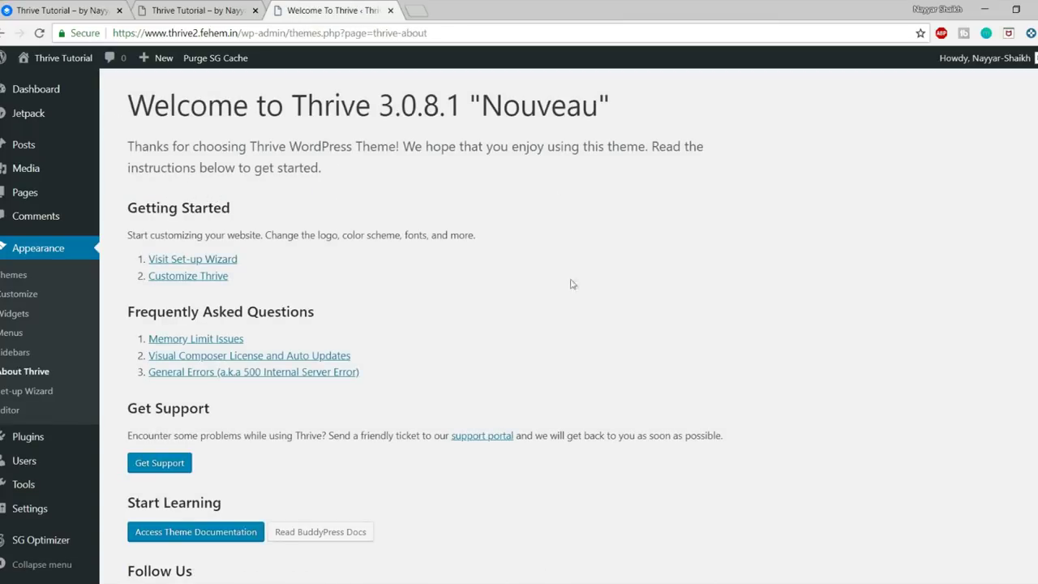
scroll(591, 361, "down", 2)
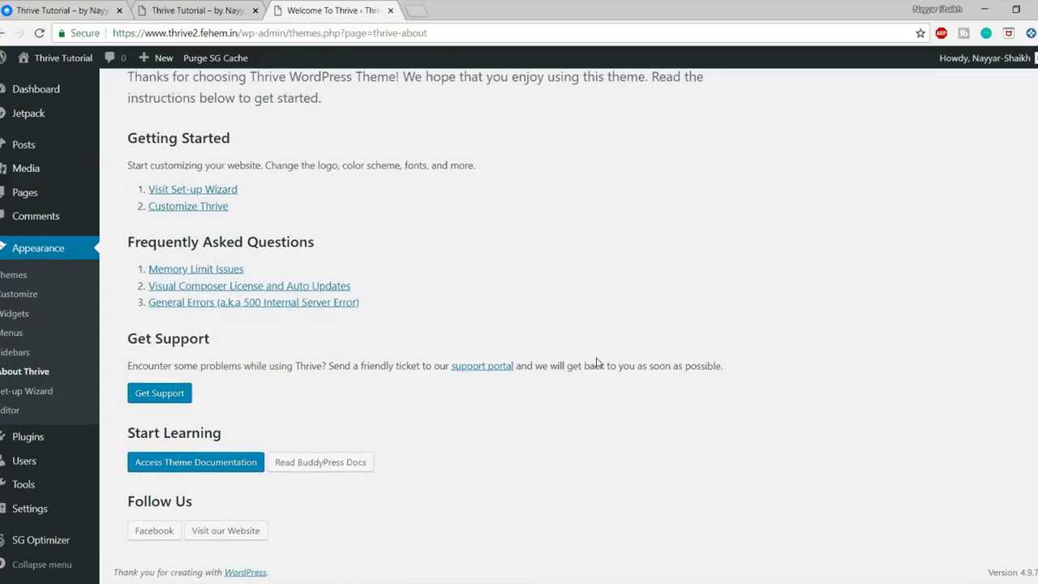
scroll(592, 362, "up", 2)
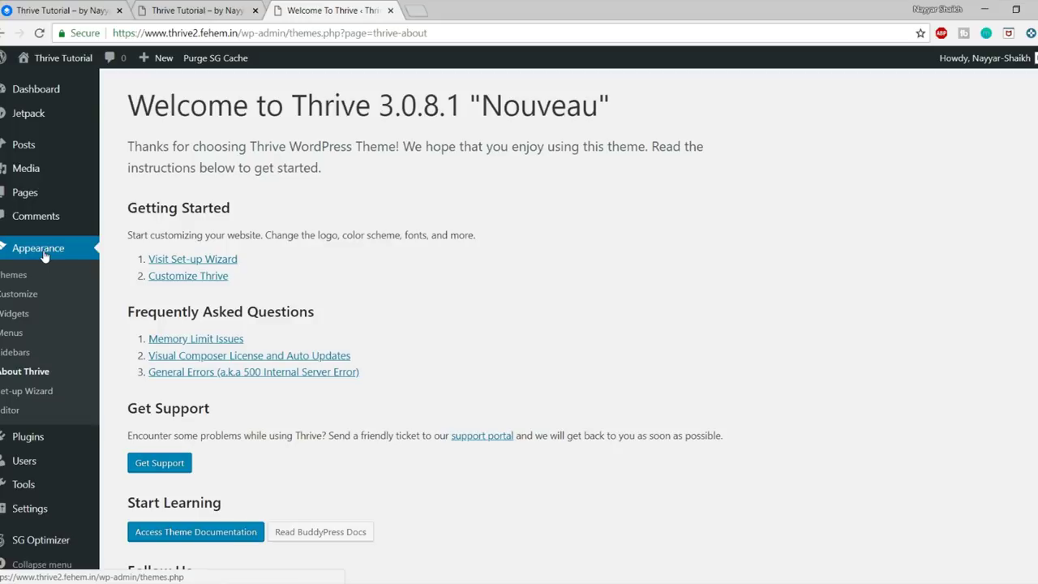
left_click(41, 392)
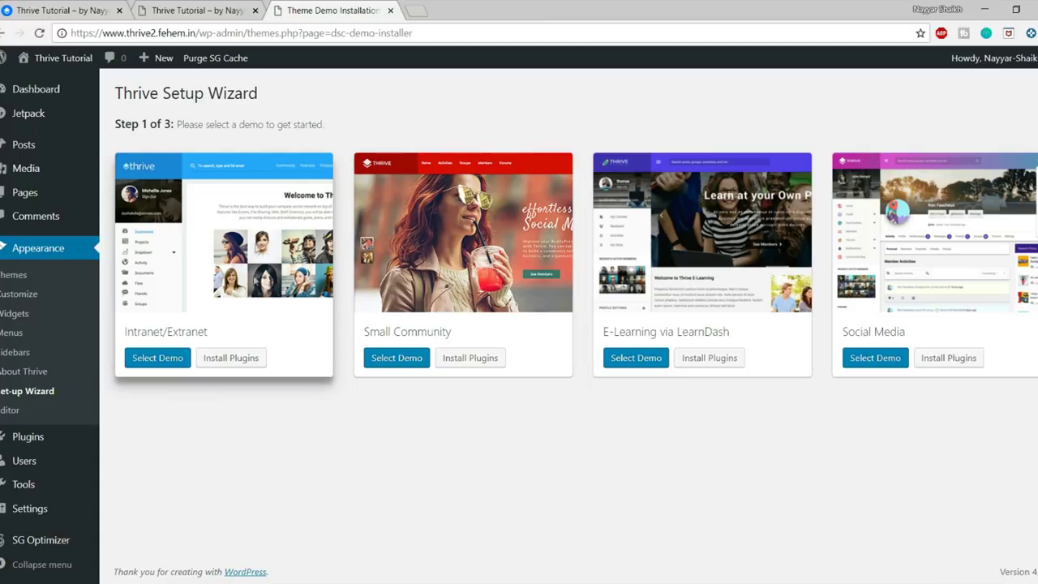
Step: List the plugins required for the Intranet/Extranet demo
left_click(244, 362)
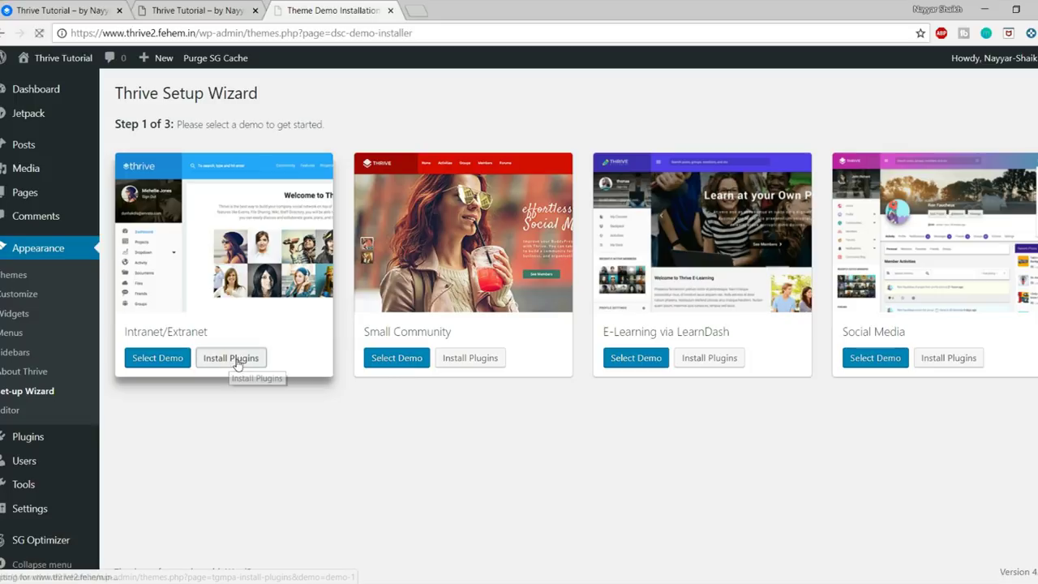
scroll(445, 331, "down", 4)
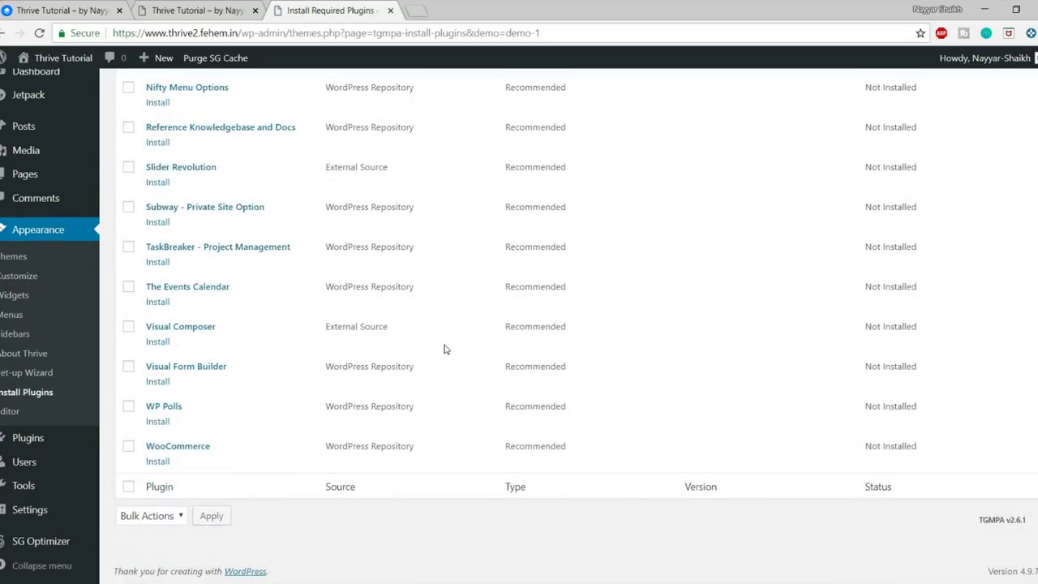
scroll(445, 347, "up", 4)
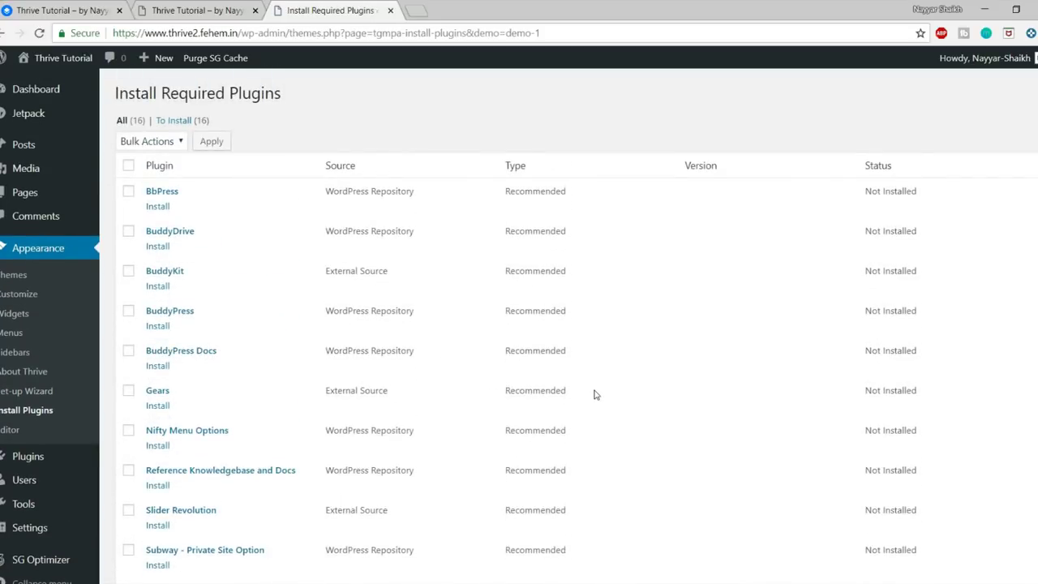
scroll(594, 394, "down", 4)
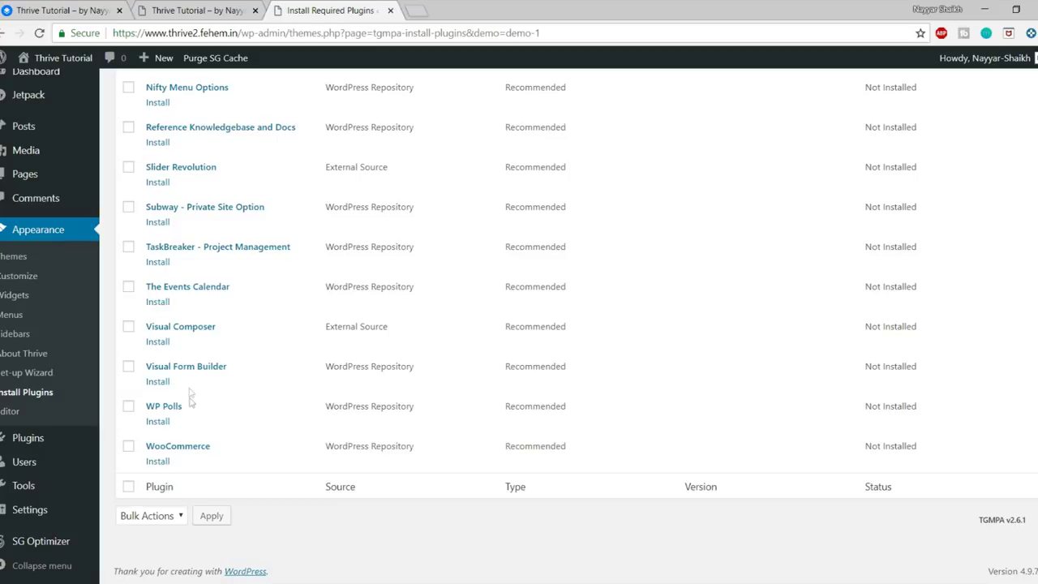
scroll(227, 403, "up", 4)
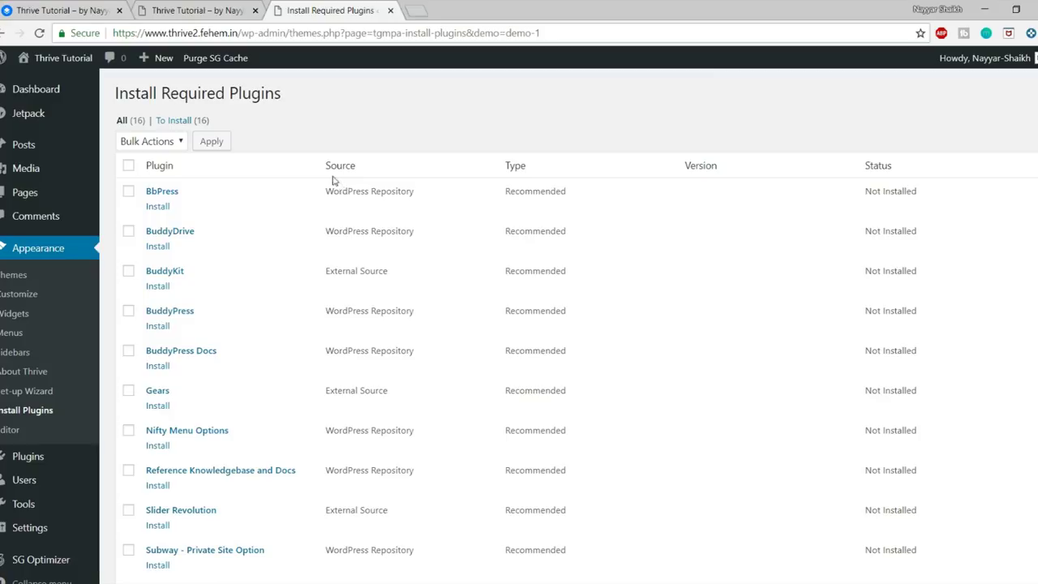
Step: Bulk-install all 16 selected plugins and follow the installer through to WooCommerce
left_click(130, 165)
scroll(195, 408, "down", 5)
scroll(209, 458, "up", 4)
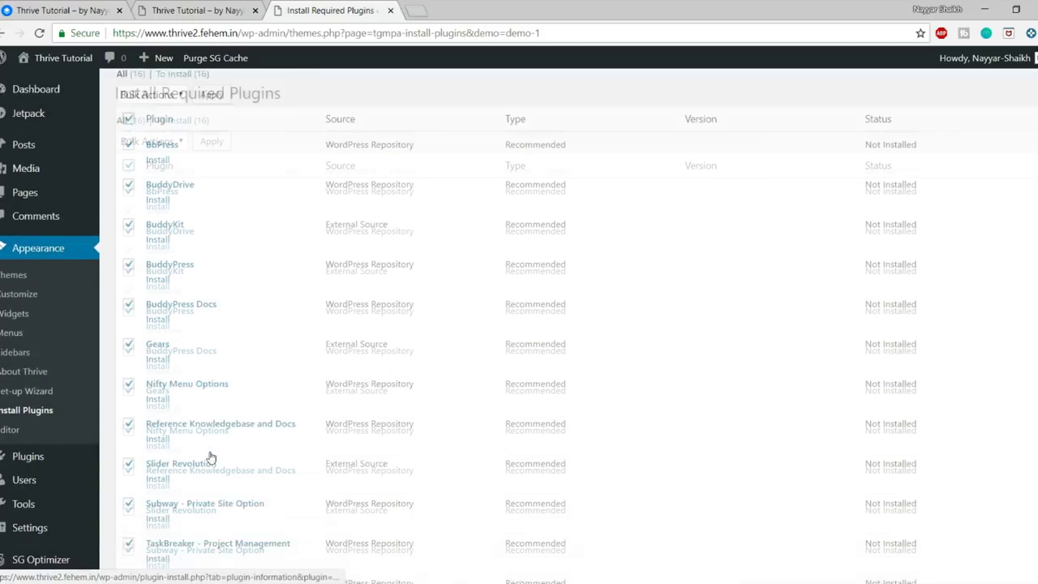
left_click(148, 142)
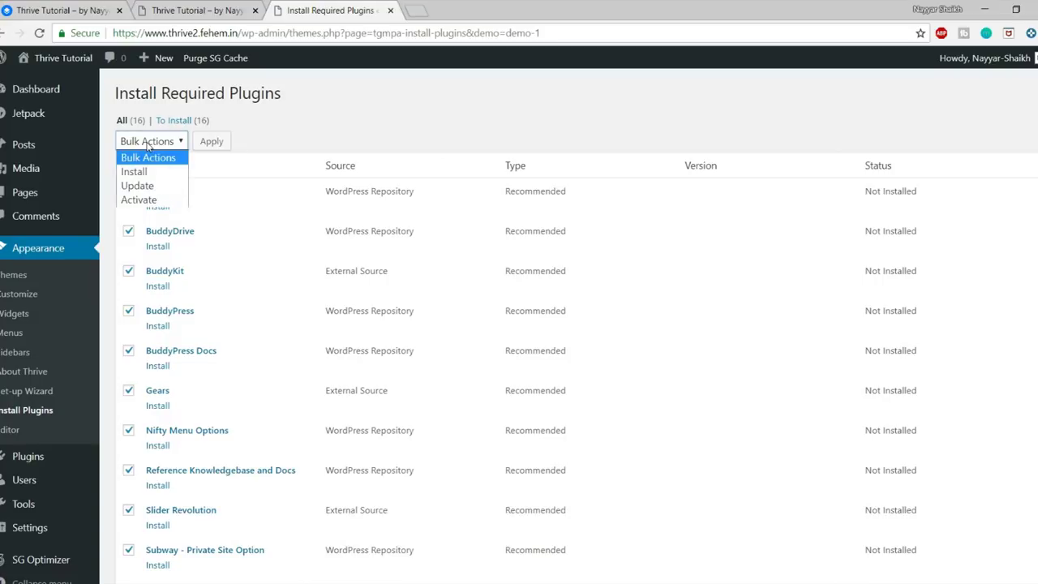
left_click(136, 172)
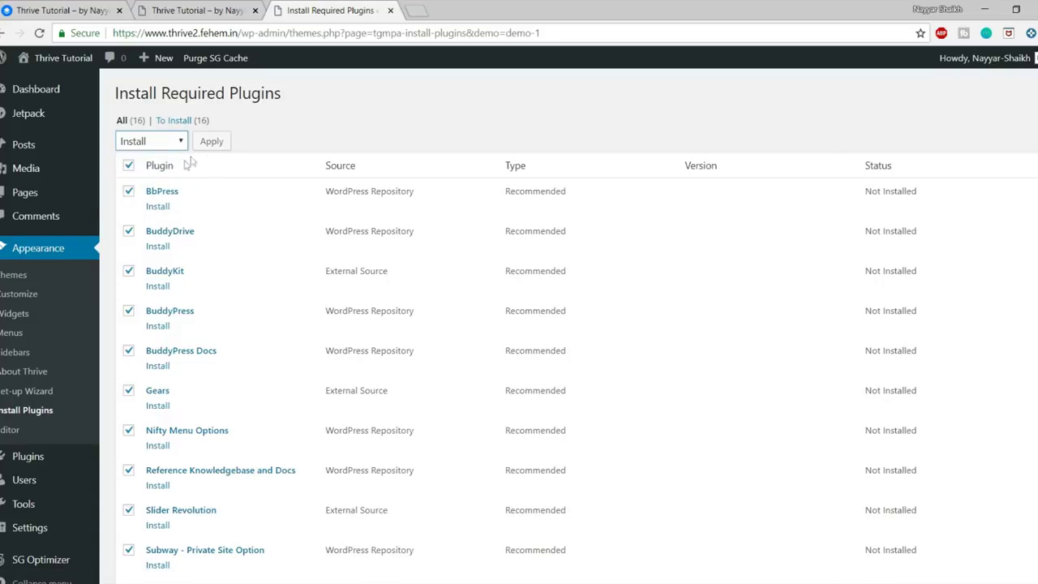
left_click(212, 141)
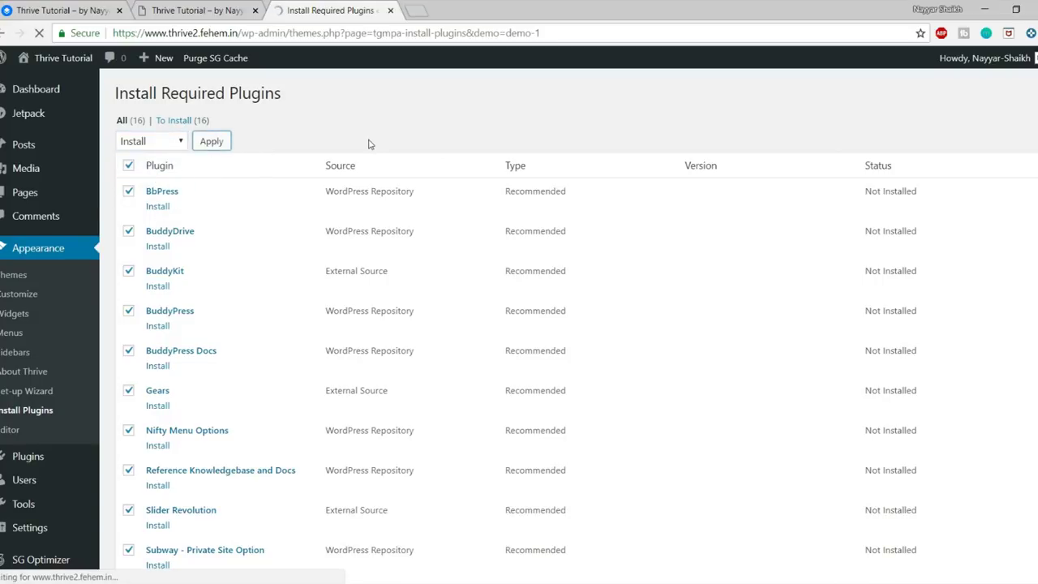
scroll(202, 325, "down", 4)
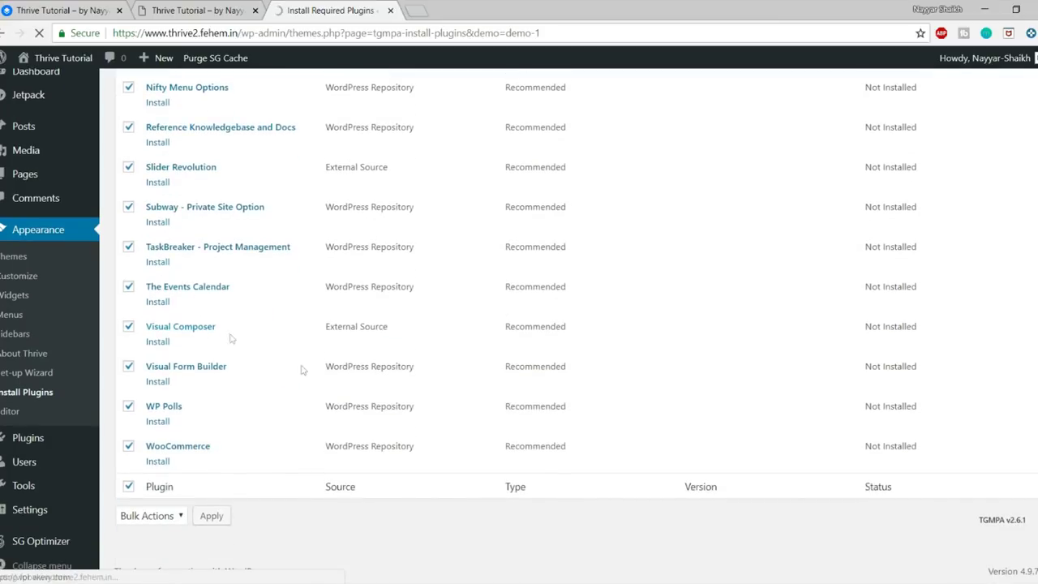
scroll(301, 370, "up", 5)
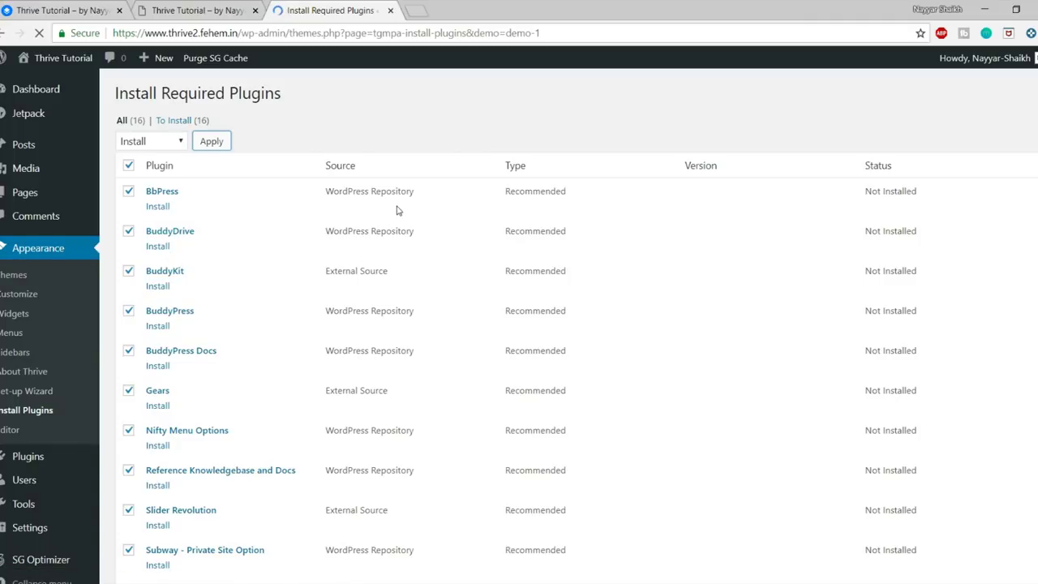
scroll(674, 238, "down", 10)
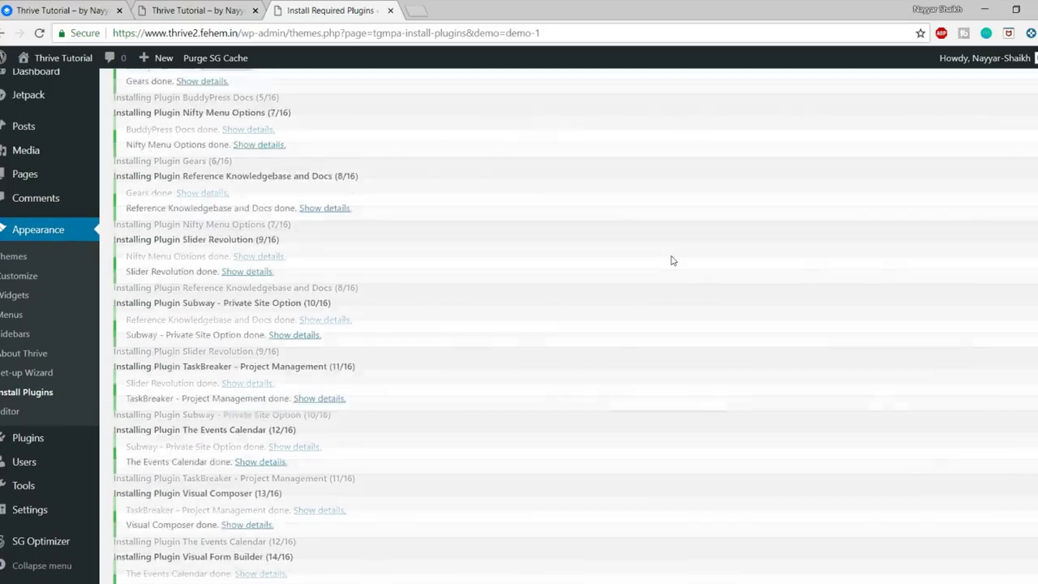
scroll(382, 429, "down", 1)
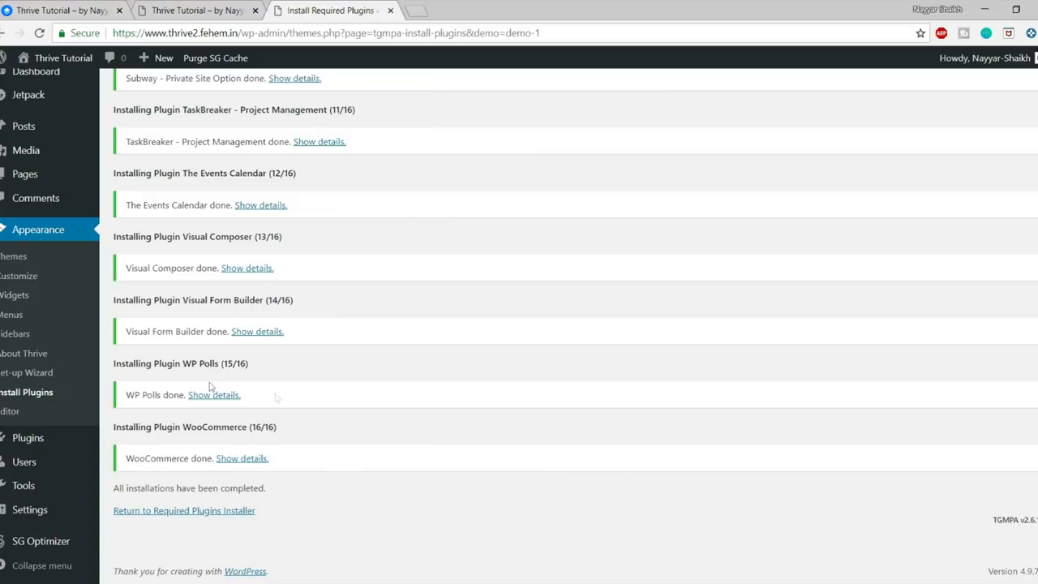
Step: Return to the required plugins list and bulk-activate all 16 plugins
left_click(189, 519)
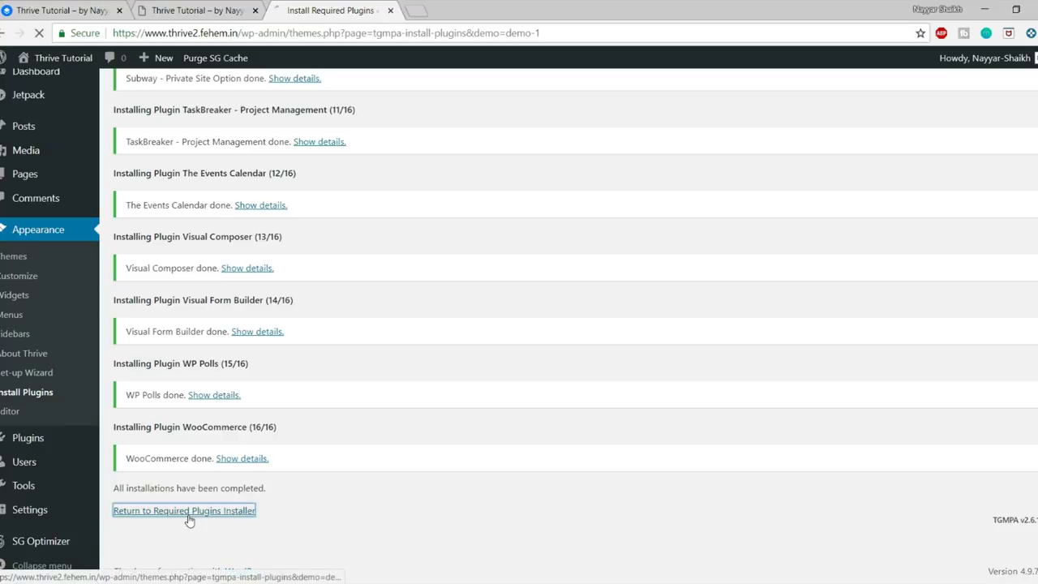
scroll(324, 340, "up", 5)
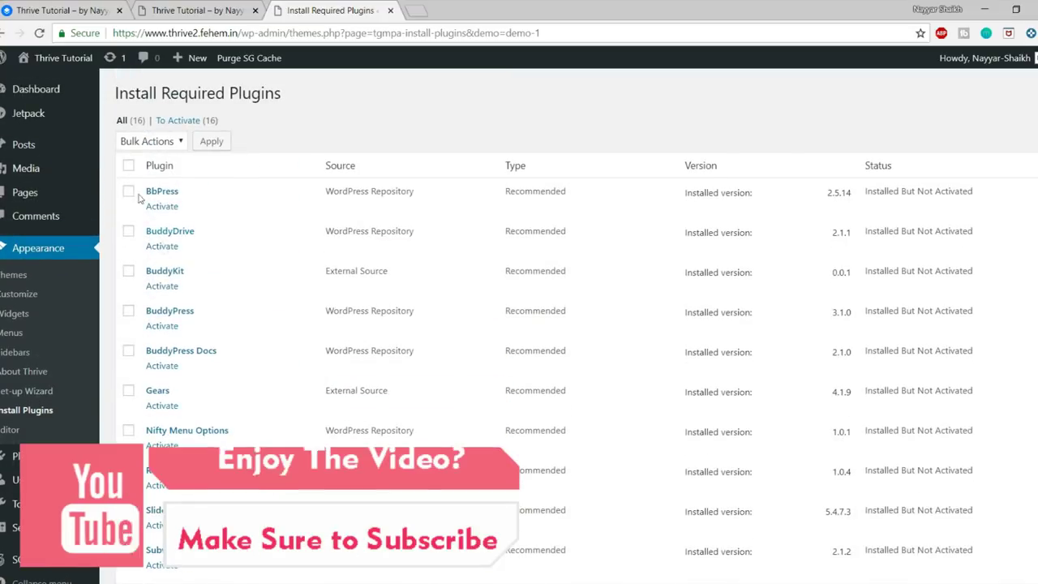
left_click(128, 165)
left_click(149, 143)
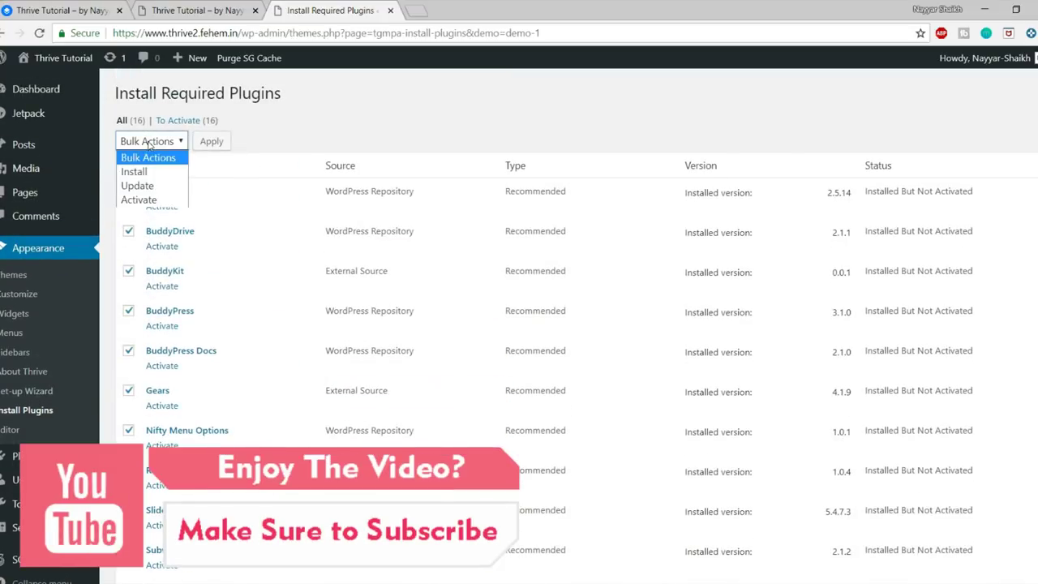
left_click(139, 199)
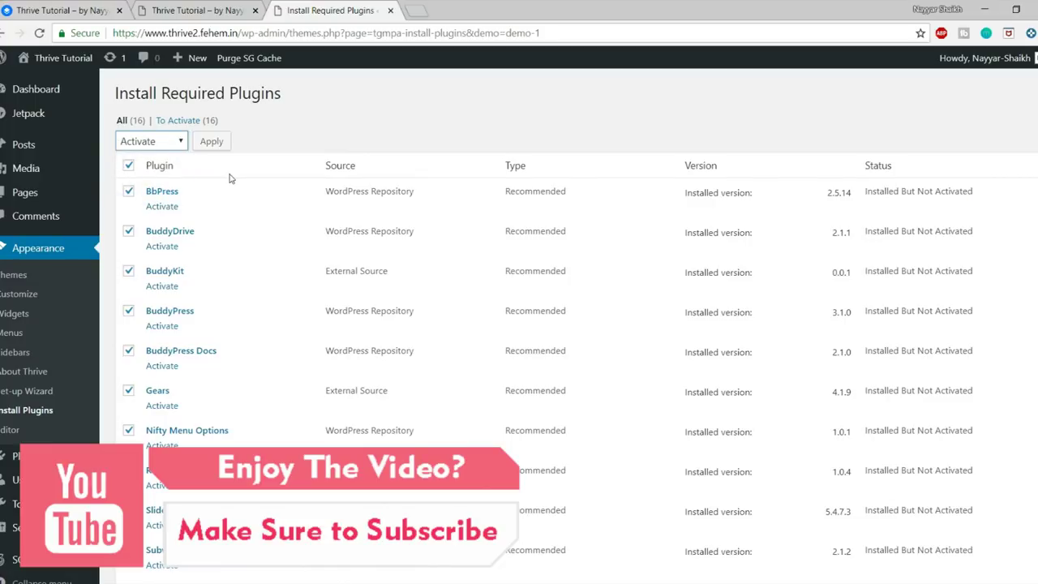
left_click(211, 141)
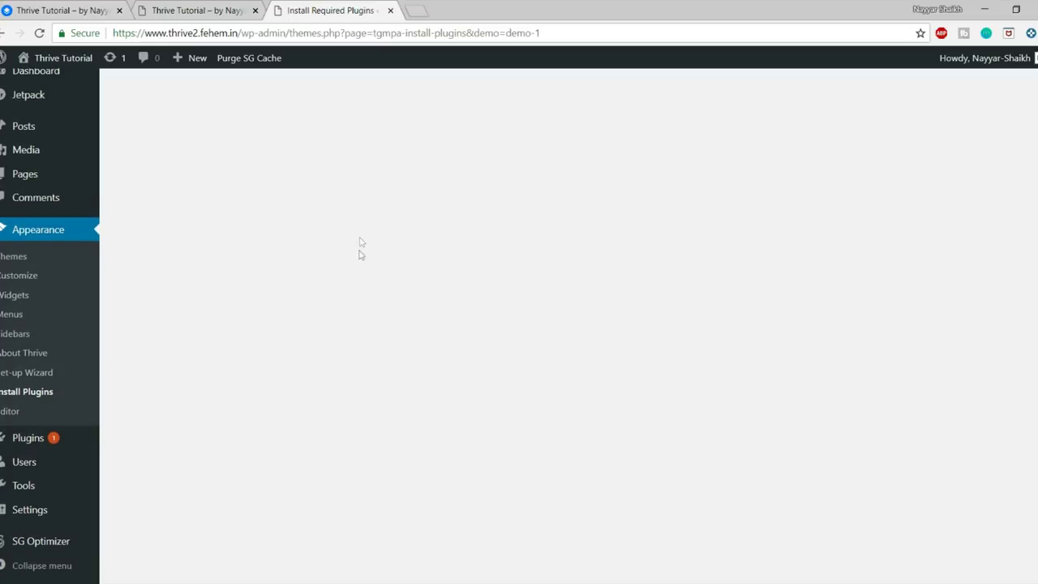
Step: Skip the BuddyDrive data-sharing opt-in
left_click(26, 443)
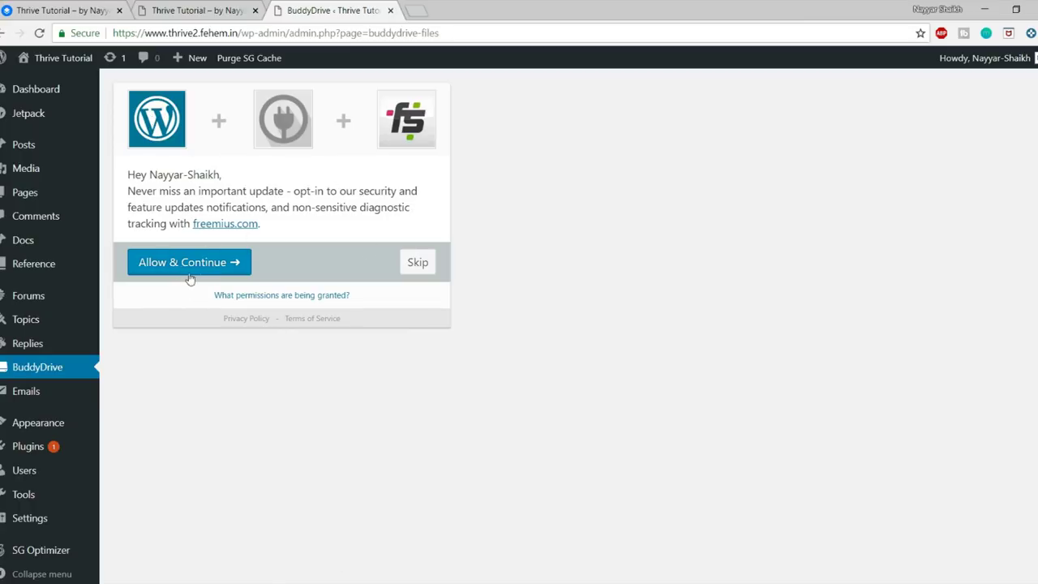
left_click(429, 270)
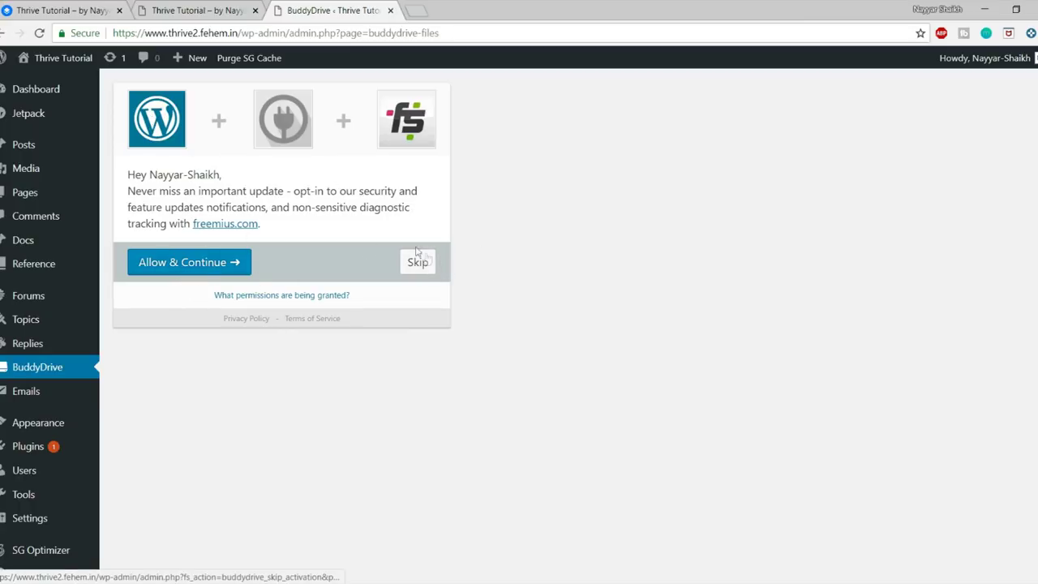
left_click(413, 268)
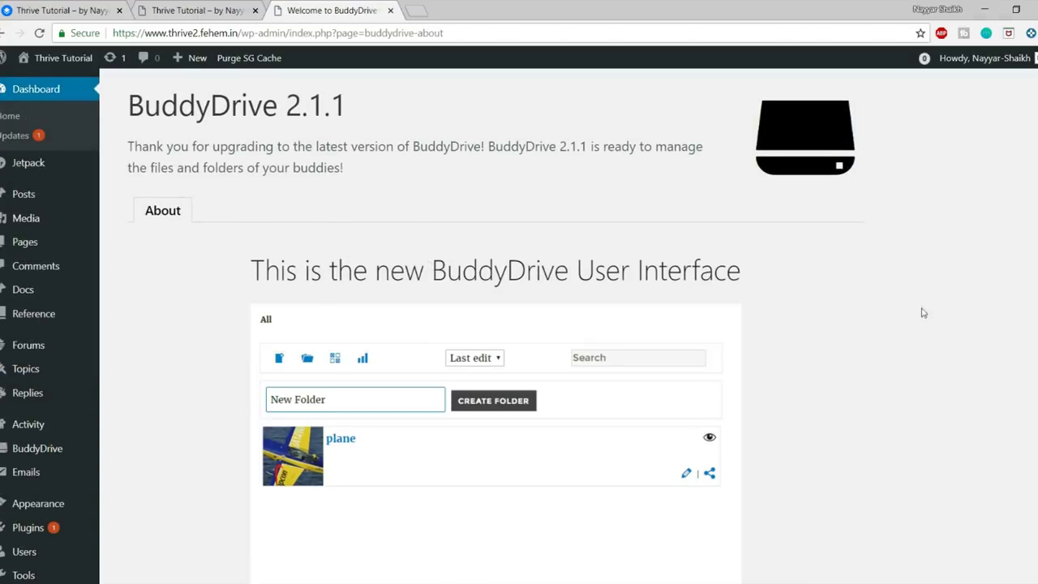
scroll(922, 311, "down", 8)
scroll(923, 311, "up", 8)
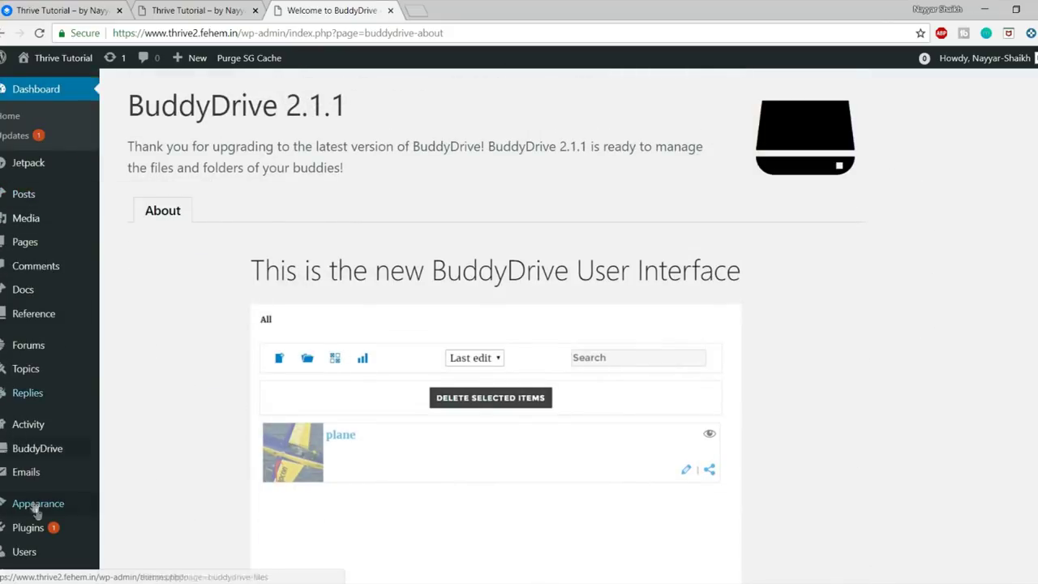
Step: Delete the Akismet Anti-Spam plugin and its data from Installed Plugins
left_click(34, 532)
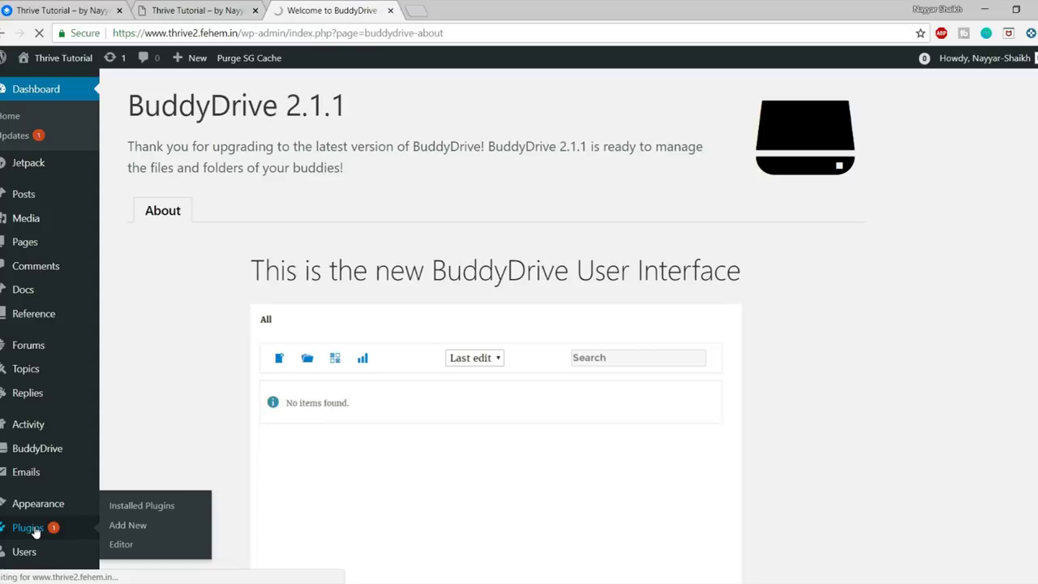
left_click(127, 524)
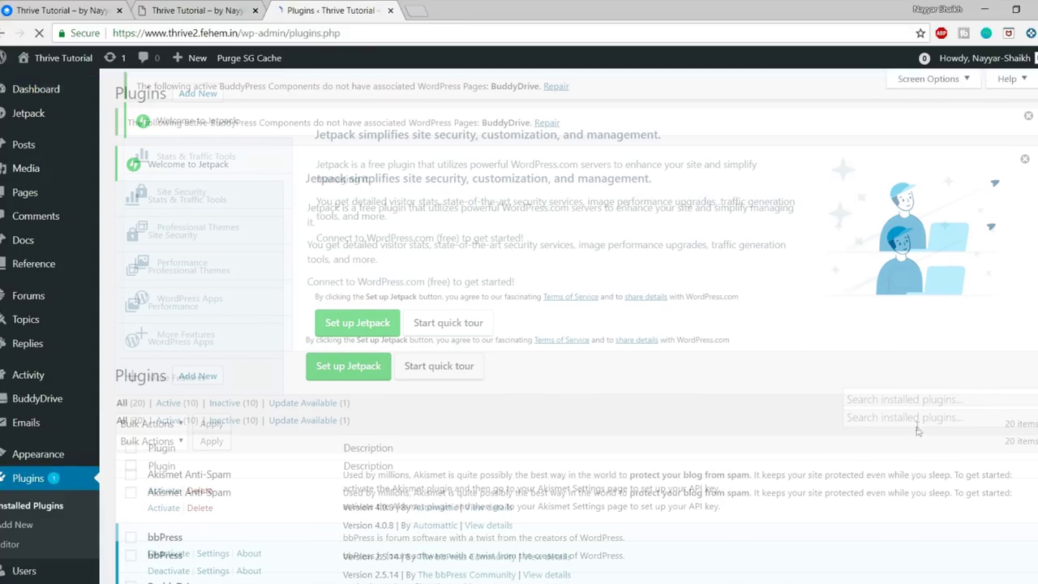
scroll(568, 402, "down", 5)
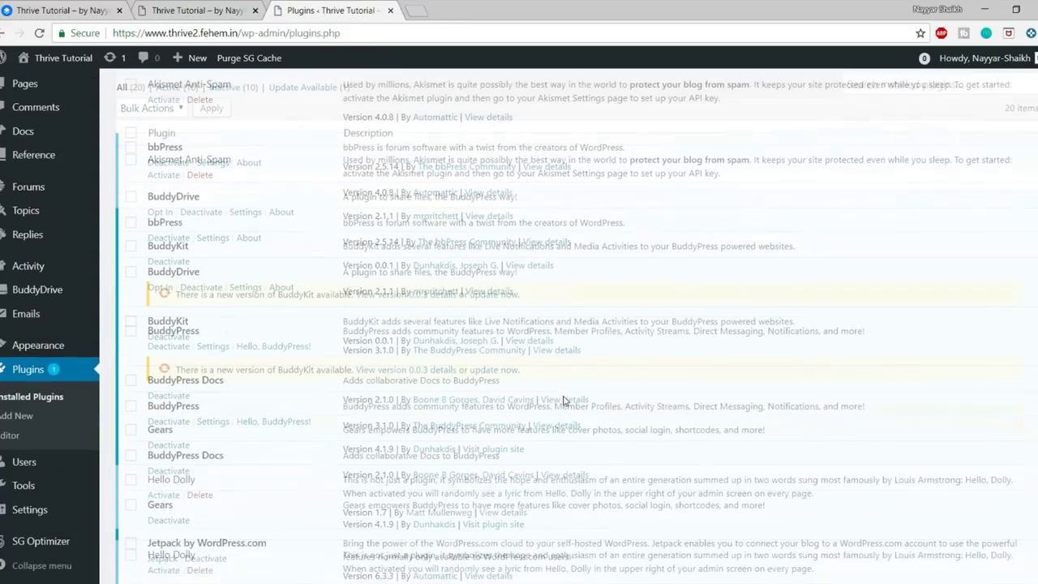
scroll(567, 401, "up", 5)
scroll(567, 407, "down", 5)
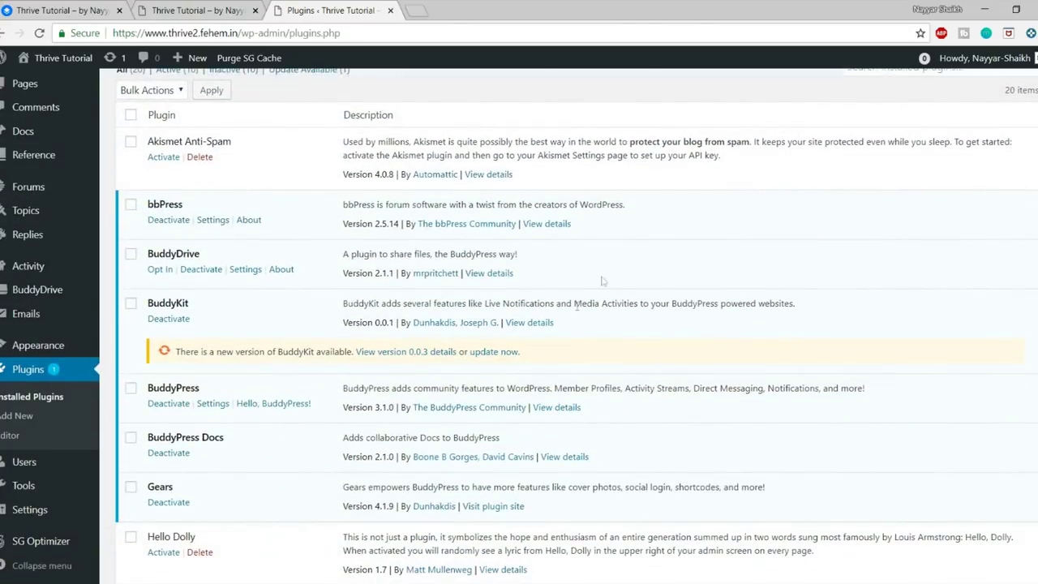
scroll(602, 280, "down", 2)
scroll(604, 324, "up", 5)
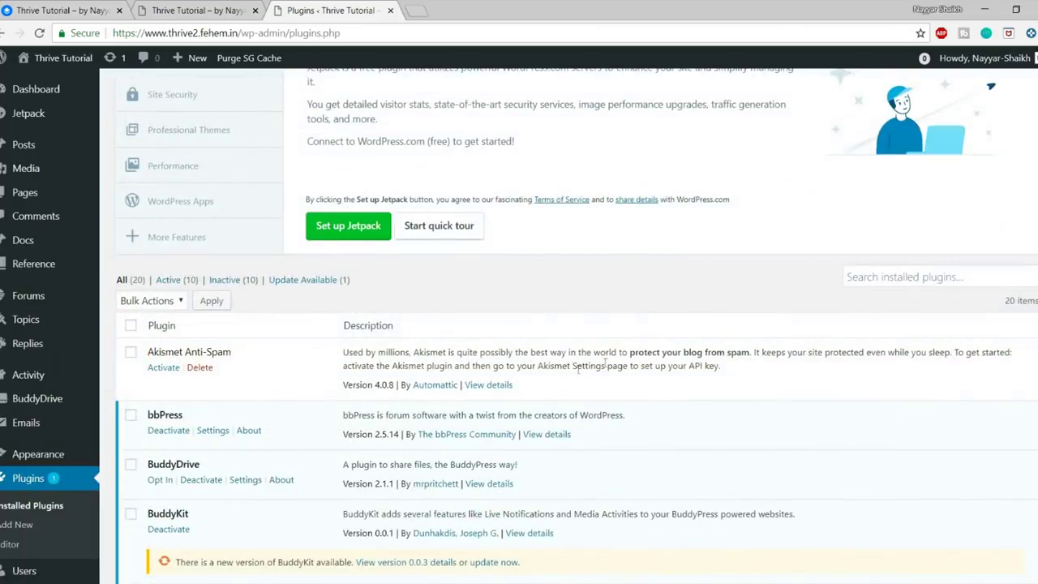
scroll(605, 365, "down", 2)
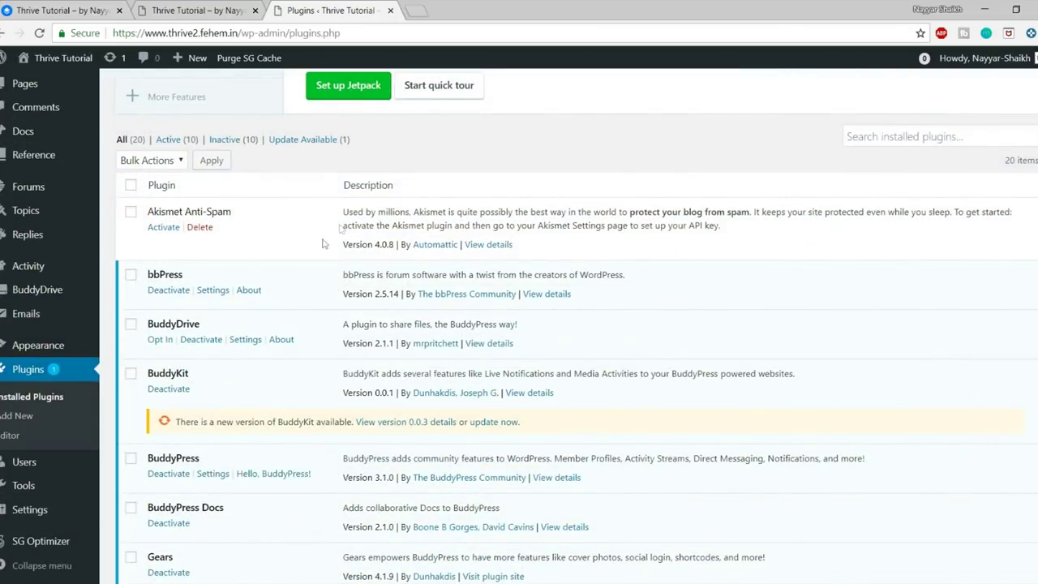
left_click_drag(150, 215, 235, 214)
left_click(236, 216)
left_click(209, 227)
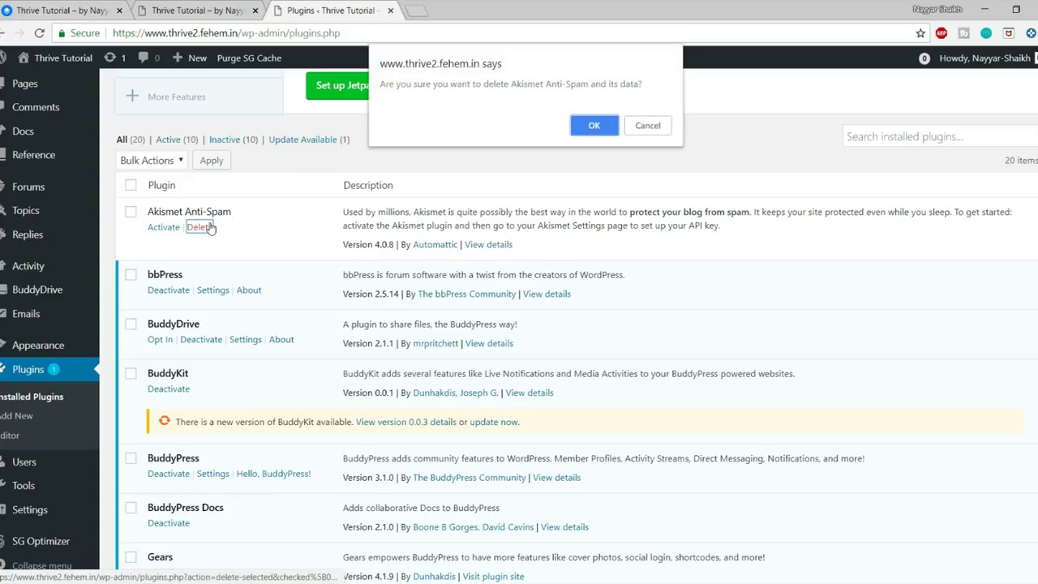
left_click(582, 127)
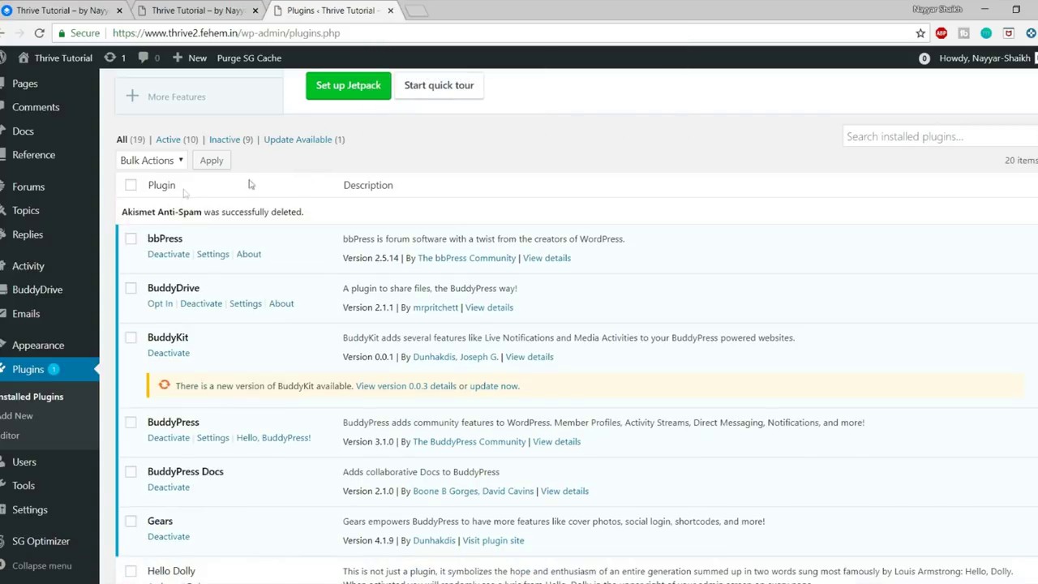
Step: Delete the Hello Dolly plugin
scroll(906, 247, "down", 3)
scroll(908, 251, "down", 1)
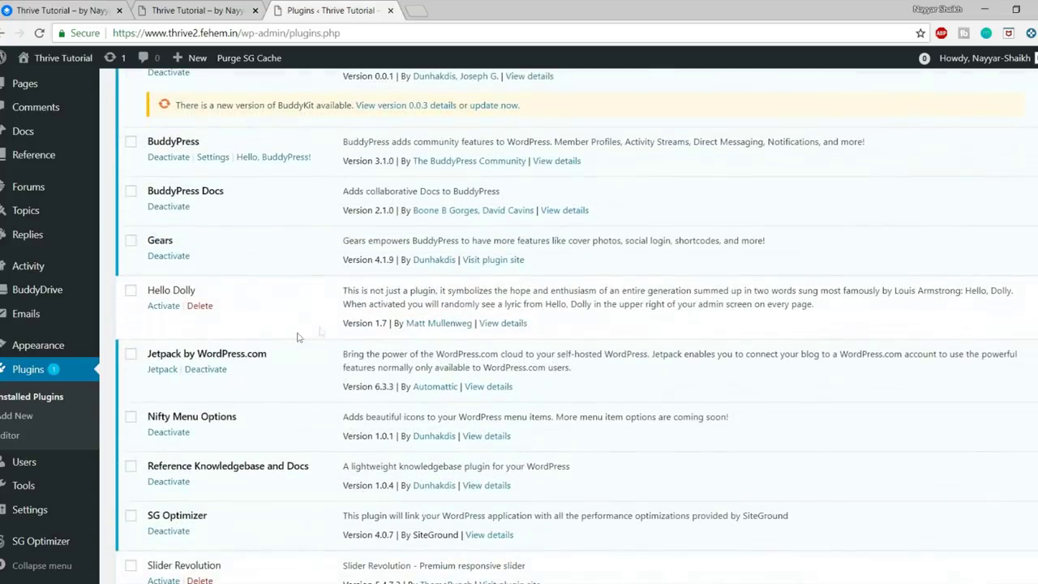
left_click(199, 306)
left_click(591, 113)
Step: Deactivate Jetpack by WordPress.com and delete it along with its data
scroll(808, 232, "down", 3)
scroll(808, 231, "down", 3)
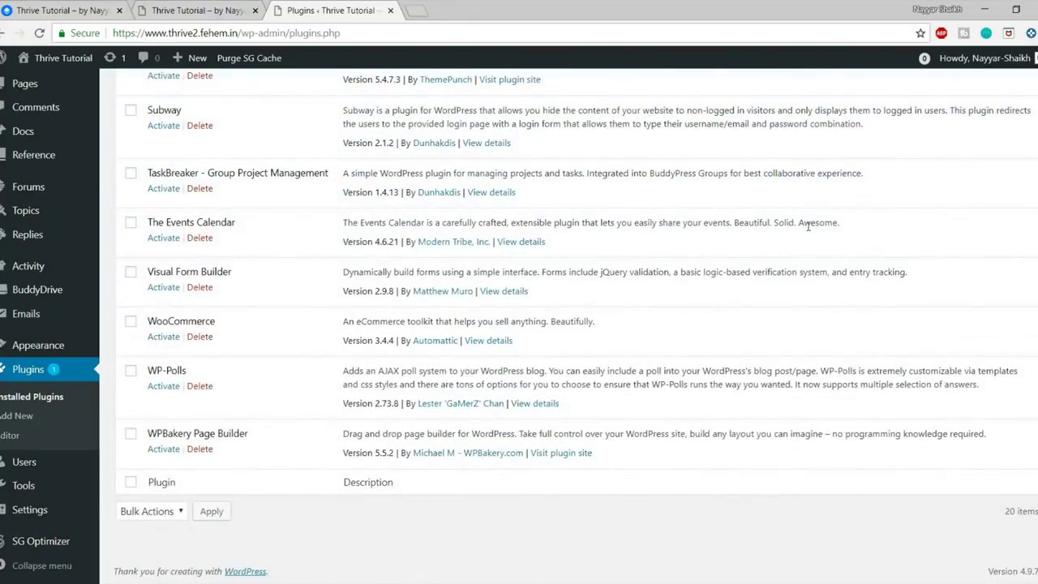
scroll(233, 446, "up", 6)
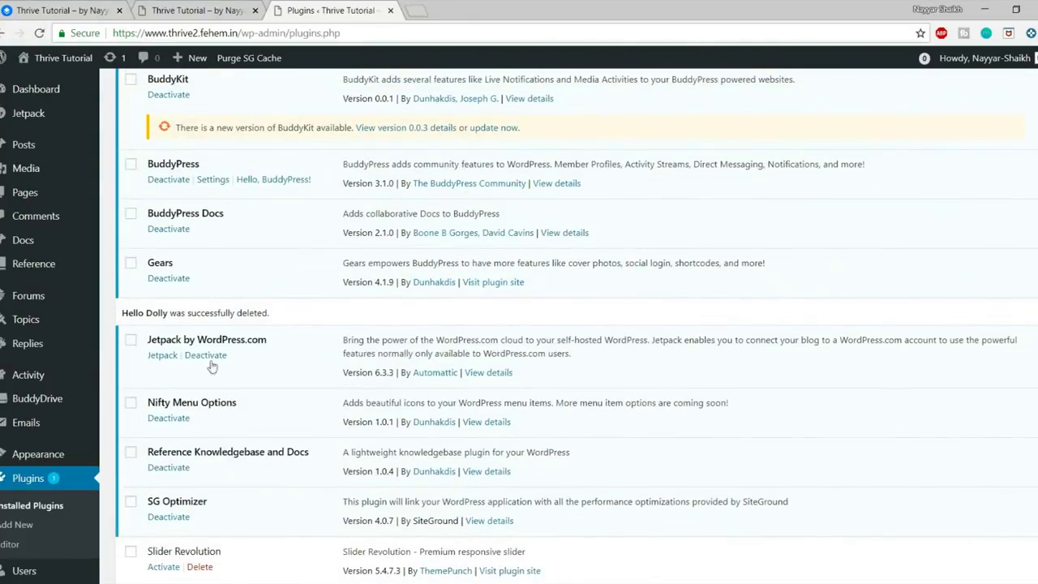
left_click_drag(150, 339, 273, 343)
left_click(212, 355)
left_click(207, 355)
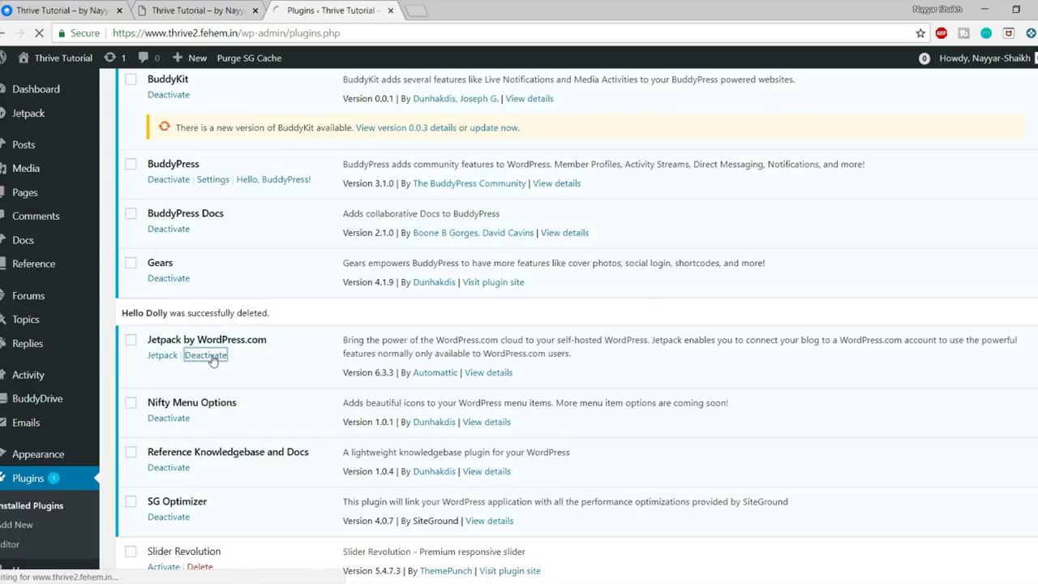
scroll(276, 324, "down", 4)
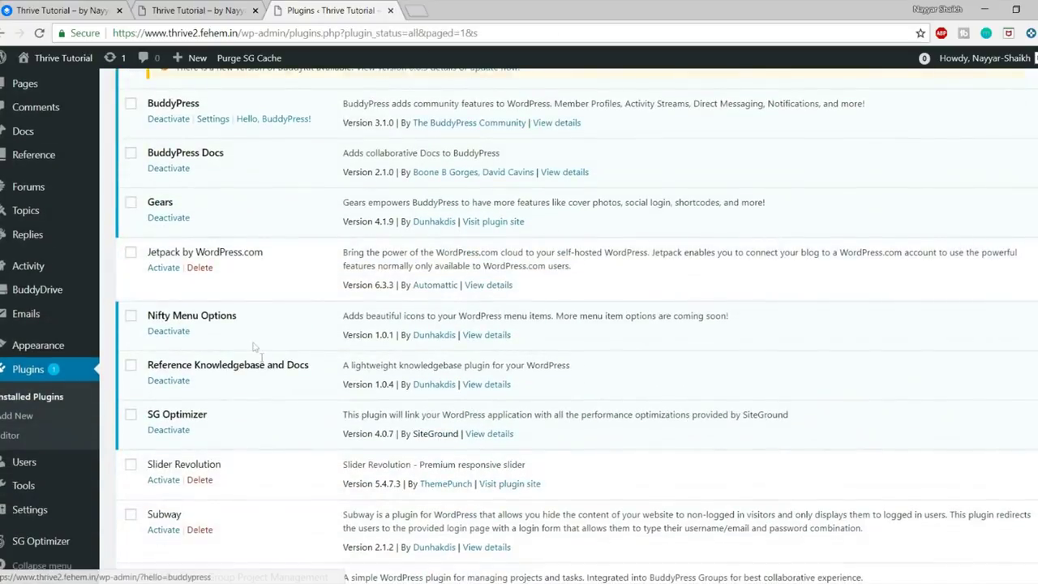
left_click(200, 267)
left_click(584, 128)
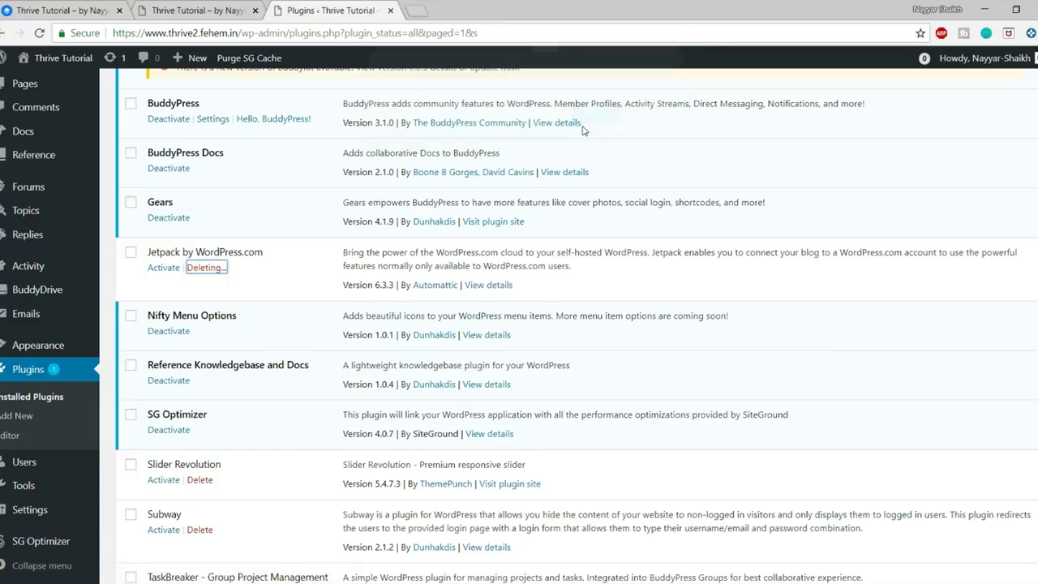
scroll(226, 180, "down", 5)
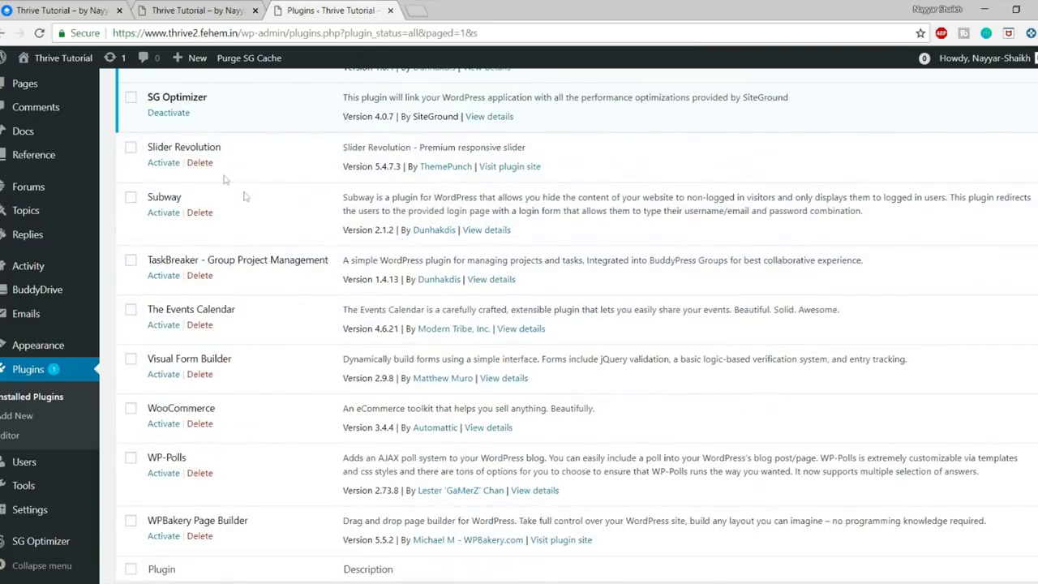
scroll(192, 326, "up", 10)
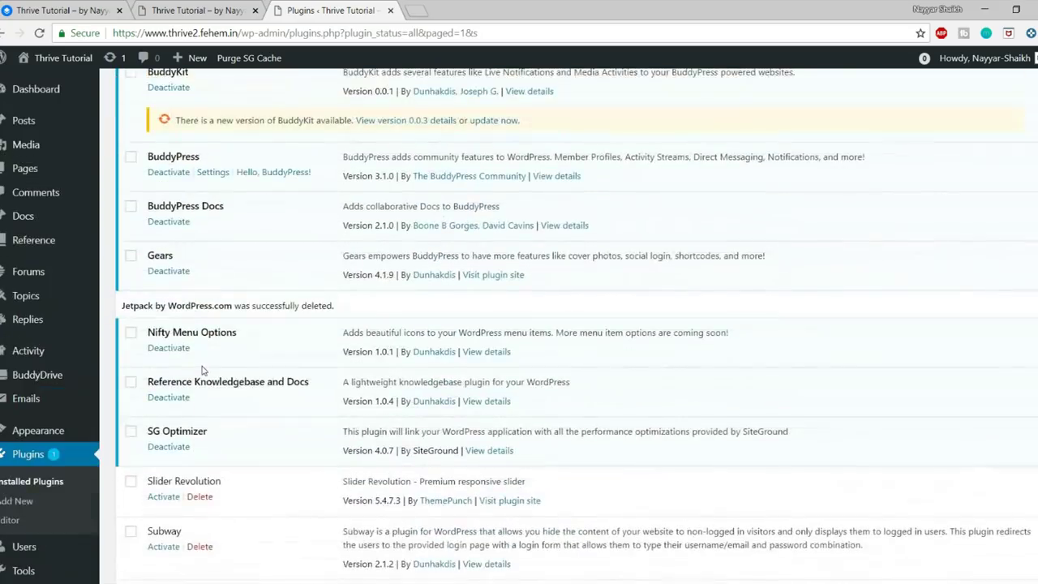
Step: Select all remaining plugins and bulk-activate them
left_click(129, 245)
left_click(167, 218)
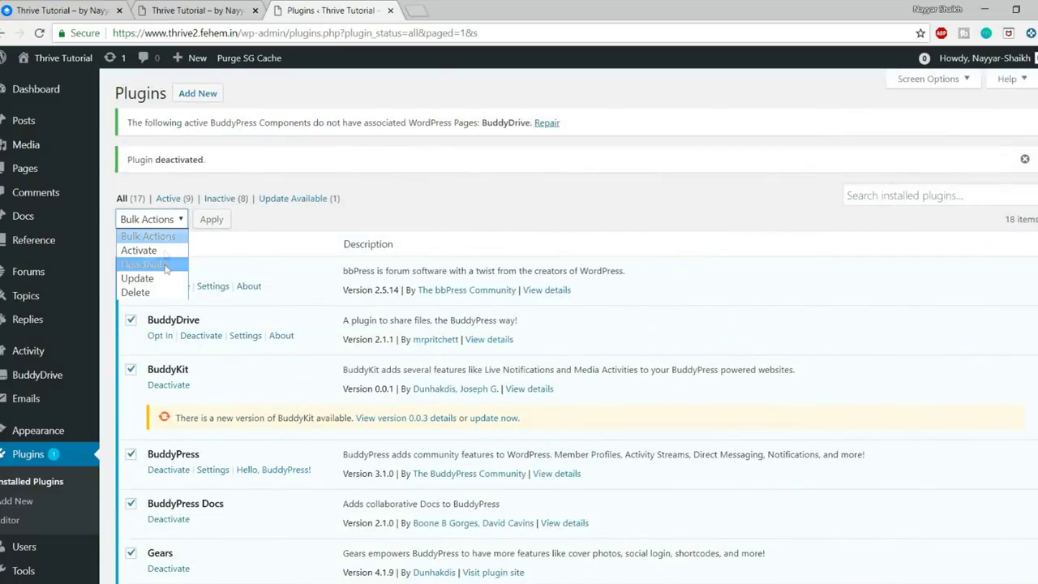
left_click(146, 245)
left_click(218, 226)
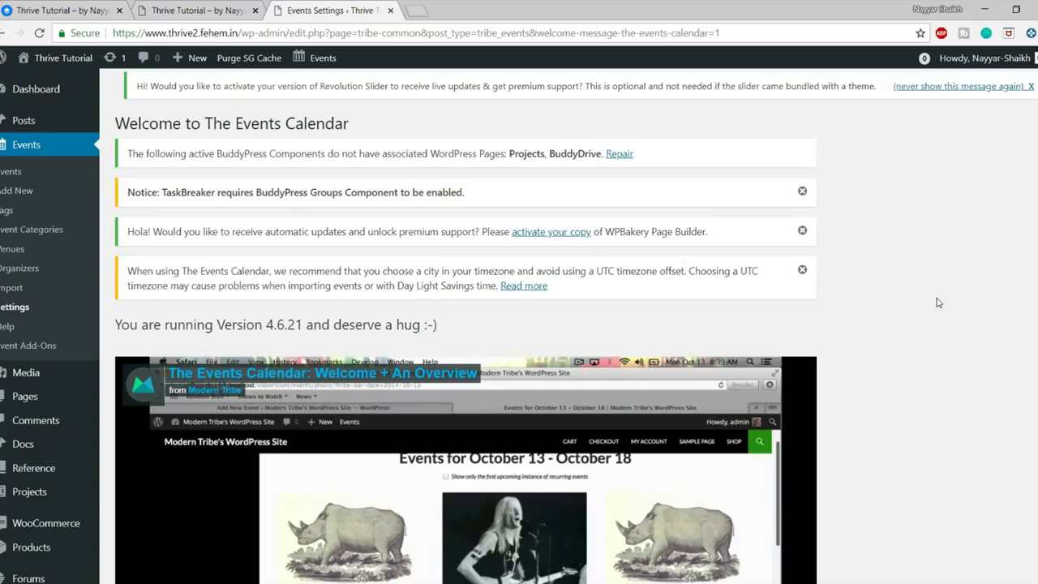
Step: Dismiss the TaskBreaker, WPBakery, UTC timezone and Revolution Slider notices, then go to Dashboard
scroll(938, 304, "down", 5)
scroll(925, 343, "up", 5)
left_click(801, 190)
left_click(803, 192)
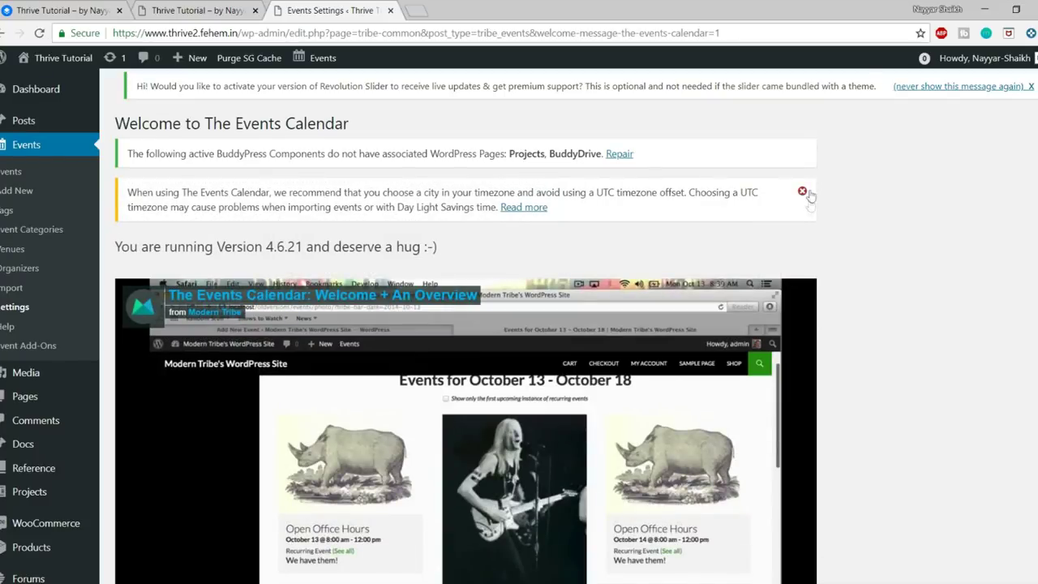
left_click(802, 192)
left_click(1019, 87)
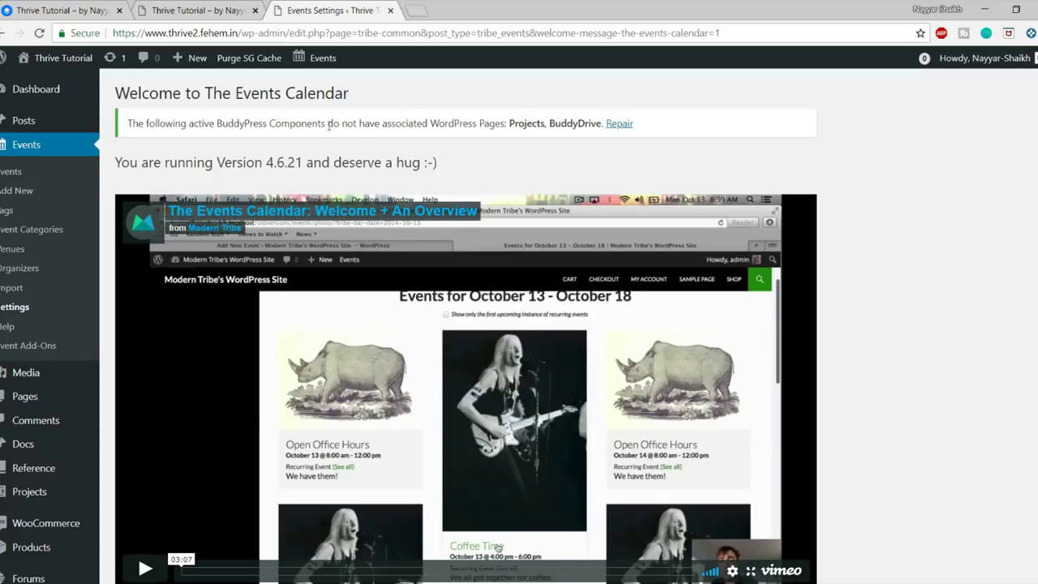
scroll(857, 262, "down", 5)
scroll(871, 376, "up", 5)
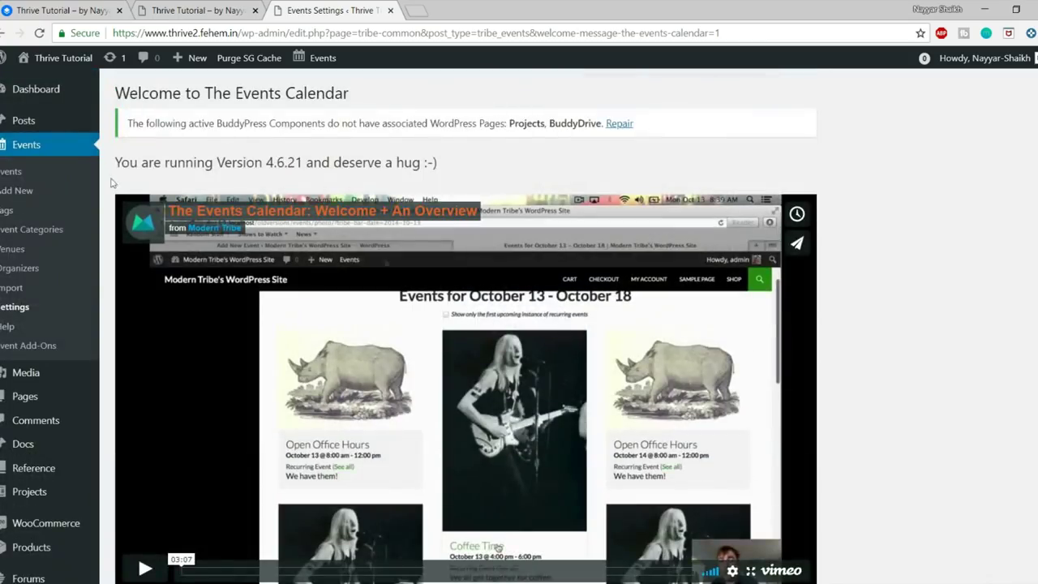
left_click(38, 91)
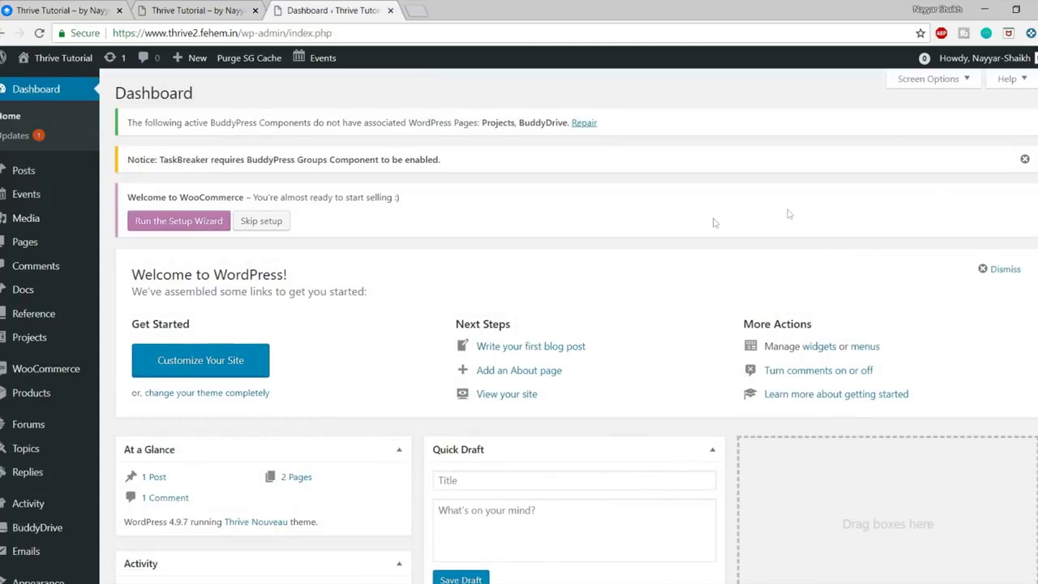
Step: Dismiss the TaskBreaker notice, skip WooCommerce setup, and reload the front page showing Thrive
left_click(1023, 159)
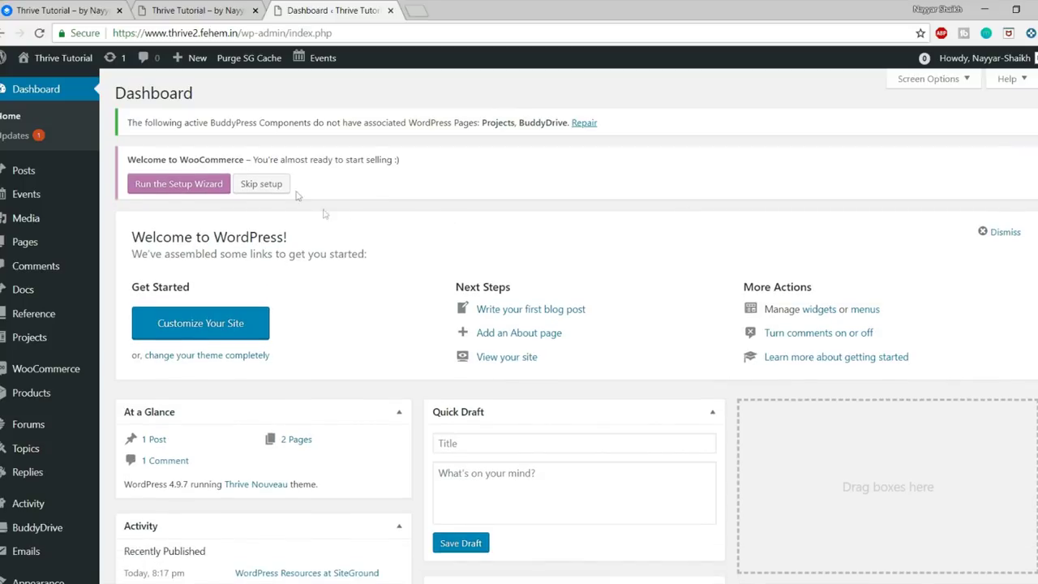
left_click(280, 185)
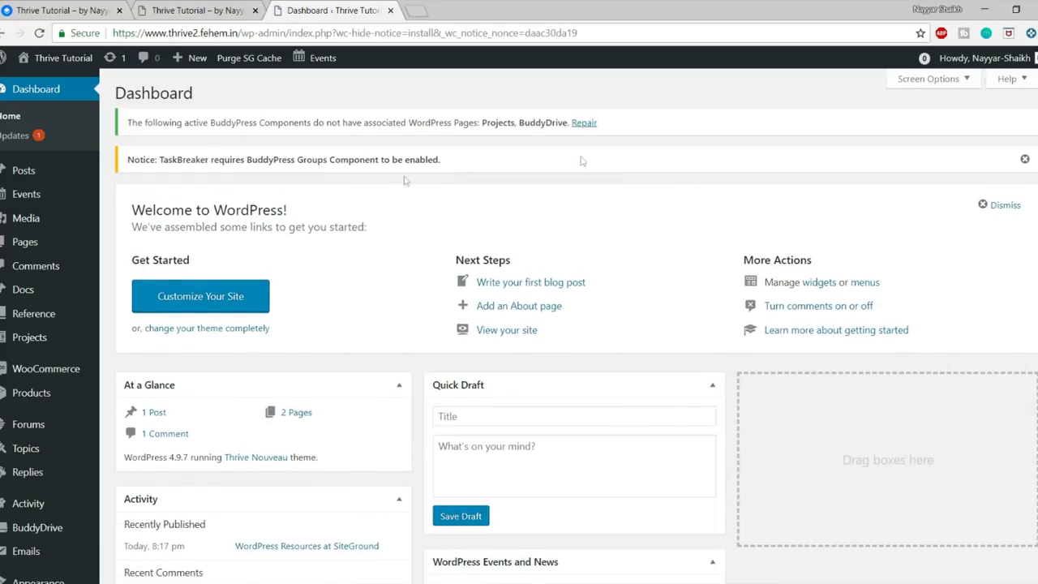
left_click(1024, 159)
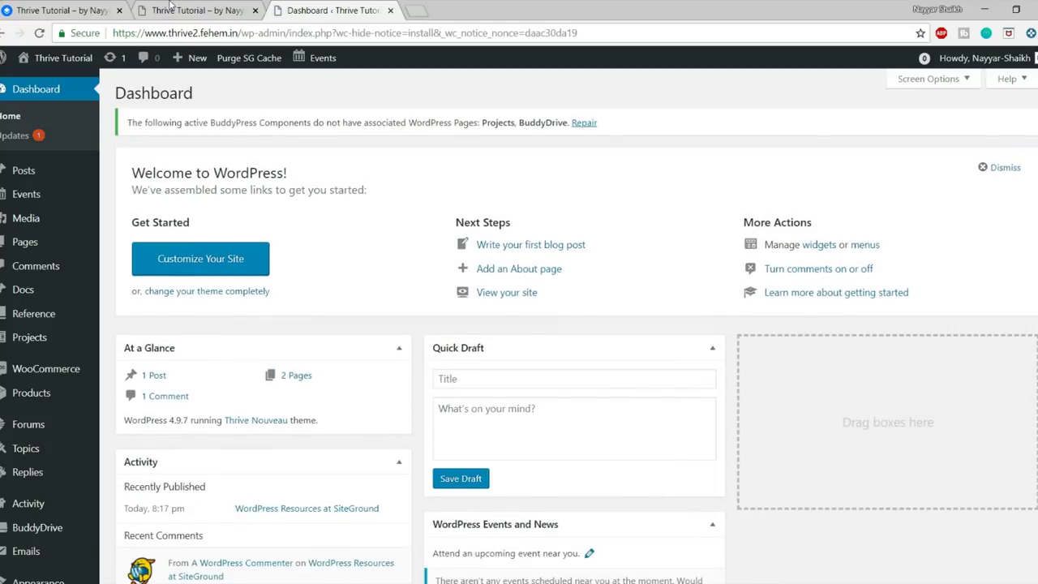
left_click(181, 7)
left_click(39, 33)
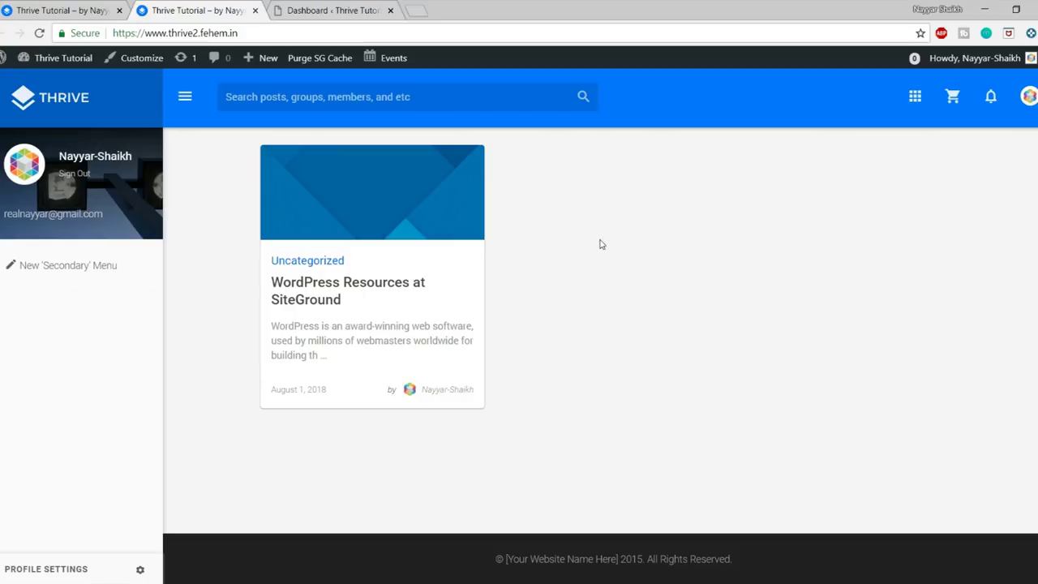
Step: Compare the Thrive demo welcome page with the new site's front page, moving the Dashboard tab to second place
left_click(57, 8)
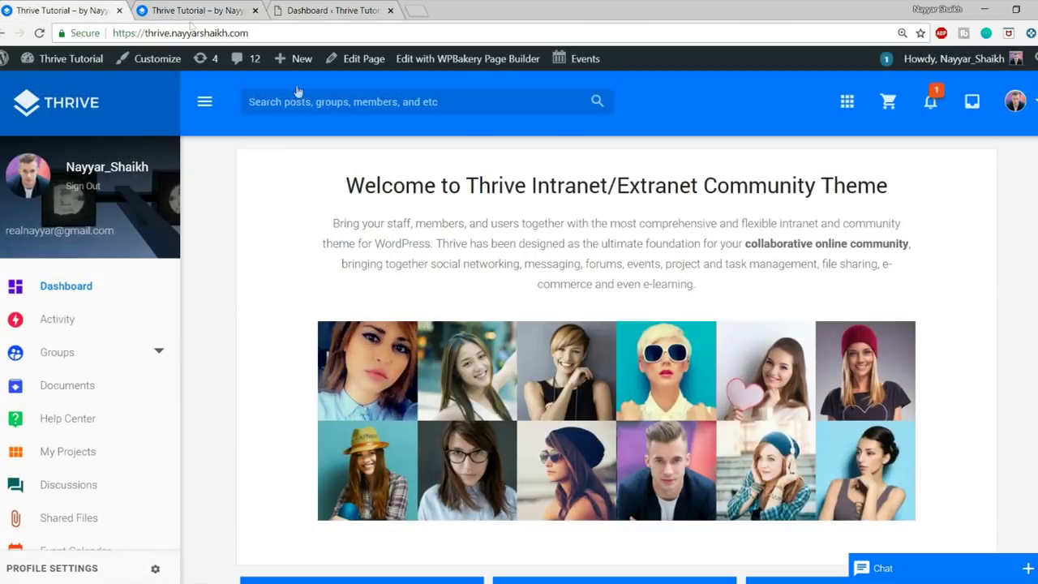
left_click(195, 8)
key("ctrl+shift+Tab")
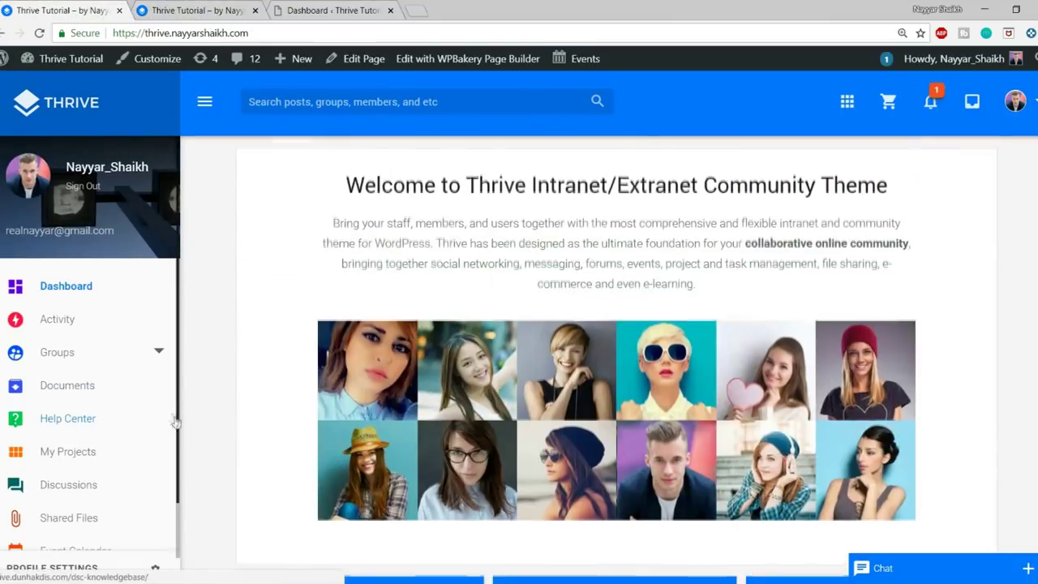
left_click(194, 10)
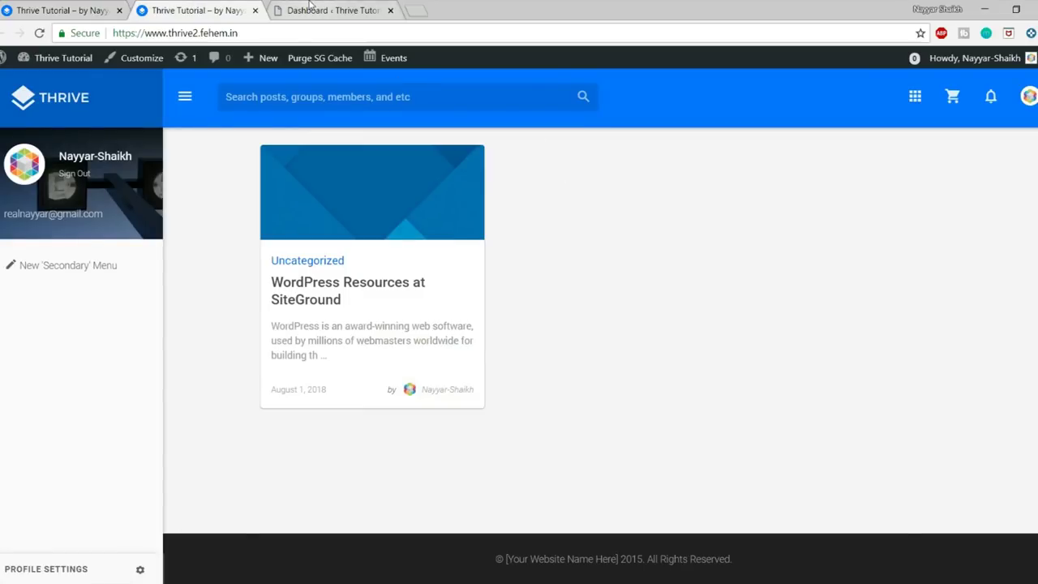
key("ctrl+Tab")
key("ctrl+Tab")
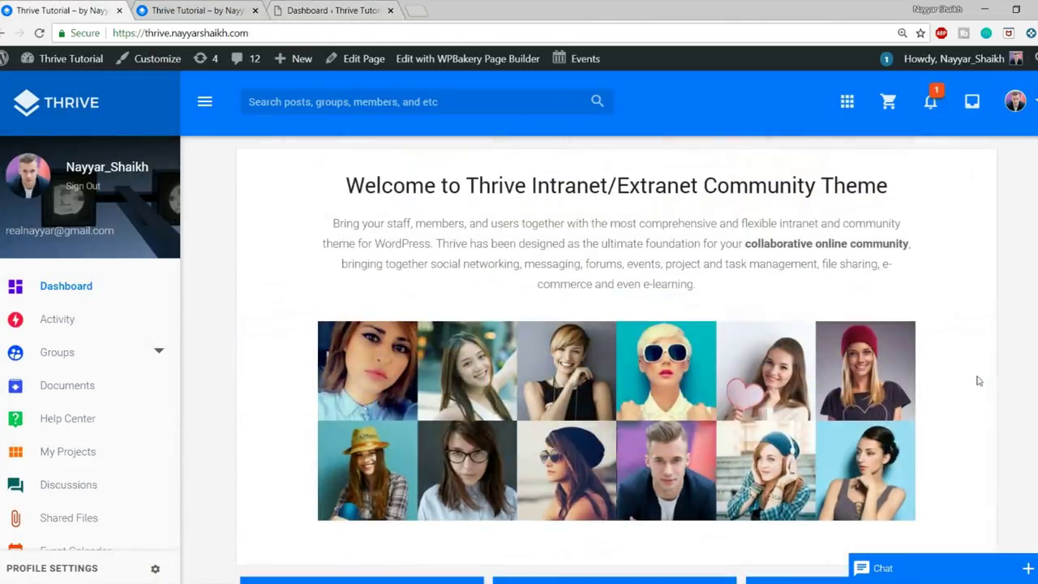
left_click_drag(367, 9, 282, 24)
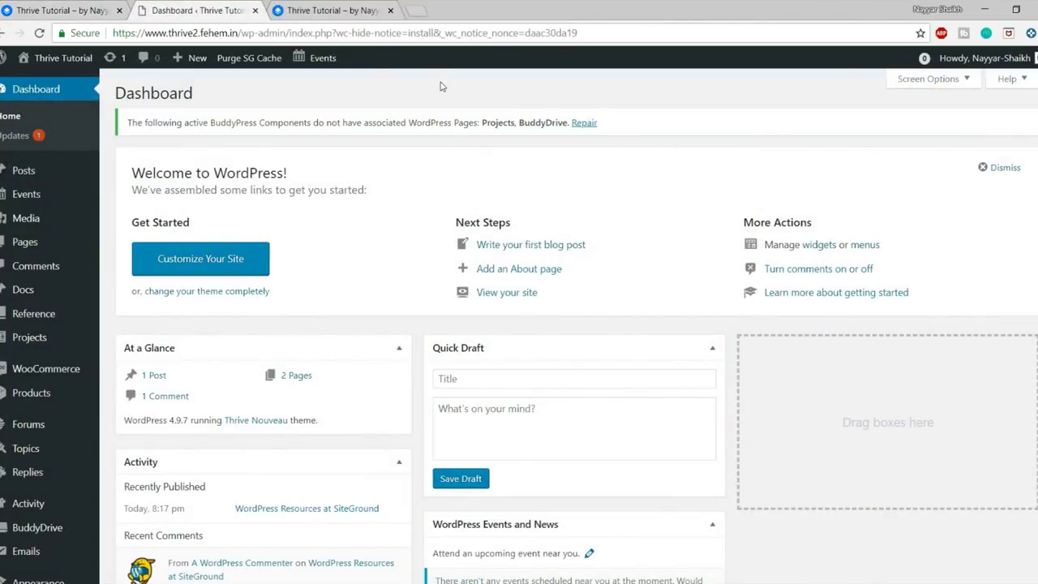
left_click(309, 10)
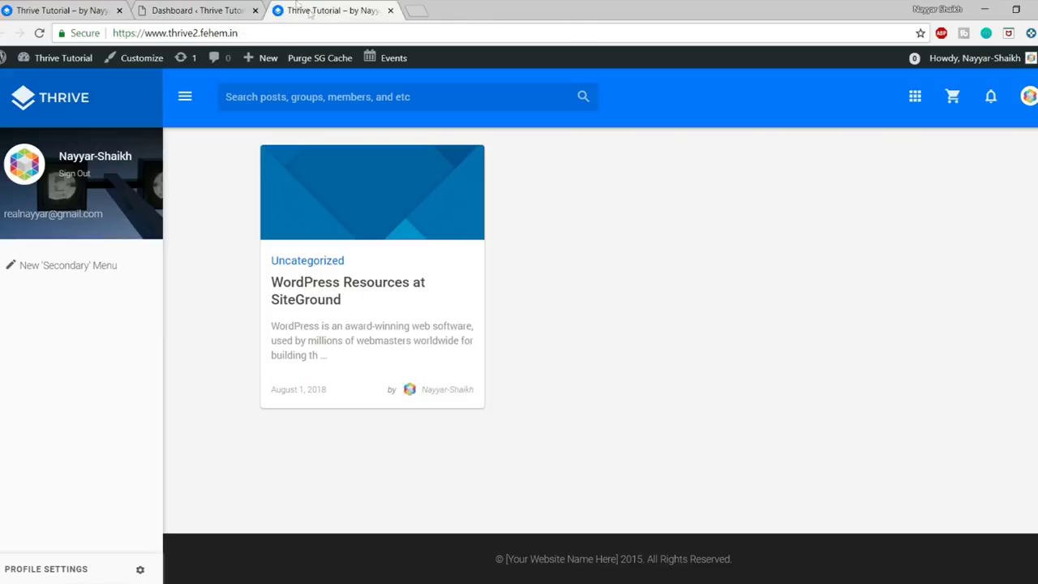
left_click(61, 11)
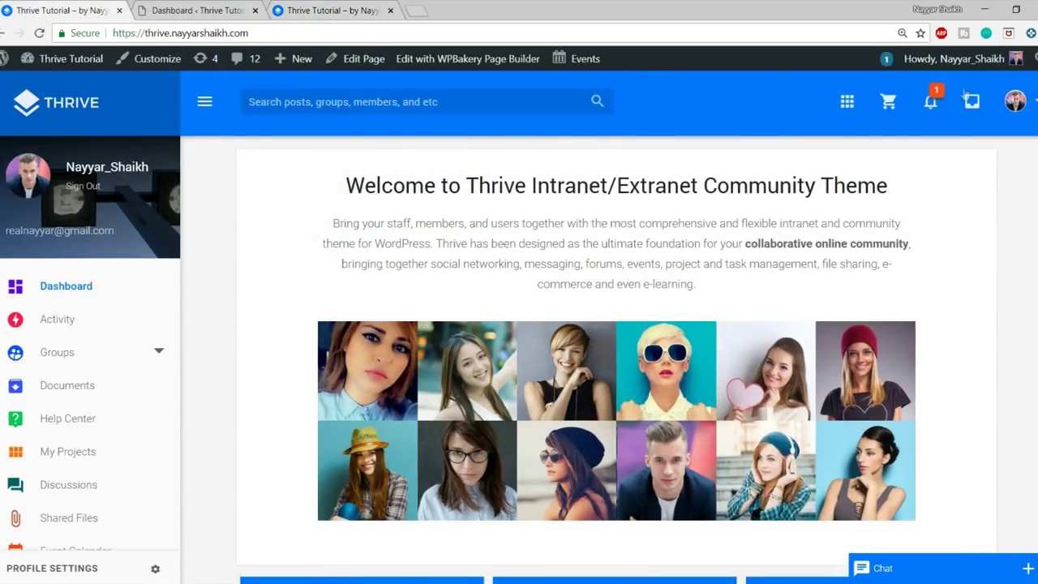
Step: Sign out of the Thrive demo site from its account menu and select its address
left_click(1023, 104)
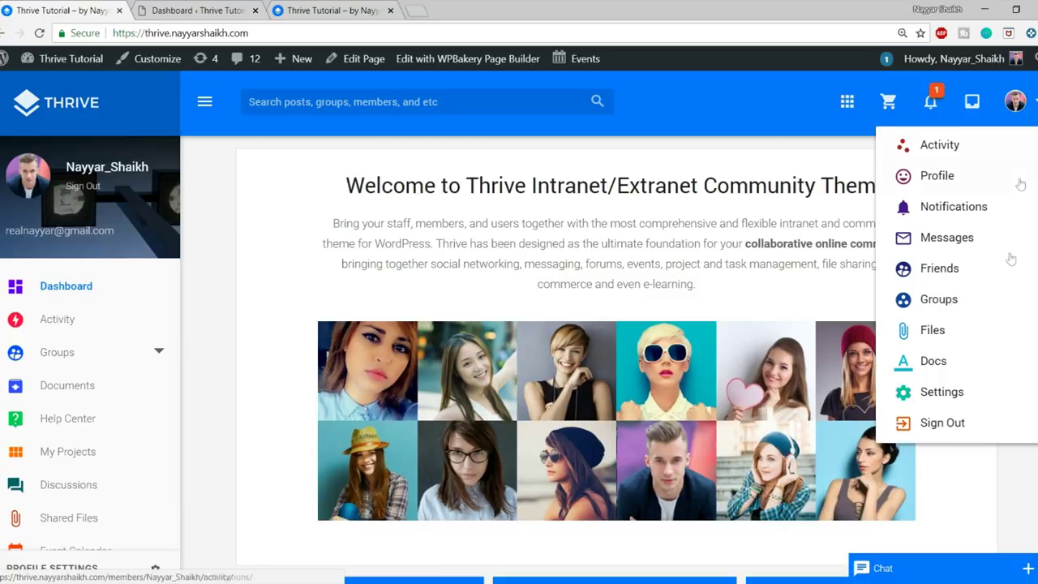
left_click(948, 430)
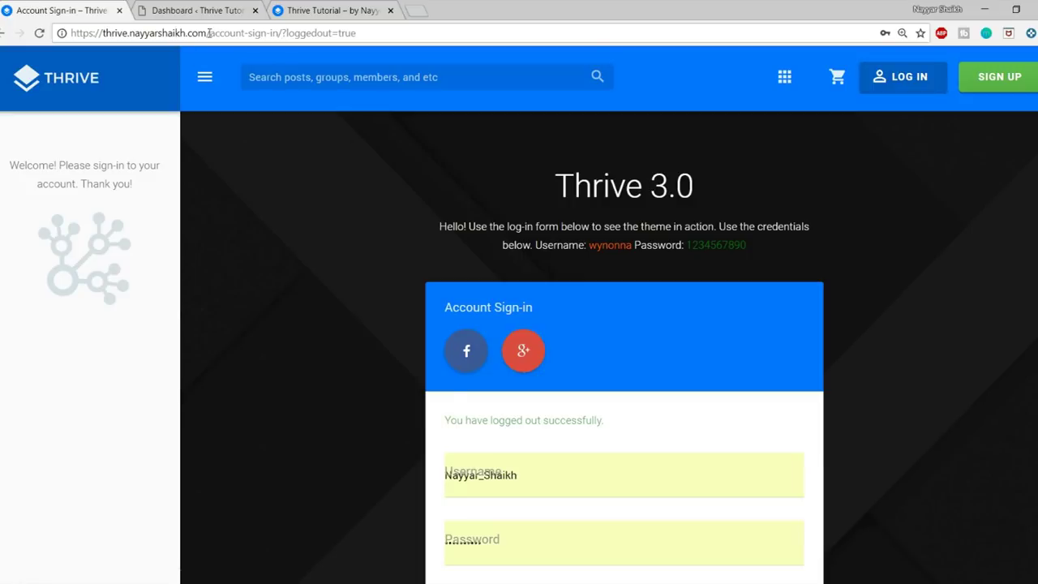
left_click_drag(209, 32, 99, 32)
Step: Close the demo tab and load the copied demo site address in a new tab
left_click(120, 9)
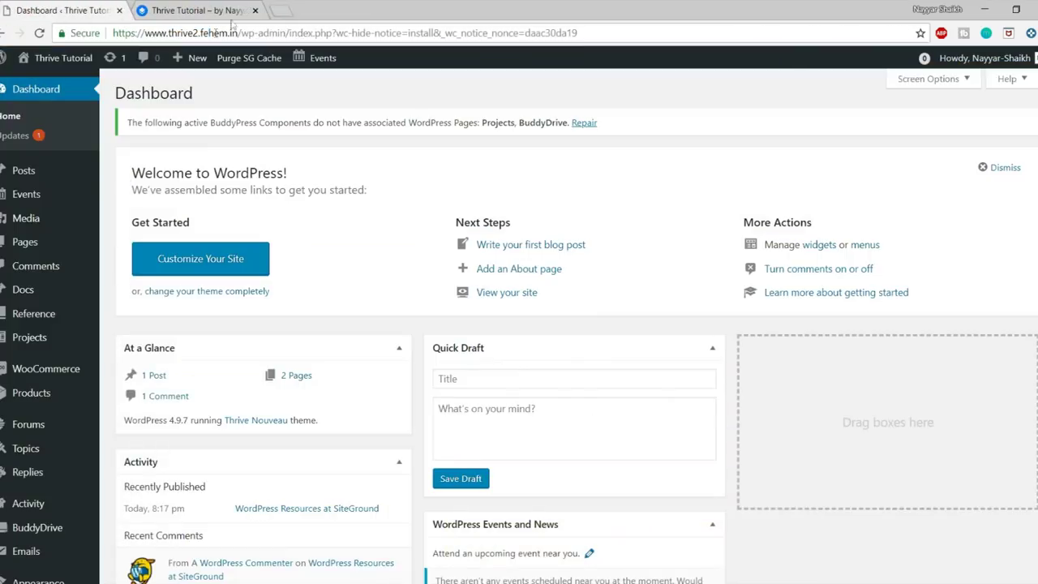
left_click(280, 10)
type("/thrive.nayyarshaikh.com/")
key("Return")
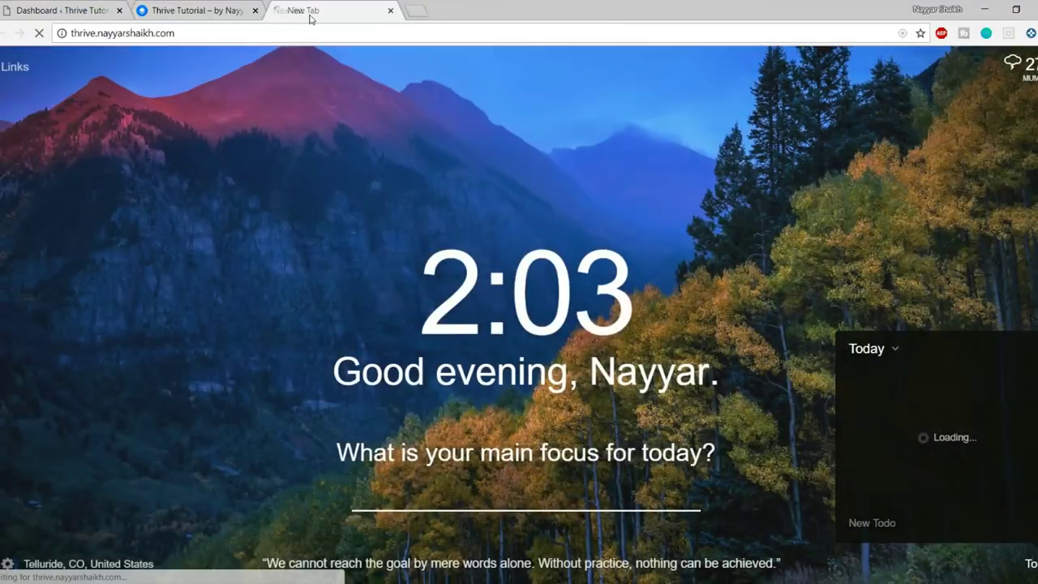
Step: Reload the demo Account Sign-in page through the Thrive logo and check it
scroll(831, 279, "down", 3)
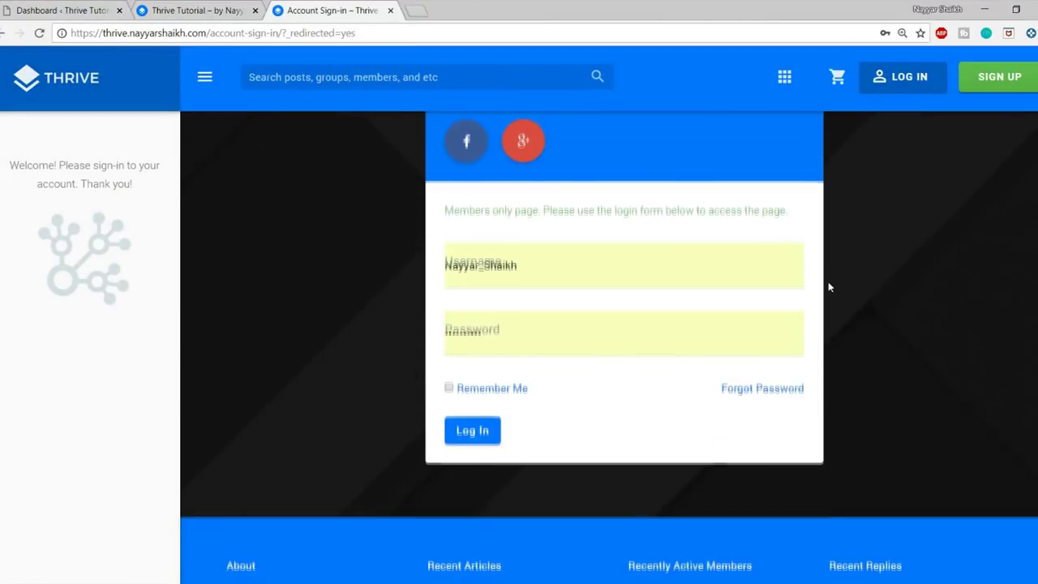
scroll(886, 280, "up", 3)
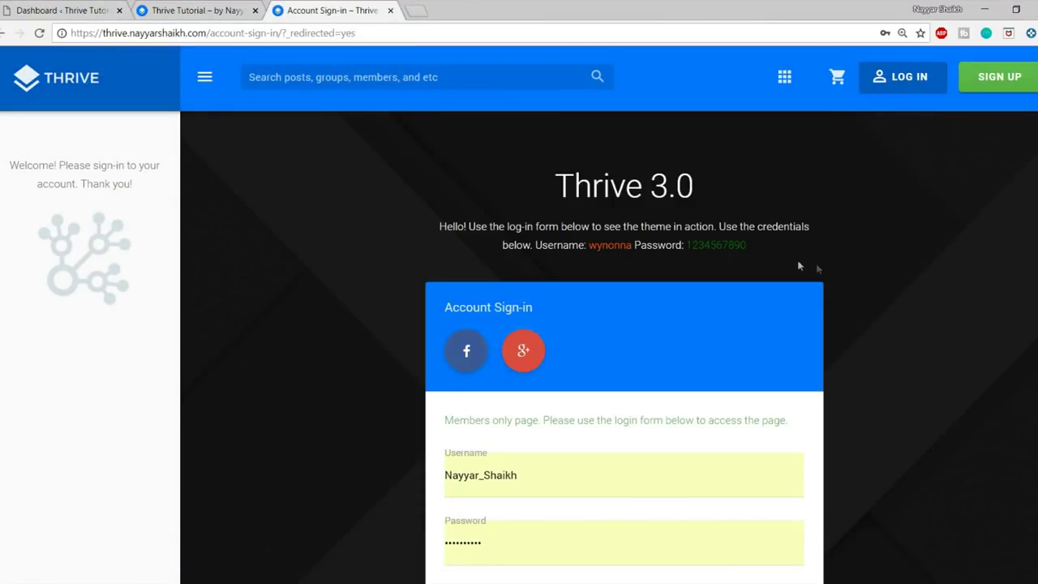
scroll(806, 305, "down", 2)
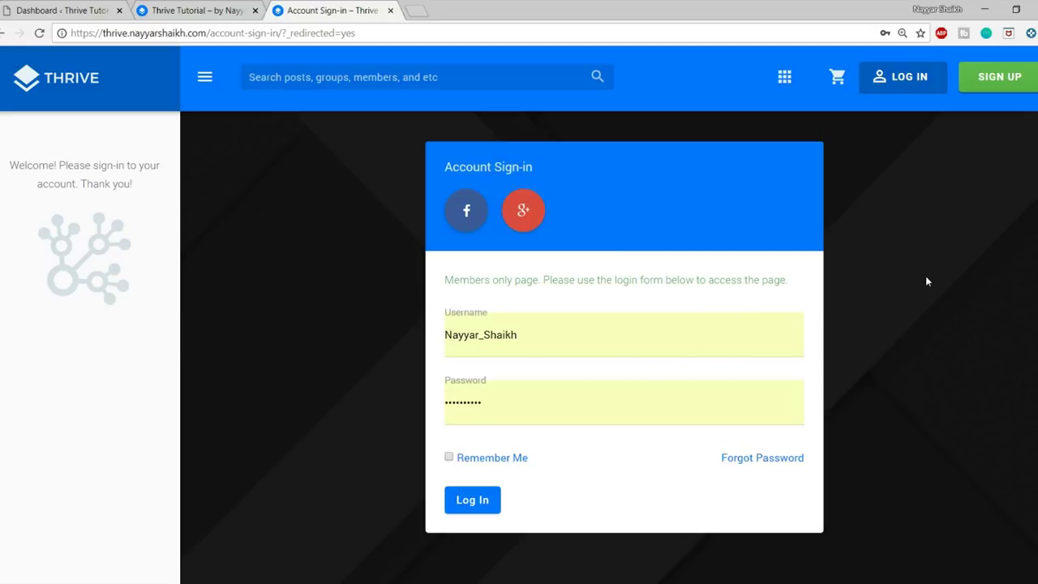
scroll(927, 281, "up", 2)
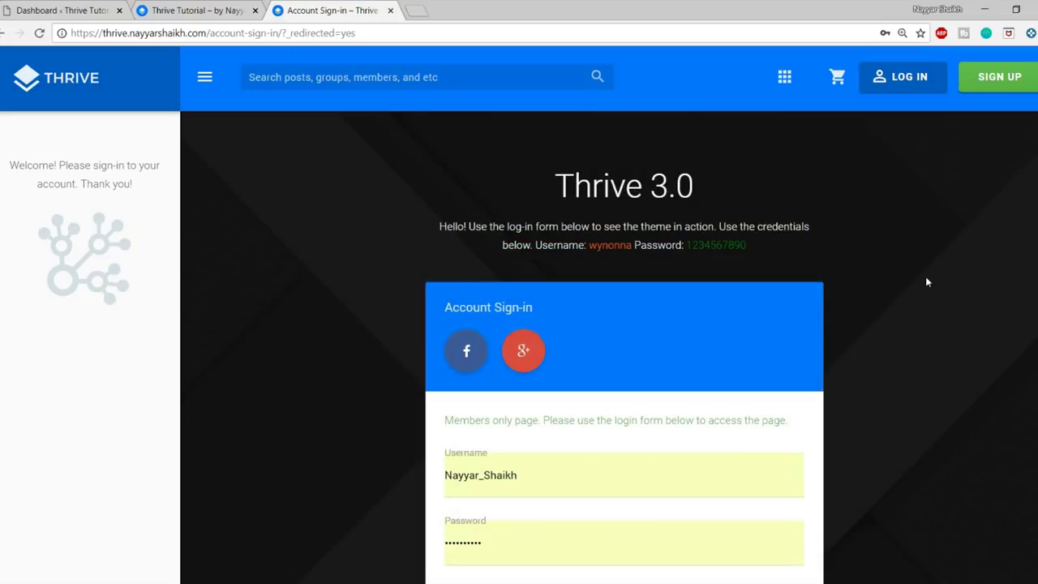
left_click(42, 76)
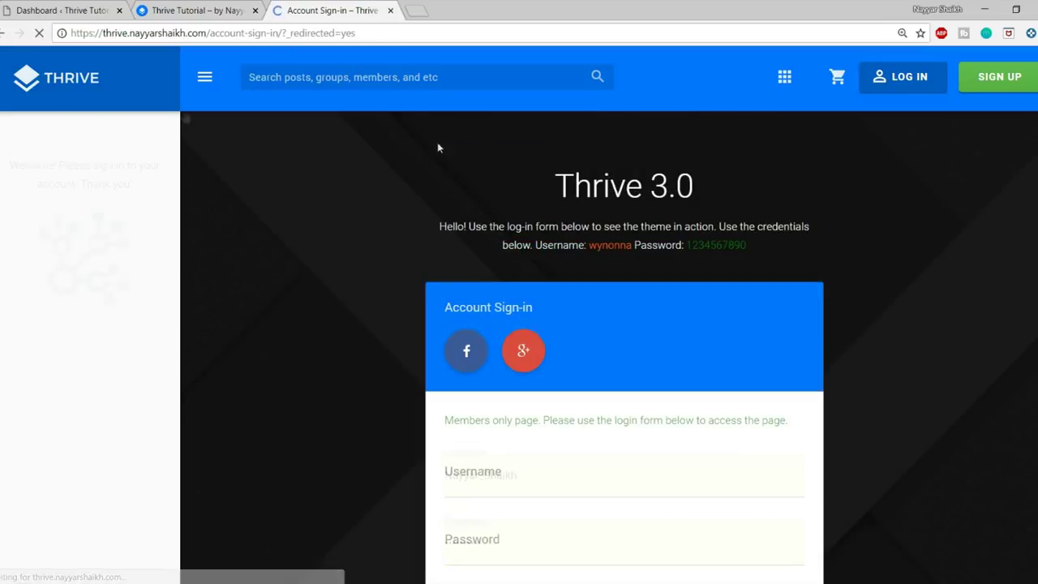
scroll(757, 236, "down", 3)
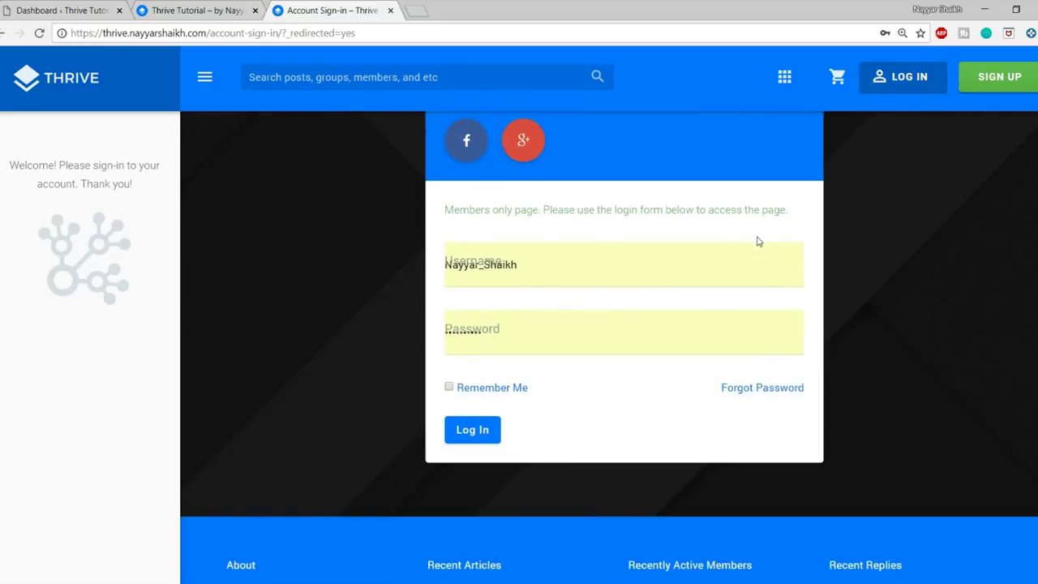
scroll(758, 241, "up", 2)
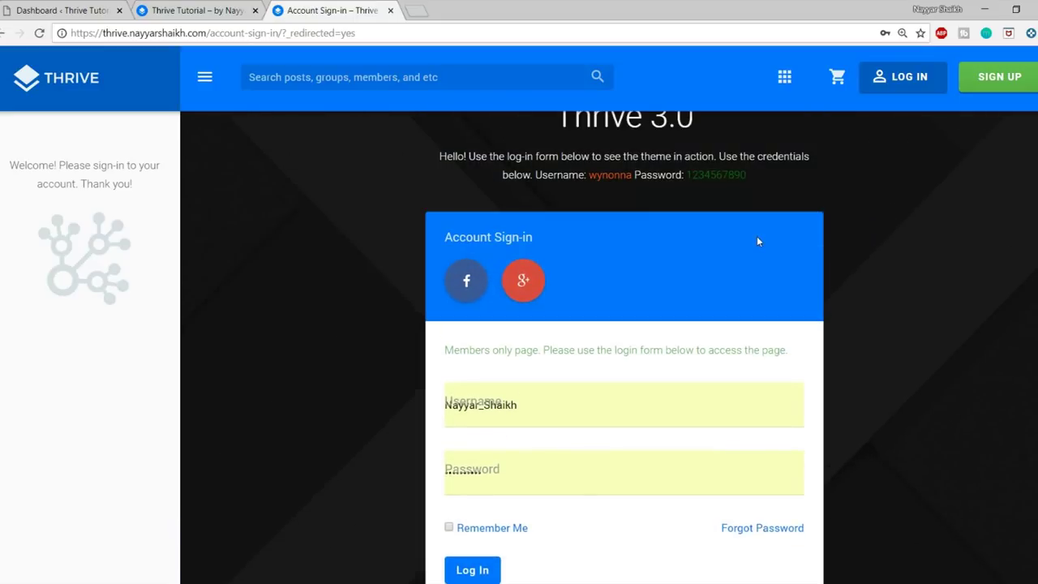
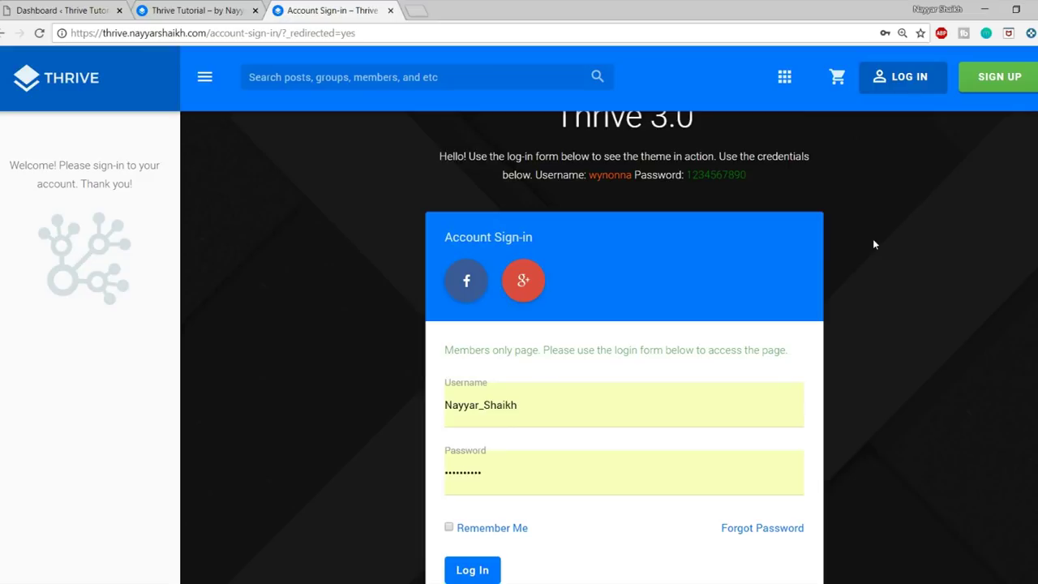
Step: Scroll through the demo's Account Sign-in page, then switch to the Thrive Tutorial dashboard
scroll(851, 280, "up", 1)
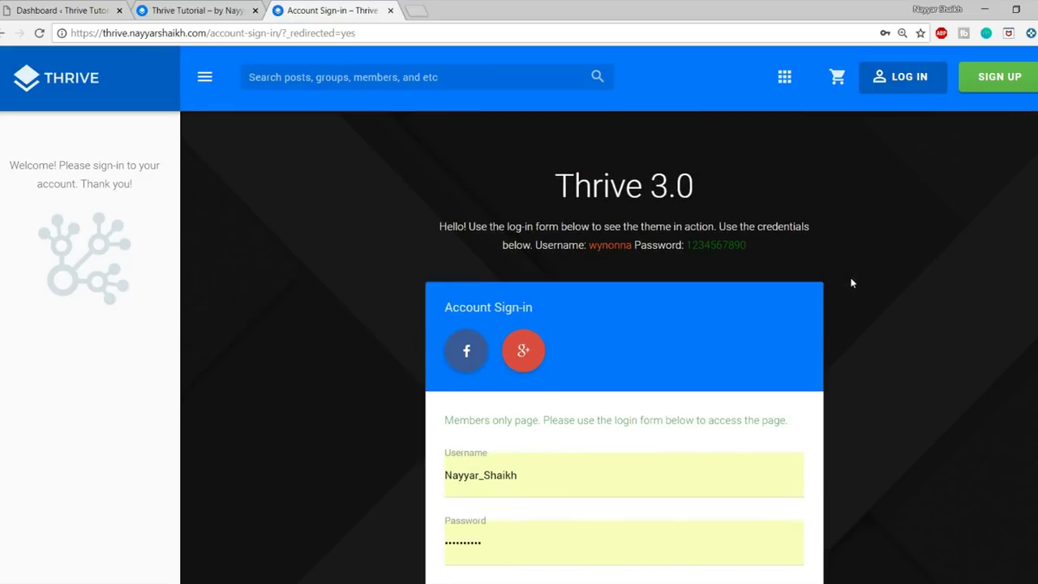
scroll(792, 282, "down", 4)
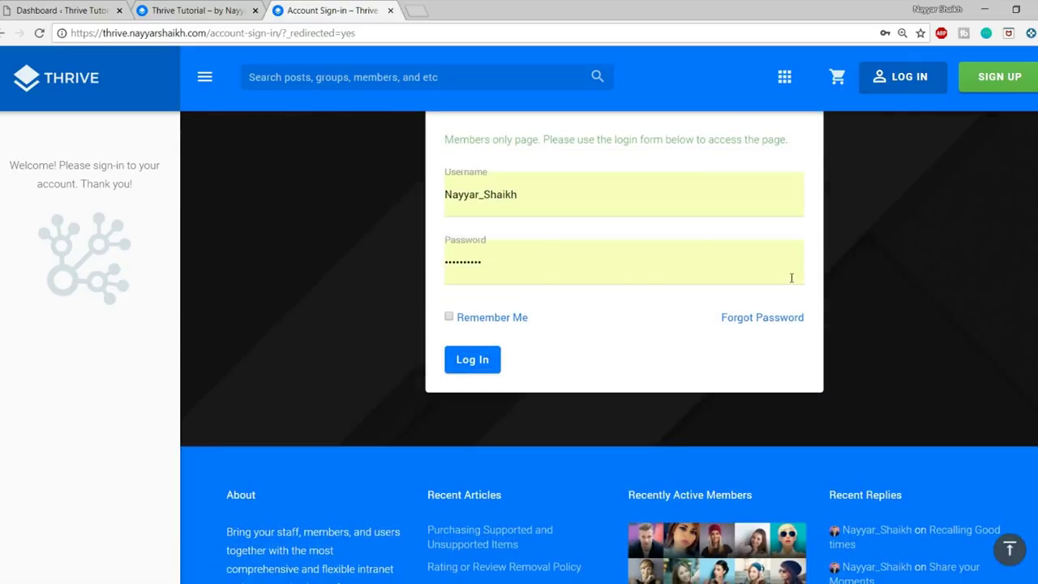
scroll(792, 282, "up", 4)
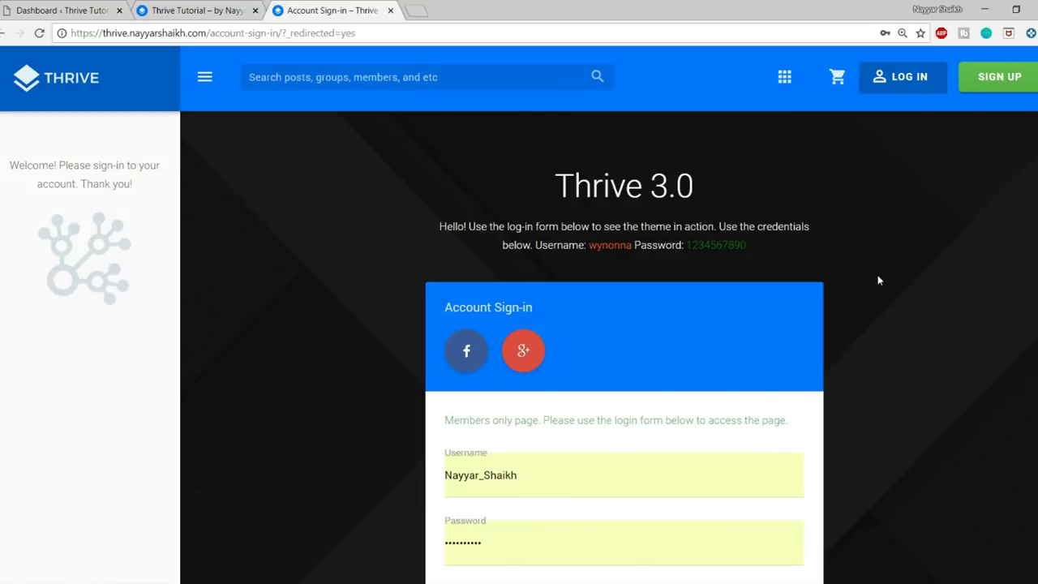
scroll(997, 327, "down", 4)
scroll(953, 333, "up", 4)
scroll(933, 273, "down", 3)
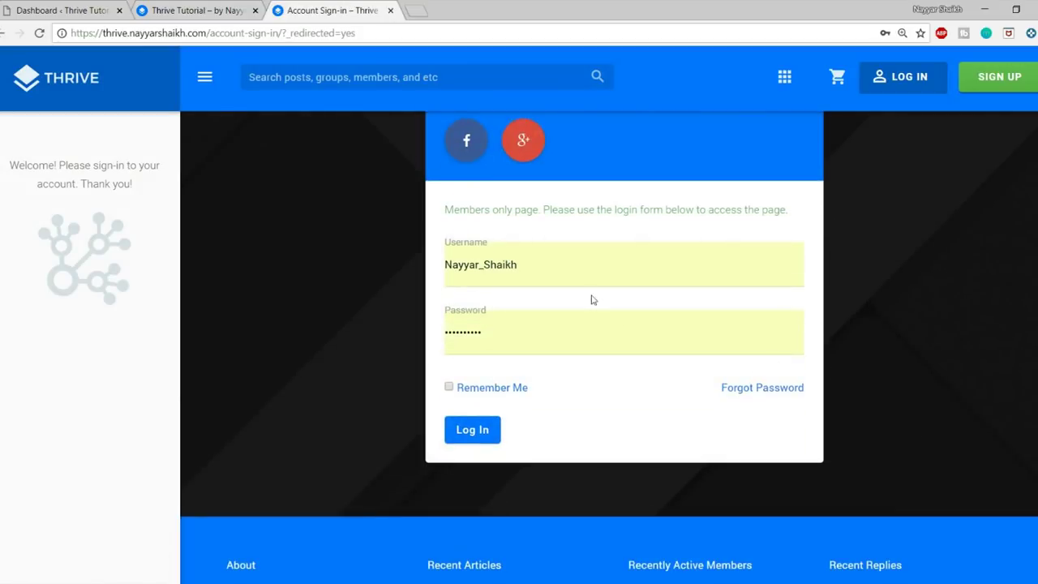
scroll(628, 322, "up", 3)
scroll(878, 296, "down", 2)
scroll(885, 364, "up", 4)
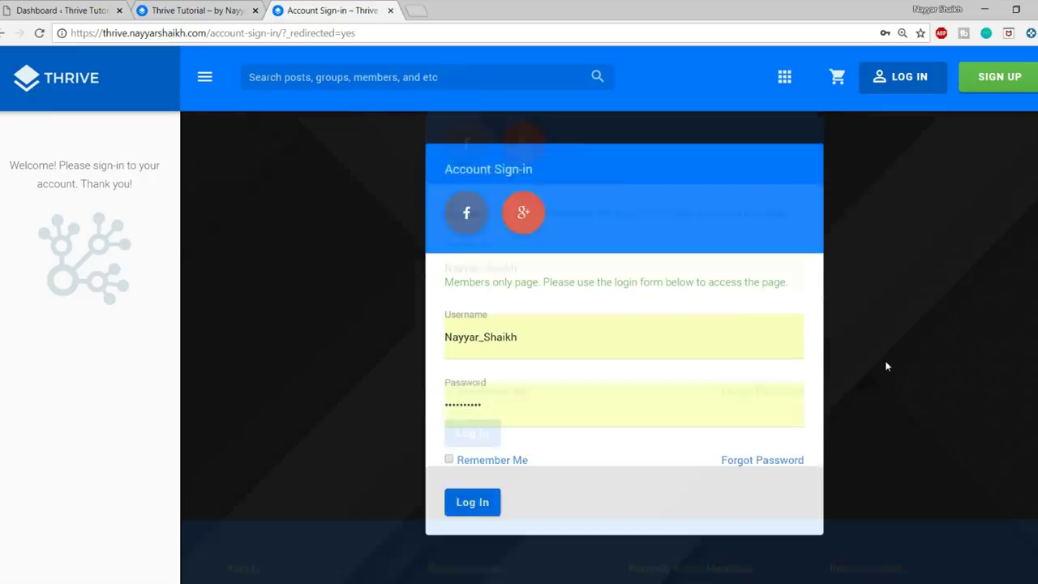
scroll(888, 366, "down", 2)
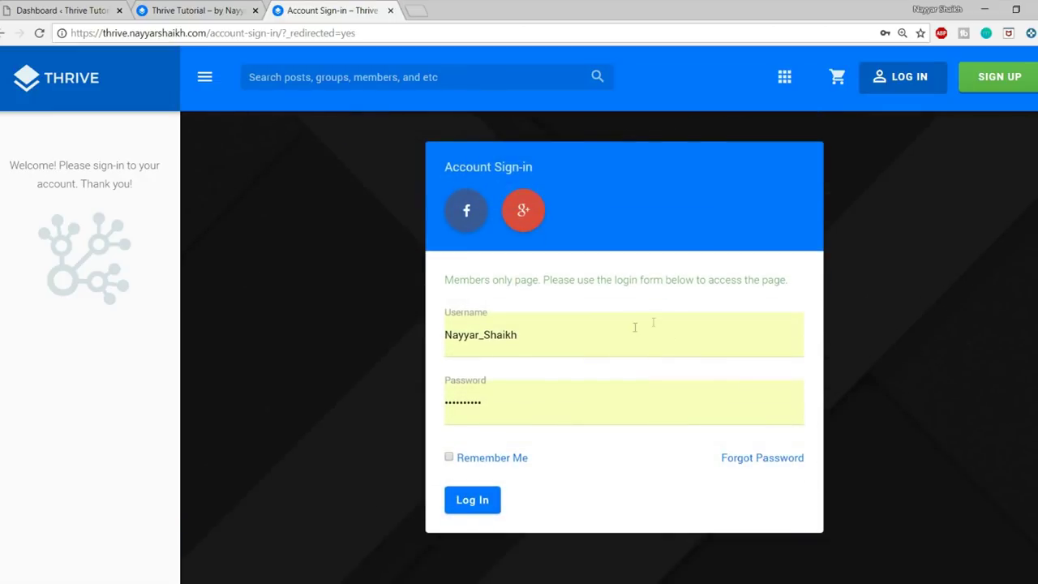
scroll(944, 326, "up", 1)
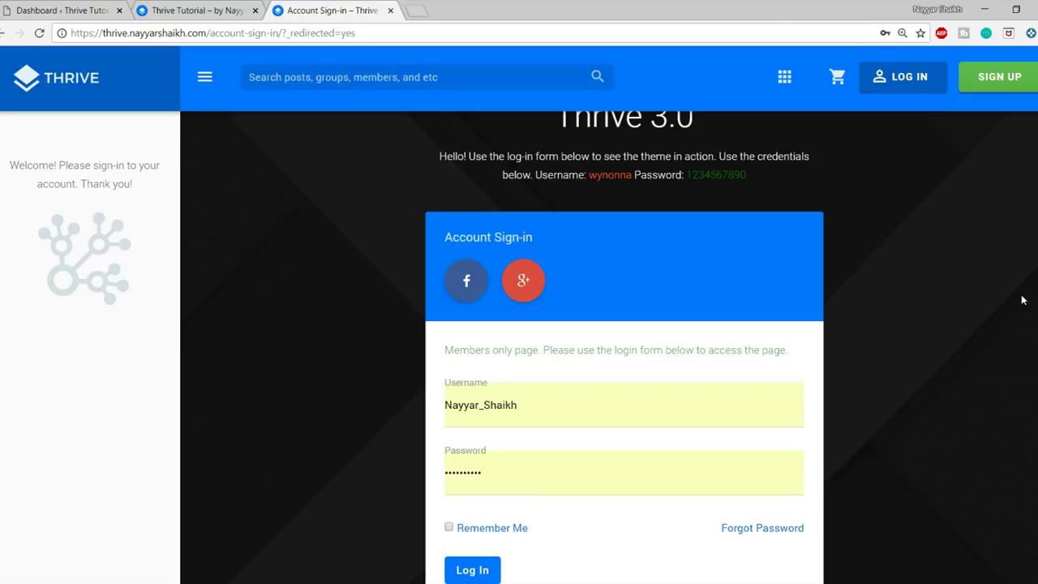
left_click(77, 9)
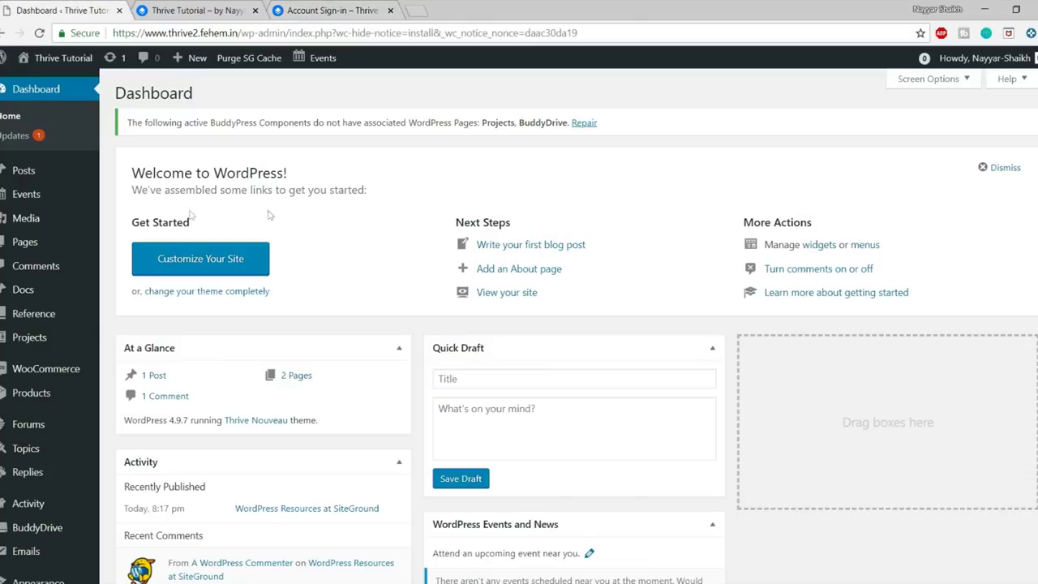
Step: Add a new page titled 'Sign In', dismissing the WPBakery welcome popup, and publish it
mouse_move(14, 247)
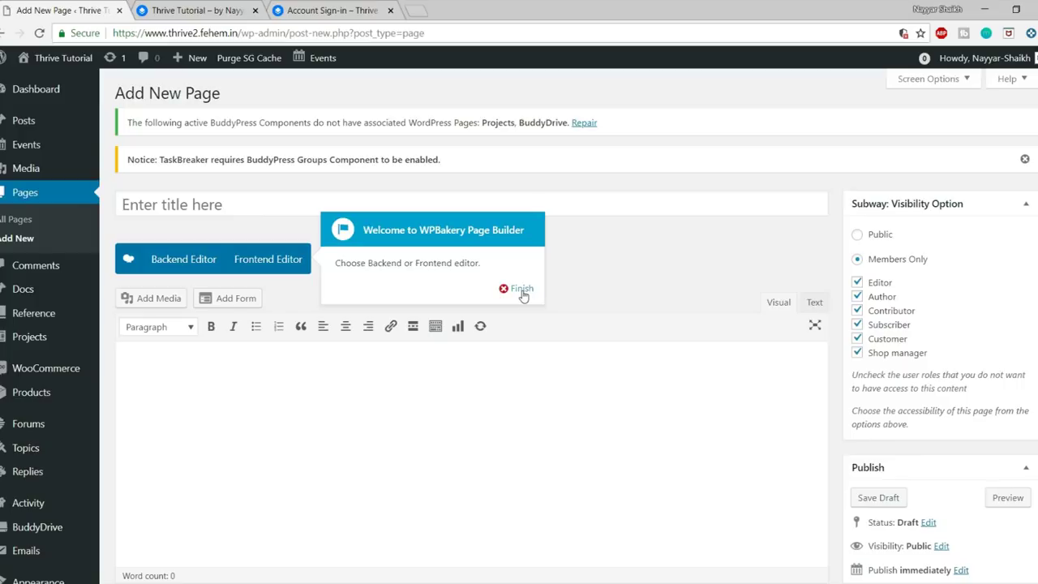
left_click(524, 292)
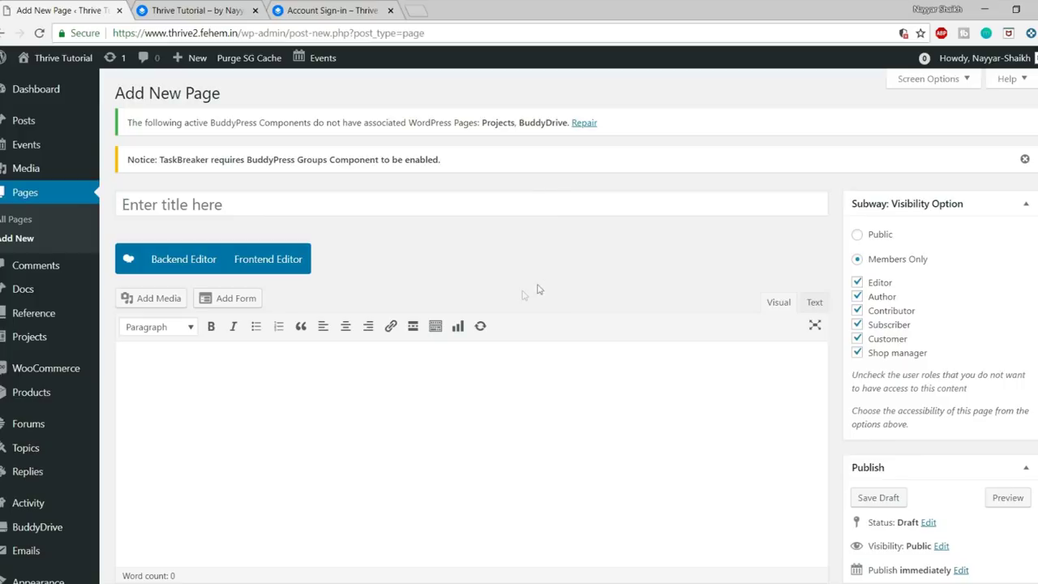
left_click(346, 202)
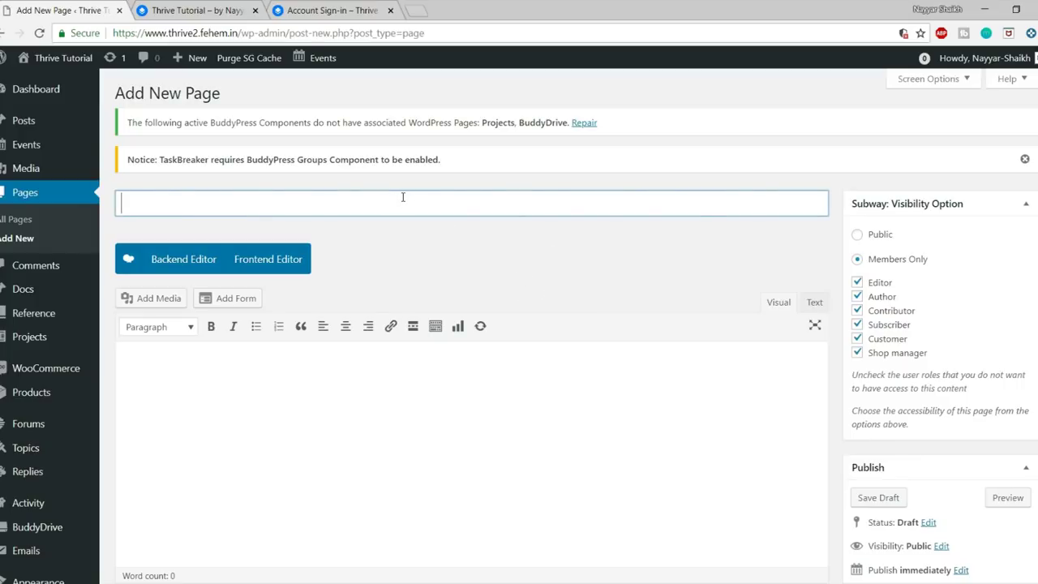
type("Sign")
key("ctrl+a")
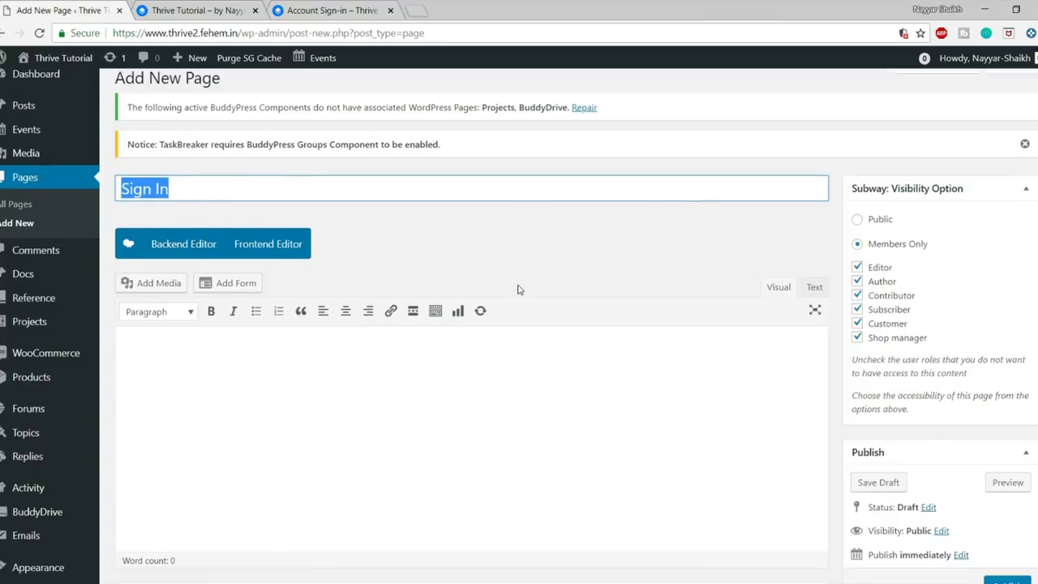
scroll(518, 284, "down", 3)
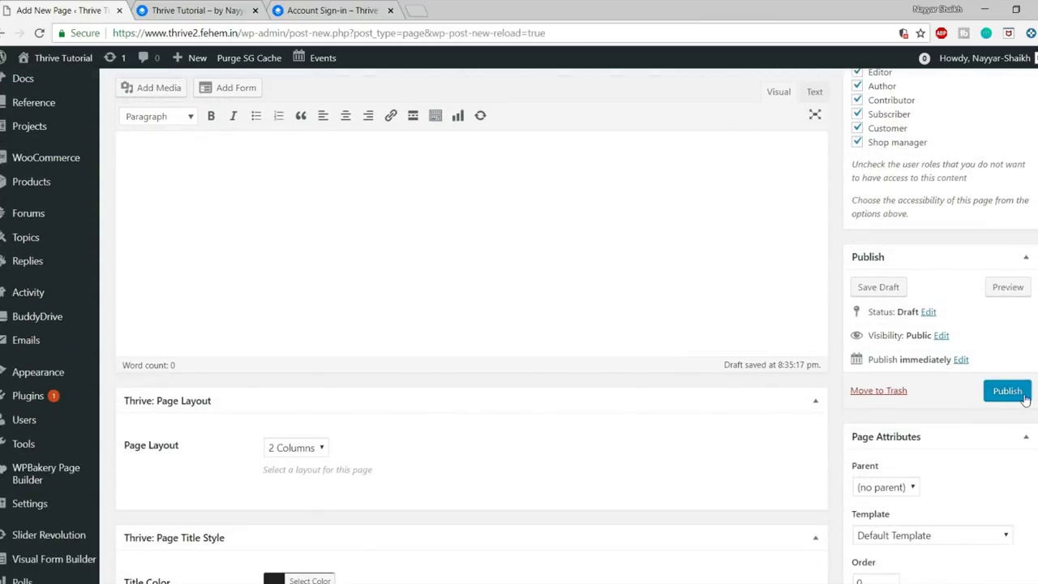
left_click(1021, 400)
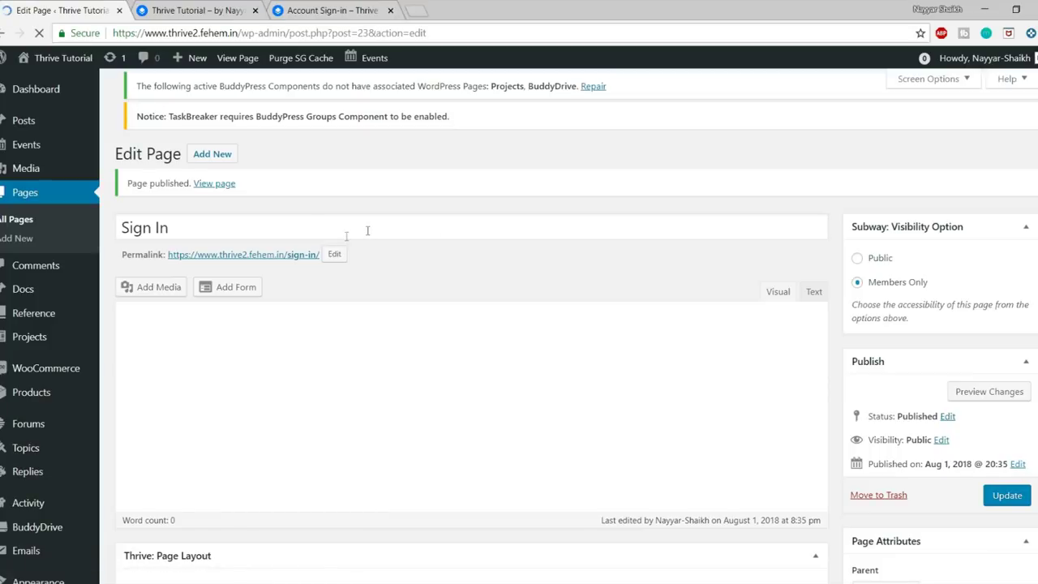
Step: Open the published Sign In page in a new browser tab
left_click_drag(130, 183, 181, 185)
left_click(182, 184)
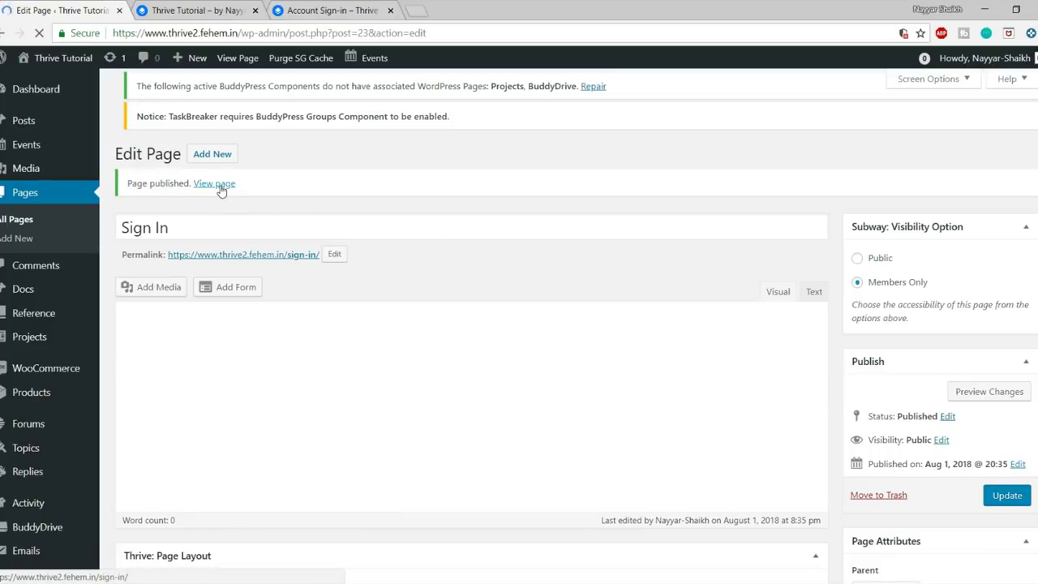
right_click(220, 190)
left_click(582, 248)
left_click(214, 199)
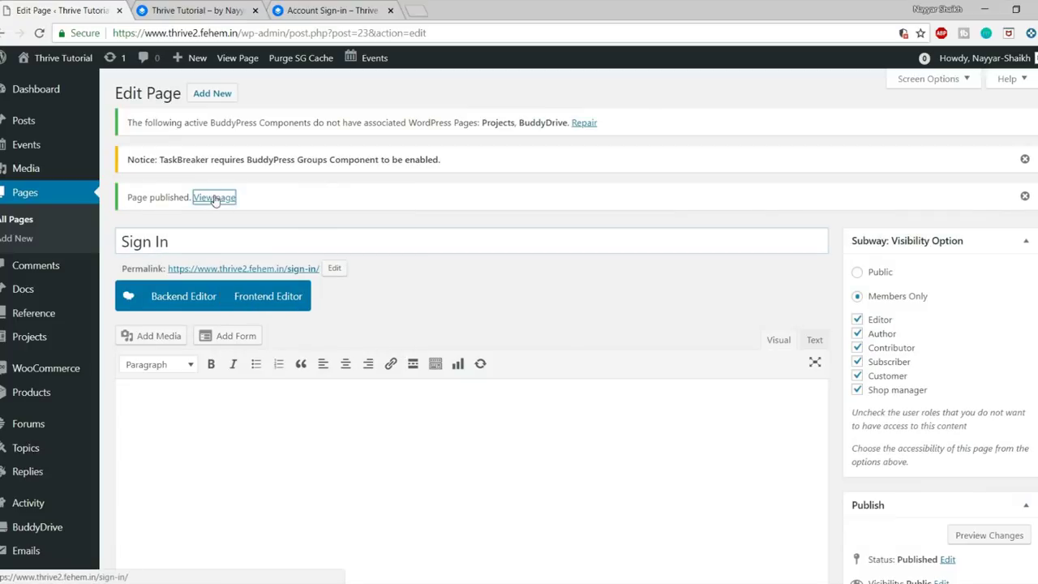
right_click(216, 200)
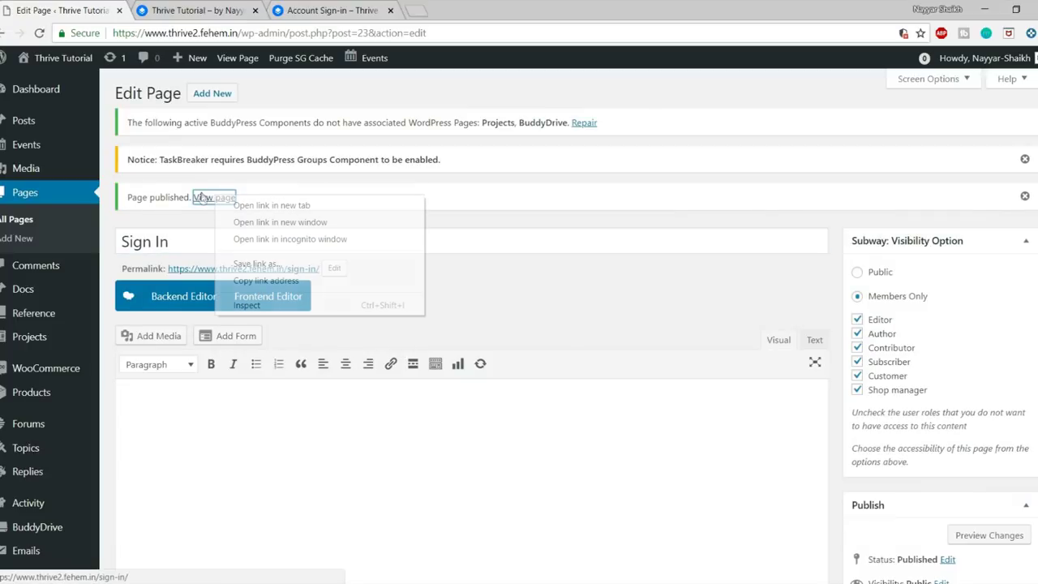
right_click(205, 198)
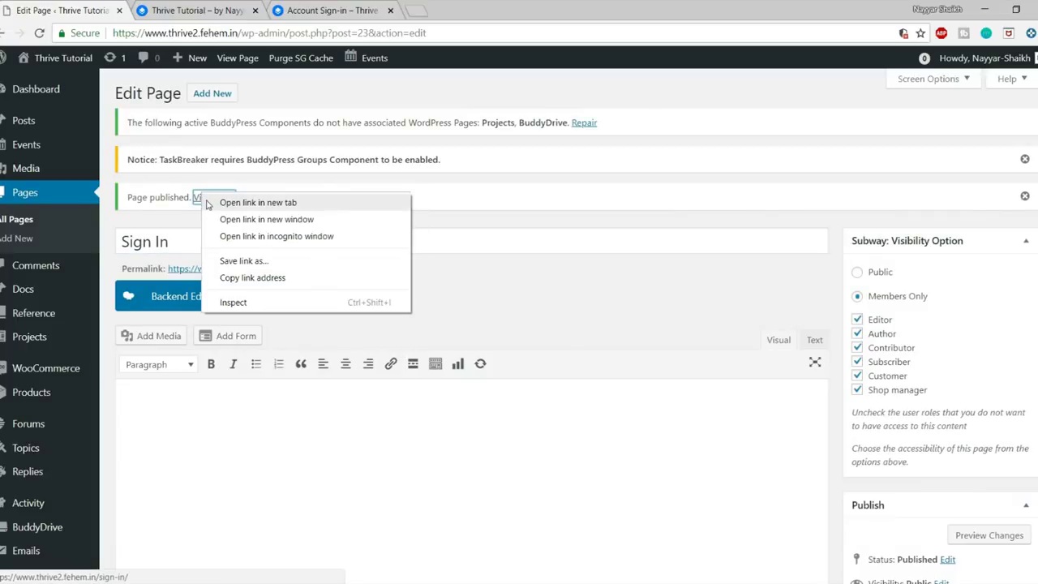
left_click(279, 203)
left_click(180, 6)
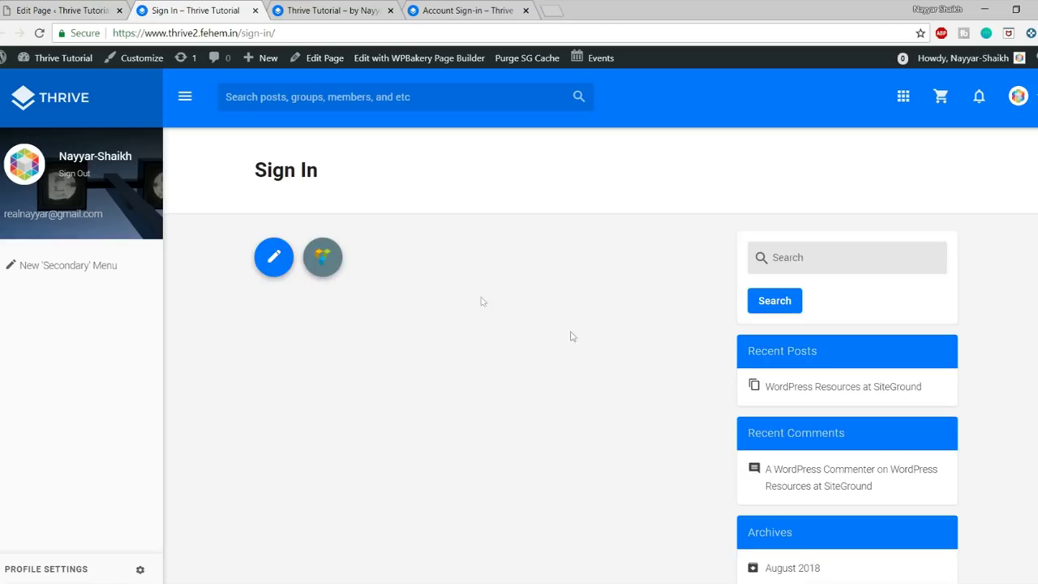
Step: Inspect the live Sign In page, which shows only its title and sidebar widgets
scroll(573, 365, "down", 4)
scroll(584, 406, "up", 4)
left_click_drag(839, 271, 879, 487)
scroll(859, 405, "down", 4)
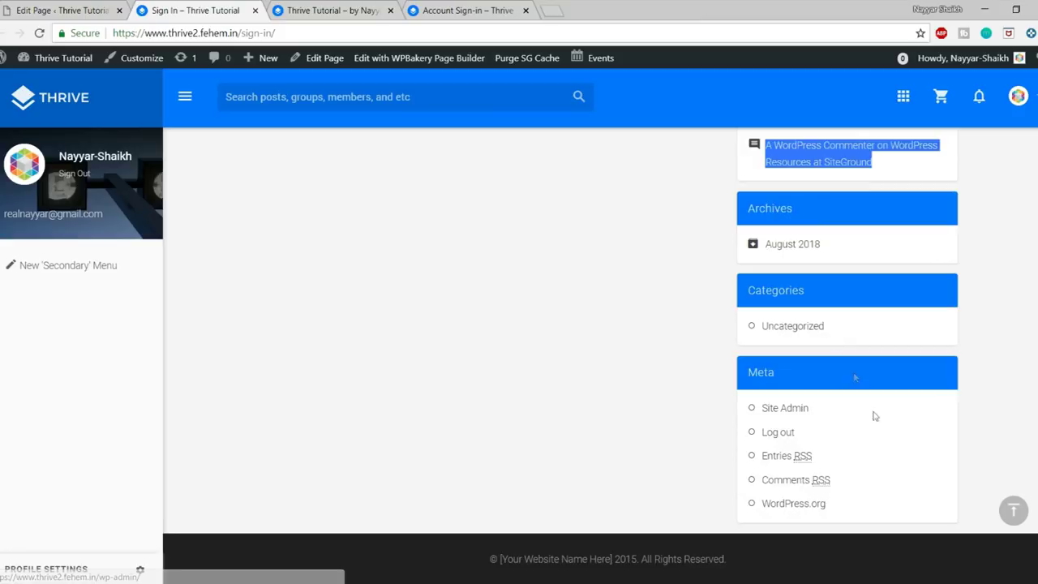
scroll(859, 397, "up", 5)
left_click(891, 308)
Step: Compare against the demo's account sign-in page and reload the Sign In preview
left_click(486, 11)
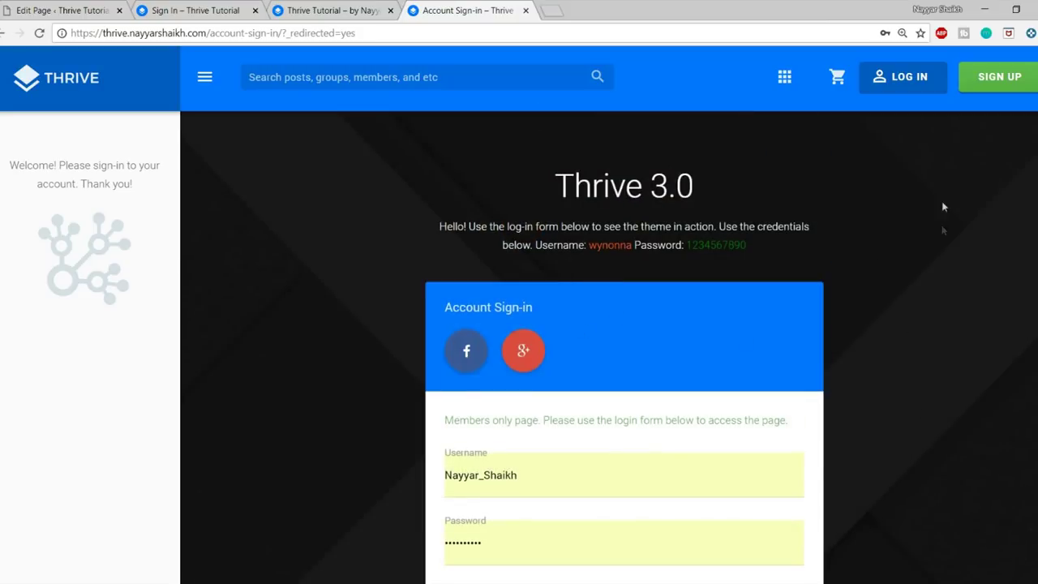
left_click(328, 7)
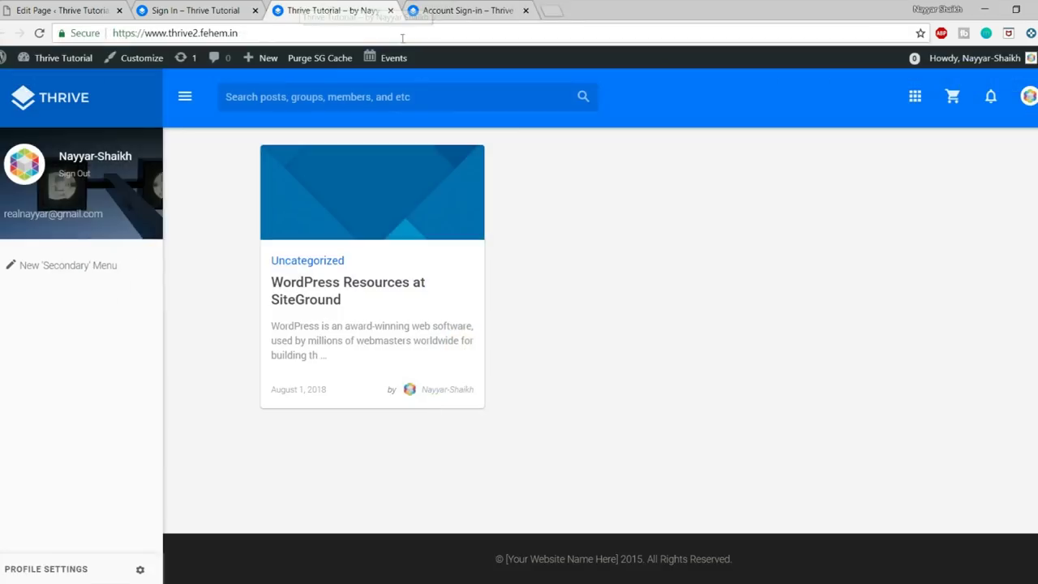
key("ctrl+Page_Up")
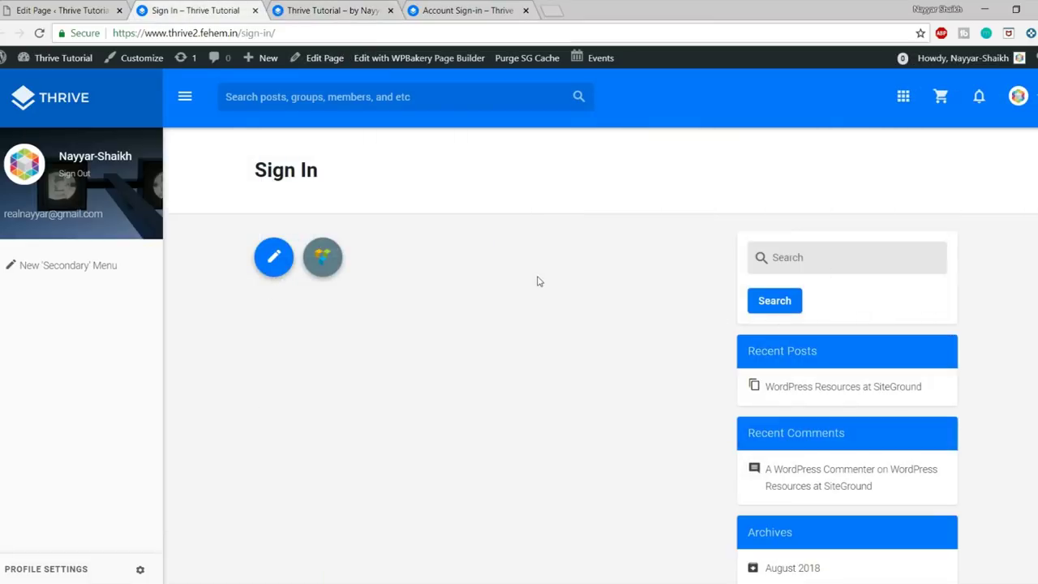
left_click_drag(306, 170, 366, 176)
left_click_drag(425, 189, 255, 170)
key("F5")
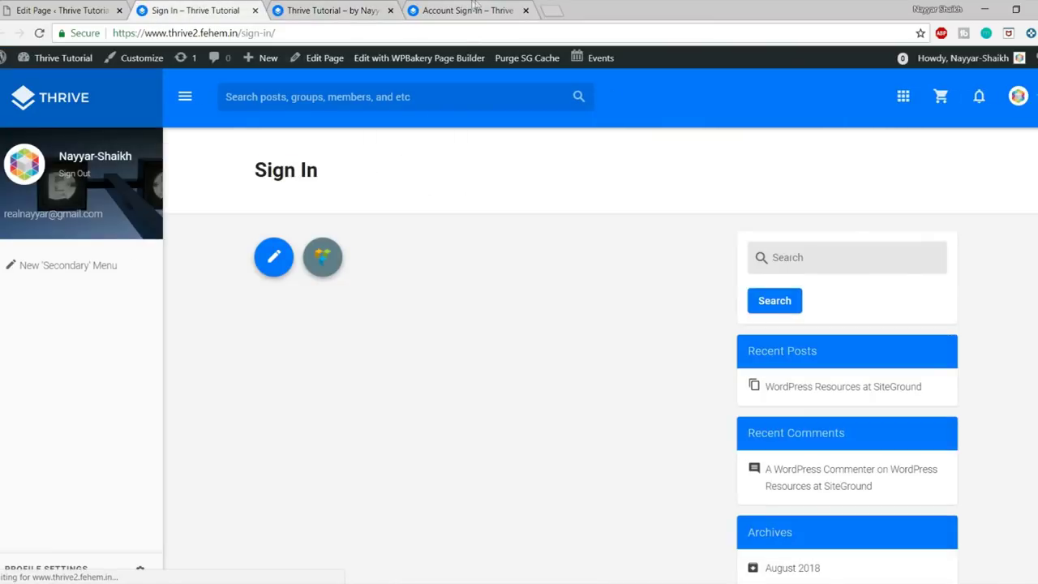
key("ctrl+Page_Down")
key("ctrl+Page_Down")
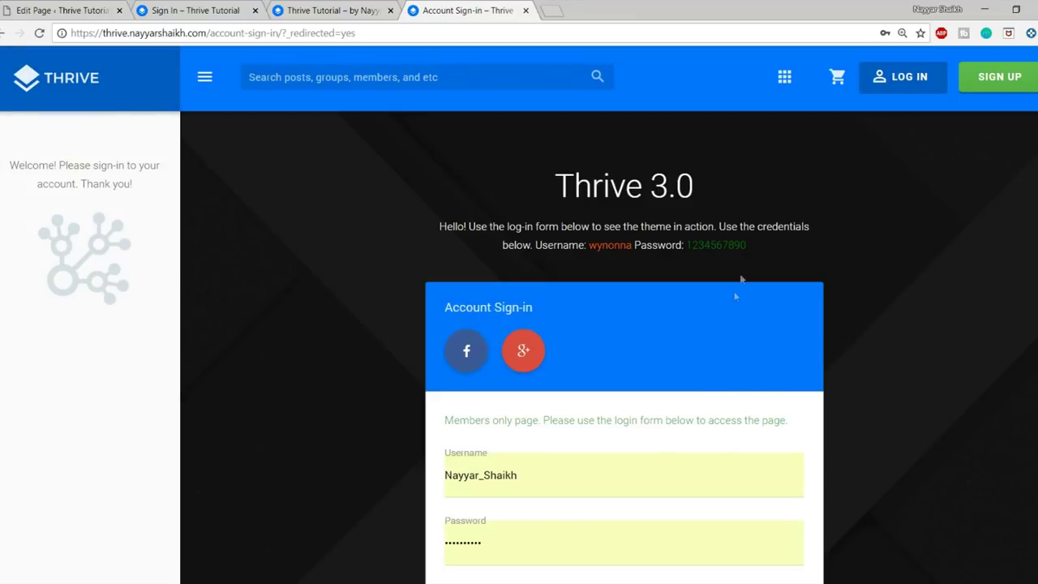
Step: In the Sign In page editor, set the page template to Canvas
left_click(58, 9)
scroll(680, 139, "down", 6)
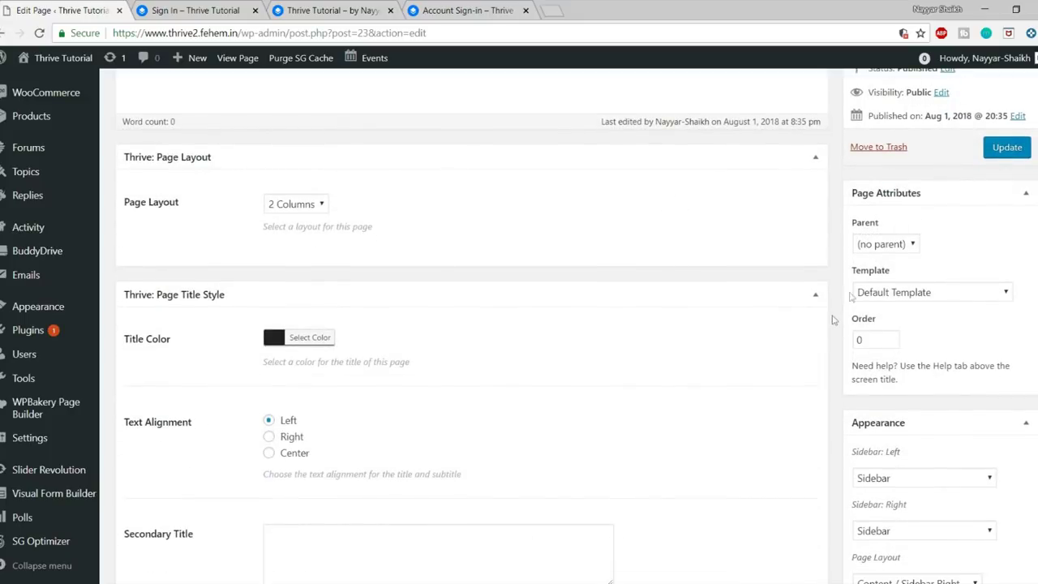
scroll(828, 325, "up", 6)
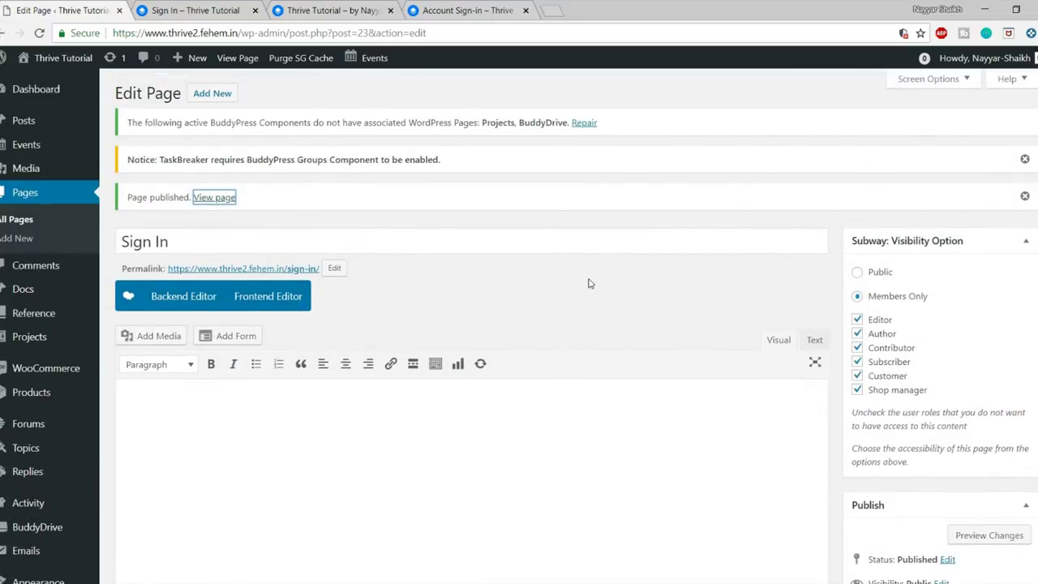
scroll(593, 285, "down", 6)
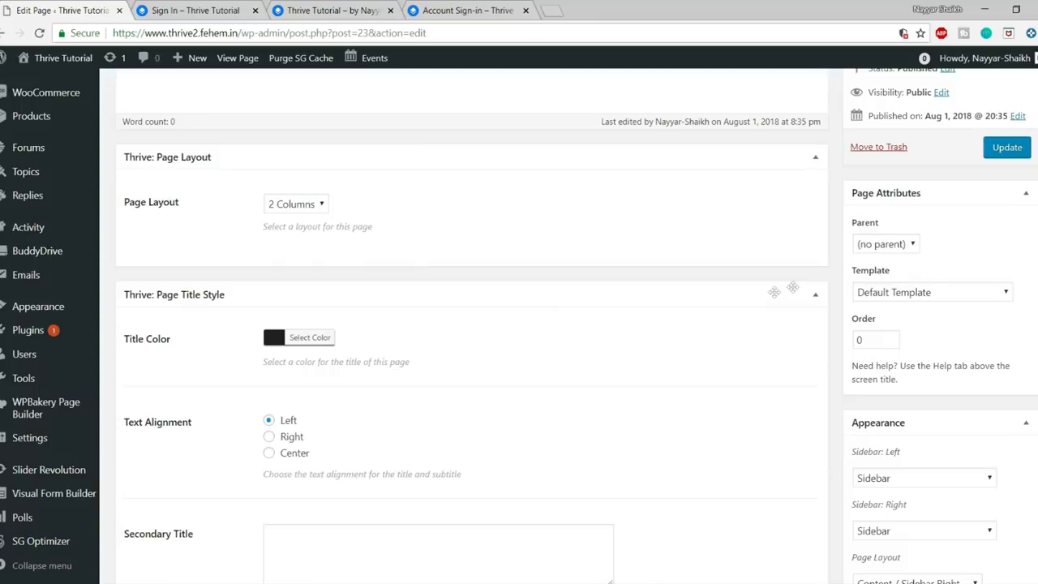
left_click_drag(902, 272, 853, 274)
left_click(894, 271)
left_click(911, 291)
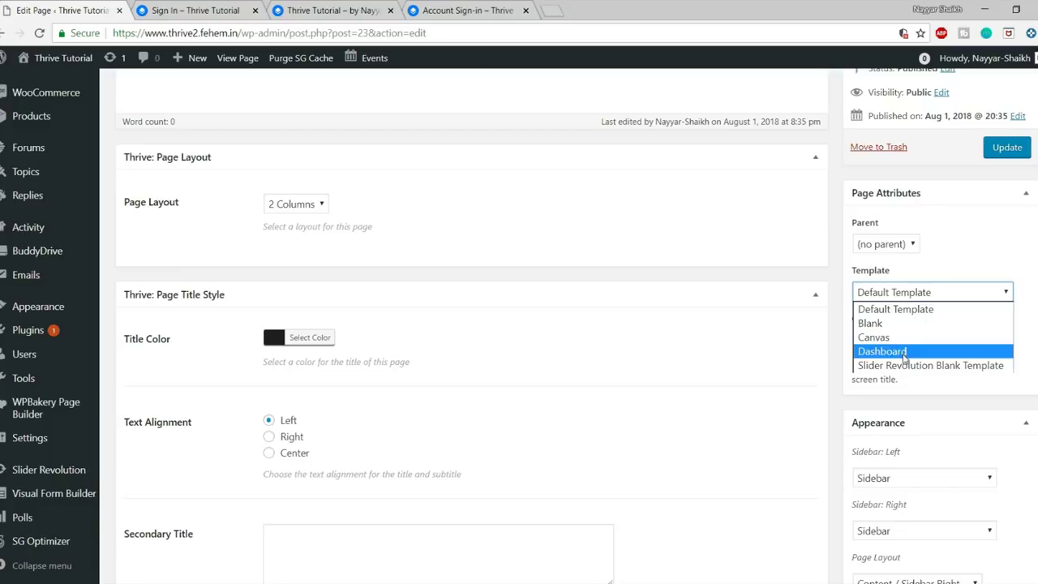
left_click(900, 338)
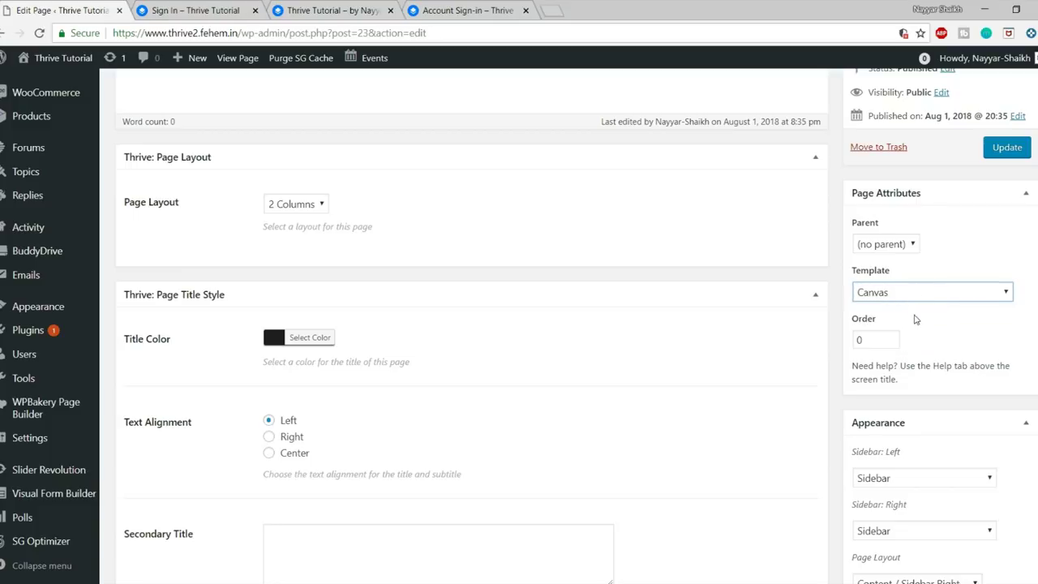
Step: Set the Sign In page's Page Layout to Full Content / No Sidebar
scroll(981, 338, "down", 3)
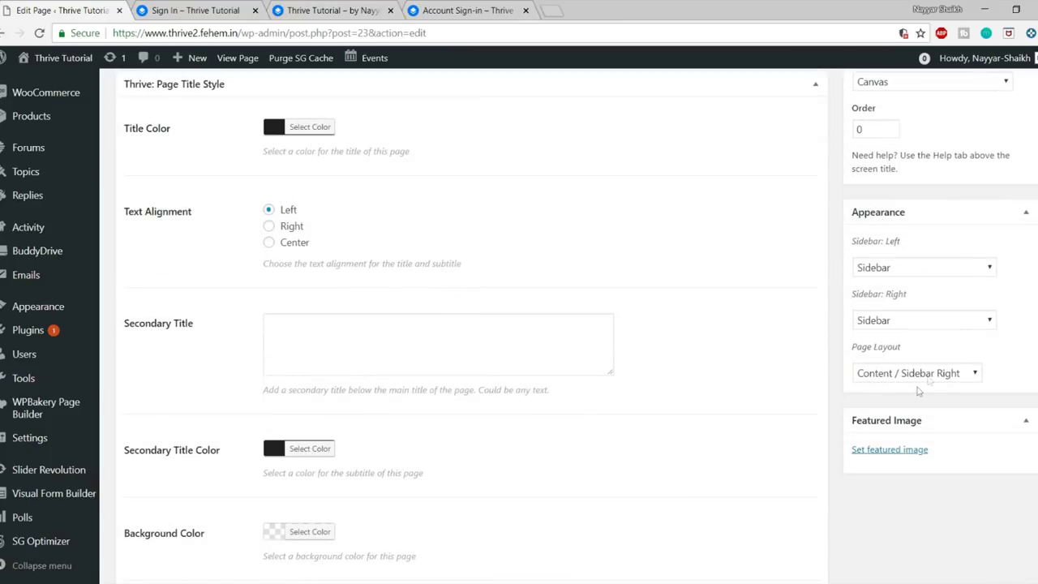
left_click_drag(908, 346, 844, 345)
left_click(892, 374)
left_click(896, 420)
left_click(922, 375)
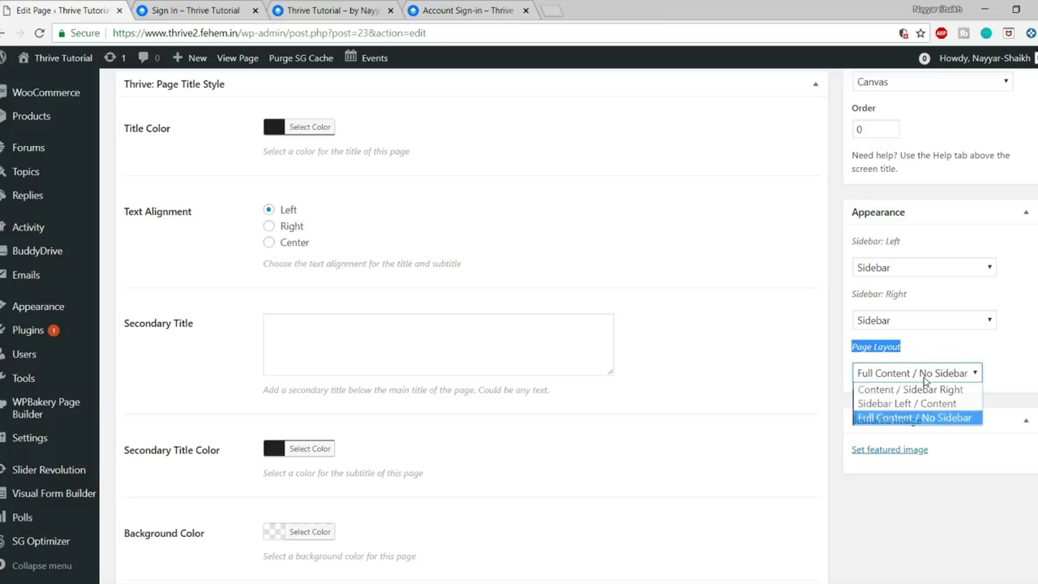
left_click(927, 418)
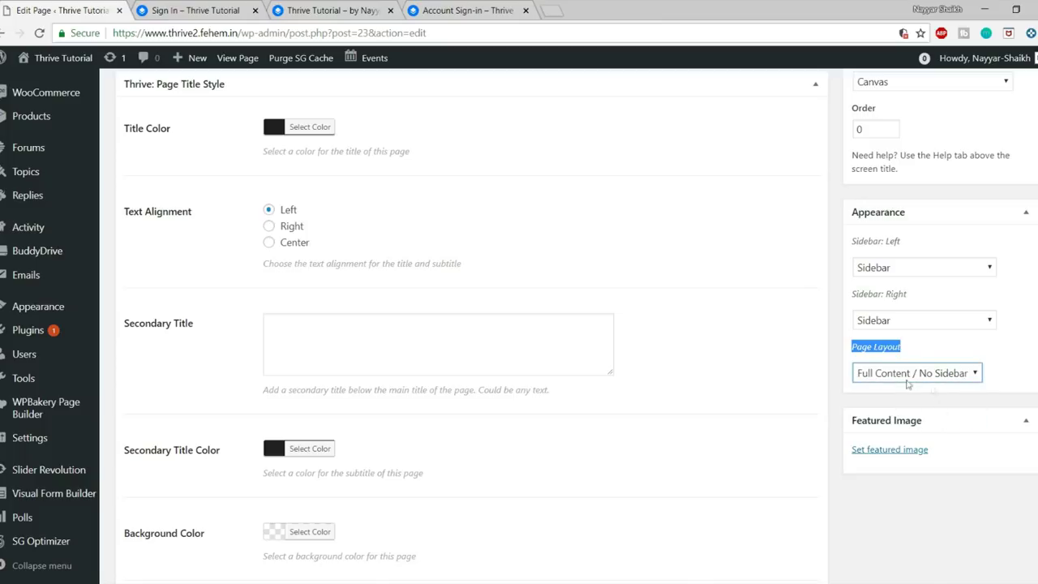
Step: Look at the reference sign-in page and the front-end Sign In page
scroll(922, 308, "up", 3)
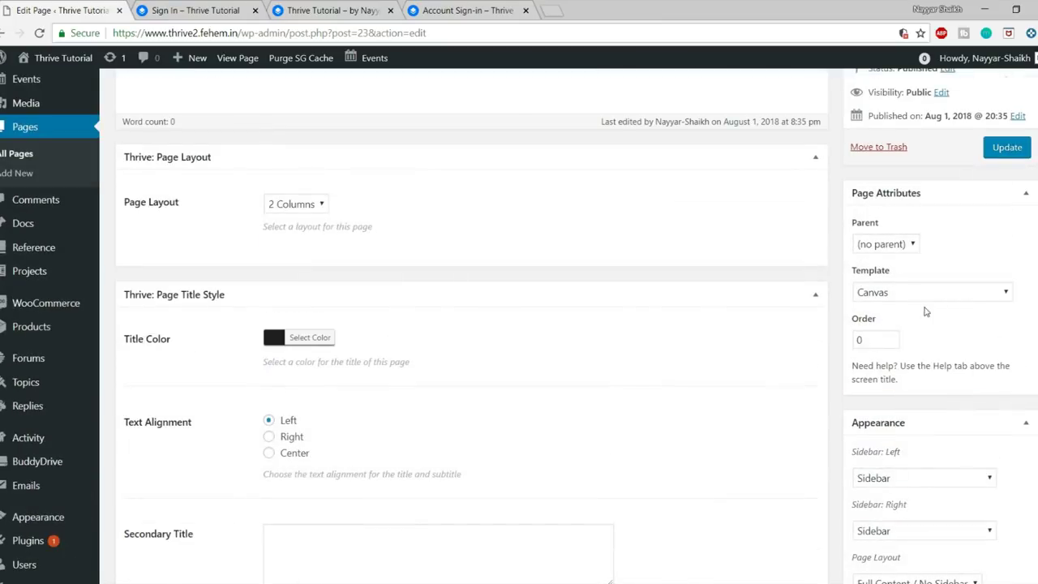
left_click(357, 9)
left_click(445, 6)
left_click(243, 9)
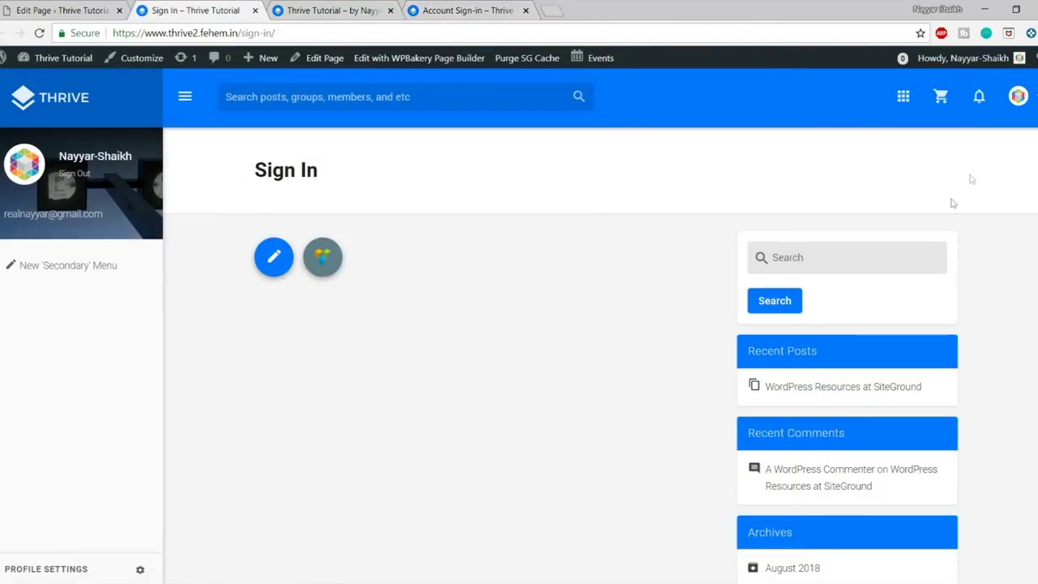
Step: Update the Sign In page and reload its front-end view to see the changes
left_click(60, 10)
scroll(271, 316, "up", 2)
left_click(1006, 360)
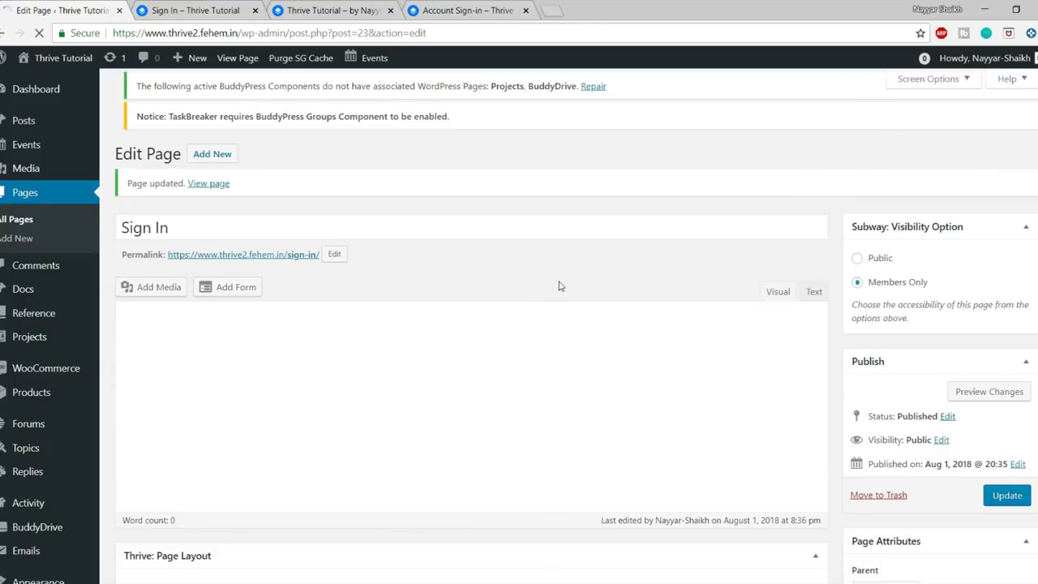
left_click(220, 10)
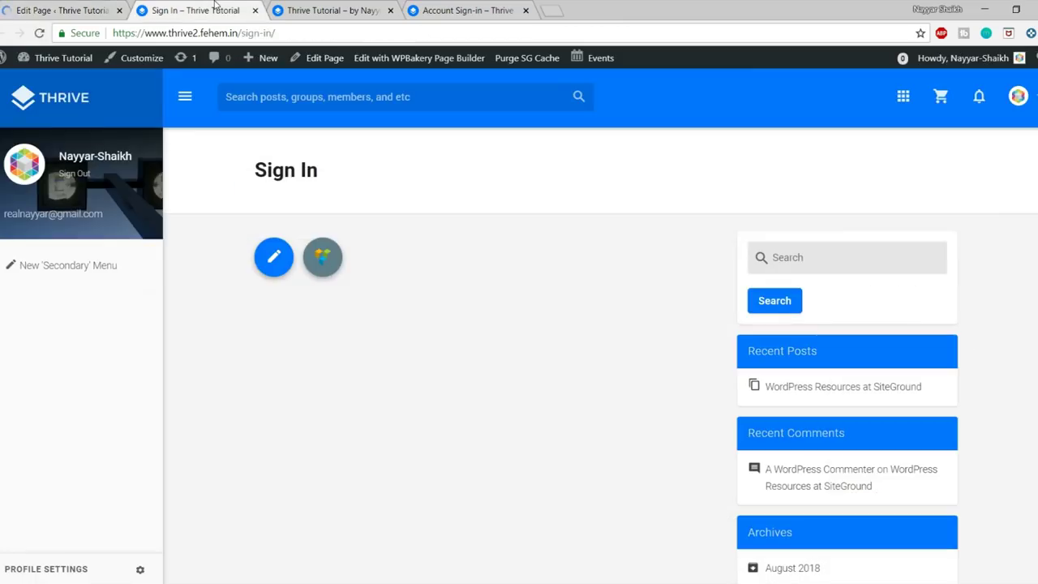
left_click(246, 33)
left_click(42, 34)
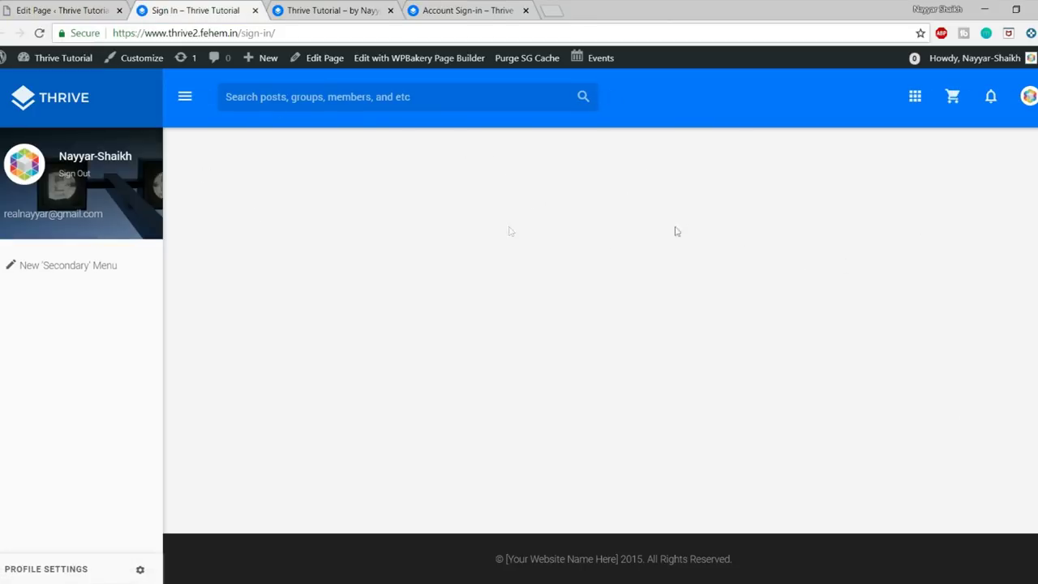
Step: Compare with the reference sign-in page, then return to the Sign In editor
left_click(429, 9)
scroll(447, 241, "down", 2)
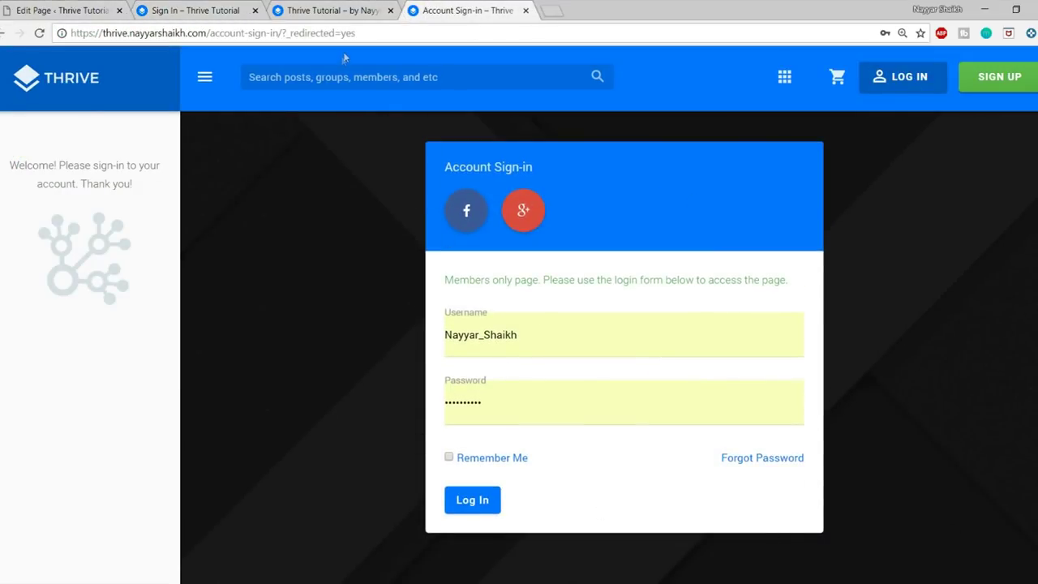
left_click(205, 8)
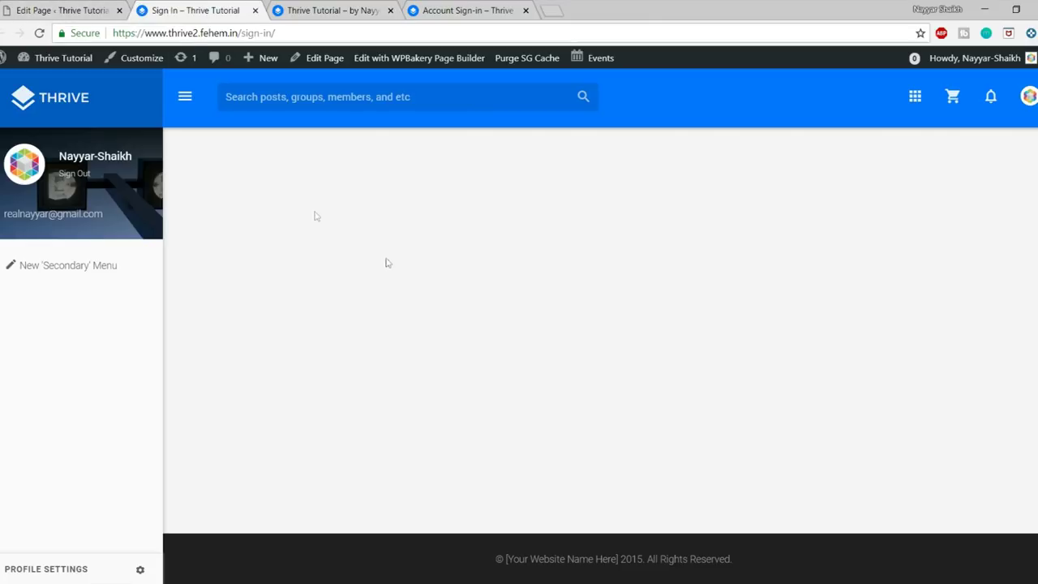
left_click(61, 10)
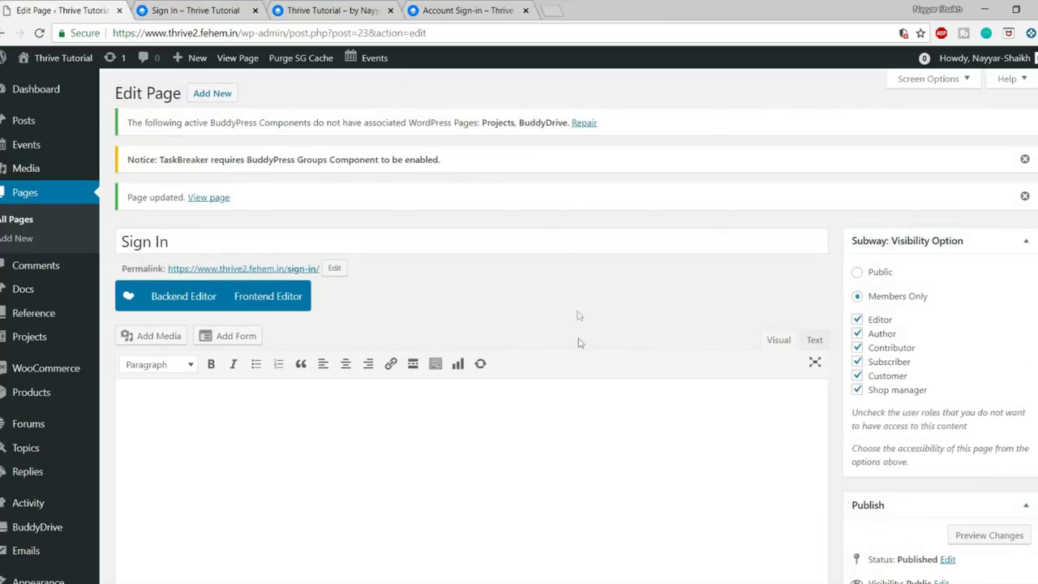
Step: Open Settings > Subway in a new browser tab and switch to it
scroll(49, 332, "down", 4)
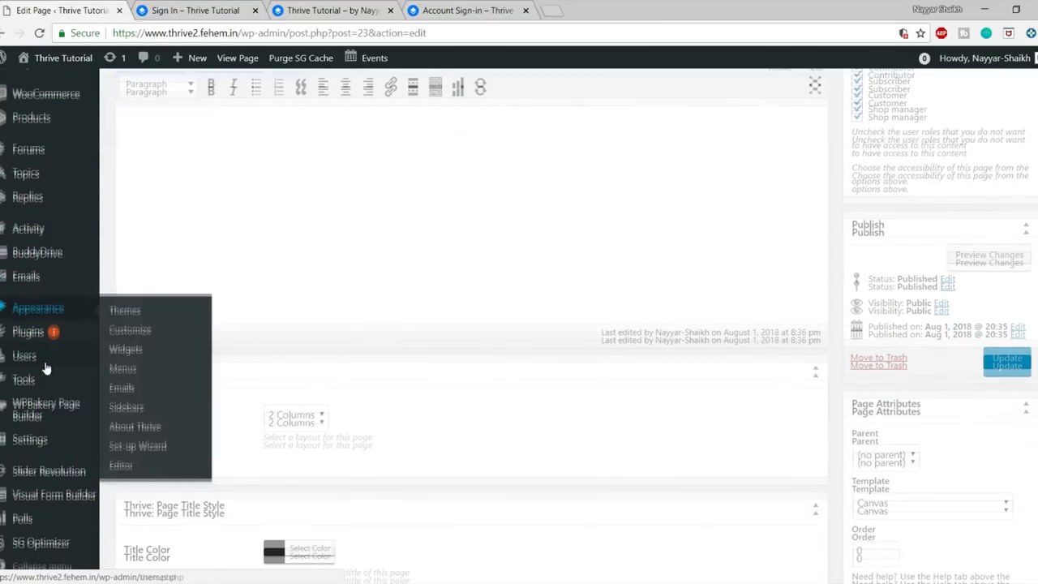
mouse_move(48, 438)
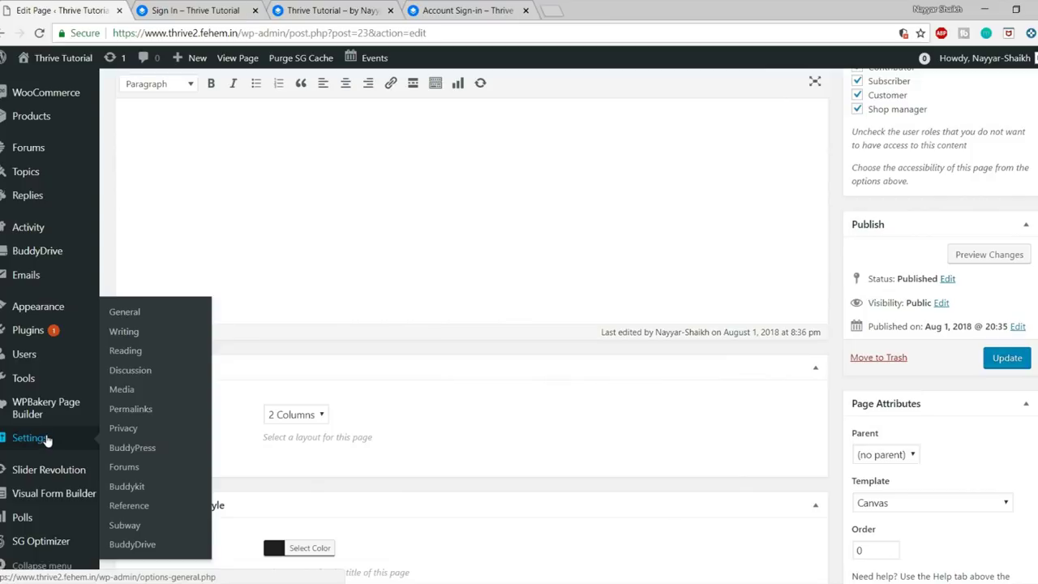
right_click(123, 527)
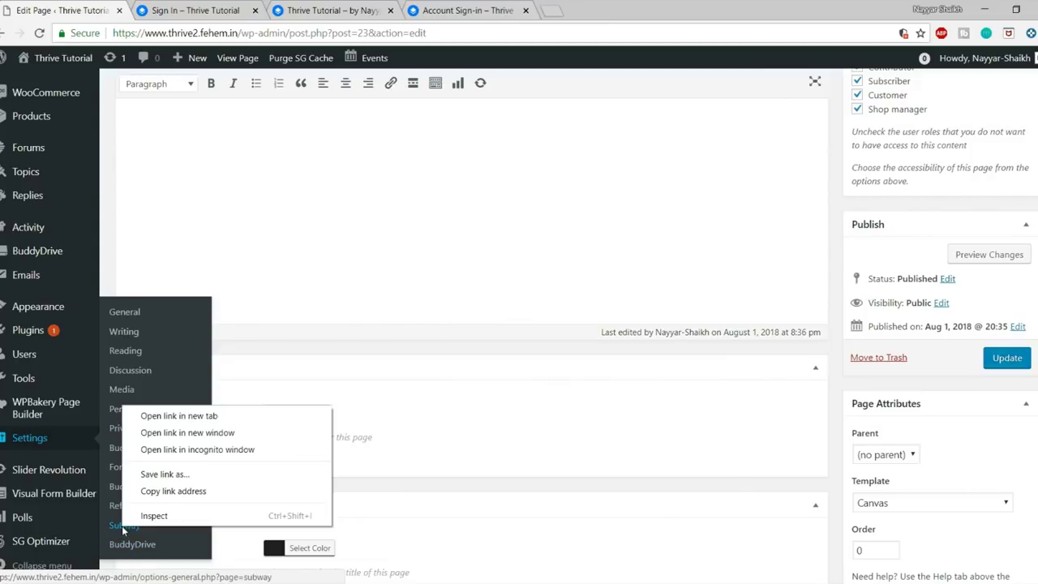
left_click(177, 414)
left_click(212, 8)
Step: Review the Subway settings and inspect the Login Page dropdown's options
scroll(590, 281, "down", 1)
scroll(589, 281, "down", 5)
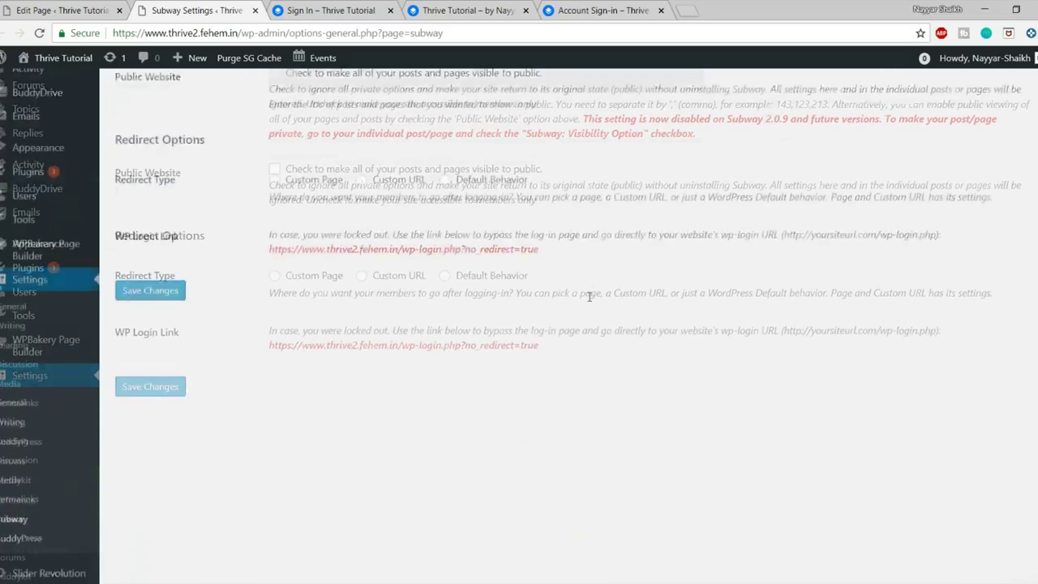
scroll(524, 268, "up", 6)
scroll(631, 219, "down", 2)
scroll(633, 259, "up", 3)
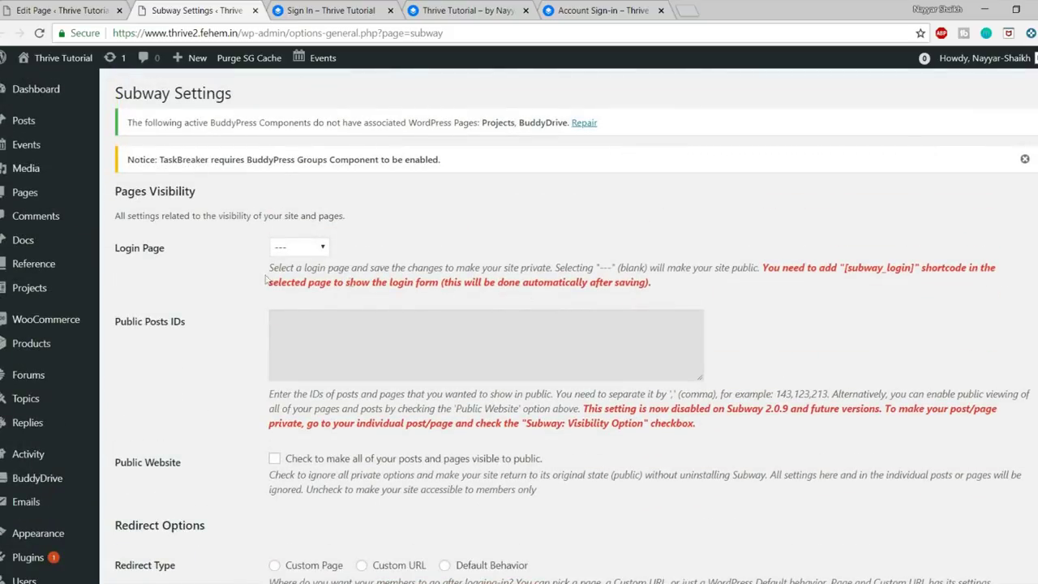
left_click_drag(166, 253, 120, 251)
left_click(302, 253)
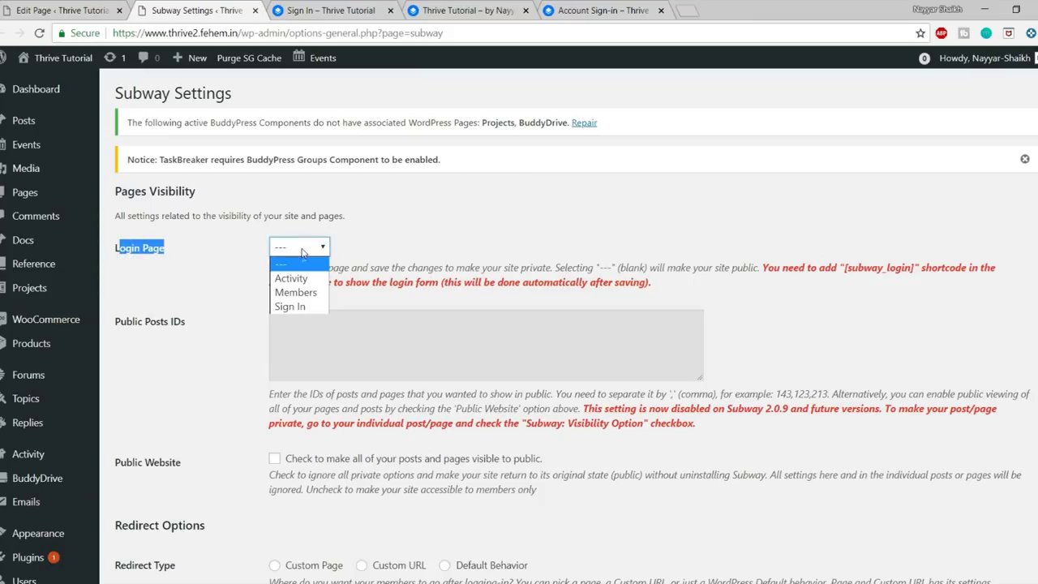
left_click(393, 261)
Step: Select 'Sign In' as Subway's Login Page
left_click(61, 10)
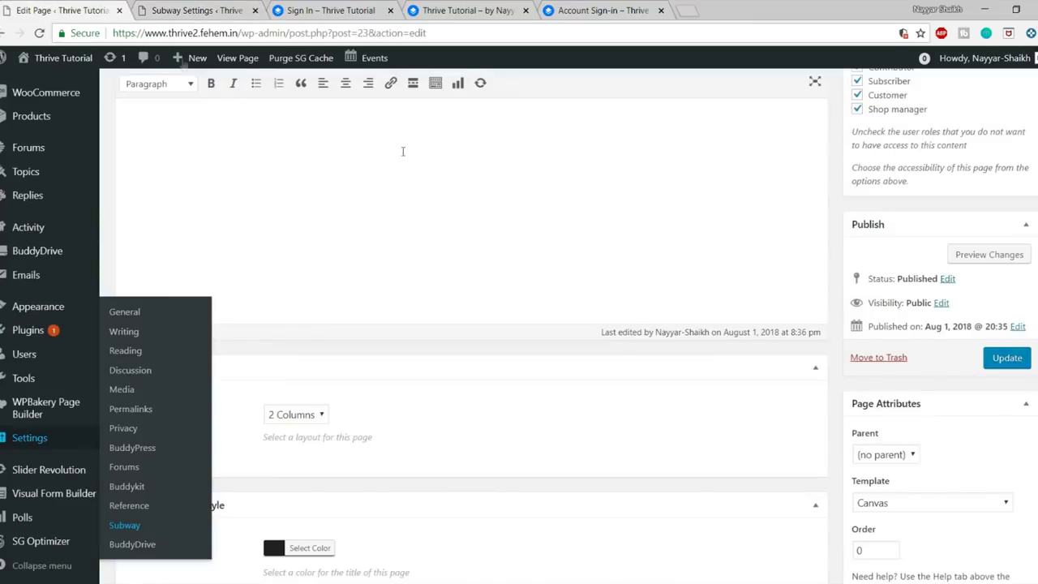
key("ctrl+Tab")
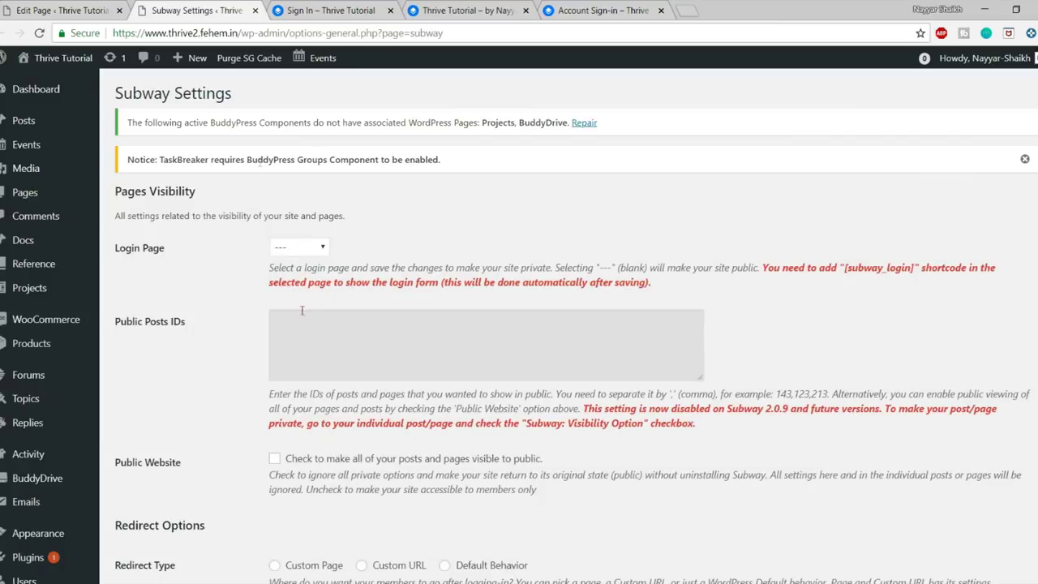
left_click(305, 249)
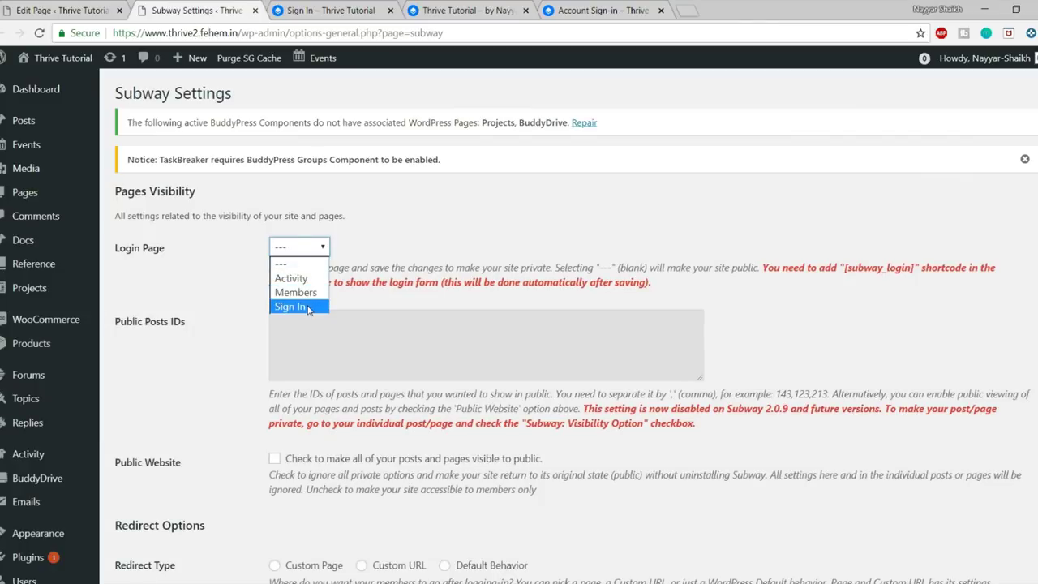
left_click(308, 307)
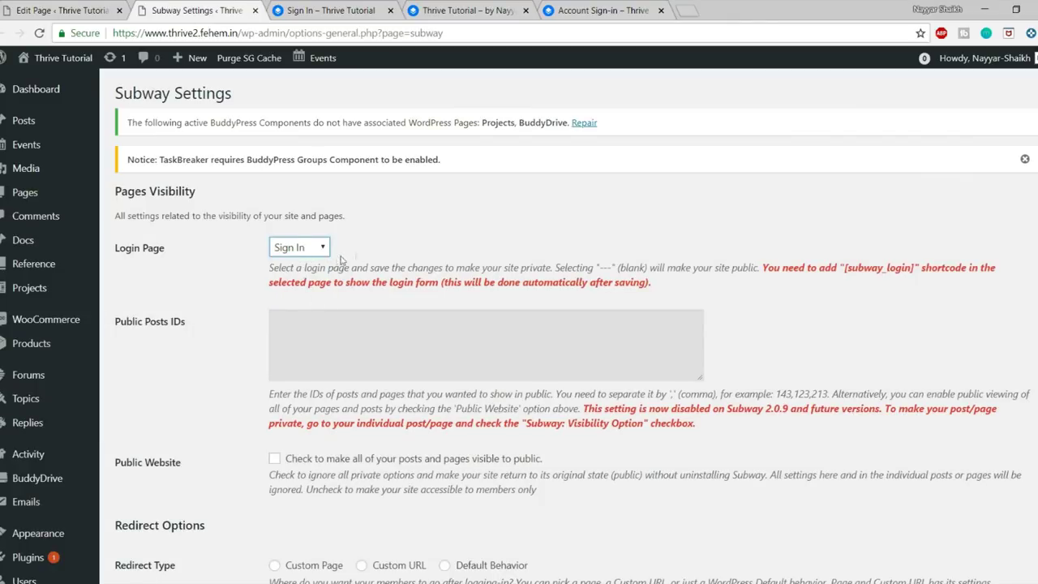
left_click(417, 234)
Step: Check the front-end and reference sign-in tabs, then note Subway's [subway_login] shortcode requirement
left_click(405, 8)
left_click(372, 10)
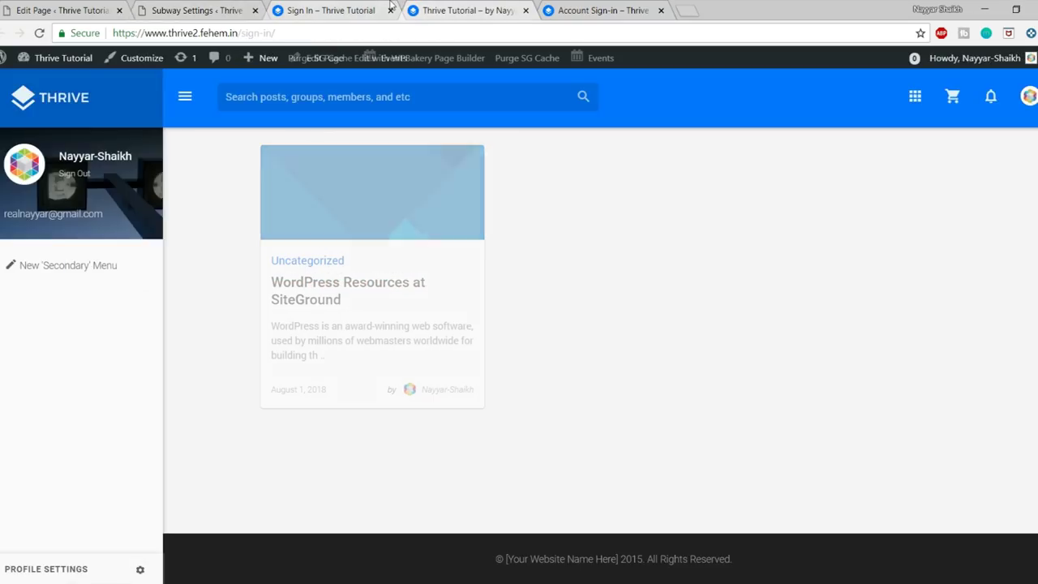
left_click(585, 12)
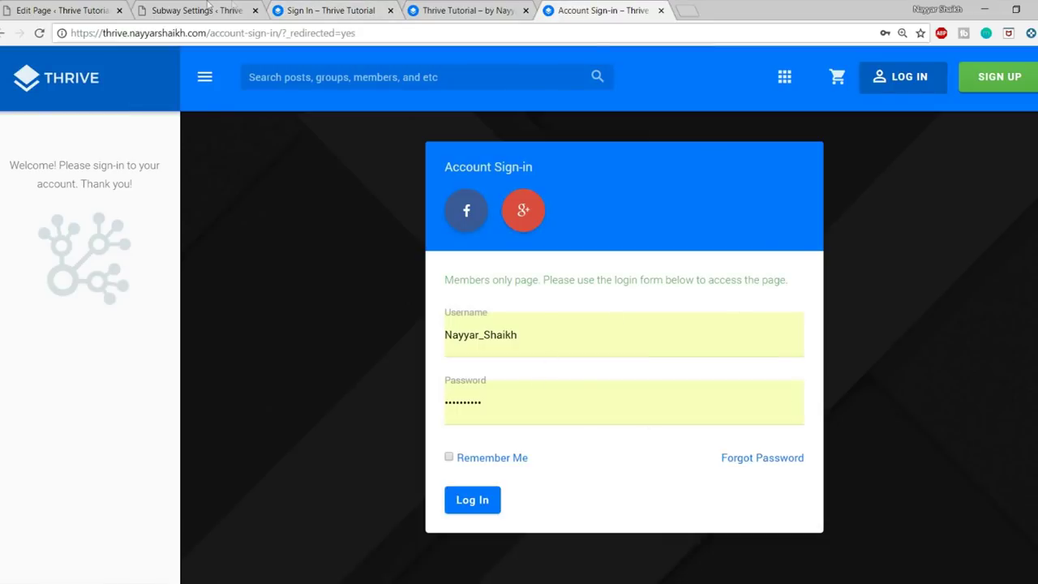
left_click(209, 7)
left_click_drag(846, 269, 913, 270)
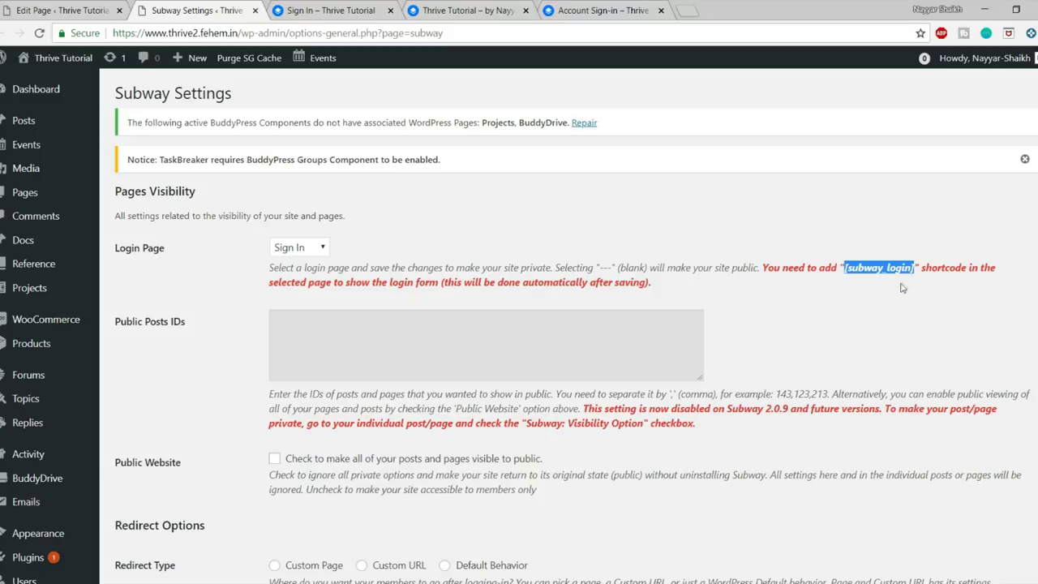
left_click(902, 286)
Step: In the Sign In editor's Text view, delete the stray <html> content
left_click(67, 8)
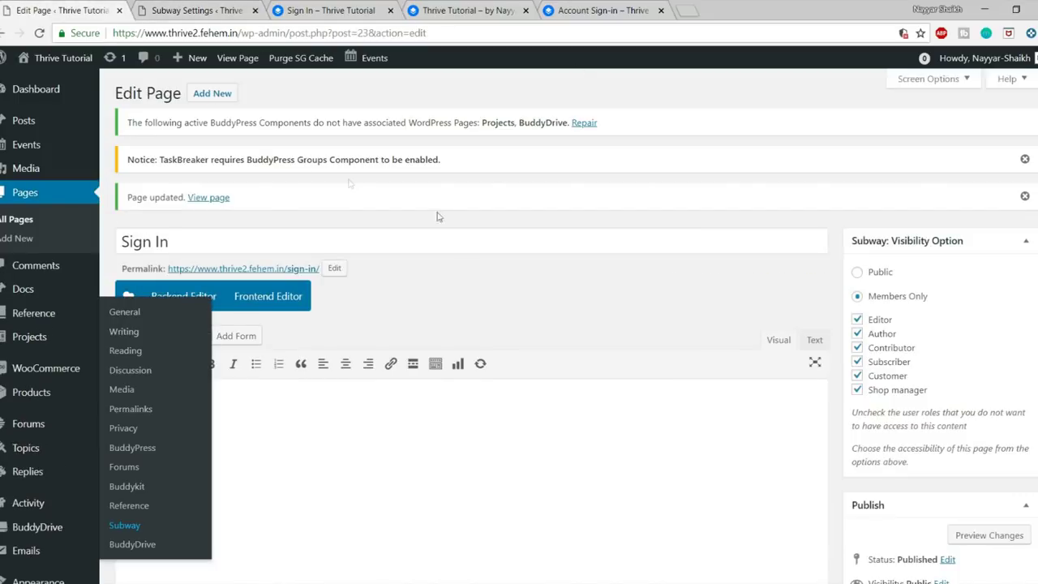
scroll(274, 327, "down", 2)
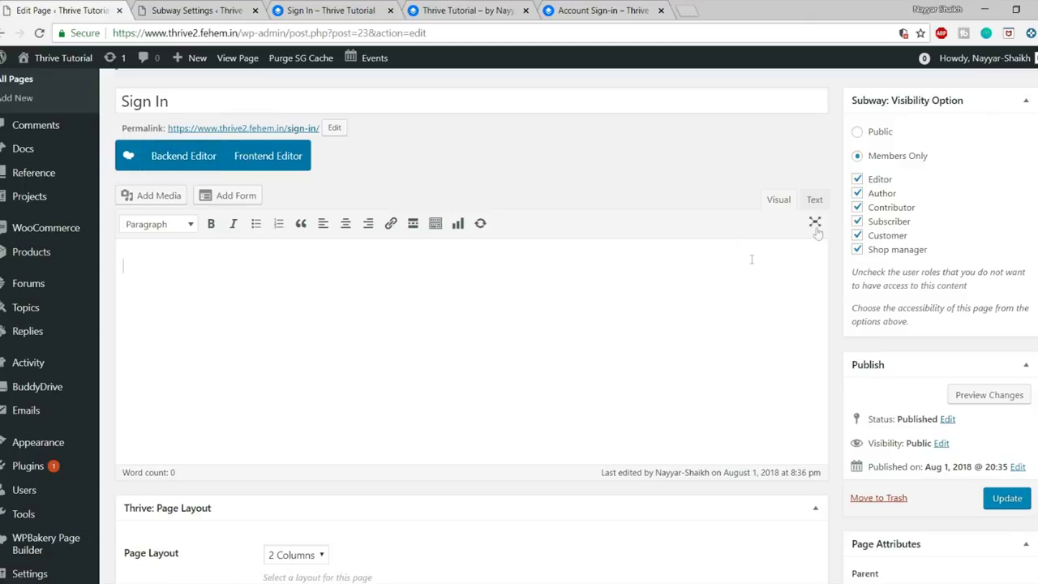
left_click(814, 200)
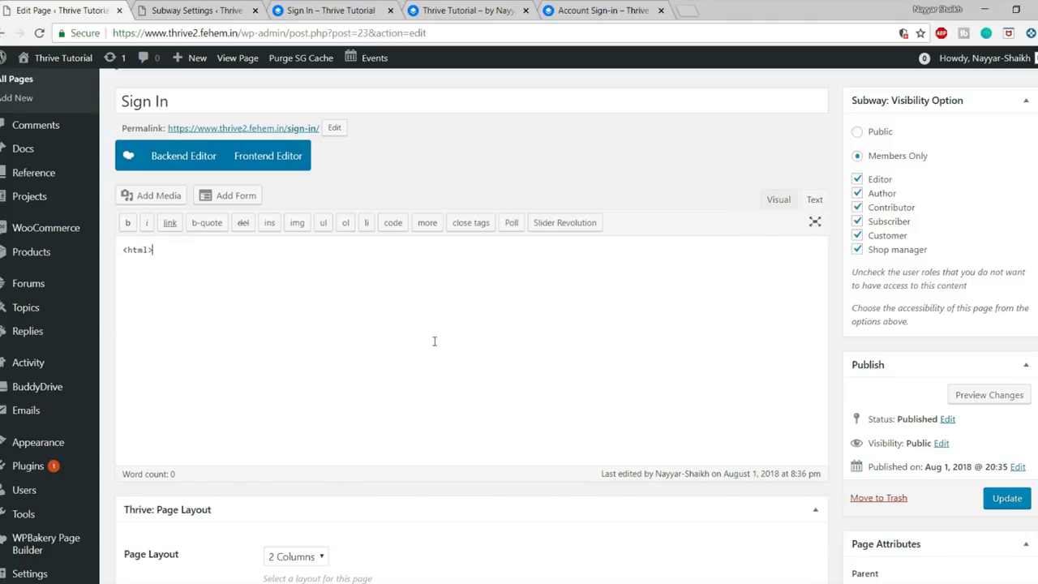
key("ctrl+a")
key("BackSpace")
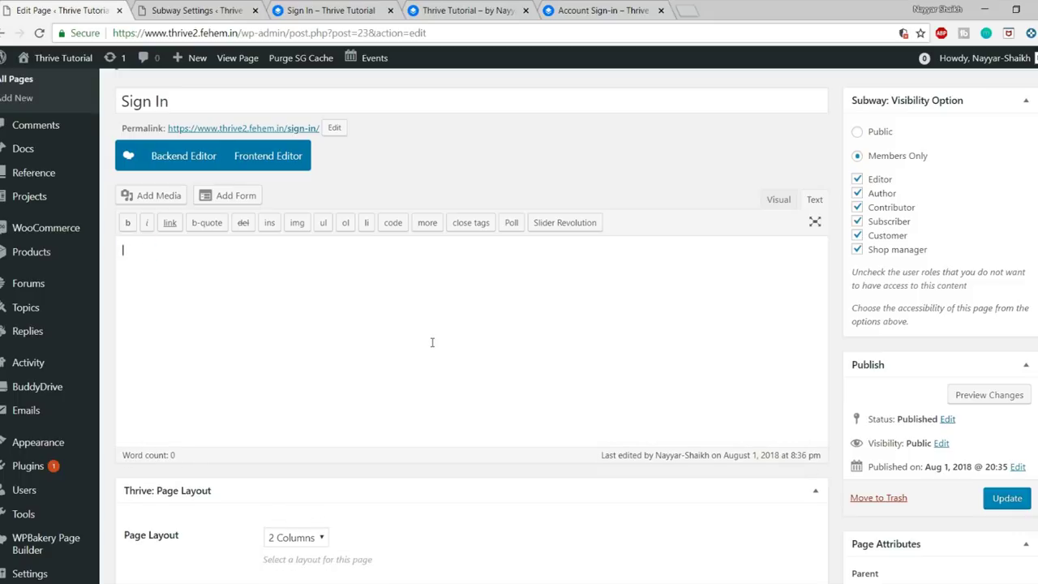
left_click(778, 199)
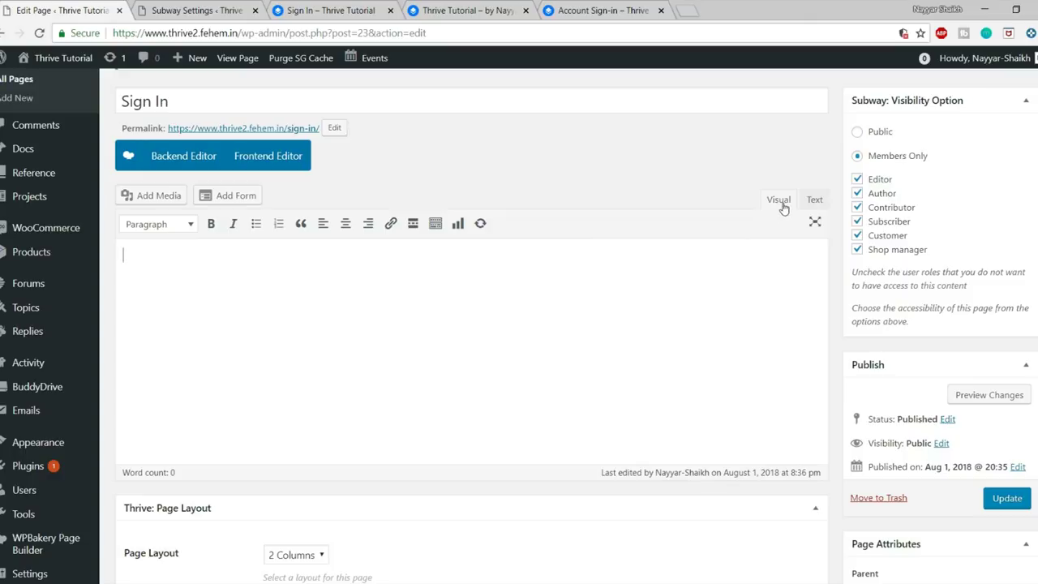
Step: Type a test word in the Visual editor and format it as a maroon Heading 1
type("nayyar")
left_click(162, 225)
left_click(149, 329)
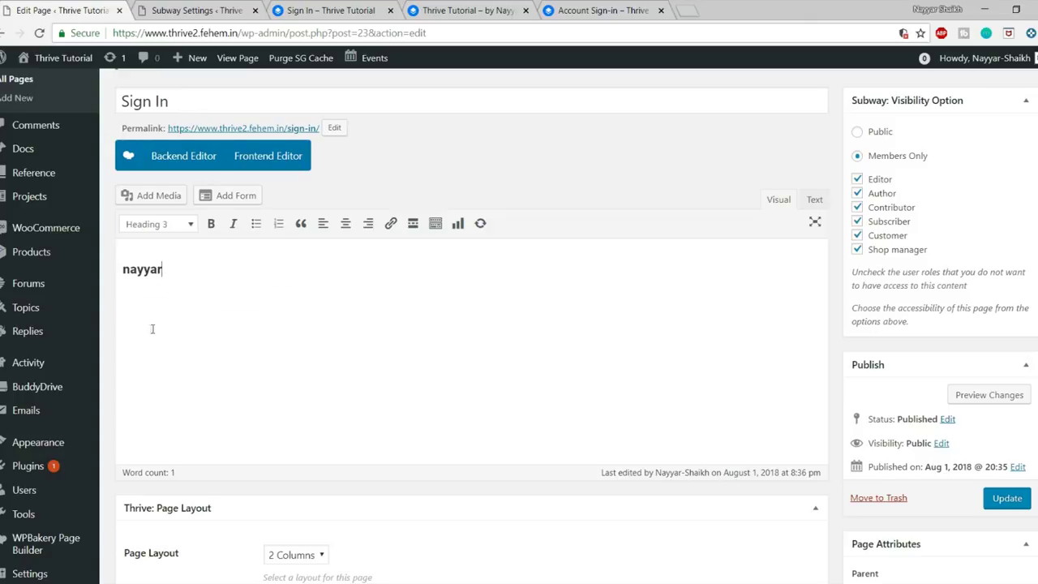
left_click(166, 227)
left_click(181, 276)
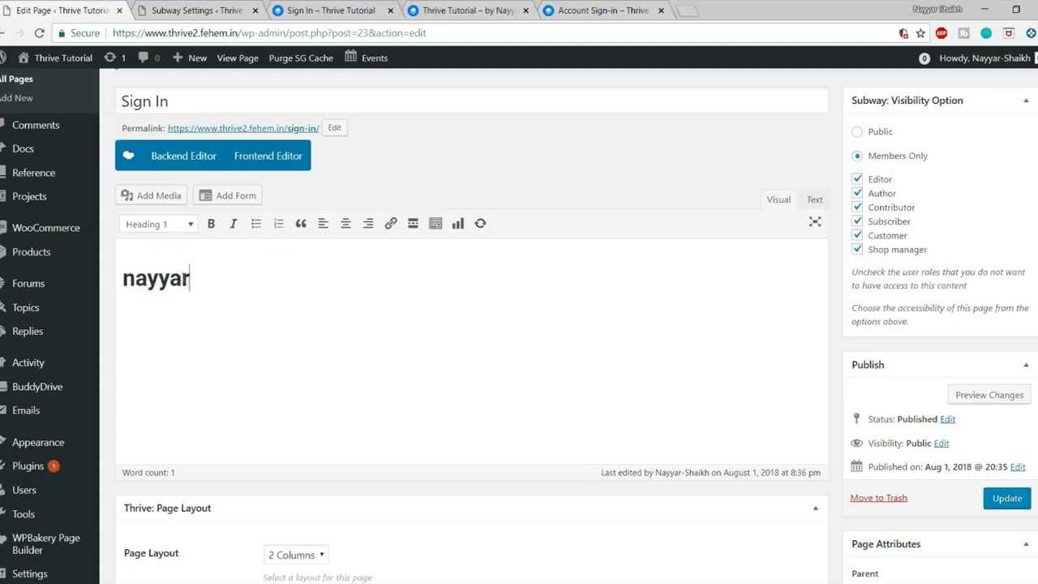
left_click_drag(218, 278, 90, 280)
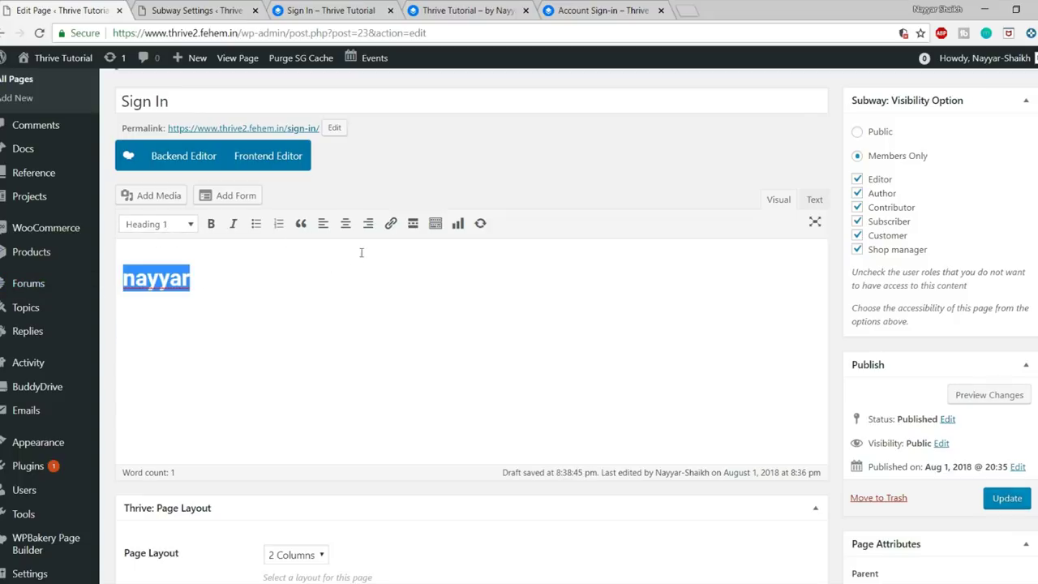
left_click(435, 223)
left_click(189, 248)
left_click(216, 304)
left_click(223, 327)
left_click_drag(180, 315, 168, 315)
left_click(231, 322)
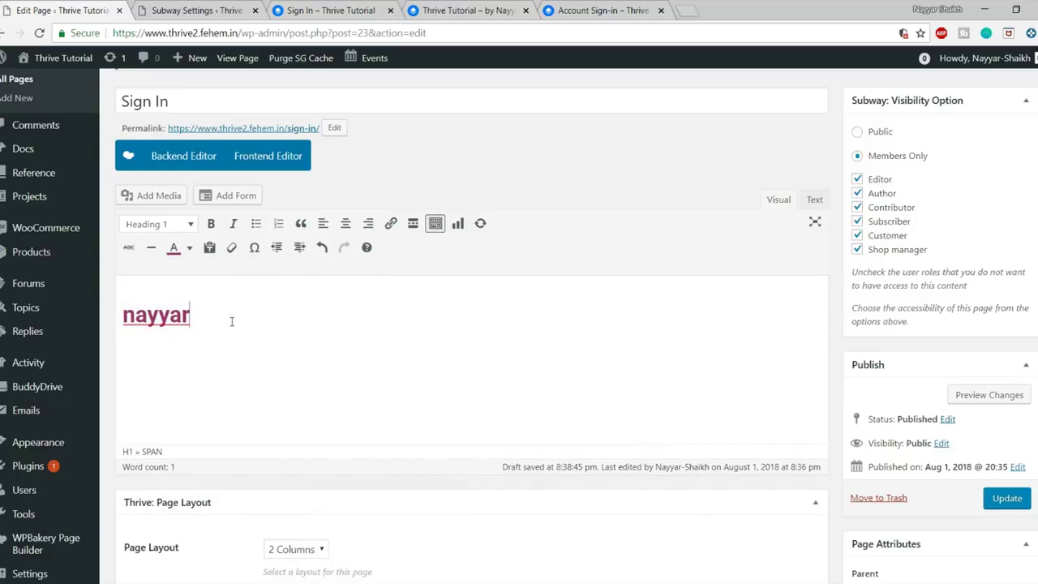
Step: Delete the leftover word so the page content is completely empty
key("ctrl+a")
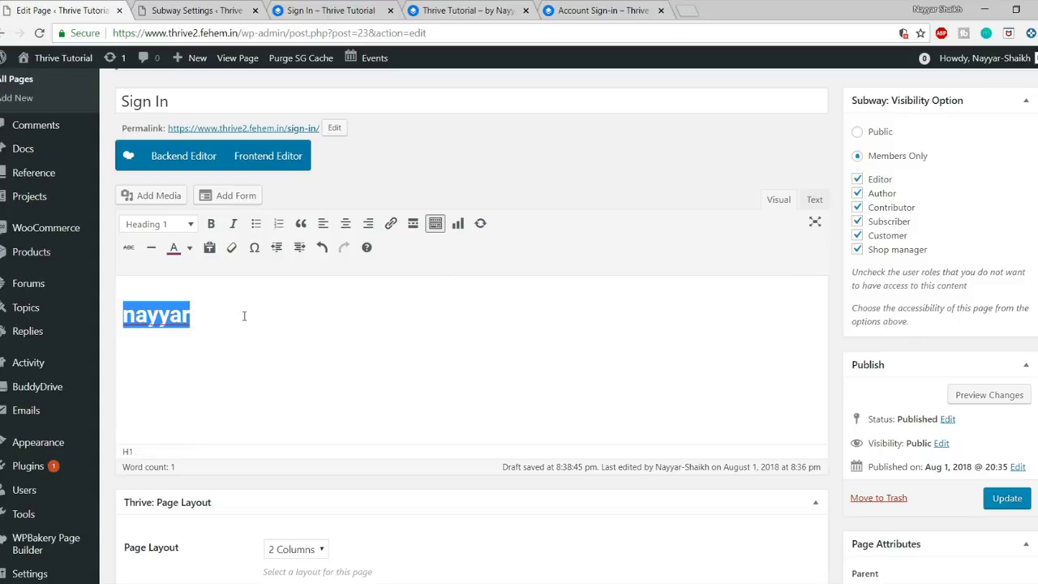
key("BackSpace")
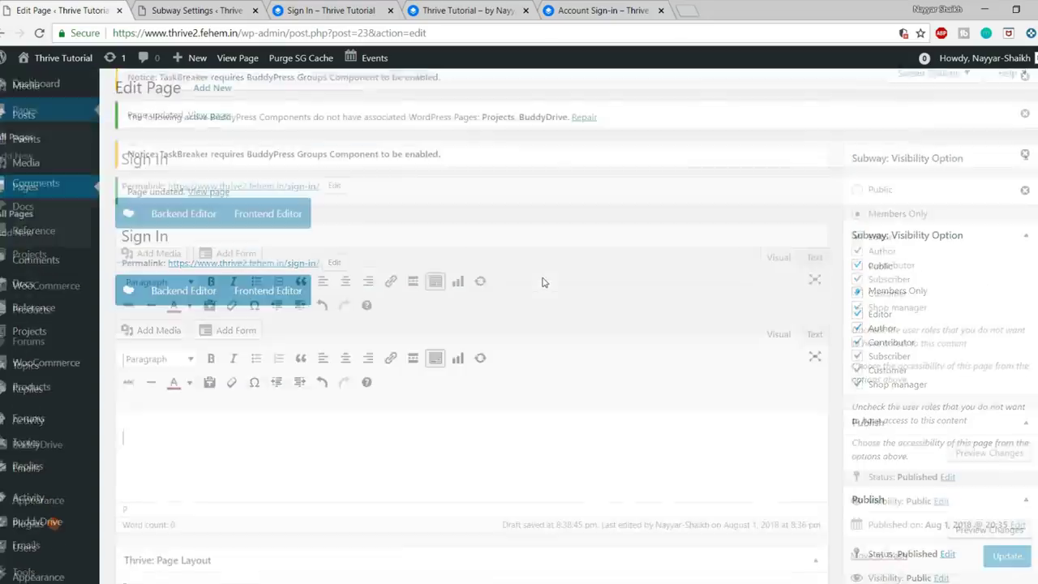
scroll(511, 282, "down", 1)
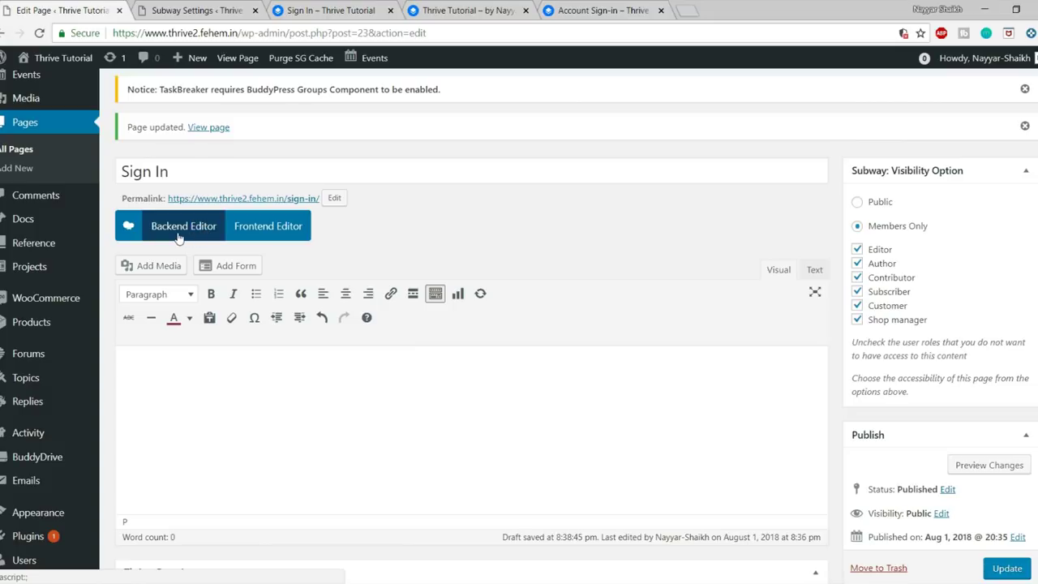
Step: Switch the Sign In page to the WPBakery Backend Editor and add a Text Block
left_click(180, 236)
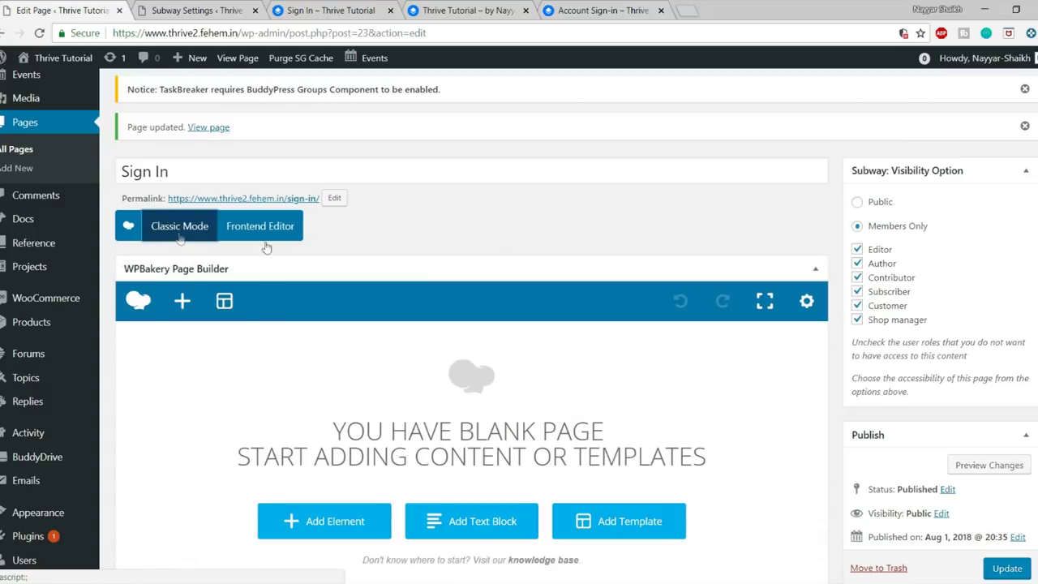
scroll(579, 286, "down", 3)
scroll(580, 292, "up", 3)
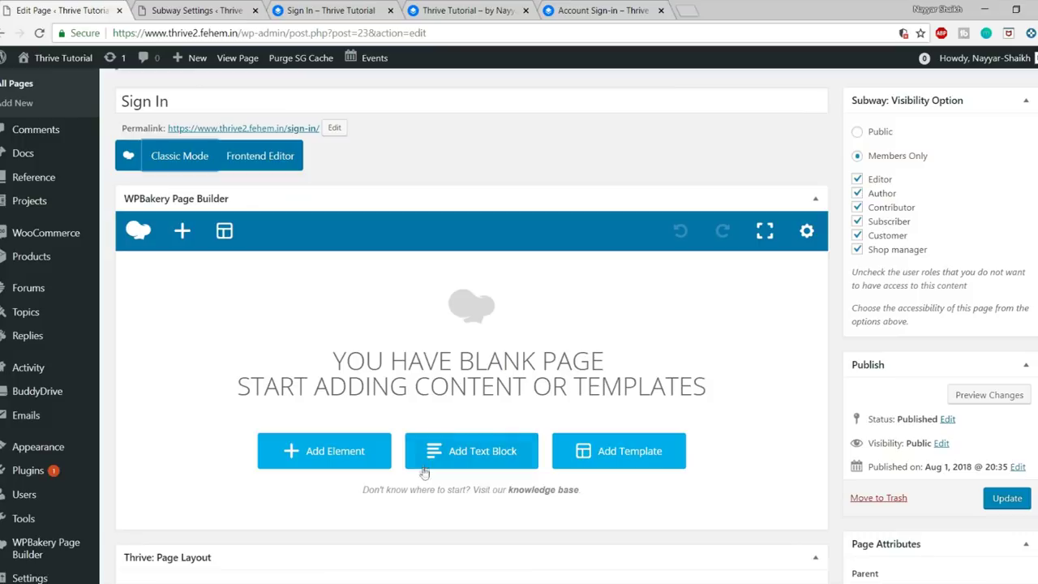
left_click(313, 459)
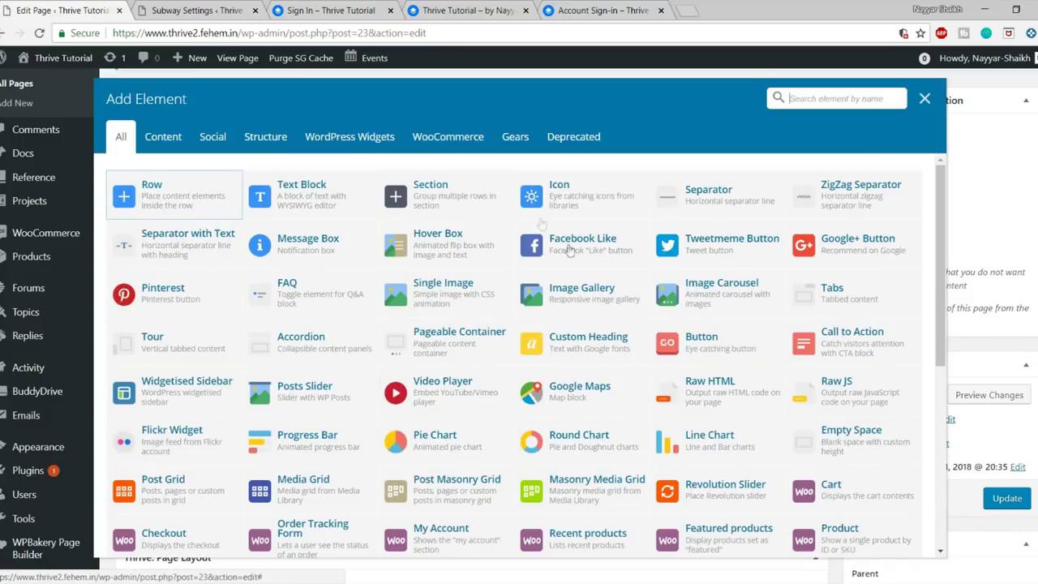
scroll(528, 420, "down", 5)
scroll(655, 426, "up", 5)
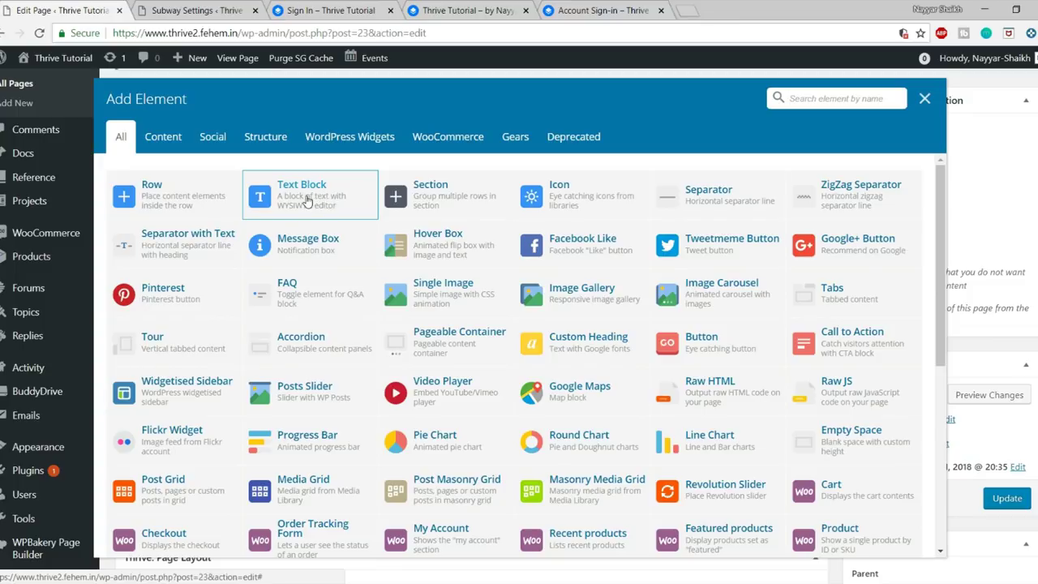
left_click(308, 200)
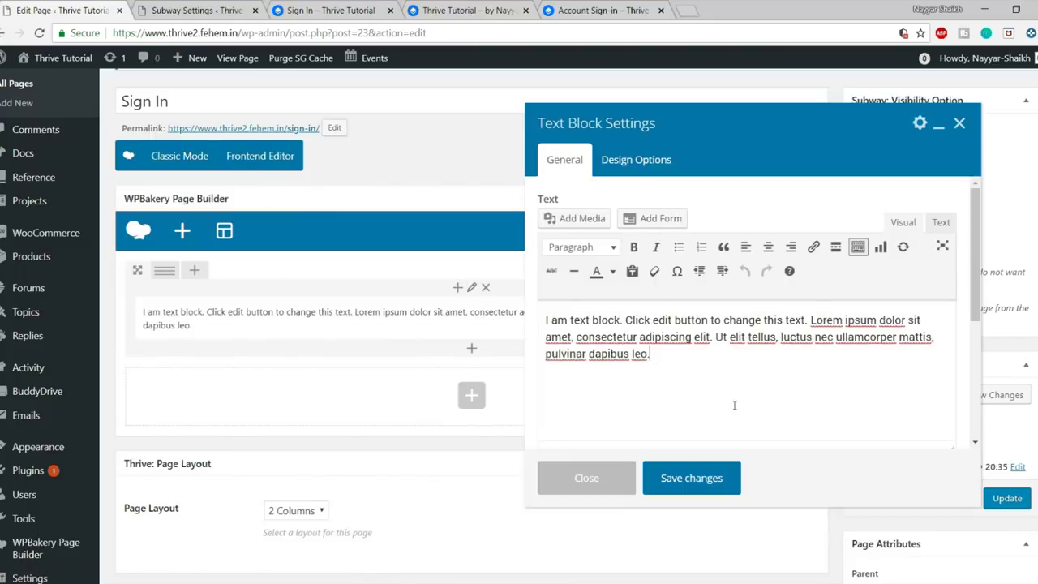
Step: Replace the text block's lorem text with [subway_login], save the block, and update the page
triple_click(701, 351)
key("BackSpace")
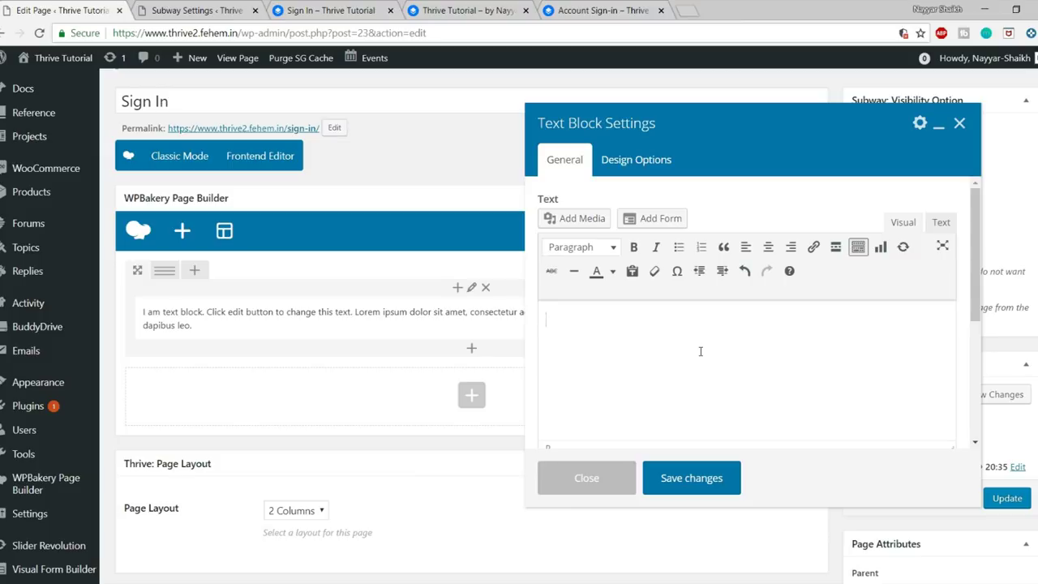
type("[subway_login]")
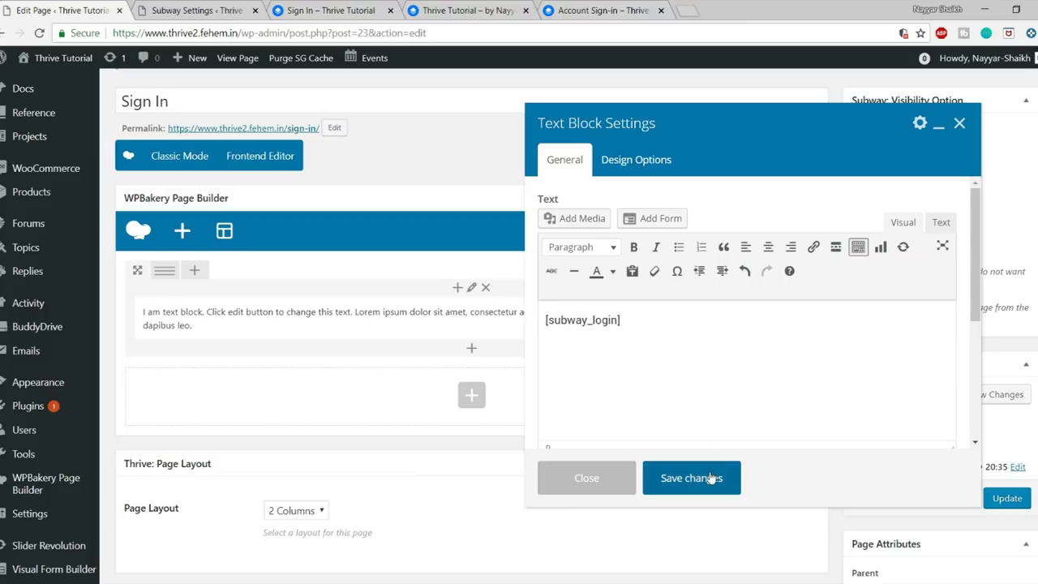
left_click(710, 479)
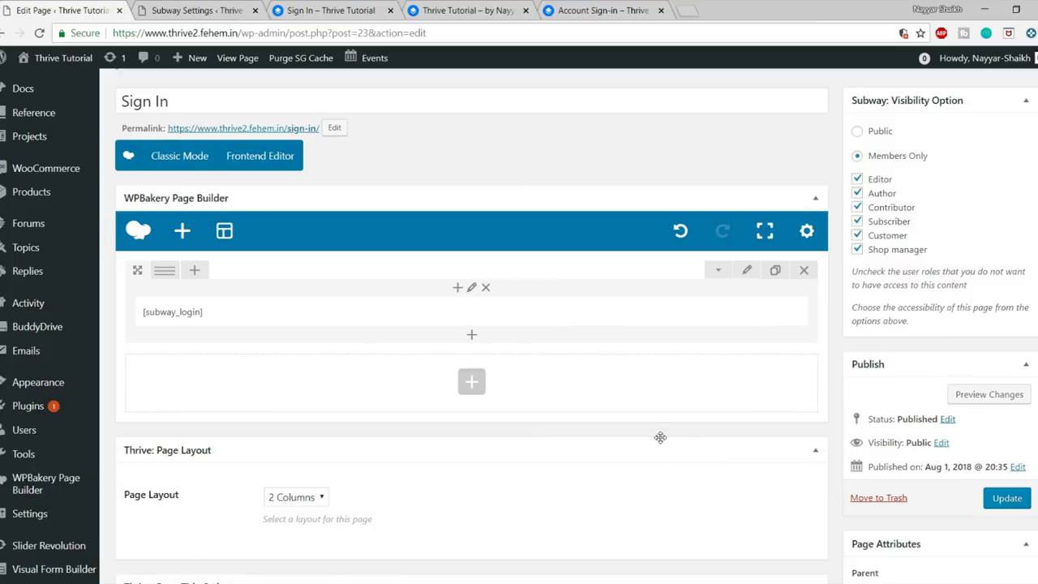
left_click(1008, 497)
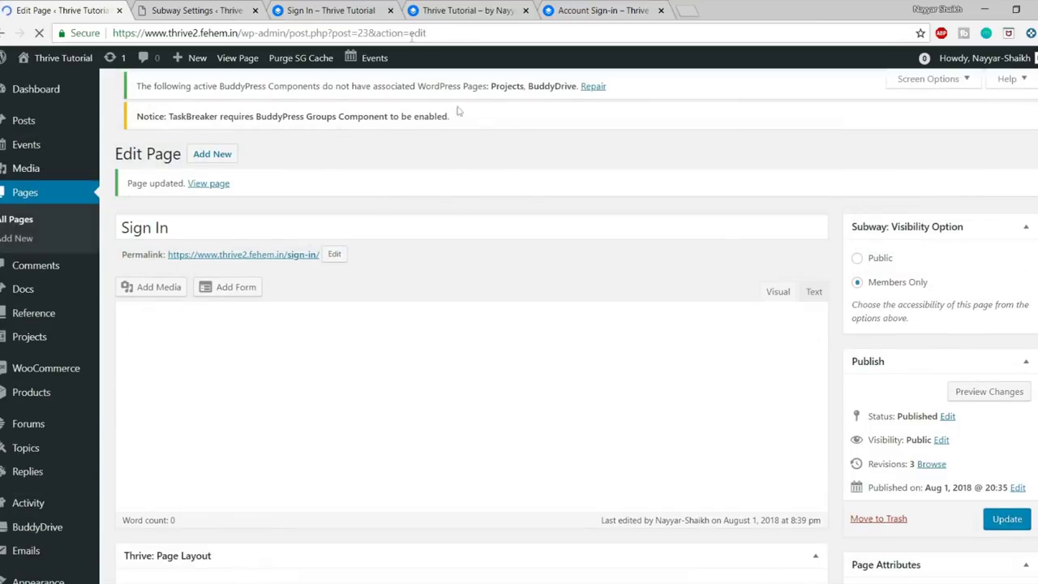
Step: Reload the live Sign In page and confirm it reads 'You are currently logged-in'
left_click(360, 9)
left_click(39, 33)
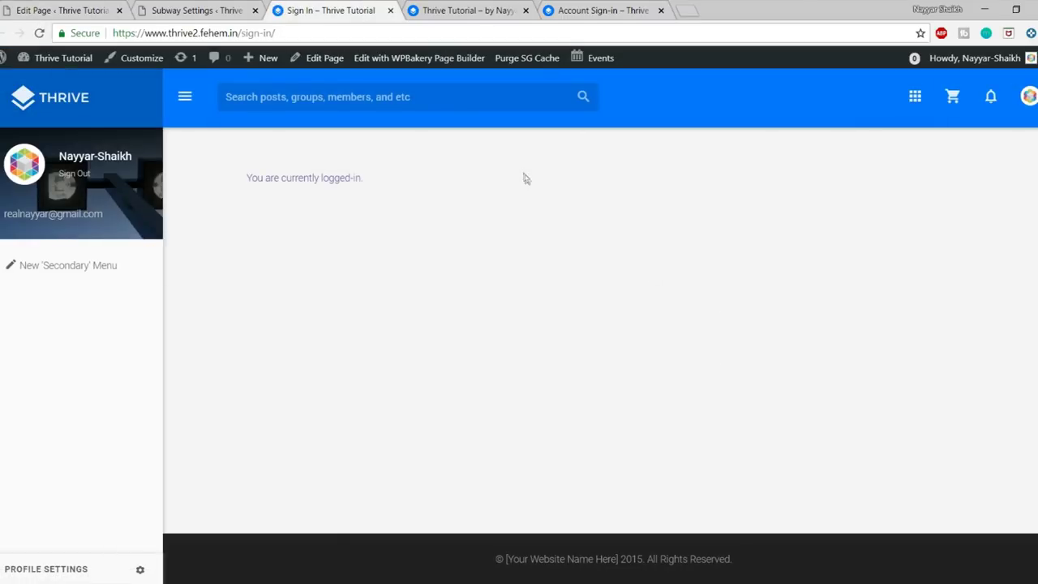
left_click_drag(246, 182, 394, 182)
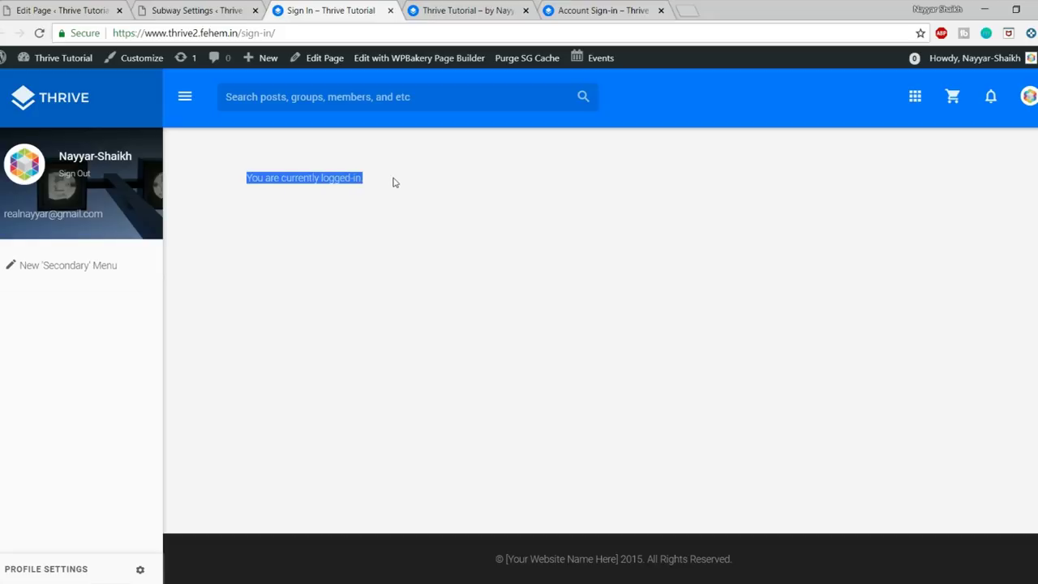
left_click(395, 182)
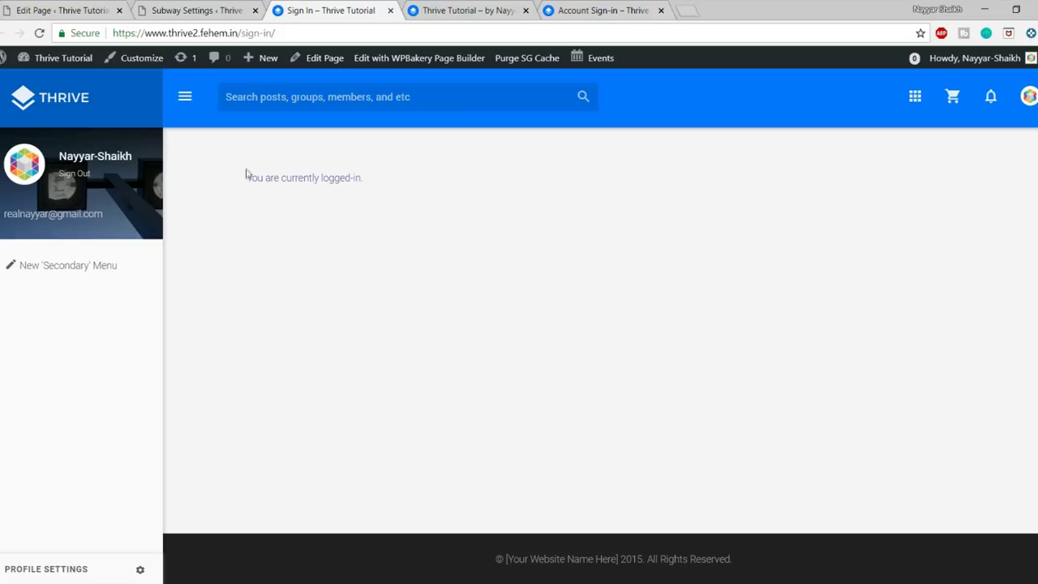
left_click_drag(248, 175, 398, 179)
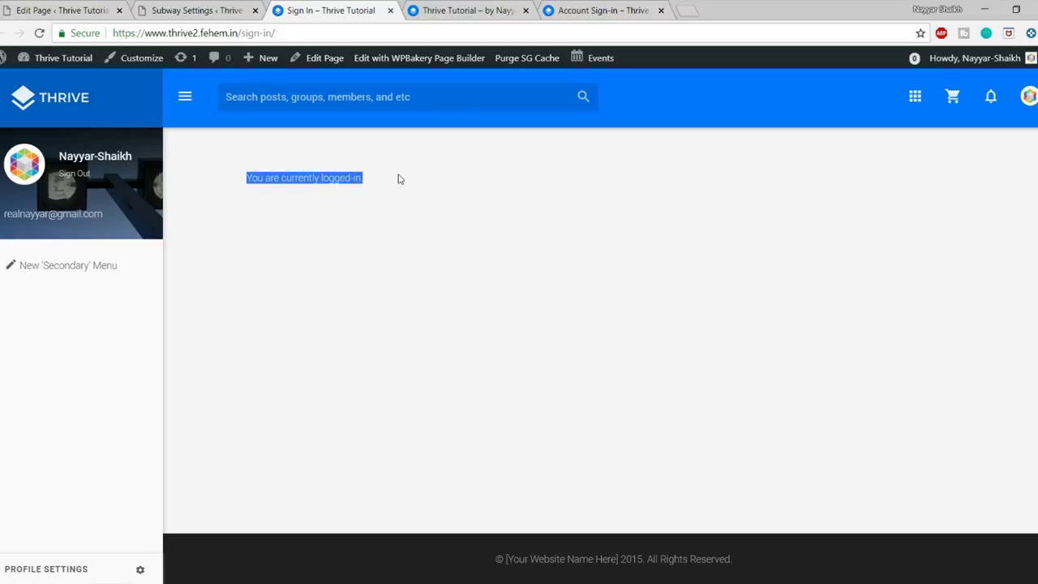
Step: Select the Sign In page's web address and bring up Chrome's main menu
left_click(308, 34)
key("ctrl+c")
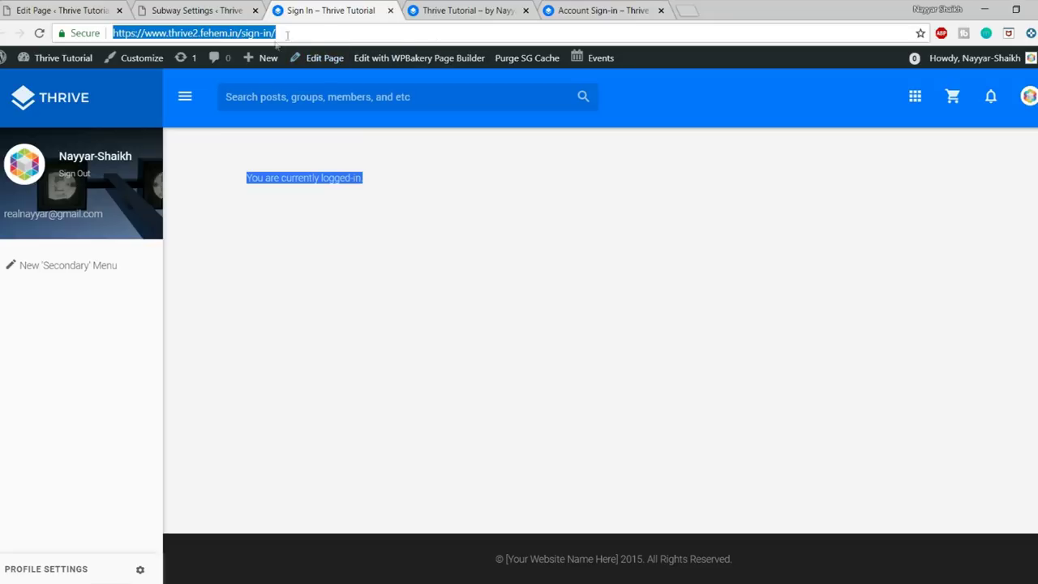
left_click(1034, 32)
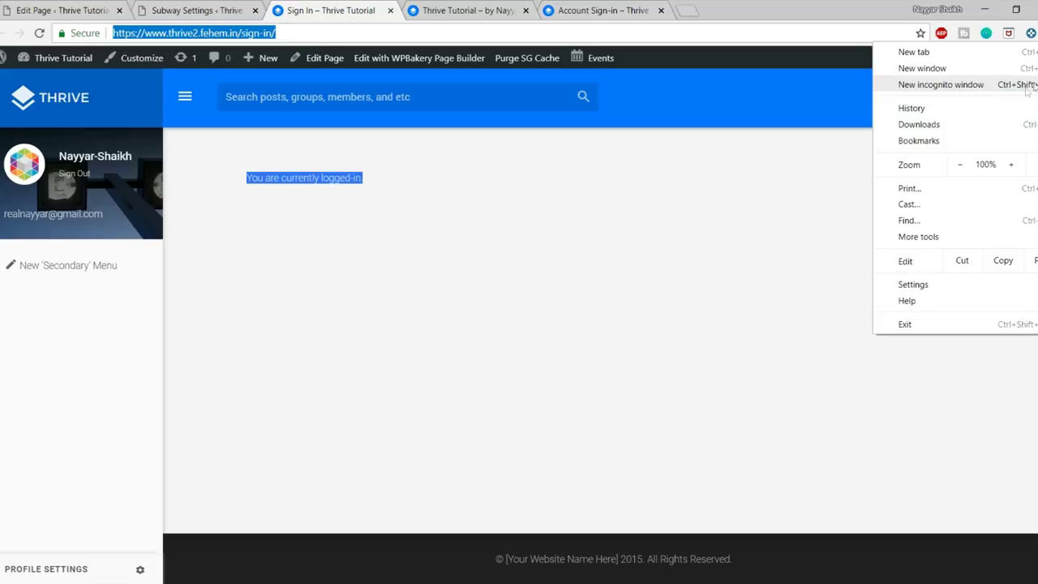
left_click(1034, 32)
left_click(1034, 32)
Step: Load the copied Sign In address in a new incognito window to see the logged-out login form
left_click(954, 92)
key("ctrl+v")
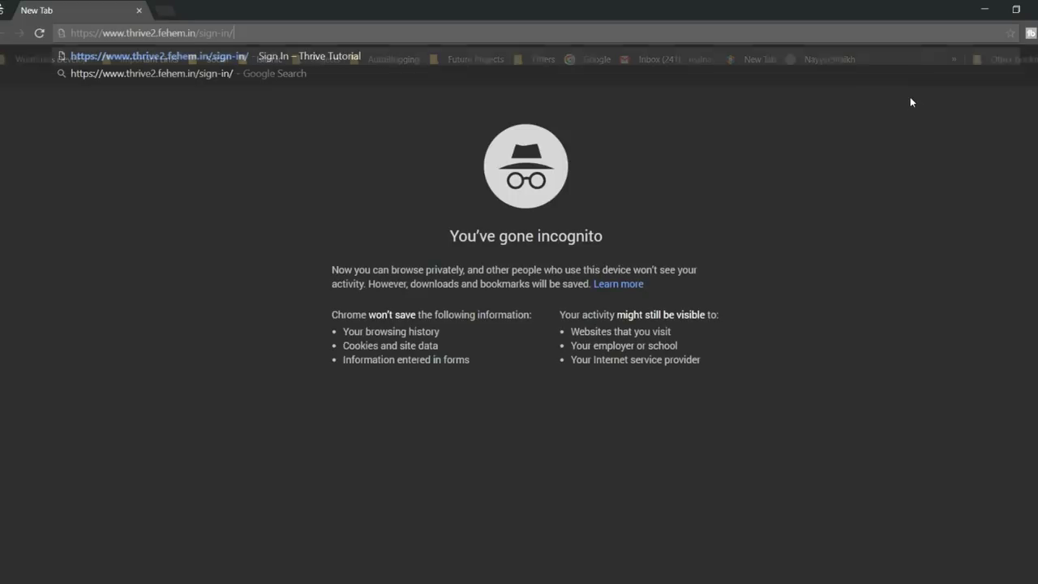
key("Return")
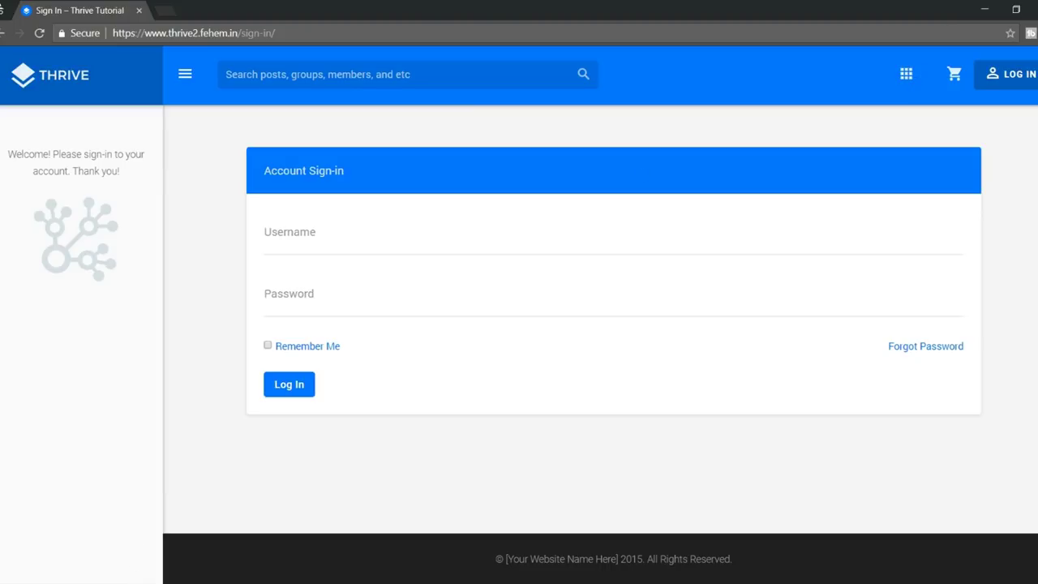
mouse_move(72, 547)
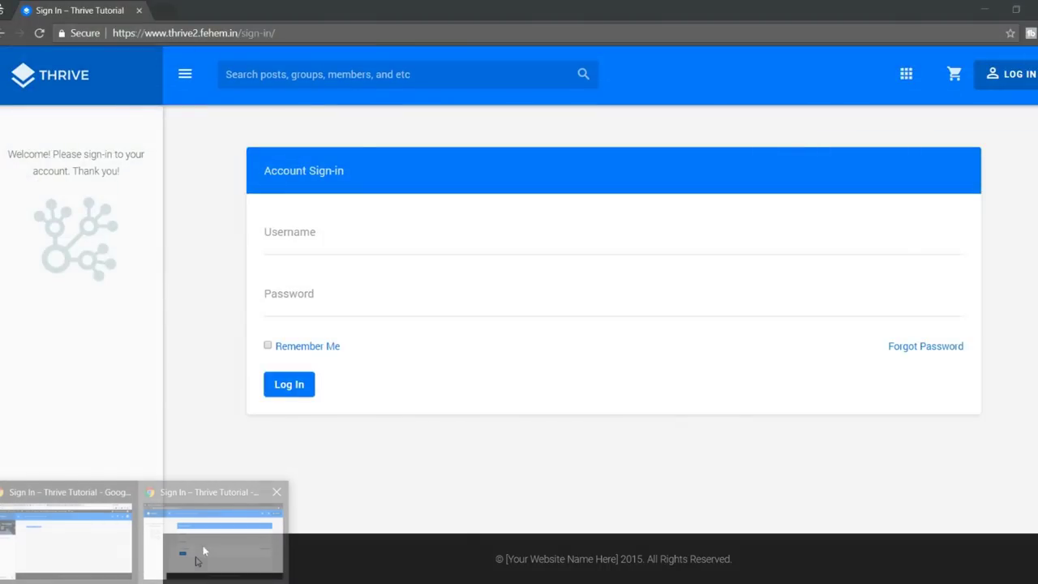
left_click(202, 552)
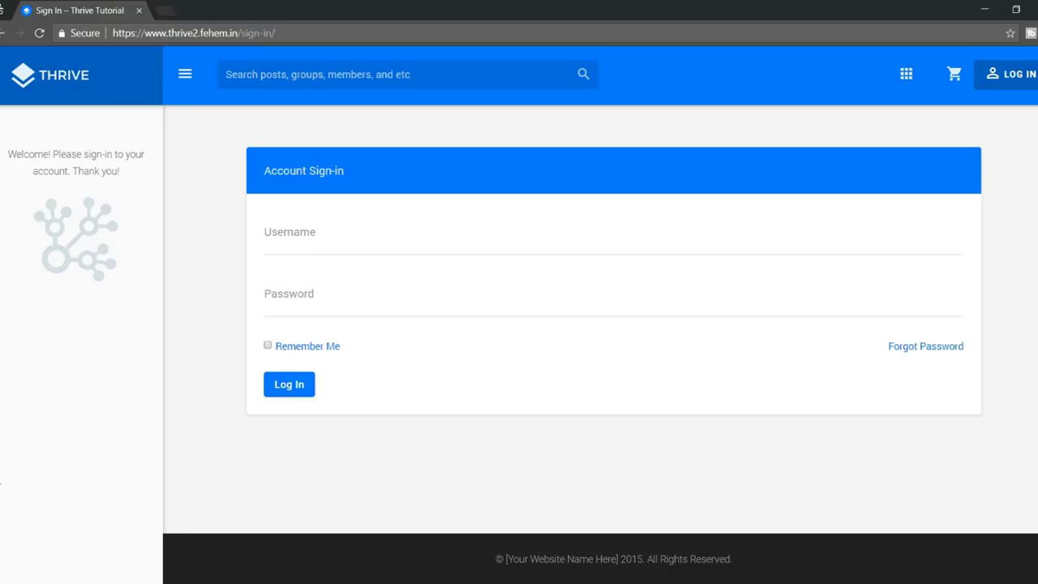
Step: Return to the logged-in window and view the demo site's Account Sign-in page
mouse_move(65, 577)
left_click(65, 530)
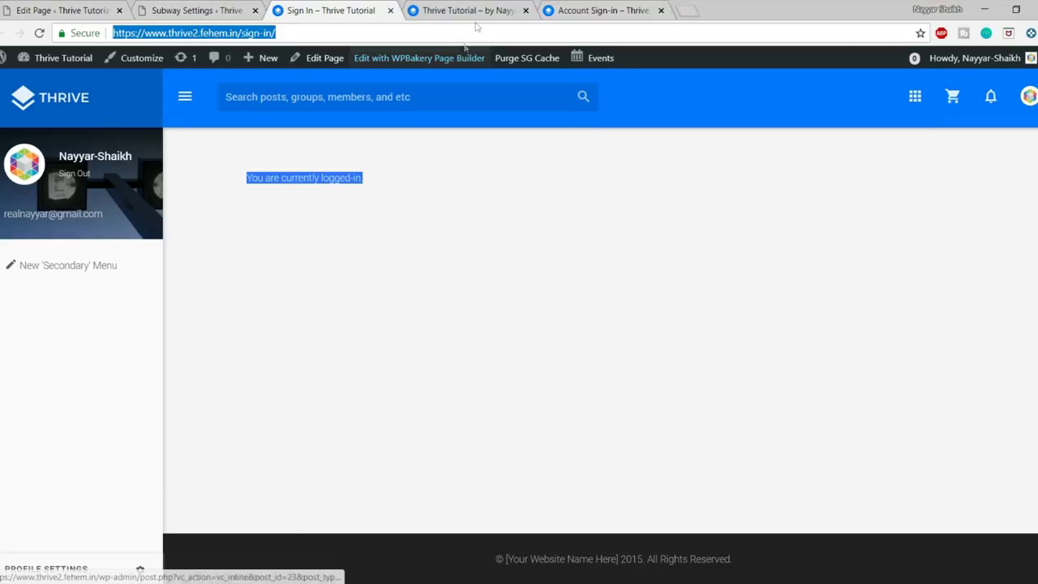
left_click(587, 7)
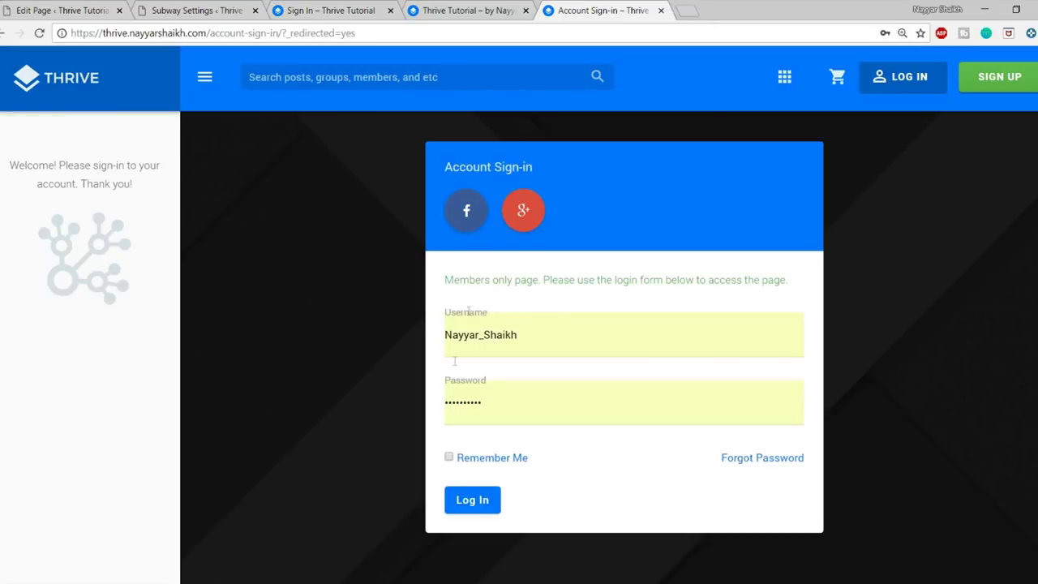
scroll(940, 356, "up", 2)
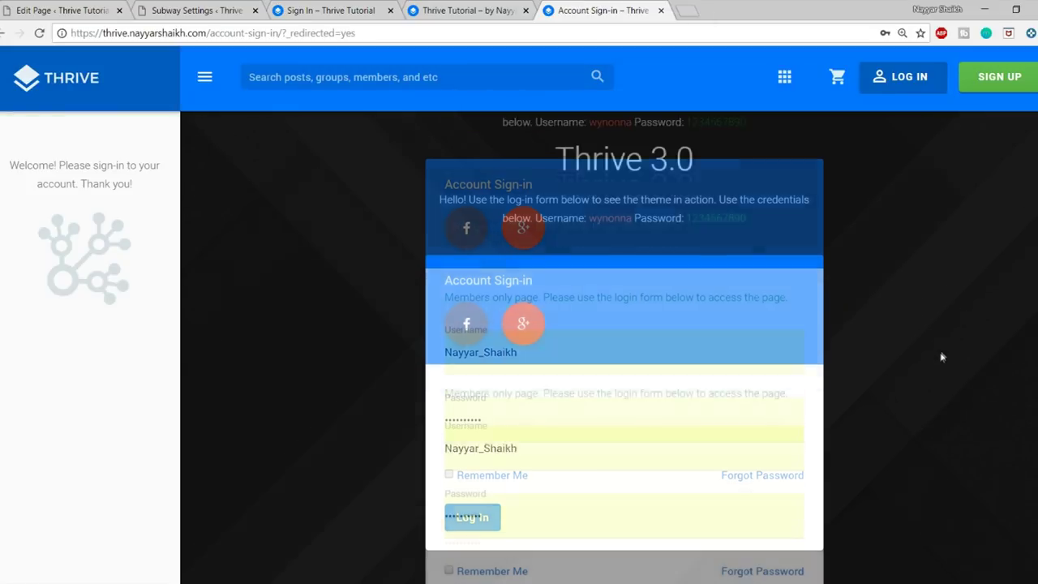
scroll(980, 340, "down", 3)
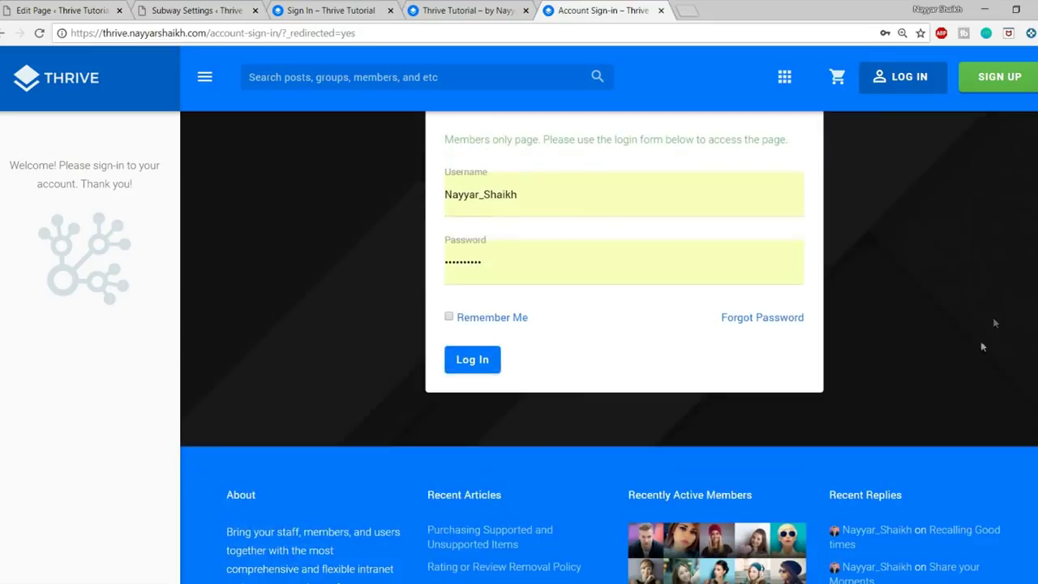
scroll(980, 342, "up", 3)
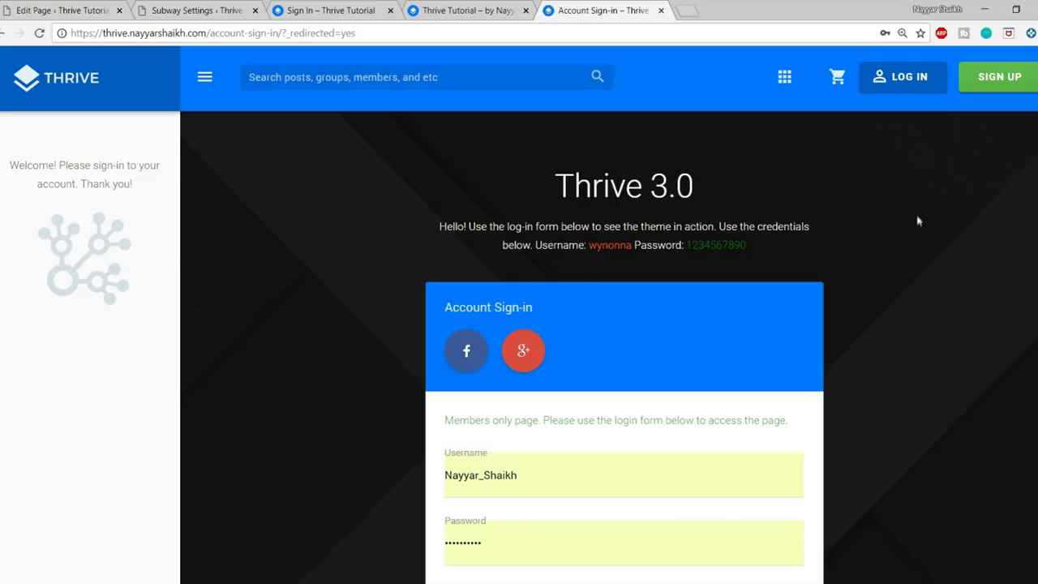
Step: Go back to the Sign In page editor and scroll to the WPBakery row holding [subway_login]
scroll(912, 235, "down", 3)
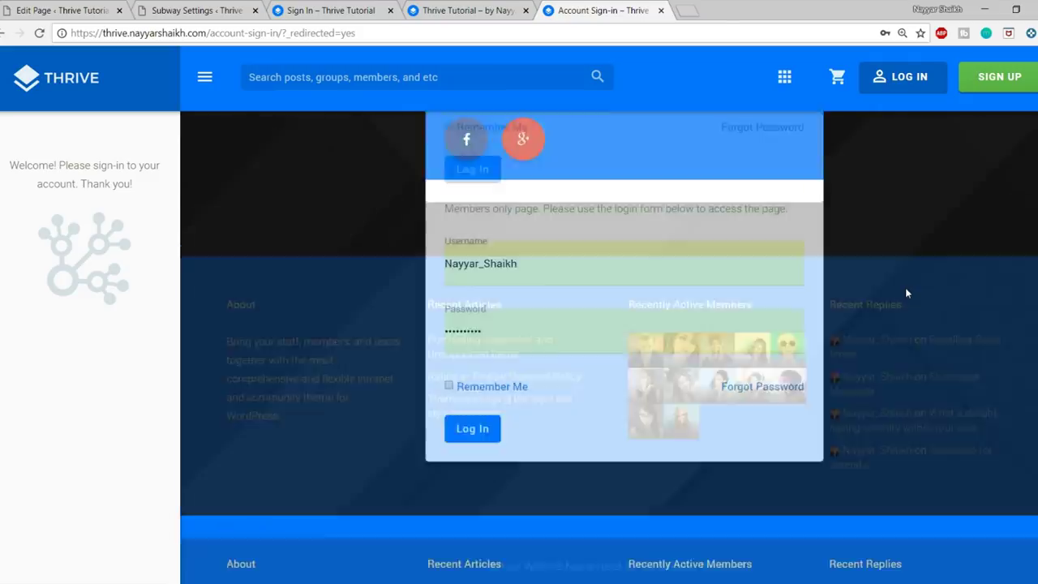
scroll(905, 287, "up", 3)
left_click_drag(545, 186, 862, 255)
left_click(863, 255)
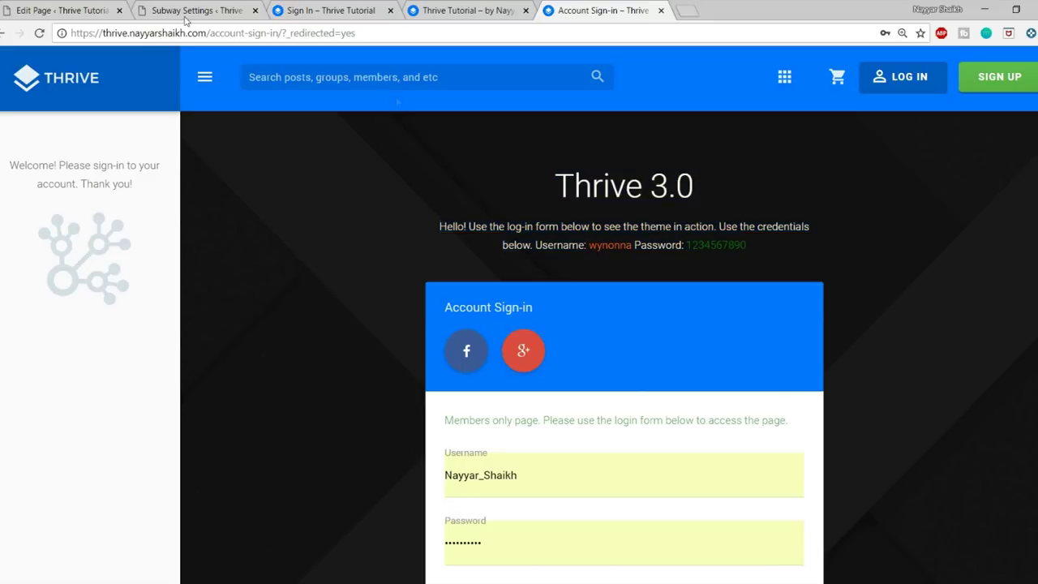
left_click(22, 7)
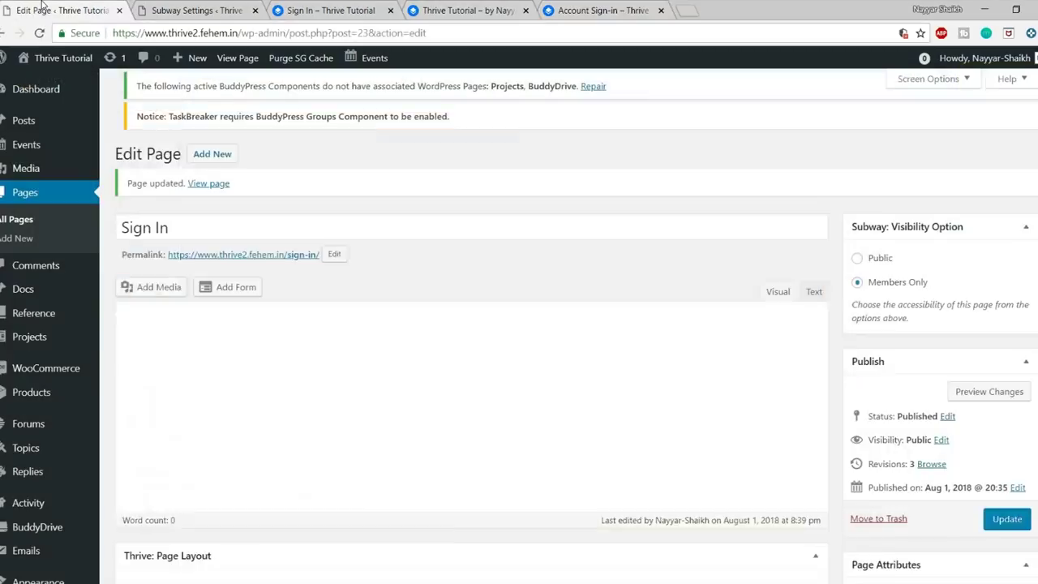
scroll(364, 284, "down", 3)
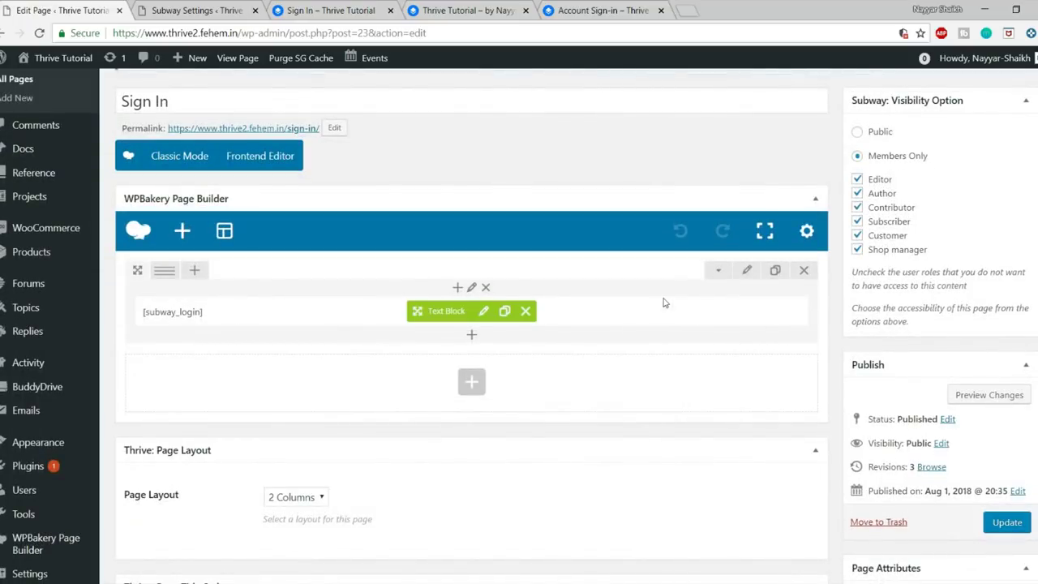
mouse_move(159, 278)
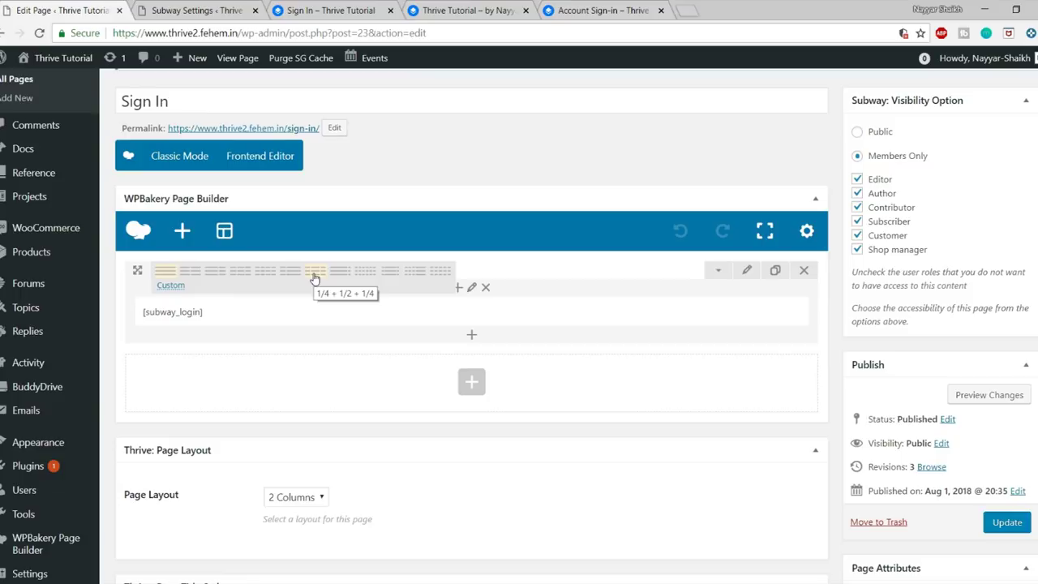
Step: Split the row into 1/4 + 1/2 + 1/4 columns and move the [subway_login] block into the middle
left_click(314, 278)
mouse_move(193, 311)
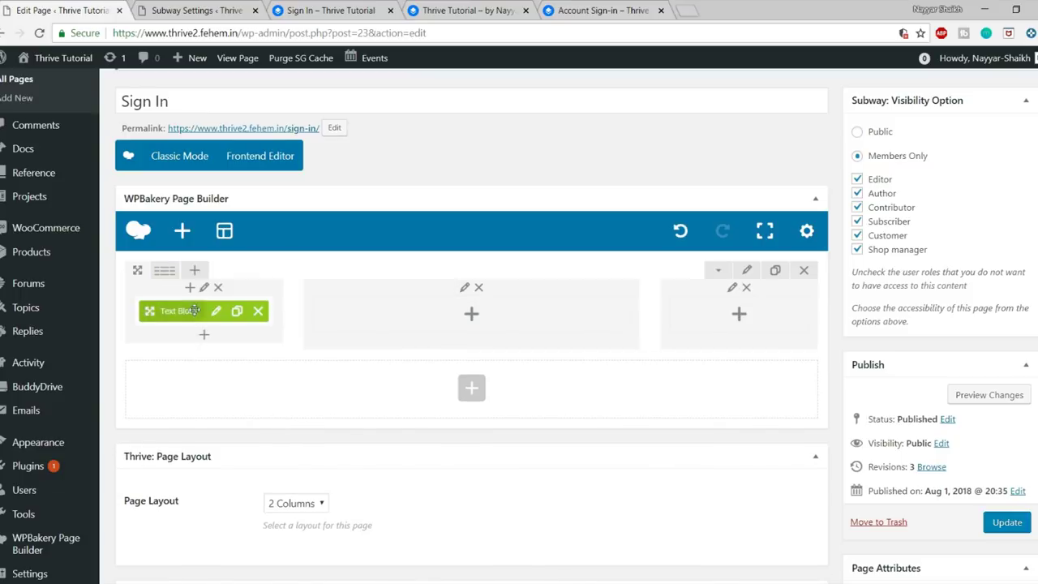
left_click_drag(171, 314, 420, 313)
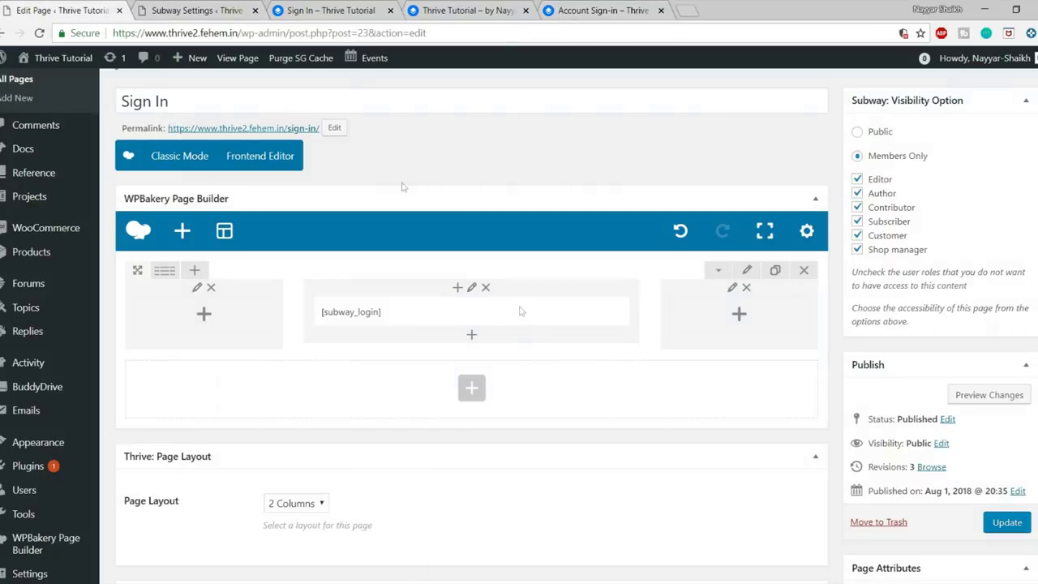
Step: Add a middle-column Text Block containing the site's name, centred and formatted as Heading 2
left_click(473, 337)
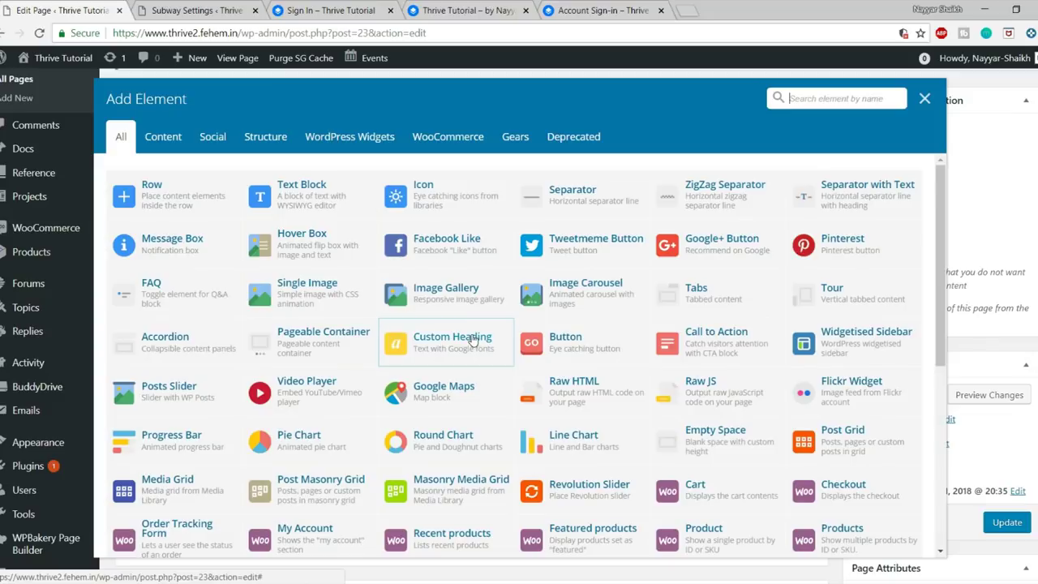
left_click(313, 201)
key("ctrl+a")
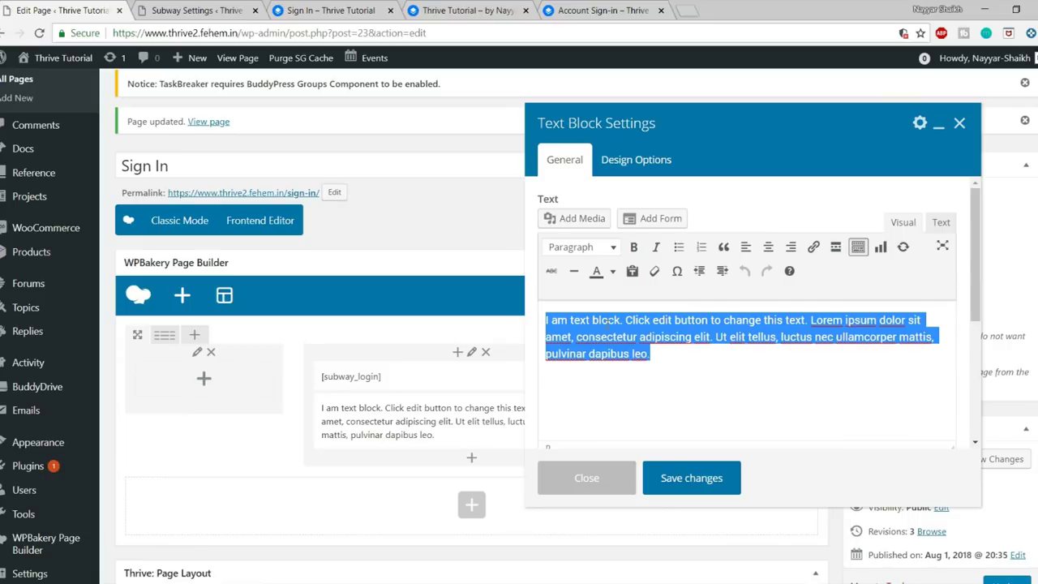
type("Nayyar Website")
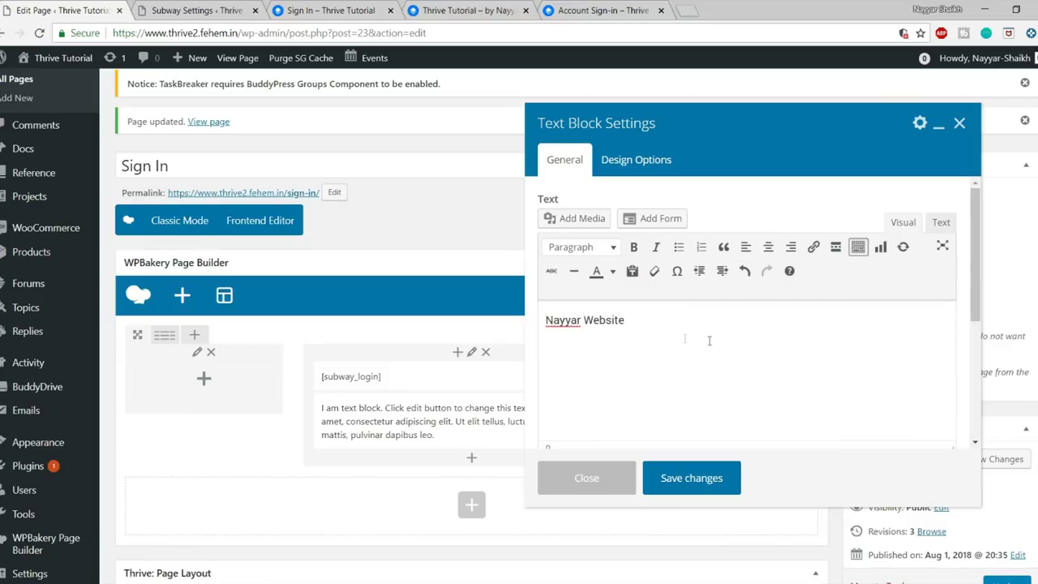
left_click_drag(642, 322, 540, 320)
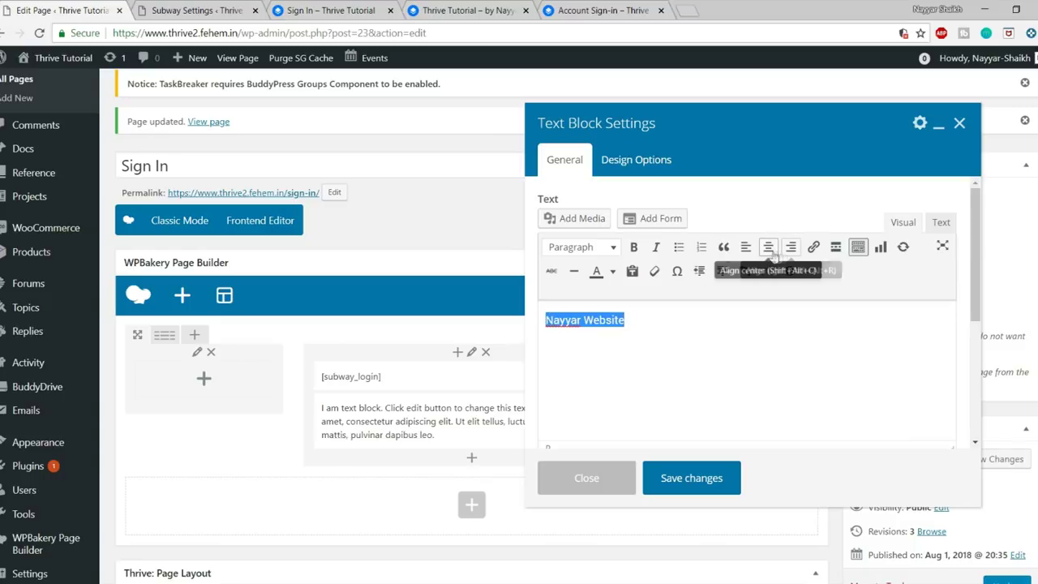
left_click(773, 257)
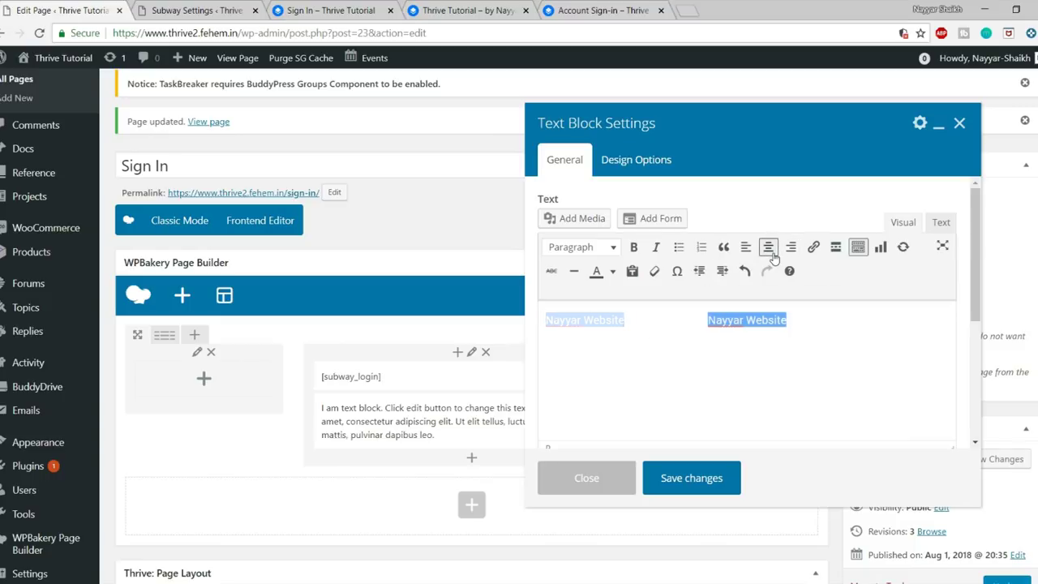
left_click(606, 248)
left_click(607, 324)
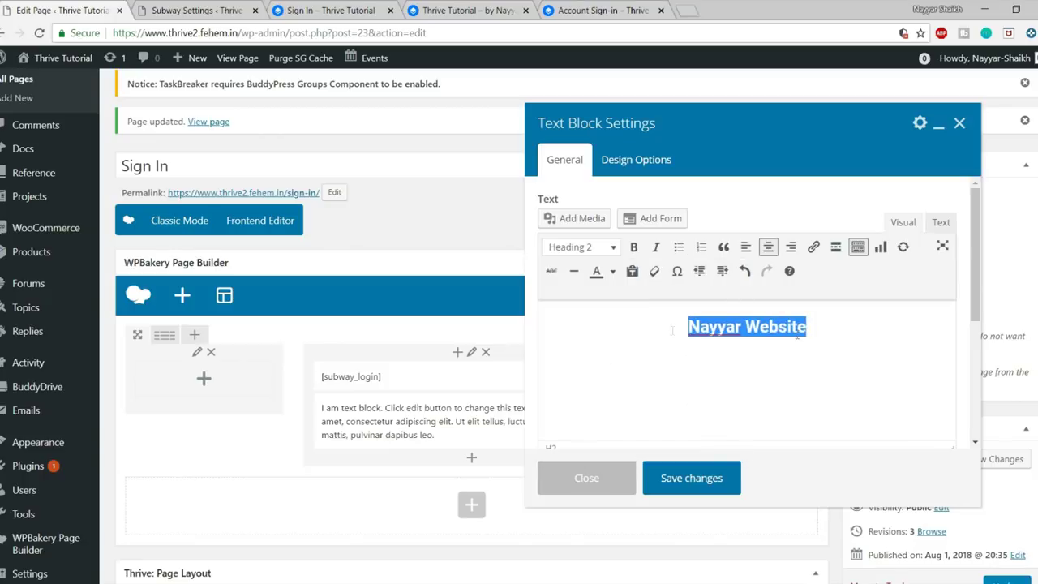
left_click(691, 477)
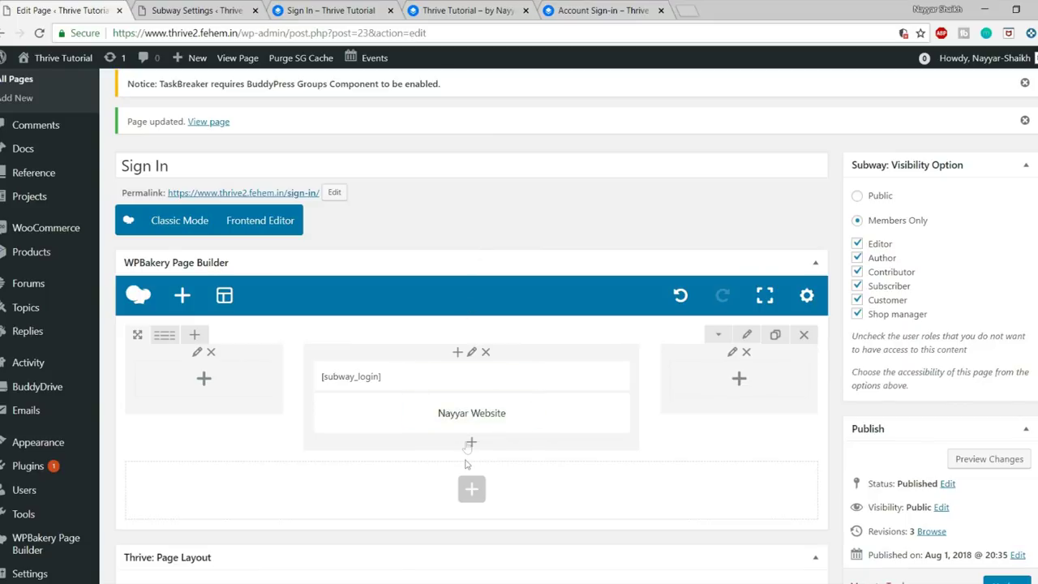
Step: Move the title block above [subway_login] and update the Sign In page
left_click_drag(443, 413, 444, 373)
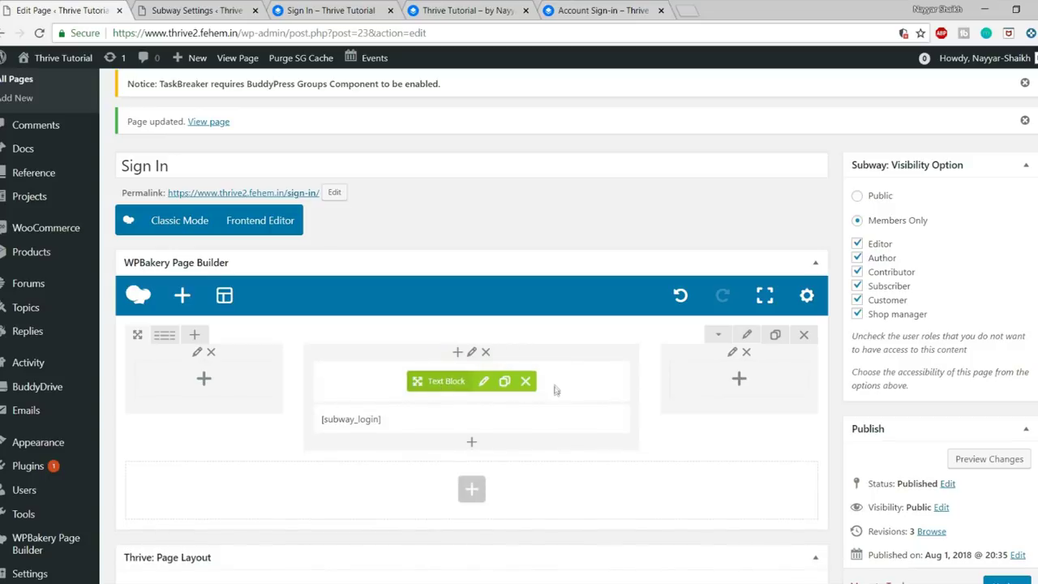
scroll(732, 509, "down", 1)
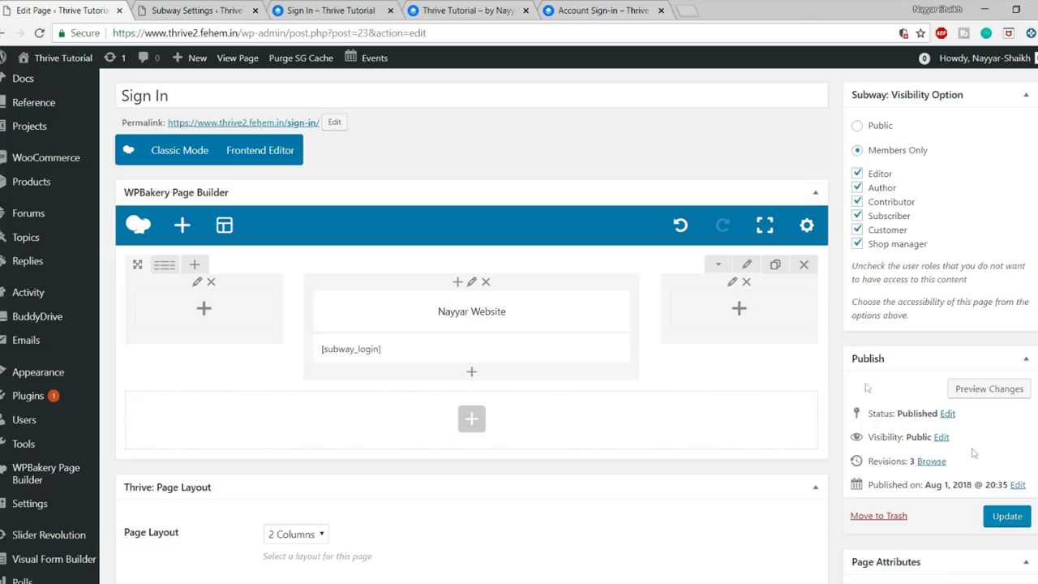
left_click(1005, 516)
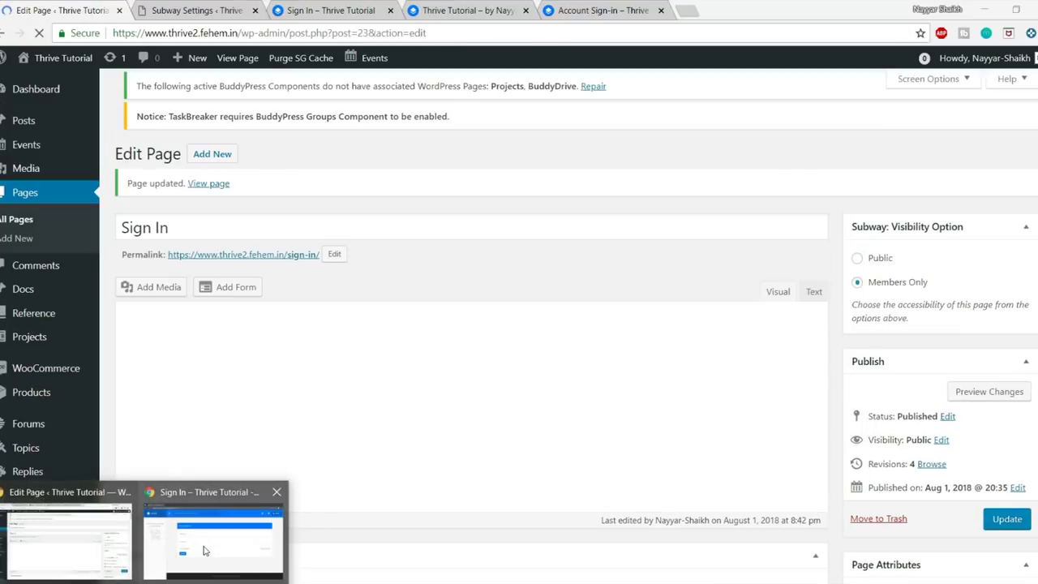
Step: Reload the live Sign In page and check the centred title above the login form
left_click(204, 544)
left_click(39, 32)
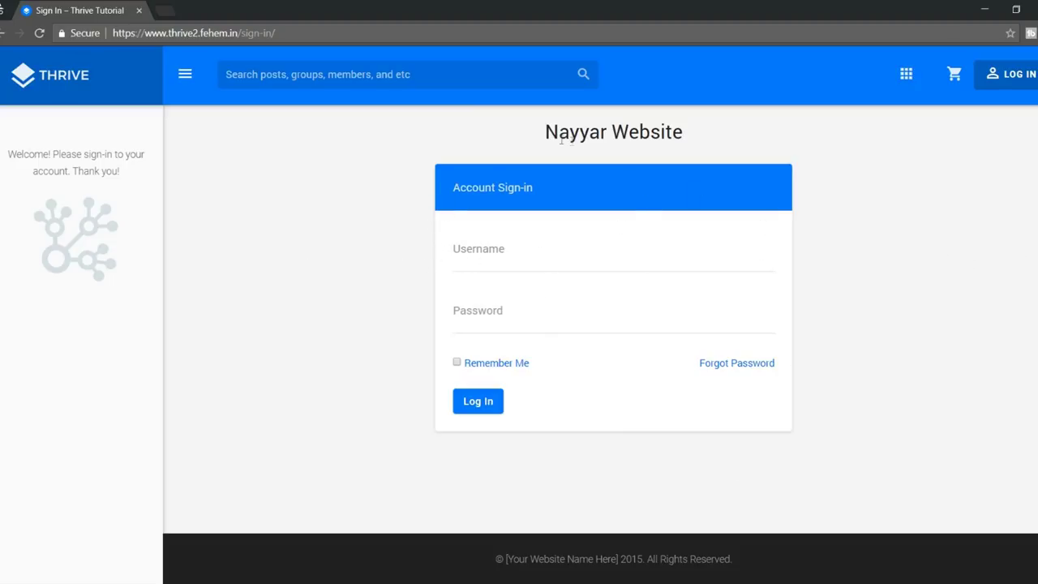
left_click_drag(547, 131, 699, 130)
left_click(679, 139)
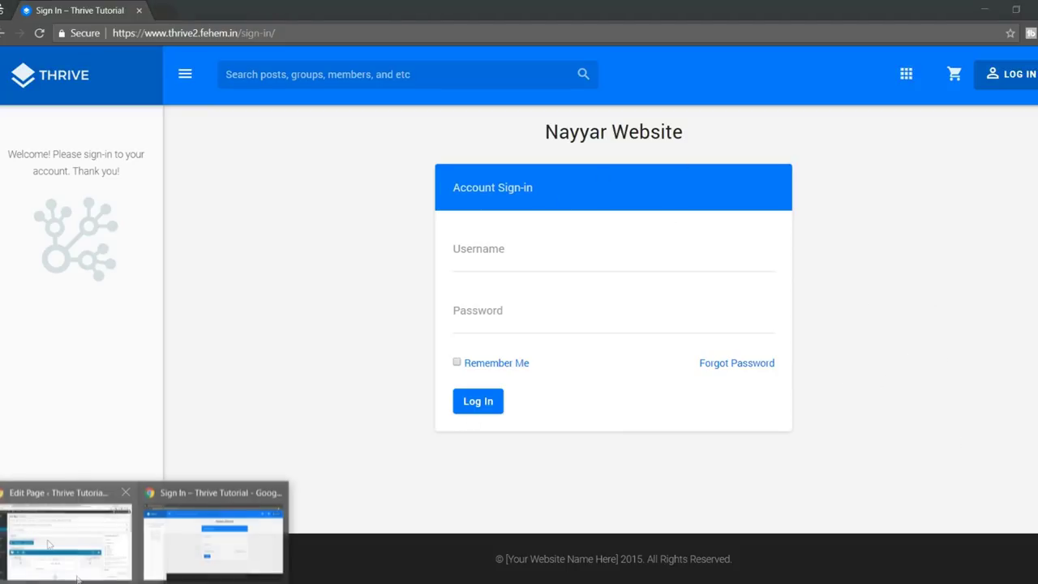
Step: Compare the live Sign In page with its editor, finishing in the Sign In page editor
left_click(69, 531)
scroll(648, 373, "down", 3)
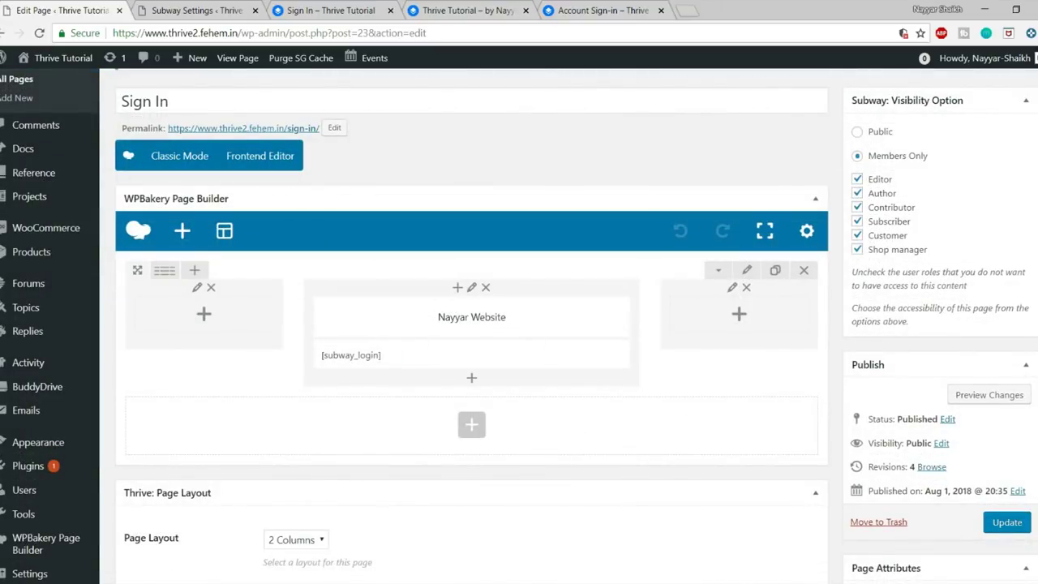
left_click(162, 535)
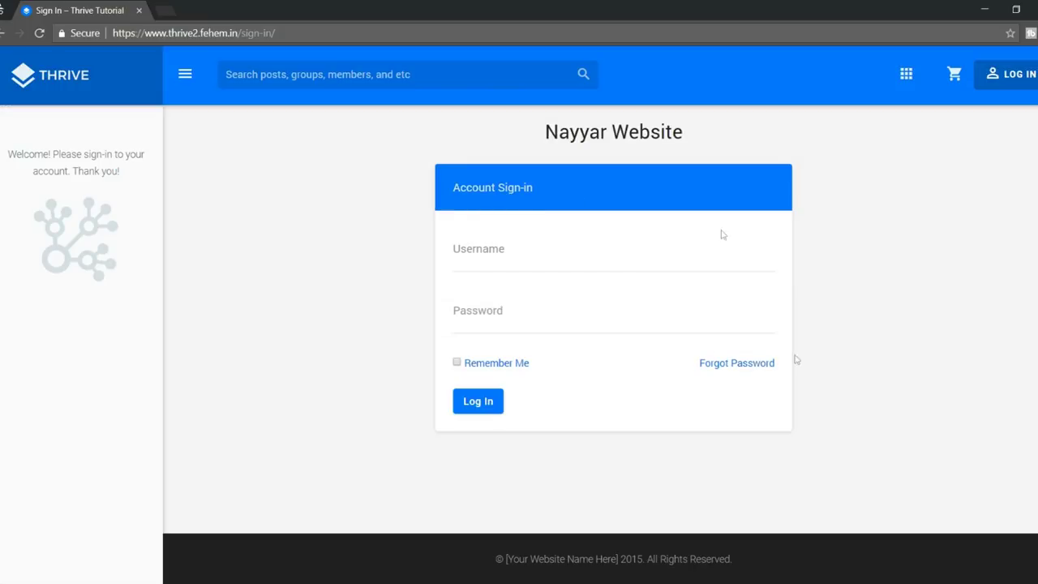
mouse_move(124, 567)
left_click(70, 536)
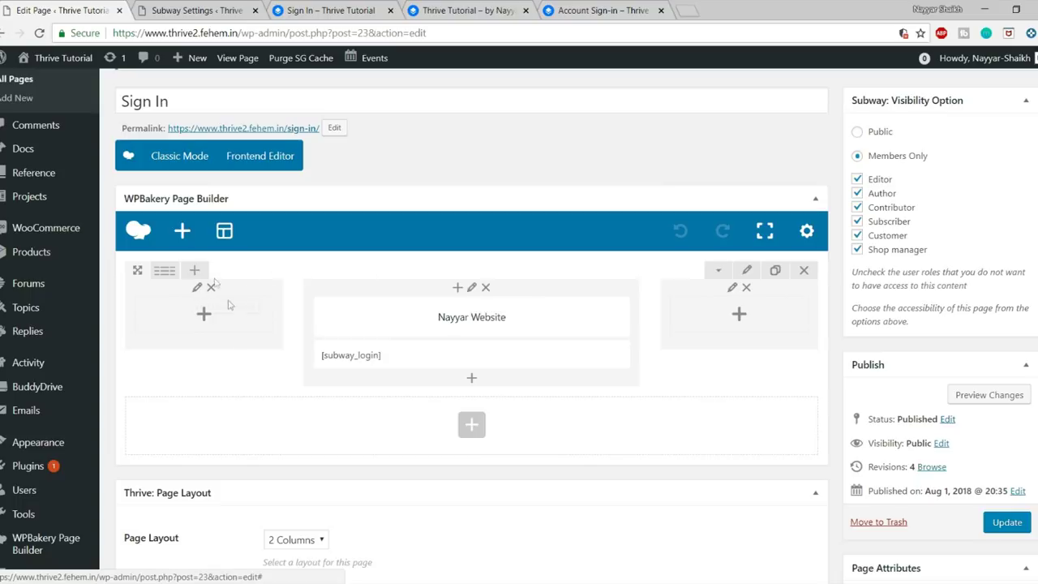
mouse_move(209, 285)
left_click(211, 531)
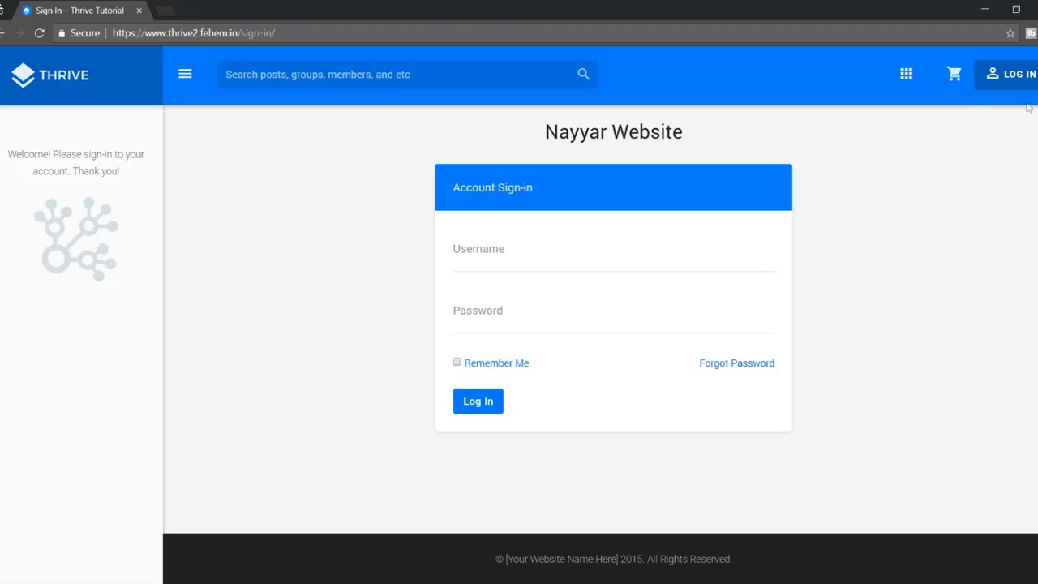
left_click(71, 577)
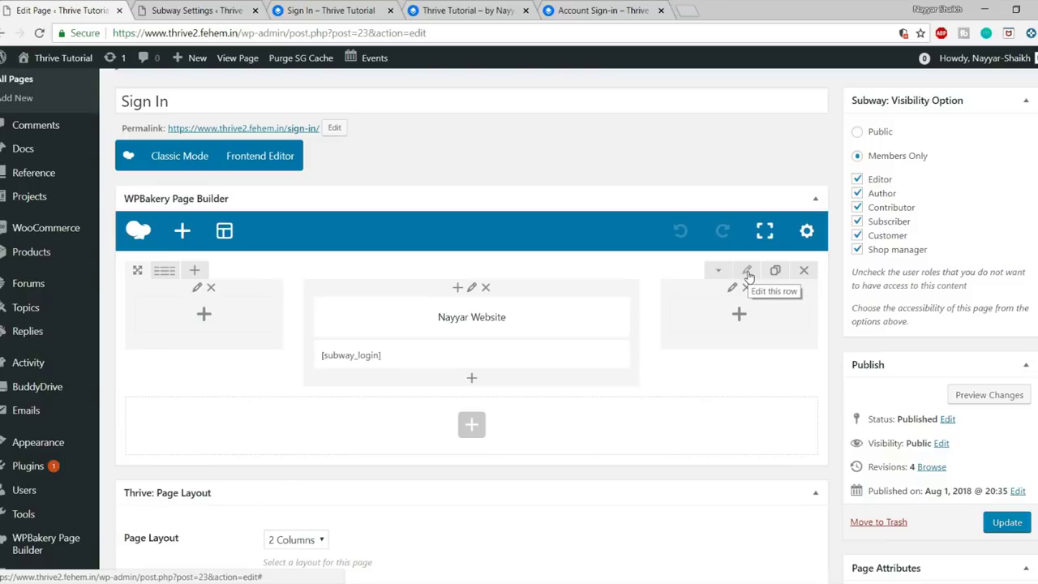
Step: In the row's Design Options, set the background colour to black #000000
left_click(748, 274)
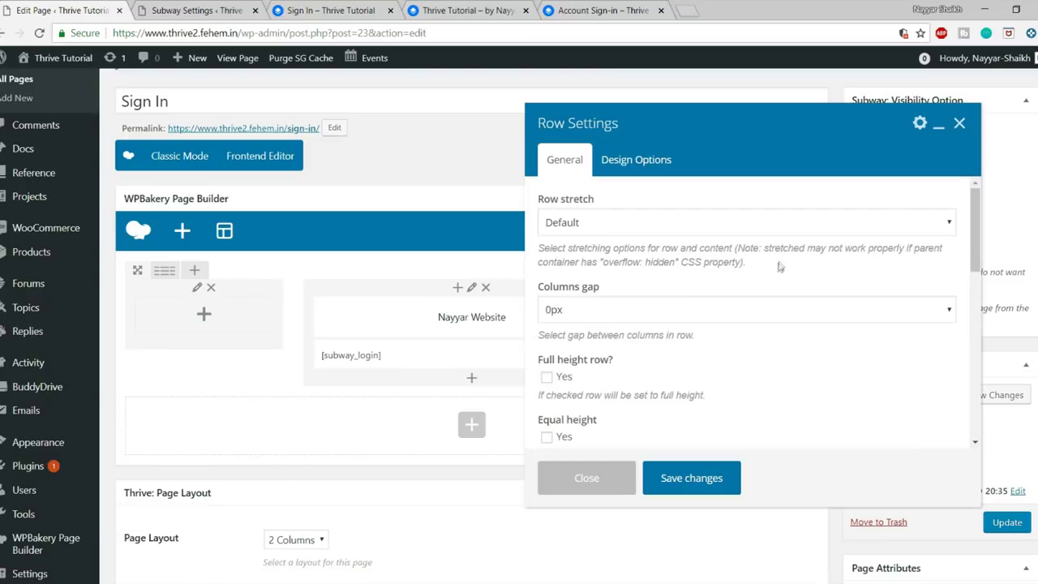
left_click(636, 162)
scroll(869, 288, "down", 1)
left_click(841, 304)
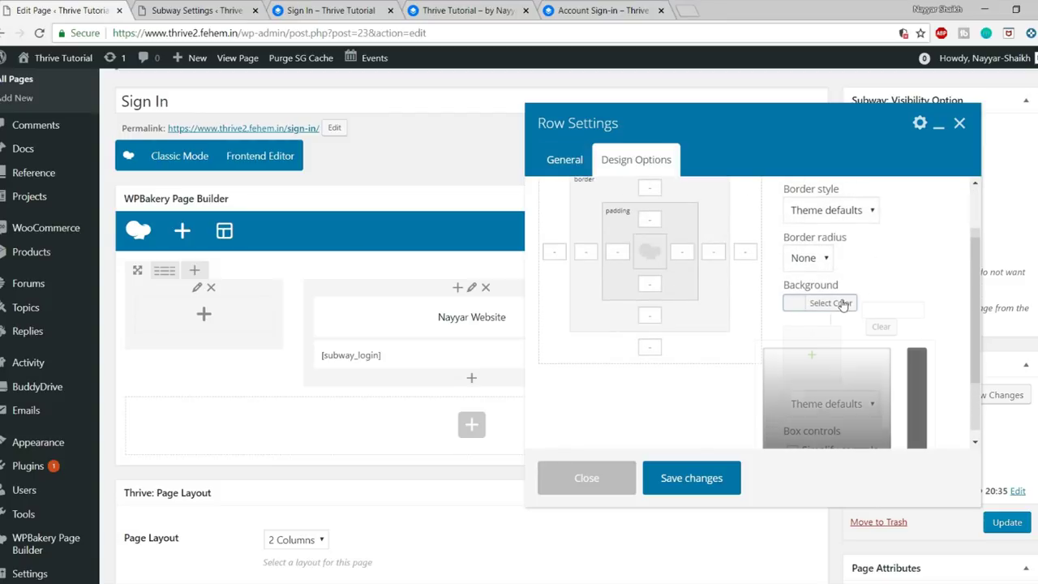
scroll(841, 346, "down", 1)
left_click(770, 391)
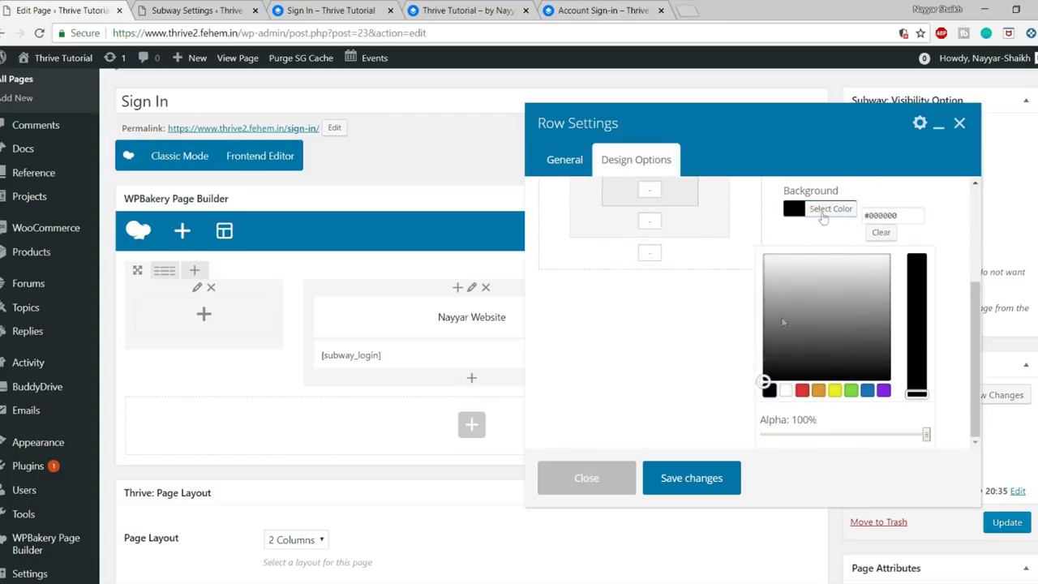
left_click(831, 211)
left_click(822, 295)
scroll(777, 373, "down", 3)
left_click(835, 209)
Step: Leave the background image empty, save the row settings, and update the Sign In page
scroll(843, 316, "down", 1)
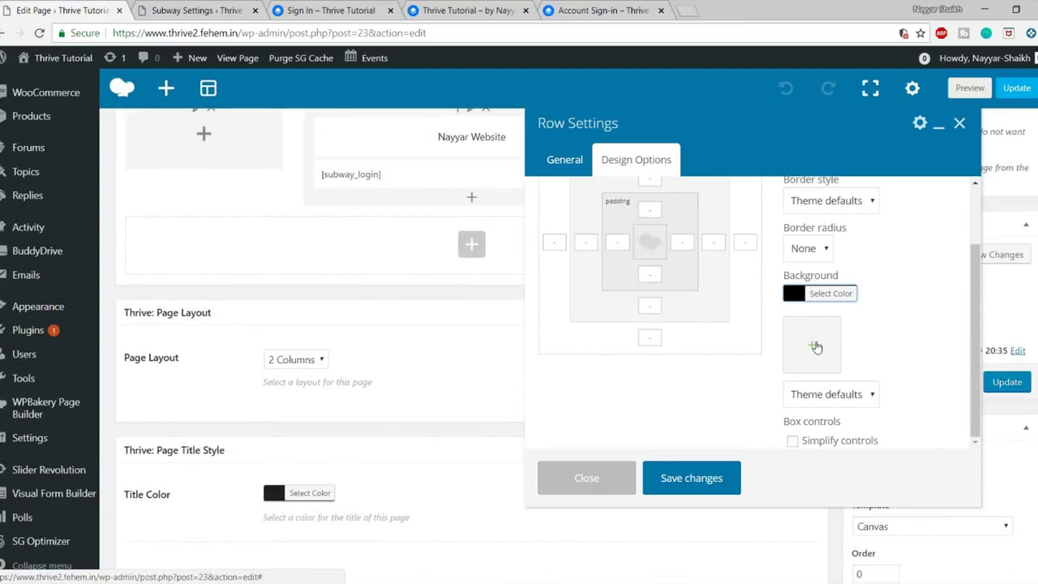
left_click(813, 347)
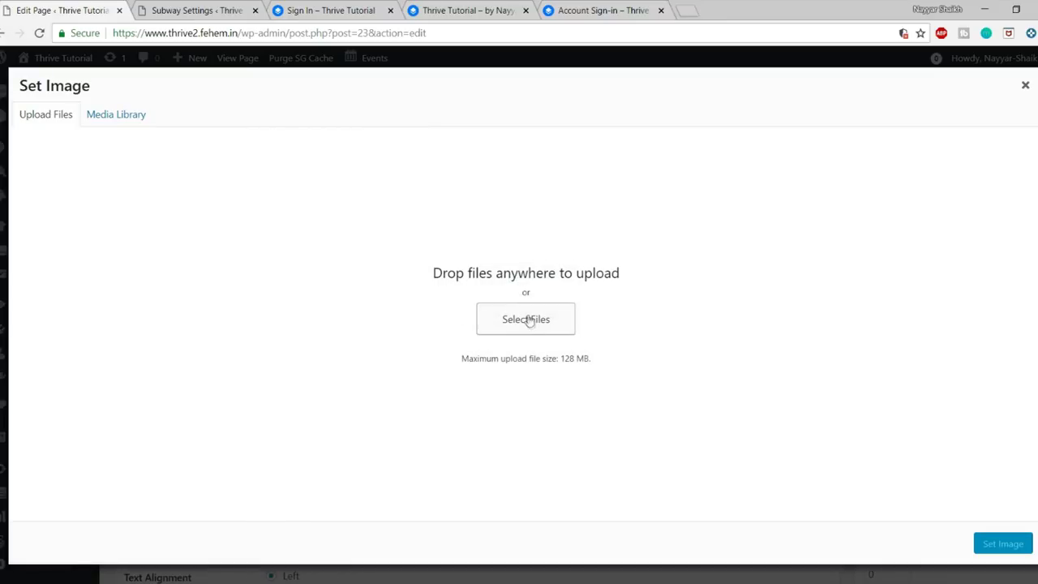
left_click(1025, 85)
left_click(702, 485)
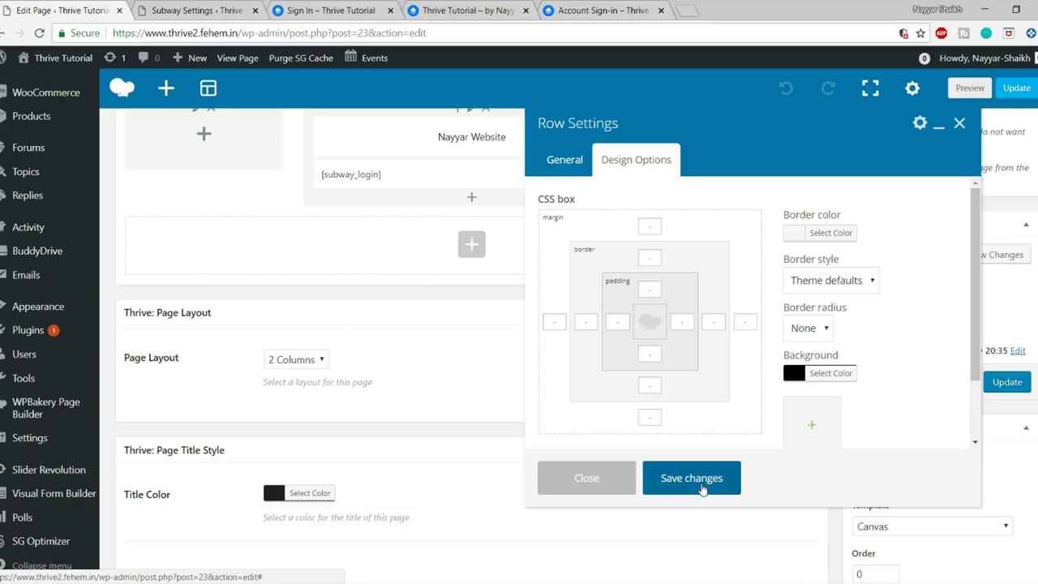
left_click(1005, 385)
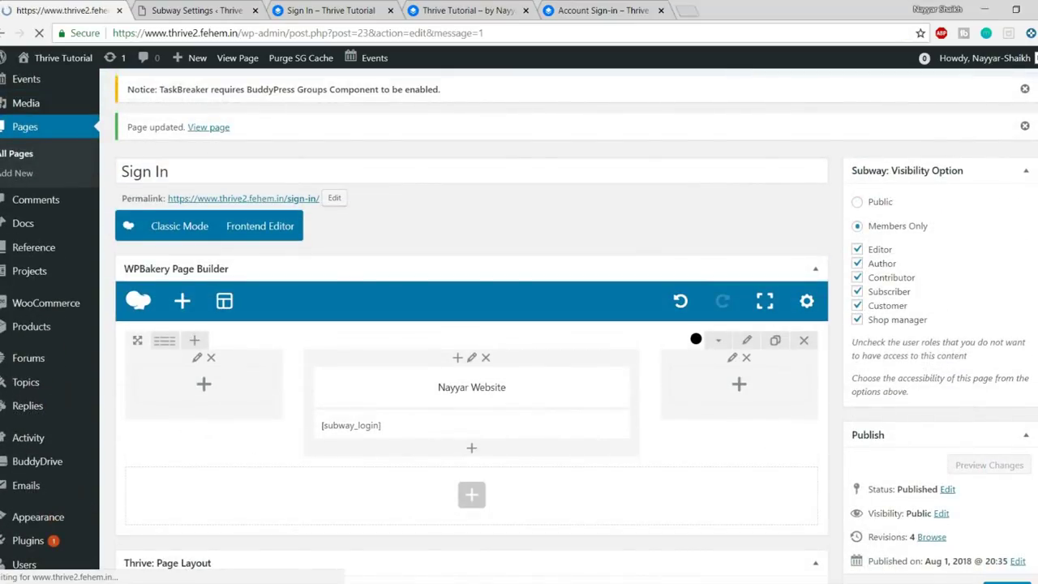
Step: Check the live page's dark site-name heading against the black background, then return to the editor
left_click(209, 559)
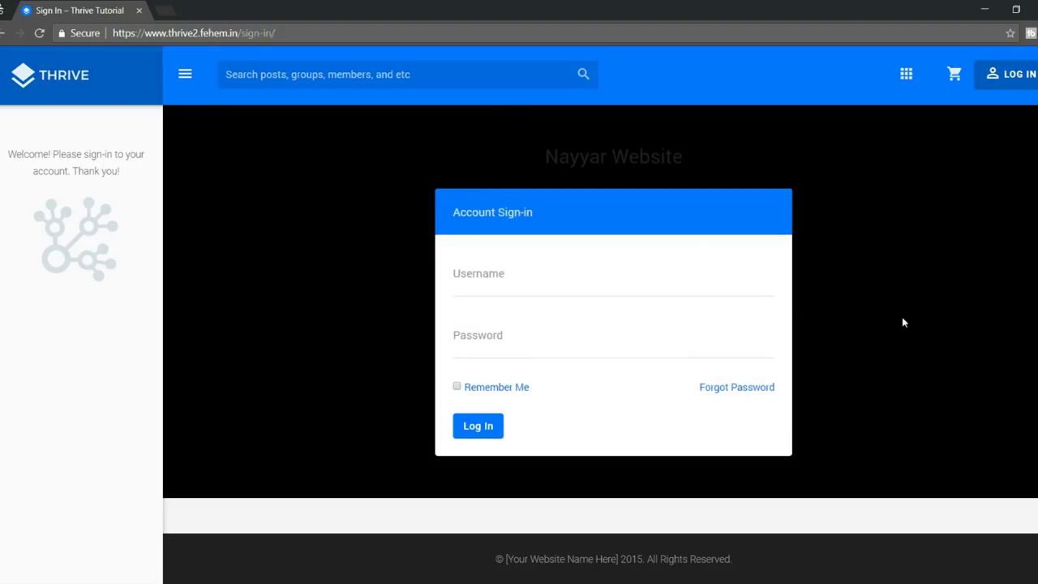
left_click_drag(566, 145, 743, 162)
left_click(522, 163)
left_click(743, 162)
left_click_drag(516, 164, 737, 158)
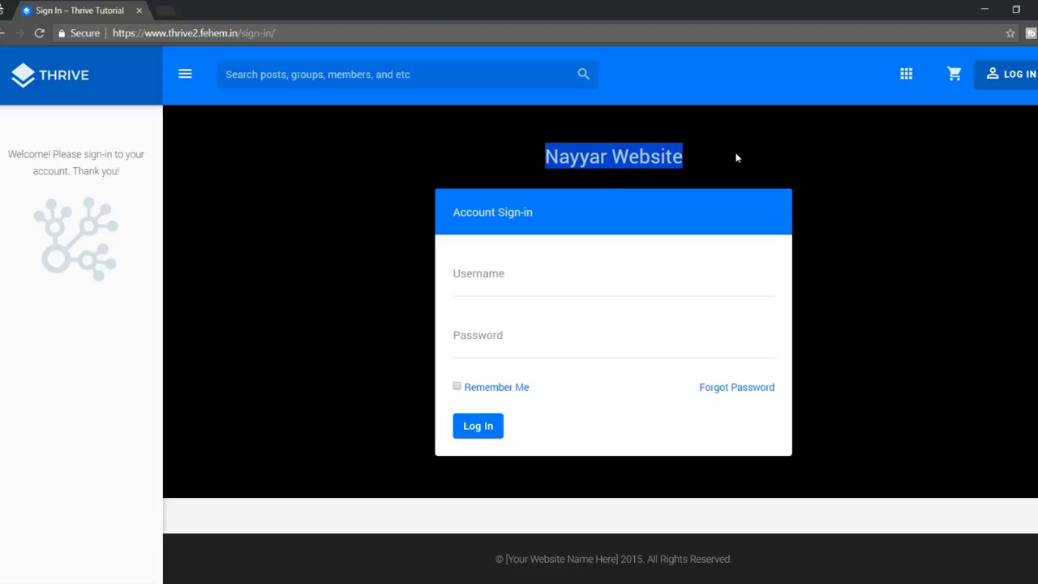
left_click(838, 323)
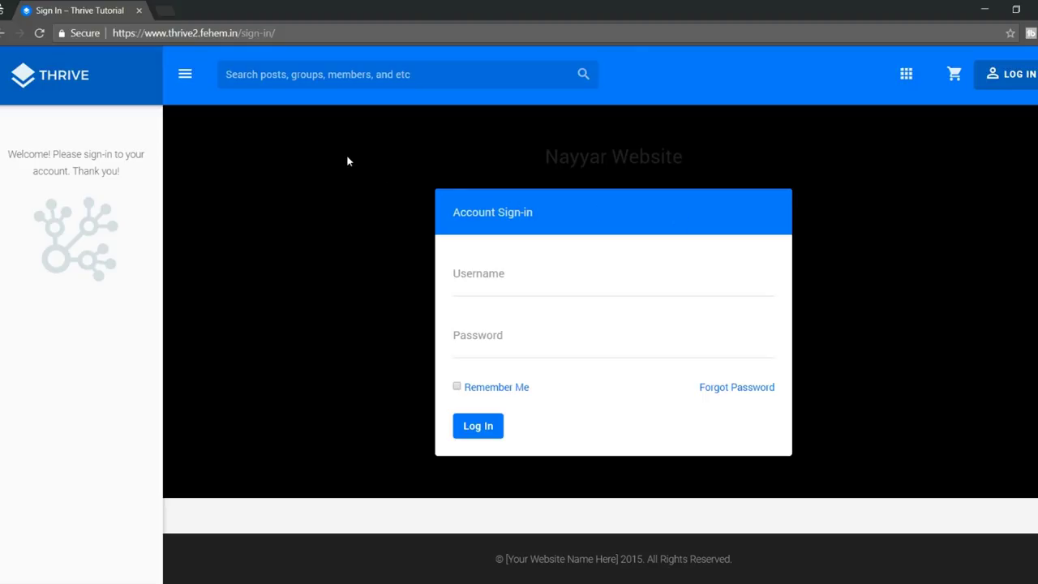
left_click_drag(456, 151, 764, 151)
left_click(763, 151)
left_click_drag(745, 155, 507, 160)
left_click(549, 152)
left_click_drag(532, 153, 701, 163)
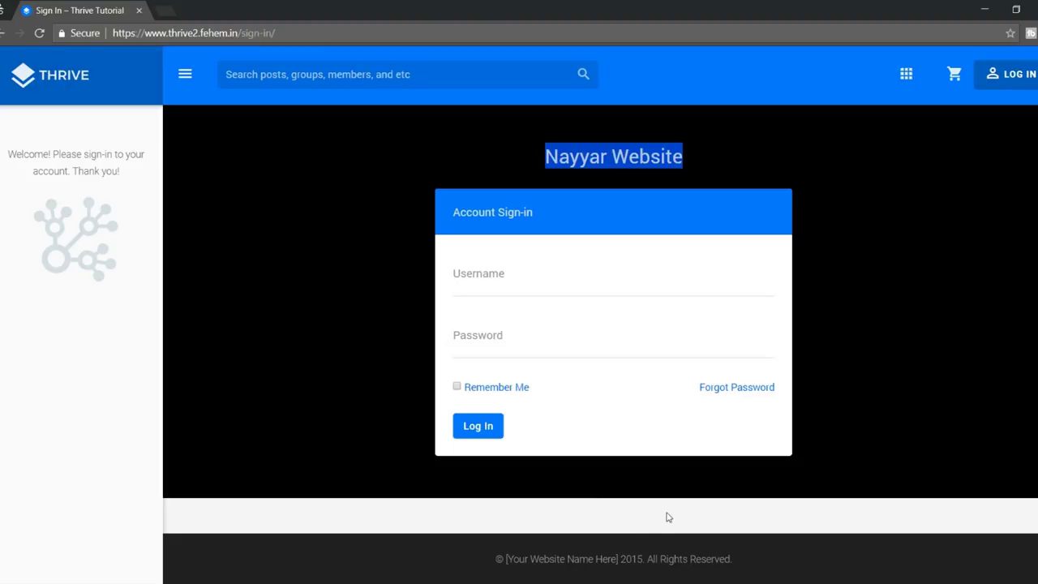
left_click(902, 255)
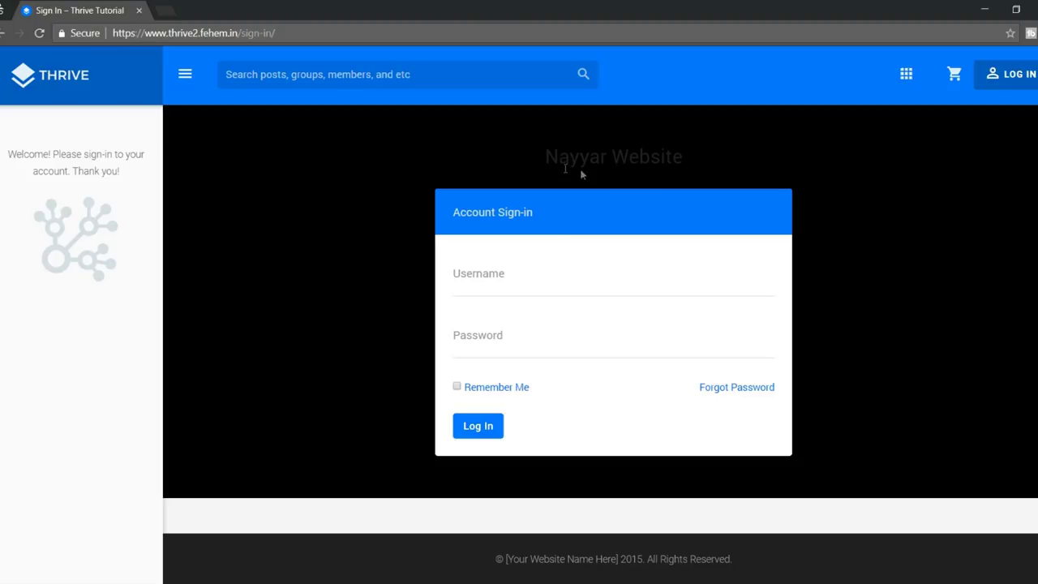
left_click_drag(512, 159, 687, 163)
left_click(710, 165)
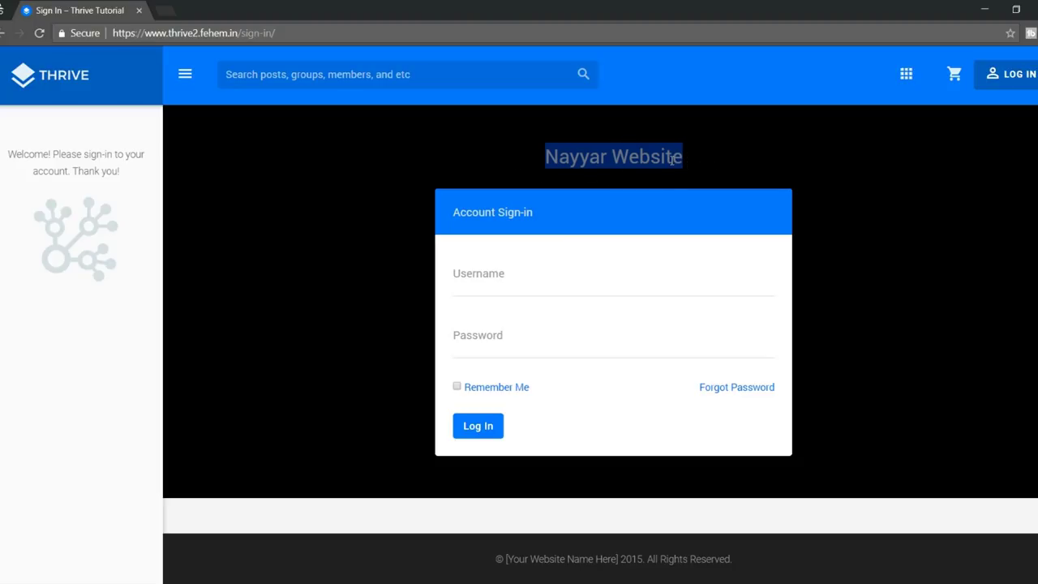
mouse_move(48, 580)
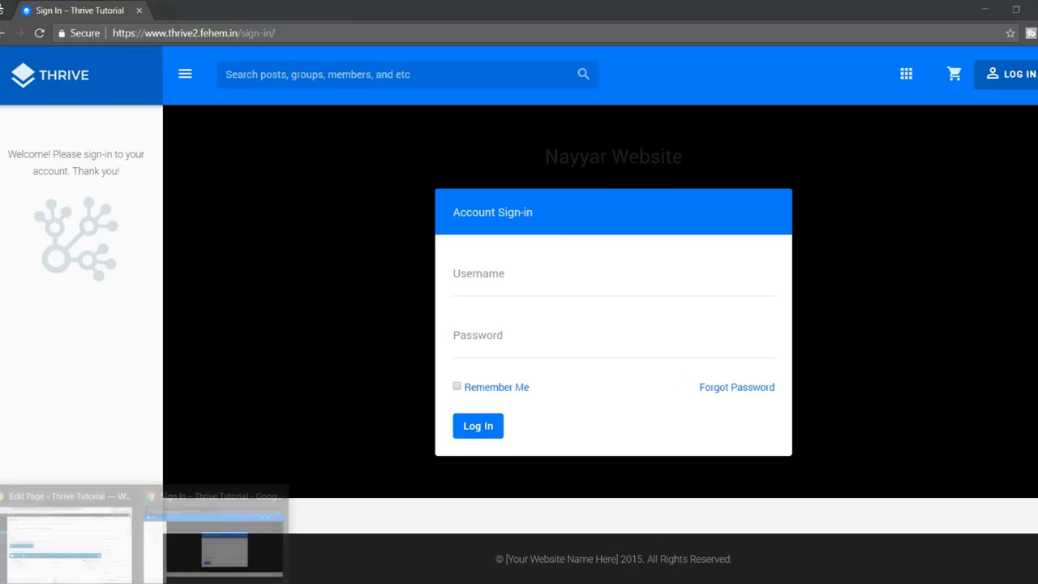
left_click(74, 528)
Step: Make the site-name heading text white, save the text block, and open its row's settings
scroll(523, 327, "down", 2)
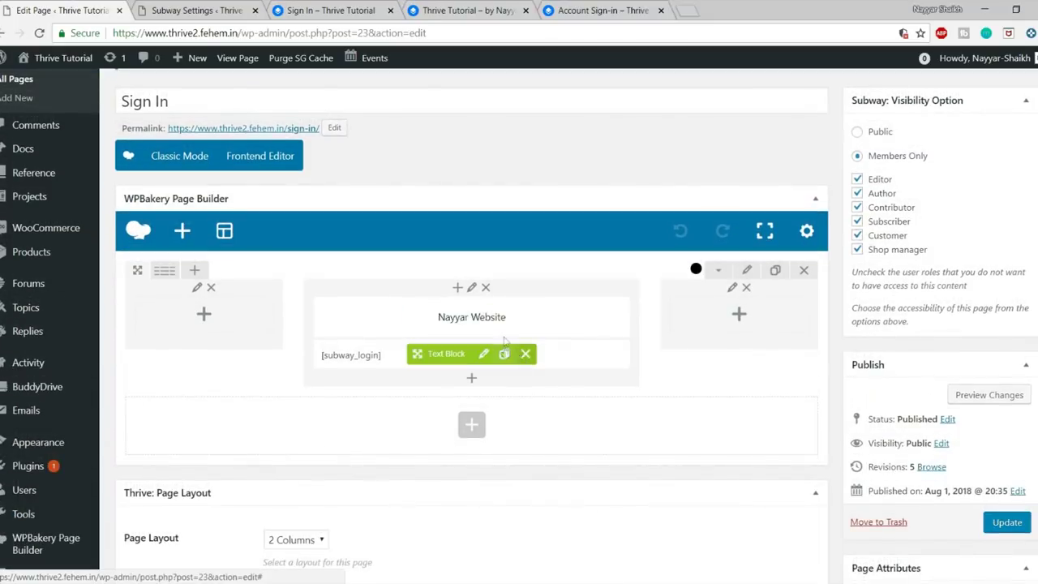
left_click(483, 318)
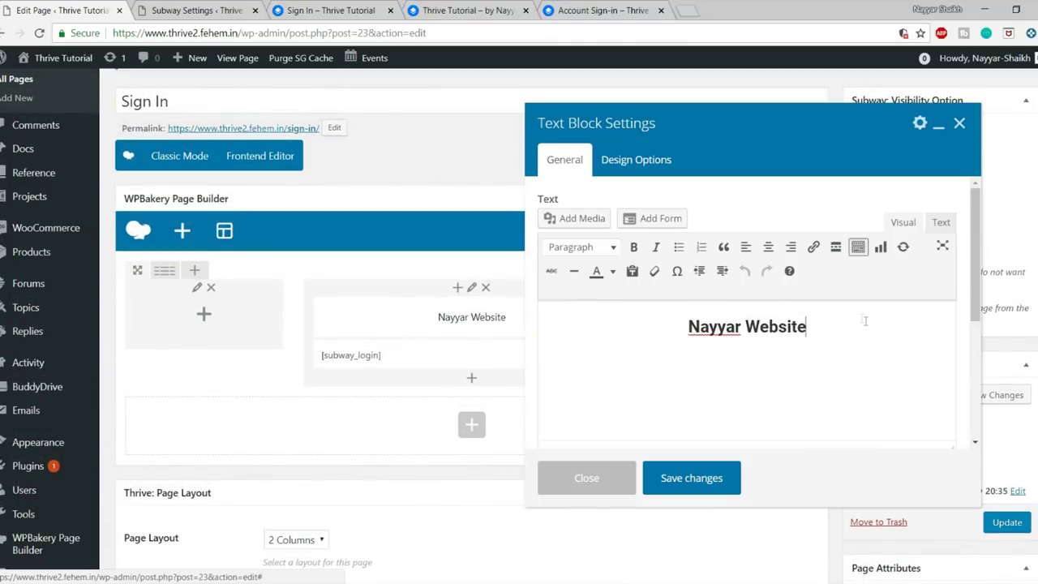
left_click_drag(864, 322, 677, 325)
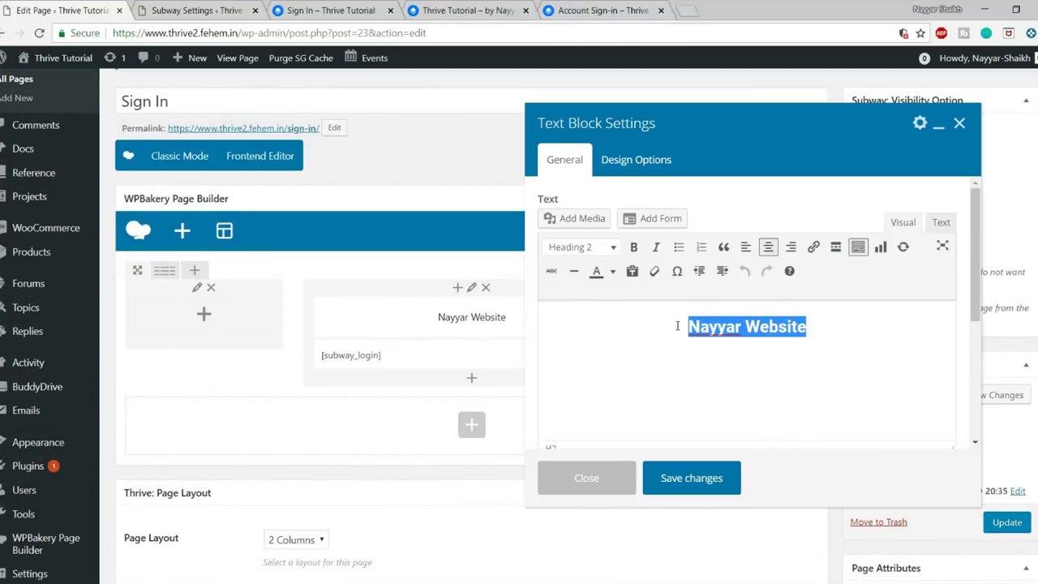
left_click(612, 271)
left_click(650, 332)
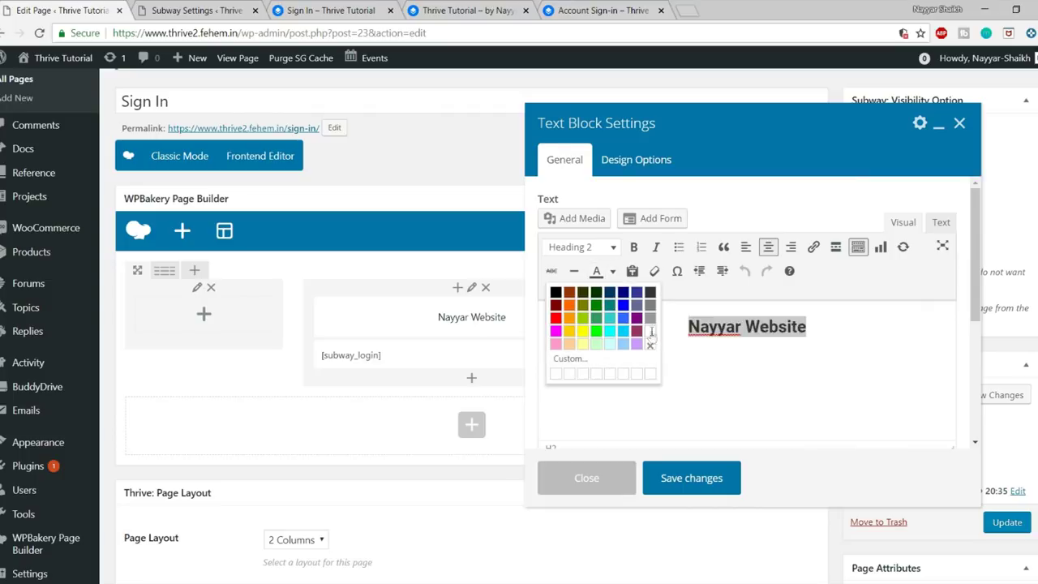
left_click(703, 480)
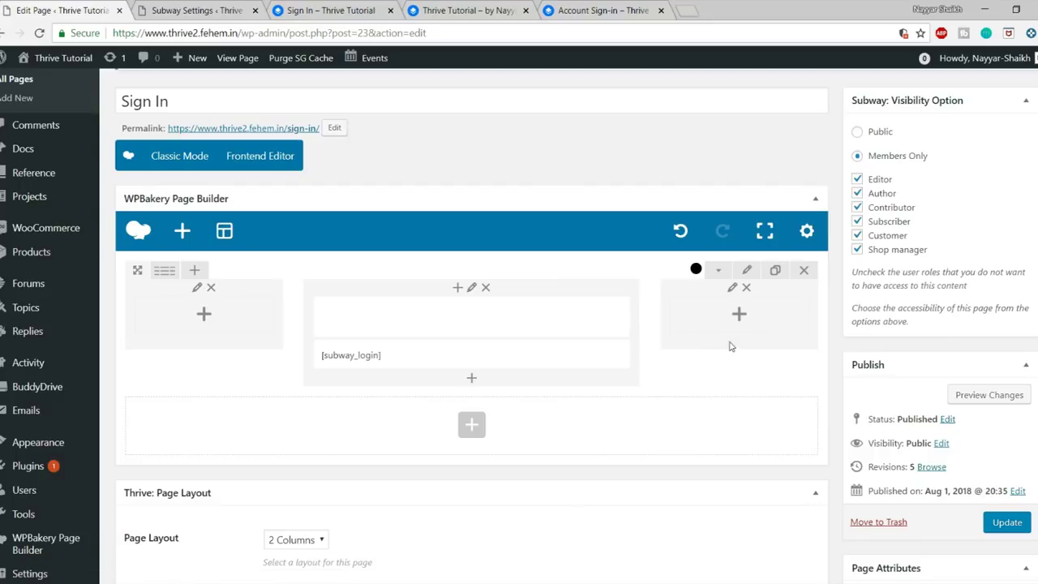
left_click(747, 270)
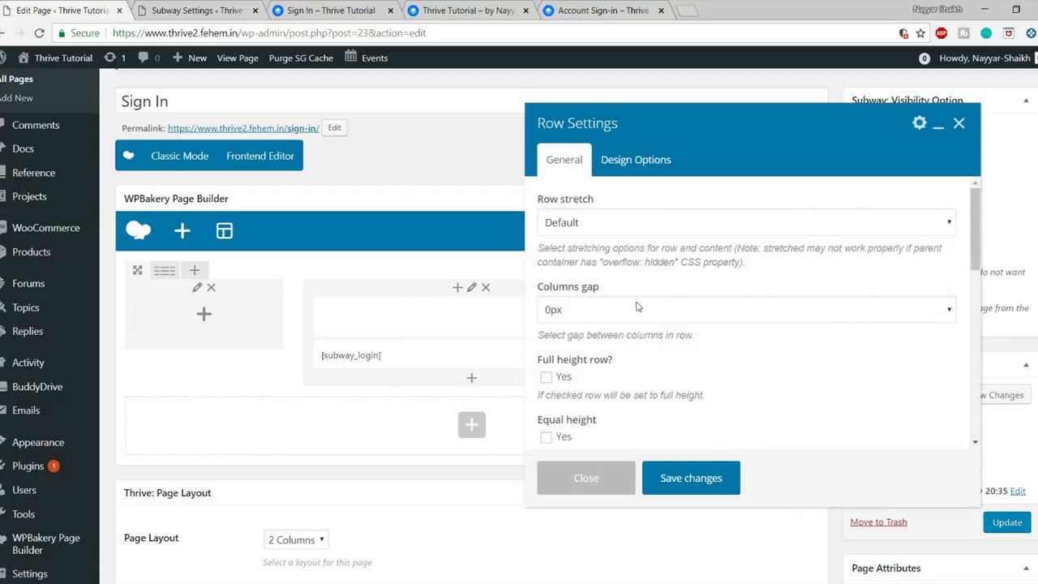
Step: Make the Sign In row full height with columns in the Middle, save, and update the page
scroll(640, 308, "down", 2)
left_click_drag(536, 293, 633, 294)
left_click(545, 306)
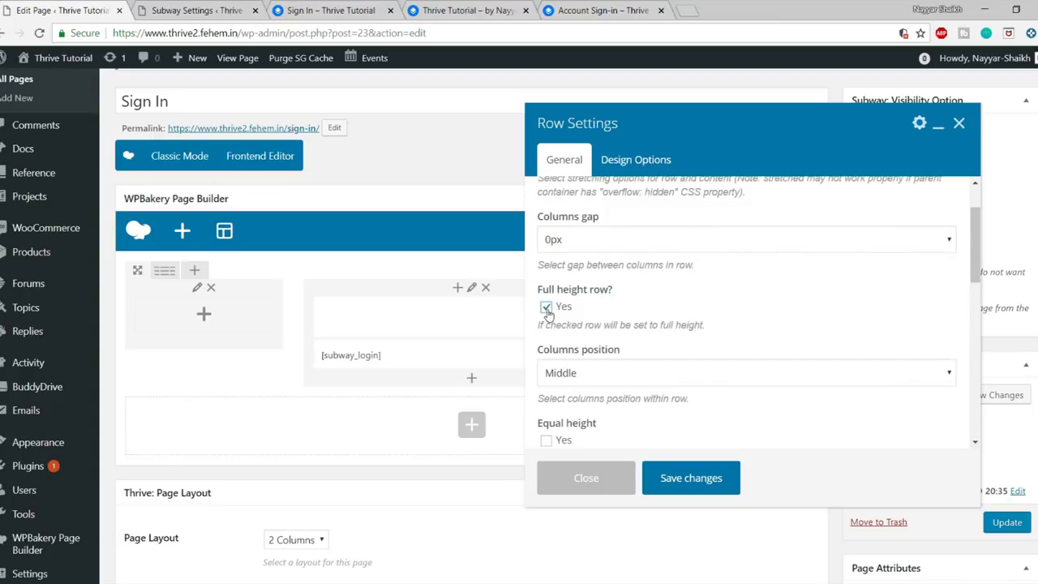
scroll(751, 324, "down", 2)
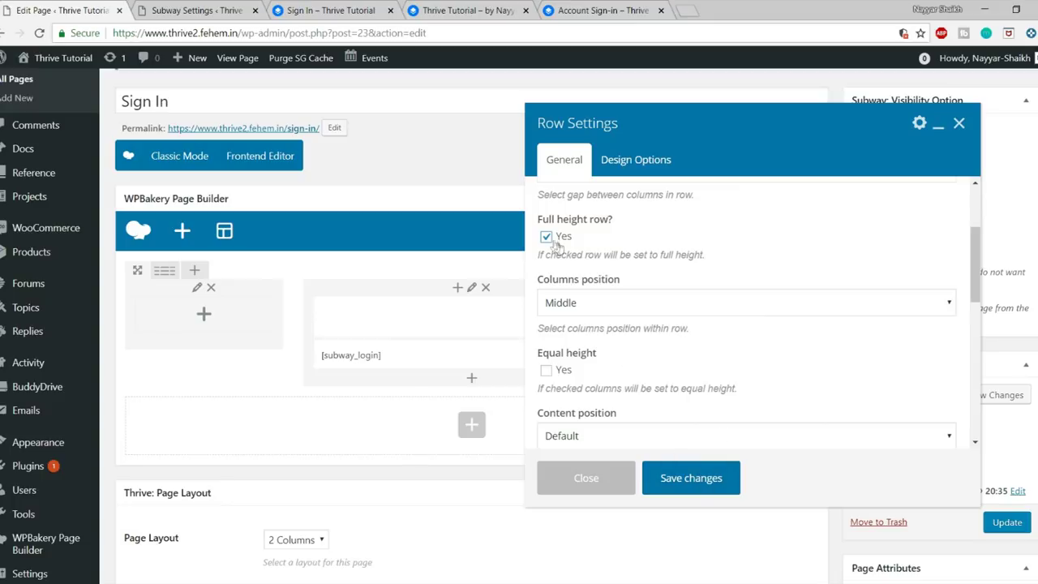
left_click(709, 485)
left_click(1009, 525)
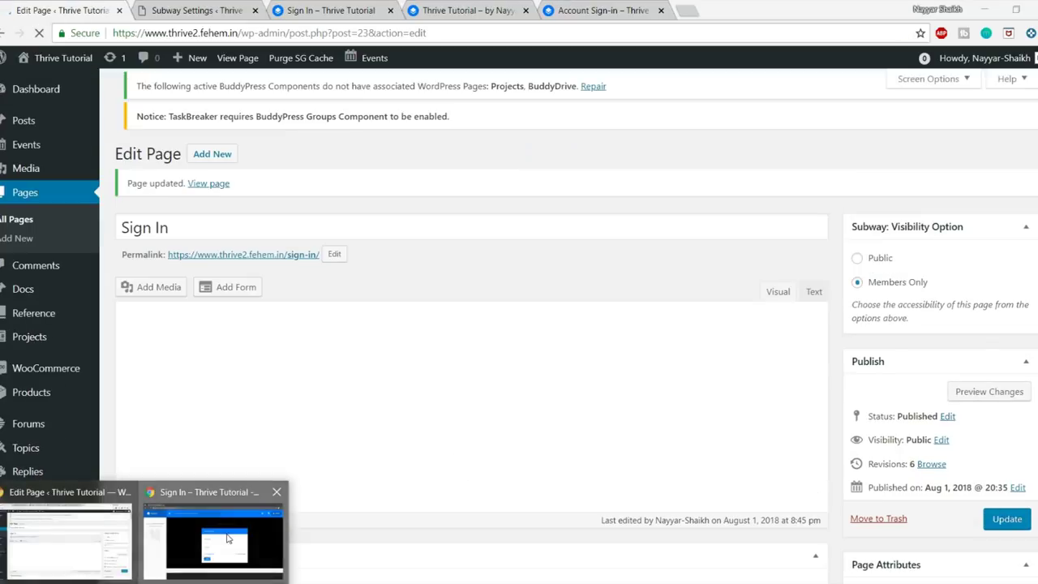
Step: Reload the Sign In page and check its vertically centred sign-in form
left_click(228, 537)
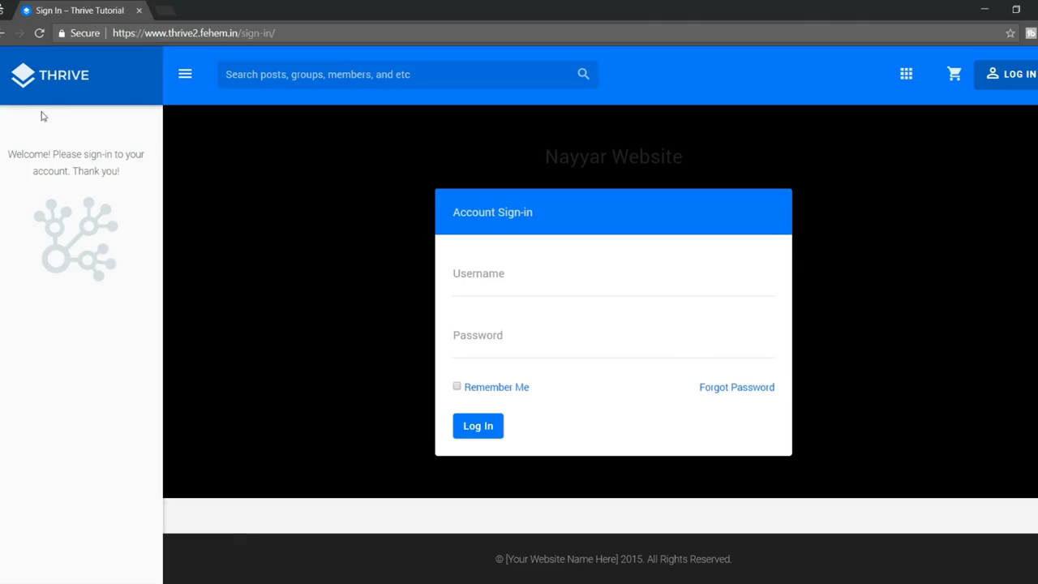
left_click(40, 33)
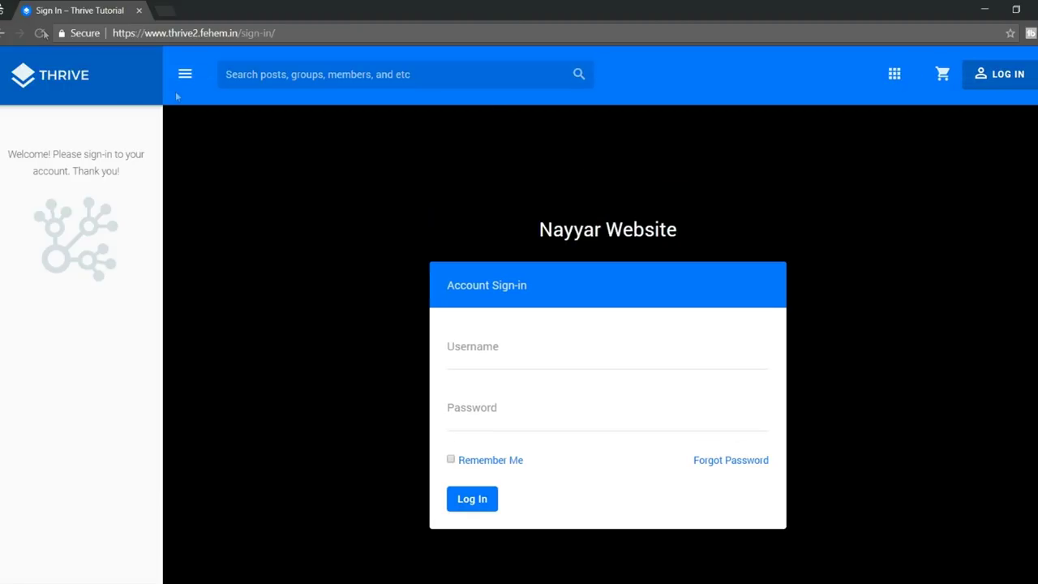
scroll(942, 254, "down", 2)
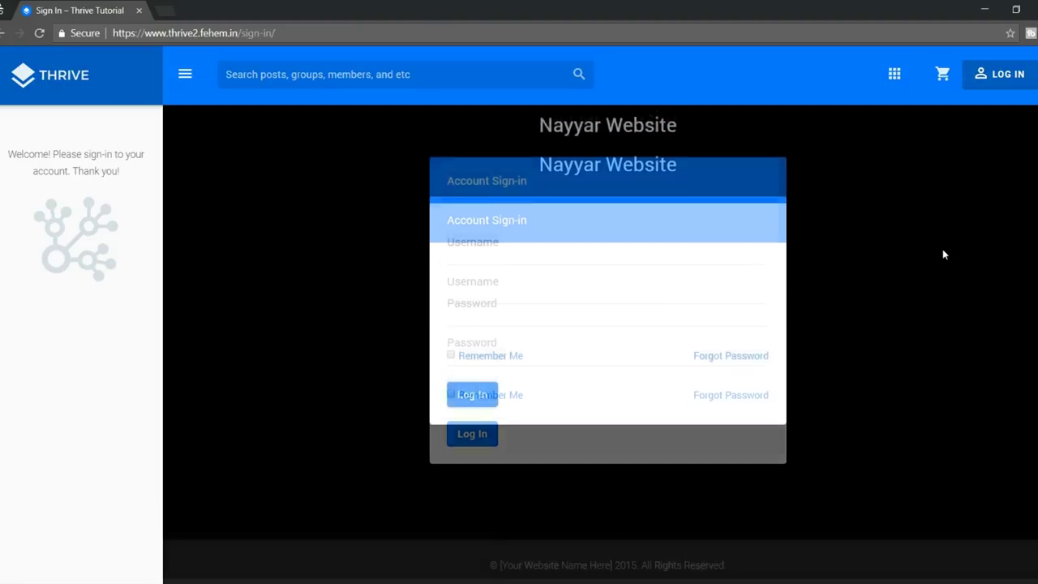
scroll(945, 295, "up", 2)
left_click_drag(535, 229, 715, 249)
left_click(875, 350)
scroll(878, 348, "down", 2)
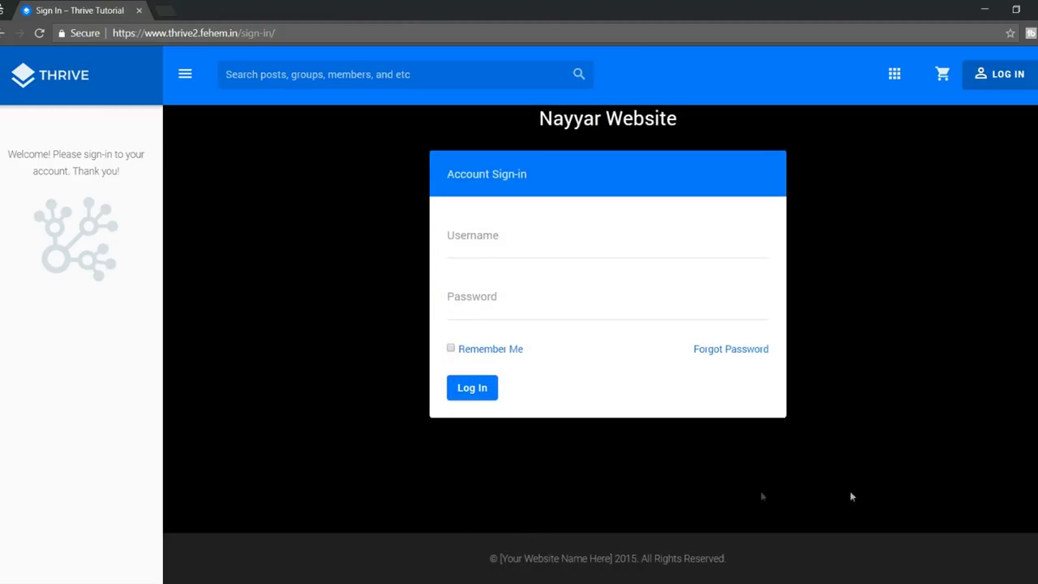
scroll(803, 495, "up", 2)
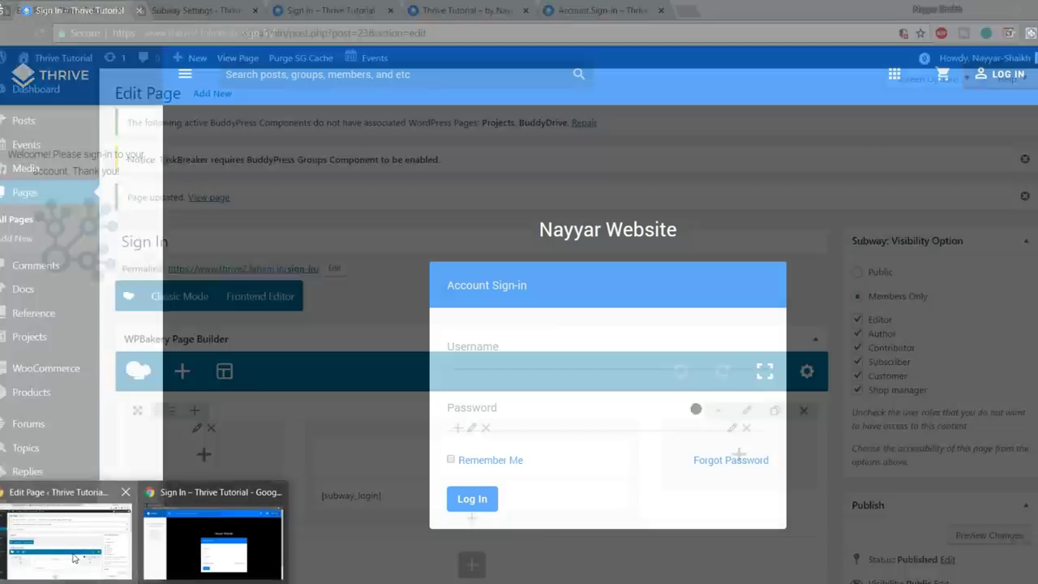
Step: Log in on the demo site's Account Sign-in tab
left_click(68, 531)
left_click(595, 9)
scroll(621, 417, "down", 2)
left_click(484, 498)
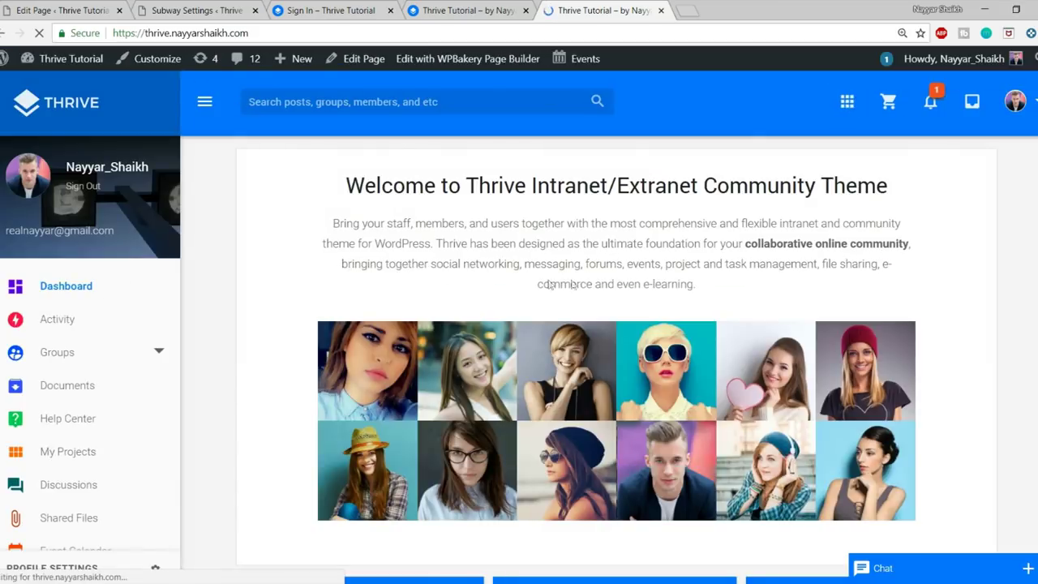
Step: Look over the demo site's logged-in welcome heading and introduction text
scroll(739, 459, "down", 8)
scroll(739, 459, "up", 8)
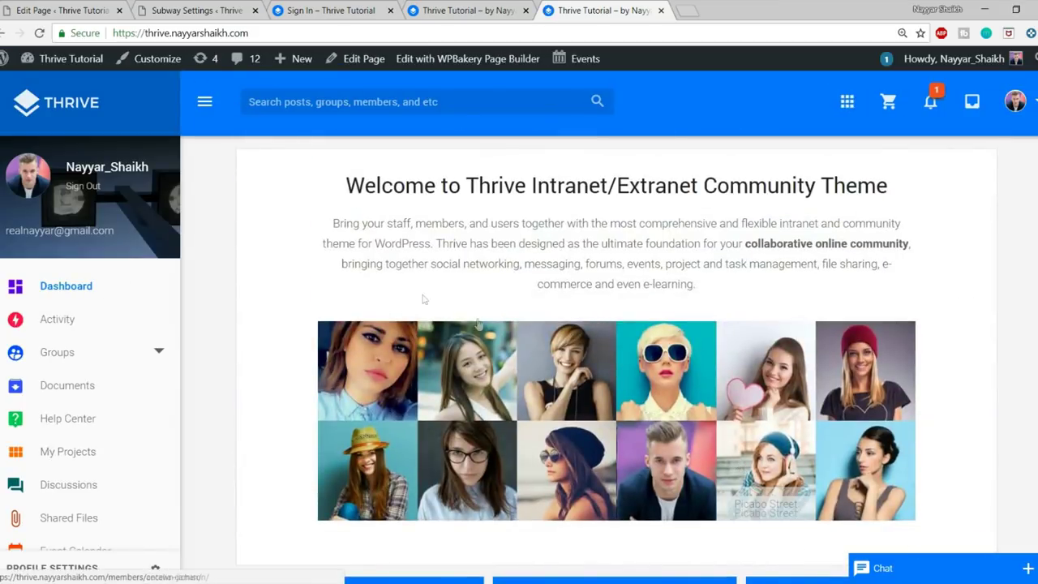
left_click_drag(330, 181, 638, 265)
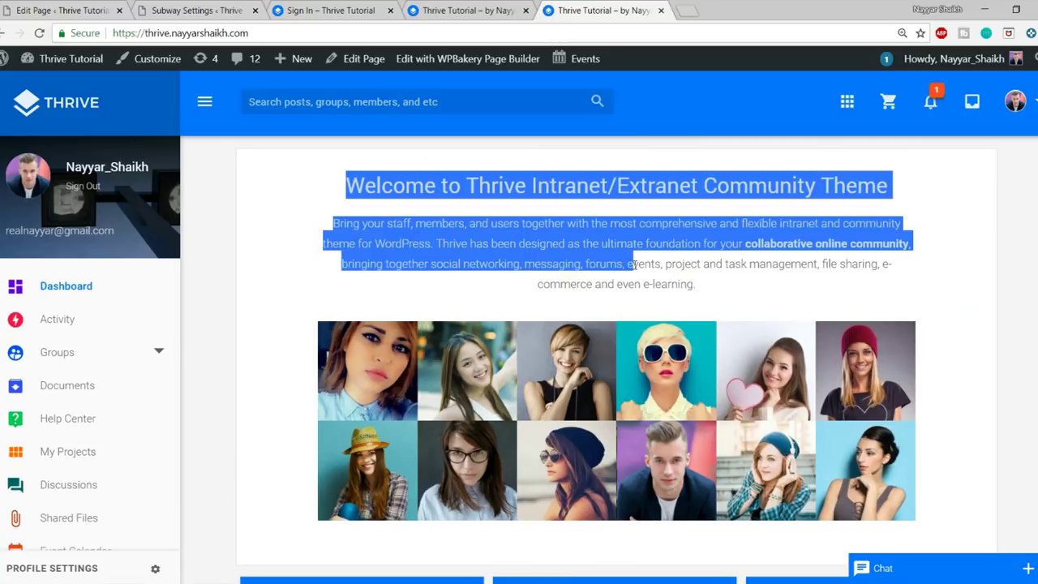
left_click(637, 265)
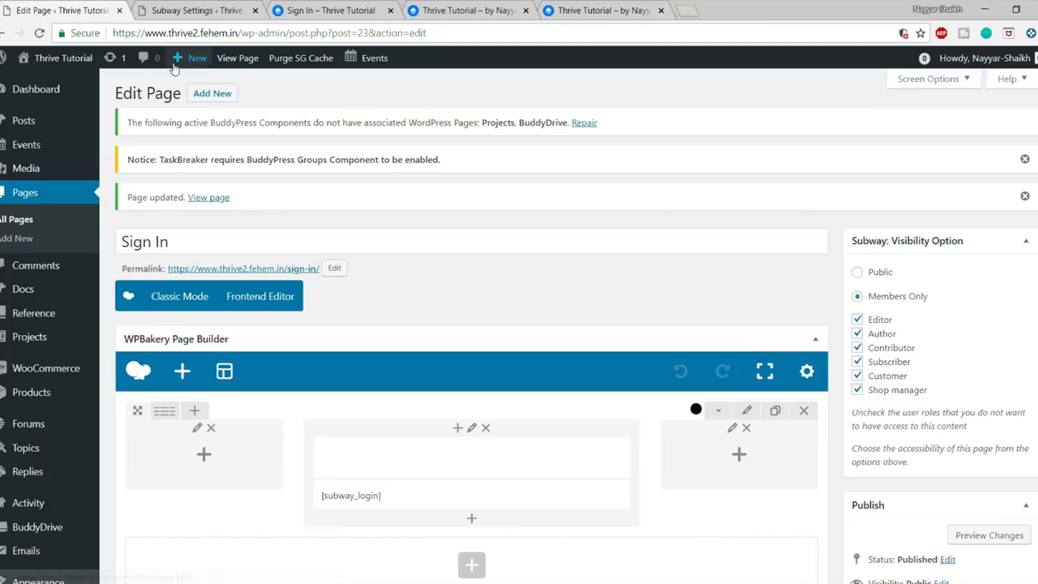
Step: Create a new page titled 'Dashboard'
mouse_move(203, 63)
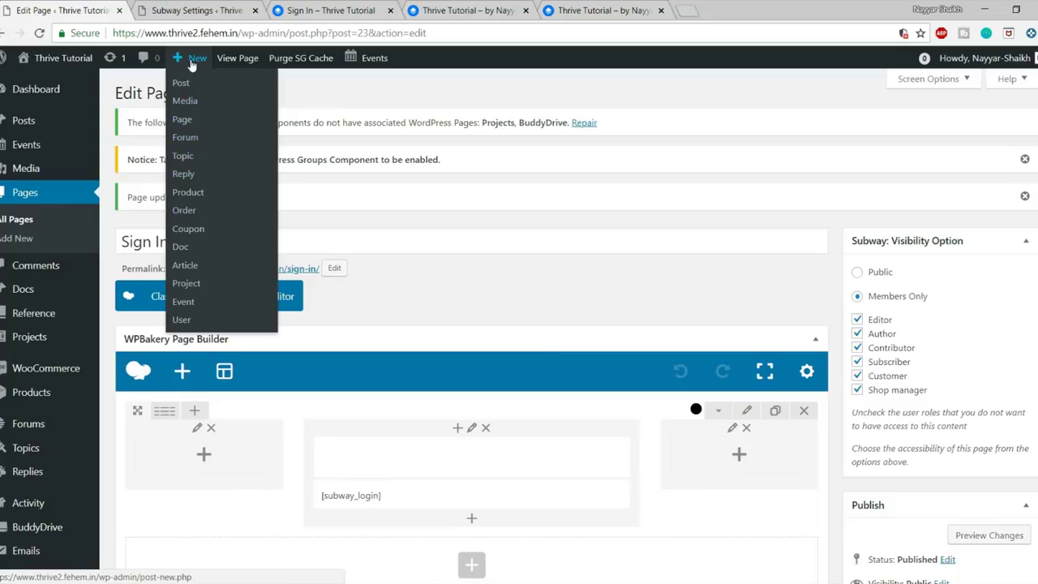
left_click(182, 120)
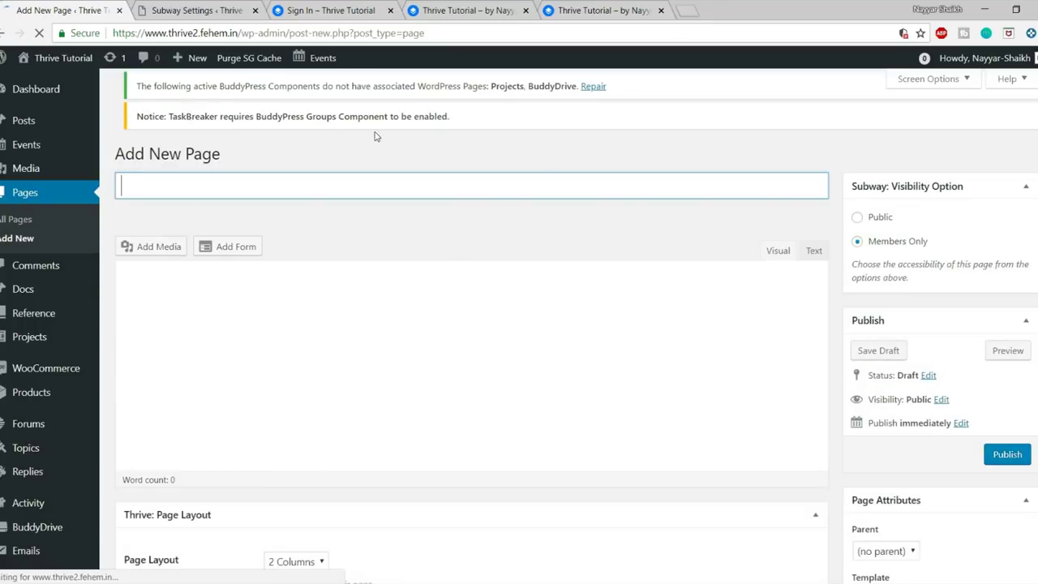
type("Dashboard")
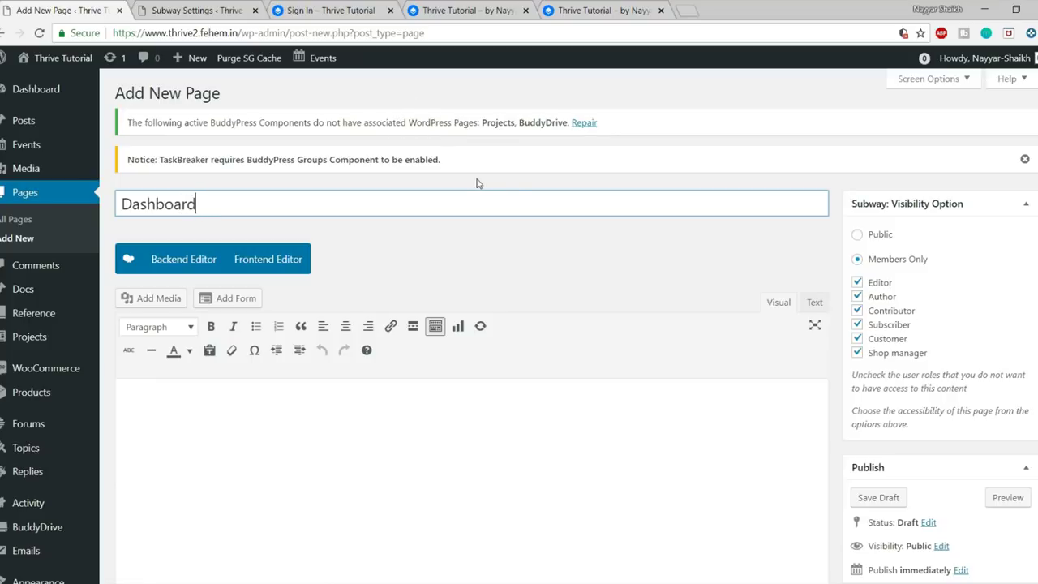
scroll(487, 203, "down", 3)
Step: Give it the Dashboard template, publish it, and open the live page in a new tab
left_click(915, 324)
left_click(898, 382)
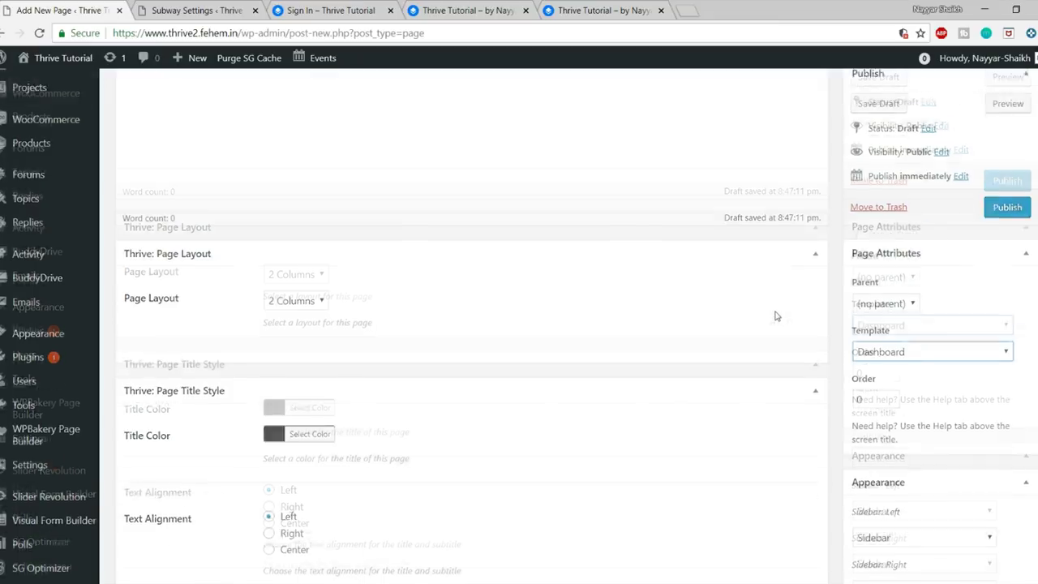
scroll(776, 313, "up", 4)
left_click(997, 460)
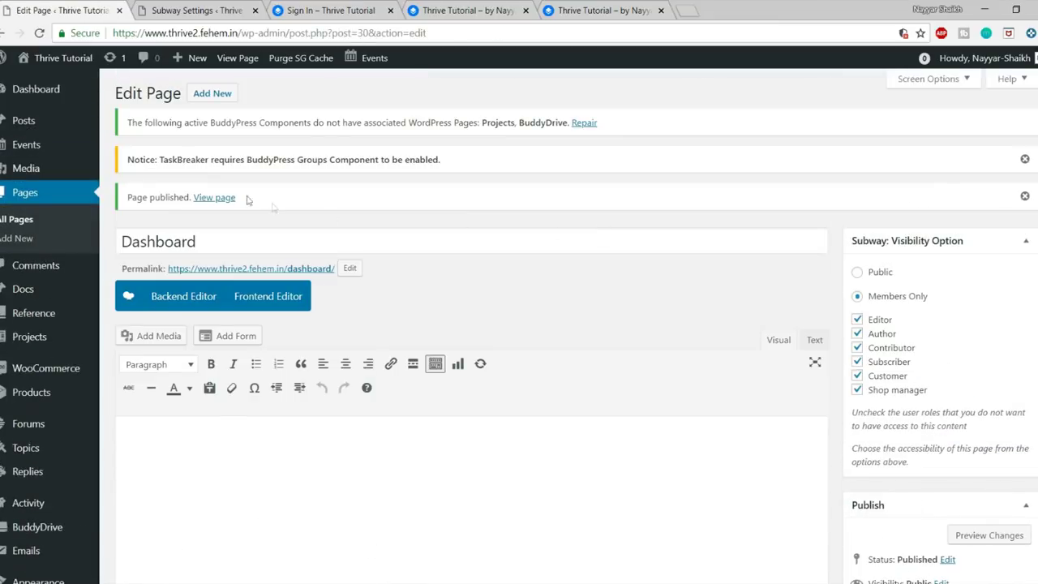
right_click(220, 197)
left_click(243, 203)
Step: Close the live Sign In tab and one duplicate Thrive Tutorial tab, ending on Subway Settings
left_click(229, 8)
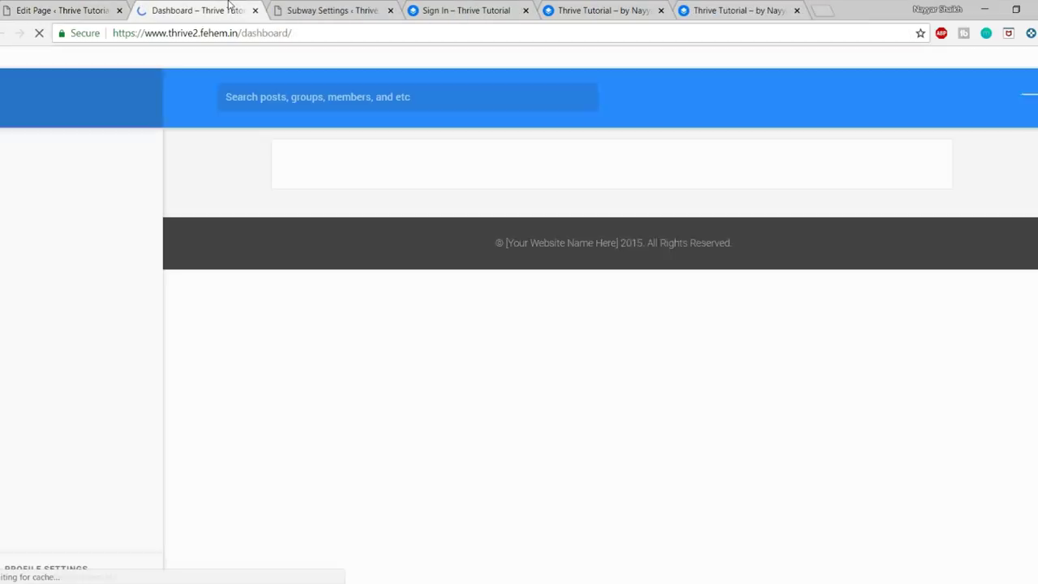
left_click(337, 10)
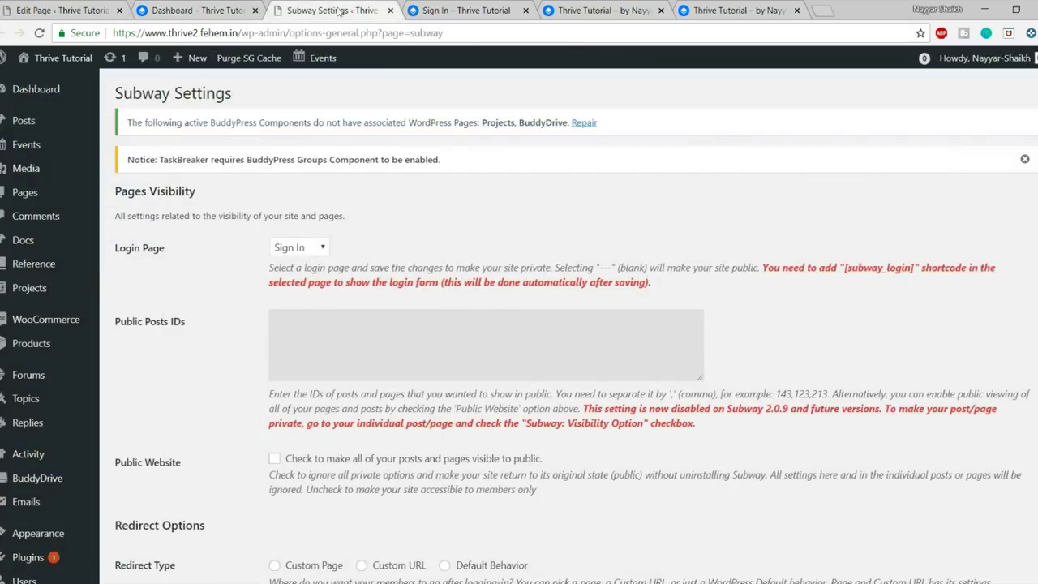
left_click(474, 11)
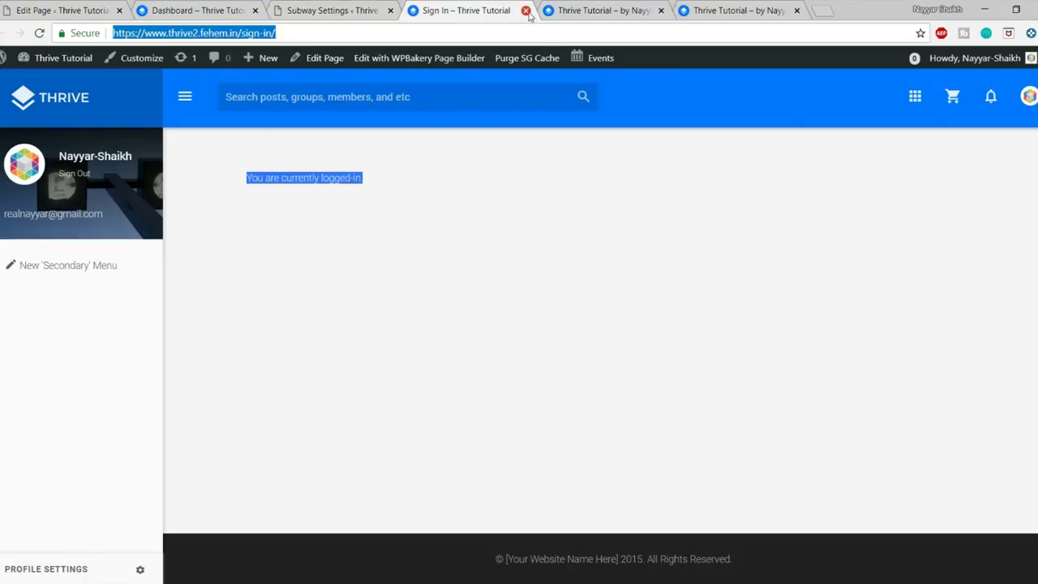
left_click(526, 11)
left_click(525, 11)
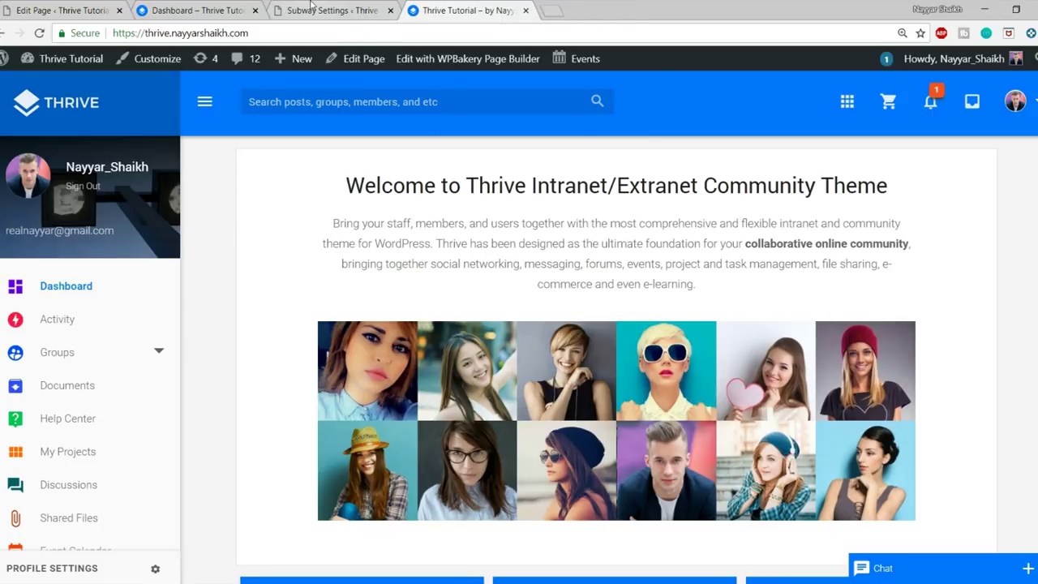
left_click(210, 8)
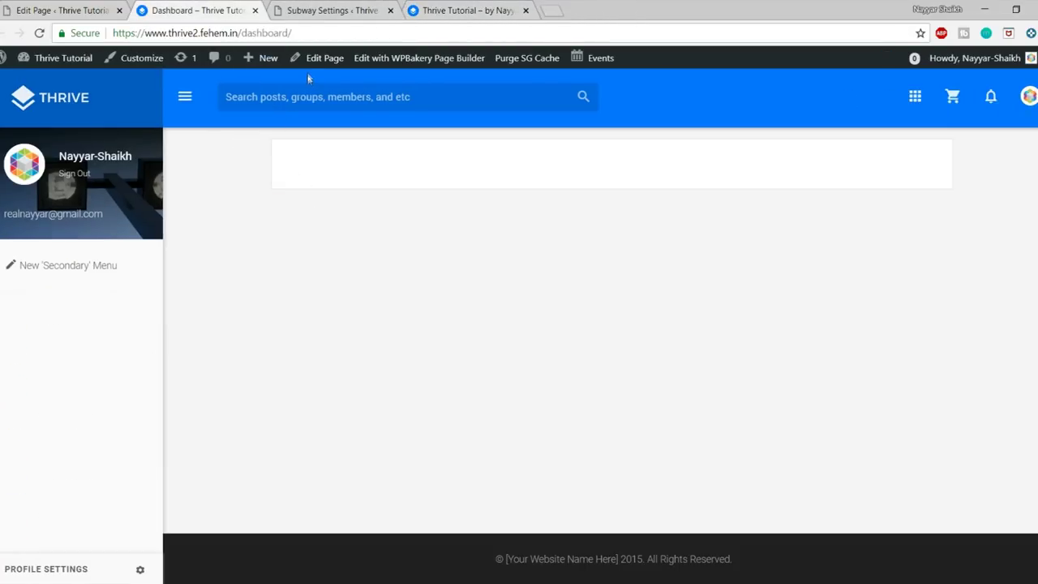
left_click(324, 7)
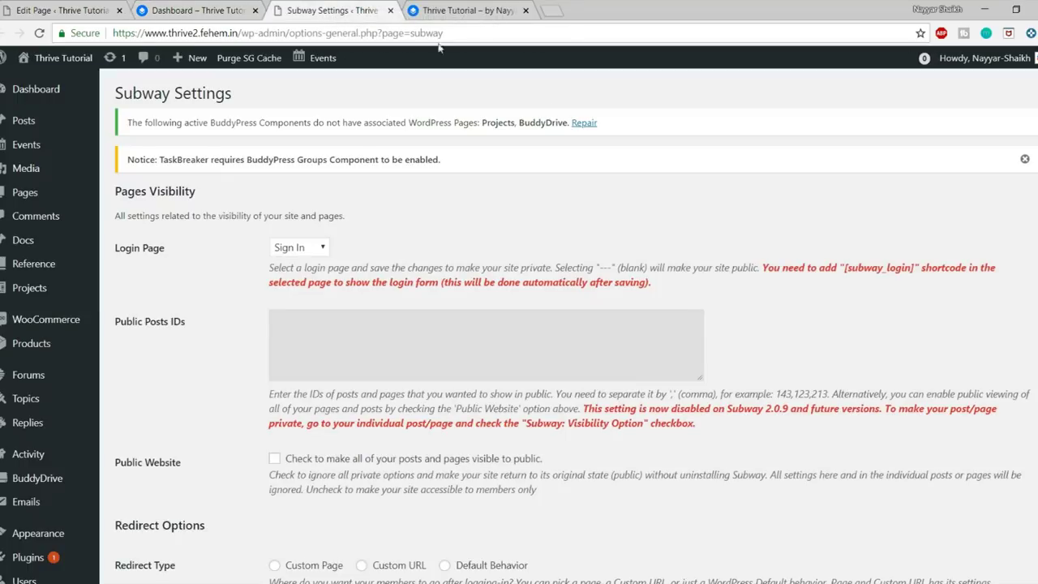
left_click(398, 35)
Step: Reload Subway Settings and set the Login Page to Sign In
key("Return")
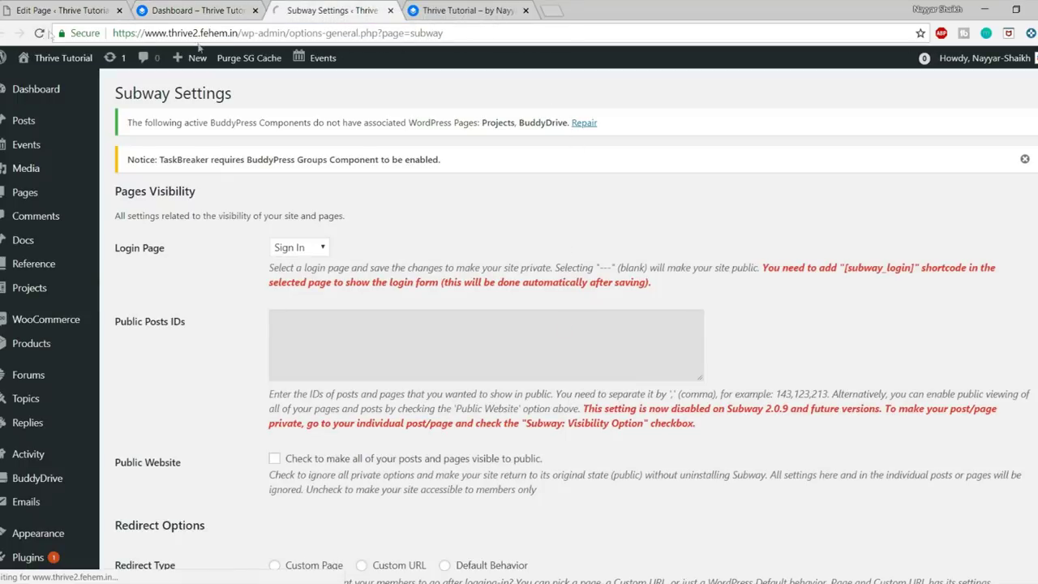
scroll(328, 179, "down", 1)
left_click(328, 180)
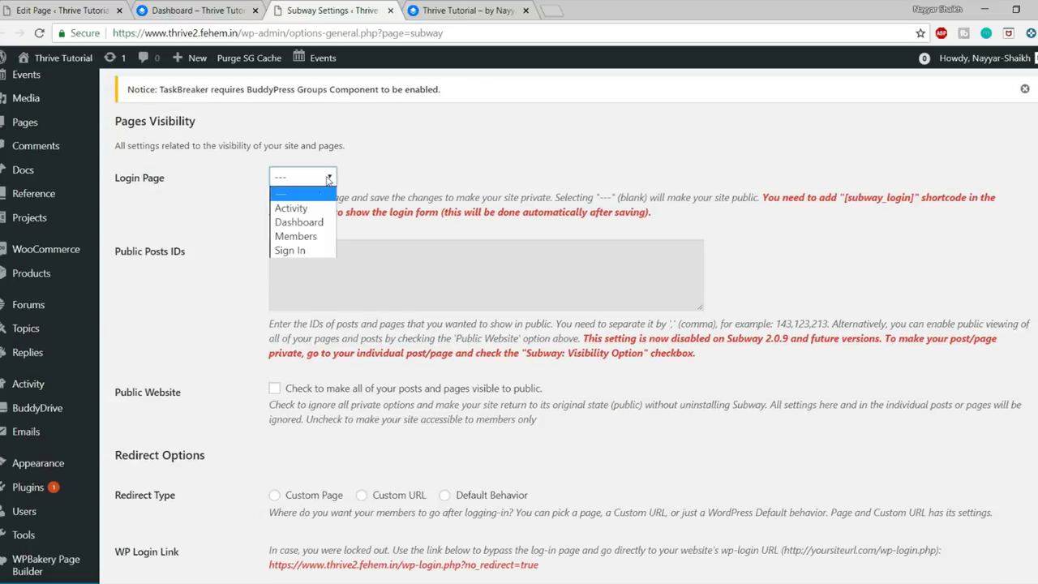
left_click(307, 249)
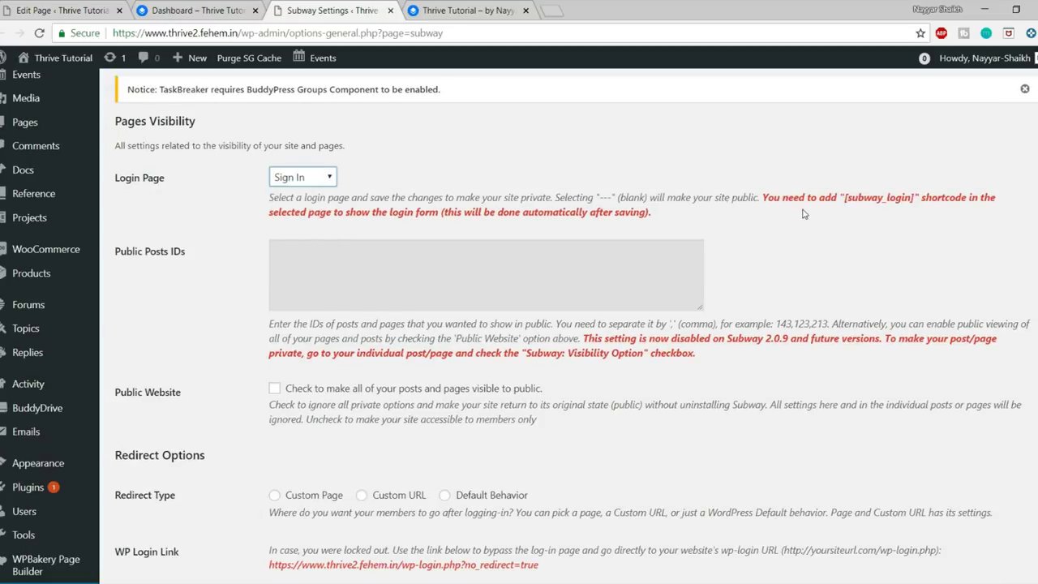
Step: Set the login redirect to Custom Page 'Dashboard' and save the Subway settings
scroll(803, 214, "down", 3)
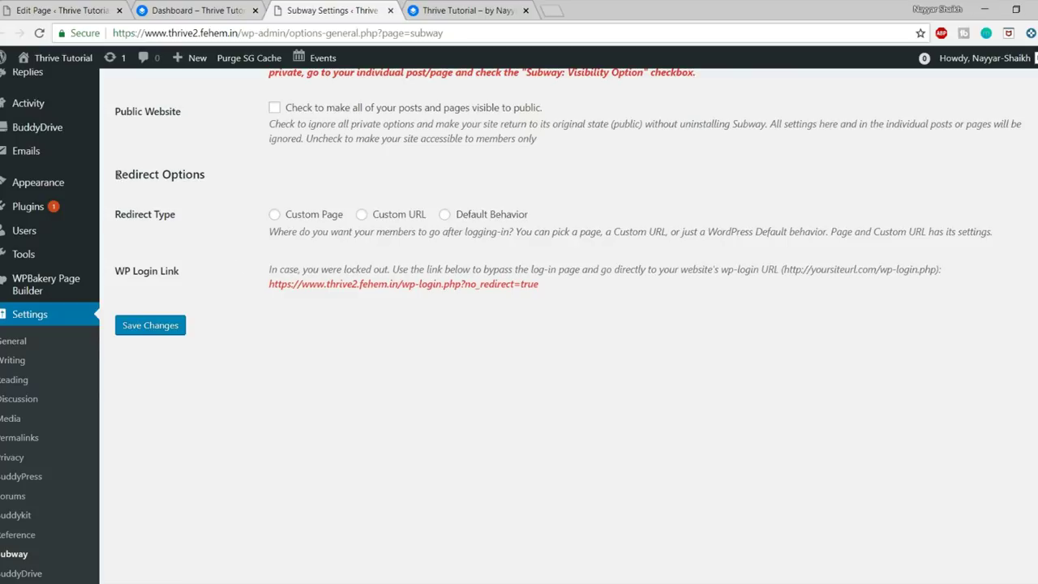
left_click_drag(116, 174, 271, 179)
left_click(268, 180)
left_click(276, 215)
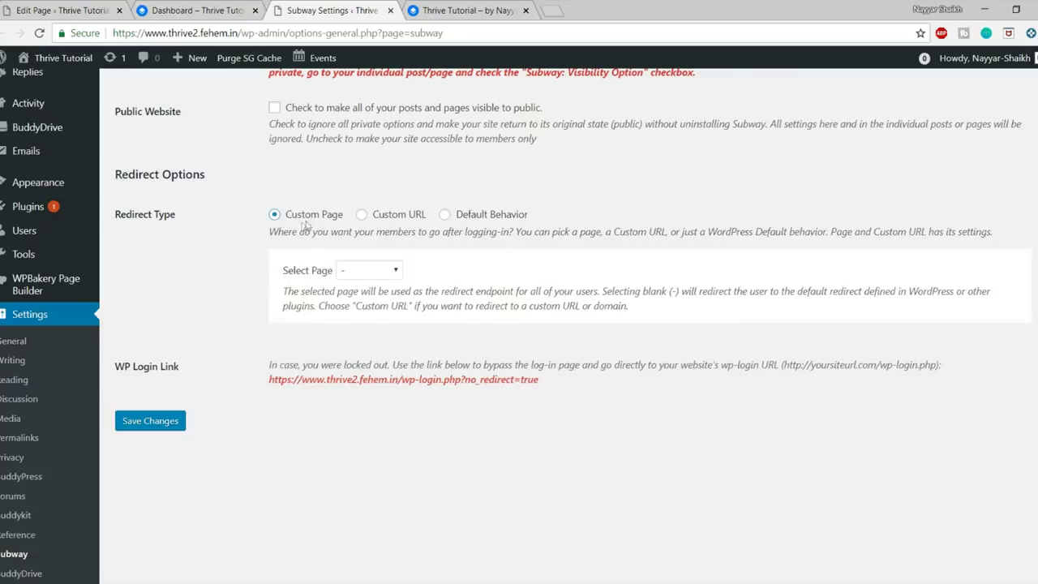
left_click(353, 270)
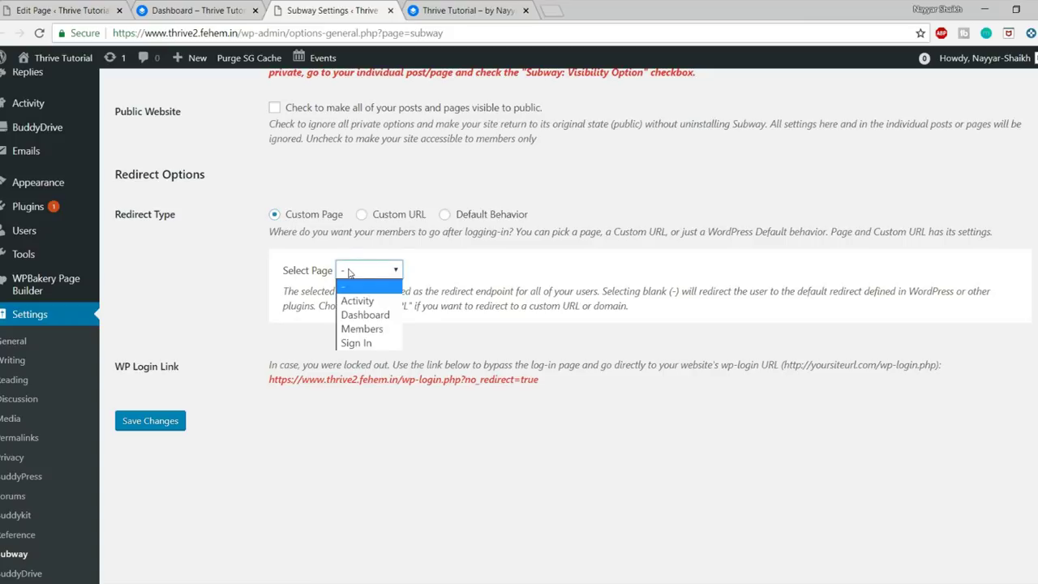
left_click(377, 317)
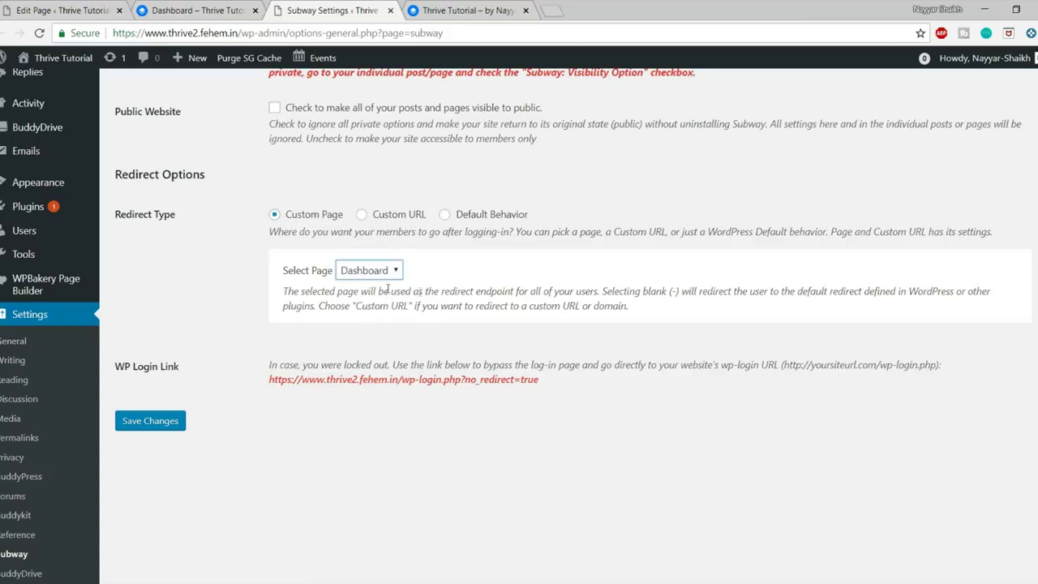
left_click(169, 420)
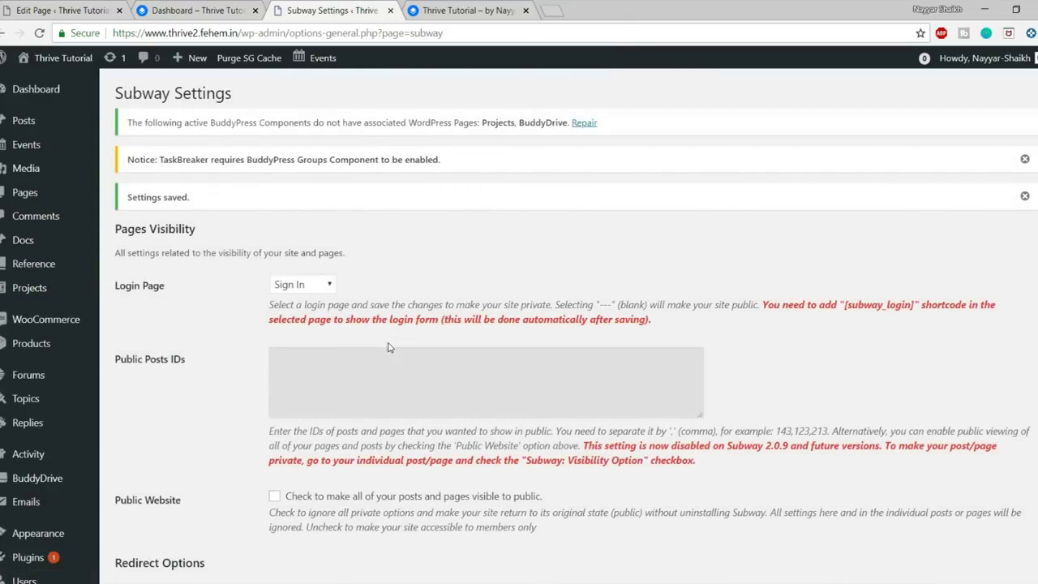
Step: Review the saved settings, then switch to the live Dashboard page
scroll(459, 343, "down", 2)
scroll(321, 274, "down", 4)
scroll(347, 271, "up", 4)
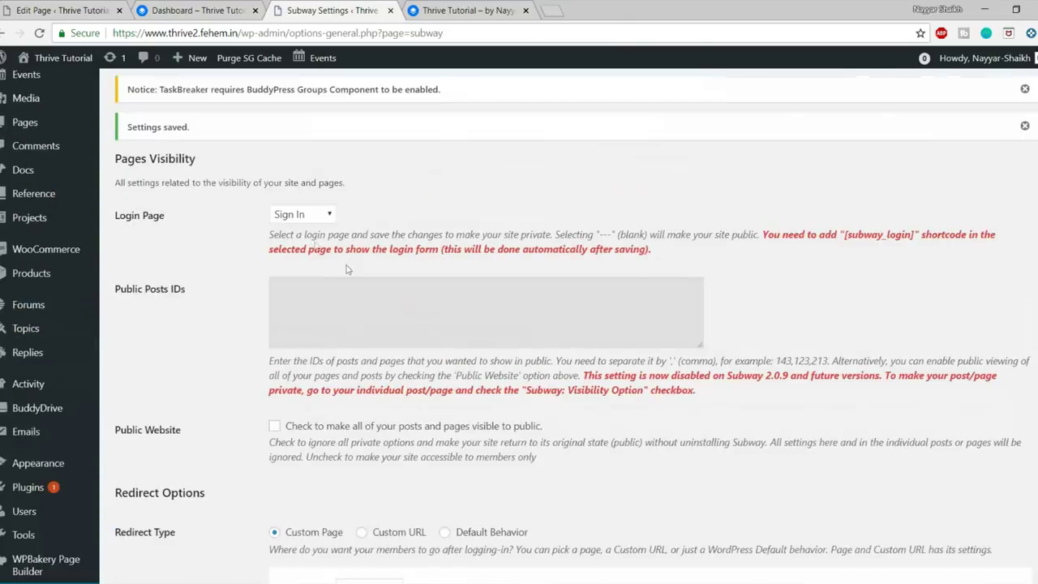
scroll(430, 232, "down", 4)
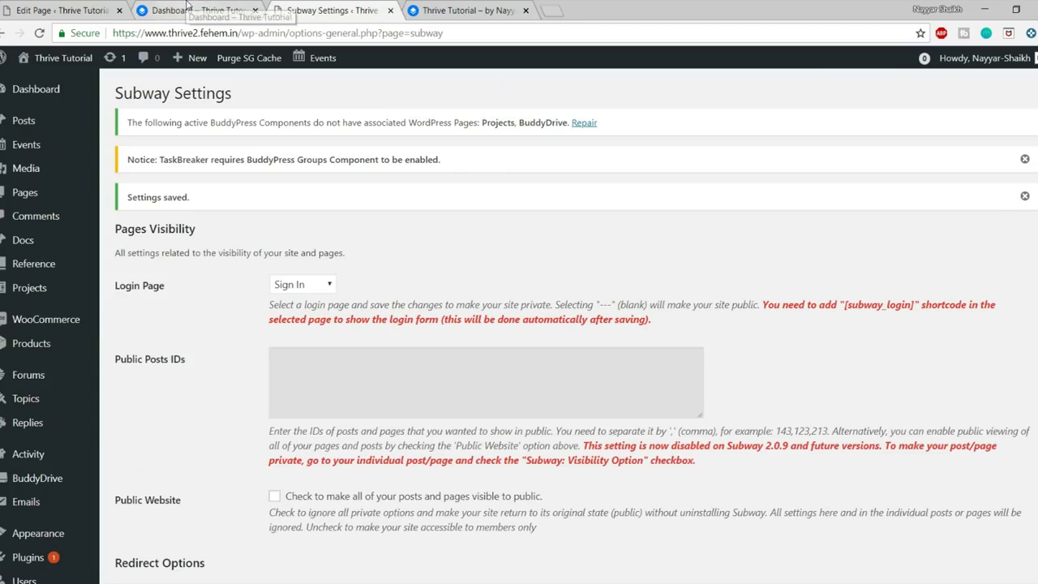
left_click(197, 10)
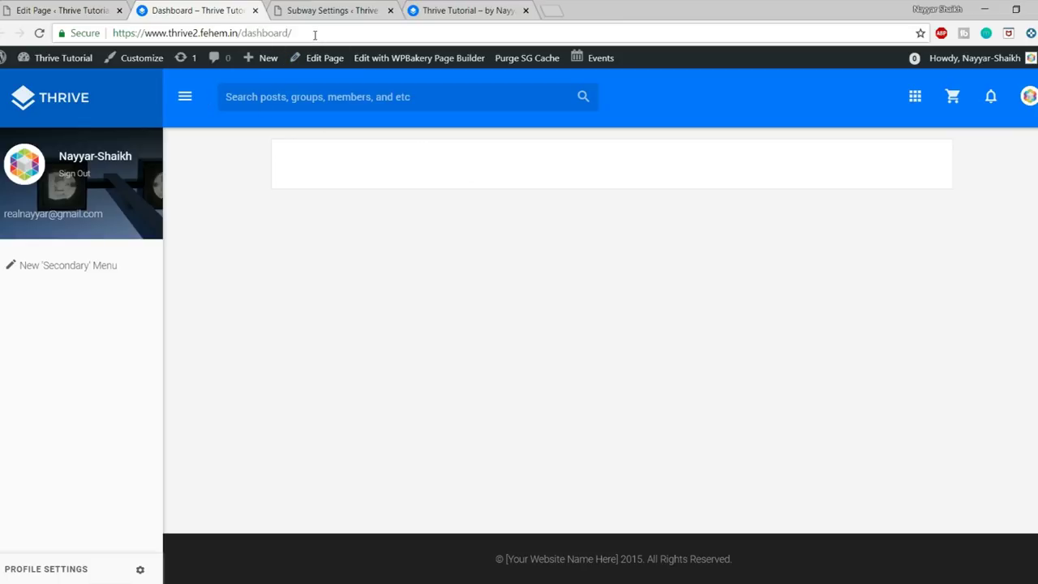
Step: View the demo site's homepage, then load your own site's homepage from the THRIVE logo
left_click(446, 10)
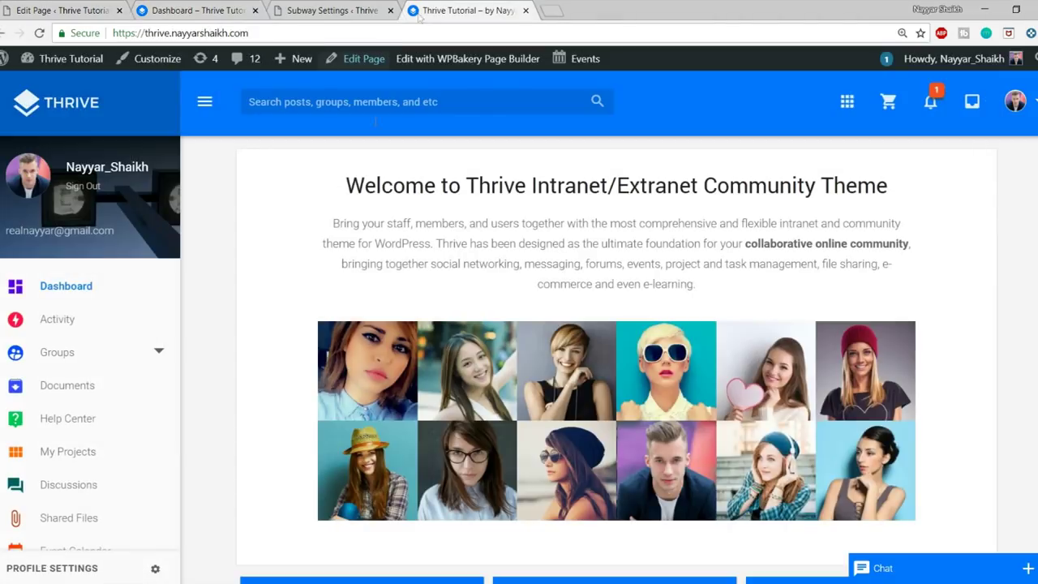
scroll(717, 416, "down", 5)
scroll(717, 416, "up", 5)
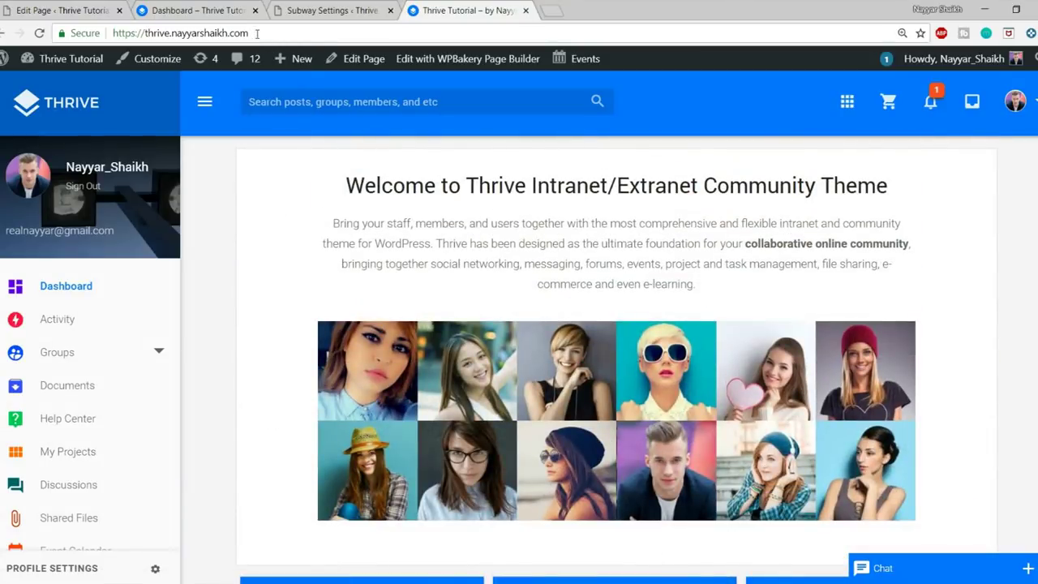
left_click(211, 9)
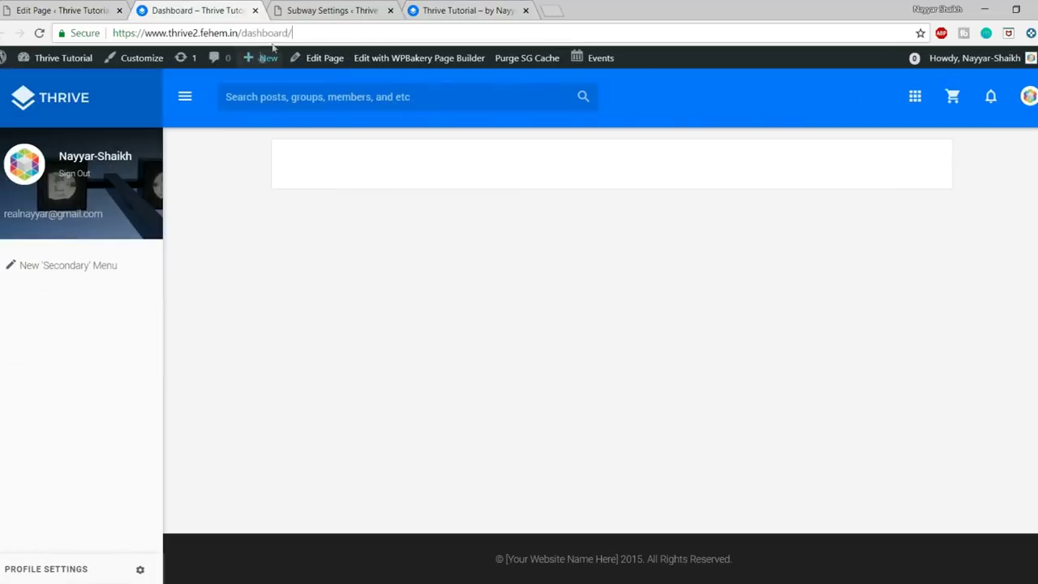
left_click(47, 104)
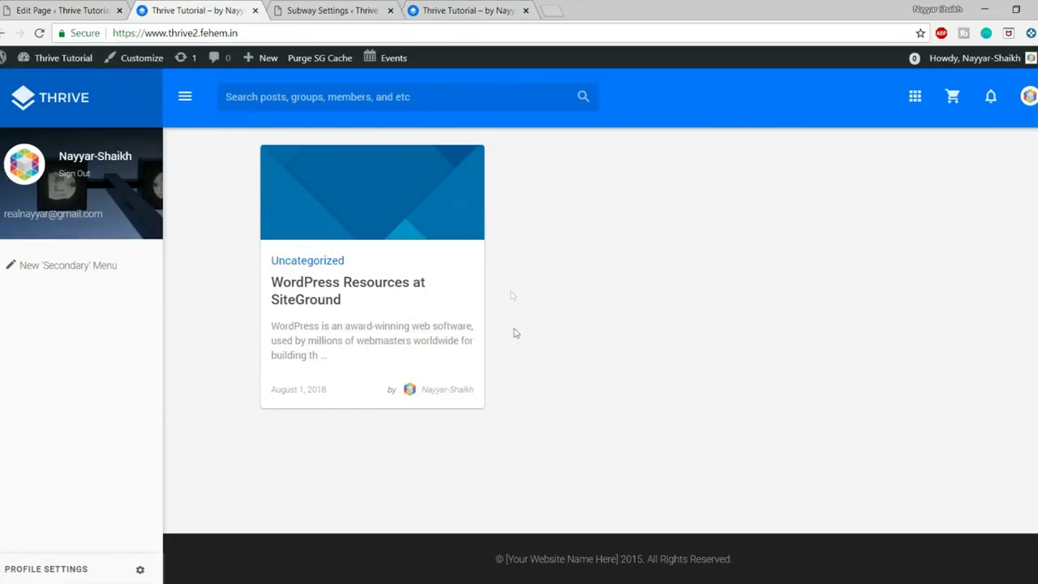
Step: Reload the demo homepage to compare, then return to the Dashboard page editor
left_click(466, 10)
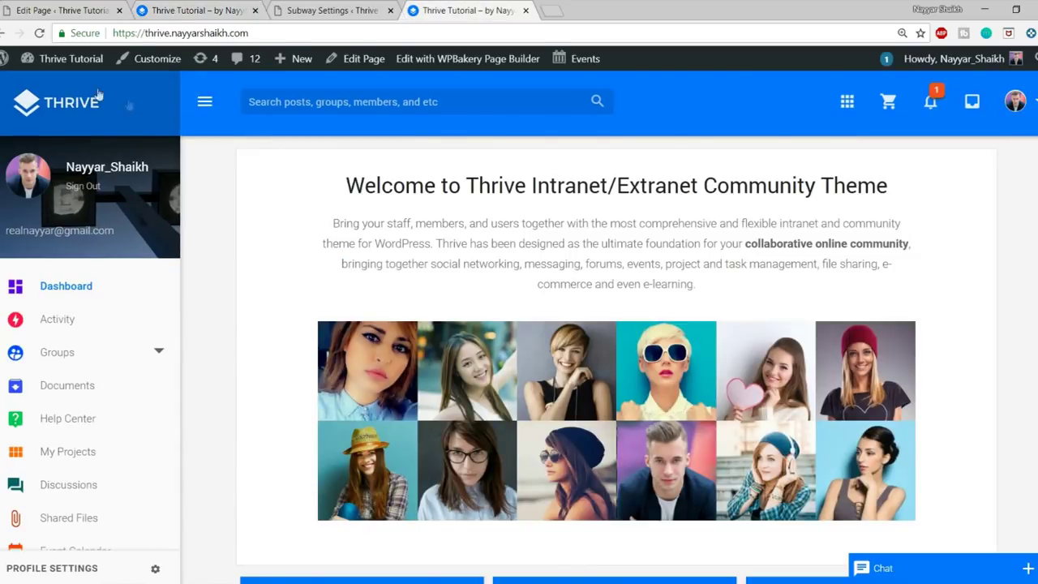
left_click(54, 103)
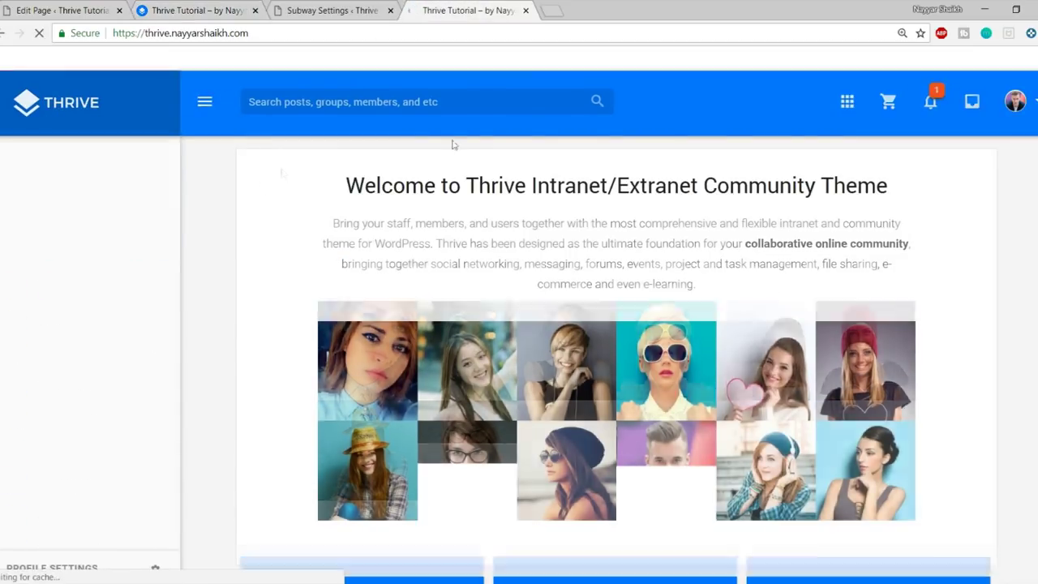
scroll(849, 505, "down", 3)
scroll(849, 504, "up", 3)
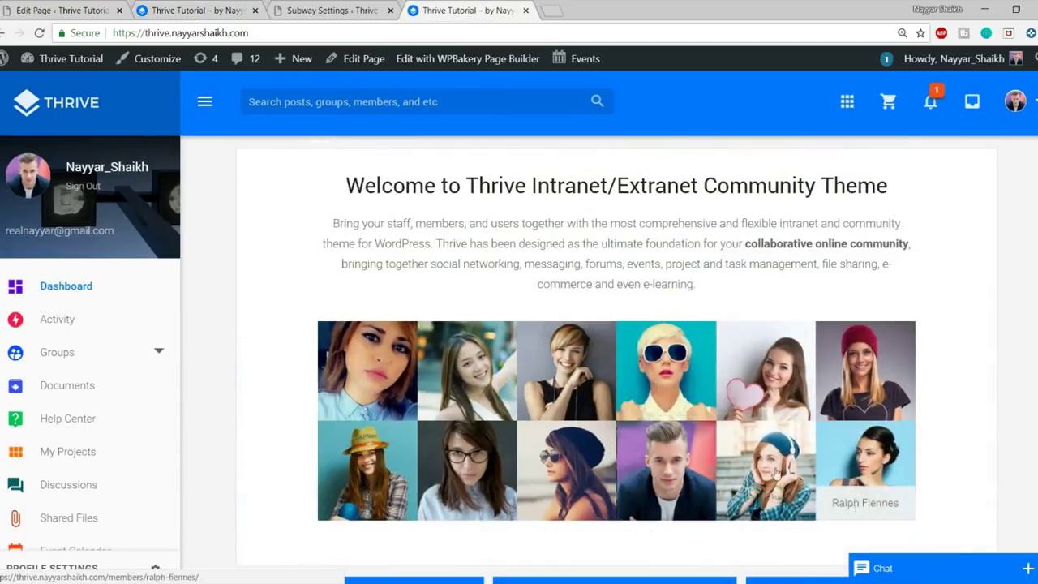
scroll(982, 454, "down", 3)
scroll(984, 458, "down", 5)
scroll(984, 458, "up", 9)
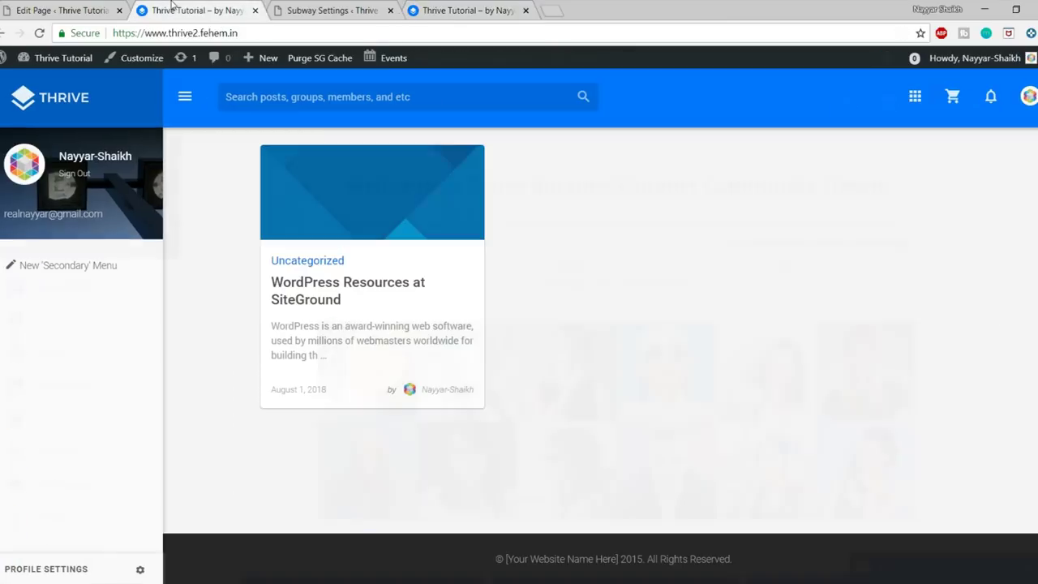
left_click(174, 9)
left_click(61, 10)
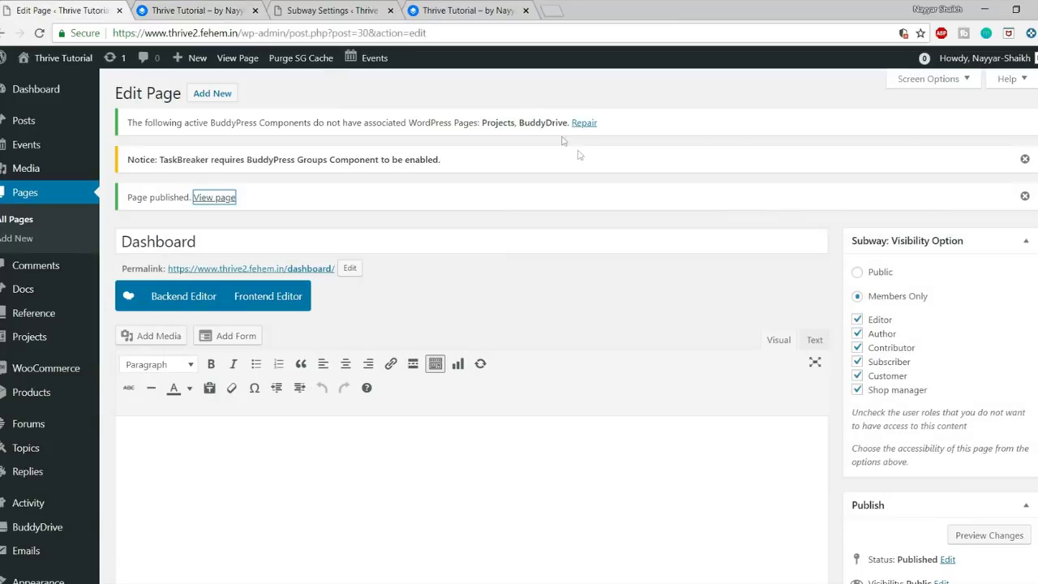
scroll(665, 314, "down", 3)
Step: In Reading Settings, switch 'Your homepage displays' from latest posts to A static page
scroll(62, 329, "down", 3)
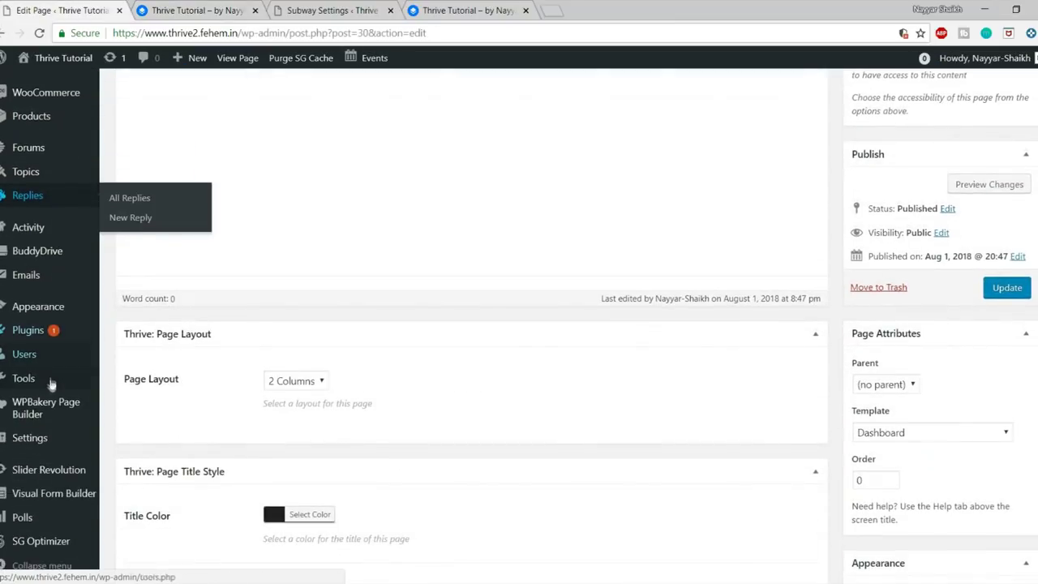
mouse_move(29, 440)
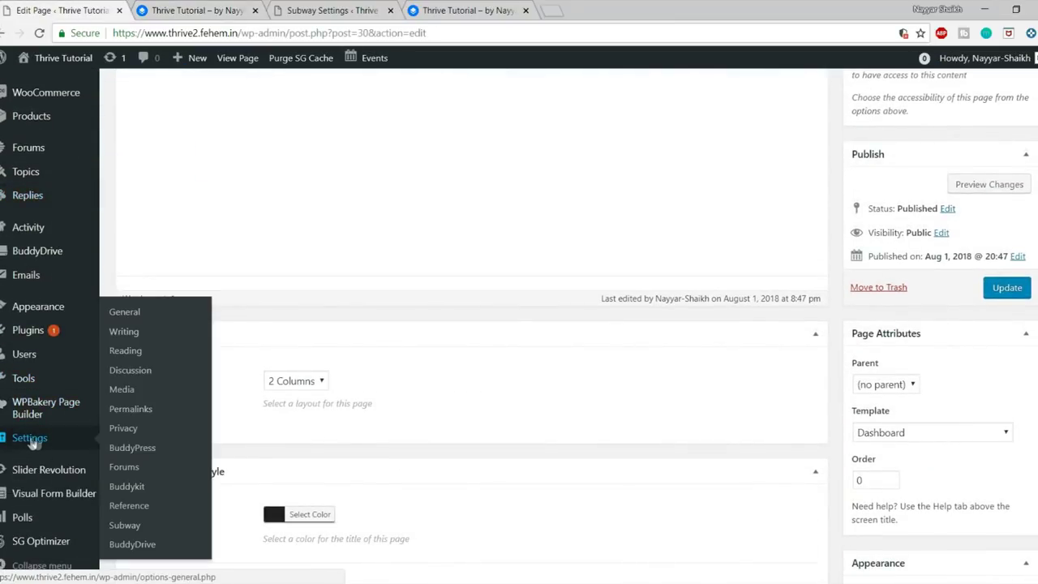
left_click(144, 351)
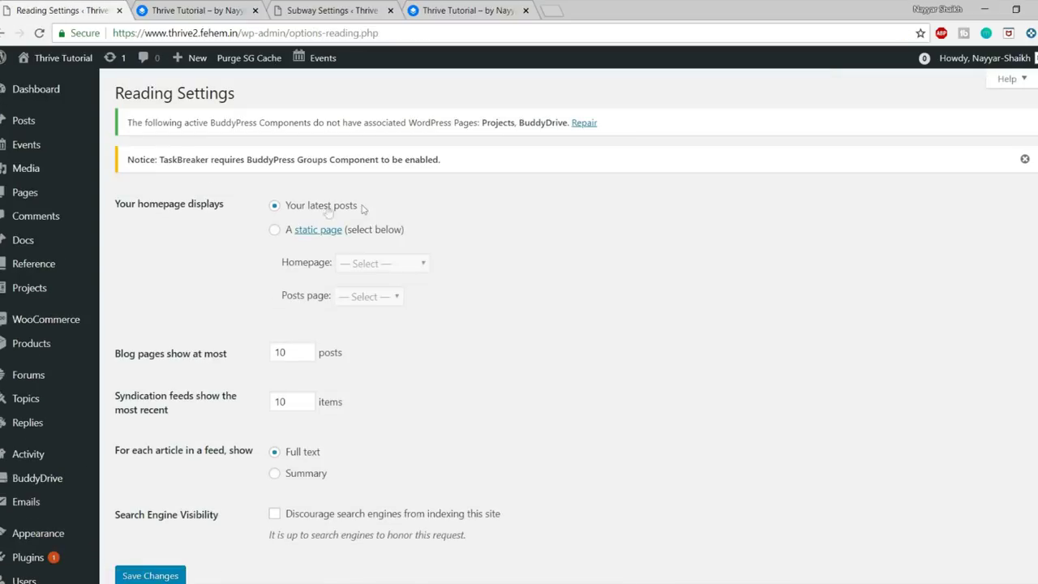
left_click_drag(371, 210, 282, 210)
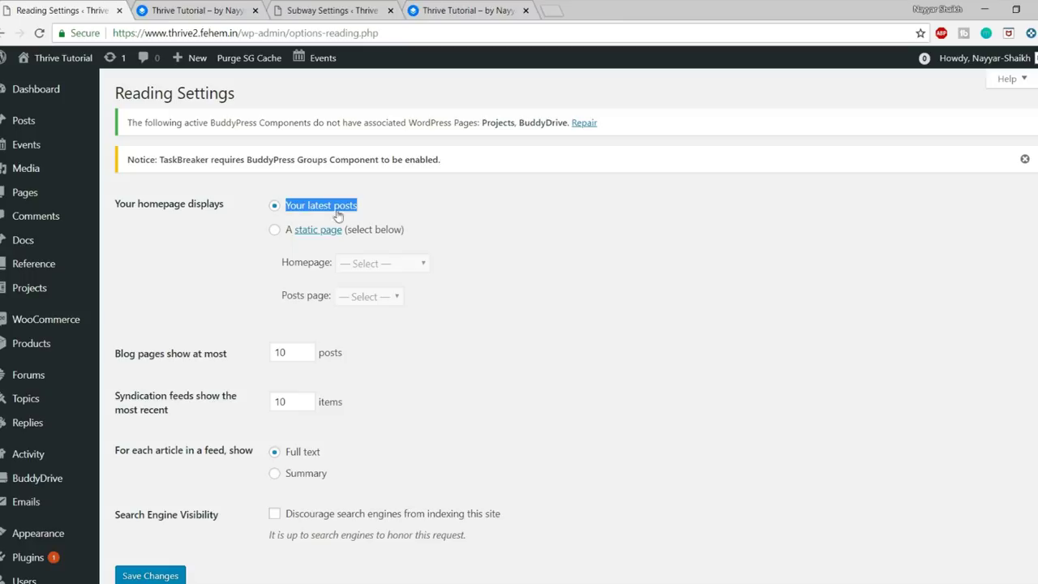
left_click_drag(116, 204, 229, 209)
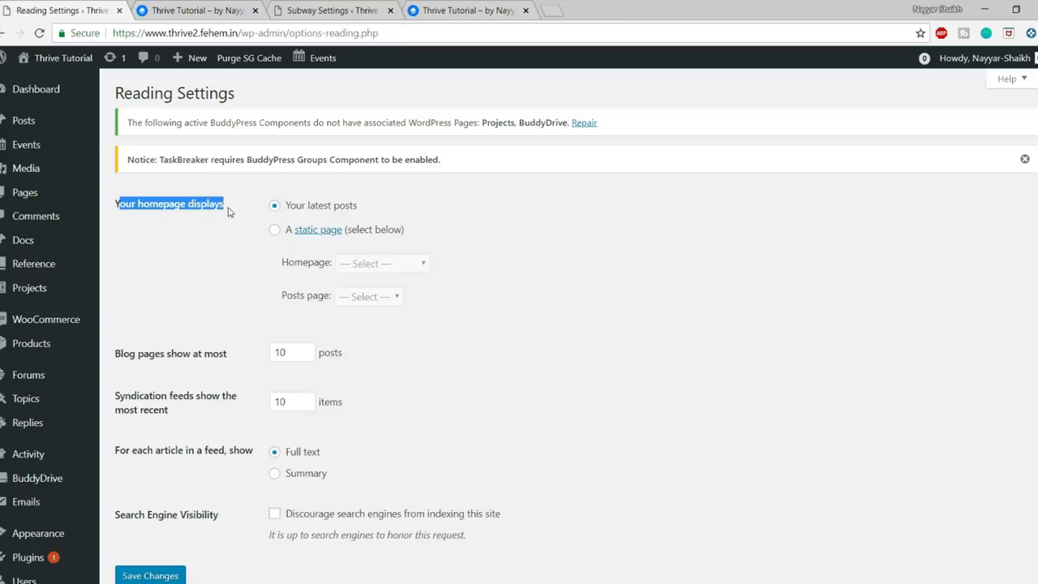
left_click_drag(358, 206, 291, 208)
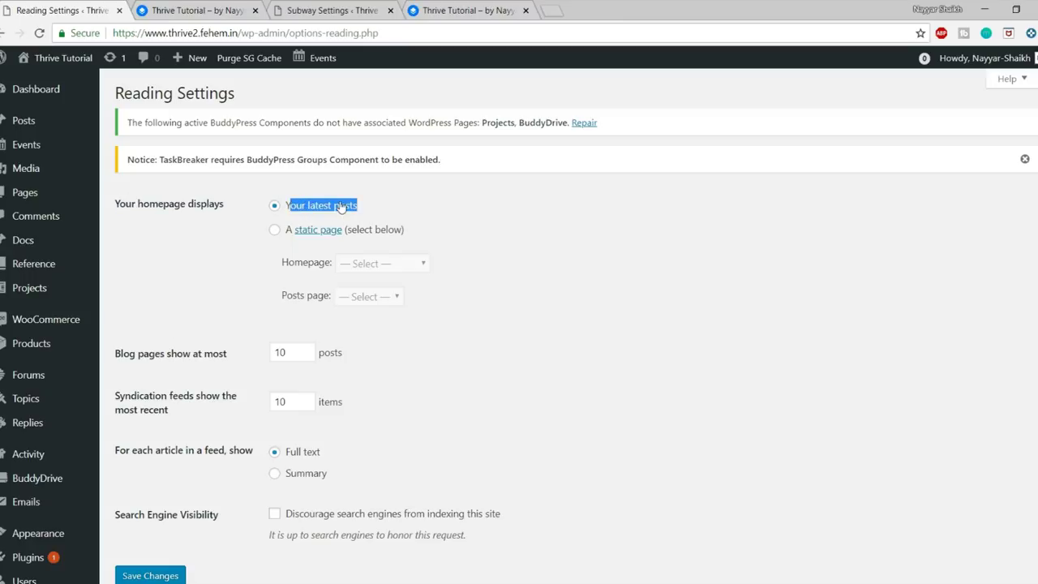
left_click(274, 231)
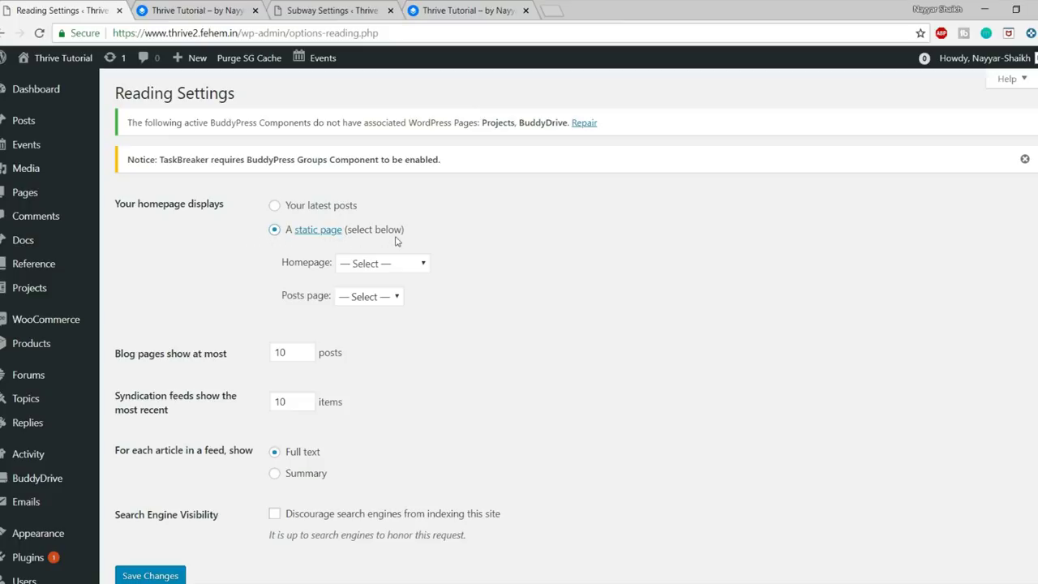
Step: Set the Homepage to Dashboard and save the reading settings
left_click_drag(294, 266, 331, 275)
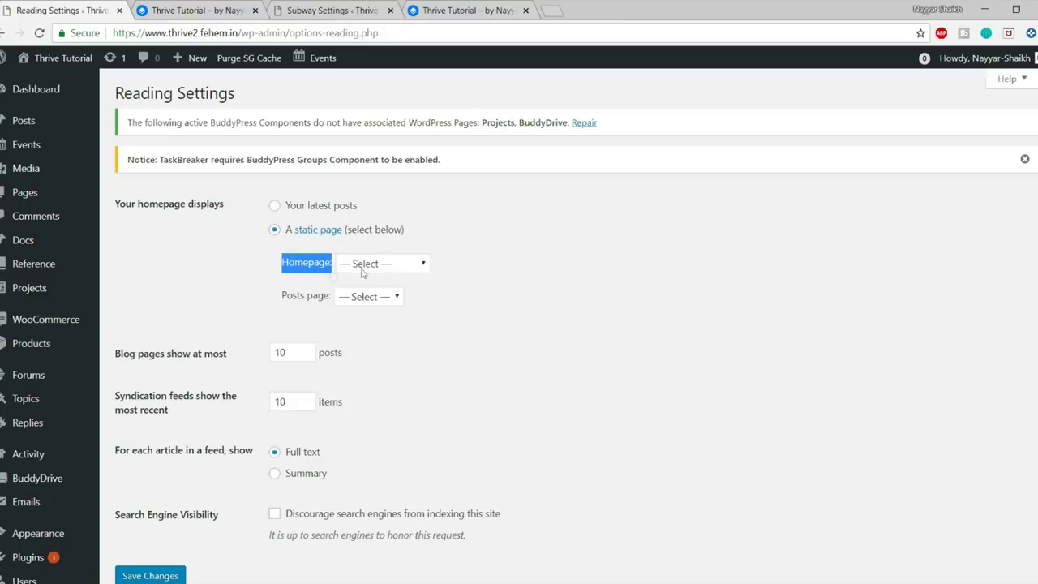
left_click(367, 271)
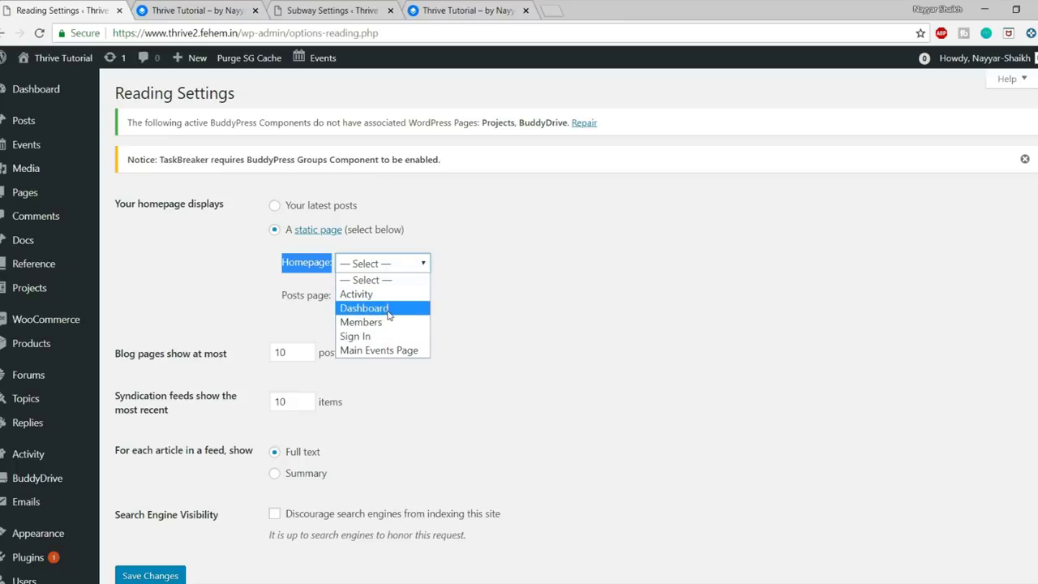
left_click(383, 309)
left_click(472, 283)
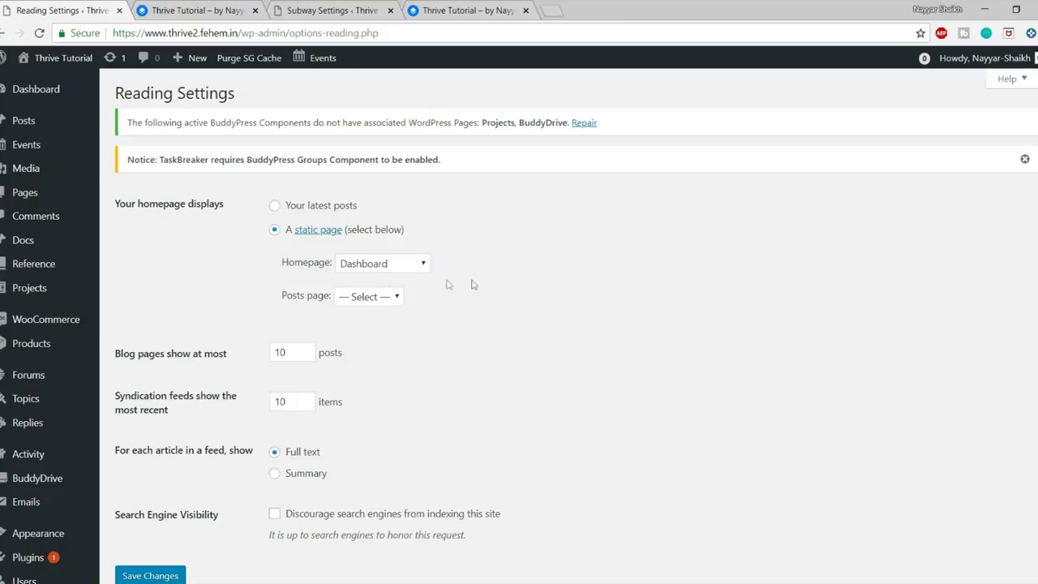
scroll(258, 490, "down", 2)
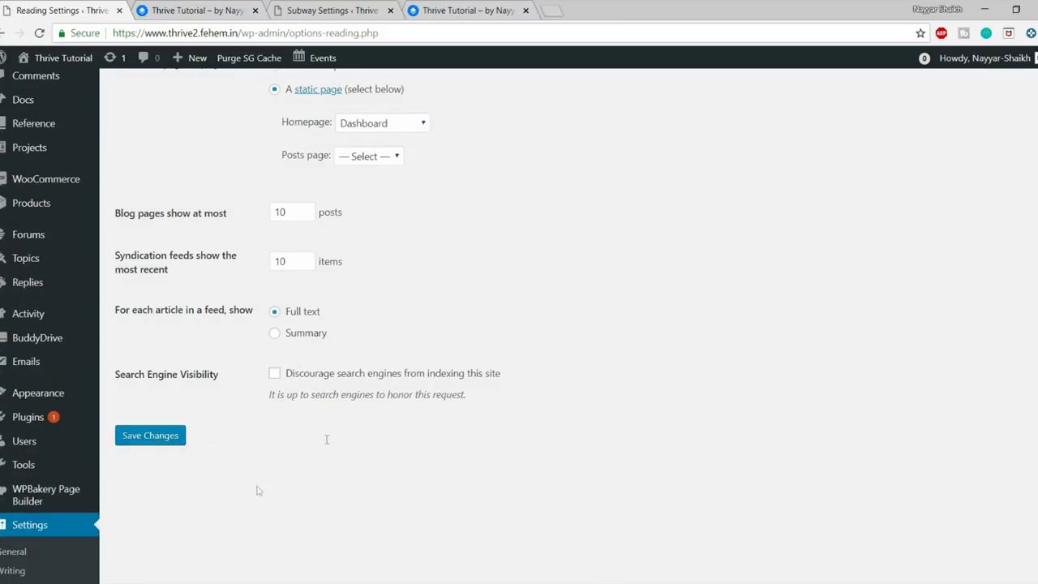
left_click(161, 437)
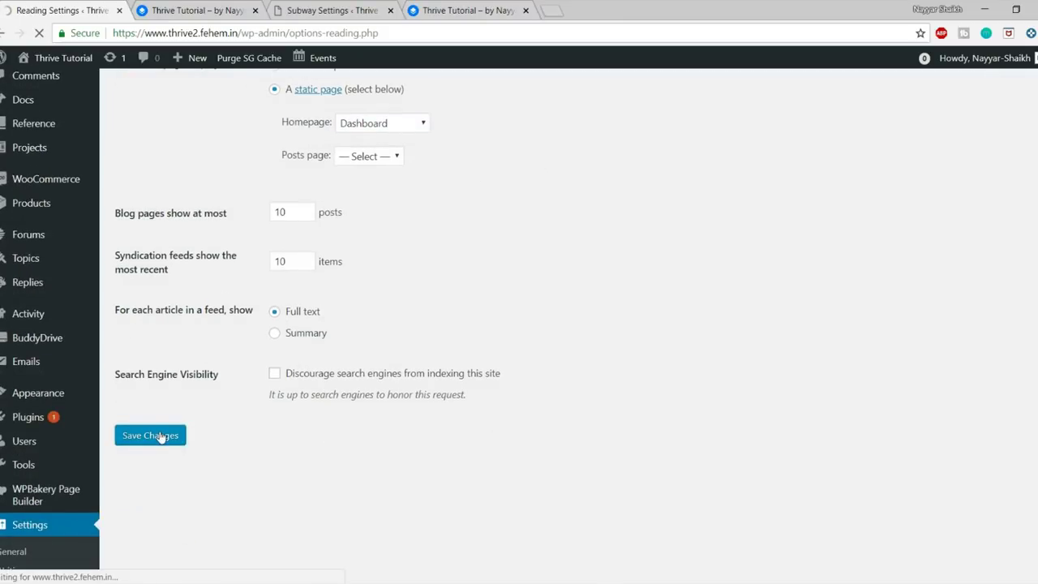
left_click(192, 9)
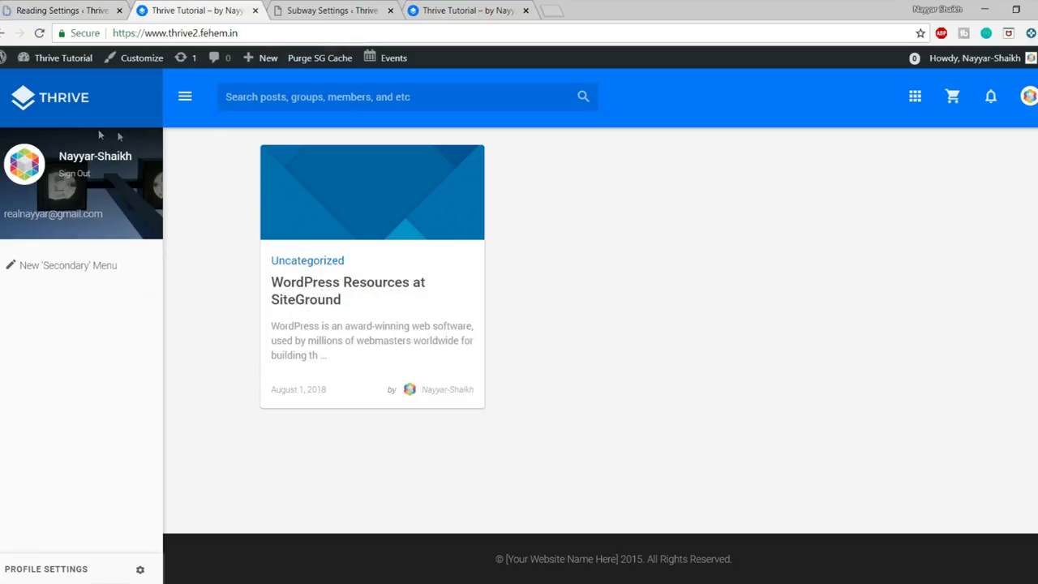
Step: Load the site home as a logged-out visitor to confirm the redirect to /sign-in/?_redirected=yes
left_click(61, 98)
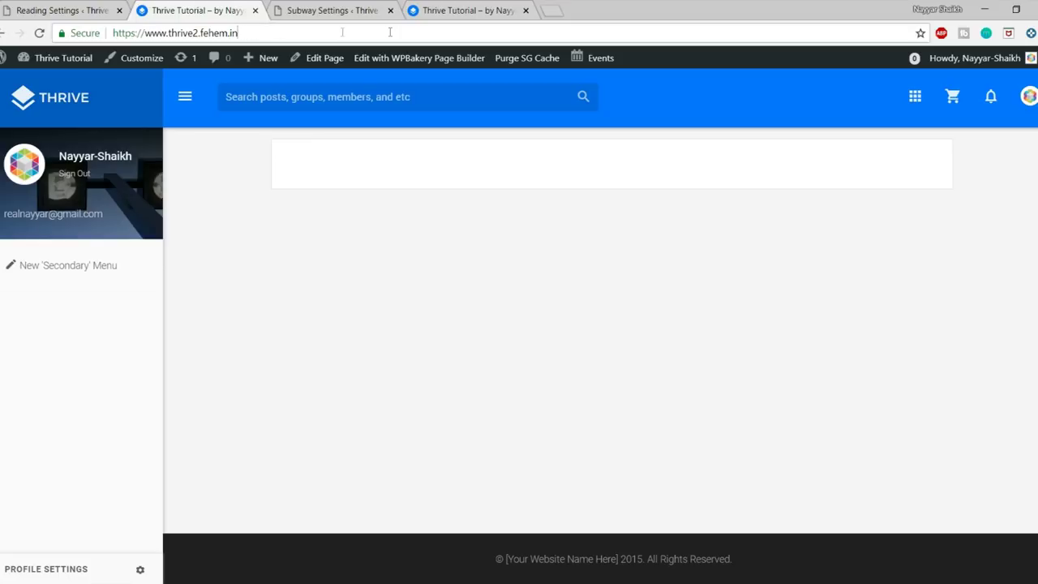
key("Return")
mouse_move(144, 579)
left_click(224, 551)
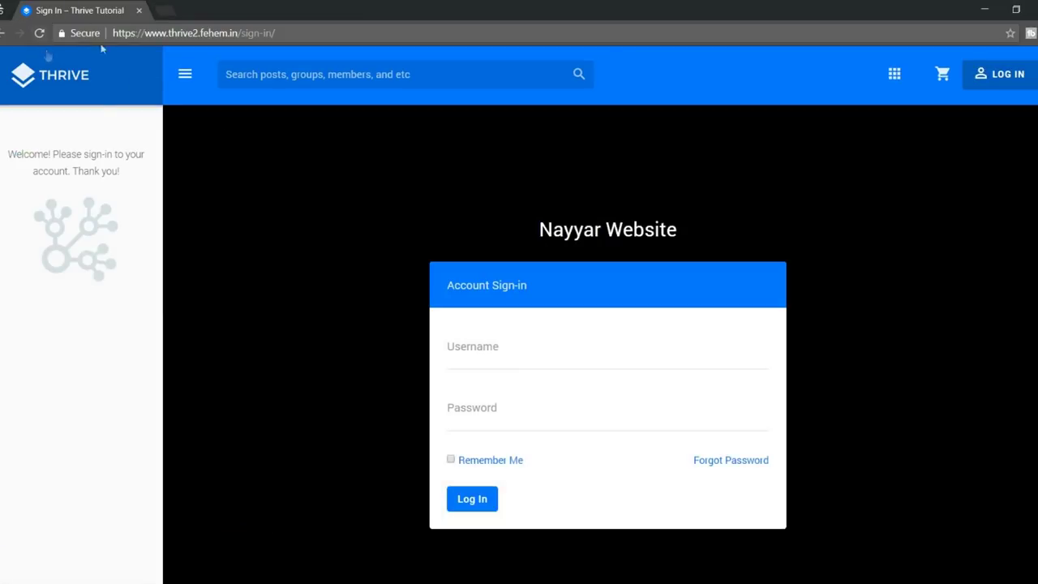
left_click(37, 34)
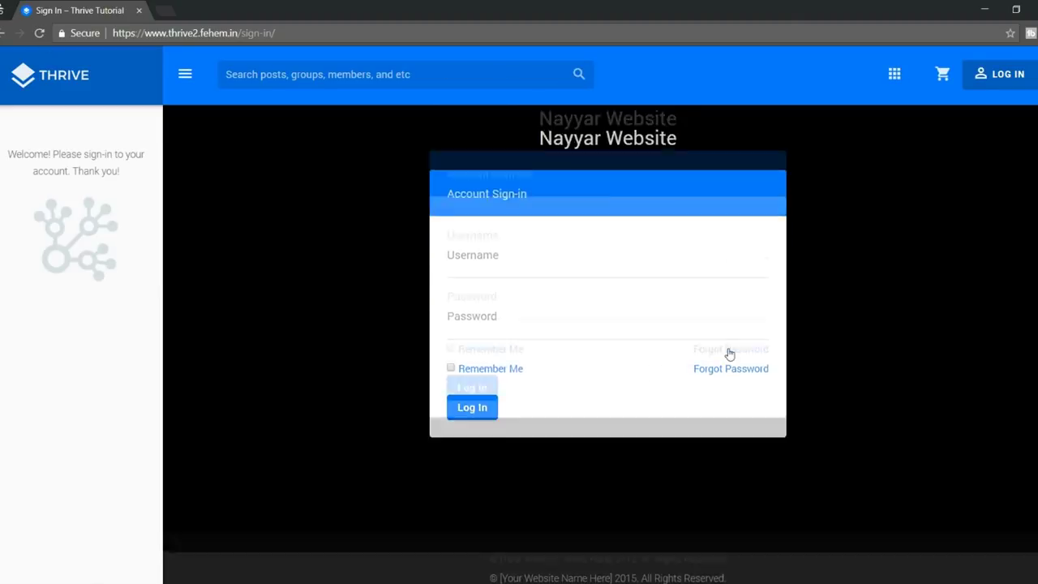
left_click(58, 85)
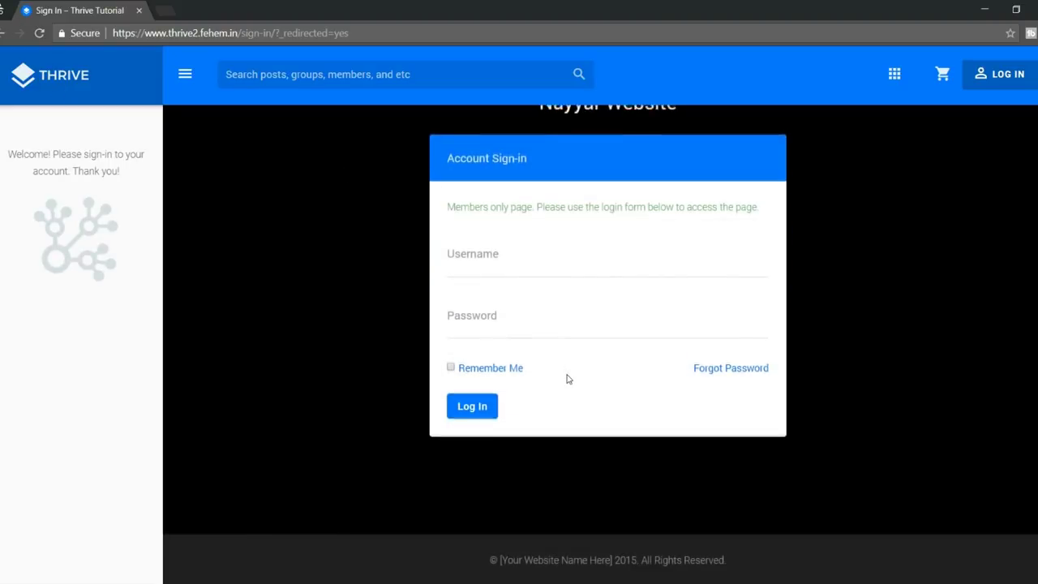
left_click(37, 73)
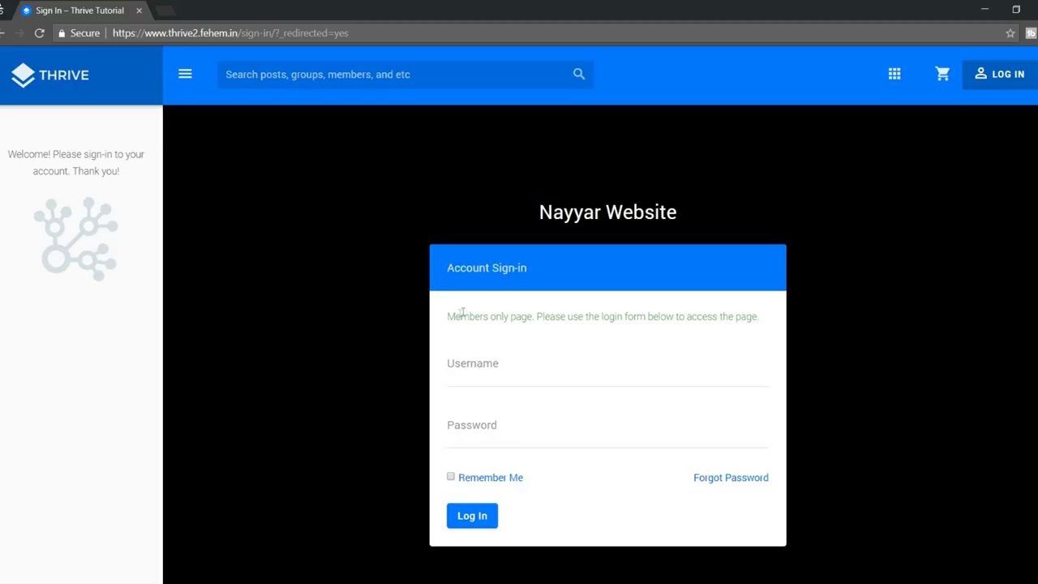
Step: Check the members-only notice and Username field on the redirected Sign In form
left_click_drag(447, 315, 782, 326)
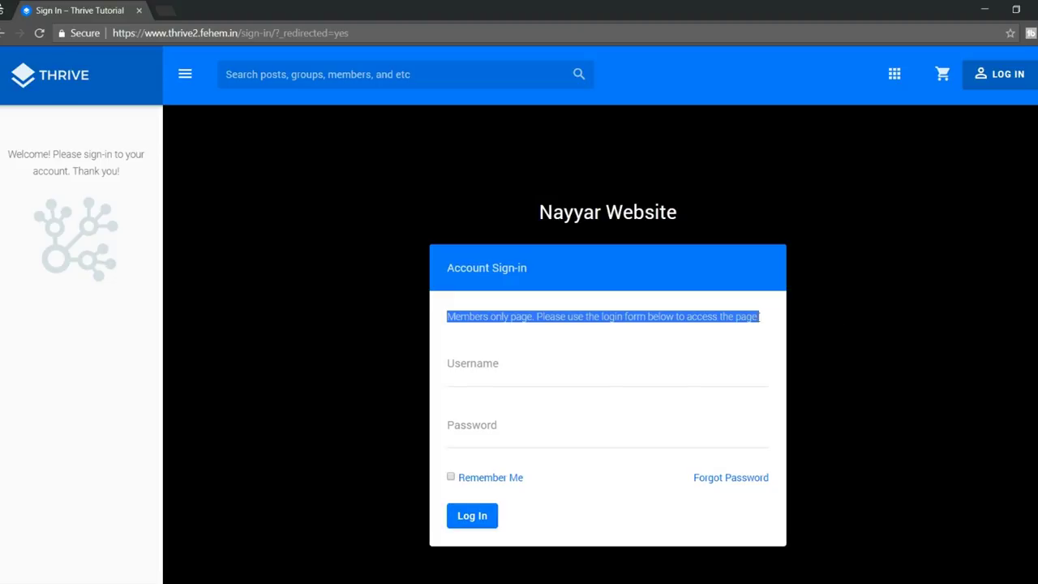
left_click(808, 287)
scroll(807, 287, "down", 2)
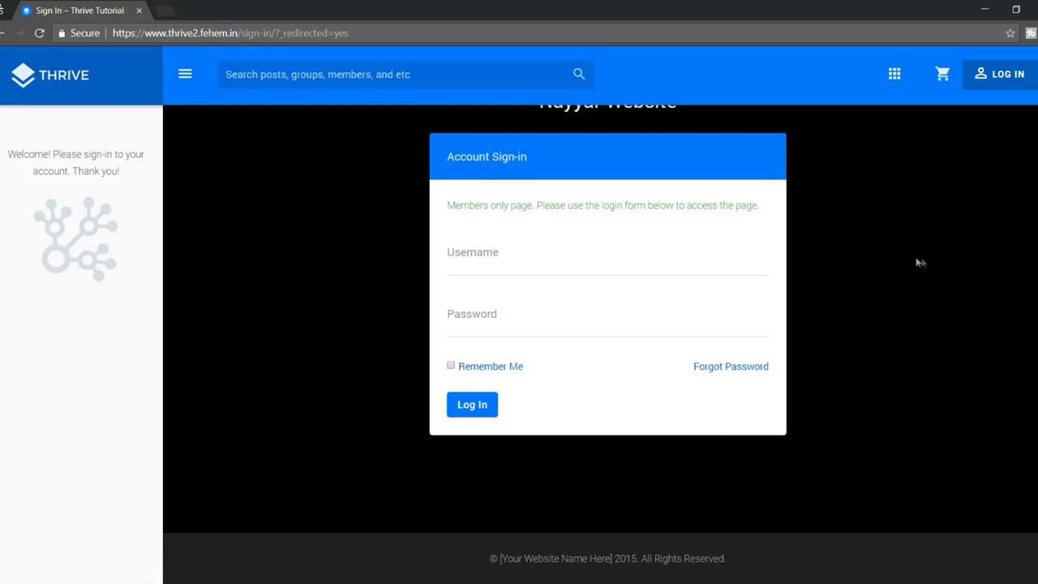
scroll(690, 278, "up", 2)
scroll(690, 278, "down", 2)
left_click(559, 266)
left_click(808, 280)
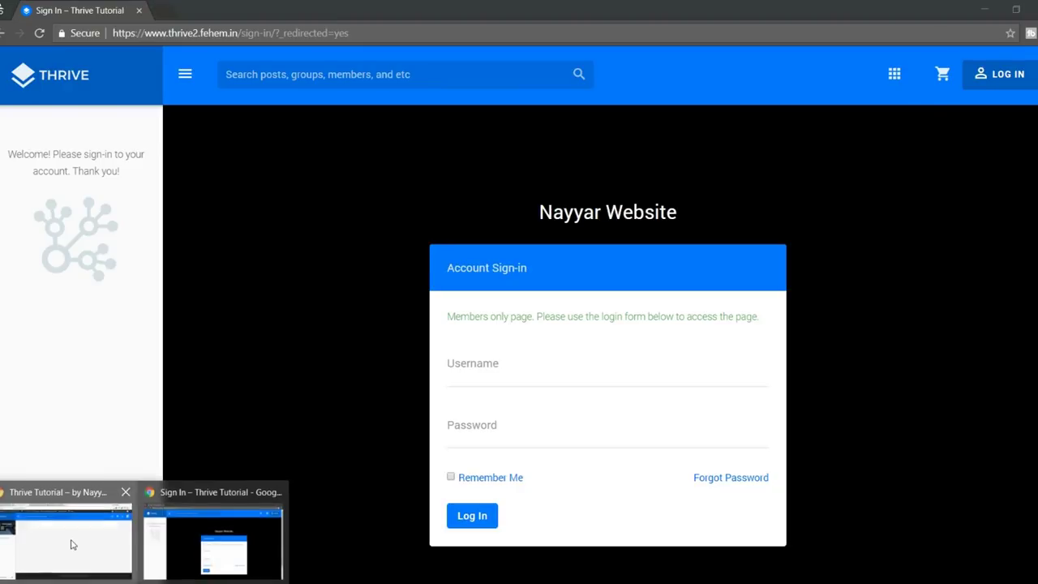
left_click(72, 544)
Step: In General Settings, tick Membership 'Anyone can register' and save
left_click(68, 8)
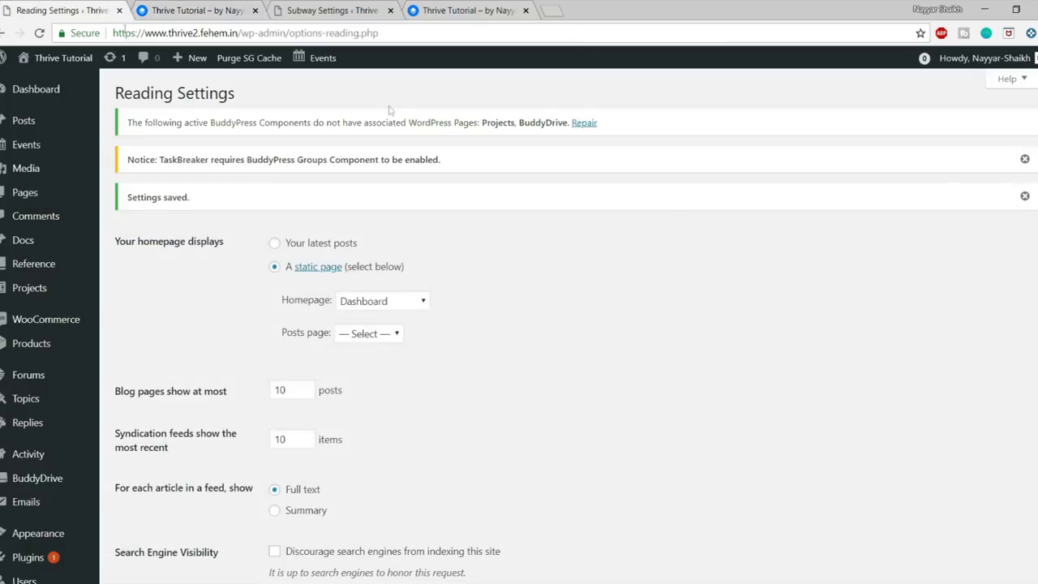
scroll(813, 322, "down", 4)
scroll(194, 401, "down", 3)
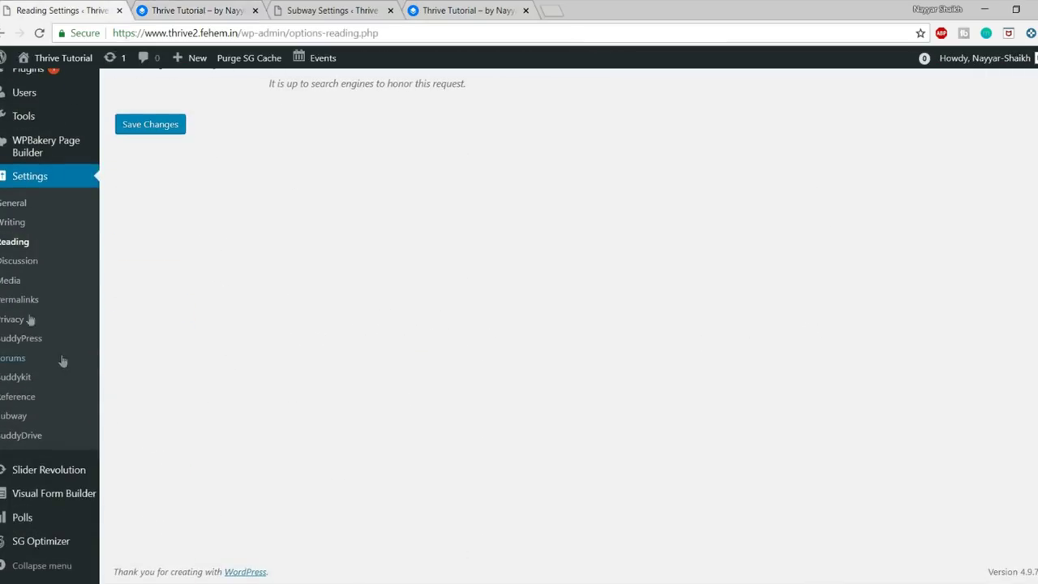
left_click(18, 205)
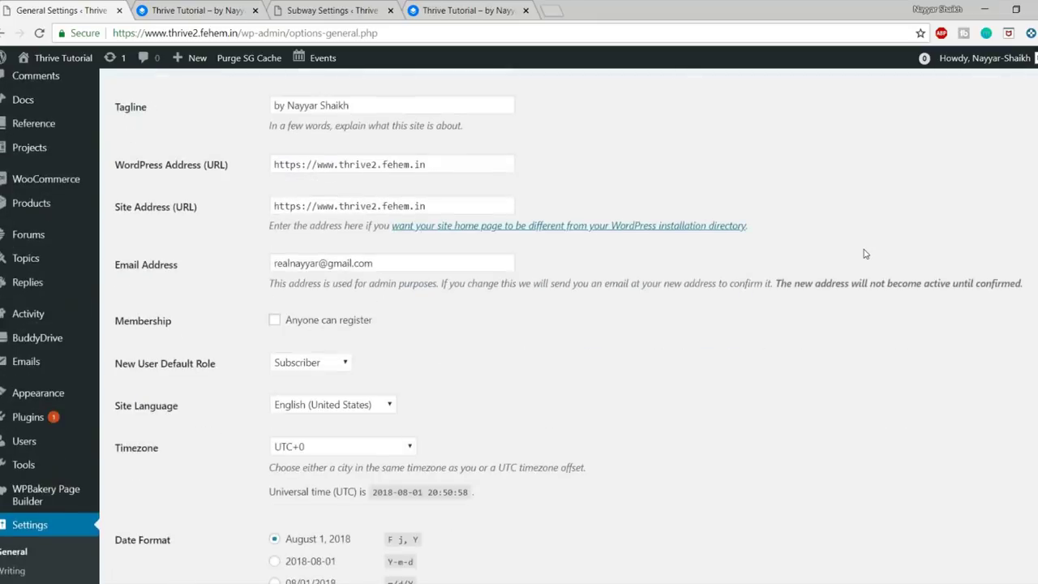
scroll(863, 253, "down", 3)
left_click_drag(182, 189, 108, 182)
left_click(294, 180)
left_click(303, 178)
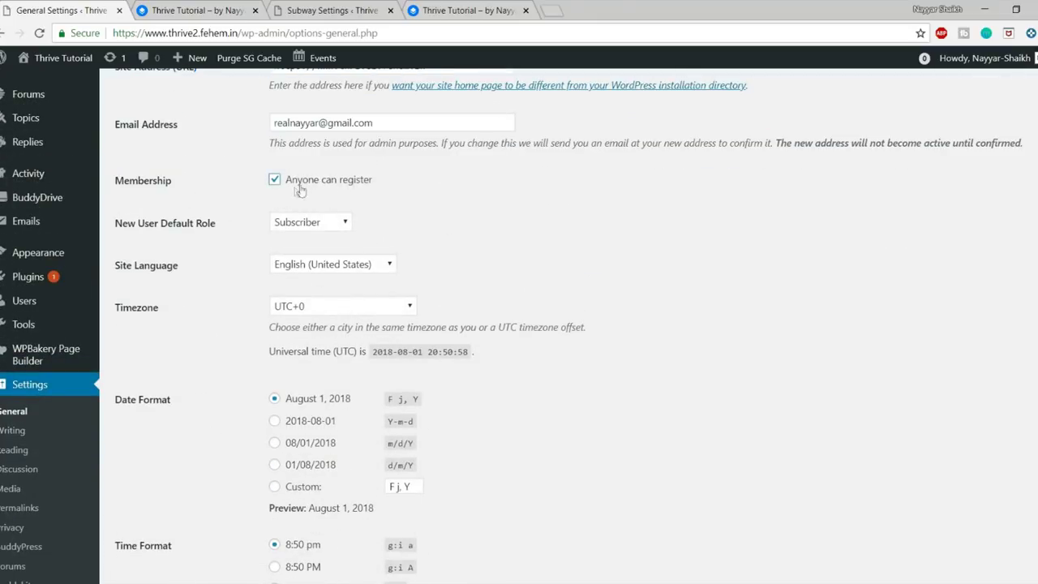
scroll(571, 285, "down", 5)
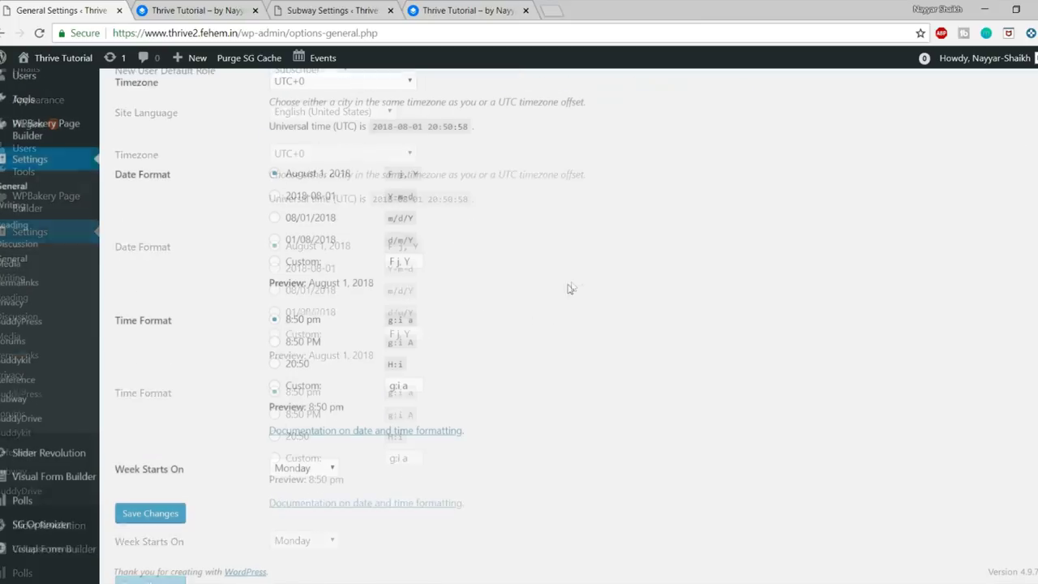
left_click(152, 517)
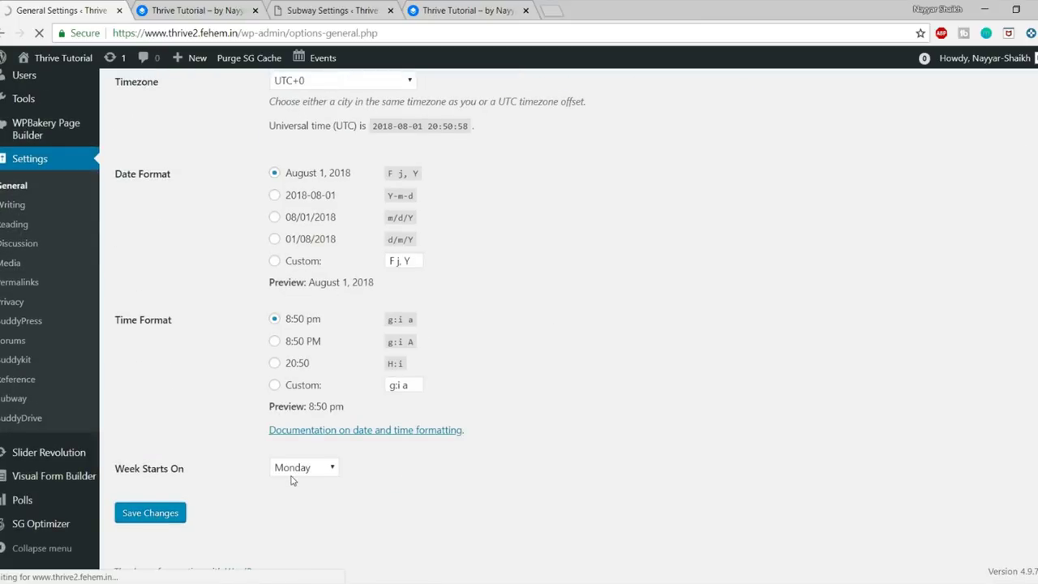
Step: Confirm the saved 'Anyone can register' setting, then return to the logged-out Sign In window
scroll(738, 324, "down", 2)
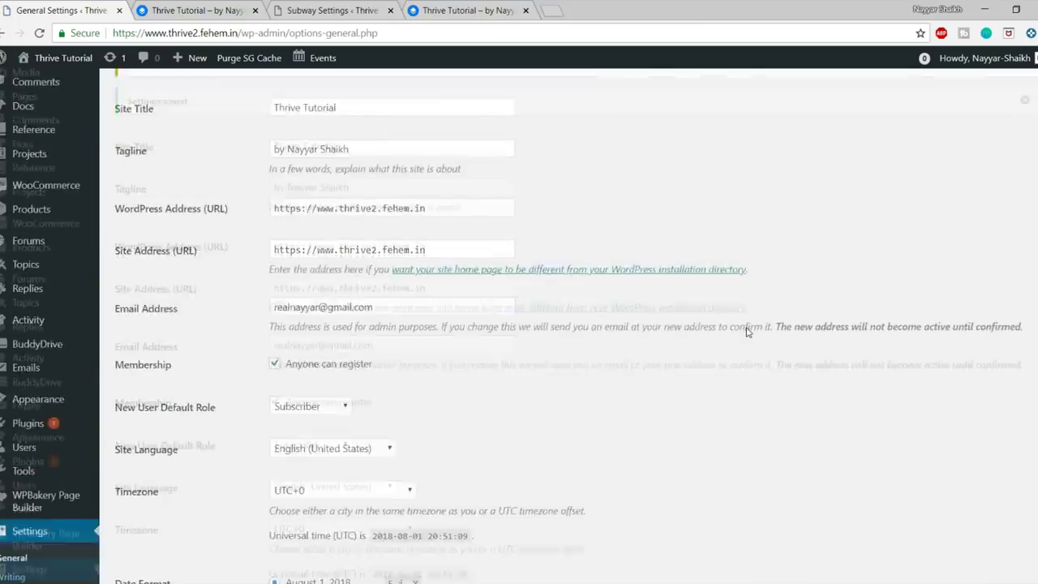
scroll(748, 331, "down", 1)
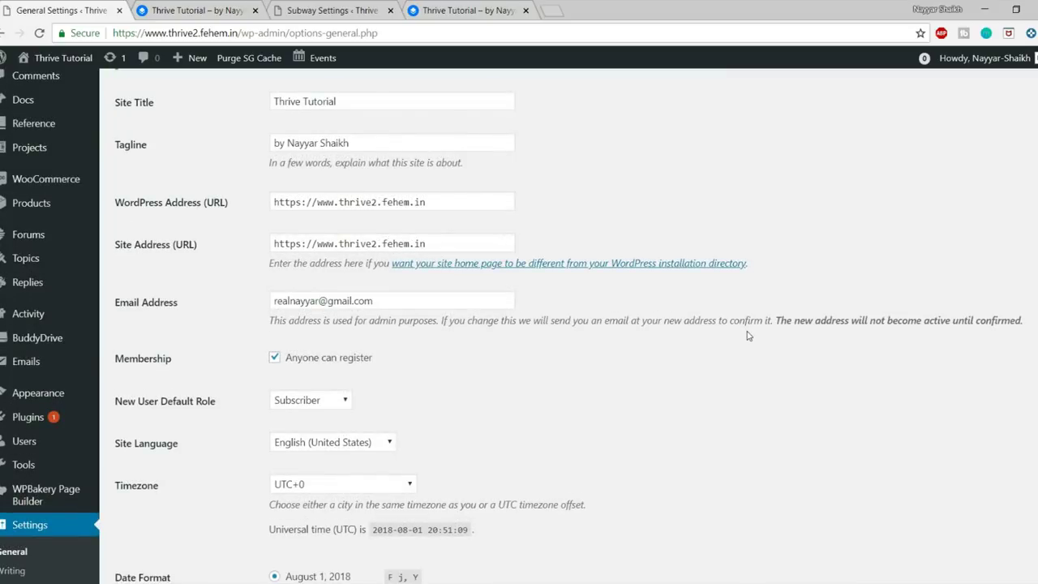
left_click_drag(376, 361, 290, 367)
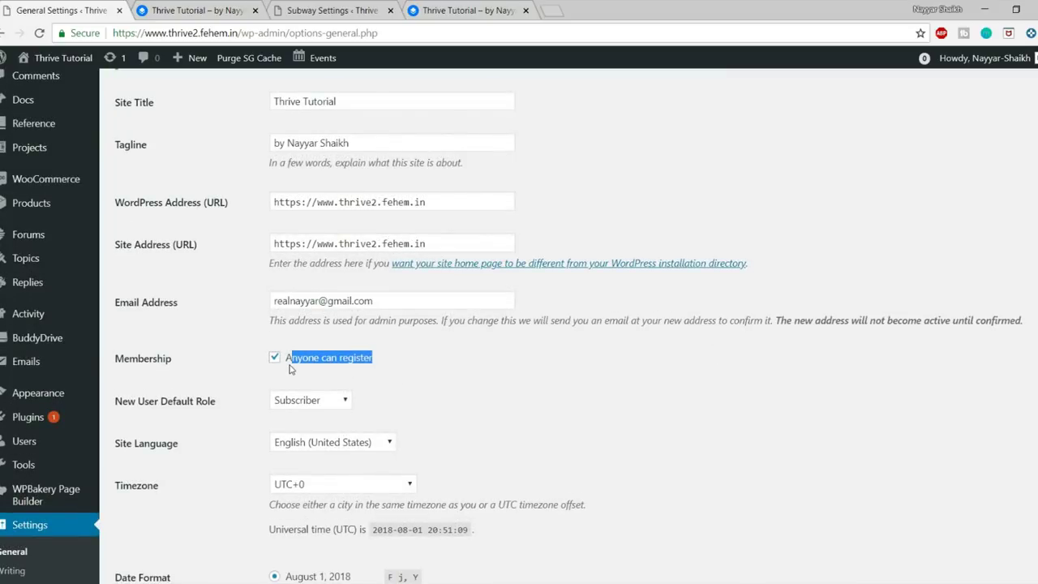
scroll(618, 379, "down", 5)
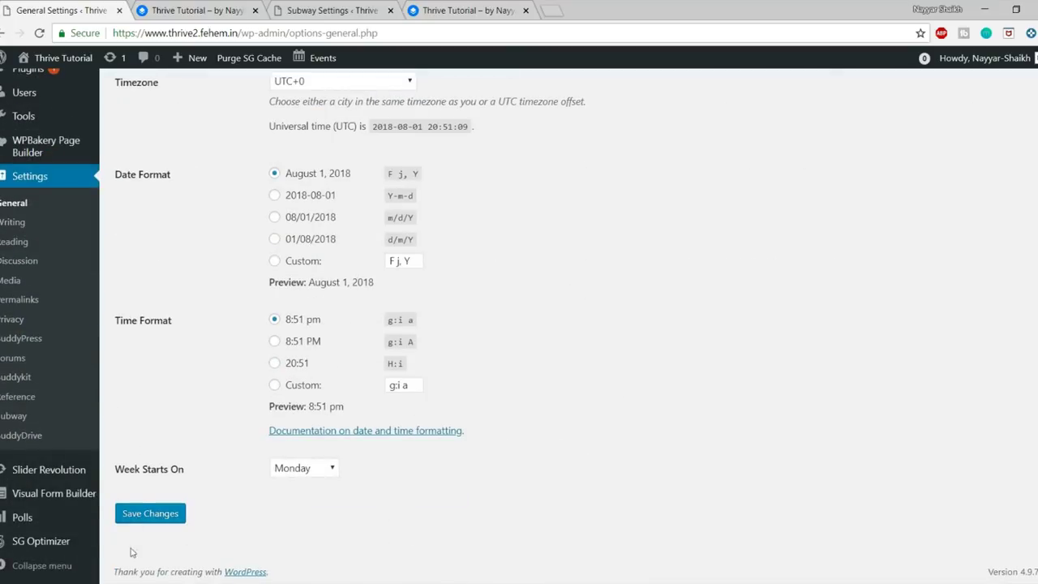
left_click(213, 545)
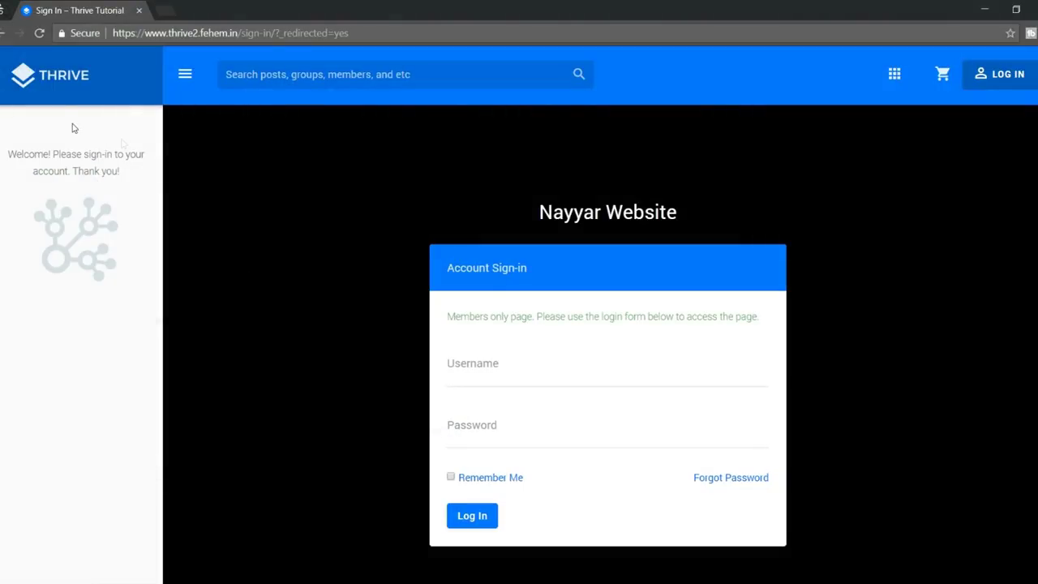
Step: Save the General Settings again with registration enabled
left_click(39, 35)
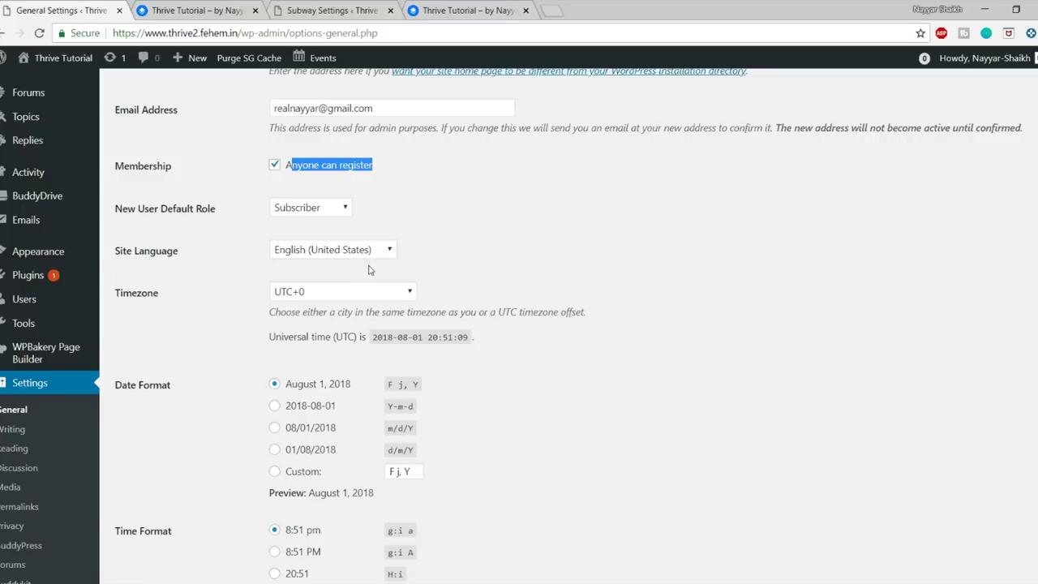
left_click(432, 192)
scroll(432, 191, "down", 3)
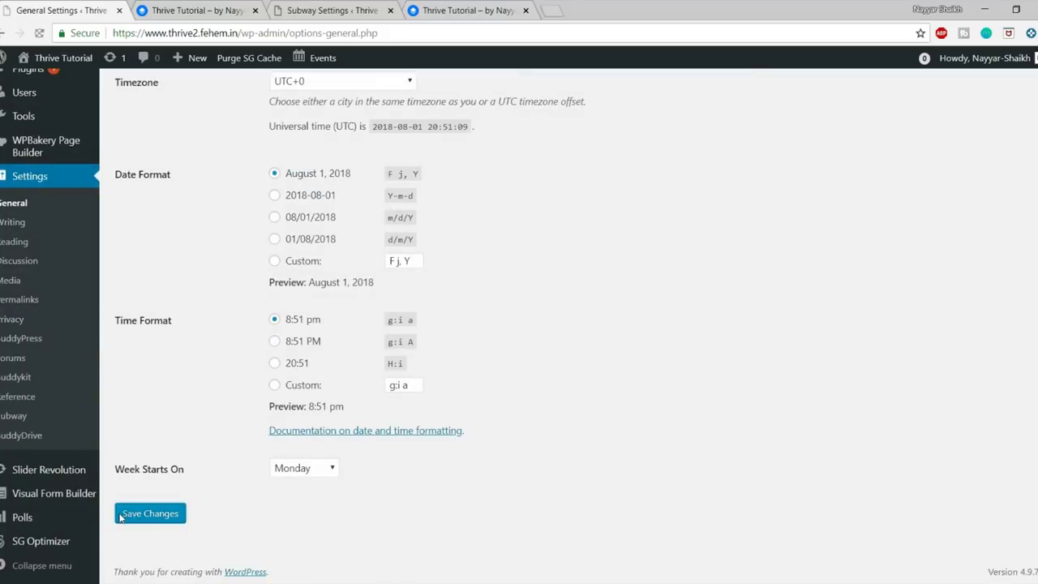
left_click(141, 514)
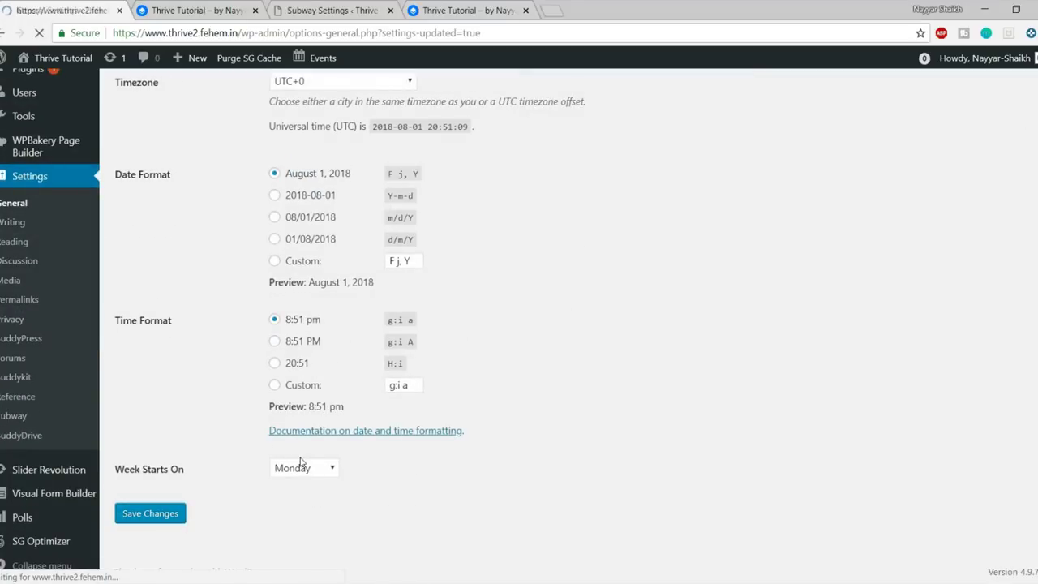
Step: Reload the visitor Sign In page to check that a SIGN UP button appears beside Log In
scroll(304, 441, "down", 1)
scroll(304, 438, "down", 3)
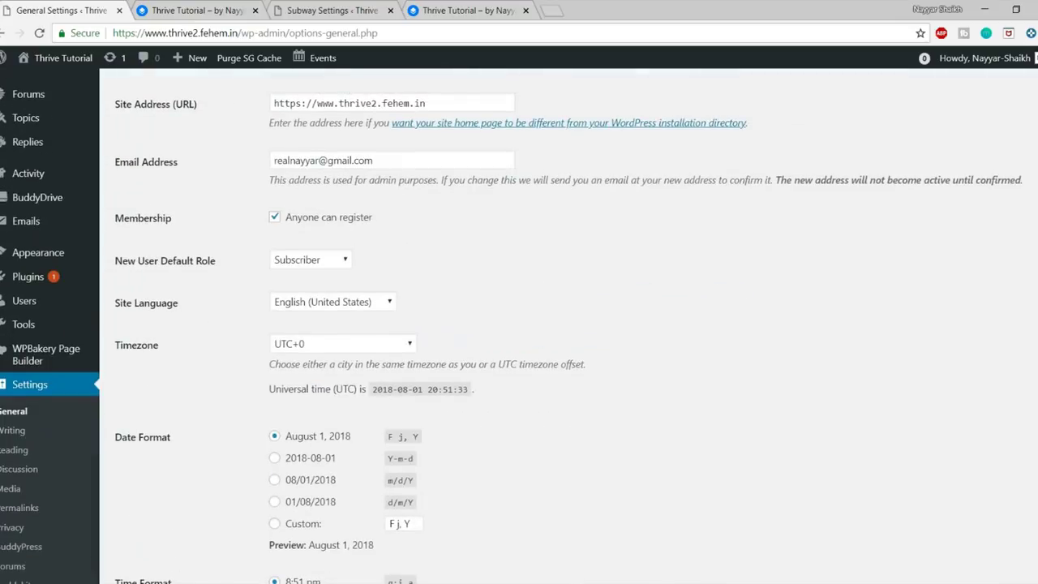
left_click(224, 551)
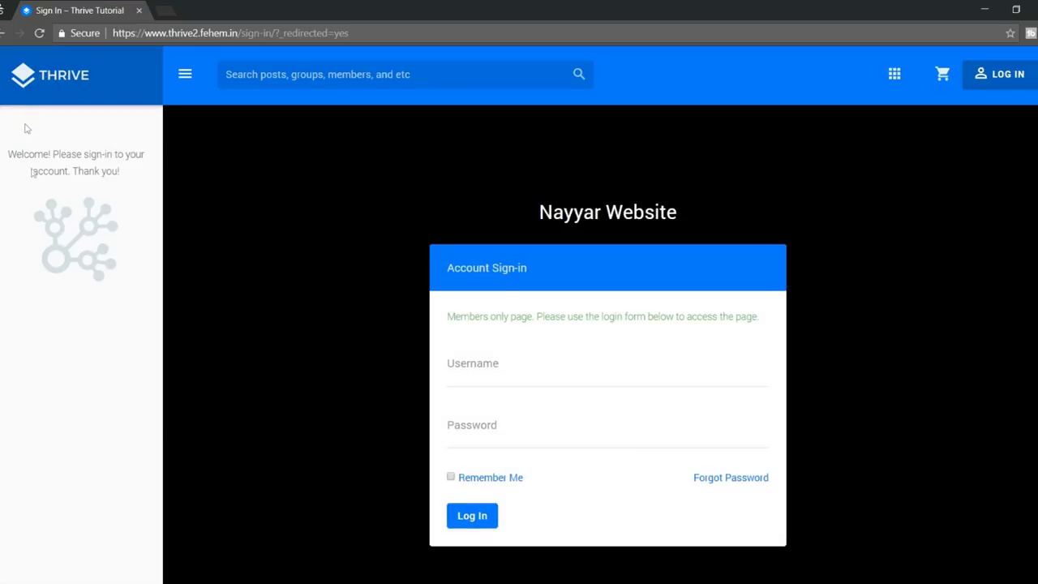
left_click(39, 33)
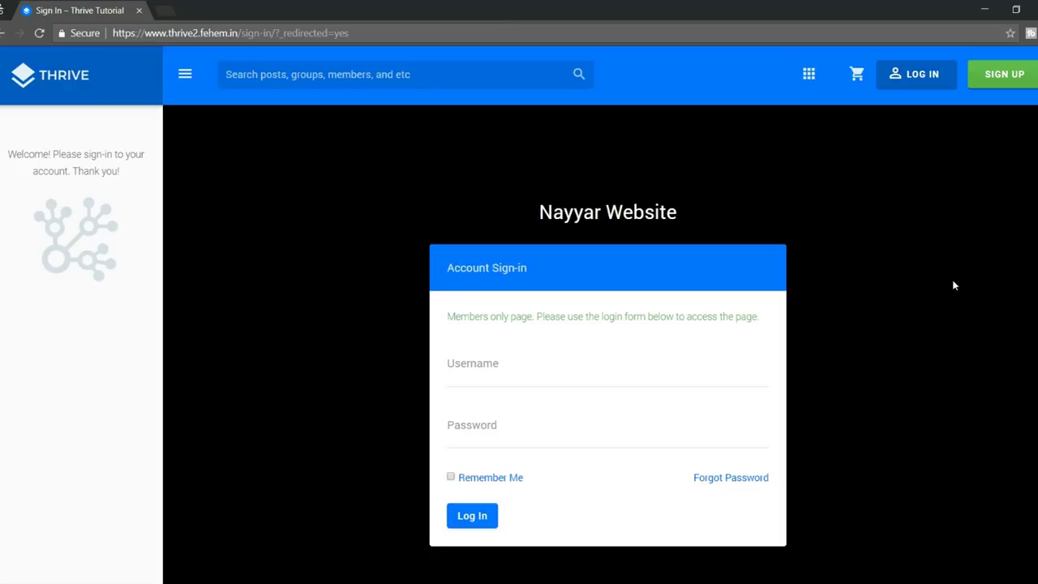
Step: Return to the admin and go to Settings > BuddyPress
mouse_move(104, 580)
left_click(61, 529)
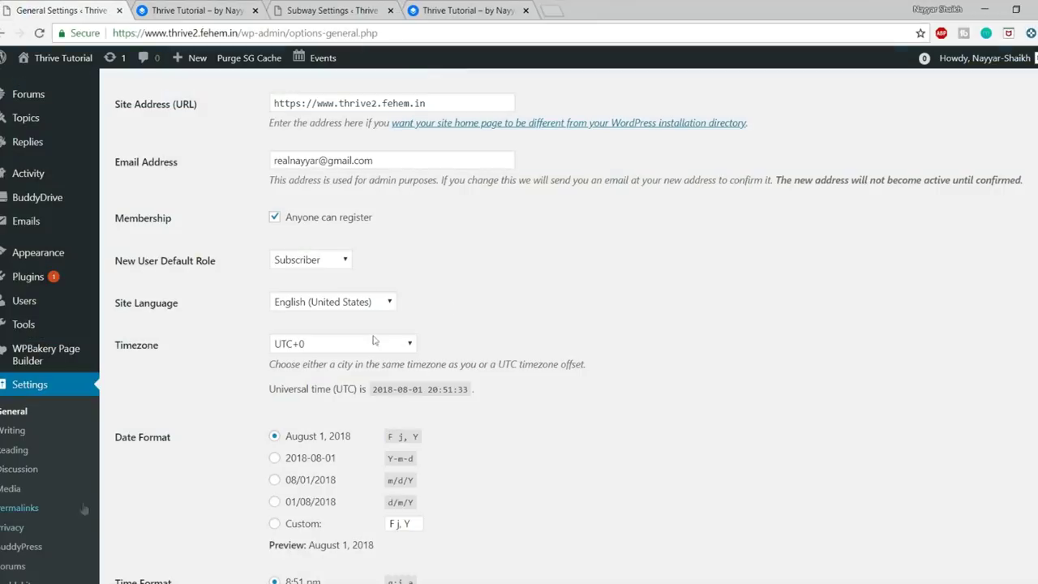
scroll(697, 343, "down", 4)
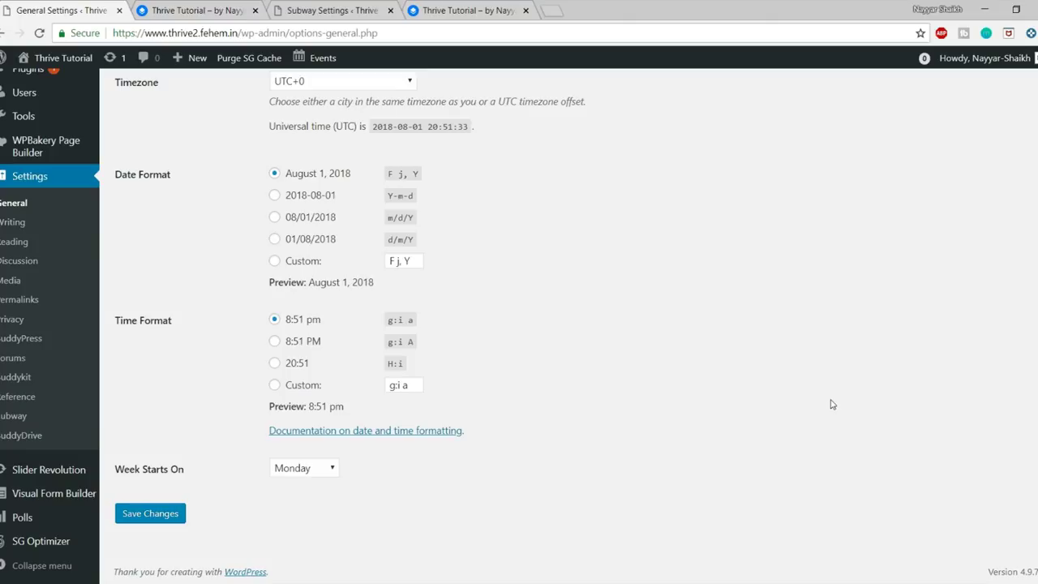
scroll(827, 409, "up", 10)
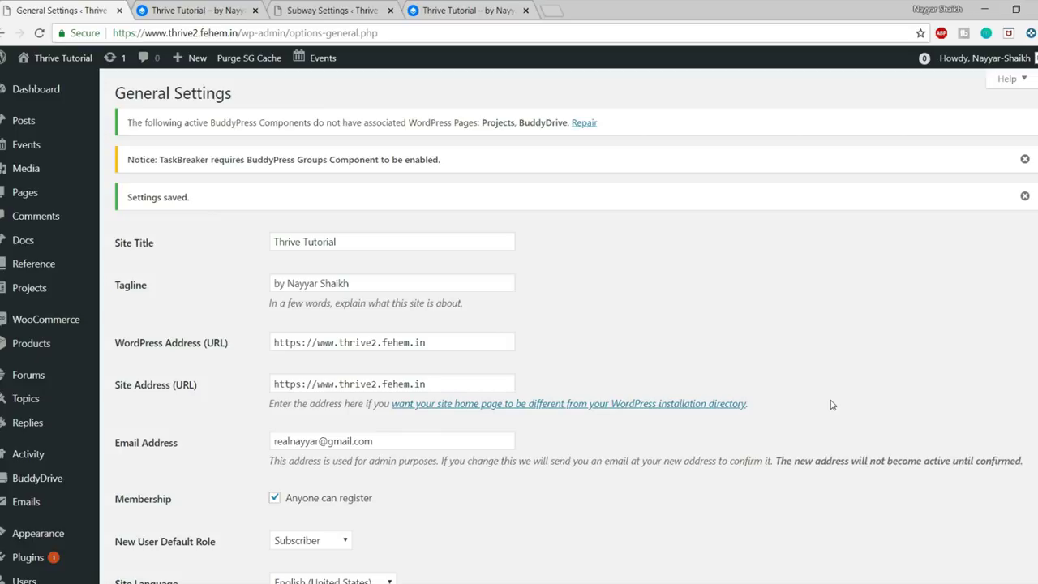
scroll(82, 337, "down", 4)
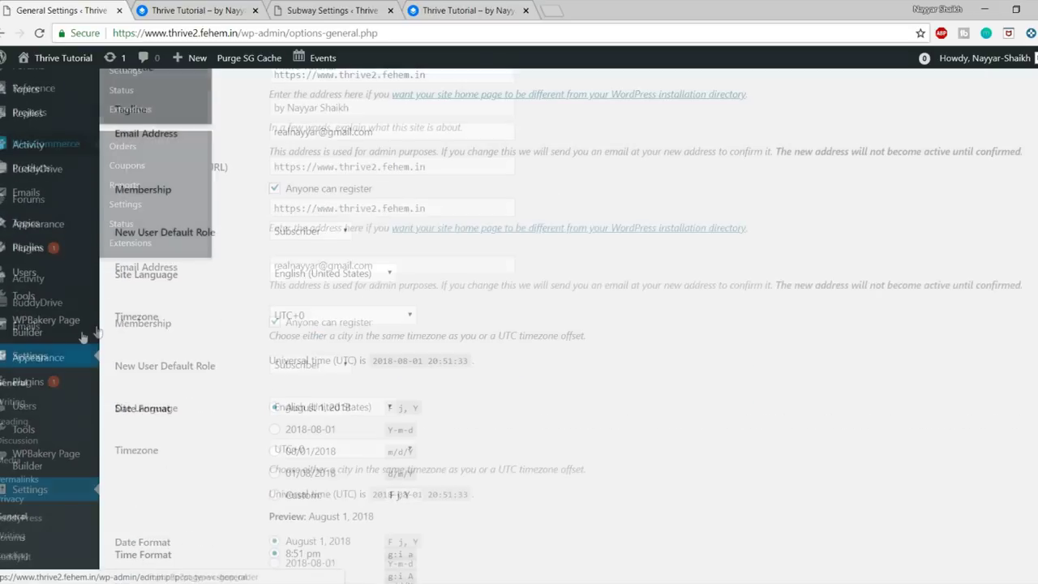
scroll(82, 336, "down", 1)
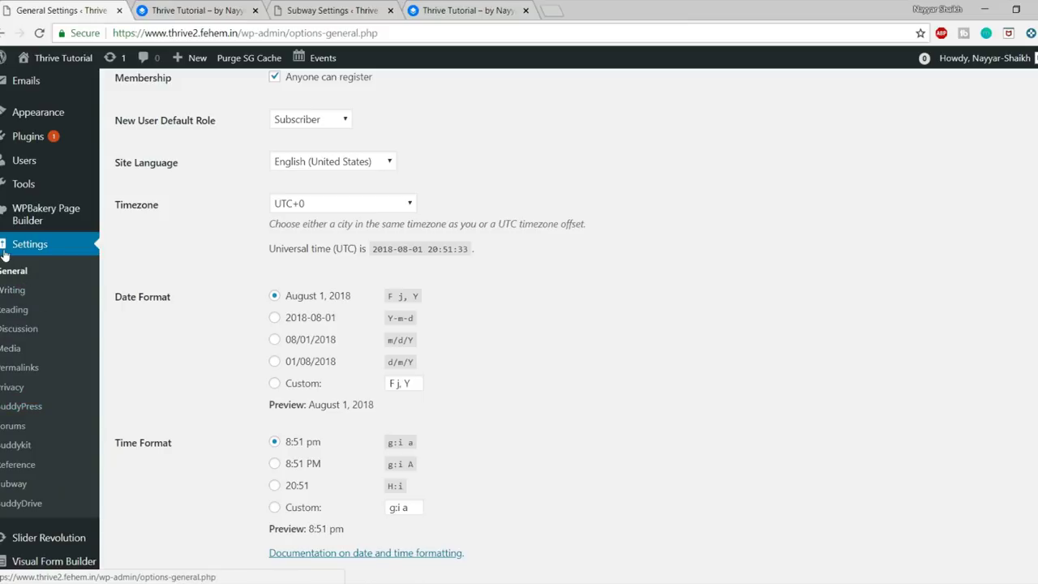
left_click(14, 415)
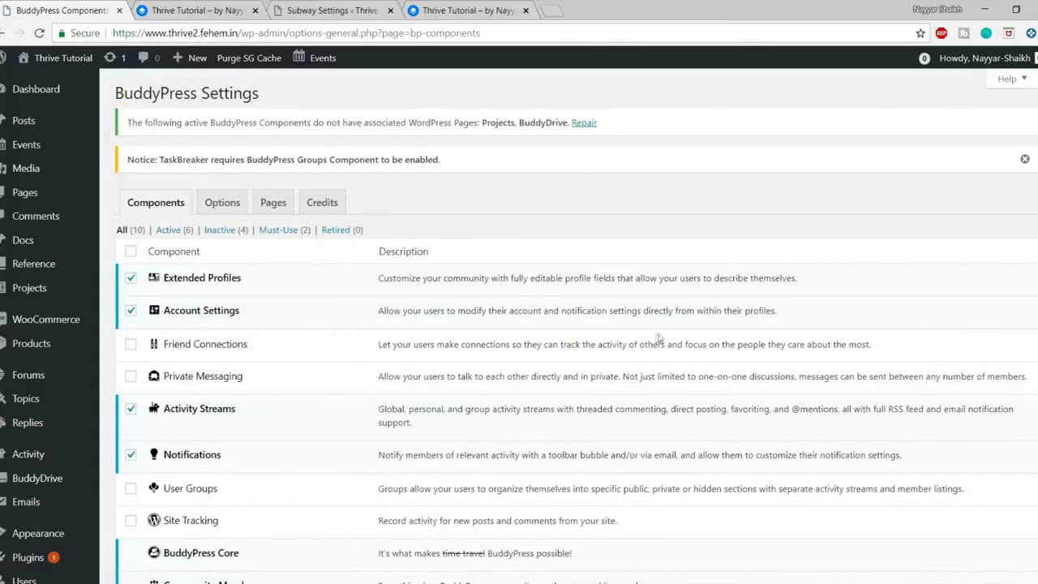
Step: Untick Extended Profiles in the BuddyPress Components list, keeping Account Settings, Activity Streams and Notifications active
scroll(658, 337, "down", 2)
scroll(658, 337, "down", 5)
scroll(659, 370, "up", 5)
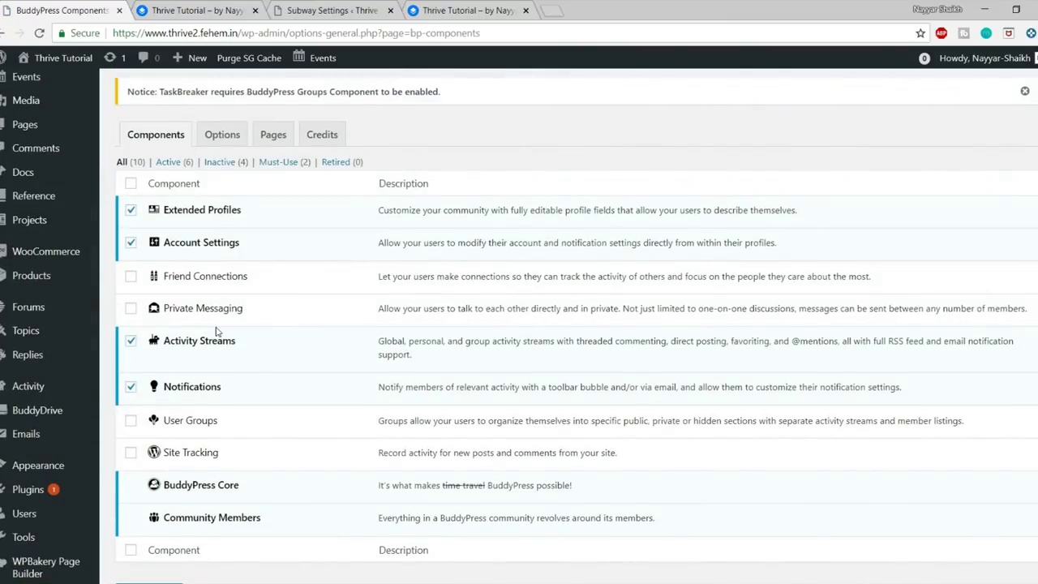
left_click_drag(236, 214, 171, 216)
left_click(249, 219)
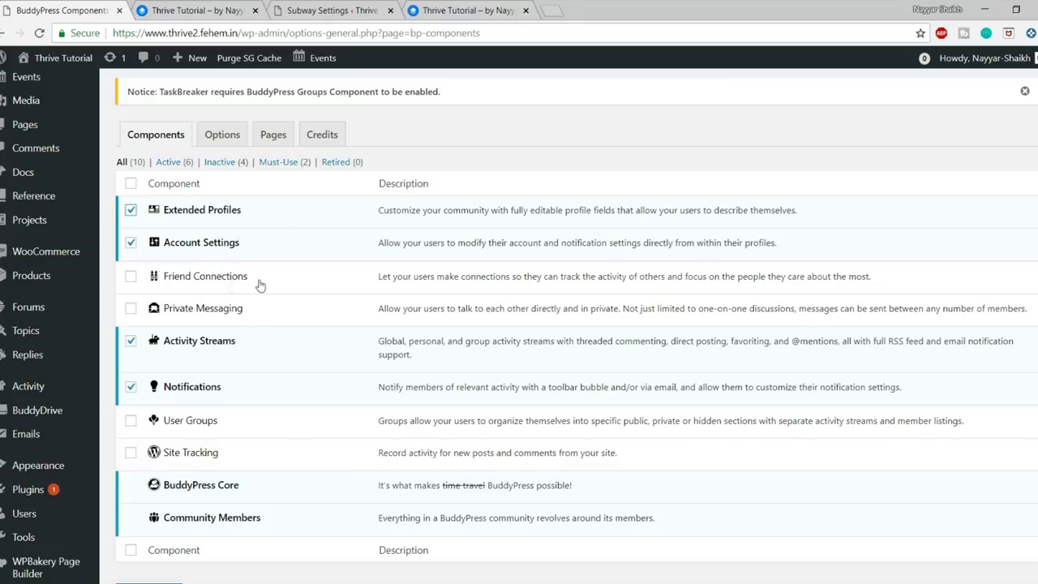
Step: Tick the Friend Connections and Private Messaging components
left_click(188, 282)
left_click(185, 317)
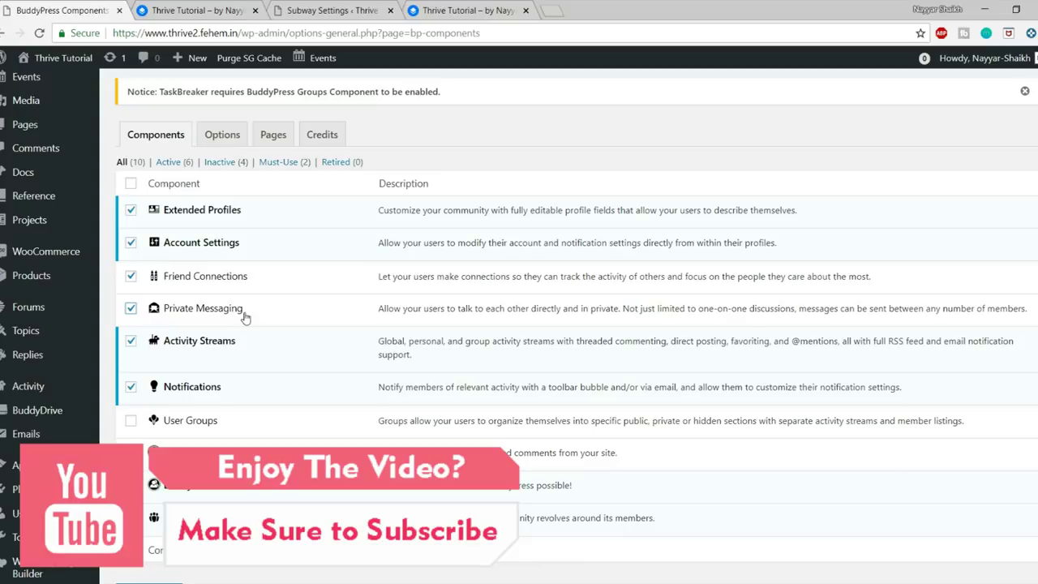
scroll(257, 316, "down", 1)
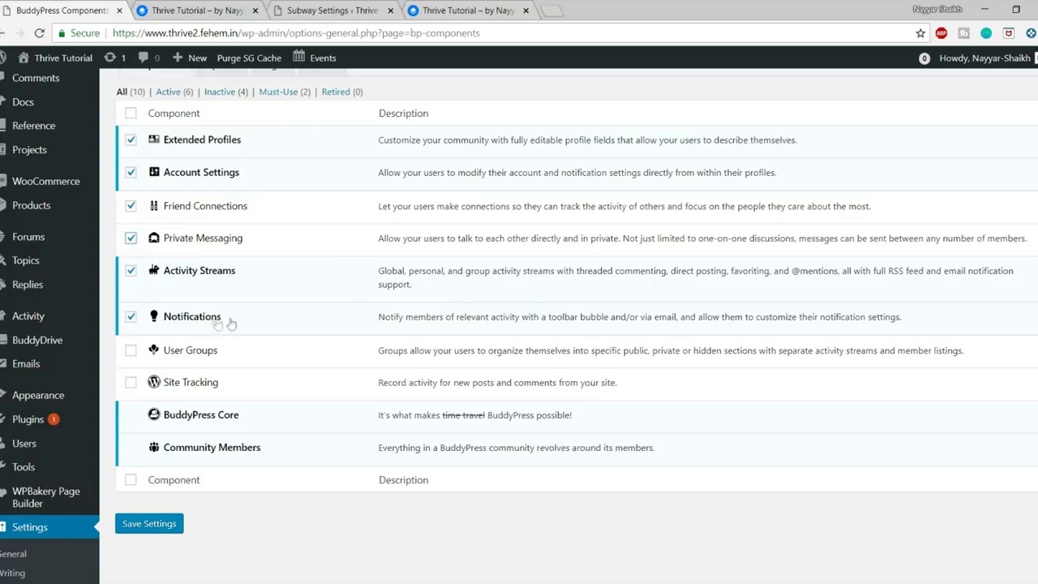
Step: After a glance at the Thrive front page, tick User Groups and save the components
left_click(458, 10)
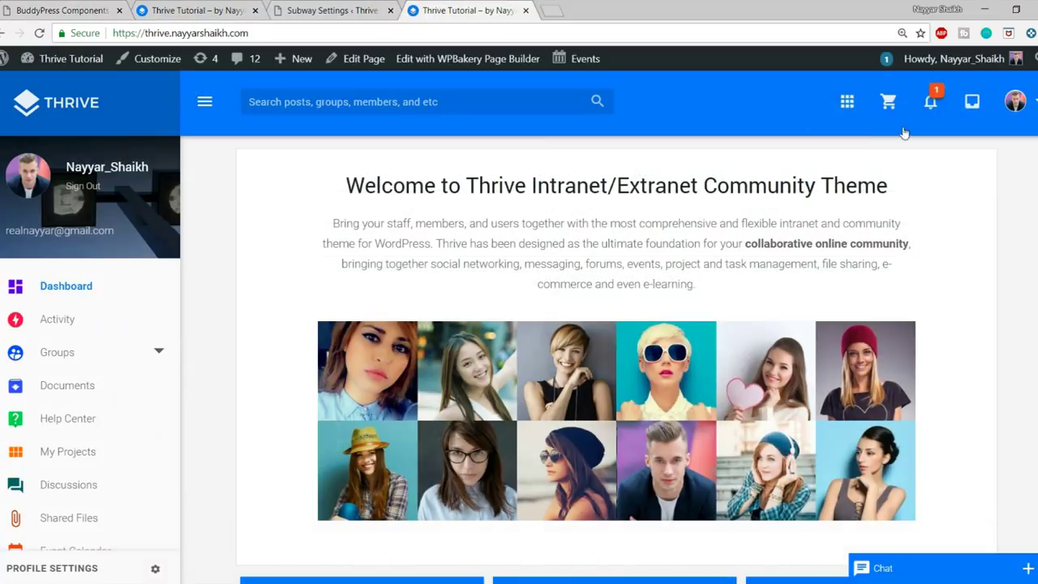
left_click(195, 10)
left_click(96, 8)
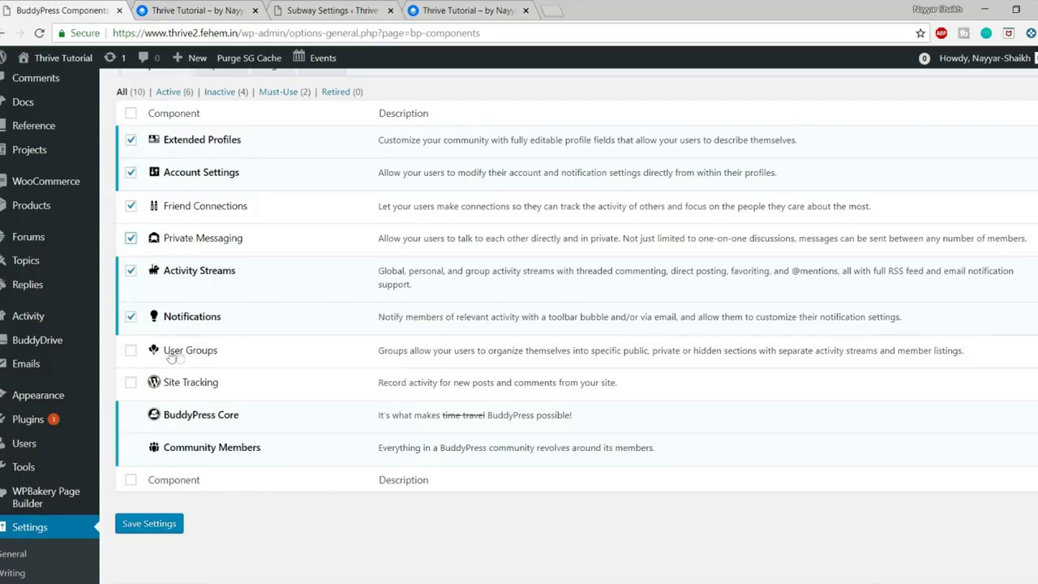
left_click(223, 352)
scroll(234, 353, "up", 2)
scroll(227, 389, "down", 3)
left_click(148, 450)
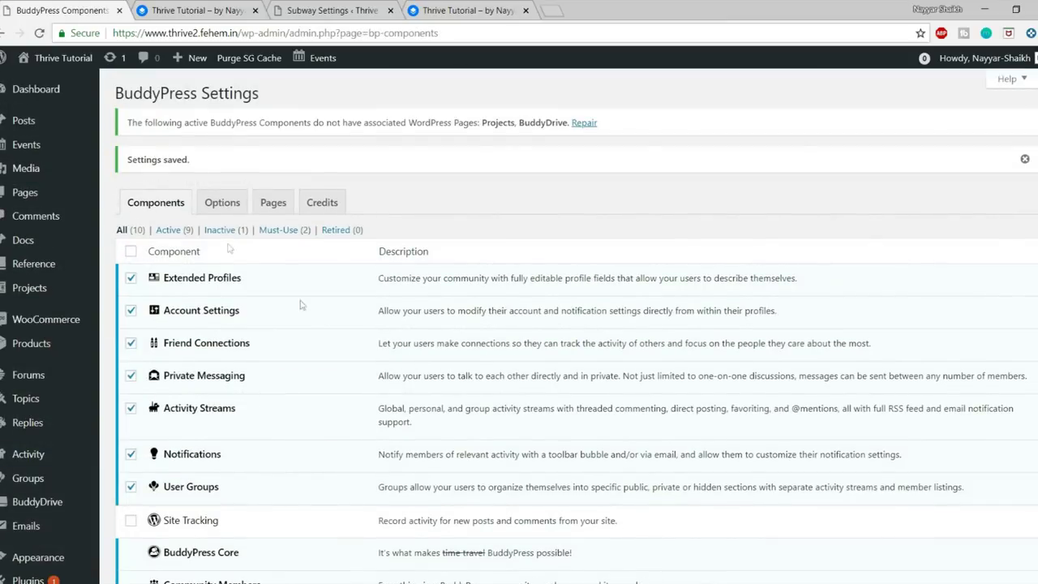
Step: Open the BuddyPress Options tab and review the profile photo and avatar upload settings
left_click(237, 207)
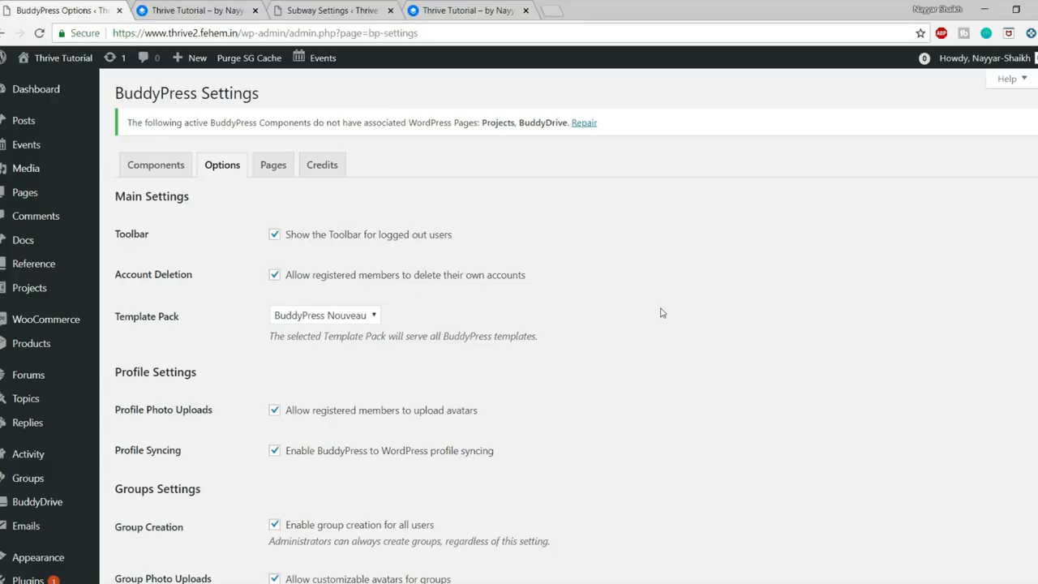
scroll(755, 335, "down", 2)
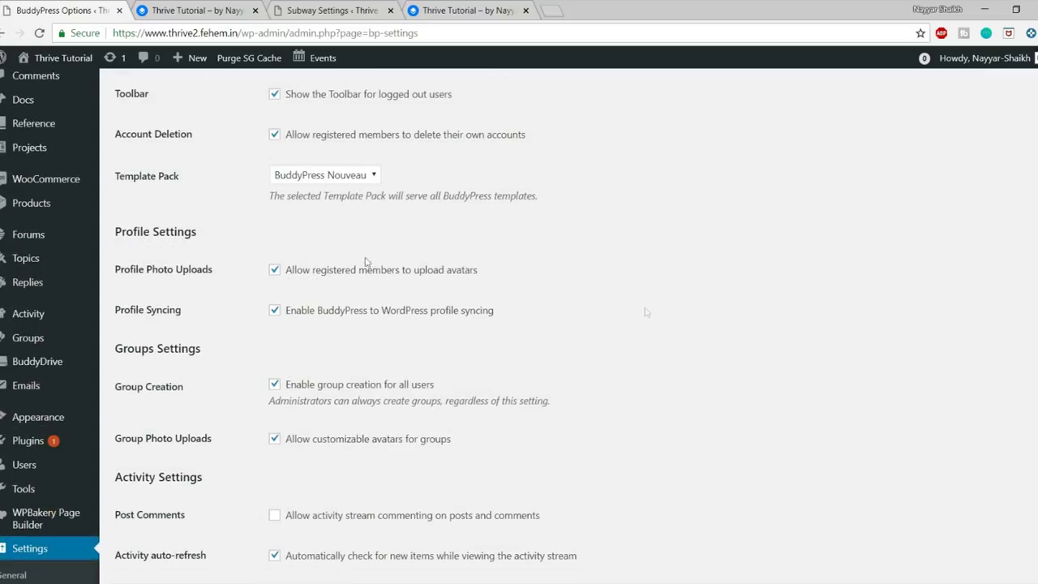
left_click_drag(122, 276, 224, 276)
left_click(227, 276)
left_click_drag(489, 276, 424, 277)
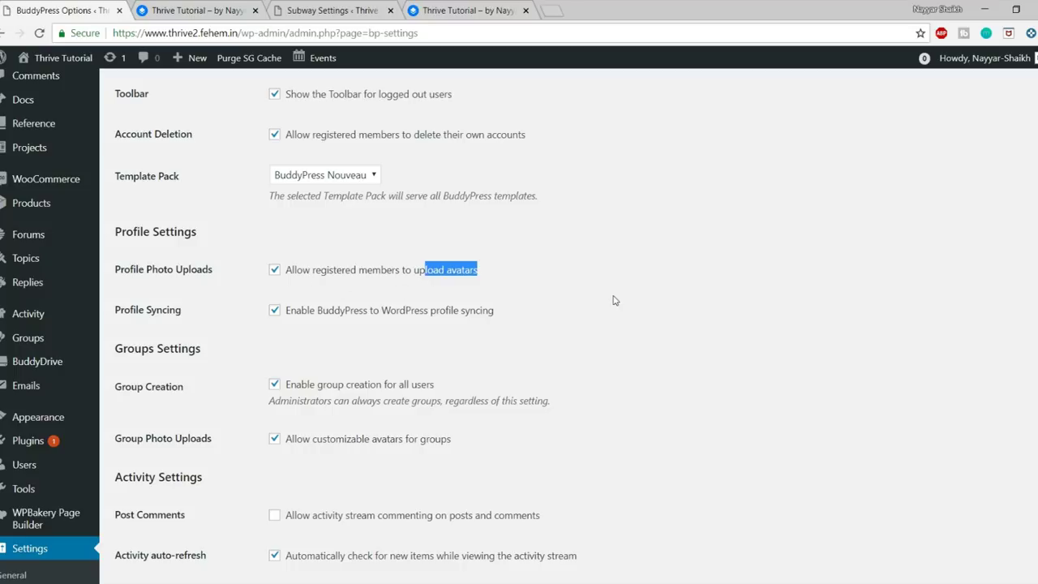
left_click(438, 338)
scroll(438, 341, "down", 1)
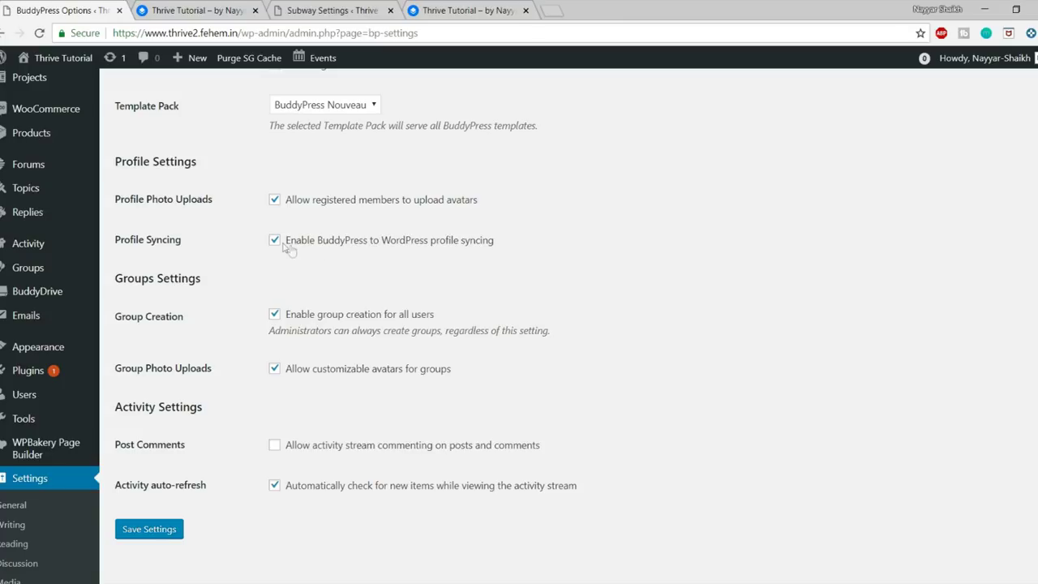
scroll(299, 251, "down", 2)
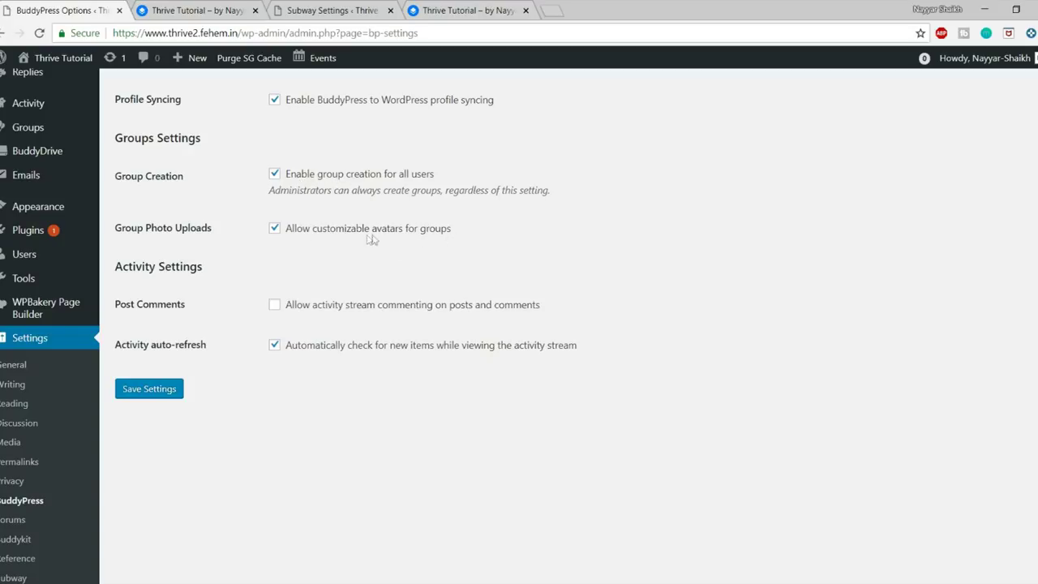
Step: Enable activity stream commenting on posts and comments and save the options
left_click(346, 314)
left_click(175, 390)
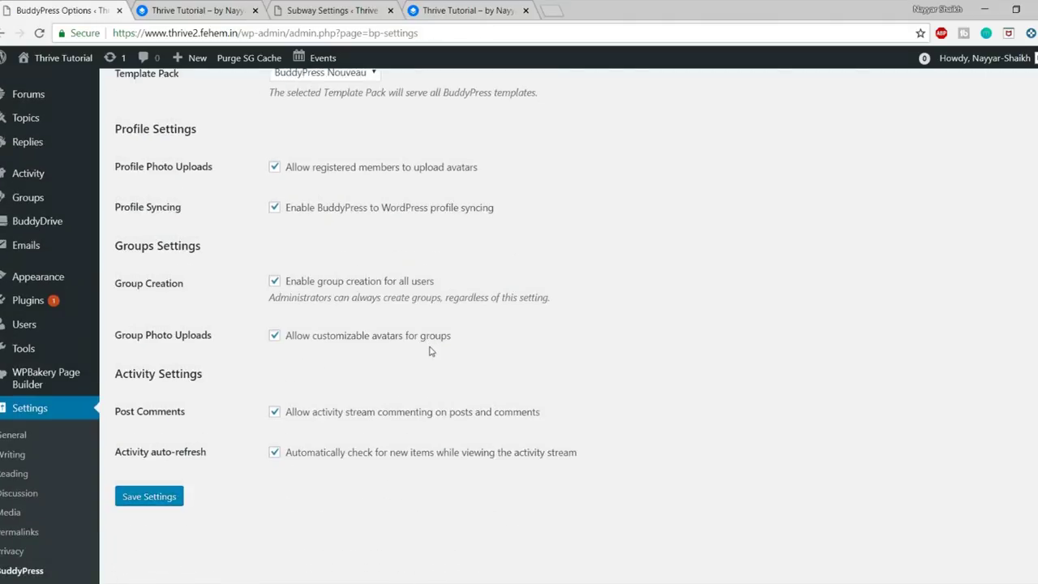
left_click(280, 212)
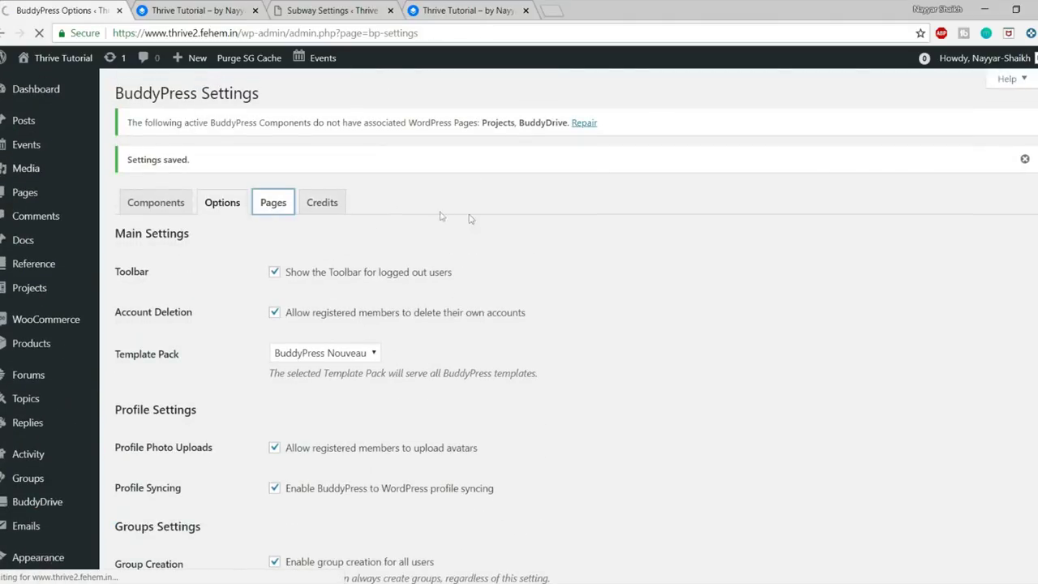
Step: Review the Members directory and registration page assignments and save them
scroll(551, 266, "down", 1)
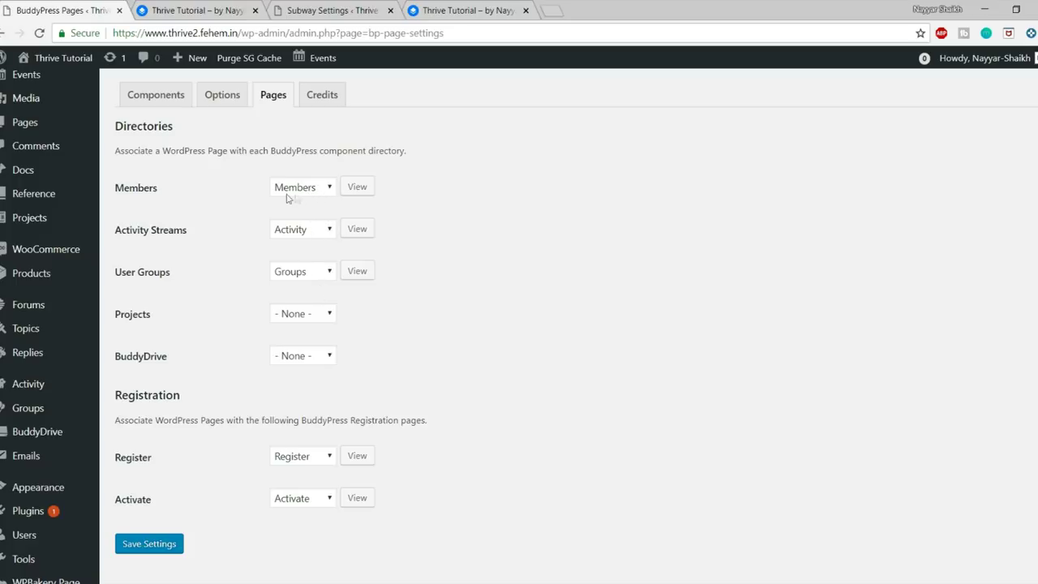
left_click_drag(128, 197, 155, 197)
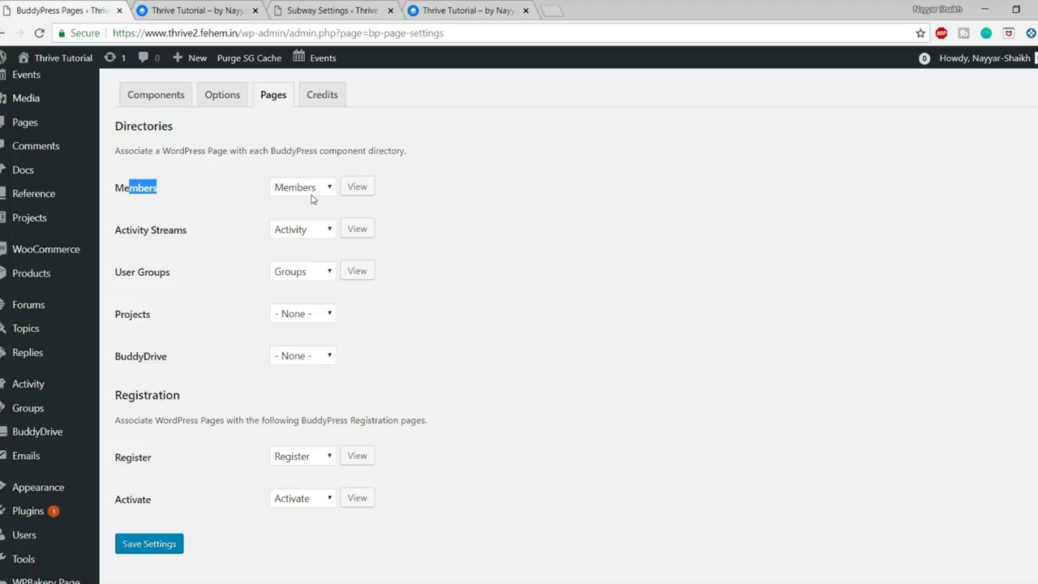
left_click(174, 240)
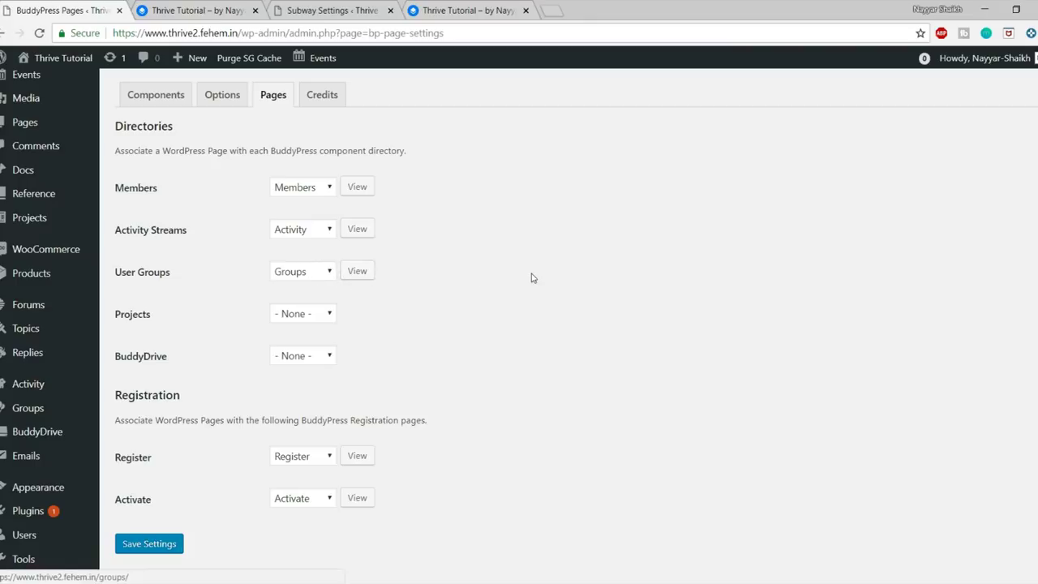
scroll(138, 389, "down", 2)
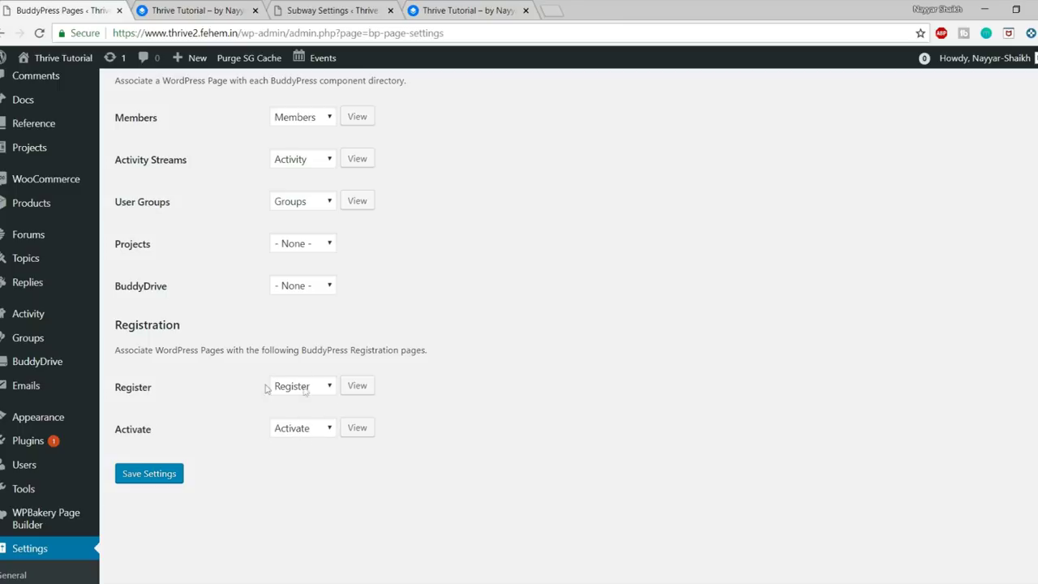
scroll(484, 396, "up", 3)
scroll(424, 436, "down", 5)
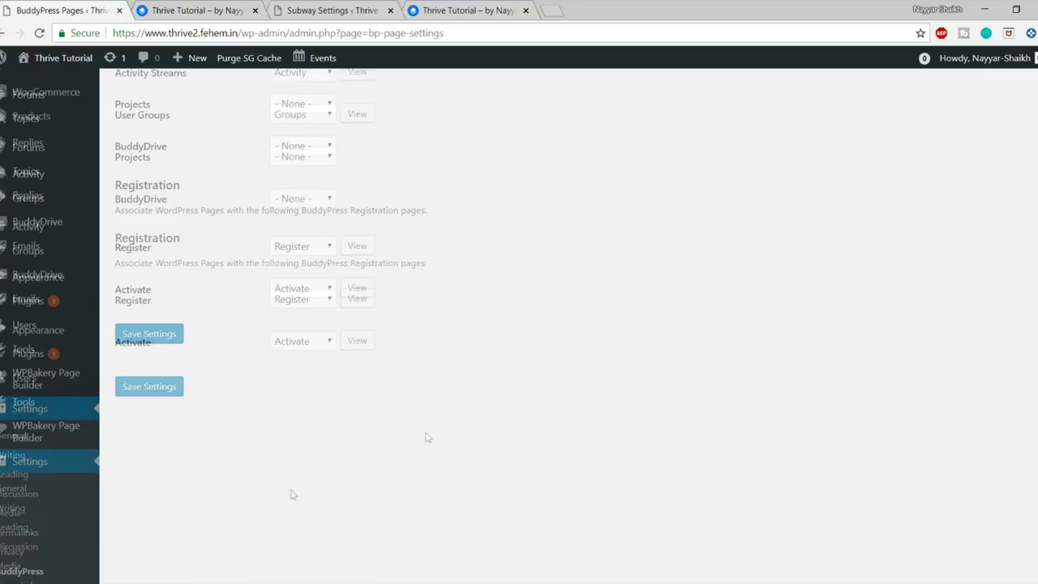
left_click(139, 329)
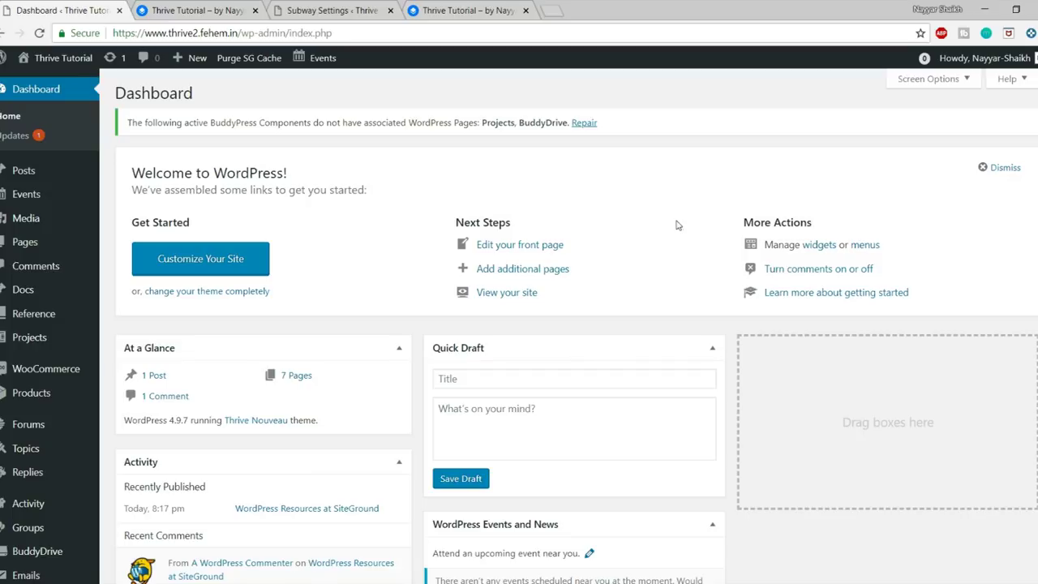
Step: Bring the Thrive sign-in window forward, reload it, and open the registration form
mouse_move(160, 574)
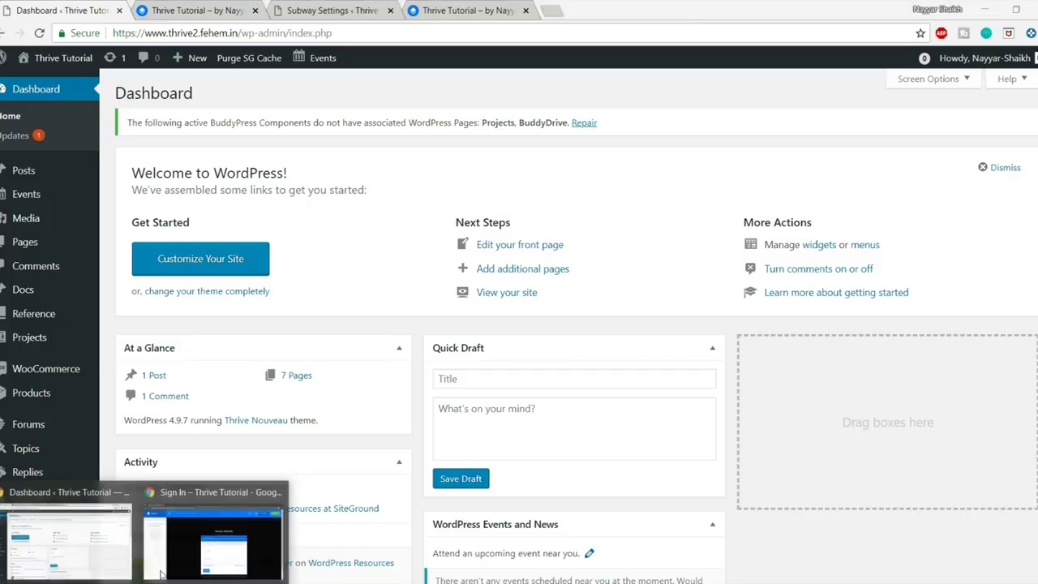
left_click(211, 543)
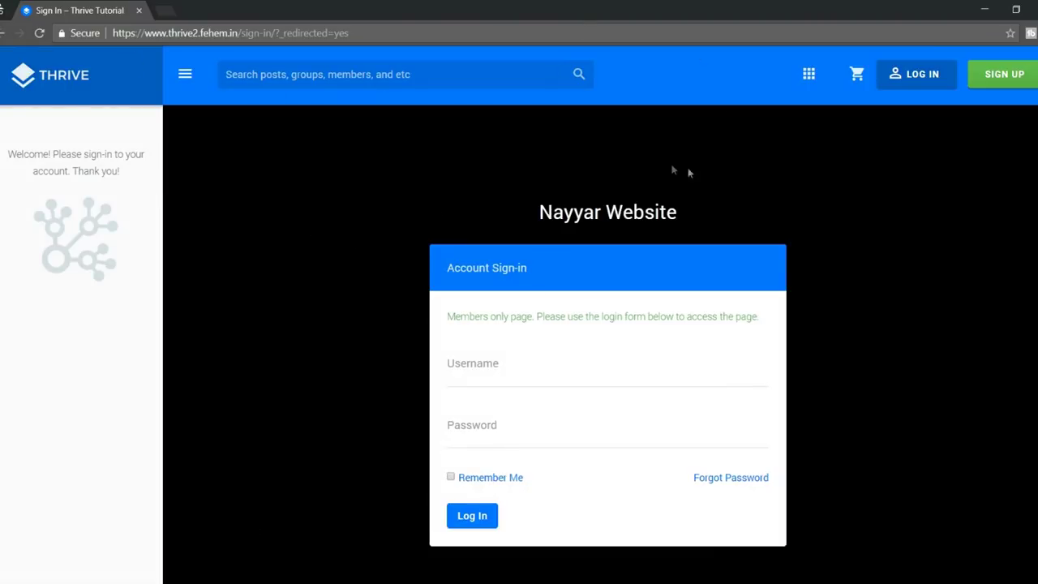
left_click(40, 33)
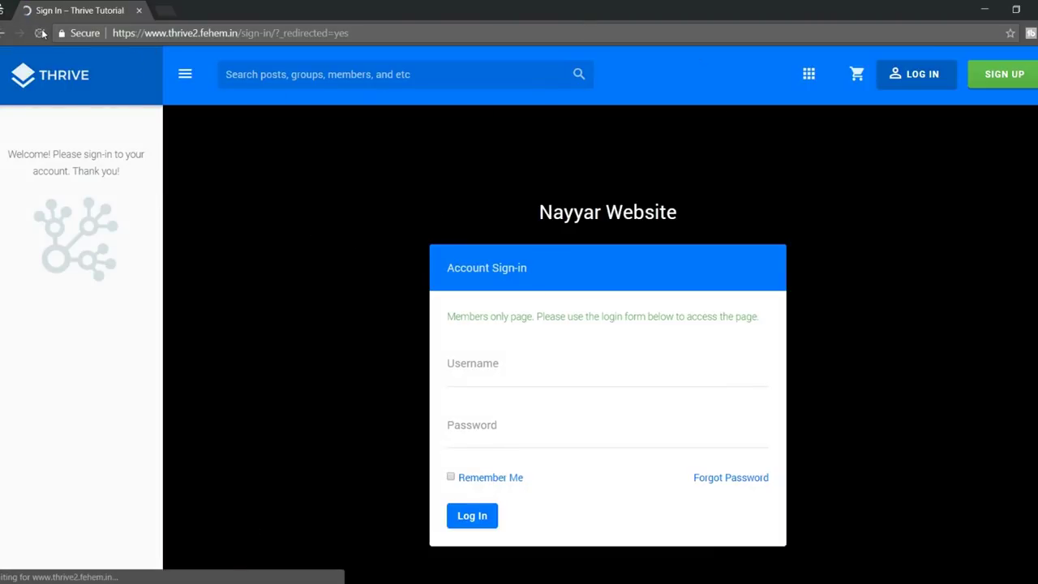
left_click(1006, 79)
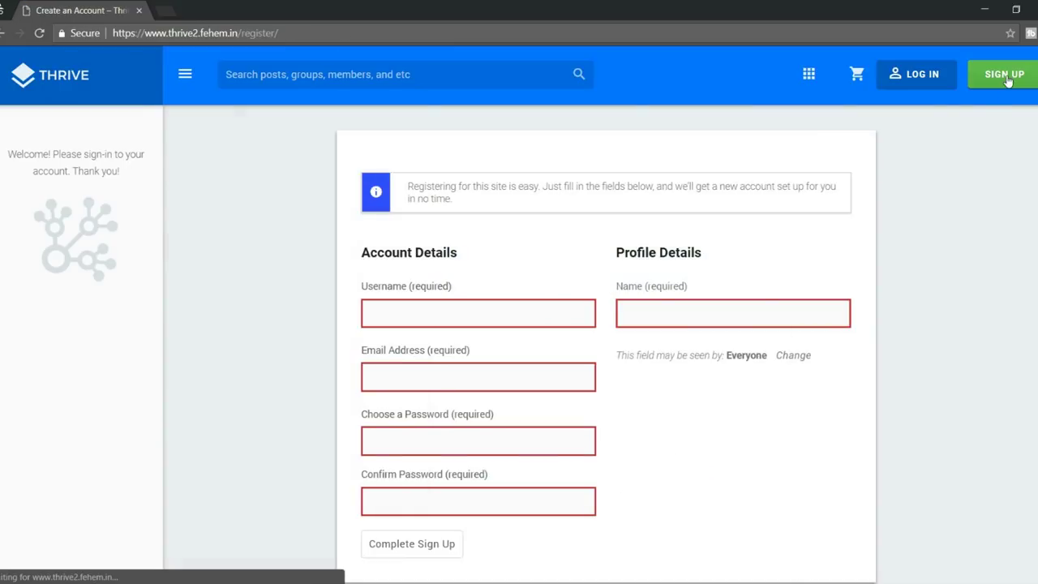
Step: Fill in the username, accept the suggested e-mail, and enter and confirm the password
left_click(519, 306)
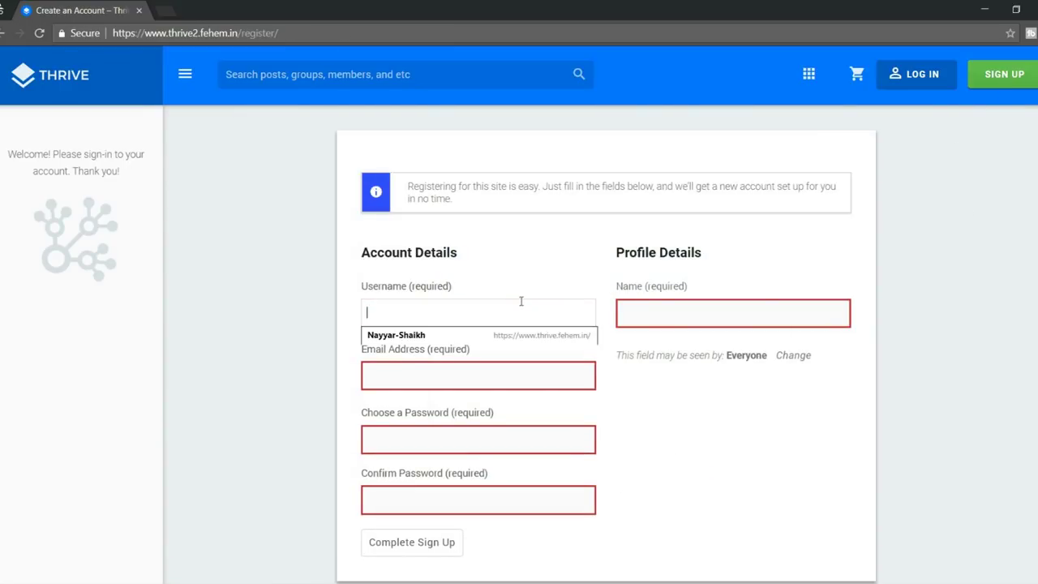
type("nsme")
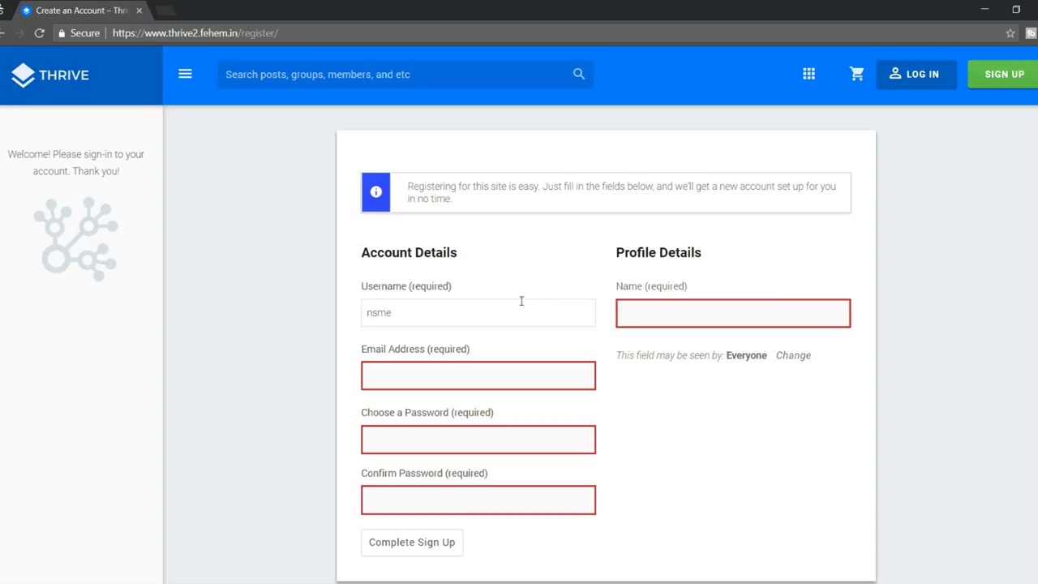
key("ctrl+a")
type("A")
type("n")
key("Tab")
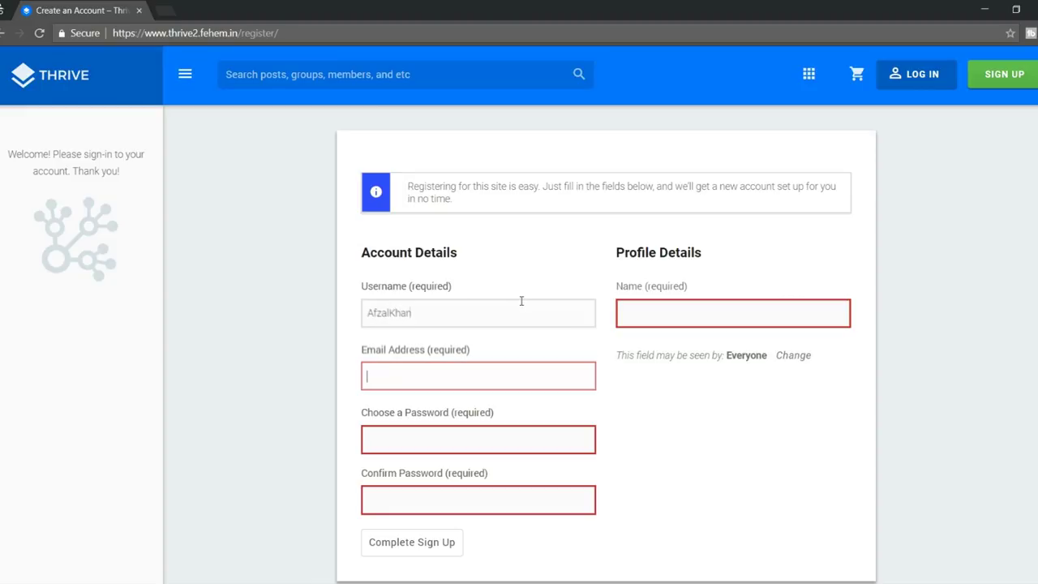
type("nsmee")
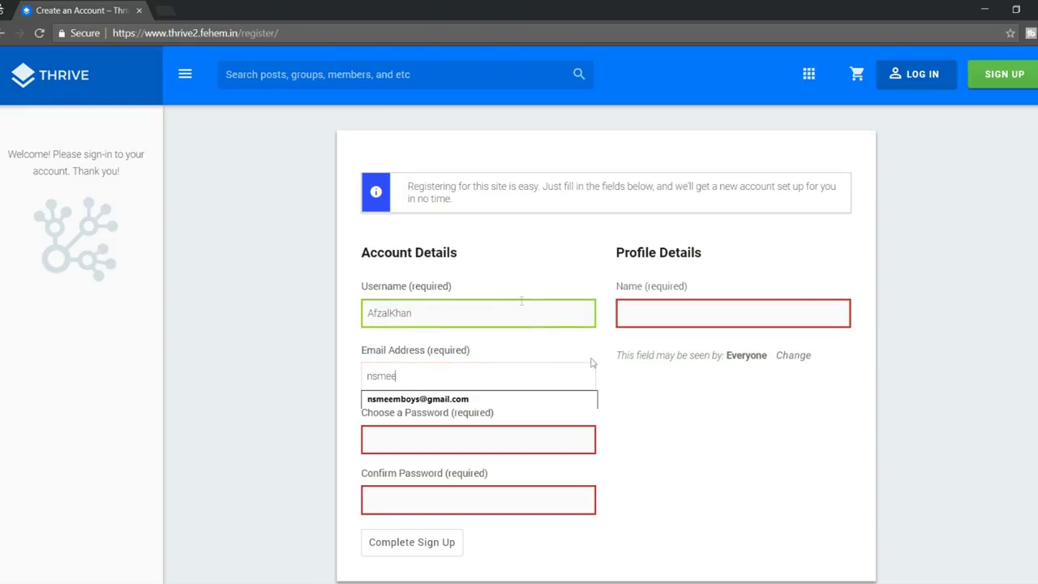
left_click(511, 399)
left_click(491, 438)
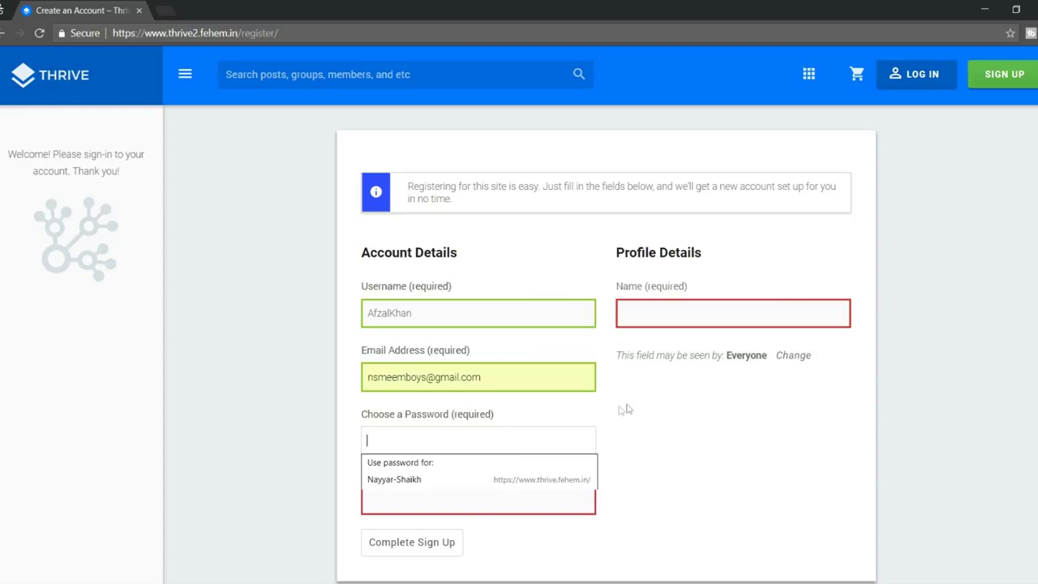
type("••••••••••")
key("Tab")
type("•")
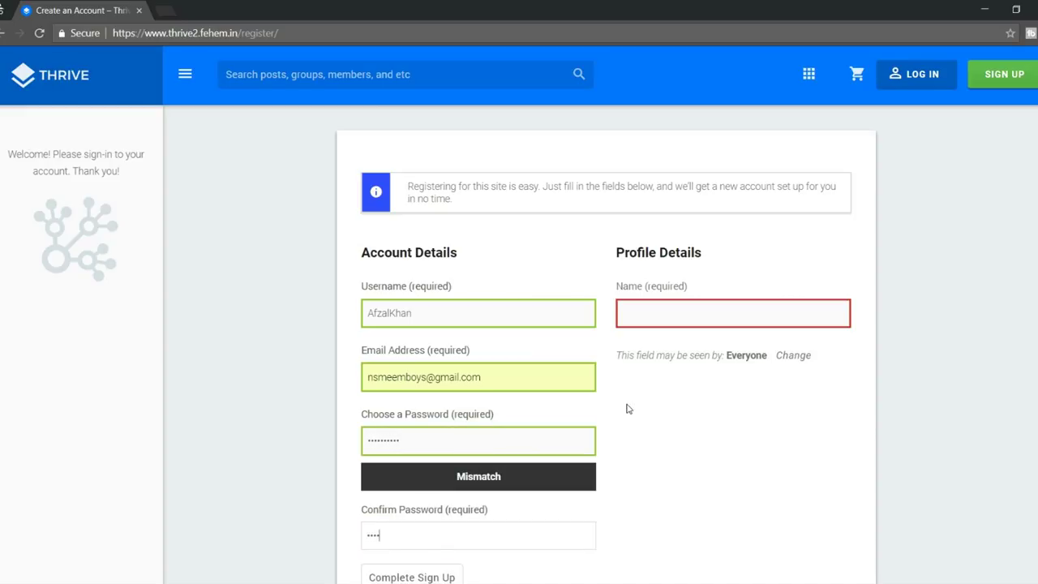
type("•••••••••")
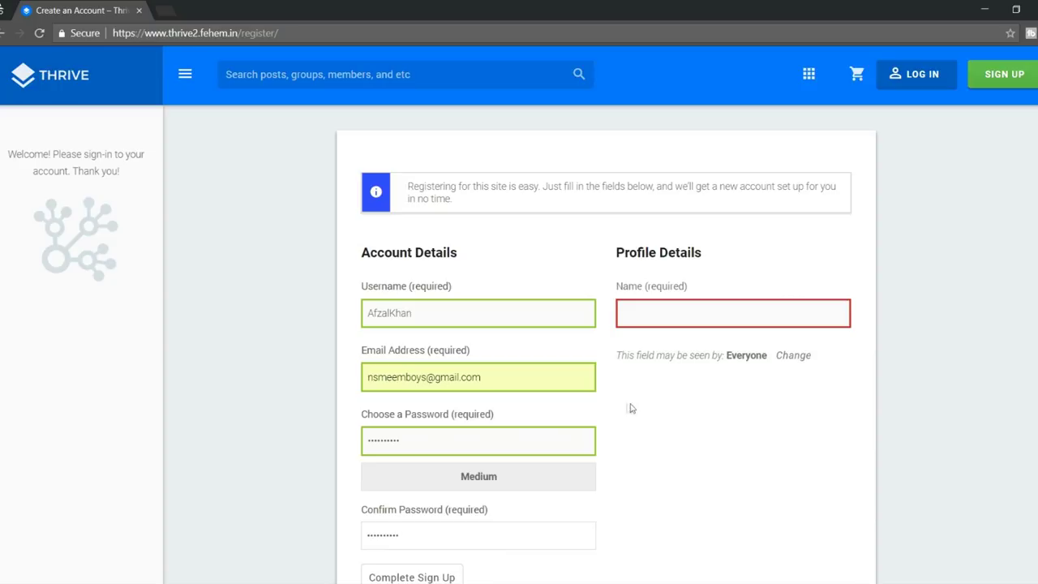
Step: Enter the member's profile name, submit with Complete Sign Up, and read the success notice
scroll(628, 407, "down", 2)
left_click(664, 204)
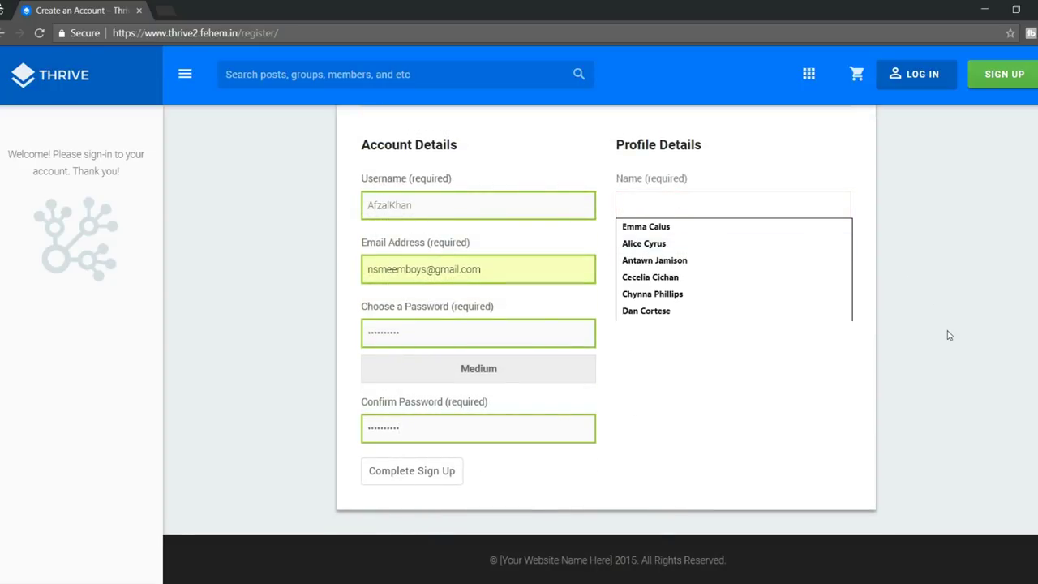
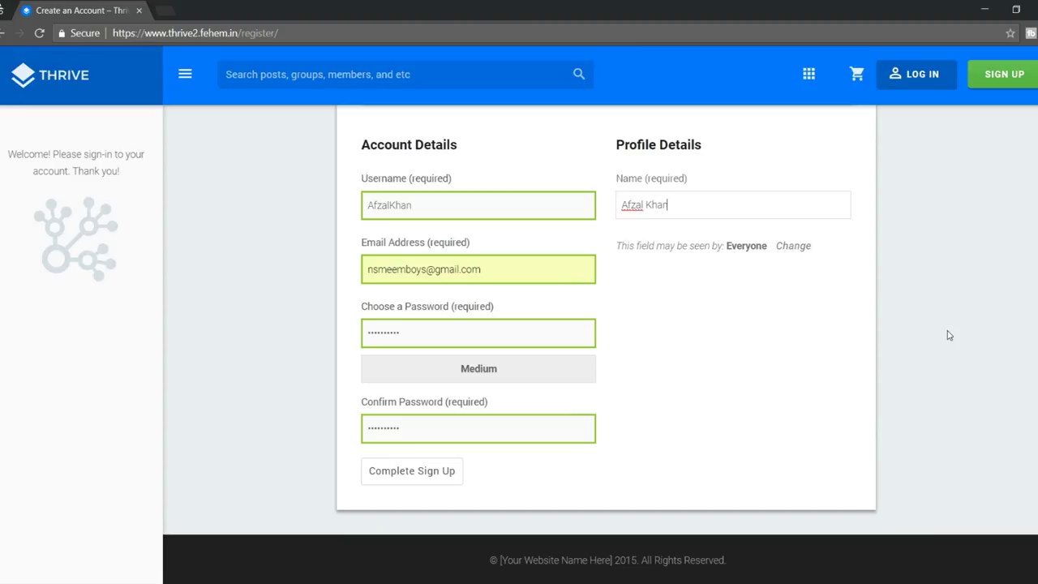
left_click(861, 335)
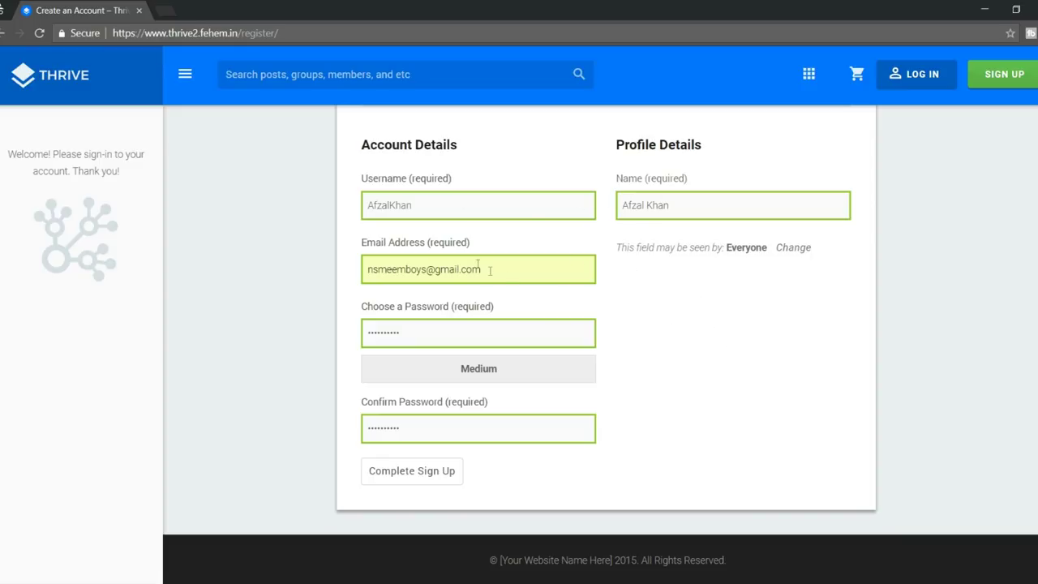
left_click(422, 485)
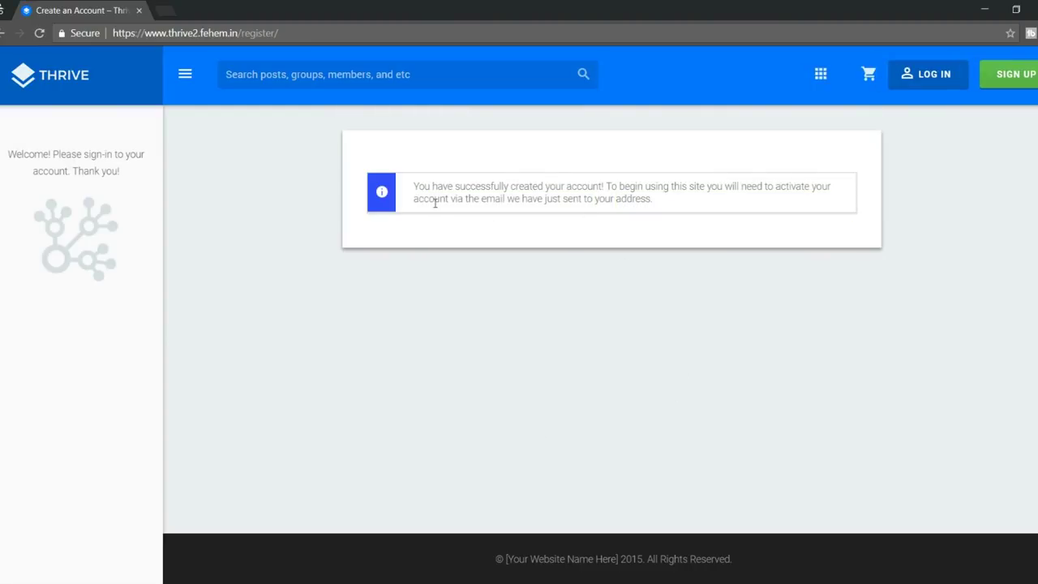
left_click_drag(415, 185, 678, 207)
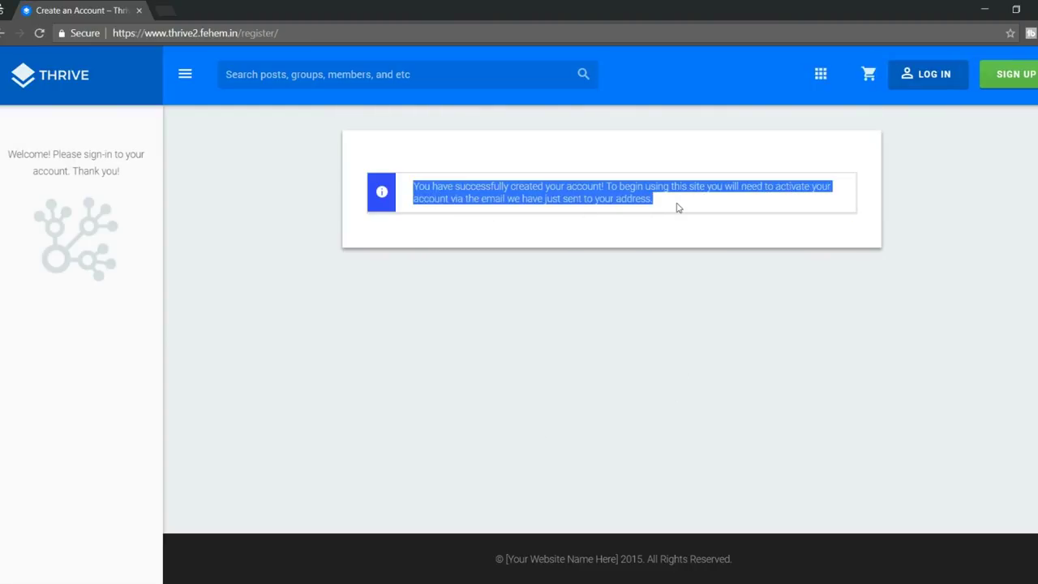
left_click(679, 207)
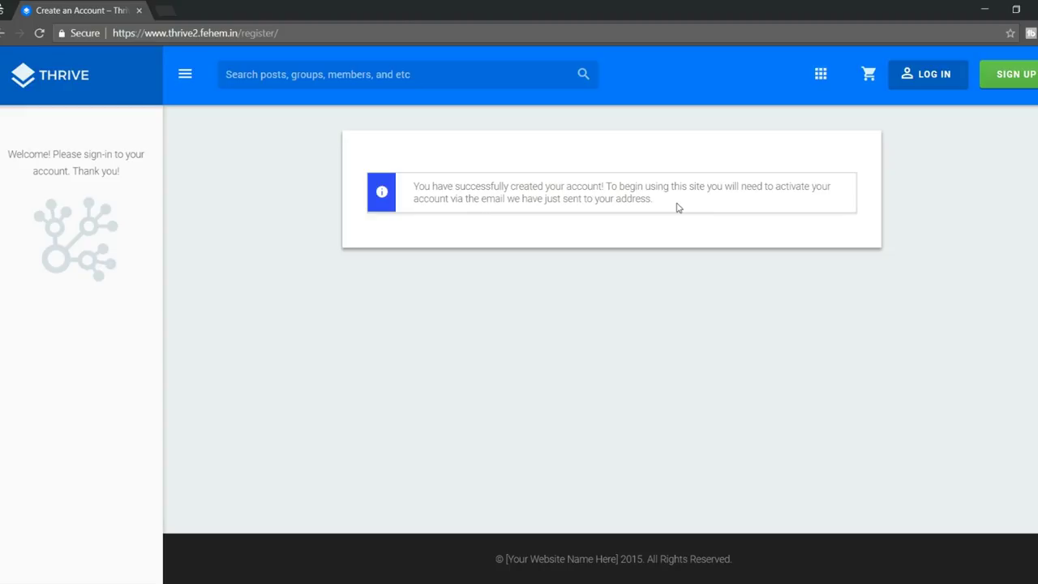
Step: Load gmail.com in a new tab, sign in with the saved account, and open the Thrive activation email
left_click(175, 10)
type("gmail.com")
key("Return")
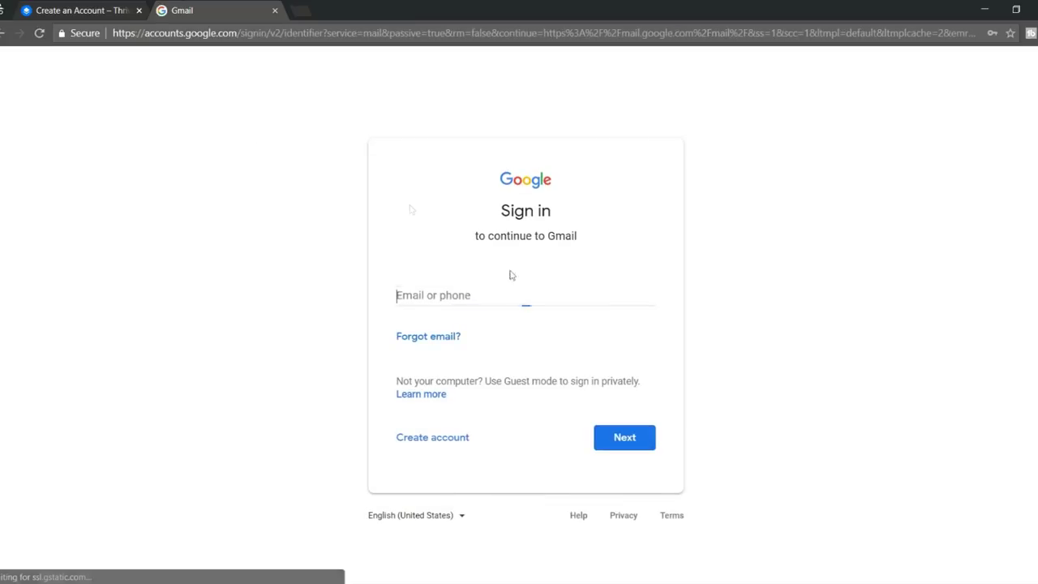
type("nsme")
key("Down")
key("Return")
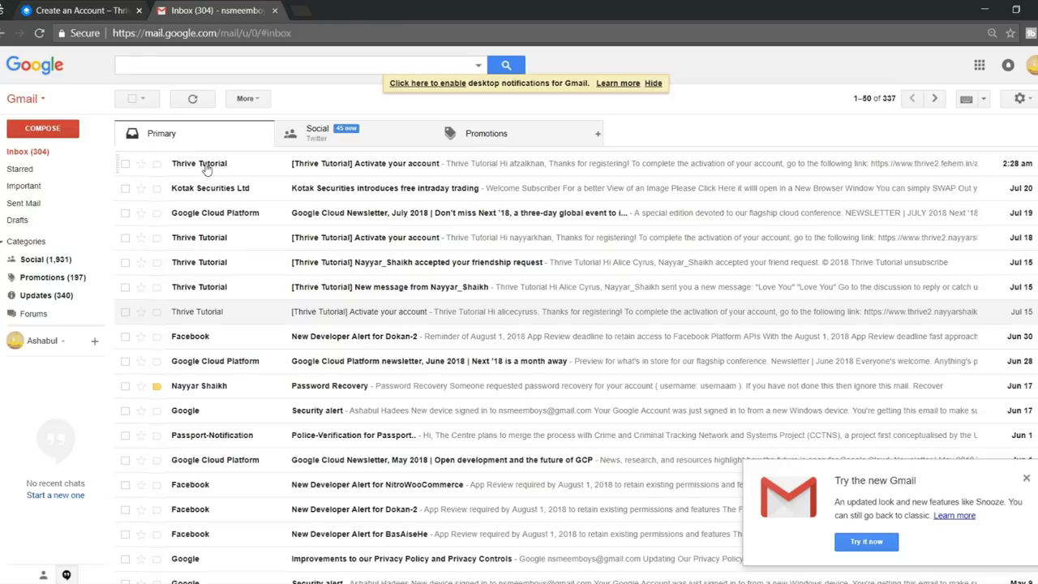
mouse_move(185, 172)
left_click(408, 168)
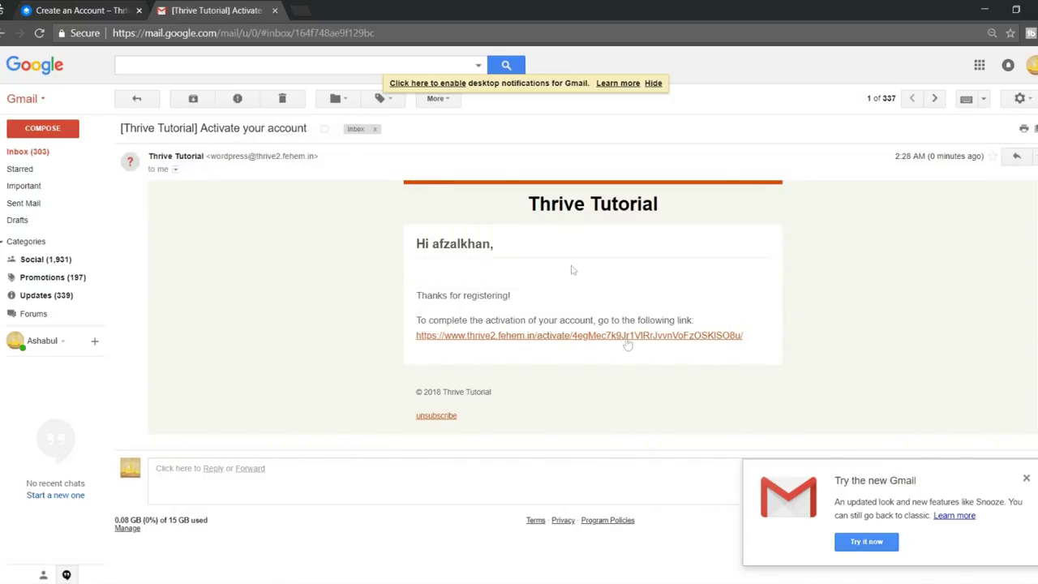
Step: Follow the activation link, activate with the emailed key, then return to the site home page
left_click(589, 336)
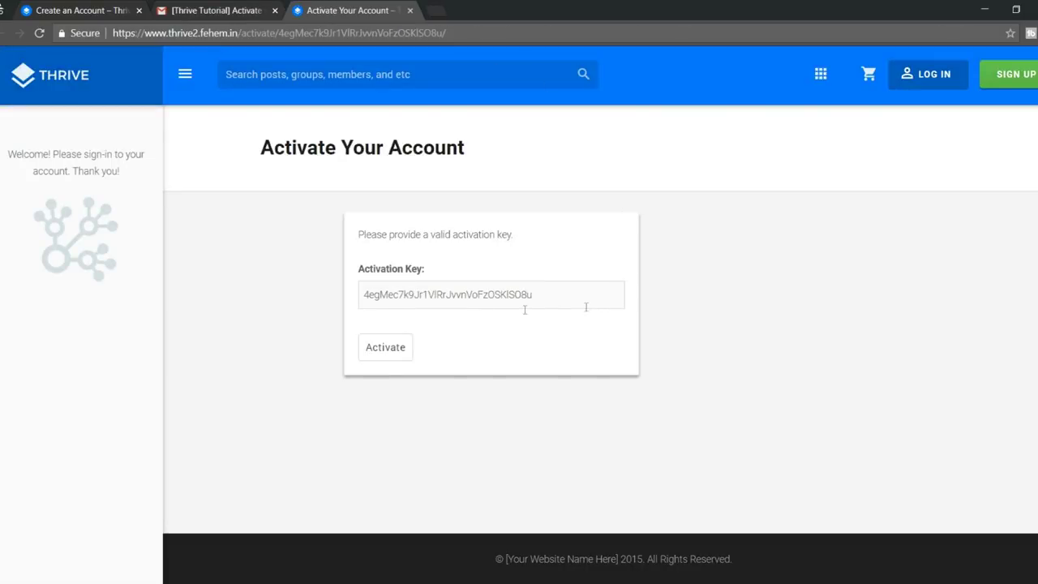
left_click_drag(364, 291, 538, 291)
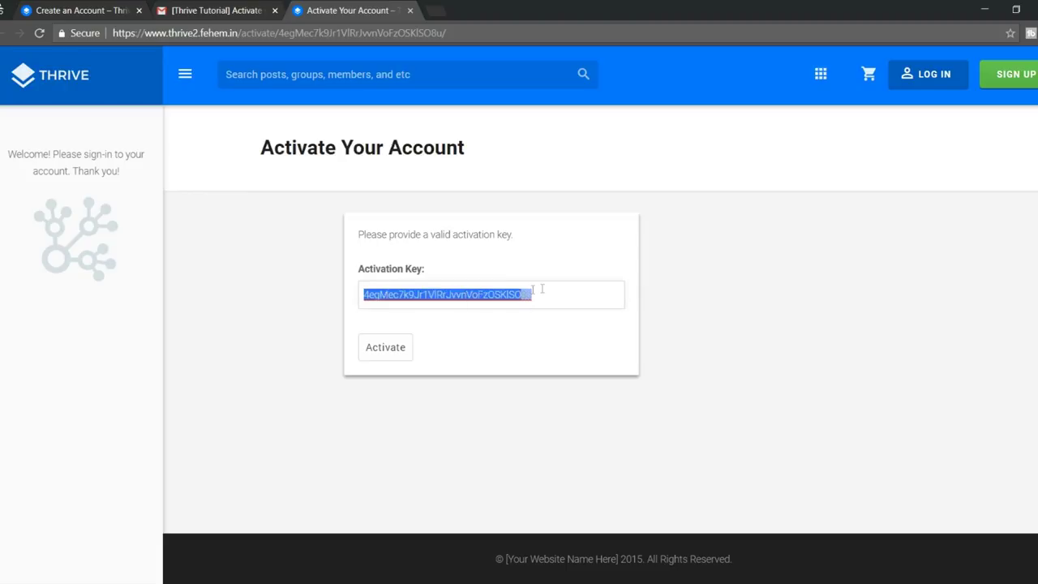
left_click(551, 291)
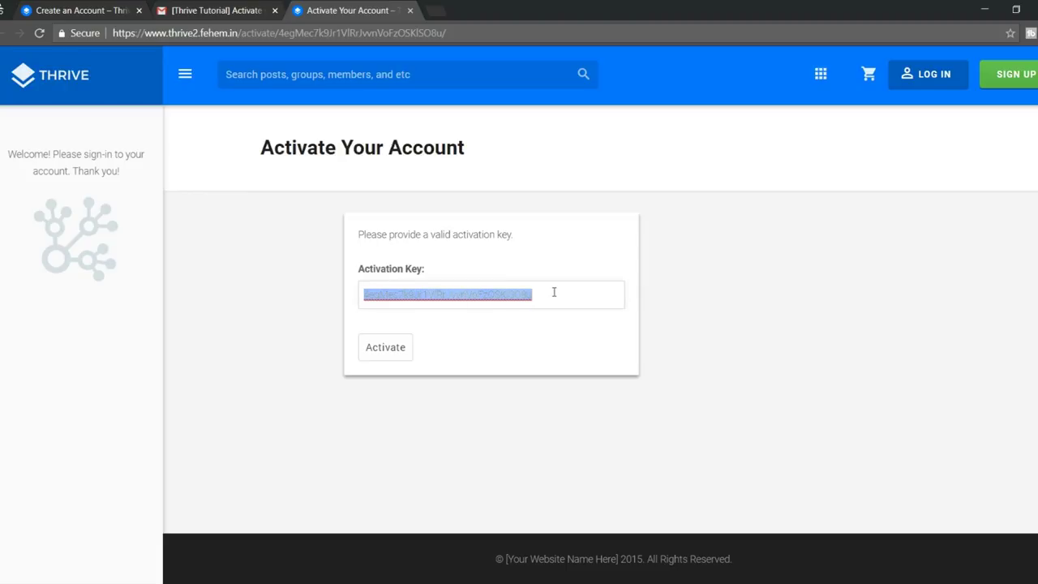
left_click(400, 349)
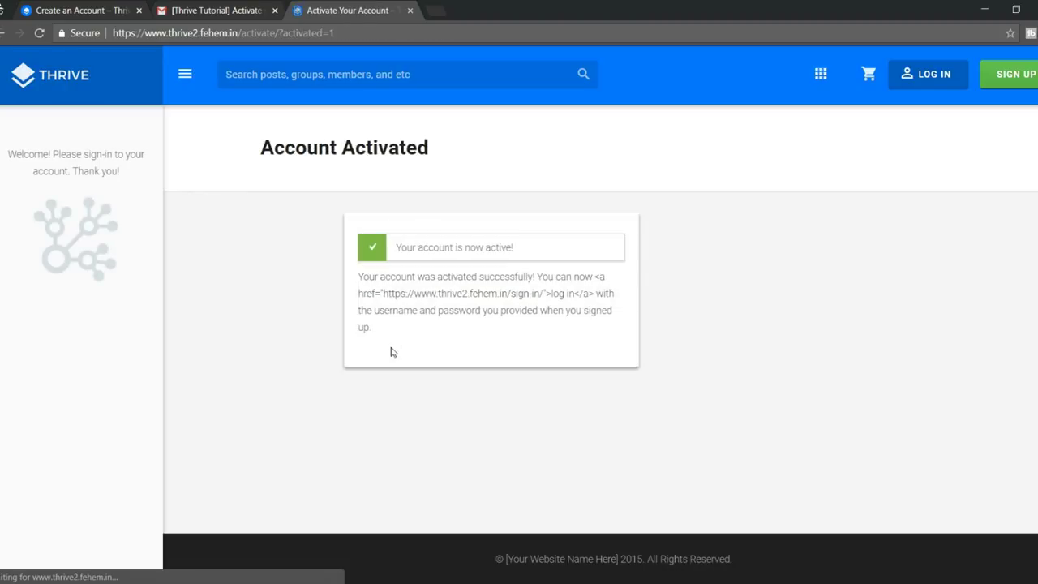
left_click_drag(537, 247, 398, 251)
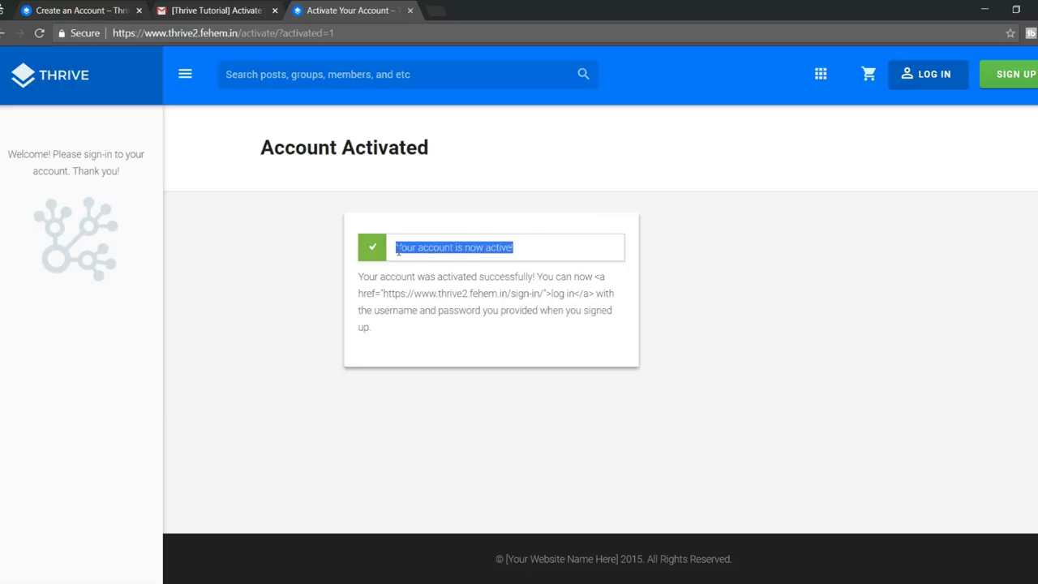
left_click(482, 252)
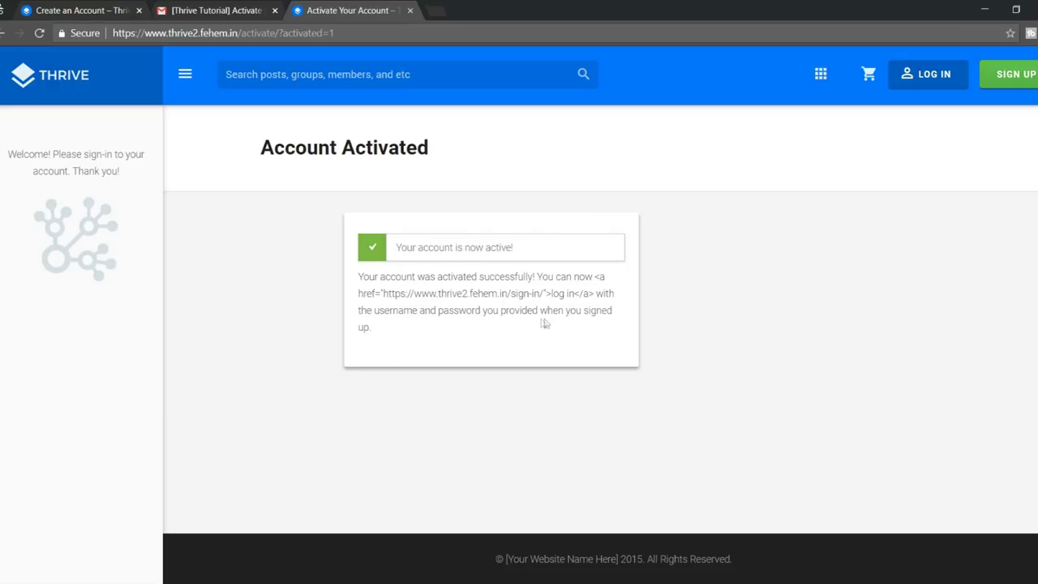
left_click(47, 84)
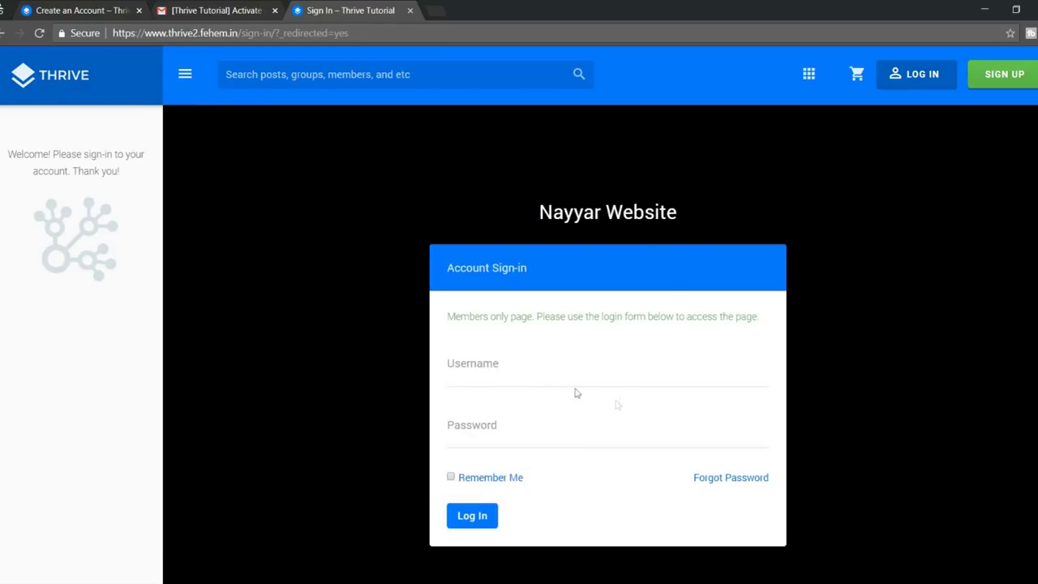
Step: Log in on Account Sign-in with the new member's username and password
scroll(586, 301, "down", 2)
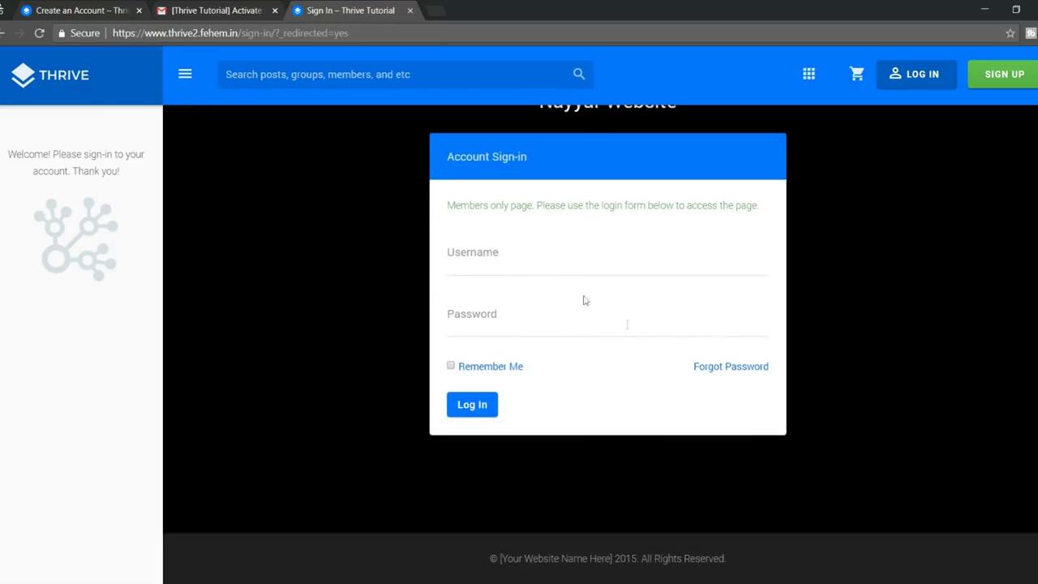
left_click(553, 259)
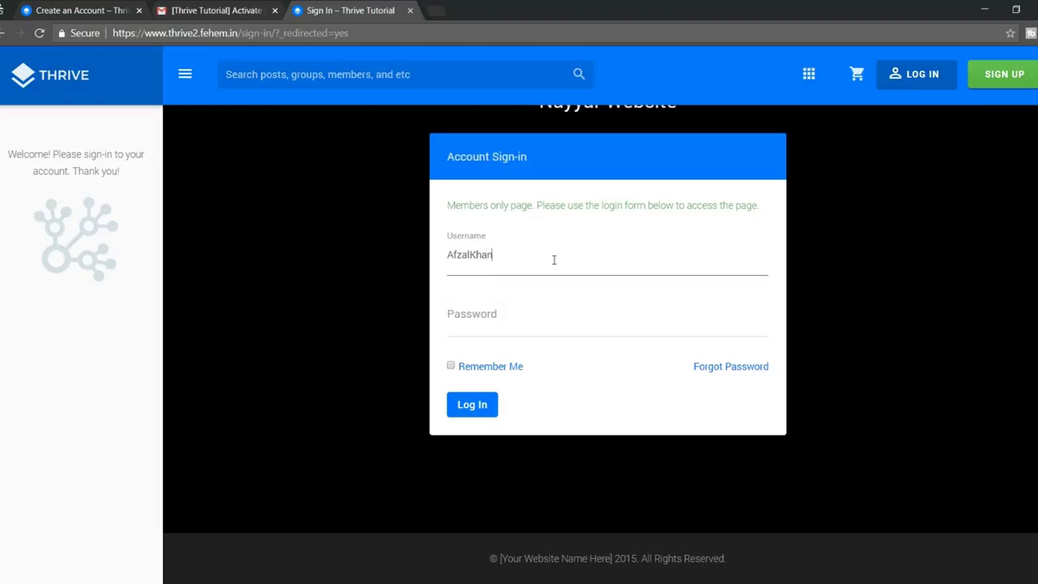
key("Tab")
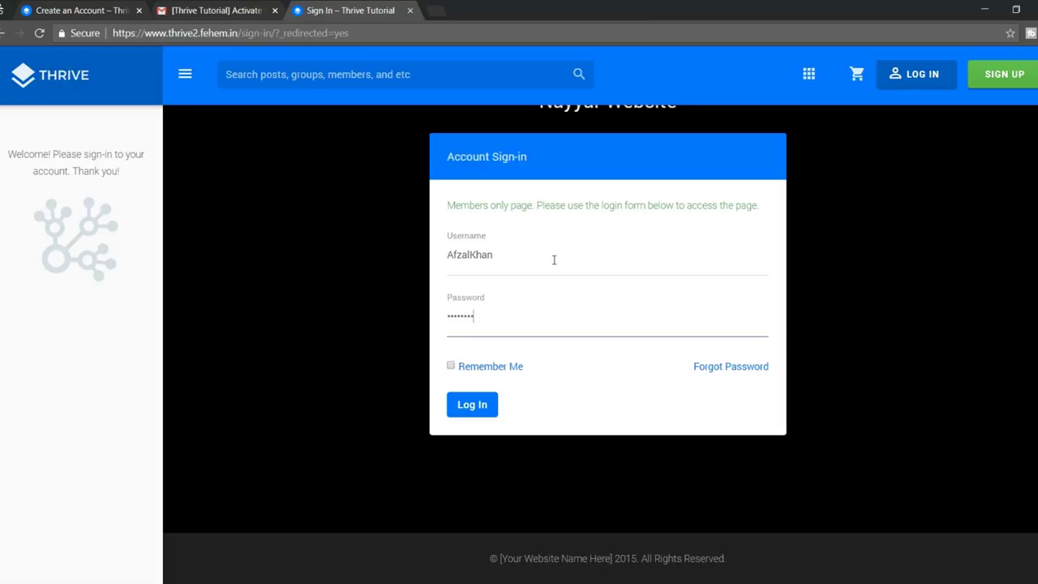
left_click(486, 404)
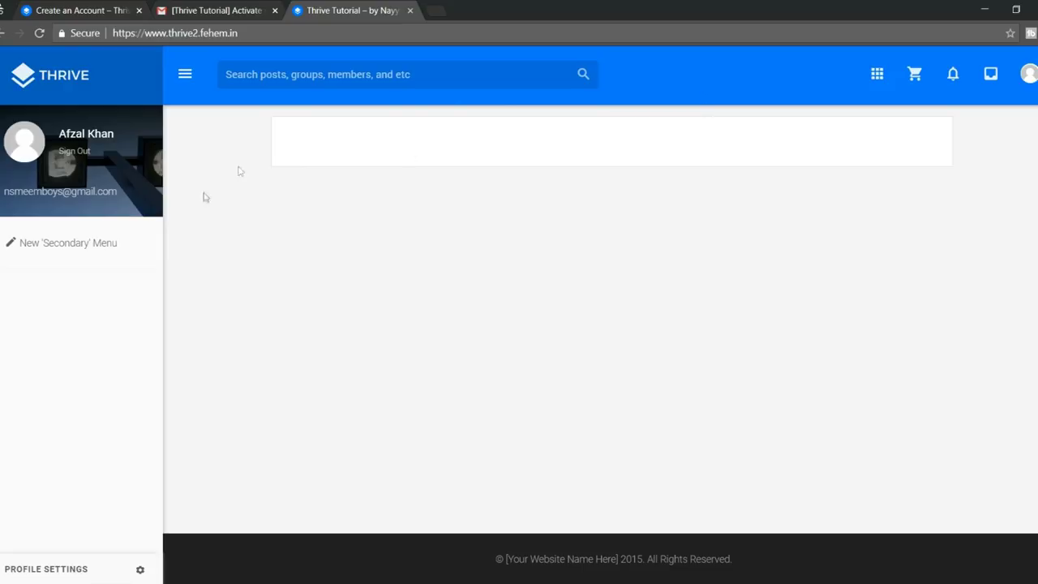
Step: Switch briefly to the Dashboard window, return to the Thrive site, and collapse the side menu
mouse_move(121, 578)
left_click(57, 556)
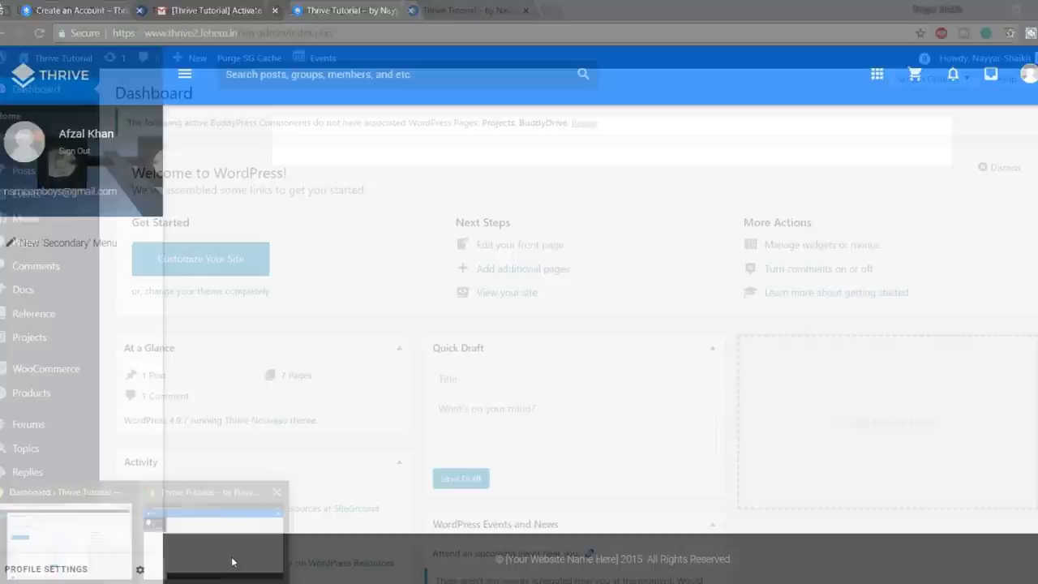
left_click(231, 559)
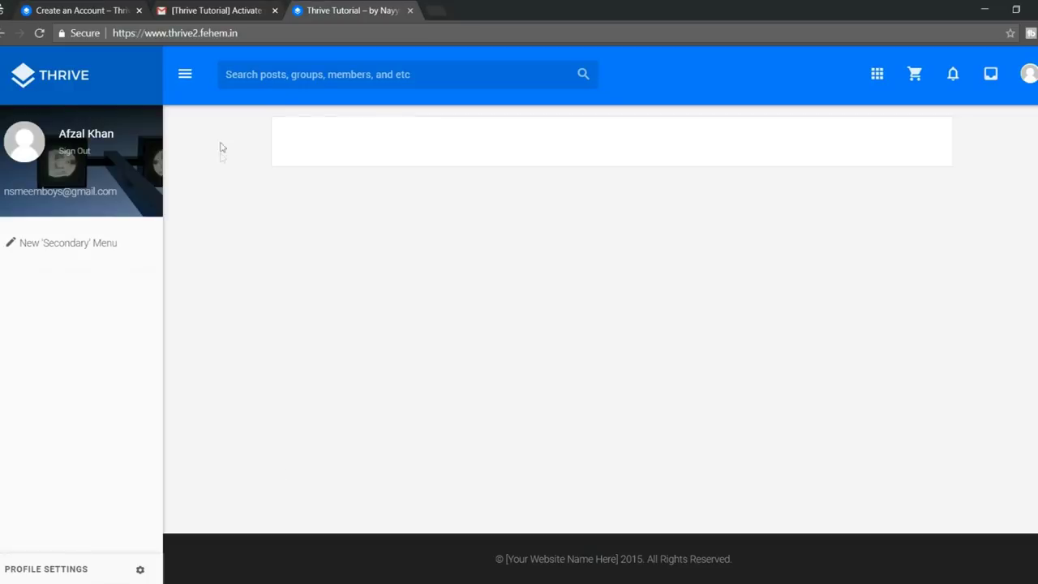
left_click(184, 74)
Step: Reopen the side menu and load the /members directory page
left_click(184, 74)
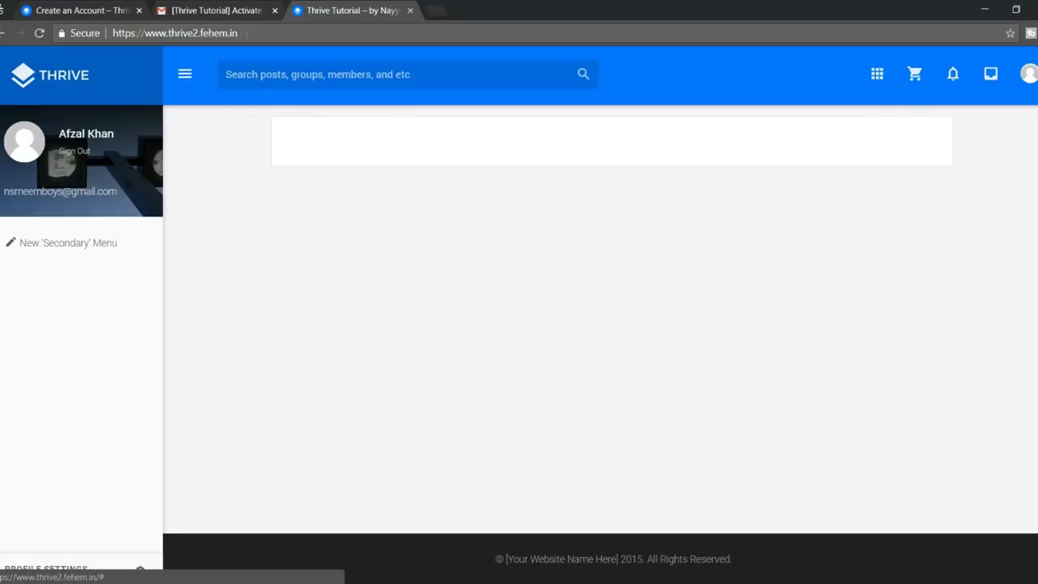
left_click(268, 34)
type("/memeb")
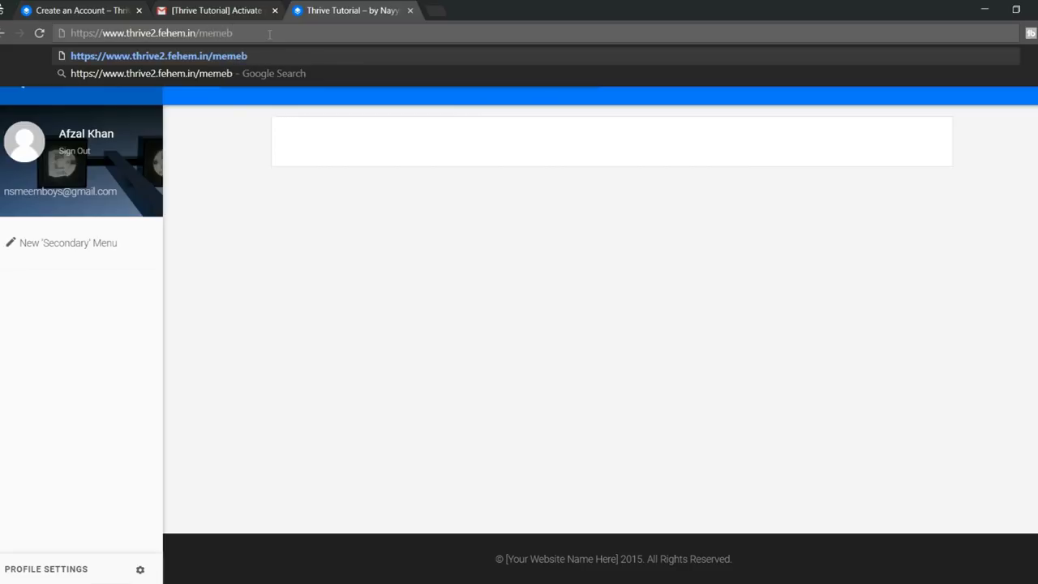
key("BackSpace")
key("BackSpace")
type("bers")
key("Return")
Step: Send the other member a friend request, then open their profile and choose Message
scroll(411, 270, "down", 1)
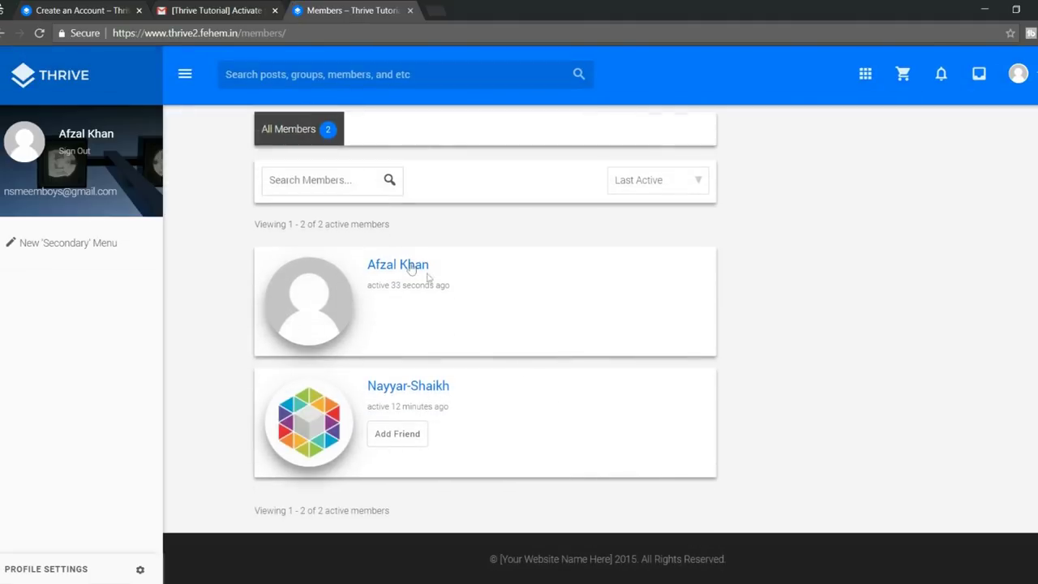
left_click(397, 434)
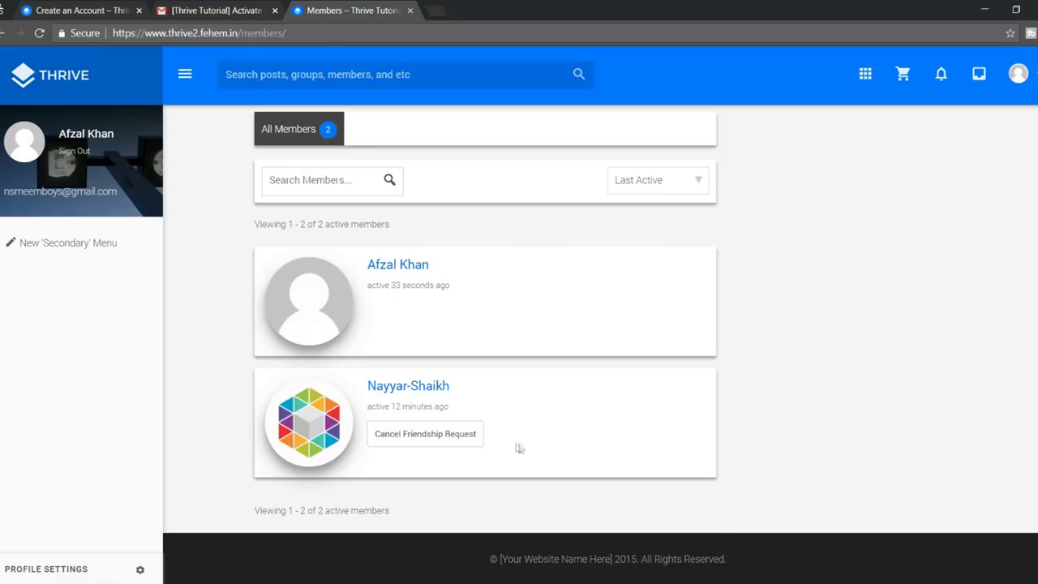
left_click(417, 394)
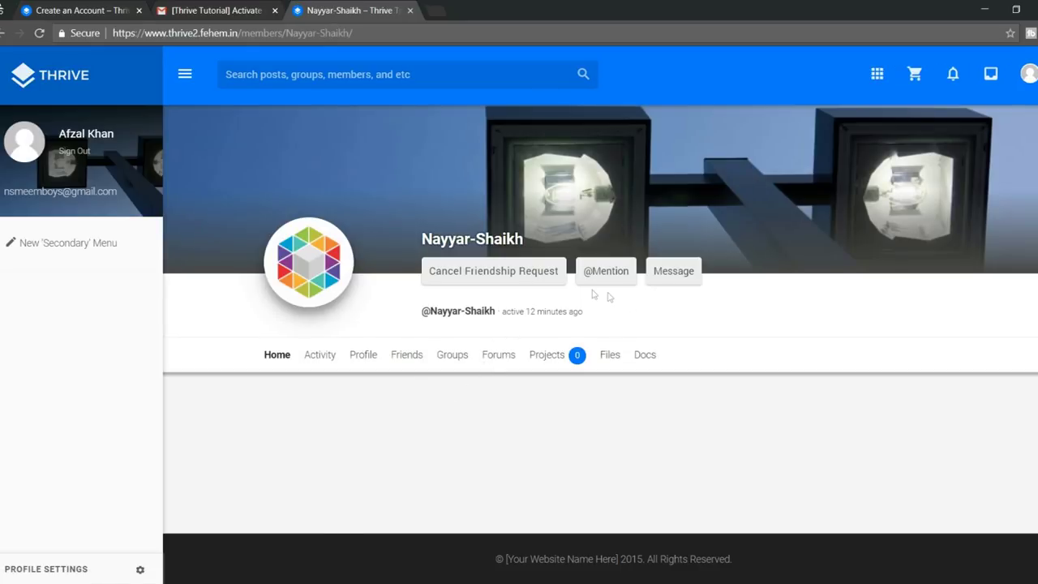
left_click(685, 276)
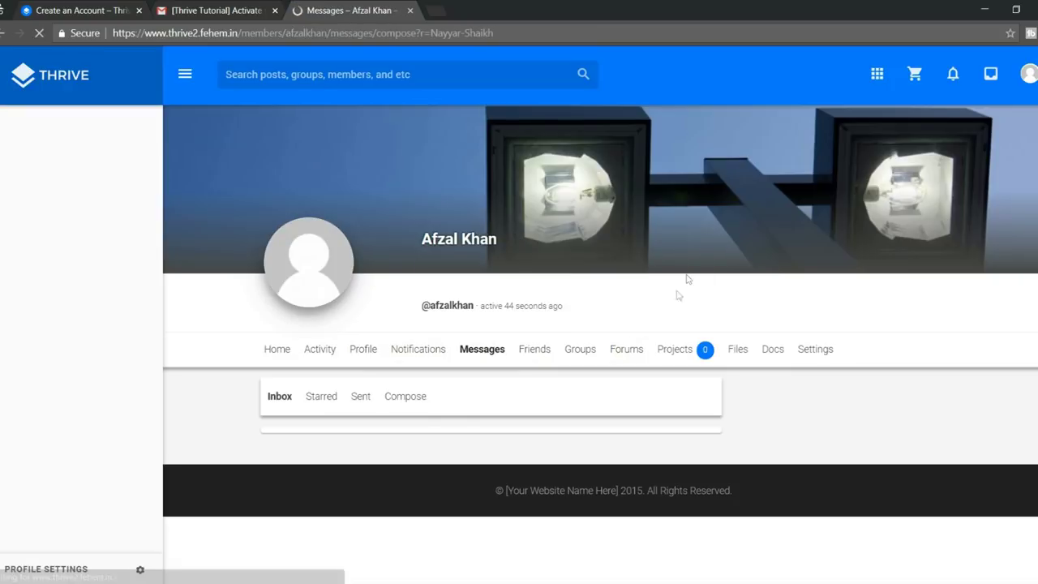
Step: In the compose form, clear the recipient field, enter subject 'Hello' and the greeting body
left_click(405, 396)
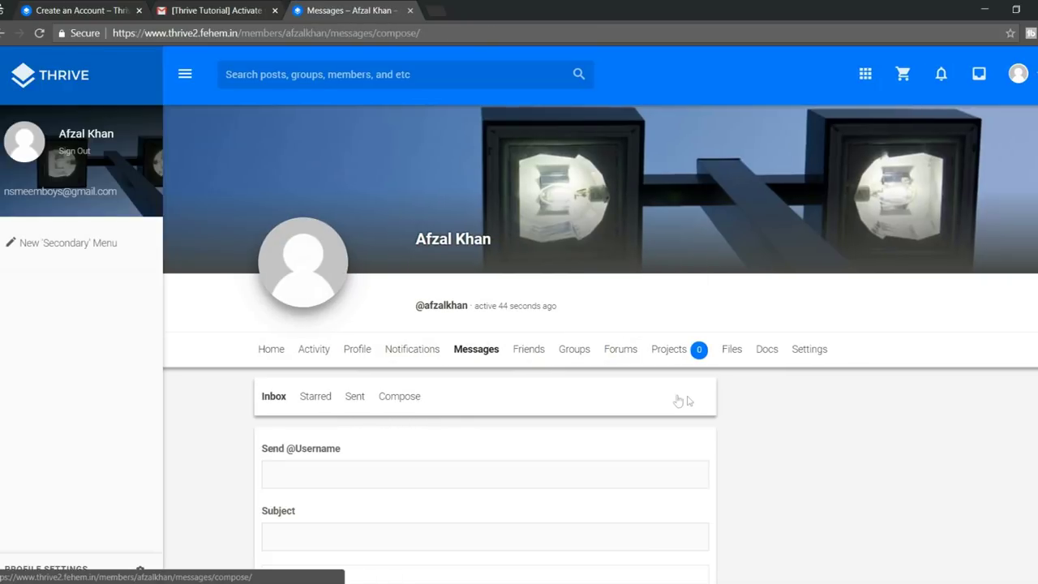
scroll(401, 340, "down", 3)
left_click(385, 253)
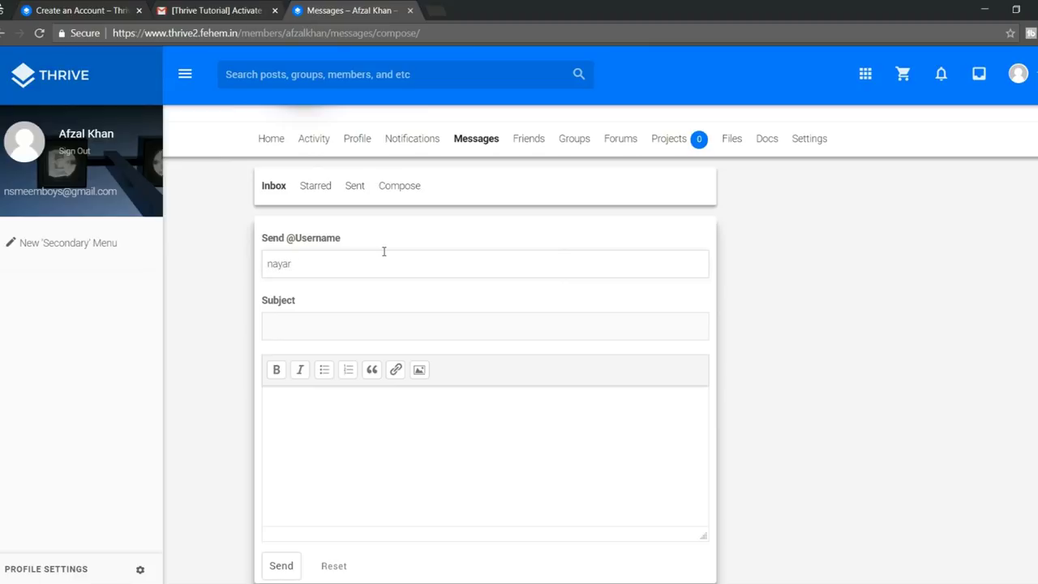
key("ctrl+a")
key("BackSpace")
scroll(386, 248, "up", 3)
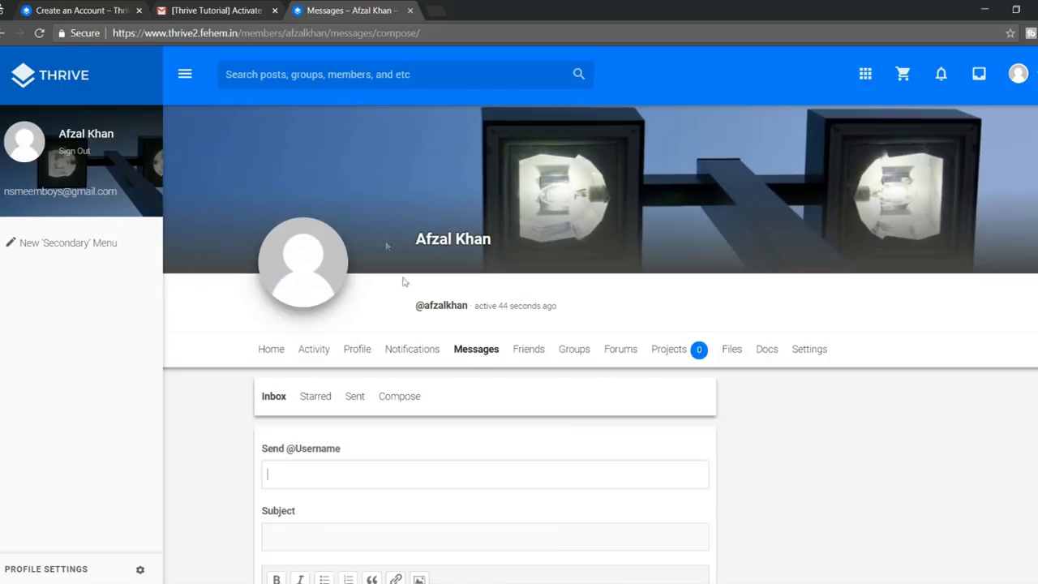
scroll(383, 433, "down", 1)
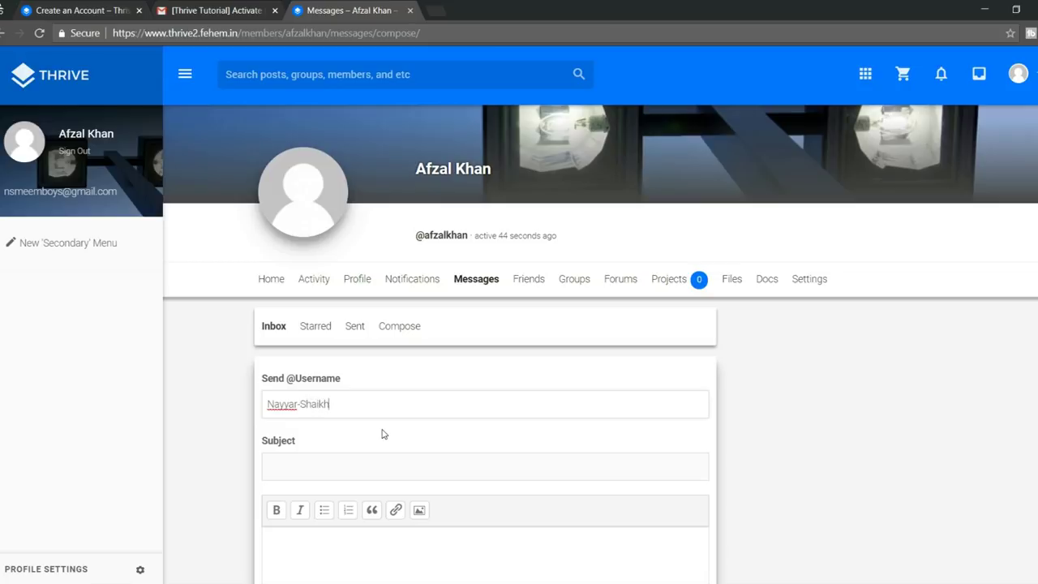
scroll(385, 434, "down", 1)
left_click(365, 385)
type("He")
scroll(427, 401, "down", 2)
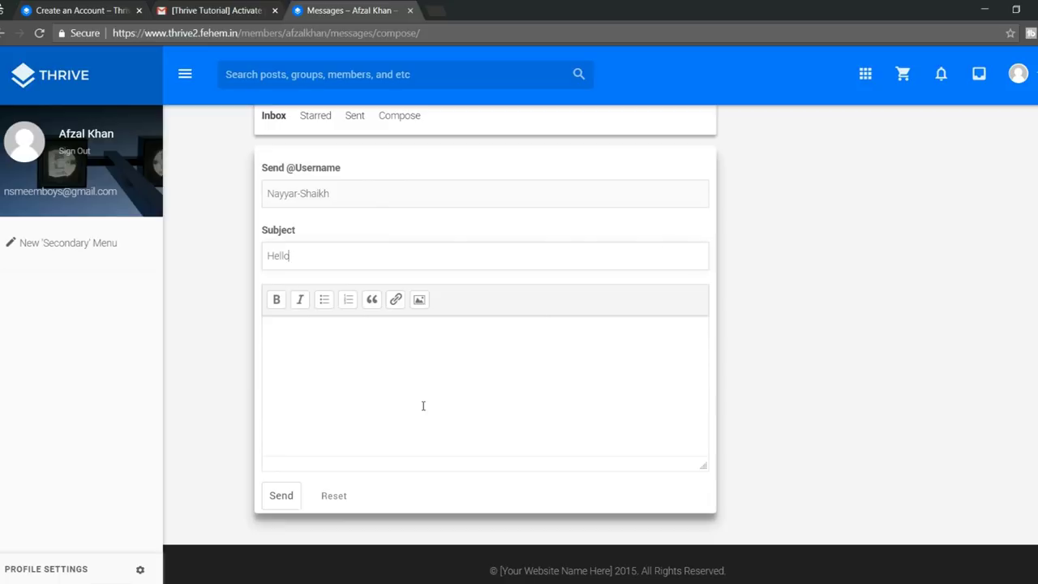
left_click(423, 405)
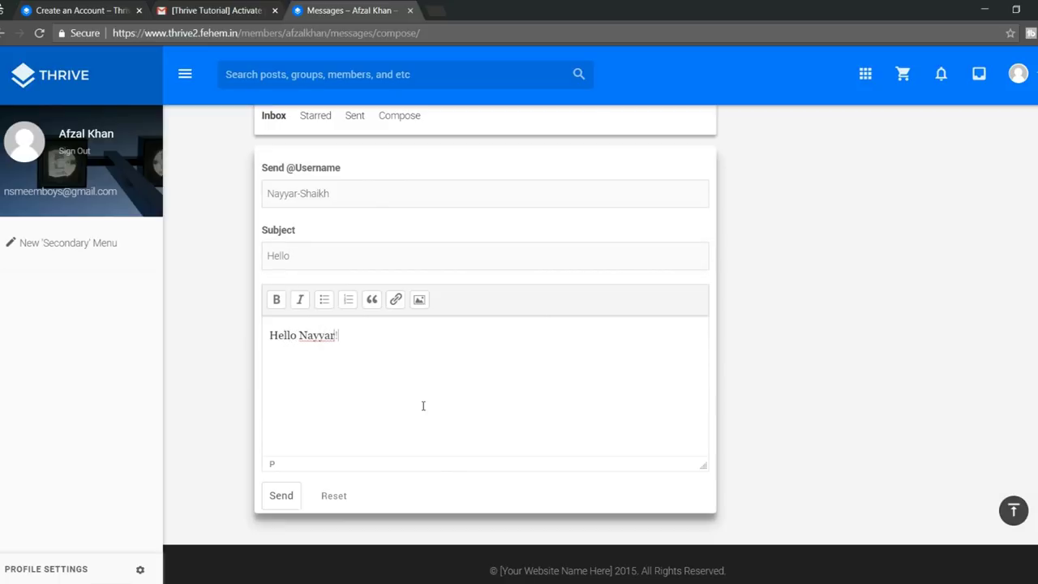
Step: Attempt to send, then prefix the recipient username with '@' and send the message
left_click(281, 496)
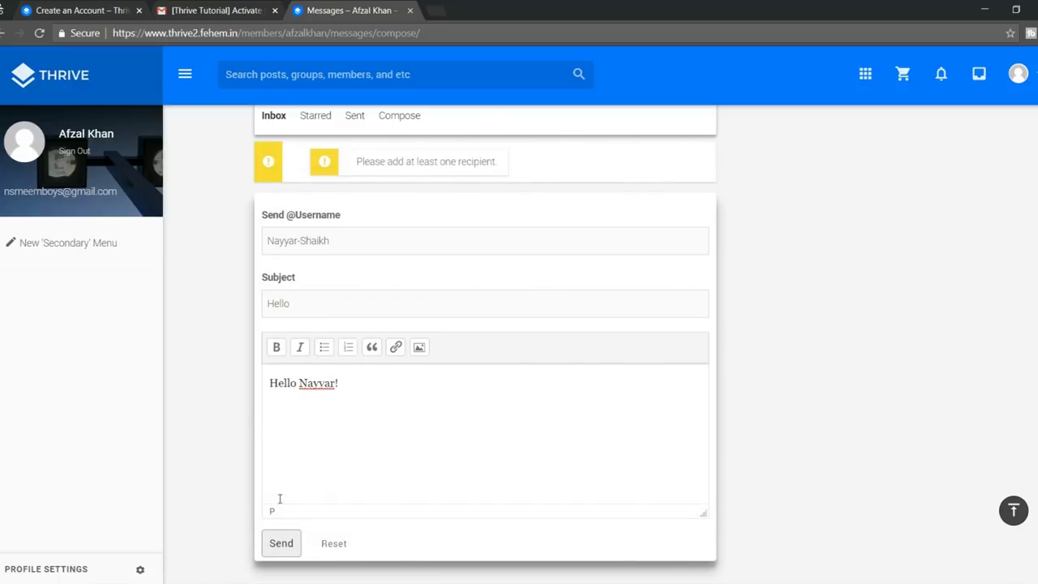
scroll(443, 275, "up", 1)
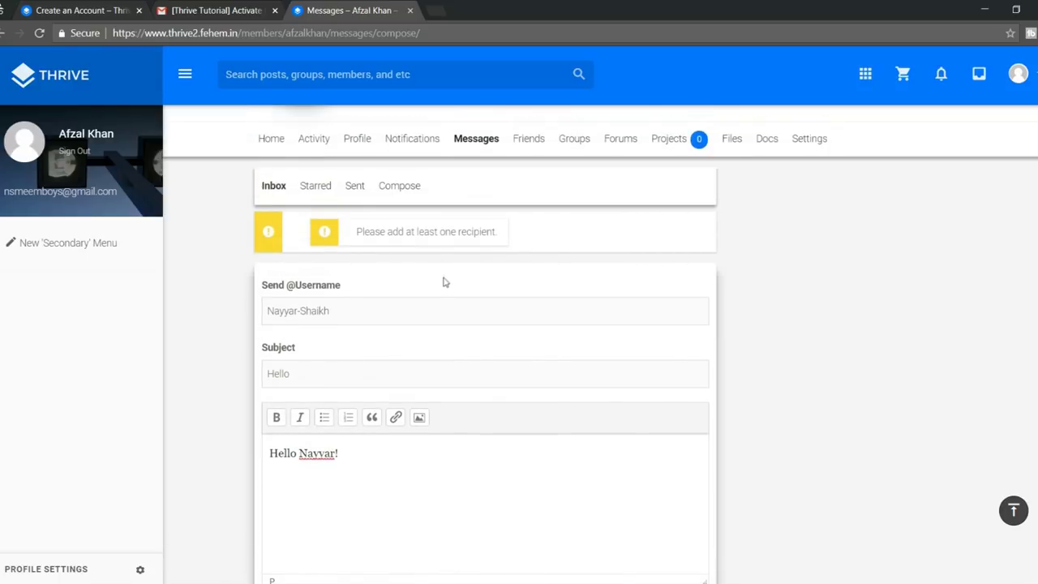
left_click(368, 311)
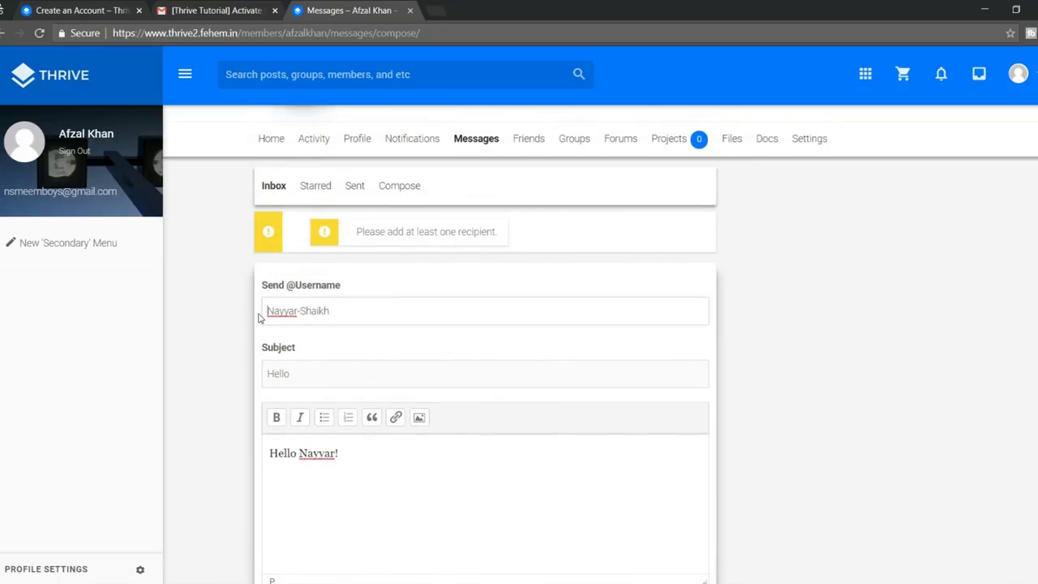
type("@")
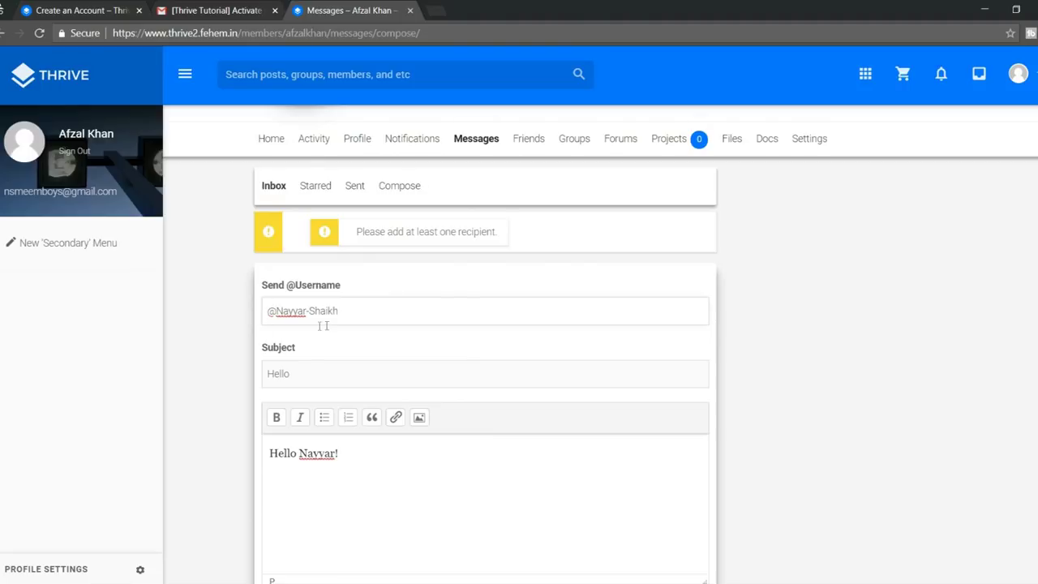
scroll(323, 325, "down", 2)
left_click(278, 481)
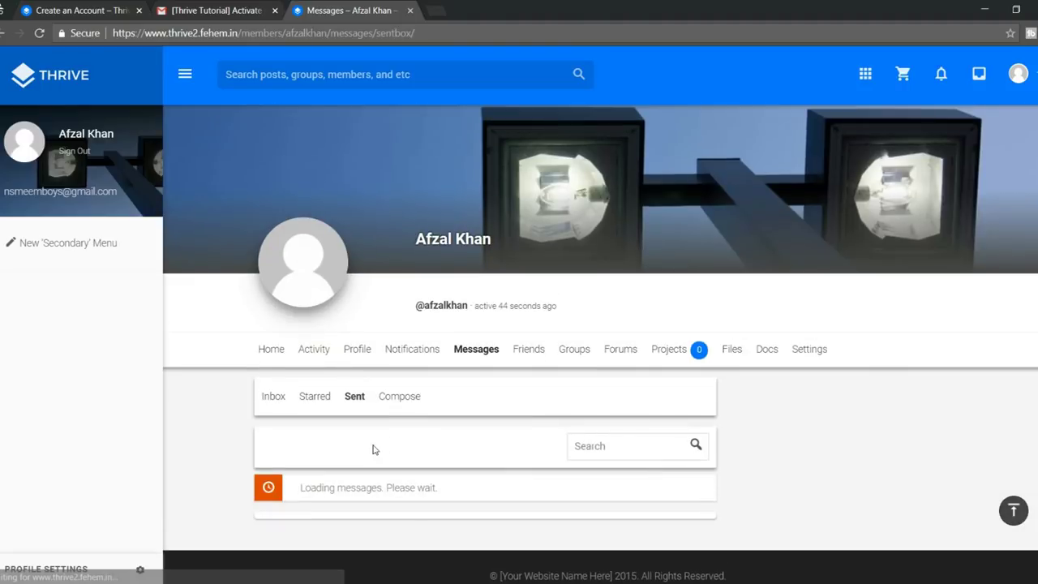
scroll(683, 473, "down", 3)
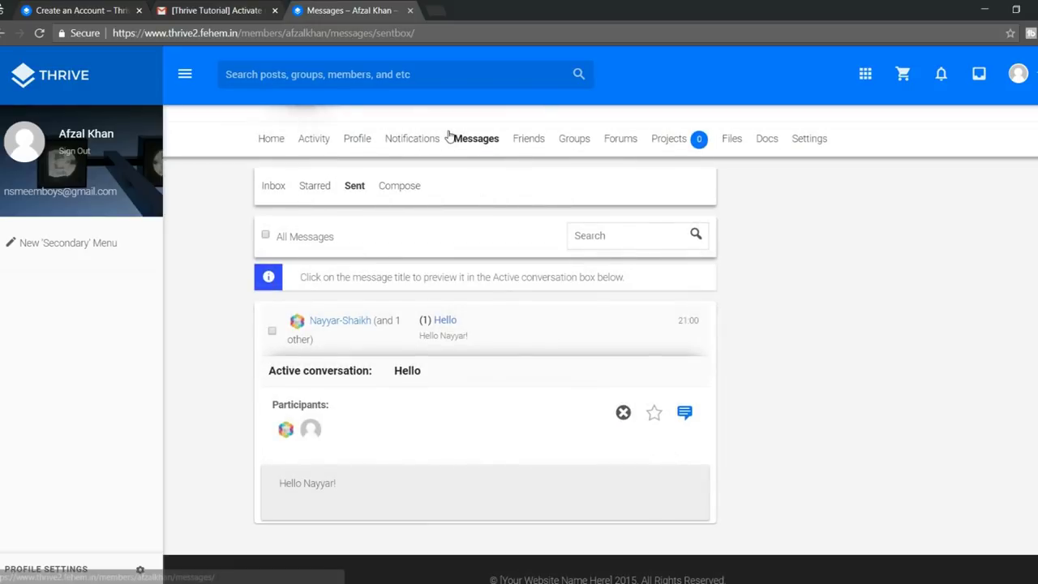
Step: Switch to the Thrive Tutorial tab and reload it to refresh notifications
mouse_move(94, 578)
left_click(94, 526)
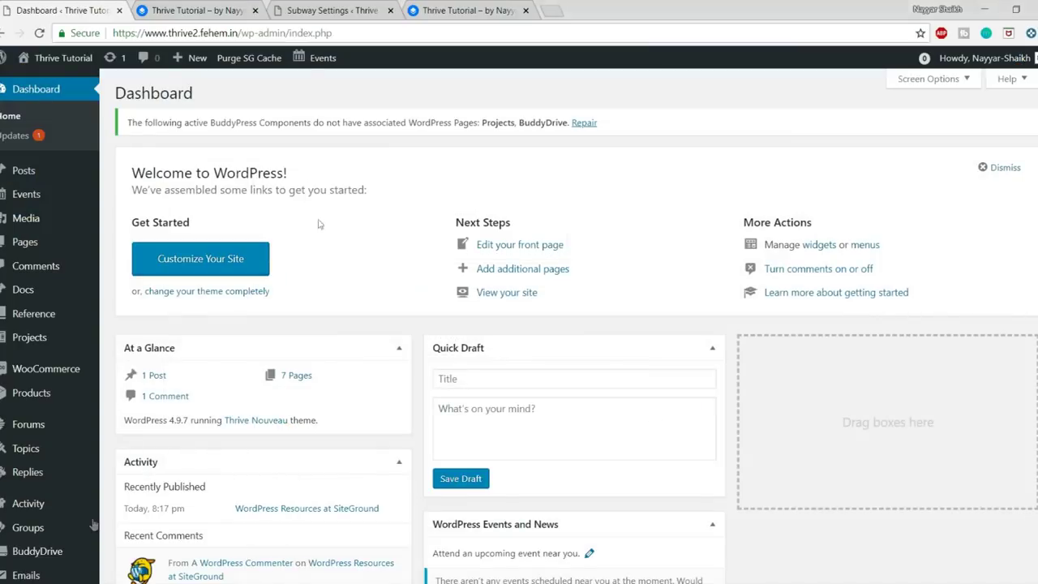
left_click(199, 10)
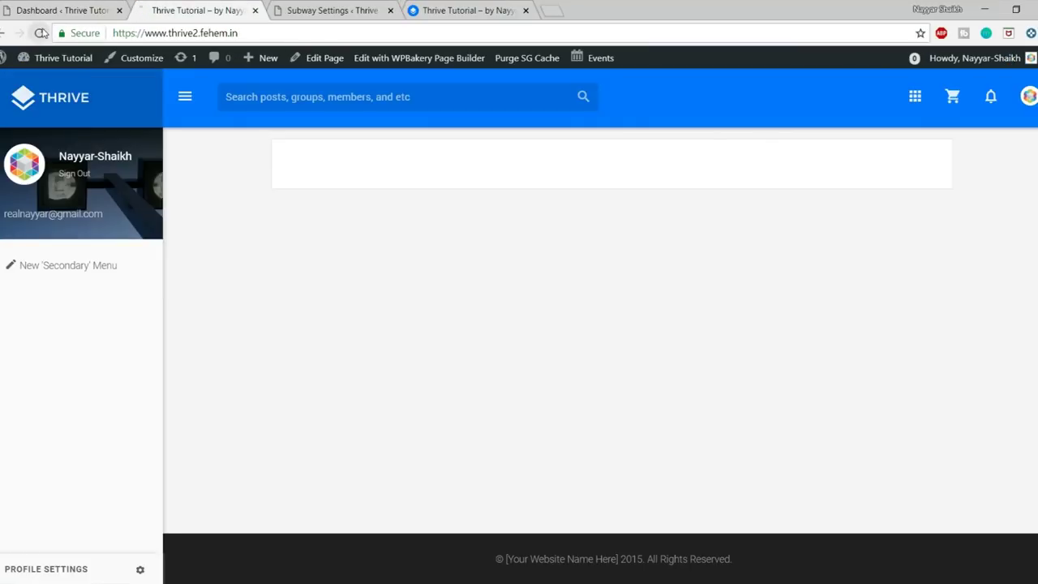
left_click(39, 32)
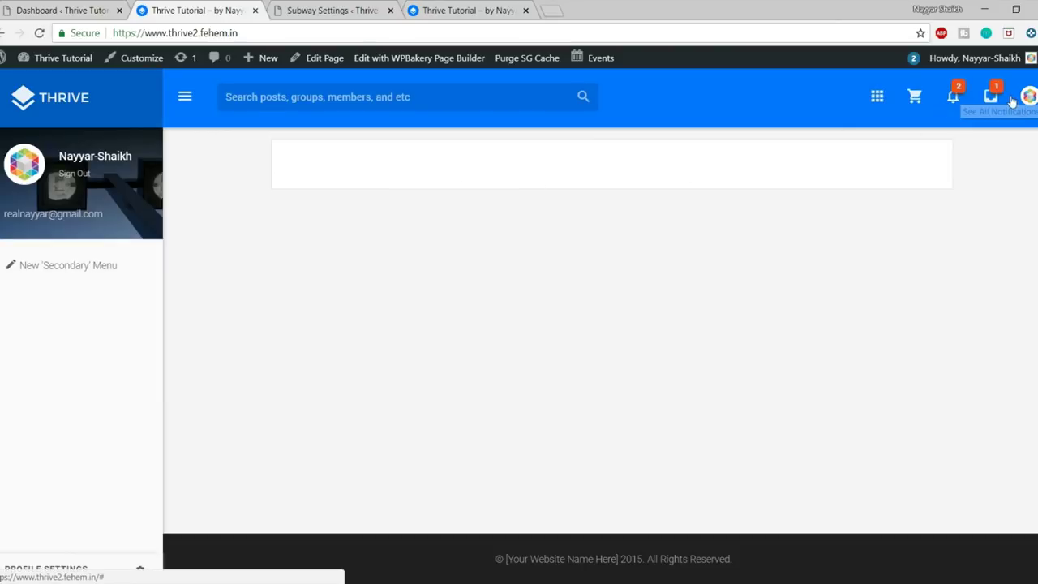
Step: Accept the friendship request from the bell notifications, then open the Hello message thread
left_click(953, 99)
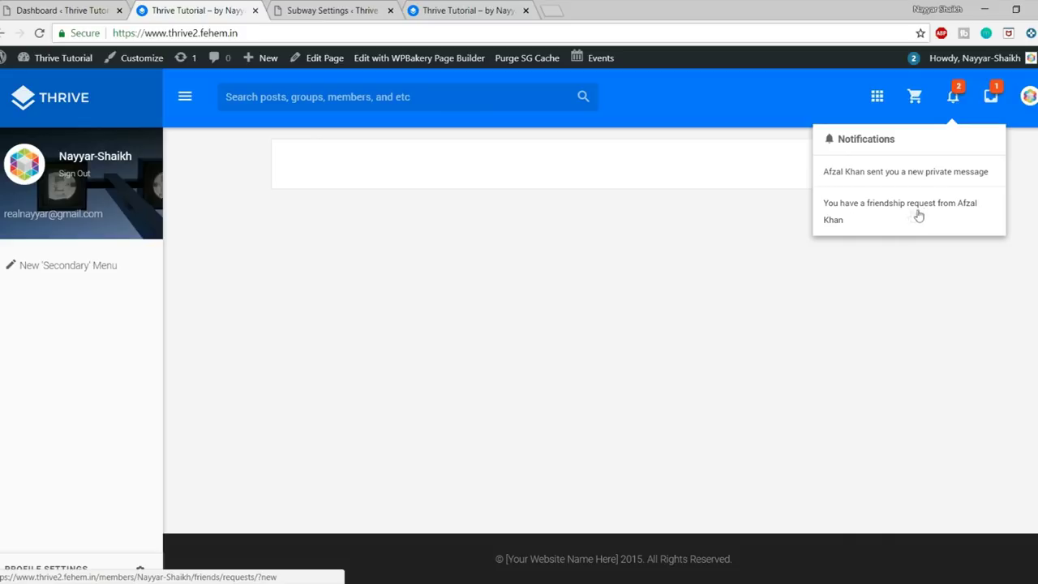
left_click(853, 219)
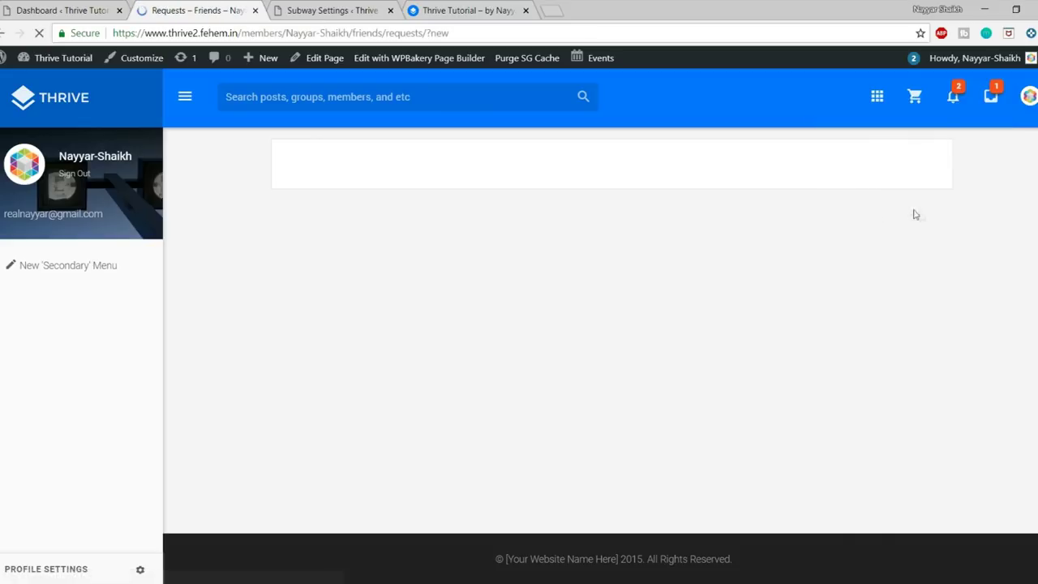
scroll(903, 221, "down", 2)
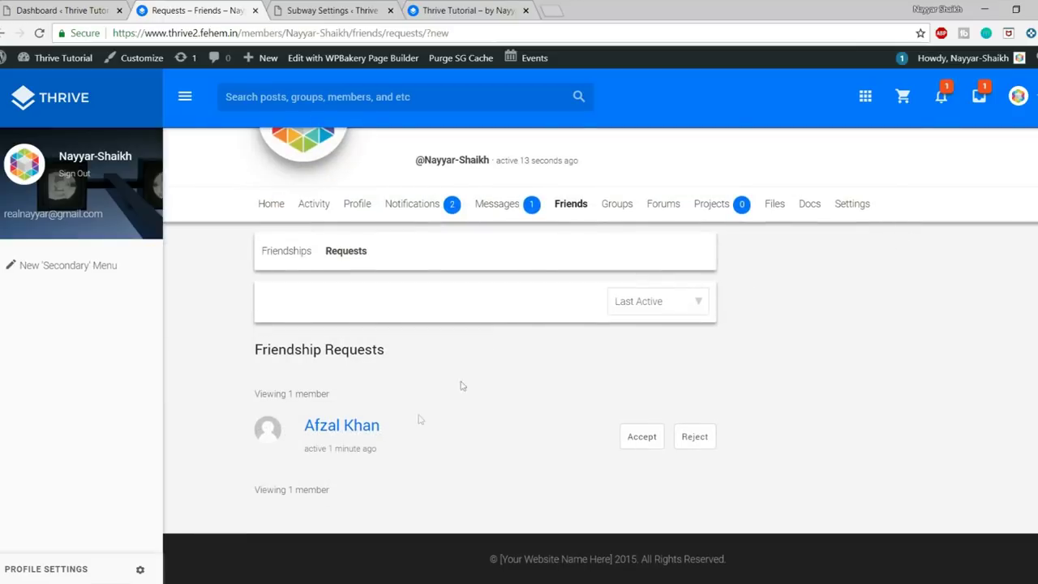
left_click(641, 438)
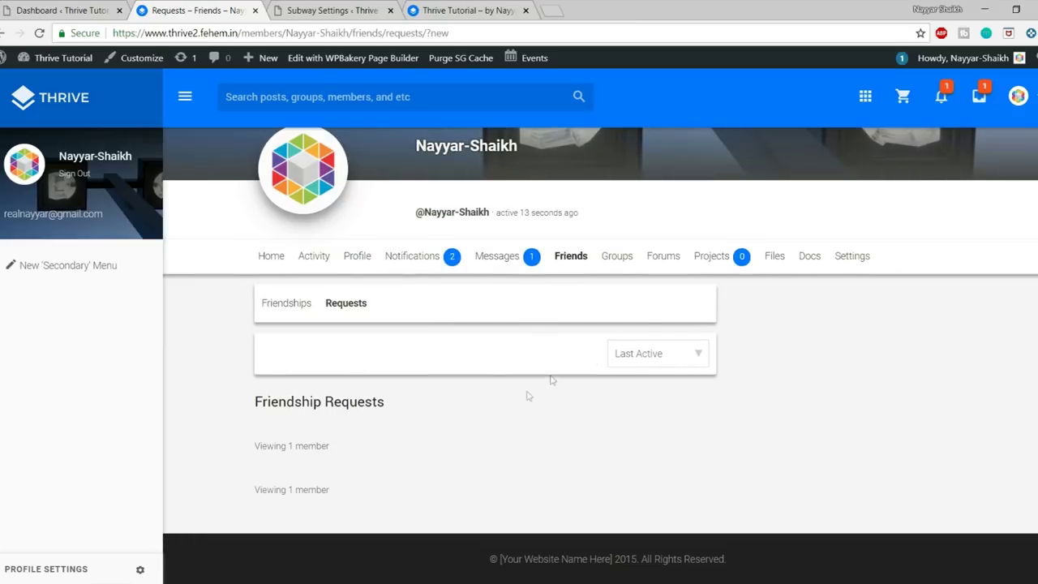
left_click(976, 97)
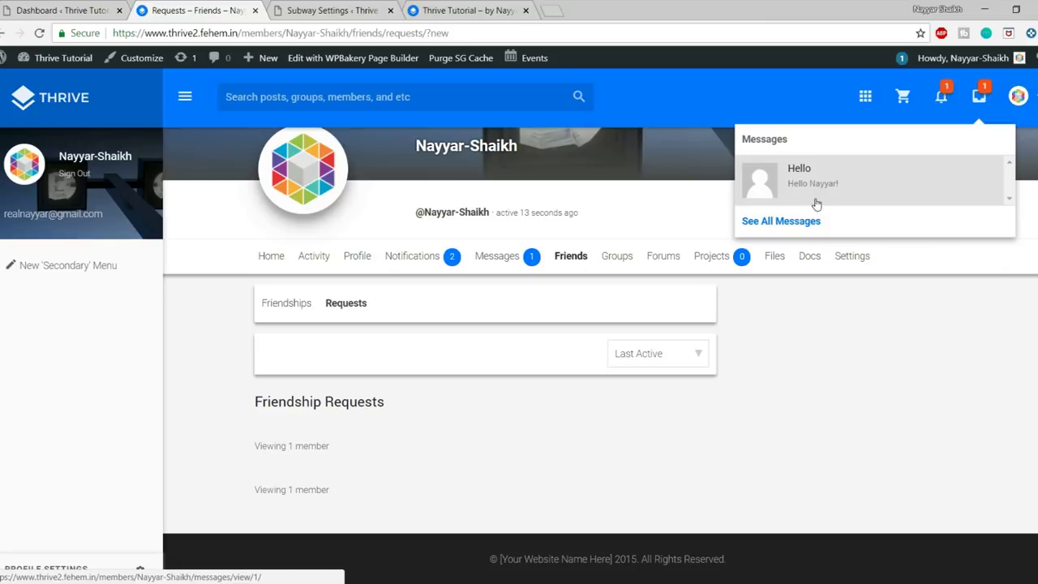
left_click(823, 188)
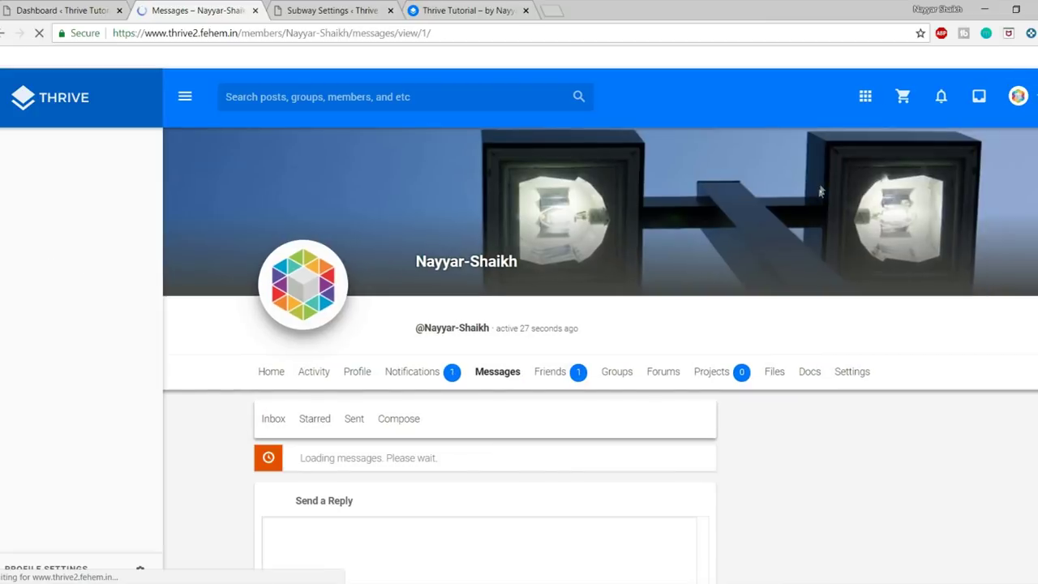
Step: Read through the received Hello conversation and start a reply in the Send a Reply editor
scroll(331, 270, "up", 1)
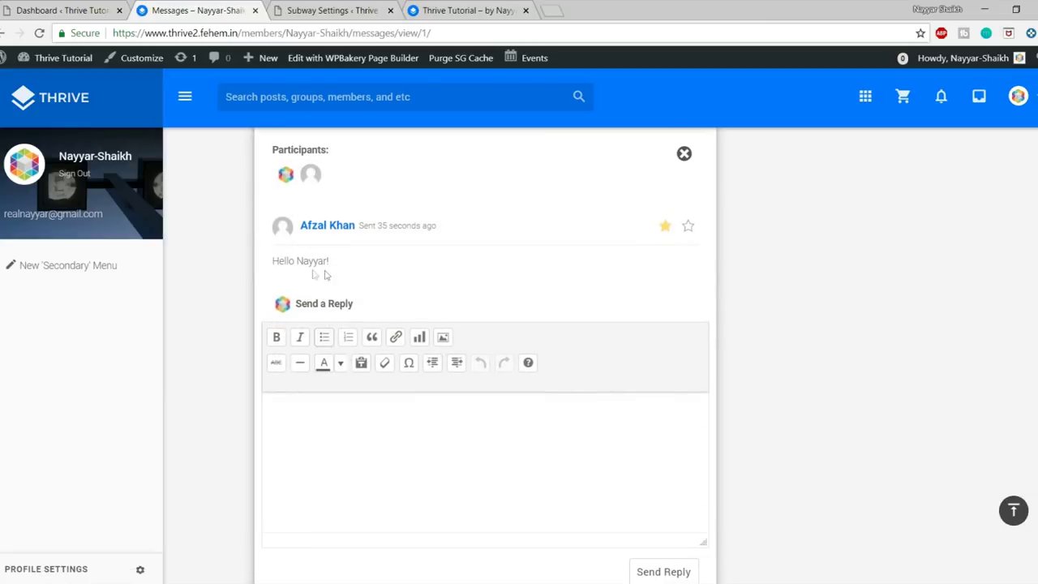
triple_click(238, 268)
left_click(977, 366)
Step: Switch back to the sender's browser window showing the Sent messages box
scroll(977, 366, "up", 4)
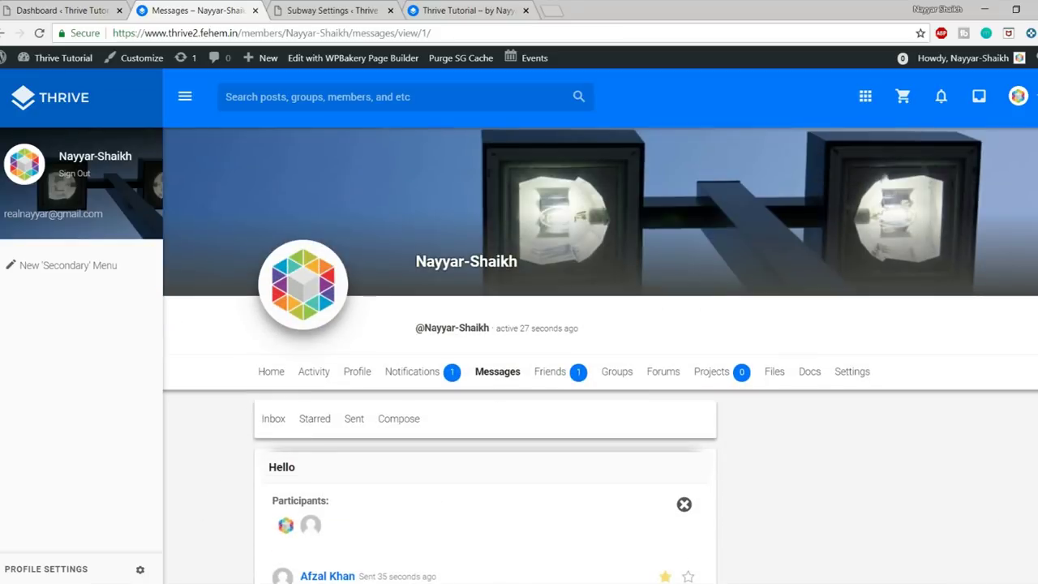
left_click(213, 540)
scroll(694, 359, "up", 3)
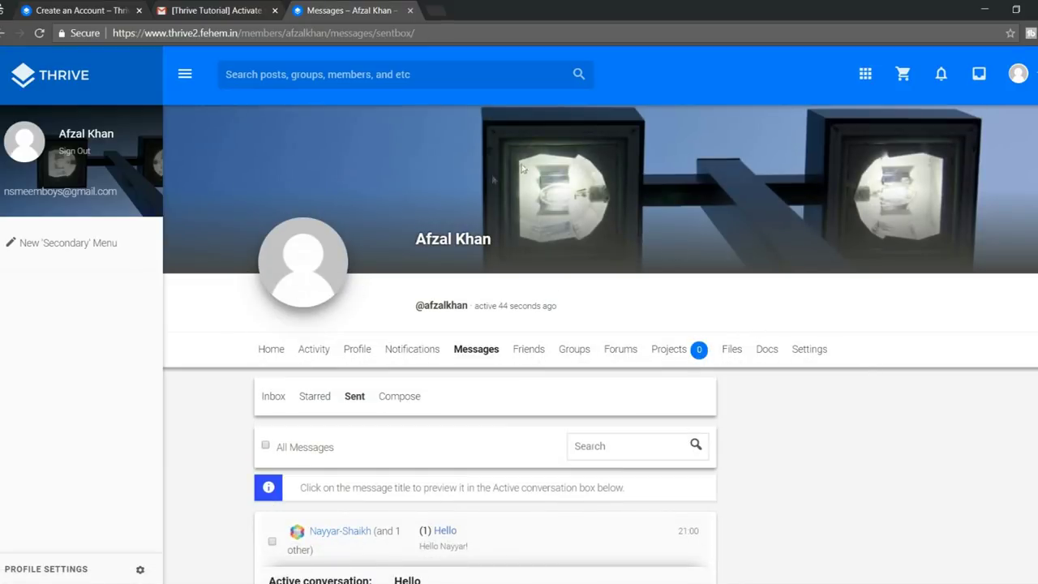
Step: Look over the Sent box's Hello conversation, then go to the sender's Profile tab
scroll(998, 381, "down", 1)
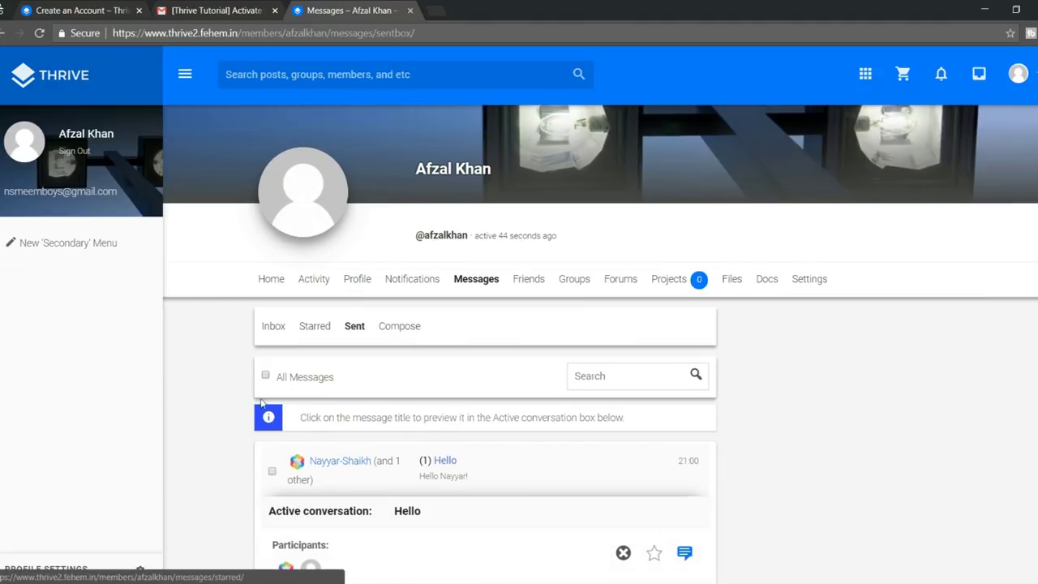
scroll(261, 400, "down", 2)
scroll(502, 460, "up", 3)
scroll(414, 478, "down", 3)
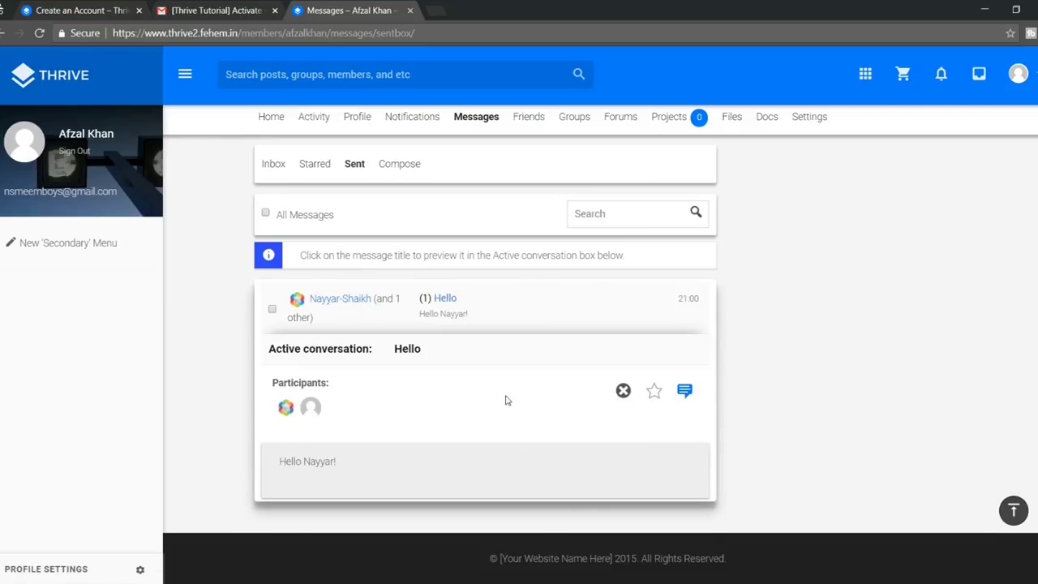
scroll(530, 411, "up", 2)
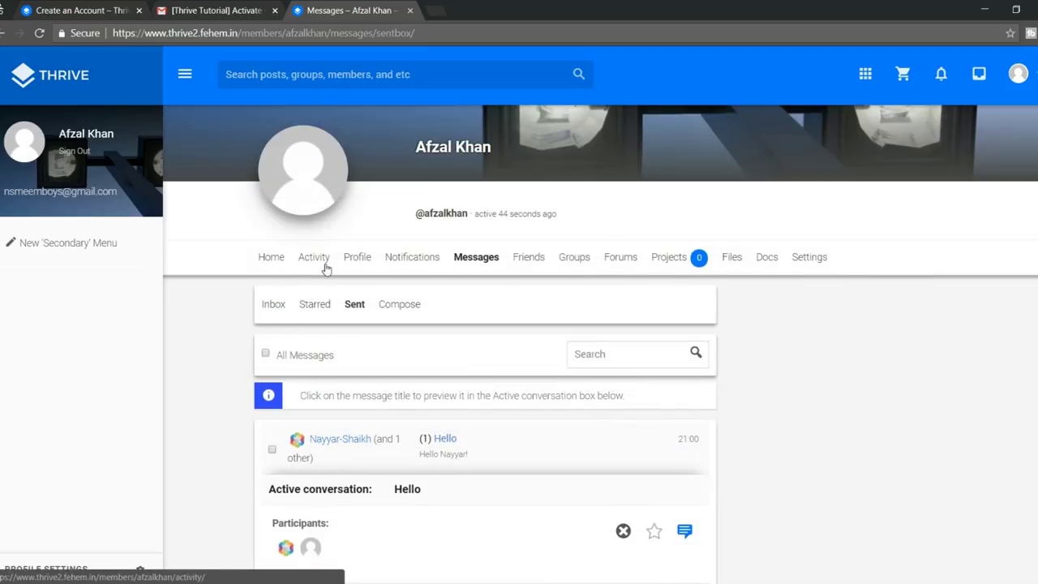
left_click(354, 258)
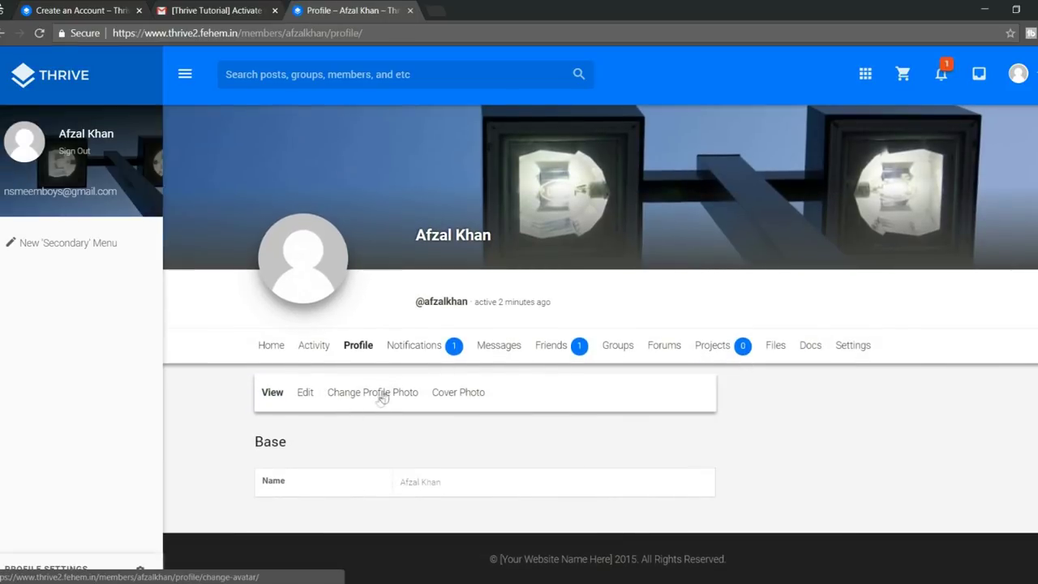
Step: Open the Change Profile Photo page and start selecting an image file to upload
left_click(384, 397)
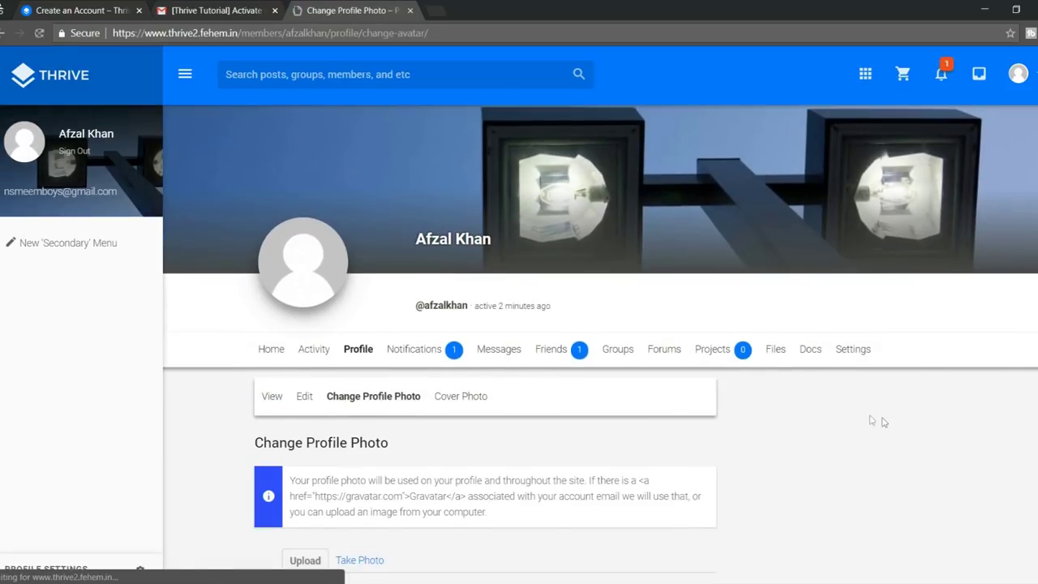
scroll(880, 421, "down", 3)
left_click(462, 452)
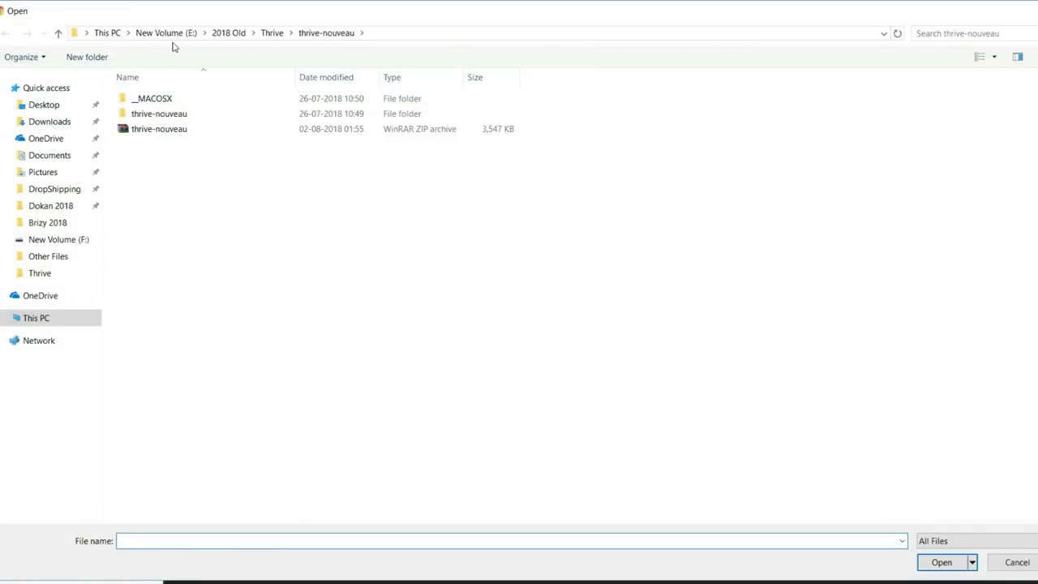
Step: Bring the other Chrome window forward on its Thrive Tutorial demo tab
left_click(112, 581)
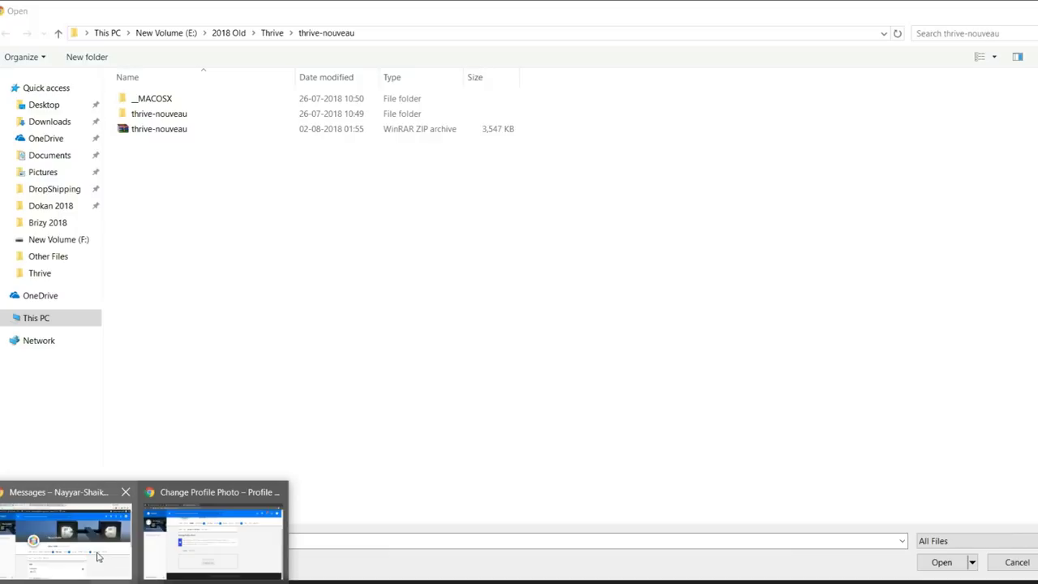
left_click(97, 556)
left_click(470, 10)
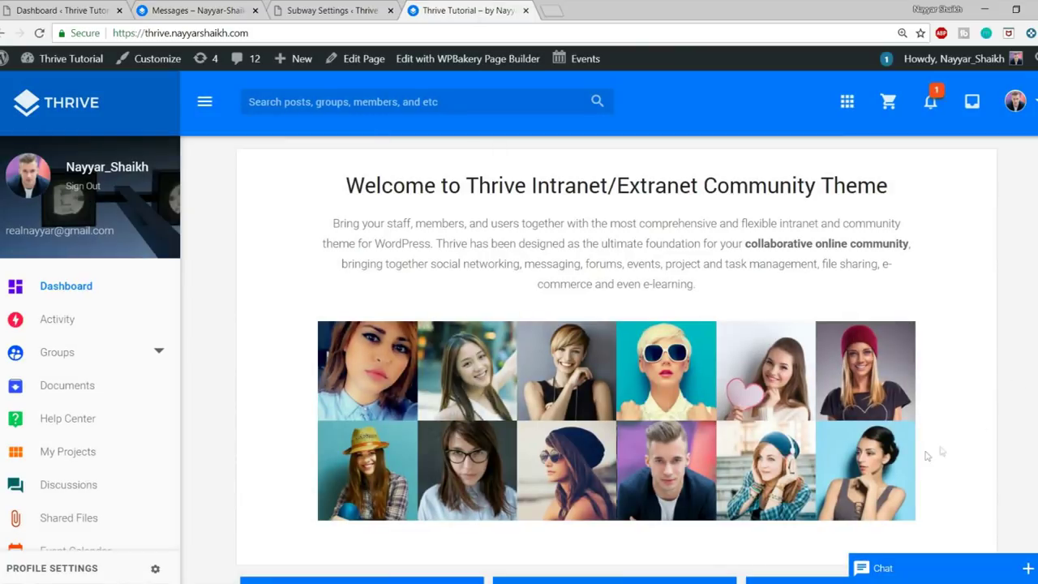
scroll(794, 305, "down", 4)
scroll(935, 359, "down", 2)
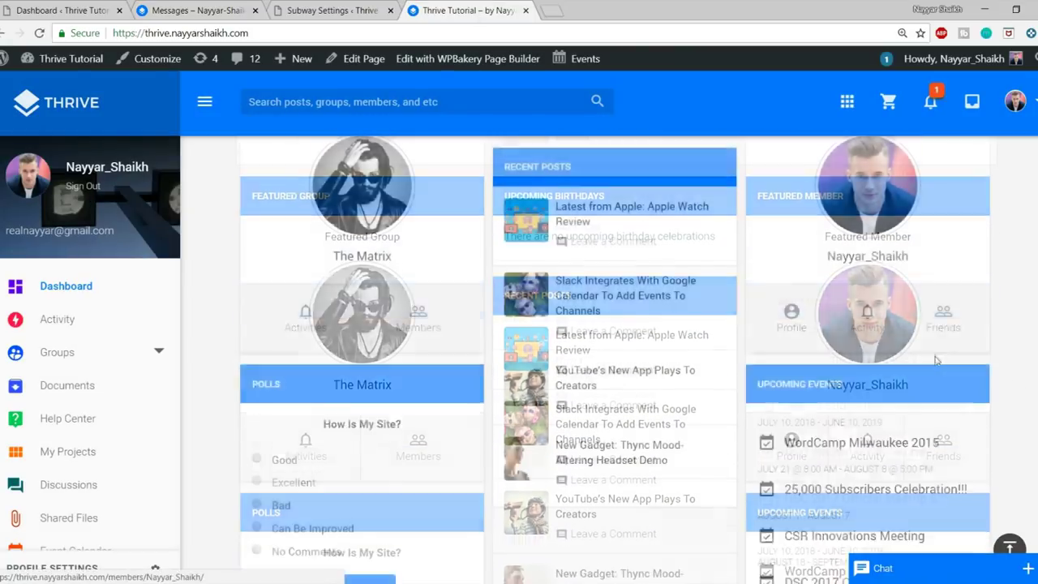
scroll(934, 359, "down", 3)
scroll(936, 381, "up", 10)
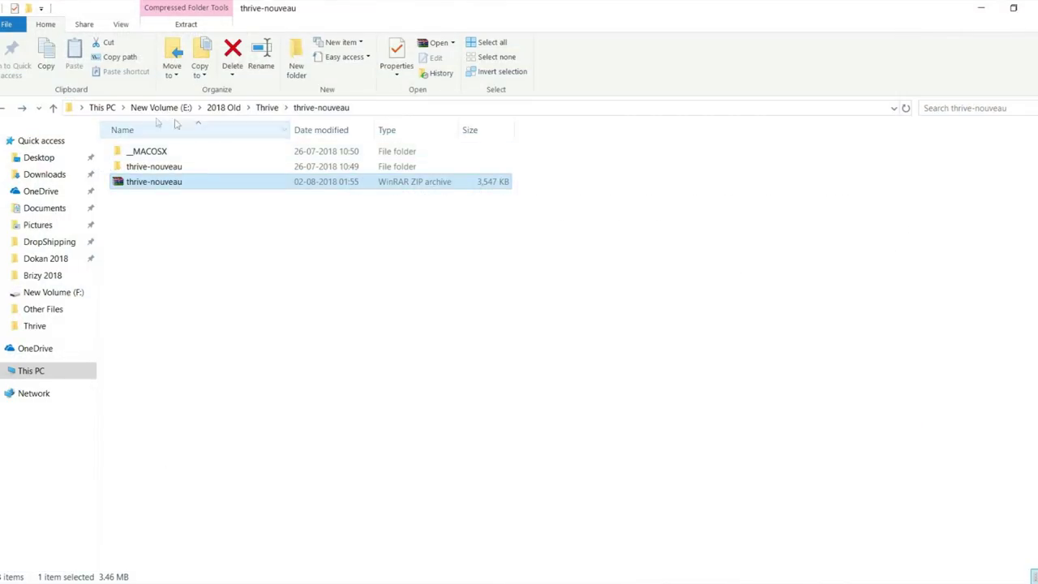
Step: Navigate to the 2018 Old > Thrive folder, briefly checking the Other Files folder
left_click(58, 328)
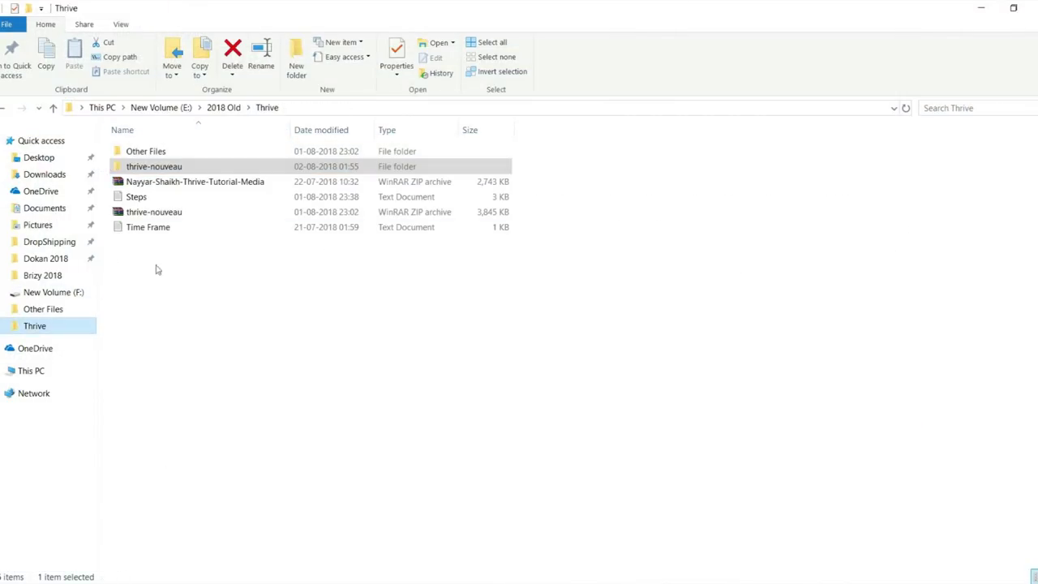
left_click(183, 155)
double_click(185, 160)
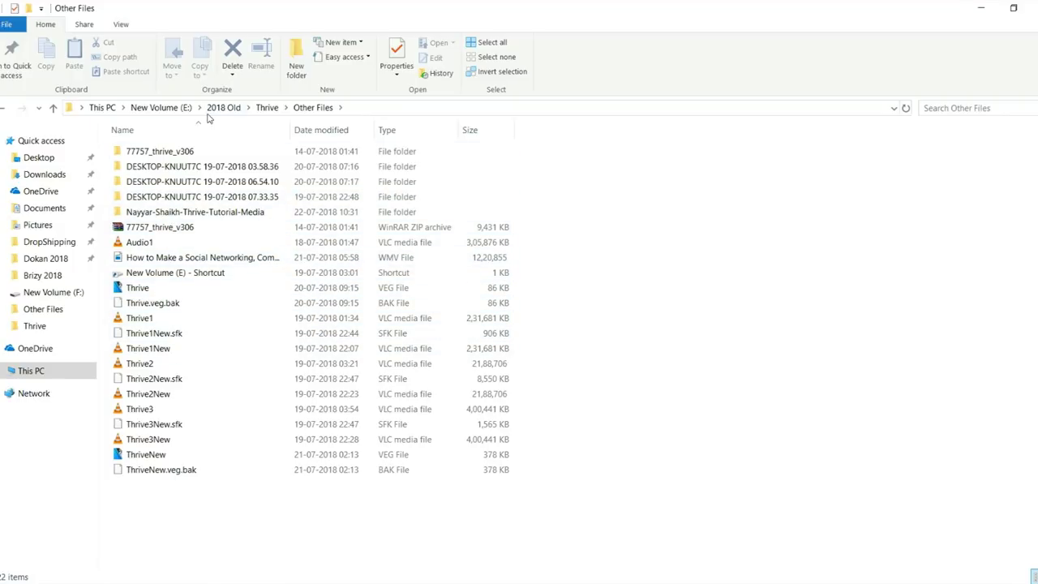
left_click(219, 108)
double_click(144, 455)
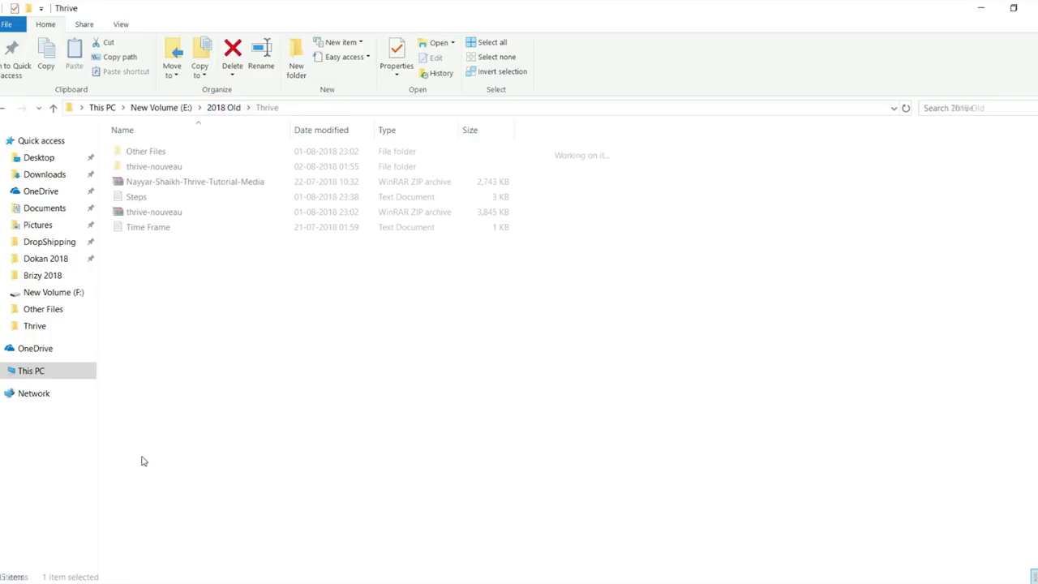
Step: Extract the Thrive tutorial media ZIP archive with the default extraction settings
left_click(226, 183)
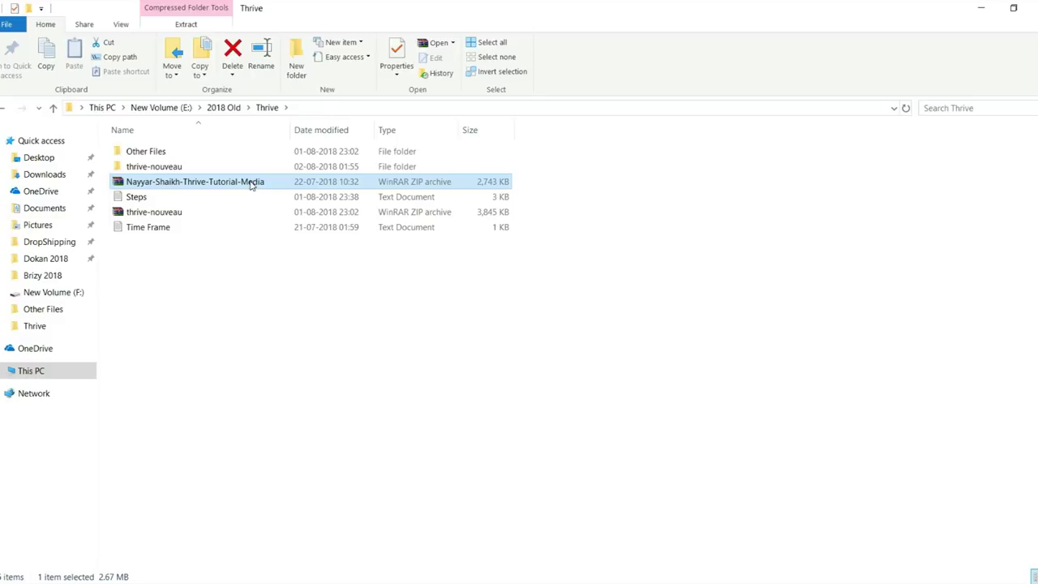
right_click(220, 182)
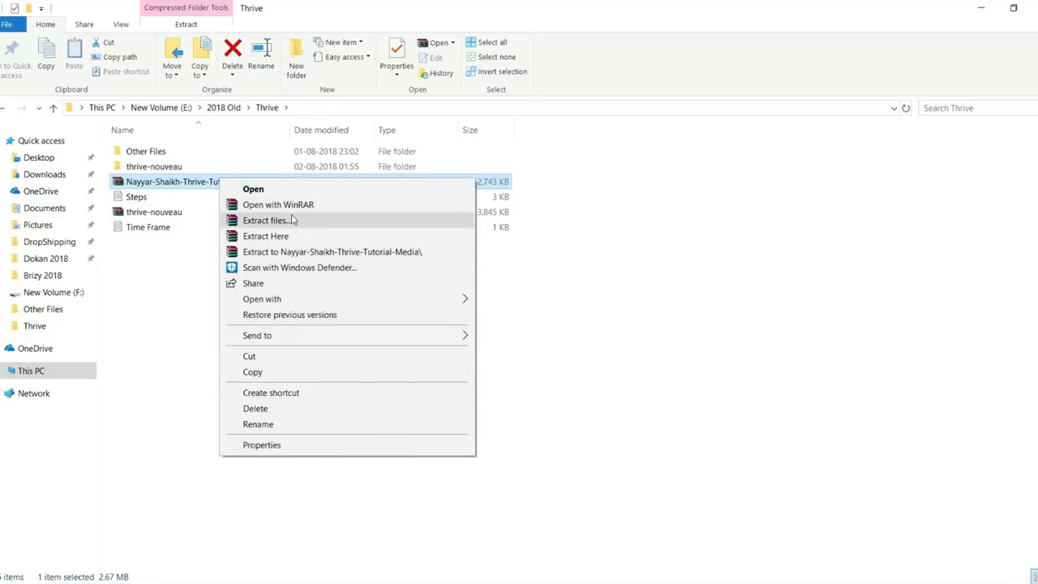
left_click(294, 219)
left_click(557, 439)
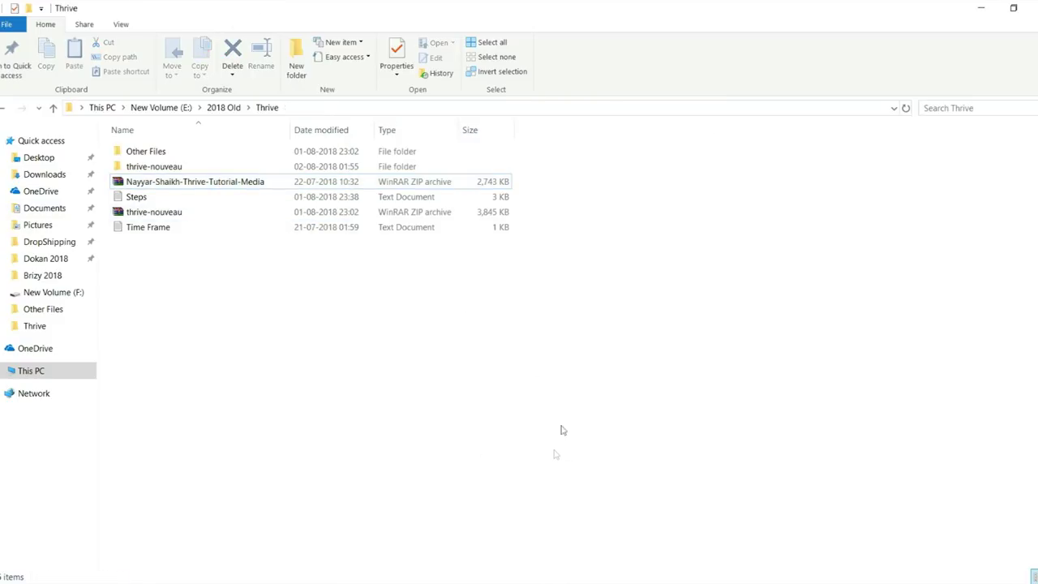
Step: Open the extracted folder's inner subfolder of profile images and select the dark-jacket portrait
double_click(195, 153)
left_click(192, 154)
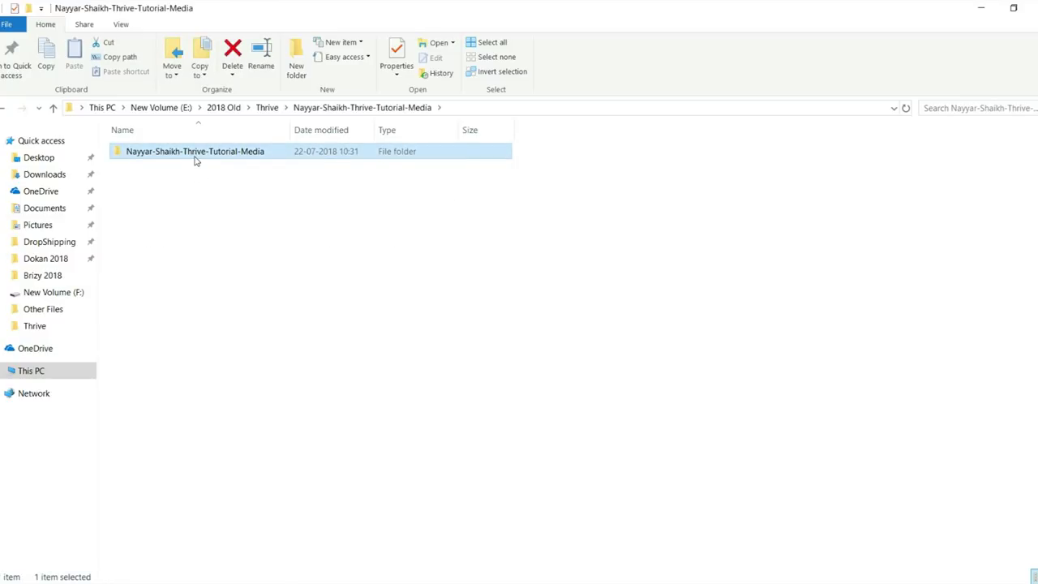
double_click(194, 152)
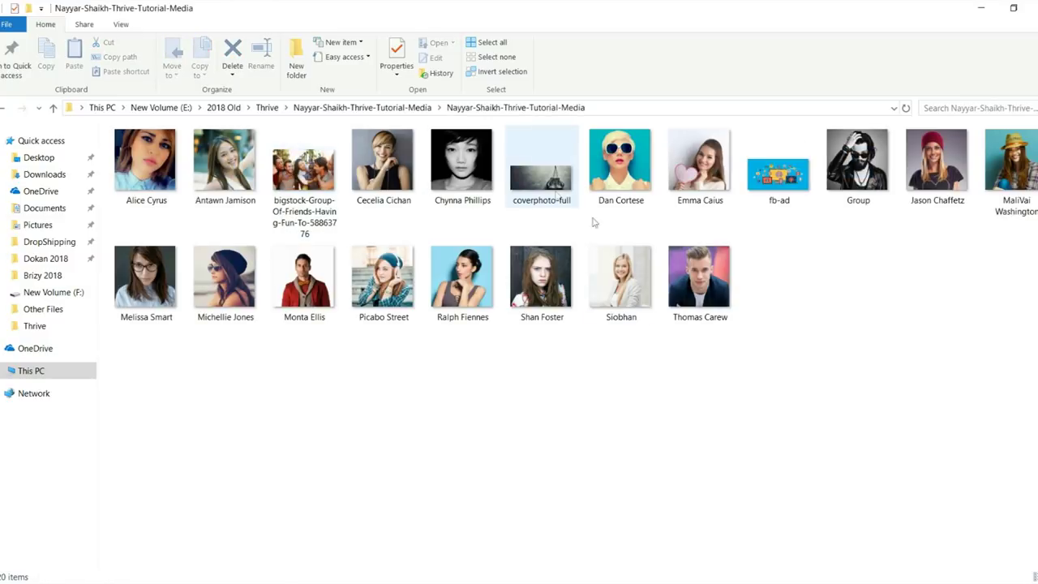
left_click(710, 283)
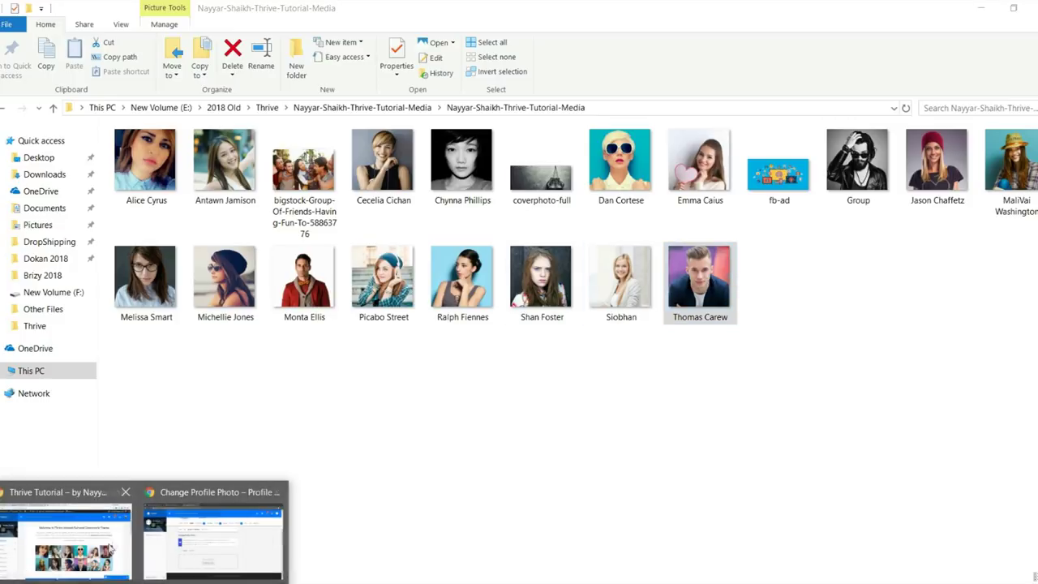
Step: Upload the dark-jacketed man's portrait from the extracted media folder as the profile photo
left_click(114, 543)
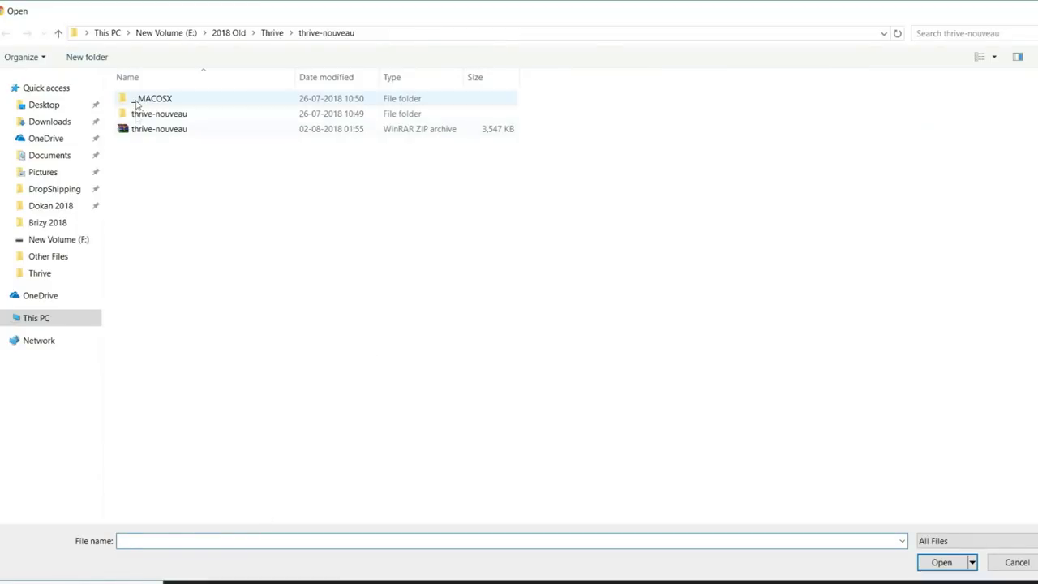
left_click(275, 34)
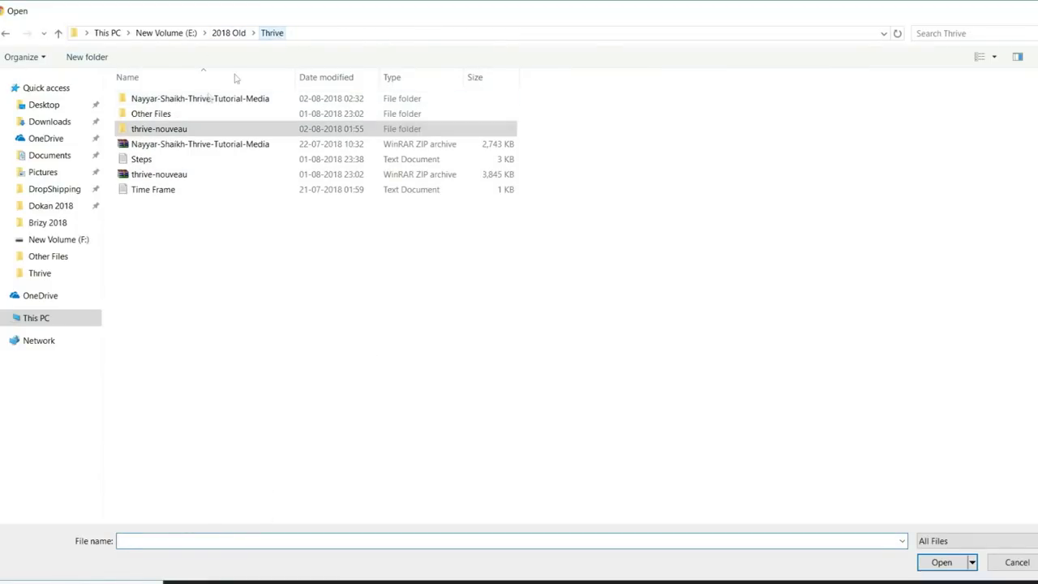
double_click(196, 98)
double_click(196, 99)
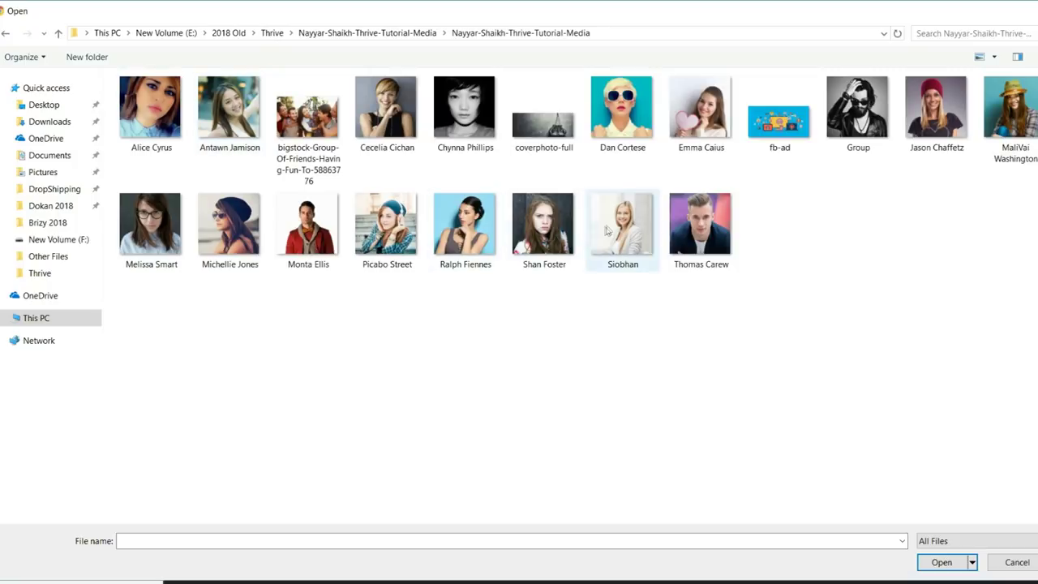
left_click(700, 229)
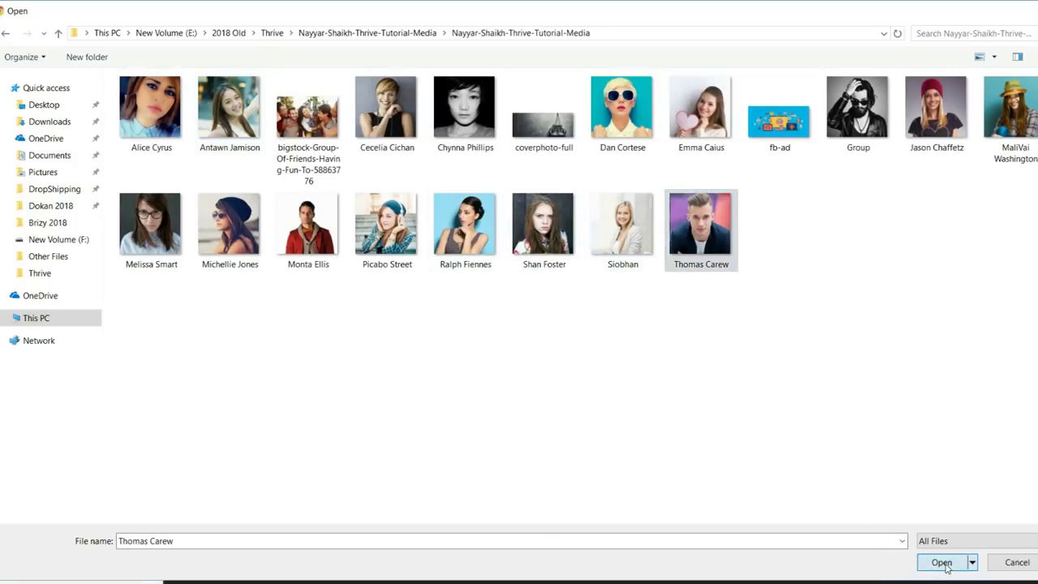
left_click(941, 562)
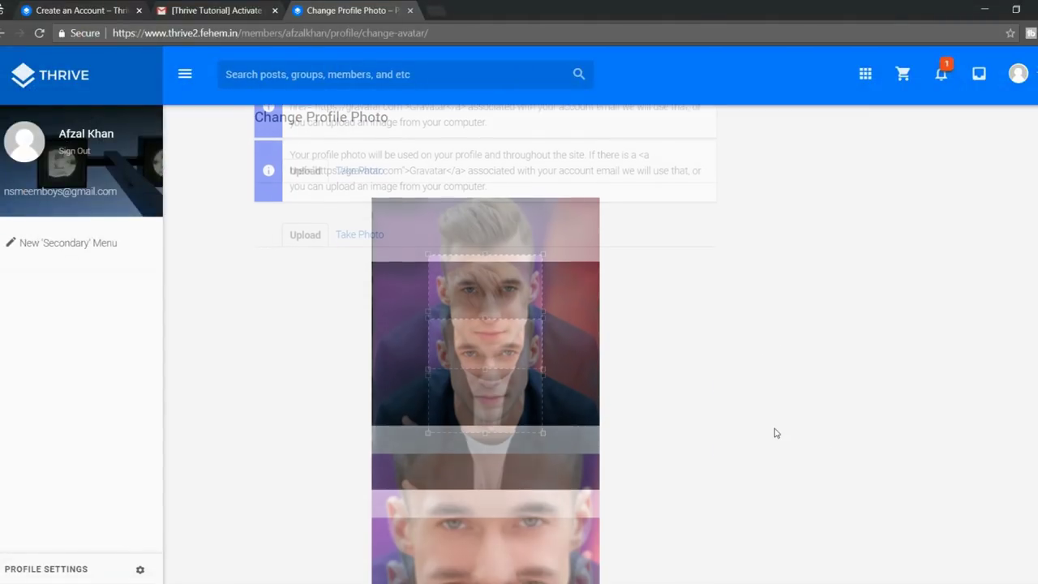
Step: Expand the crop box to cover the whole photo, crop it, and go to Cover Photo
left_click_drag(450, 274, 408, 231)
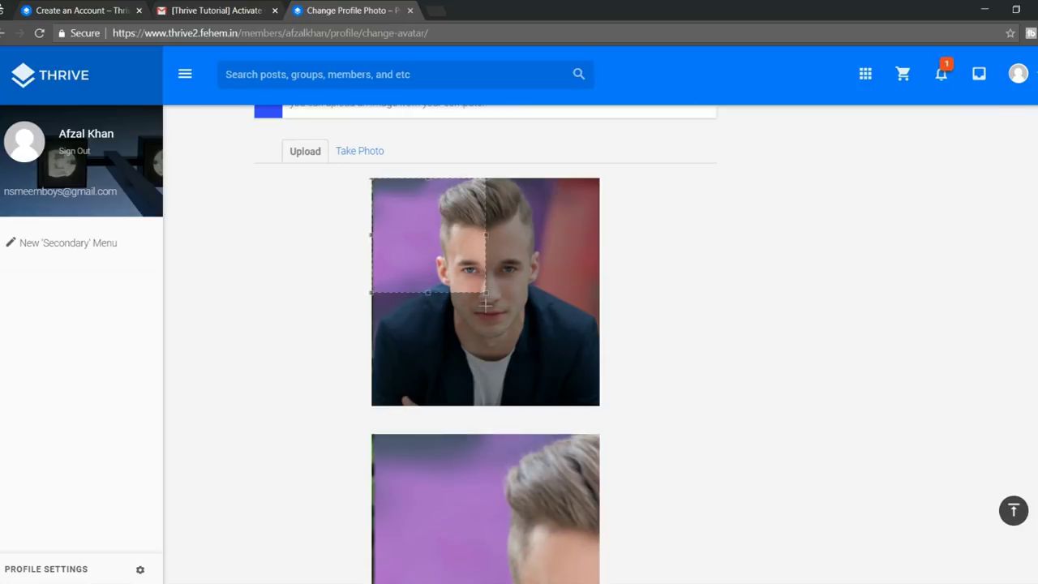
left_click_drag(485, 292, 655, 389)
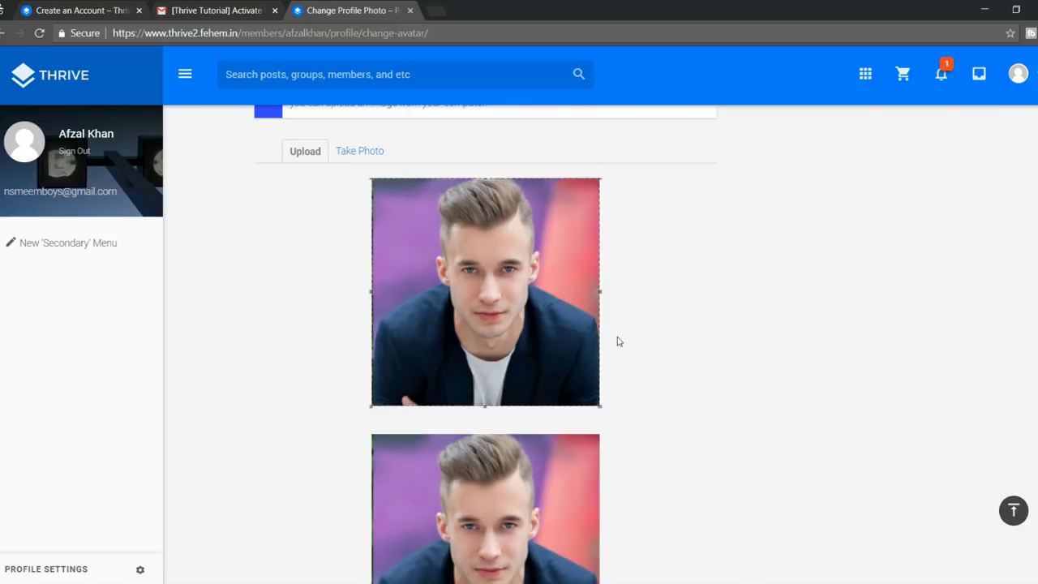
scroll(618, 341, "down", 3)
left_click(479, 495)
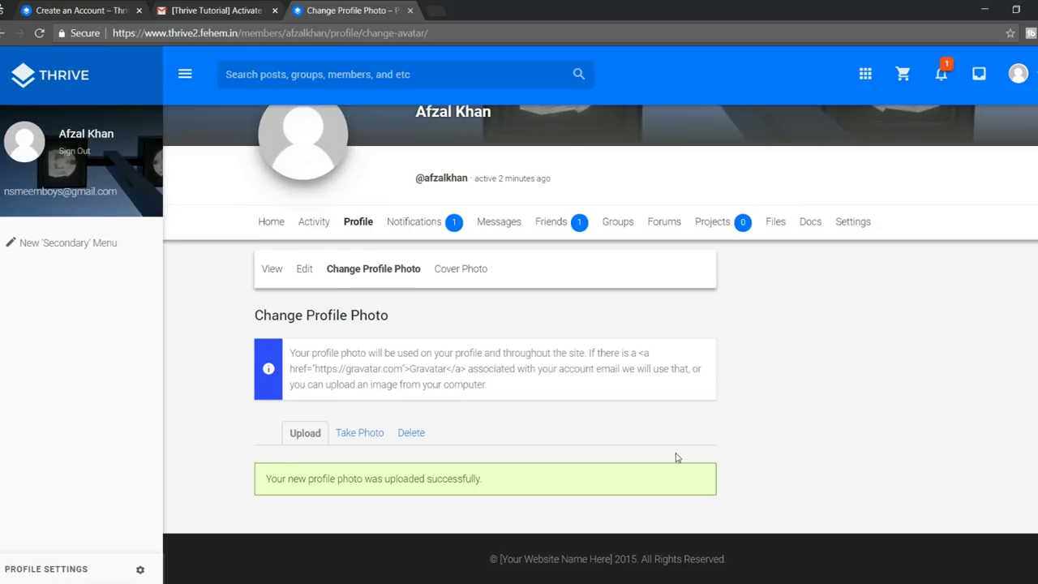
scroll(548, 381, "up", 2)
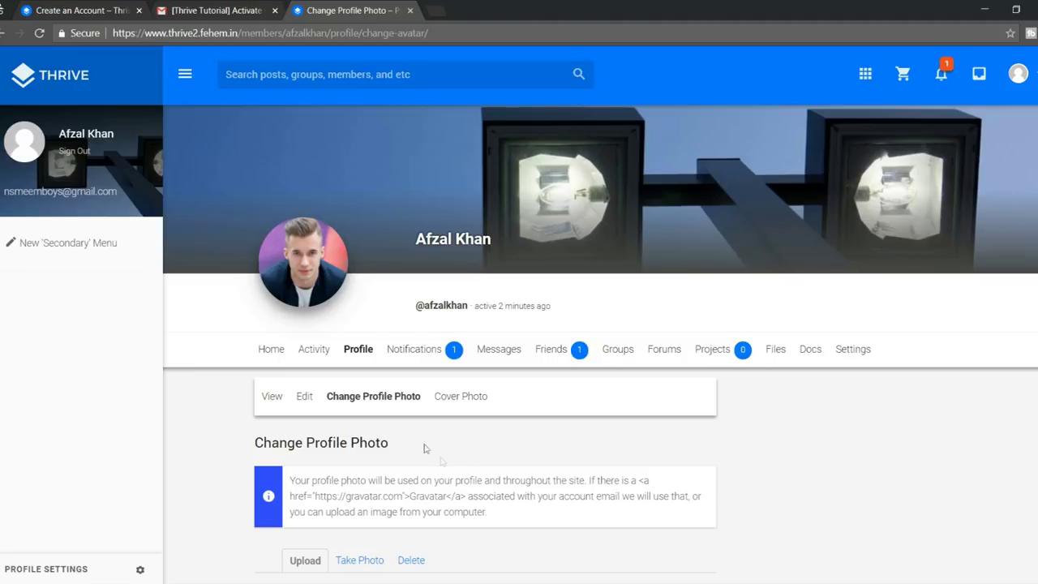
left_click(477, 399)
Step: Choose coverphoto-full and upload it as the member's cover image
scroll(695, 433, "down", 2)
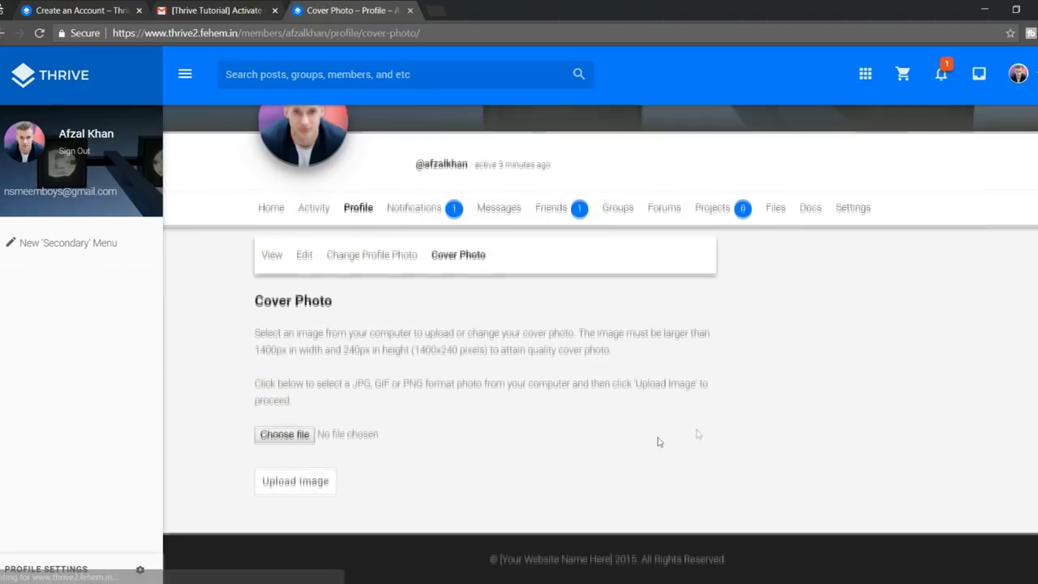
left_click(304, 433)
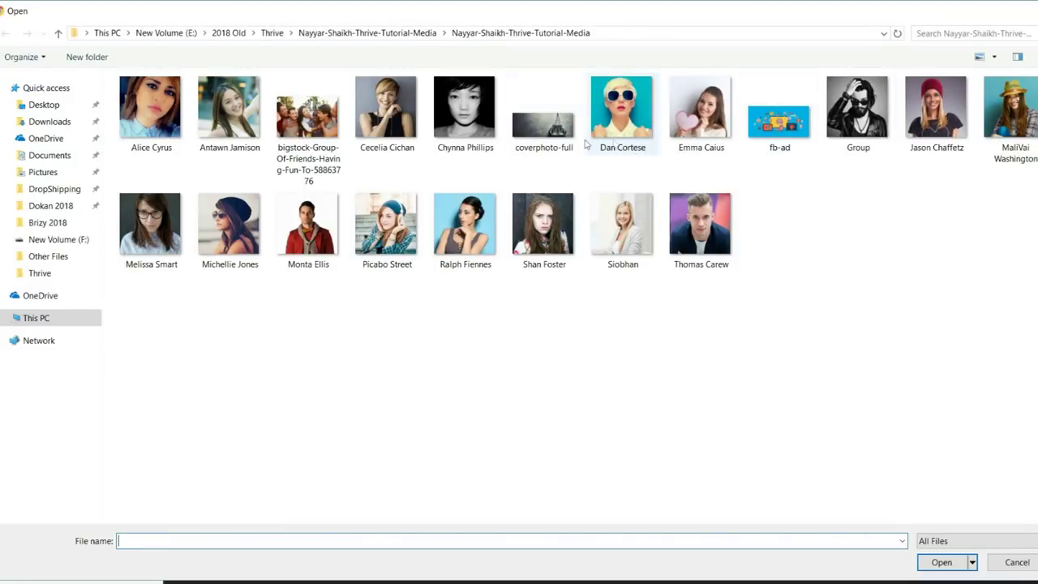
left_click(536, 141)
left_click(944, 563)
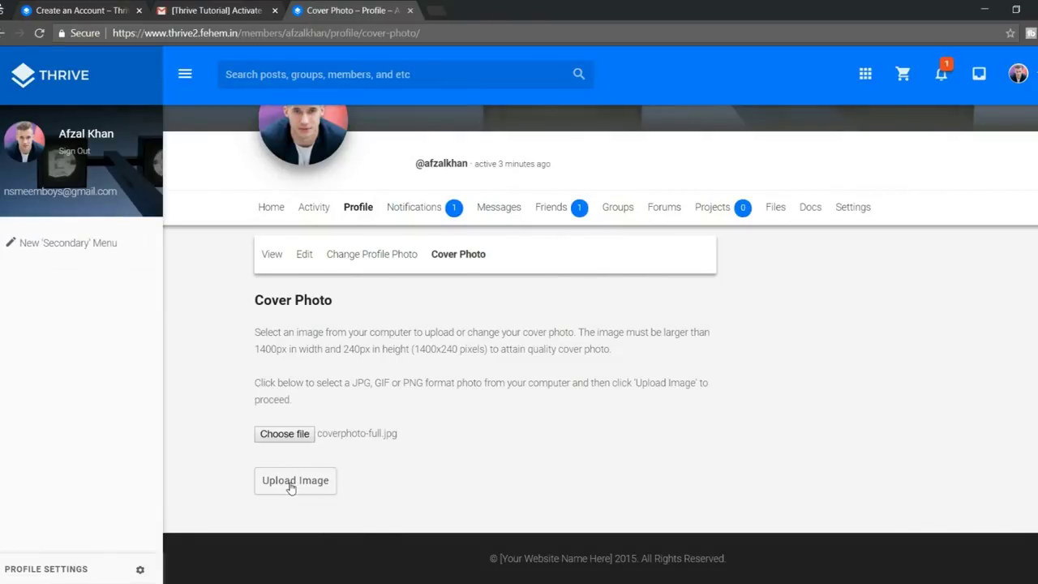
left_click(291, 484)
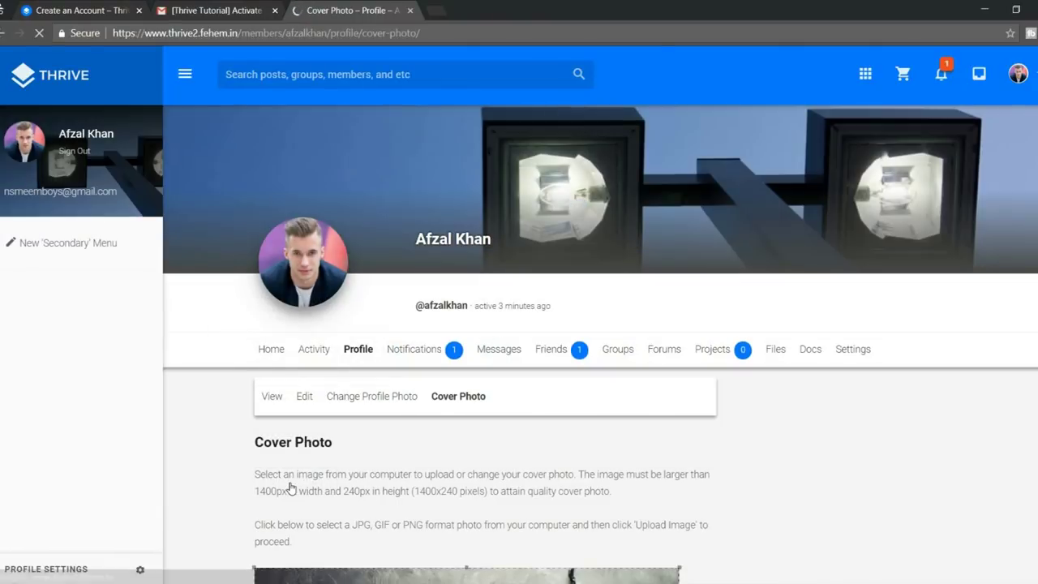
Step: Crop the cover down over the hanging boxing gloves and return to the demo window
scroll(871, 489, "down", 3)
left_click_drag(517, 365, 518, 436)
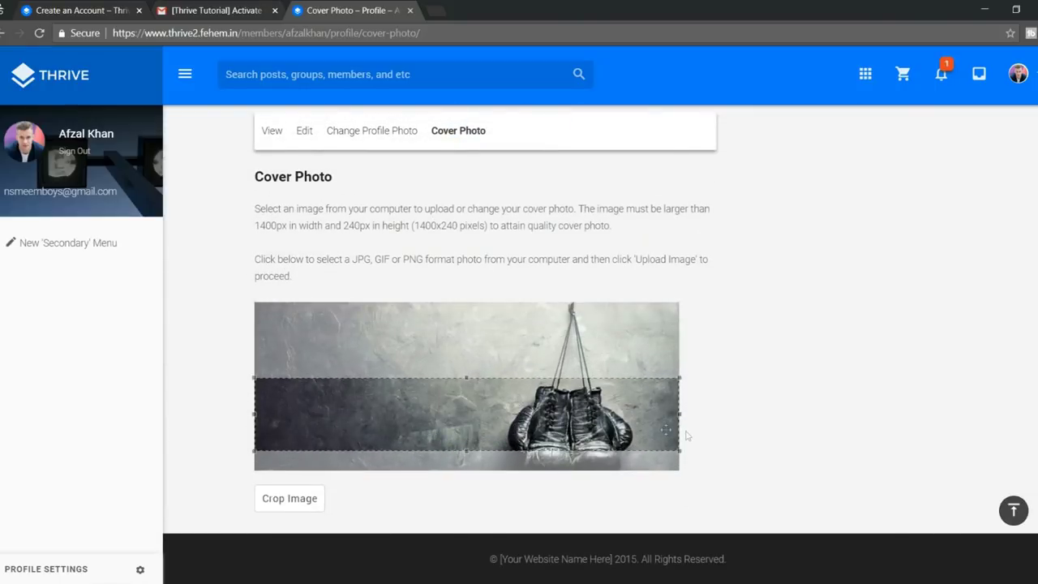
left_click(287, 498)
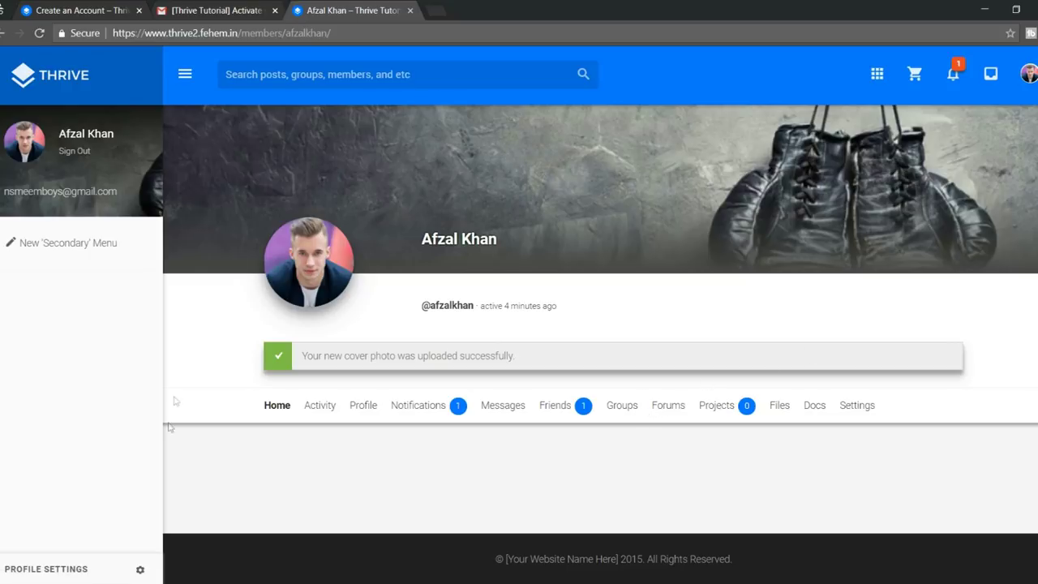
left_click(70, 536)
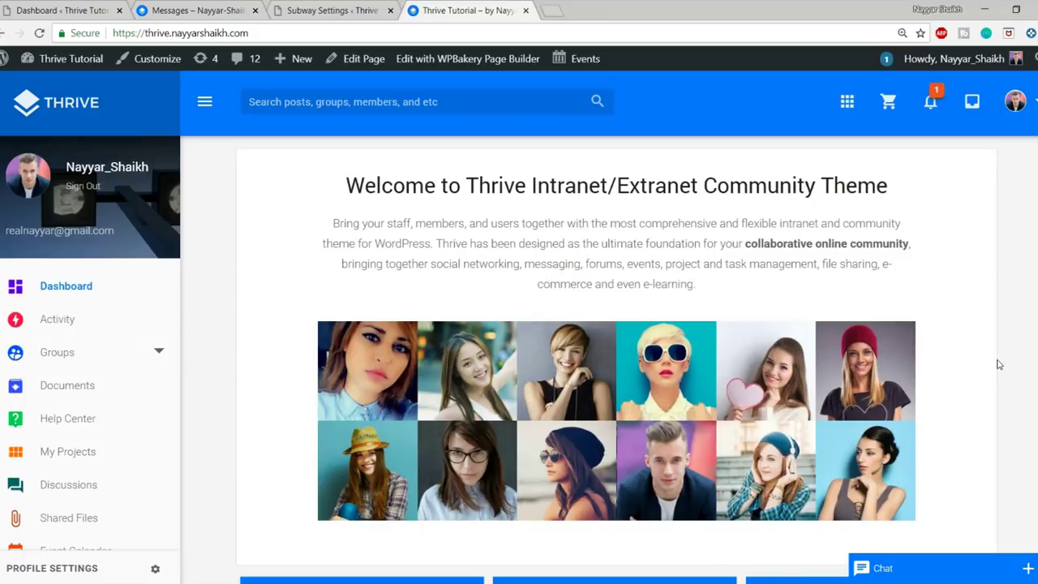
Step: Open the Dashboard page for editing from the WordPress admin Pages list
scroll(914, 337, "down", 10)
scroll(1009, 429, "up", 10)
left_click(32, 8)
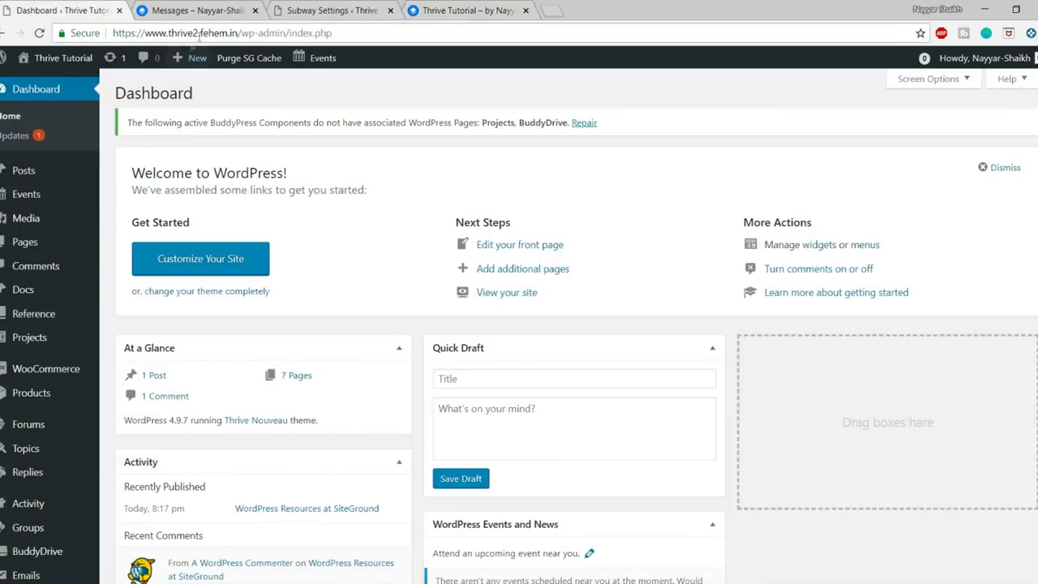
left_click(15, 252)
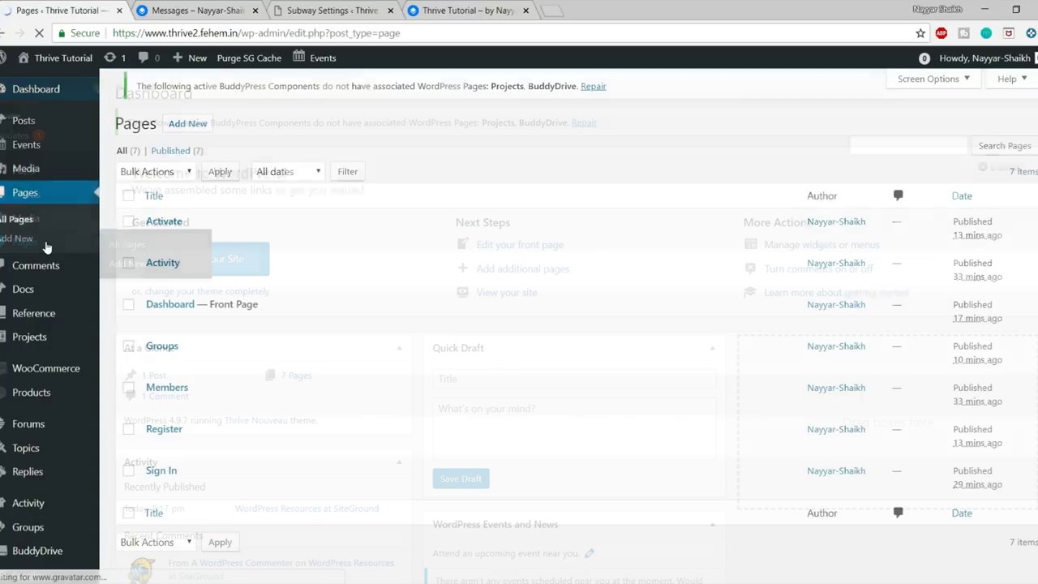
scroll(208, 405, "down", 2)
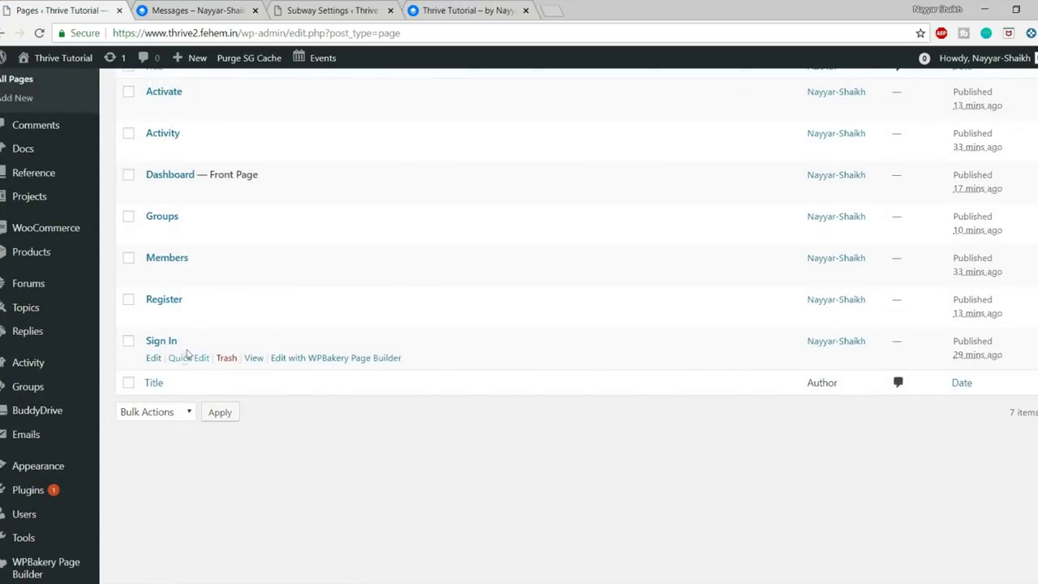
scroll(178, 354, "up", 1)
left_click(154, 263)
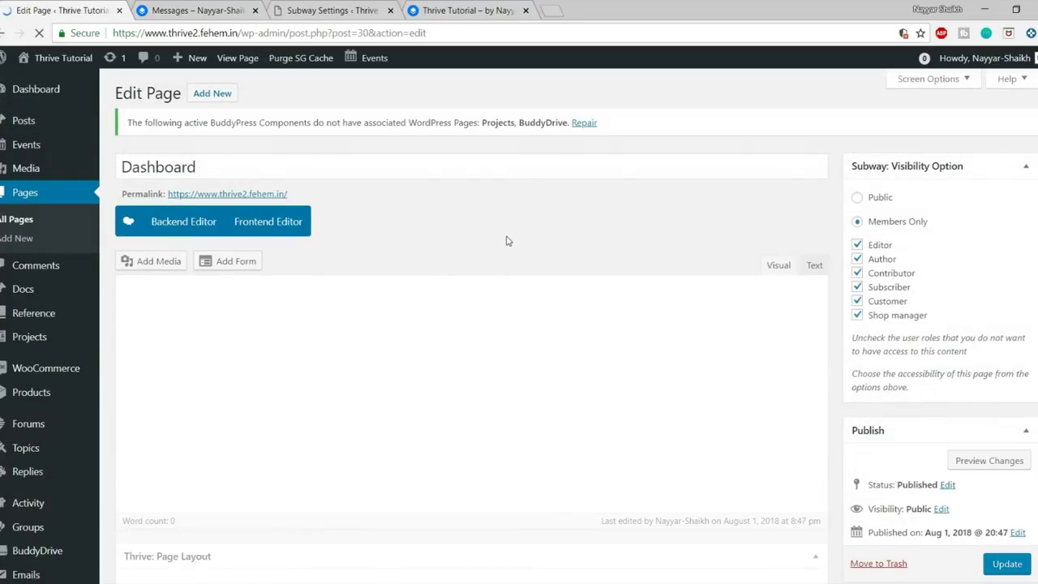
Step: Enable the WPBakery backend editor on the Dashboard page, checking the demo welcome text for reference
left_click(177, 228)
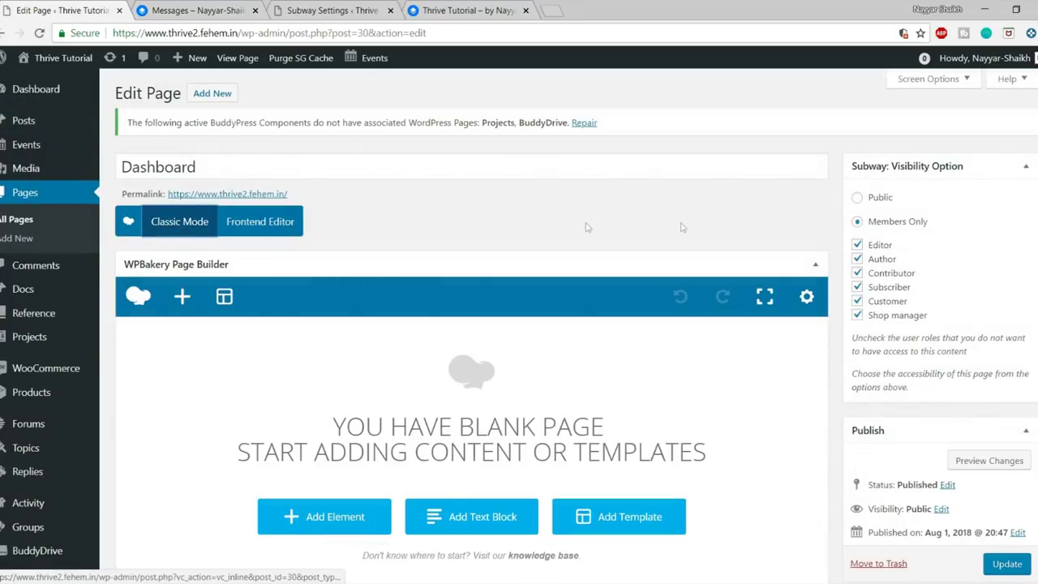
left_click(468, 11)
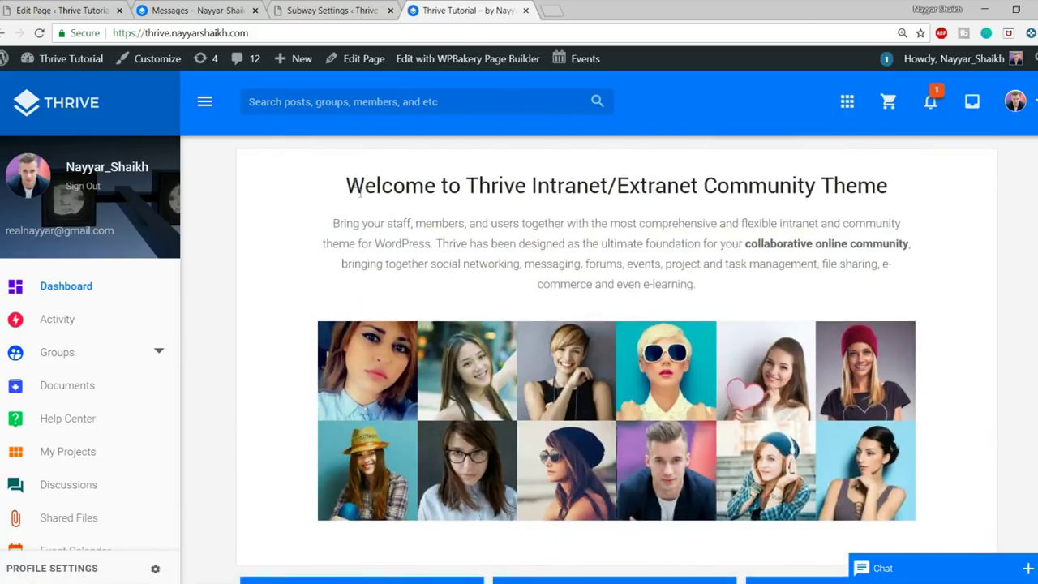
left_click_drag(349, 182, 771, 280)
left_click(771, 280)
left_click(61, 10)
Step: Add a Text Block with the demo's copied welcome heading and intro paragraph, centre-aligned
scroll(364, 400, "down", 2)
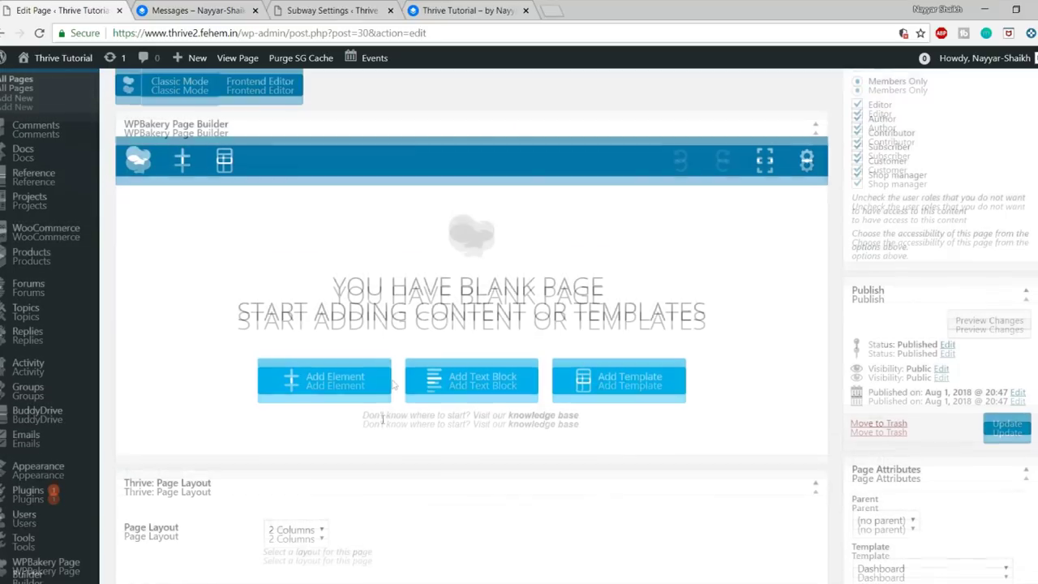
left_click(363, 388)
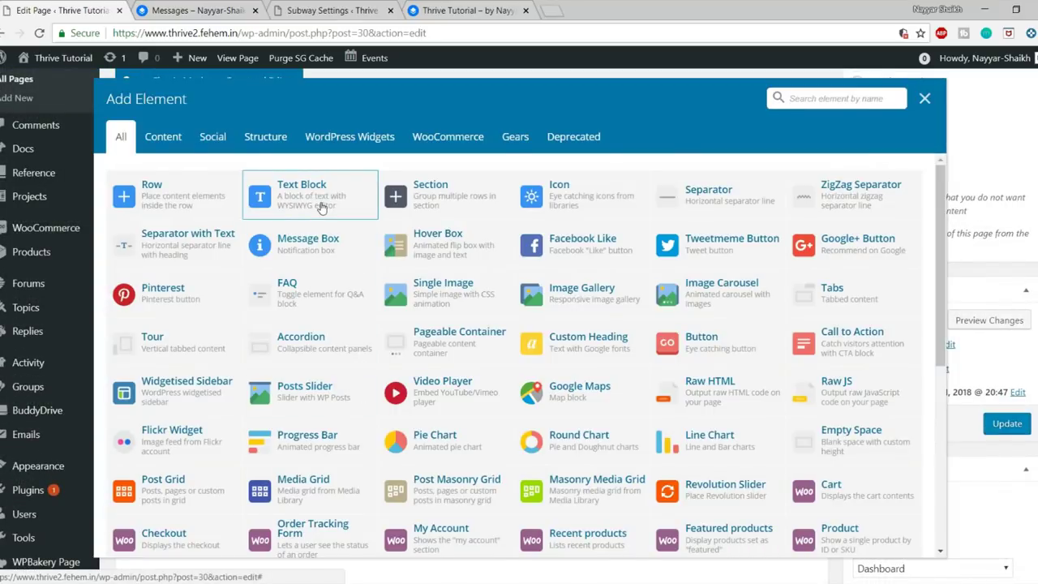
left_click(333, 203)
left_click(467, 10)
left_click_drag(346, 185, 759, 279)
key("ctrl+c")
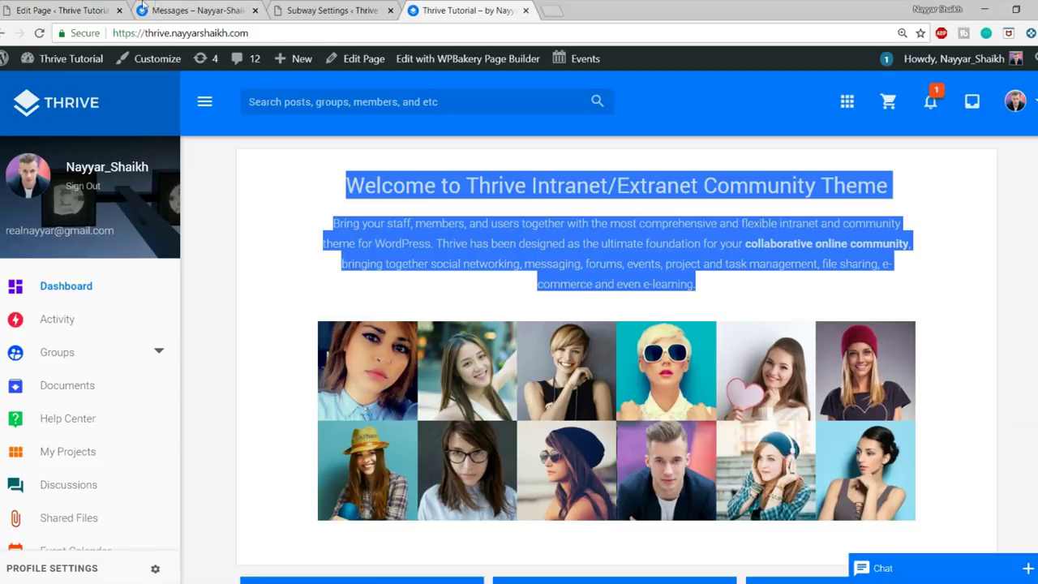
left_click(73, 10)
left_click(655, 371)
key("ctrl+a")
key("ctrl+v")
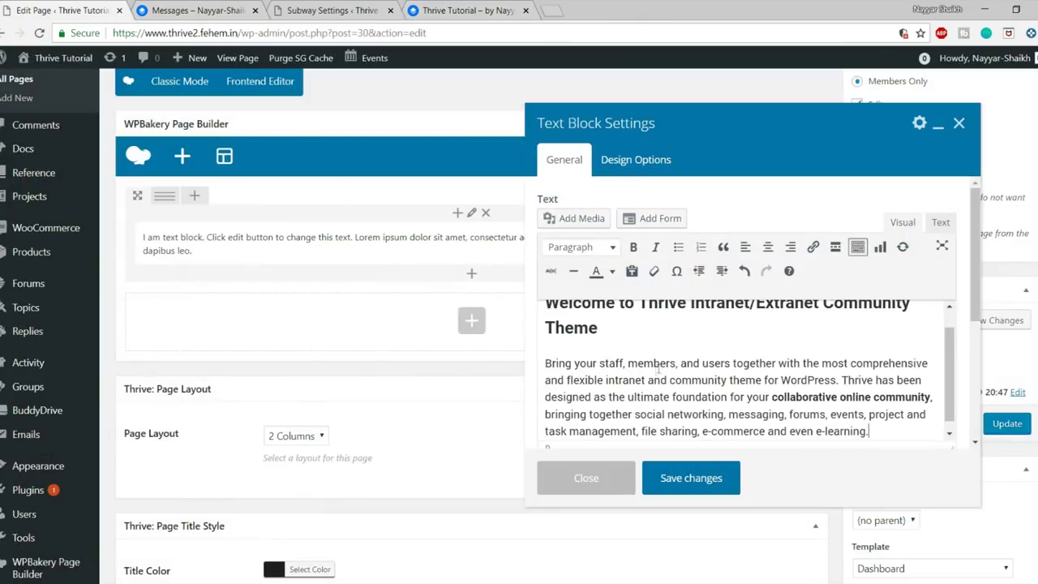
left_click(767, 247)
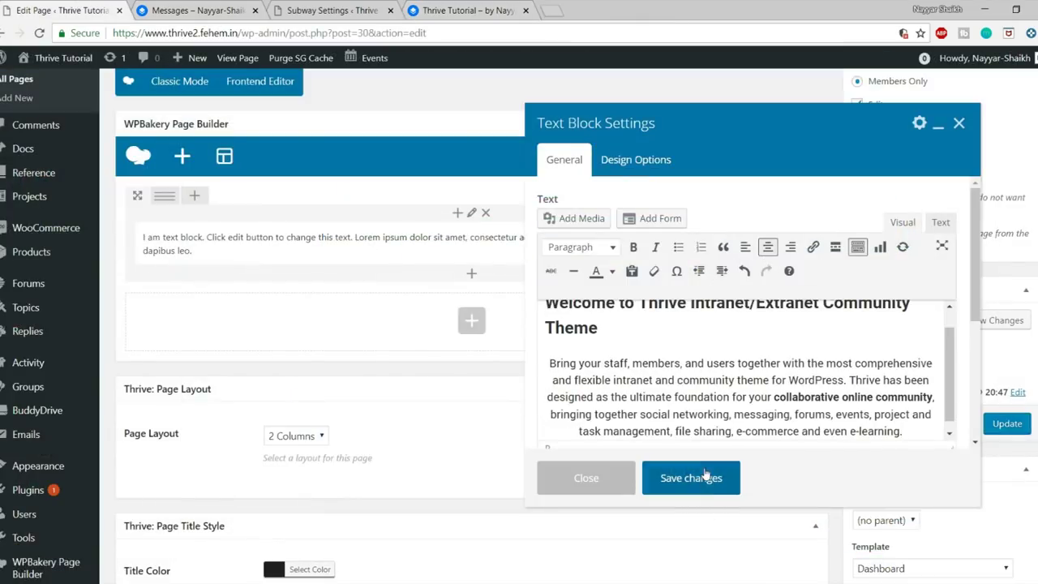
left_click(691, 477)
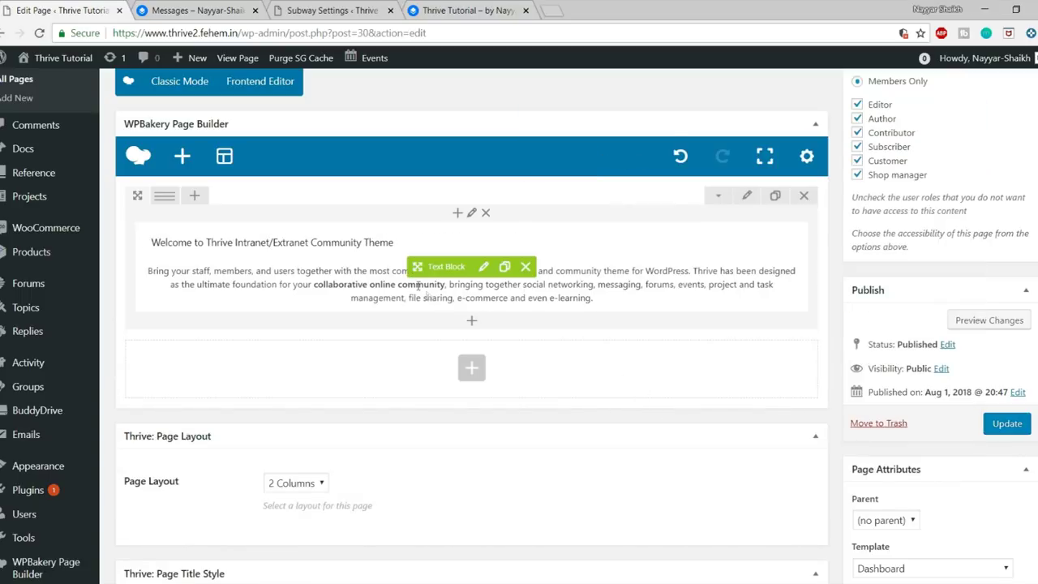
Step: Centre the heading too, save the block, and compare it with the demo front page
left_click(483, 266)
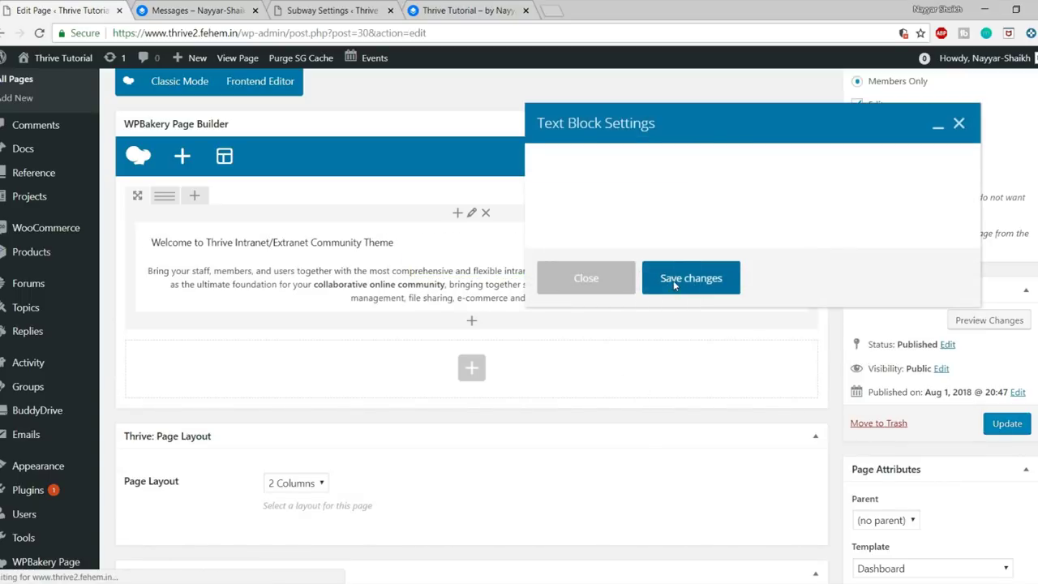
key("ctrl+a")
left_click(767, 246)
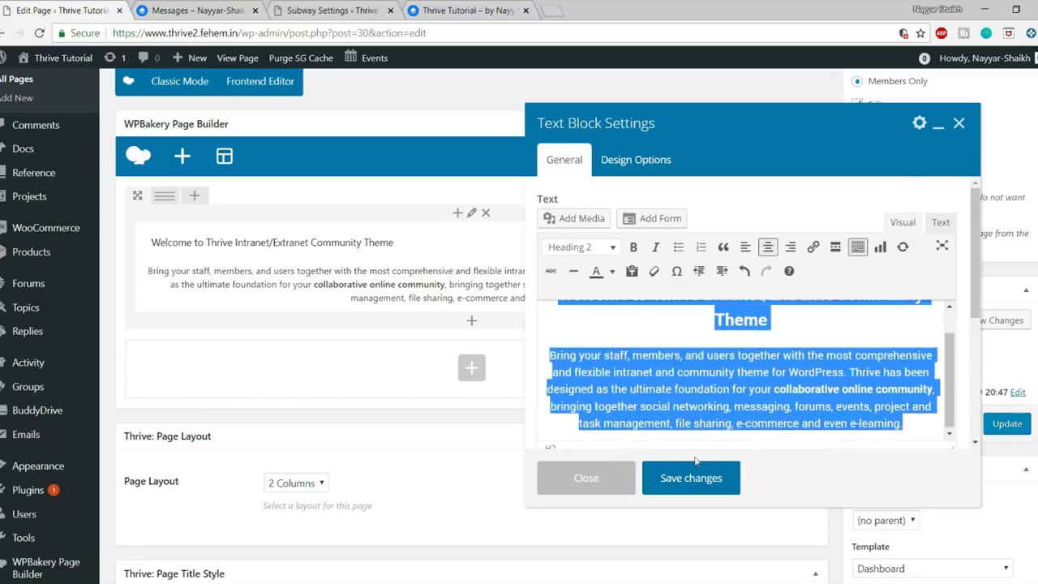
left_click(691, 478)
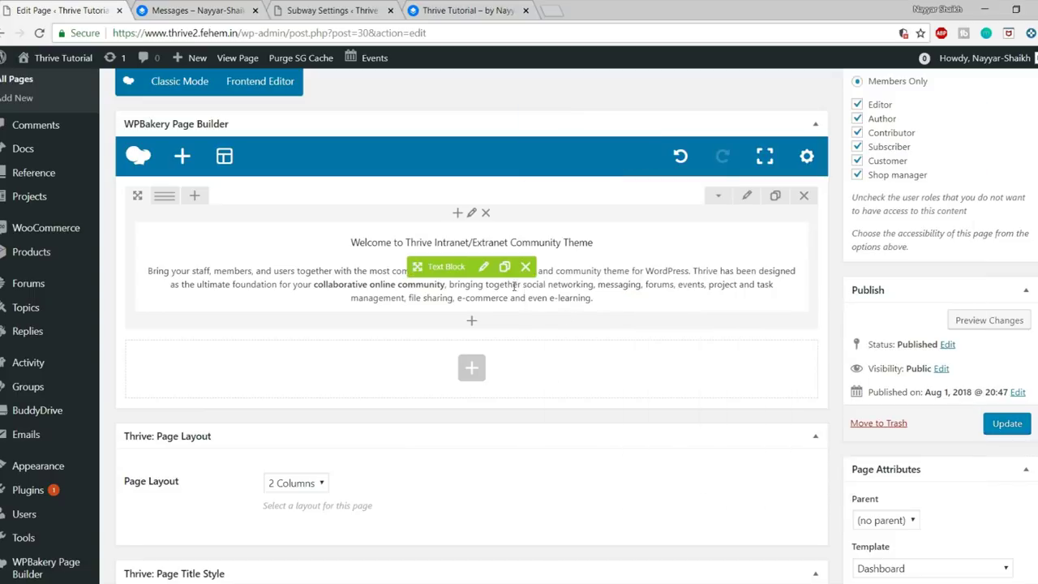
left_click(459, 9)
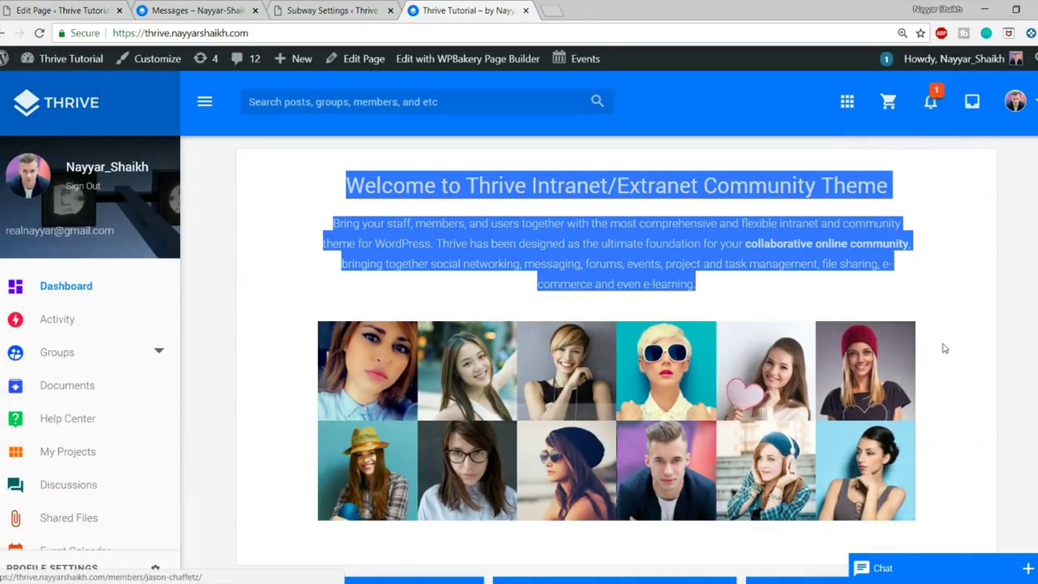
left_click(955, 342)
scroll(955, 342, "down", 2)
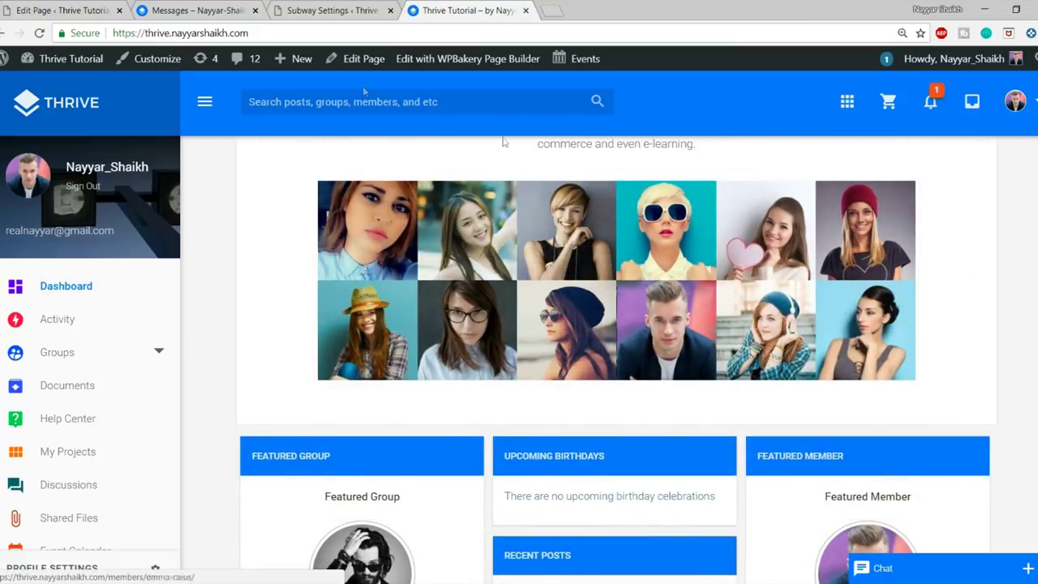
left_click(94, 7)
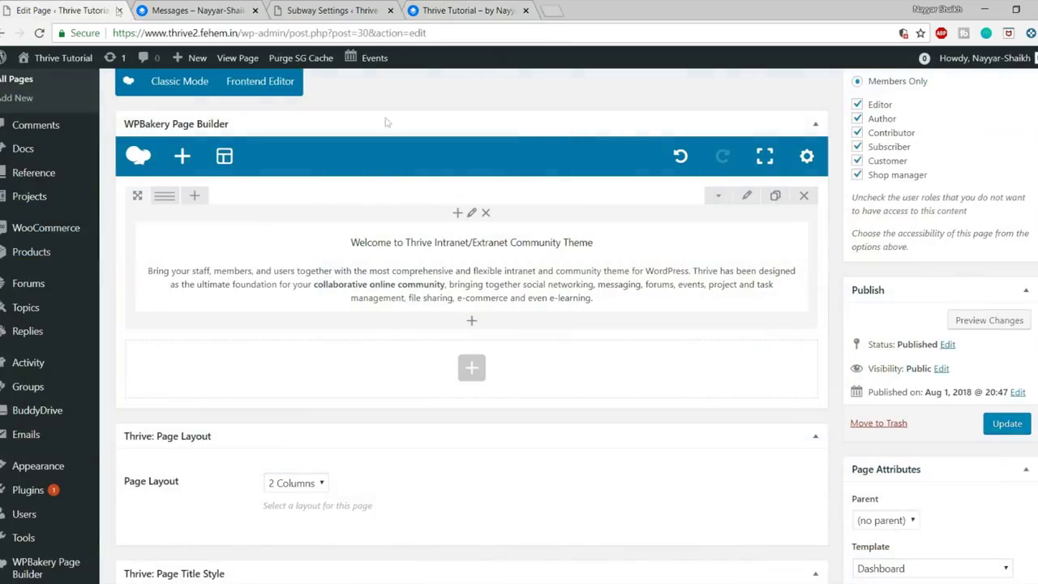
Step: Search the element list and add a BP Members Grid below the welcome text
left_click(474, 325)
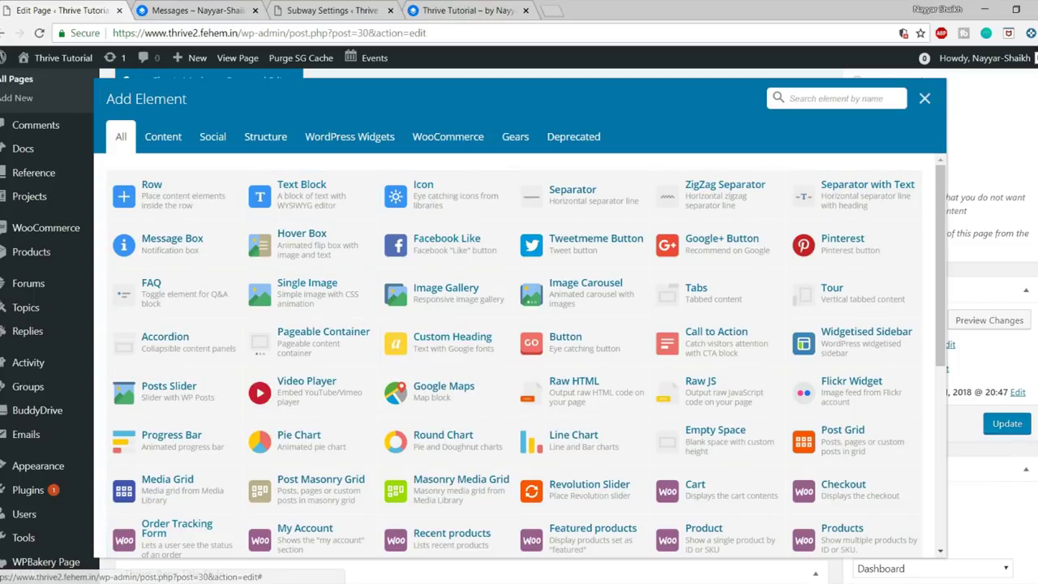
type("em")
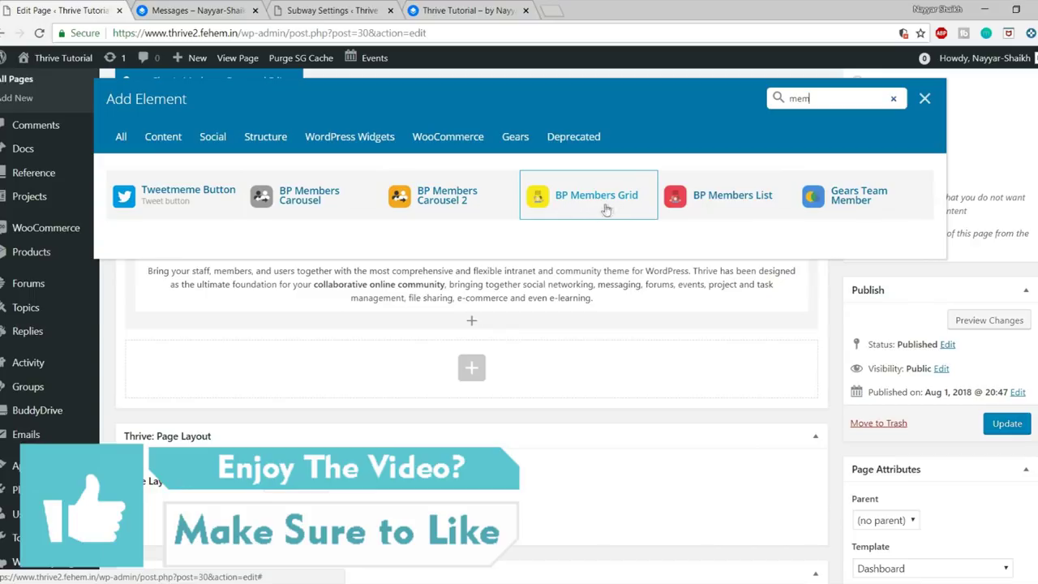
left_click(613, 203)
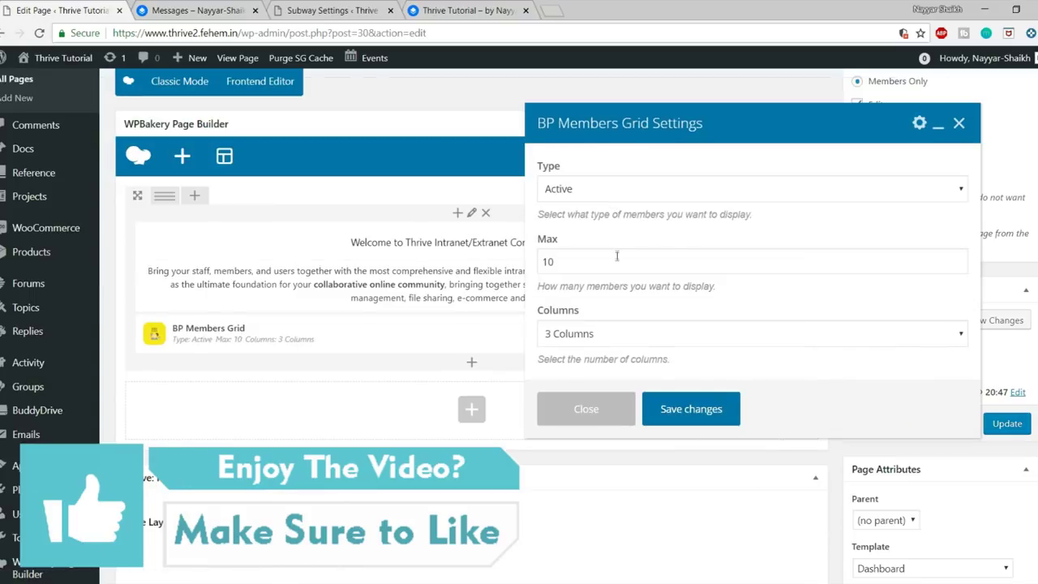
Step: Set the grid to Newest members, maximum 12, 6 Columns, checking the demo's layout
left_click(611, 190)
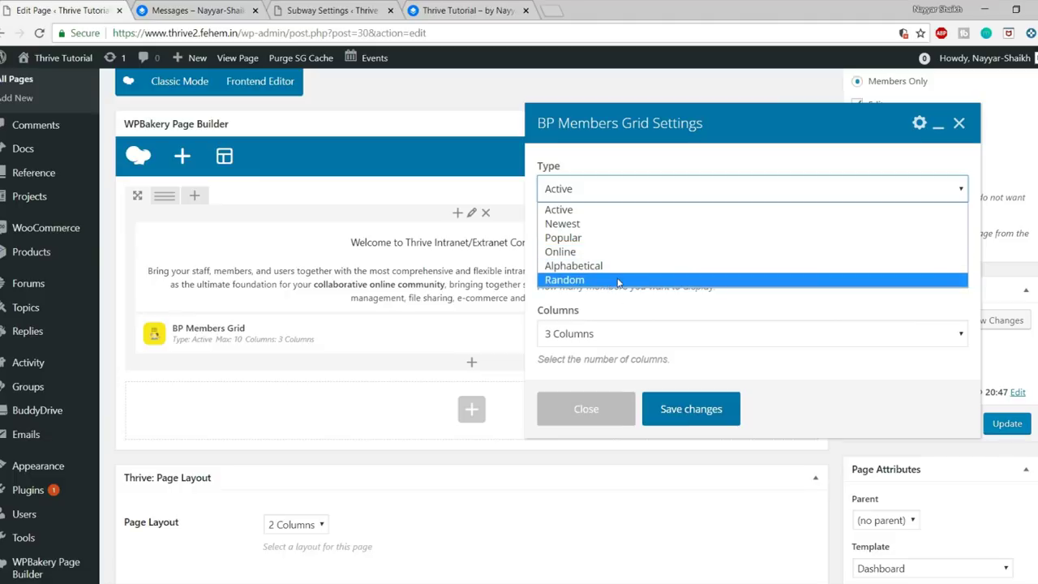
left_click(575, 221)
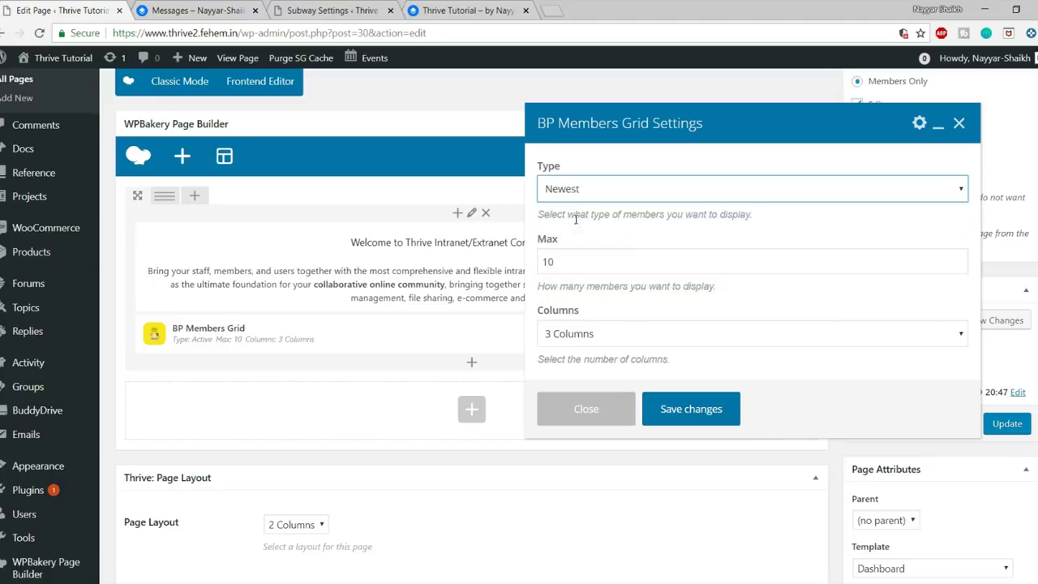
left_click_drag(597, 261, 526, 256)
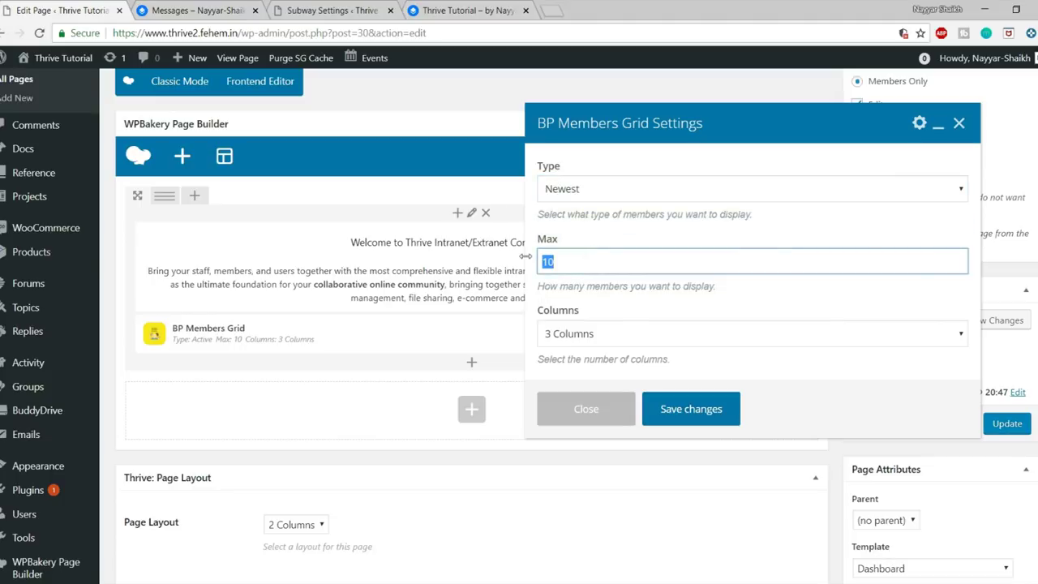
type("1")
scroll(608, 245, "down", 2)
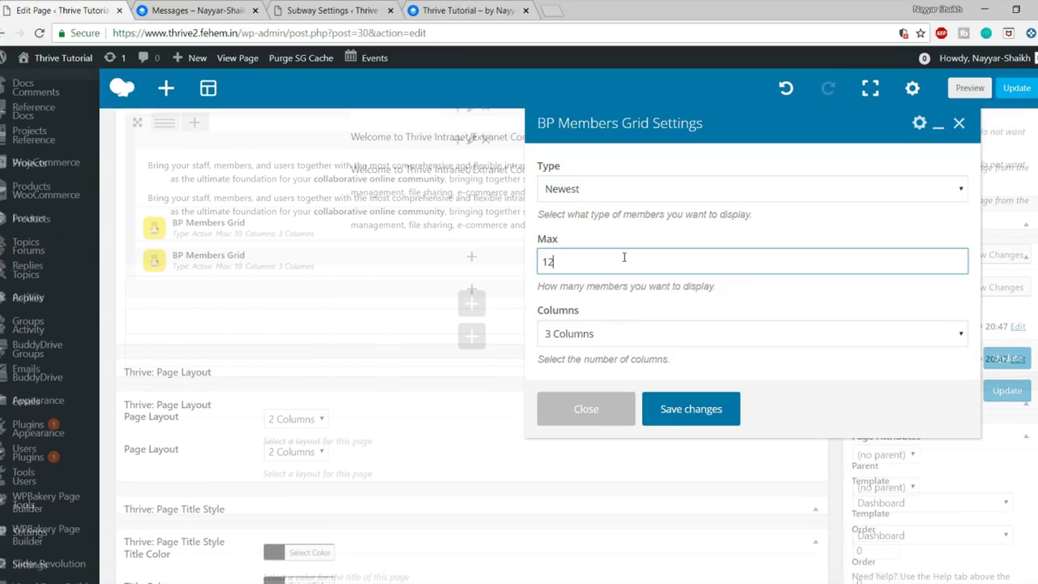
left_click(593, 333)
left_click(588, 396)
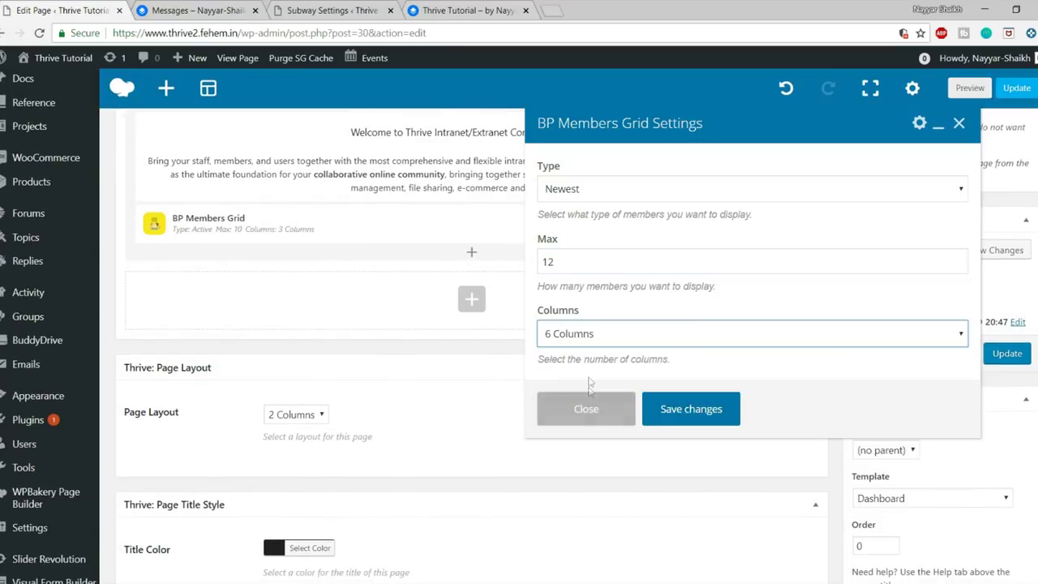
left_click(464, 10)
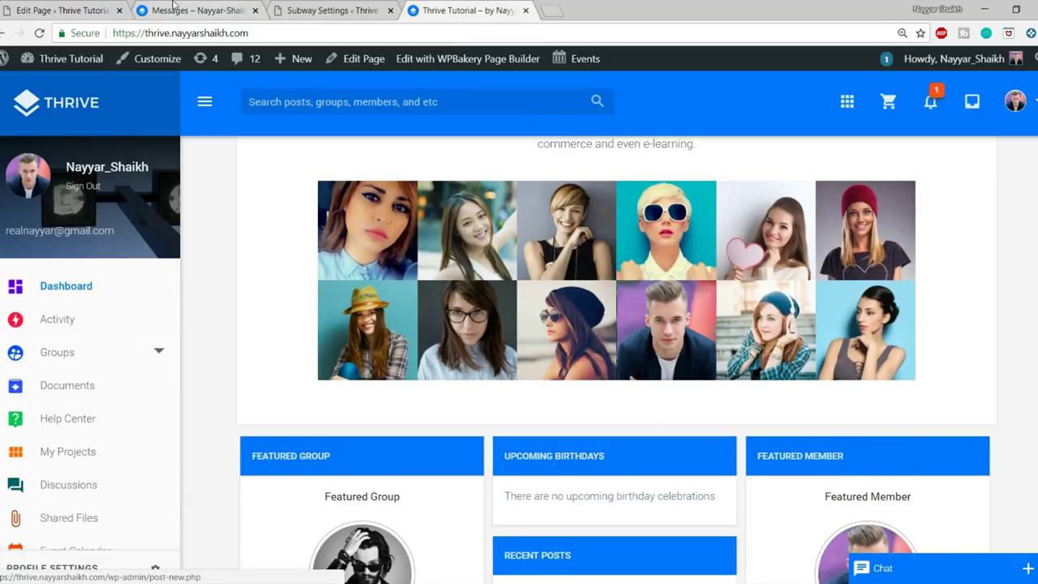
left_click(173, 8)
left_click(45, 7)
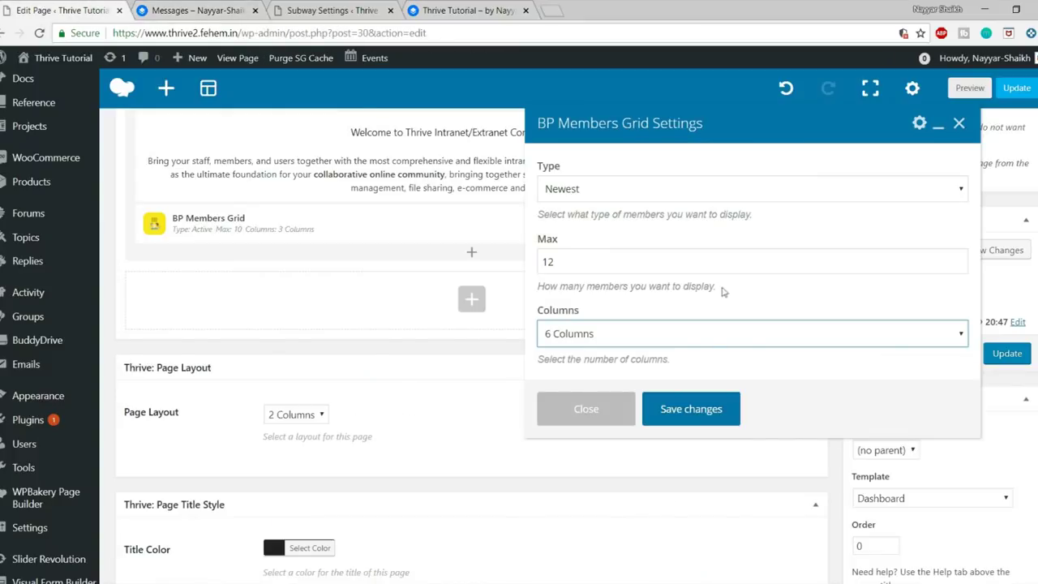
Step: Save the members grid and the Dashboard page, then open the updated page in a new tab
left_click(698, 419)
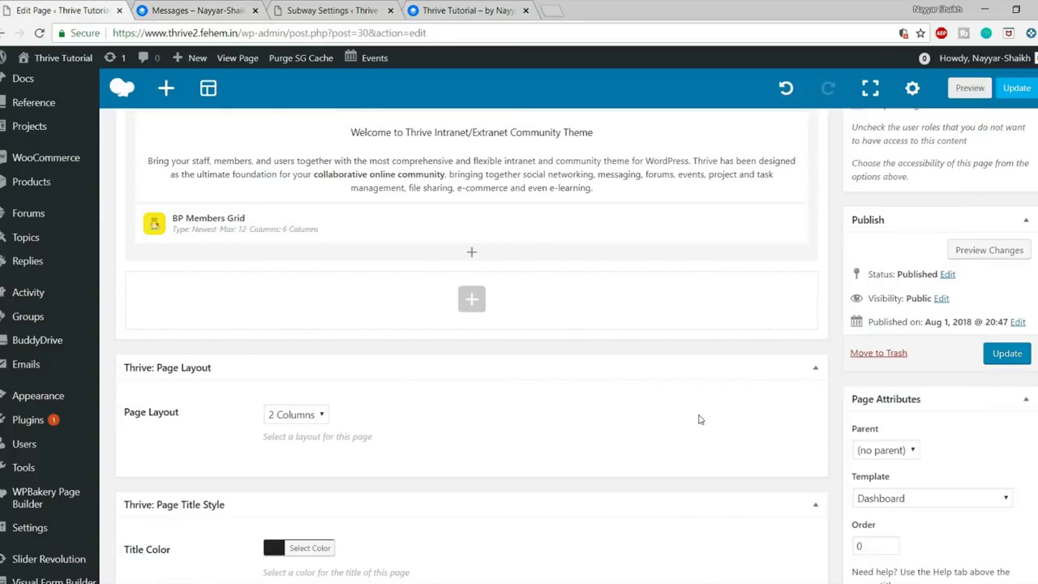
left_click(1007, 354)
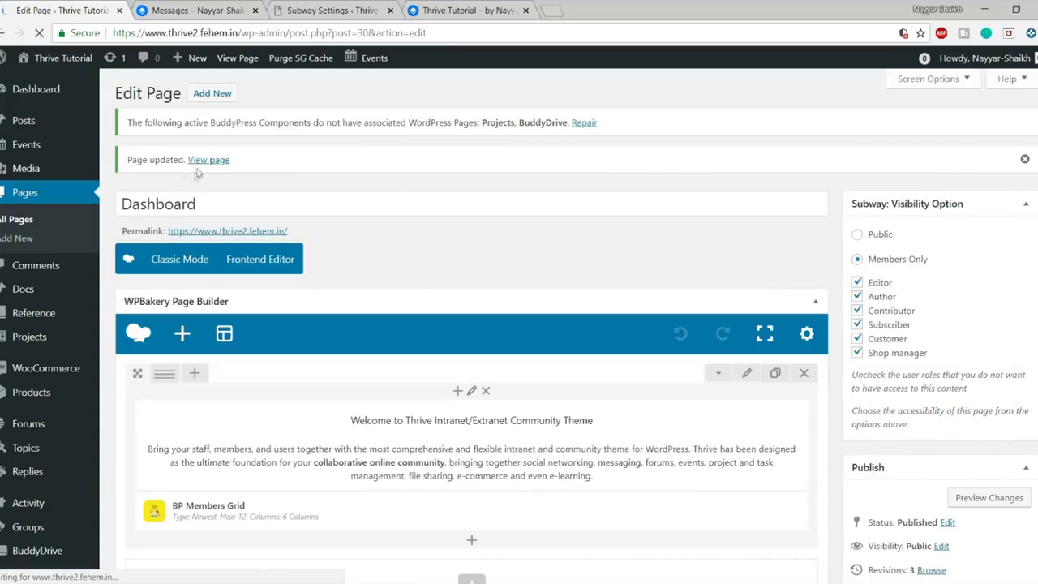
scroll(199, 175, "down", 1)
right_click(203, 165)
left_click(357, 107)
right_click(227, 112)
left_click(267, 122)
left_click(195, 10)
Step: Close the Messages and Subway Settings tabs and compare the live Dashboard page with the demo
left_click(388, 10)
left_click(390, 10)
left_click_drag(356, 167, 799, 249)
left_click(799, 248)
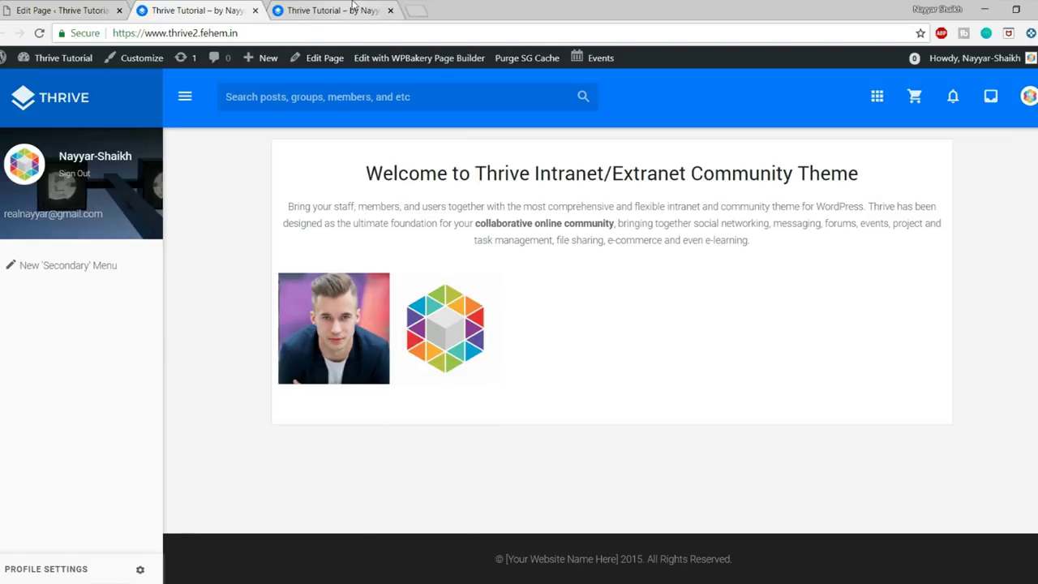
left_click(320, 16)
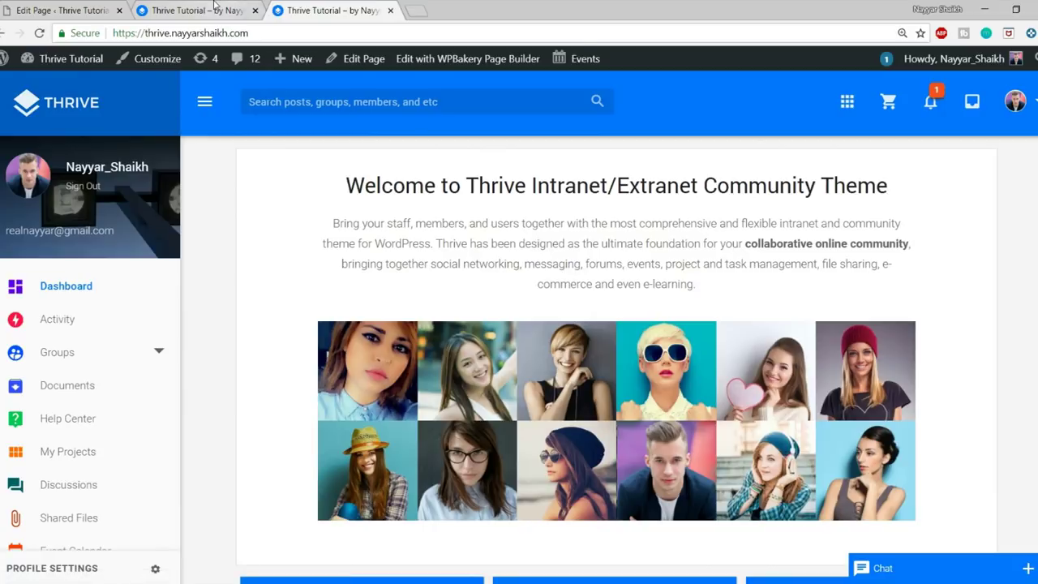
left_click(198, 11)
left_click(361, 9)
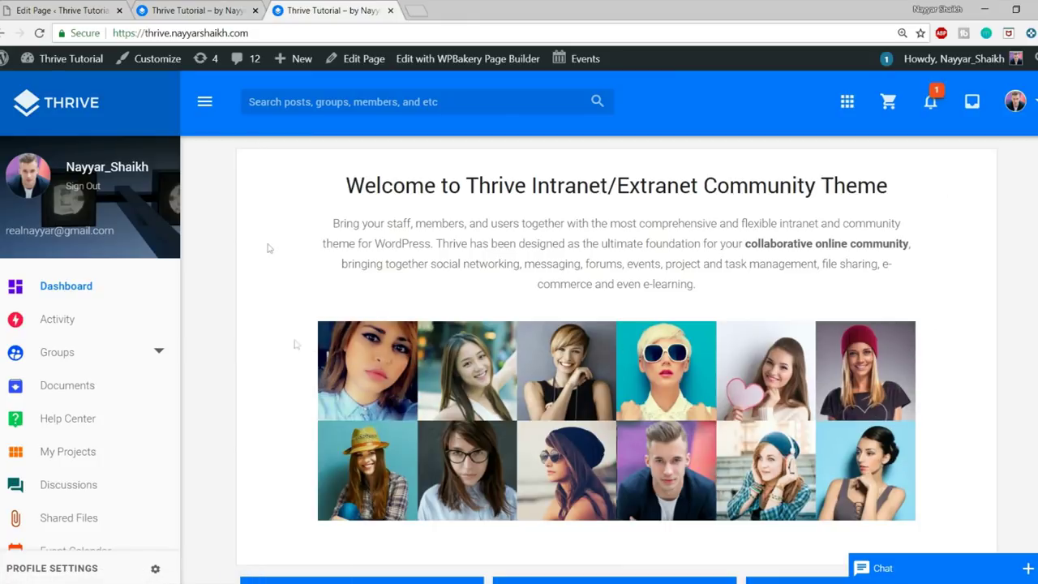
left_click(214, 7)
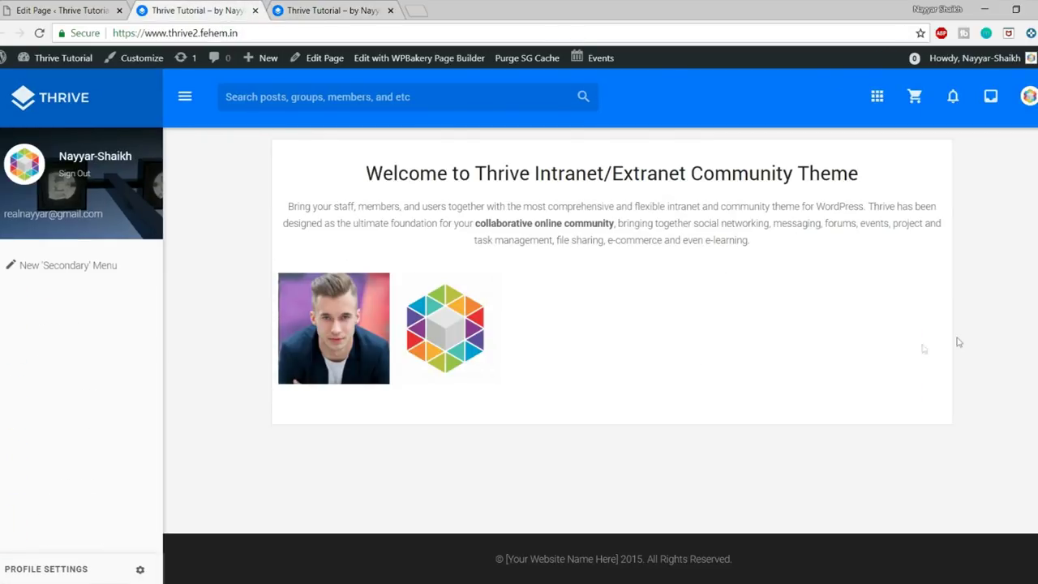
Step: Return to the WPBakery editor and bring up the top row's column layout presets
left_click(60, 10)
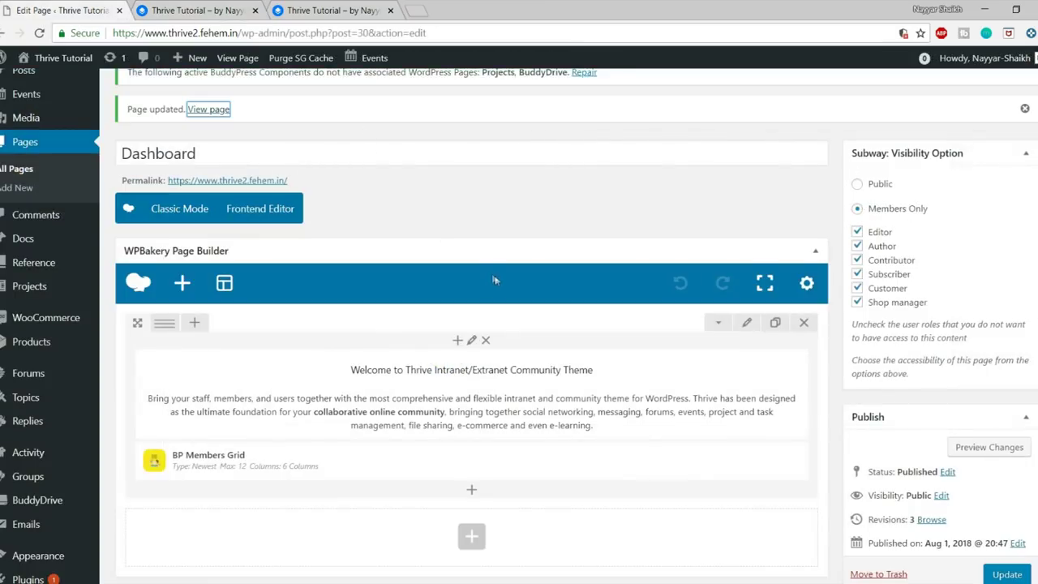
scroll(491, 273, "down", 1)
mouse_move(165, 255)
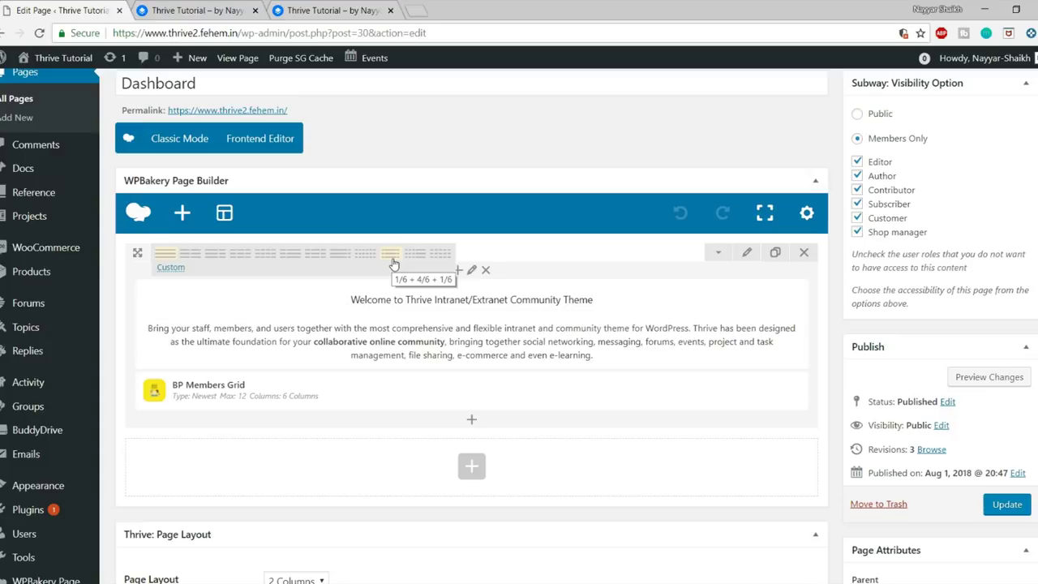
Step: Split the top row 1/6 + 4/6 + 1/6 and move the welcome Text Block and BP Members Grid into the middle column
left_click(394, 265)
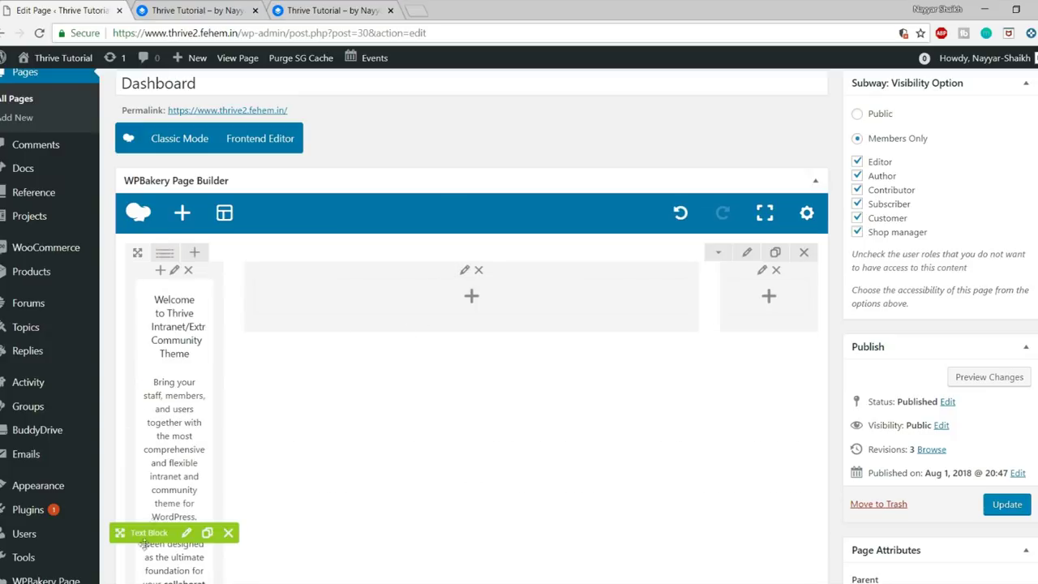
left_click_drag(142, 533, 457, 284)
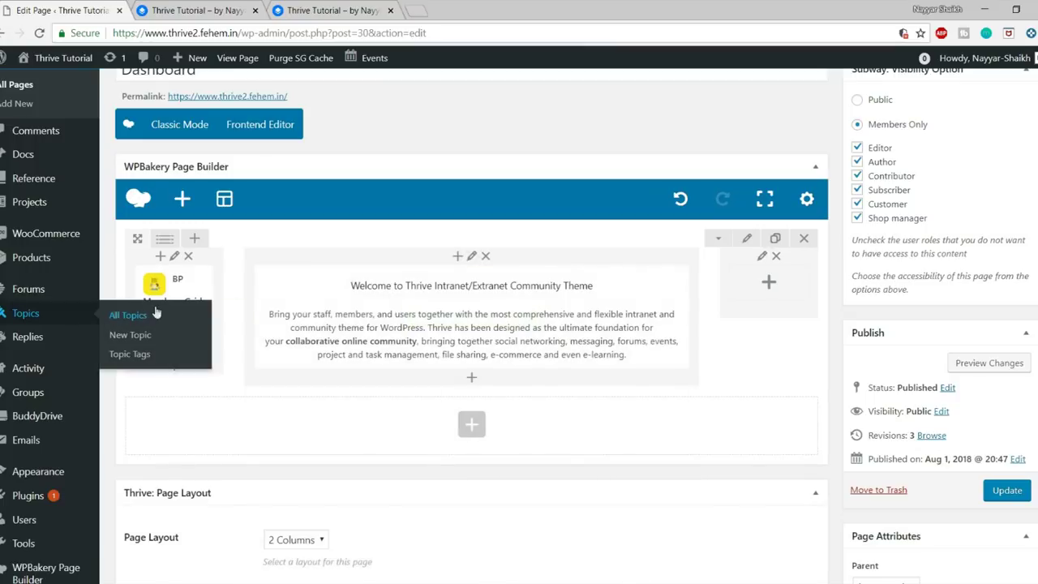
left_click_drag(154, 286, 474, 406)
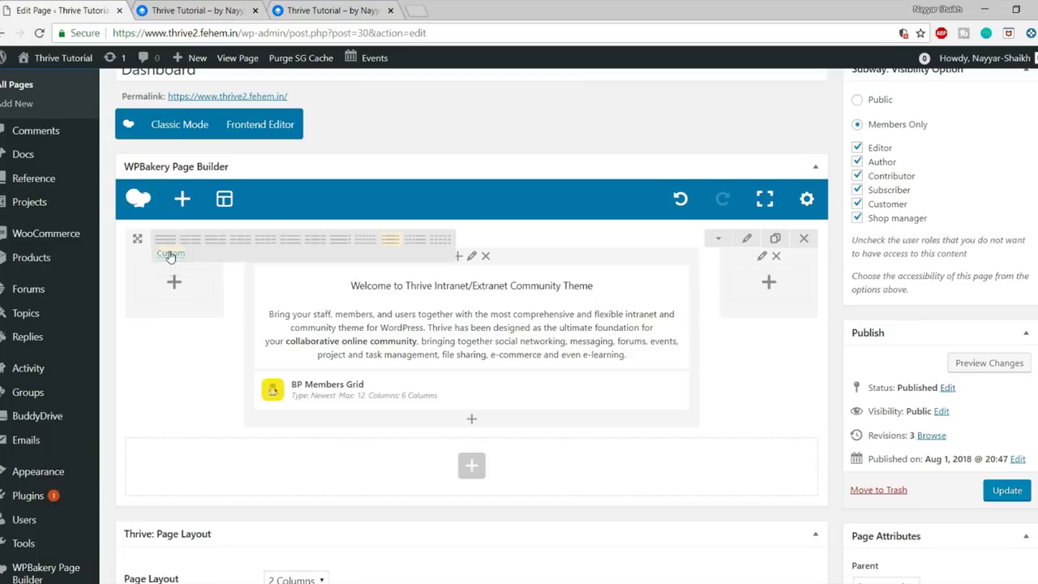
Step: Enter 1/12 + 10/12 + 1/12 in the row's custom layout field
left_click(171, 254)
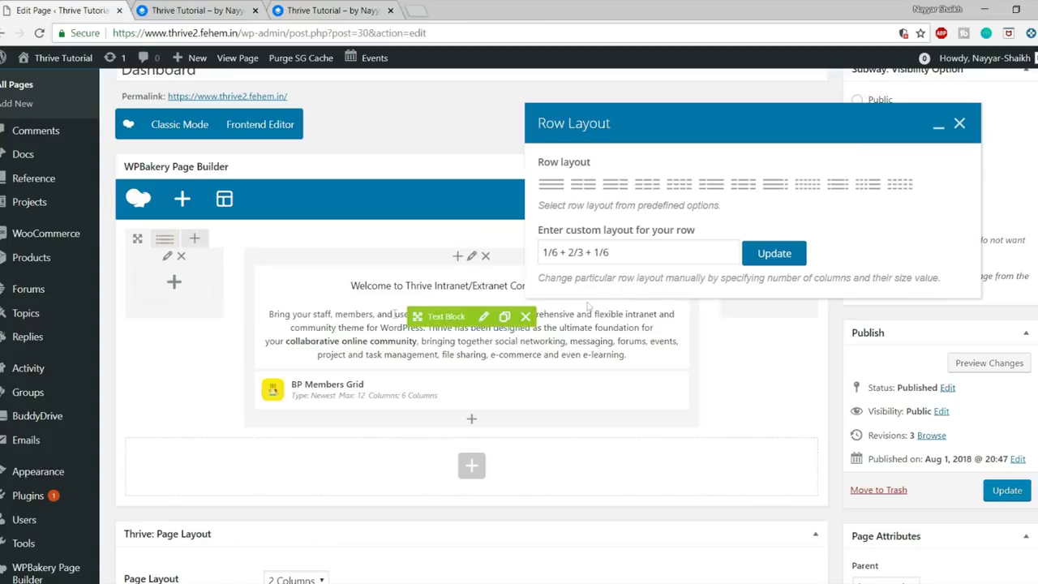
left_click_drag(638, 250, 536, 252)
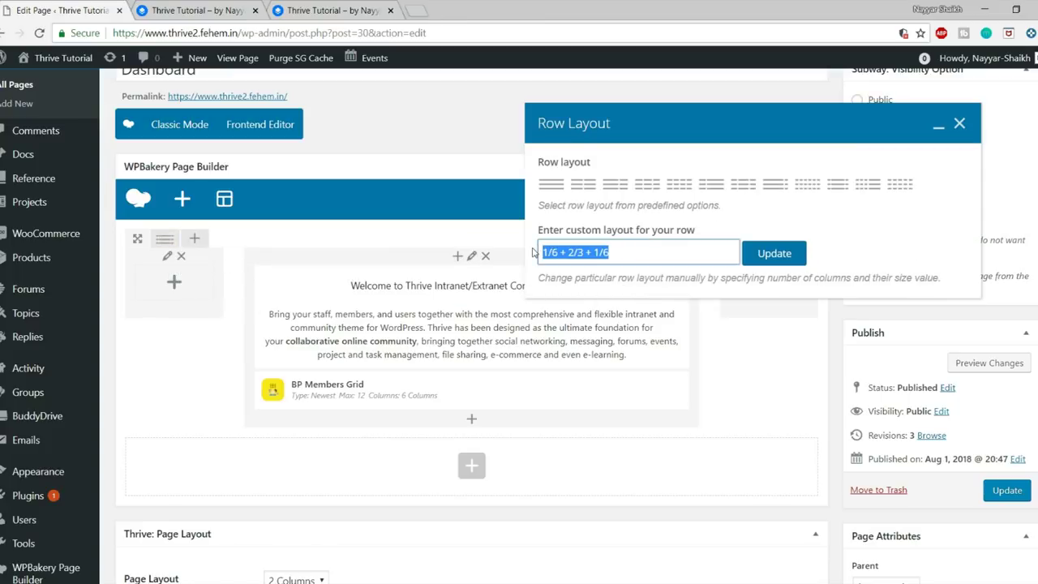
left_click(609, 251)
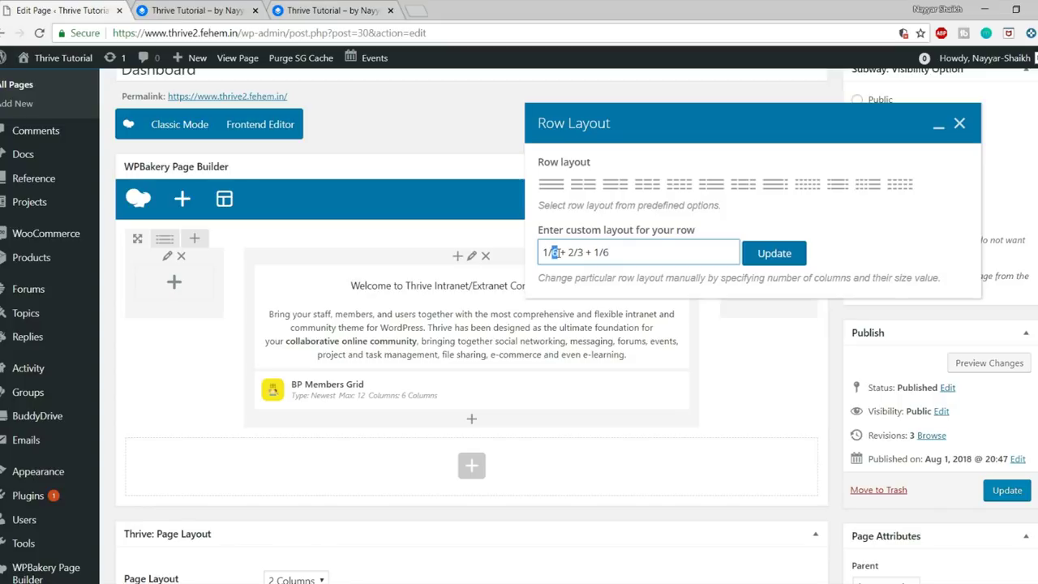
type("12")
type("10/12")
Step: Check each column's fraction, apply the layout and update the Dashboard page
left_click_drag(636, 252, 612, 248)
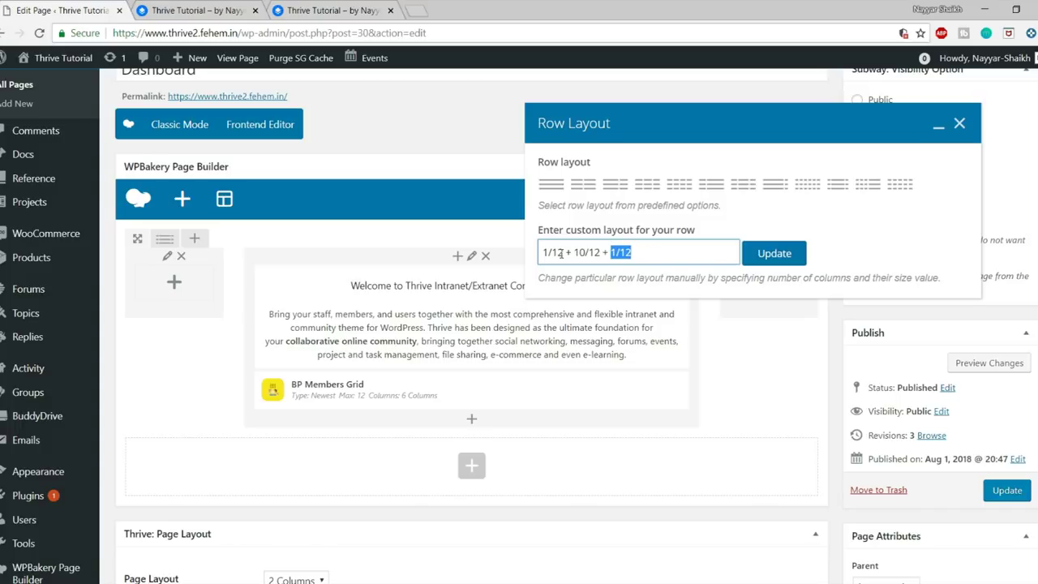
mouse_move(564, 252)
left_mouse_down()
mouse_move(541, 252)
mouse_move(578, 252)
left_mouse_up()
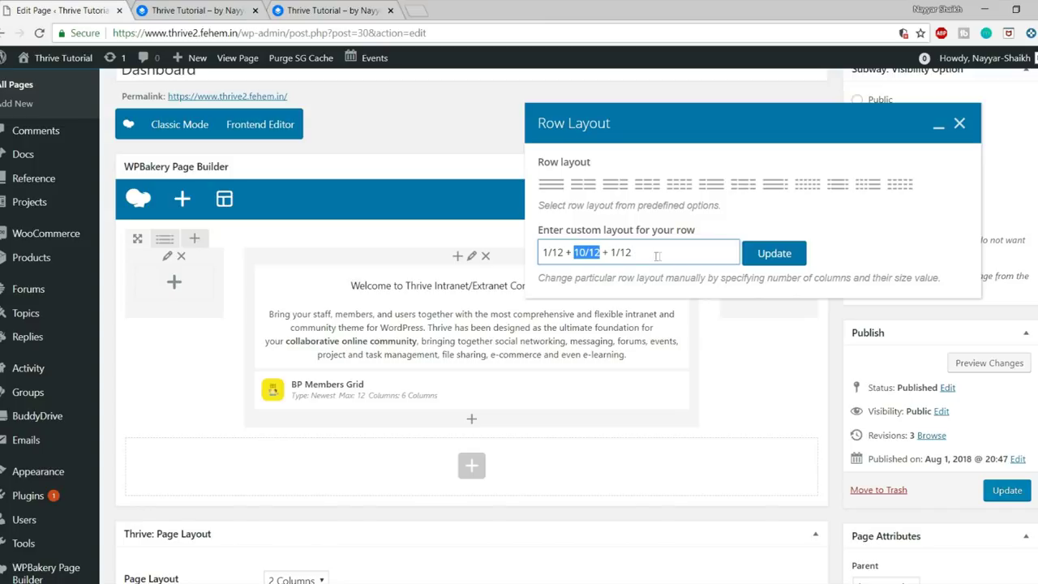
left_click_drag(562, 254, 542, 253)
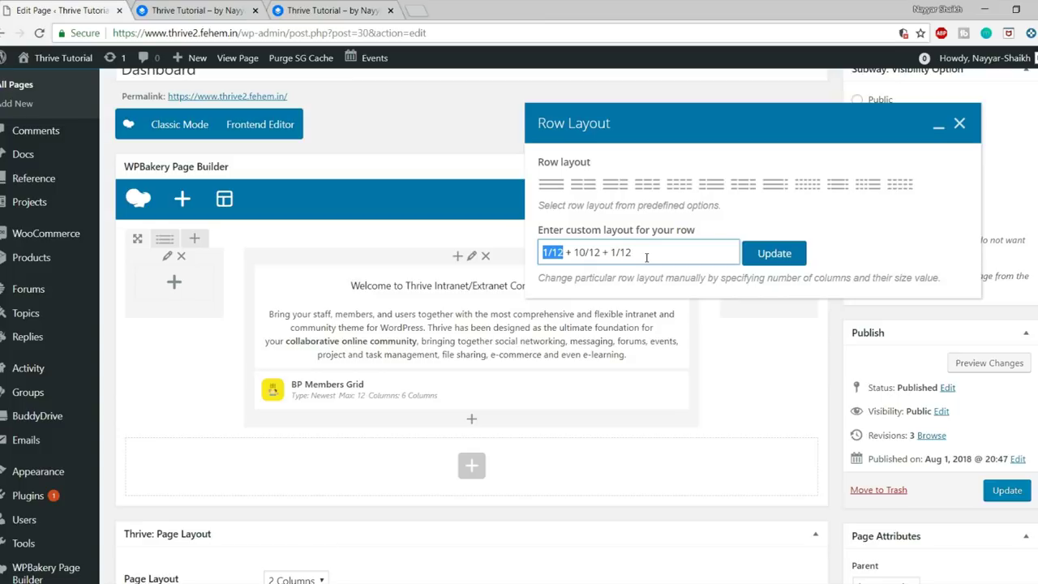
left_click_drag(634, 253, 615, 253)
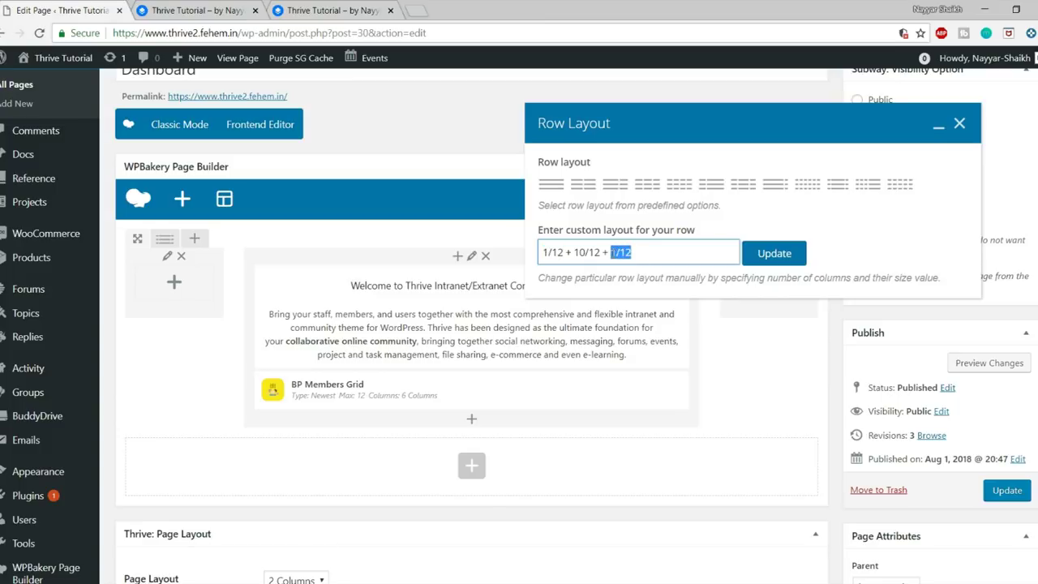
left_click_drag(605, 254, 573, 254)
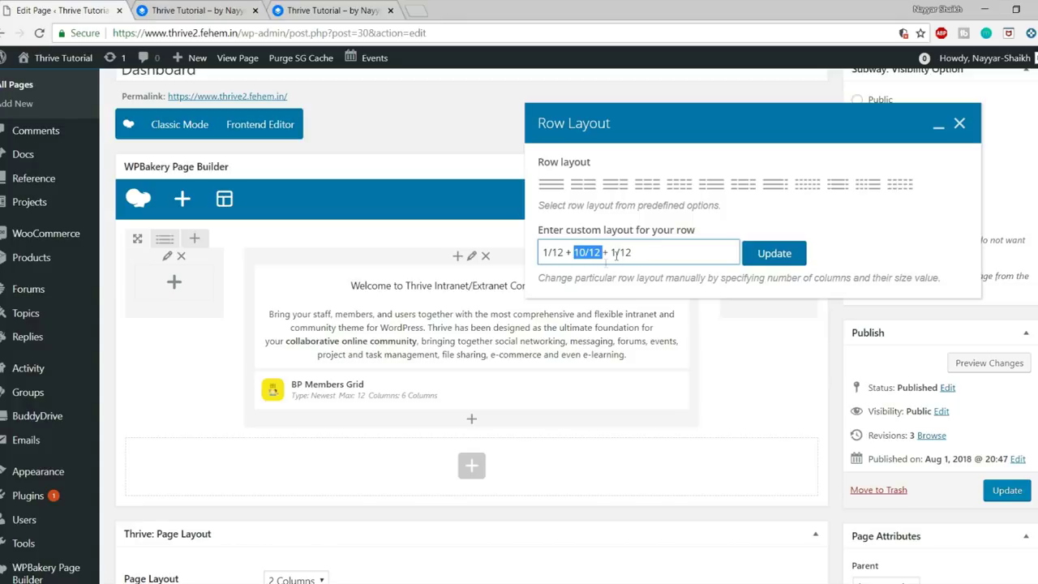
left_click(774, 254)
left_click(959, 123)
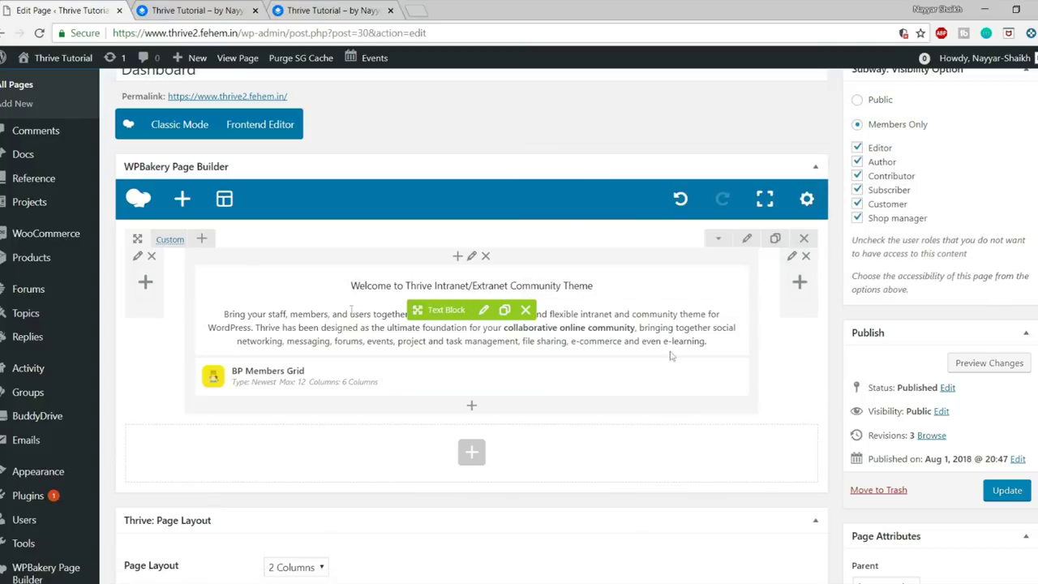
left_click(1006, 489)
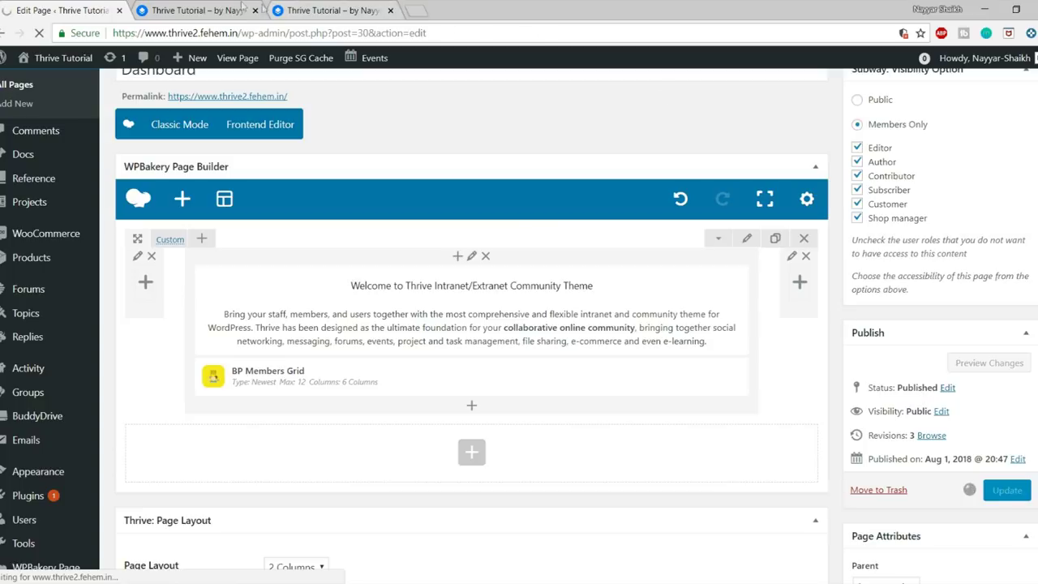
left_click(199, 10)
left_click(39, 34)
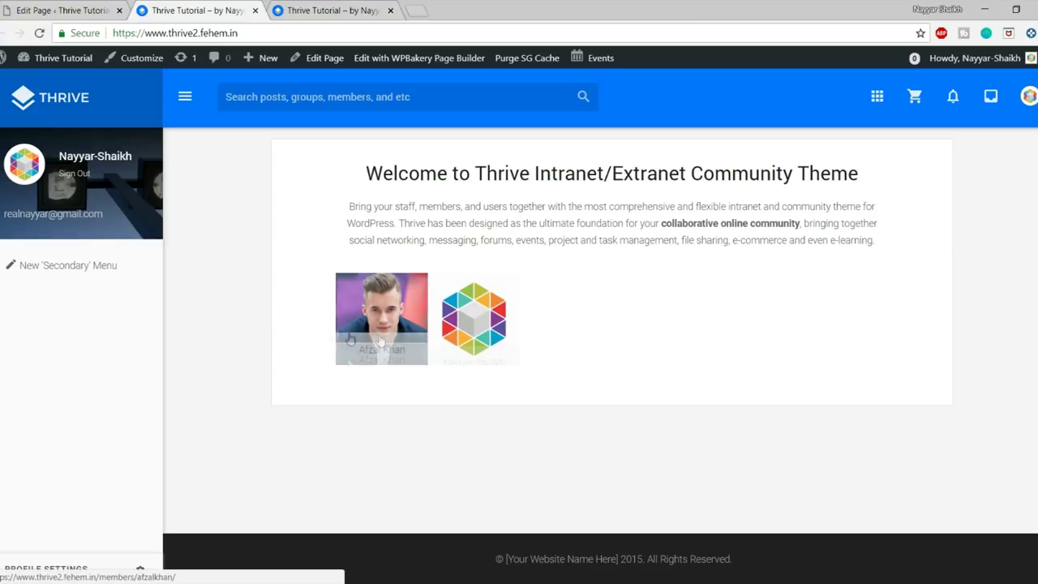
left_click(324, 5)
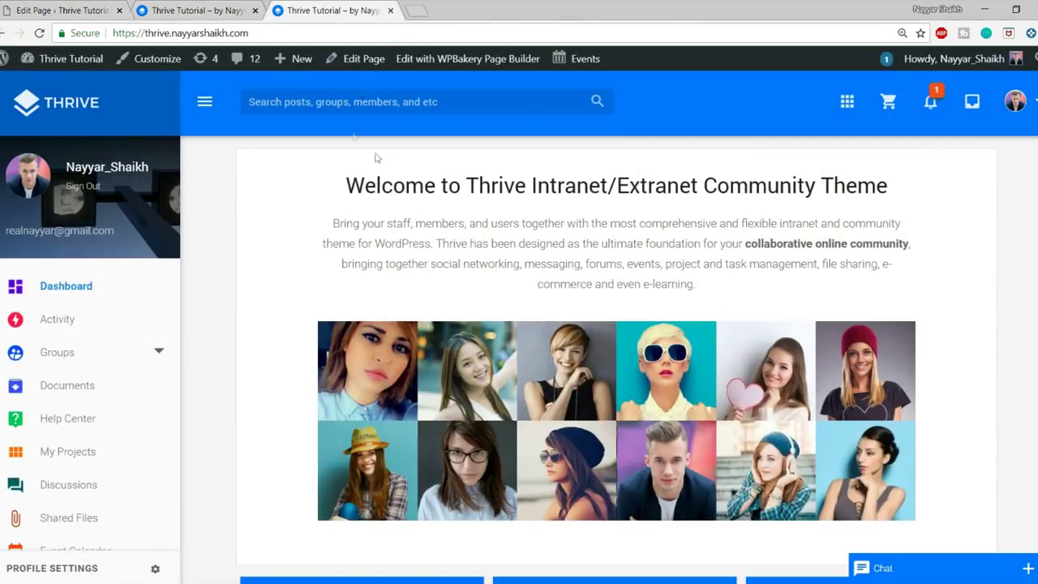
left_click(237, 13)
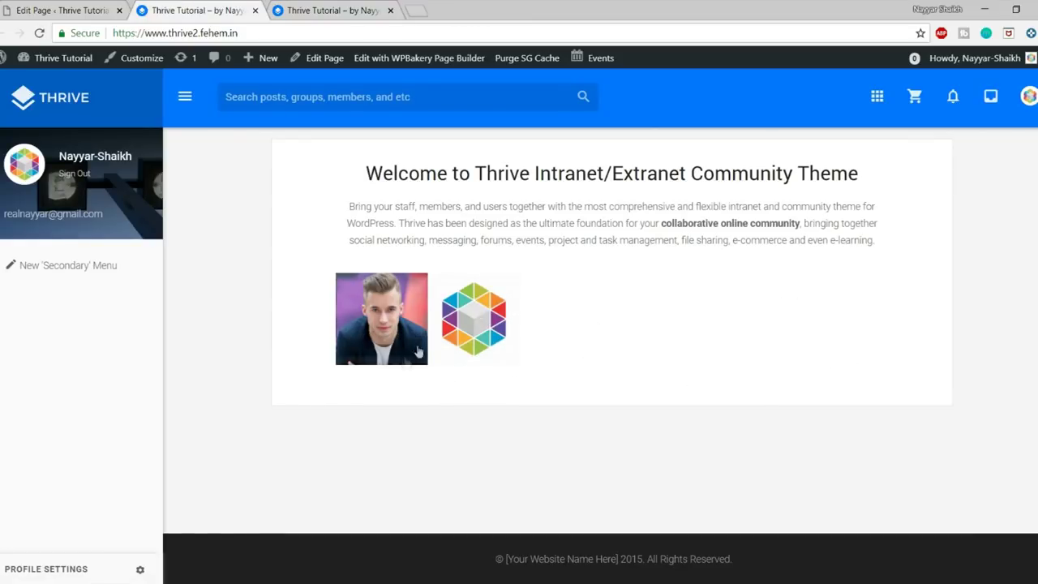
left_click(59, 8)
scroll(487, 316, "down", 4)
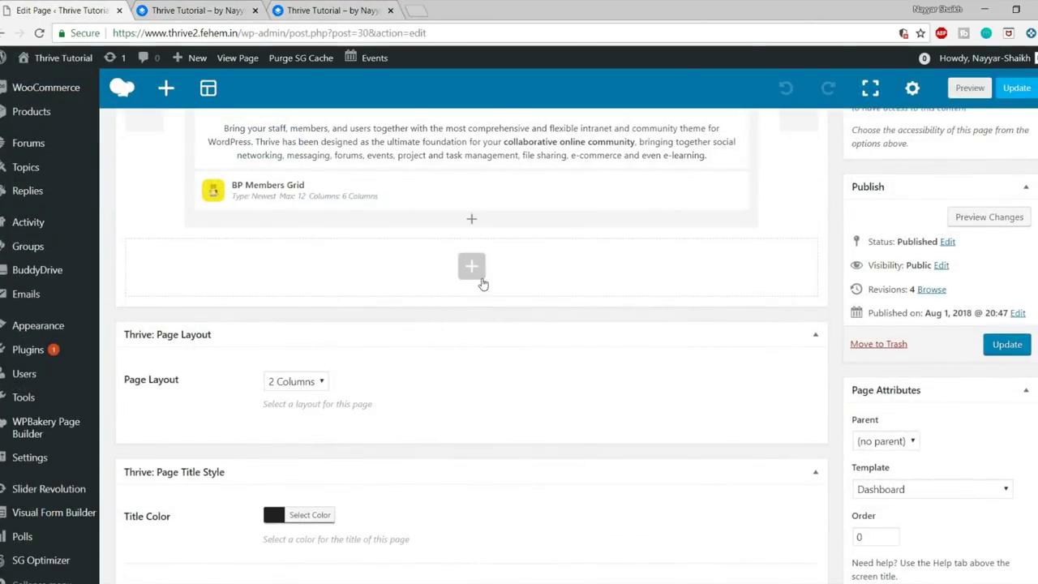
left_click(328, 10)
scroll(603, 358, "down", 5)
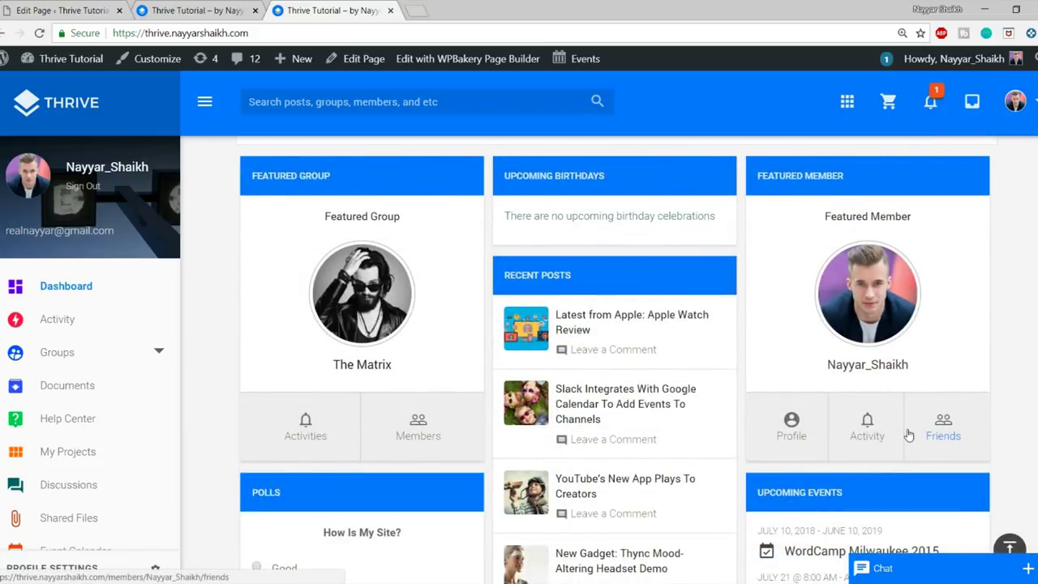
key("ctrl+1")
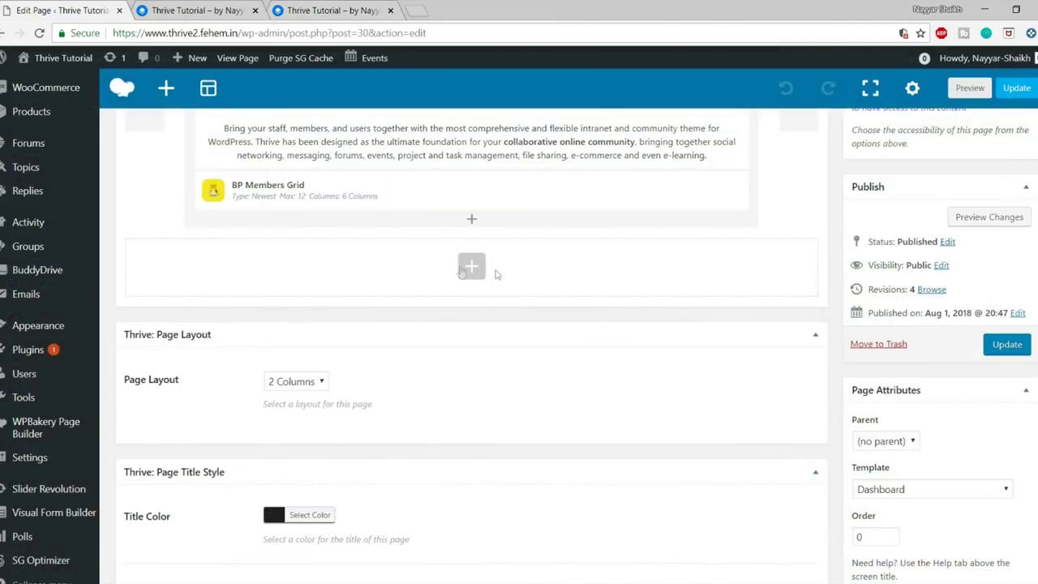
left_click(461, 271)
Step: Insert an Activity Stream element, found by searching 'acti', into the empty row and update the page
scroll(666, 315, "down", 2)
scroll(666, 314, "down", 3)
scroll(666, 348, "up", 6)
type("a")
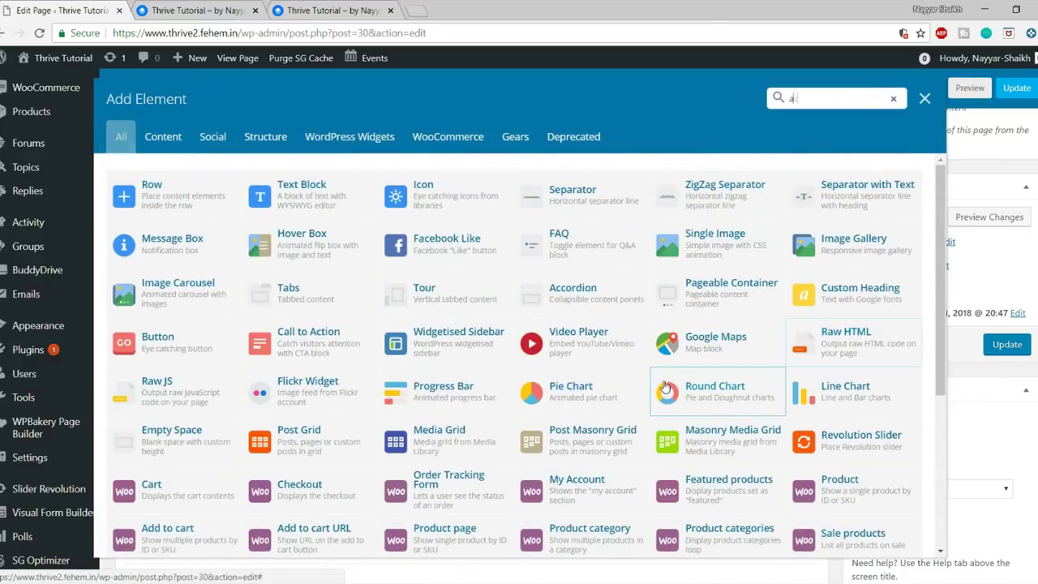
type("cti")
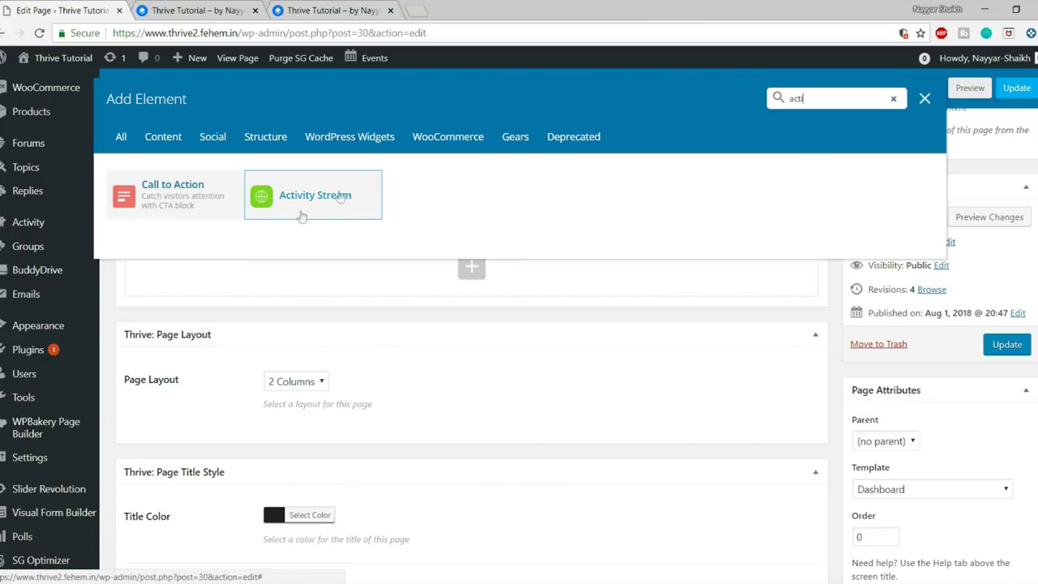
left_click(347, 213)
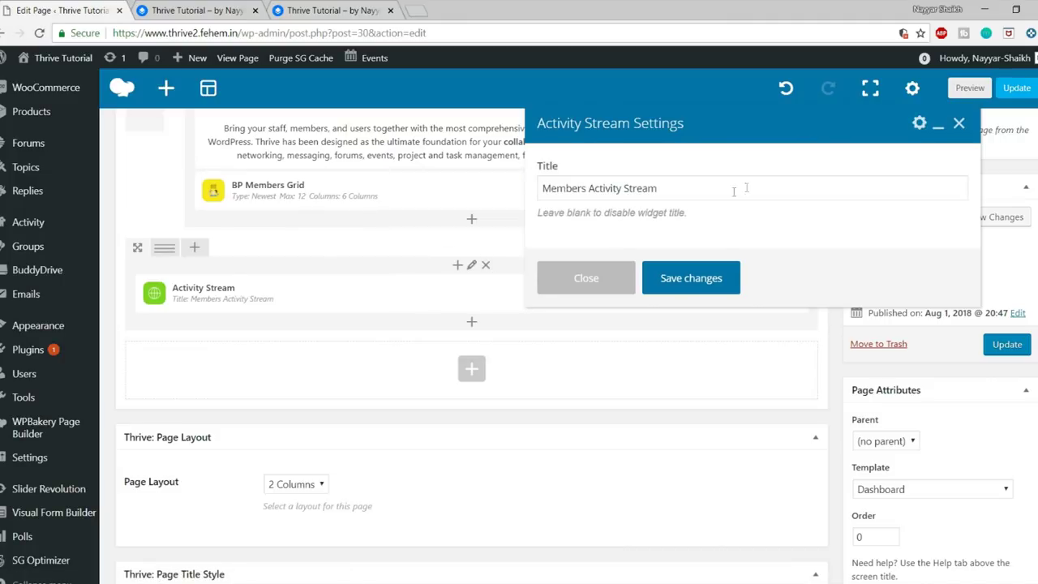
left_click(717, 280)
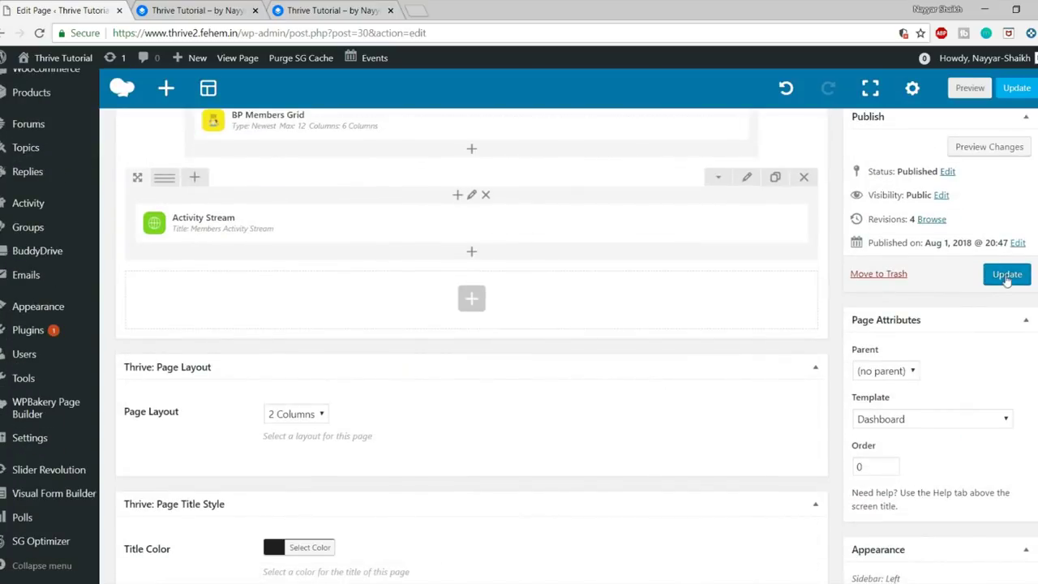
left_click(1006, 275)
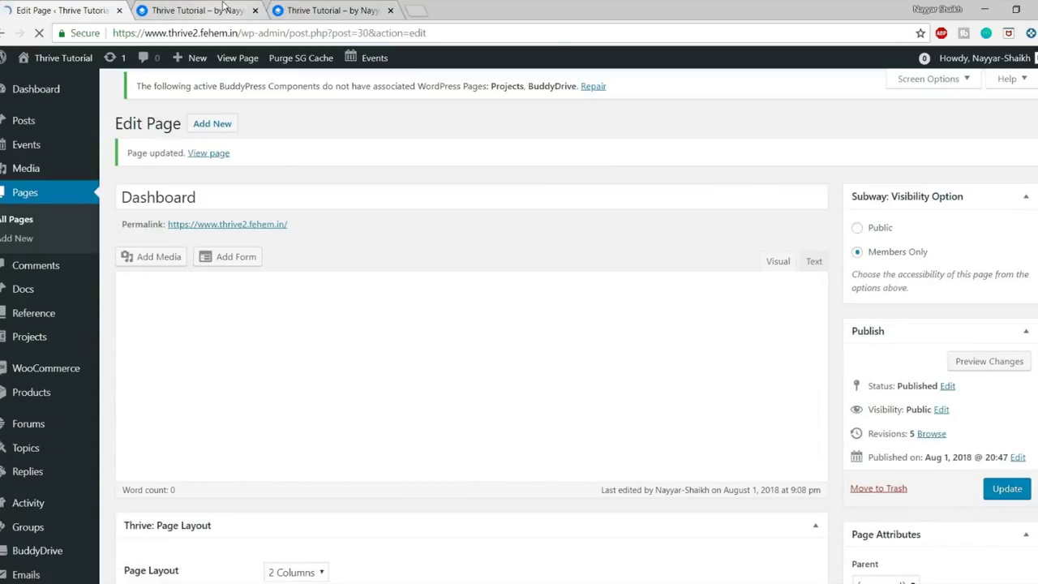
Step: Reload the live front page and expand the What's new status update box
left_click(194, 10)
left_click(39, 32)
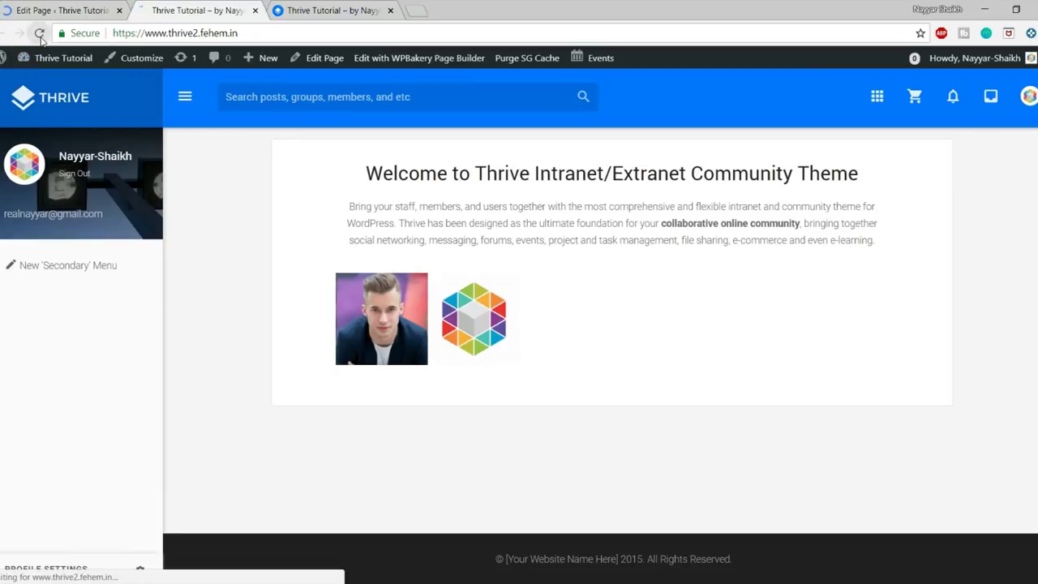
scroll(1014, 315, "down", 2)
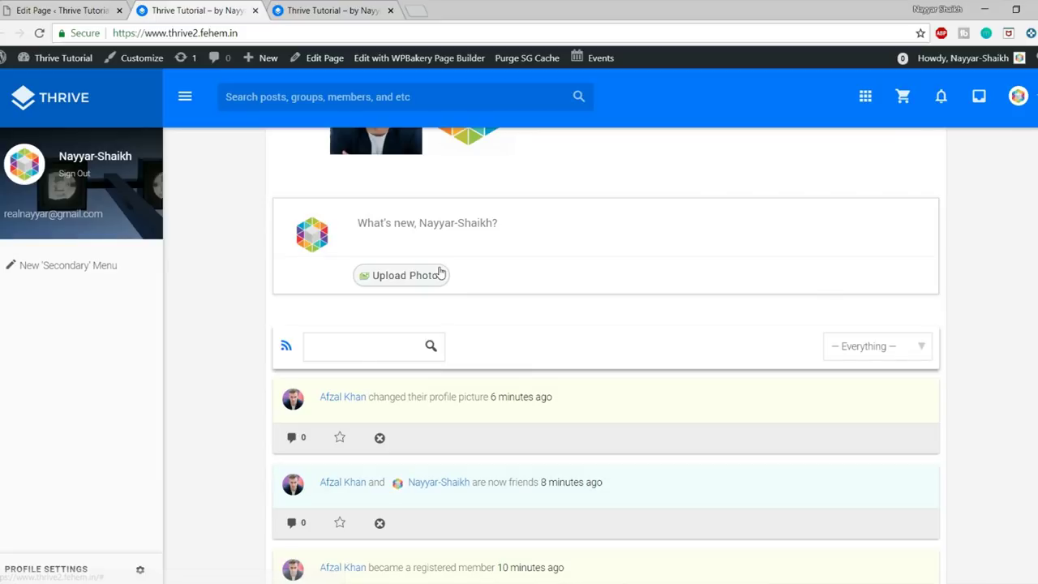
left_click(430, 233)
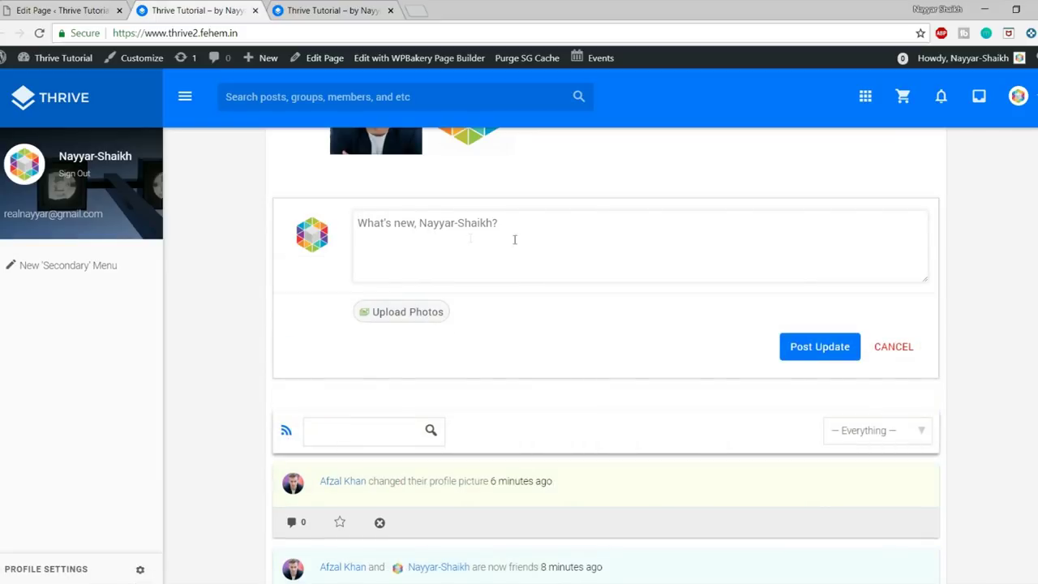
Step: Scroll through the live activity feed, then return to the home page's WPBakery editor
scroll(864, 340, "up", 3)
scroll(810, 348, "down", 2)
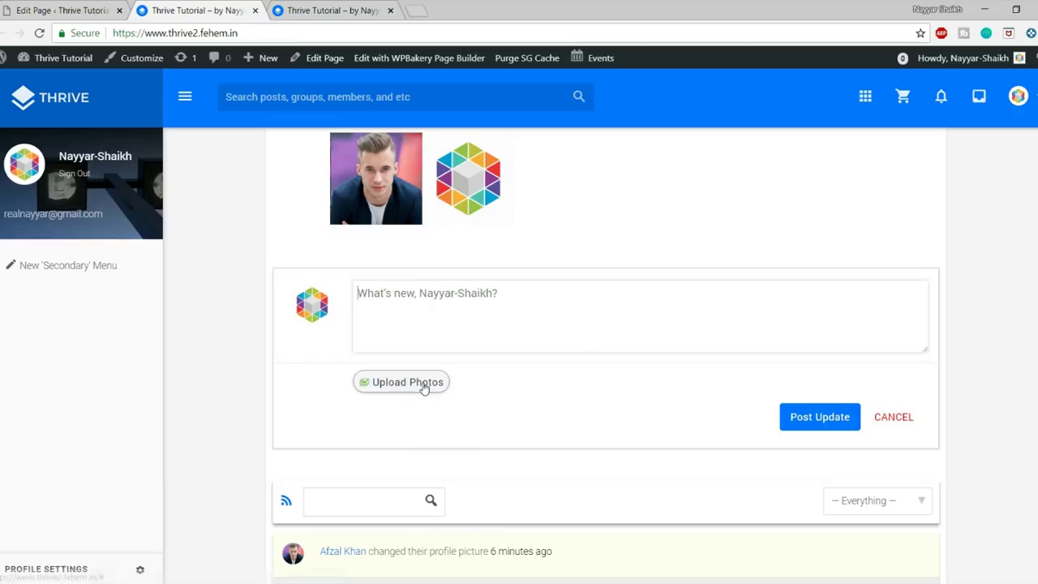
scroll(613, 368, "down", 3)
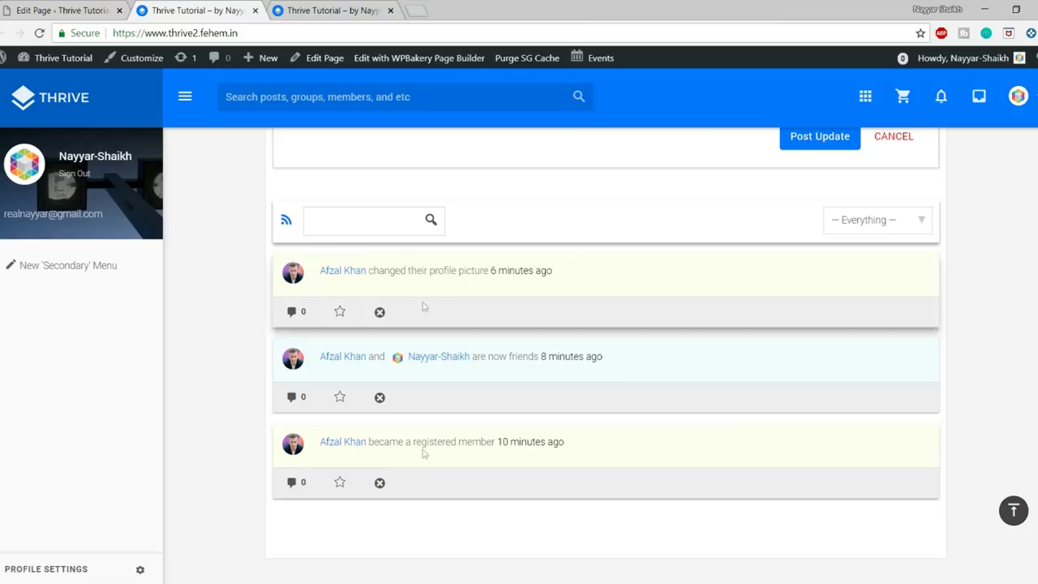
scroll(475, 438, "up", 5)
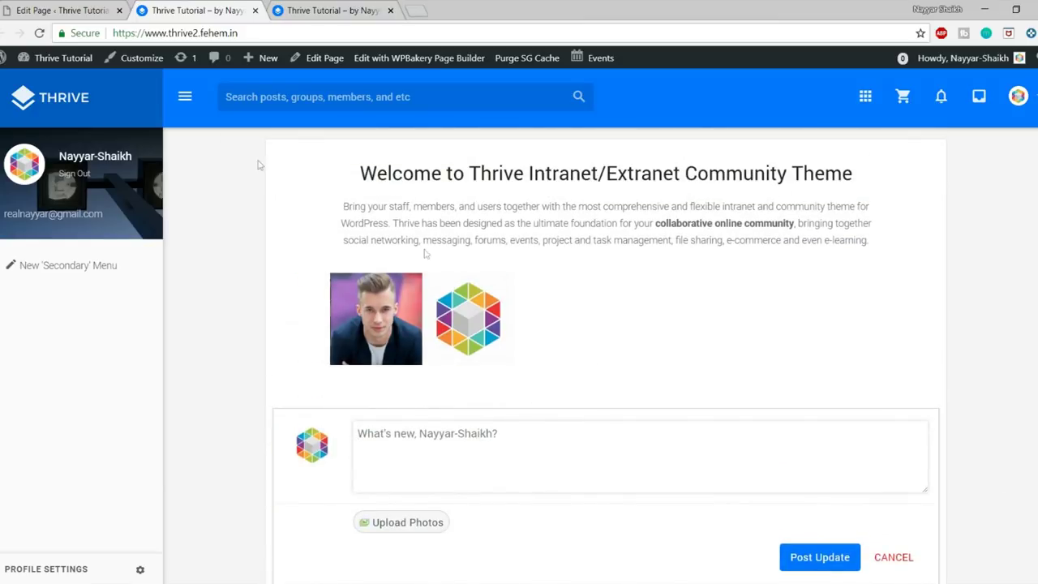
key("ctrl+Page_Up")
scroll(422, 327, "down", 5)
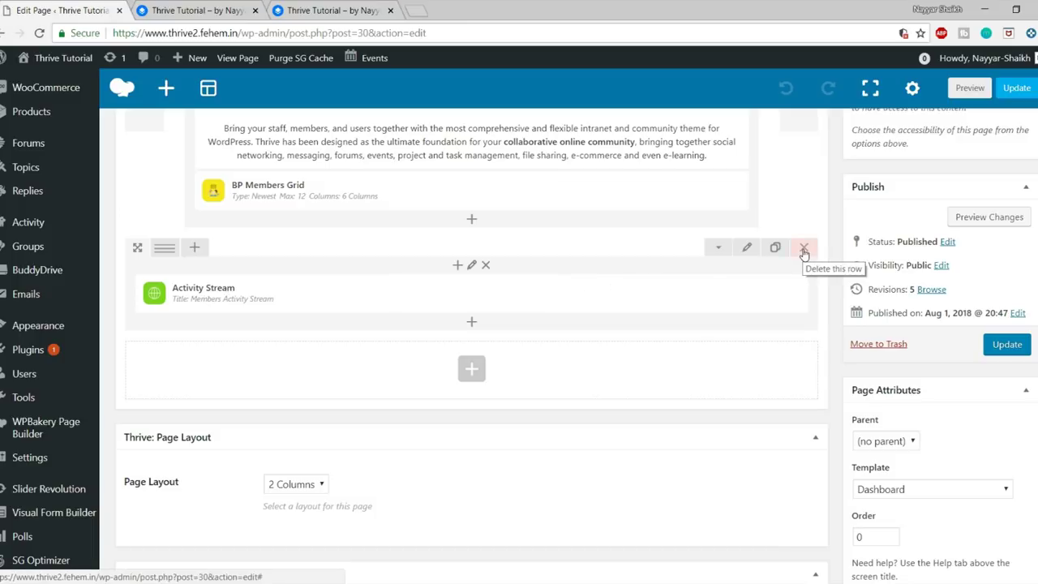
Step: Delete the Activity Stream row, update the page, reload the front page, then view the demo dashboard
left_click(804, 249)
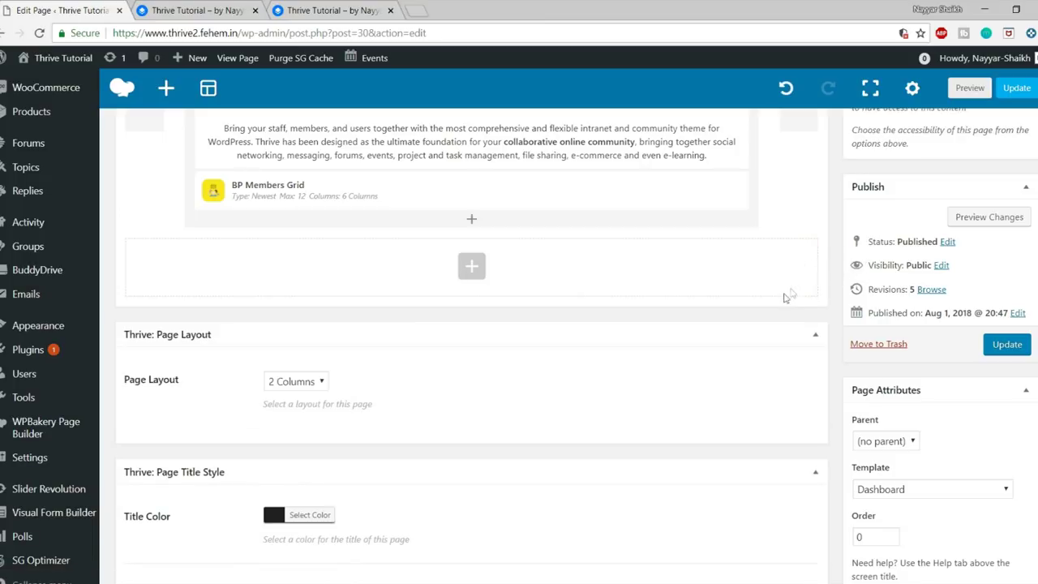
left_click(1005, 347)
left_click(202, 10)
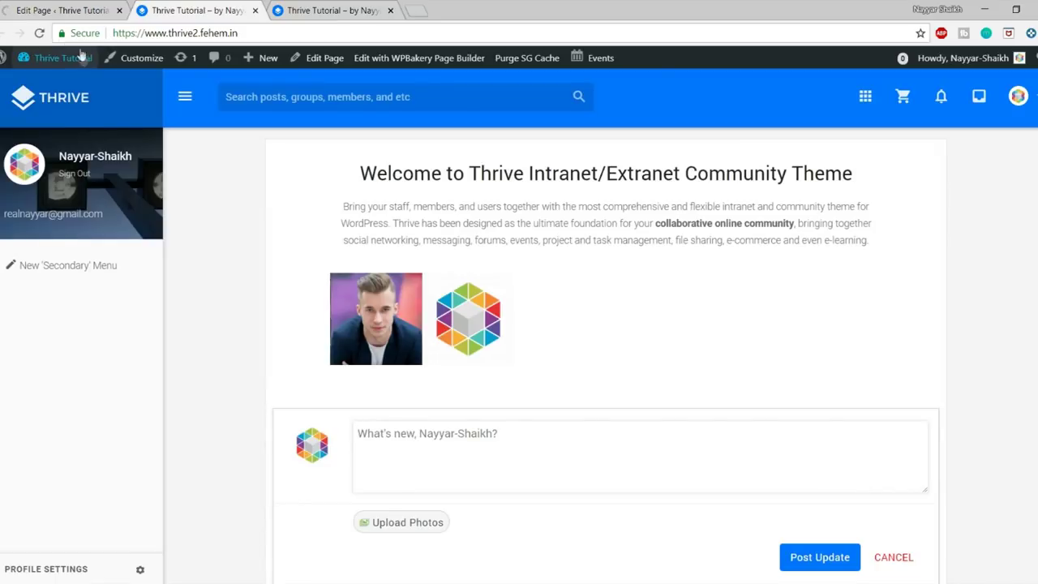
left_click(81, 58)
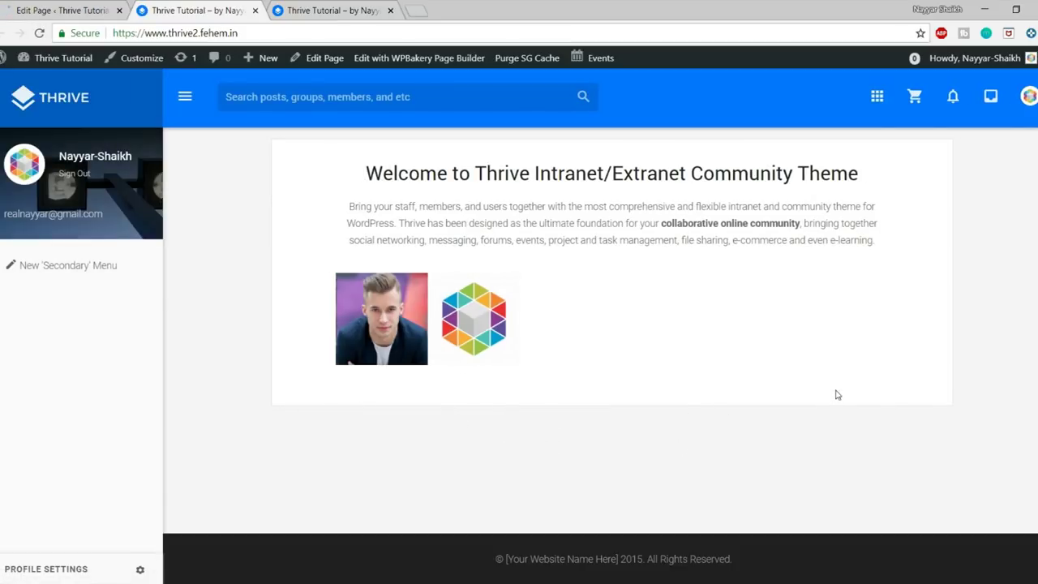
key("ctrl+Tab")
Step: Scroll through the demo dashboard's widget panels
scroll(618, 332, "up", 3)
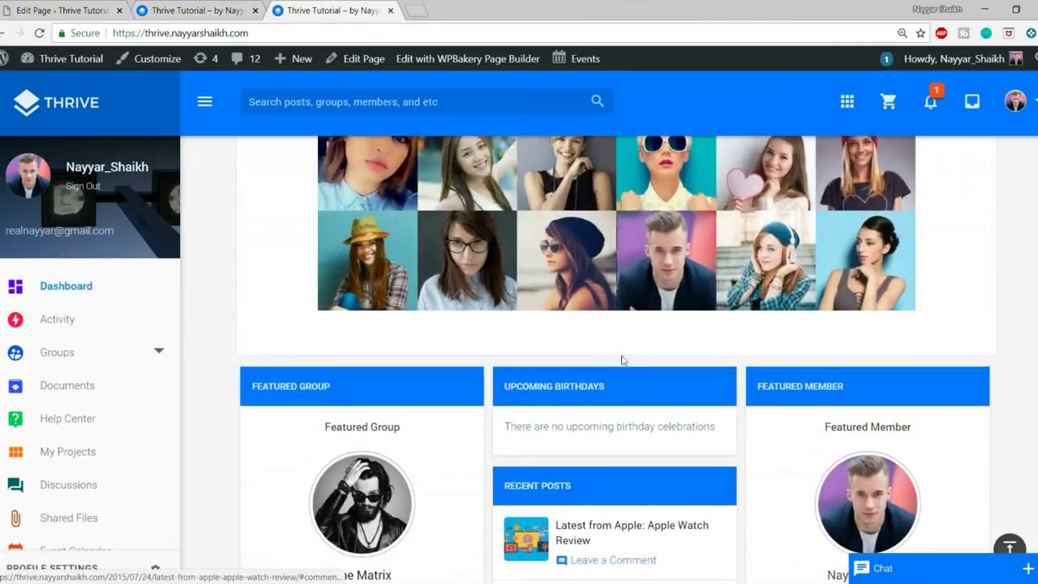
scroll(595, 338, "down", 2)
scroll(982, 324, "down", 5)
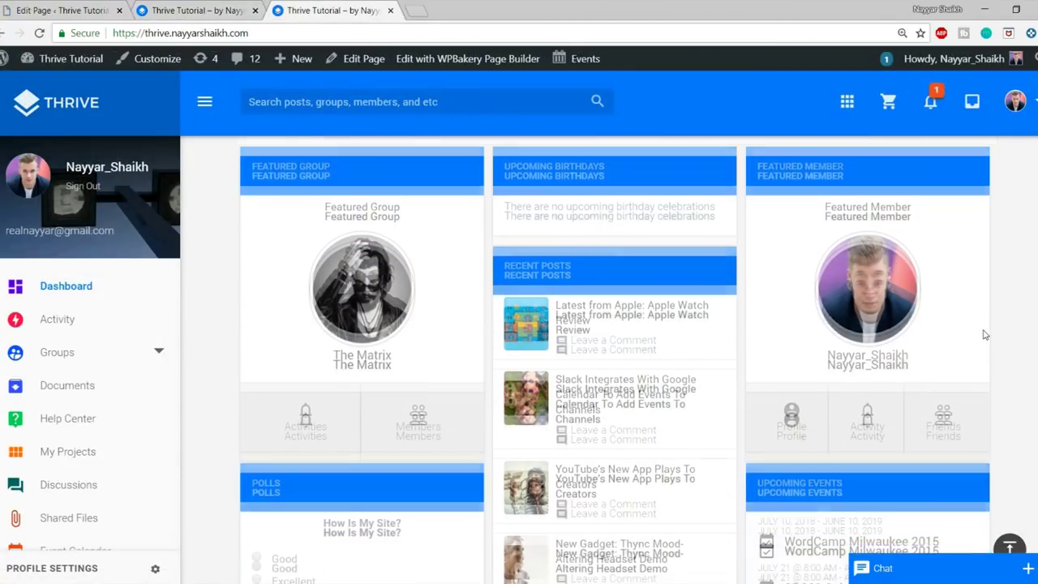
scroll(982, 349, "up", 3)
scroll(439, 244, "up", 1)
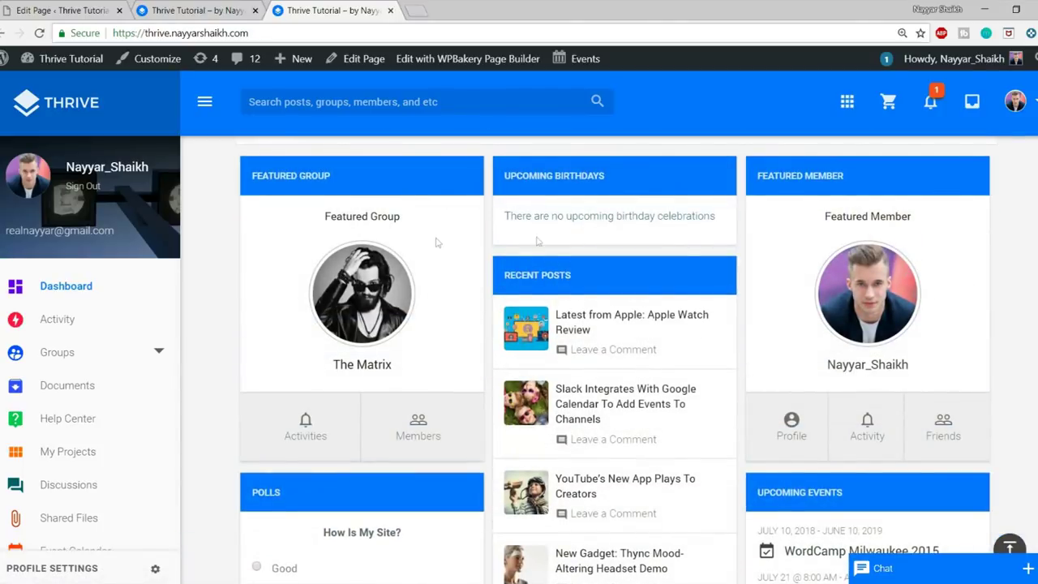
scroll(902, 318, "down", 3)
scroll(706, 356, "up", 6)
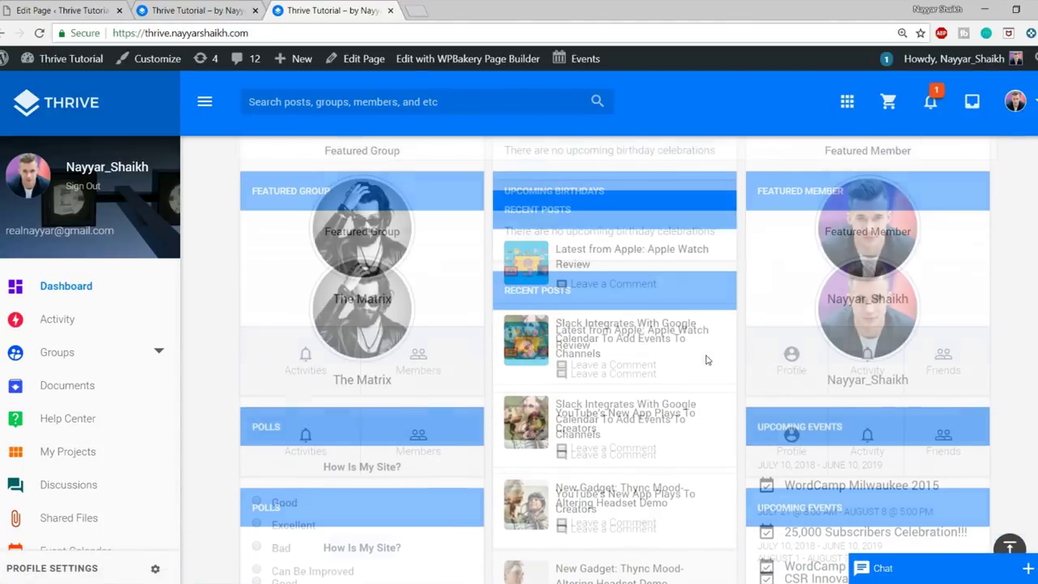
scroll(706, 361, "down", 2)
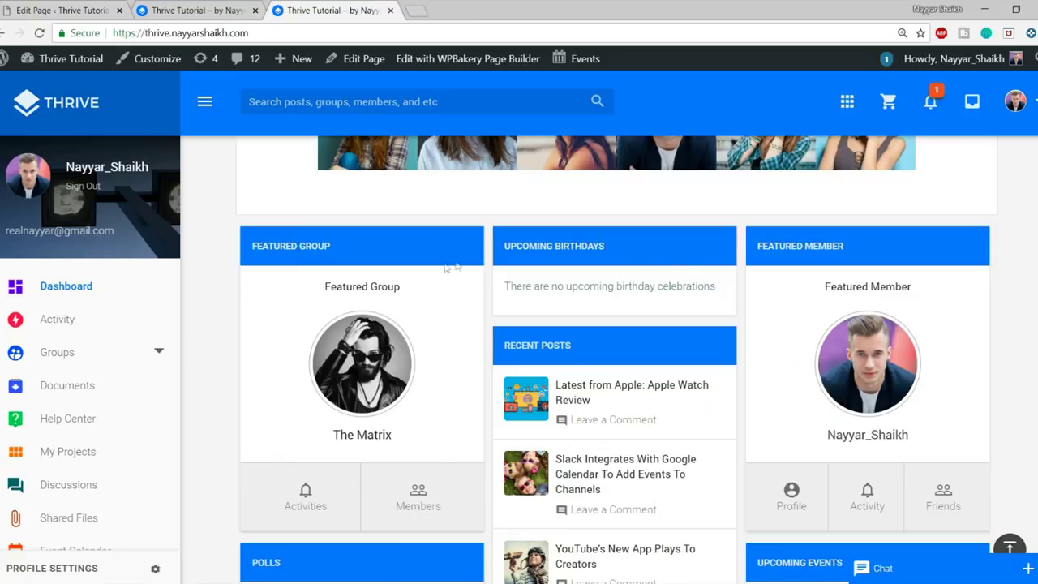
scroll(1023, 275, "down", 4)
scroll(1023, 276, "up", 3)
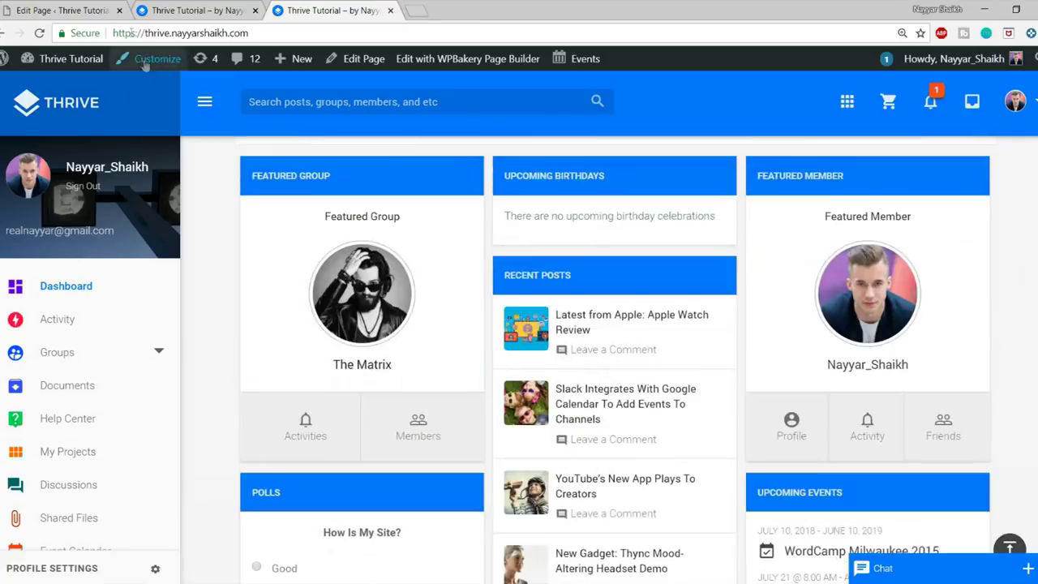
Step: Return to the Dashboard page's edit screen, with its 2 Columns layout and Dashboard template
left_click(97, 8)
scroll(463, 320, "down", 4)
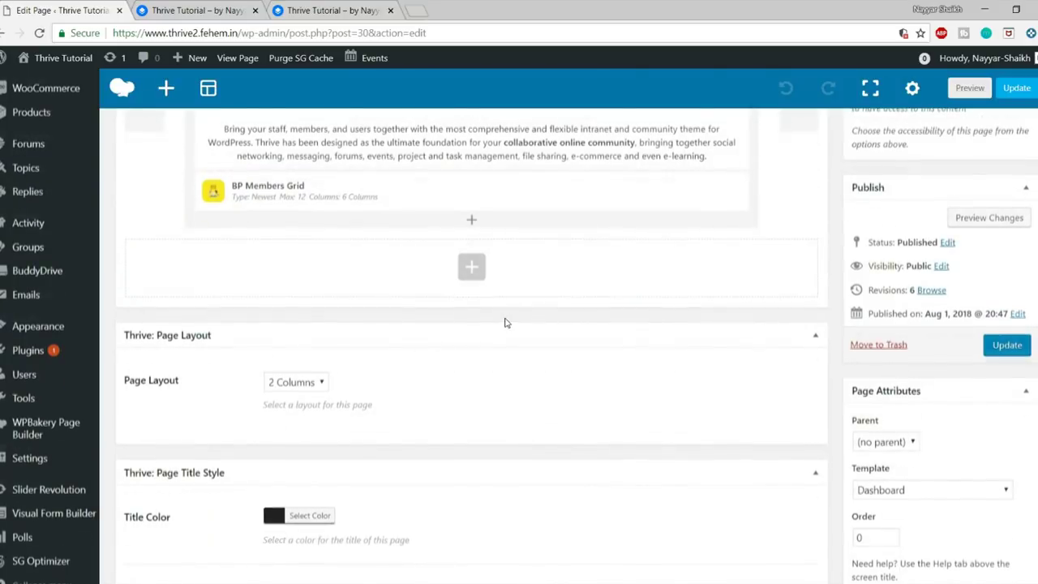
scroll(505, 322, "up", 1)
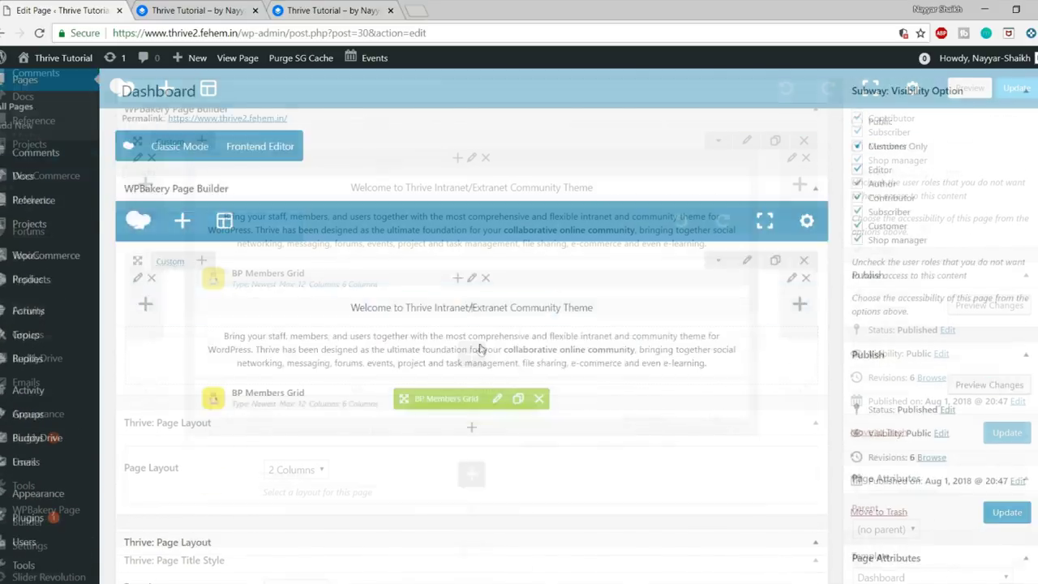
scroll(487, 333, "up", 3)
scroll(486, 333, "down", 5)
mouse_move(3, 315)
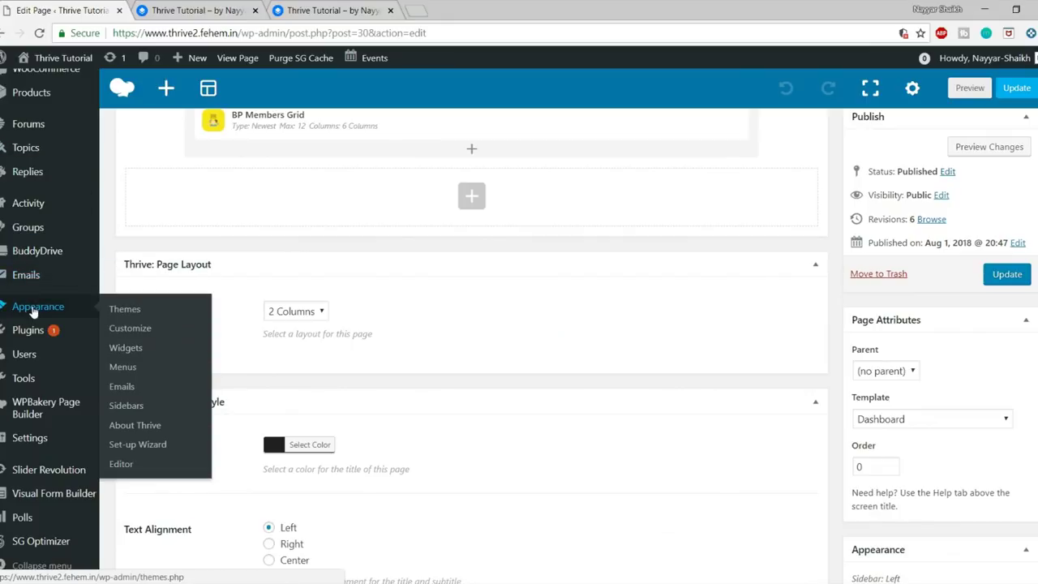
Step: Open Appearance > Widgets and review the demo dashboard's Featured Group and Featured Member widgets
left_click(136, 349)
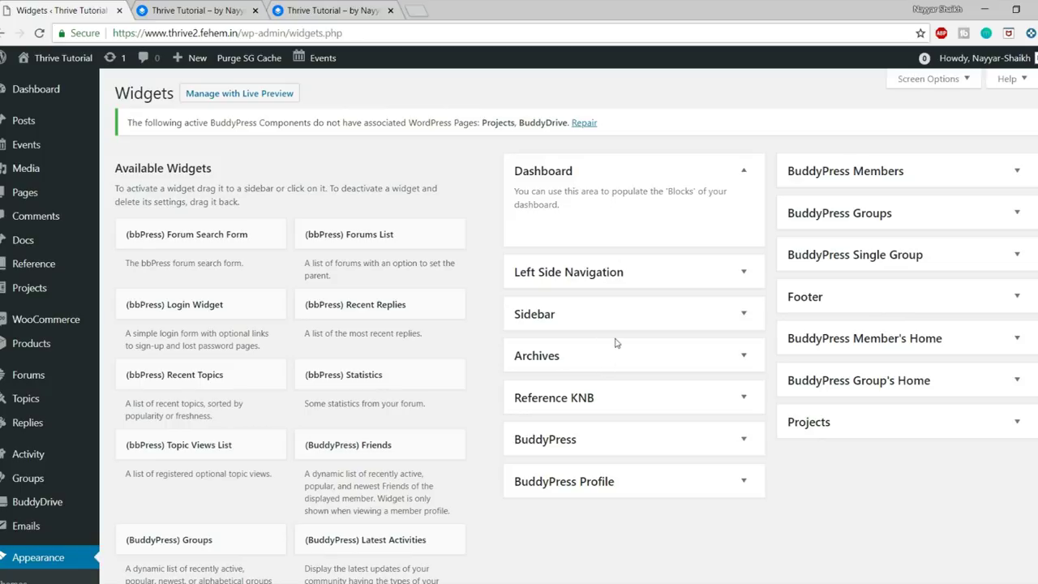
left_click(352, 6)
scroll(438, 273, "down", 10)
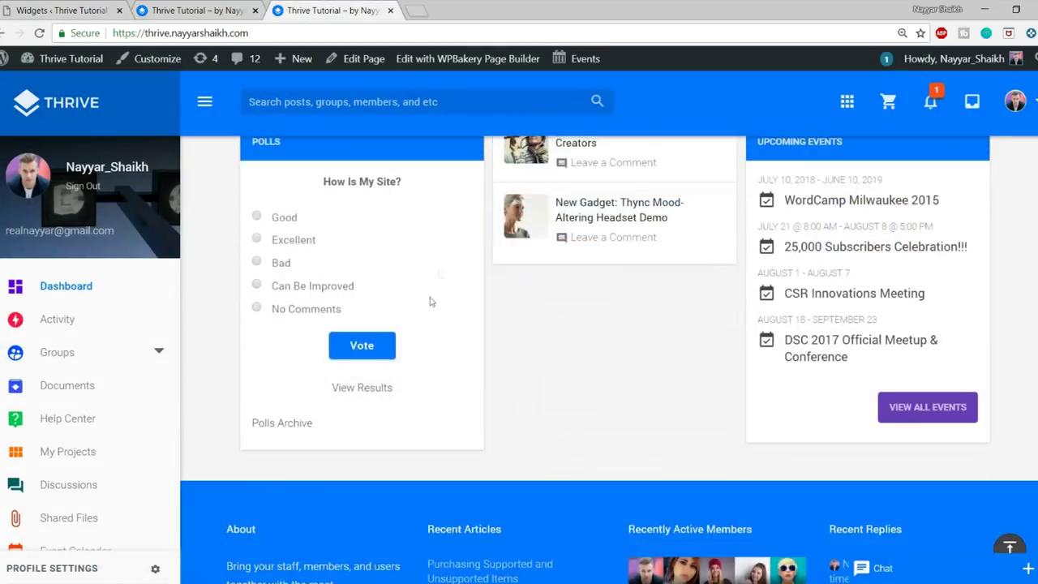
left_click_drag(225, 325, 280, 406)
left_click(322, 419)
scroll(322, 419, "up", 3)
scroll(274, 168, "up", 5)
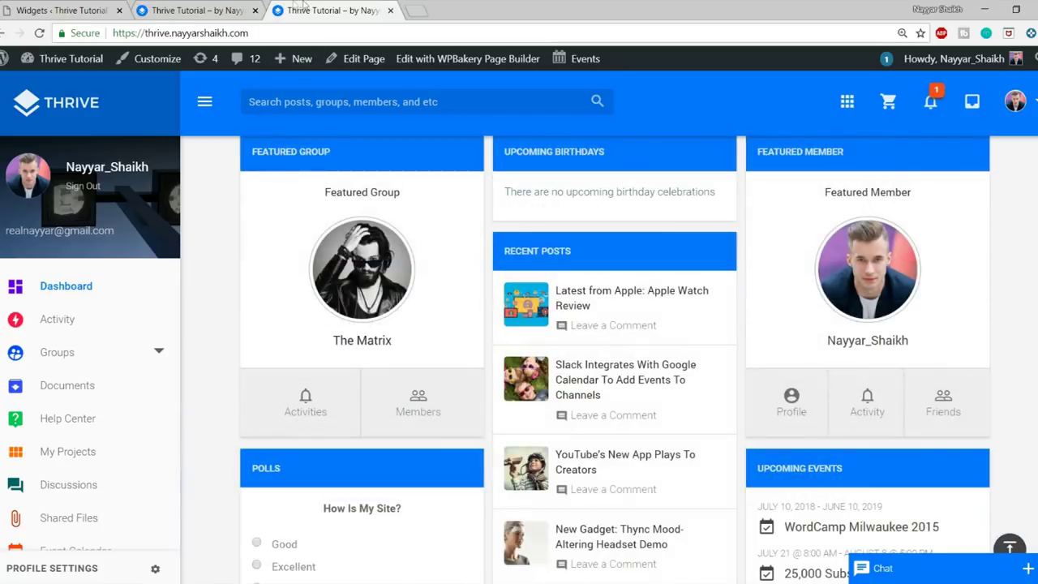
Step: Compare the test front page and demo dashboard, ending on the Widgets screen
left_click(57, 10)
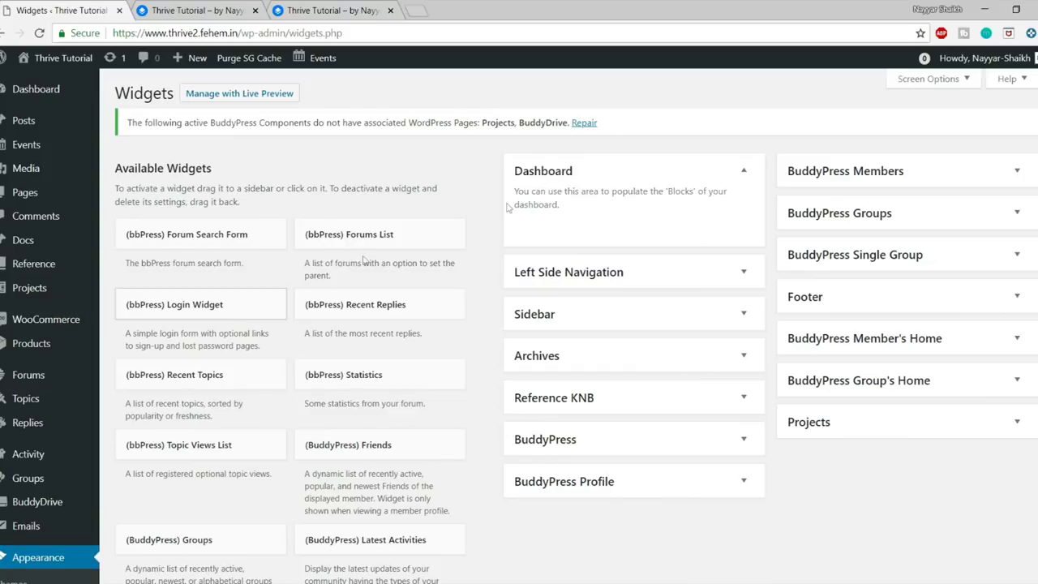
left_click(220, 5)
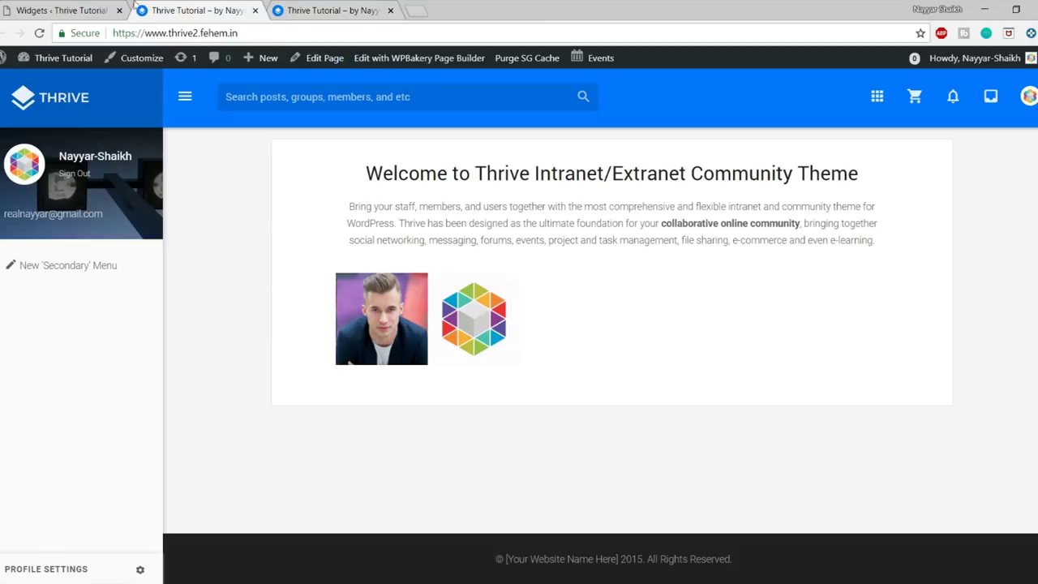
left_click(63, 7)
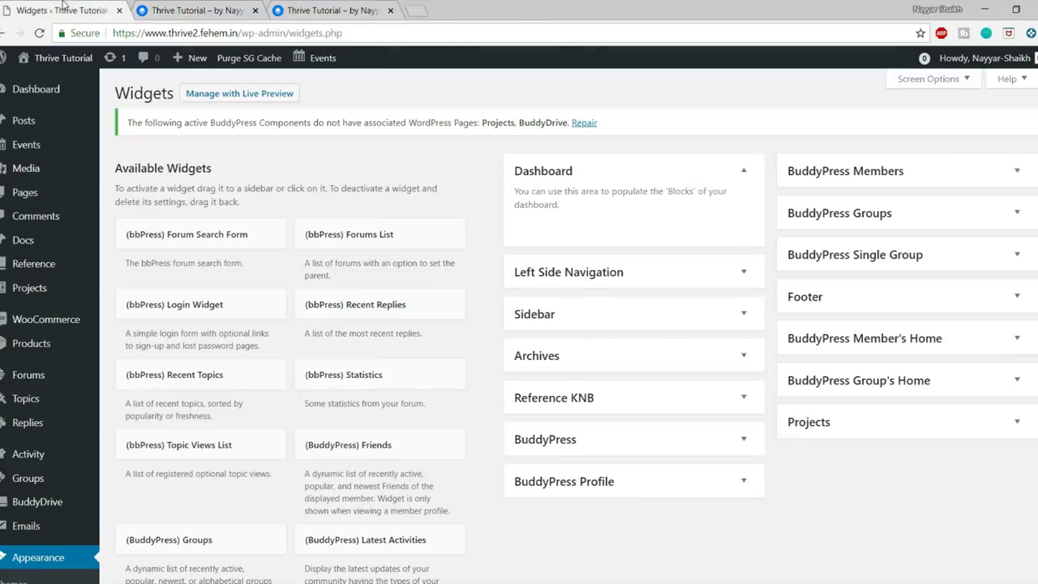
left_click(369, 6)
scroll(399, 303, "up", 1)
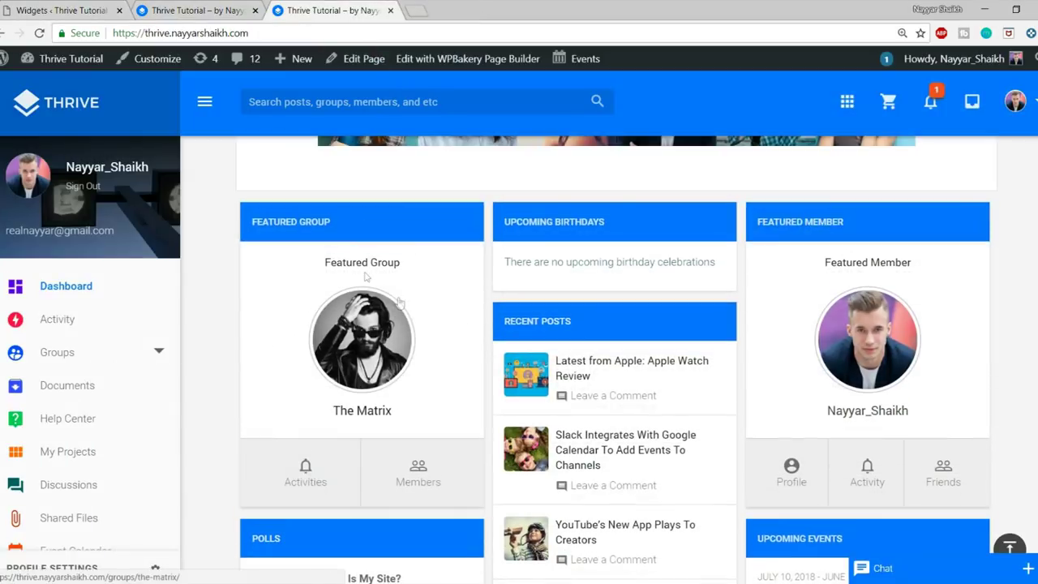
left_click(77, 8)
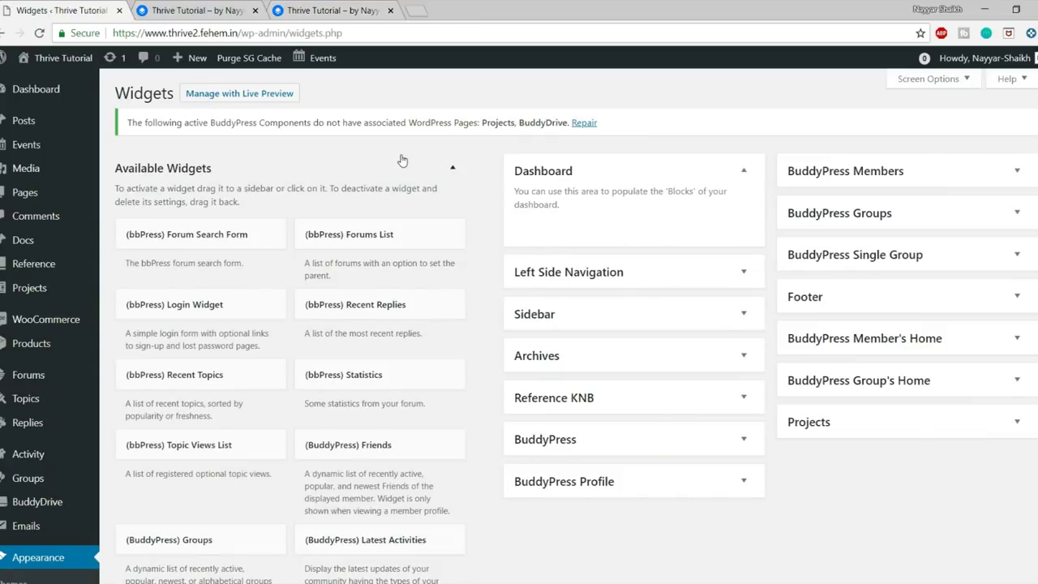
Step: Find Thrive: Featured Group by searching 'feat' and add it to the Dashboard area
key("ctrl+f")
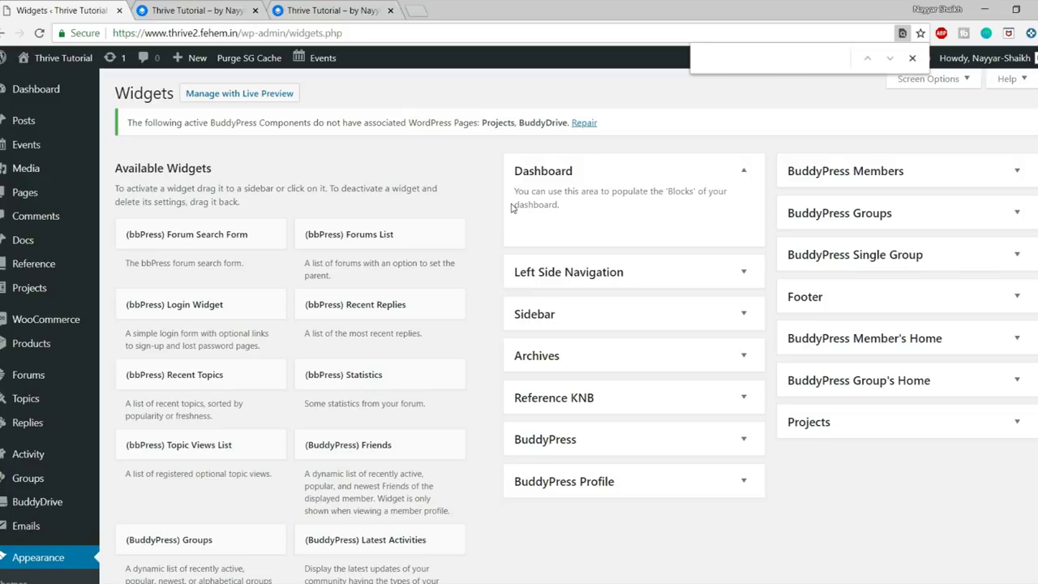
type("feat")
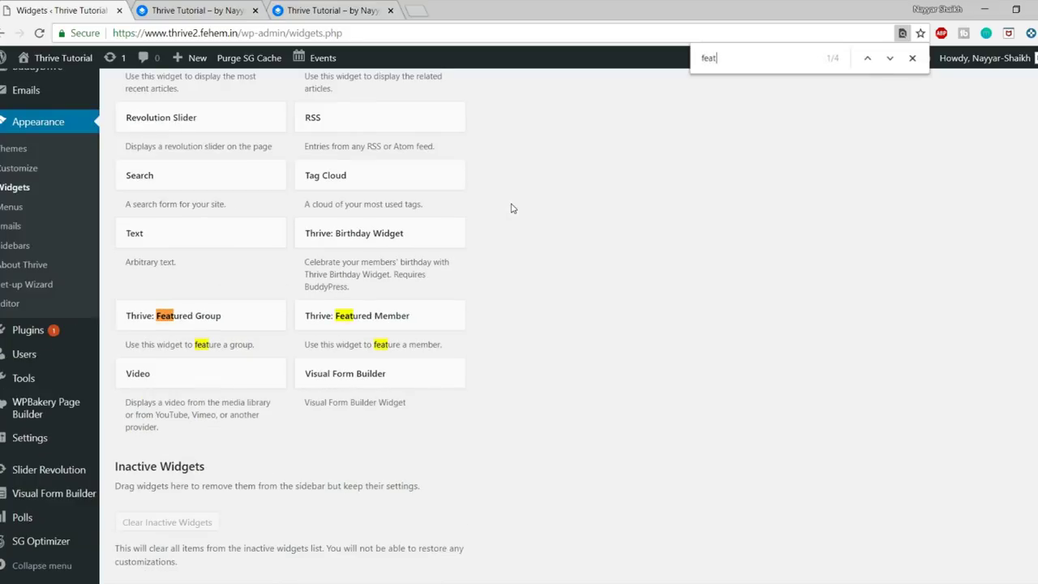
left_click(195, 322)
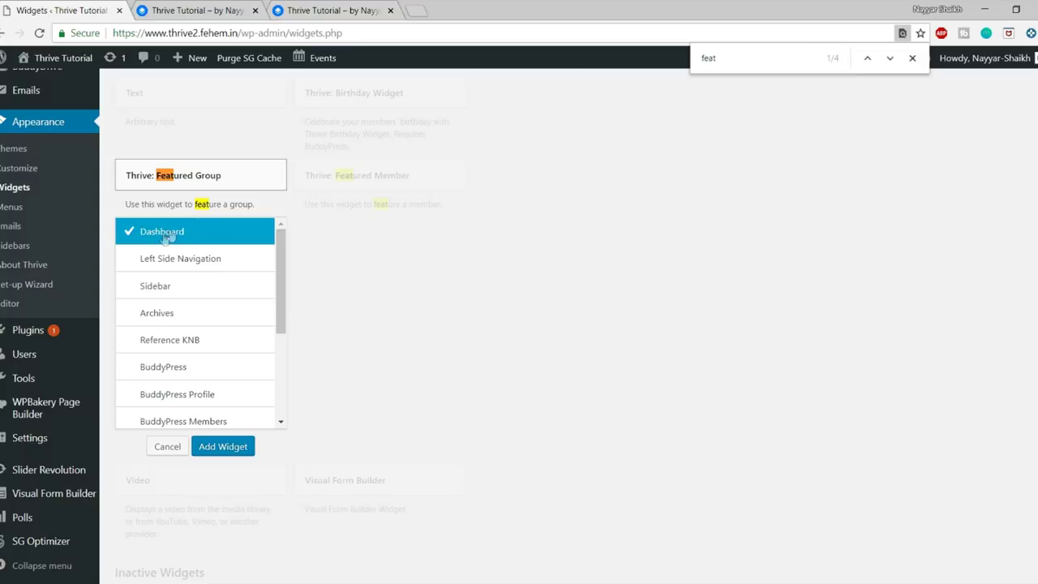
left_click(233, 446)
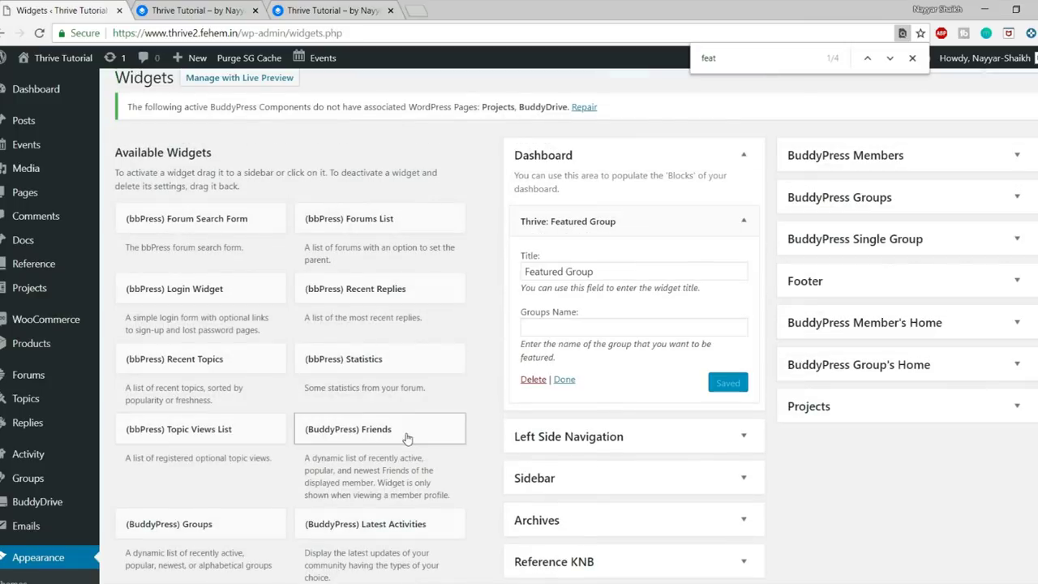
Step: Review the widget's Featured Group title and group name field, then collapse it
left_click_drag(625, 273, 542, 272)
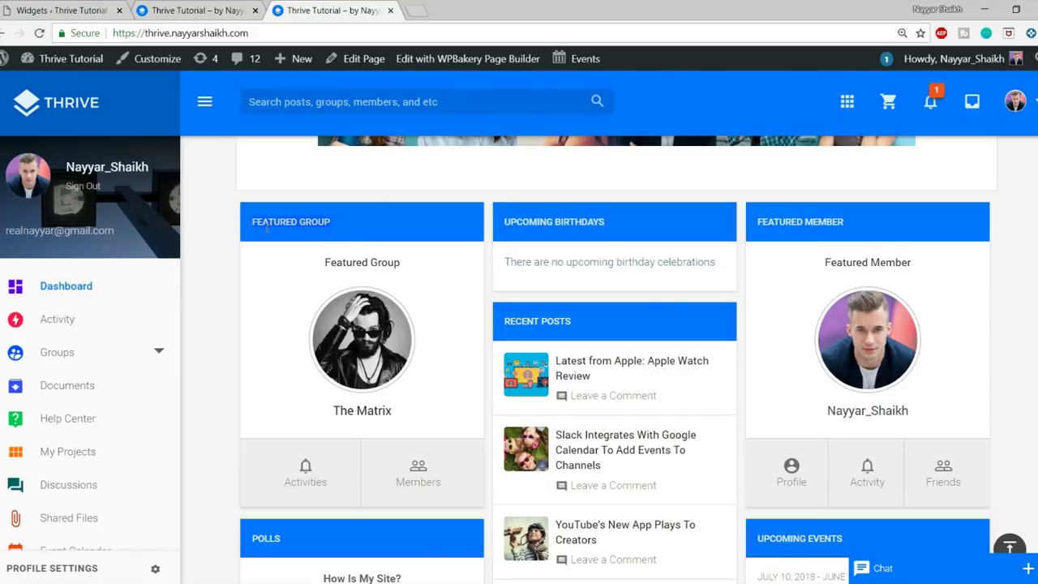
left_click(61, 9)
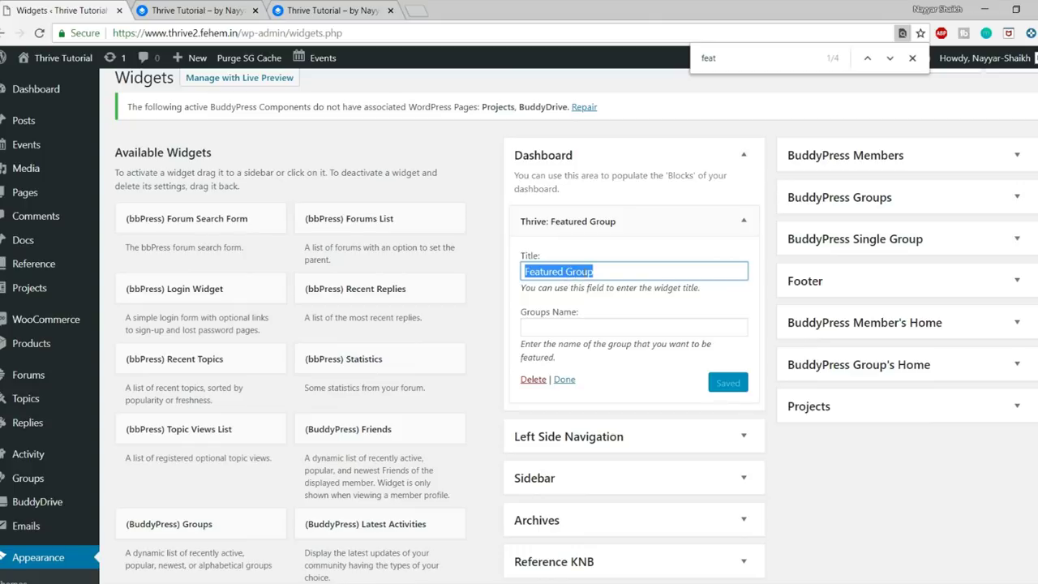
left_click(584, 333)
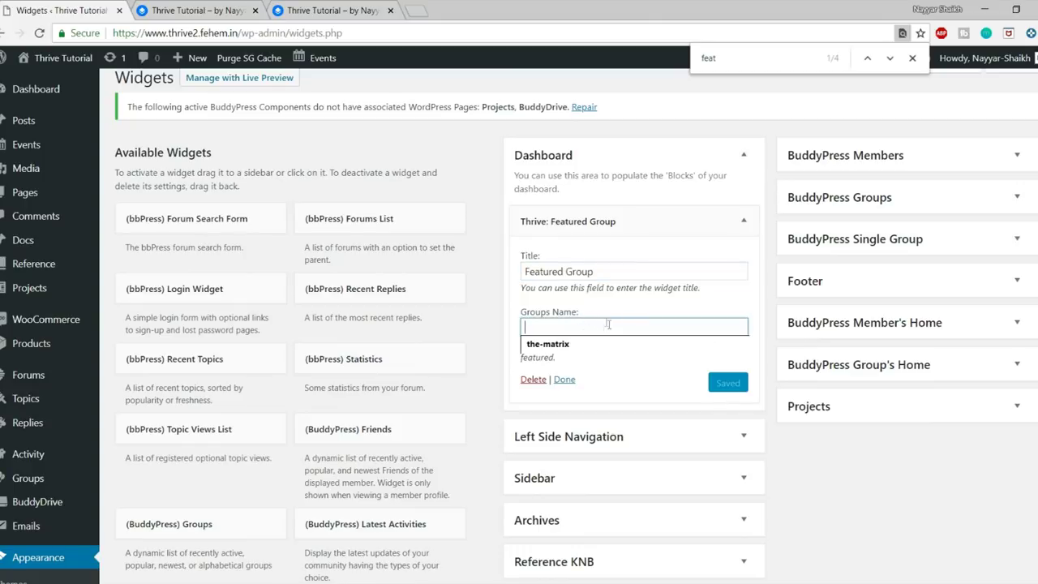
left_click(601, 313)
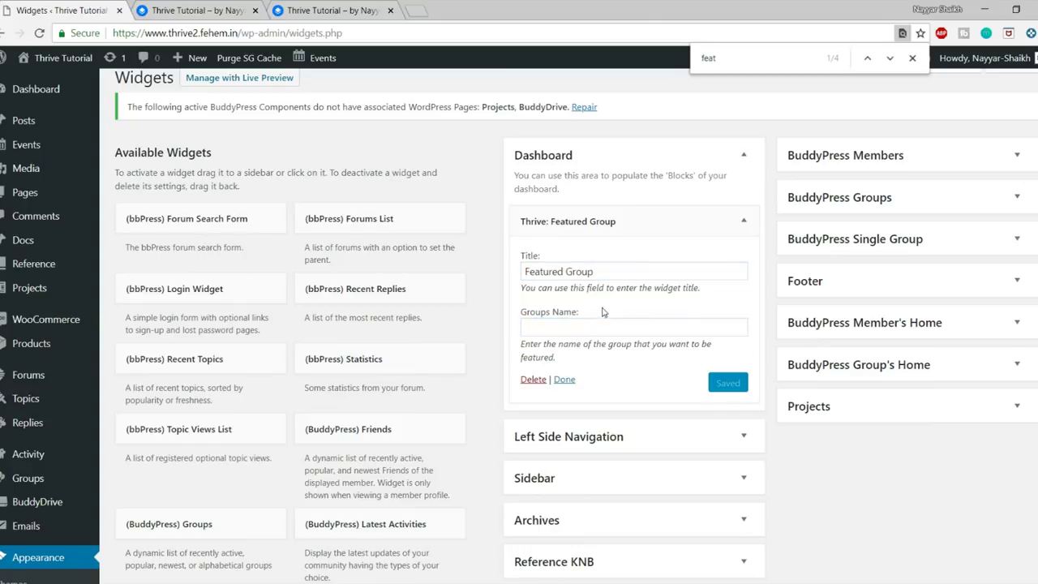
left_click(743, 221)
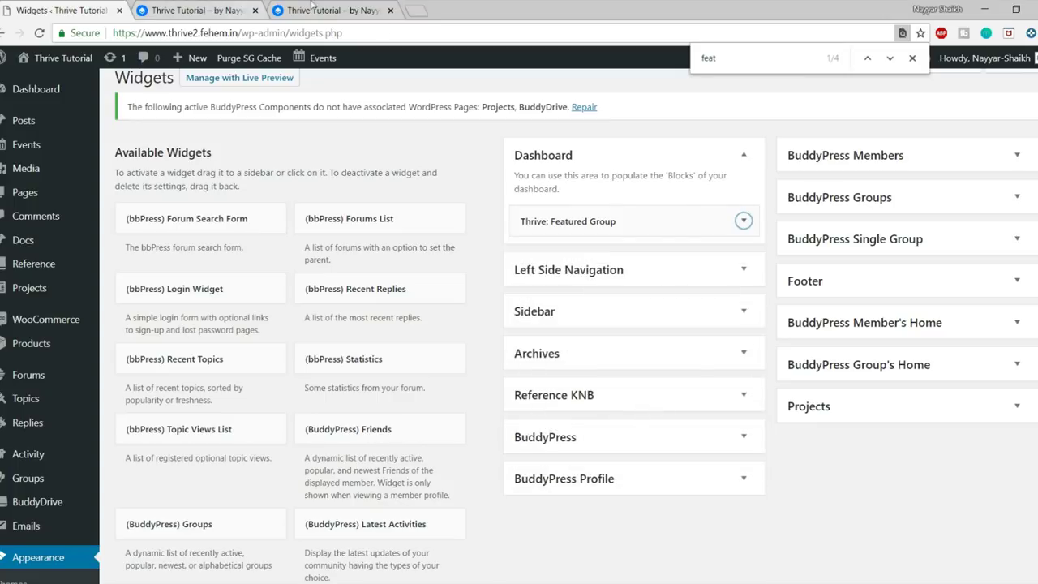
left_click(332, 10)
Step: Compare the test front page and demo dashboard, returning to the Widgets admin page
scroll(616, 405, "down", 3)
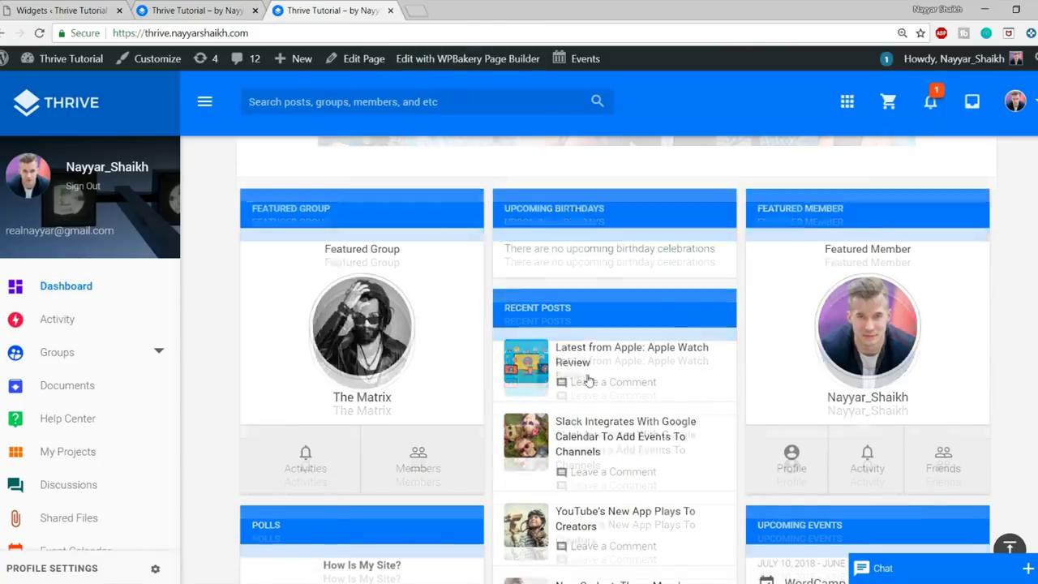
scroll(505, 417, "up", 4)
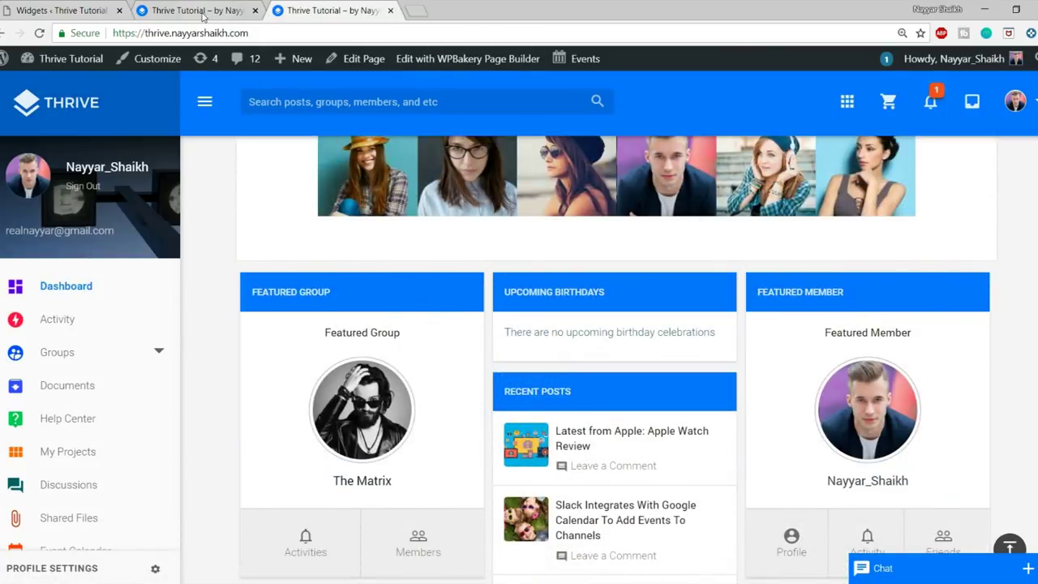
left_click(194, 9)
left_click(324, 10)
left_click(77, 9)
left_click(332, 10)
left_click(77, 10)
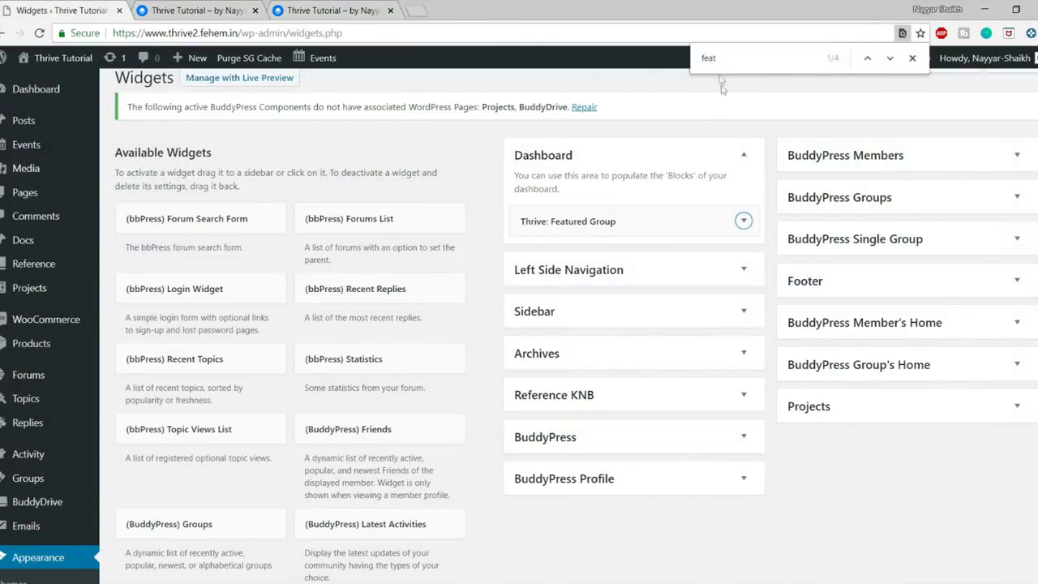
Step: Find Thrive: Birthday Widget by searching 'birth' and add it to the Dashboard area
key("ctrl+f")
type("birth")
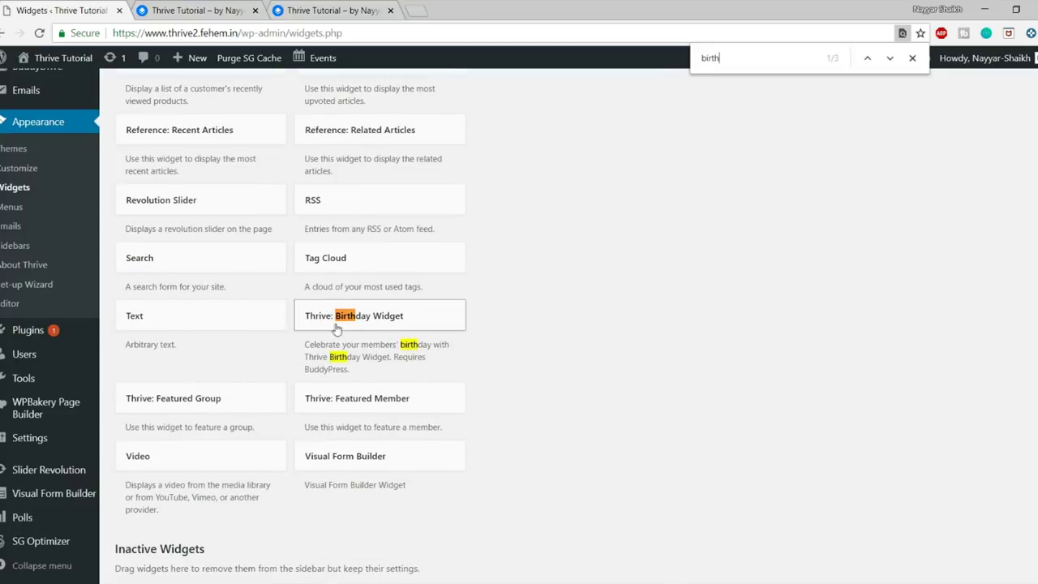
left_click(380, 320)
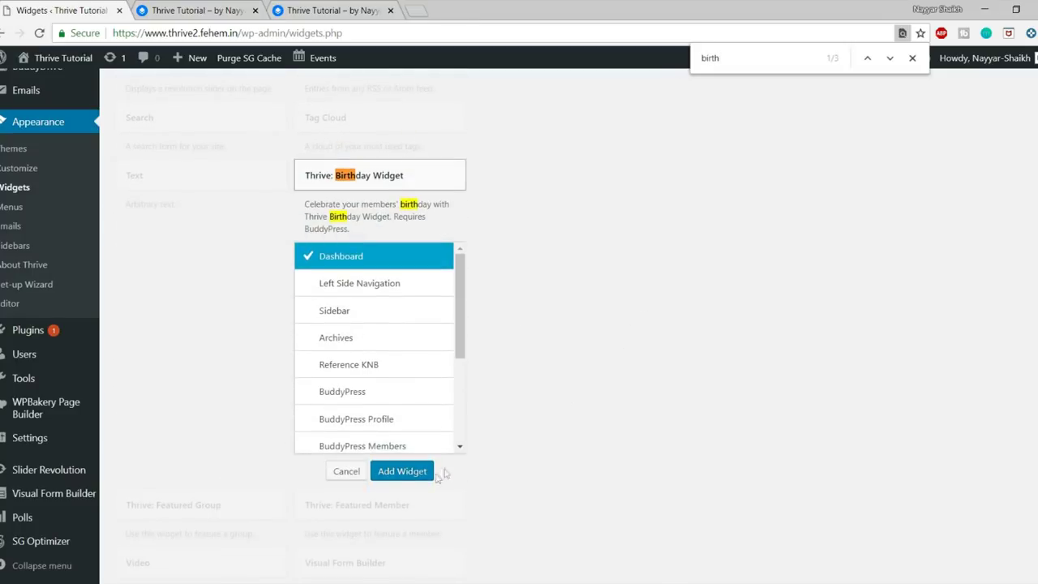
left_click(402, 564)
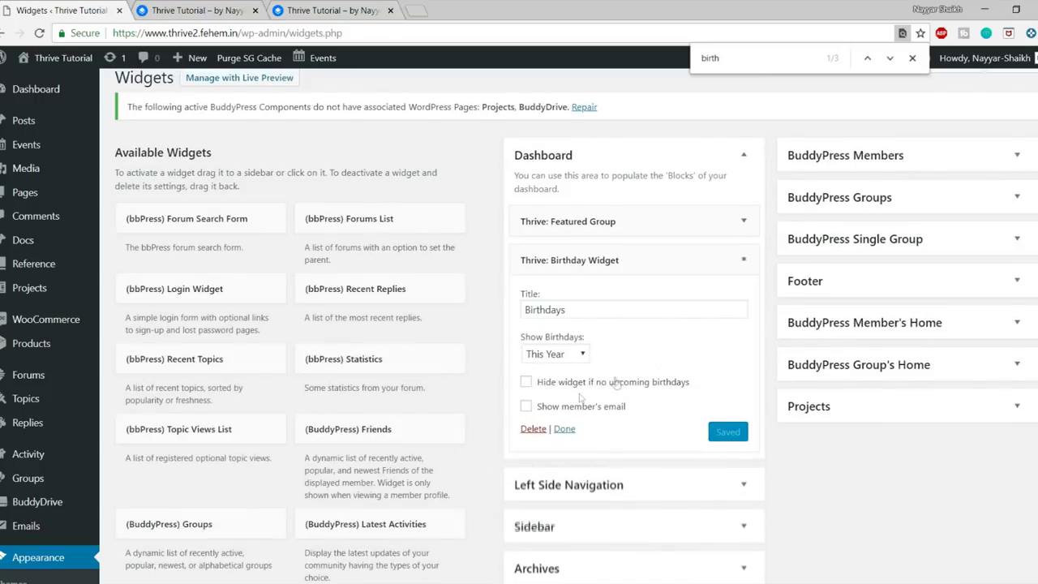
Step: Title the widget UpcomingBirthdays, keep Show Birthdays at This Year, and save it
left_click_drag(601, 305, 511, 311)
left_click(582, 306)
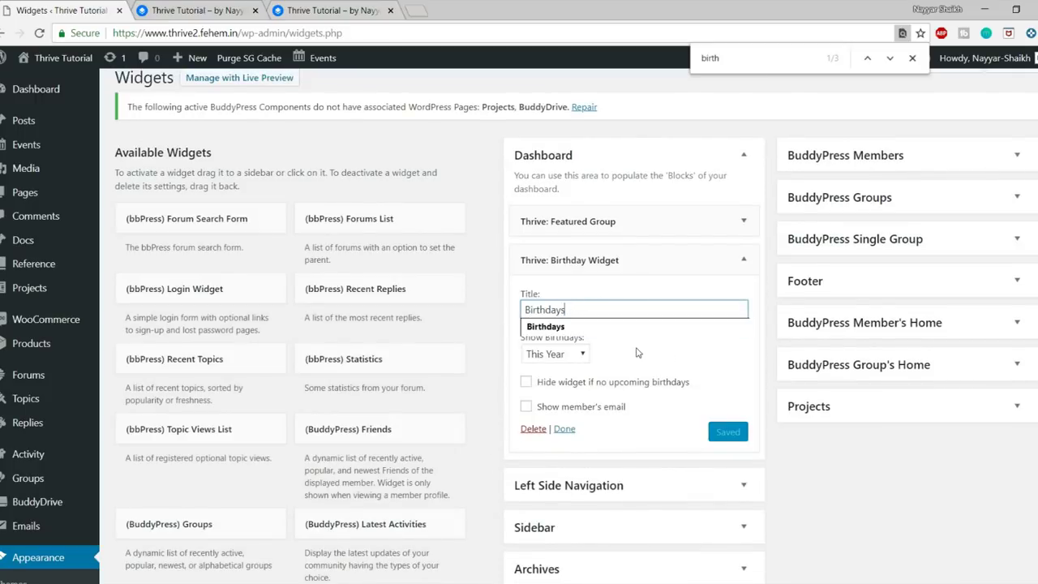
left_click(522, 311)
type("Upcoming")
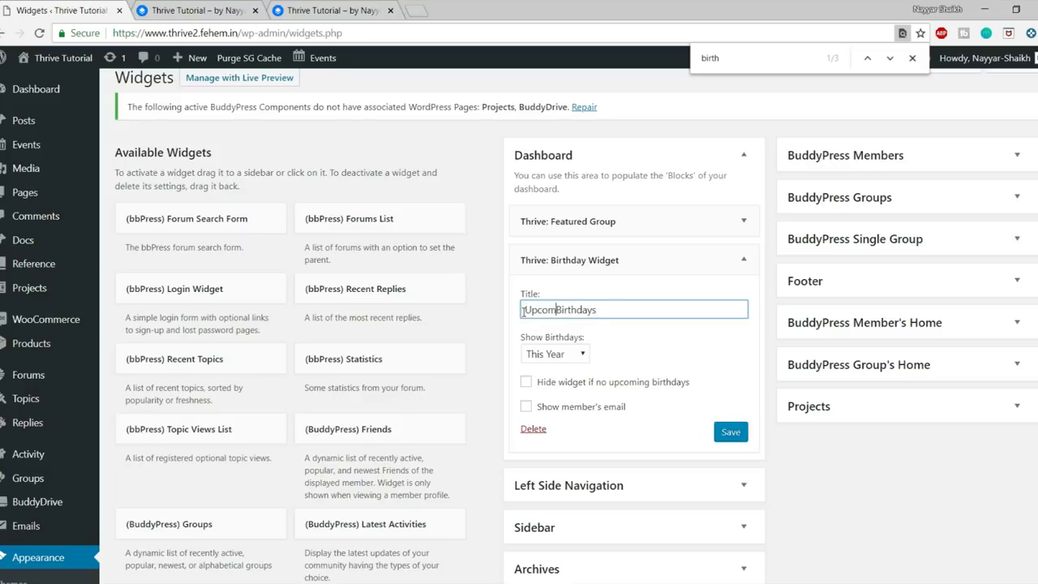
left_click(569, 355)
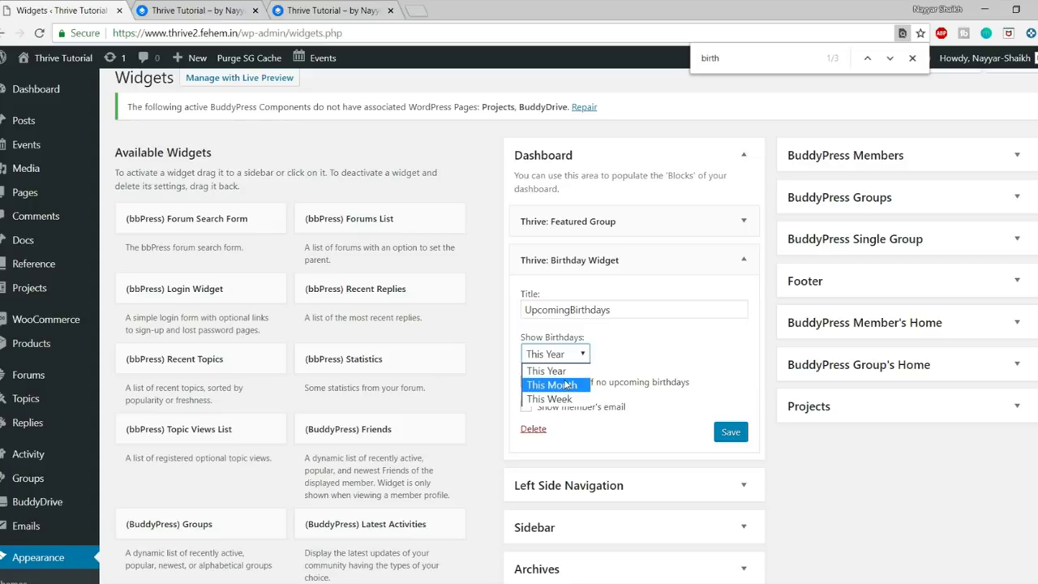
left_click(569, 372)
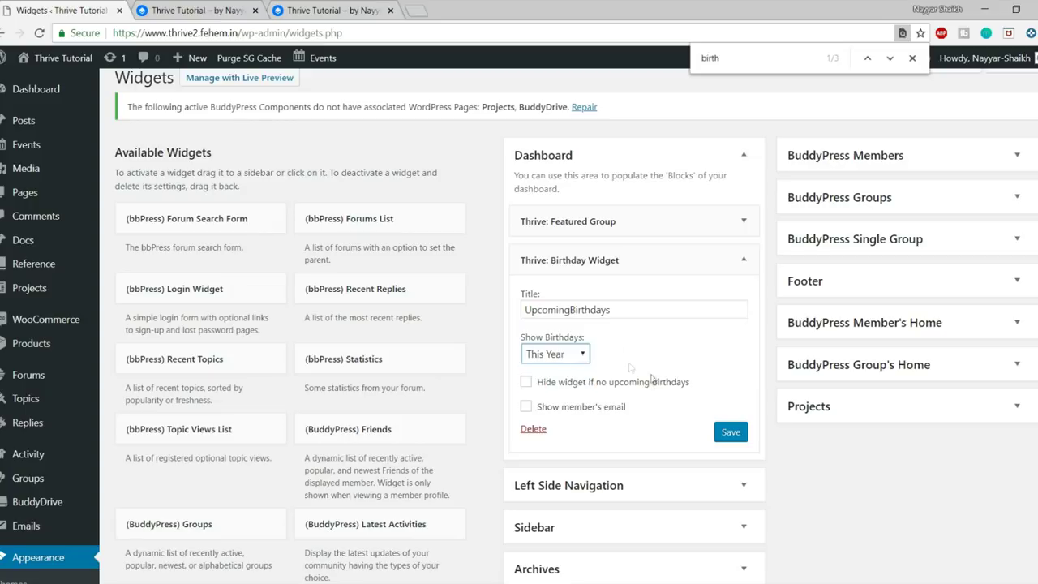
left_click(728, 432)
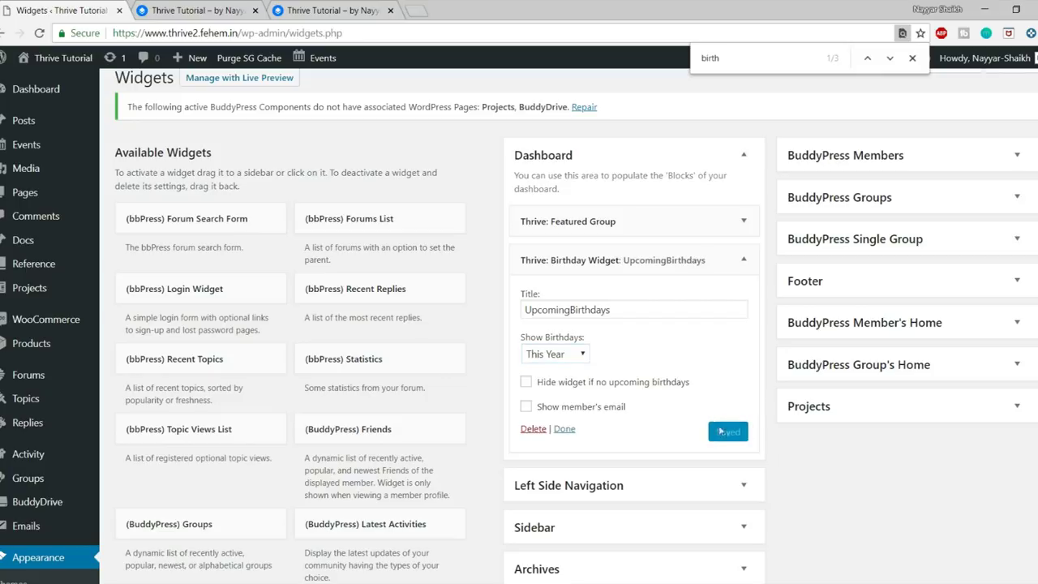
left_click(744, 259)
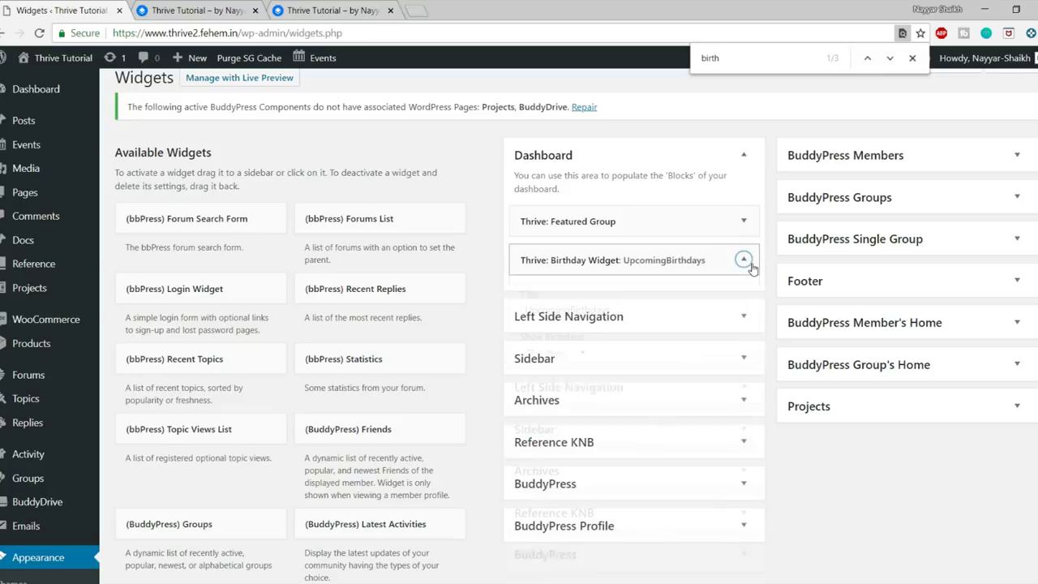
Step: Check the demo dashboard again, then search the Widgets page for 'featu'
left_click(321, 11)
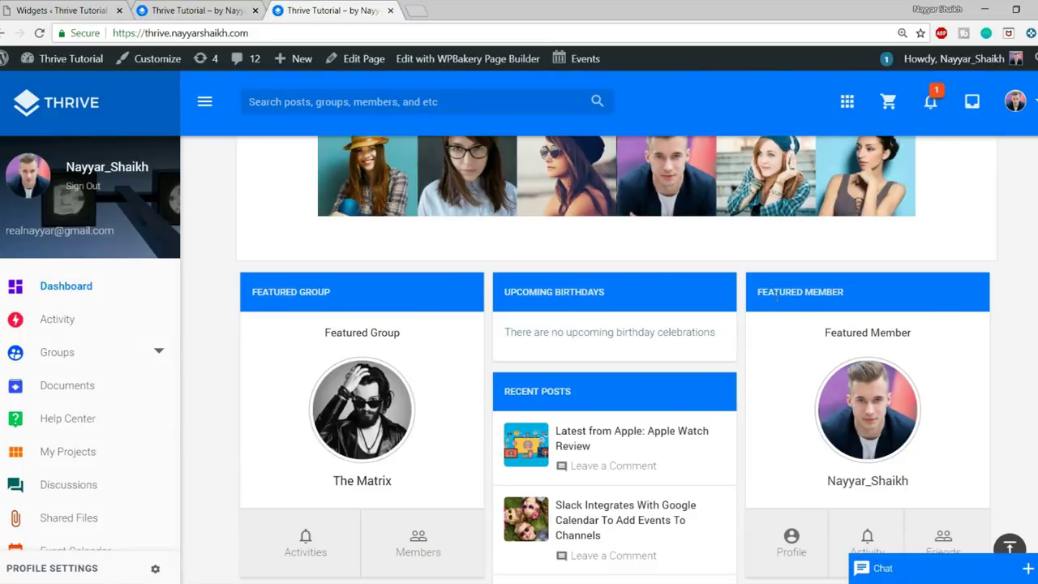
left_click(65, 11)
key("ctrl+f")
type("featur")
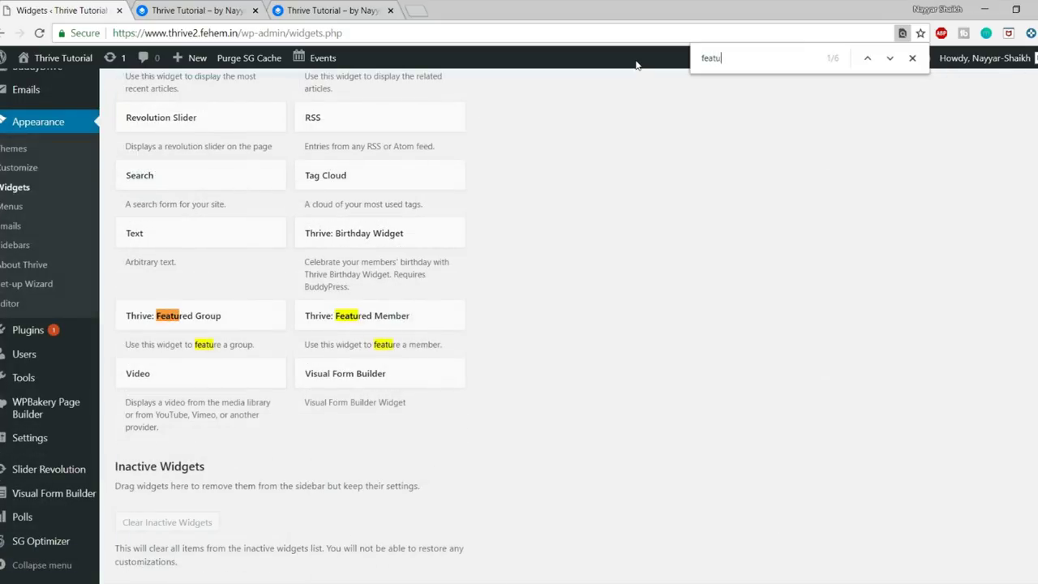
Step: Add the Thrive: Featured Member widget to the Dashboard area
left_click(394, 316)
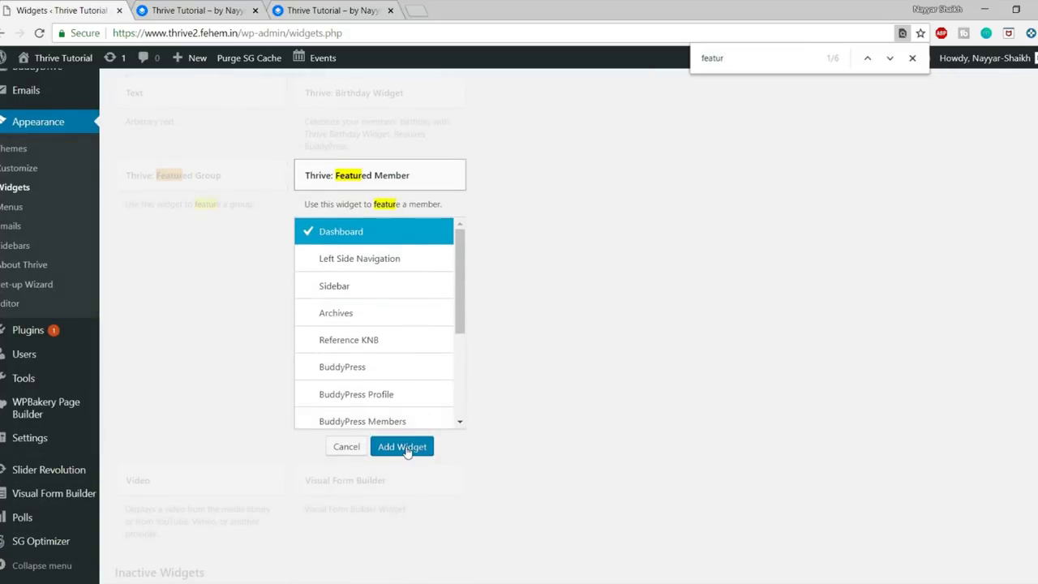
left_click(408, 447)
left_click(630, 399)
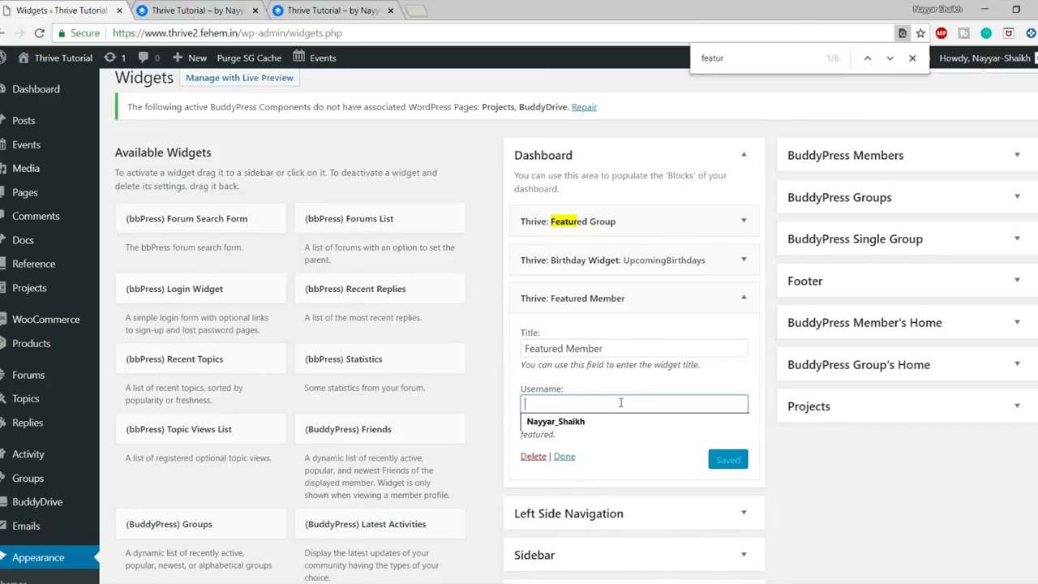
left_click(621, 392)
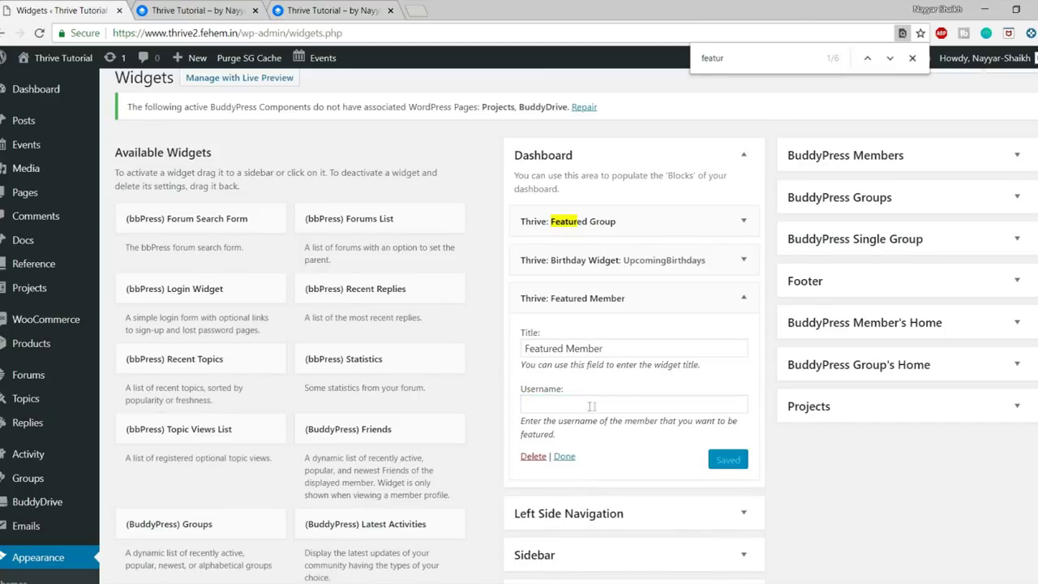
Step: Copy the logged-in member's username from their profile, paste it into Username, and save
left_click(194, 9)
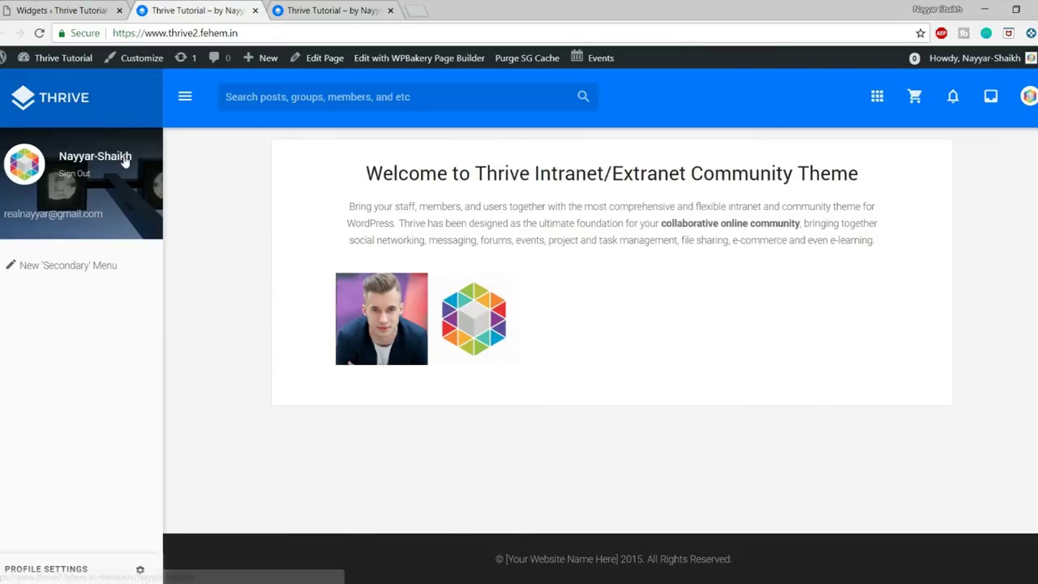
left_click(143, 177)
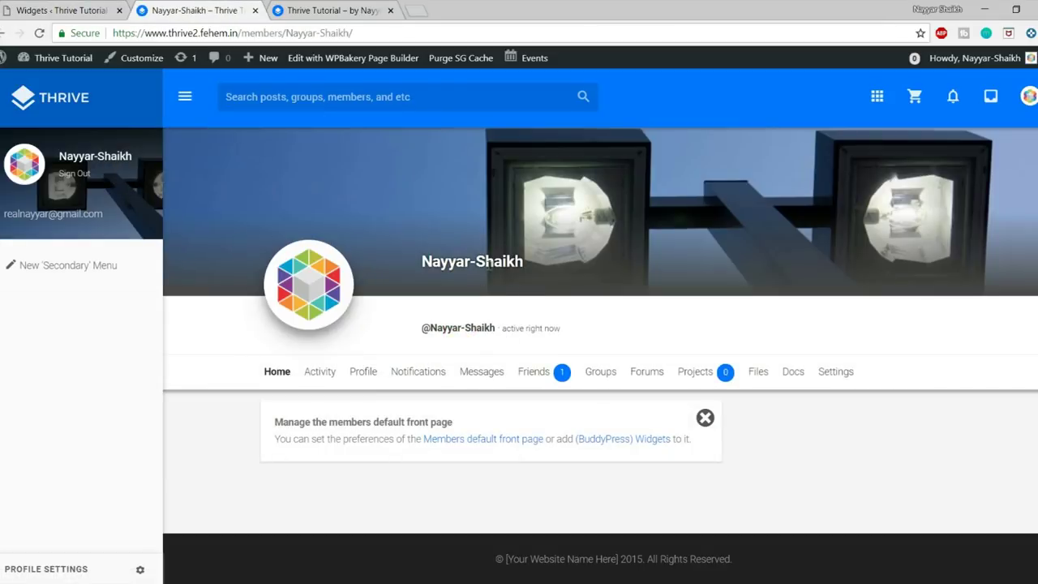
left_click_drag(141, 159, 61, 154)
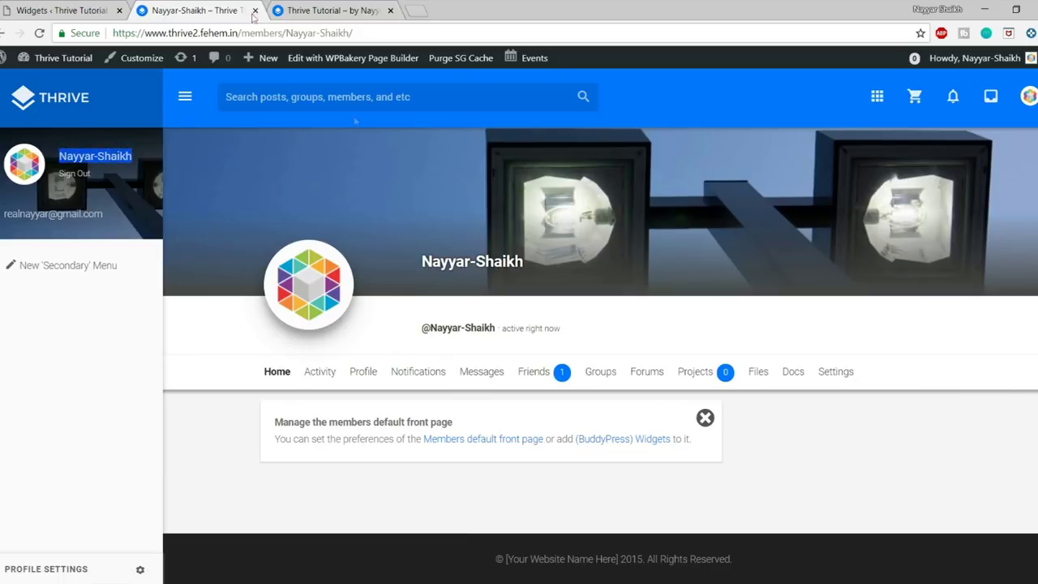
left_click(30, 7)
left_click(585, 399)
left_click(567, 419)
left_click(734, 461)
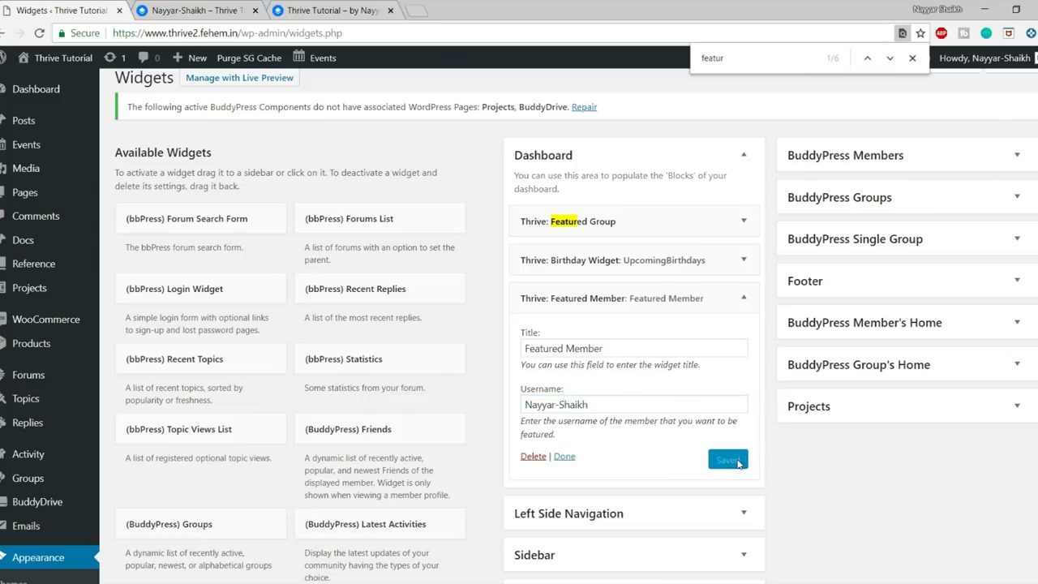
left_click(743, 297)
left_click(195, 10)
Step: Open the site's home page and check the Featured Group, Birthday and Featured Member widgets
mouse_move(20, 51)
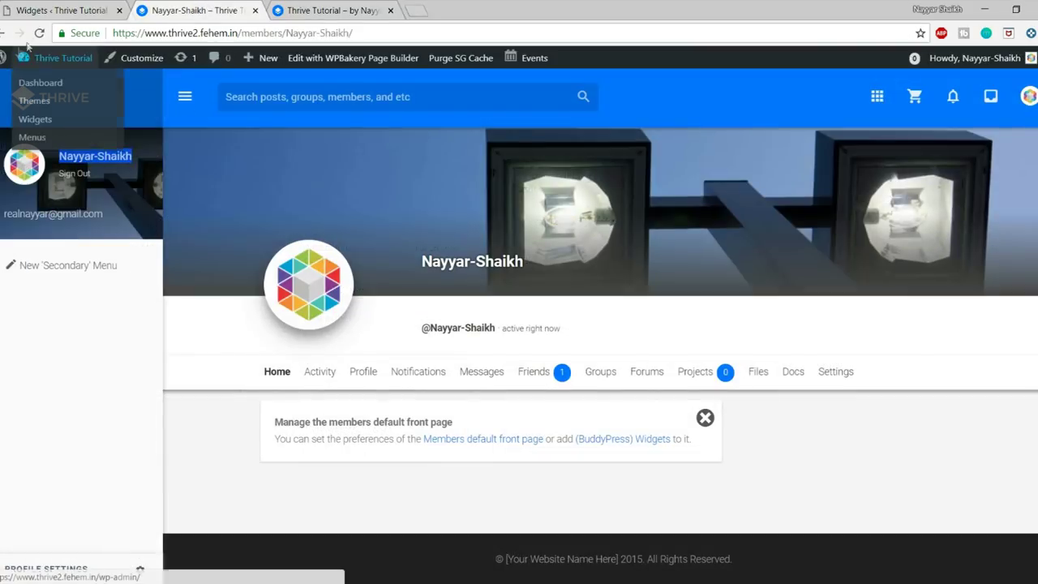
left_click(39, 34)
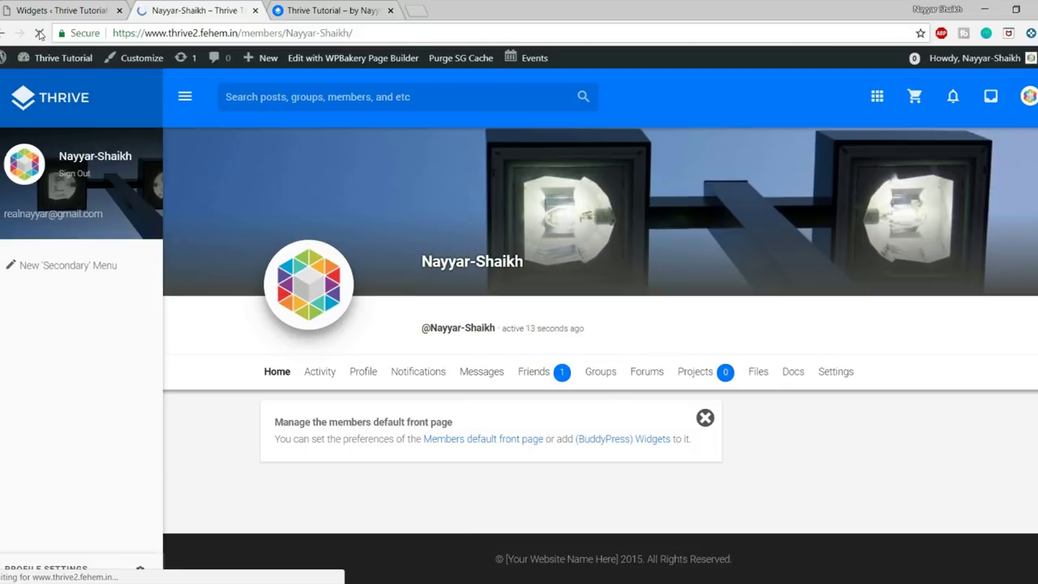
left_click(54, 96)
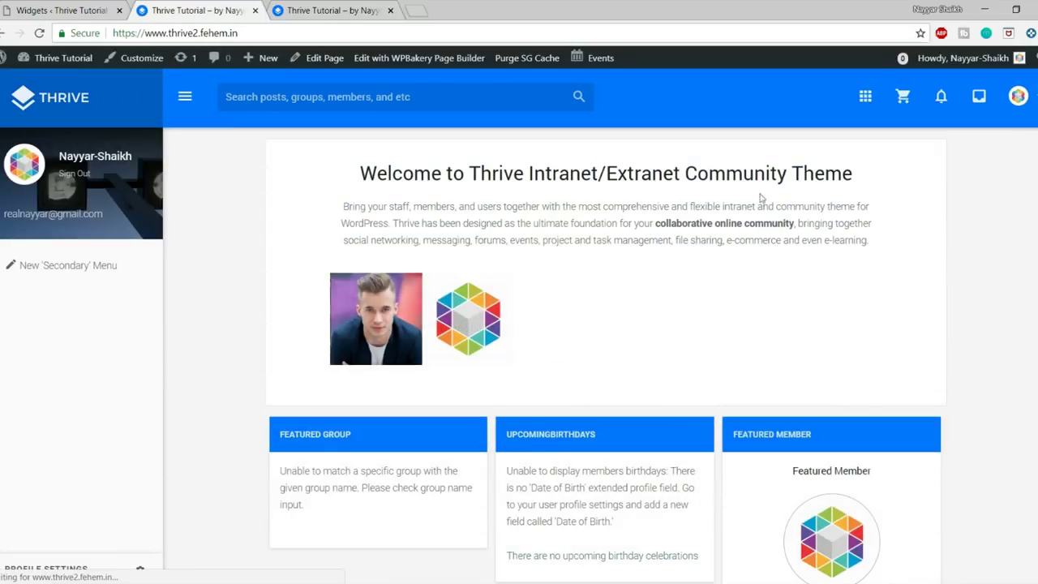
scroll(889, 304, "down", 3)
left_click_drag(277, 283, 454, 332)
left_click(349, 297)
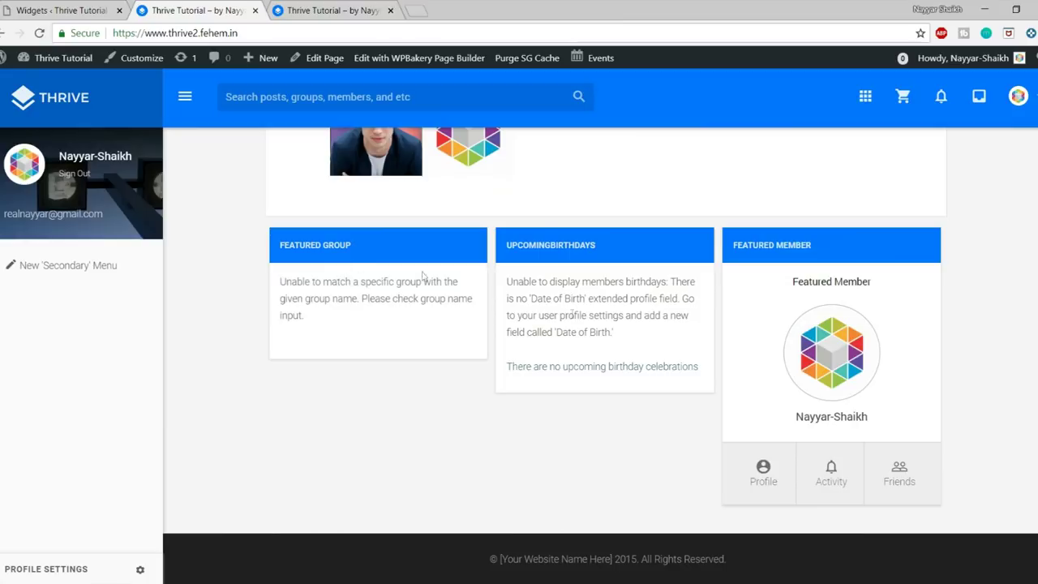
left_click_drag(503, 282, 655, 359)
left_click(585, 310)
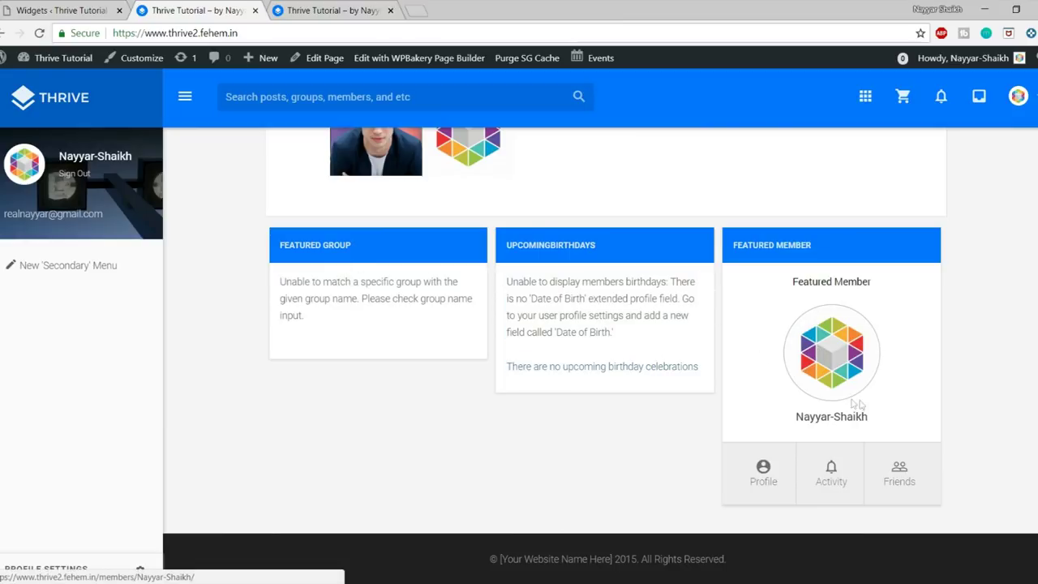
left_click_drag(839, 422, 895, 427)
left_click(863, 375)
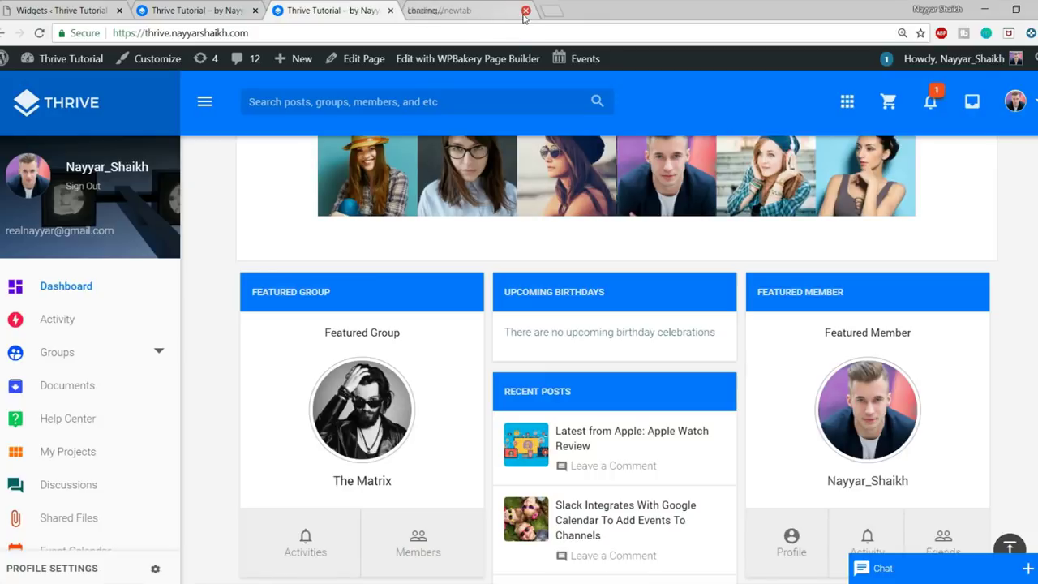
Step: Close the empty new tab, review the demo dashboard, and return to the Widgets page
left_click(524, 11)
scroll(583, 278, "down", 3)
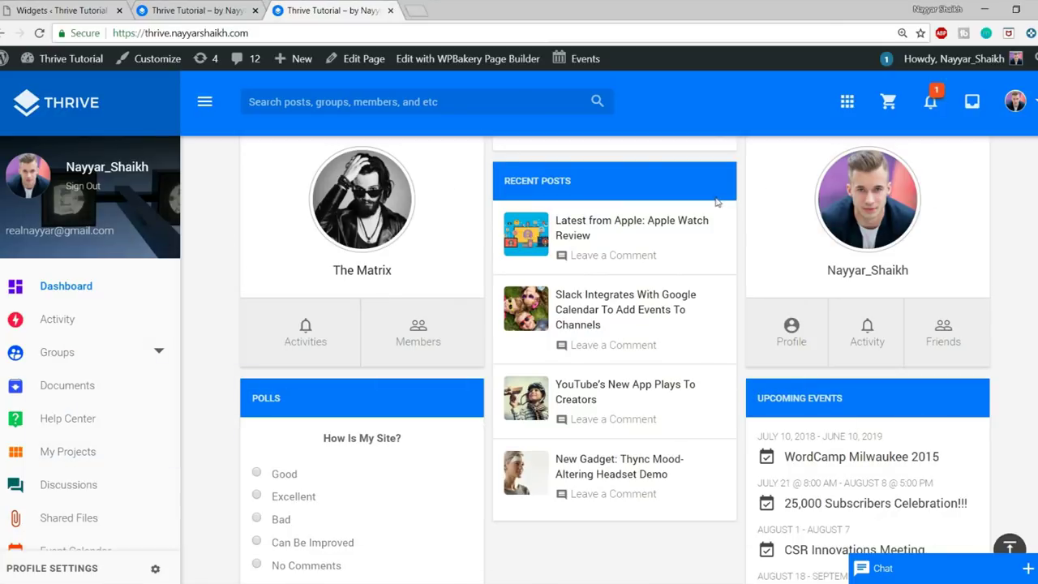
left_click(89, 8)
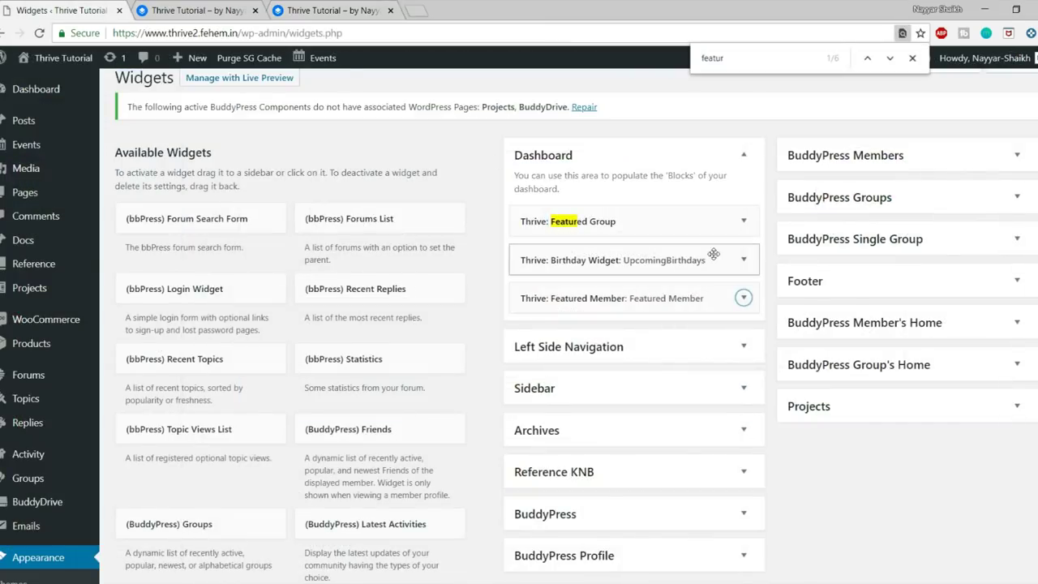
Step: Find the 'Gears: Recent Posts' widget by searching 'recent' and add it to the Dashboard area
left_click_drag(744, 60, 677, 58)
type("recent")
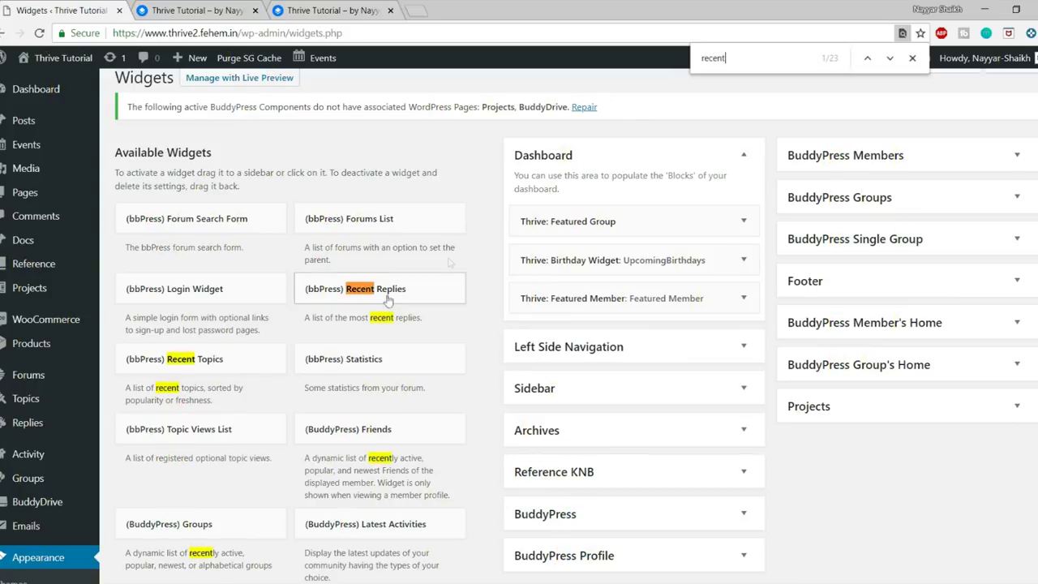
left_click(889, 58)
left_click(890, 58)
left_click(889, 59)
left_click(890, 58)
left_click(889, 58)
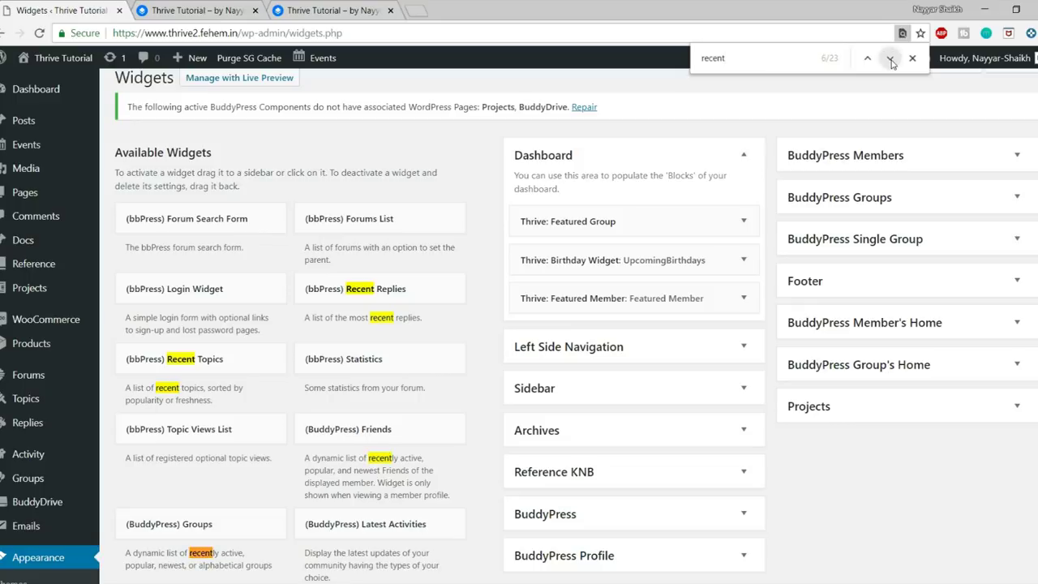
left_click(889, 59)
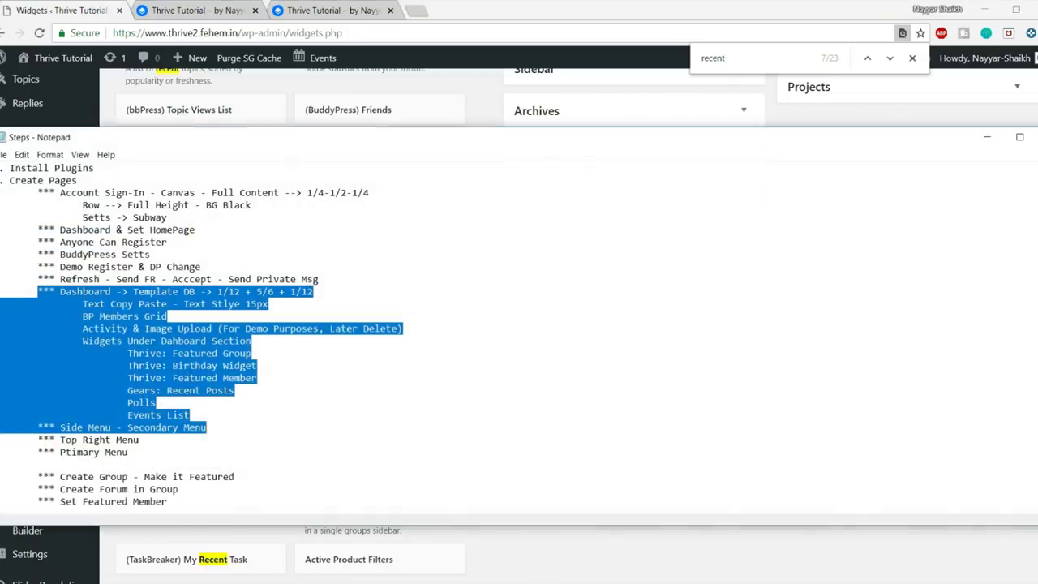
left_click(890, 58)
left_click(890, 58)
left_click(890, 58)
left_click(890, 59)
left_click(889, 58)
left_click(890, 58)
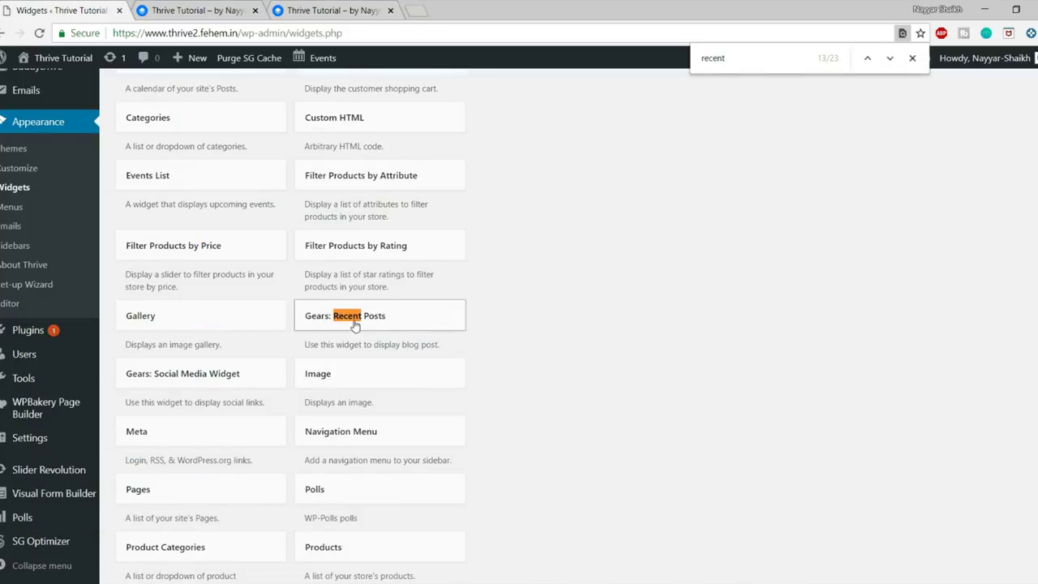
left_click(419, 317)
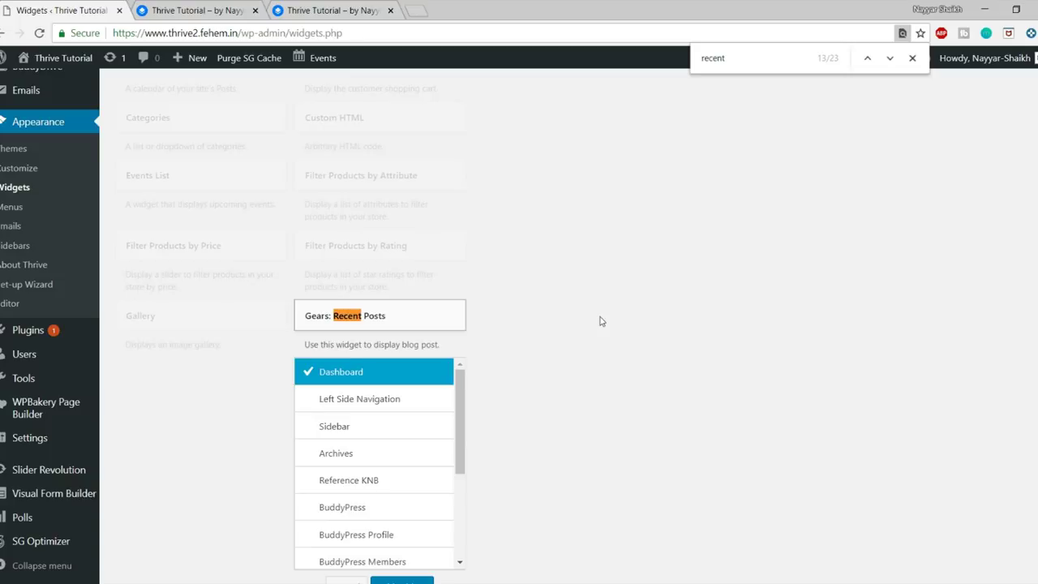
left_click(401, 377)
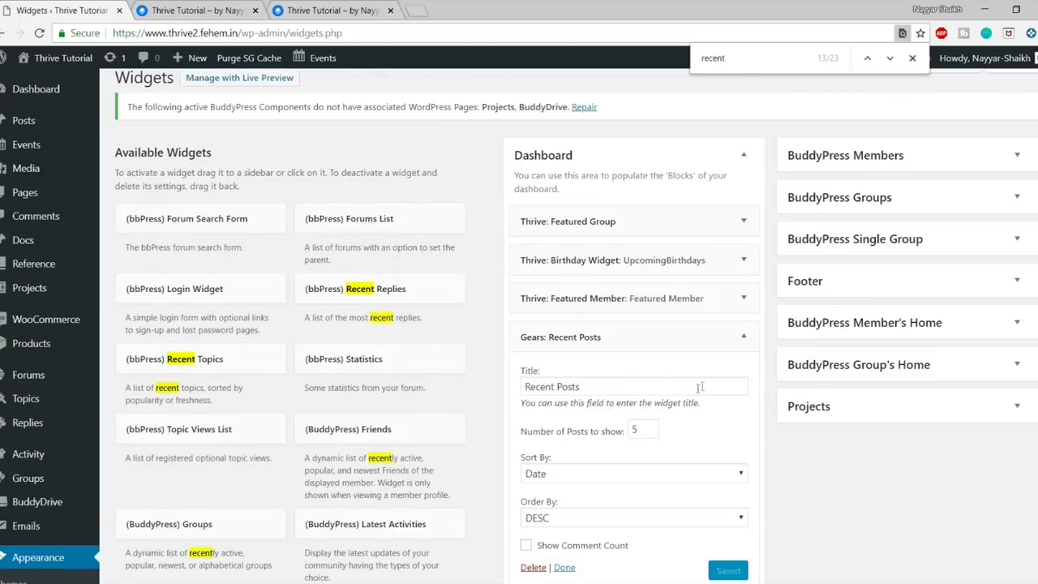
Step: Set the Recent Posts widget to show 5 posts sorted by Date in DESC order
scroll(653, 377, "down", 1)
left_click_drag(598, 323, 527, 316)
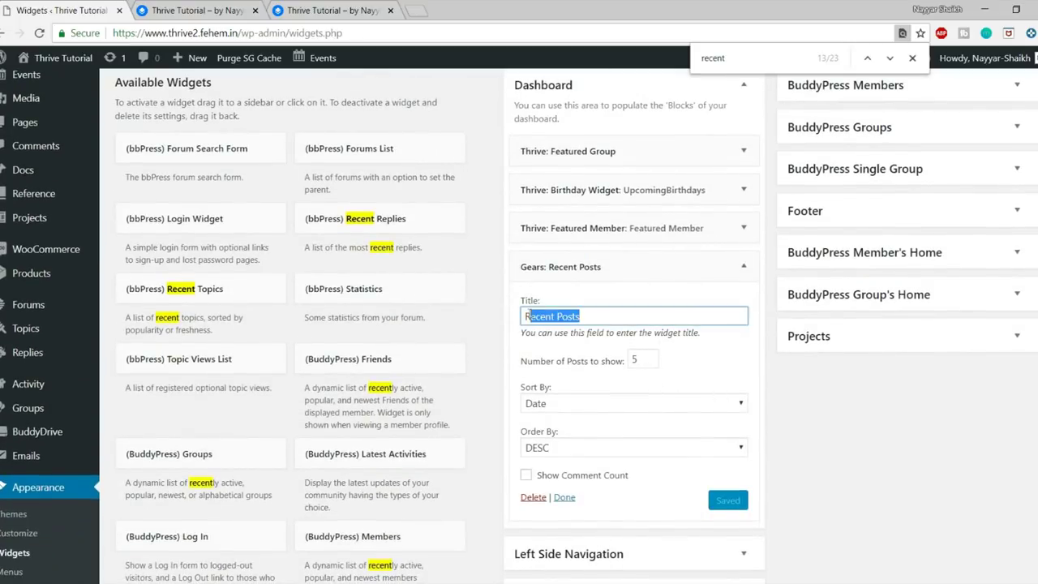
left_click(649, 356)
left_click(649, 356)
left_click(648, 356)
left_click(648, 356)
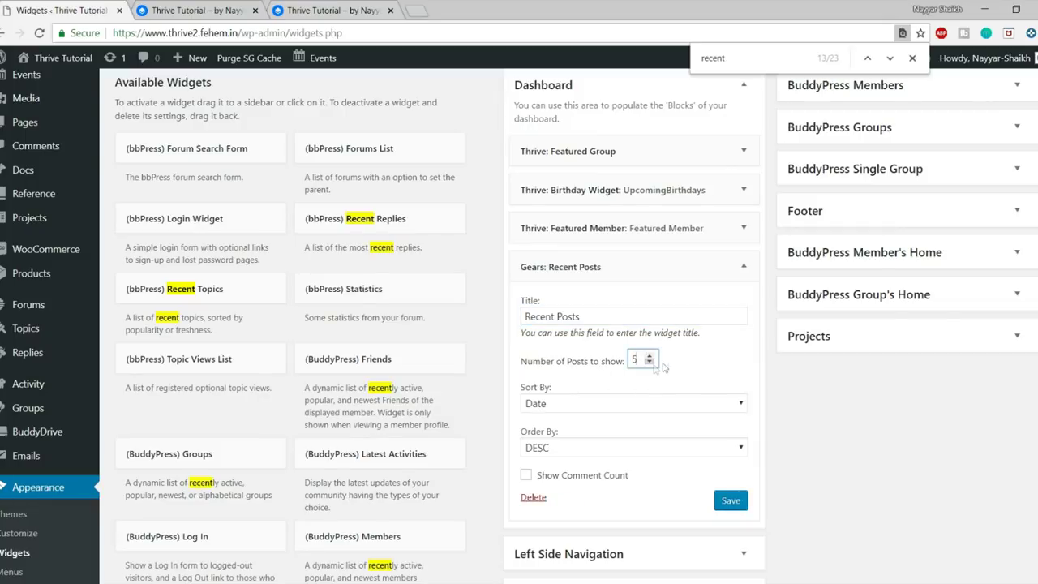
left_click(603, 405)
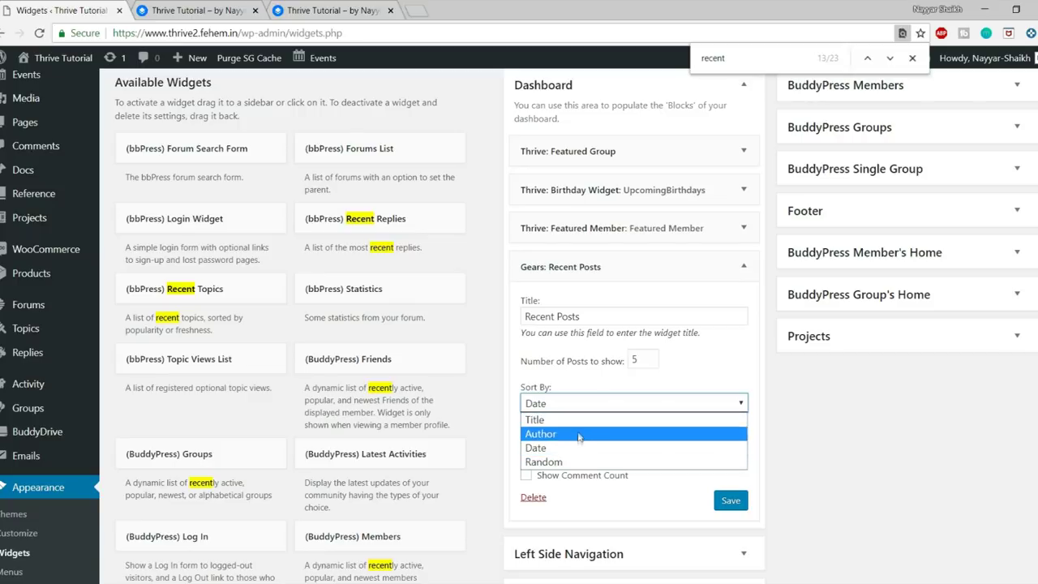
left_click(618, 393)
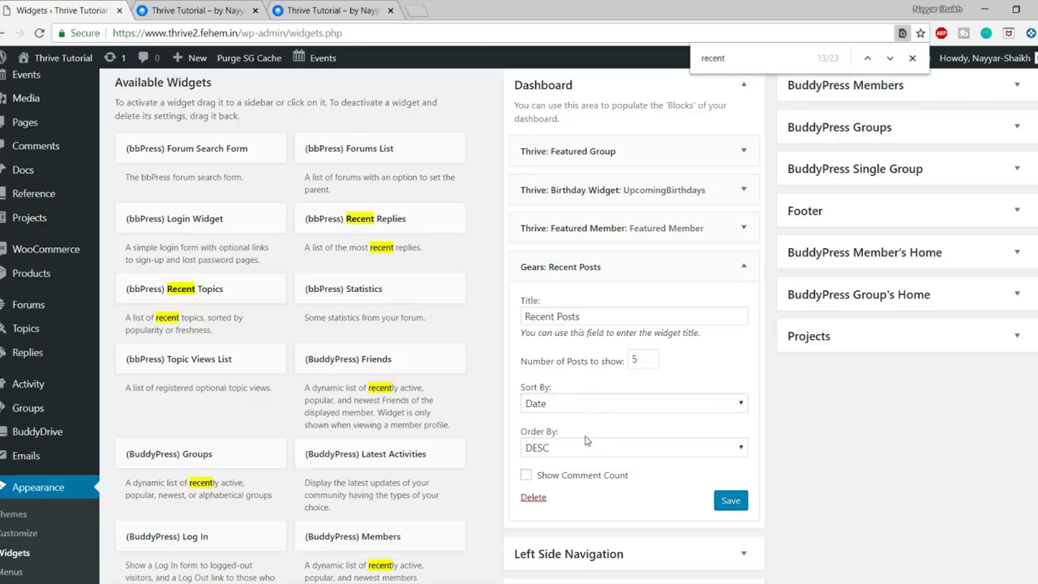
left_click(581, 449)
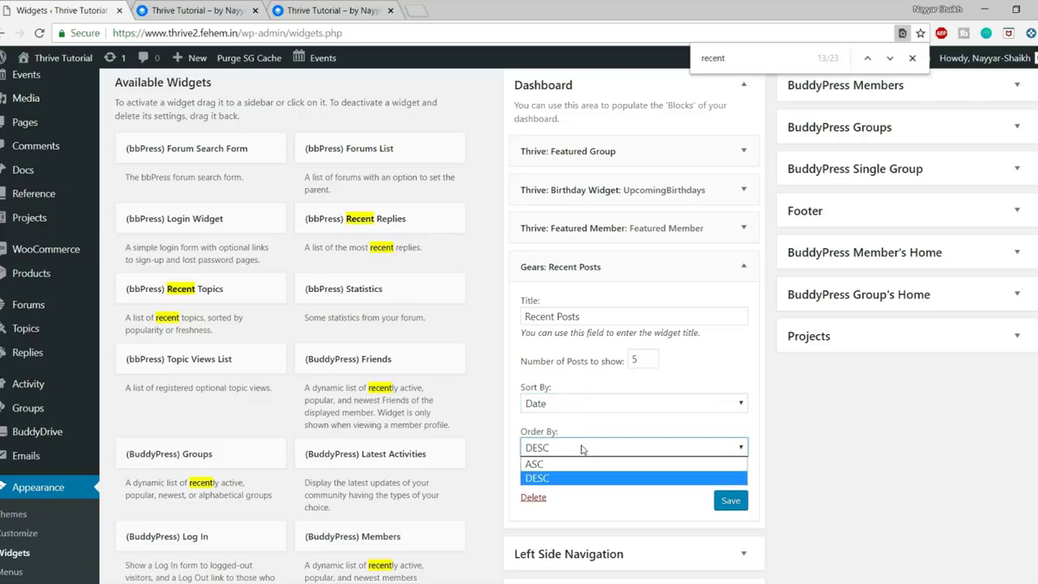
left_click(837, 482)
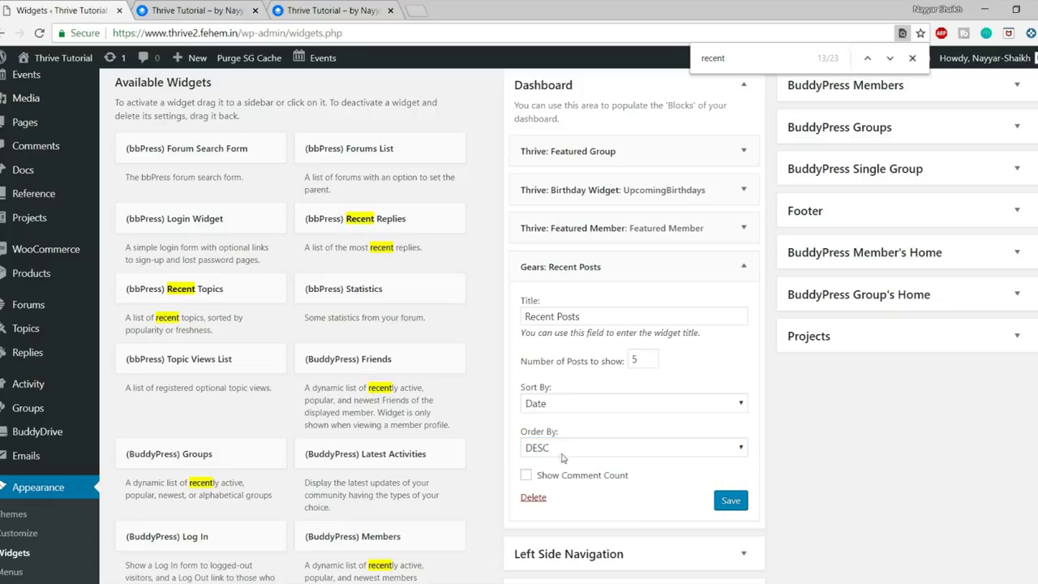
Step: Save and collapse the Recent Posts widget, then view the live site's dashboard
left_click(732, 503)
left_click(741, 269)
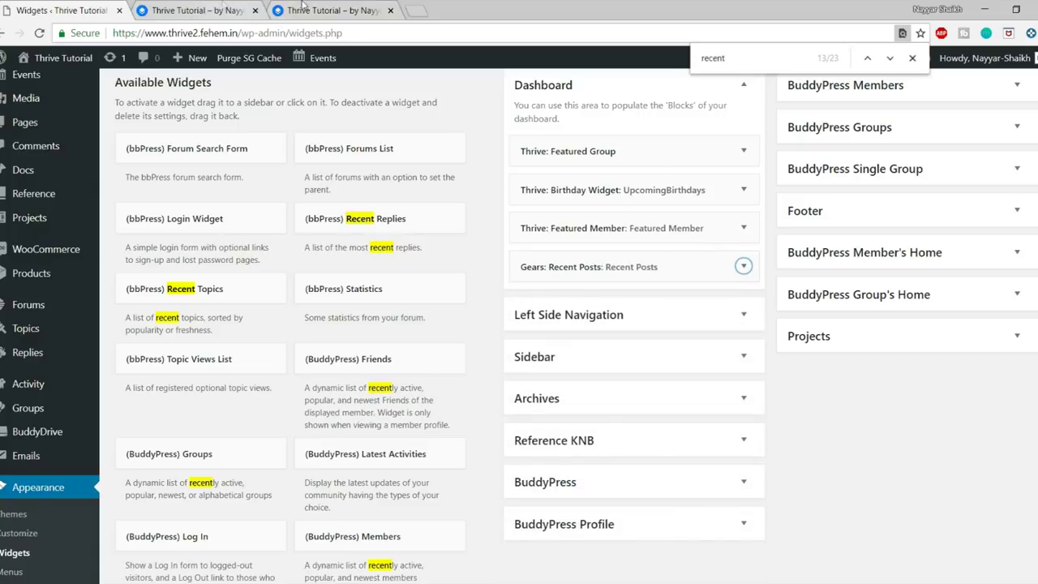
left_click(324, 10)
scroll(664, 386, "down", 3)
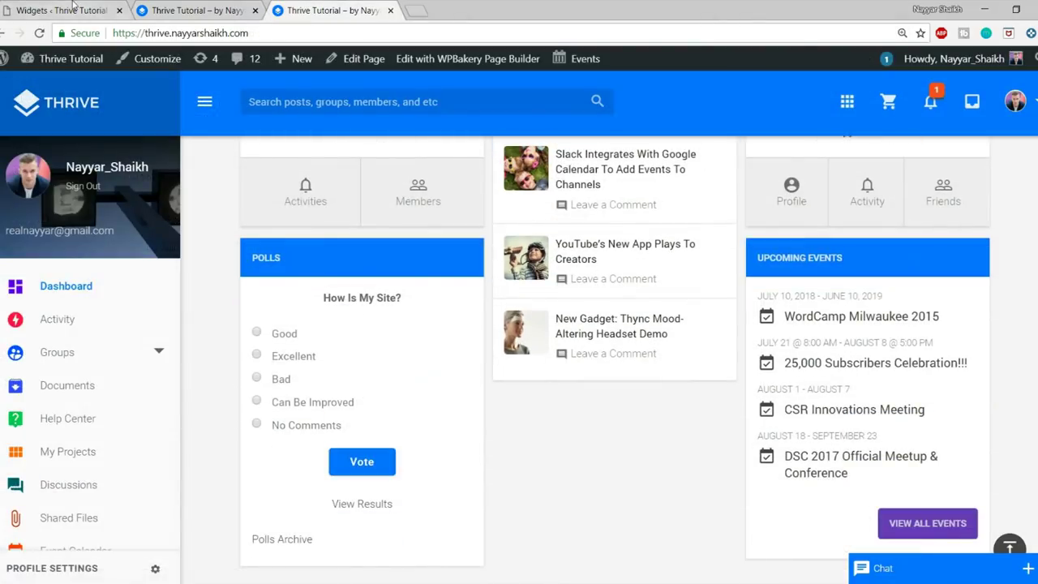
Step: Find the Polls widget by searching 'polls' and add it to the Dashboard area
key("ctrl+1")
left_click_drag(758, 59, 670, 63)
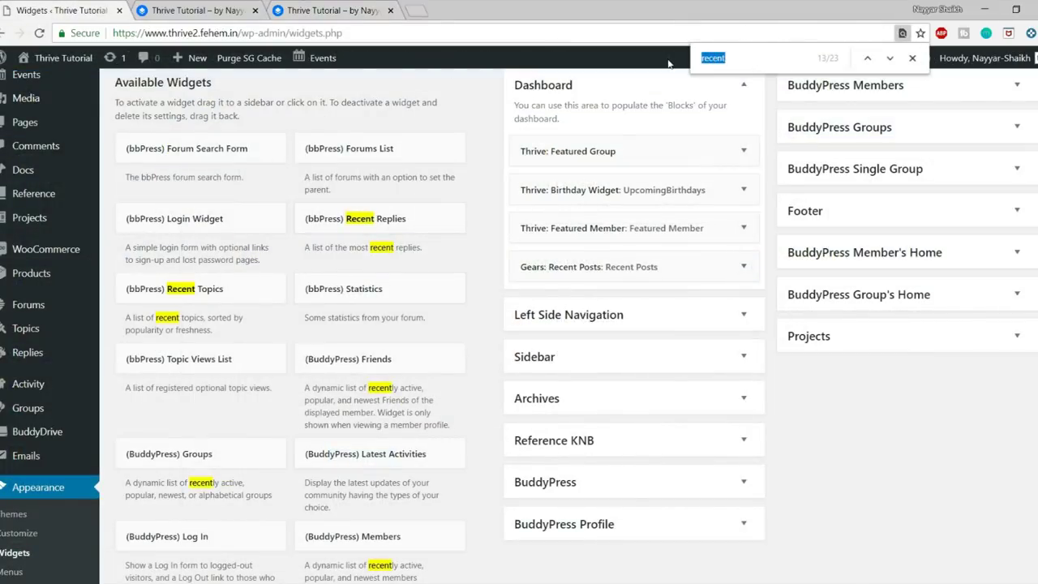
type("polls")
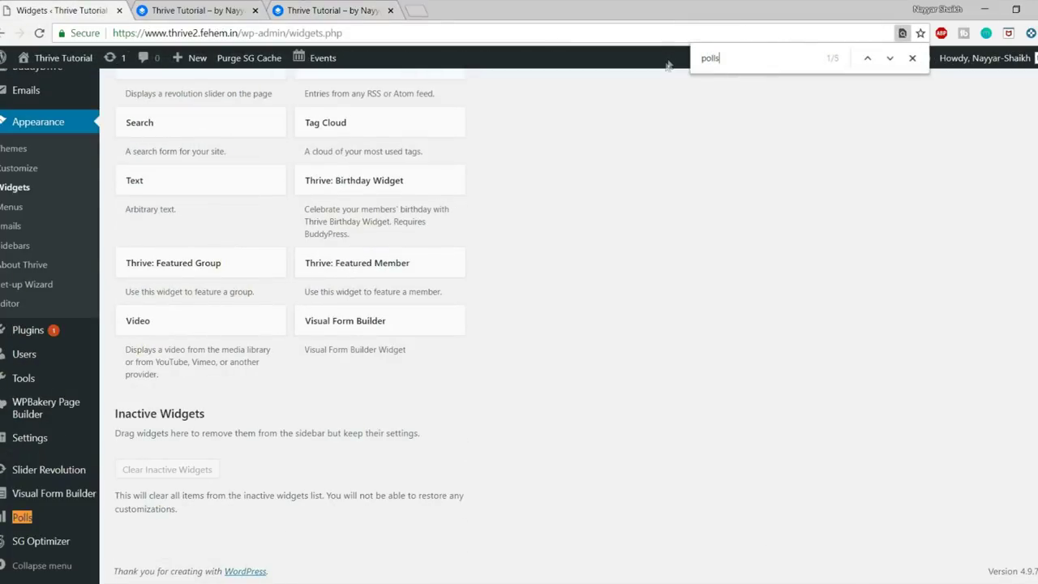
left_click(889, 59)
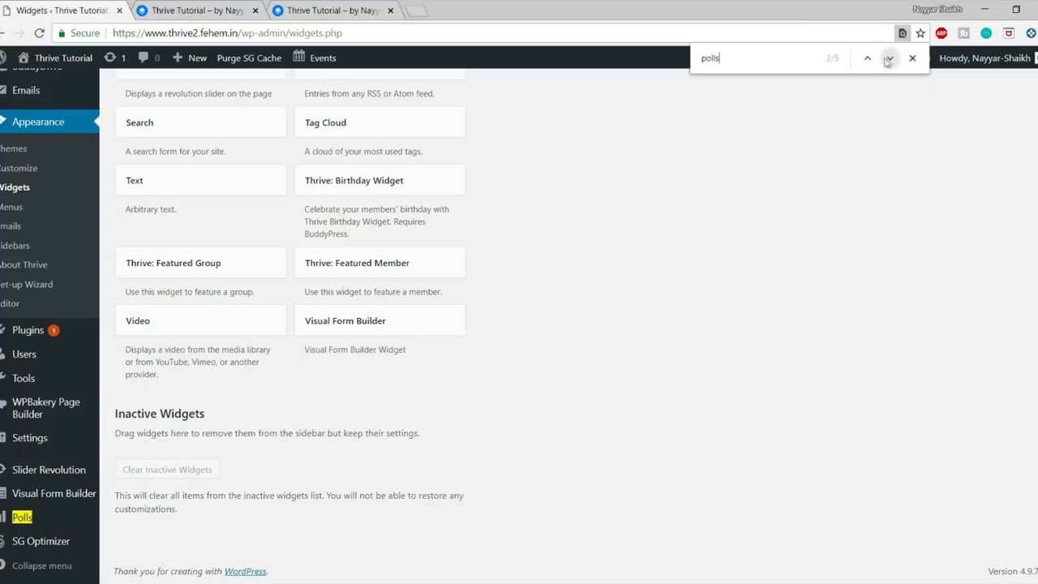
left_click(889, 59)
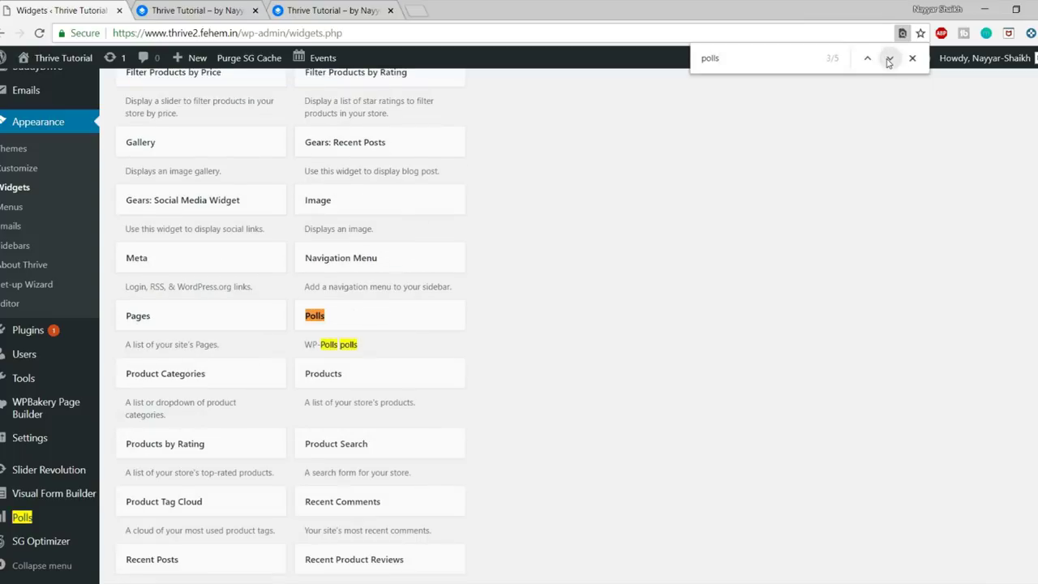
left_click(377, 318)
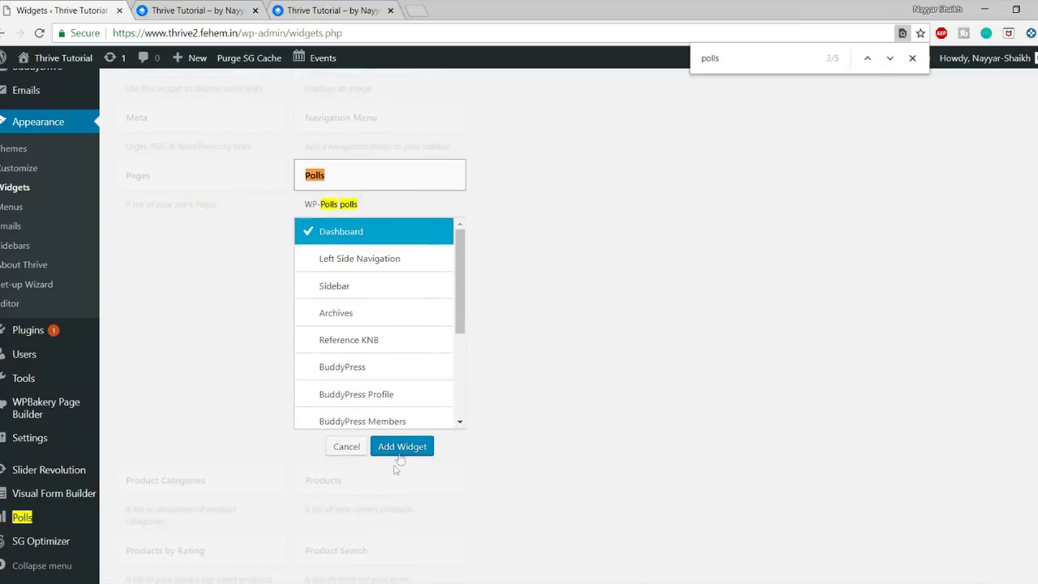
left_click(401, 445)
Step: Collapse the Polls widget, check the poll on the live site, and start searching 'eve'
scroll(734, 401, "down", 1)
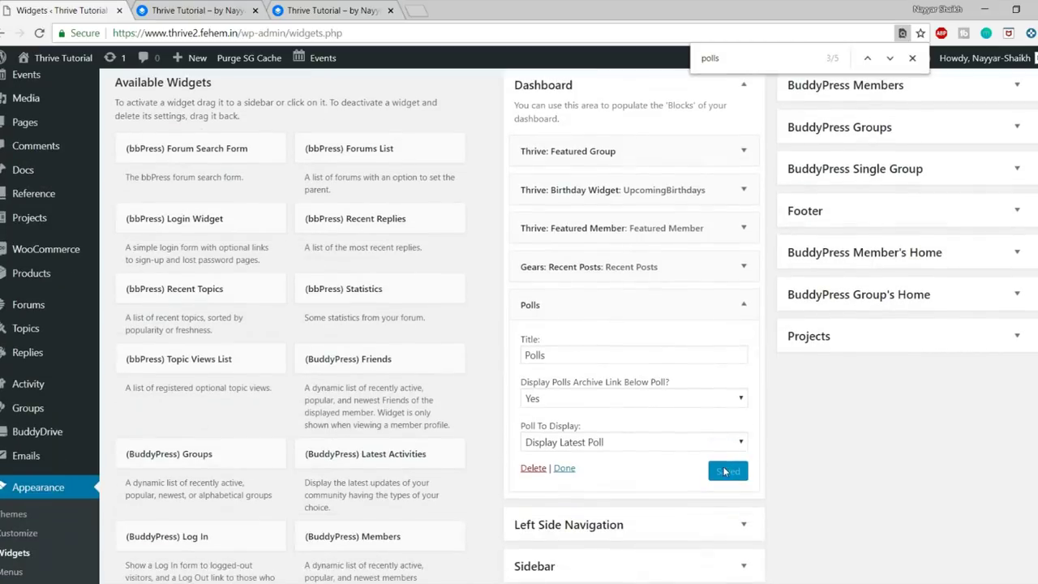
left_click(743, 306)
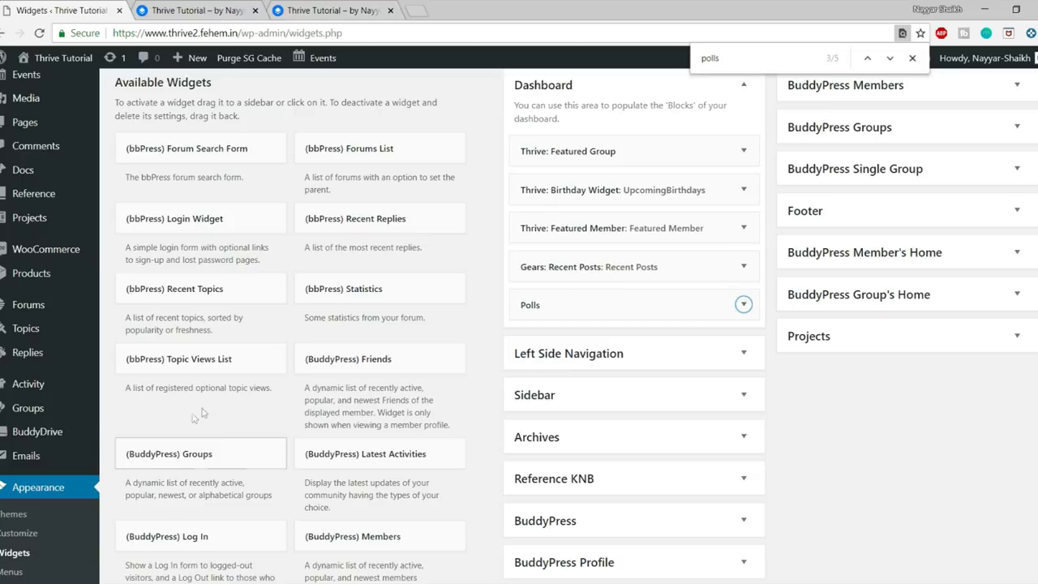
left_click(301, 9)
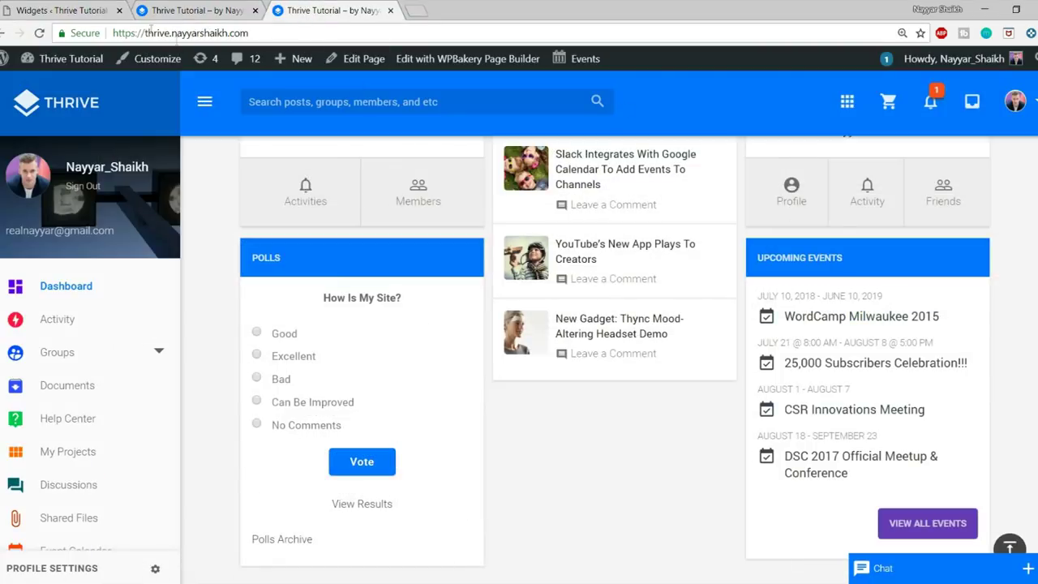
left_click(71, 7)
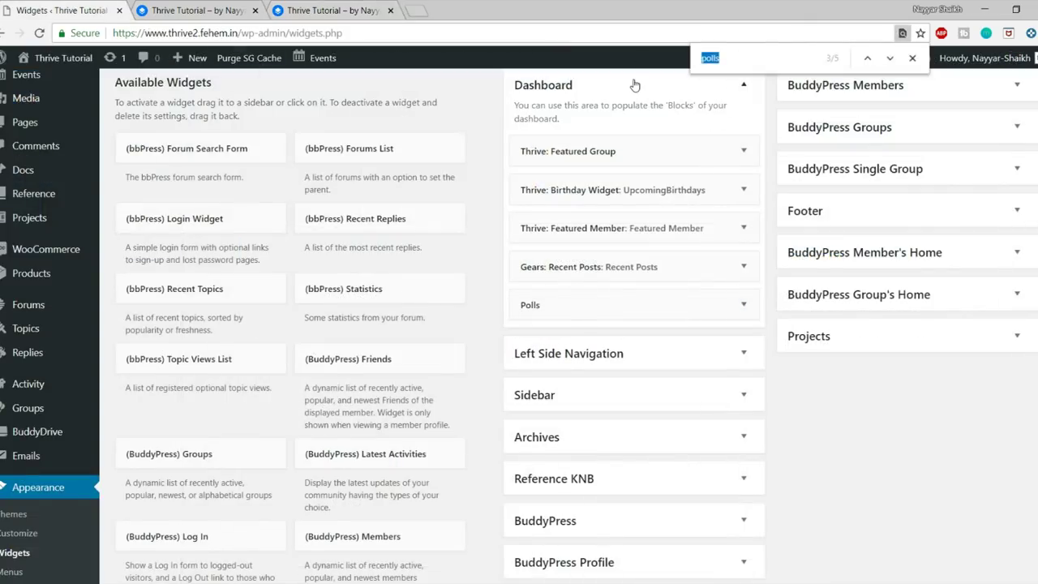
type("events")
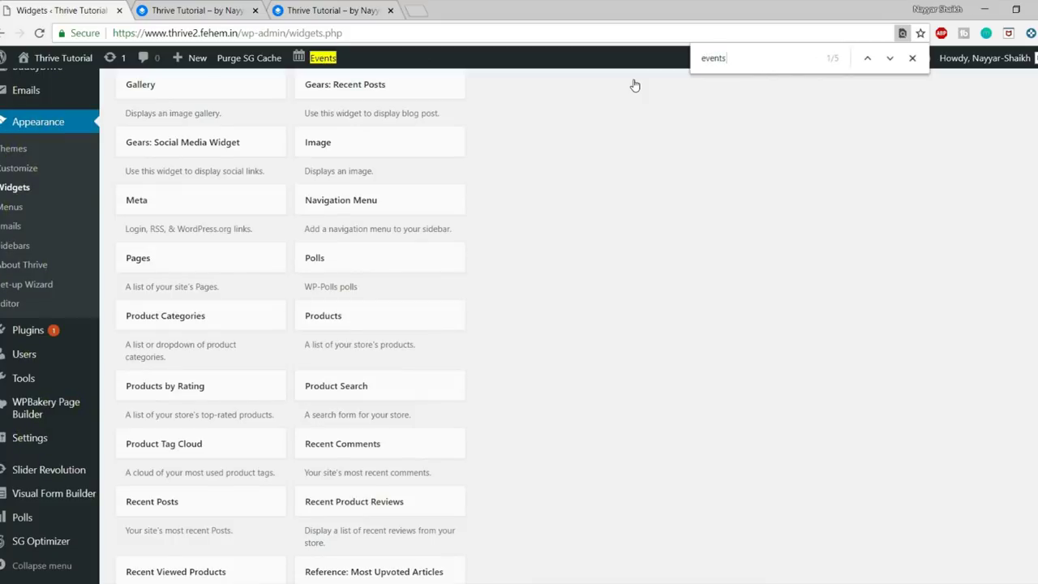
Step: Add the Events List widget, titled Upcoming Events with 5 events, to the Dashboard area
left_click(889, 58)
left_click(889, 58)
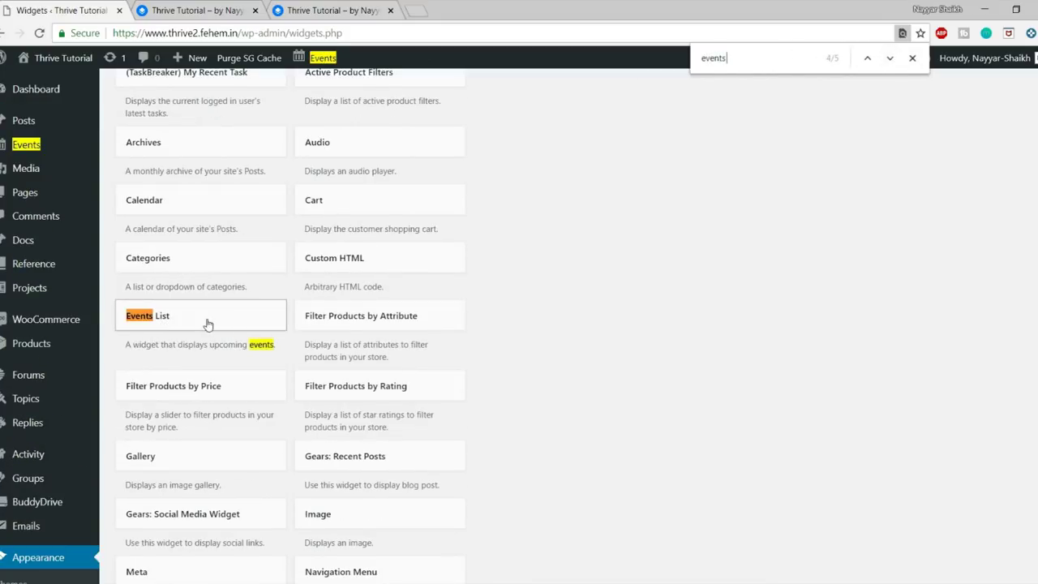
left_click(206, 321)
scroll(228, 519, "down", 1)
scroll(228, 551, "down", 2)
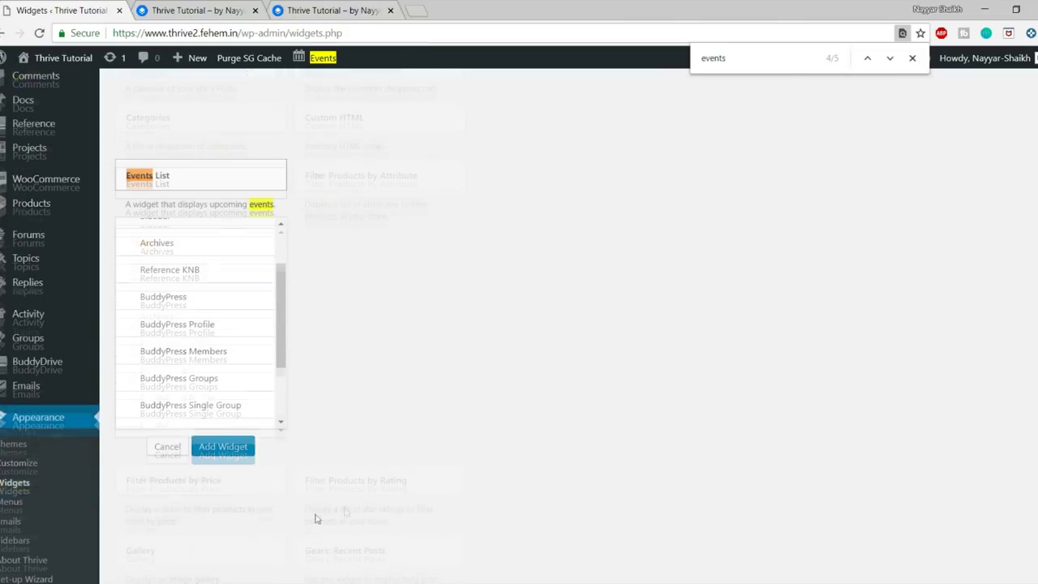
left_click(235, 448)
scroll(701, 429, "down", 1)
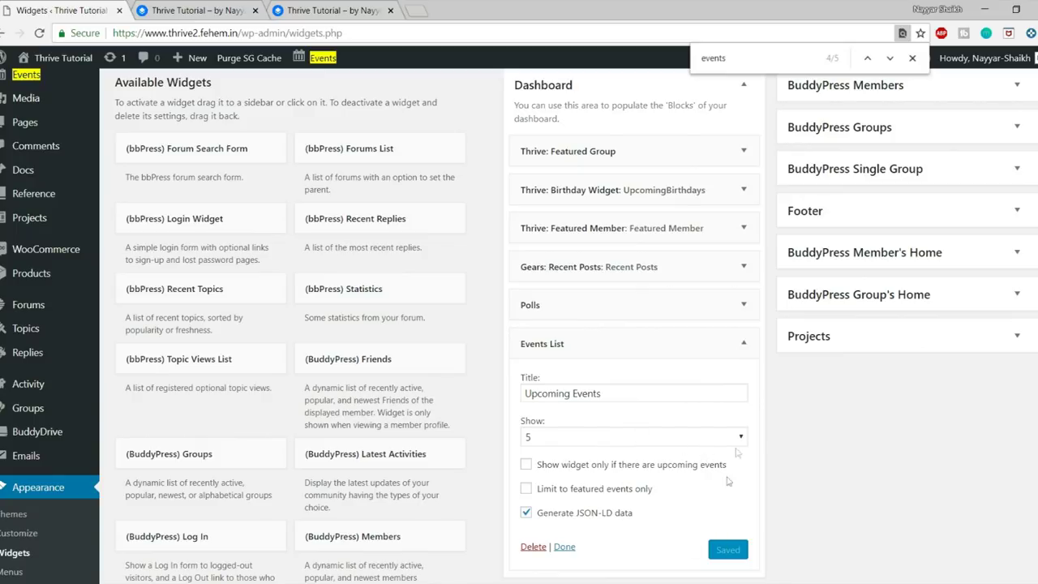
Step: Collapse the Events List widget and reload the homepage to check the widget changes
left_click(743, 343)
scroll(744, 349, "up", 1)
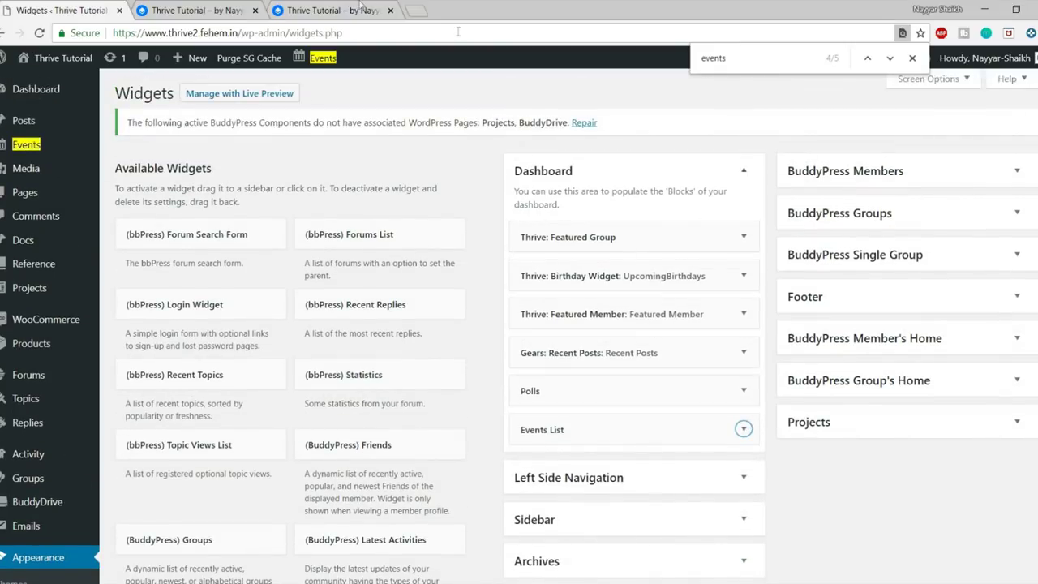
left_click(247, 10)
left_click(39, 33)
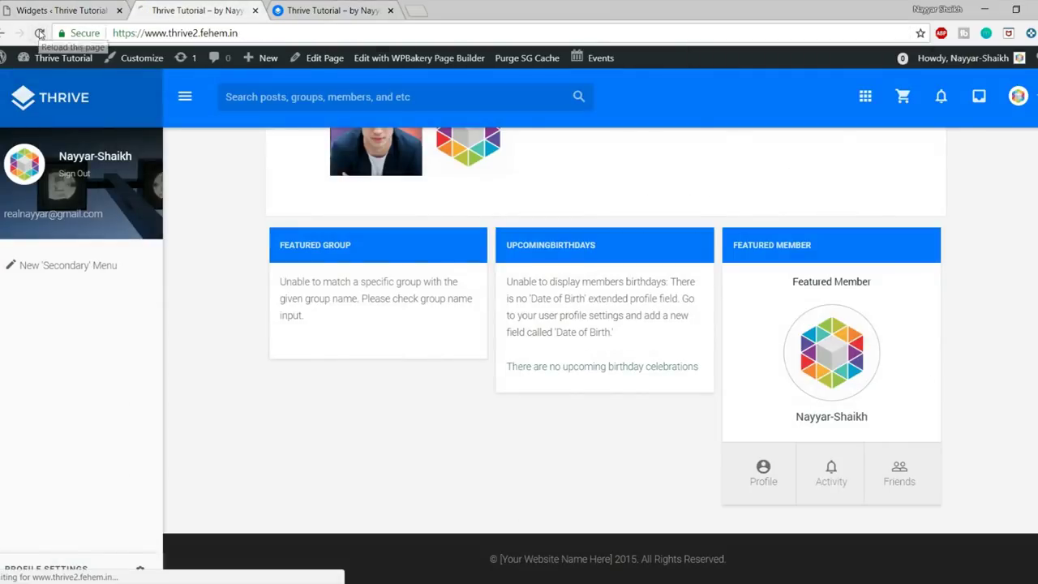
scroll(679, 361, "down", 3)
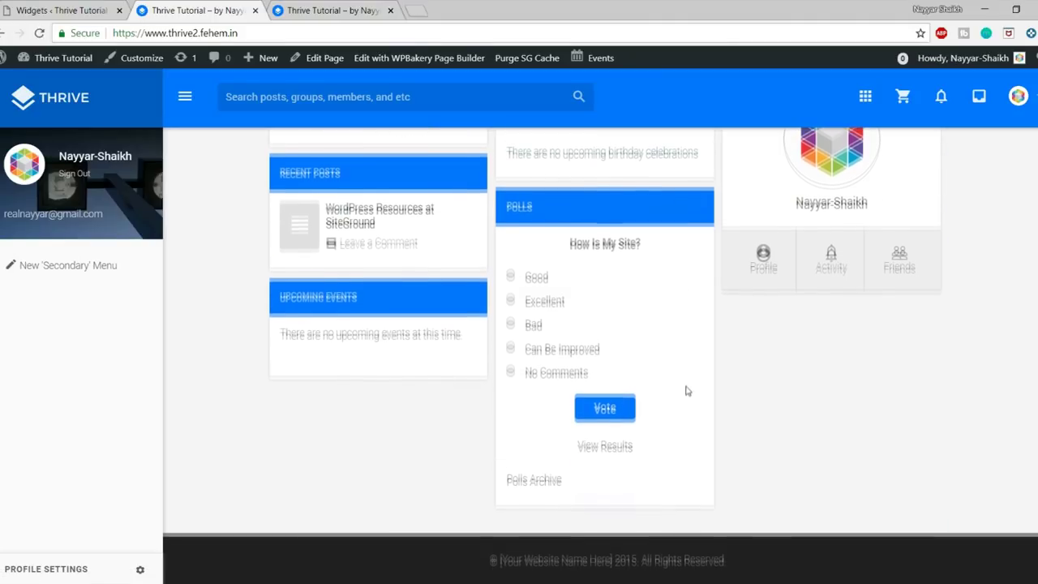
scroll(685, 386, "up", 5)
scroll(686, 390, "down", 3)
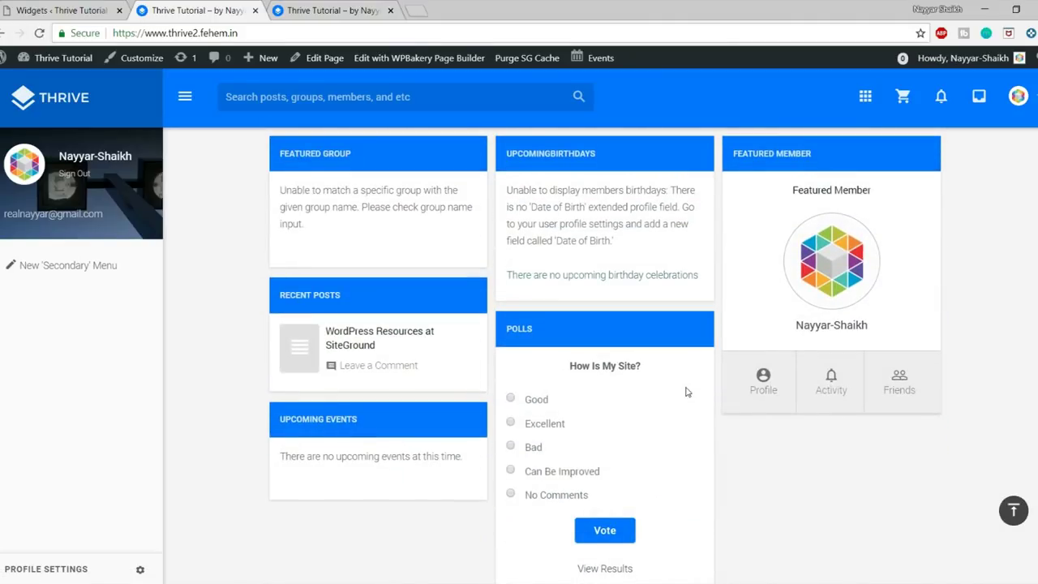
scroll(686, 391, "up", 1)
scroll(389, 406, "down", 1)
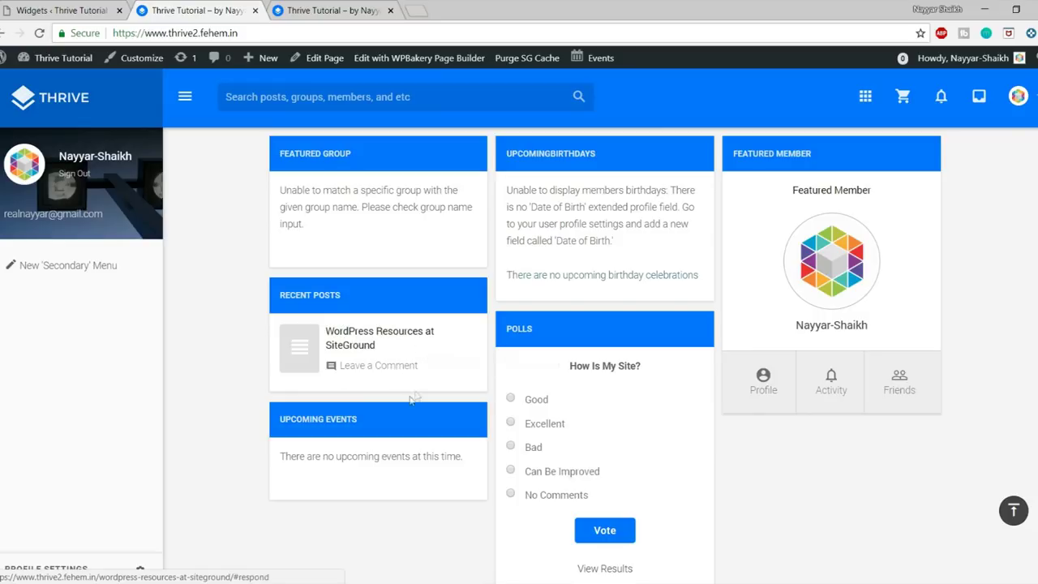
scroll(551, 437, "down", 1)
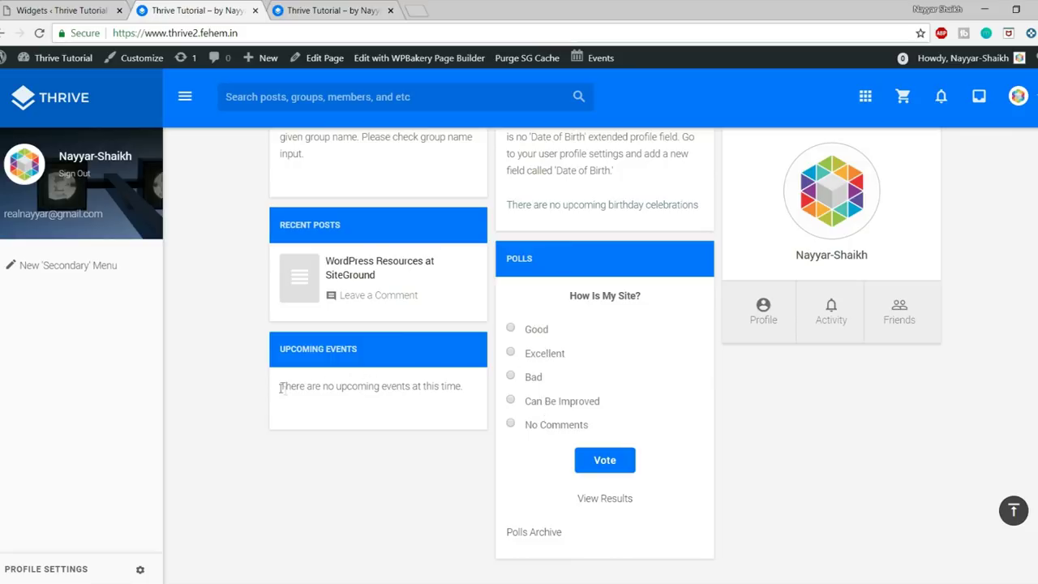
Step: Compare with the demo site, expanding and collapsing its Groups options
left_click_drag(284, 389, 492, 405)
left_click(434, 384)
scroll(488, 342, "up", 3)
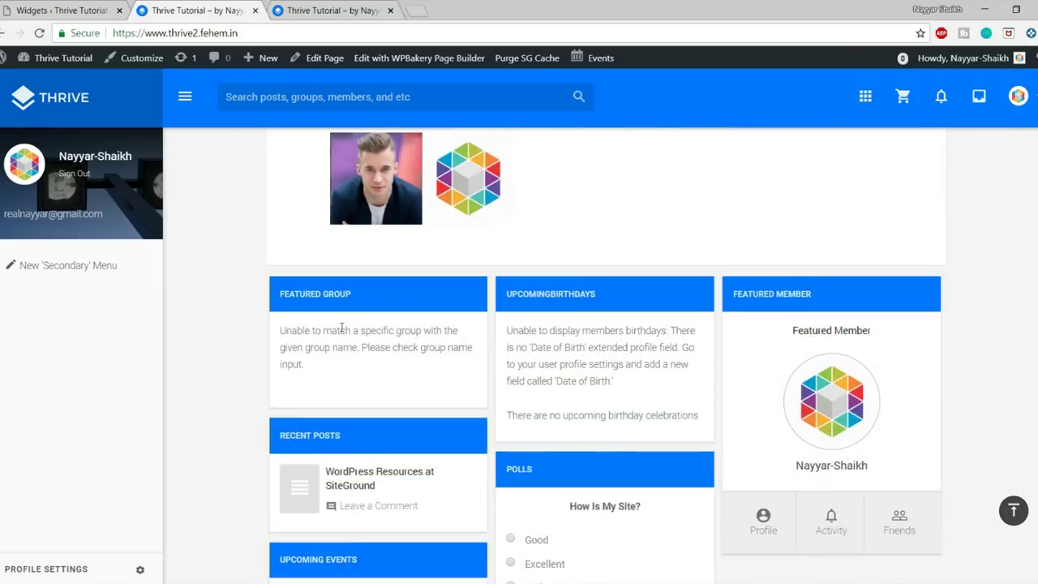
scroll(568, 363, "up", 2)
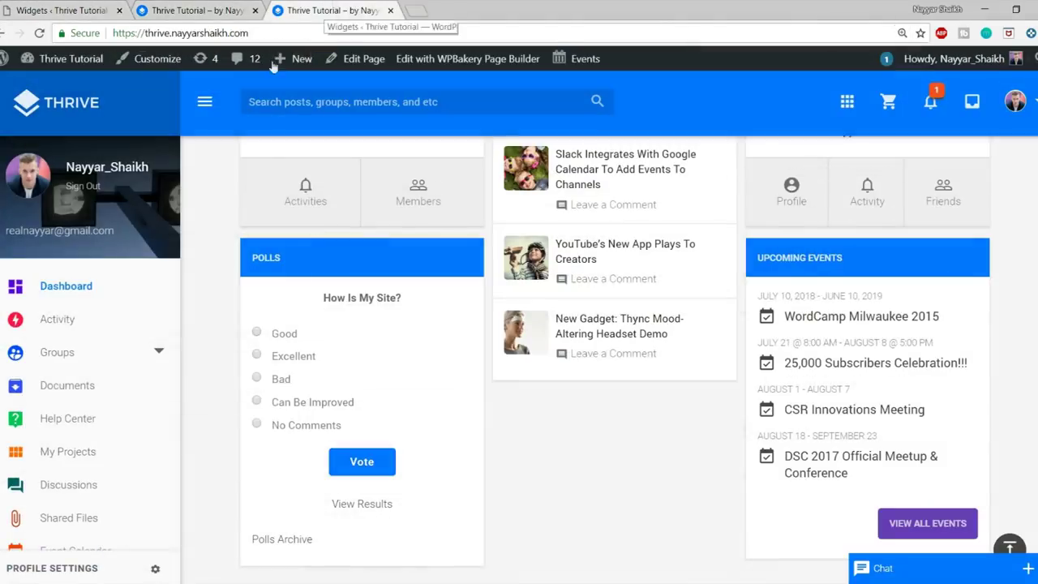
scroll(68, 405, "down", 2)
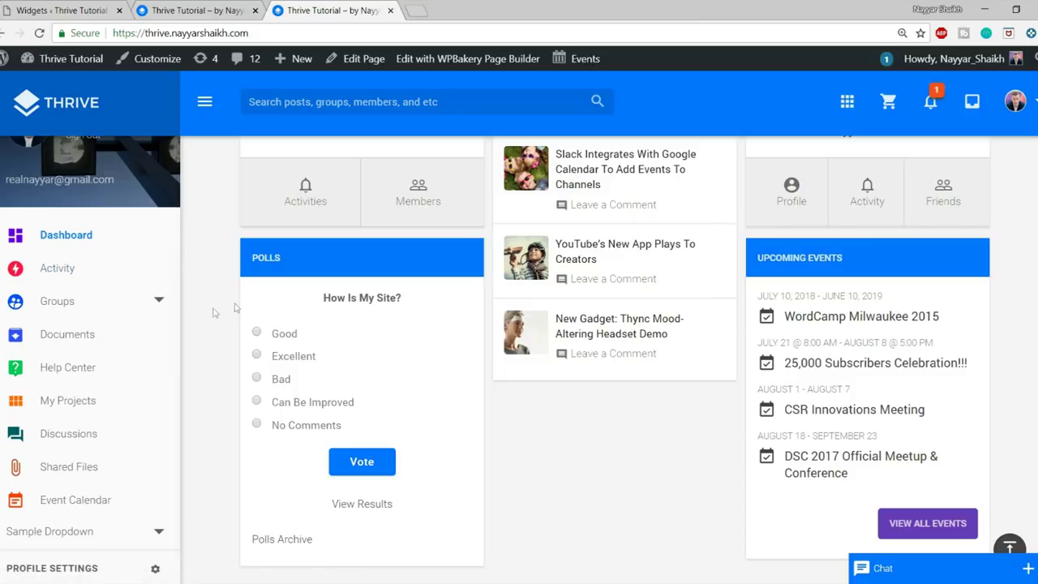
left_click(157, 300)
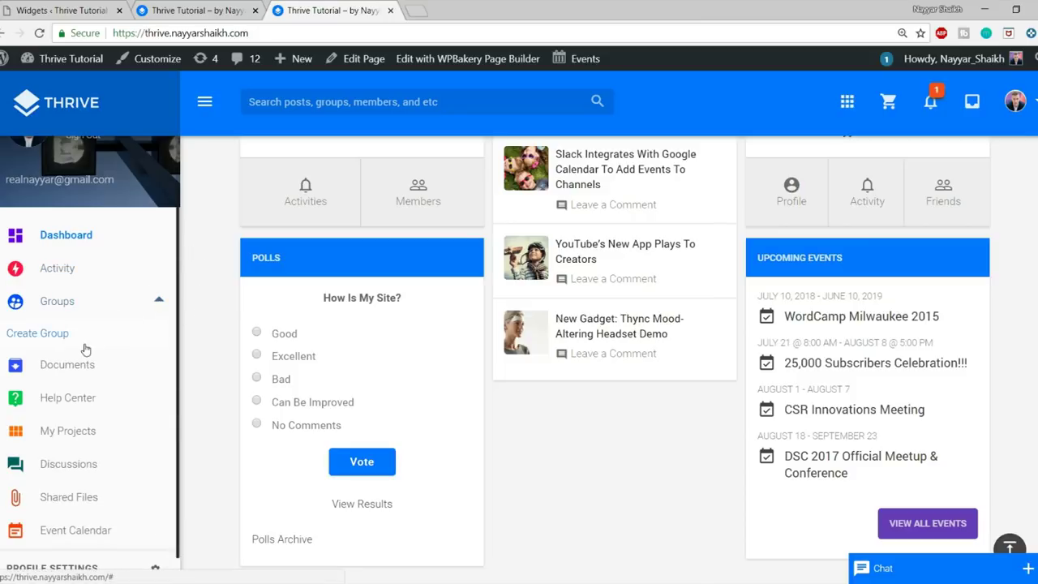
left_click(158, 301)
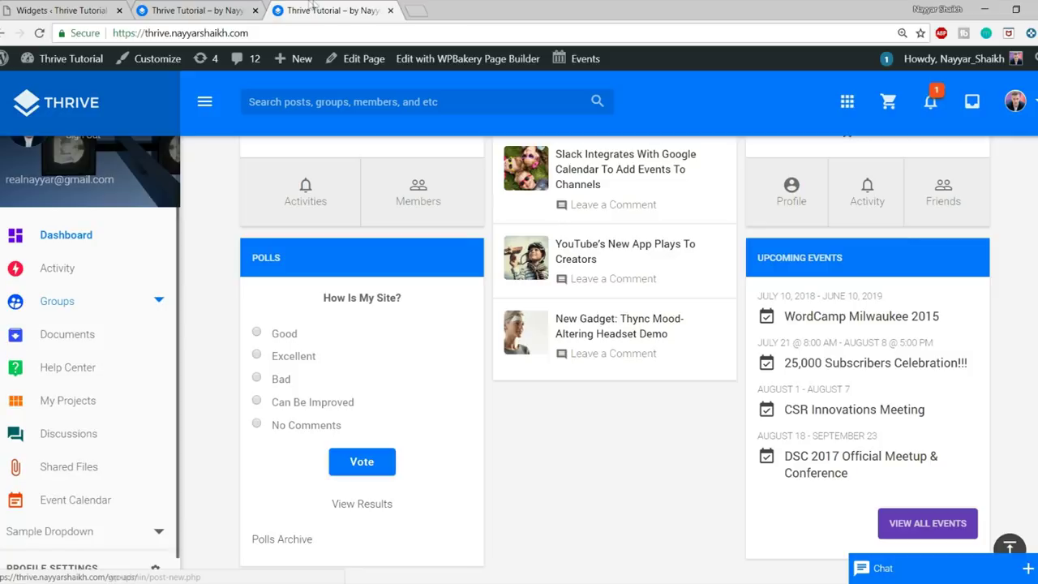
Step: Return to the Widgets admin page and go to Appearance > Menus
left_click(103, 6)
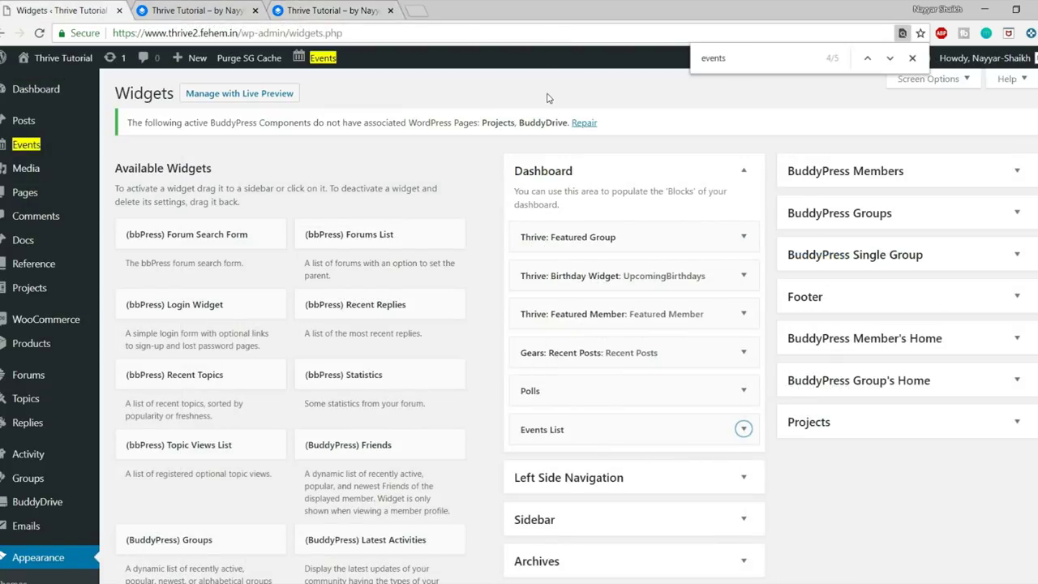
scroll(539, 138, "down", 2)
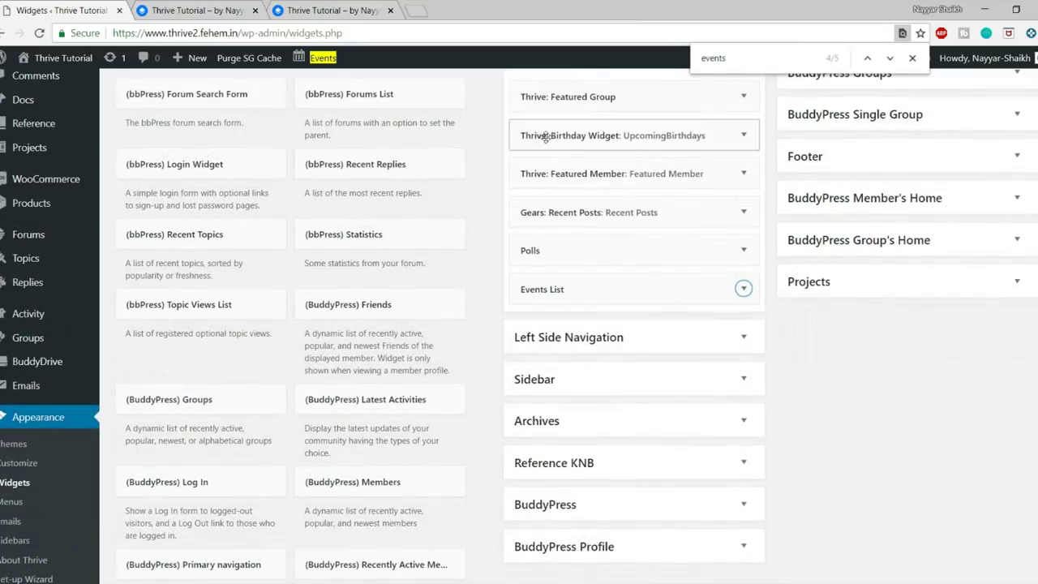
scroll(23, 175, "down", 1)
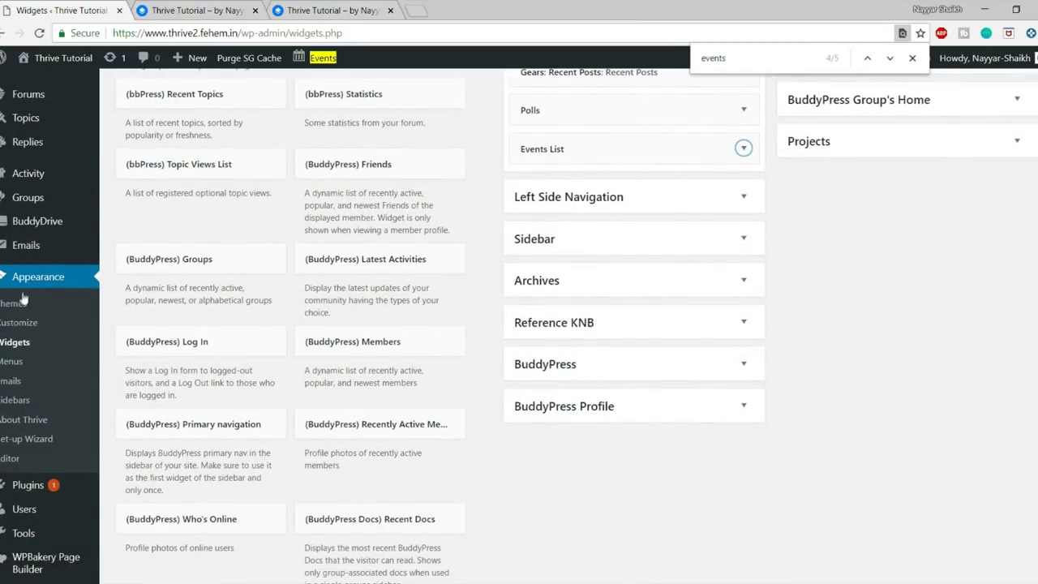
left_click(10, 368)
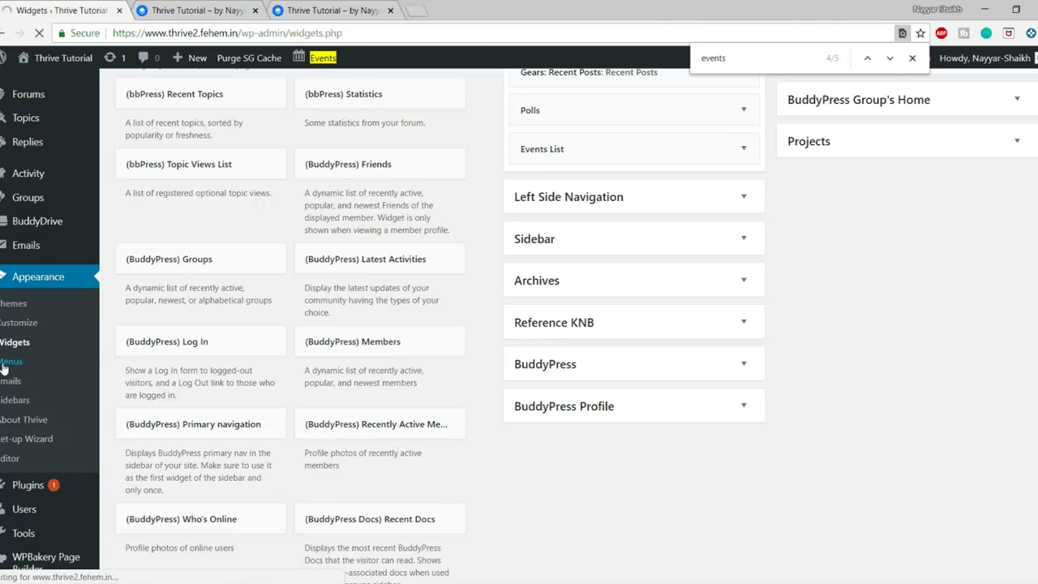
Step: Open the homepage's New 'Secondary' Menu link in a new tab placed first
scroll(78, 436, "down", 3)
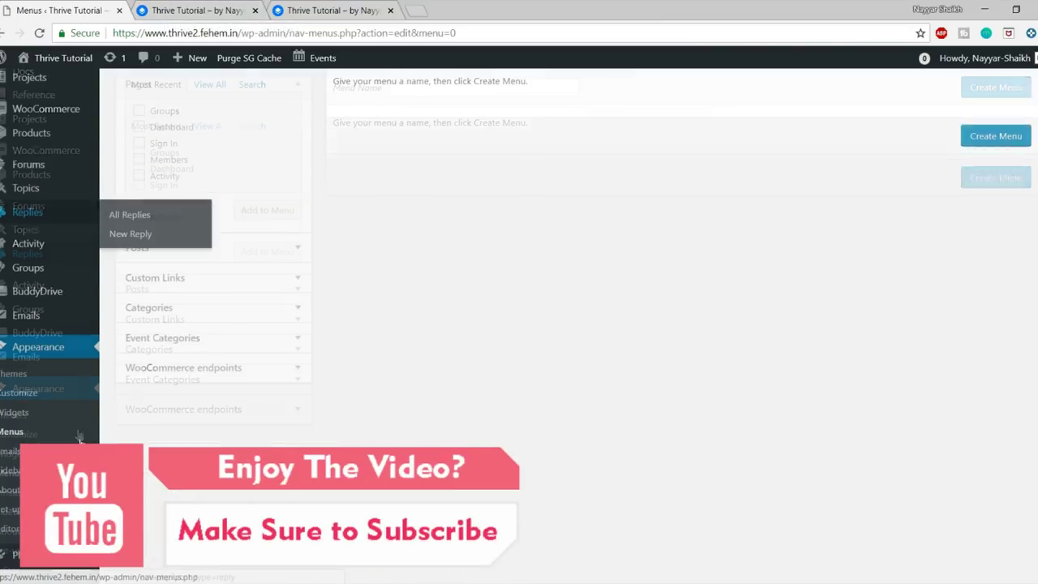
scroll(96, 335, "up", 3)
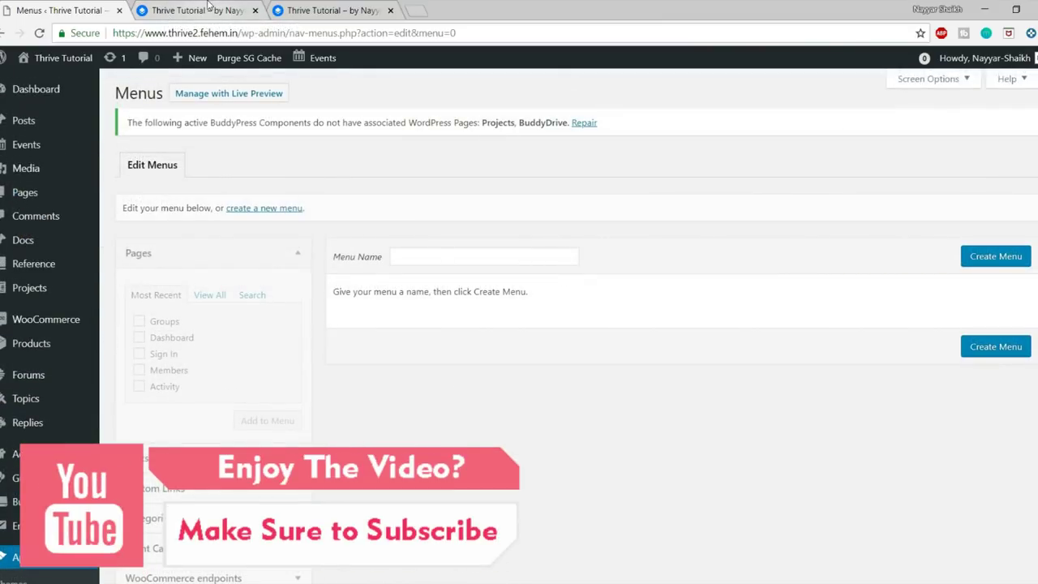
left_click(202, 10)
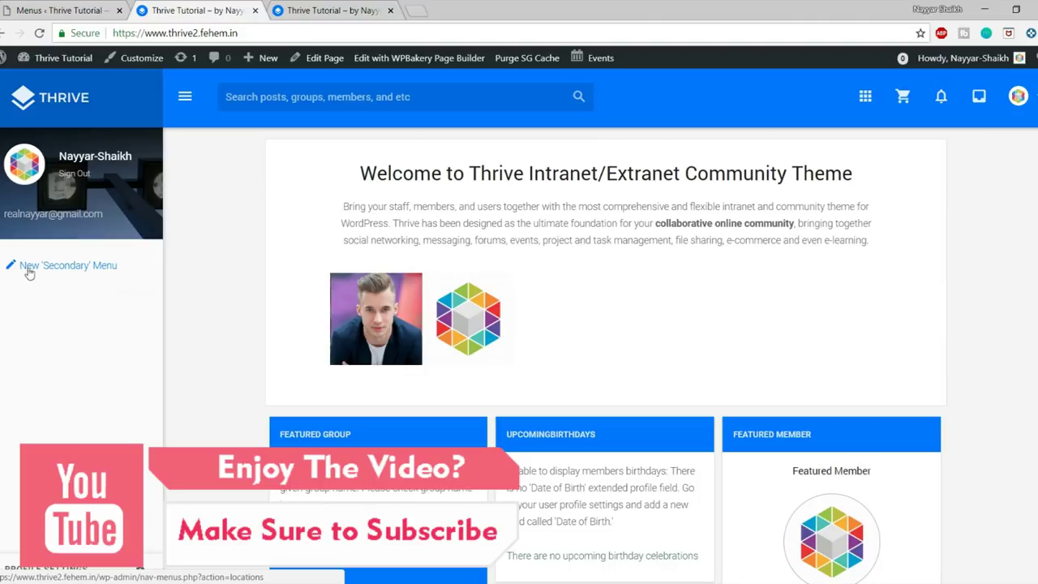
right_click(70, 269)
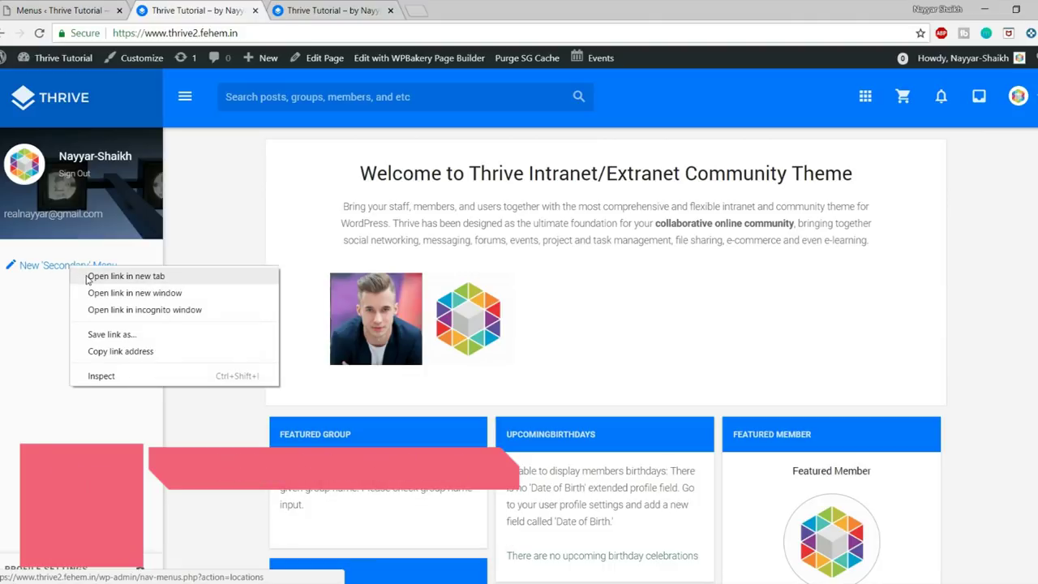
left_click(89, 278)
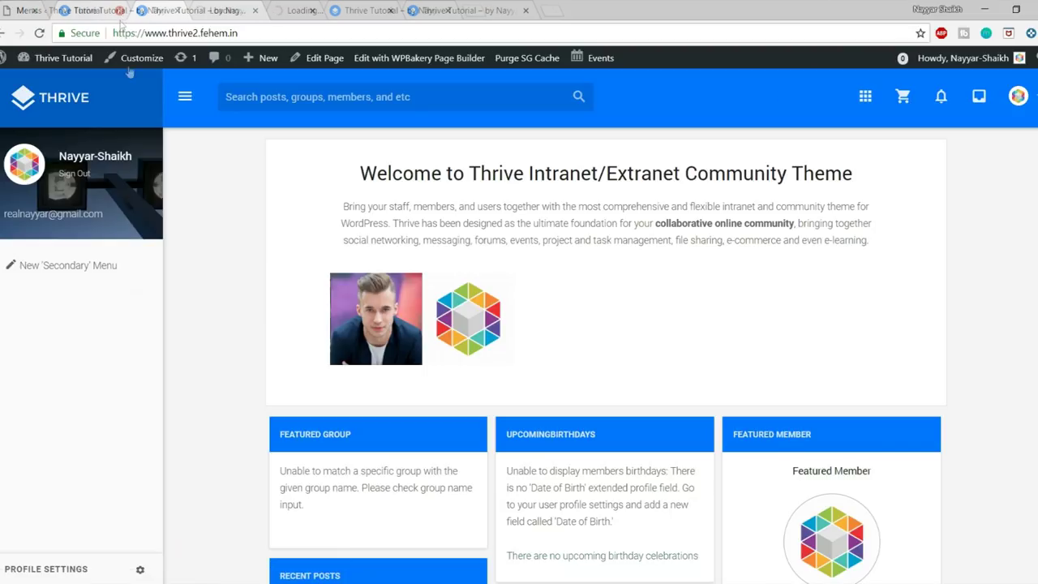
left_click_drag(195, 10, 98, 6)
Step: Create a menu named 'Side Menu' and assign it to the Secondary Menu location
left_click(433, 255)
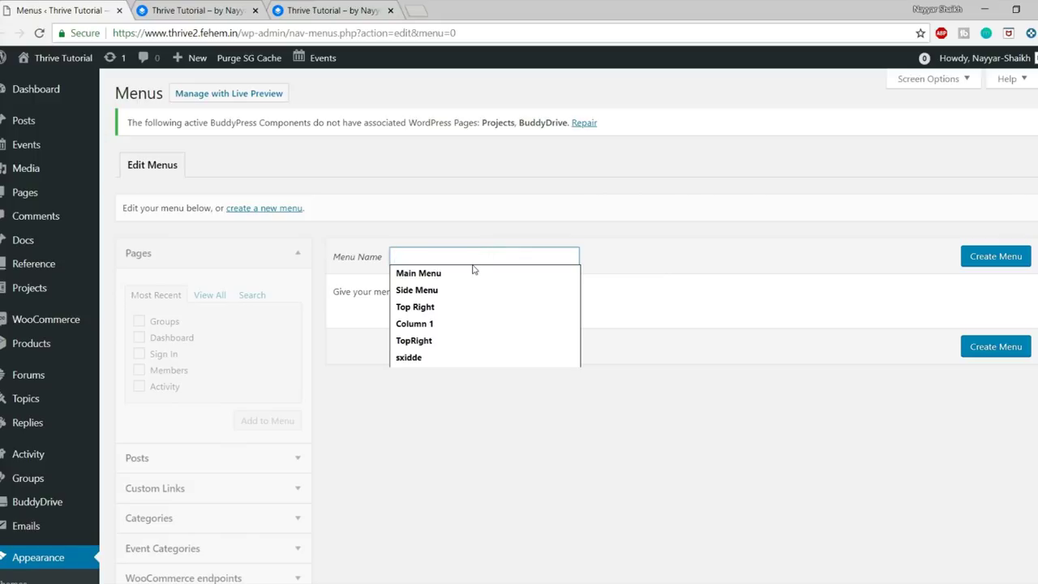
type("Side Menu")
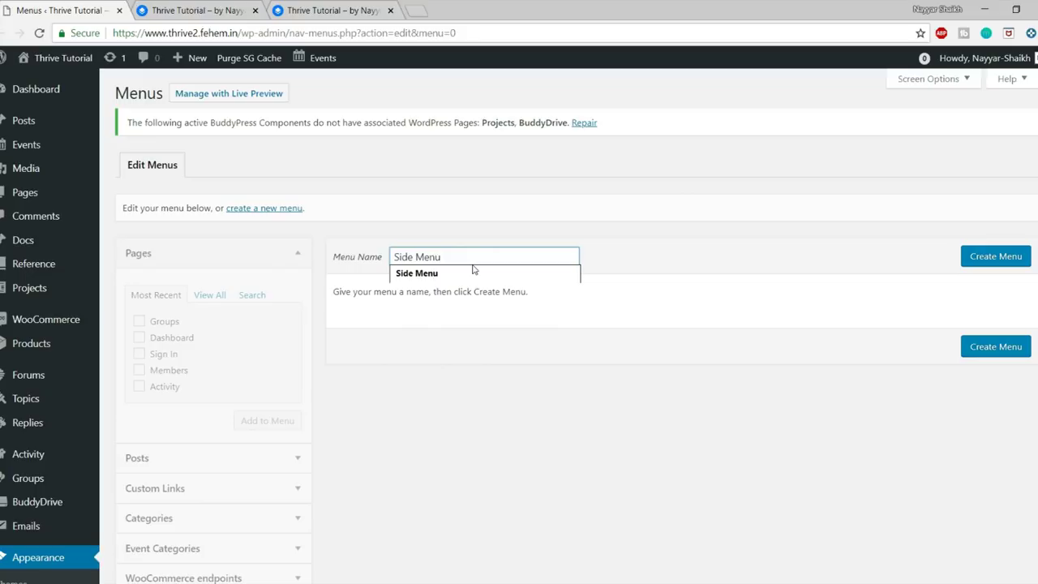
left_click(1014, 262)
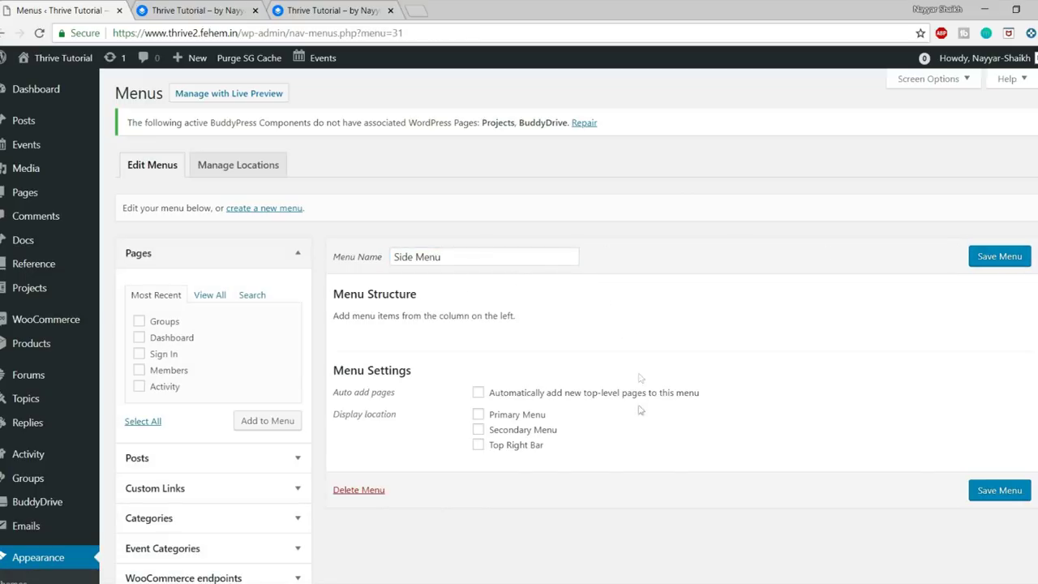
left_click(519, 434)
Step: Check the homepage and the demo site's sidebar menu, then return to the Menus page
left_click(195, 9)
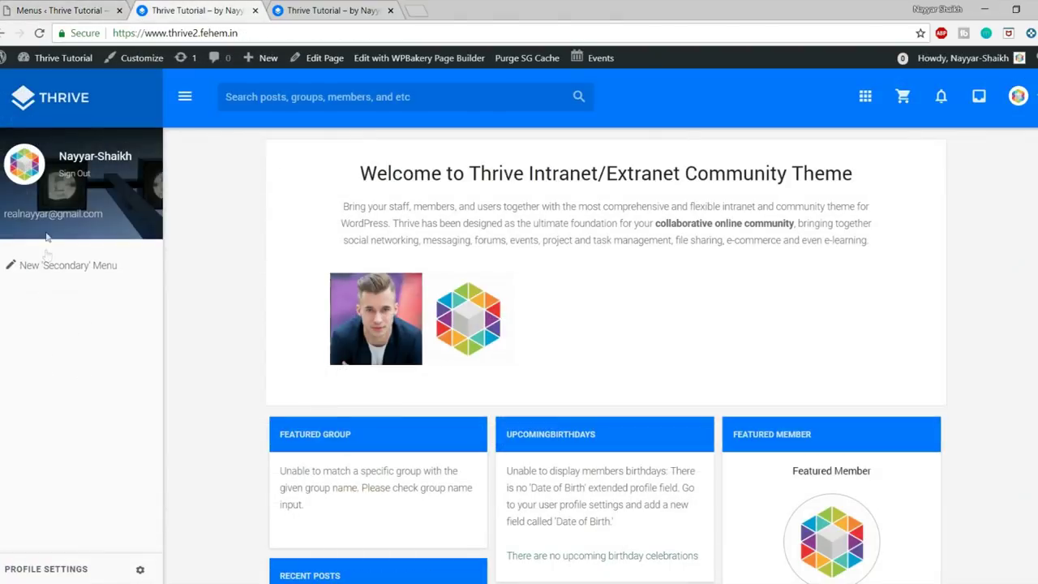
left_click(60, 10)
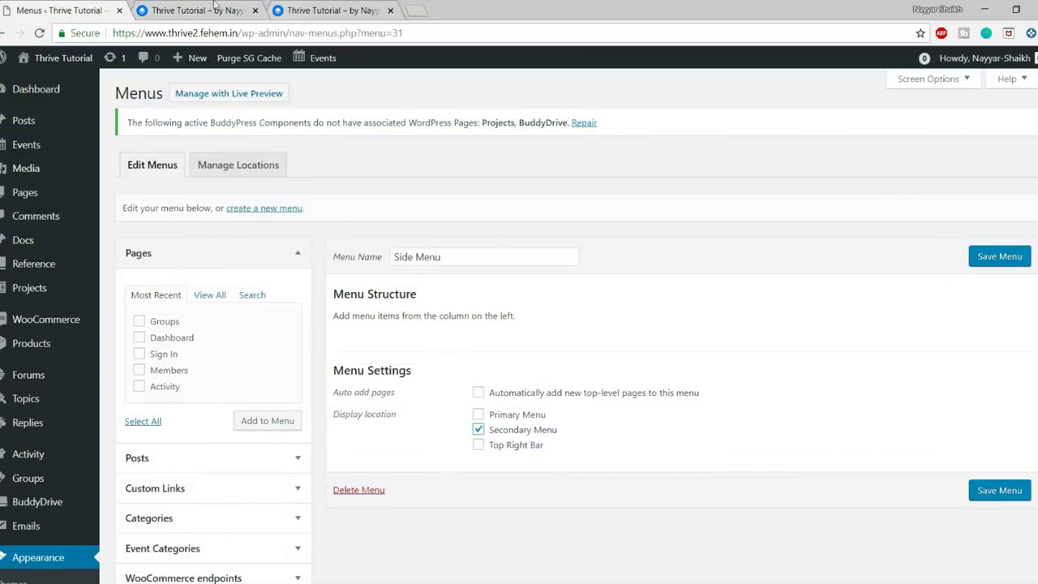
left_click(245, 8)
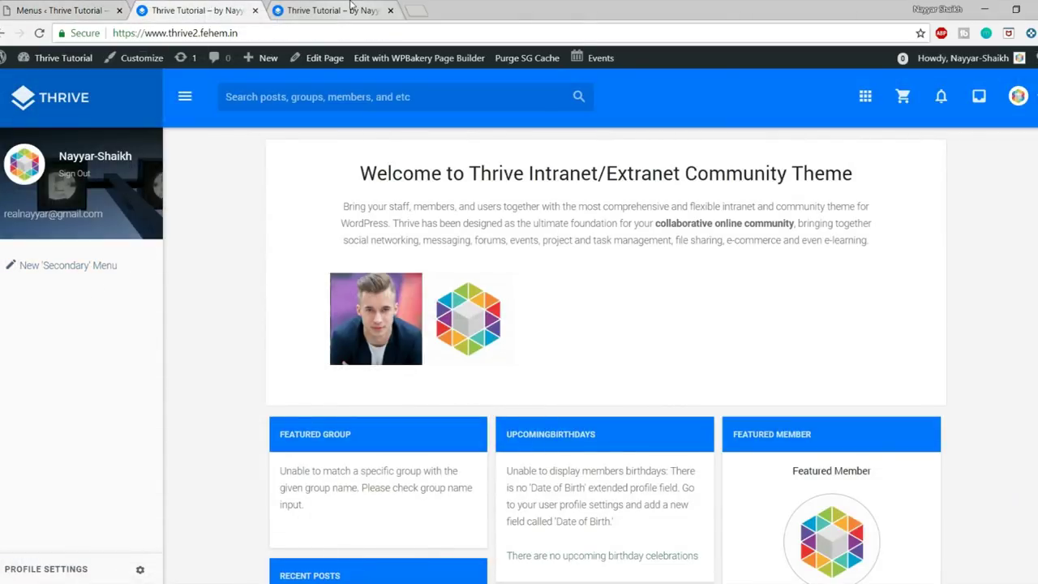
key("ctrl+1")
scroll(303, 288, "down", 1)
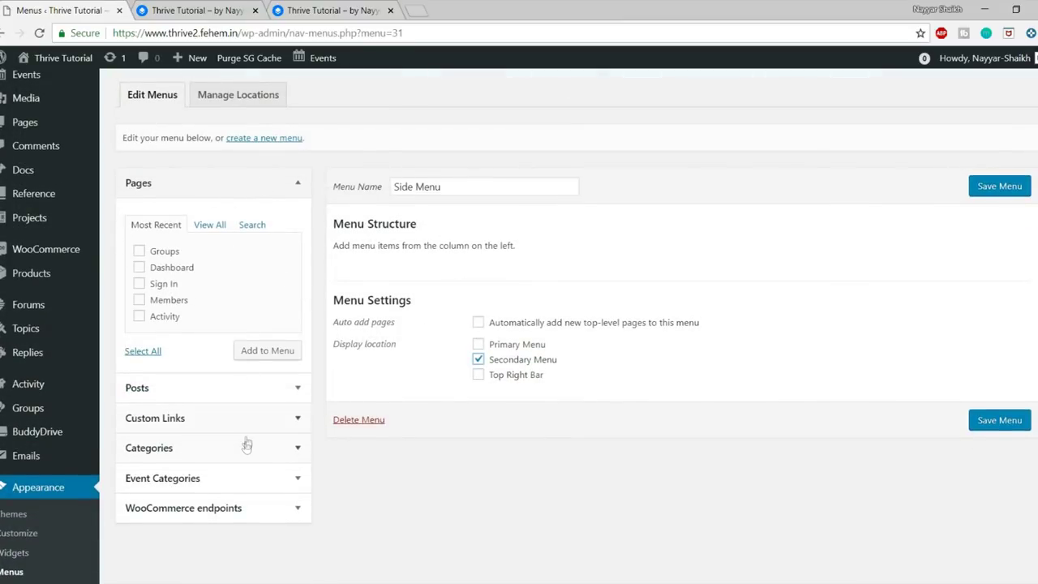
left_click(325, 11)
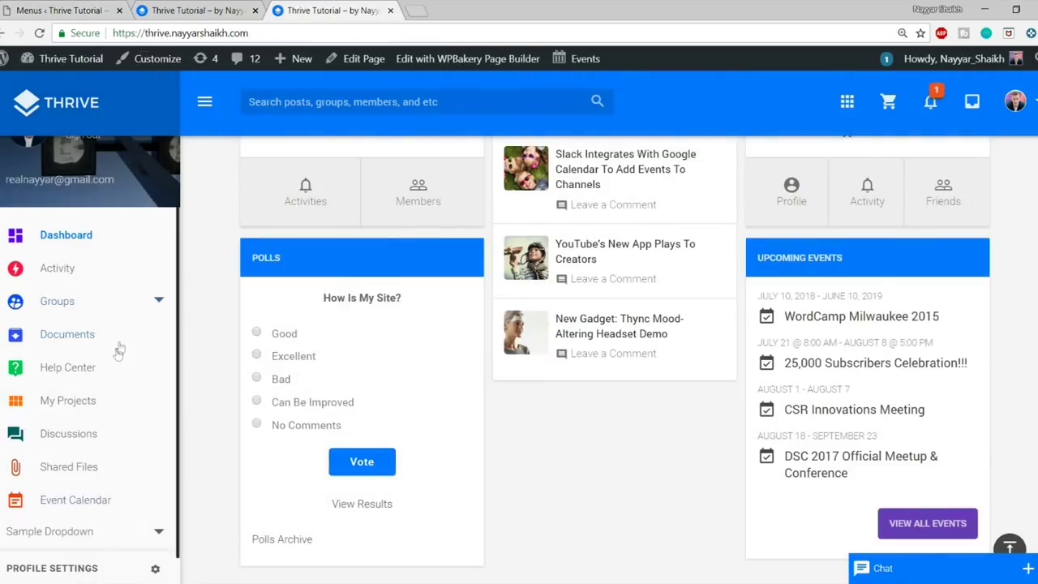
scroll(116, 348, "down", 3)
scroll(106, 398, "up", 8)
scroll(150, 391, "up", 3)
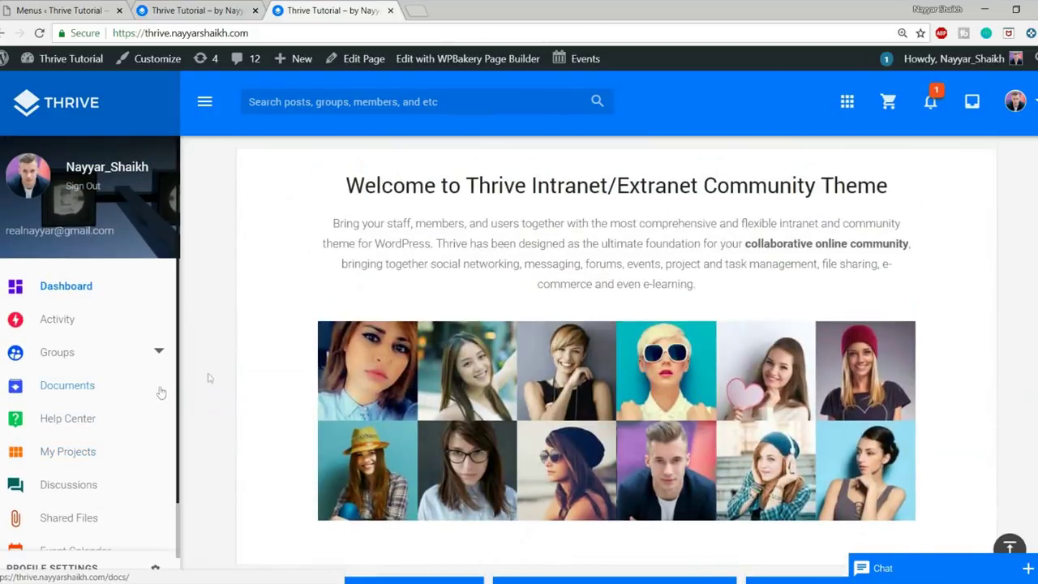
left_click(46, 11)
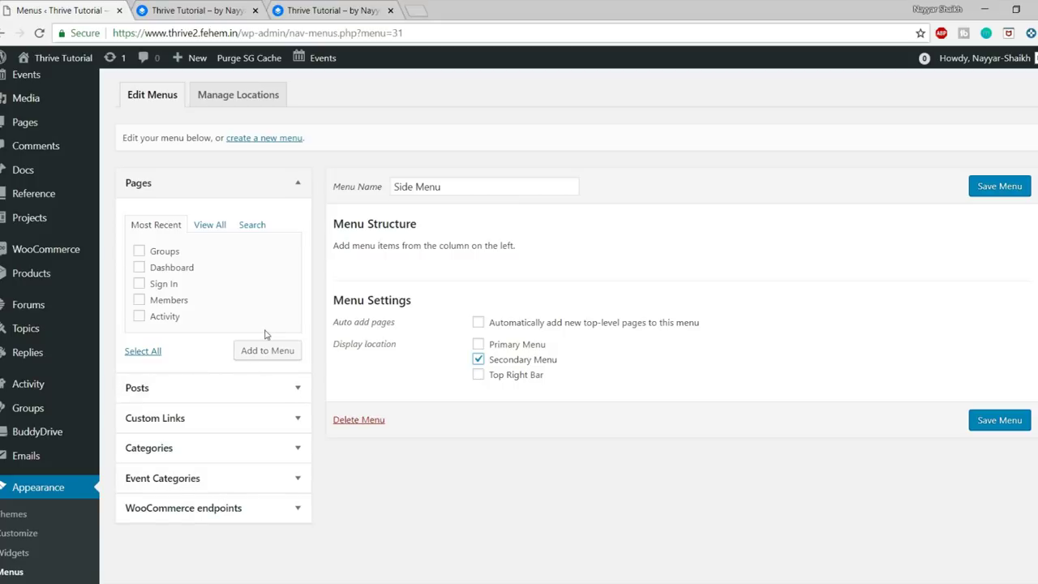
scroll(257, 446, "up", 2)
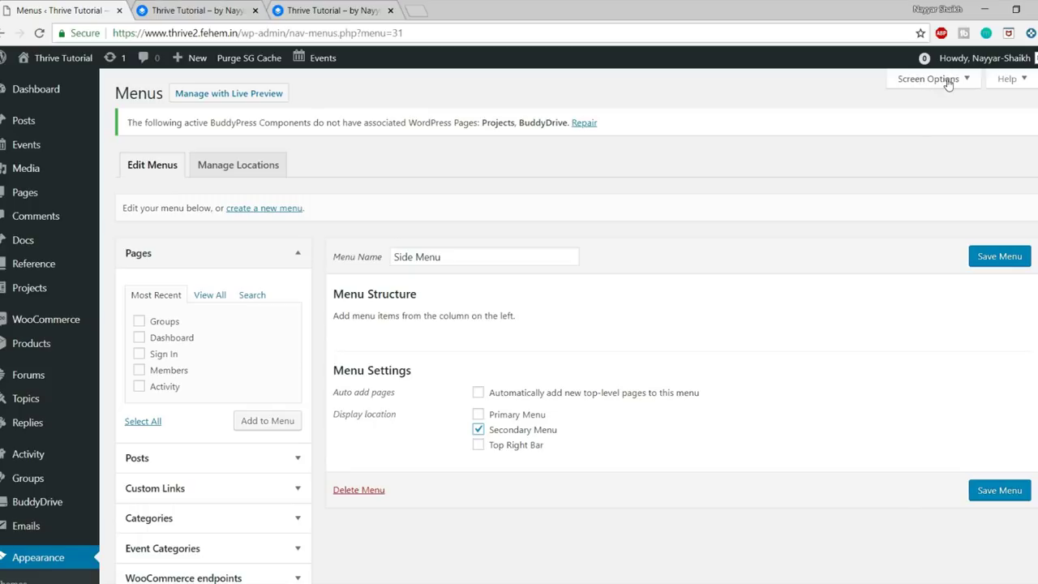
Step: Enable BuddyPress links in the Menus Screen Options
left_click(929, 79)
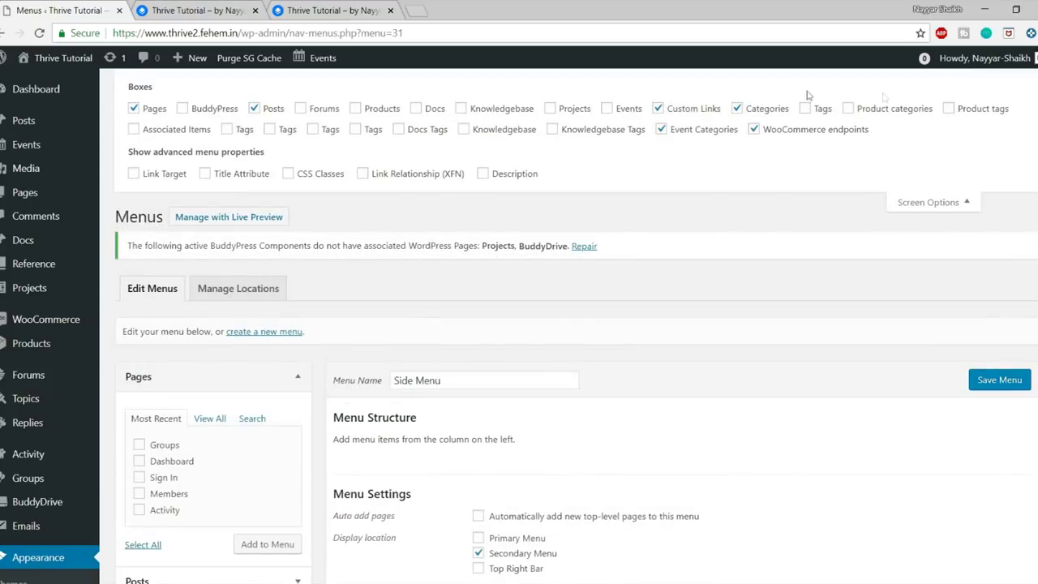
left_click(201, 113)
left_click(929, 202)
scroll(930, 290, "down", 3)
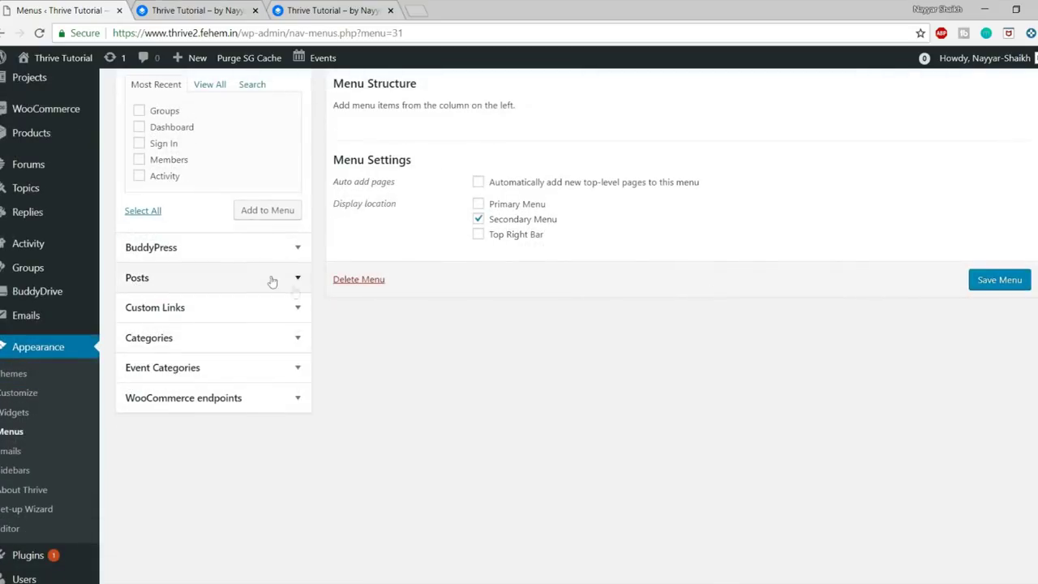
Step: Tick the BuddyPress logged-in links, add them to Side Menu, and save the menu
left_click(206, 249)
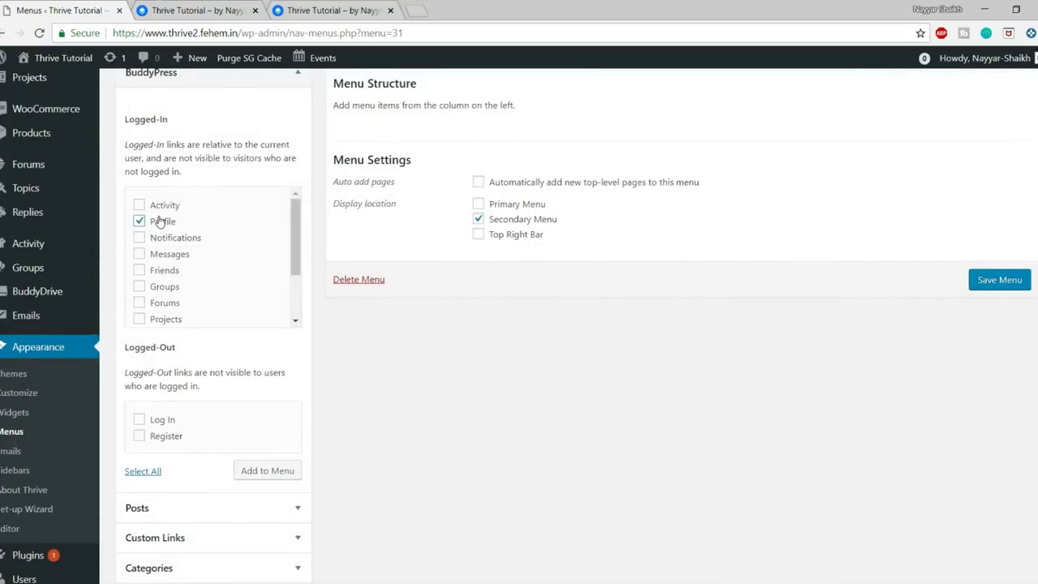
left_click(170, 238)
left_click(168, 253)
left_click(164, 270)
left_click(164, 286)
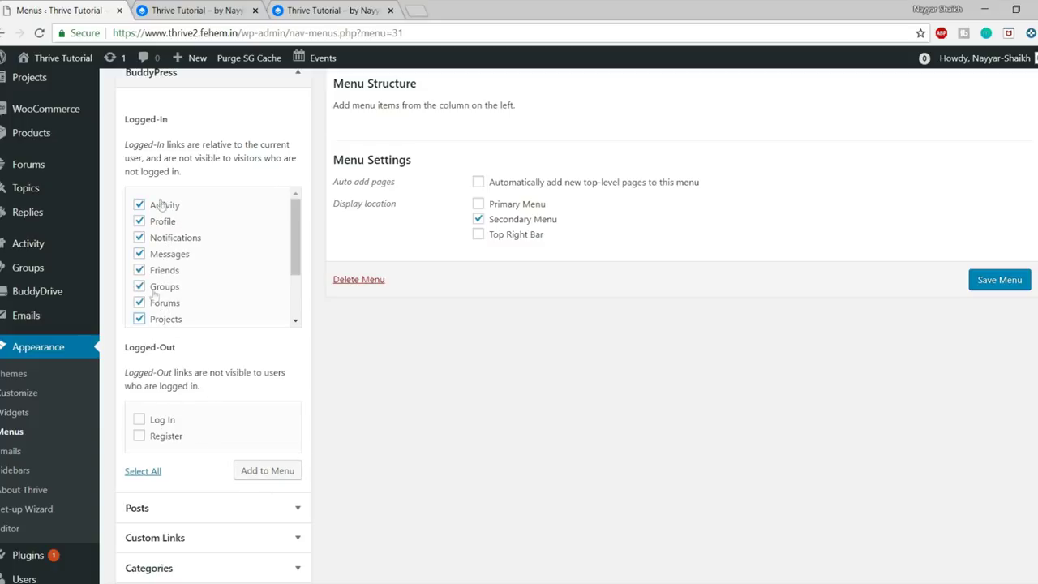
left_click(264, 479)
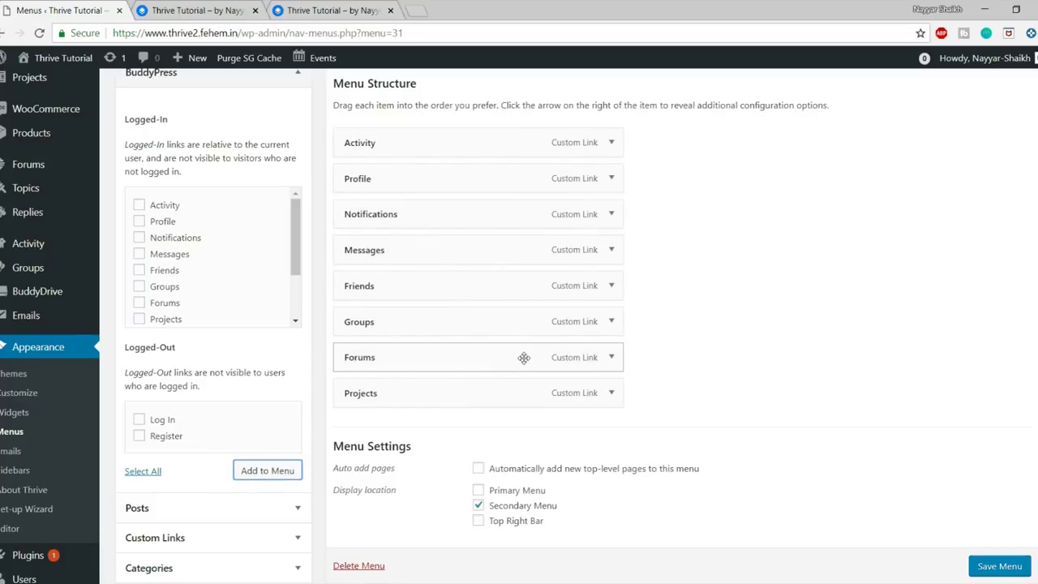
left_click(1026, 571)
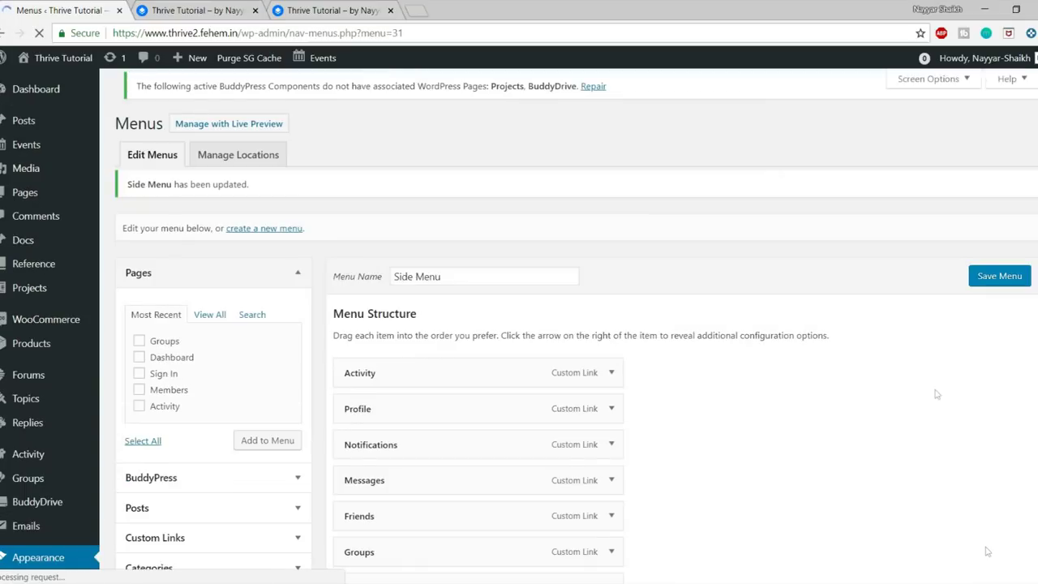
Step: Reload the homepage to see the new links and compare with the reference Thrive site
left_click(215, 6)
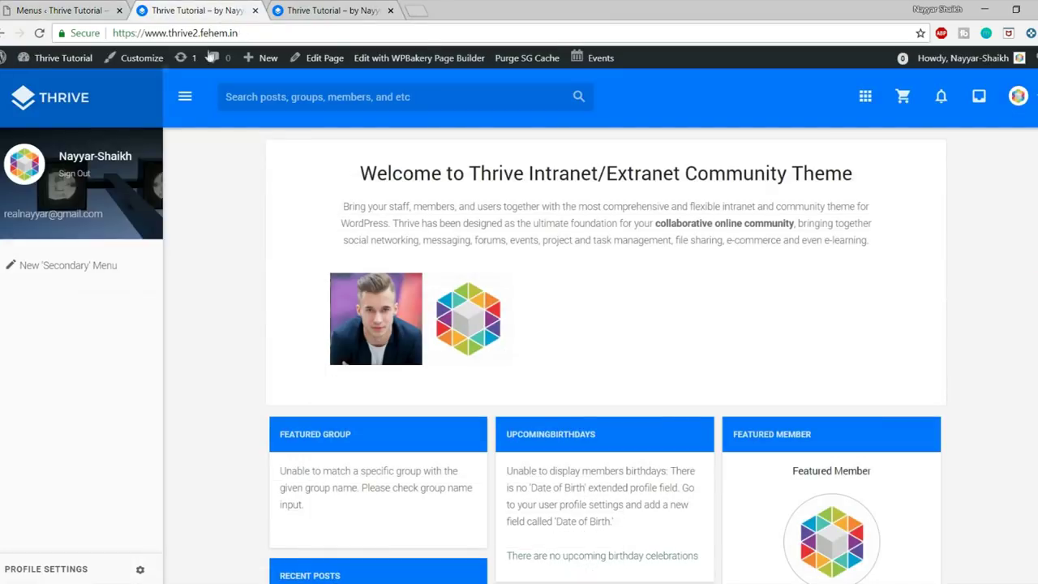
left_click(39, 33)
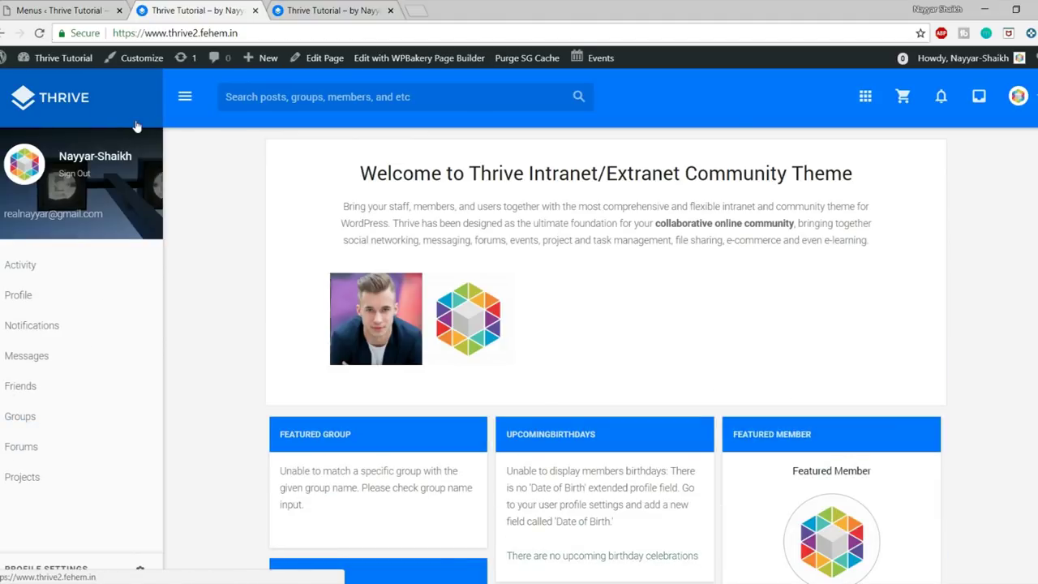
left_click(308, 5)
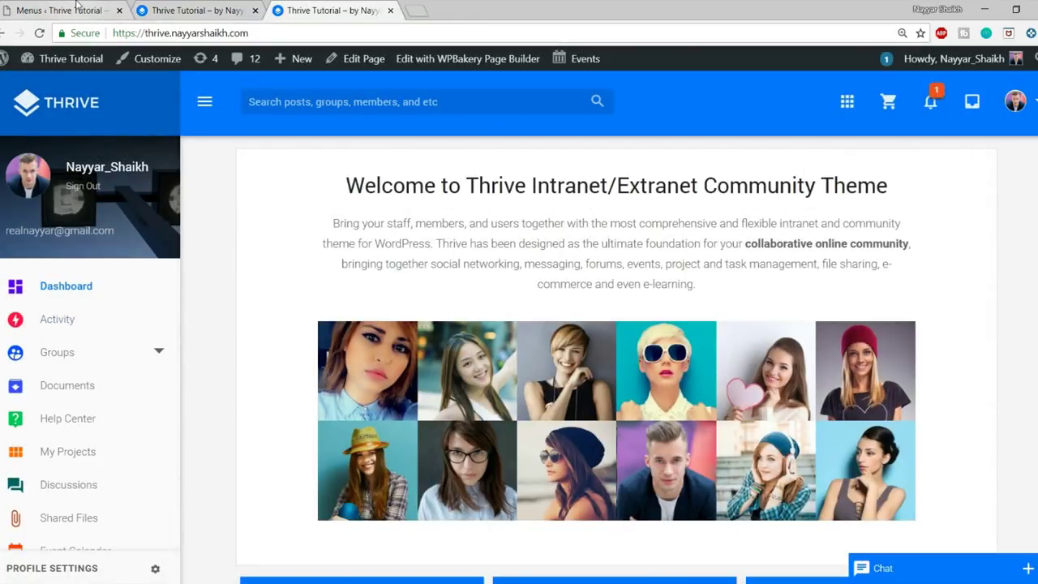
left_click(77, 5)
scroll(648, 308, "down", 2)
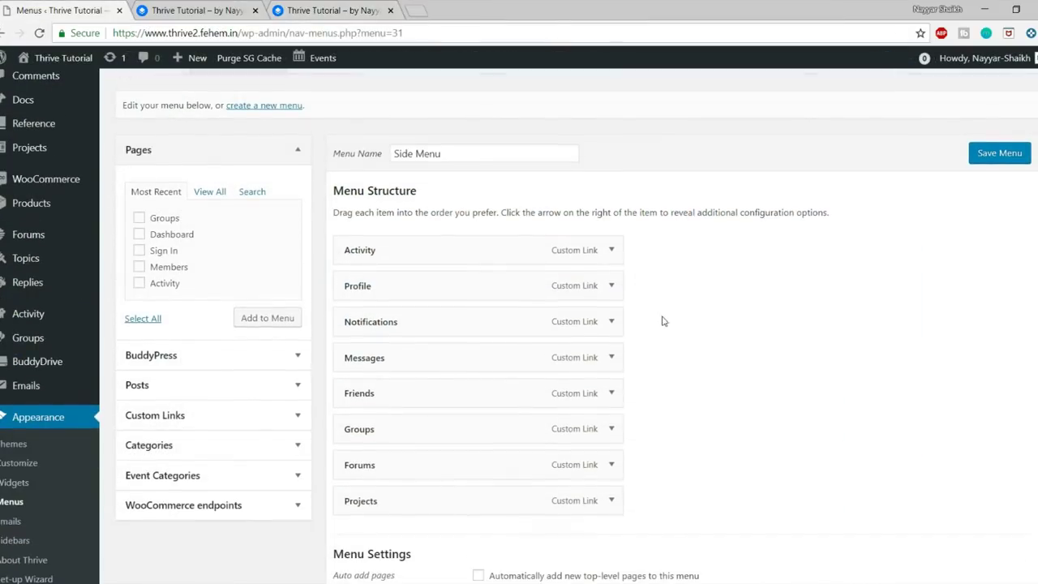
left_click(613, 253)
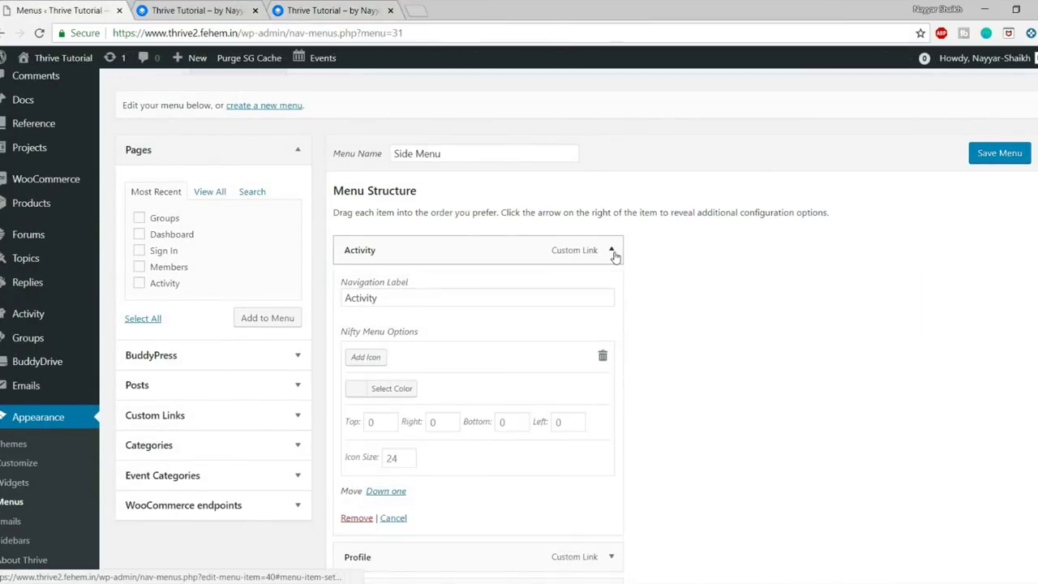
scroll(762, 297, "down", 1)
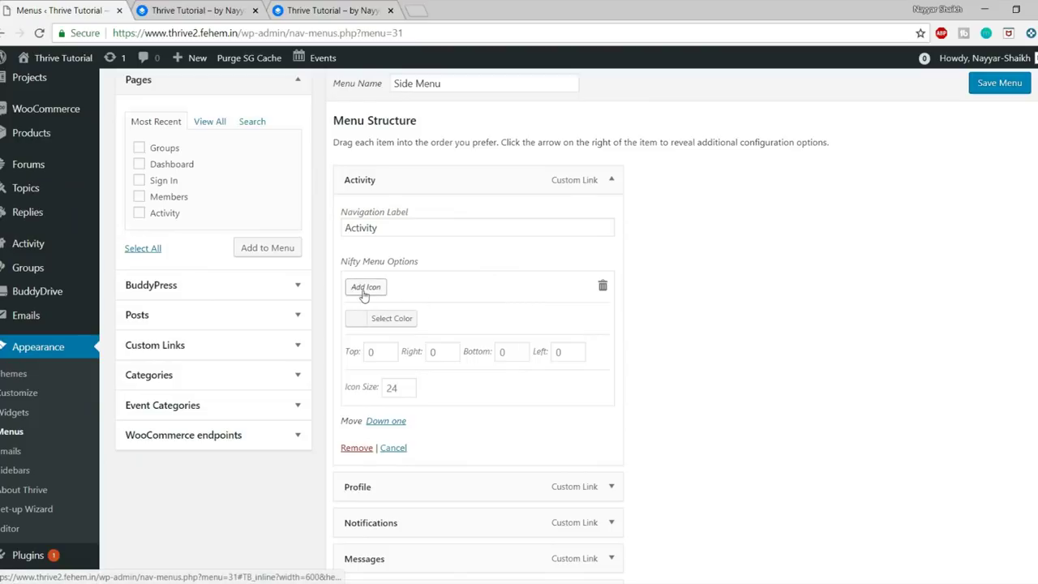
Step: Give the Activity link the eye (visibility) icon
left_click(364, 292)
scroll(591, 330, "down", 1)
scroll(592, 330, "down", 5)
scroll(578, 362, "up", 6)
left_click(412, 167)
type("a")
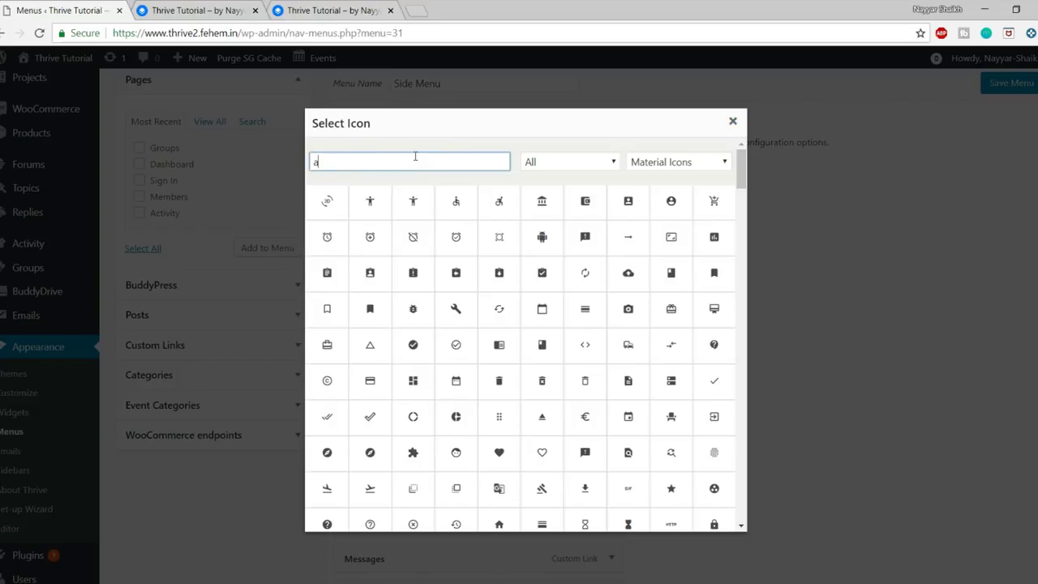
type("cti")
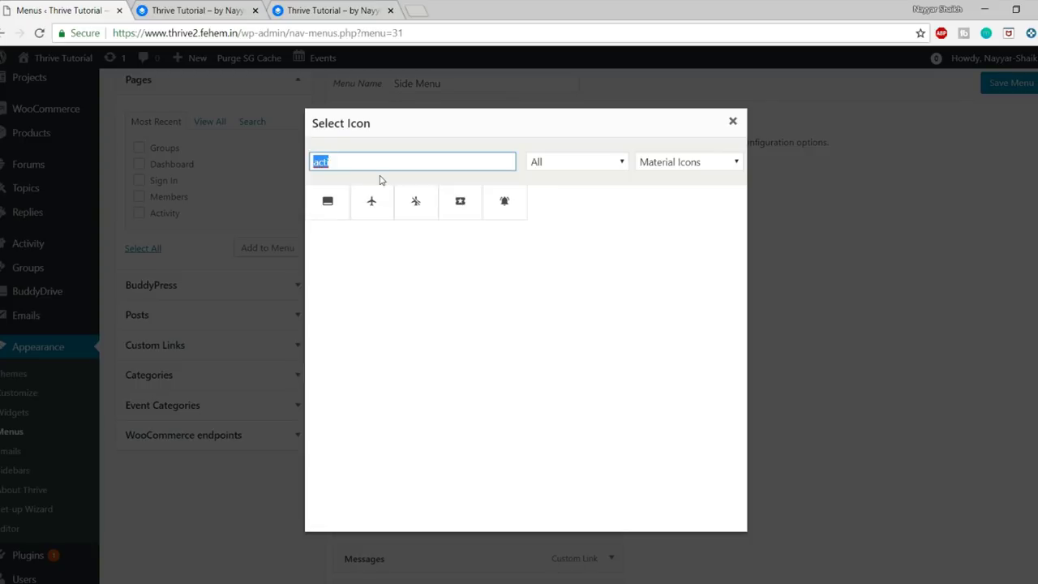
key("BackSpace")
scroll(528, 369, "down", 2)
scroll(529, 369, "down", 4)
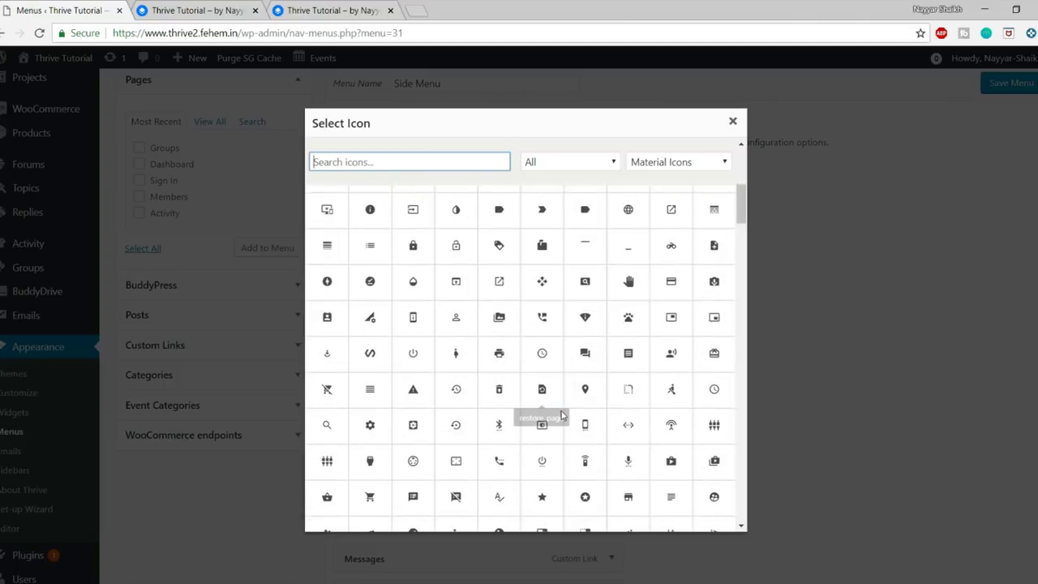
scroll(609, 445, "down", 5)
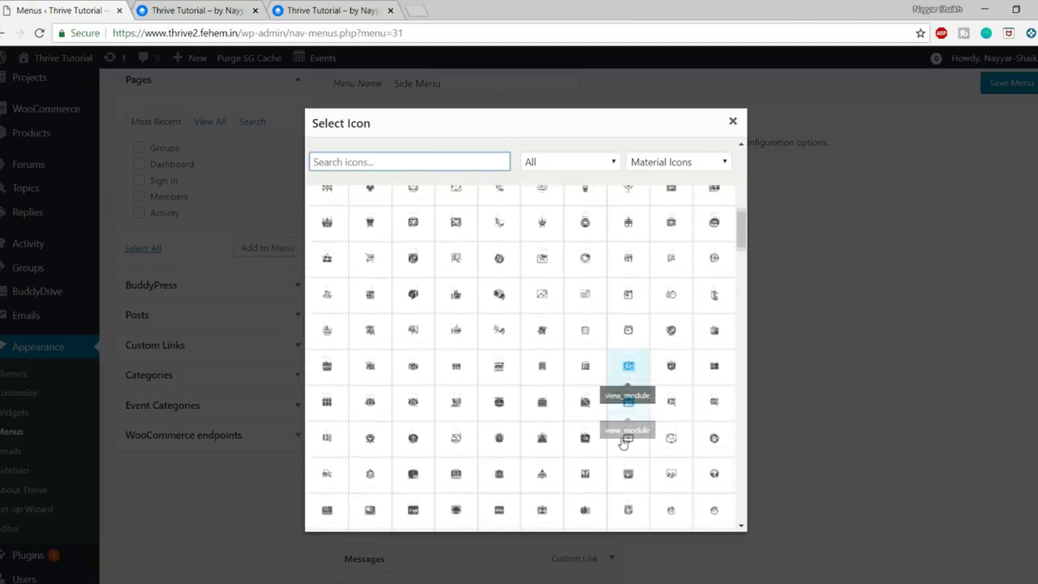
scroll(622, 444, "down", 1)
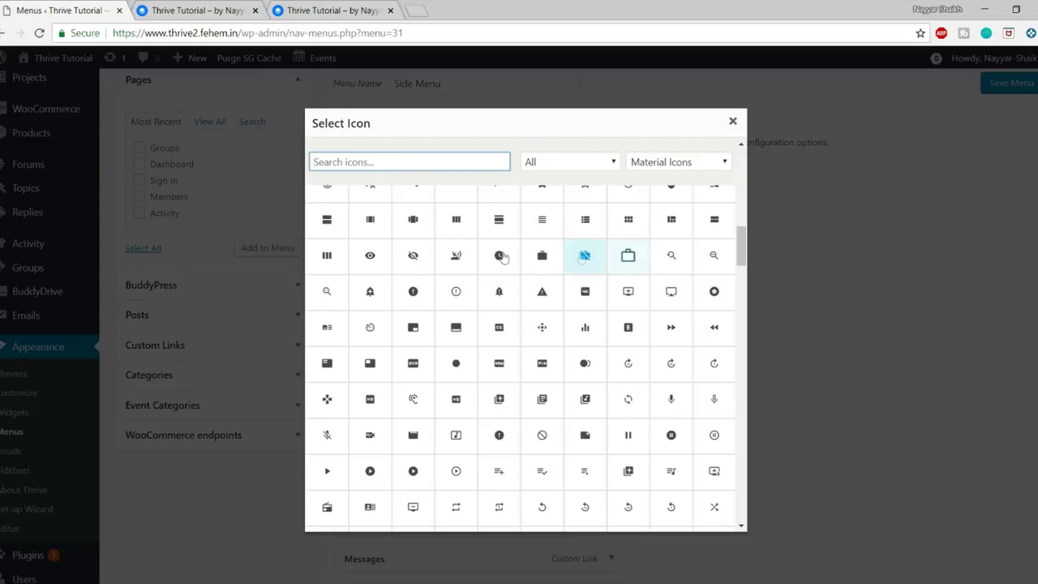
left_click(370, 265)
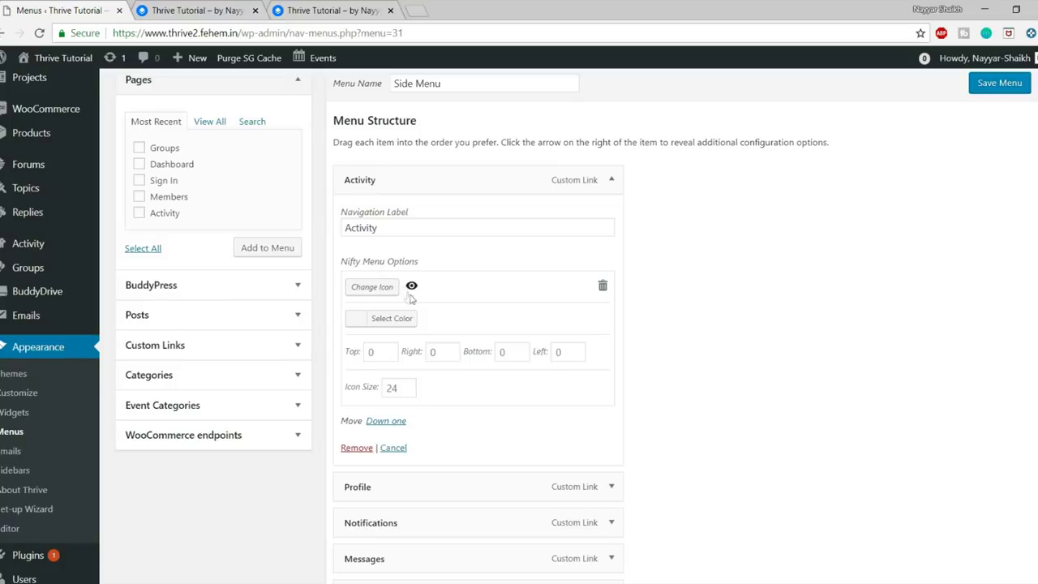
Step: Color the Activity icon red (#dd3333) and save the menu
left_click(399, 321)
left_click(392, 478)
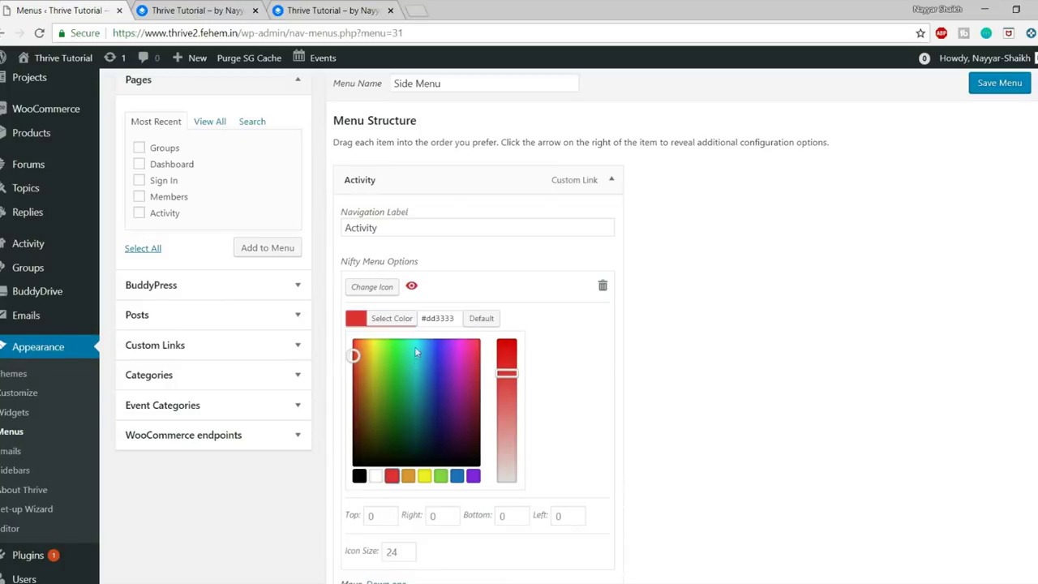
left_click(395, 321)
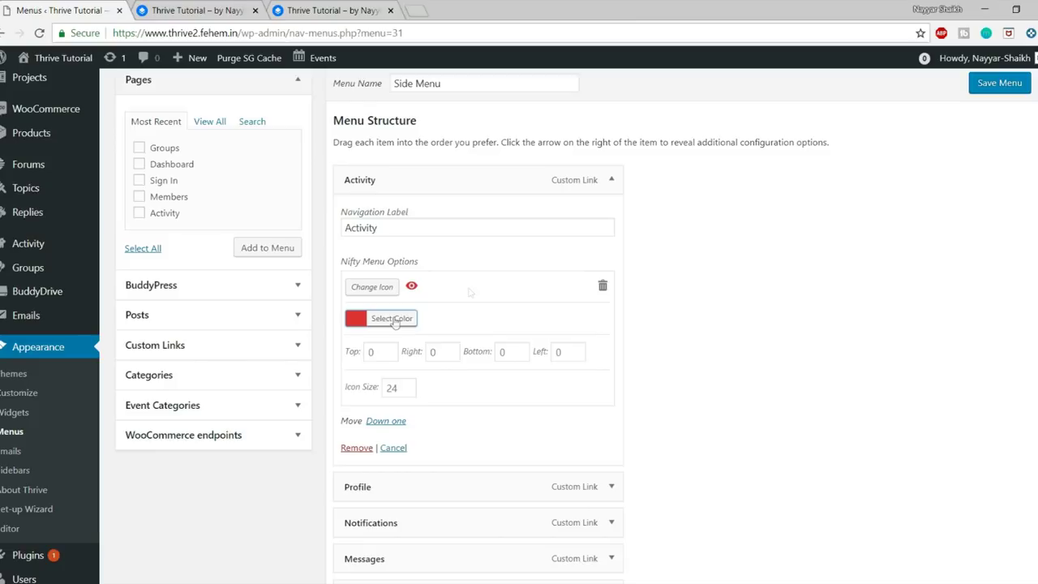
left_click(998, 84)
Step: Reload the homepage to check the Activity link's new icon
left_click(194, 10)
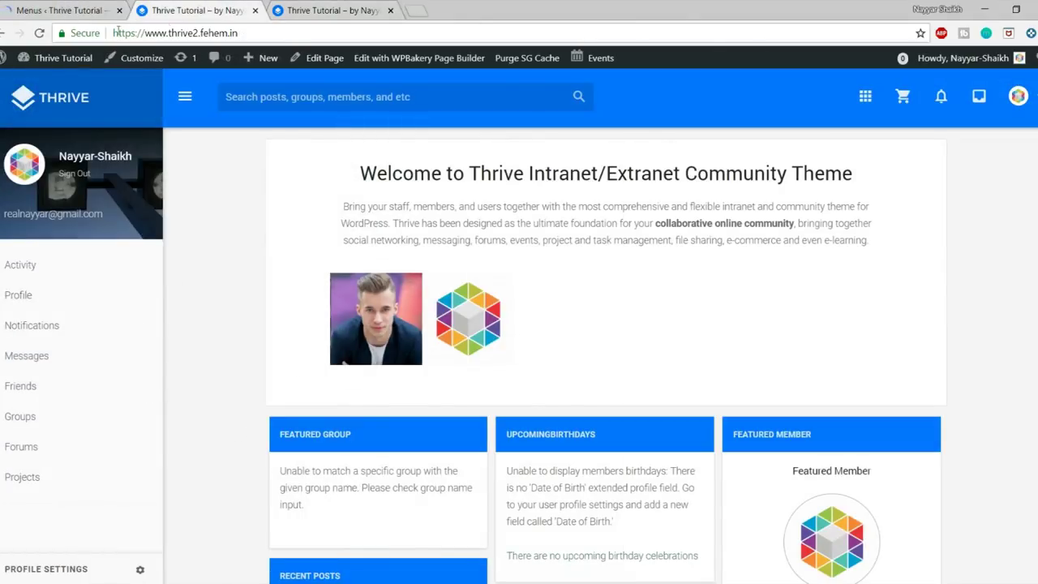
left_click(38, 36)
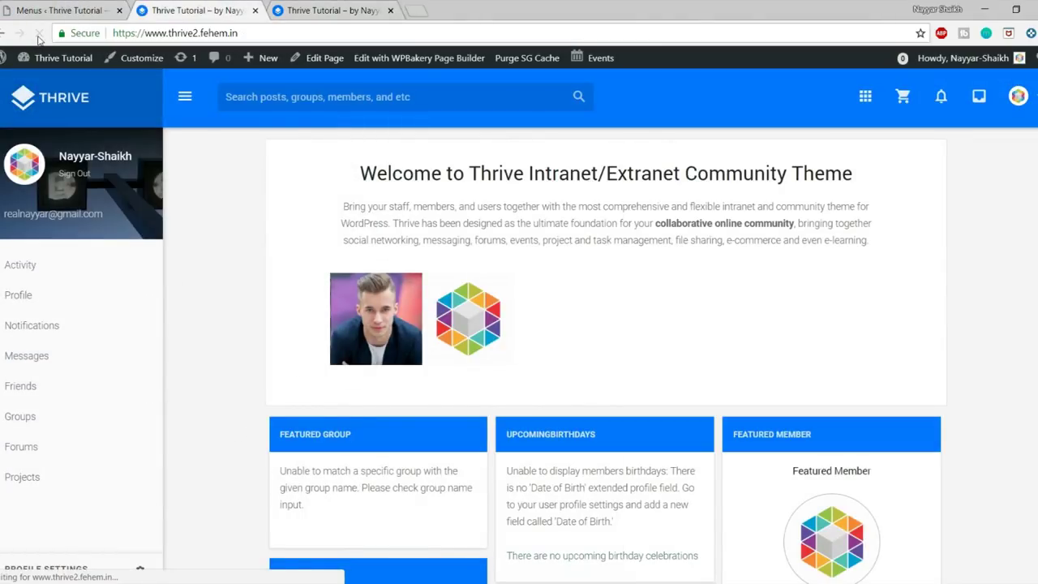
scroll(152, 324, "down", 2)
scroll(152, 324, "up", 2)
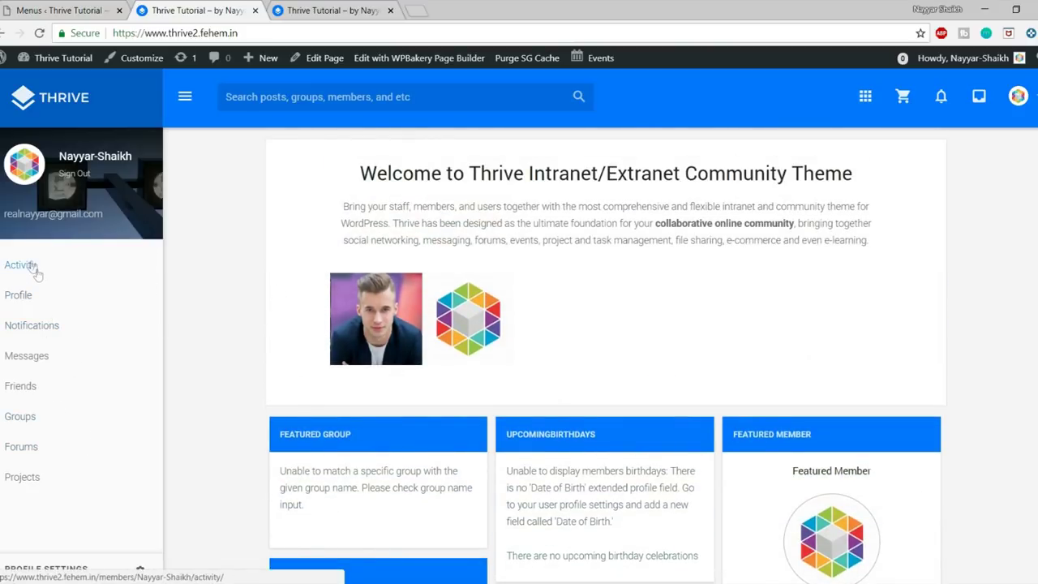
Step: Review and collapse the Activity item in the menu editor, then view Manage Locations
left_click(92, 13)
scroll(882, 375, "down", 3)
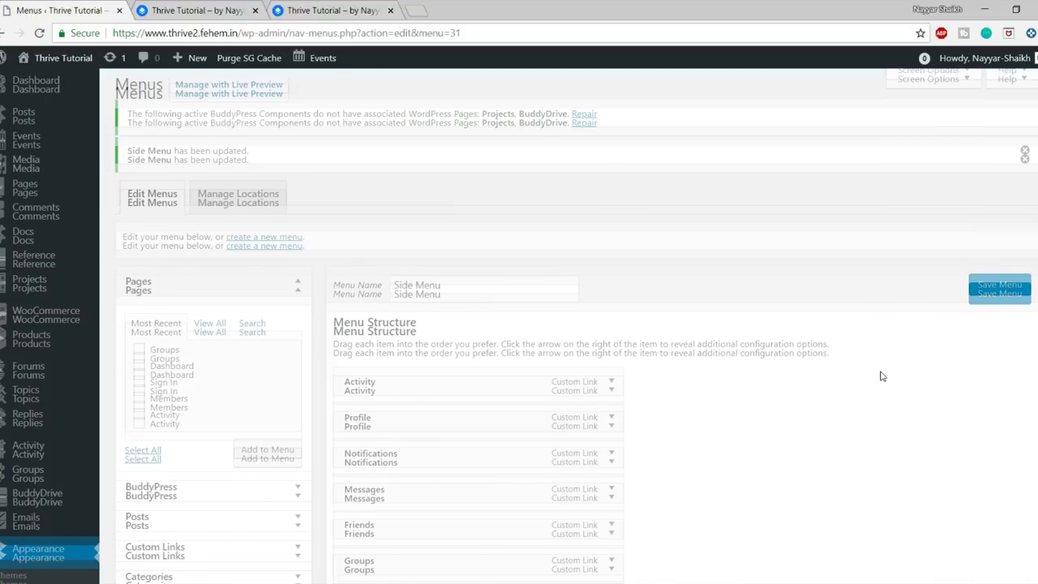
scroll(882, 375, "down", 1)
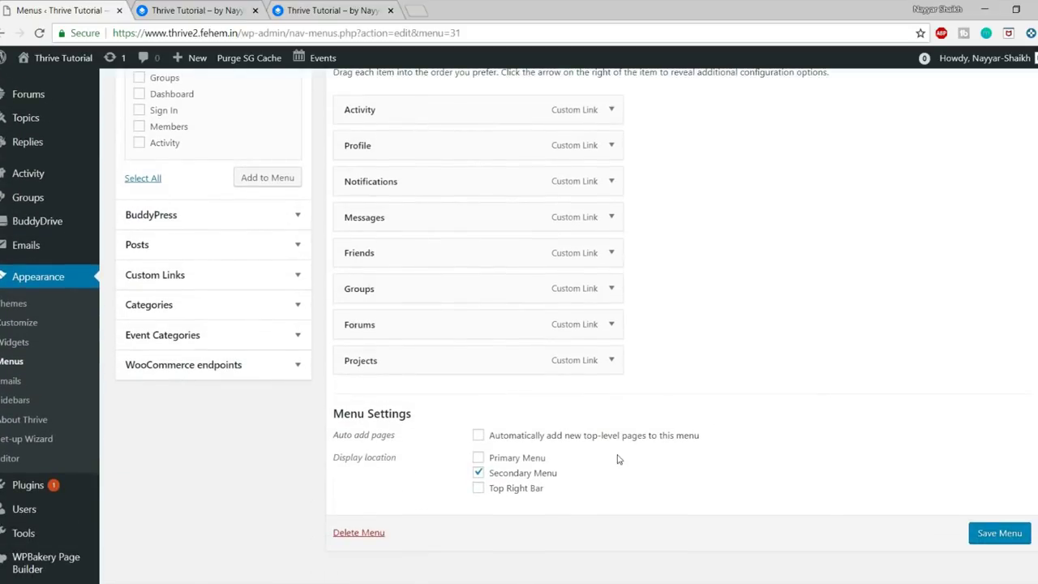
scroll(676, 472, "up", 4)
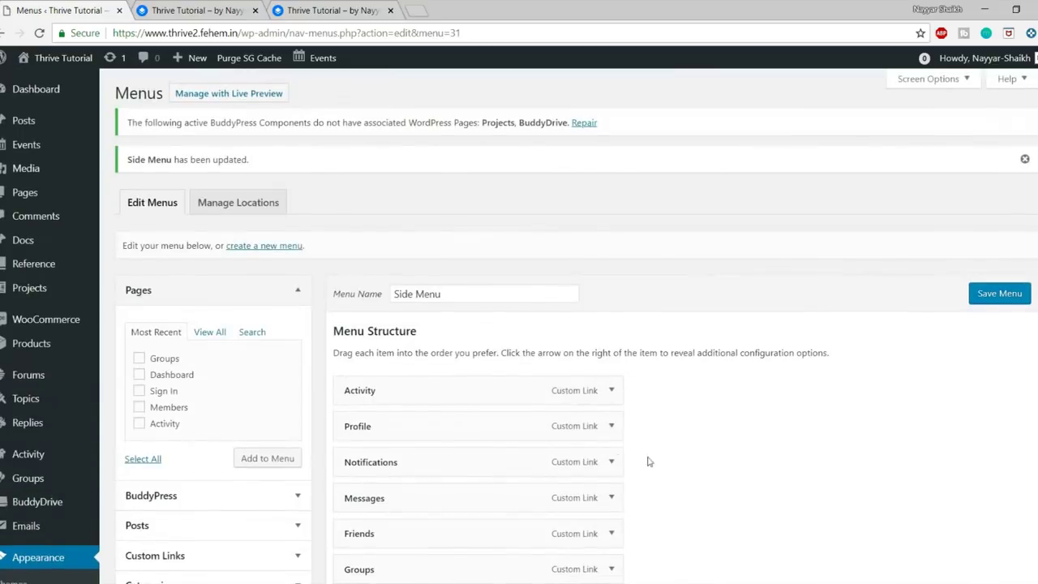
left_click(613, 390)
scroll(473, 393, "down", 2)
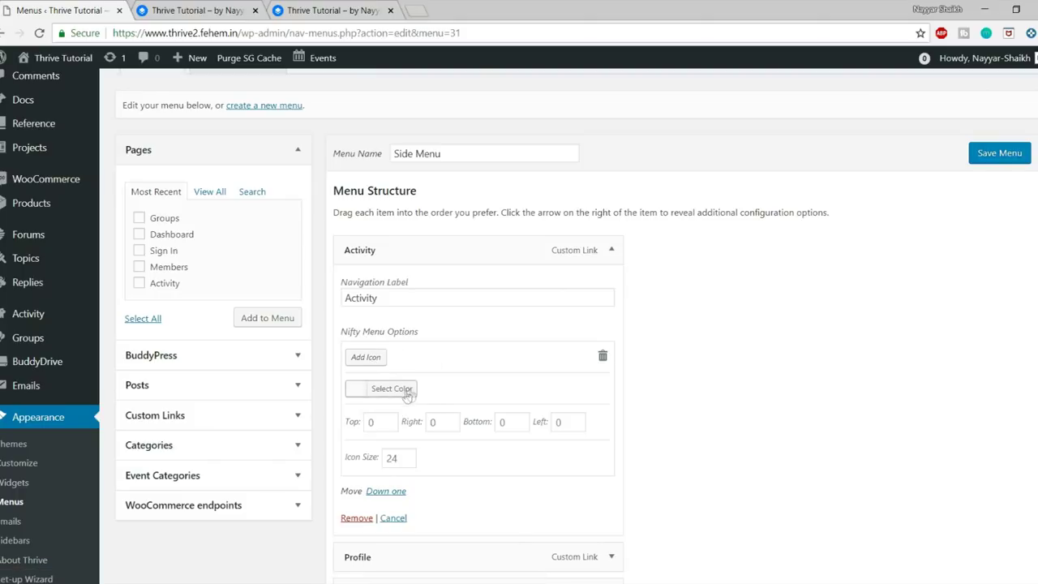
left_click(611, 258)
scroll(716, 362, "up", 2)
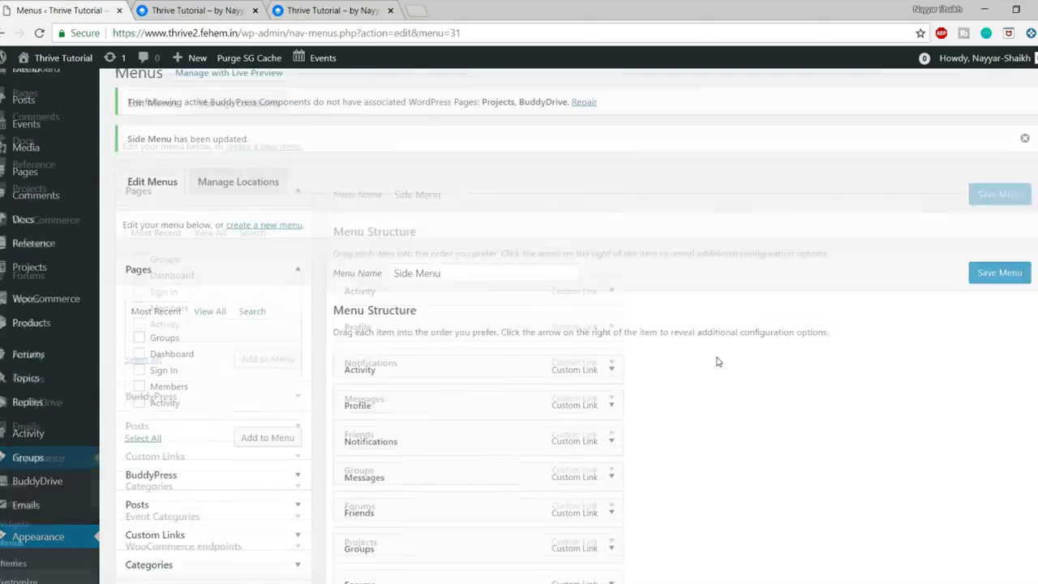
left_click(237, 203)
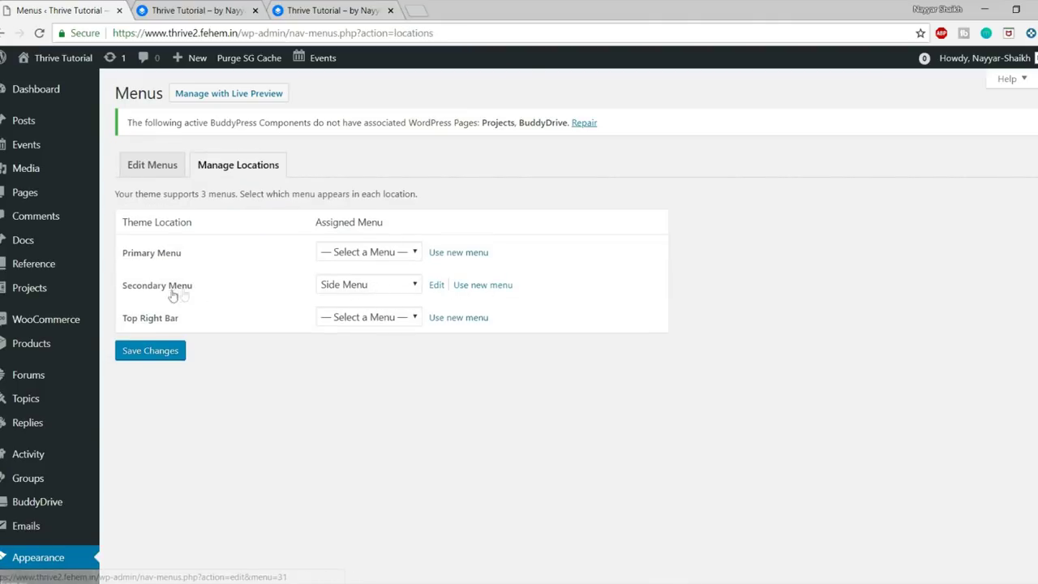
Step: Start a new menu from the Secondary Menu location and create it as 'Side Menu2'
left_click_drag(106, 290, 209, 287)
left_click_drag(140, 290, 283, 288)
left_click(518, 292)
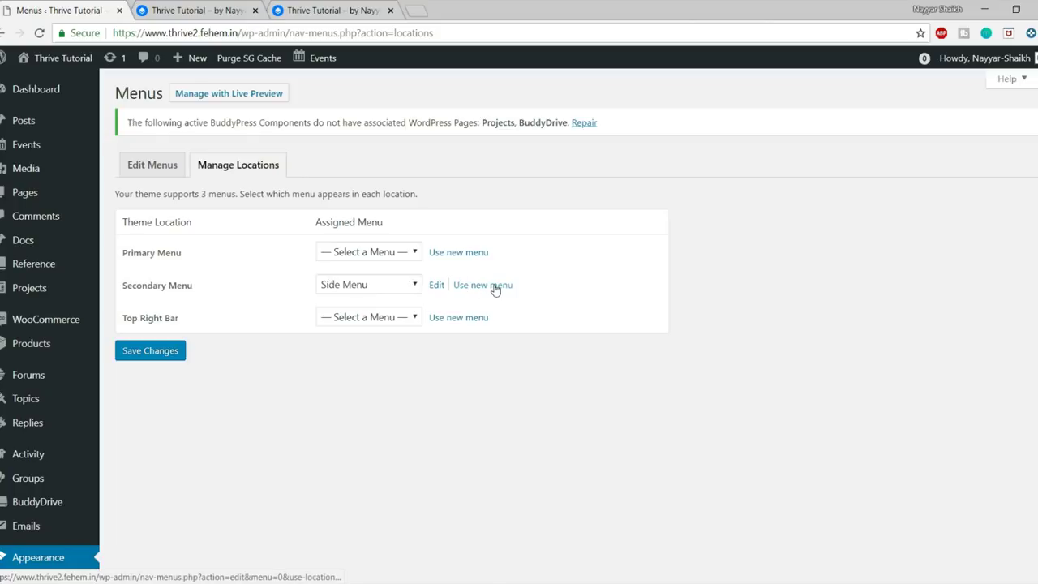
left_click(482, 285)
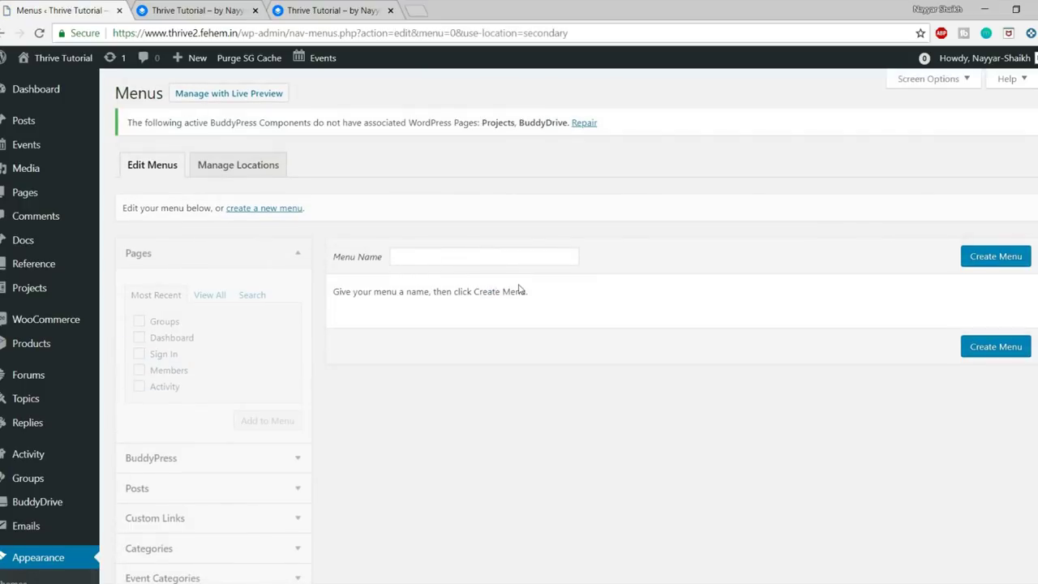
left_click(478, 253)
type("Si")
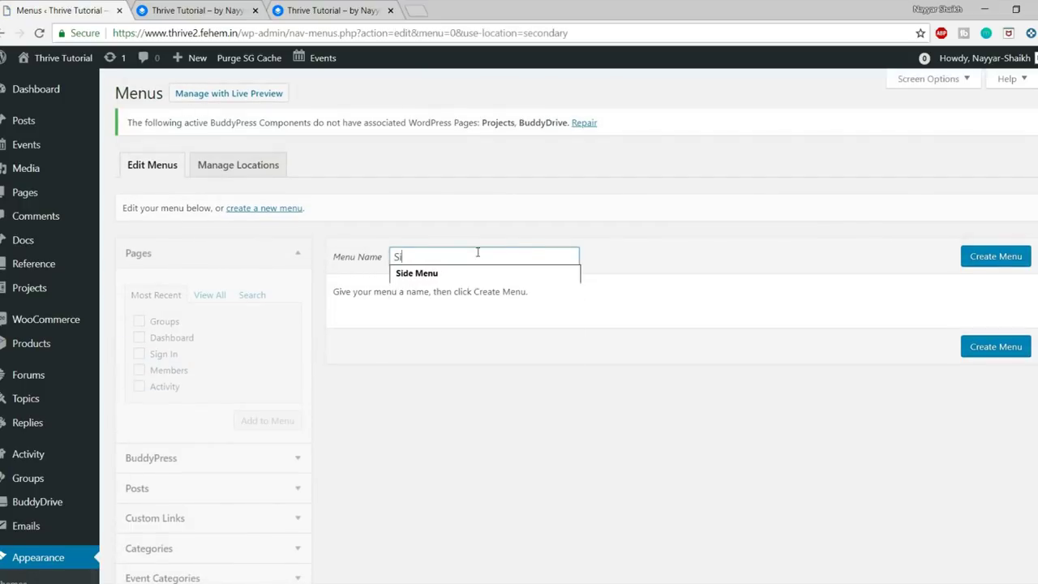
type("de Menu2")
left_click(999, 259)
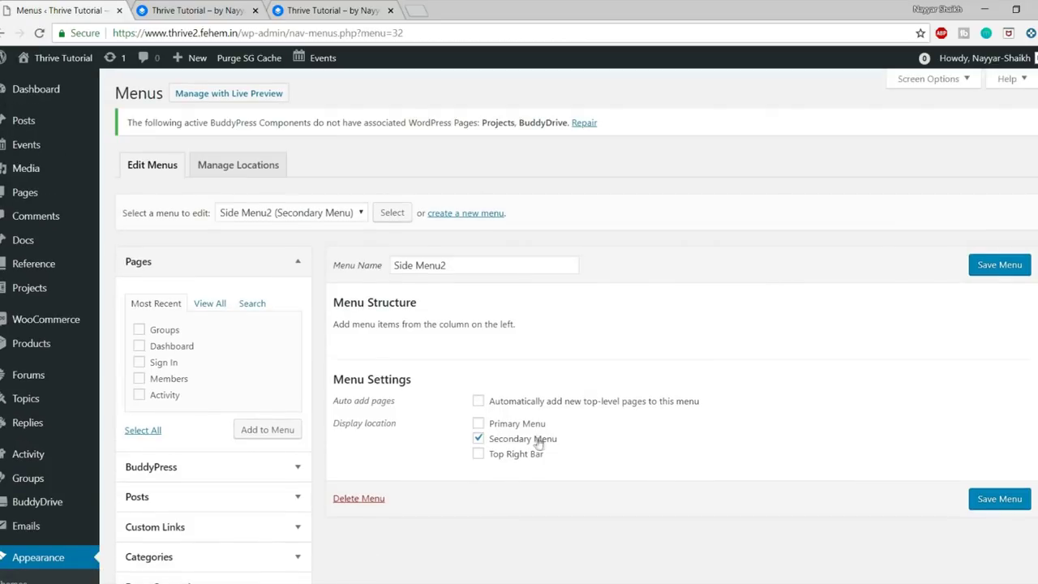
Step: Add the eight BuddyPress links, Activity through Projects, to Side Menu2
scroll(211, 368, "down", 2)
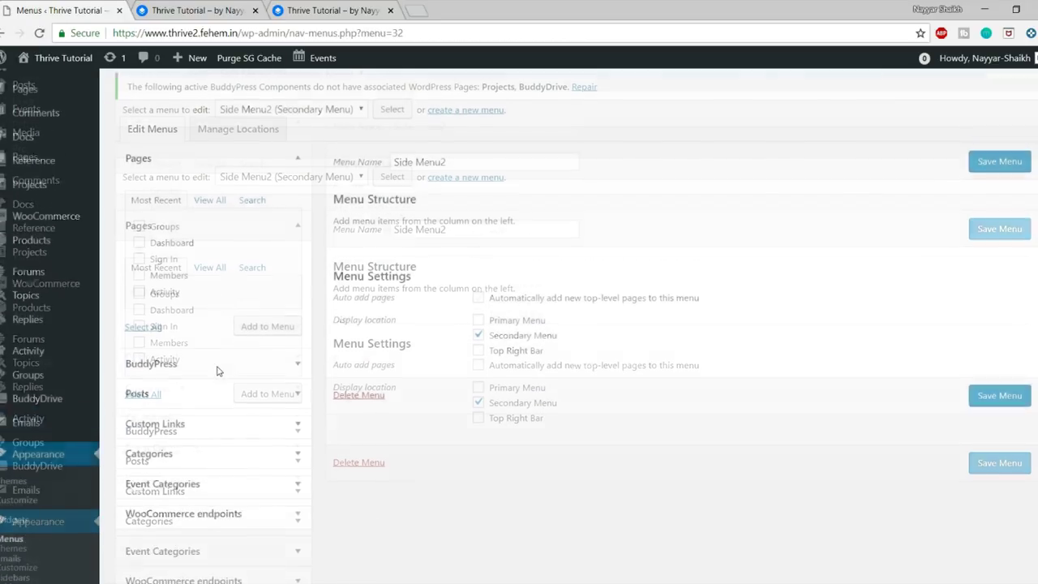
left_click(216, 323)
left_click(162, 285)
left_click(162, 300)
left_click(159, 317)
left_click(162, 333)
left_click(163, 349)
left_click(164, 365)
left_click(165, 382)
left_click(166, 398)
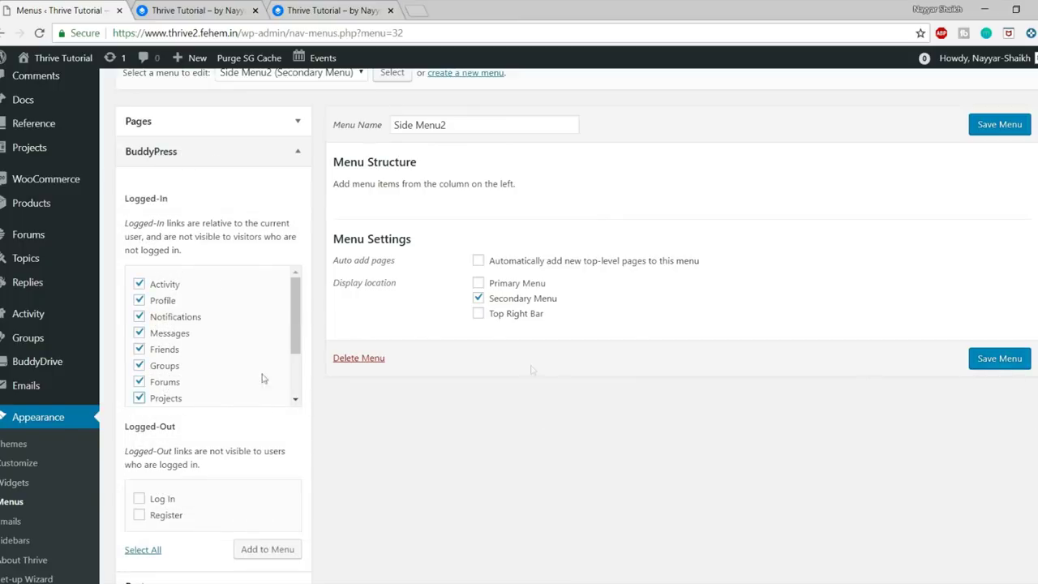
scroll(262, 538, "down", 1)
left_click(278, 478)
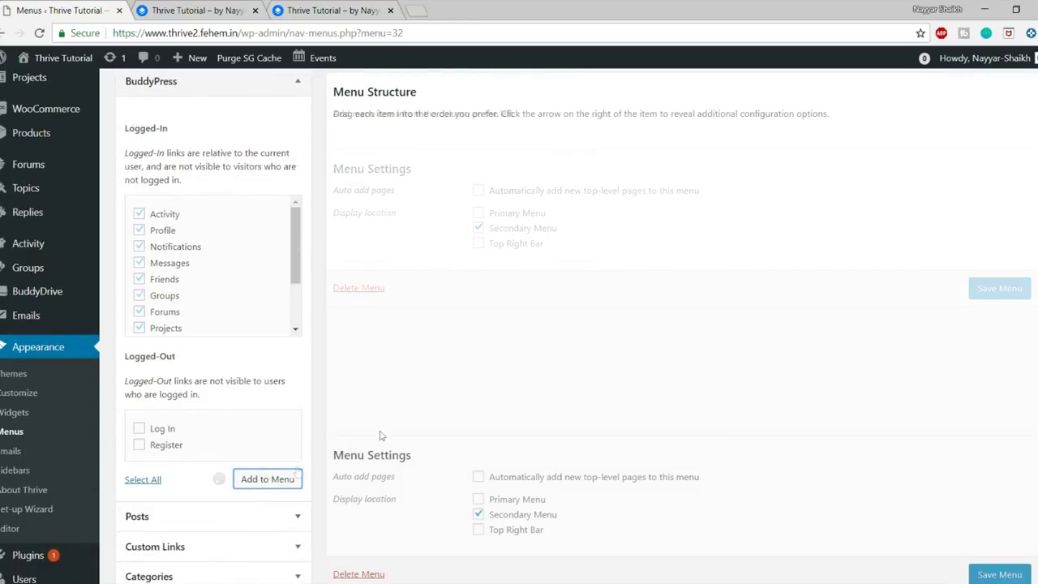
Step: Give Activity a red icon, save Side Menu2, and reload the front page to check it
left_click(611, 150)
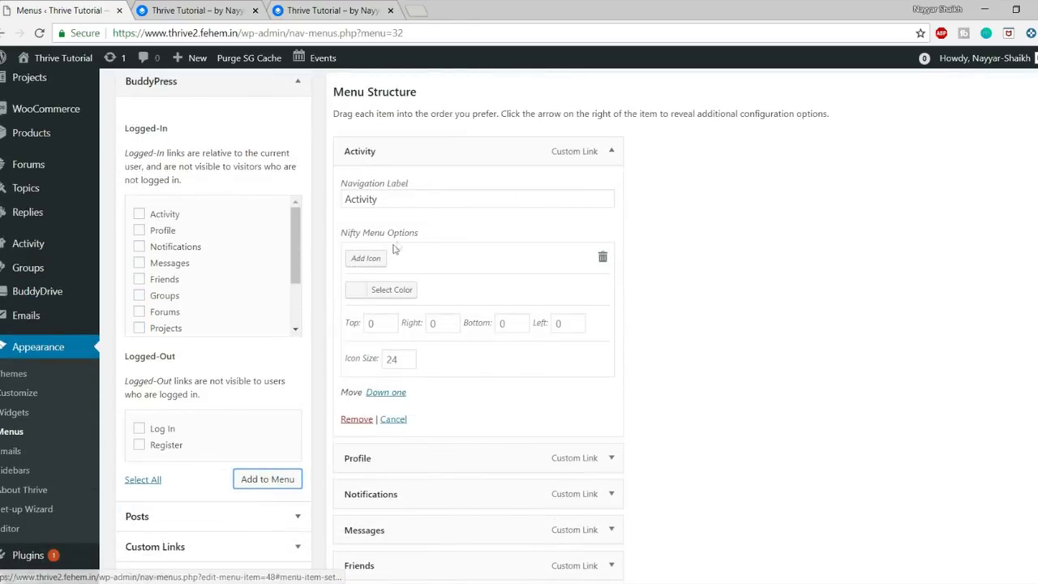
left_click(370, 259)
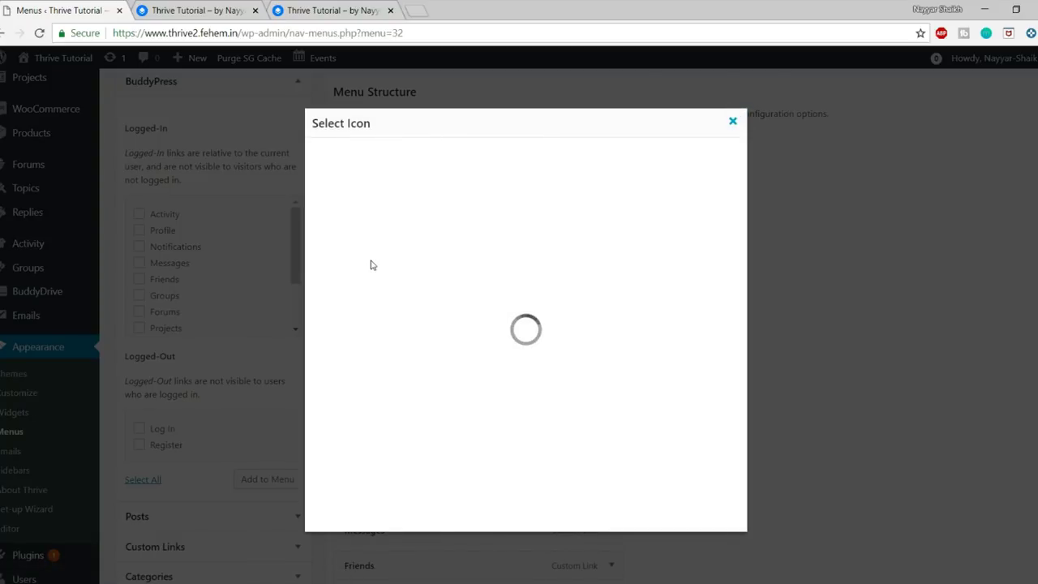
left_click(500, 345)
left_click(407, 291)
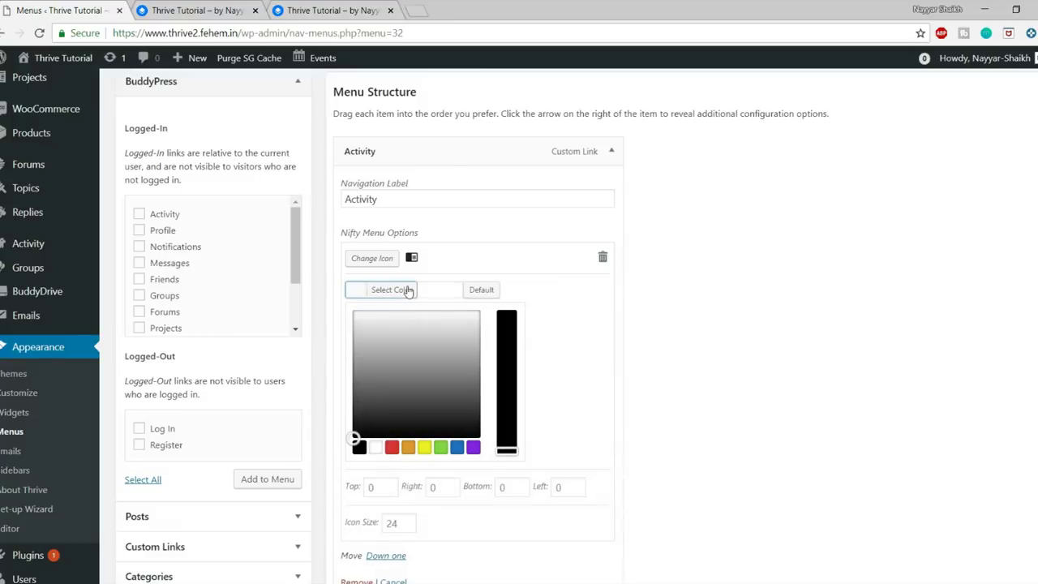
left_click(390, 448)
left_click(398, 289)
scroll(486, 308, "down", 5)
left_click(1018, 568)
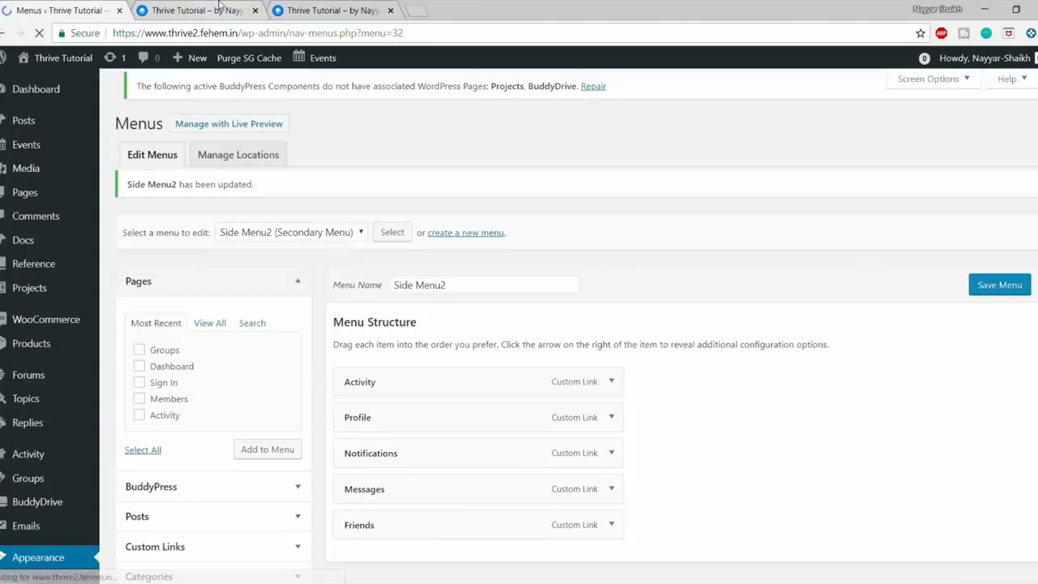
left_click(217, 6)
left_click(38, 34)
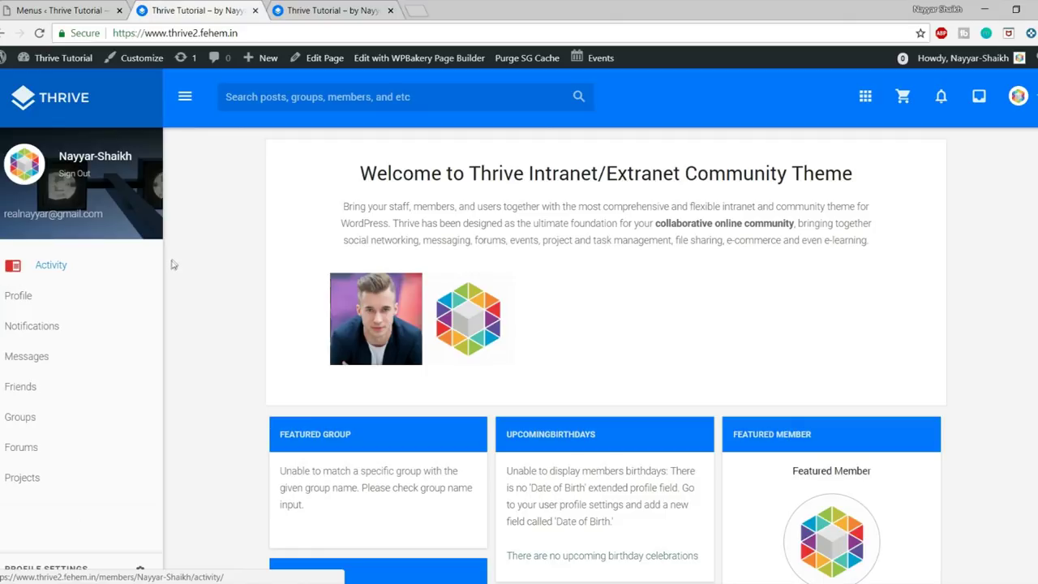
key("ctrl+shift+Tab")
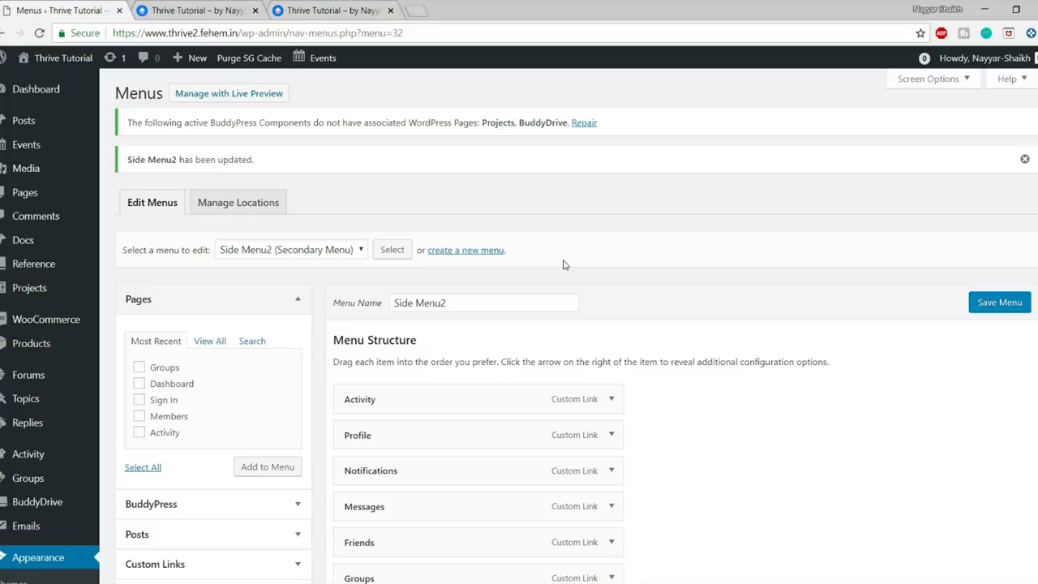
left_click(166, 9)
left_click(1018, 96)
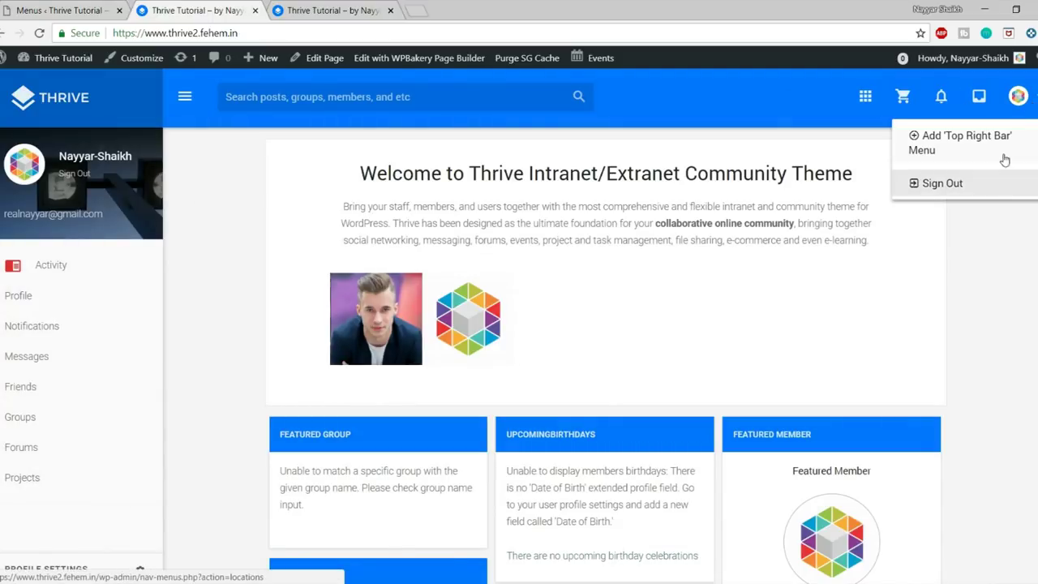
left_click(366, 6)
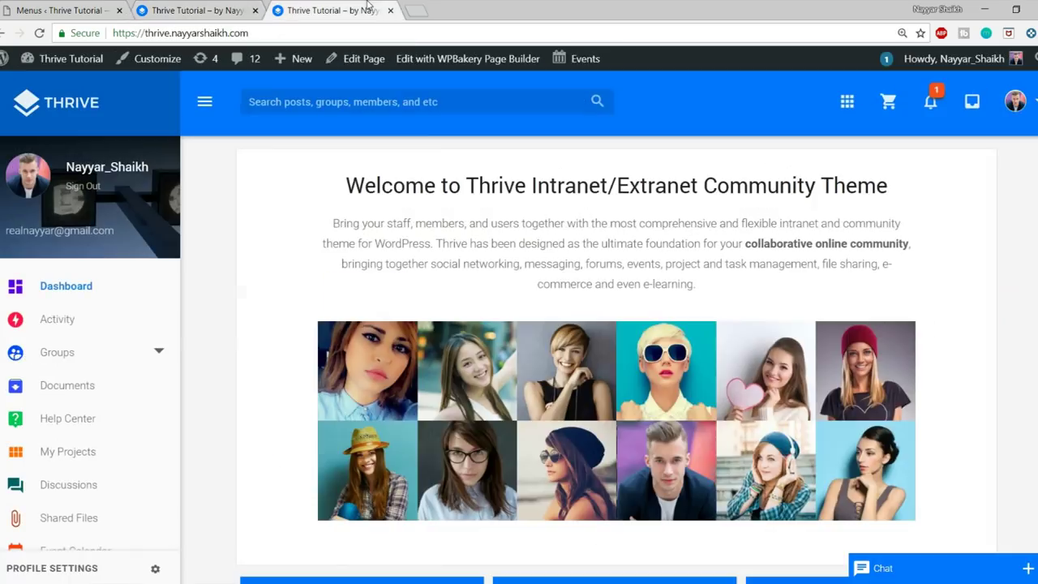
left_click(1017, 102)
left_click(201, 8)
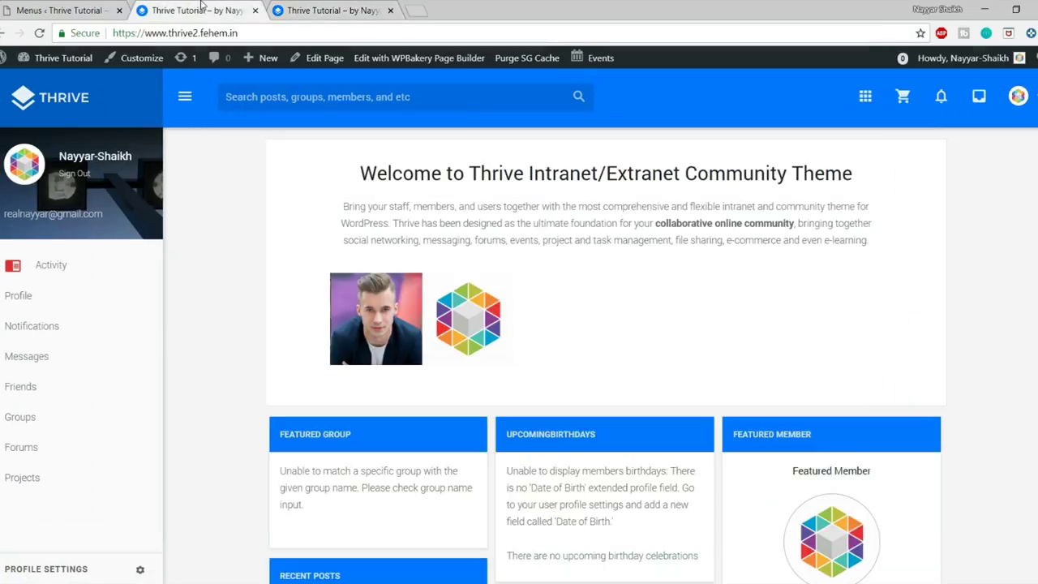
left_click(53, 8)
scroll(577, 308, "down", 3)
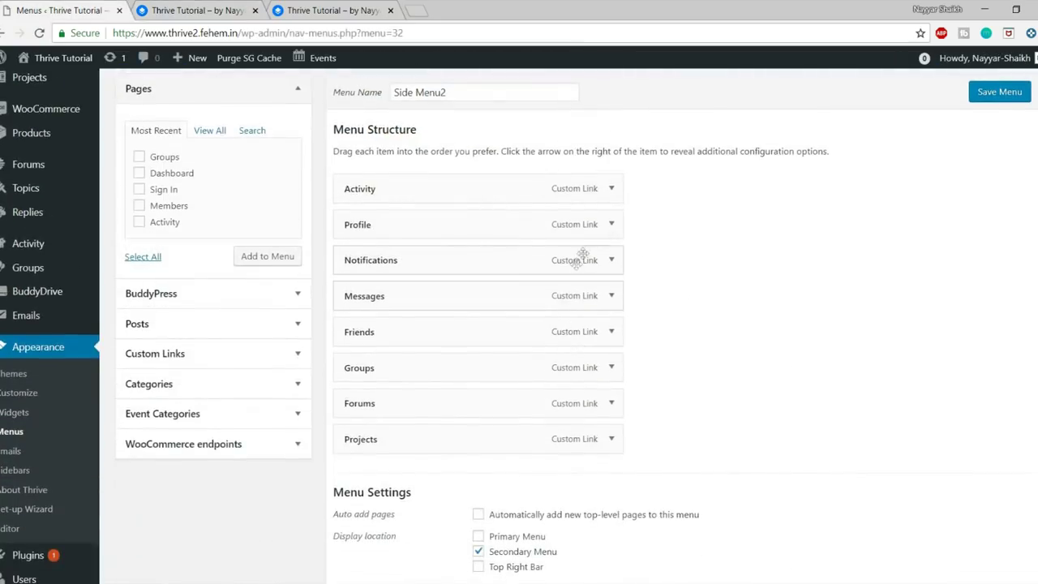
left_click(612, 226)
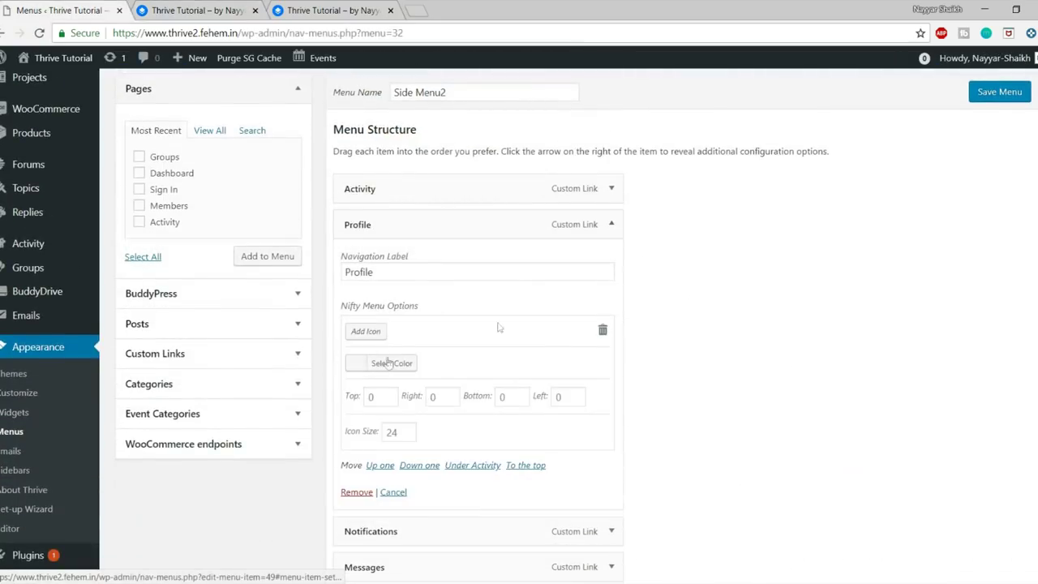
left_click(612, 226)
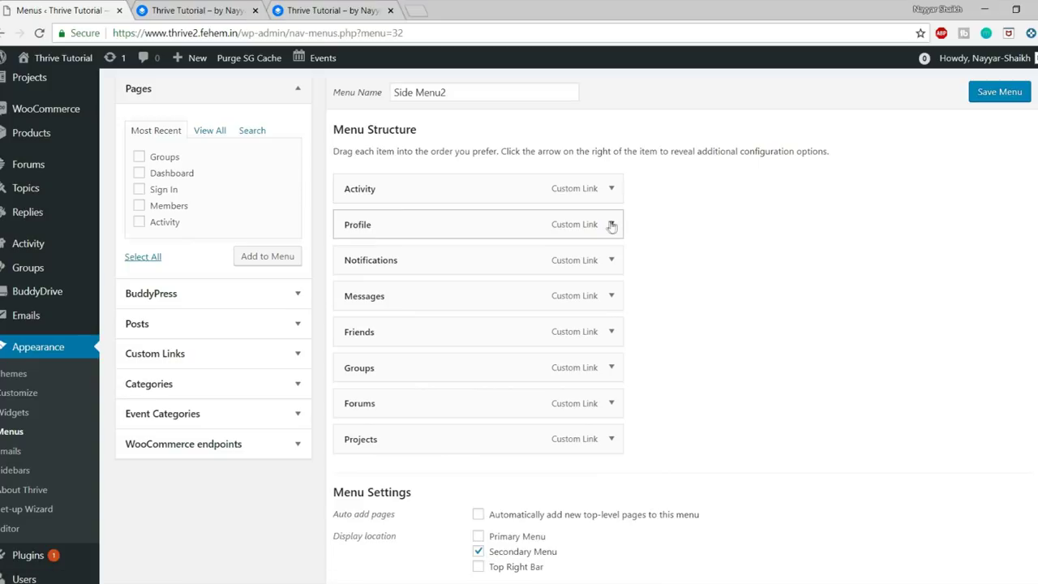
scroll(628, 349, "up", 3)
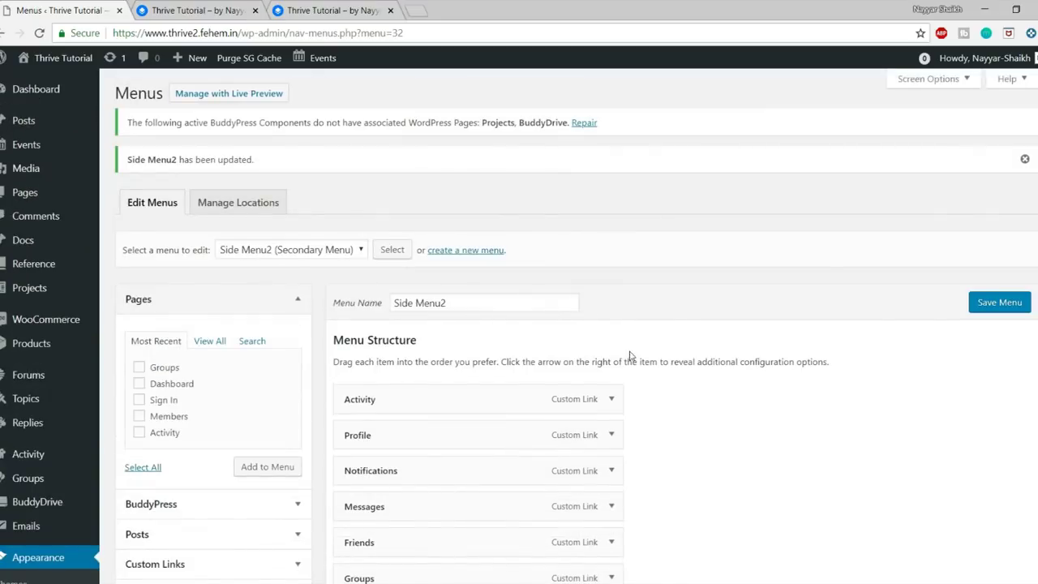
left_click(315, 9)
Step: Open the avatar menu's Add 'Top Right Bar' Menu link in a new tab, closing the old editor tab
key("ctrl+shift+Tab")
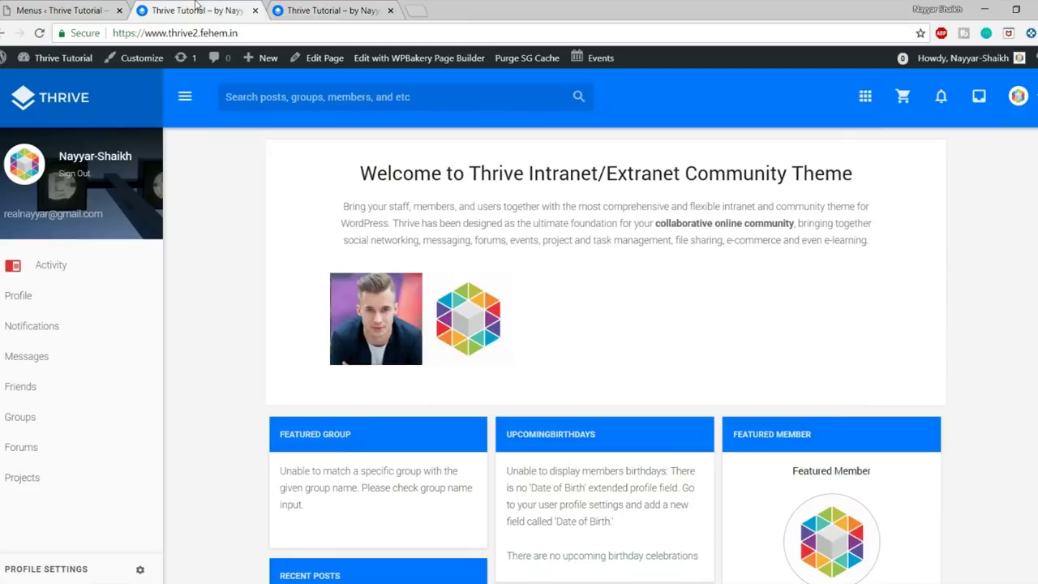
left_click(1035, 96)
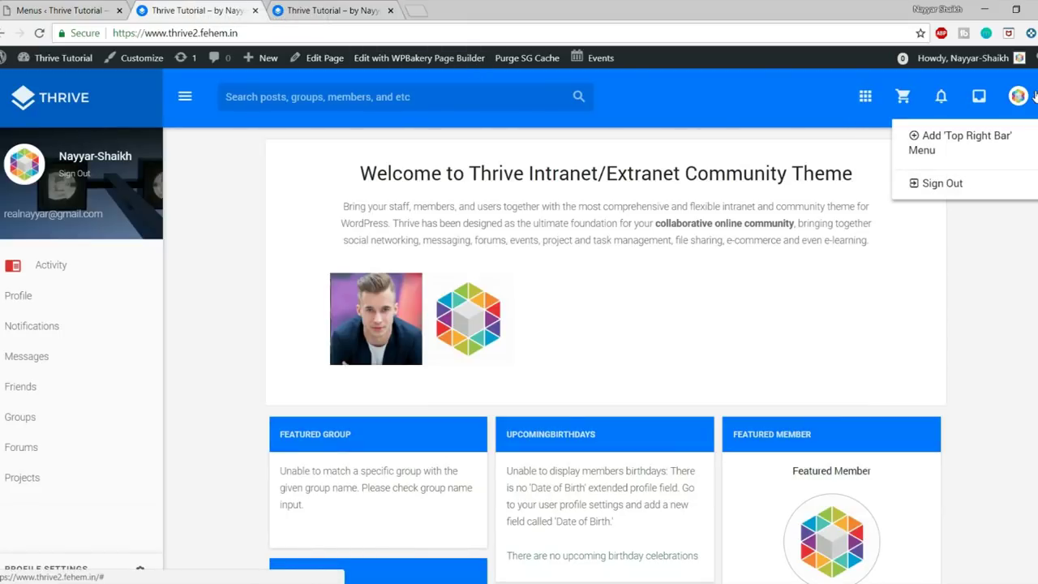
right_click(934, 146)
left_click(940, 152)
left_click(119, 10)
left_click(198, 11)
left_click_drag(198, 10, 81, 8)
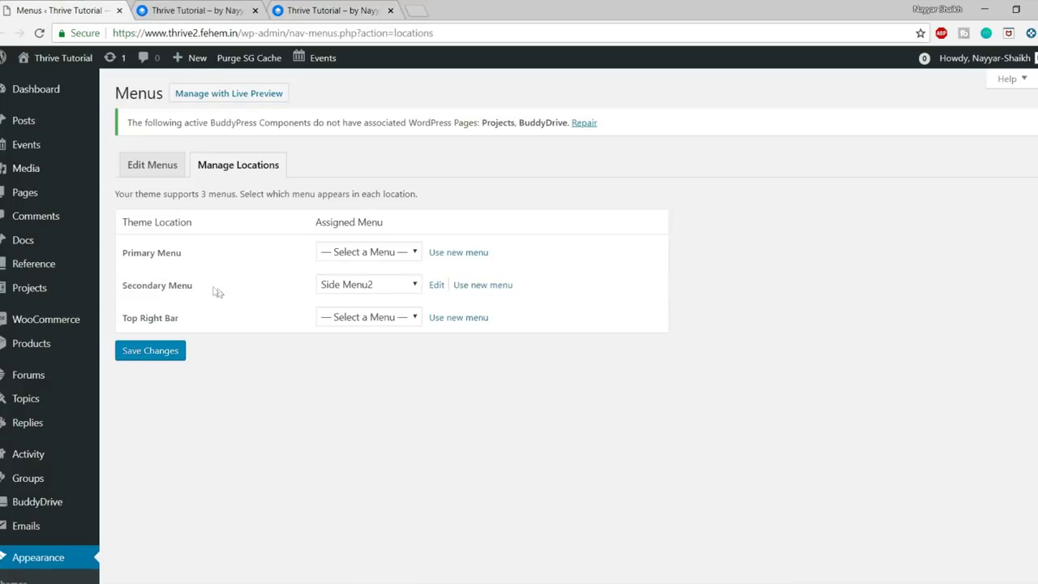
Step: Start a new menu for the Top Right Bar location
left_click_drag(121, 321, 190, 335)
left_click(252, 335)
left_click(480, 320)
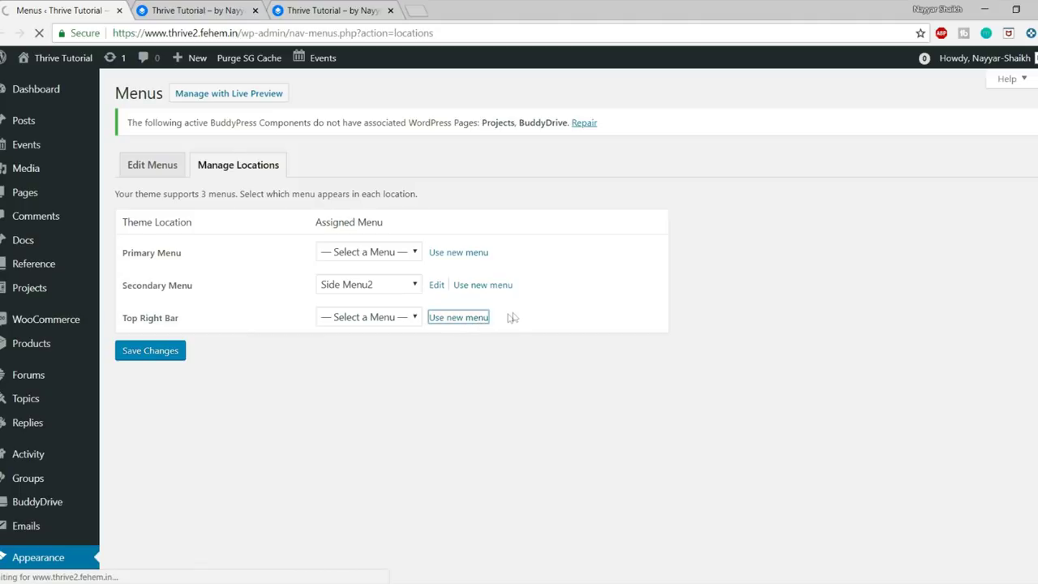
left_click(447, 264)
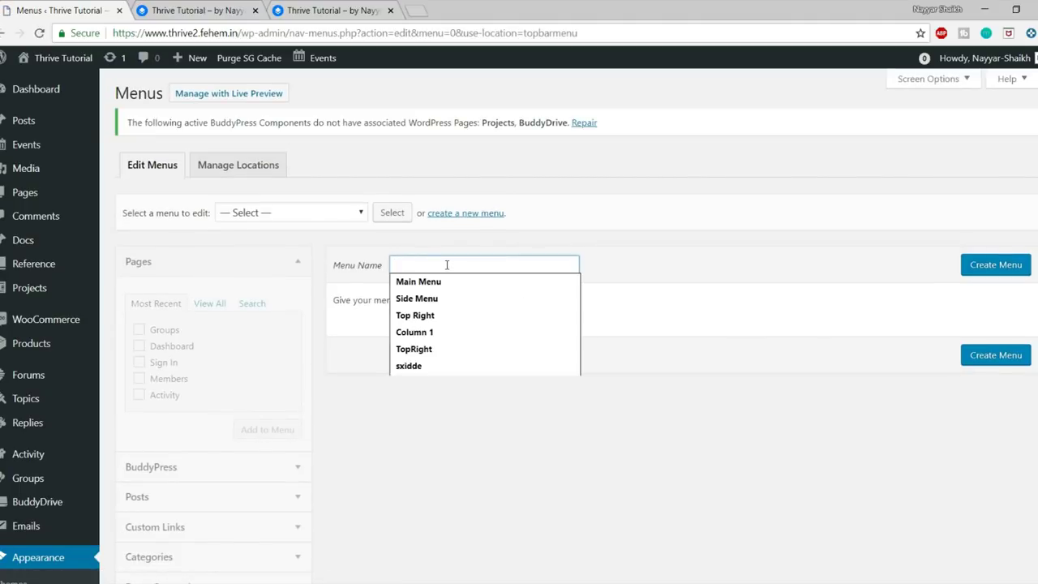
Step: Create an empty menu named 'Top Right', then glance at the reference site's dropdown
type("Top Right")
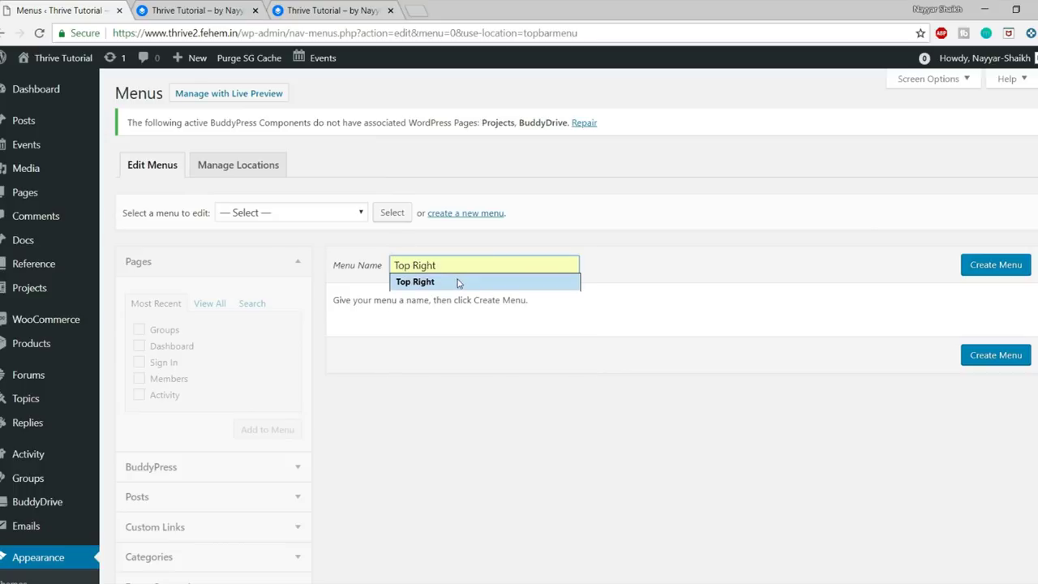
left_click(468, 282)
left_click(1005, 260)
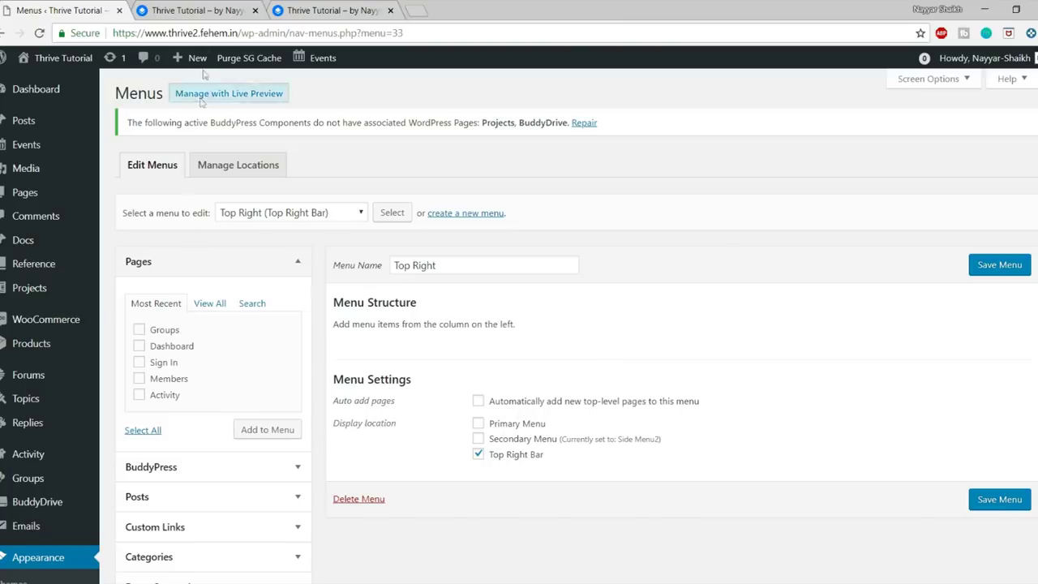
left_click(336, 9)
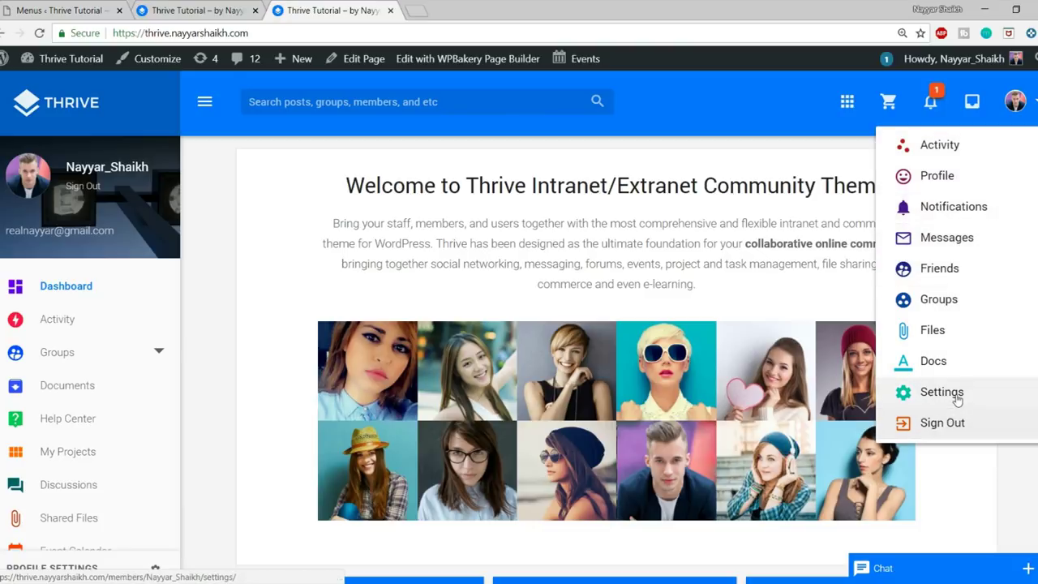
left_click(73, 10)
Step: Add the BuddyPress Activity through Projects, Settings and Log Out links to the Top Right menu
scroll(253, 354, "down", 2)
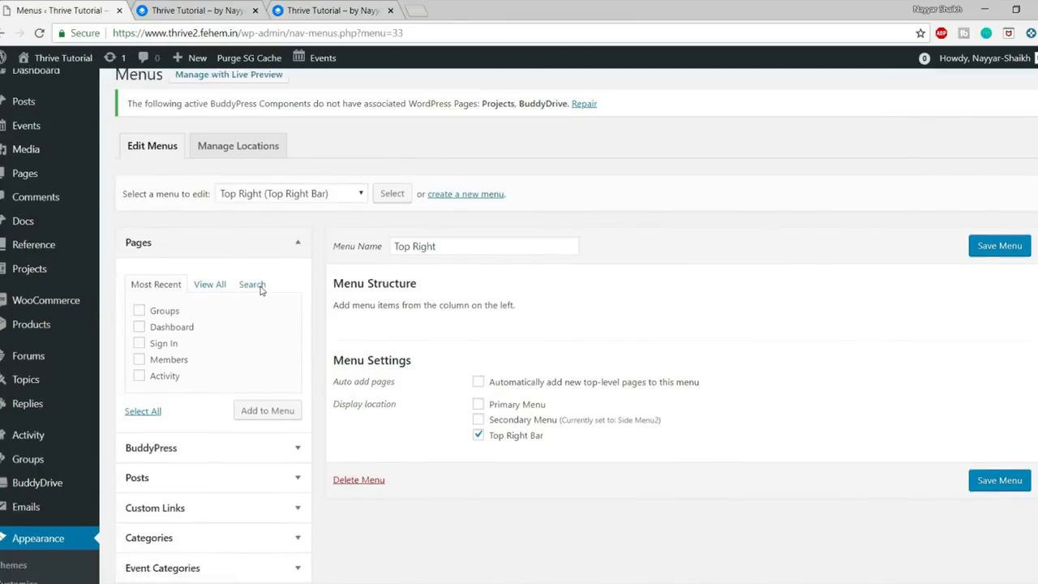
left_click(253, 331)
left_click(167, 396)
left_click(172, 380)
left_click(172, 368)
left_click(166, 350)
left_click(165, 334)
left_click(165, 318)
left_click(163, 301)
left_click(162, 282)
scroll(198, 324, "down", 2)
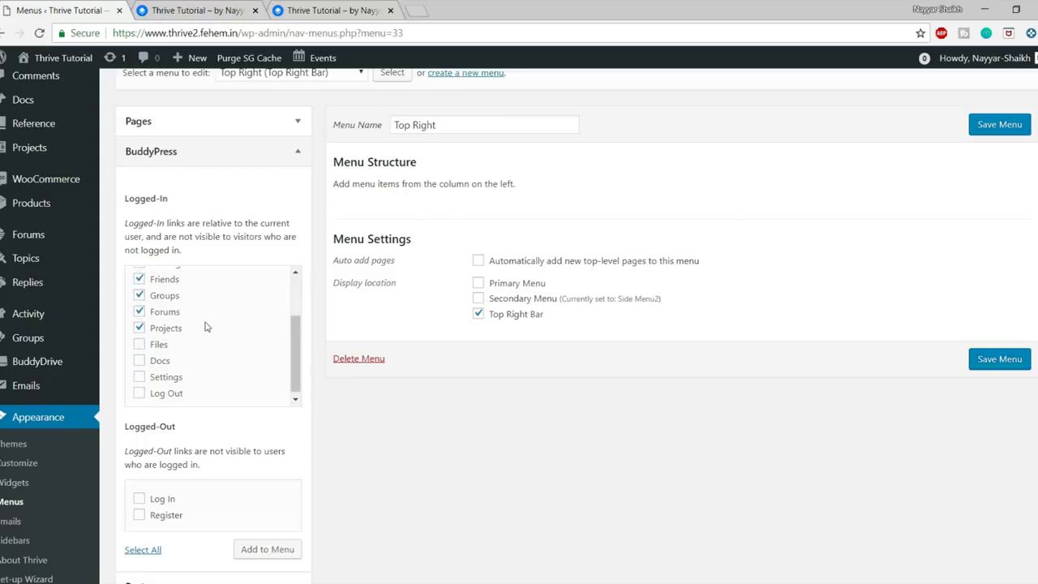
left_click(167, 373)
left_click(172, 391)
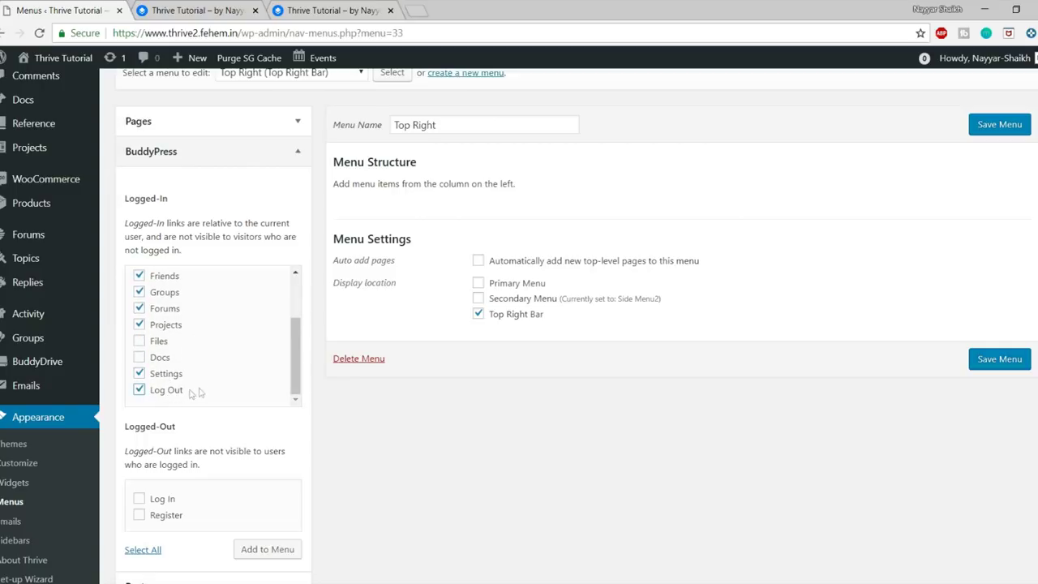
left_click(266, 550)
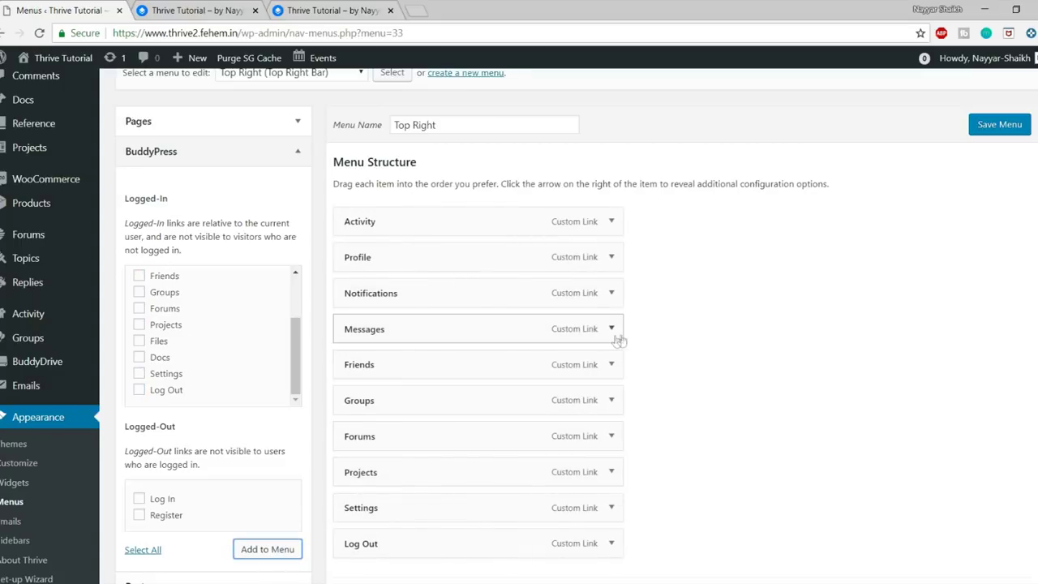
Step: Expand the Log Out menu item and begin choosing an icon for it
scroll(649, 344, "down", 3)
left_click(619, 404)
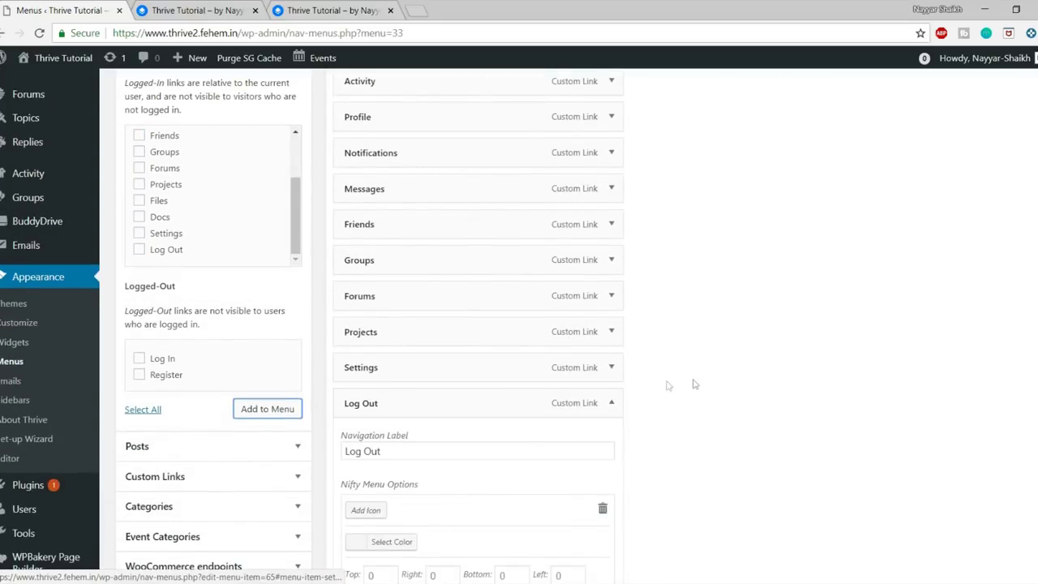
scroll(477, 364, "down", 3)
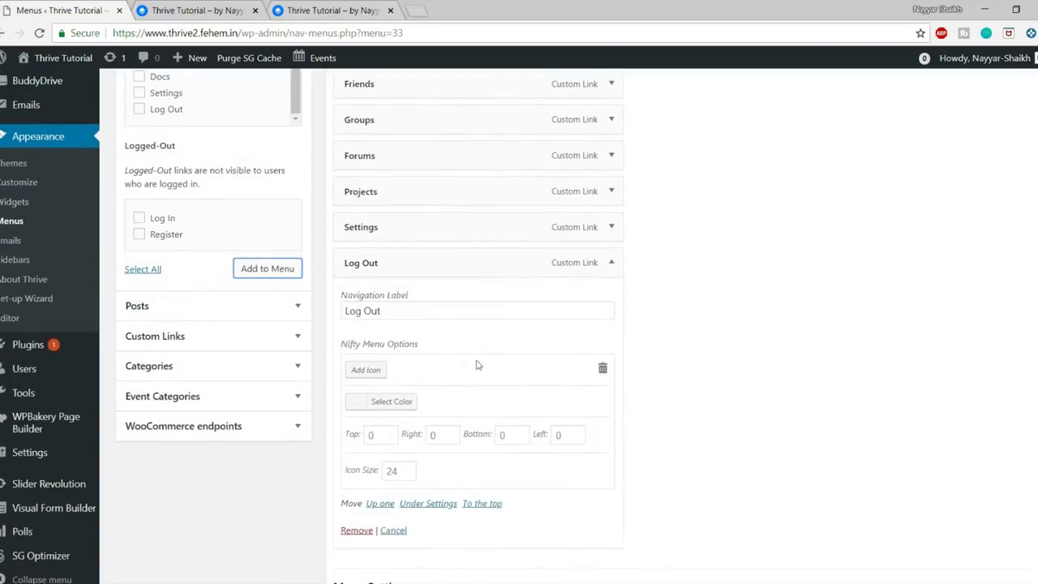
left_click(369, 372)
Step: Give the Log Out item the exit_to_app icon by searching the icon set for 'exit'
left_click(330, 9)
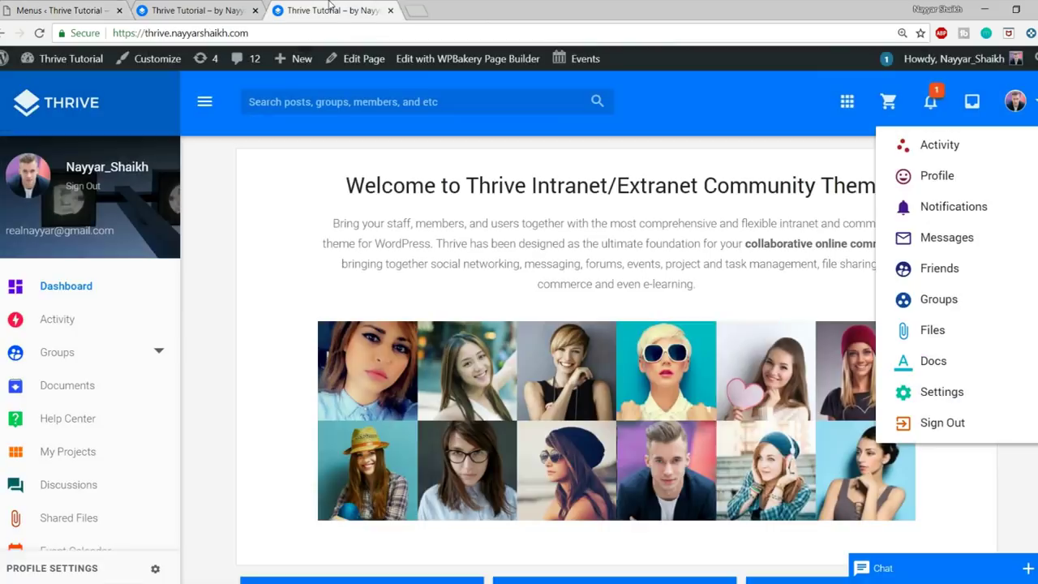
left_click(97, 10)
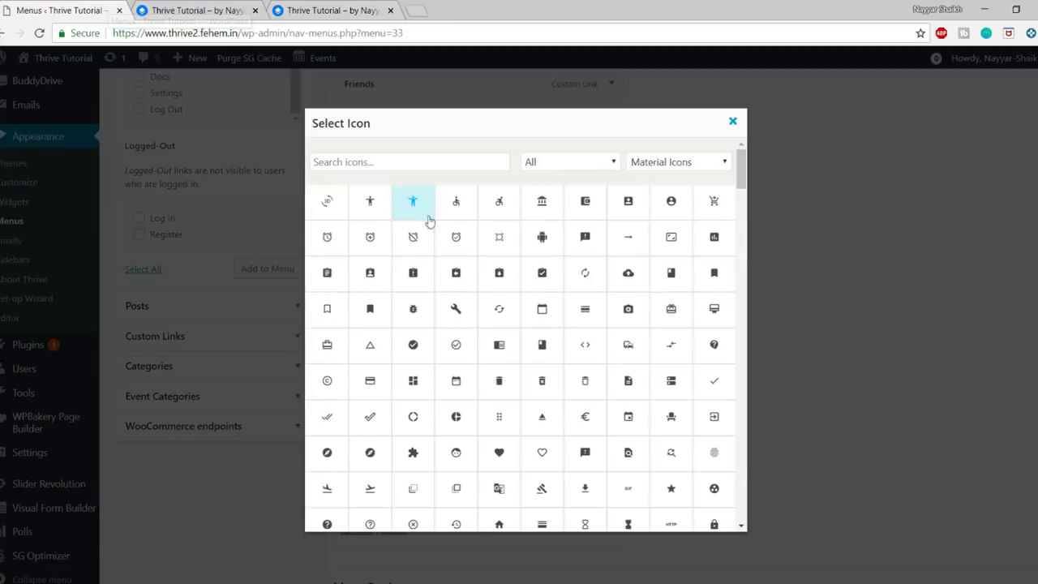
left_click(398, 162)
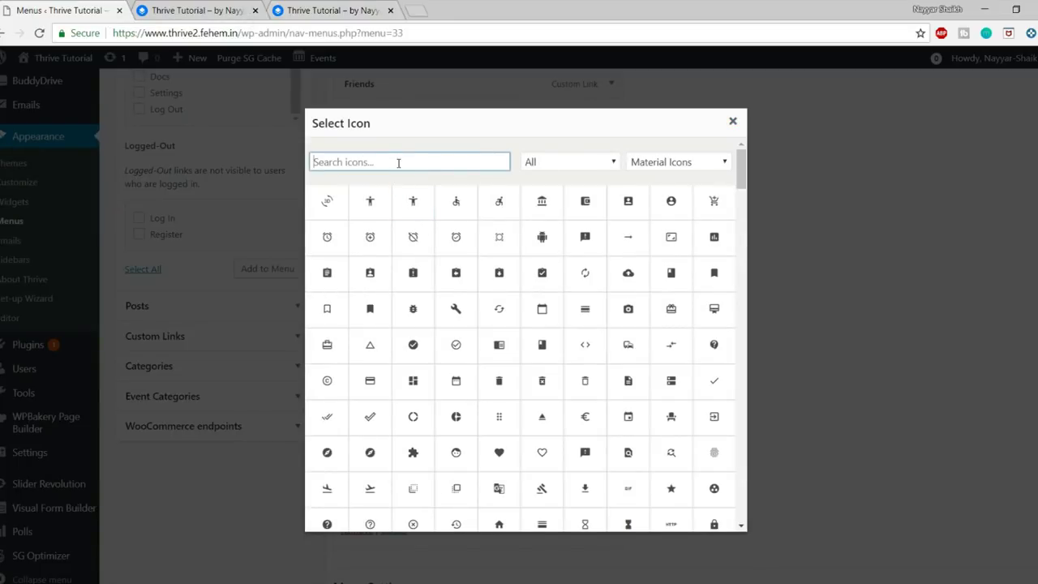
type("log")
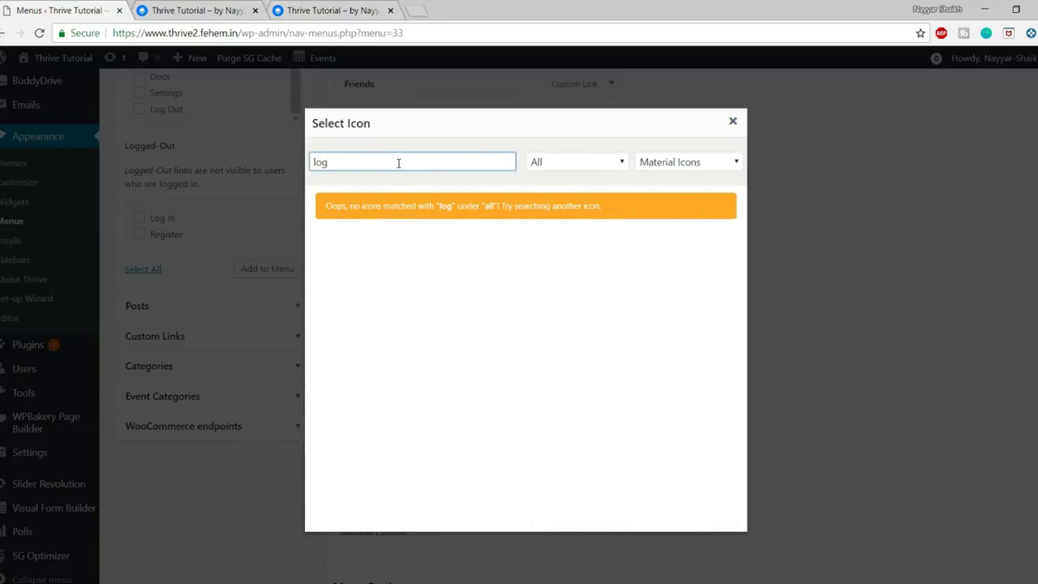
double_click(398, 163)
type("exit")
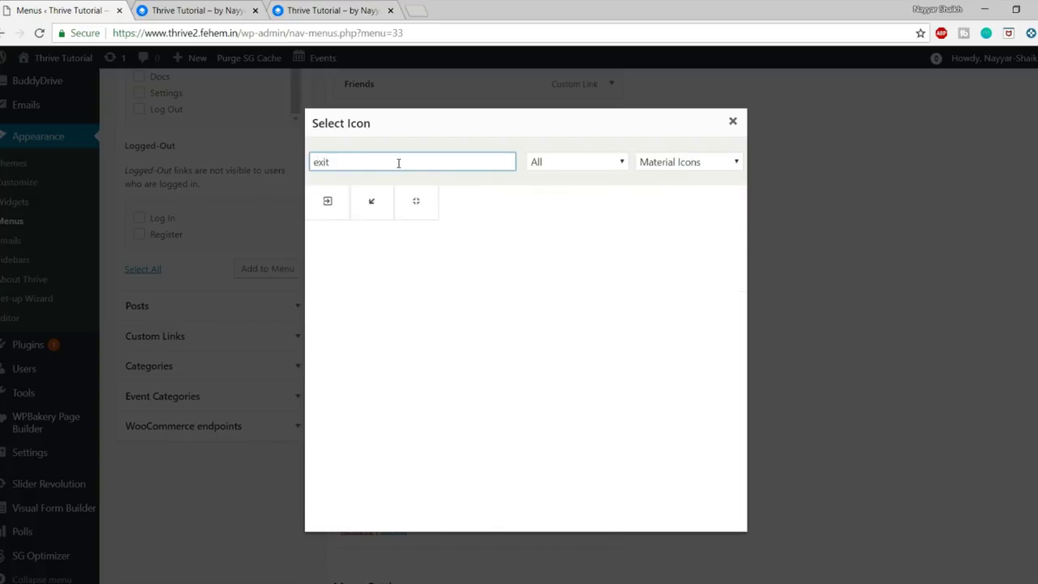
left_click(327, 213)
Step: Colour the Log Out icon blue (#1e73be) and save the Top Right menu
scroll(454, 344, "down", 1)
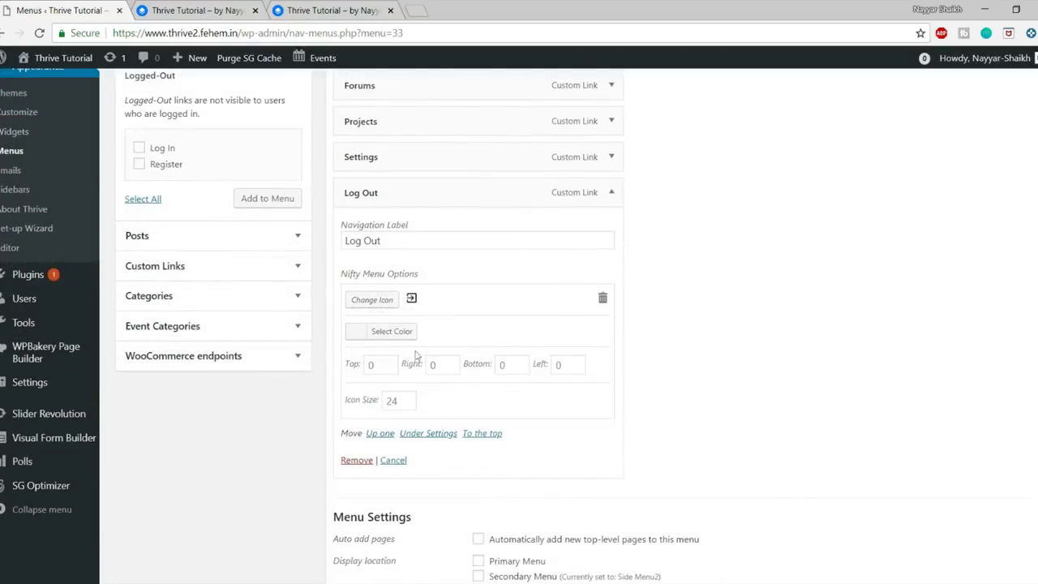
left_click(377, 332)
left_click(456, 488)
left_click(392, 331)
scroll(392, 332, "down", 2)
left_click(993, 507)
left_click(207, 8)
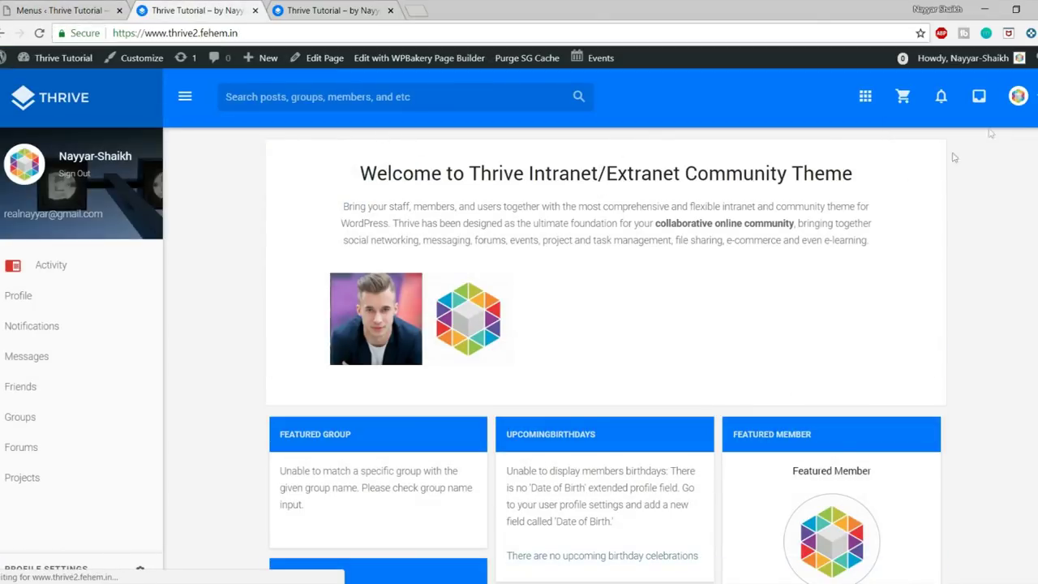
Step: Check the account menu and reveal the homepage's empty Primary Menu placeholder
left_click(1017, 96)
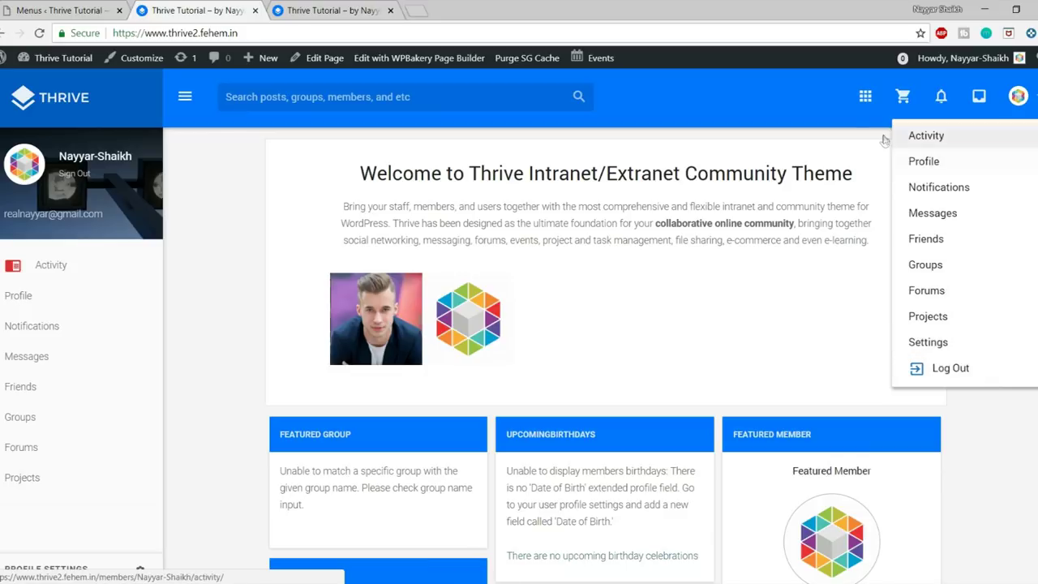
left_click(846, 137)
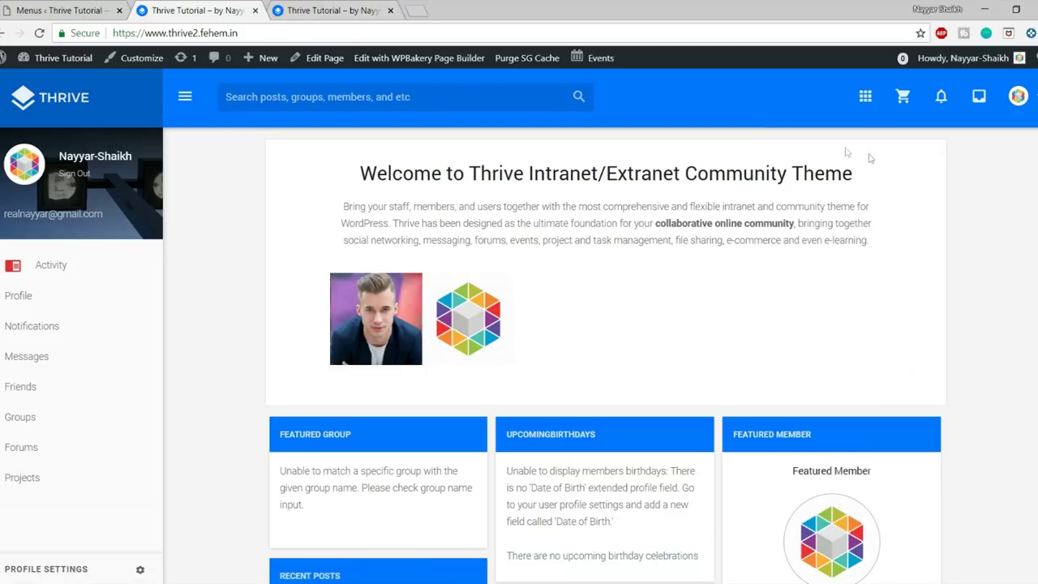
left_click(867, 101)
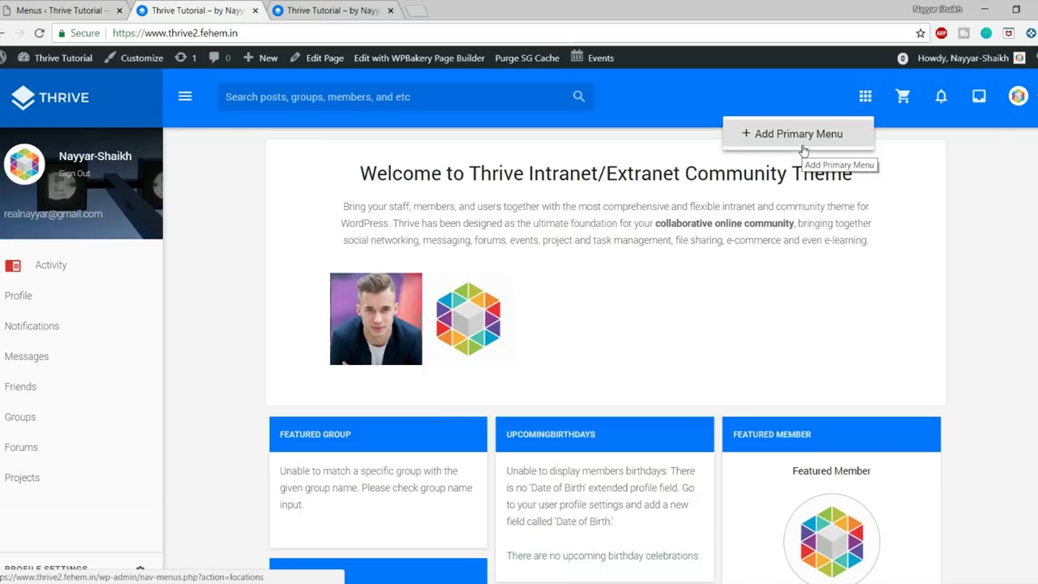
left_click(863, 97)
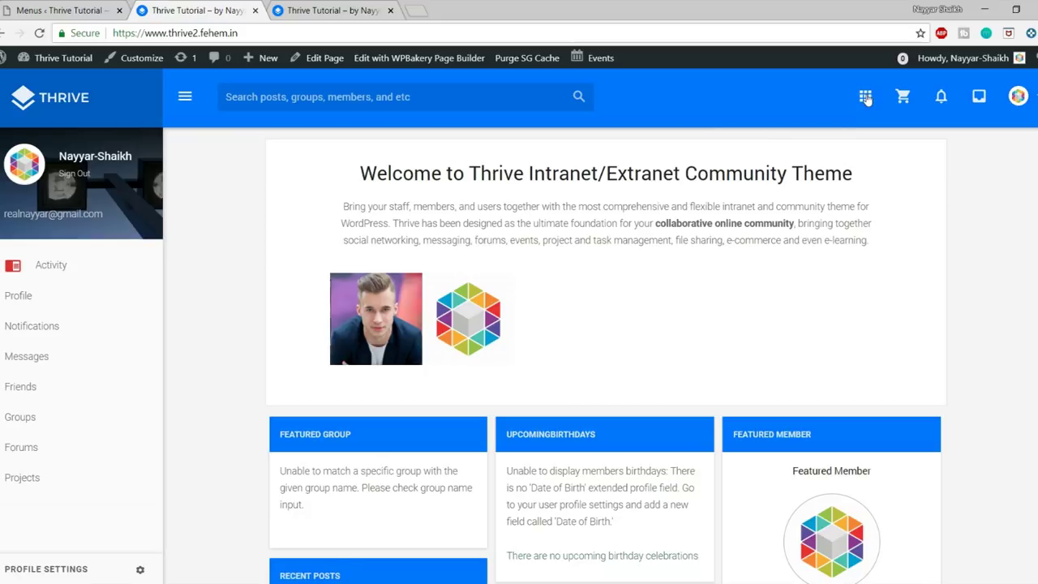
Step: Open Add Primary Menu's Manage Locations page in a new tab and close the duplicate Menus tab
mouse_move(865, 97)
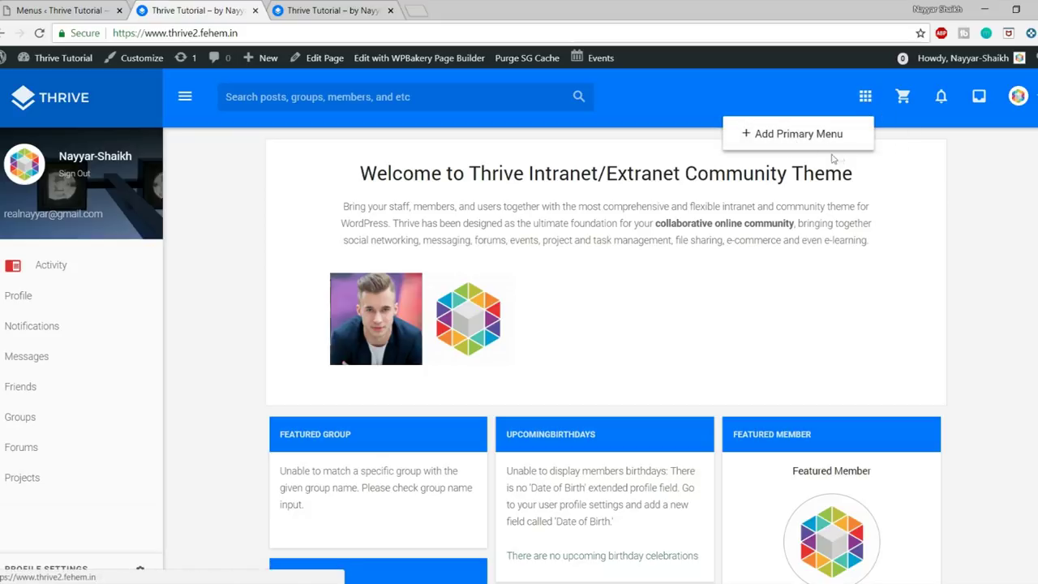
right_click(782, 139)
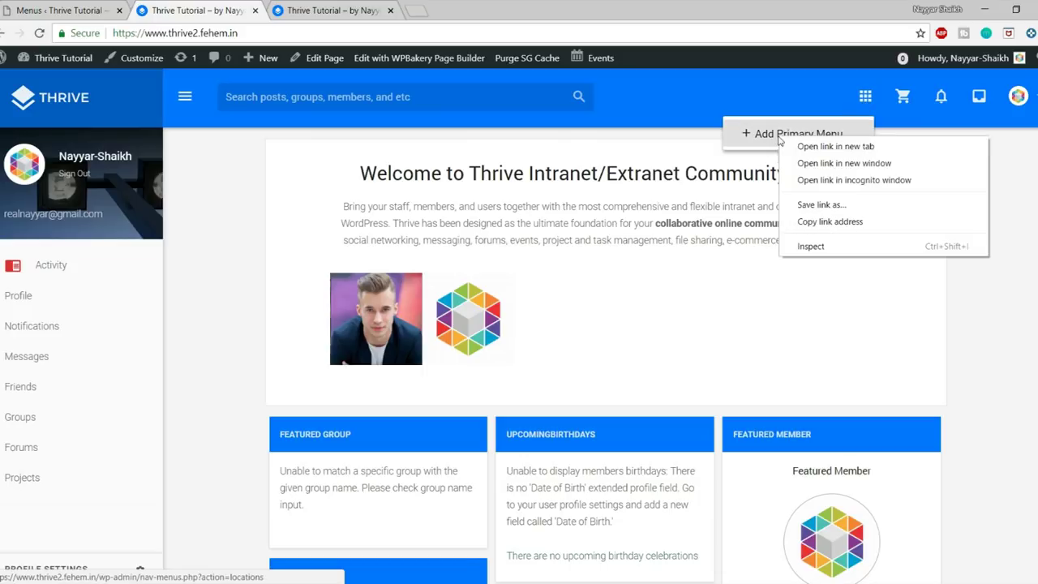
left_click(785, 148)
left_click_drag(345, 10, 79, 9)
left_click(255, 10)
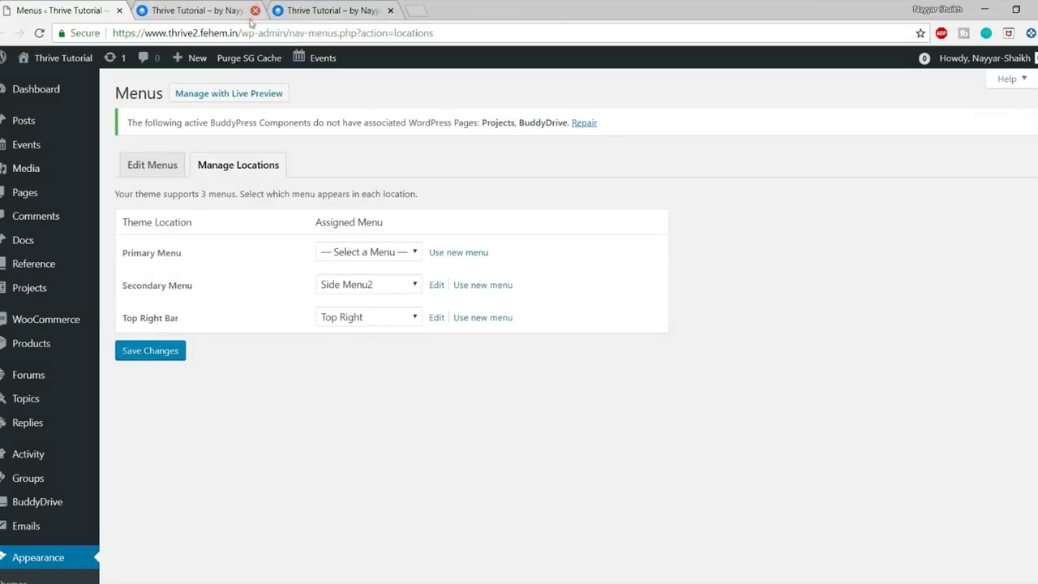
Step: Create a new menu named Primary Menu for the Primary Menu location
left_click(461, 255)
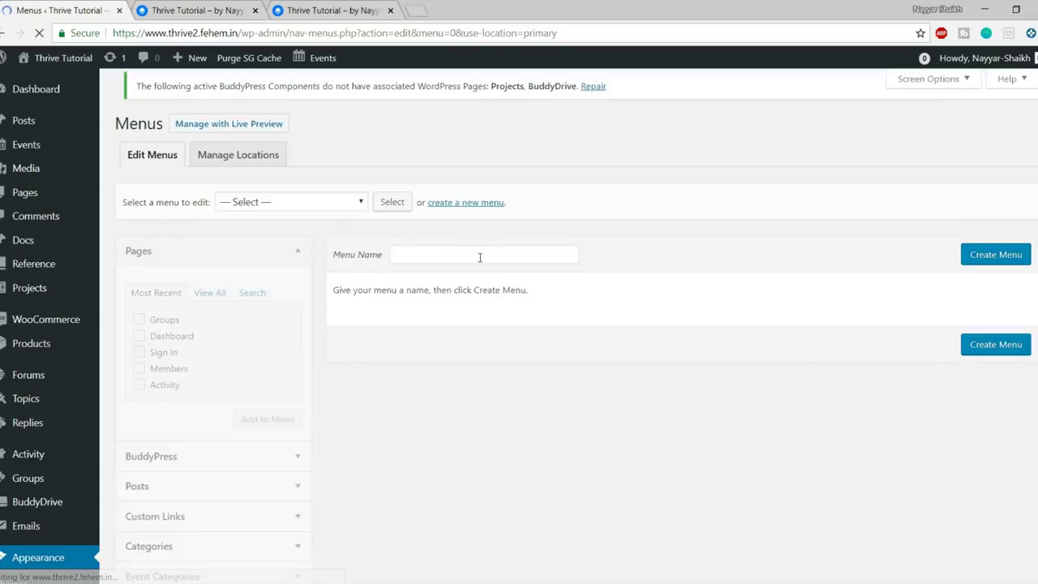
left_click(486, 264)
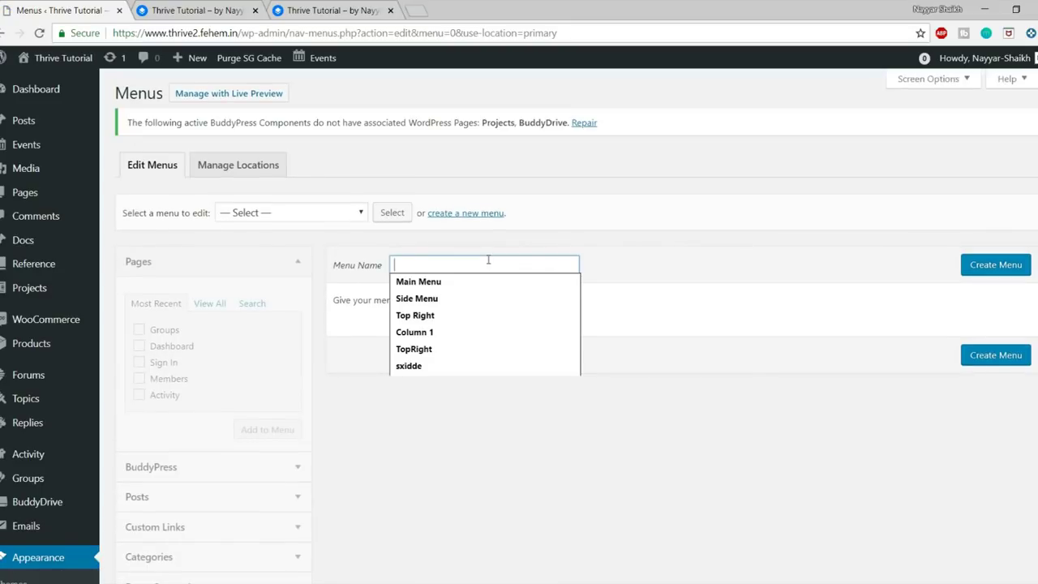
type("Pr")
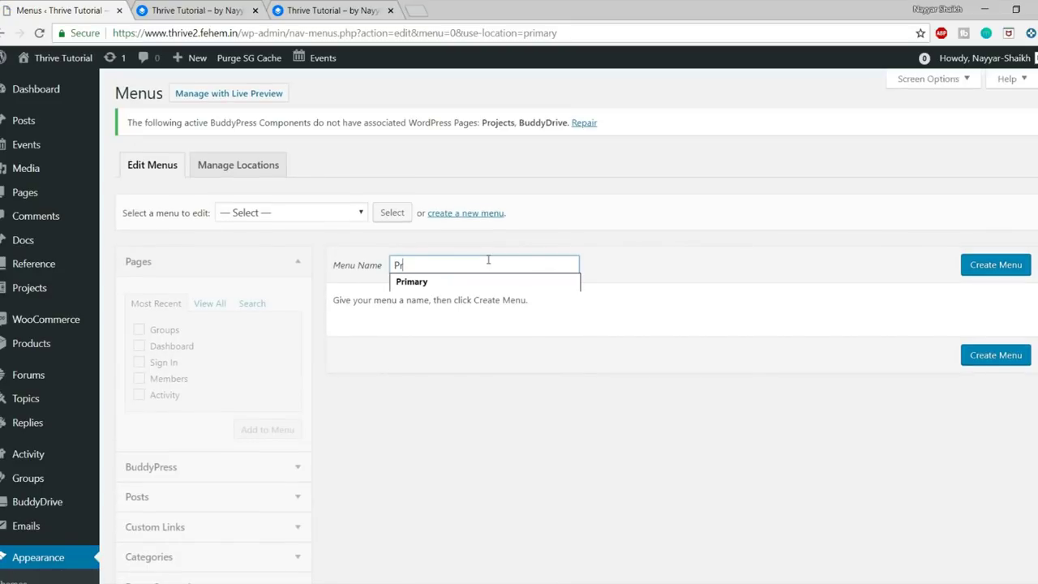
type("imary Menu")
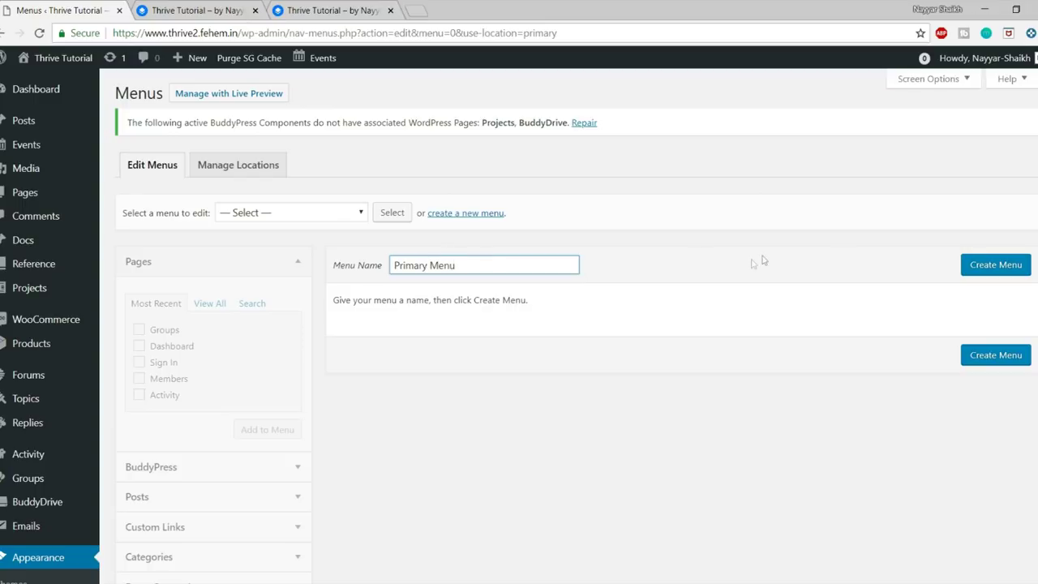
left_click(992, 269)
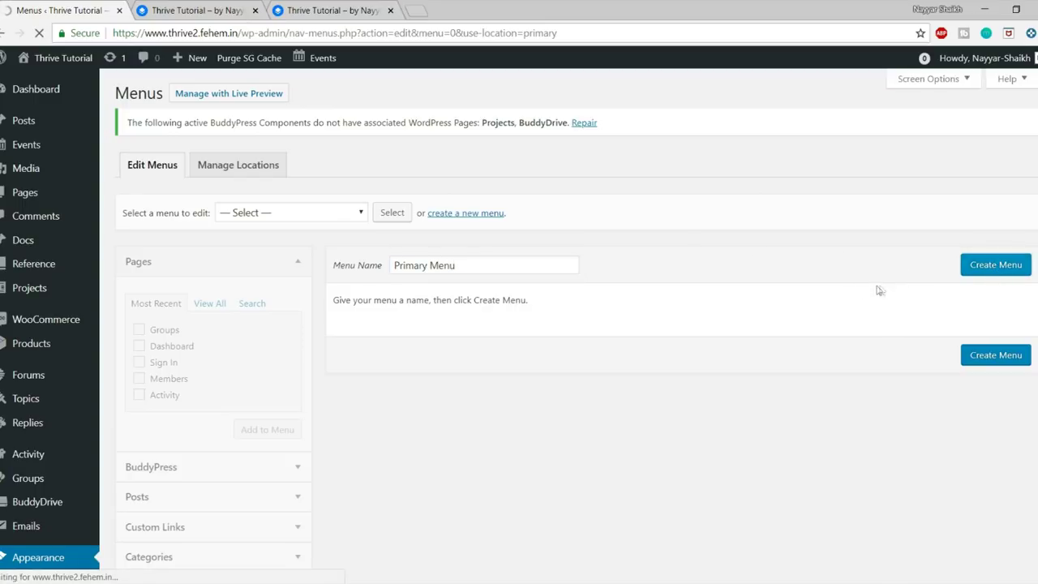
Step: Add the Groups and Members pages to Primary Menu and save it
scroll(213, 292, "down", 3)
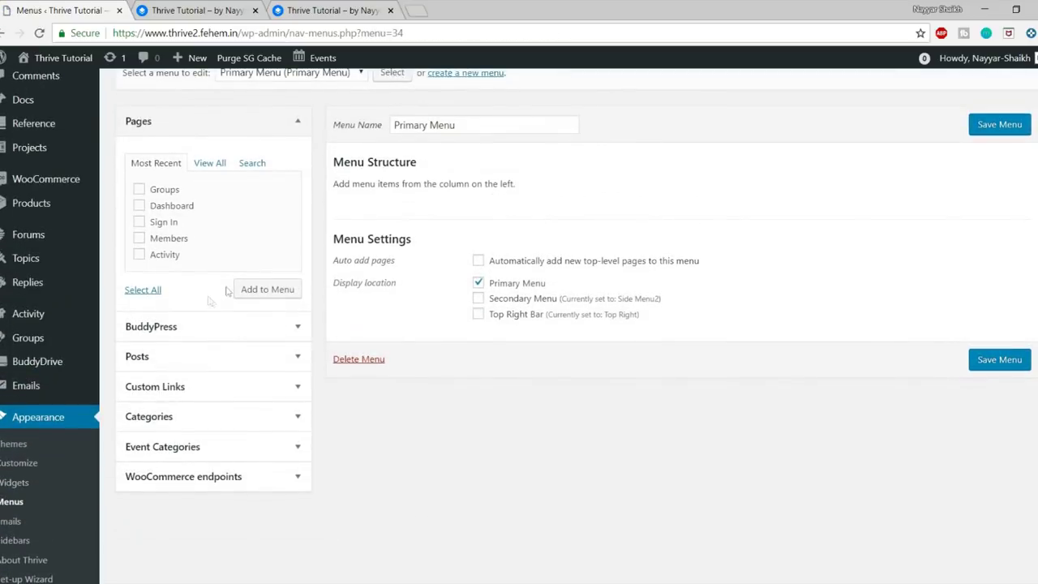
left_click(164, 194)
left_click(171, 238)
left_click(244, 288)
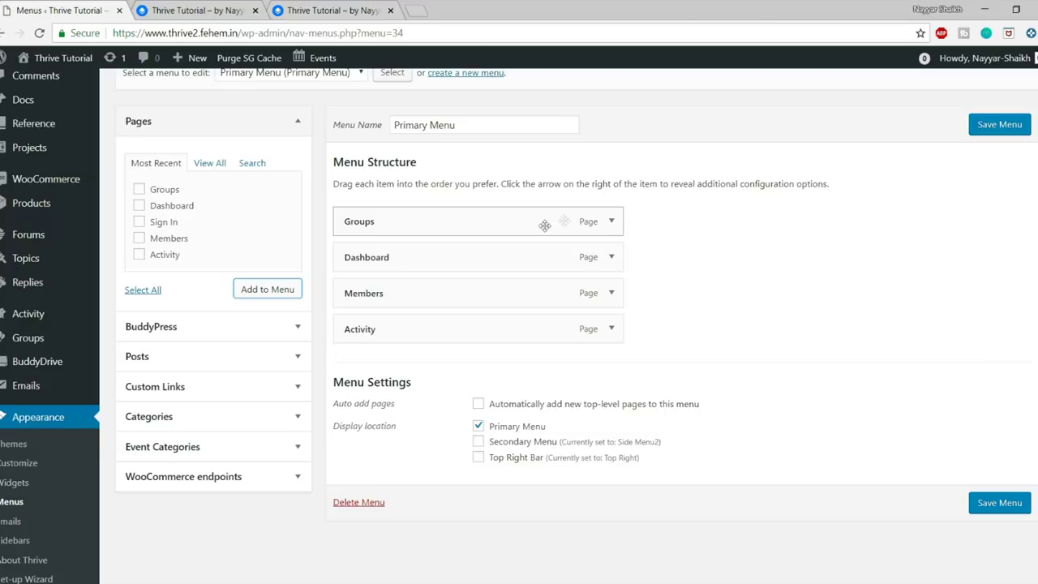
left_click(999, 126)
Step: Reload the Thrive homepage and scroll through it to check the new menu
left_click(210, 10)
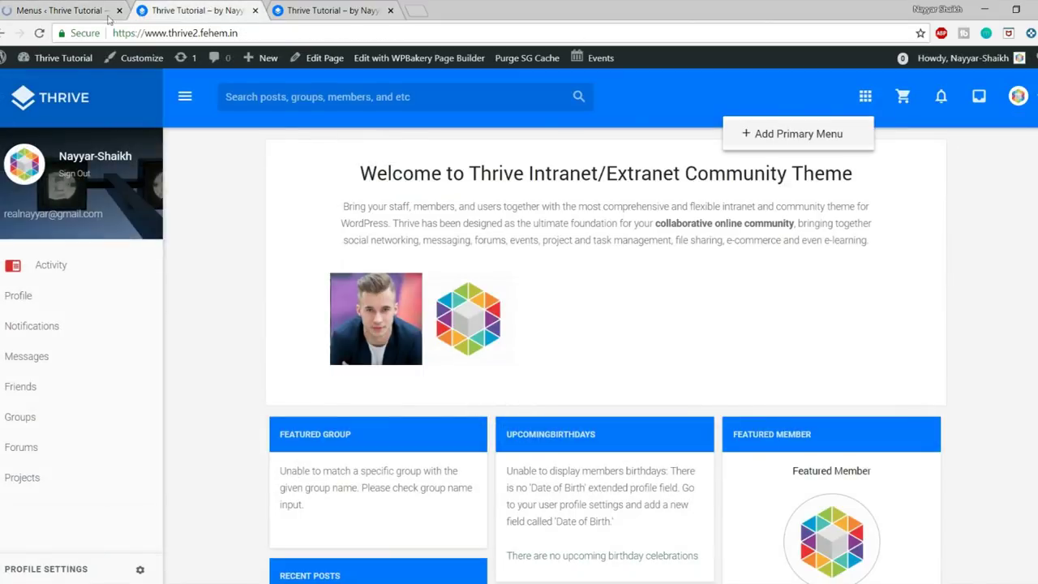
left_click(33, 34)
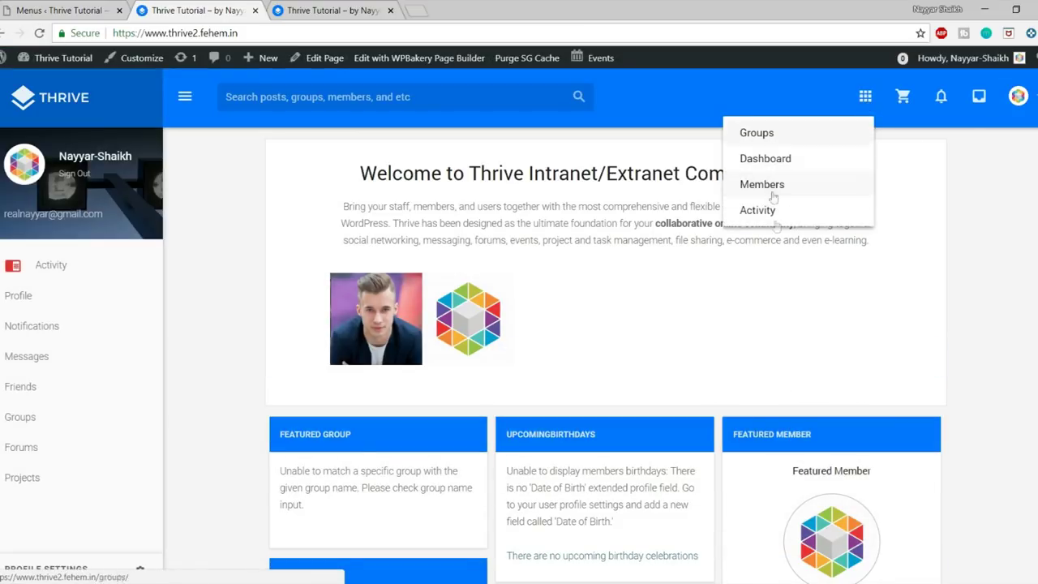
scroll(1009, 238, "down", 1)
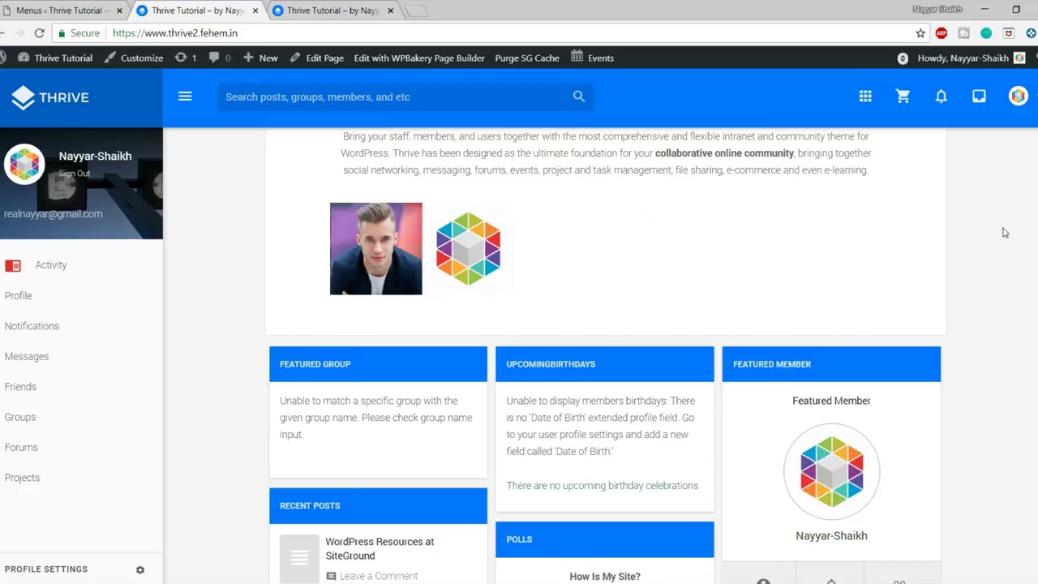
scroll(1003, 235, "up", 1)
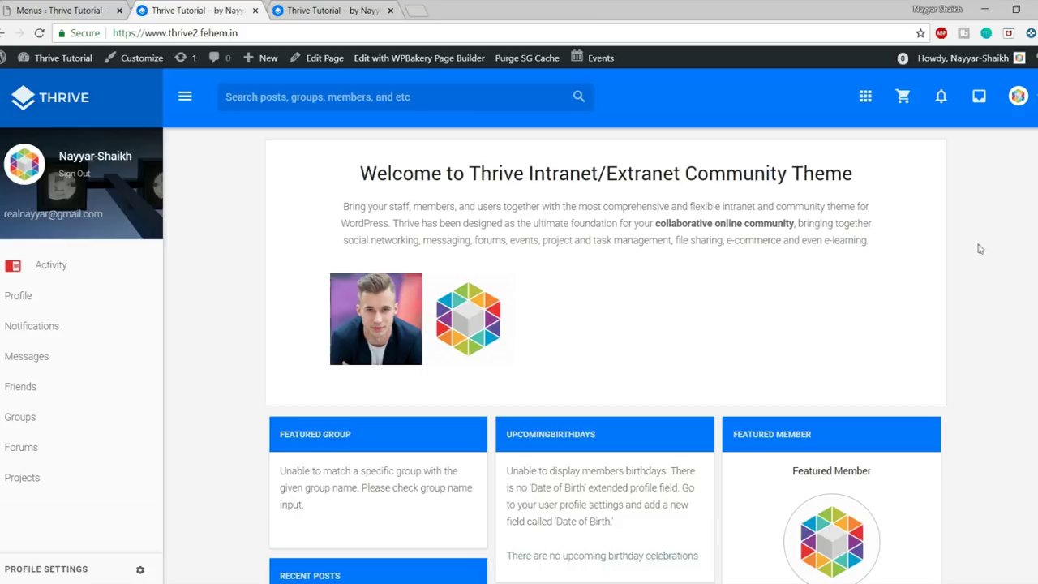
scroll(238, 304, "down", 1)
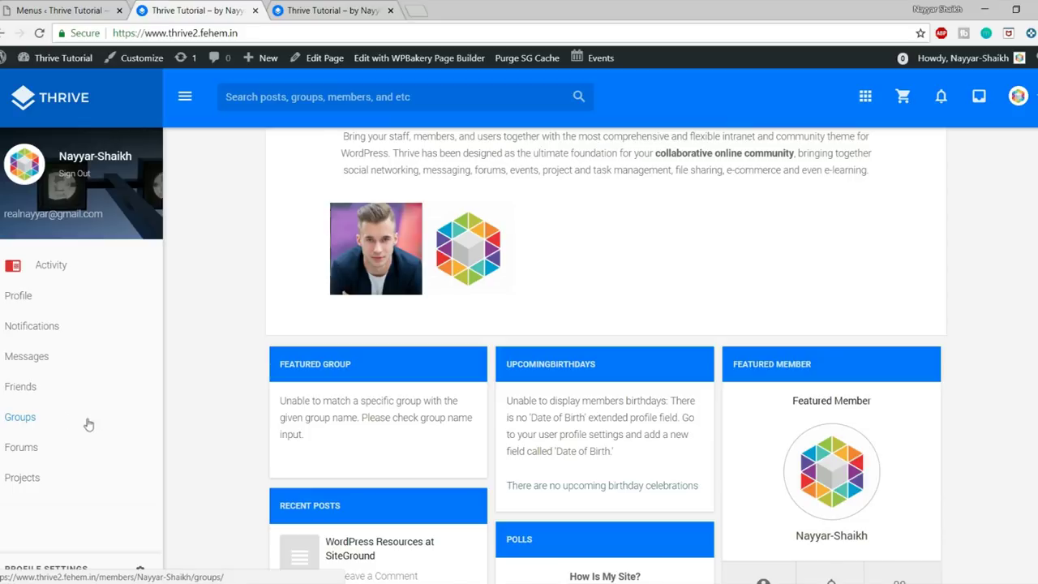
Step: Load the site-wide /groups page and copy the Create a Group link address
left_click(20, 417)
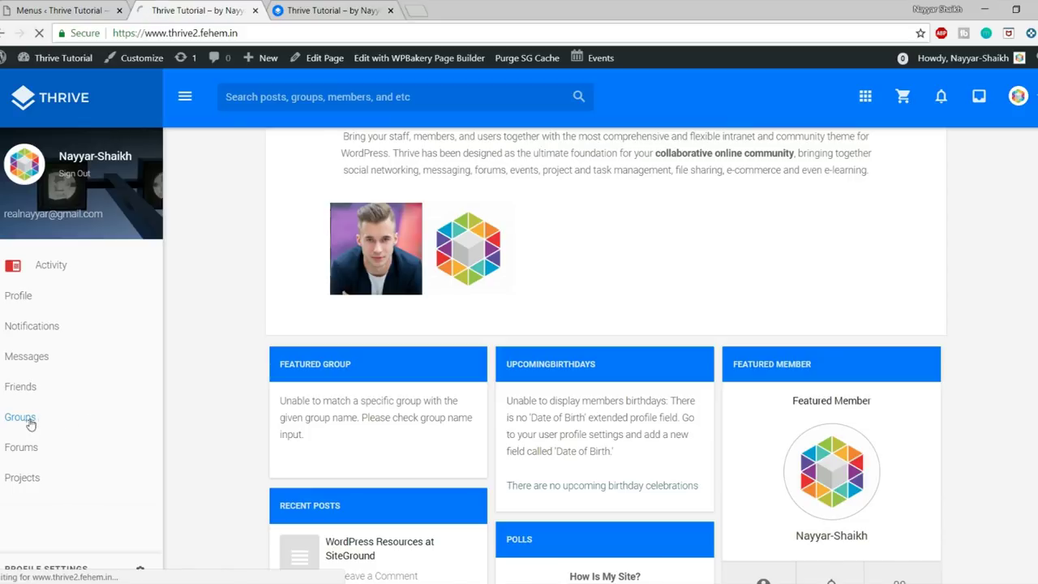
scroll(691, 420, "down", 1)
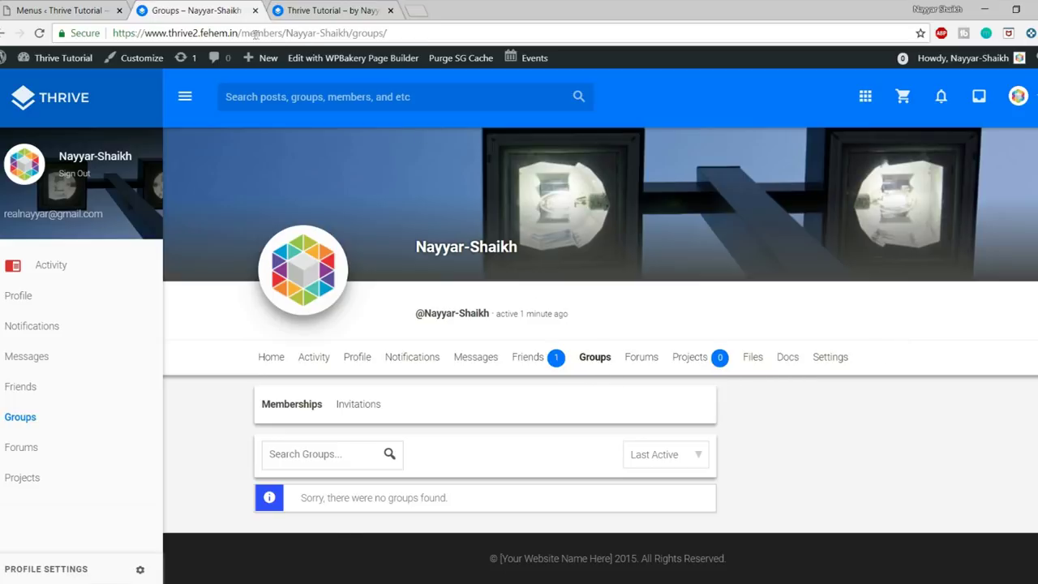
left_click_drag(241, 33, 650, 49)
type("groups")
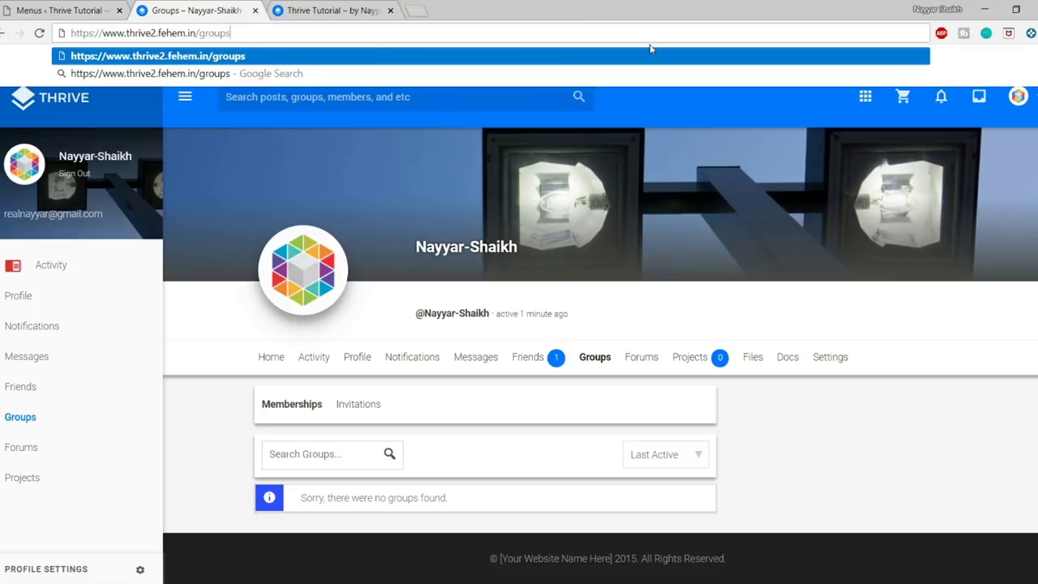
key("Return")
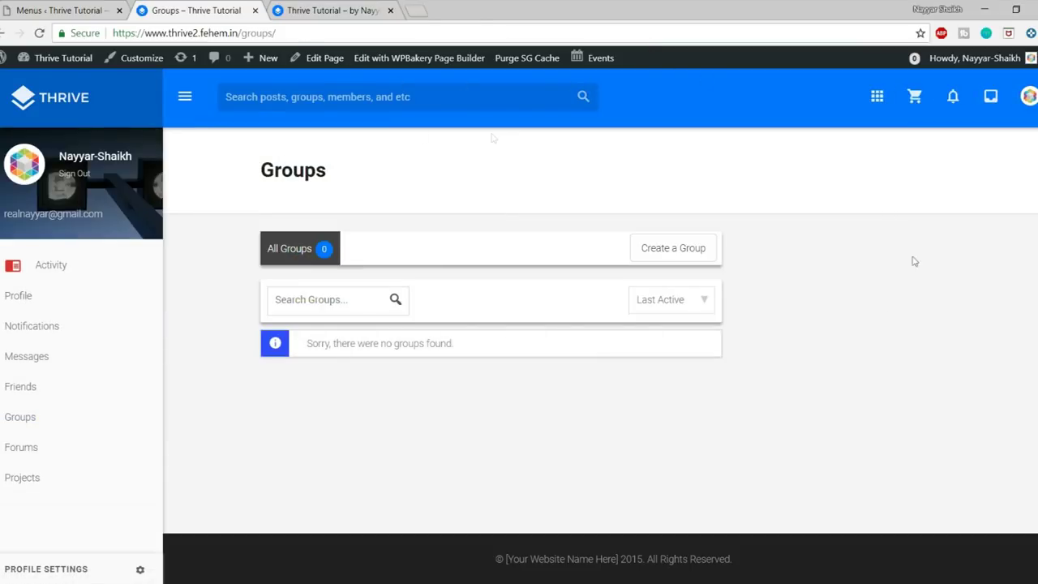
right_click(677, 256)
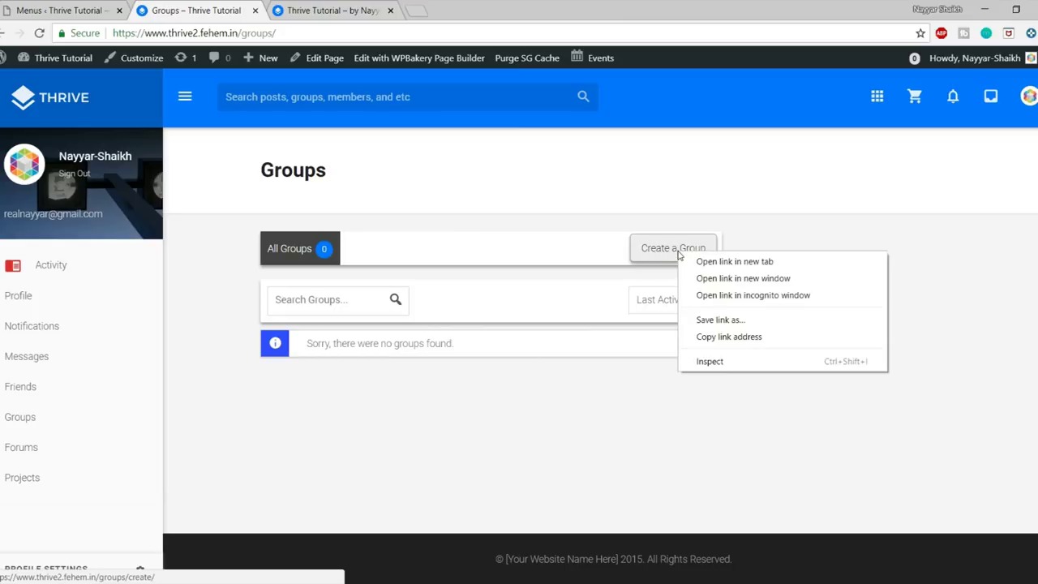
left_click(724, 343)
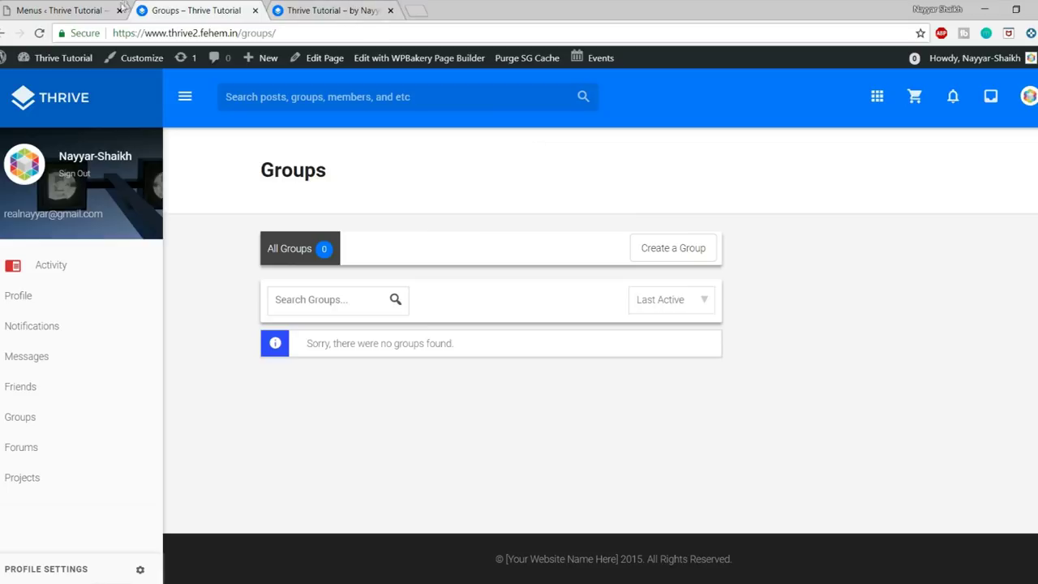
Step: Back on the Menus page, open the 'Select a menu to edit' dropdown
left_click(81, 9)
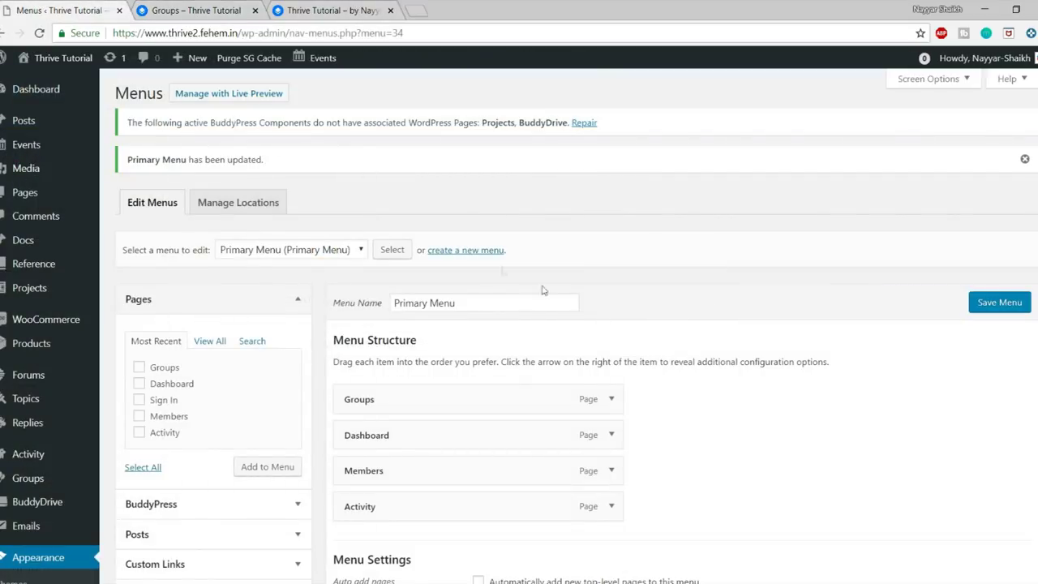
scroll(502, 270, "down", 3)
left_click(292, 112)
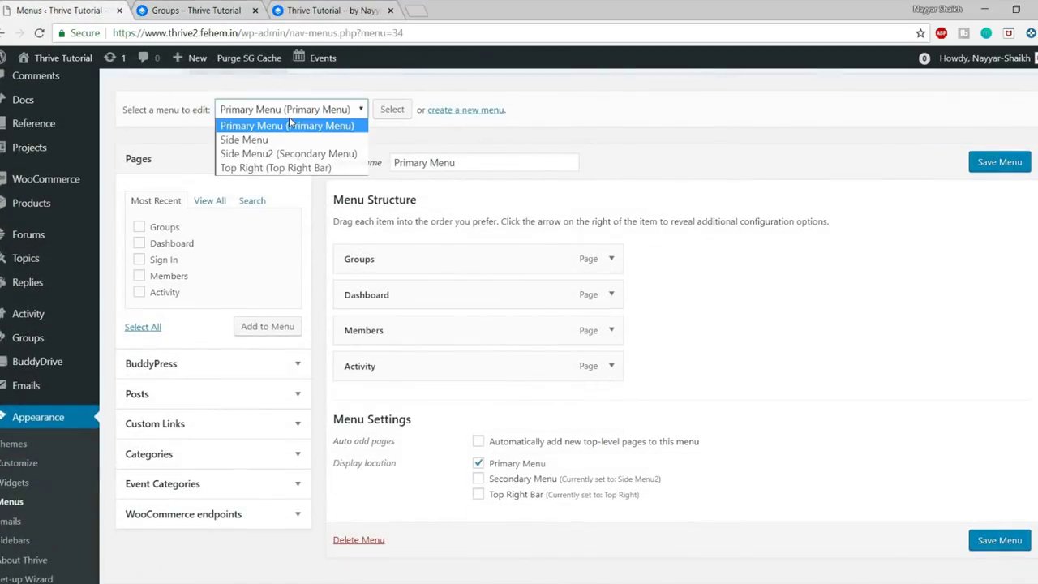
Step: Load Side Menu2 and add a 'Create Group' custom link using the pasted group-creation URL
left_click(253, 158)
left_click(393, 114)
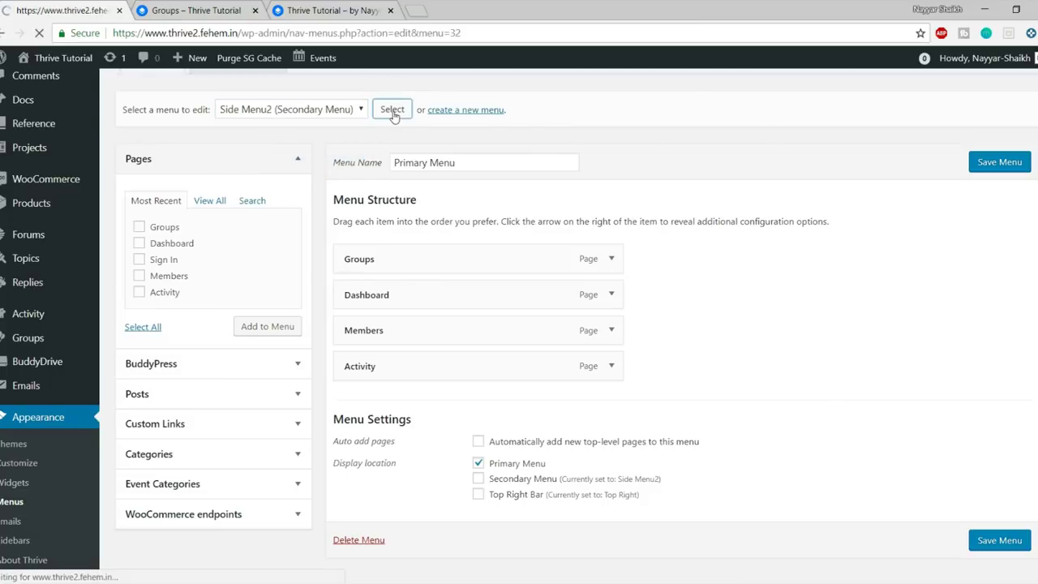
scroll(887, 313, "down", 3)
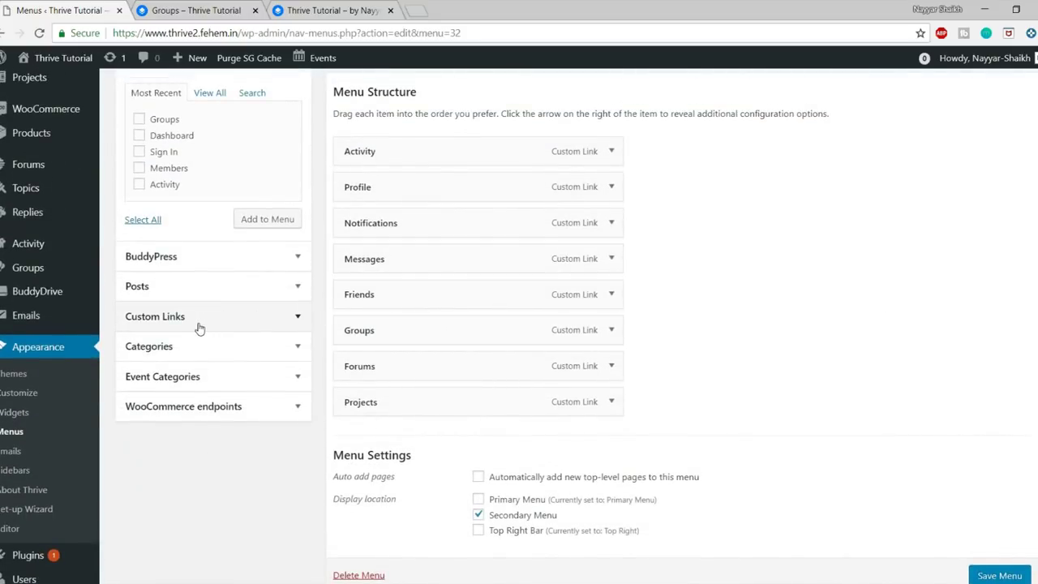
left_click(200, 327)
scroll(233, 302, "up", 1)
left_click_drag(240, 256, 148, 255)
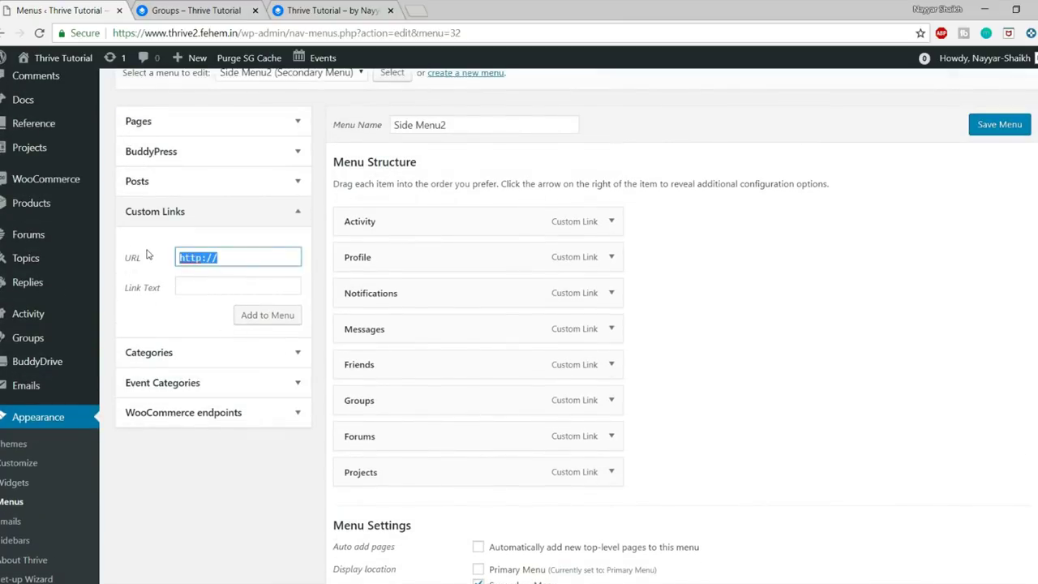
key("BackSpace")
key("ctrl+v")
left_click(211, 282)
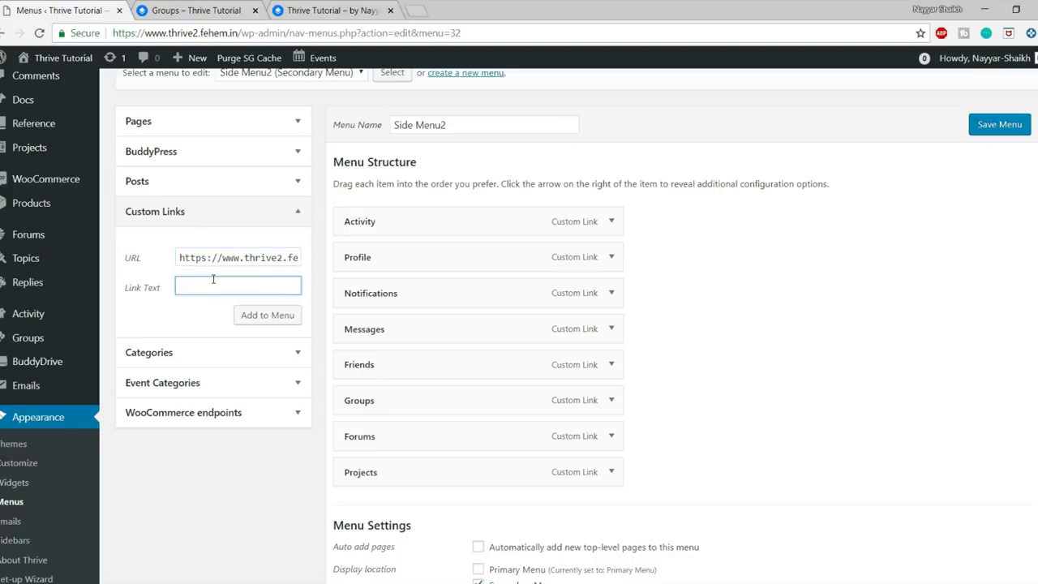
type("Create Group")
left_click(286, 317)
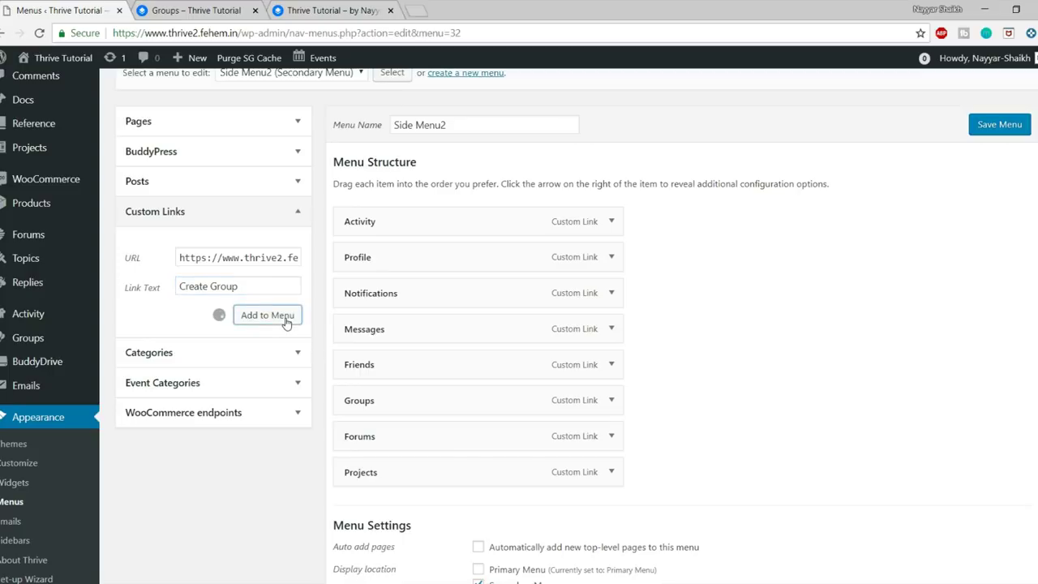
Step: Nest Create Group as a sub item under Groups and save Side Menu2
scroll(508, 335, "down", 1)
left_click_drag(418, 436, 484, 359)
scroll(725, 382, "down", 2)
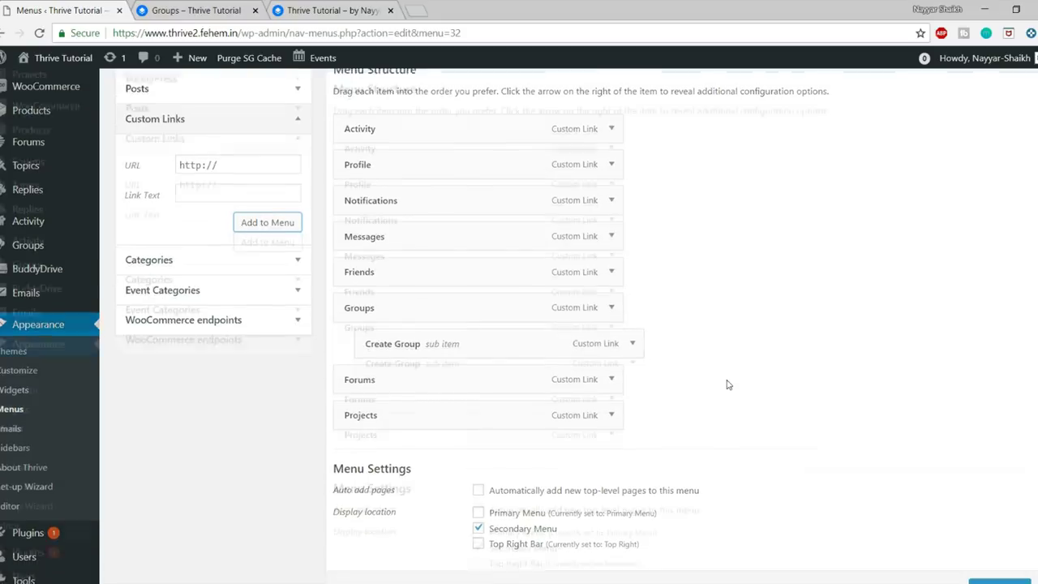
left_click(999, 470)
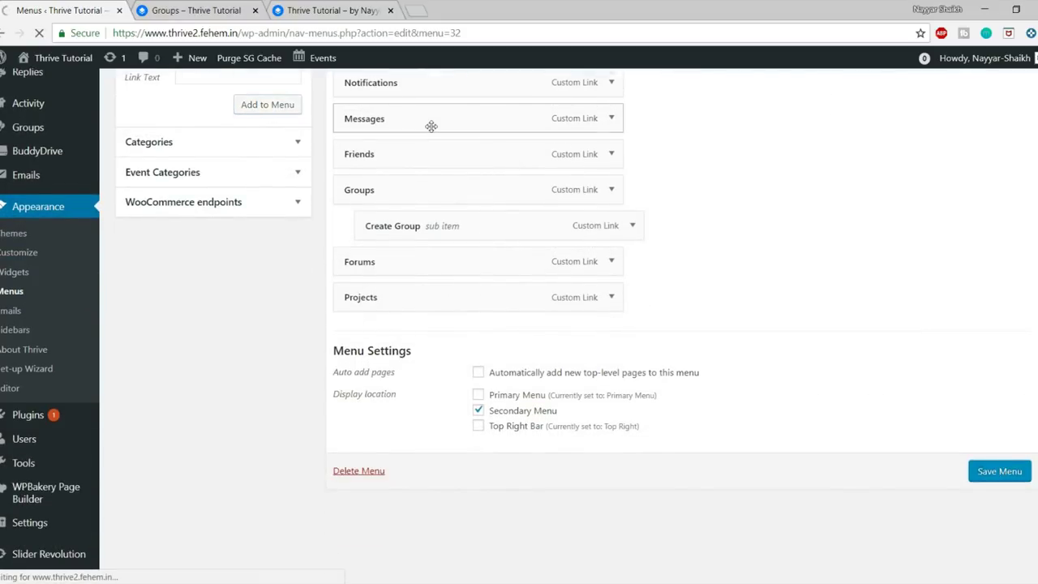
left_click(197, 8)
Step: Open Create Group from the reloaded sidebar's Groups item and enter the group name 'Group 1'
left_click(38, 34)
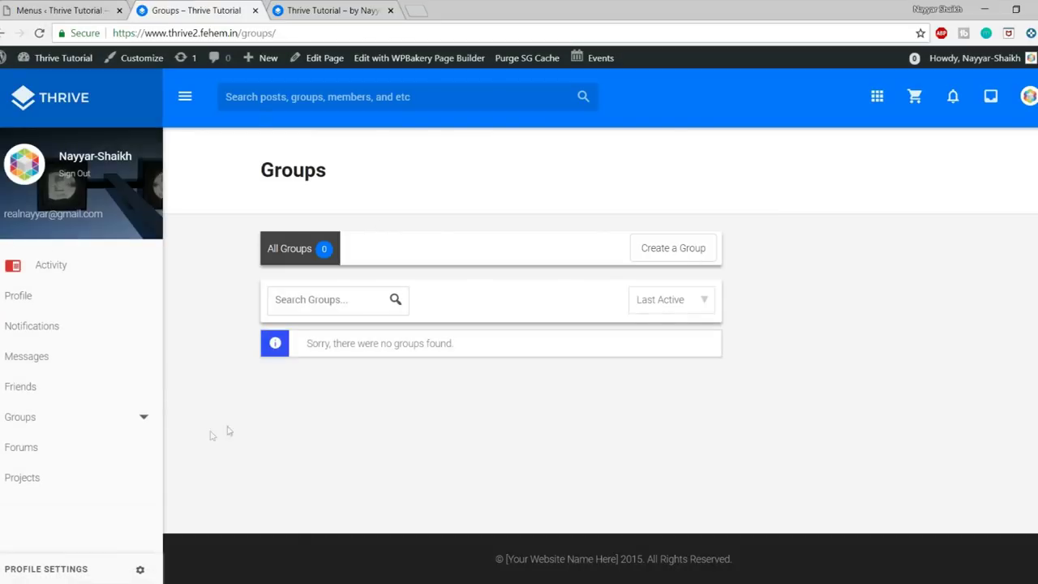
left_click(143, 418)
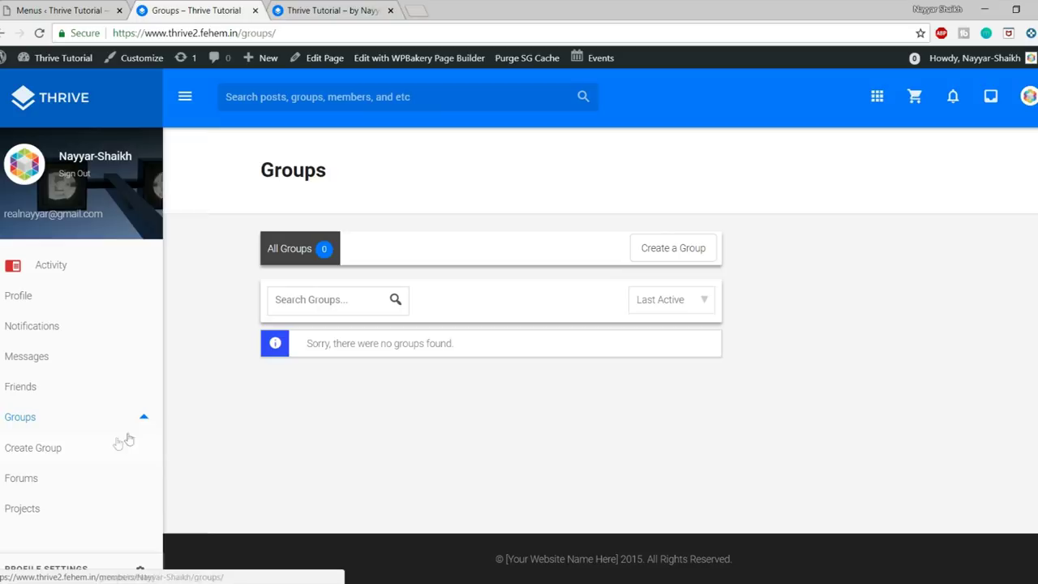
left_click(26, 457)
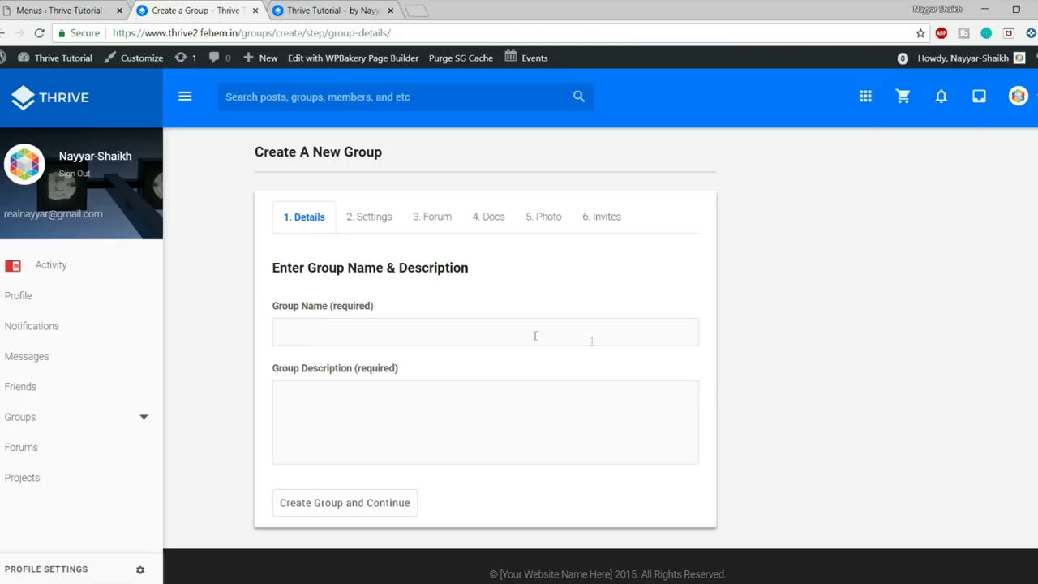
left_click(461, 332)
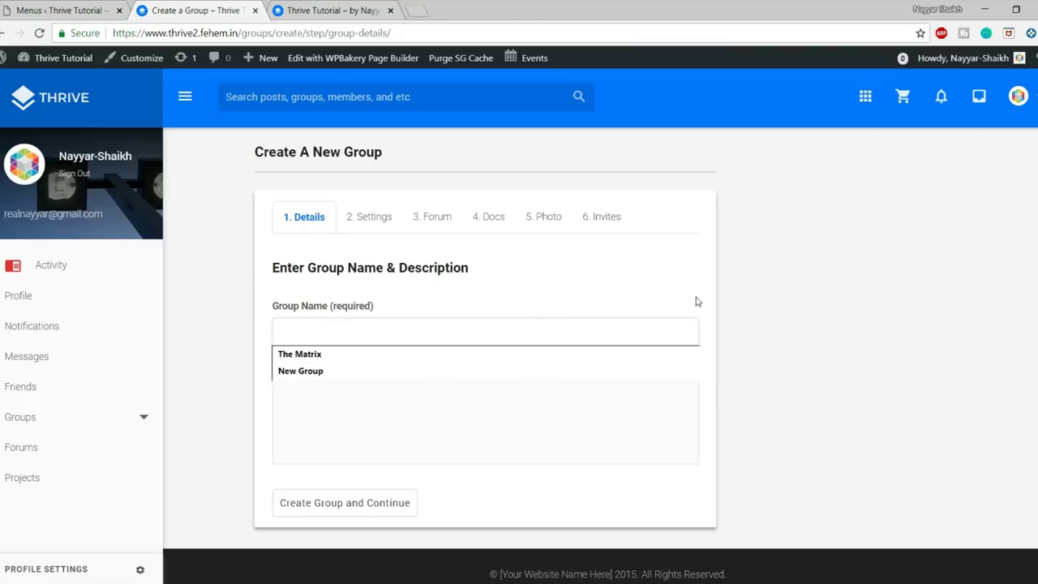
type("Group 1")
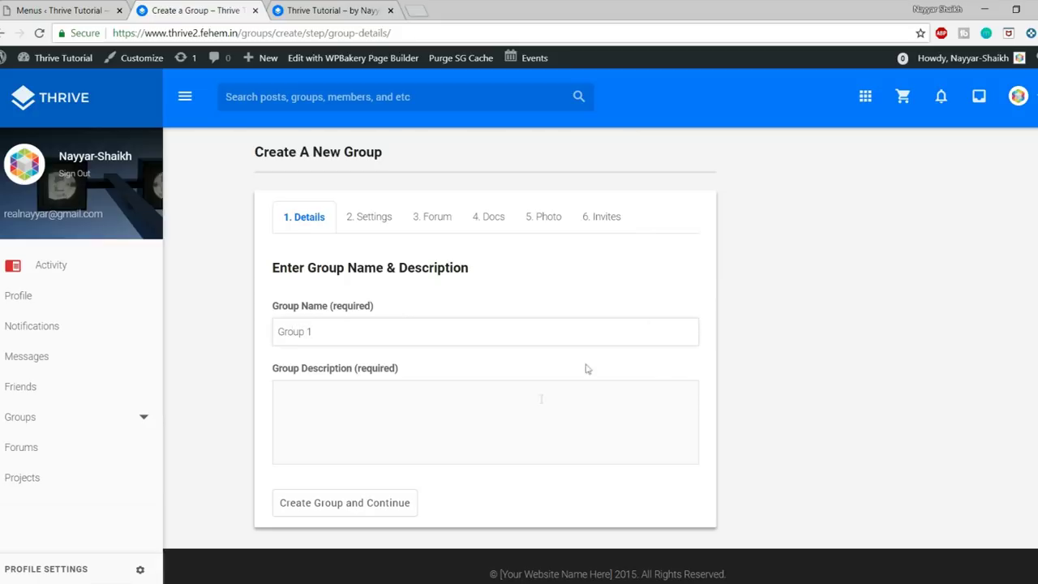
left_click(463, 397)
left_click(416, 10)
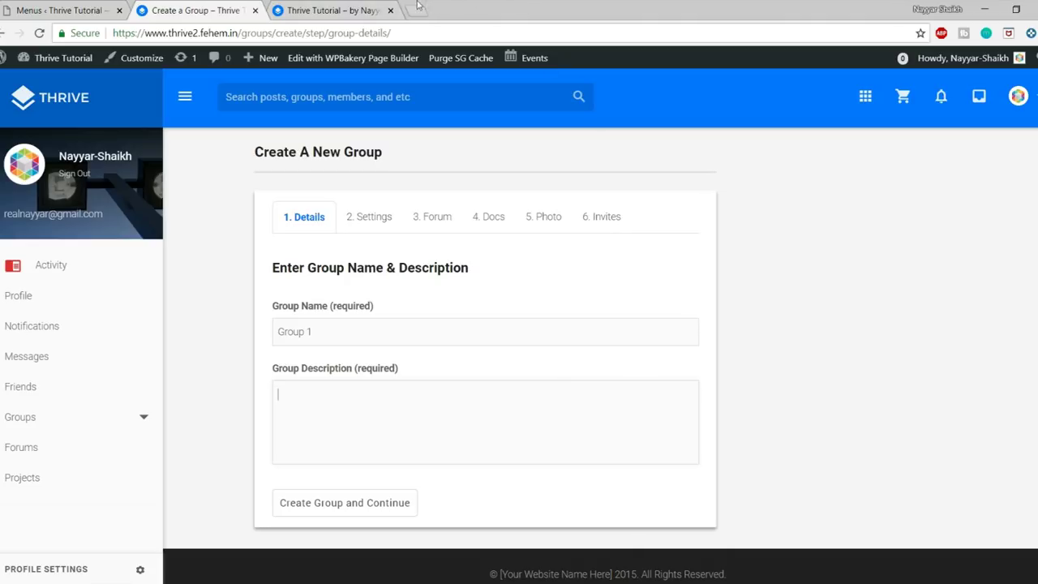
Step: Load lipsum.com, generate Lorem Ipsum, and copy the first two paragraphs
type("lipsum.com")
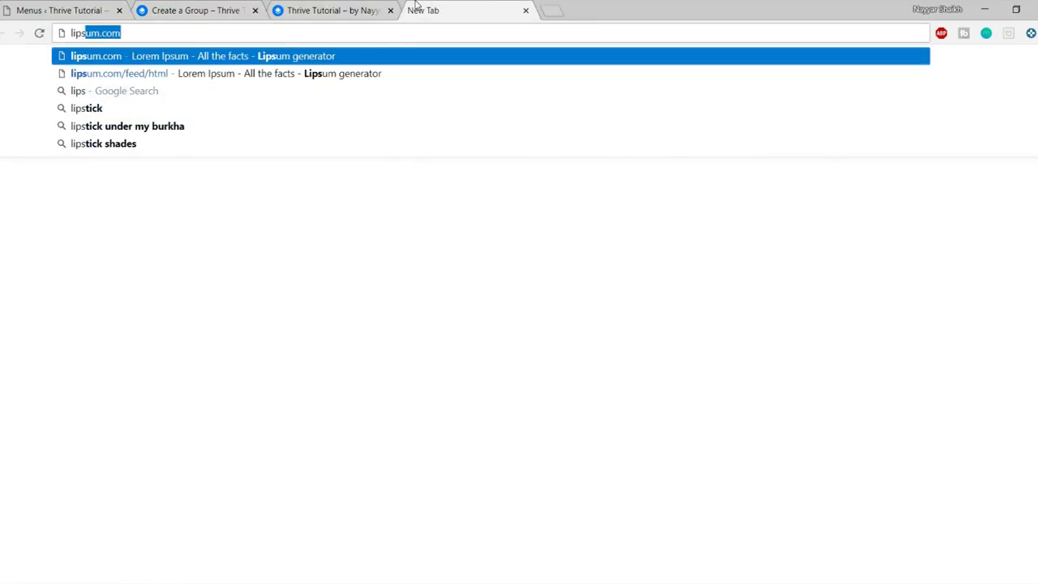
key("Return")
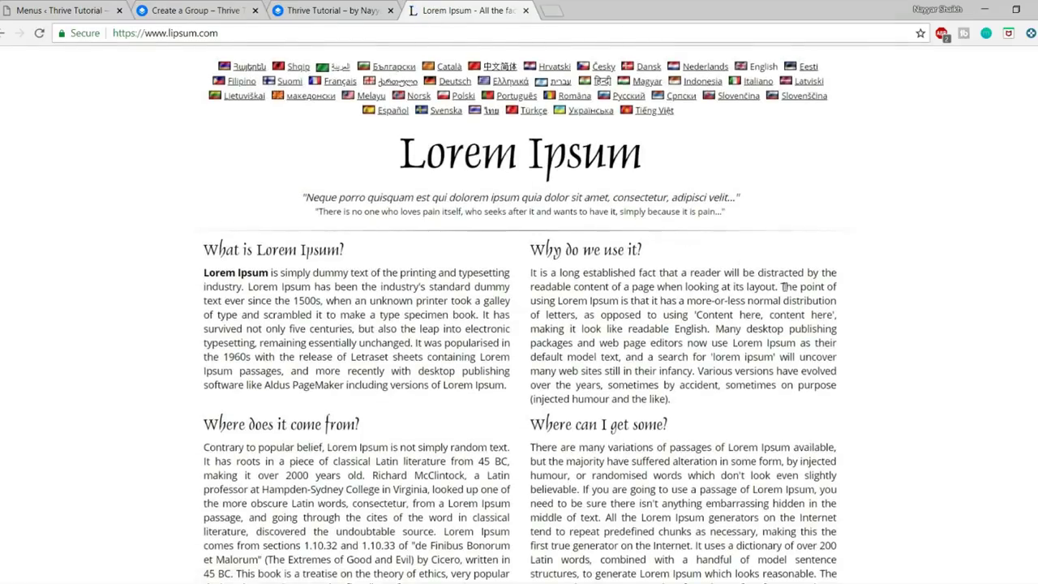
scroll(758, 321, "down", 5)
left_click(758, 321)
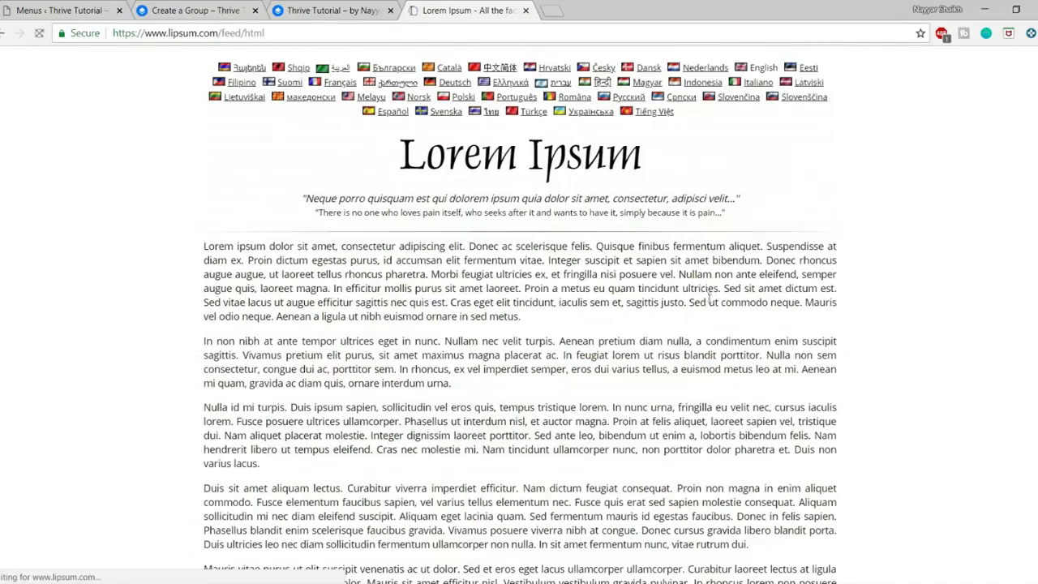
left_click_drag(203, 250, 508, 384)
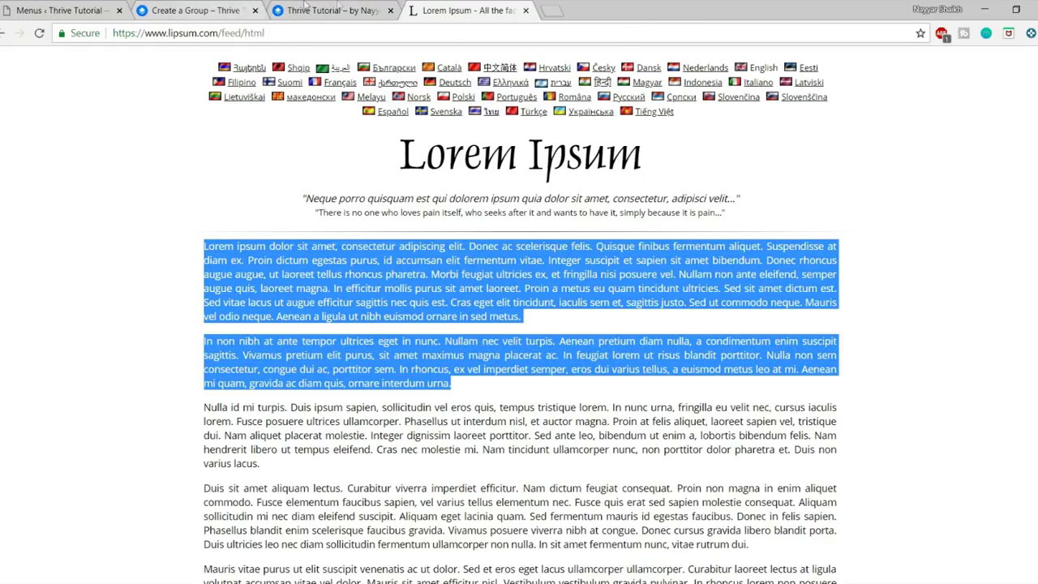
left_click(280, 10)
Step: Paste the Lorem Ipsum into Group Description and trim it to one paragraph ending 'posuere vel.'
left_click(235, 8)
type("Lorem ipsum dolor sit amet, consectetur adipiscing elit. Donec ac scelerisque felis. Quisque finibus fermentum aliquet. Suspendisse at diam ex. Proin dictum egestas purus, id accumsan elit fermentum vitae. Integer suscipit et sapien sit amet bibendum. Donec rhoncus augue augue, ut laoreet tellus rhoncus pharetra. Morbi feugiat ultricies ex, et fringilla nisi posuere vel. Nullam non ante eleifend, semper augue quis, laoreet magna. In efficitur mollis purus sit amet laoreet. Proin a metus eu quam tincidunt ultricies. Sed sit amet dictum est. Sed vitae lacus ut augue efficitur sagittis nec quis est. Cras eget elit tincidunt, iaculis sem et, sagittis justo. Sed ut commodo neque. Mauris vel odio neque. Aenean a ligula ut nibh euismod ornare in sed metus.  In non nibh at ante tempor ultrices eget in nunc. Nullam nec velit turpis. Aenean pretium diam nulla, a condimentum enim suscipit sagittis. Vivamus pretium elit purus, sit amet maximus magna placerat ac. In feugiat lorem ut risus blandit porttitor. Nulla non sem consectetur, congue dui ac, porttitor sem. In rhoncus, ex vel imperdiet semper, eros dui varius tellus, a euismod metus leo at mi. Aenean mi quam, gravida ac diam quis, ornare interdum urna.")
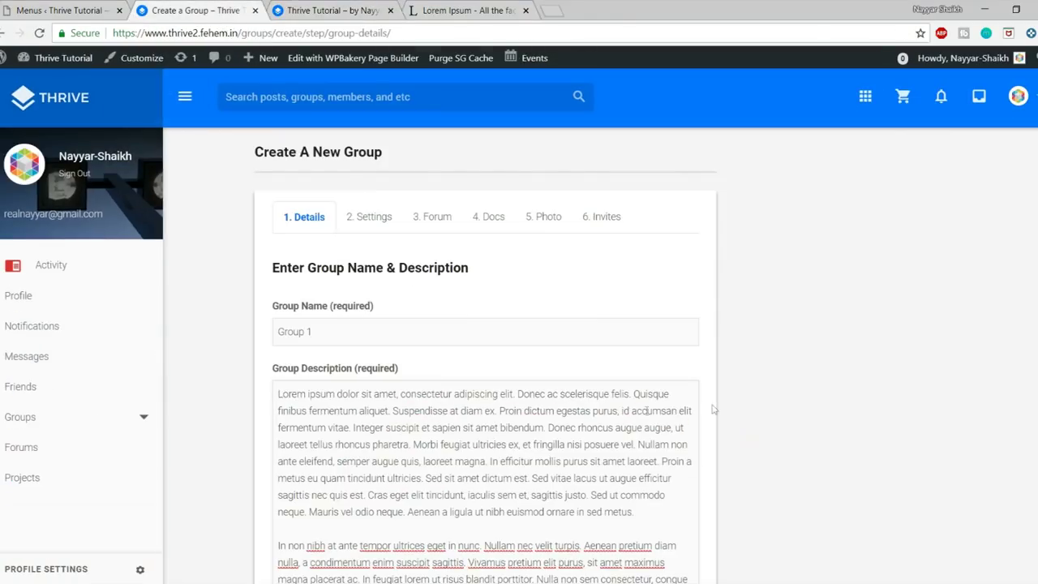
scroll(556, 430, "down", 2)
left_click_drag(596, 476, 281, 386)
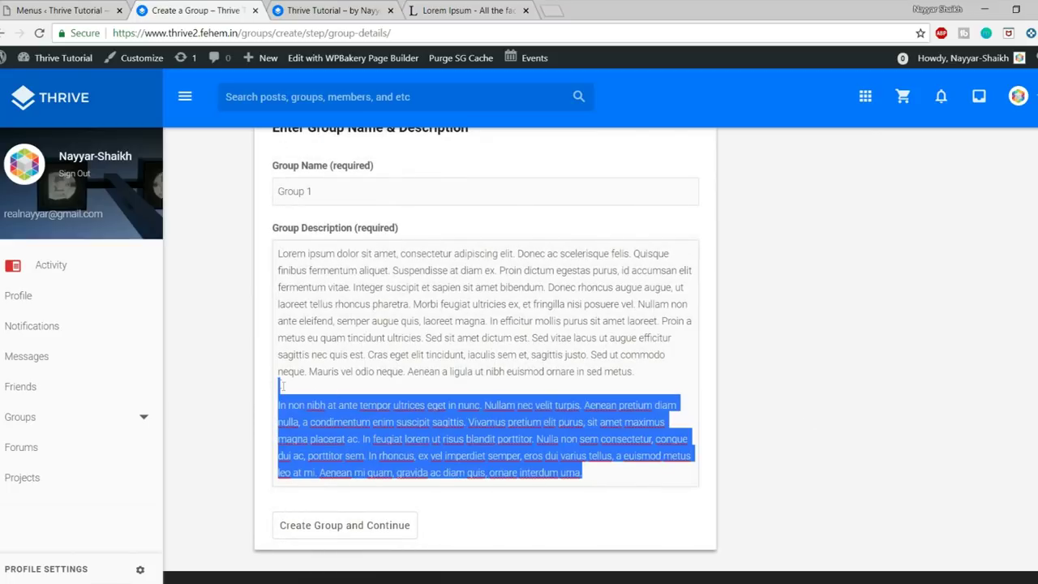
key("BackSpace")
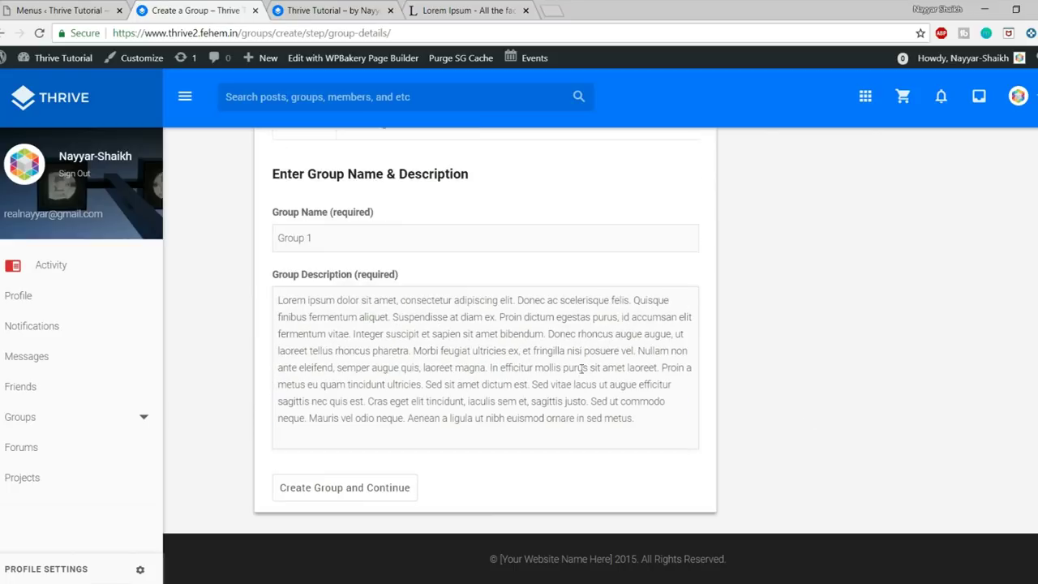
left_click_drag(642, 355, 694, 421)
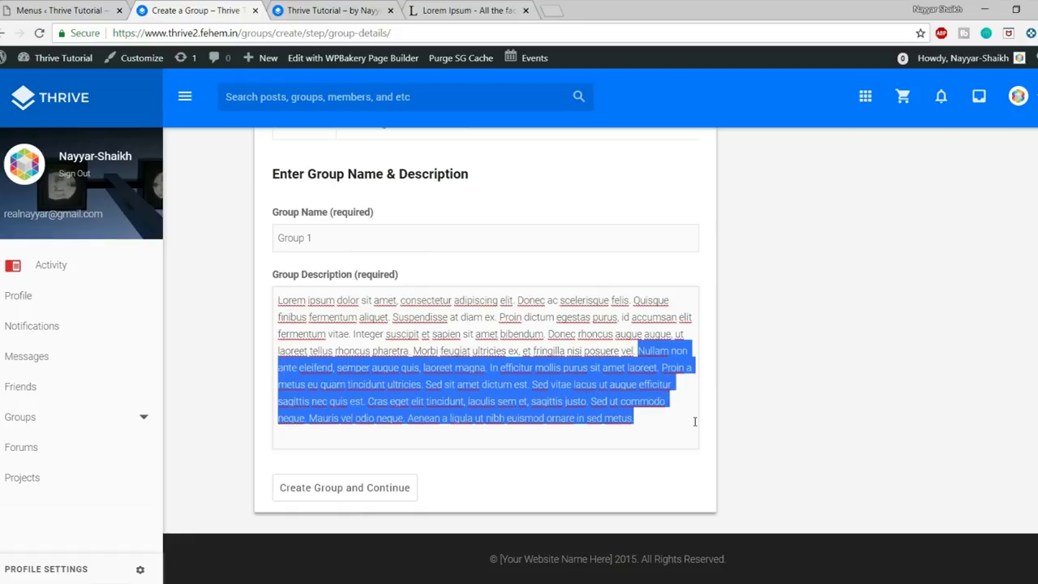
key("BackSpace")
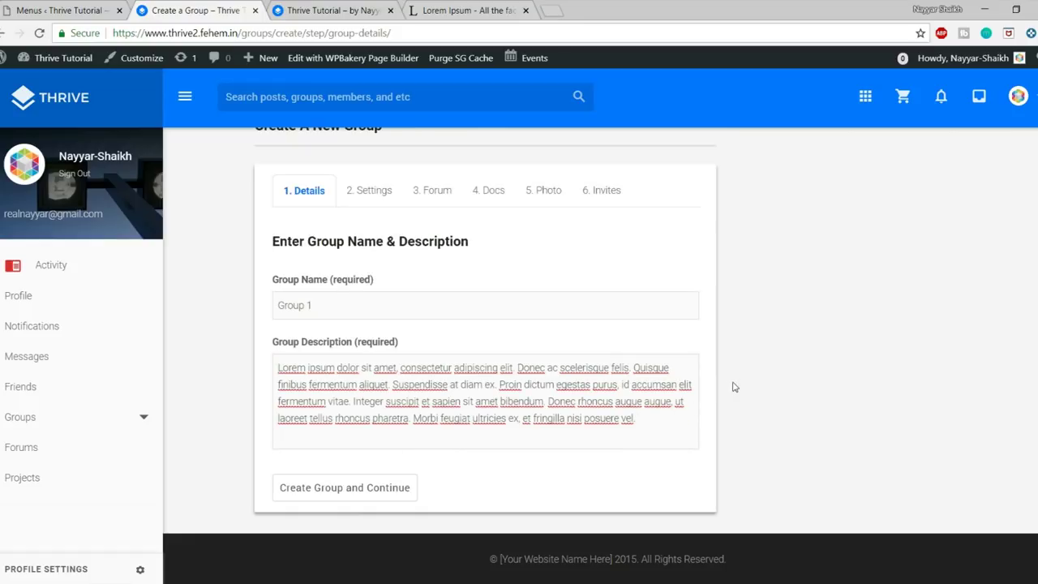
left_click_drag(400, 346, 273, 347)
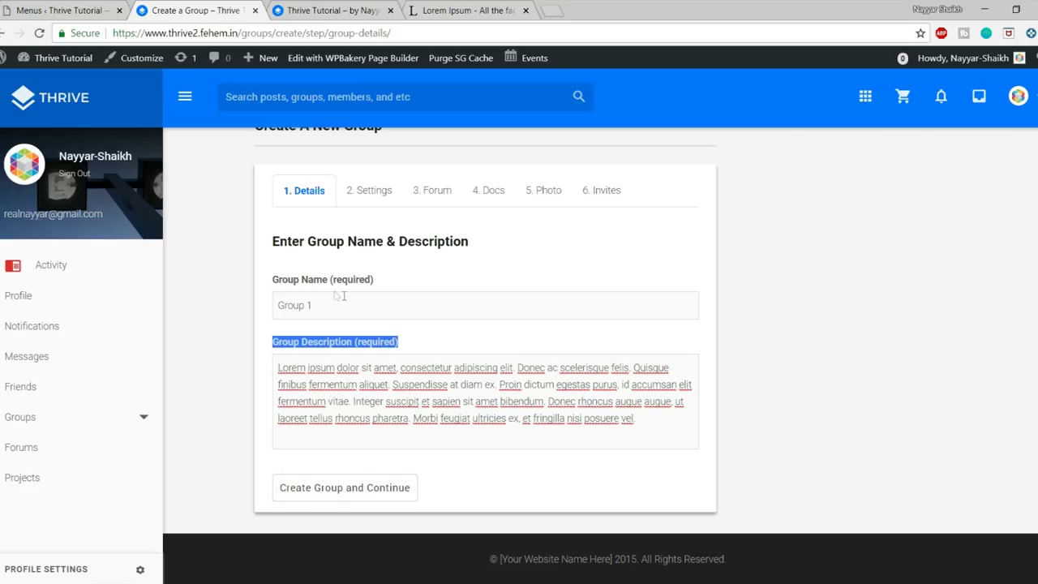
Step: Create Group 1 and review the public and private group privacy descriptions
left_click(343, 496)
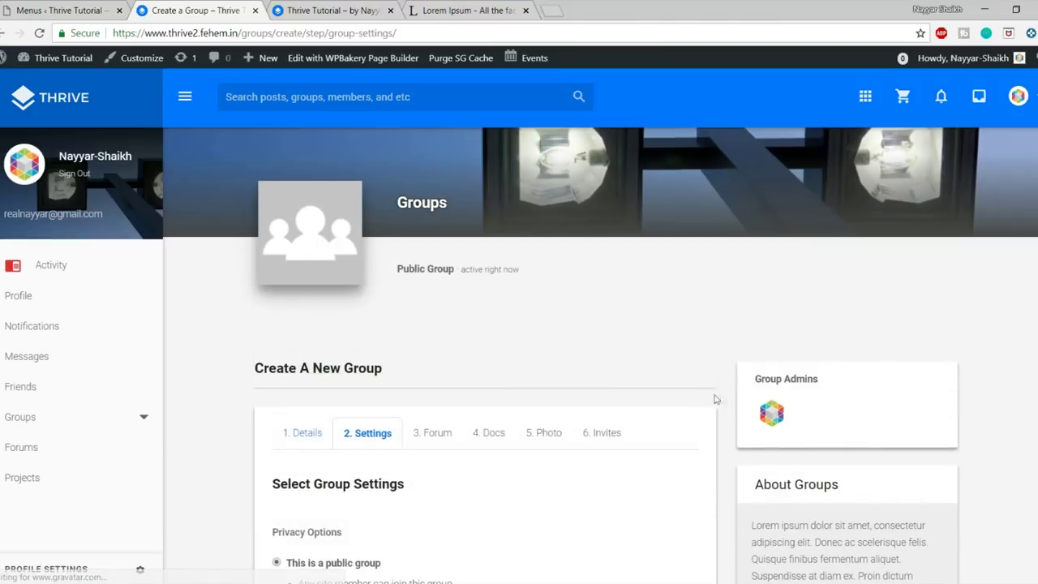
scroll(686, 405, "down", 3)
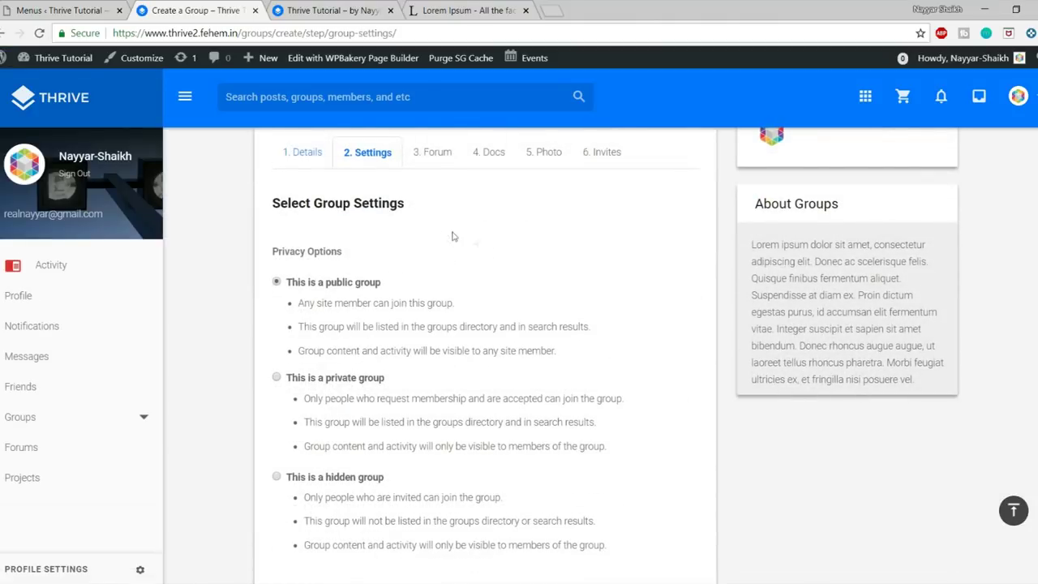
left_click_drag(311, 290, 376, 287)
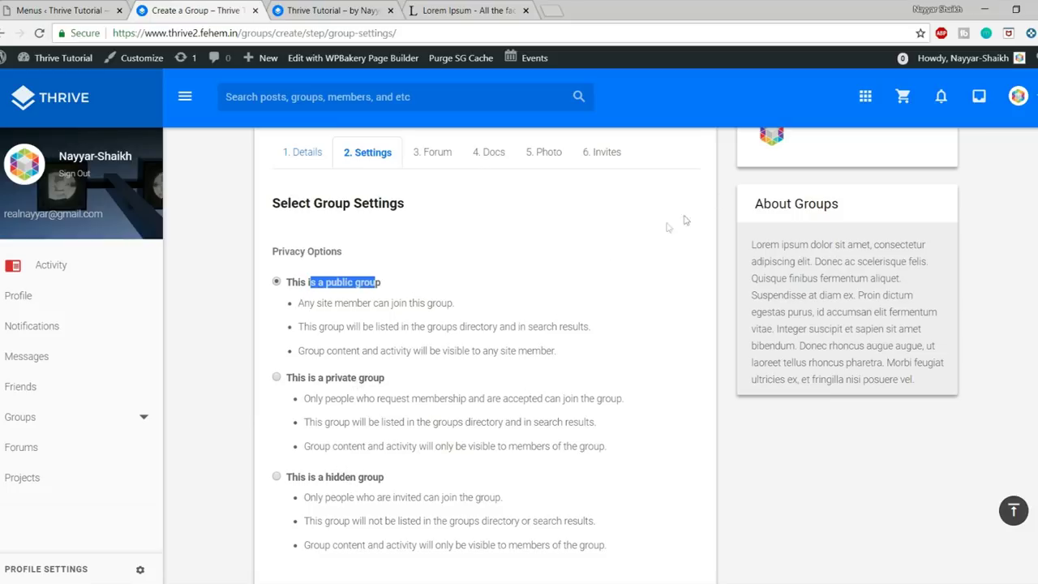
left_click(634, 238)
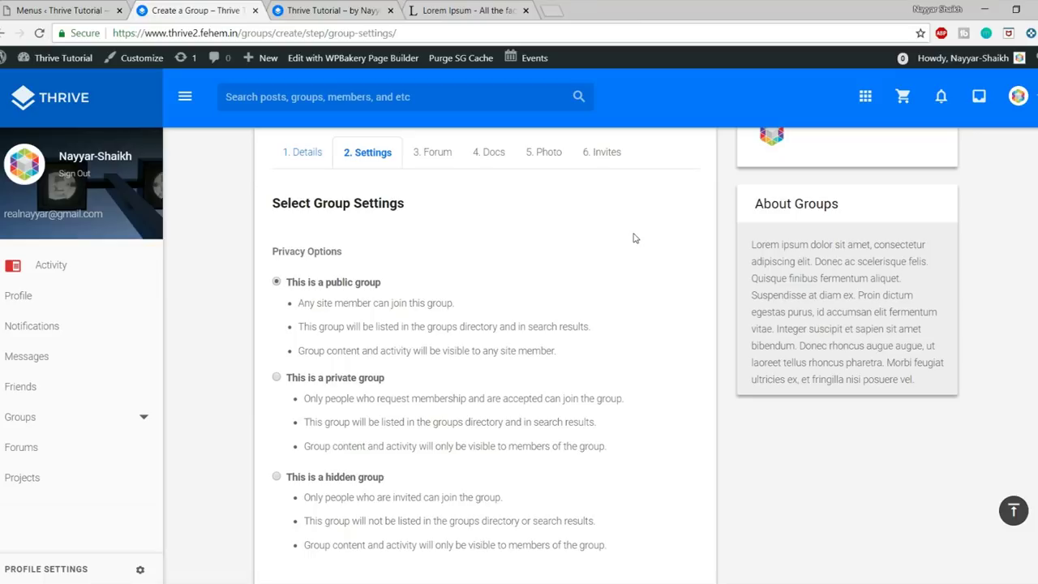
left_click_drag(637, 398, 298, 400)
left_click(331, 415)
left_click_drag(305, 422, 634, 422)
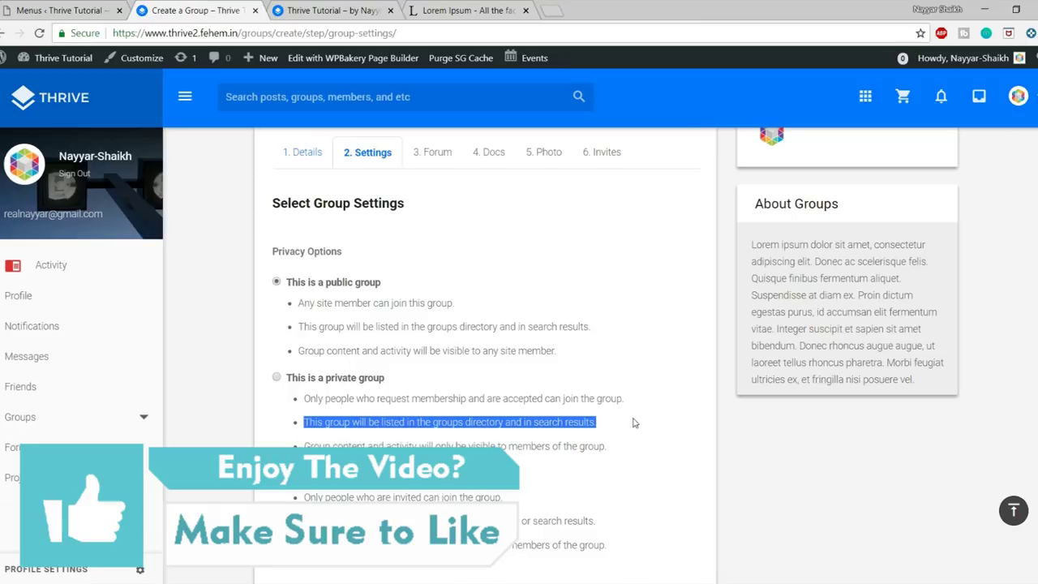
left_click(634, 422)
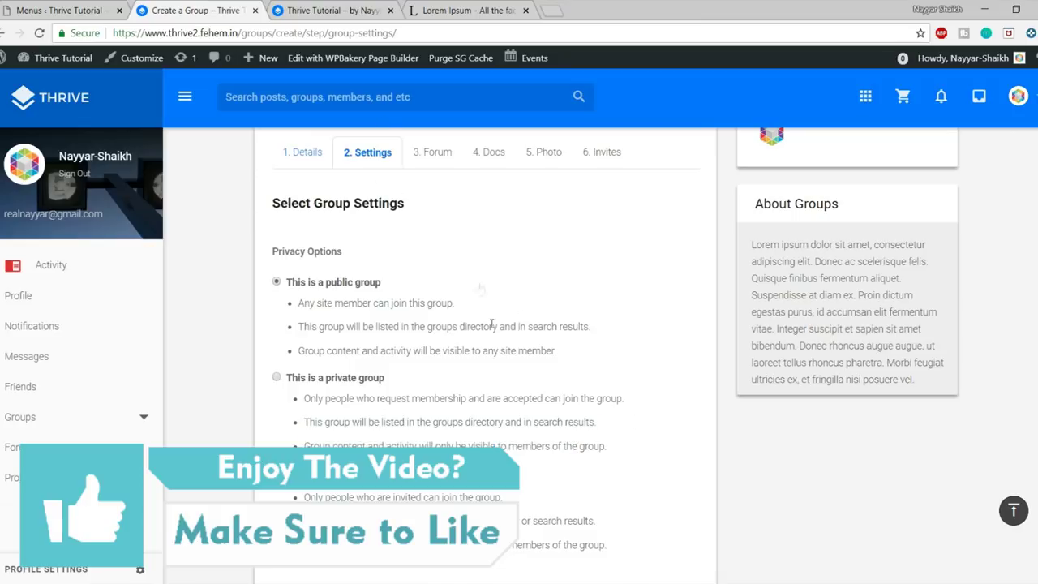
Step: Keep 'This is a public group' and 'All group members' may invite, then continue to Forum
scroll(567, 401, "down", 2)
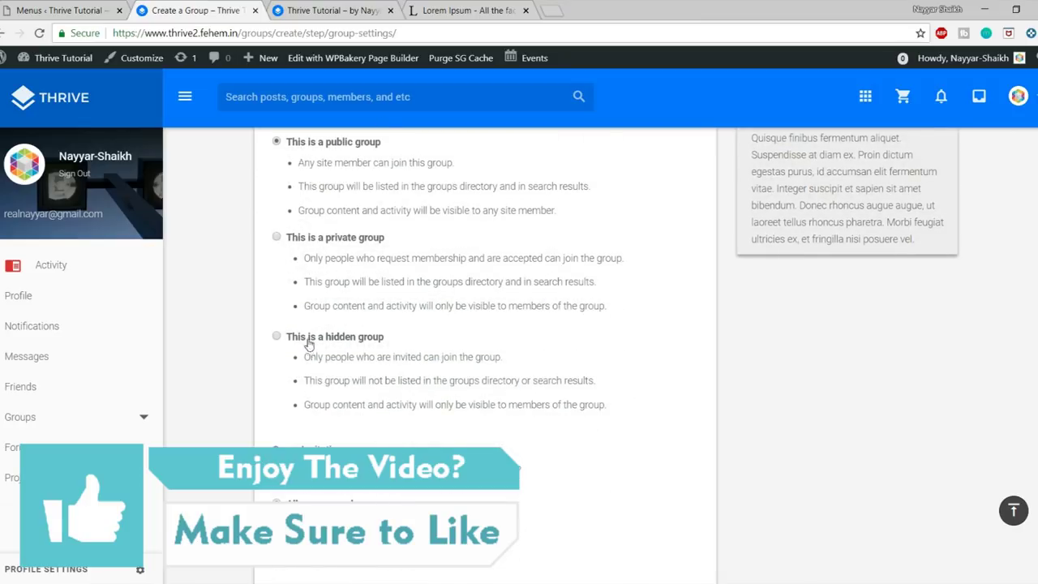
scroll(429, 354, "up", 3)
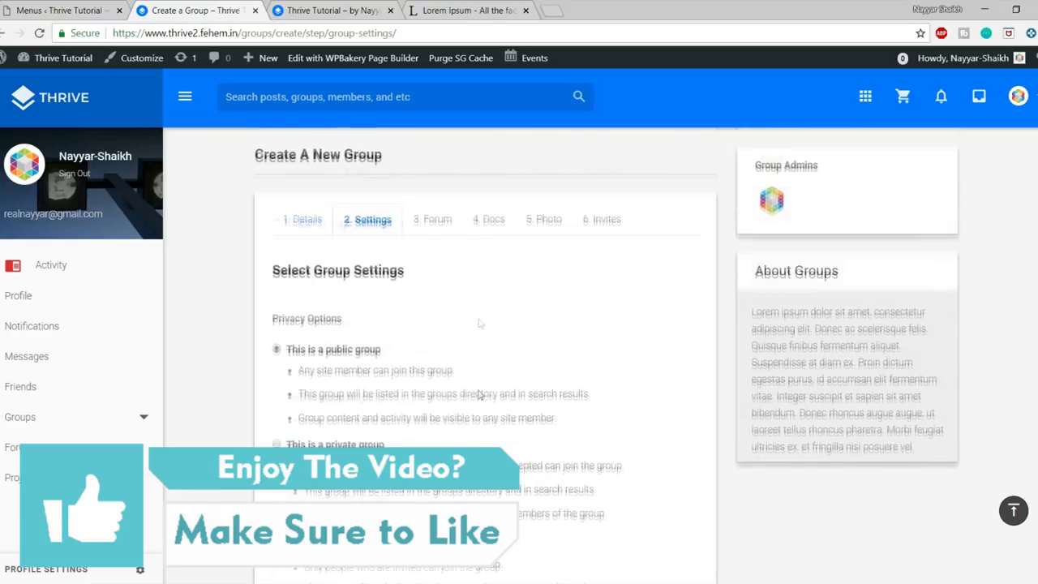
scroll(497, 388, "down", 2)
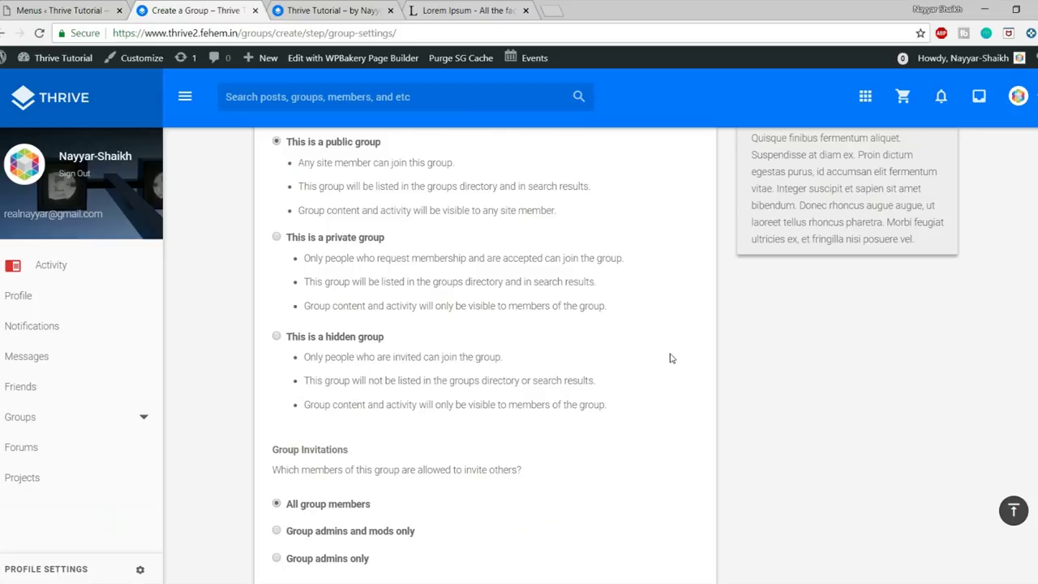
scroll(667, 378, "up", 2)
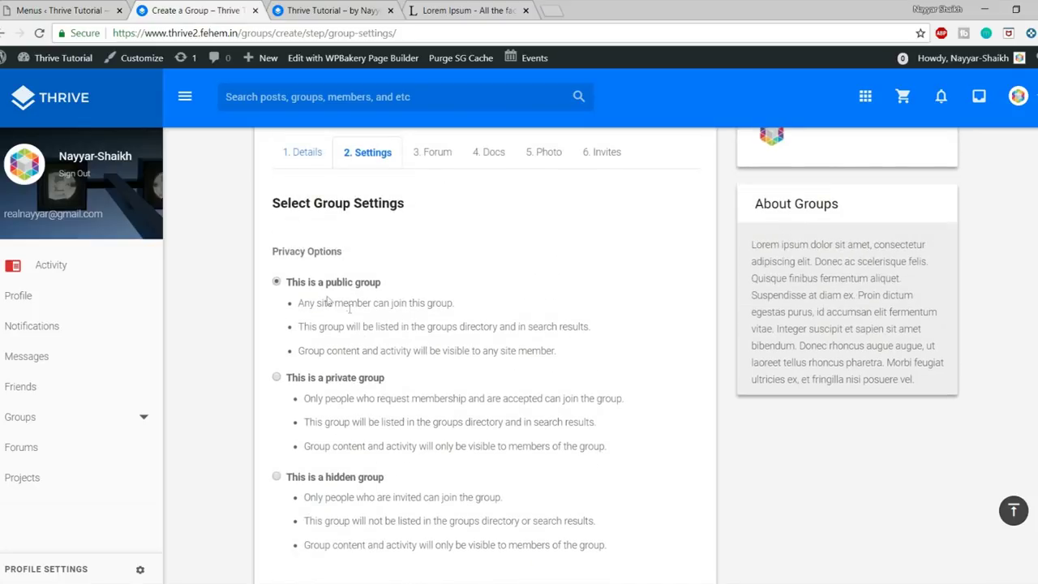
left_click_drag(397, 283, 317, 290)
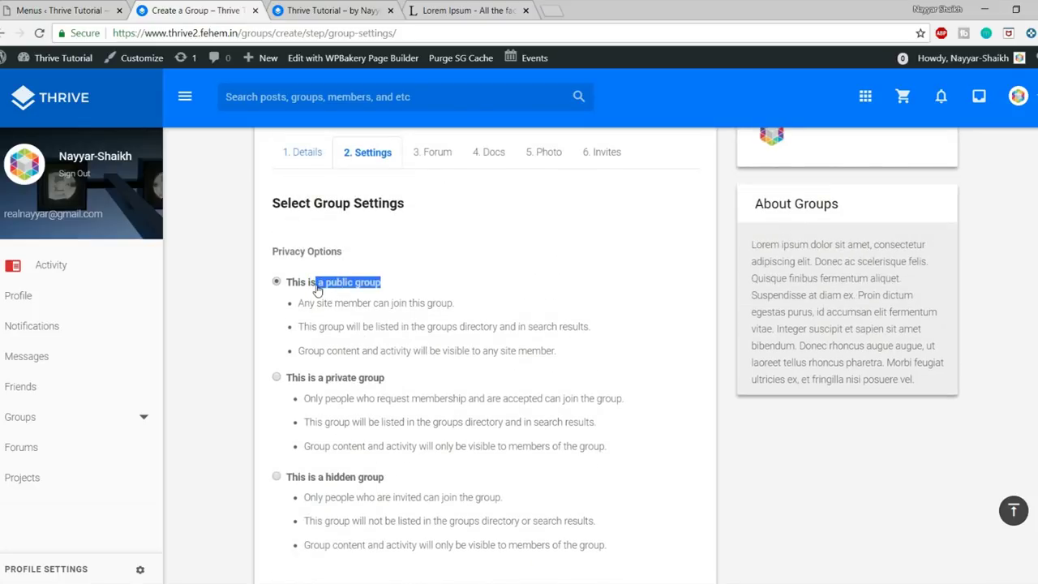
left_click(355, 286)
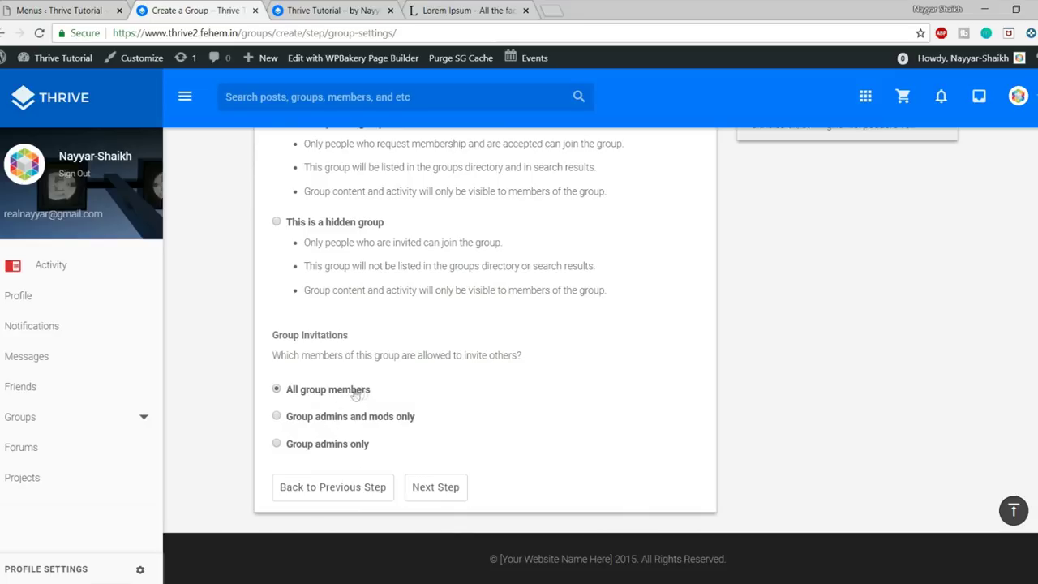
left_click_drag(369, 394, 285, 390)
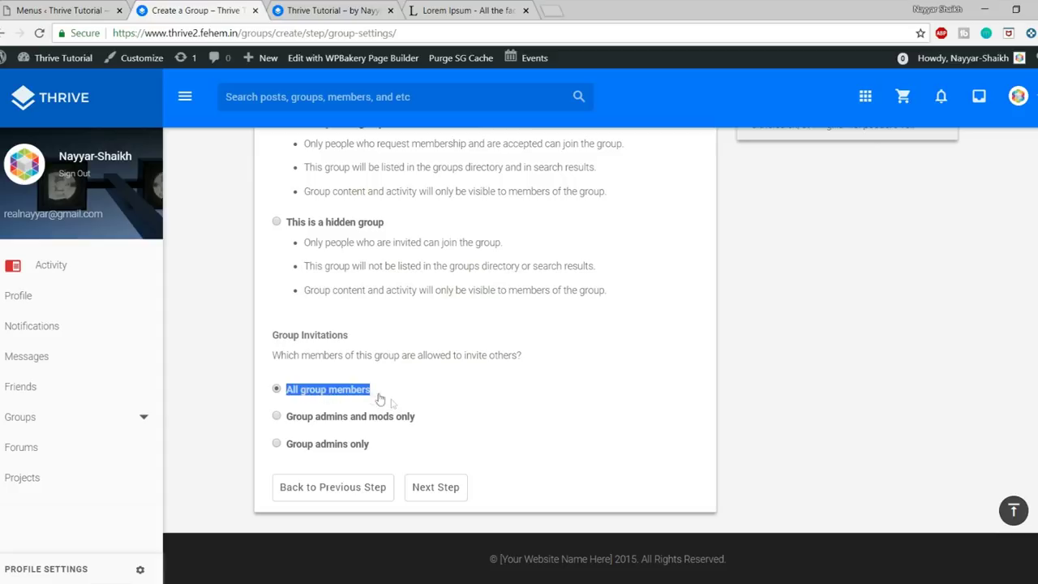
left_click(433, 489)
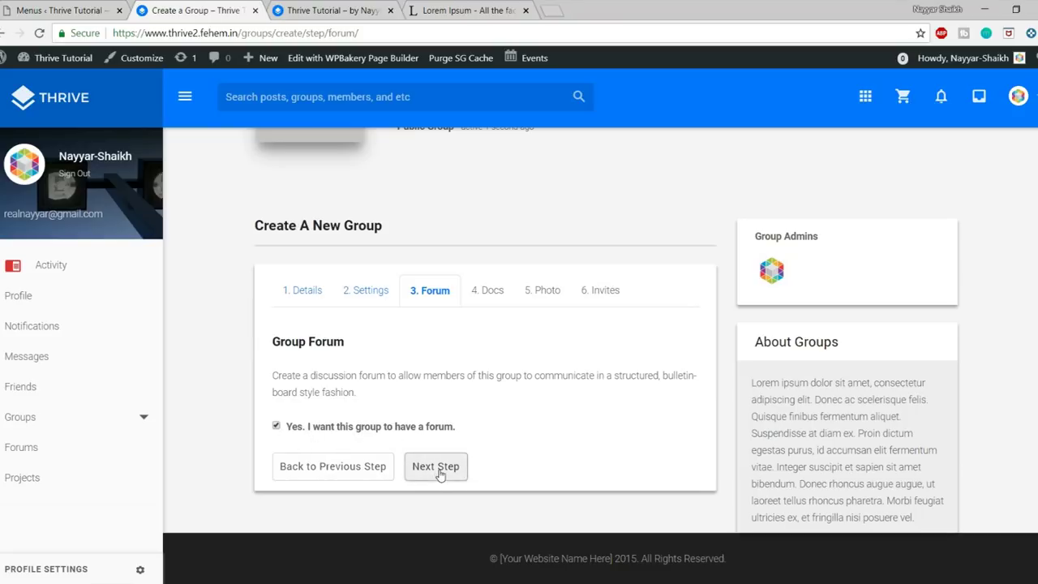
Step: Keep the group forum and Docs enabled, with Group member as the minimum Docs role
left_click(438, 469)
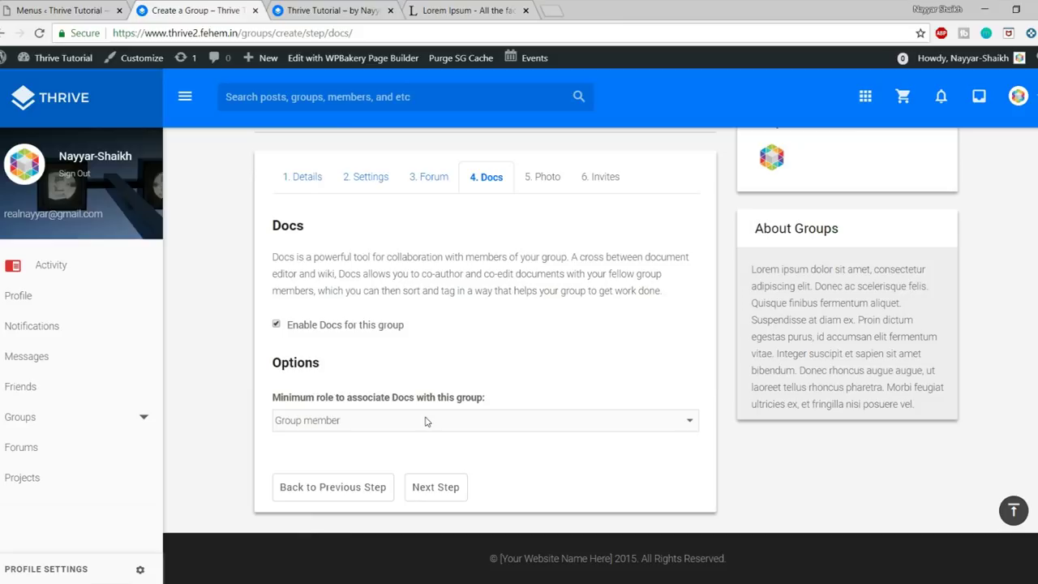
left_click(426, 421)
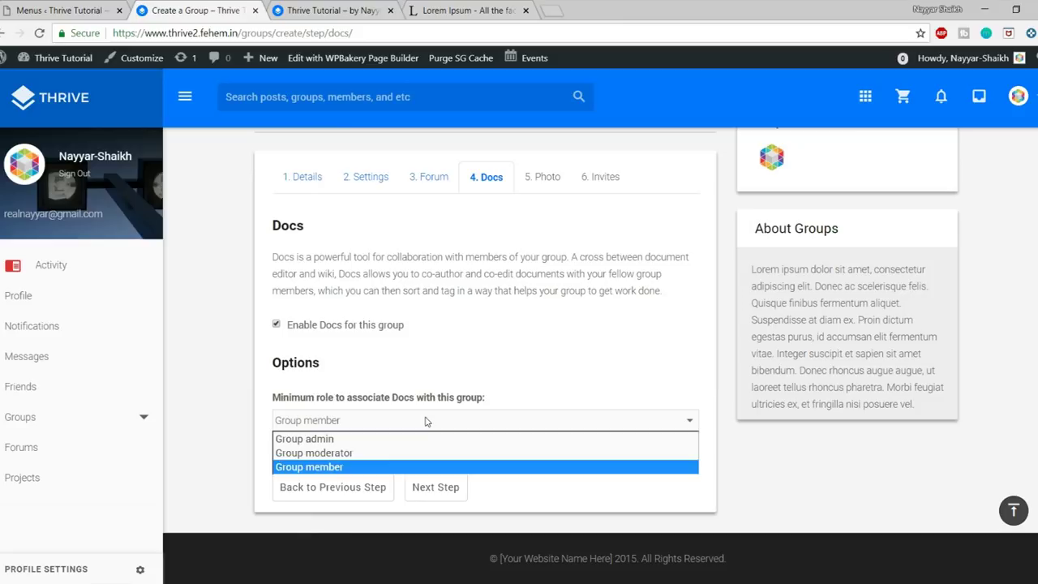
left_click(368, 467)
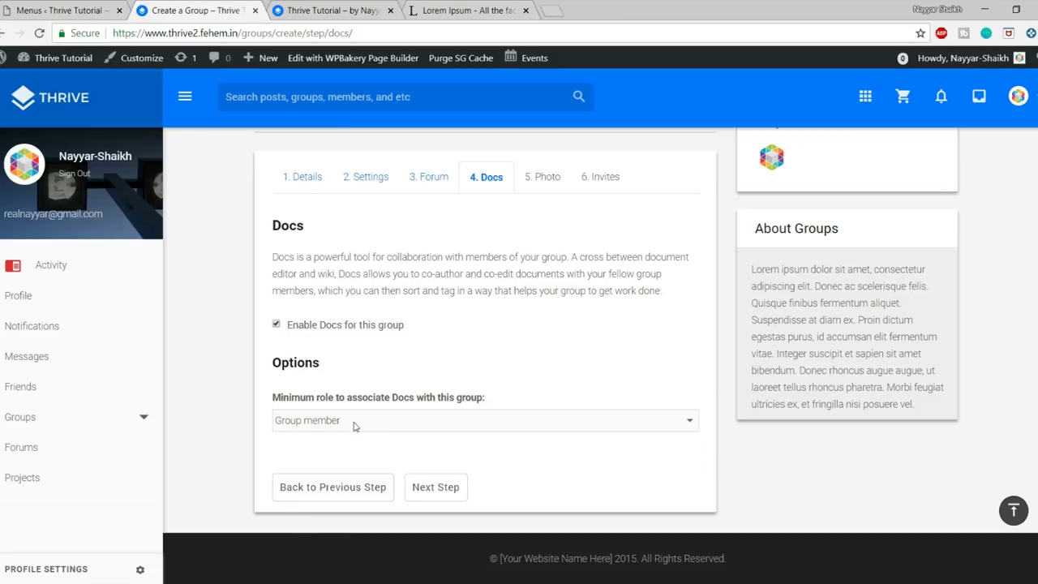
left_click(434, 487)
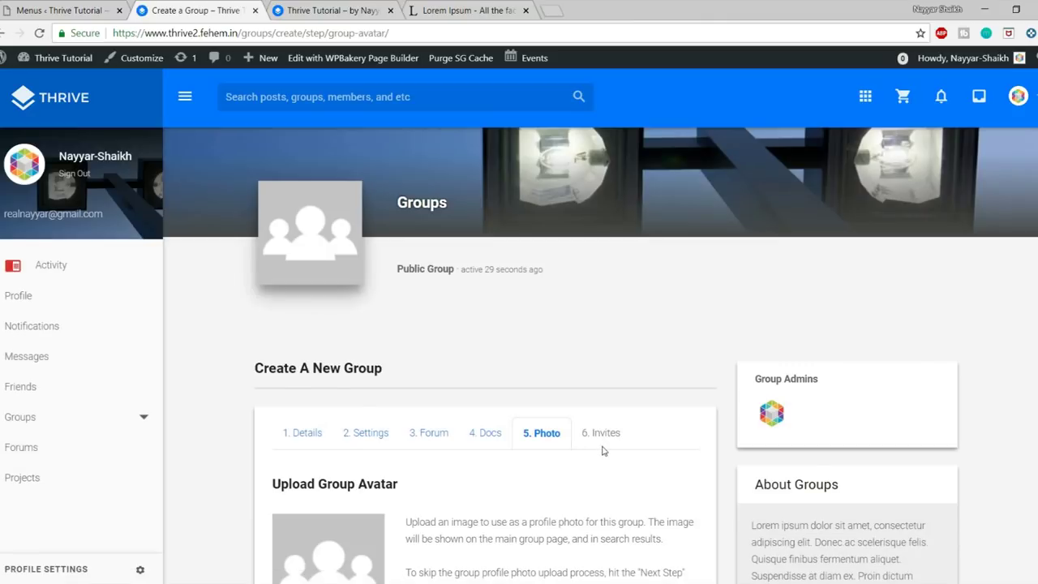
Step: Upload the Group image from the tutorial media folder as the group avatar
scroll(602, 447, "down", 3)
scroll(554, 341, "down", 1)
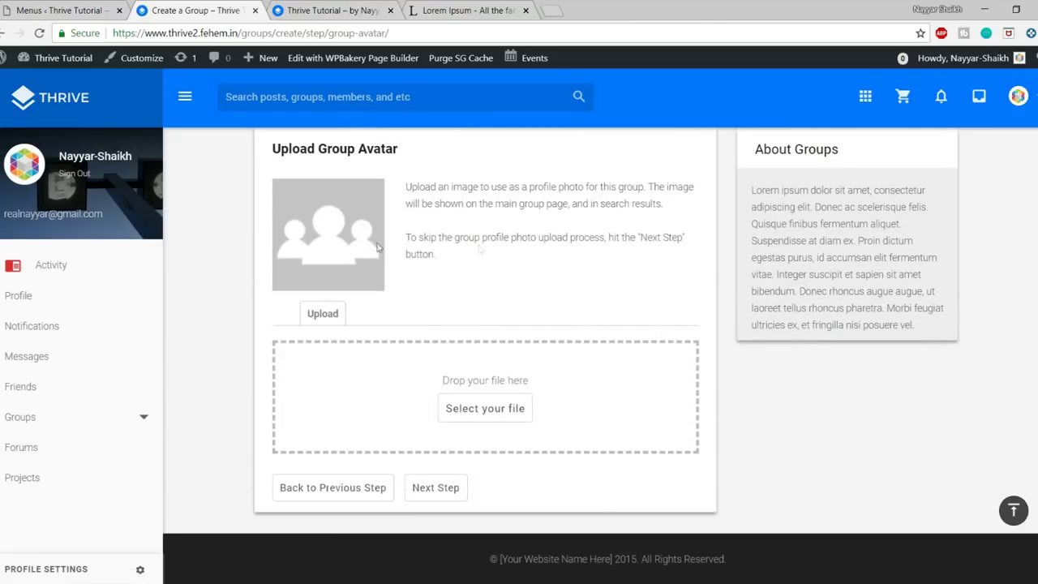
left_click(507, 414)
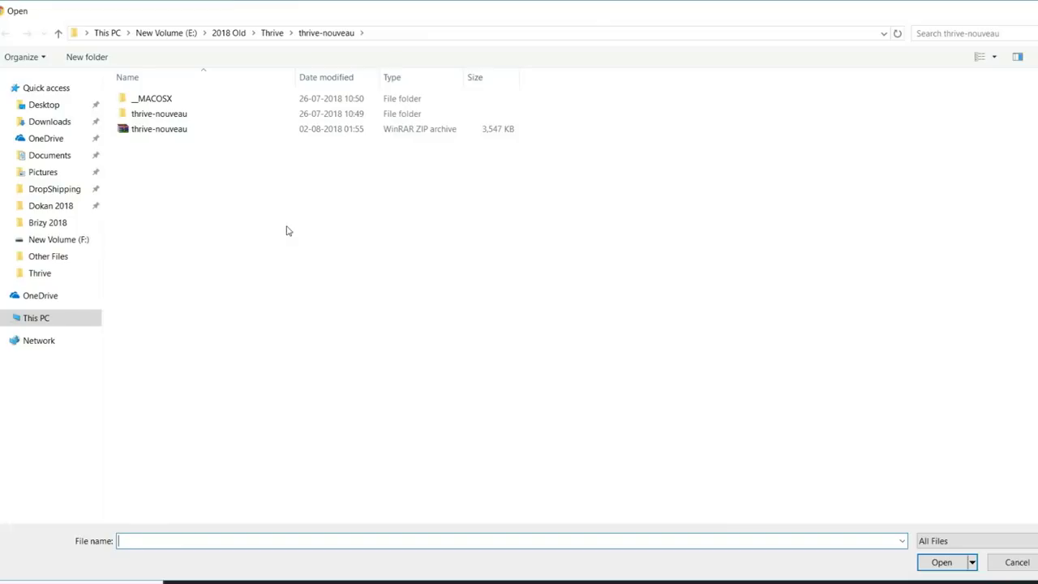
left_click(272, 33)
double_click(192, 98)
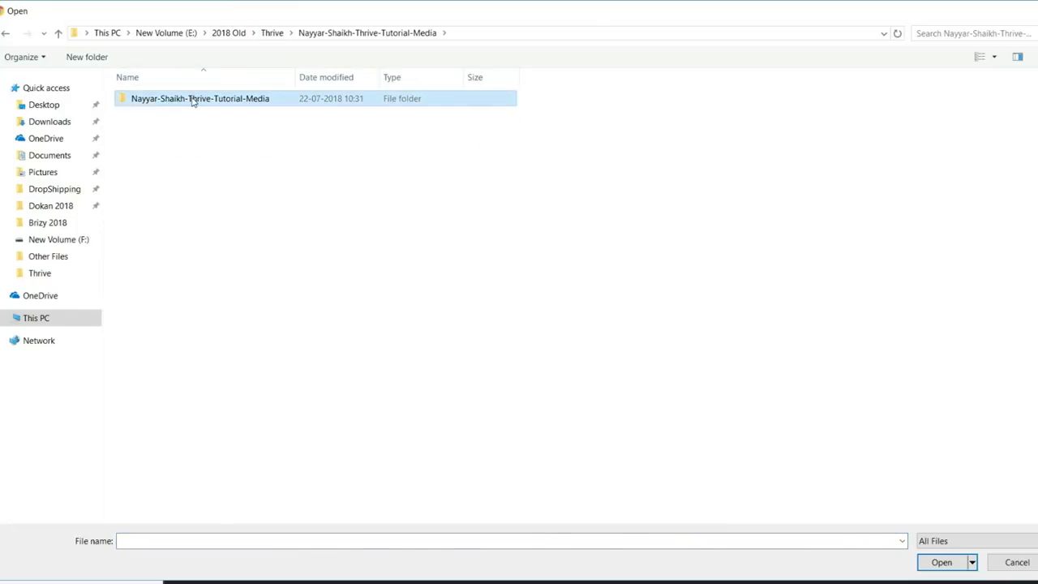
double_click(192, 98)
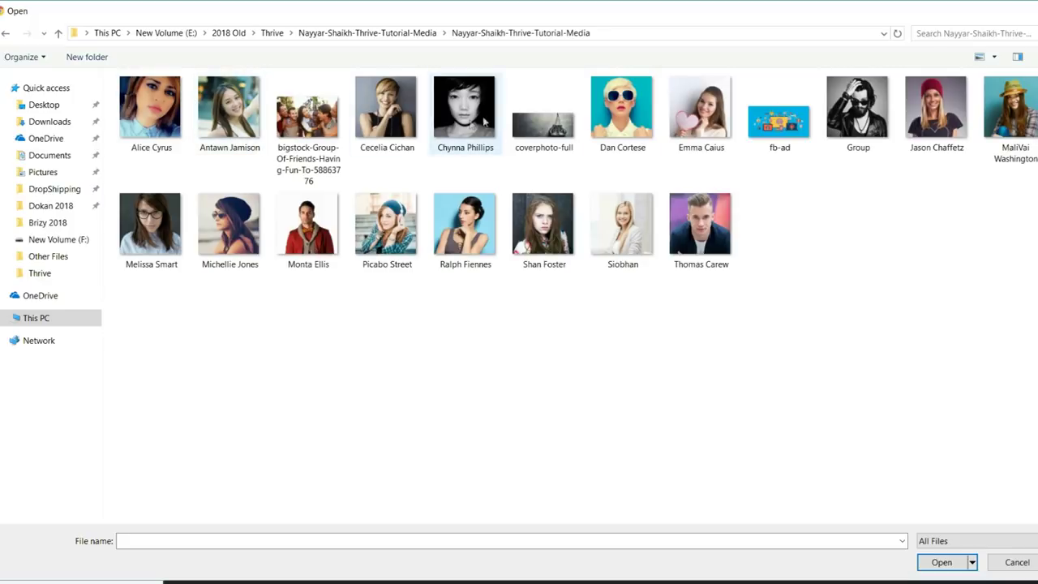
left_click(856, 121)
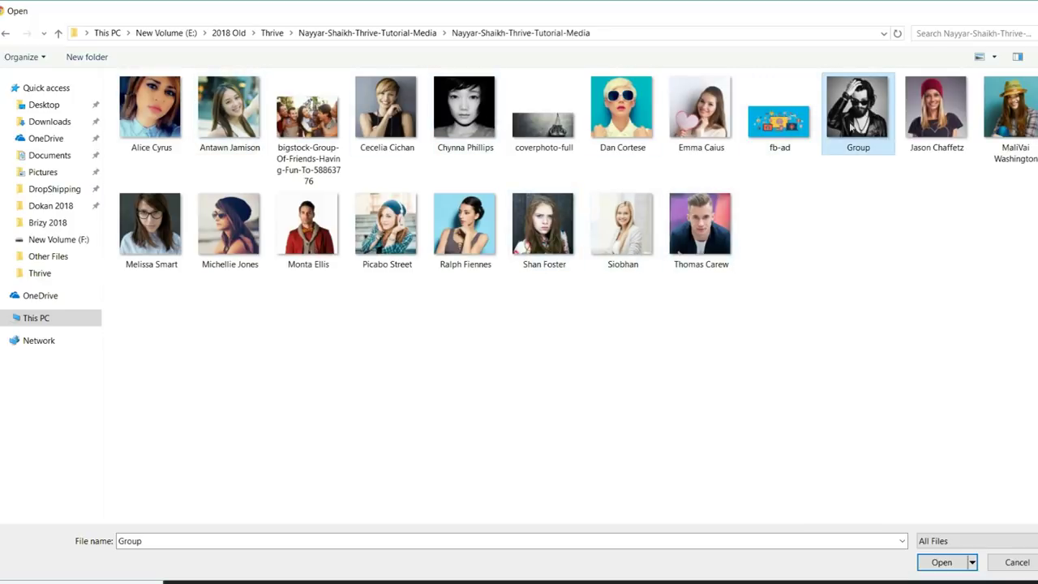
left_click(941, 562)
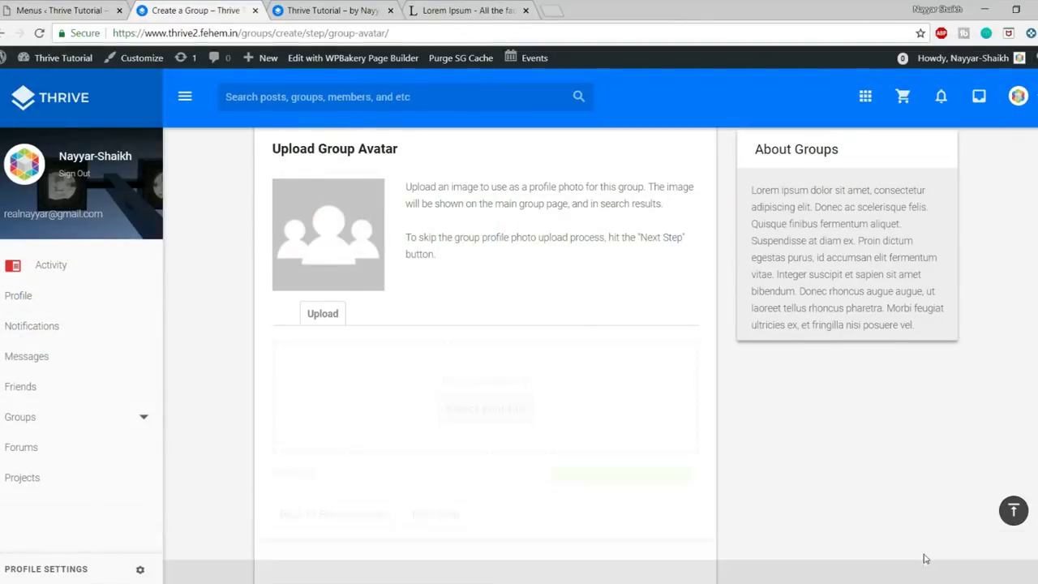
Step: Crop the avatar to the full photo and continue to Invite Members
scroll(729, 381, "down", 1)
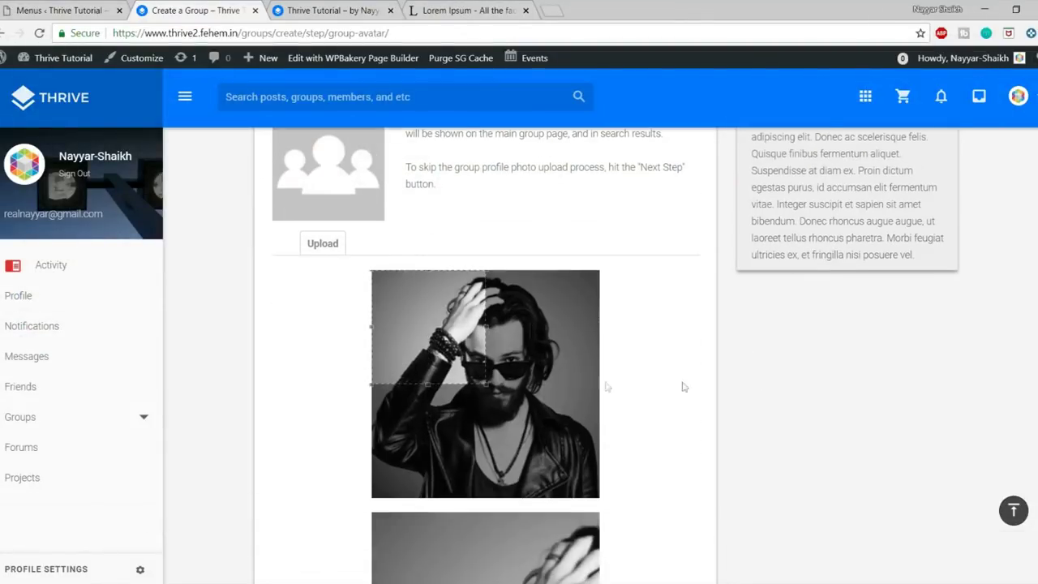
left_click_drag(485, 384, 600, 497)
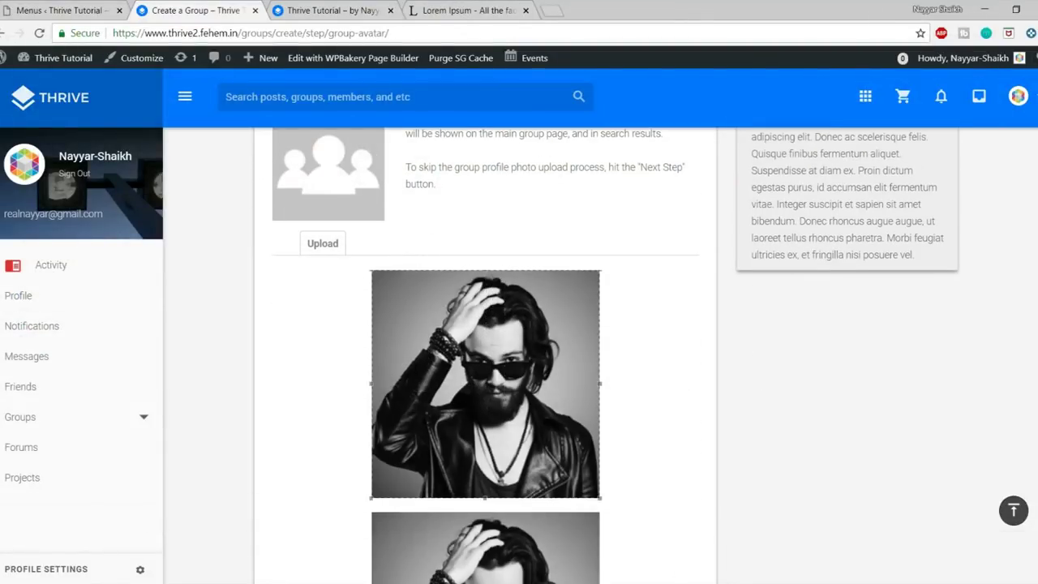
scroll(657, 382, "down", 4)
left_click(496, 434)
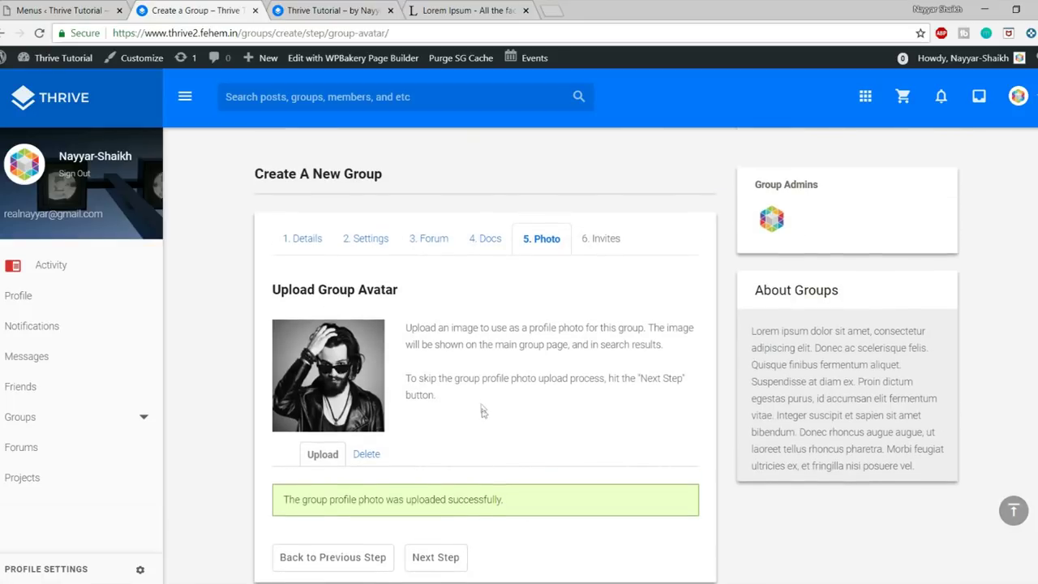
left_click(435, 488)
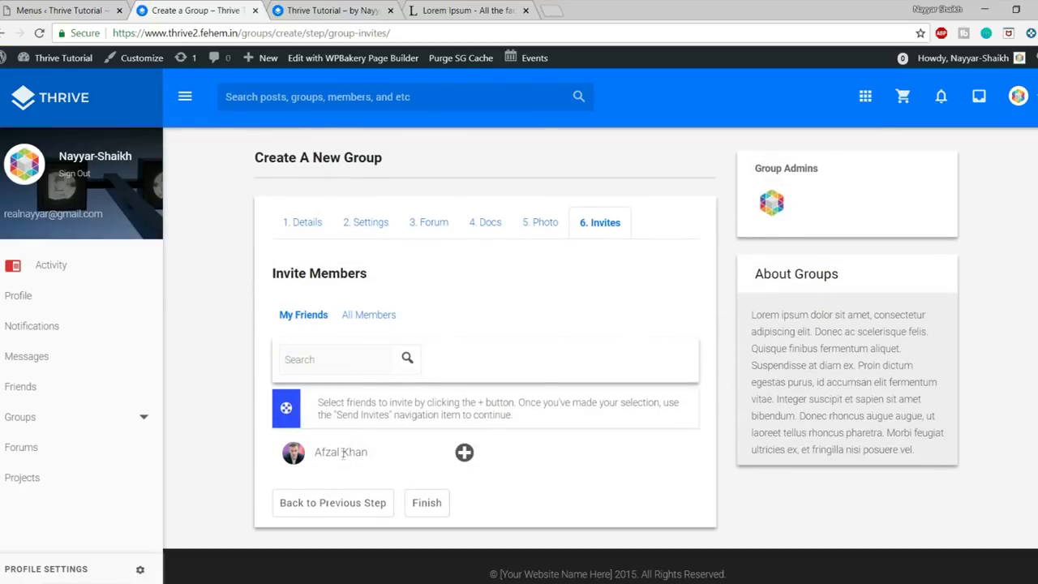
Step: Invite the one listed friend and finish creating Group 1
left_click(465, 454)
left_click(428, 507)
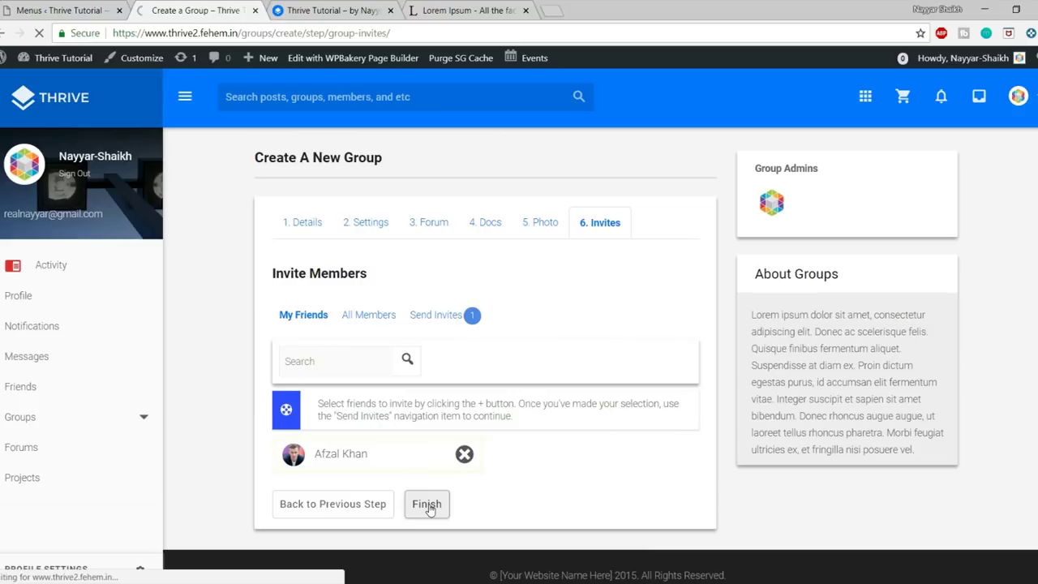
scroll(567, 433, "down", 2)
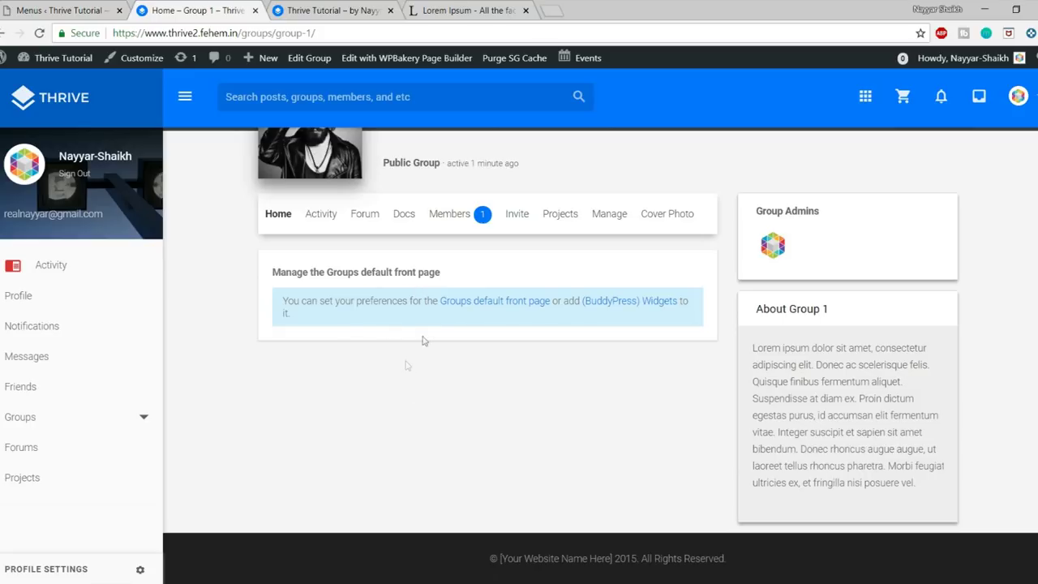
Step: Open Group 1's forum, which notes it has no topics yet
left_click(374, 226)
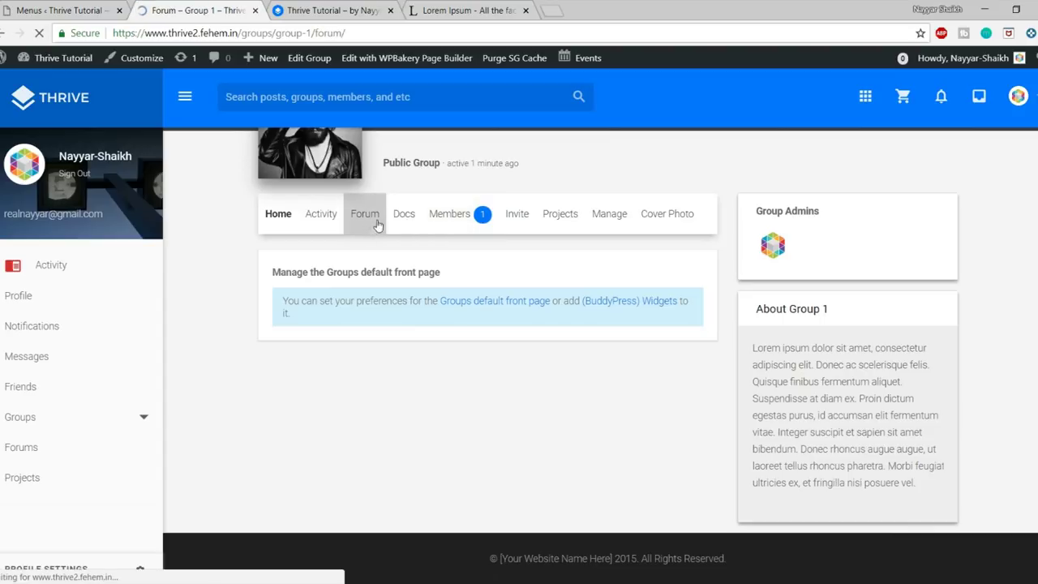
scroll(568, 413, "down", 4)
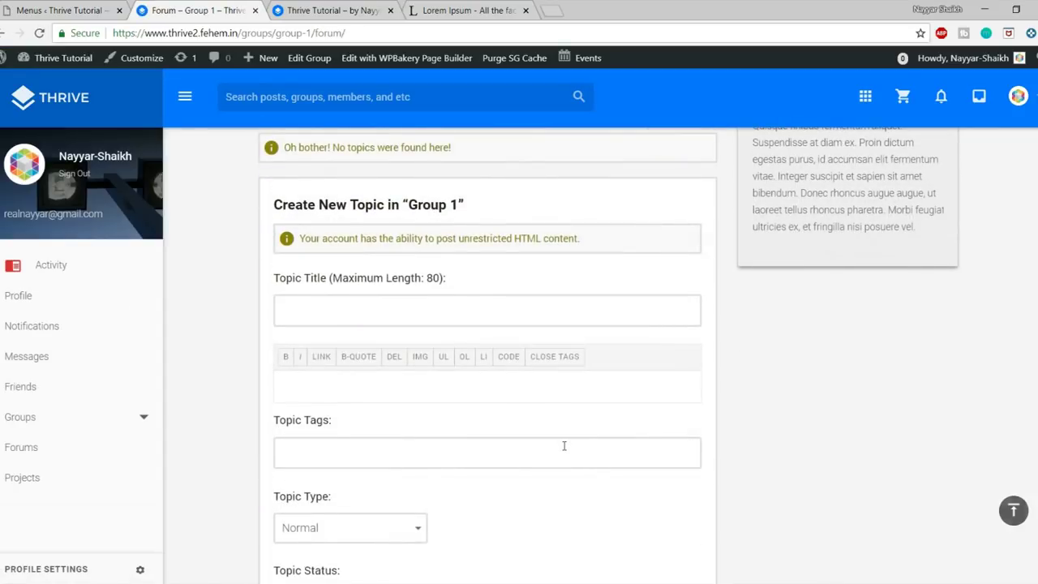
scroll(399, 279, "up", 2)
left_click_drag(410, 242, 282, 243)
left_click(374, 225)
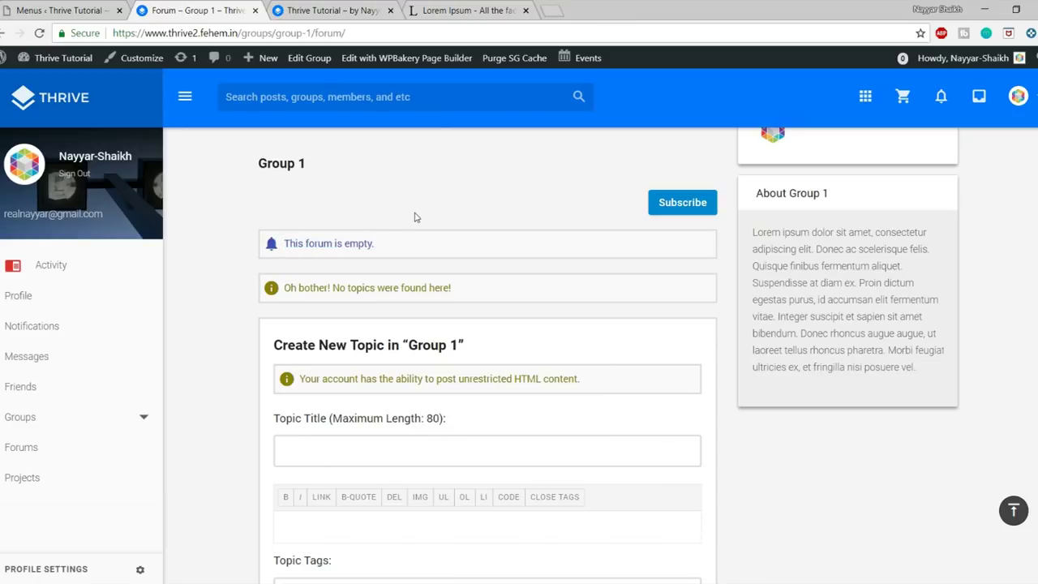
scroll(680, 376, "down", 2)
Step: Enter 'WordPress' as the new topic's title
left_click(384, 308)
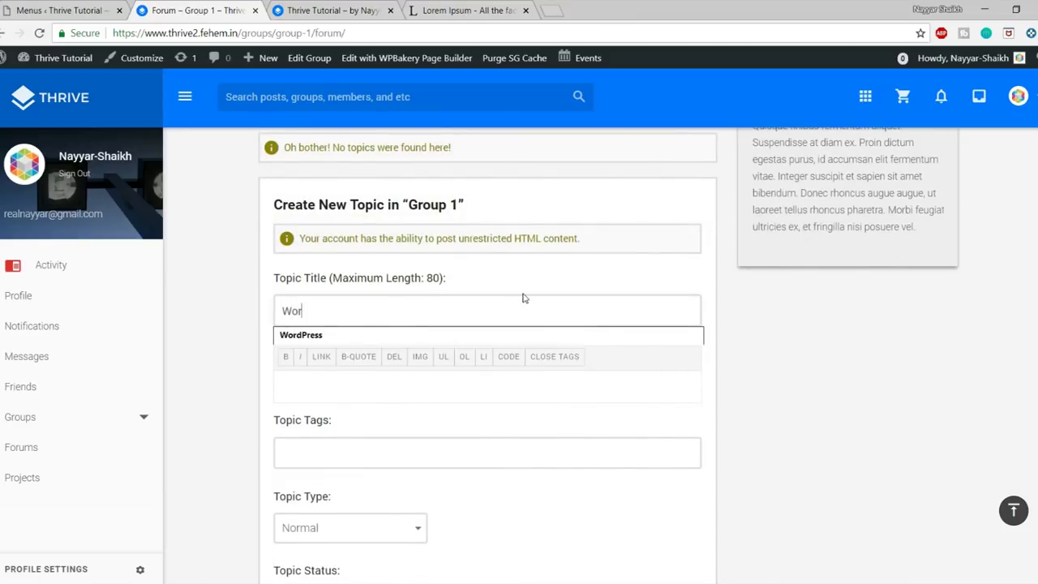
type("WordPress")
left_click(984, 446)
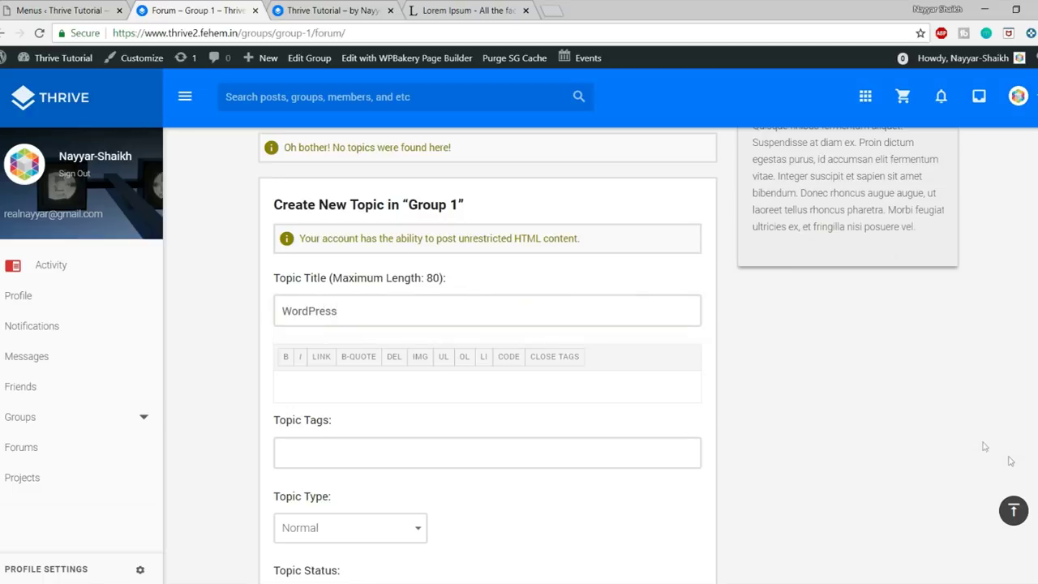
scroll(954, 439, "down", 1)
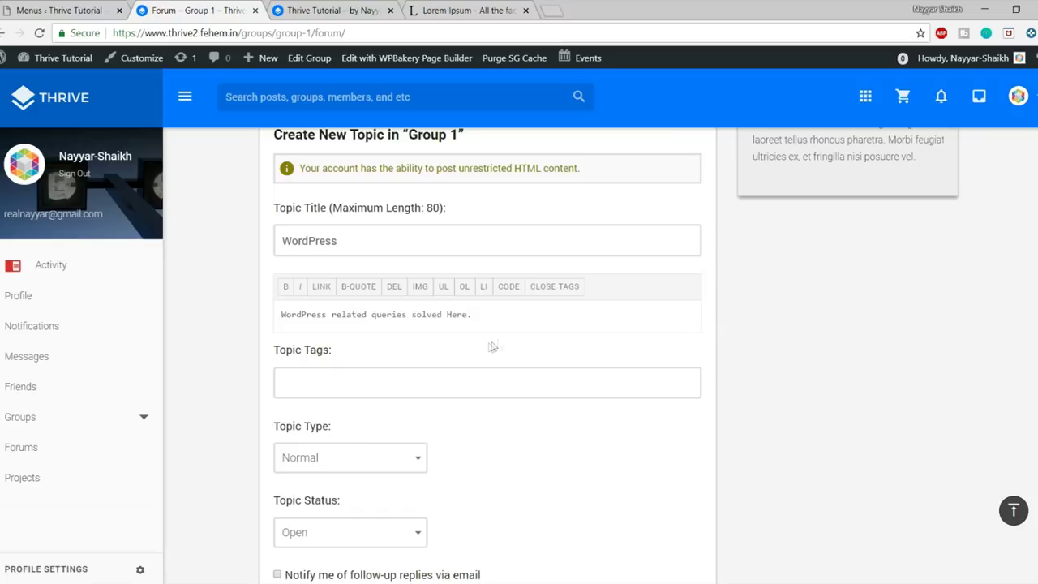
Step: Tag the topic wordpress, enable email follow-up notifications, and submit it
left_click(372, 394)
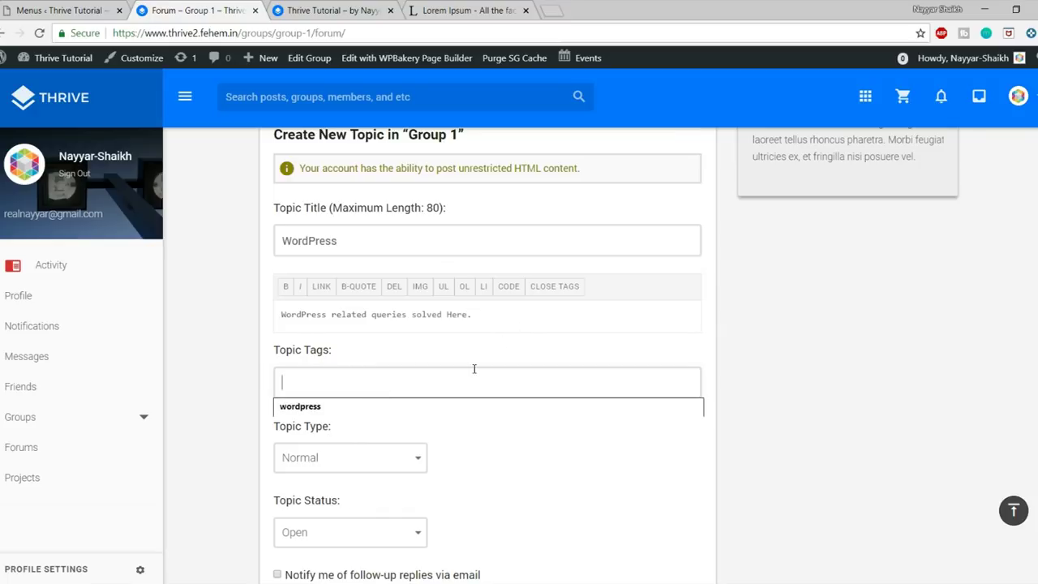
scroll(474, 369, "down", 1)
type("wordpress")
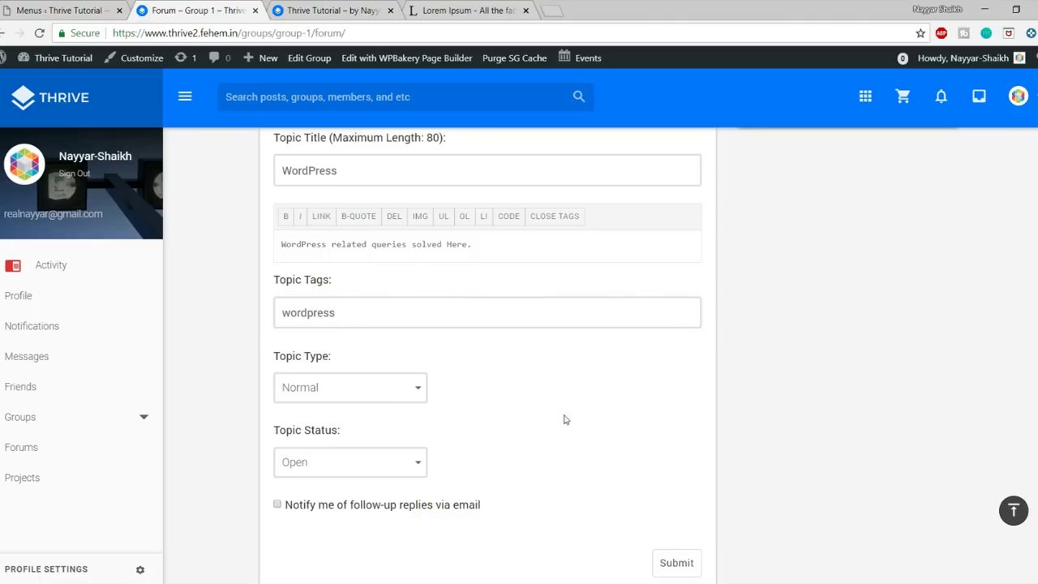
left_click(396, 396)
left_click(395, 396)
scroll(649, 395, "down", 2)
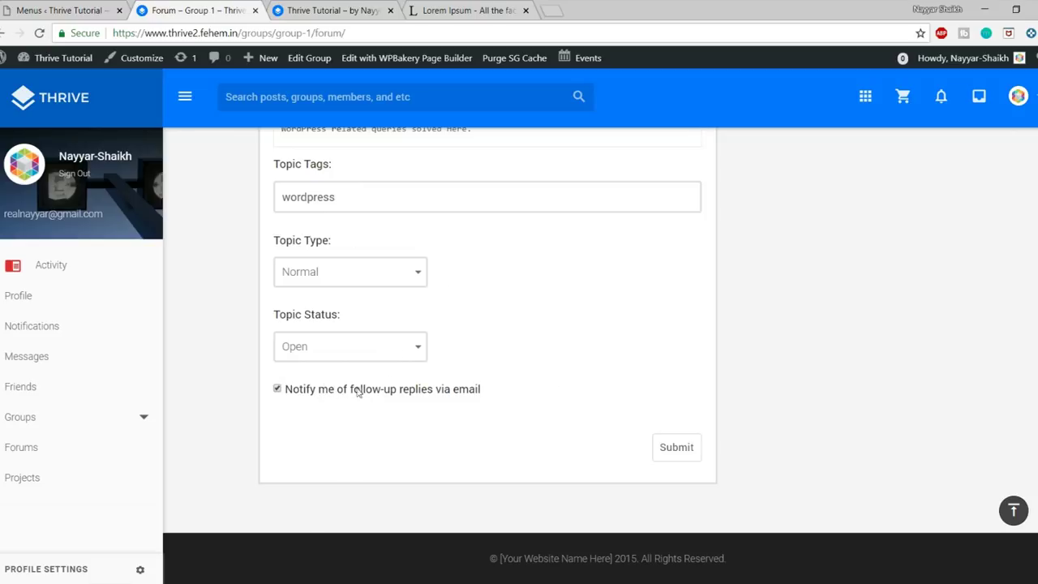
double_click(467, 389)
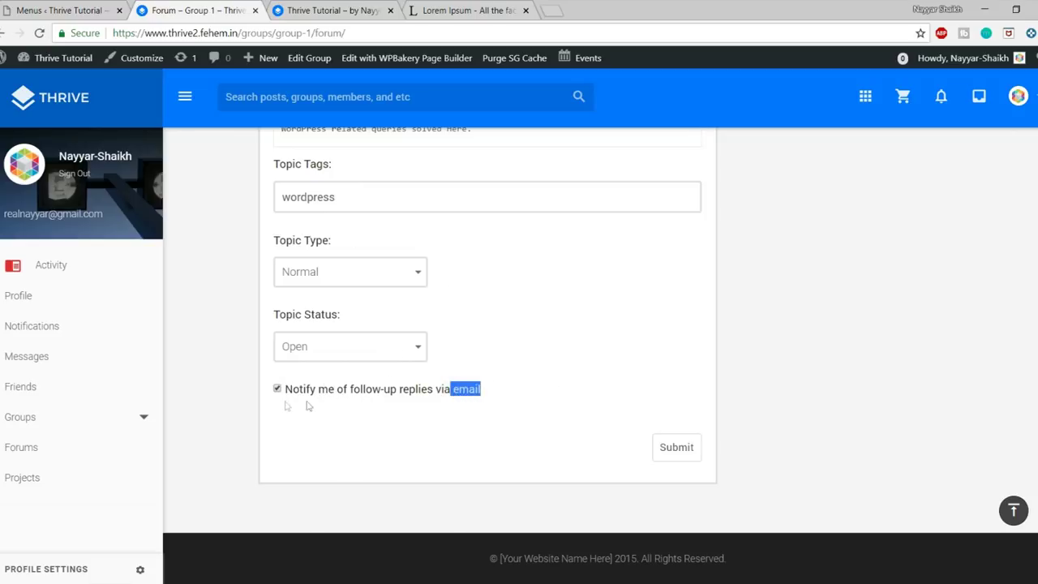
left_click(665, 448)
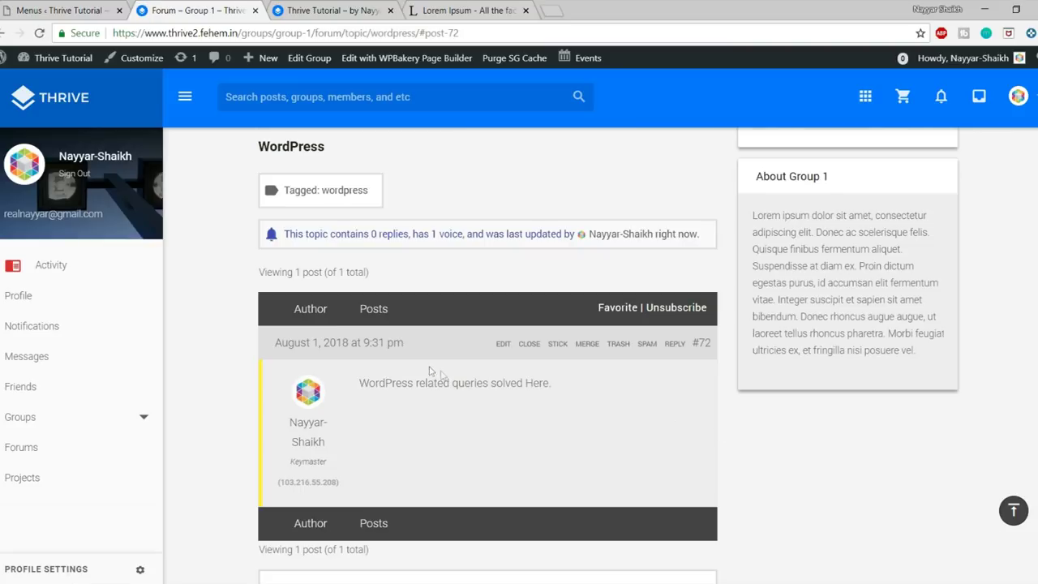
left_click(675, 343)
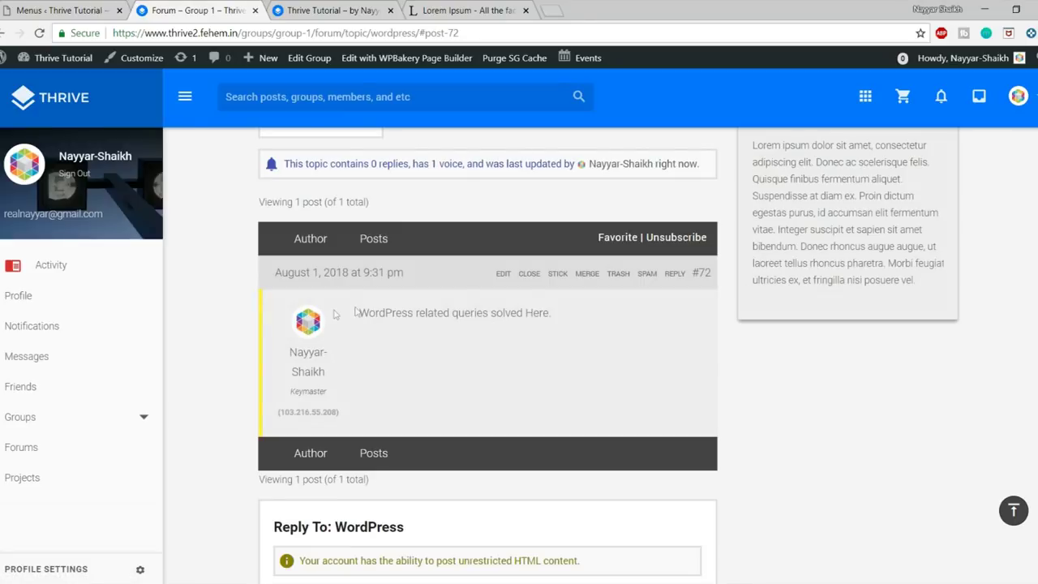
left_click_drag(382, 315, 584, 317)
left_click(557, 329)
scroll(291, 409, "down", 1)
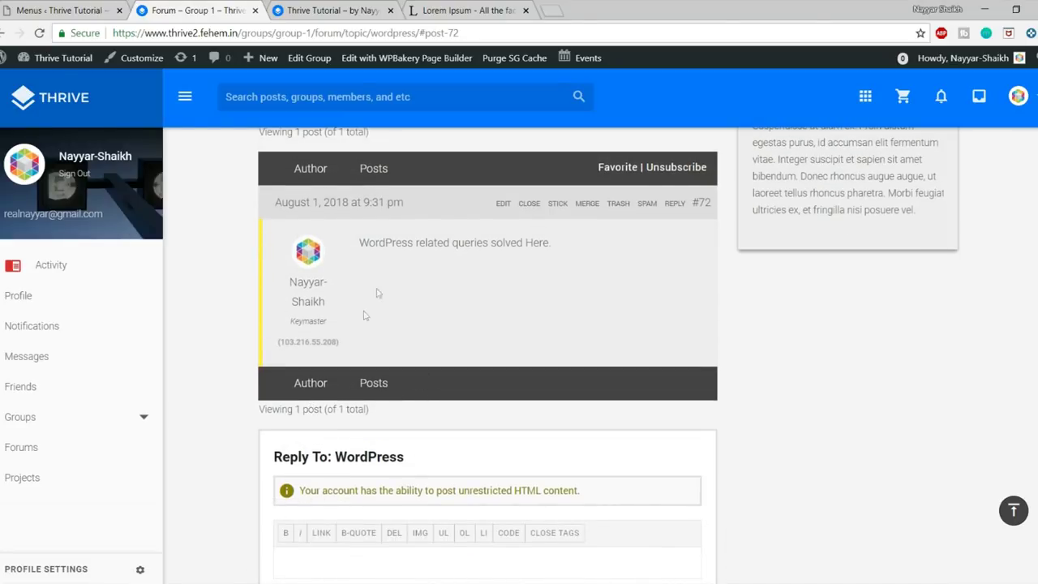
scroll(498, 370, "up", 2)
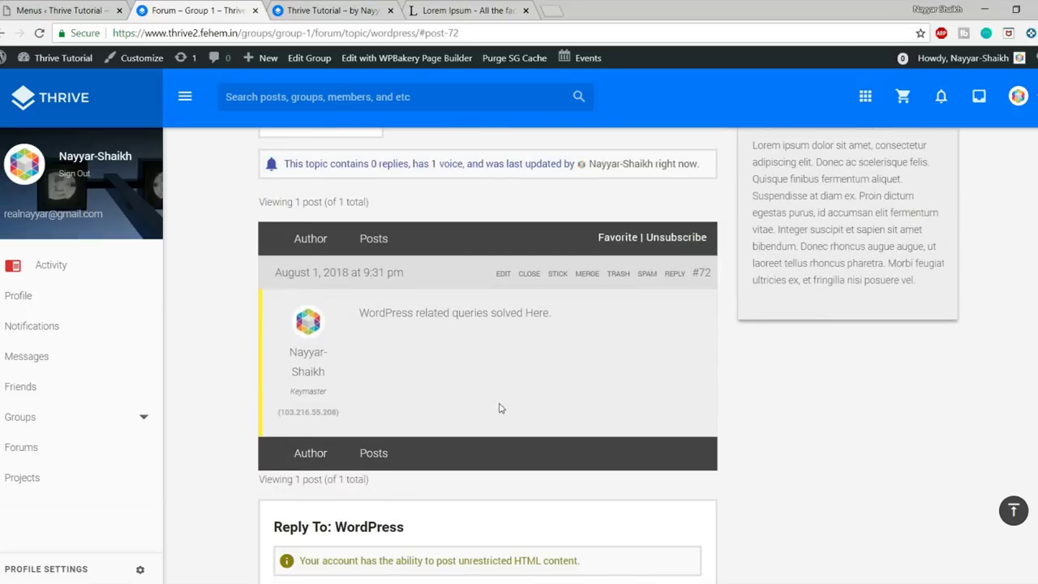
scroll(499, 408, "up", 4)
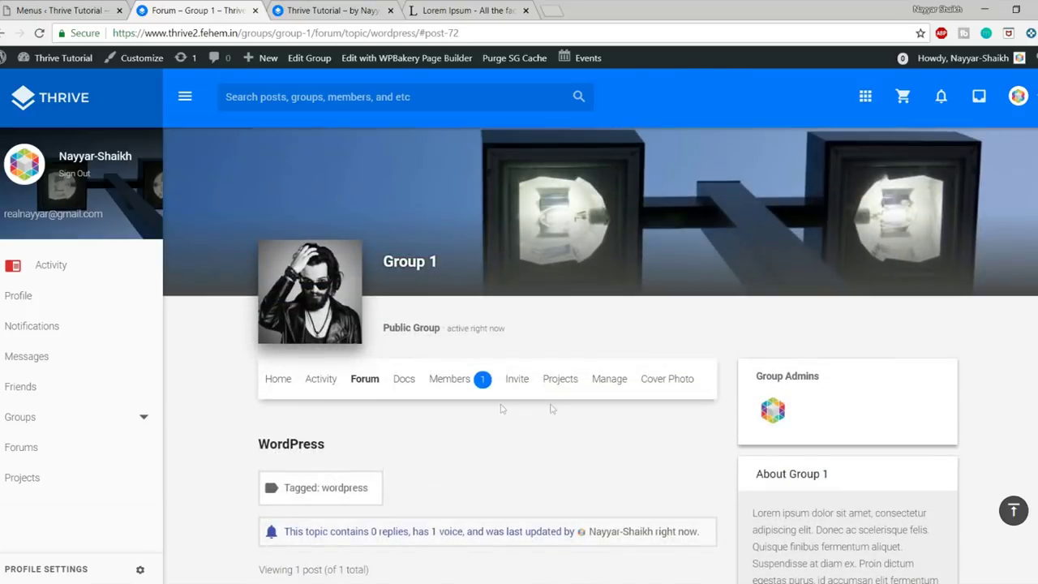
scroll(558, 408, "down", 3)
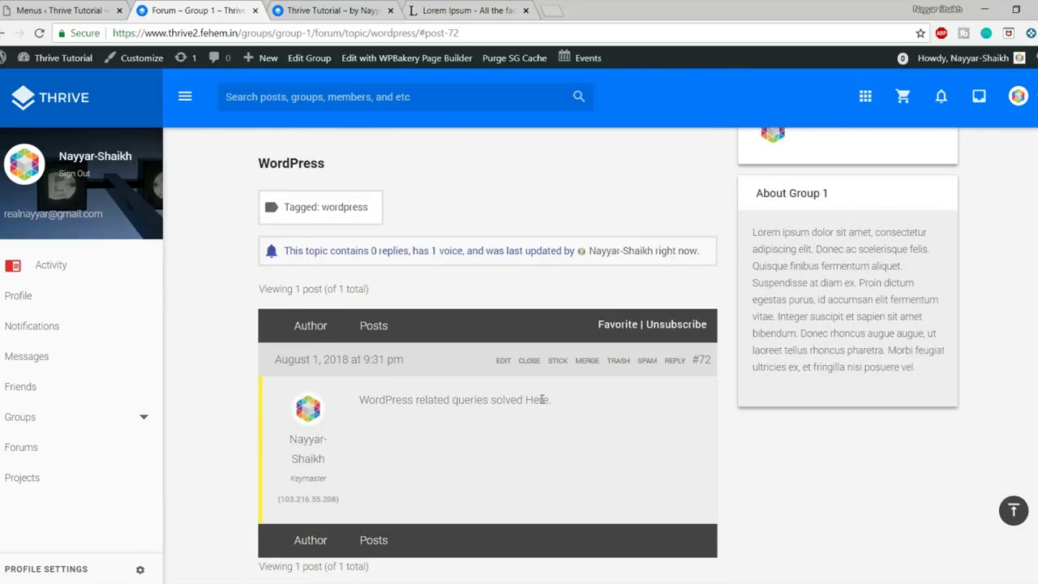
scroll(542, 399, "up", 3)
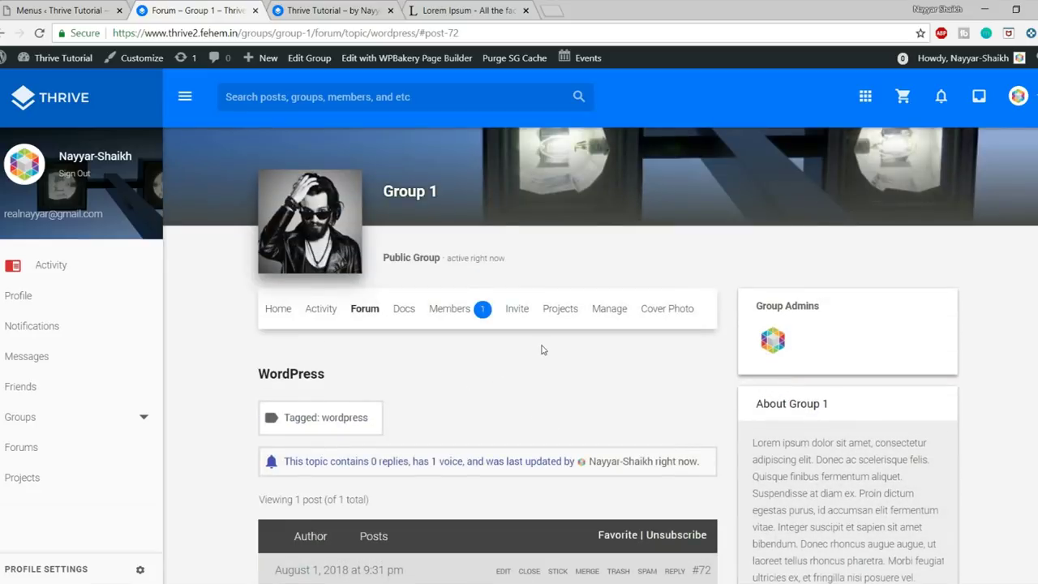
Step: Open Group 1's Docs and start a new doc
left_click(404, 321)
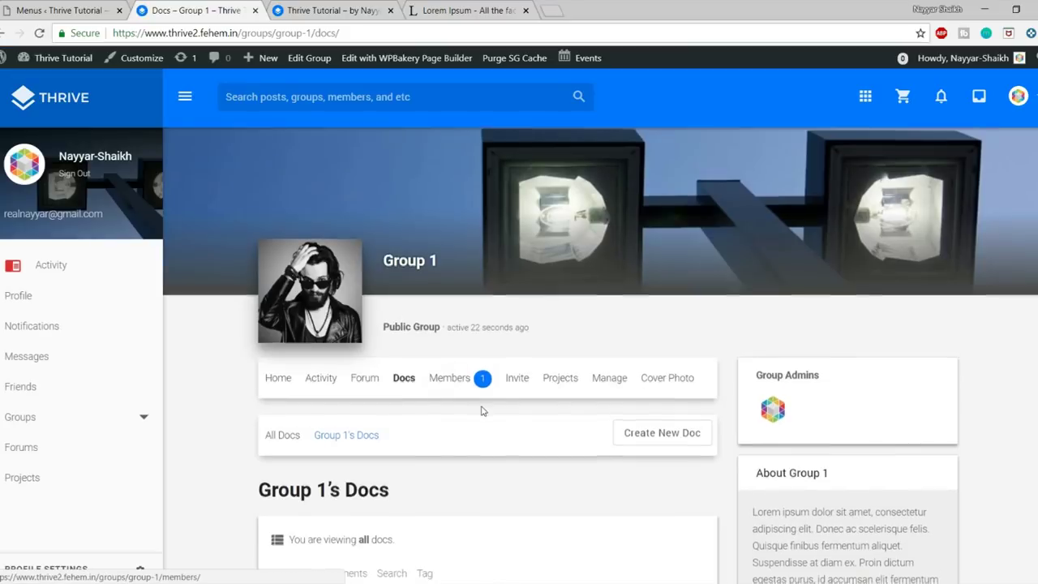
scroll(482, 411, "down", 3)
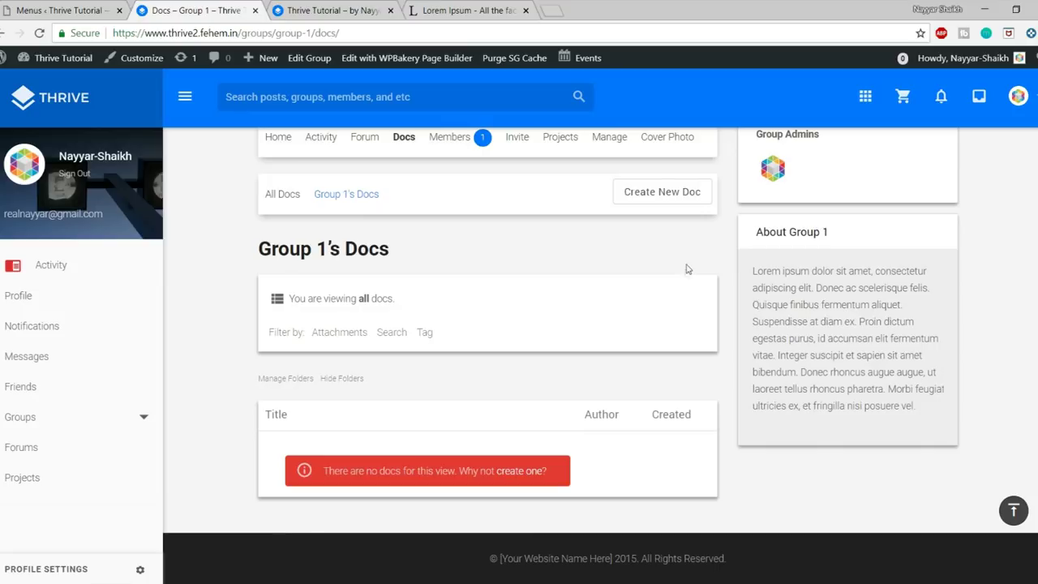
left_click(667, 201)
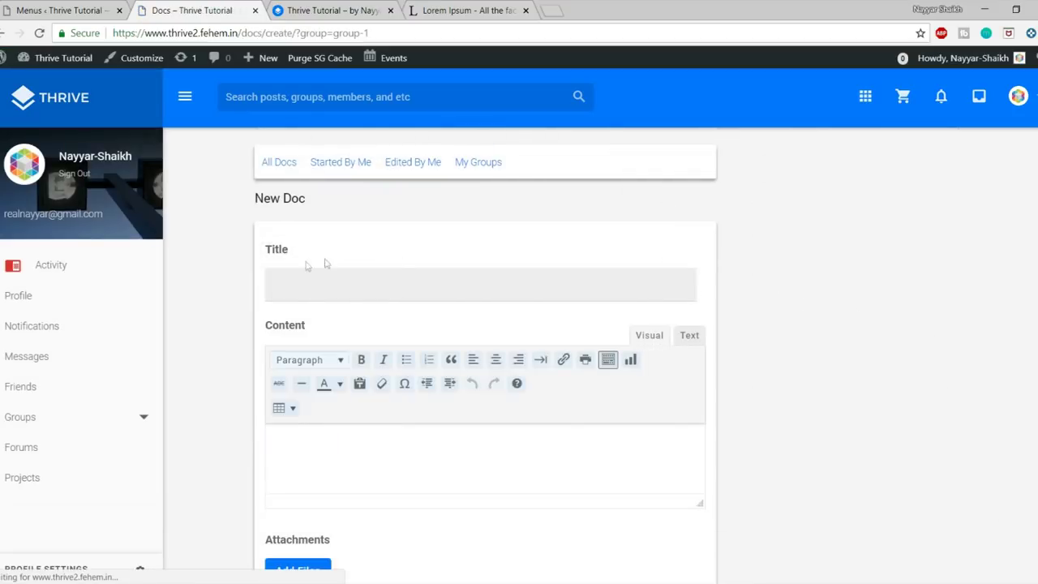
Step: Title the doc 'WordPress' and bring up the Lorem Ipsum tab for filler text
left_click(304, 286)
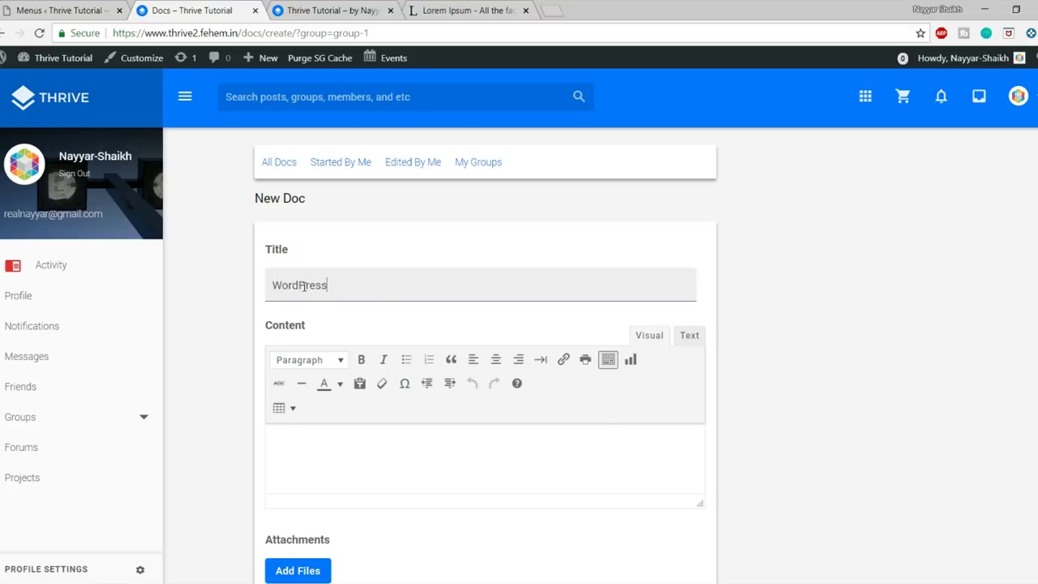
scroll(316, 294, "down", 3)
left_click(378, 249)
scroll(463, 315, "up", 1)
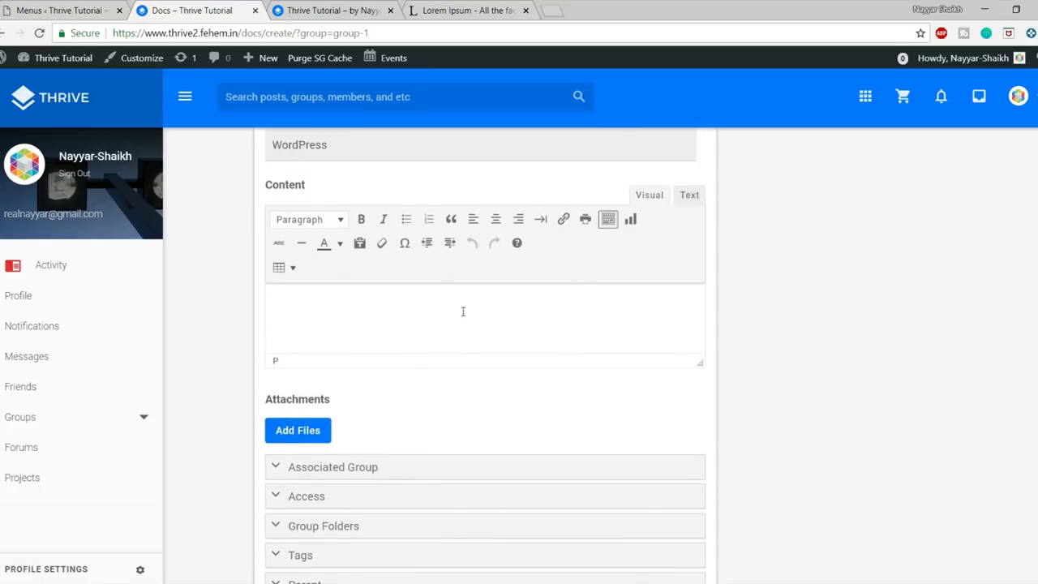
left_click(457, 9)
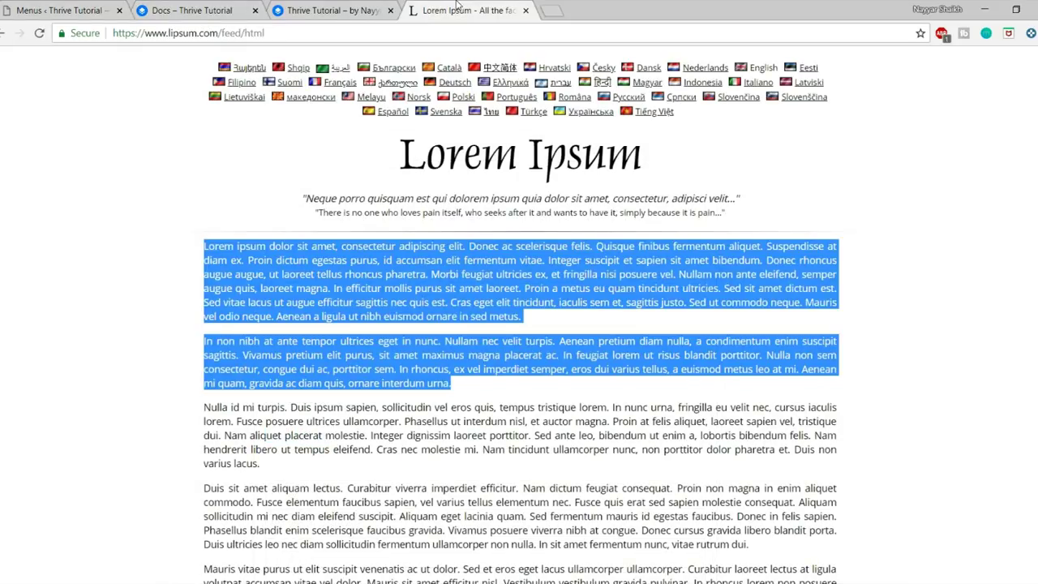
Step: Paste two Lorem Ipsum paragraphs into the doc content and enlarge the editor
left_click(202, 7)
type("Lorem ipsum dolor sit amet, consectetur adipiscing elit. Donec ac scelerisque felis. Quisque finibus fermentum aliquet. Suspendisse at diam ex. Proin dictum egestas purus, id accumsan elit fermentum vitae. Integer suscipit et sapien sit amet bibendum. Donec rhoncus augue augue, ut laoreet tellus rhoncus pharetra. Morbi feugiat ultricies ex, et fringilla nisi posuere vel. Nullam non ante eleifend, semper augue quis, laoreet magna. In efficitur mollis purus sit amet laoreet. Proin a metus eu quam tincidunt ultricies. Sed sit amet dictum est. Sed vitae lacus ut augue efficitur sagittis nec quis est. Cras eget elit tincidunt, iaculis sem et, sagittis justo. Sed ut commodo neque. Mauris vel odio neque. Aenean a ligula ut nibh euismod ornare in sed metus.\\n\\nIn non nibh at ante tempor ultrices eget in nunc. Nullam nec velit turpis. Aenean pretium diam nulla, a condimentum enim suscipit sagittis. Vivamus pretium elit purus, sit amet maximus magna placerat ac. In feugiat lorem ut risus blandit porttitor. Nulla non sem consectetur, congue dui ac, porttitor sem. In rhoncus, ex vel imperdiet semper, eros dui varius tellus, a euismod metus leo at mi. Aenean mi quam, gravida ac diam quis, ornare interdum urna.")
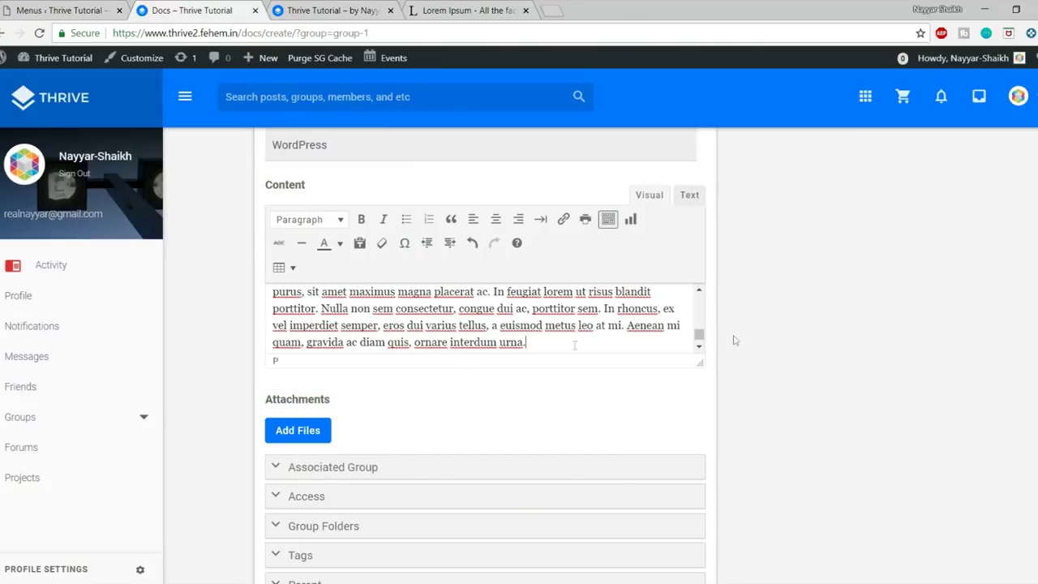
left_click_drag(694, 358, 698, 378)
scroll(732, 400, "down", 1)
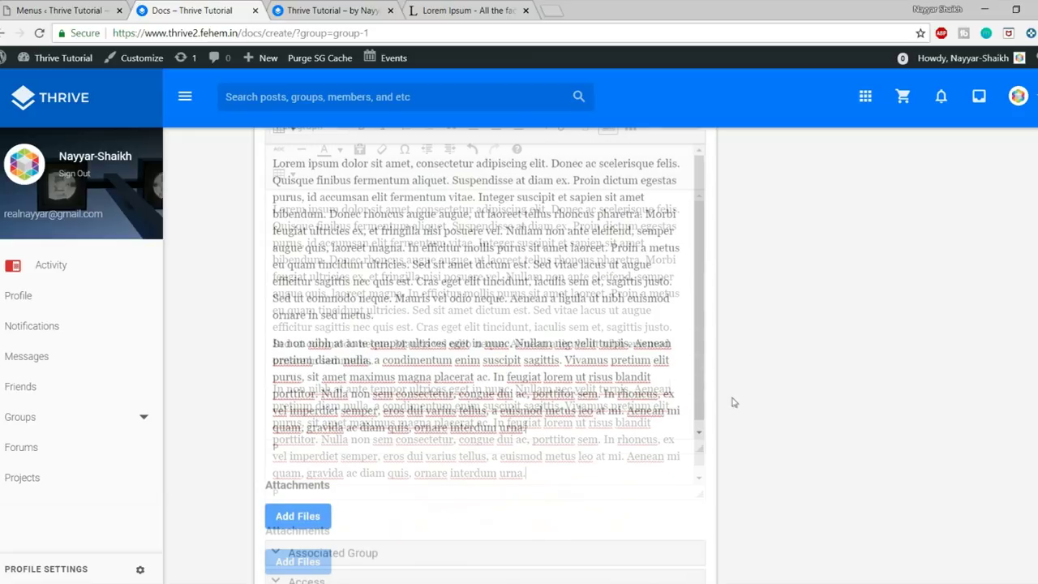
scroll(580, 381, "up", 1)
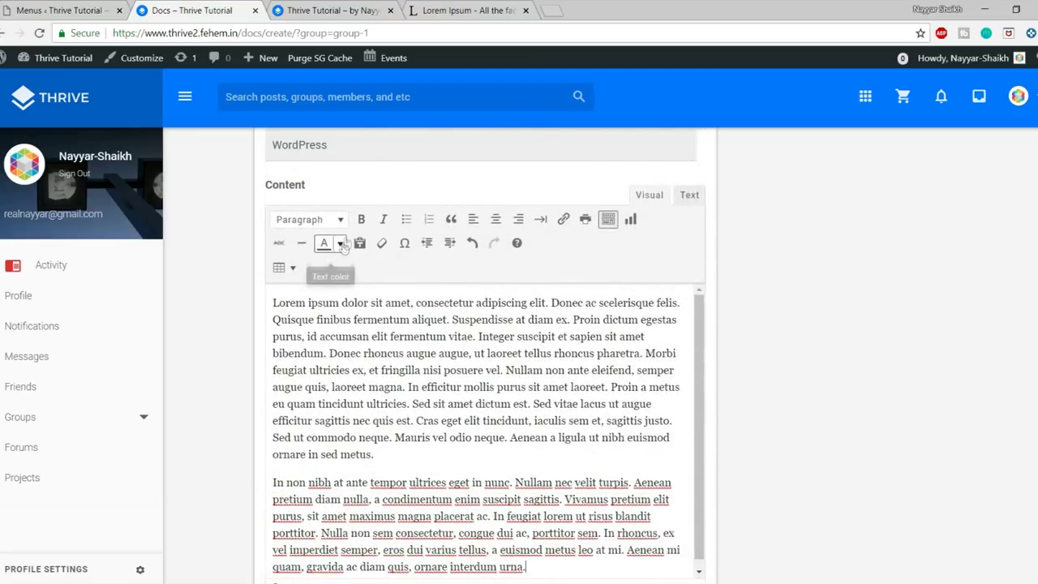
left_click_drag(325, 319, 441, 352)
triple_click(442, 353)
left_click(430, 295)
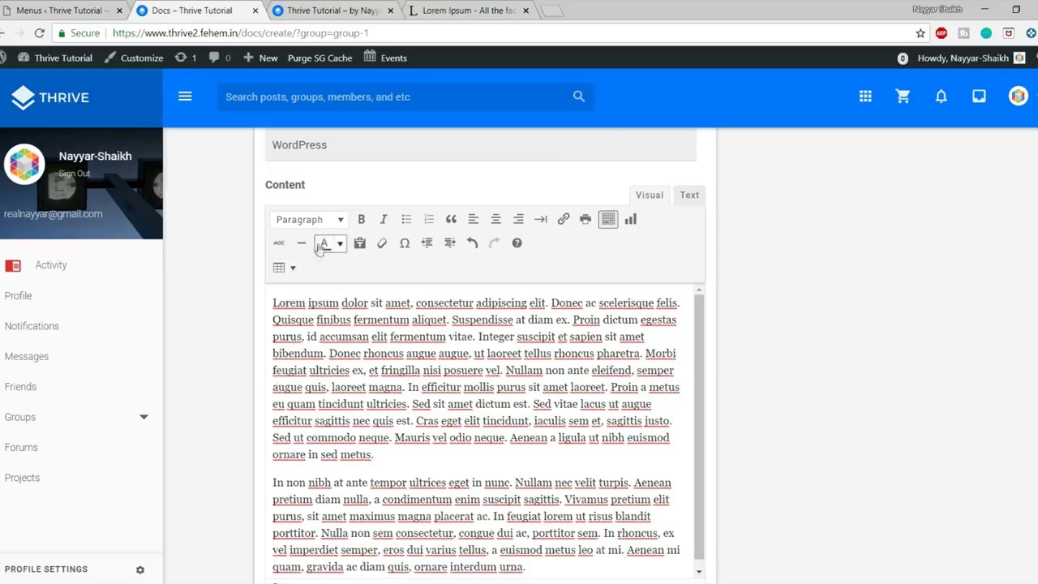
Step: Expand the doc's Associated Group and Access permission panels
scroll(457, 358, "down", 10)
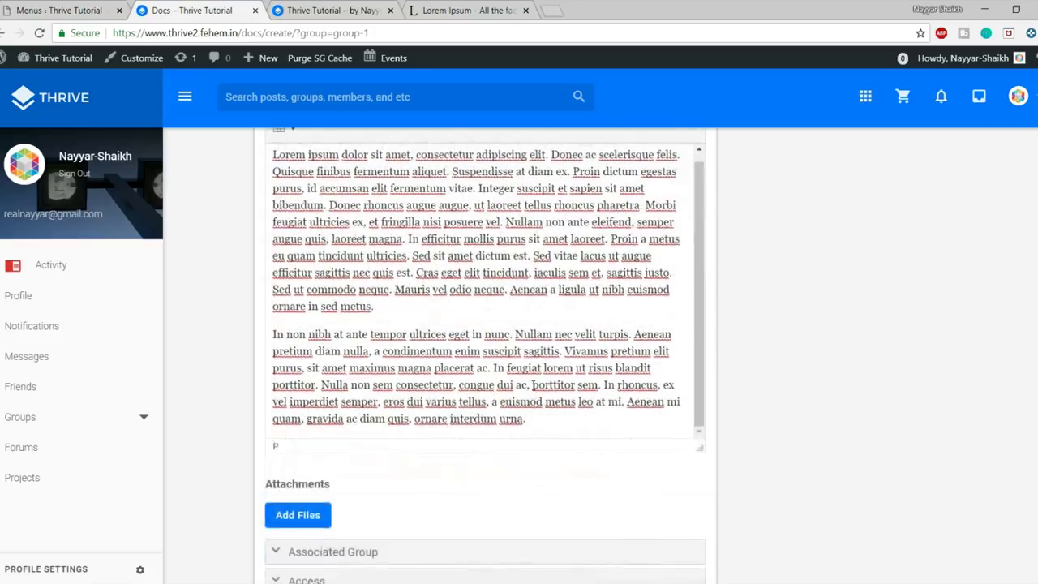
left_click(381, 342)
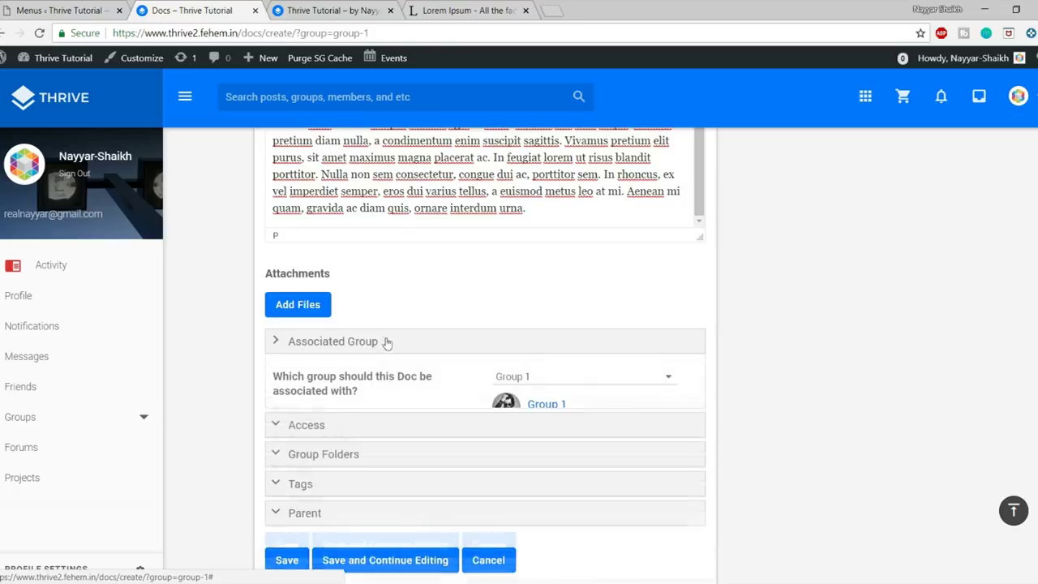
scroll(502, 332, "down", 3)
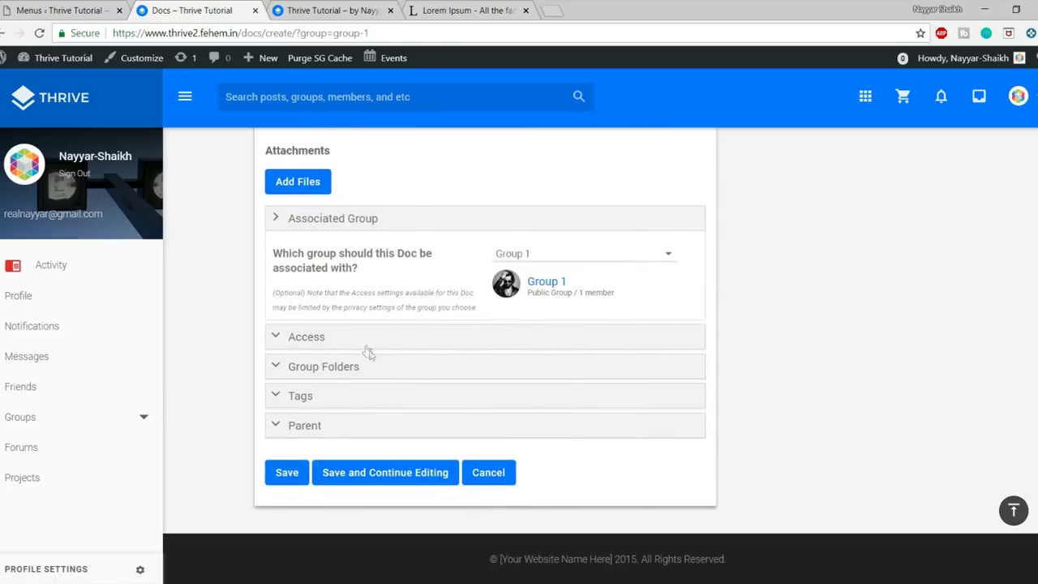
left_click(364, 339)
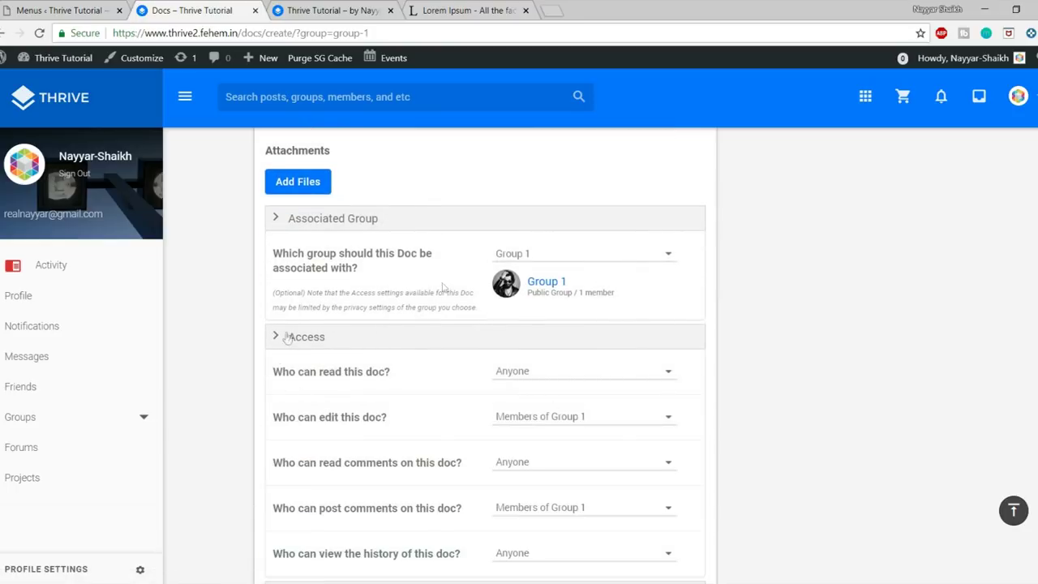
scroll(729, 424, "up", 5)
scroll(729, 424, "up", 3)
scroll(737, 437, "down", 15)
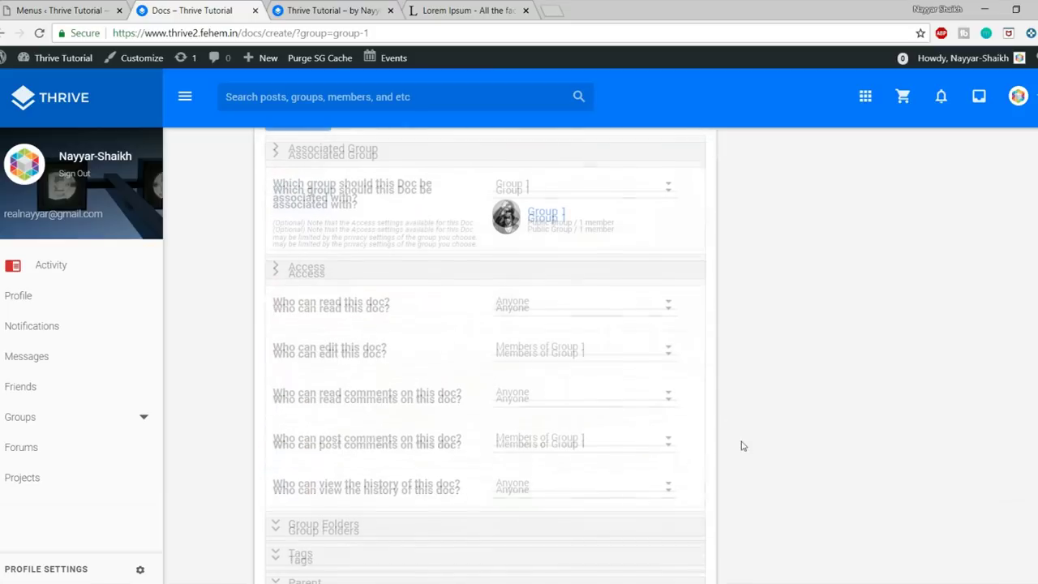
scroll(575, 292, "up", 1)
scroll(575, 293, "up", 1)
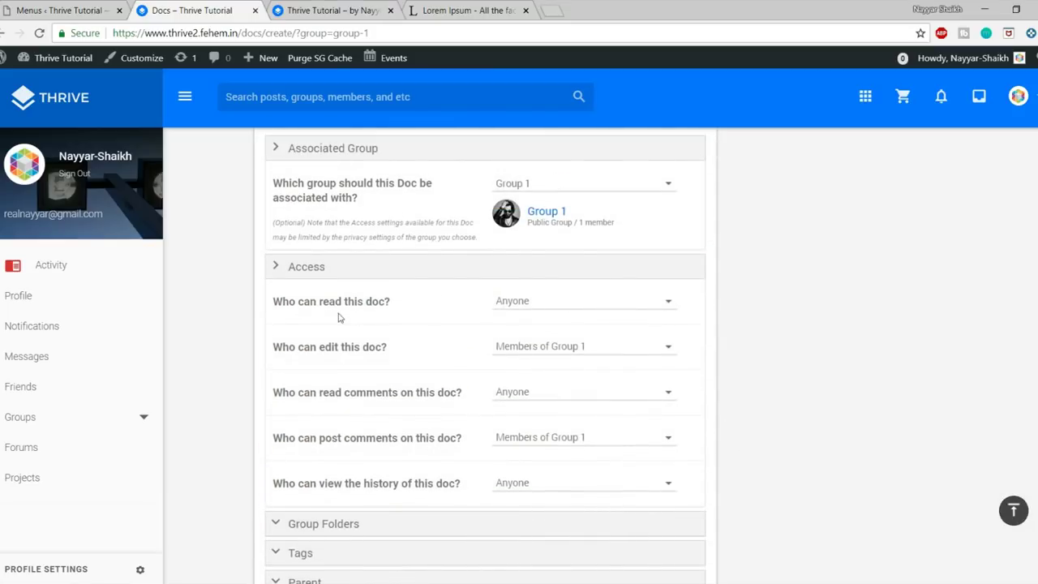
Step: Keep read access at Anyone and edit access at Members of Group 1
left_click_drag(283, 308, 402, 305)
left_click(408, 310)
left_click(527, 307)
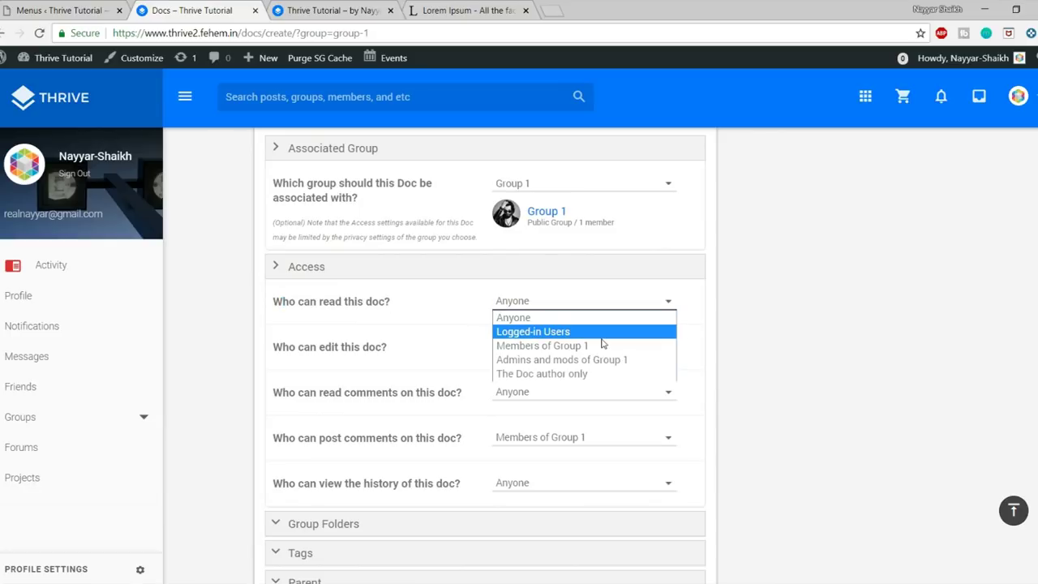
left_click(543, 302)
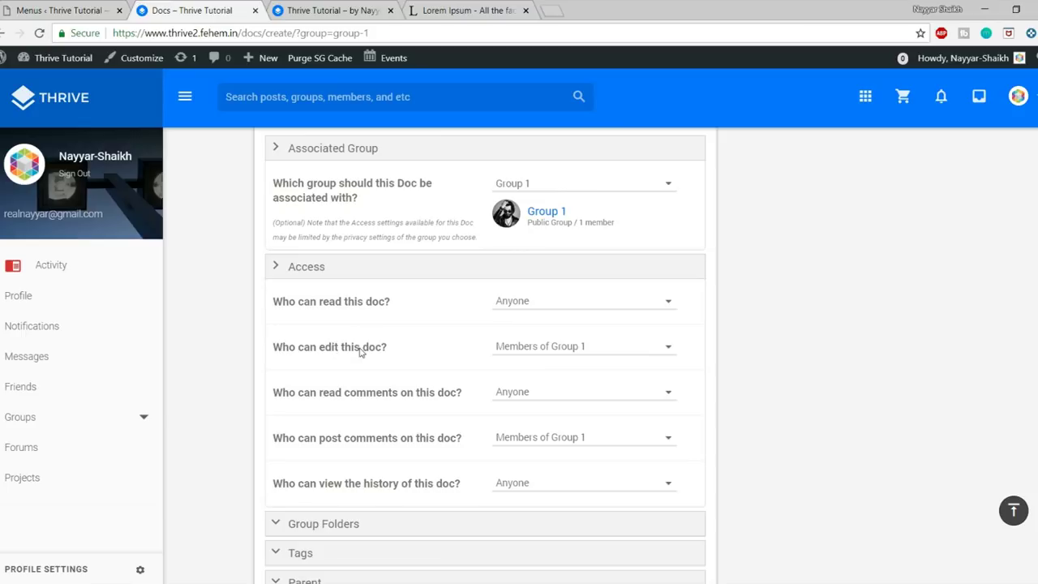
left_click(541, 347)
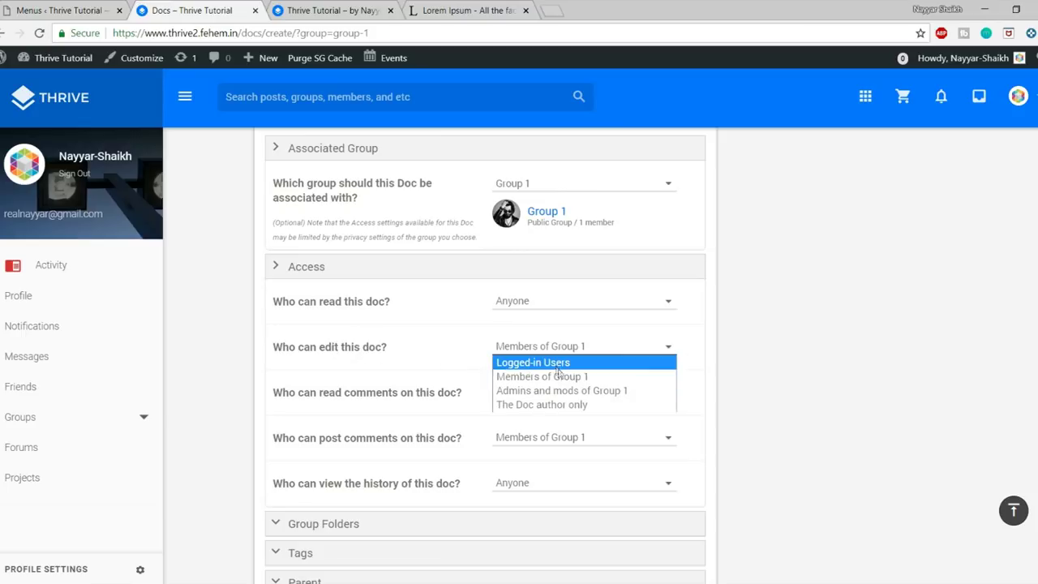
left_click(784, 391)
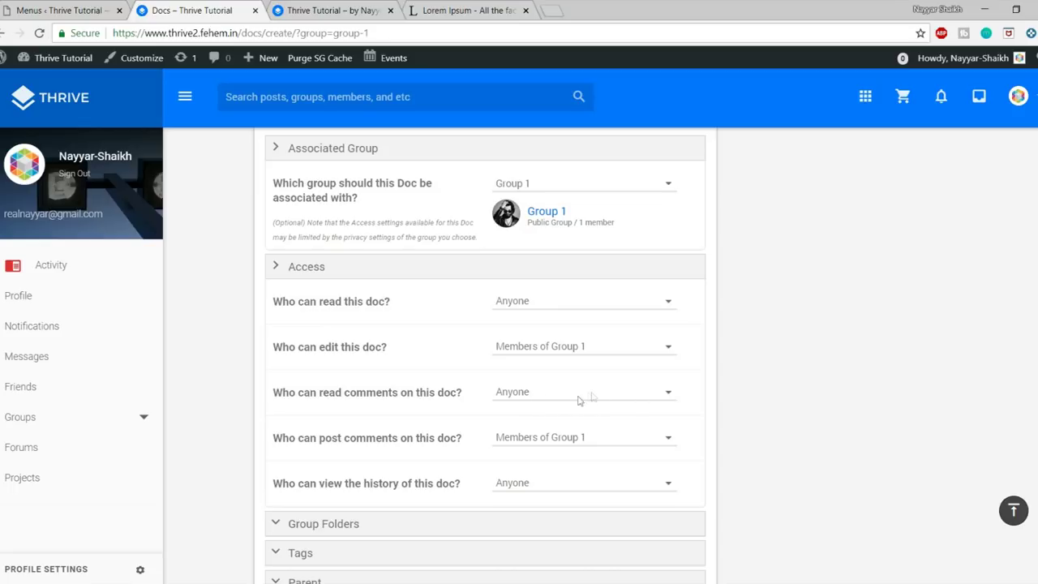
left_click_drag(335, 396, 442, 397)
left_click(452, 397)
Step: Check the doc's folder options, leaving no folder assigned
scroll(519, 436, "down", 2)
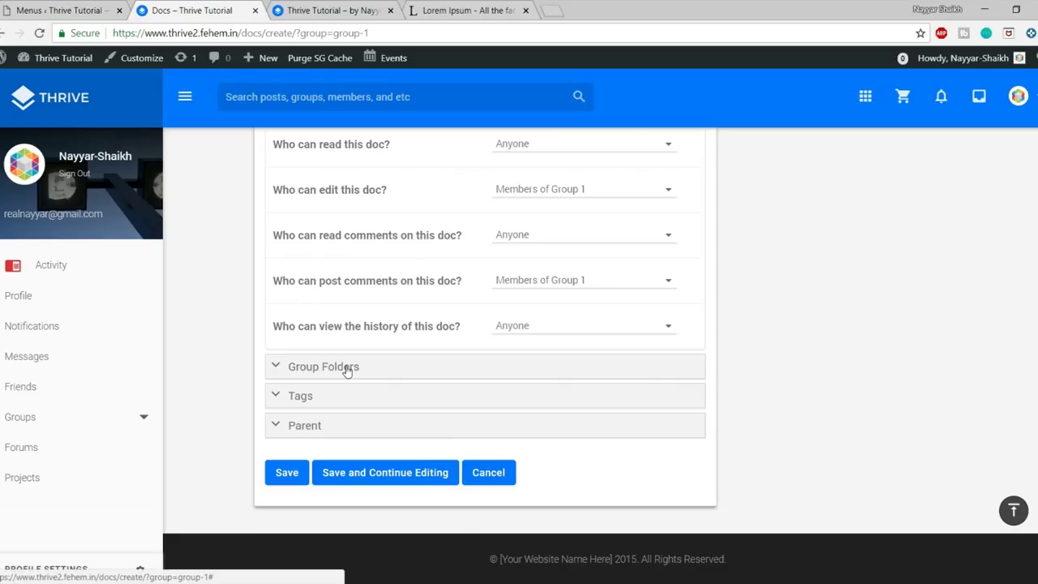
left_click(348, 365)
scroll(662, 405, "down", 1)
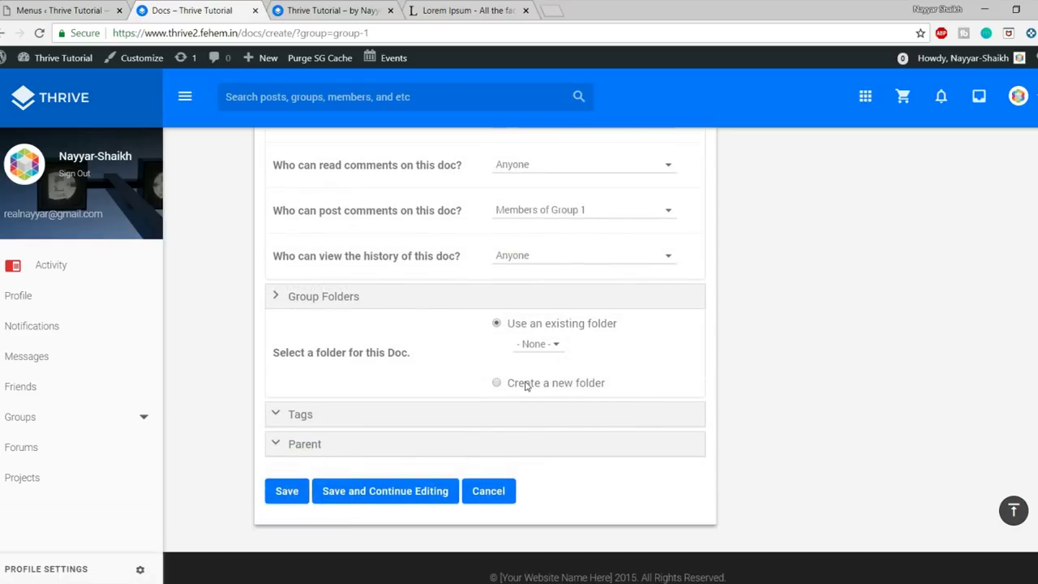
left_click(525, 385)
left_click(570, 448)
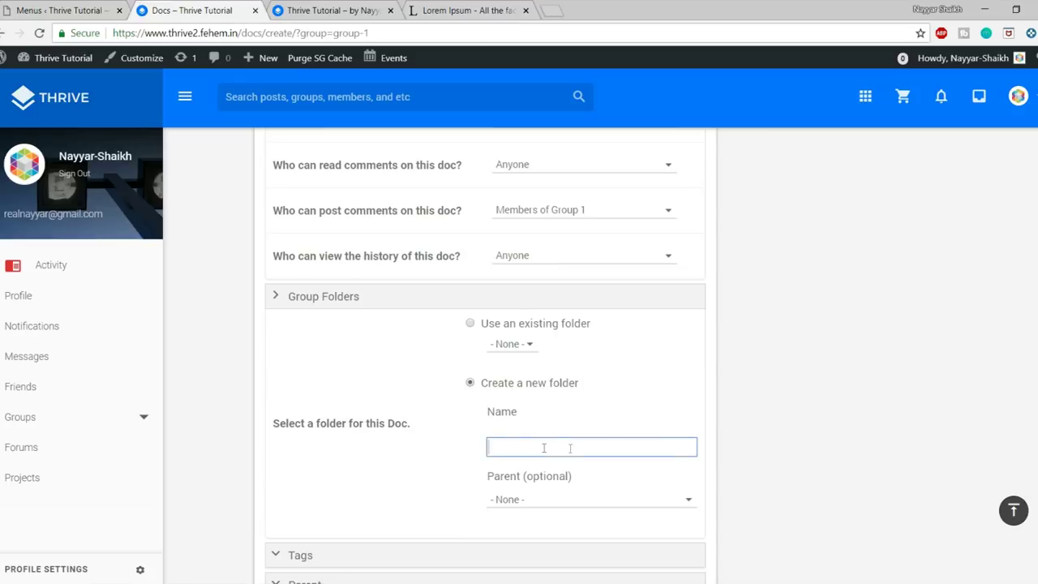
left_click(486, 323)
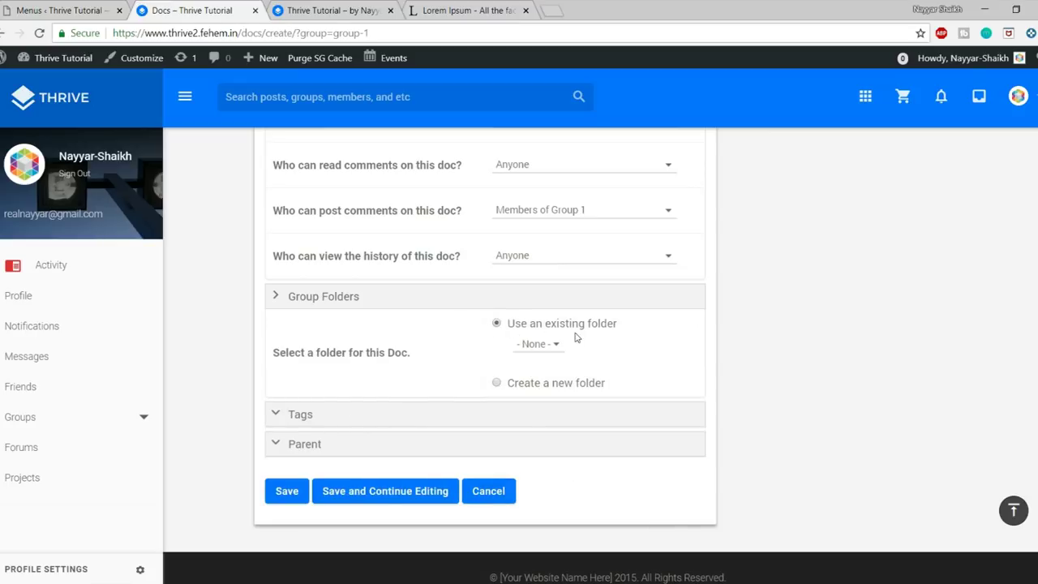
scroll(623, 430, "up", 10)
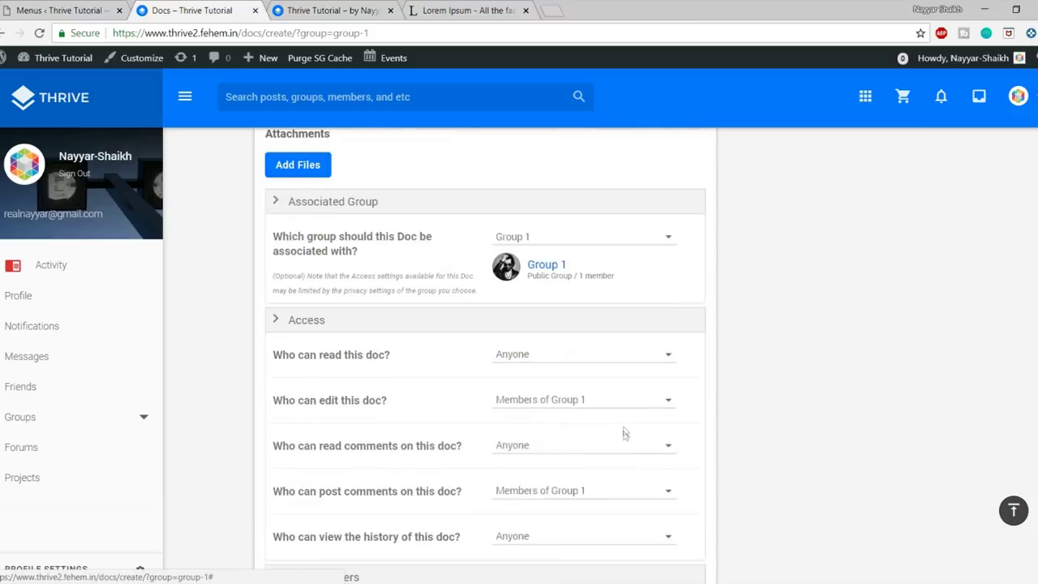
scroll(624, 444, "down", 5)
scroll(624, 444, "down", 7)
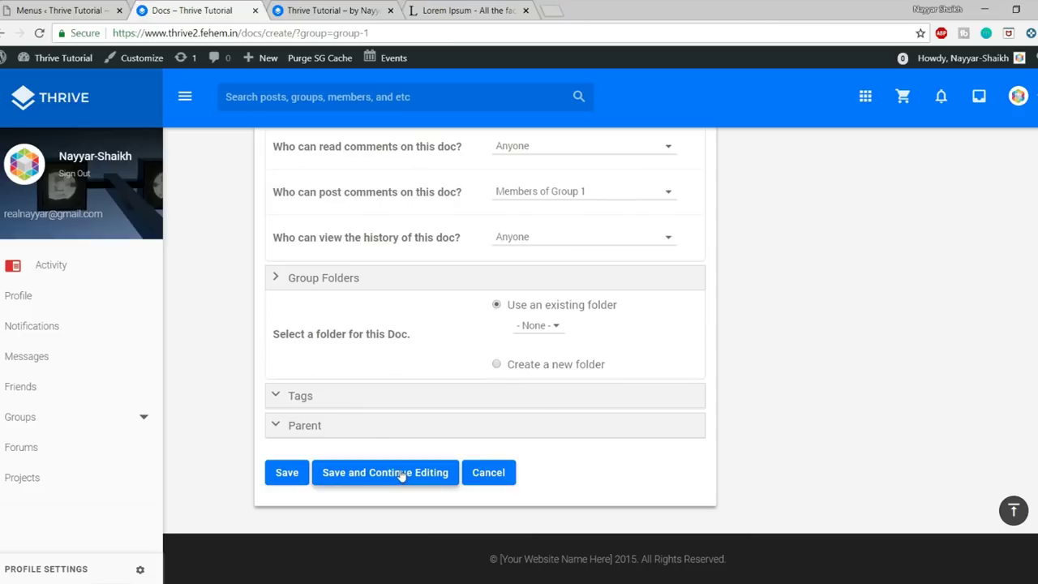
Step: Save the WordPress doc and continue editing
left_click(389, 476)
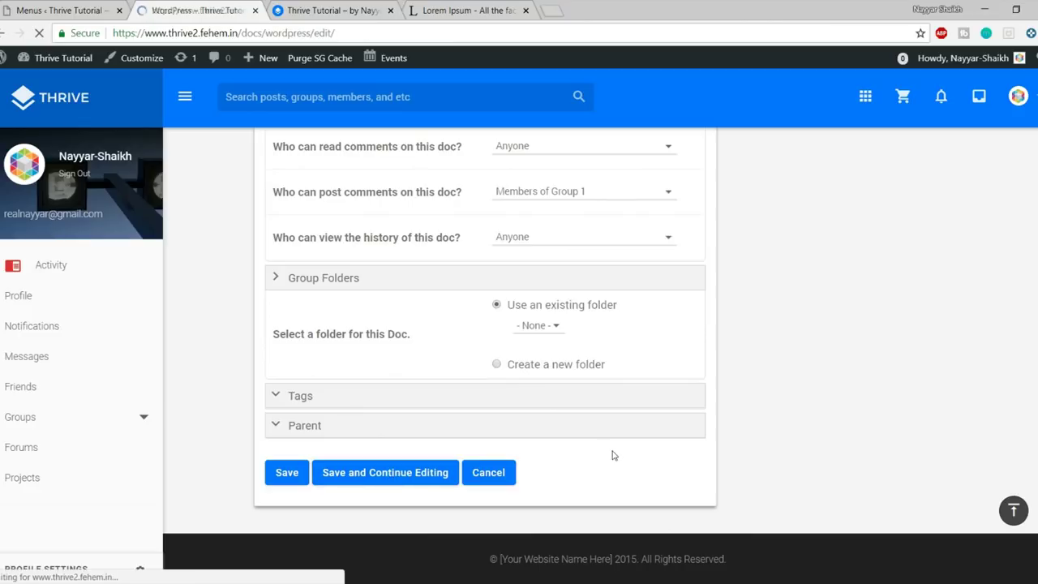
scroll(676, 447, "down", 3)
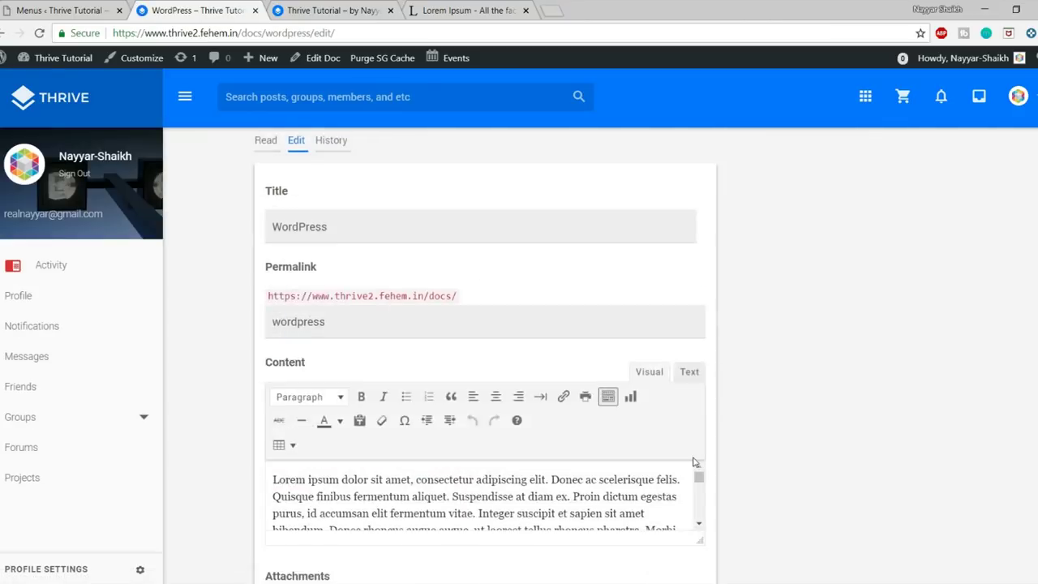
scroll(701, 498, "up", 3)
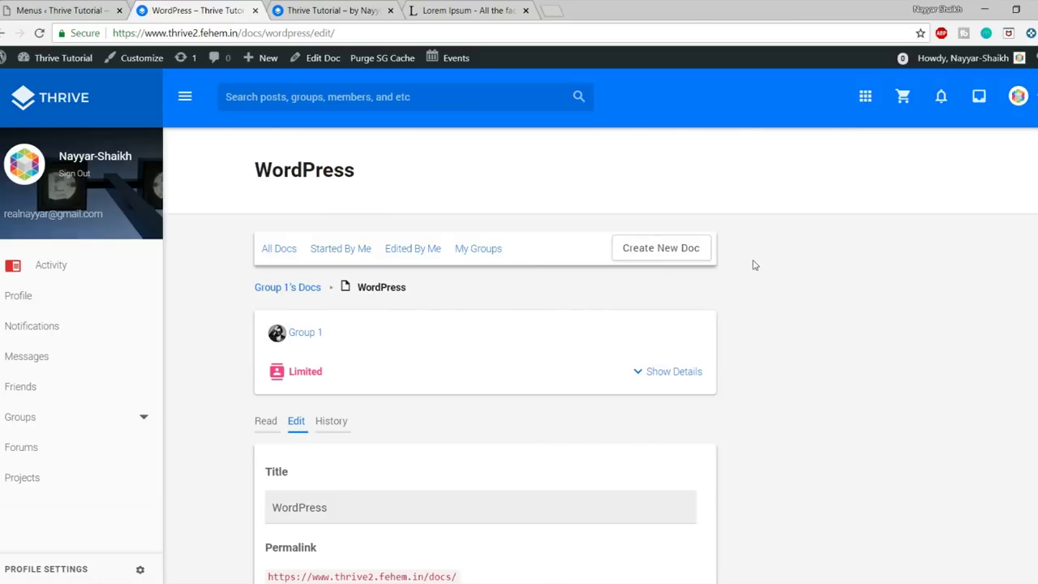
Step: Look up Group 1's group-1 slug in its page address
left_click(60, 106)
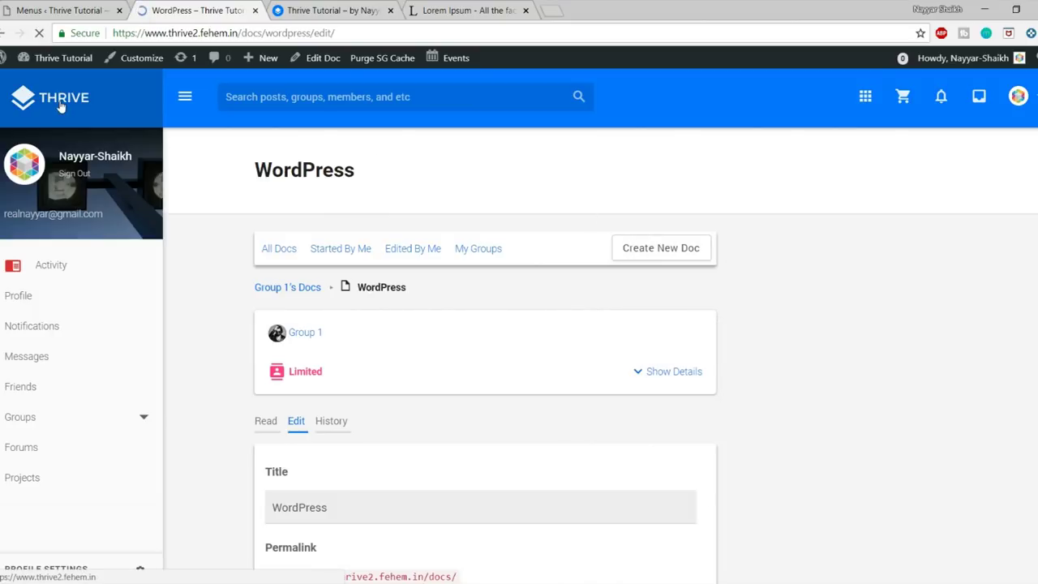
left_click(30, 417)
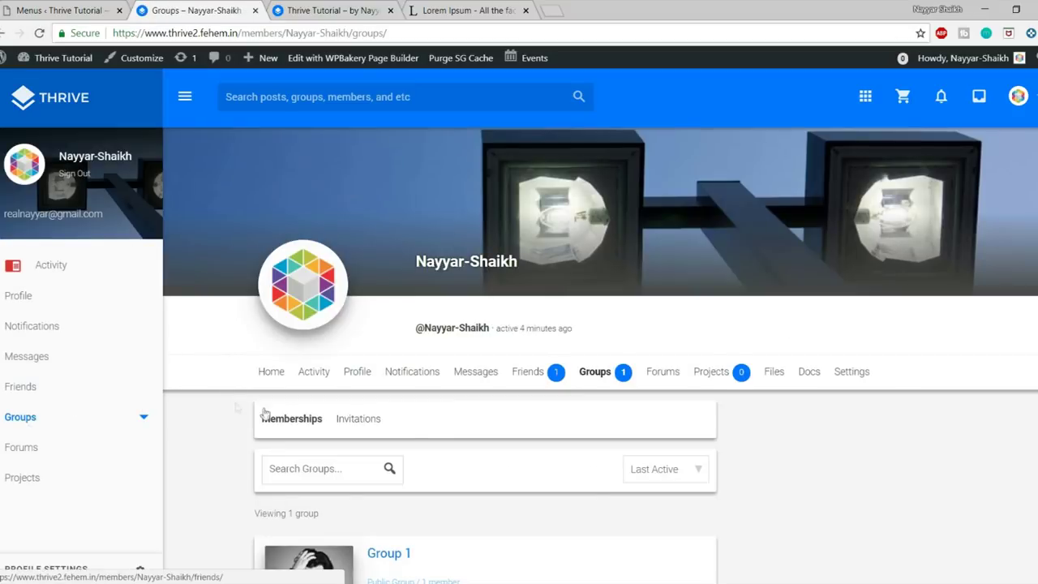
scroll(234, 405, "down", 3)
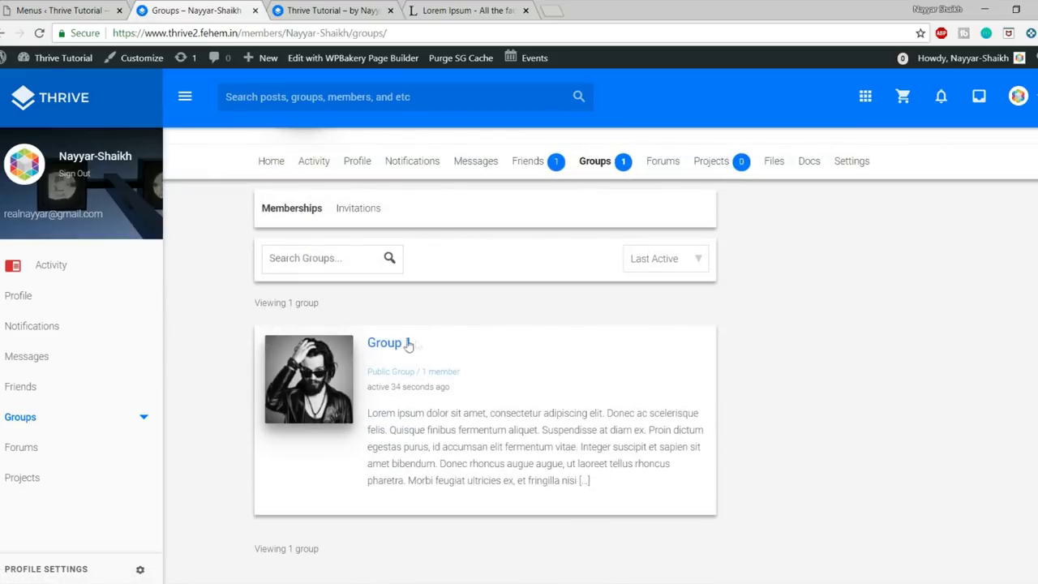
left_click(421, 347)
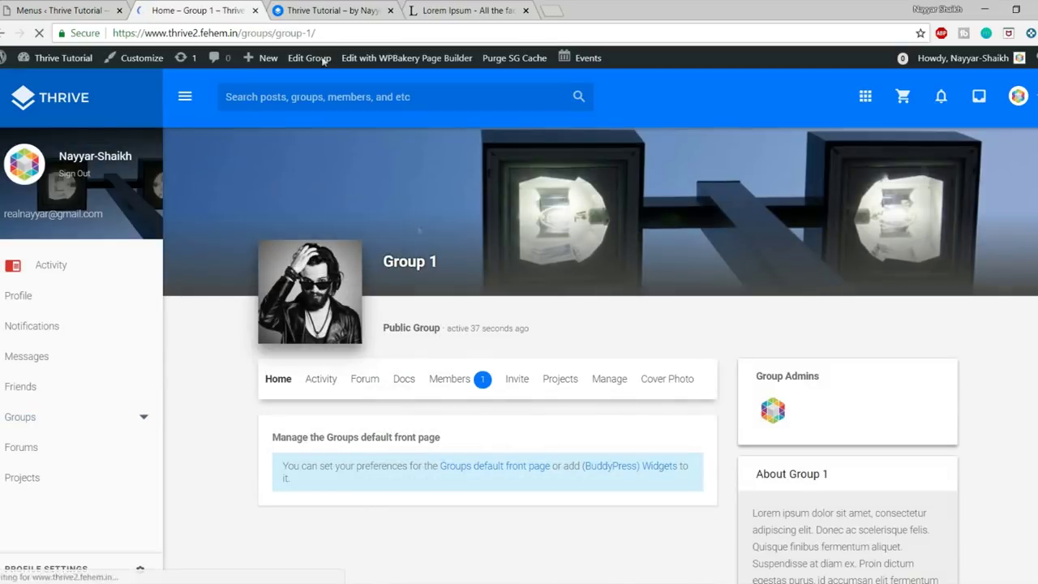
left_click_drag(276, 36, 312, 36)
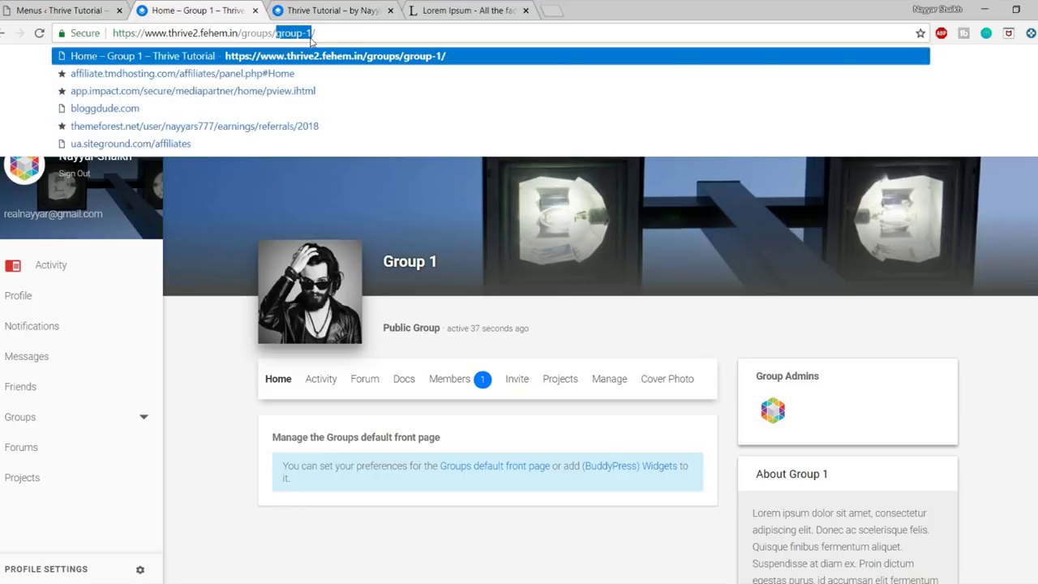
left_click(215, 377)
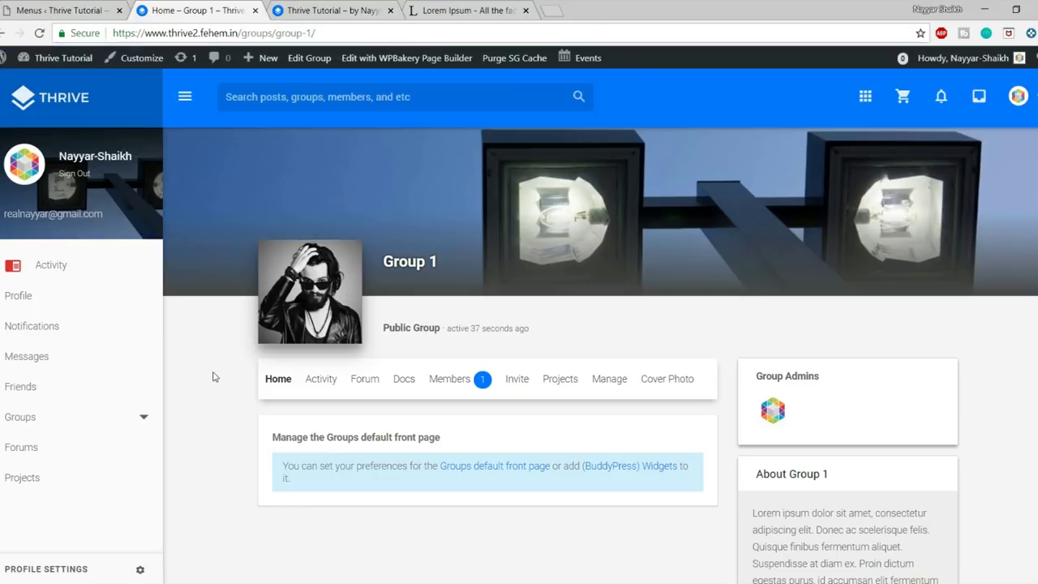
Step: Return to the site homepage, then switch to the admin Menus tab
left_click(63, 104)
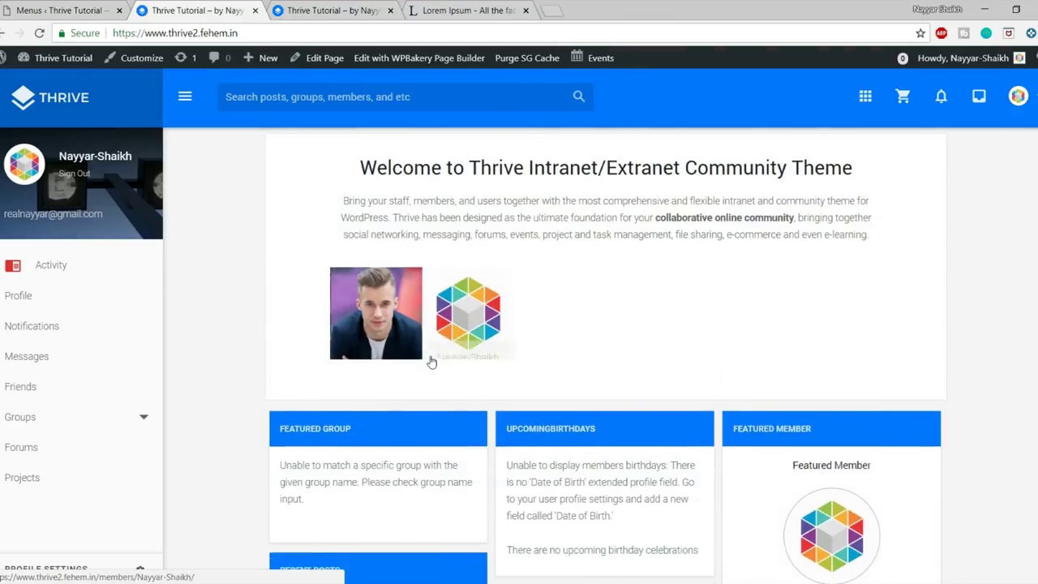
scroll(432, 362, "down", 3)
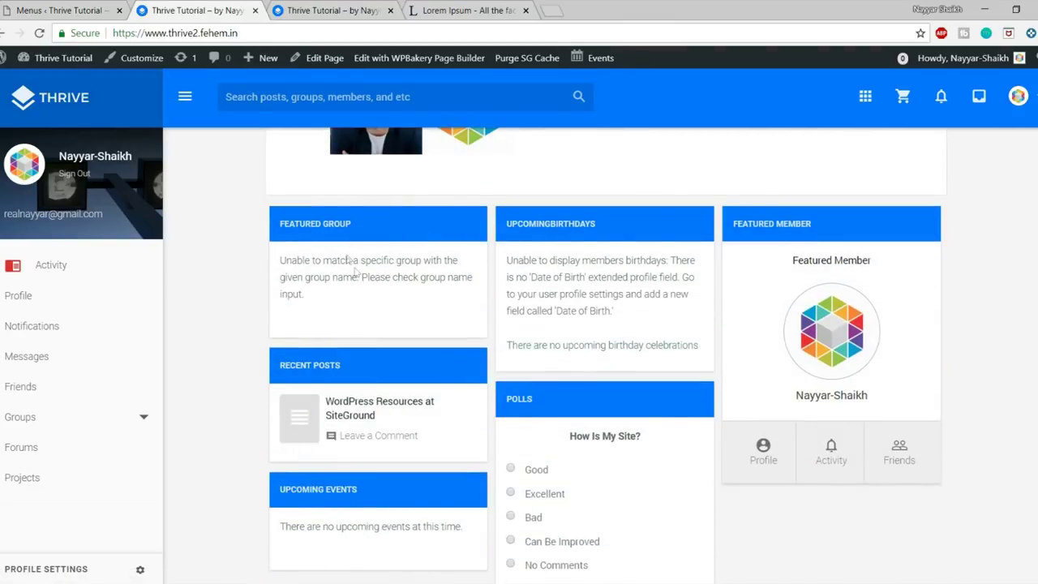
left_click(48, 9)
Step: Set the Featured Group widget's Groups Name to group-1, save, and reload the homepage
scroll(47, 261, "down", 3)
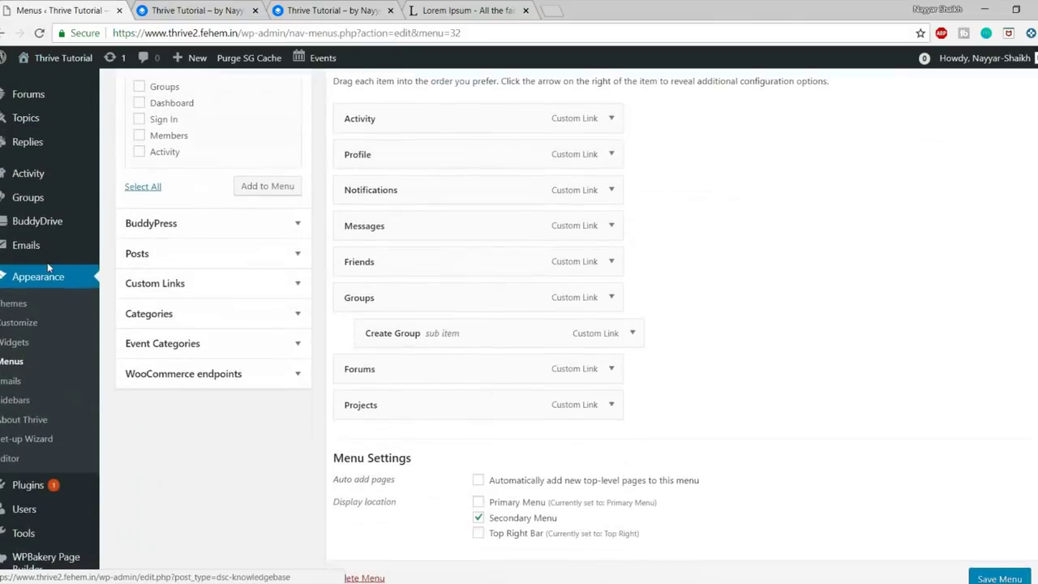
left_click(19, 344)
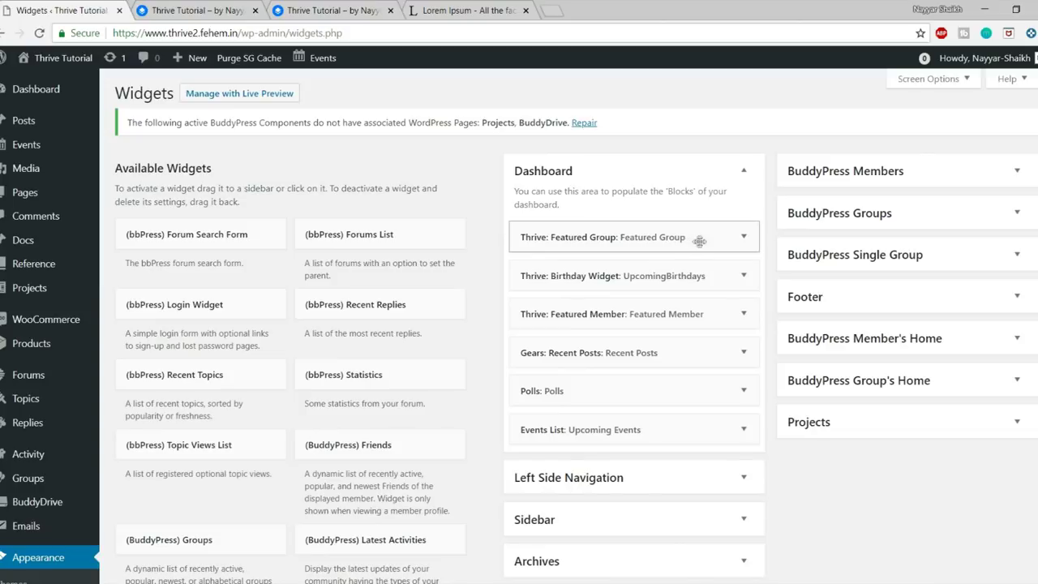
left_click(711, 241)
left_click(576, 339)
type("group-1")
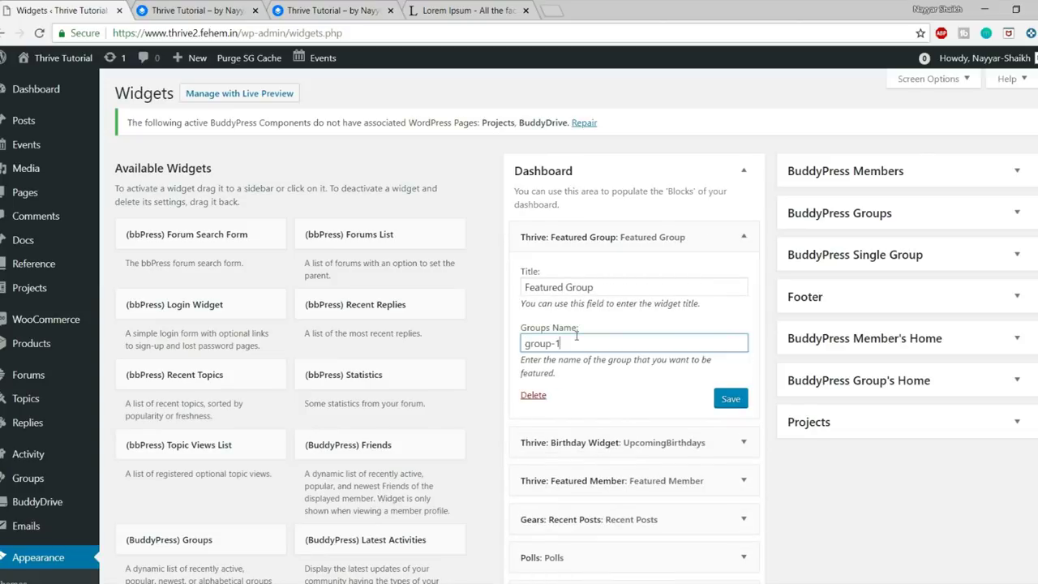
left_click_drag(597, 349, 506, 349)
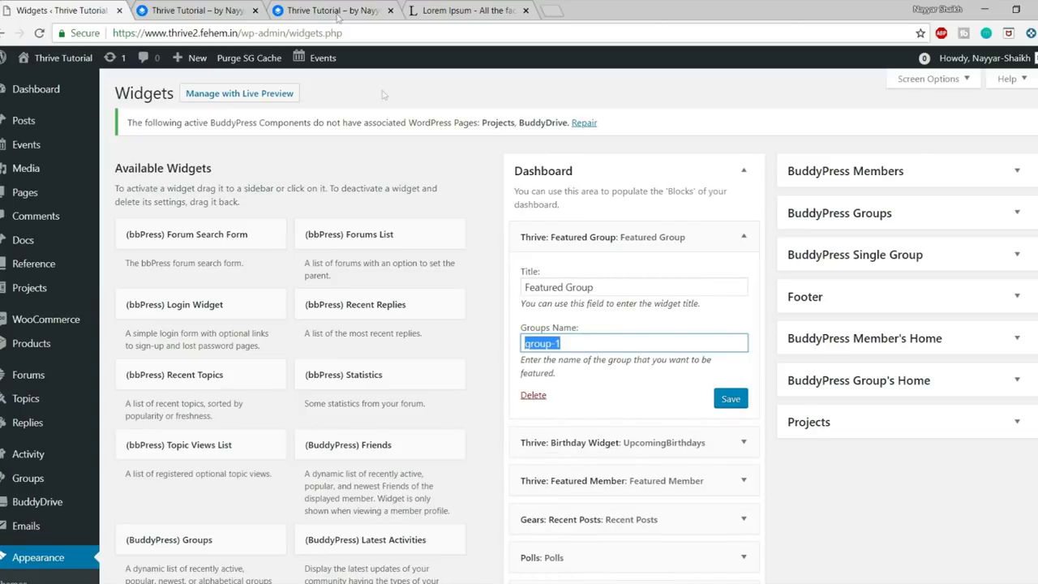
left_click(729, 398)
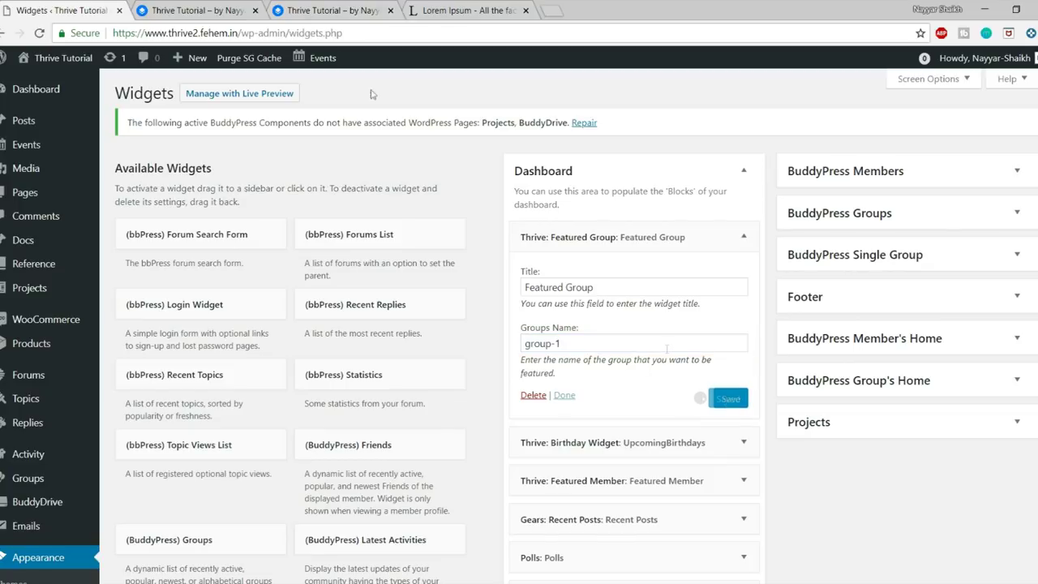
left_click(195, 11)
left_click(38, 33)
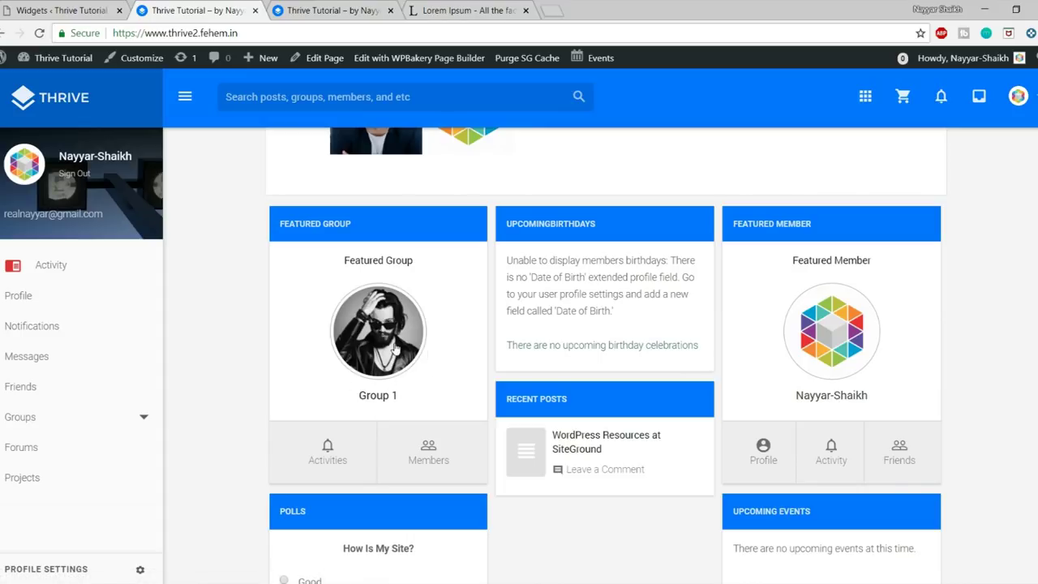
Step: Check the homepage's Upcoming Birthdays message and the other member's profile window
left_click_drag(502, 260, 708, 346)
left_click(693, 339)
left_click_drag(506, 261, 658, 327)
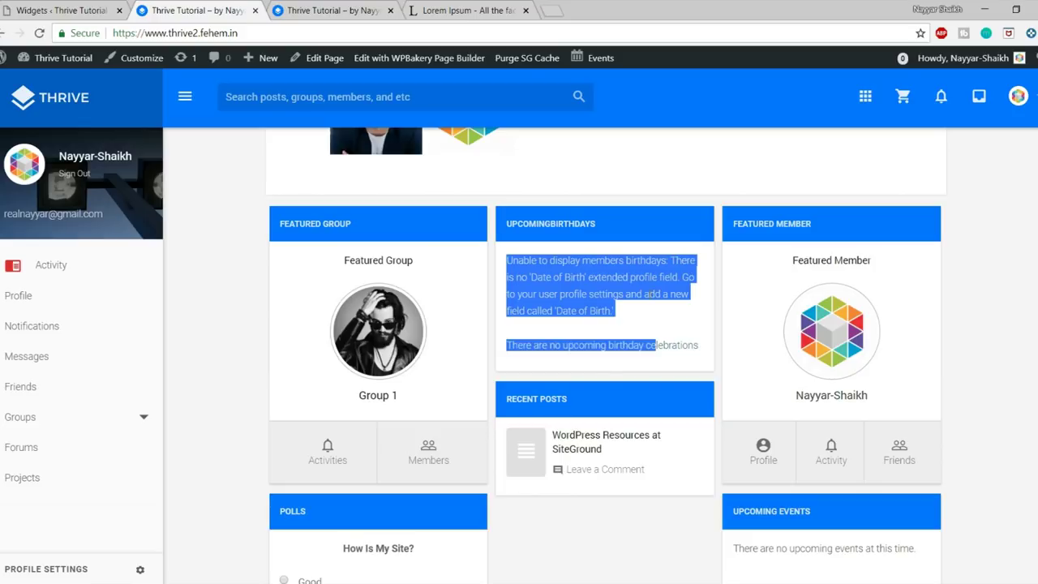
left_click(648, 295)
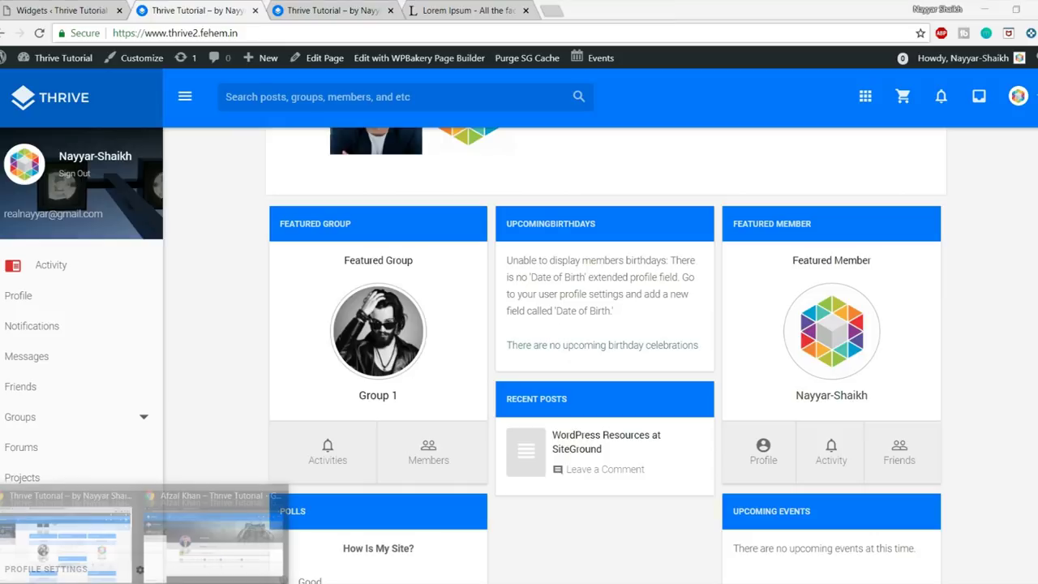
left_click(202, 538)
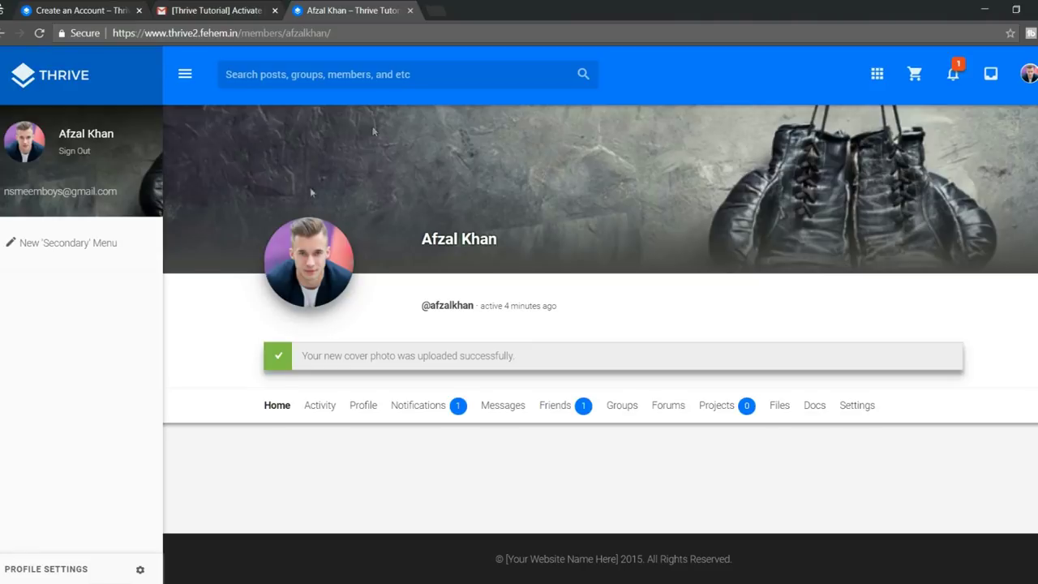
left_click(105, 539)
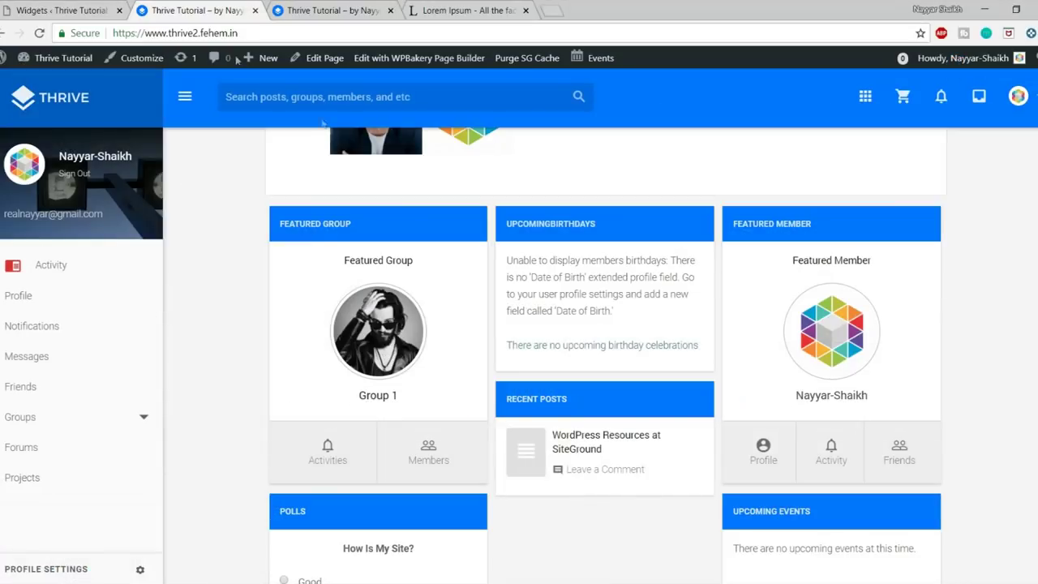
Step: Return to the Widgets page, where the Featured Group widget keeps group-1
left_click(71, 7)
scroll(55, 279, "down", 1)
scroll(53, 280, "down", 3)
scroll(51, 283, "up", 2)
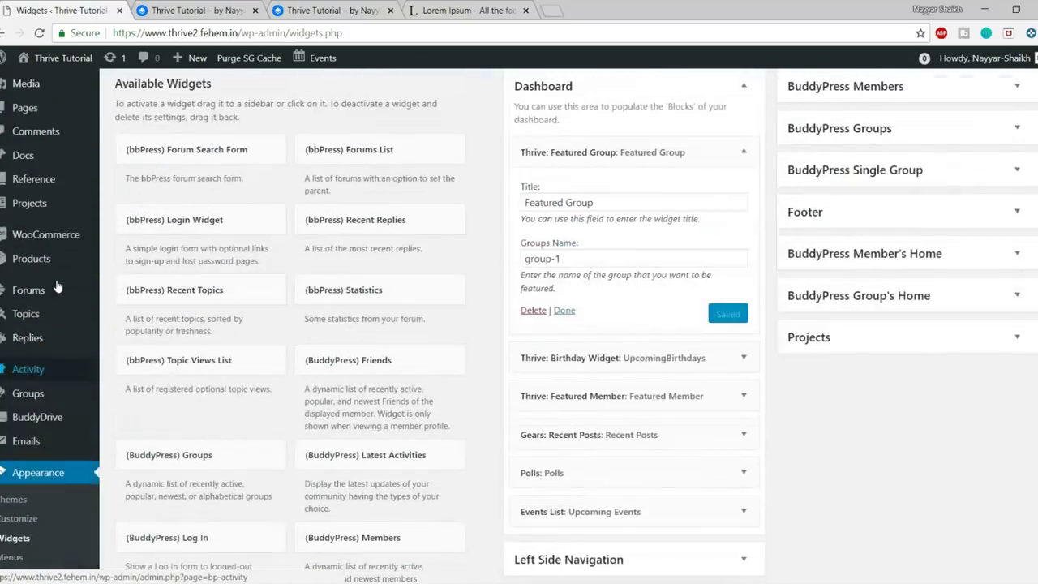
scroll(50, 291, "down", 2)
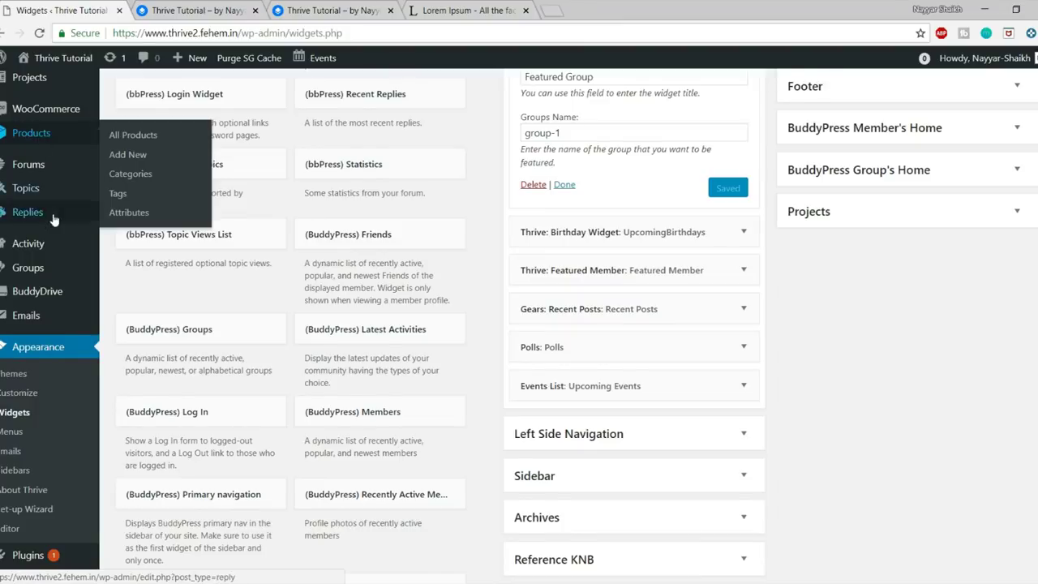
scroll(49, 215, "down", 3)
scroll(55, 225, "down", 2)
mouse_move(12, 360)
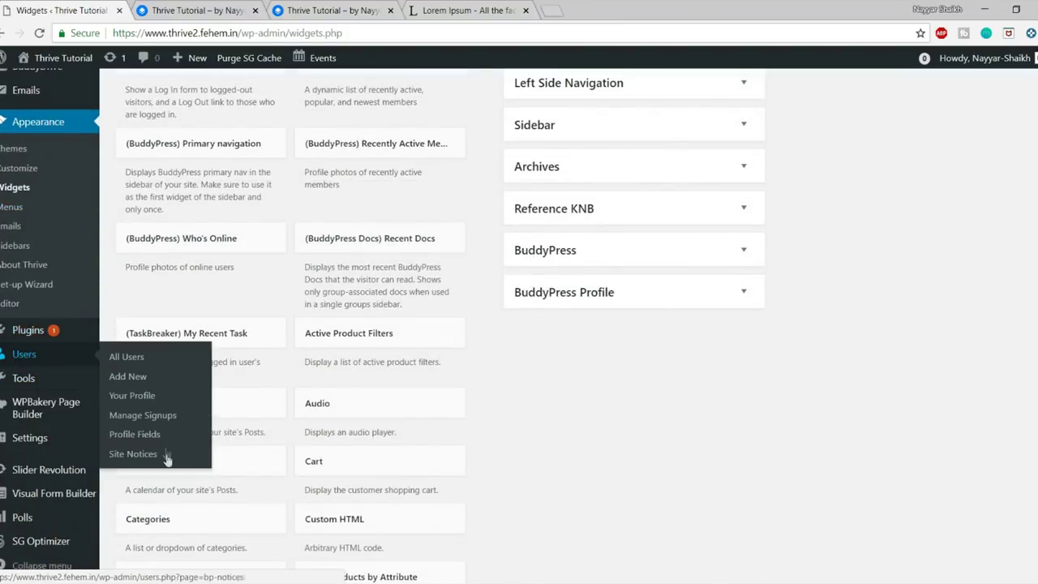
Step: Create a new Base profile field named 'Date of Birth', ready to write its description
left_click(146, 435)
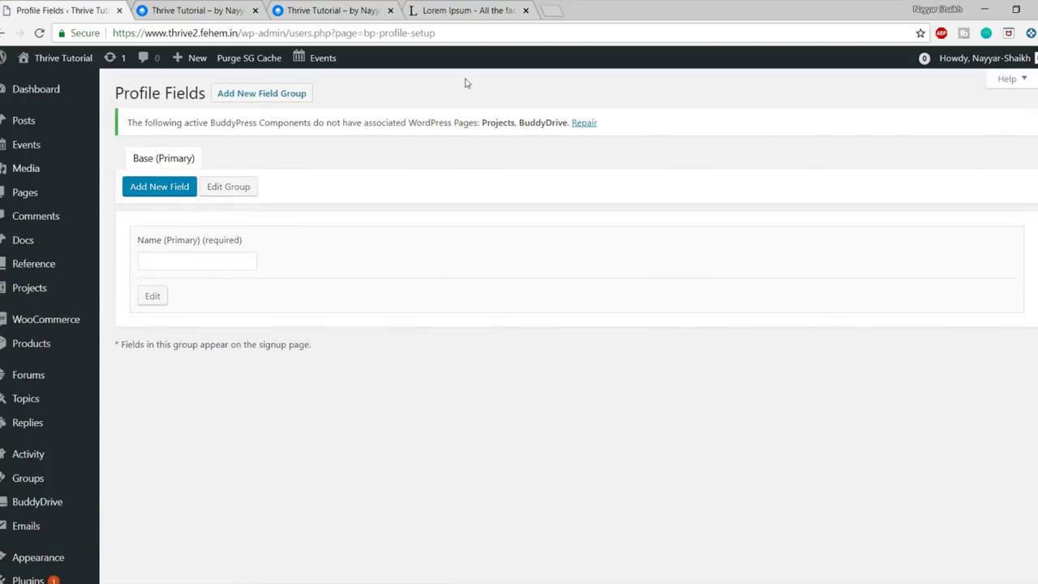
left_click(160, 186)
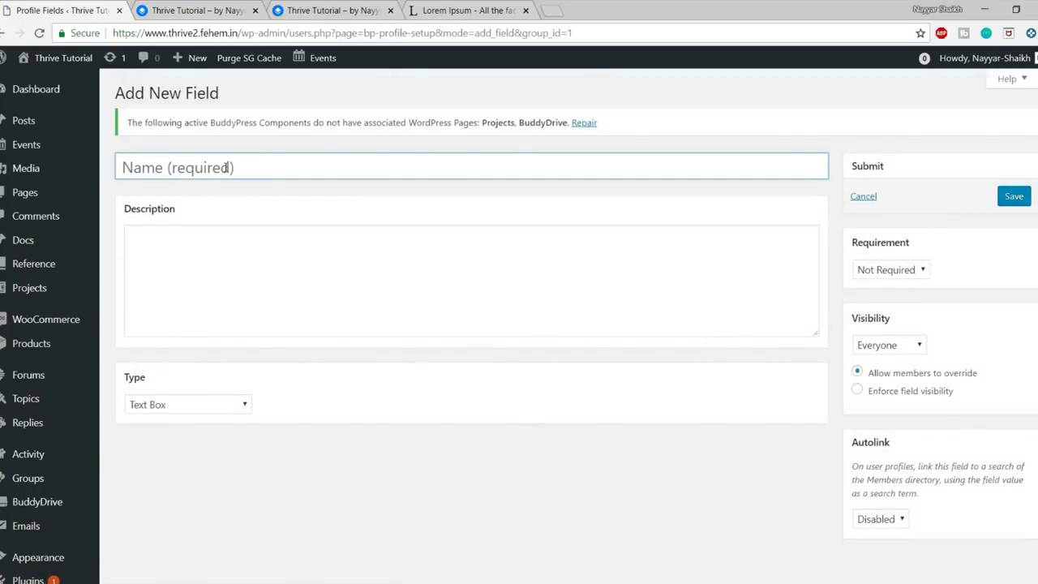
left_click(226, 167)
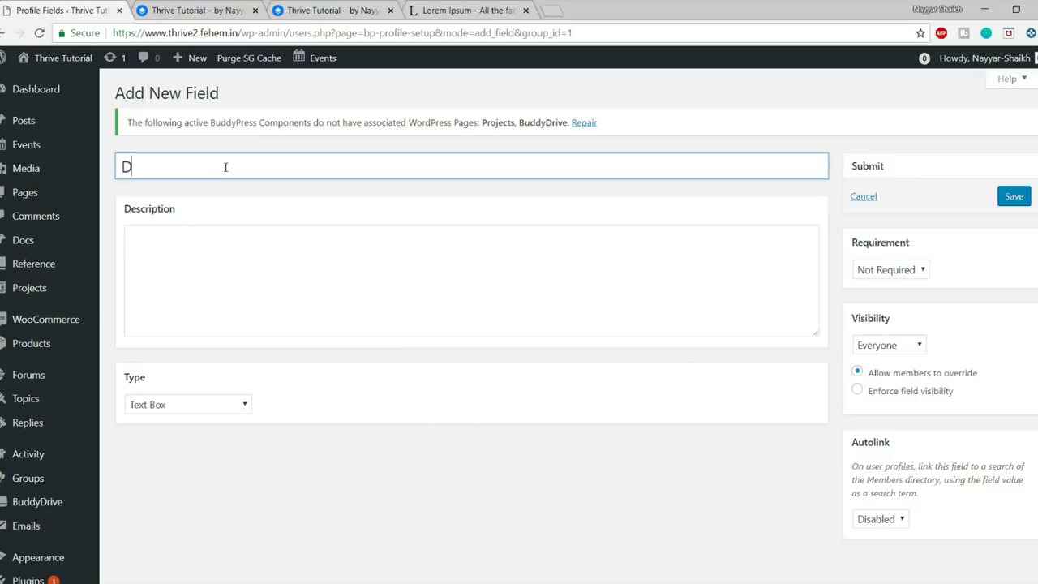
type("Date of Birth")
left_click(223, 280)
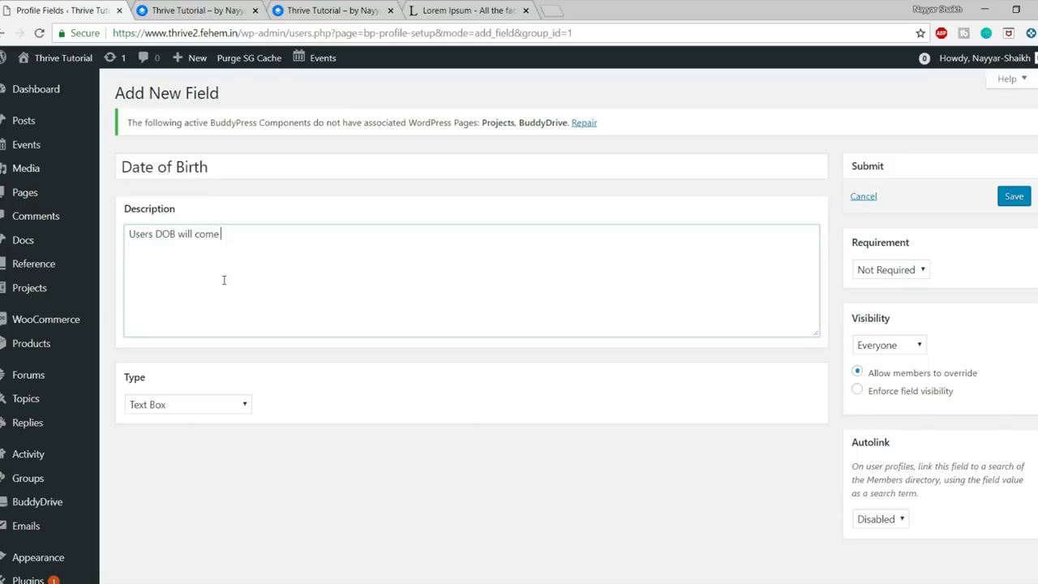
Step: Make Date of Birth a Date Selector using the 01/08/2018 (d/m/Y) date format
scroll(218, 333, "down", 1)
left_click(211, 339)
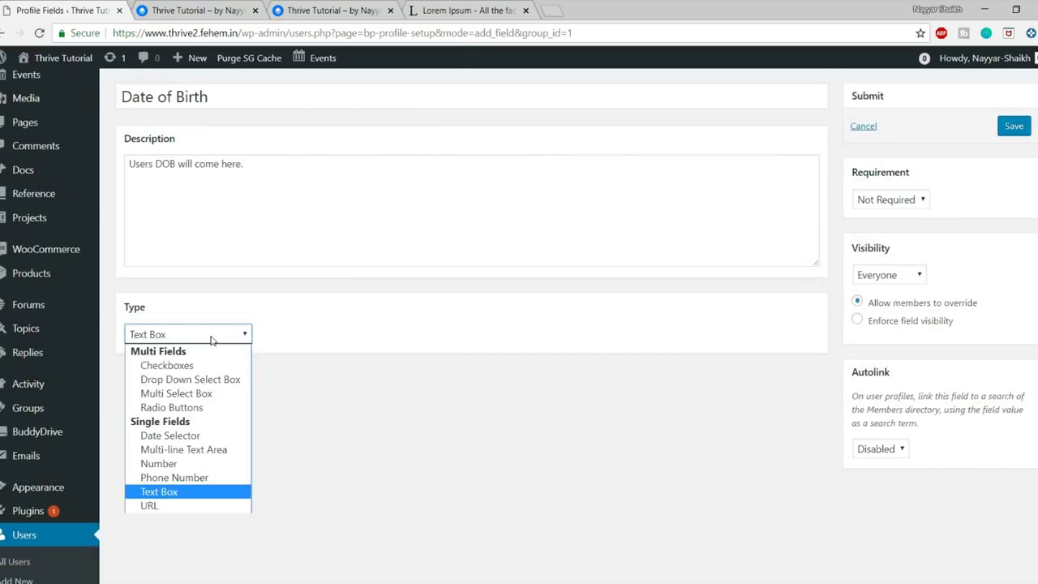
left_click(183, 435)
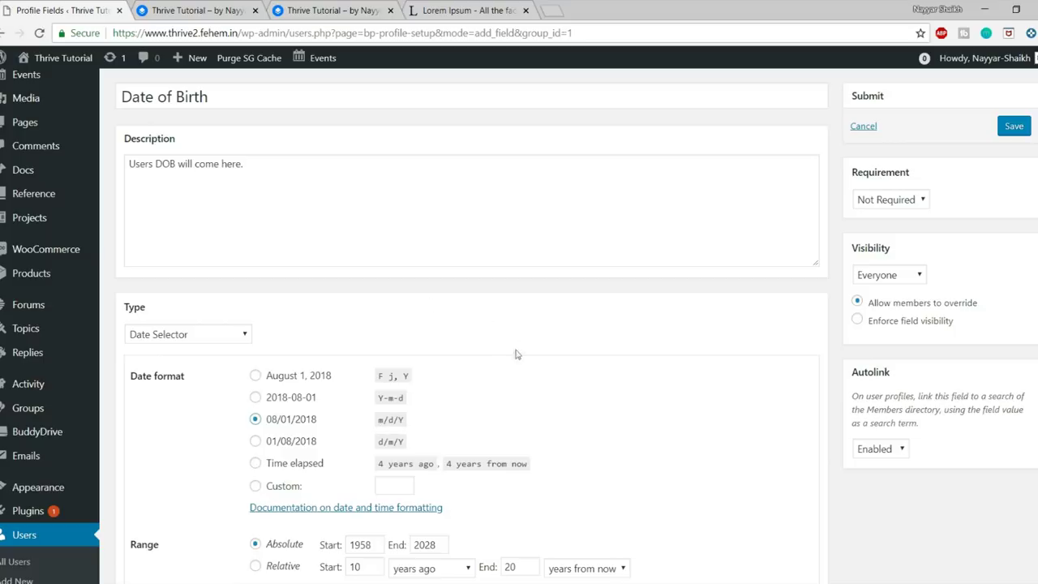
scroll(522, 334, "down", 1)
left_click(304, 373)
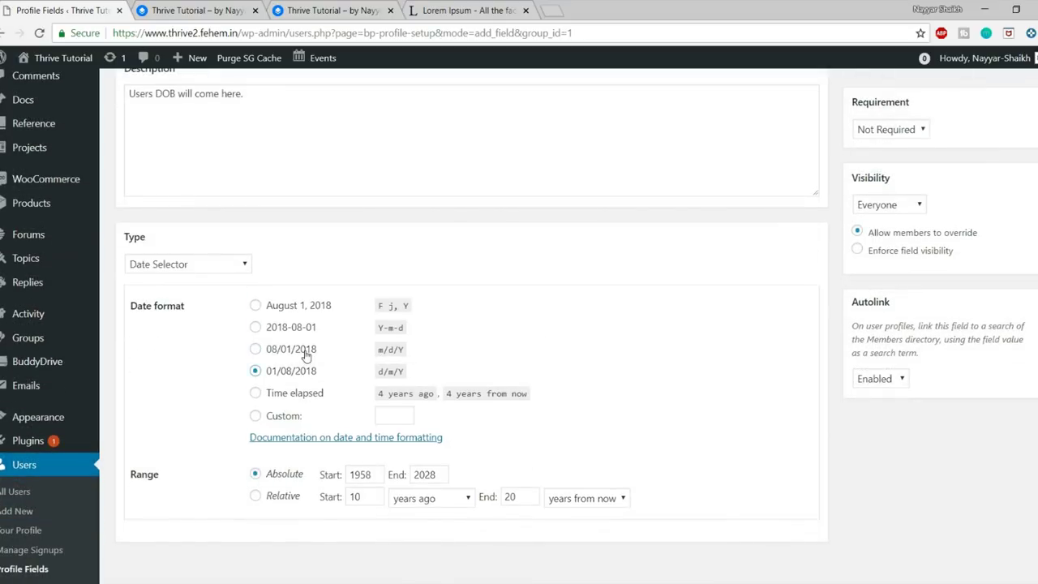
left_click_drag(415, 377, 377, 375)
left_click(632, 375)
Step: Keep the field Not Required with visibility set to Everyone
scroll(637, 378, "up", 2)
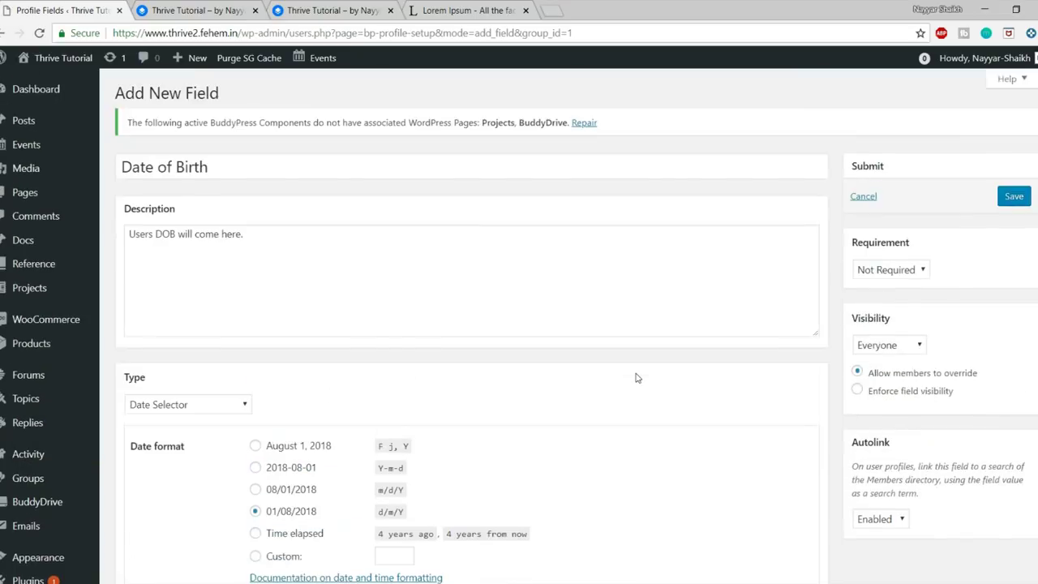
left_click(908, 271)
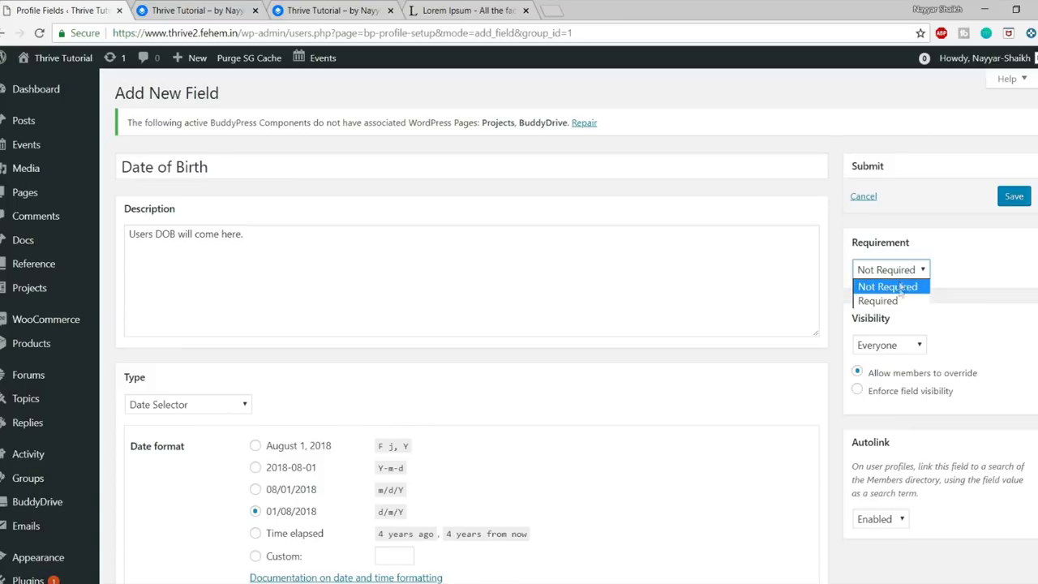
left_click(1009, 321)
scroll(1010, 322, "down", 1)
left_click(879, 276)
left_click(885, 291)
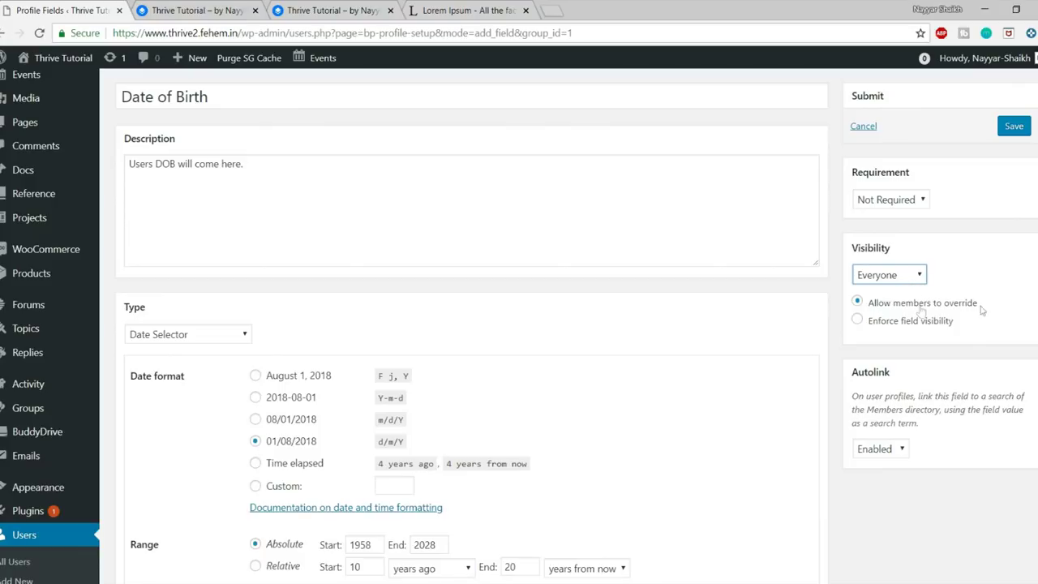
left_click_drag(983, 303, 867, 297)
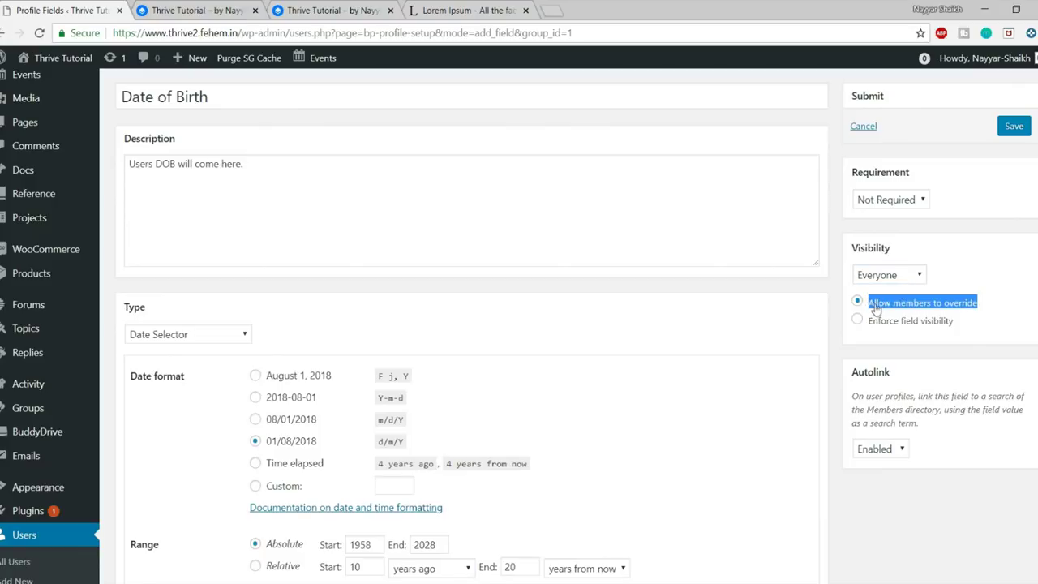
left_click(965, 288)
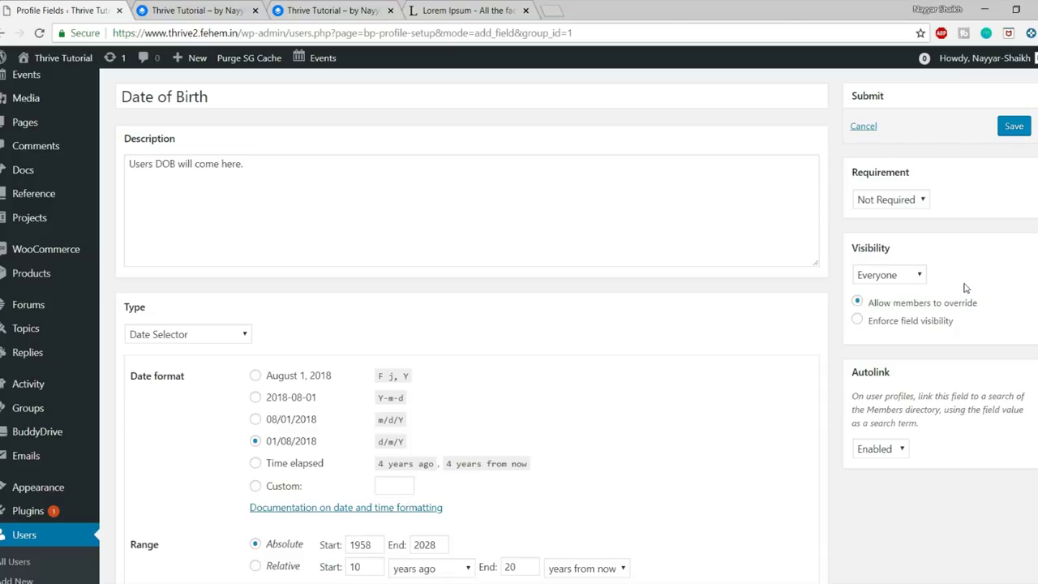
left_click(918, 278)
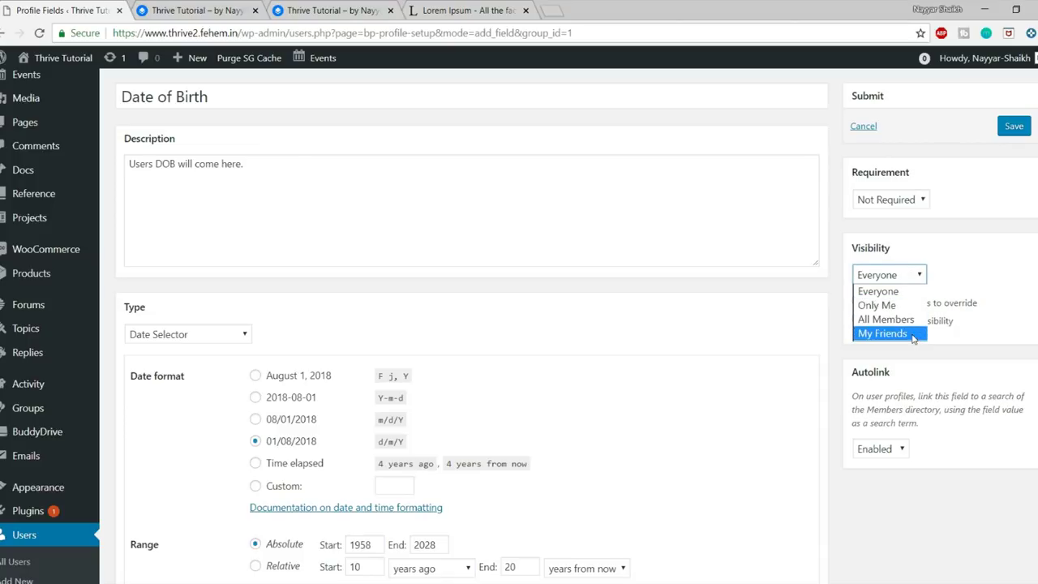
left_click(985, 268)
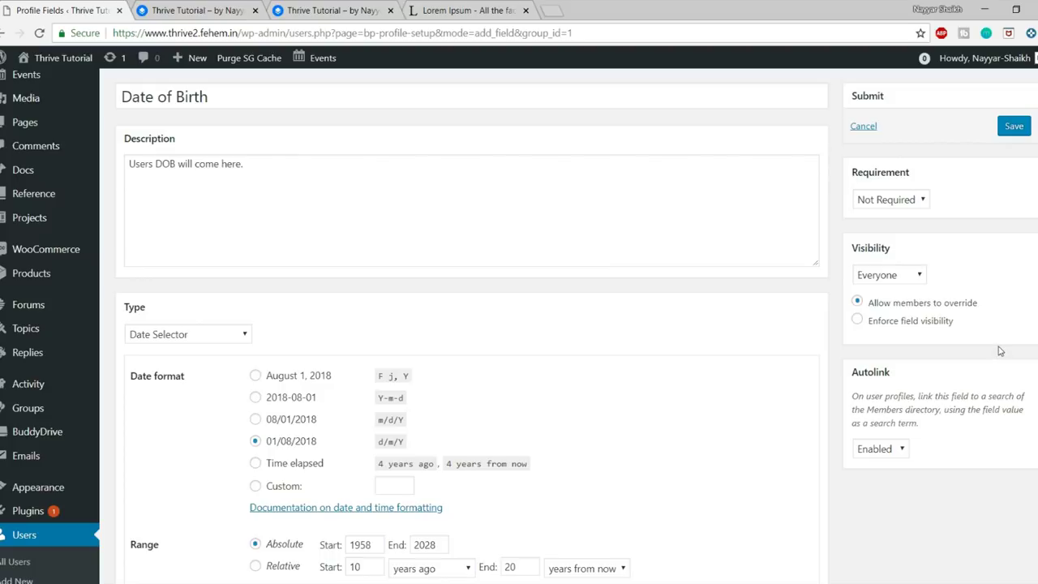
scroll(999, 350, "up", 2)
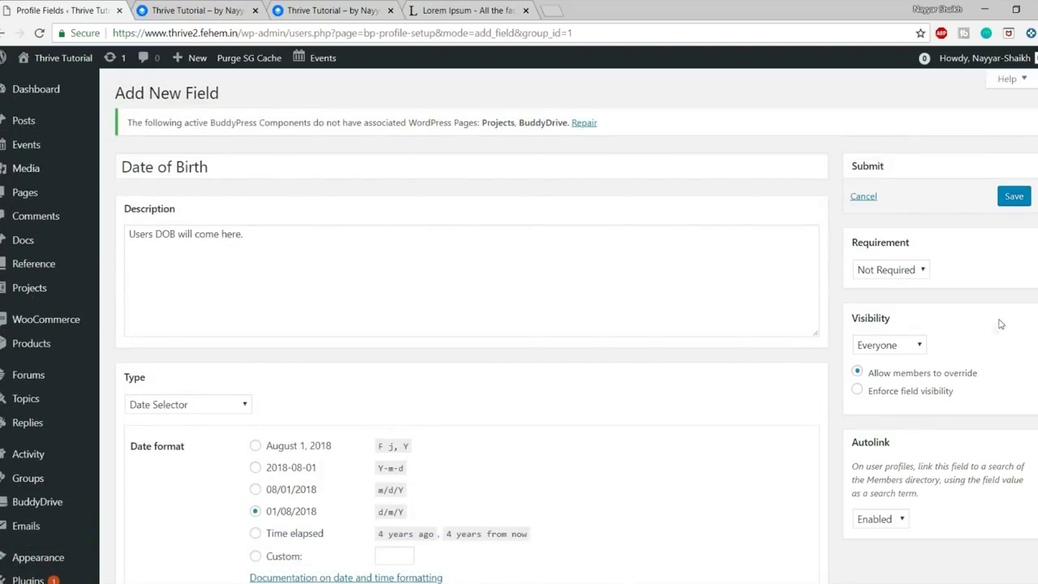
Step: Save the field and load the site's address in a private browsing window
left_click(1013, 197)
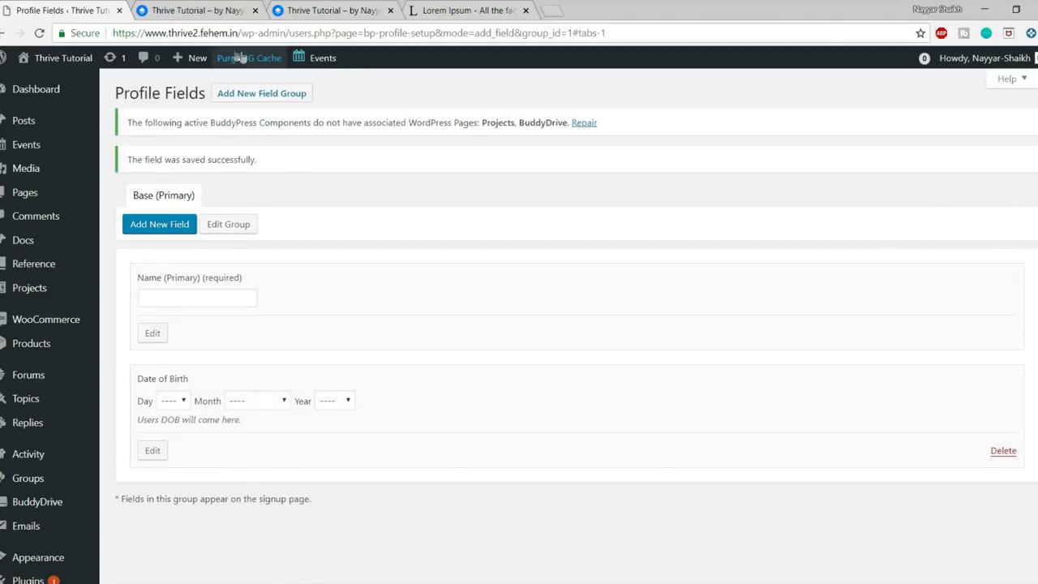
left_click_drag(242, 34, 112, 33)
key("ctrl+c")
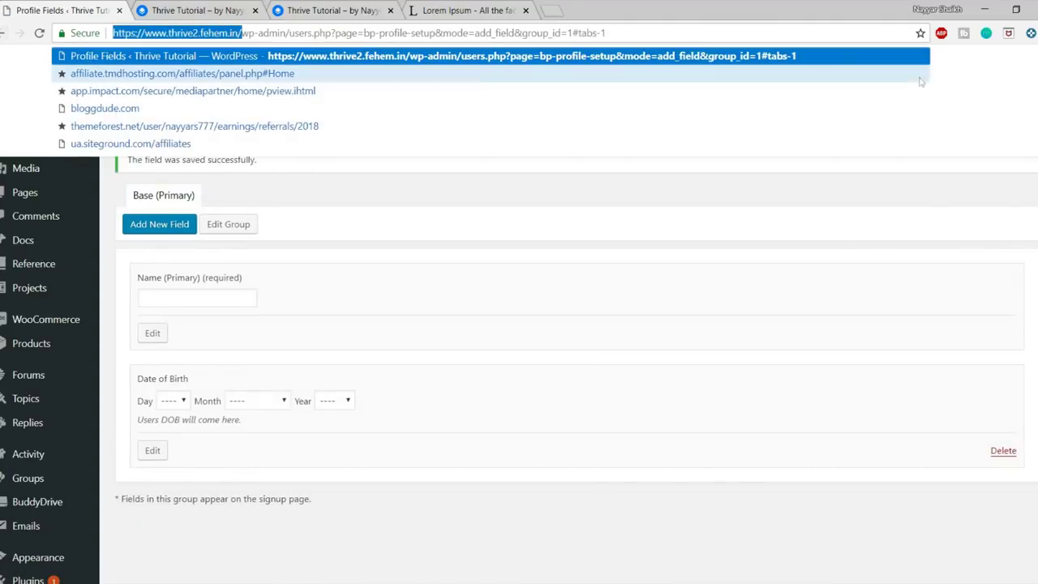
left_click(1030, 33)
left_click(995, 88)
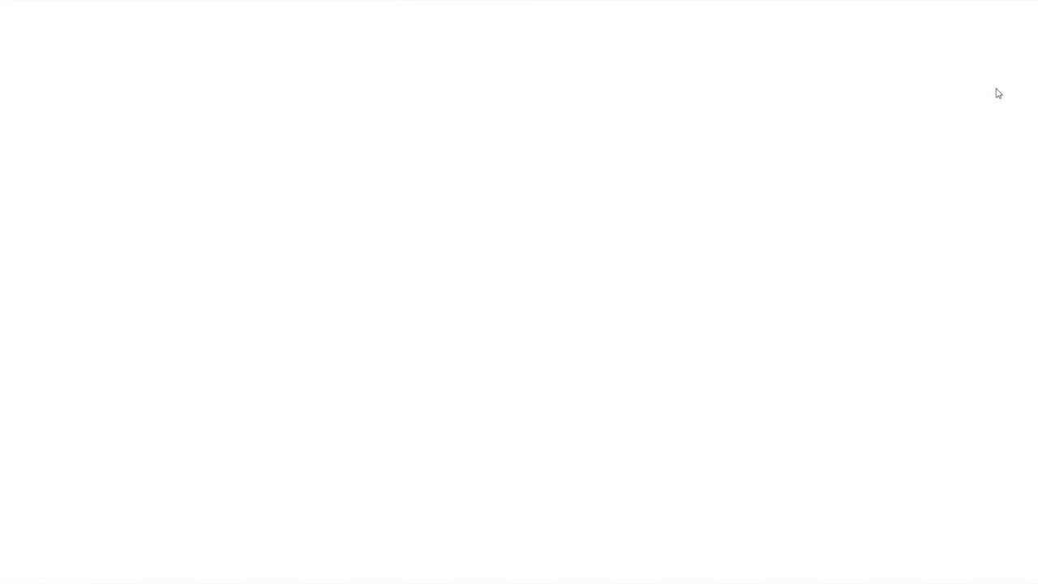
key("ctrl+v")
key("Return")
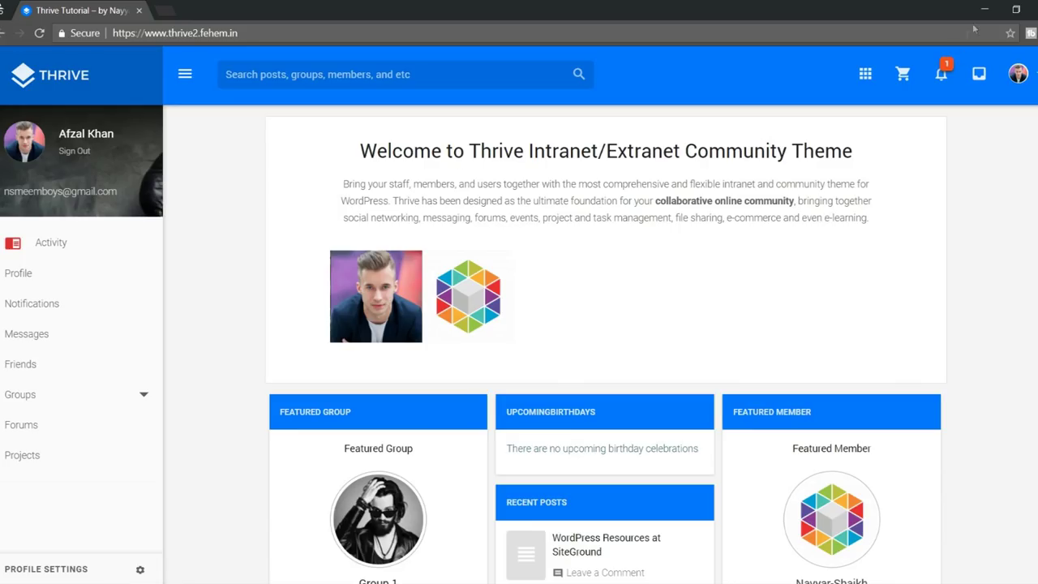
Step: Reload the site privately, go to Sign Up and check the Date of Birth field
key("alt+F4")
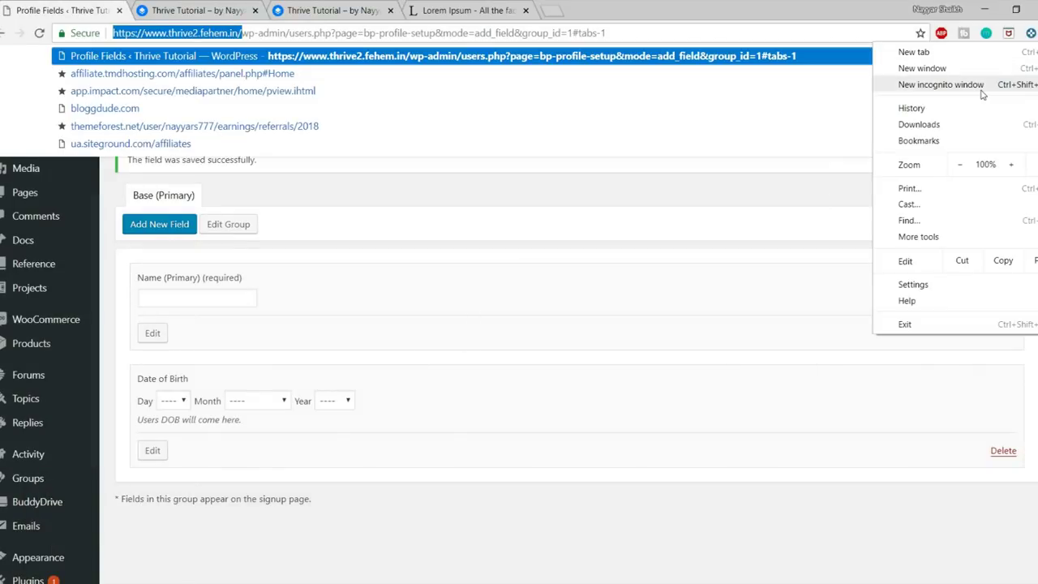
left_click(980, 87)
key("ctrl+v")
key("Return")
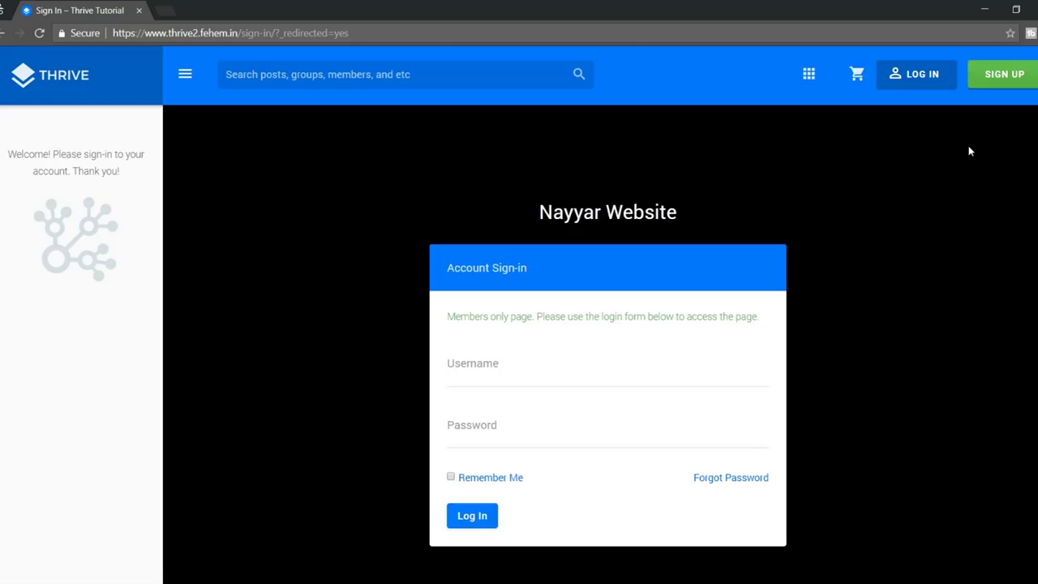
left_click(1014, 74)
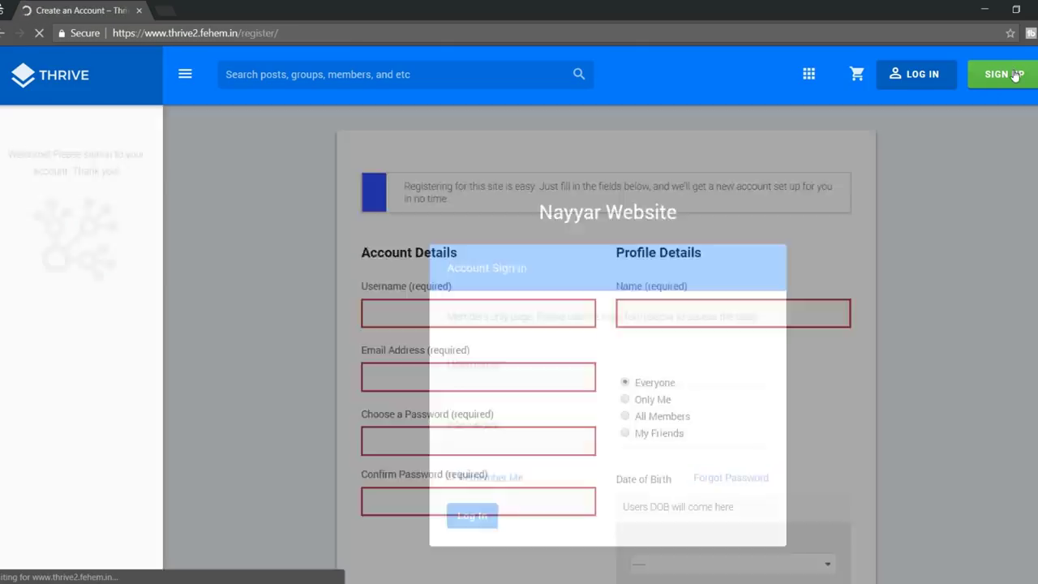
scroll(965, 291, "down", 3)
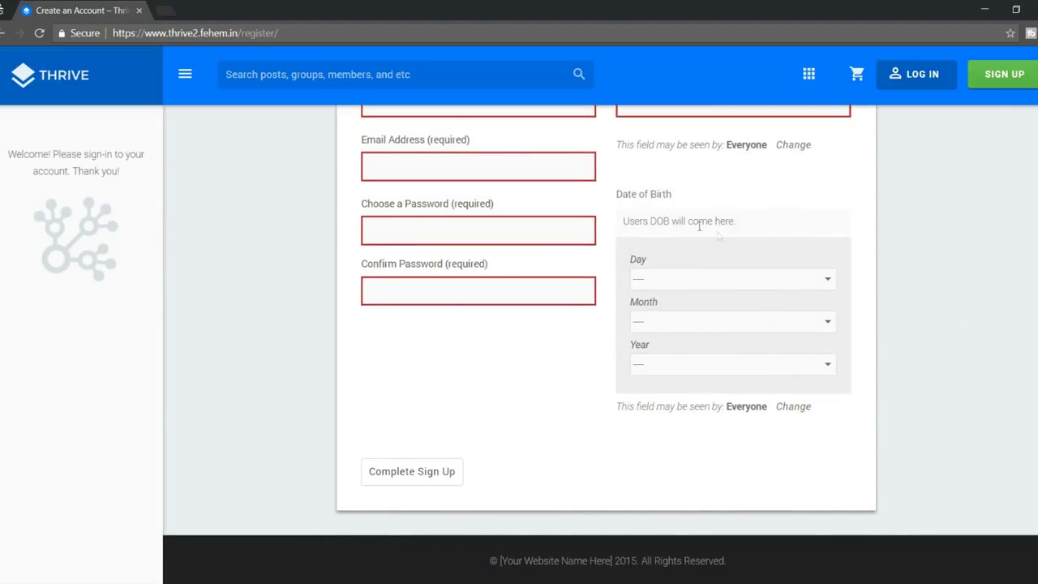
scroll(815, 314, "up", 2)
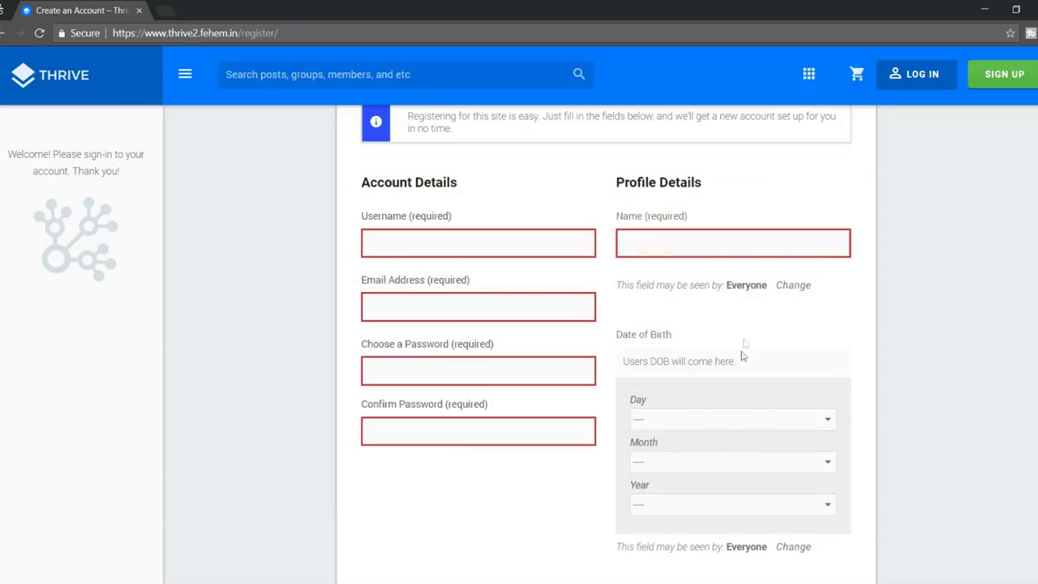
left_click_drag(734, 362, 649, 360)
left_click(971, 340)
scroll(867, 385, "down", 1)
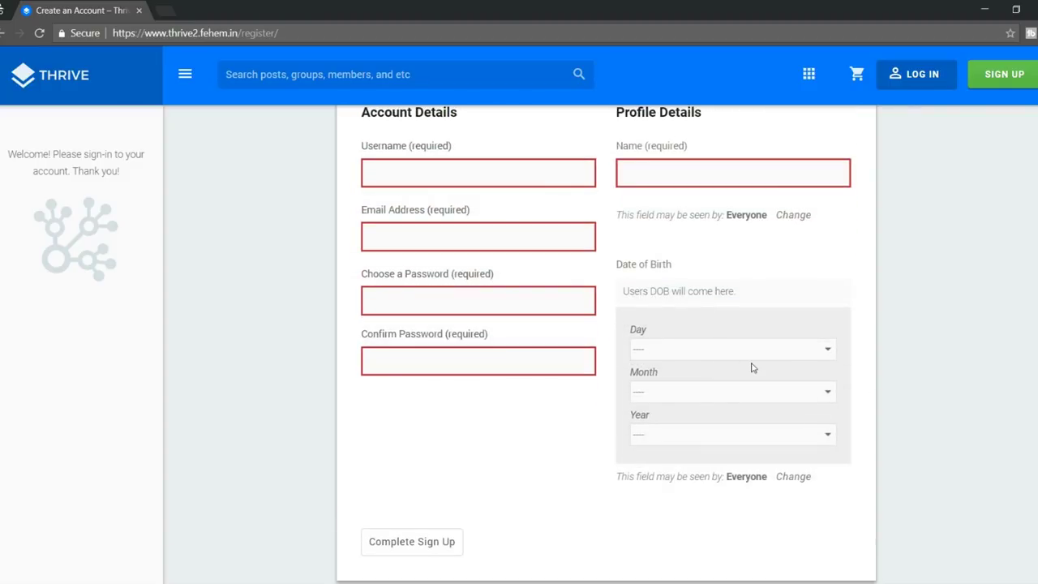
Step: On the Thrive site tab, open your own member profile's Profile section
left_click(73, 551)
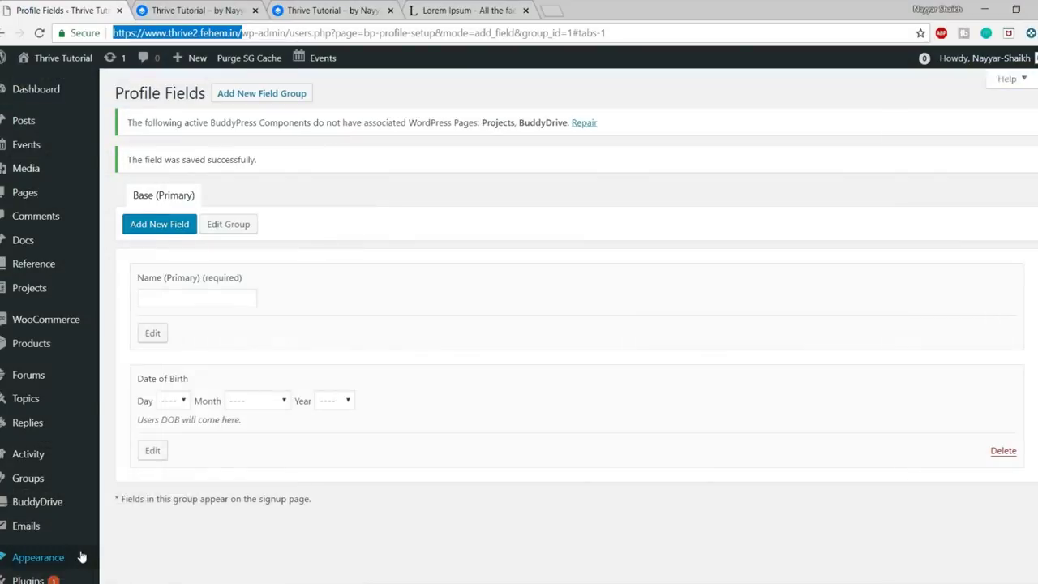
left_click_drag(112, 33, 241, 33)
left_click_drag(555, 292, 499, 257)
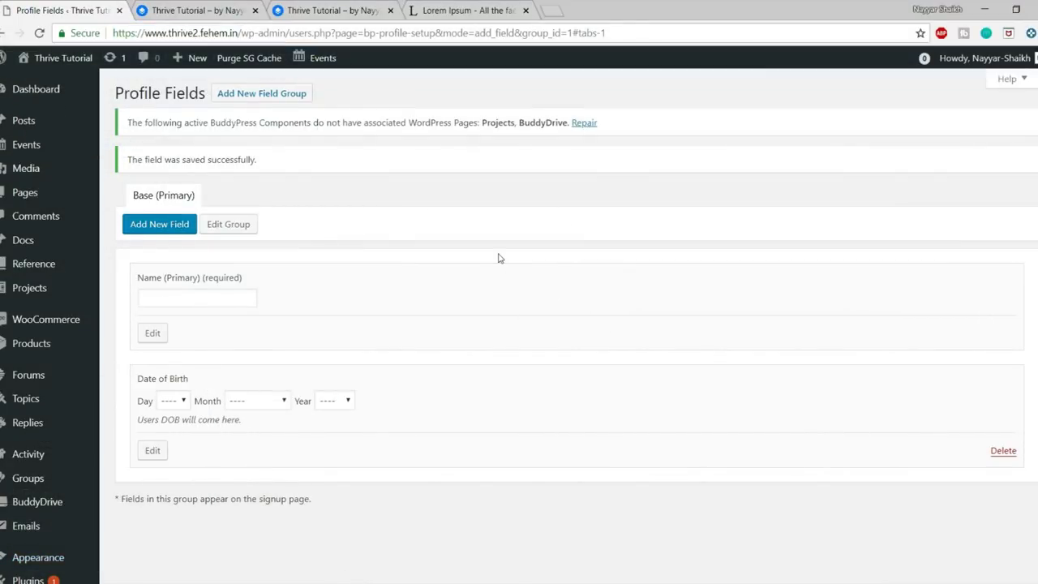
left_click(194, 12)
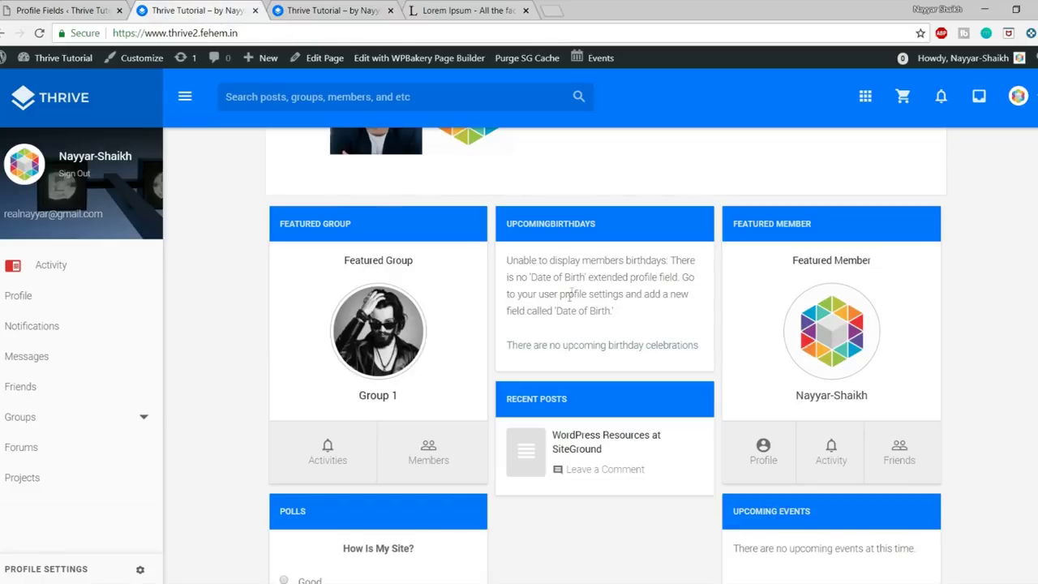
scroll(317, 316, "up", 3)
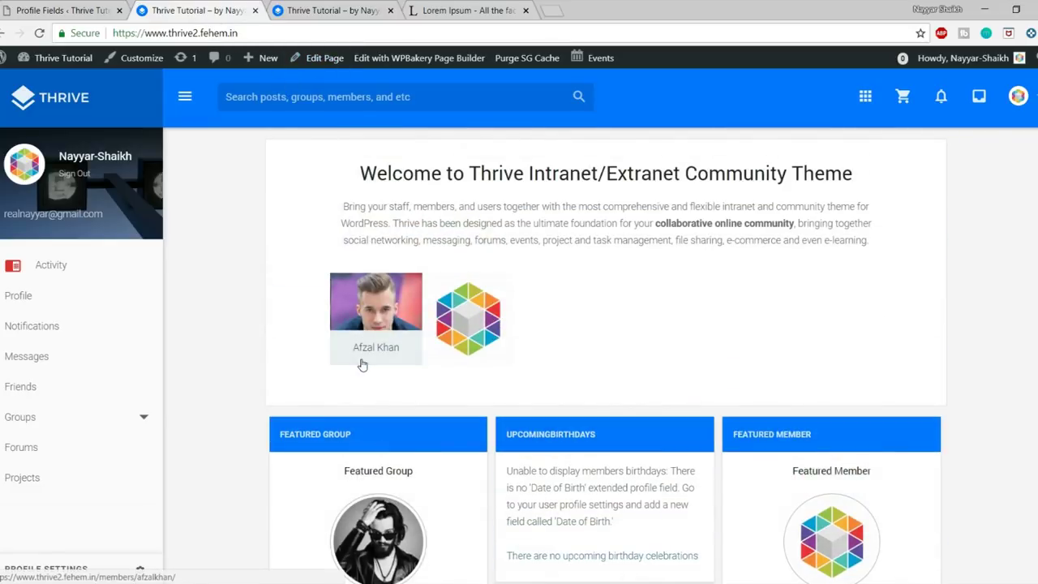
scroll(595, 348, "down", 3)
scroll(595, 348, "up", 3)
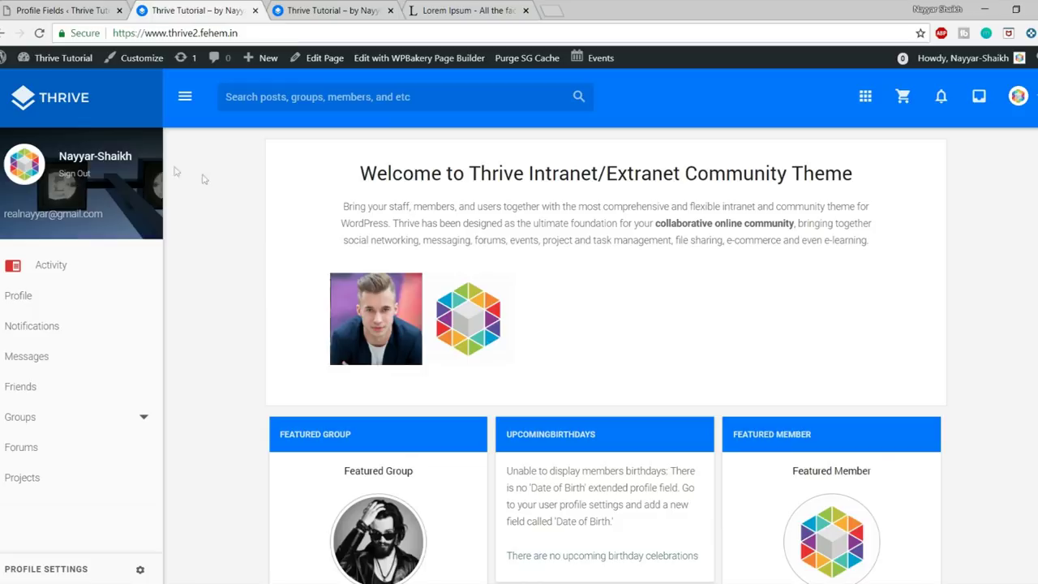
left_click(89, 157)
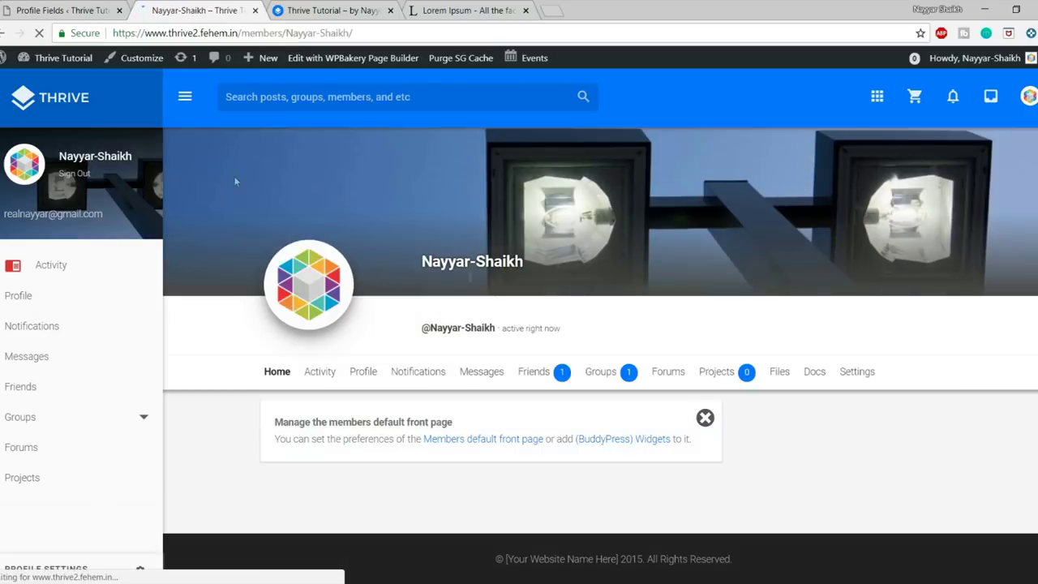
left_click(365, 374)
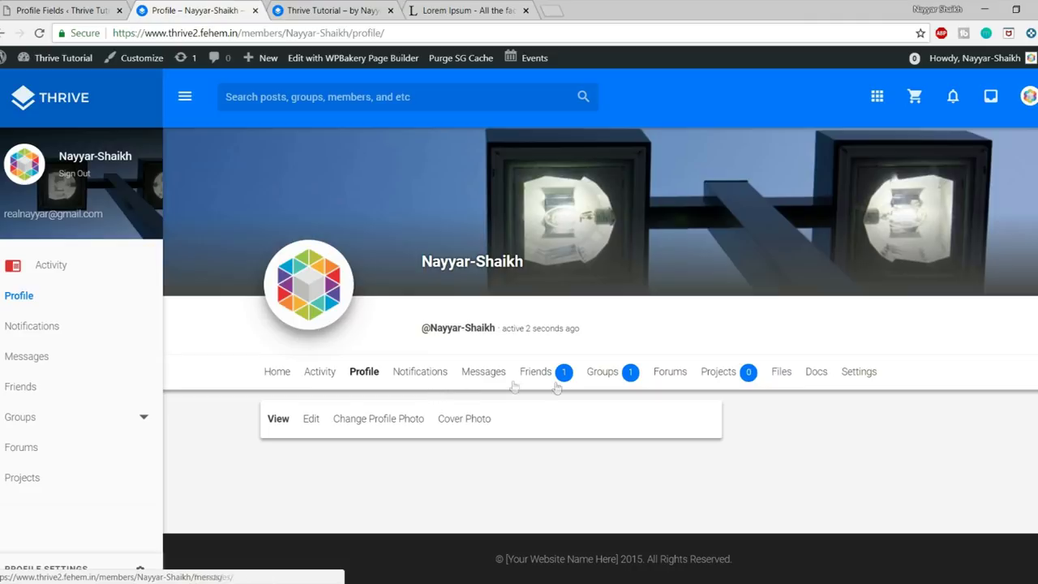
left_click(308, 420)
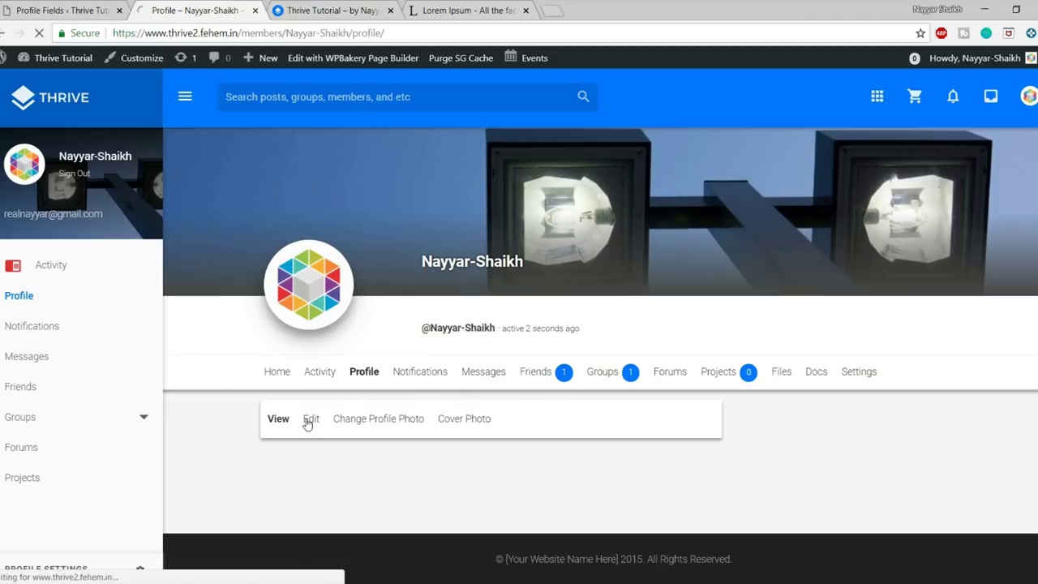
scroll(421, 414, "down", 10)
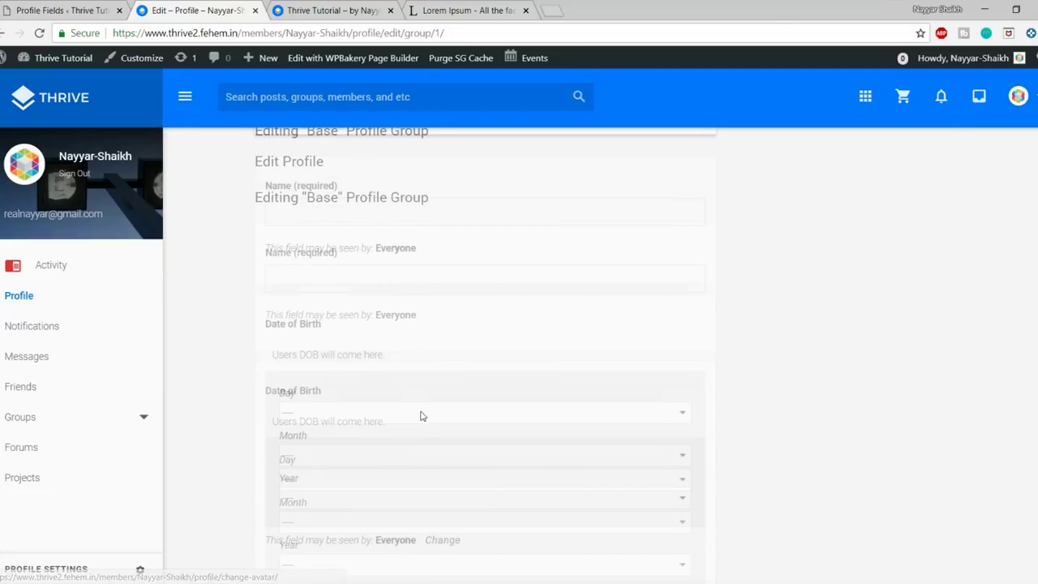
left_click(336, 293)
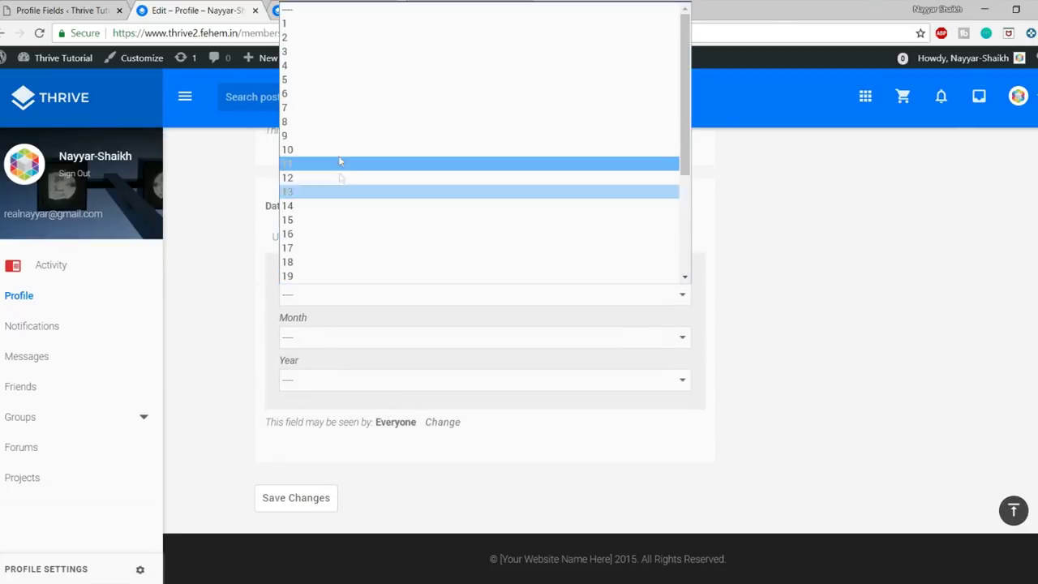
left_click(335, 107)
left_click(341, 336)
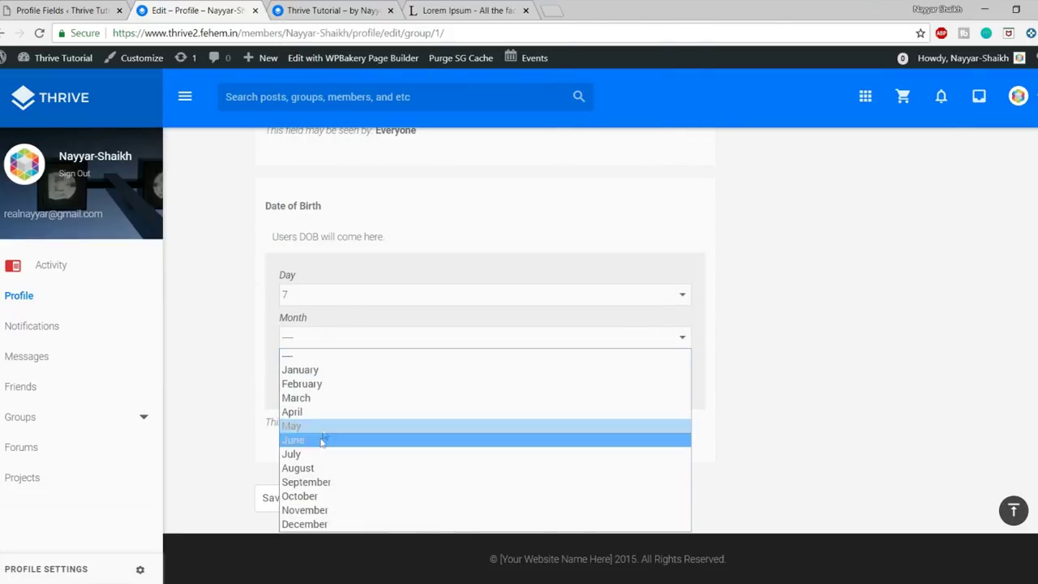
left_click(321, 440)
left_click(338, 378)
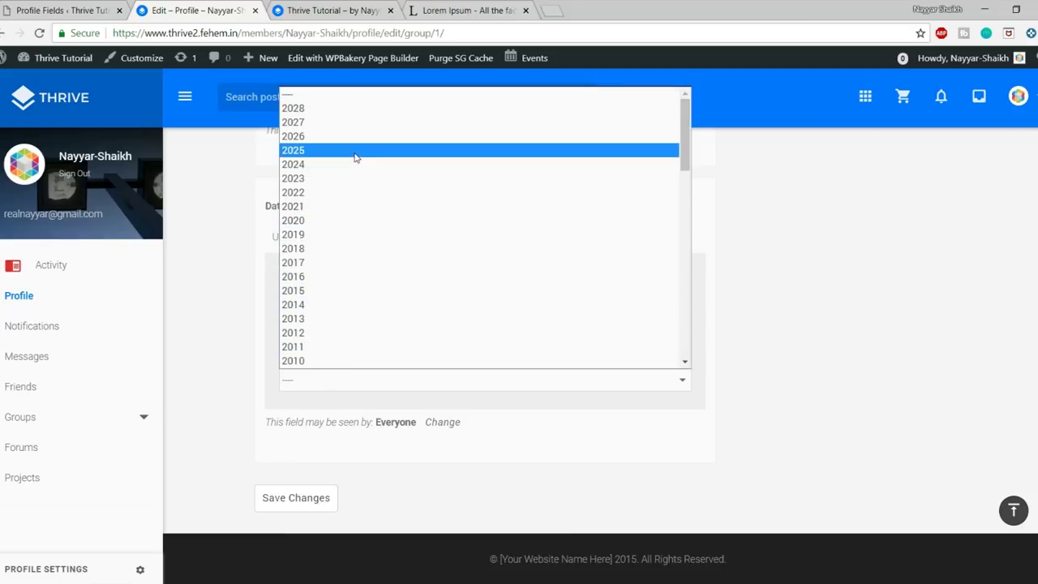
scroll(352, 243, "down", 10)
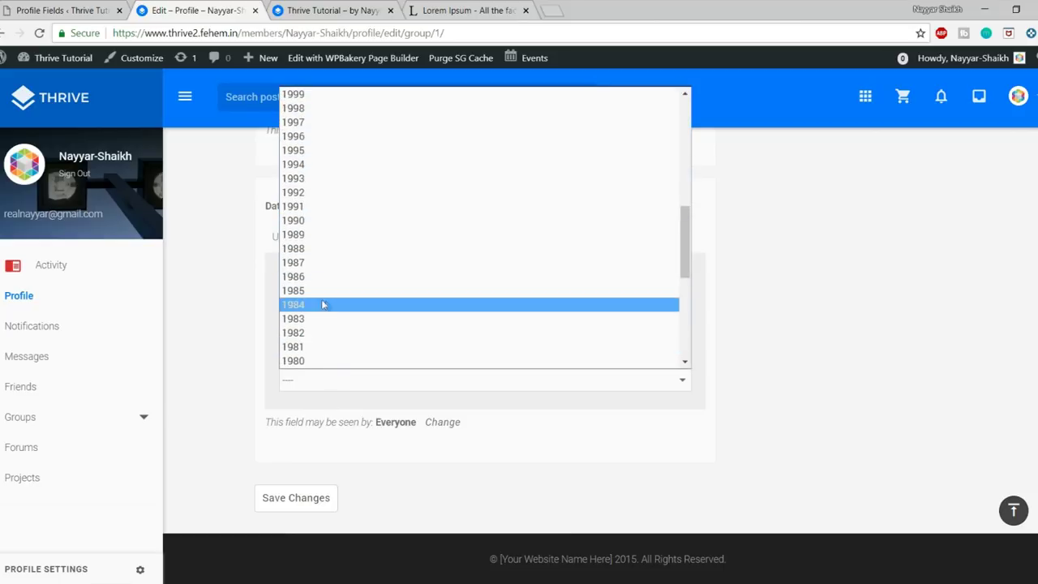
left_click(320, 162)
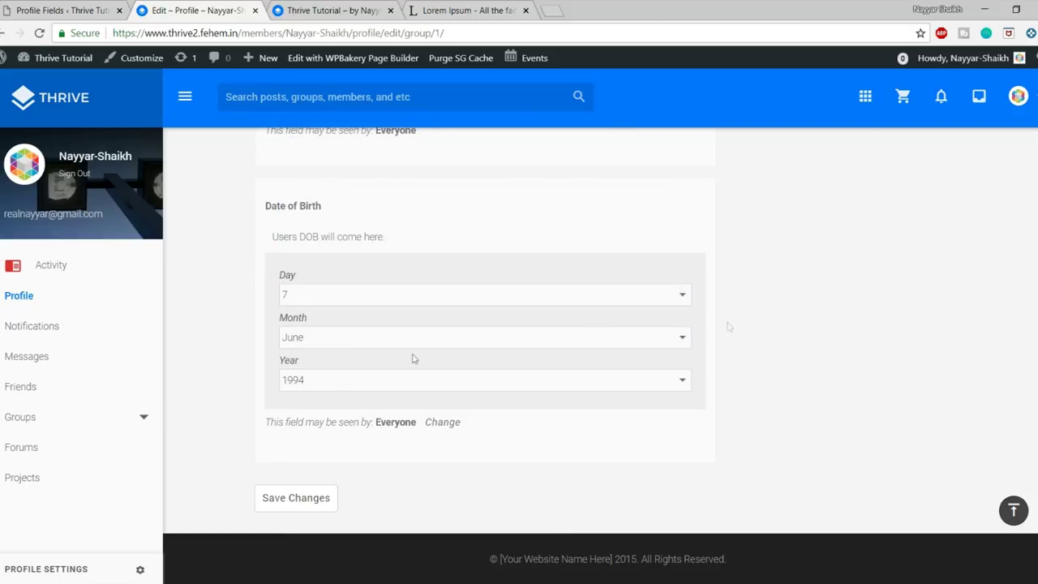
left_click(343, 338)
left_click(327, 526)
left_click(326, 339)
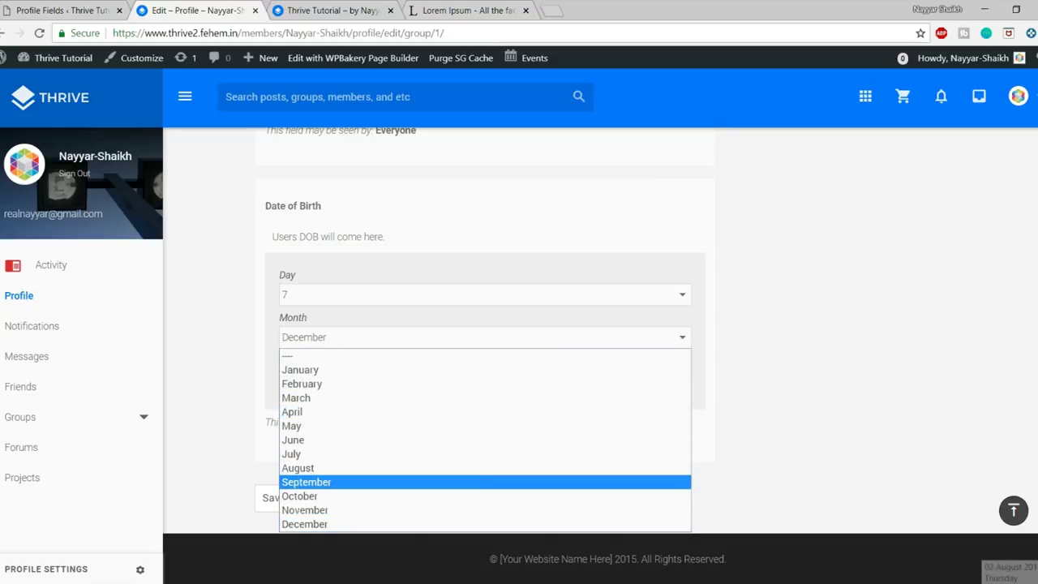
left_click(331, 469)
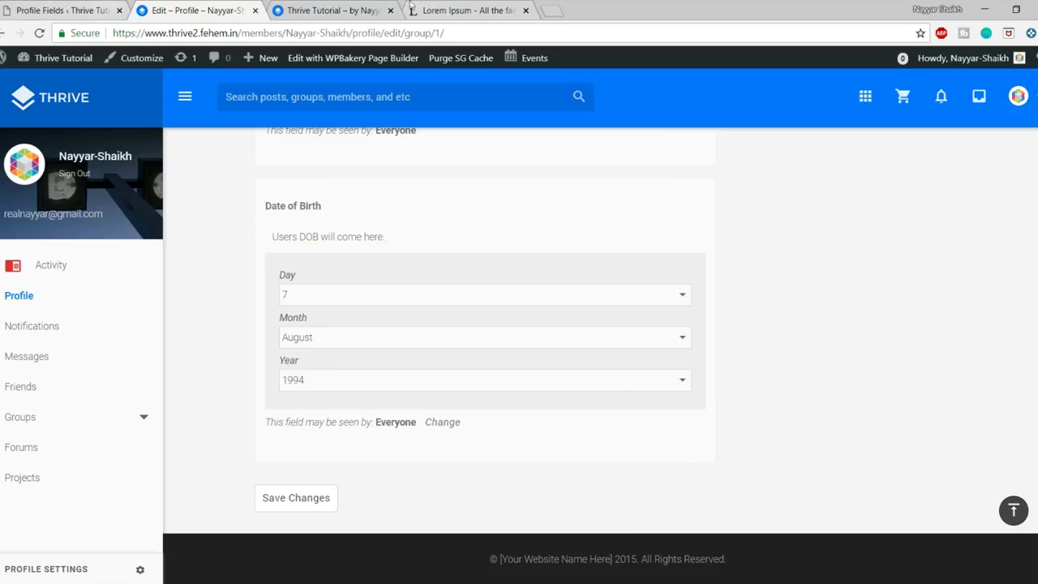
Step: Save the profile and confirm the home page's Upcoming Birthdays shows August 07
left_click(357, 10)
left_click(213, 8)
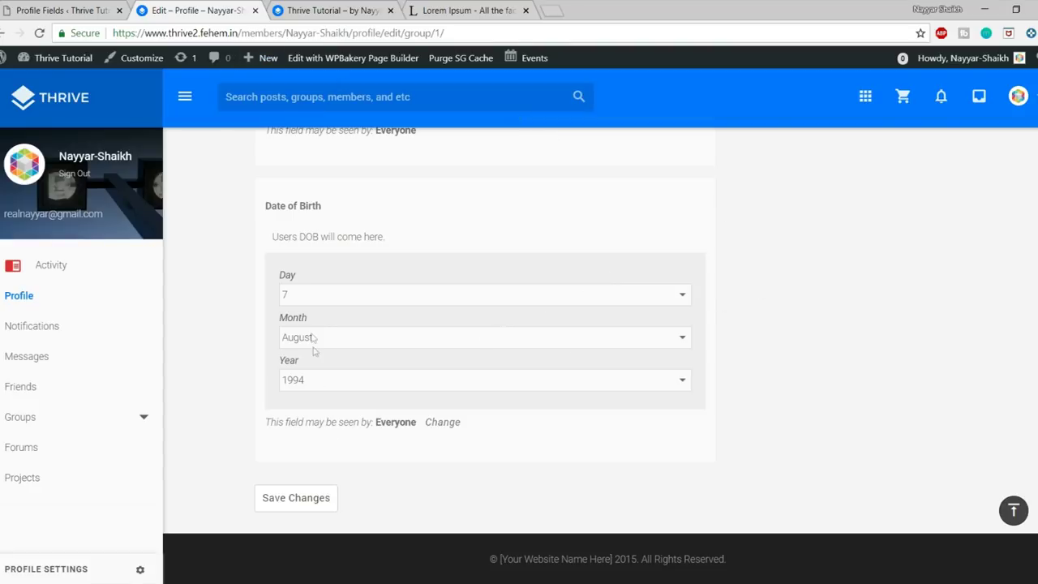
left_click(317, 497)
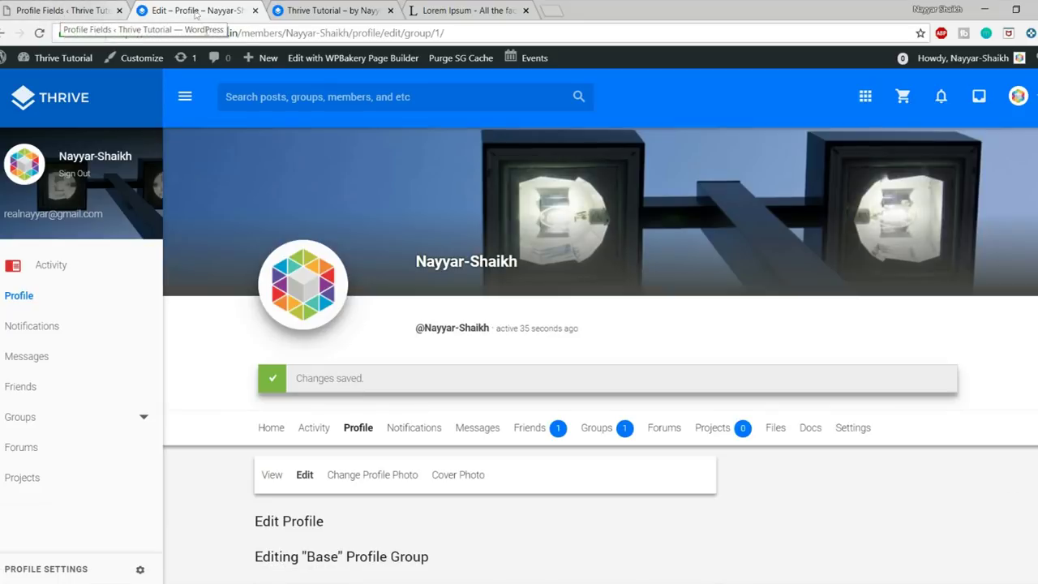
left_click(55, 99)
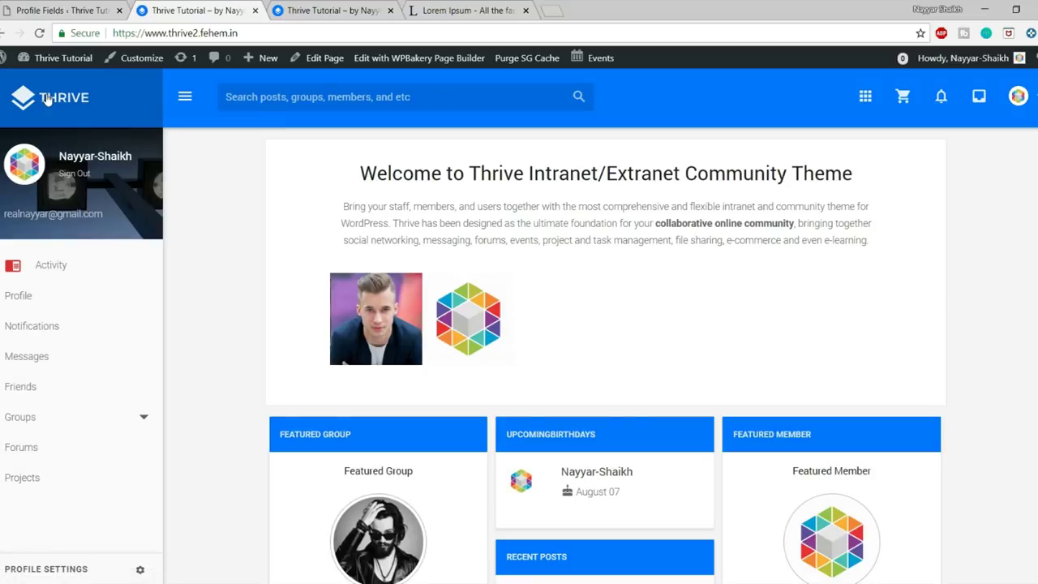
scroll(892, 203, "down", 2)
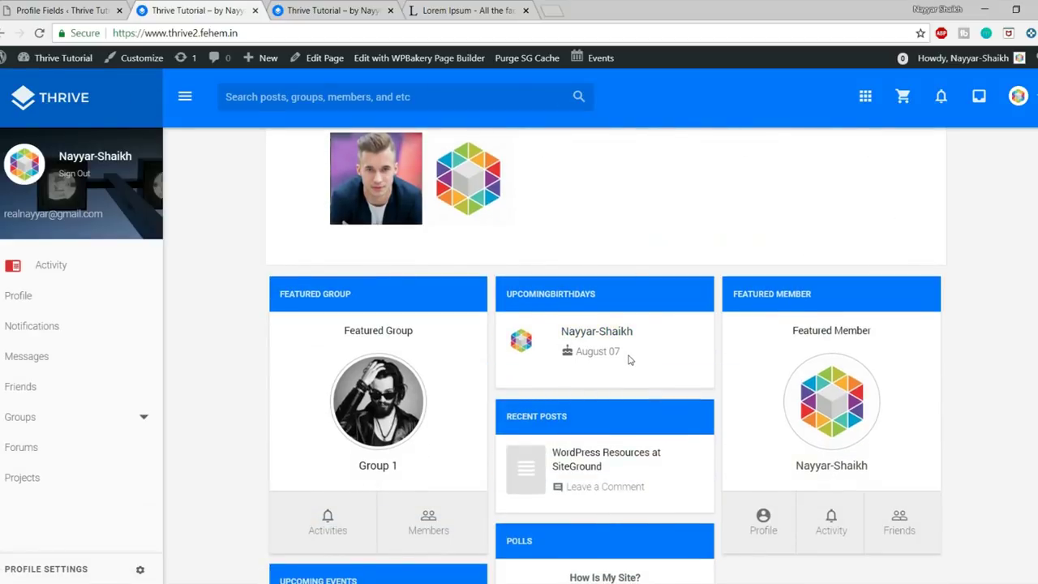
left_click_drag(625, 353, 573, 351)
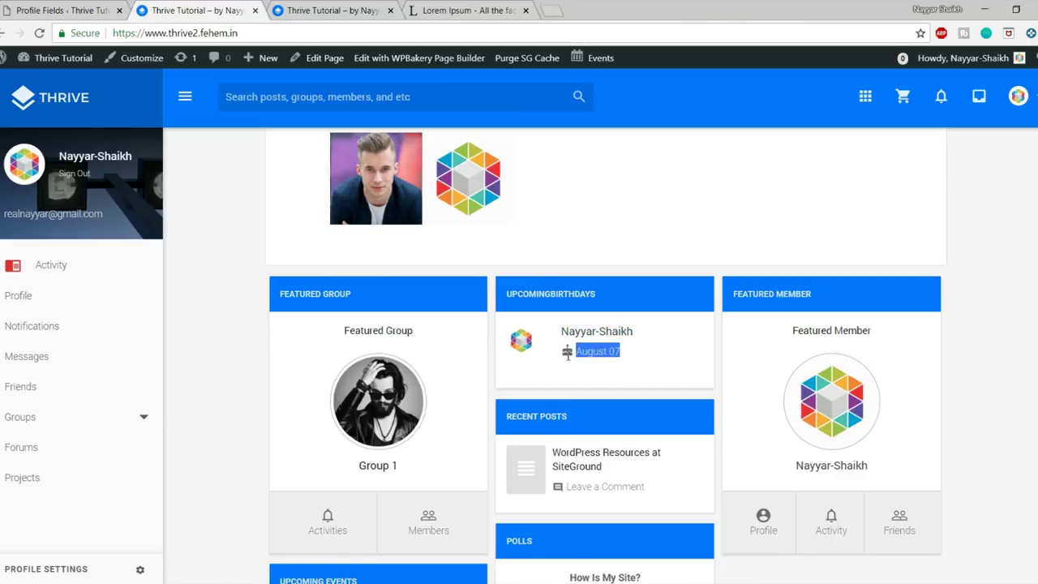
left_click(582, 377)
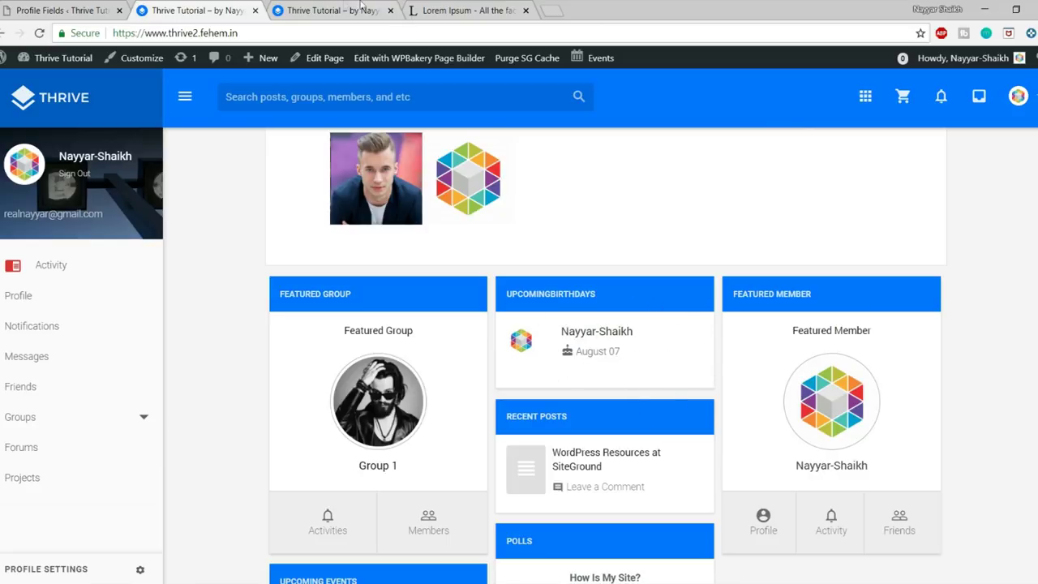
Step: Look over the other Thrive site, then return to the Profile Fields admin page
left_click(368, 8)
scroll(891, 341, "down", 2)
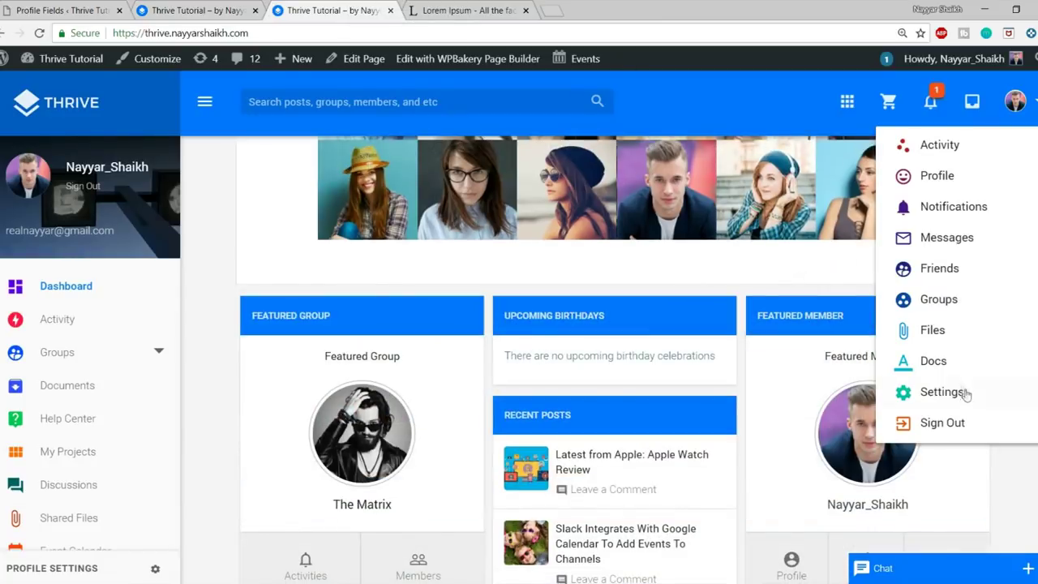
left_click(430, 283)
scroll(486, 280, "down", 3)
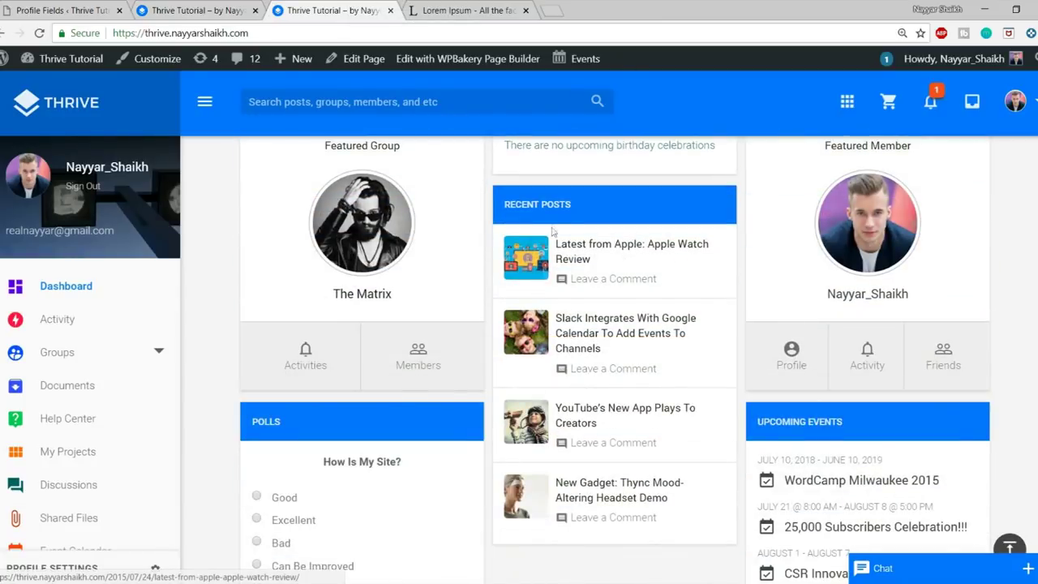
scroll(544, 273, "down", 3)
scroll(621, 340, "up", 8)
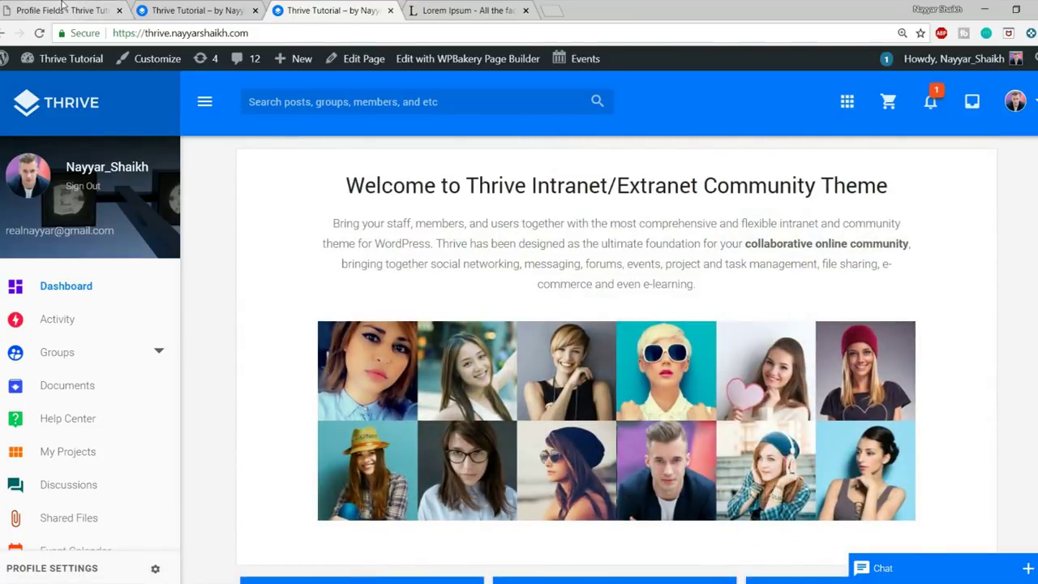
left_click(62, 8)
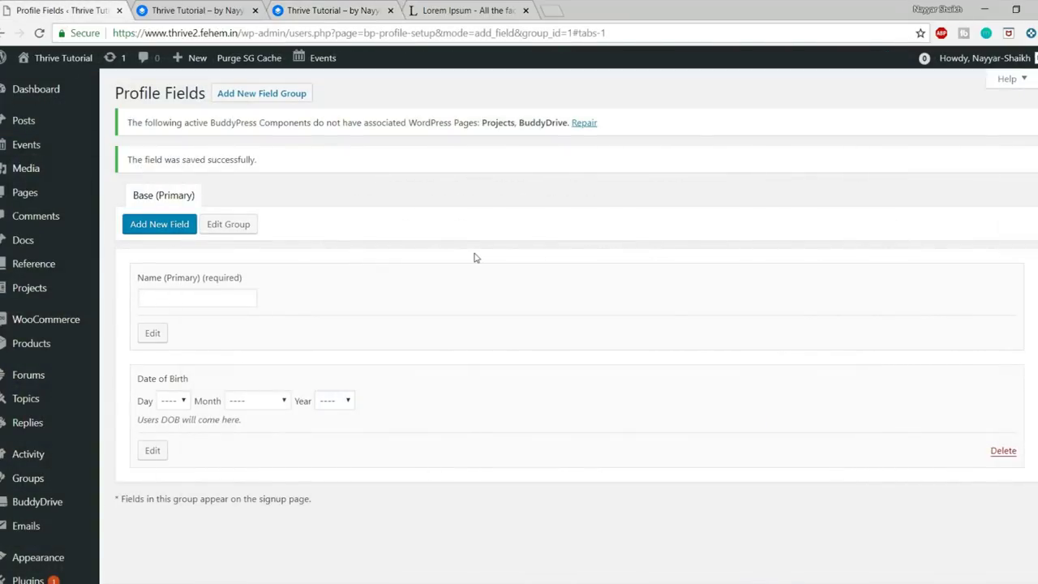
Step: Trash the 'WordPress Resources at SiteGround' post and start a blank new post
left_click(16, 123)
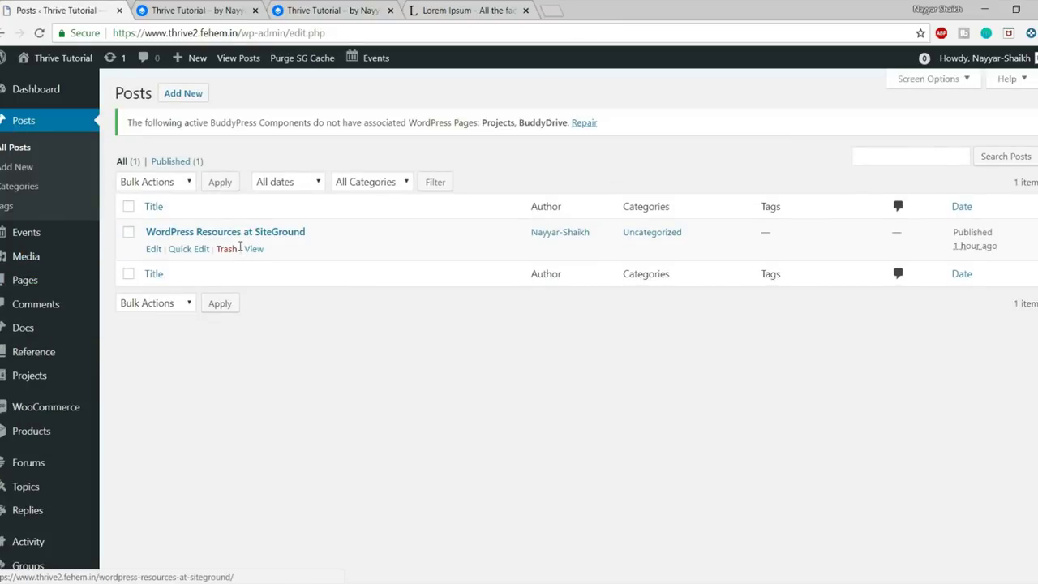
left_click_drag(308, 233, 144, 232)
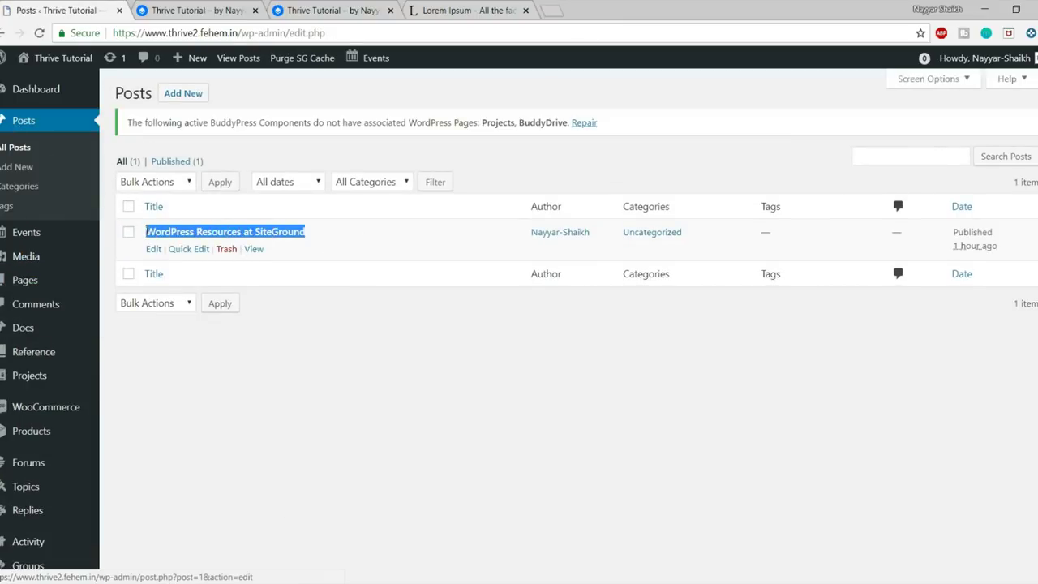
left_click(381, 230)
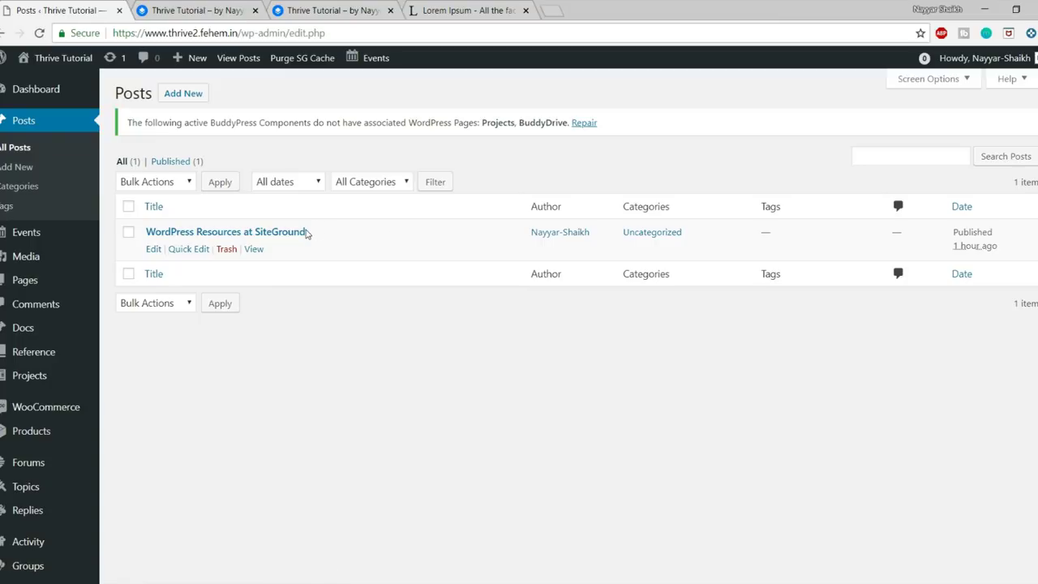
left_click_drag(309, 233, 145, 234)
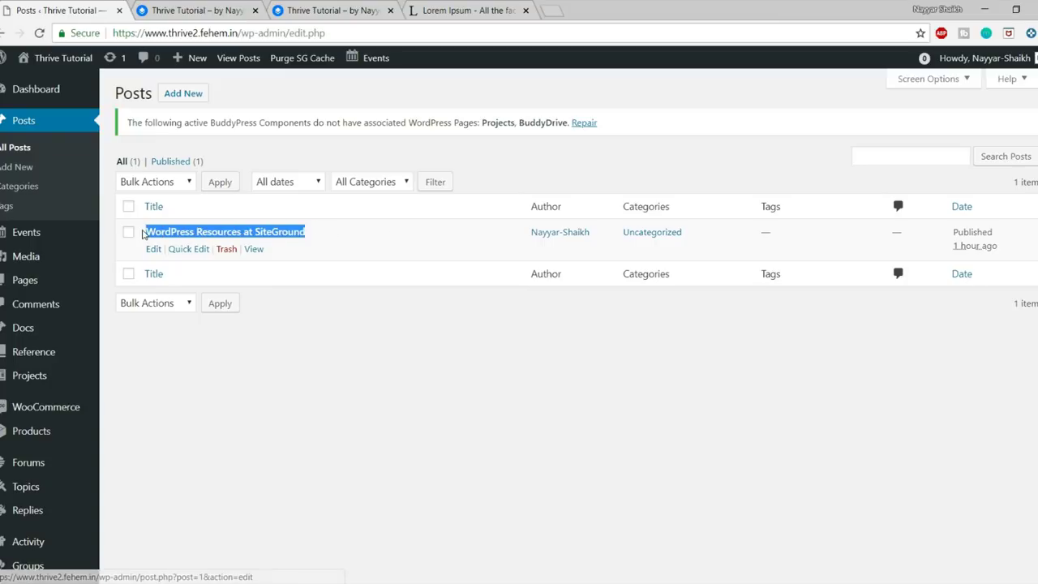
left_click(315, 233)
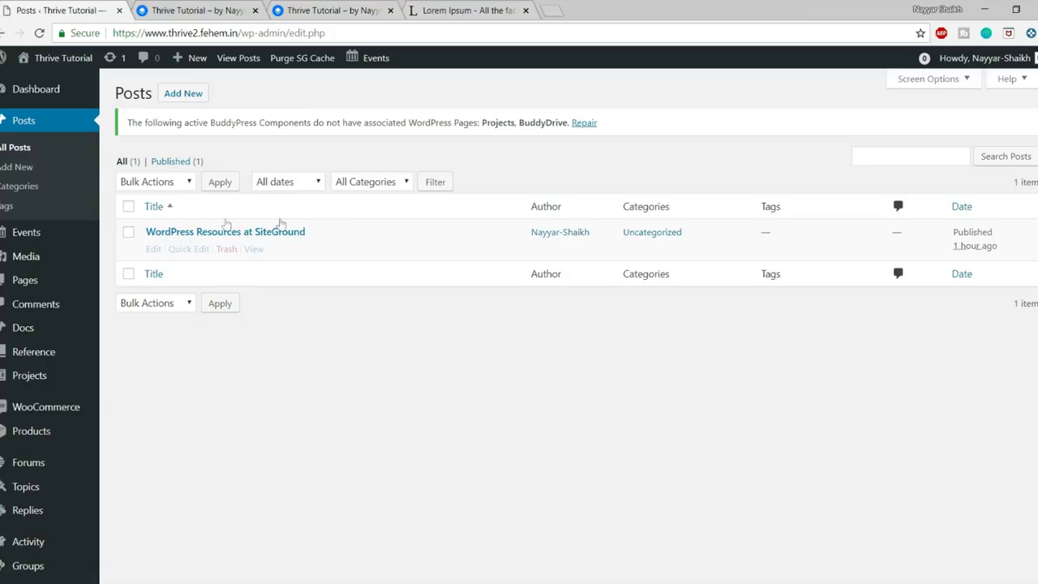
left_click(226, 251)
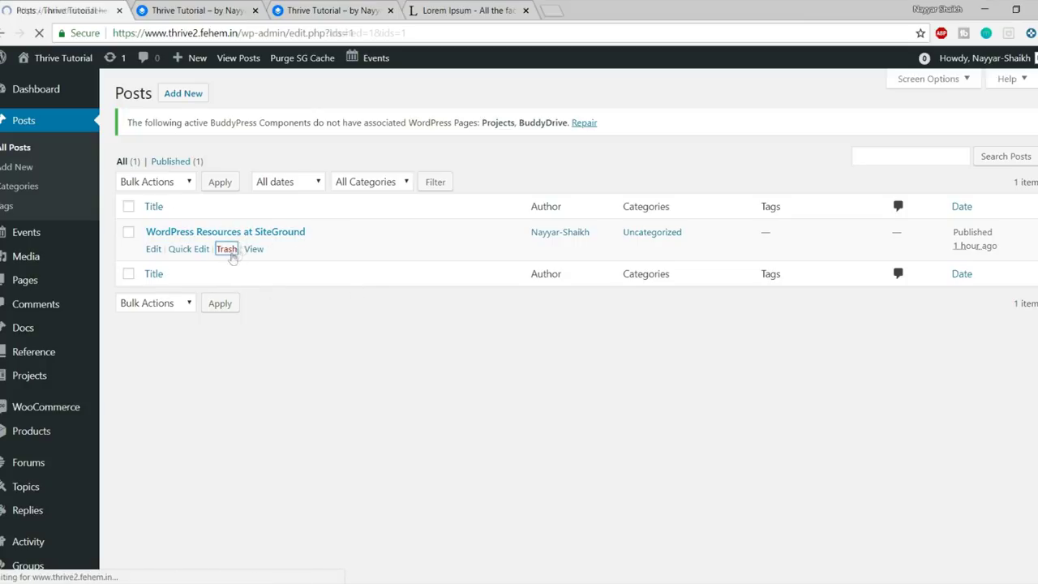
left_click(185, 95)
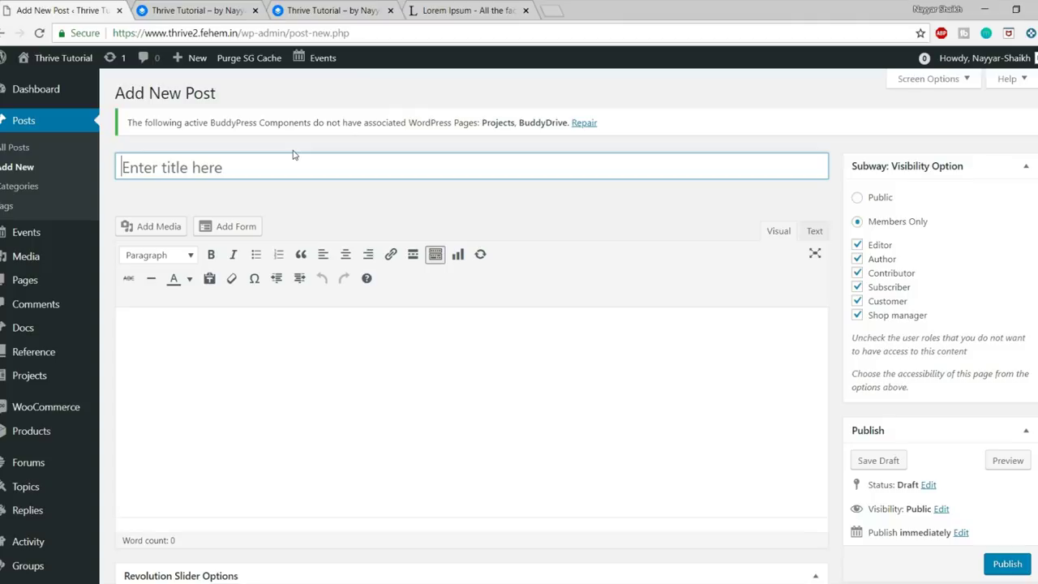
Step: Title the new post 'What is WordPress'
key("shift")
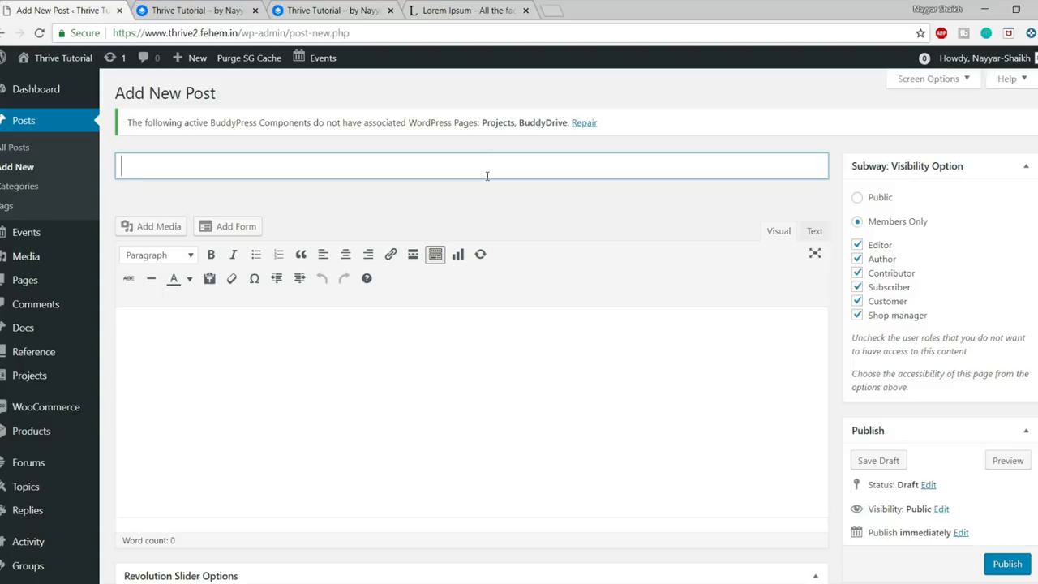
type("What is Wo")
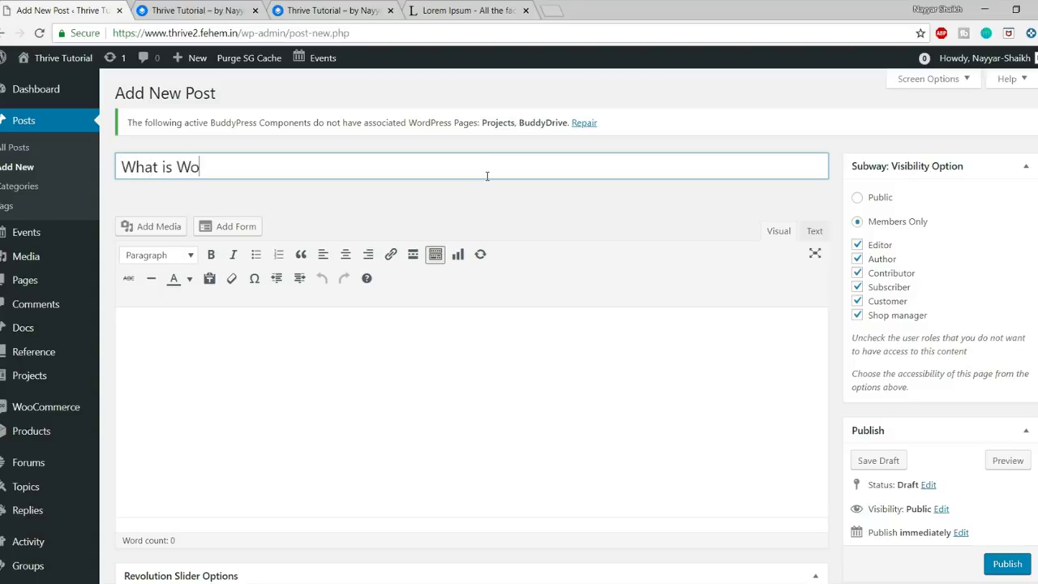
type("rdPress")
left_click(403, 404)
left_click(254, 169)
key("ctrl+a")
Step: Paste the two copied Lorem Ipsum paragraphs into the post body
left_click(262, 405)
scroll(272, 409, "down", 2)
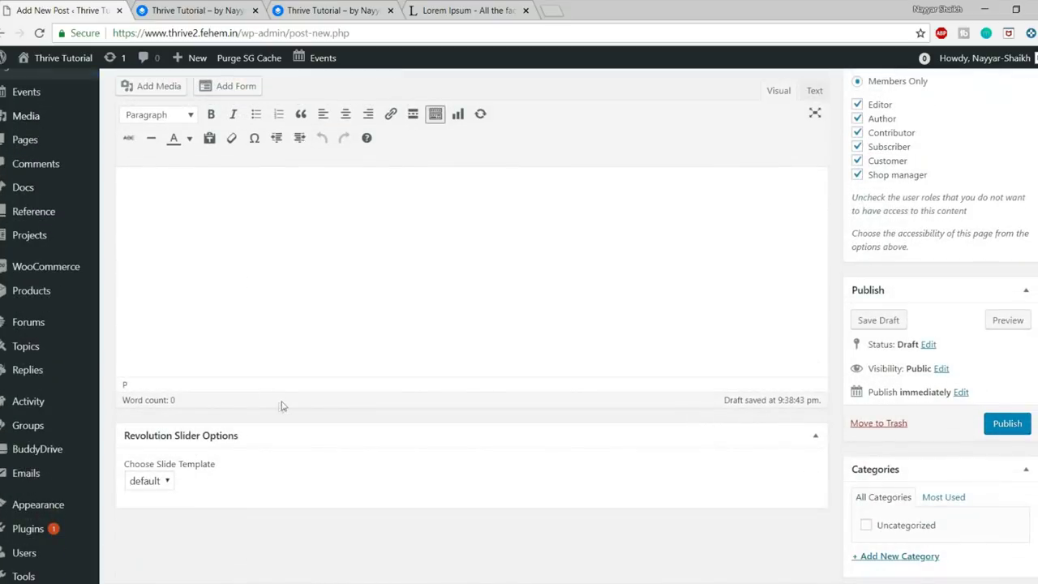
scroll(278, 407, "up", 2)
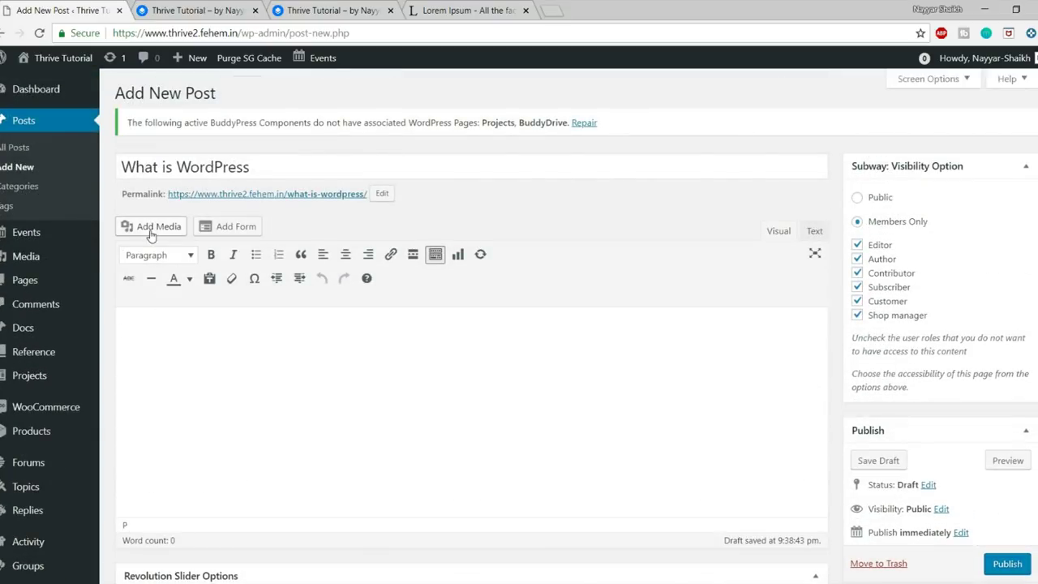
left_click(150, 228)
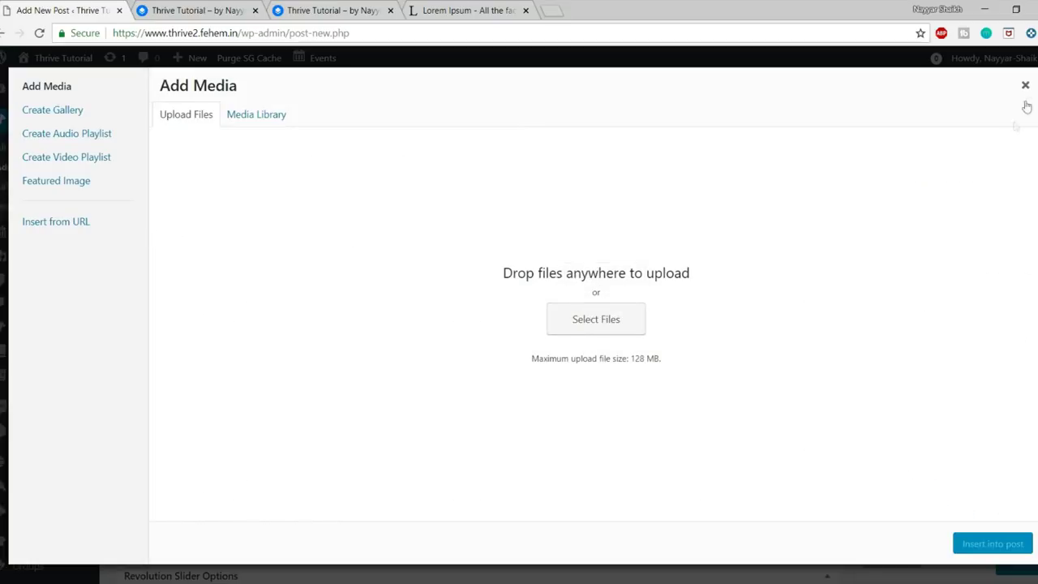
left_click(1025, 85)
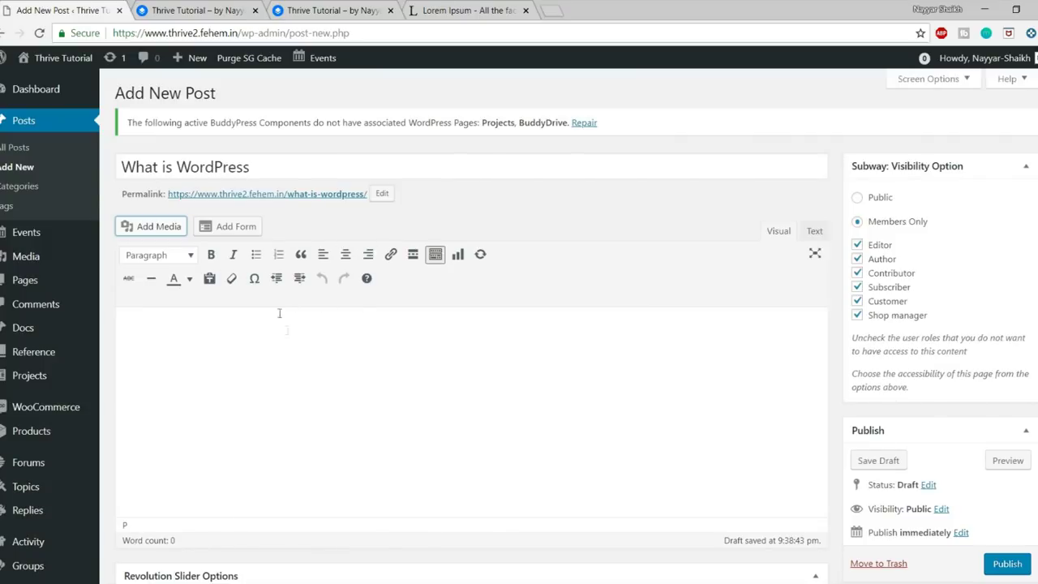
left_click(431, 372)
left_click(503, 6)
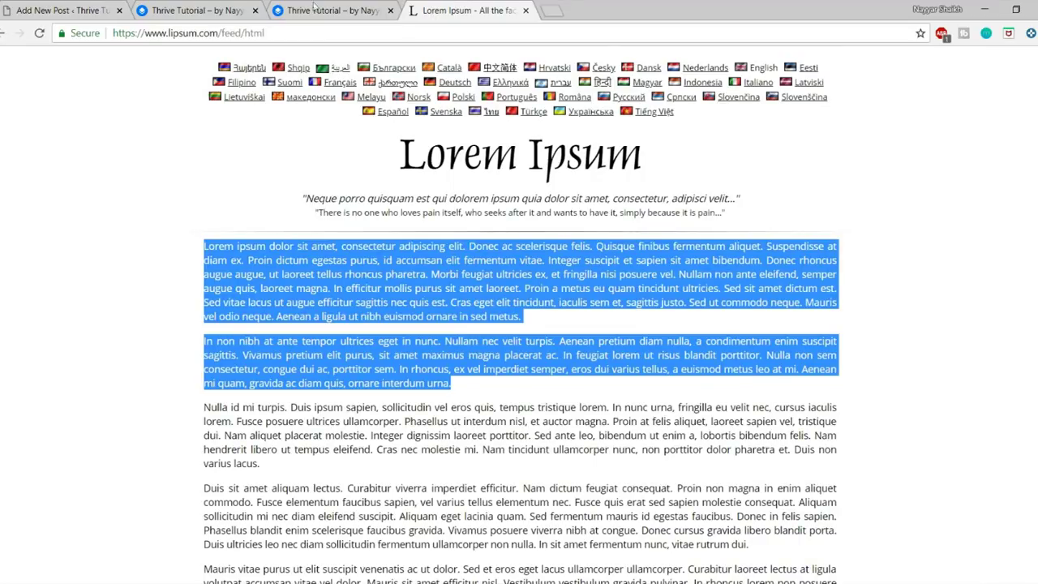
key("ctrl+shift+Tab")
key("ctrl+1")
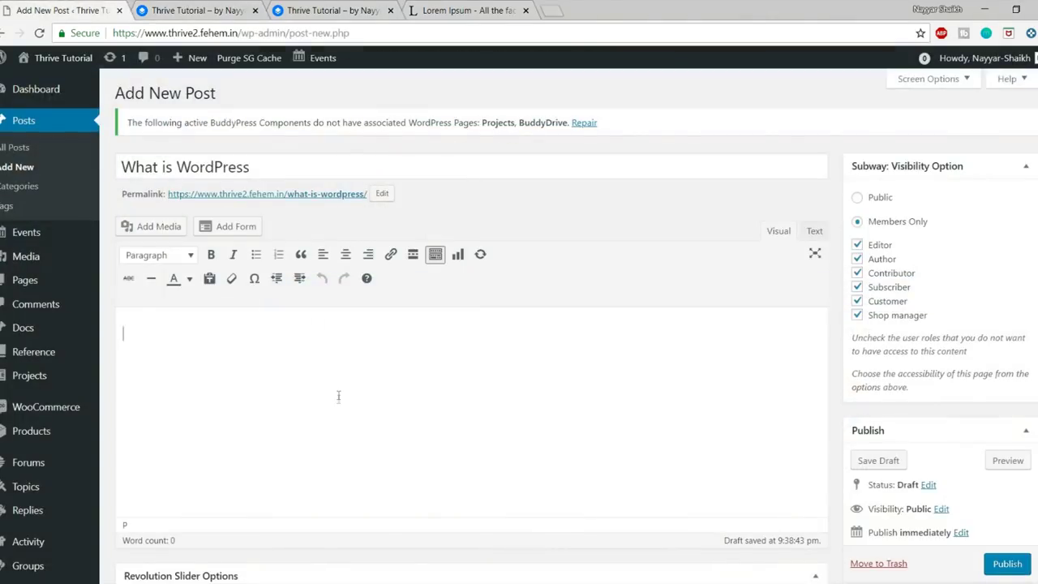
type("Lorem ipsum dolor sit amet, consectetur adipiscing elit. Donec ac scelerisque felis. Quisque finibus fermentum aliquet. Suspendisse at diam ex. Proin dictum egestas purus, id accumsan elit fermentum vitae. Integer suscipit et sapien sit amet bibendum. Donec rhoncus augue augue, ut laoreet tellus rhoncus pharetra. Morbi feugiat ultricies ex, et fringilla nisi posuere vel. Nullam non ante eleifend, semper augue quis, laoreet magna. In efficitur mollis purus sit amet laoreet. Proin a metus eu quam tincidunt ultricies. Sed sit amet dictum est. Sed vitae lacus ut augue efficitur sagittis nec quis est. Cras eget elit tincidunt, iaculis sem et, sagittis justo. Sed ut commodo neque. Mauris vel odio neque. Aenean a ligula ut nibh euismod ornare in sed metus. In non nibh at ante tempor ultrices eget in nunc. Nullam nec velit turpis. Aenean pretium diam nulla, a condimentum enim suscipit sagittis. Vivamus pretium elit purus, sit amet maximus magna placerat ac. In feugiat lorem ut risus blandit porttitor. Nulla non sem consectetur, congue dui ac, porttitor sem. In rhoncus, ex vel imperdiet semper, eros dui varius tellus, a euismod metus leo at mi. Aenean mi quam, gravida ac diam quis, ornare interdum urna.")
scroll(437, 416, "down", 2)
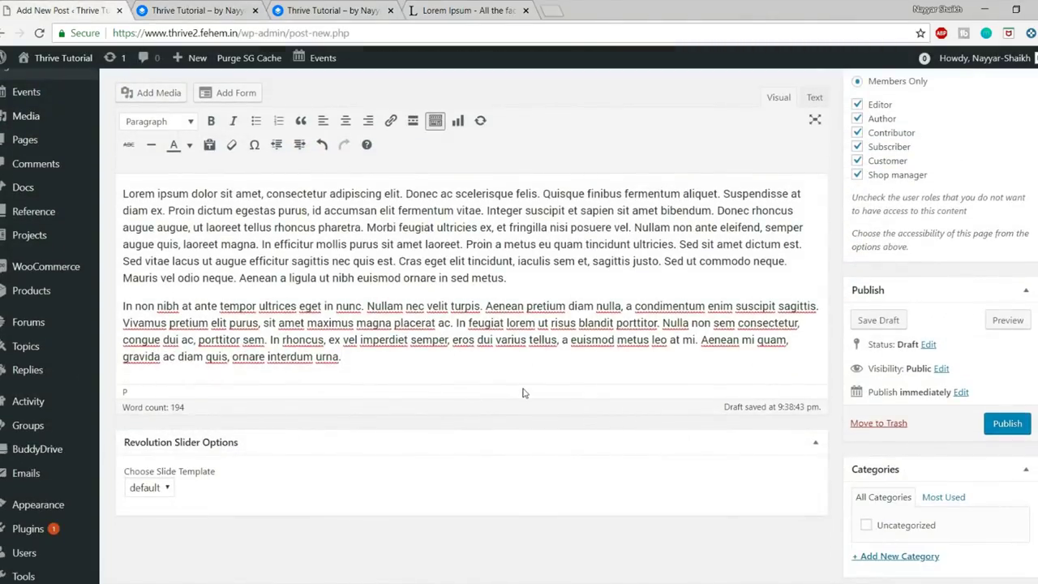
scroll(523, 393, "down", 4)
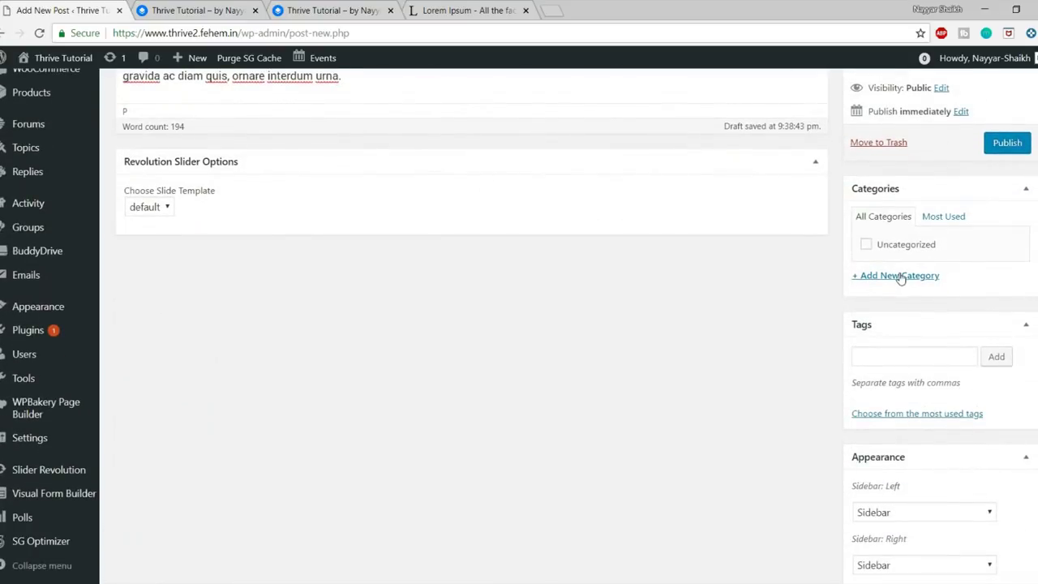
Step: Create a WordPress category and add the tags wordpress and technology
left_click(900, 276)
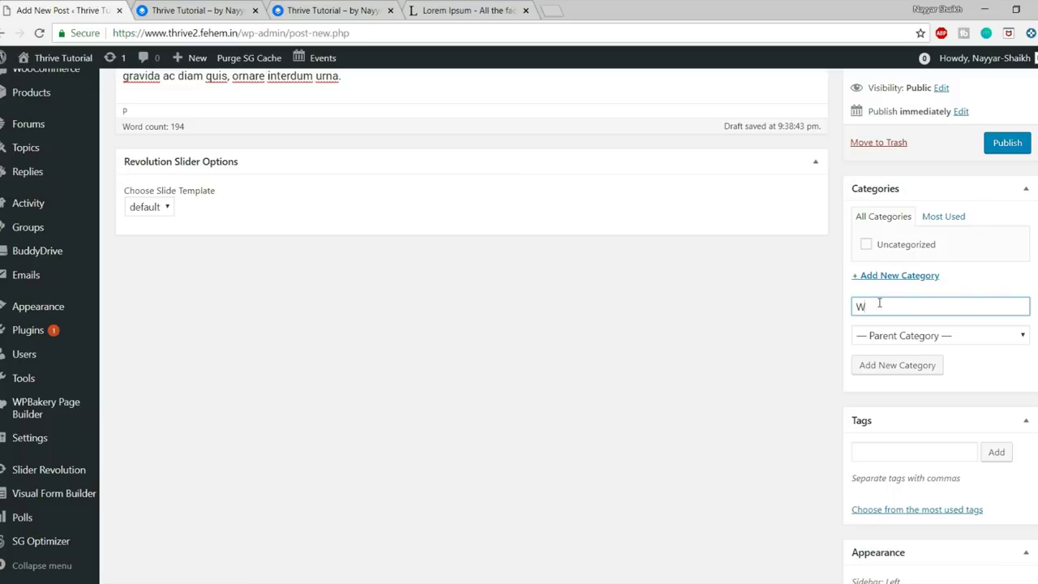
type("WordPress")
left_click(903, 364)
left_click(894, 469)
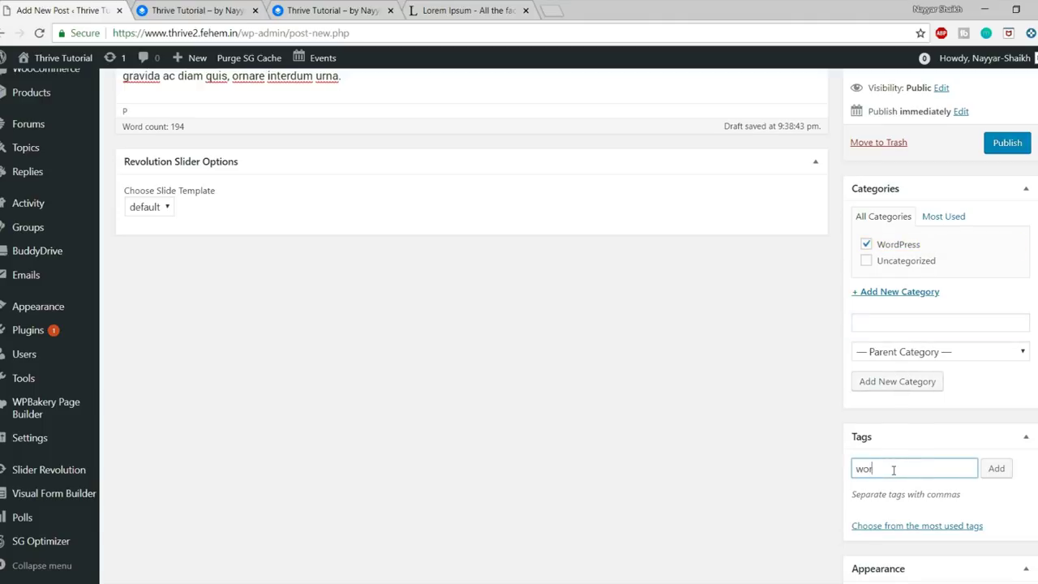
key("Return")
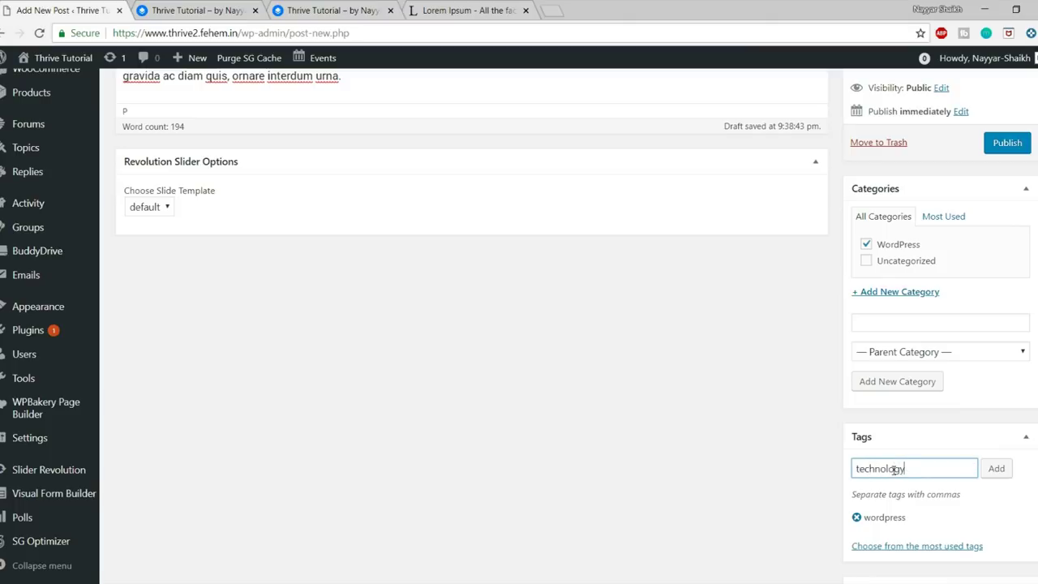
key("Return")
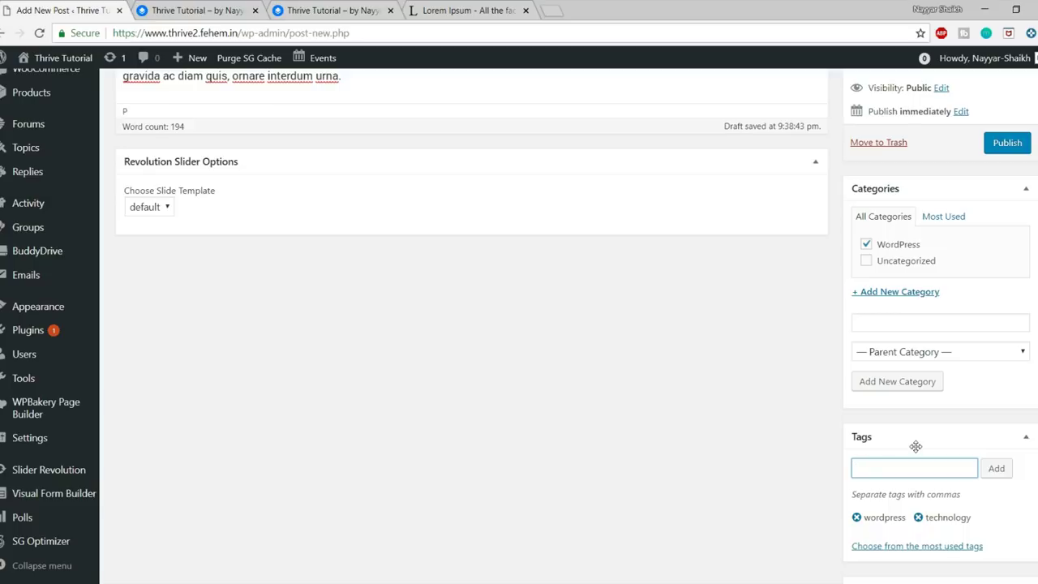
Step: Upload fb-ad and set it as the post's featured image
scroll(933, 492, "down", 2)
scroll(948, 526, "down", 2)
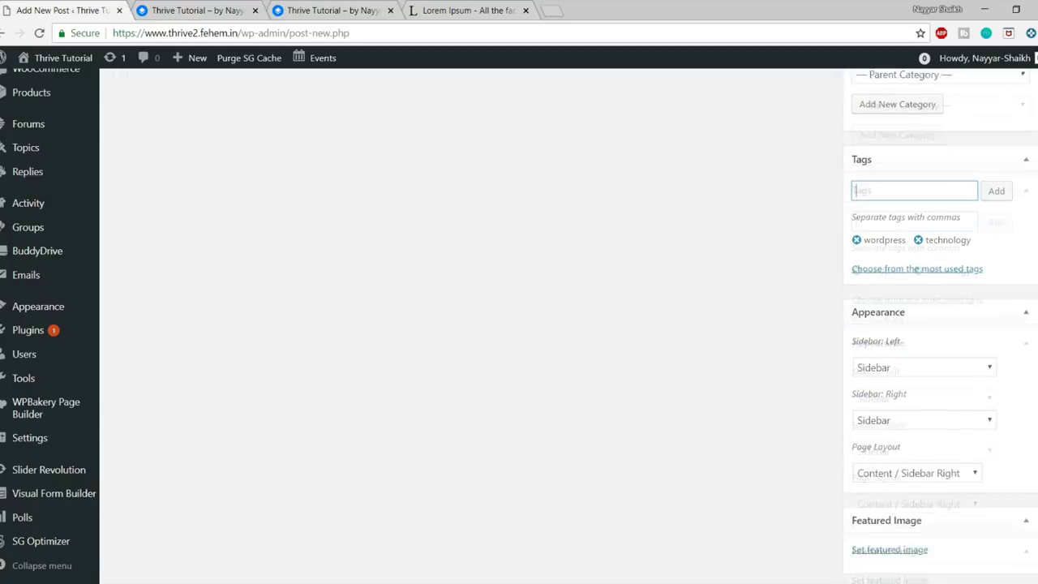
scroll(940, 324, "down", 1)
left_click(908, 504)
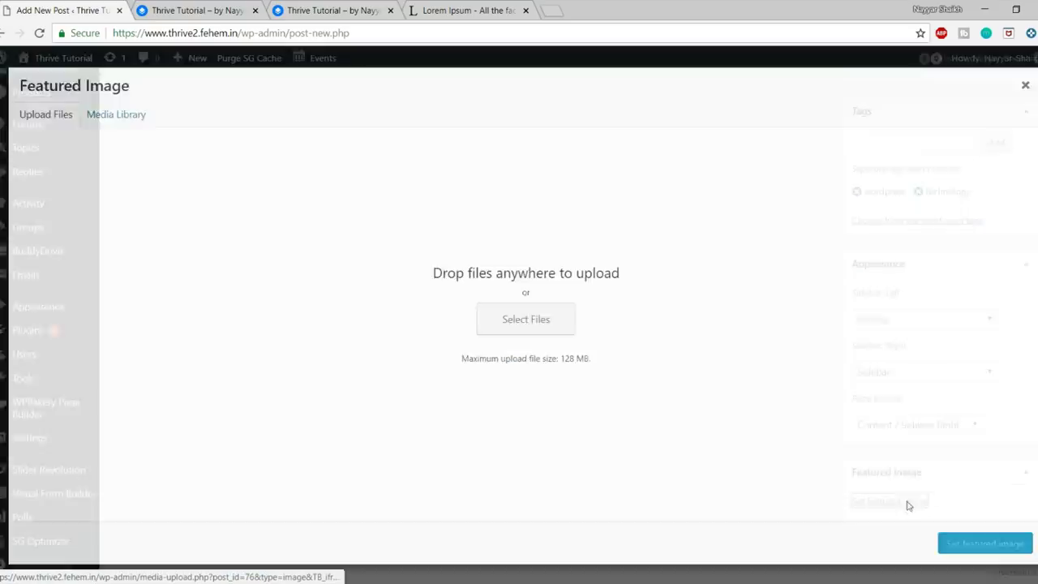
left_click(518, 331)
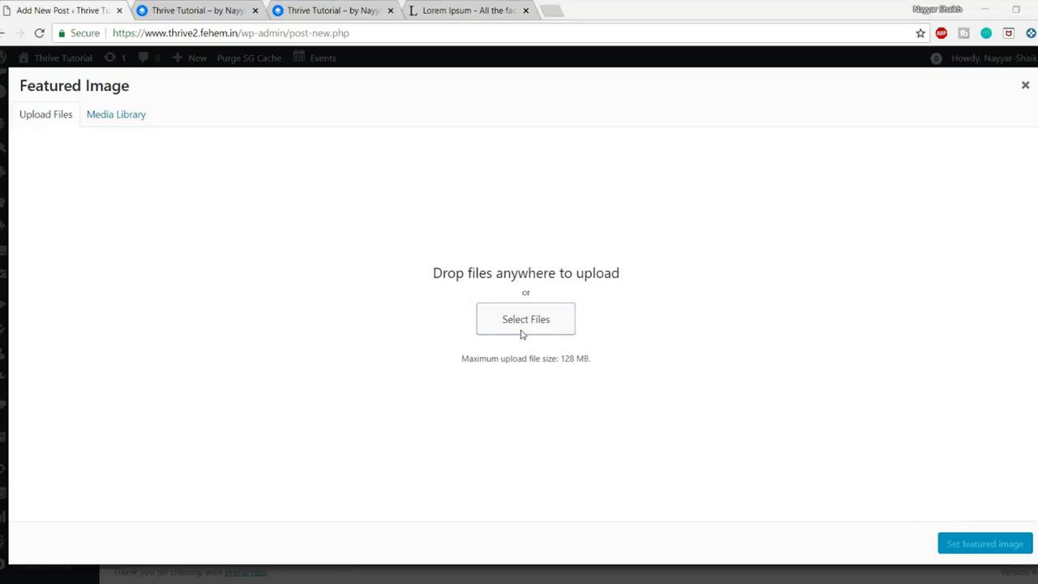
left_click(773, 147)
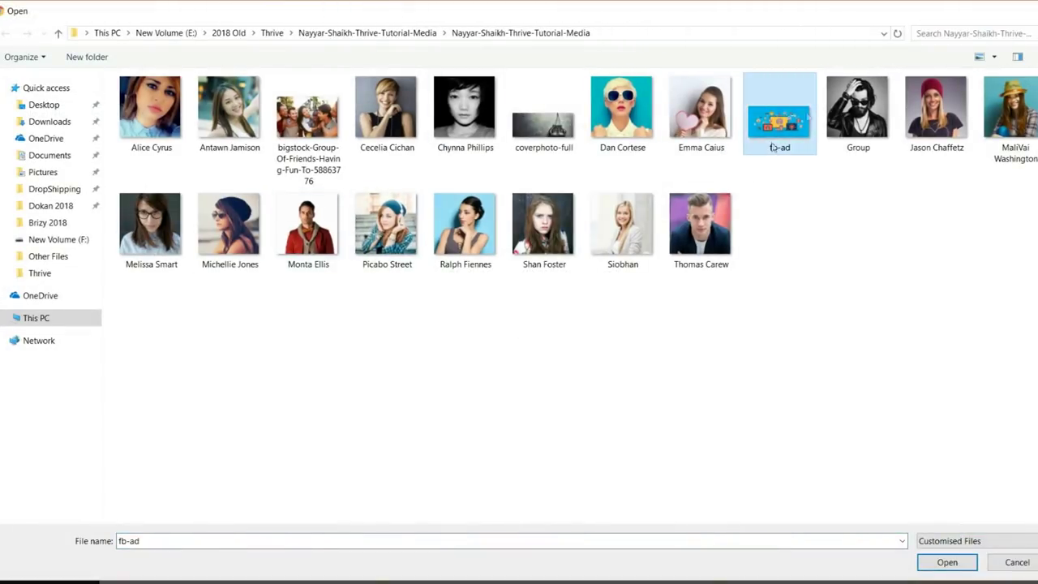
left_click(944, 561)
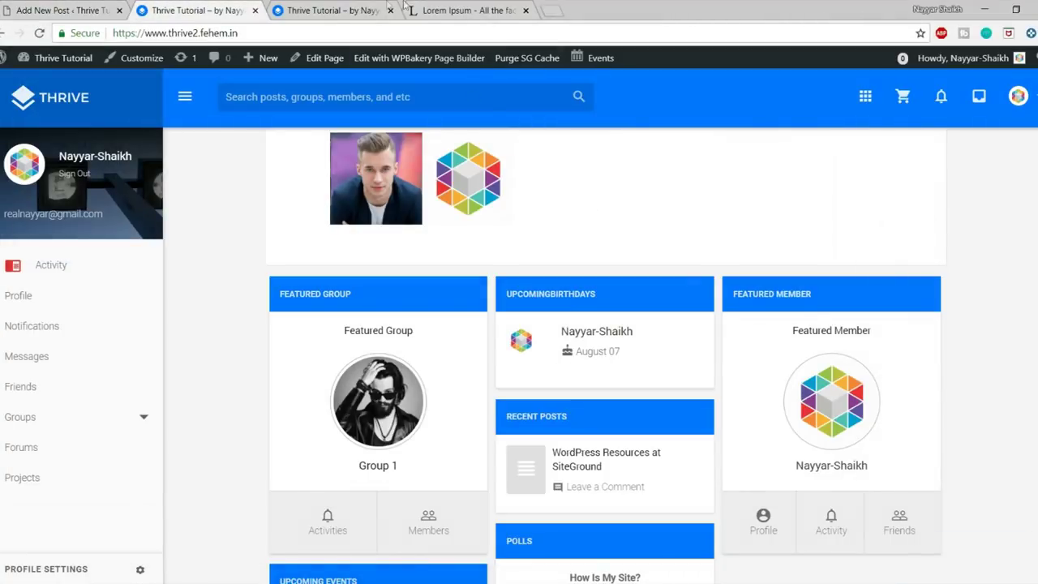
left_click(402, 5)
scroll(527, 243, "down", 5)
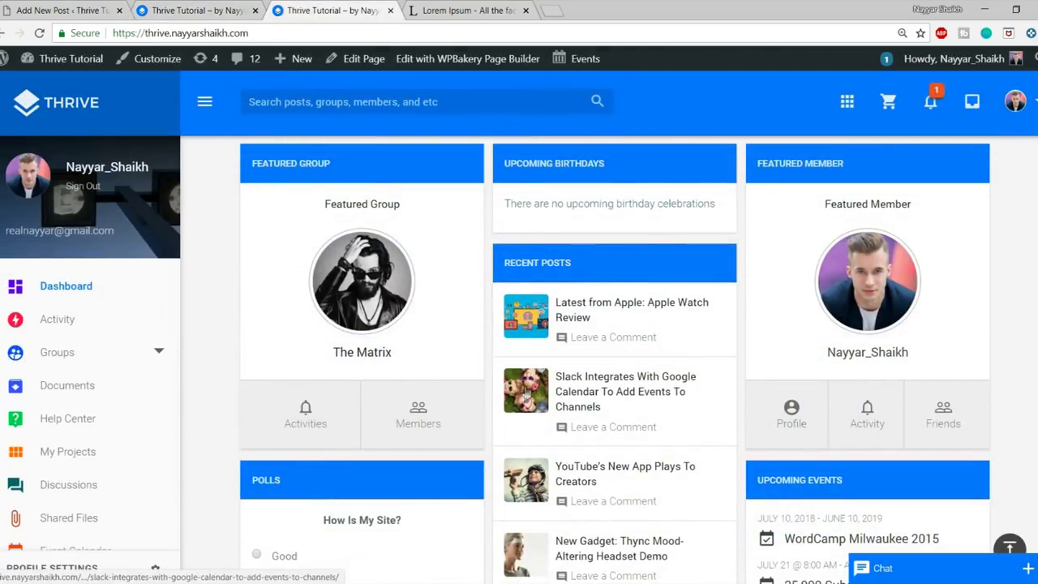
left_click(73, 12)
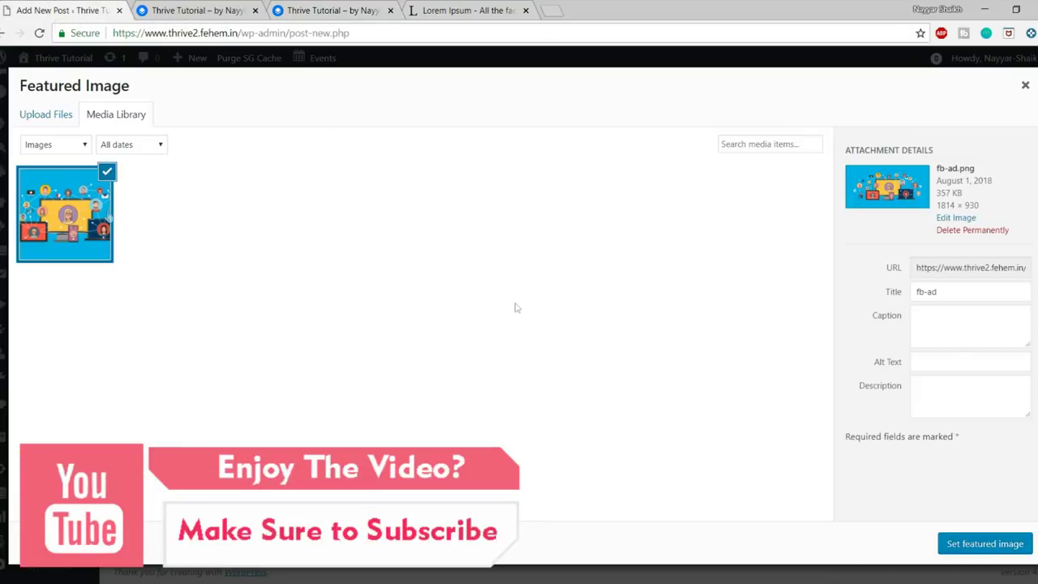
left_click(991, 548)
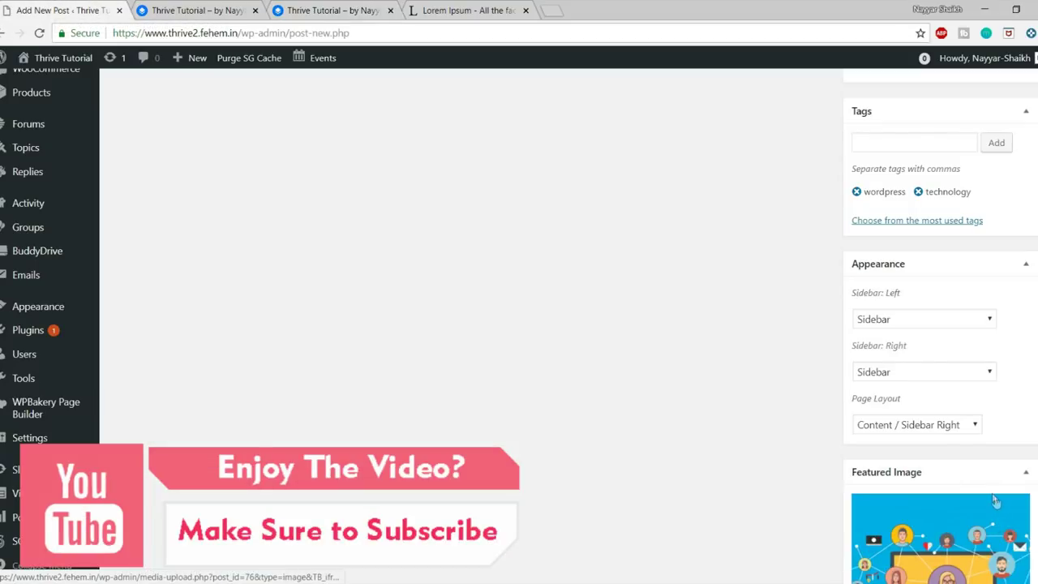
Step: Set the page layout to Full Content / No Sidebar
scroll(932, 365, "down", 2)
left_click(896, 286)
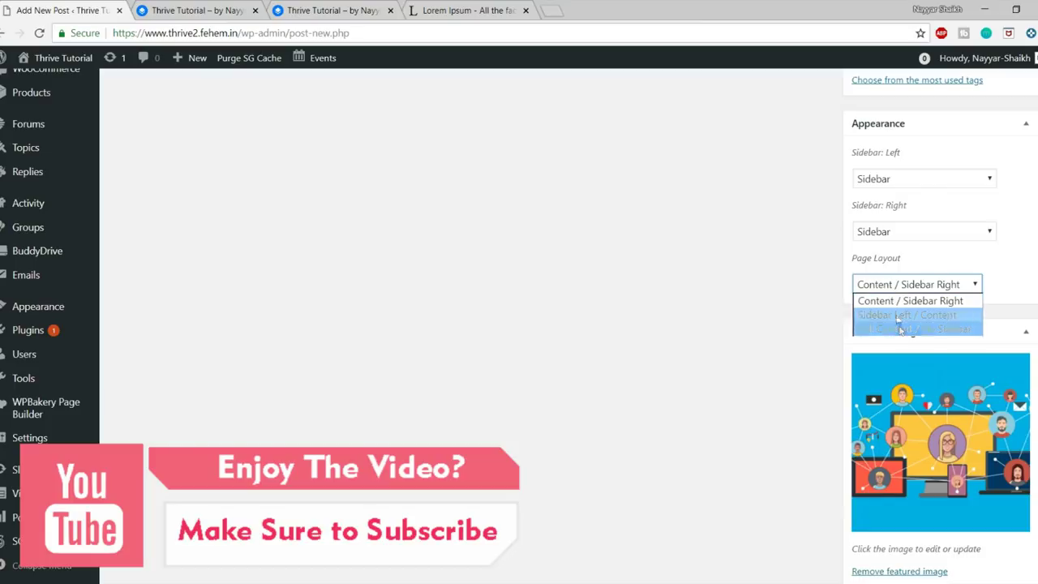
left_click(901, 328)
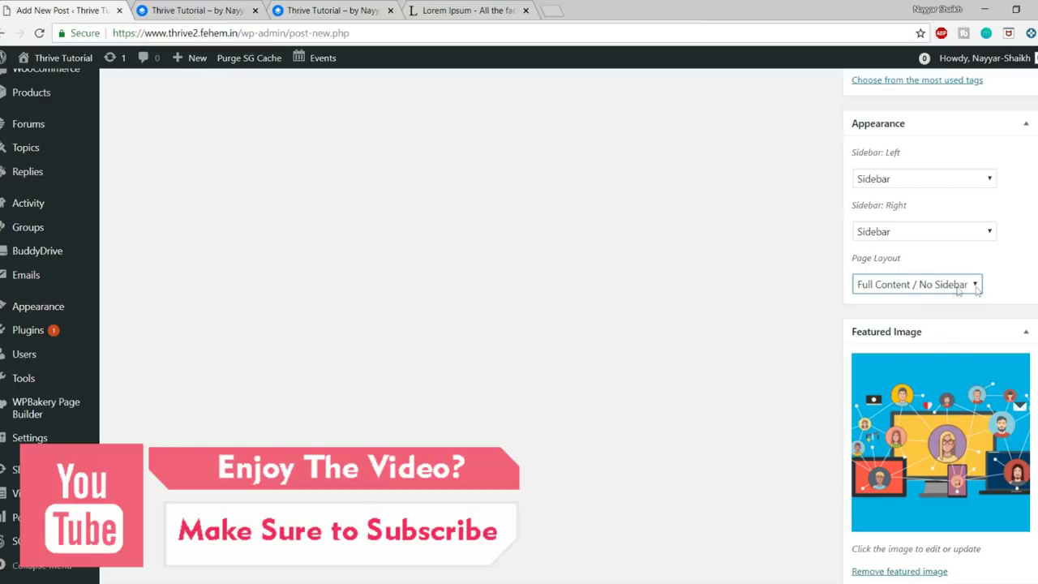
Step: Publish the What is WordPress post and reload the site's front page
scroll(981, 381, "up", 10)
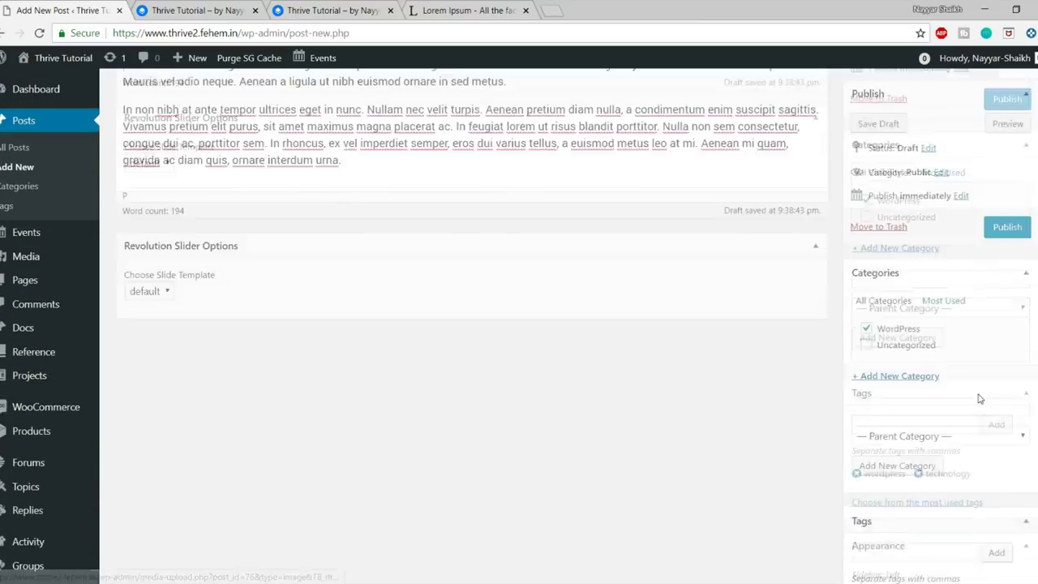
left_click(1008, 311)
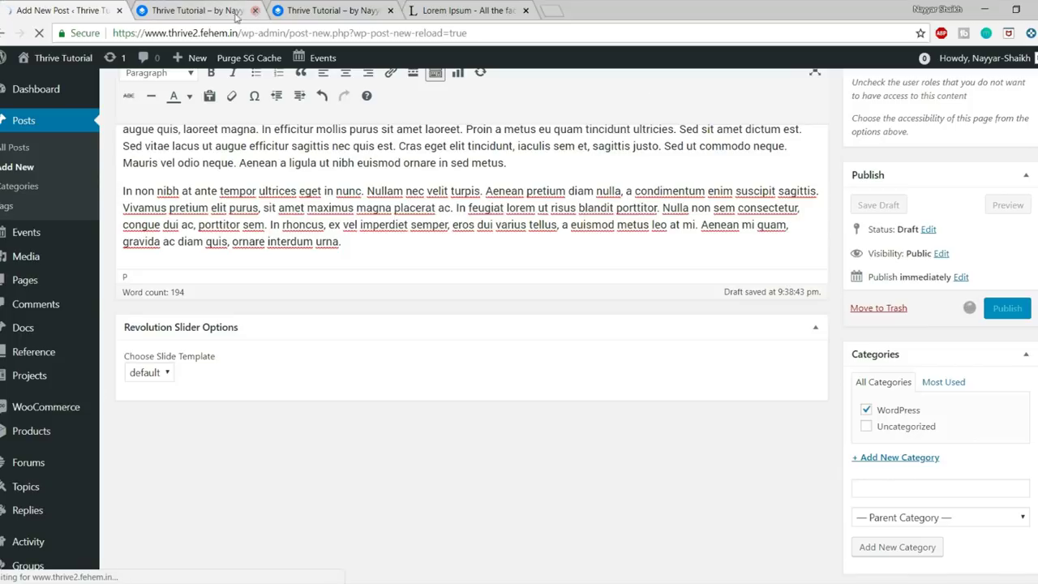
left_click(186, 11)
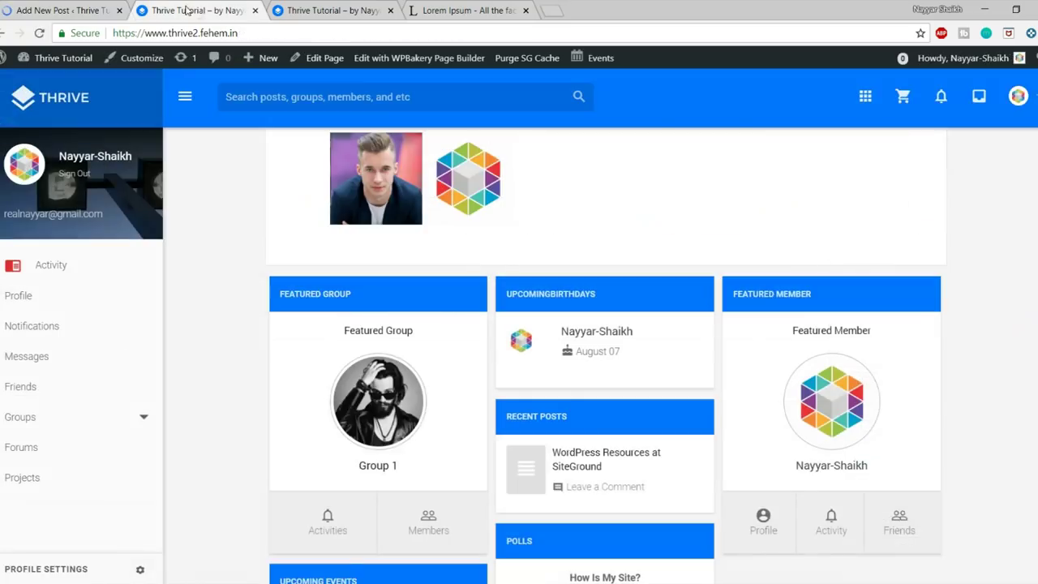
left_click(39, 33)
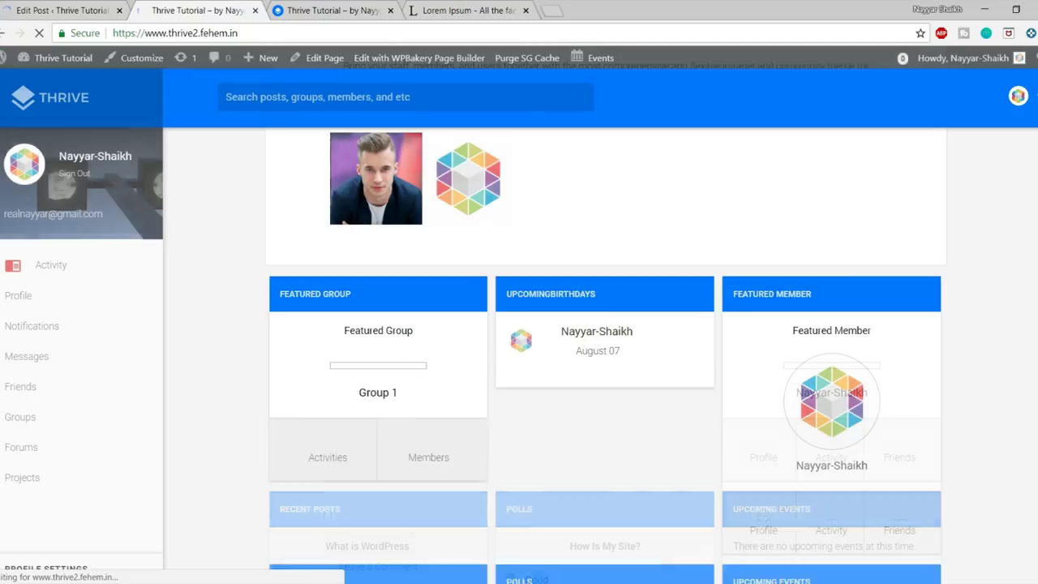
Step: Open the What is WordPress post from Recent Posts and read through it
scroll(720, 283, "down", 3)
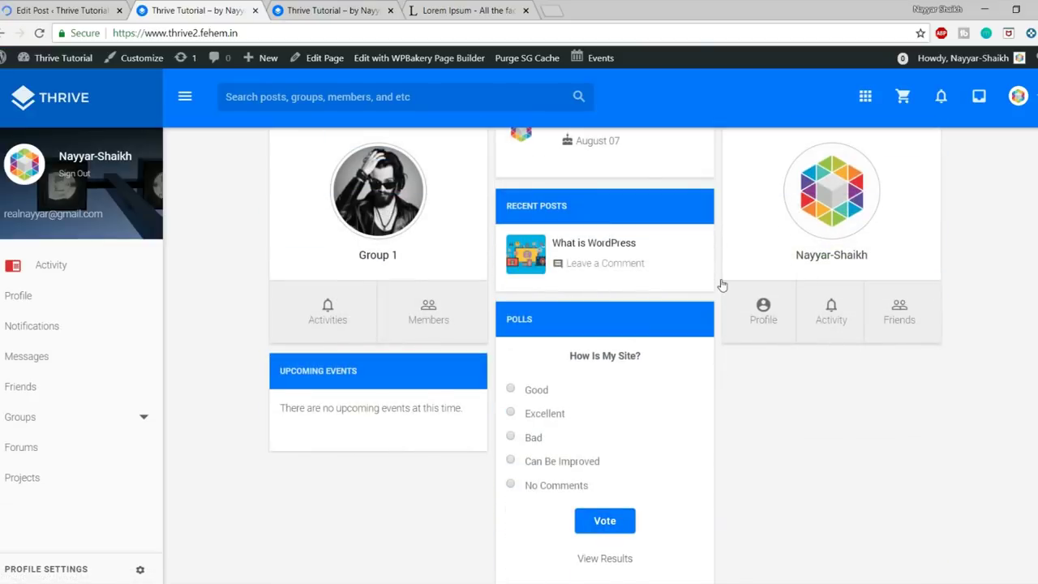
left_click(612, 247)
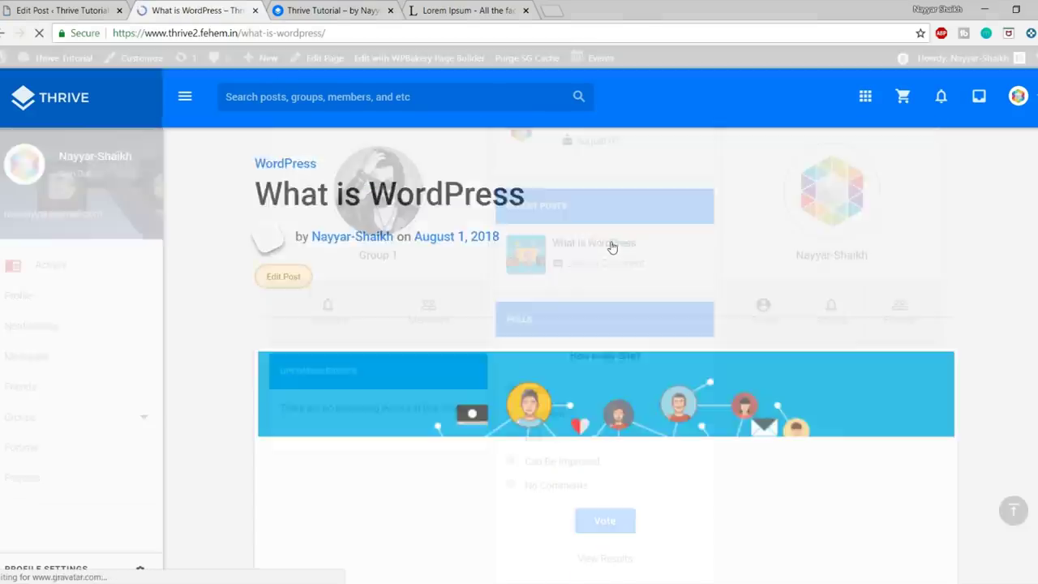
scroll(940, 306, "down", 5)
scroll(941, 313, "down", 10)
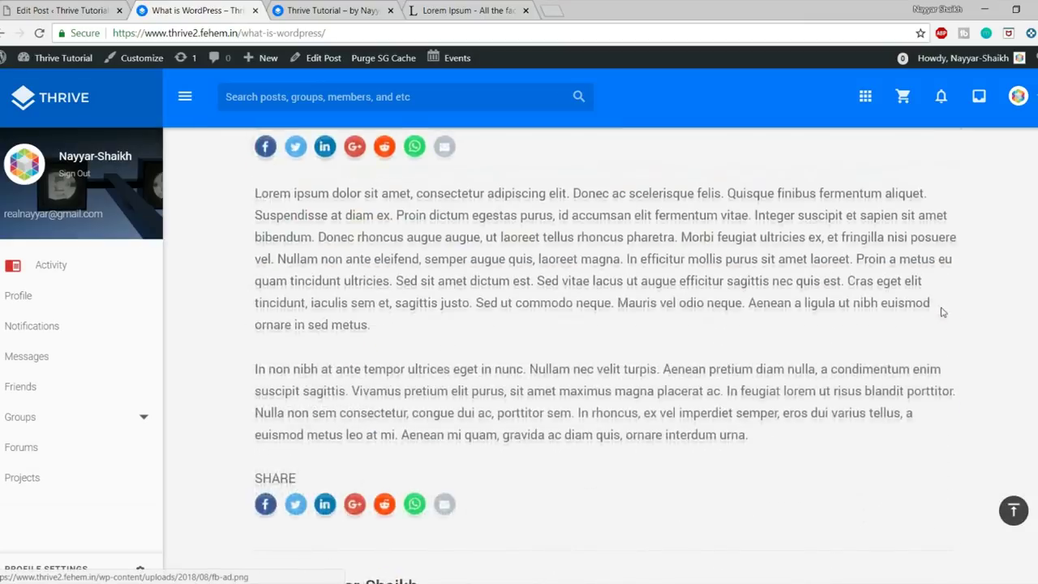
scroll(950, 353, "up", 6)
scroll(952, 359, "up", 6)
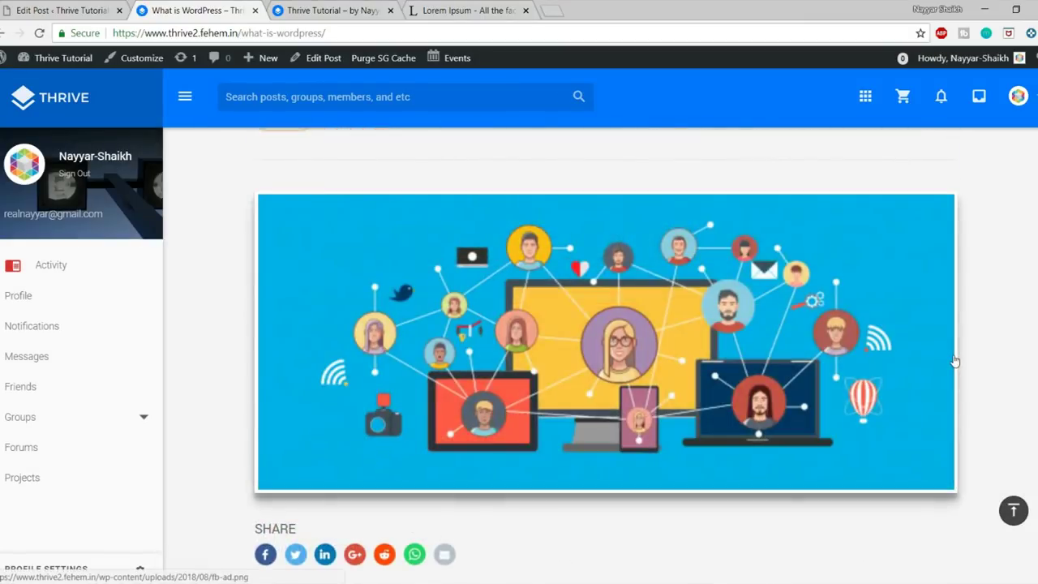
scroll(952, 359, "down", 5)
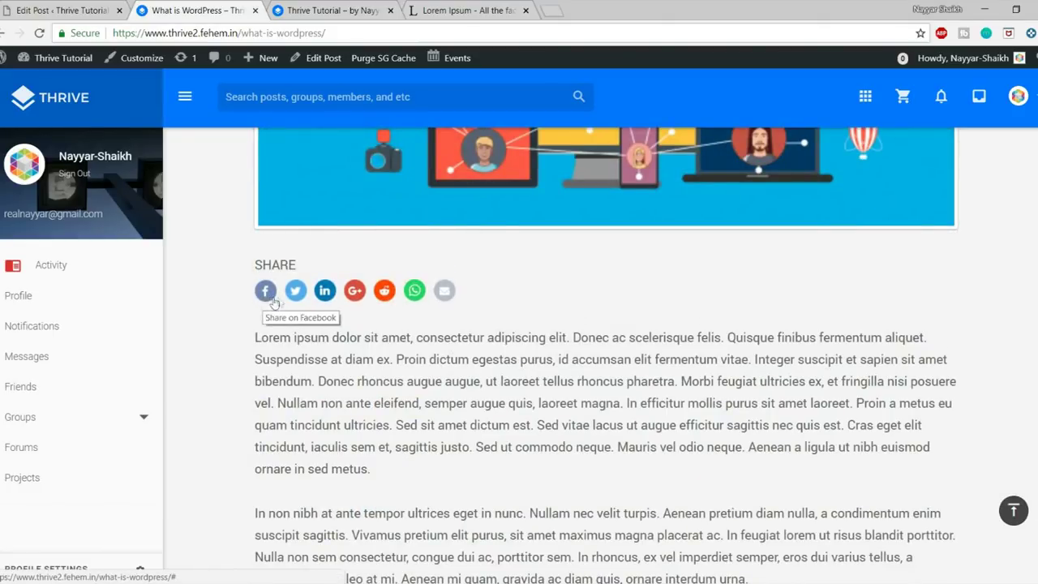
scroll(705, 331, "down", 1)
left_click_drag(318, 308, 474, 374)
left_click(474, 374)
scroll(522, 407, "down", 5)
scroll(521, 407, "down", 2)
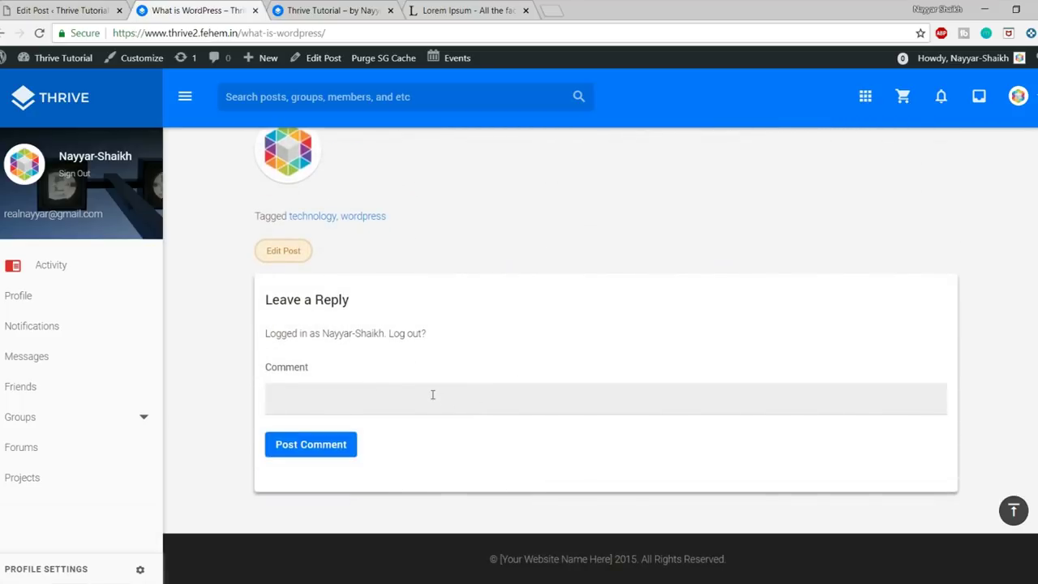
scroll(572, 312, "up", 10)
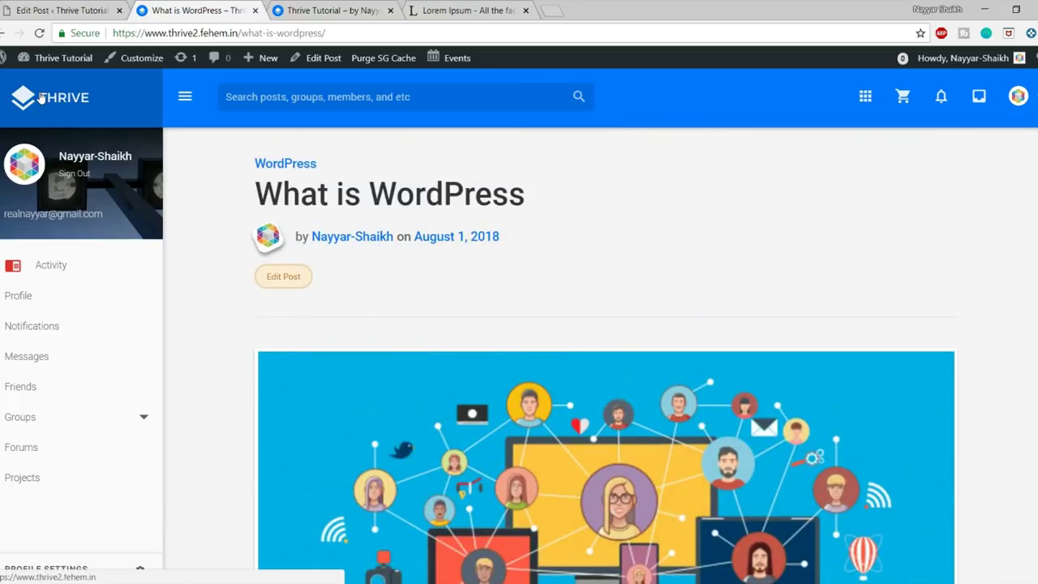
Step: Go back to the home page, view the reference Thrive dashboard, then the post editor
left_click(40, 96)
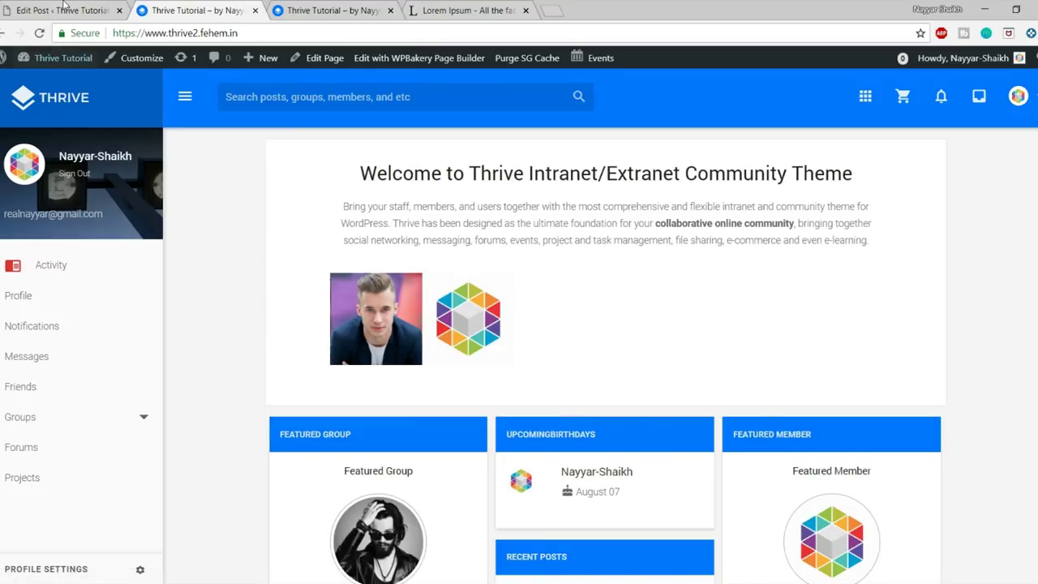
left_click(64, 10)
left_click(369, 8)
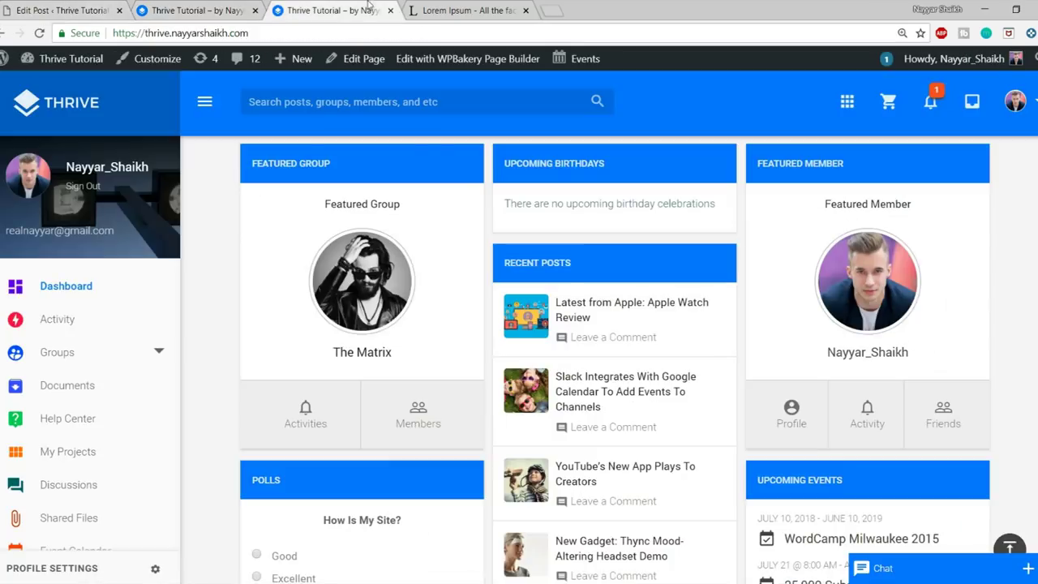
scroll(790, 243, "down", 4)
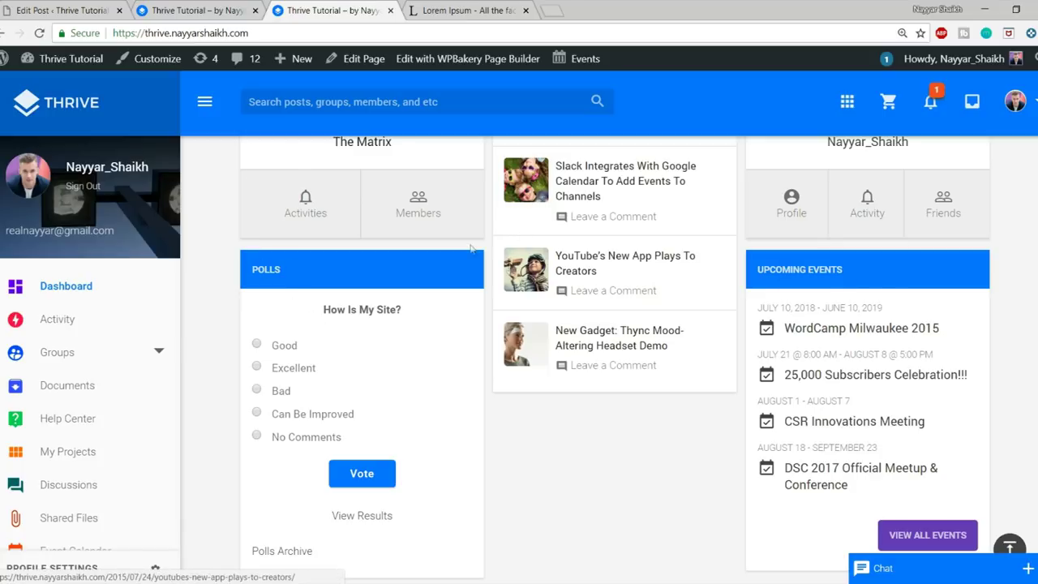
left_click(109, 11)
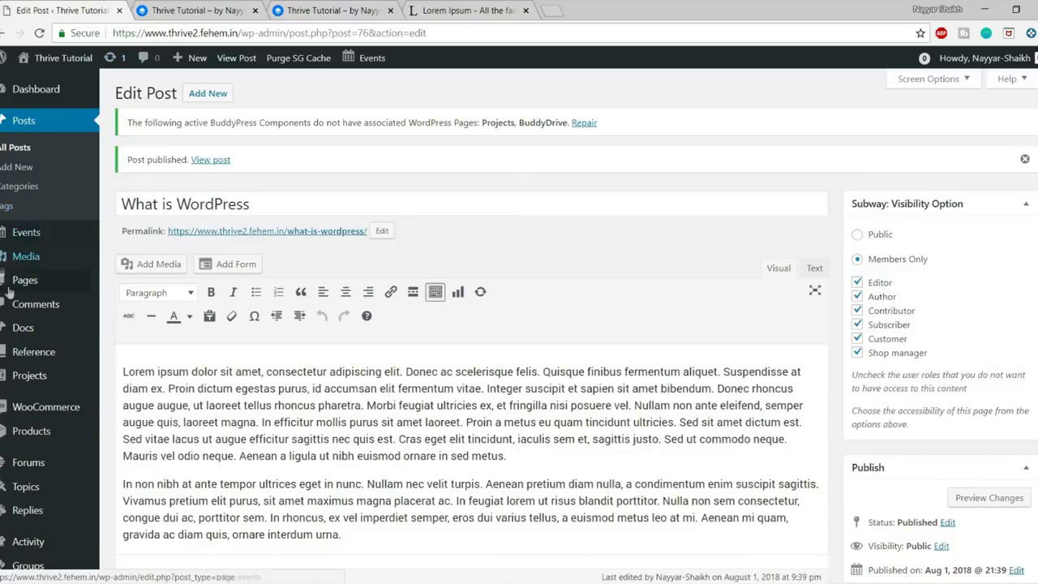
Step: Open the Add Poll form and enter the question 'What is the capital of India'
scroll(12, 300, "down", 2)
scroll(85, 430, "up", 2)
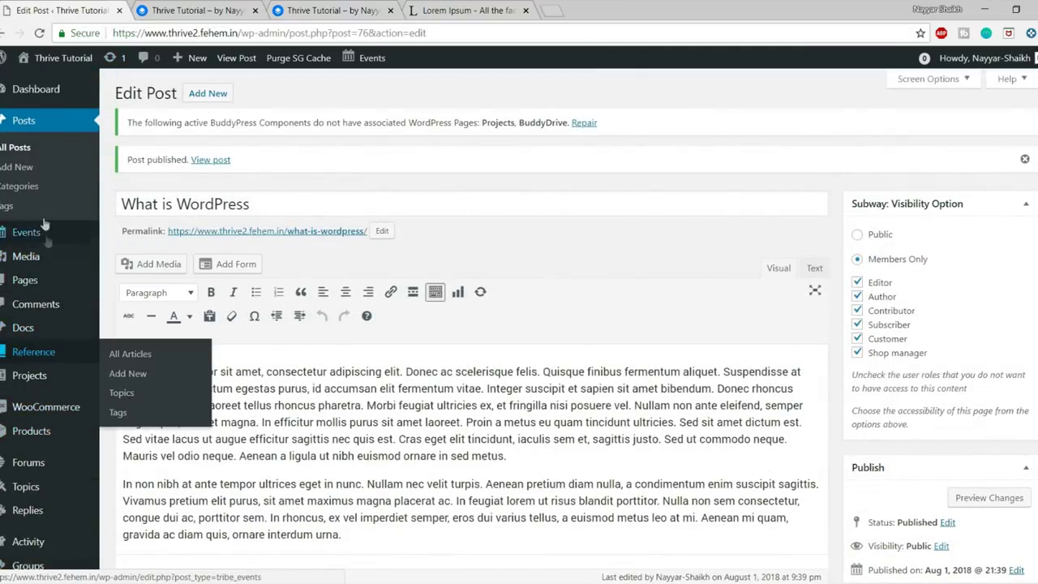
scroll(43, 315, "down", 4)
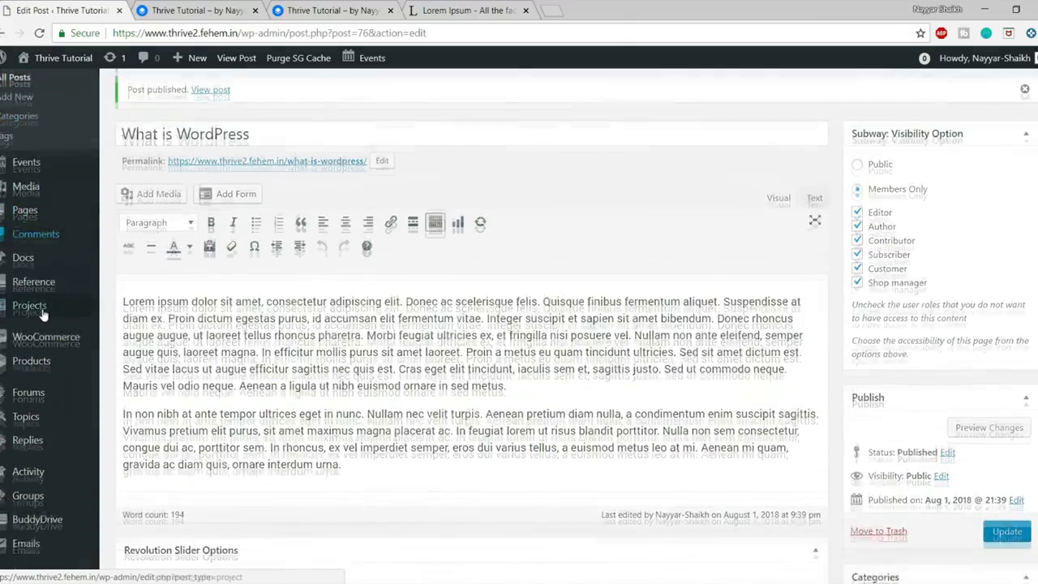
scroll(43, 314, "down", 3)
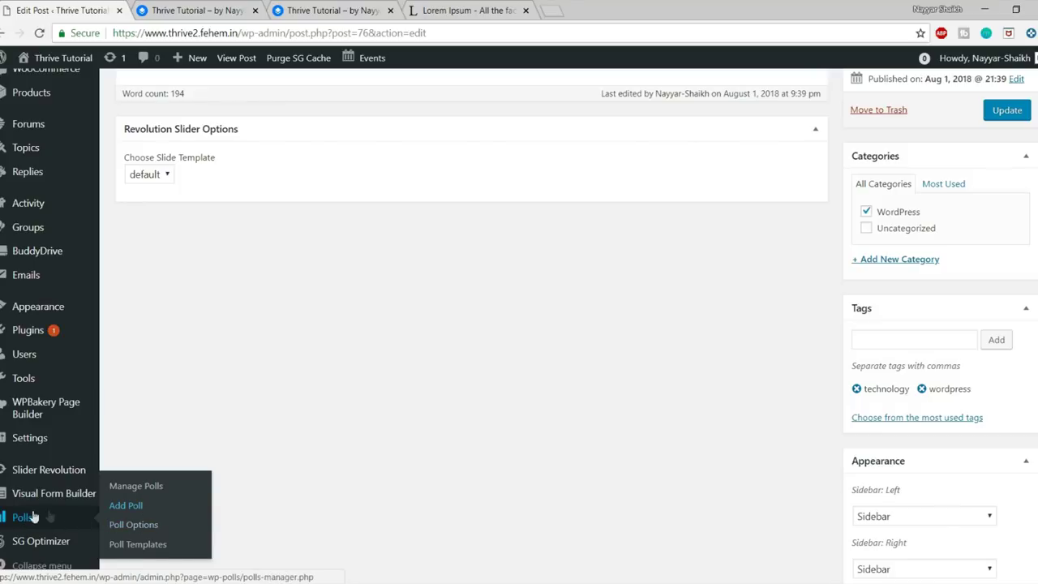
left_click(130, 506)
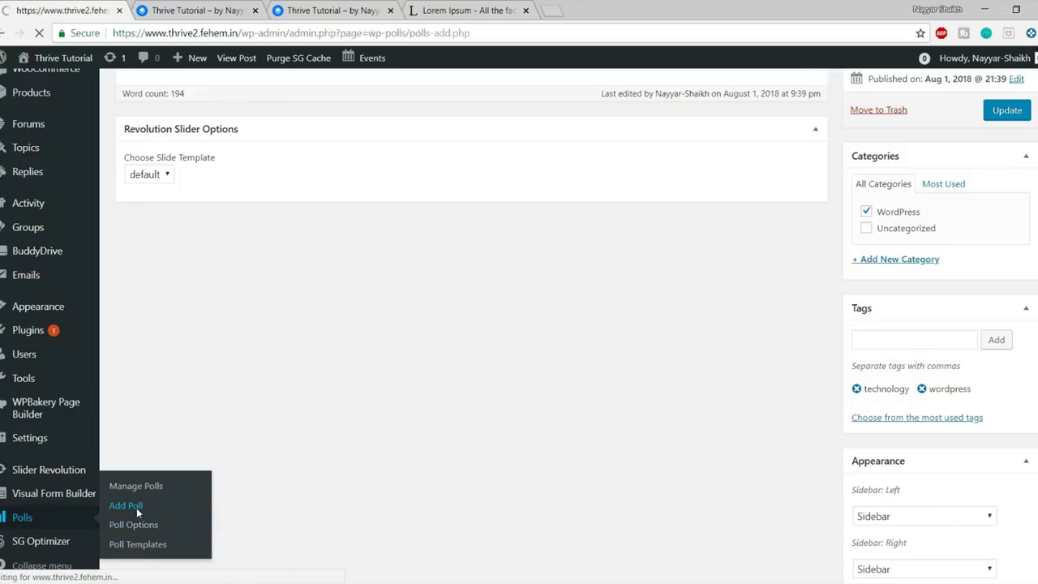
left_click(377, 188)
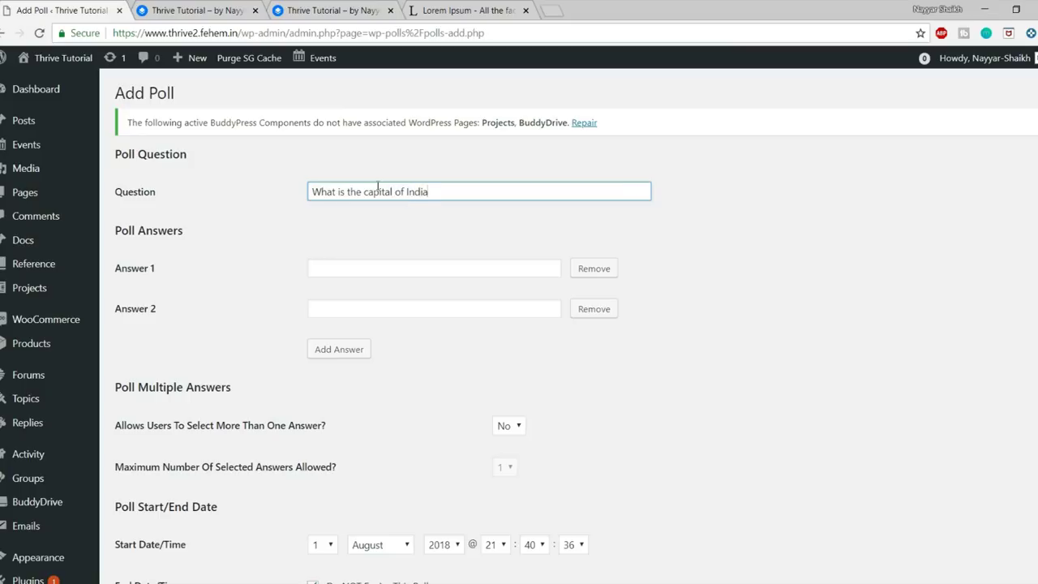
Step: Enter Mumbai and Pune as the first two answers
left_click(406, 269)
type("Mu")
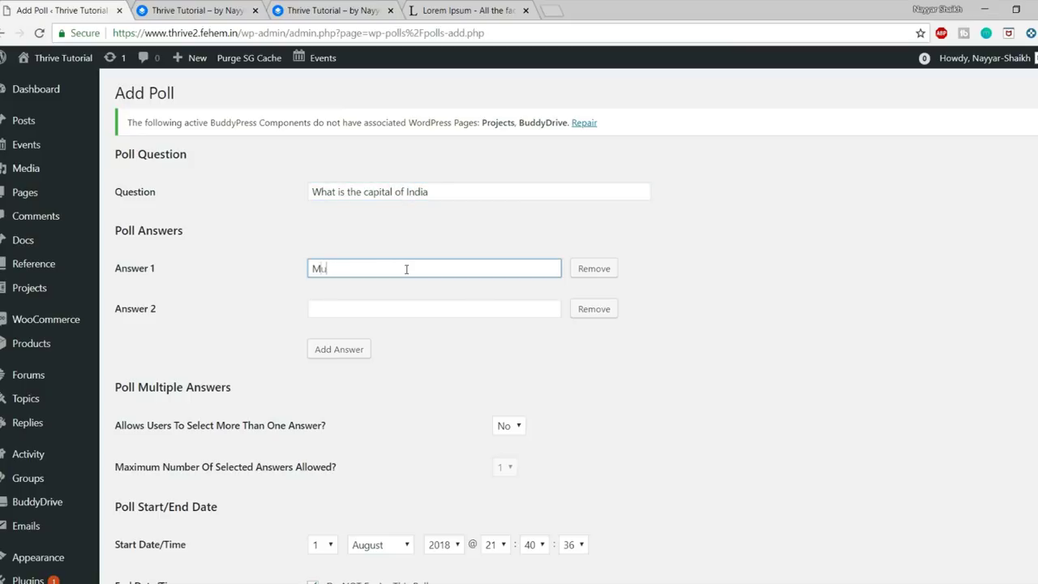
type("mbai")
key("Tab")
key("Tab")
type("P")
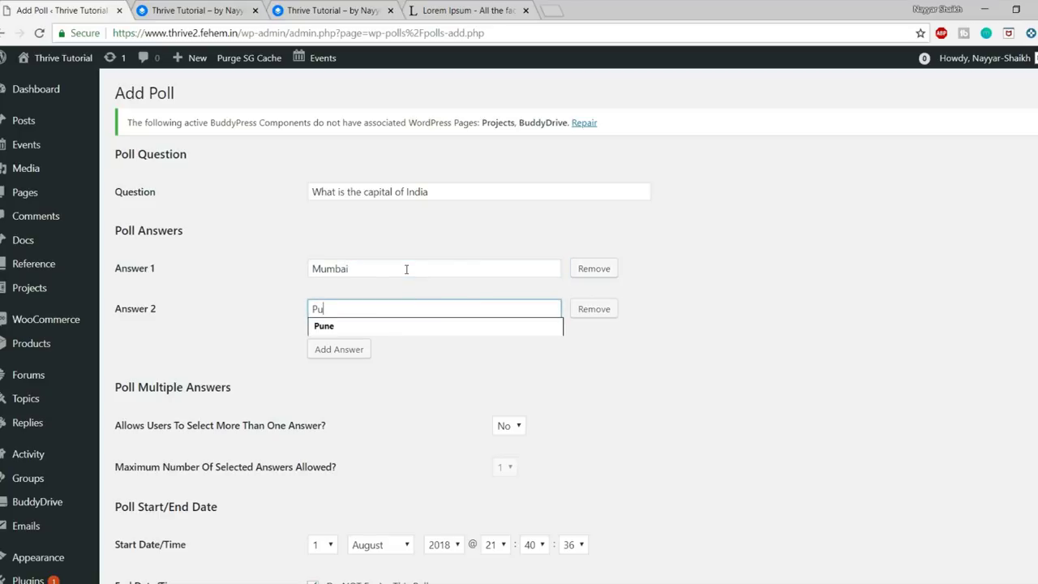
type("une")
Step: Add three more answers: Lucknow, Chennai and Delhi
left_click(322, 349)
left_click(340, 351)
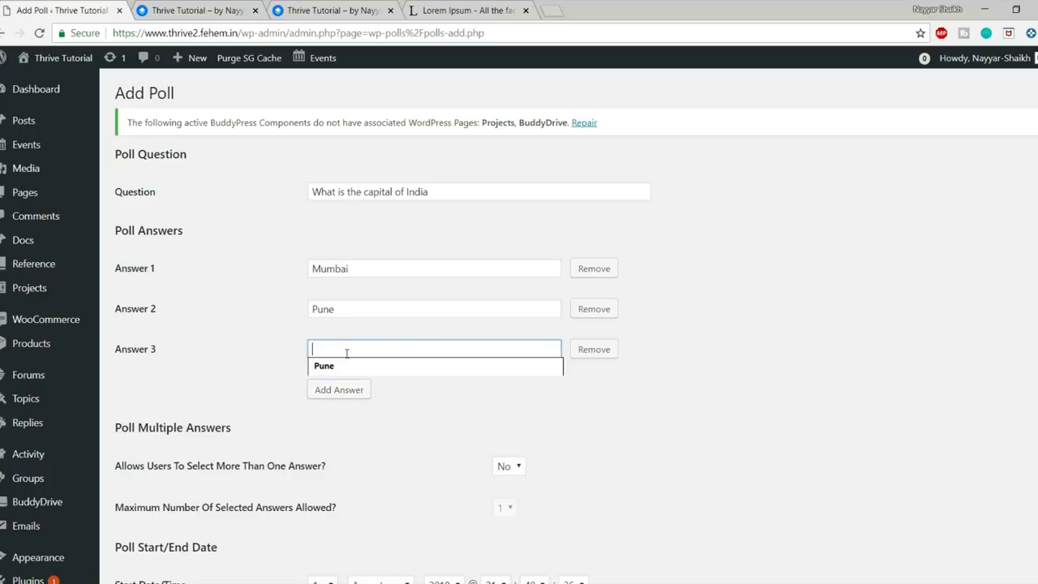
type("Lucknow")
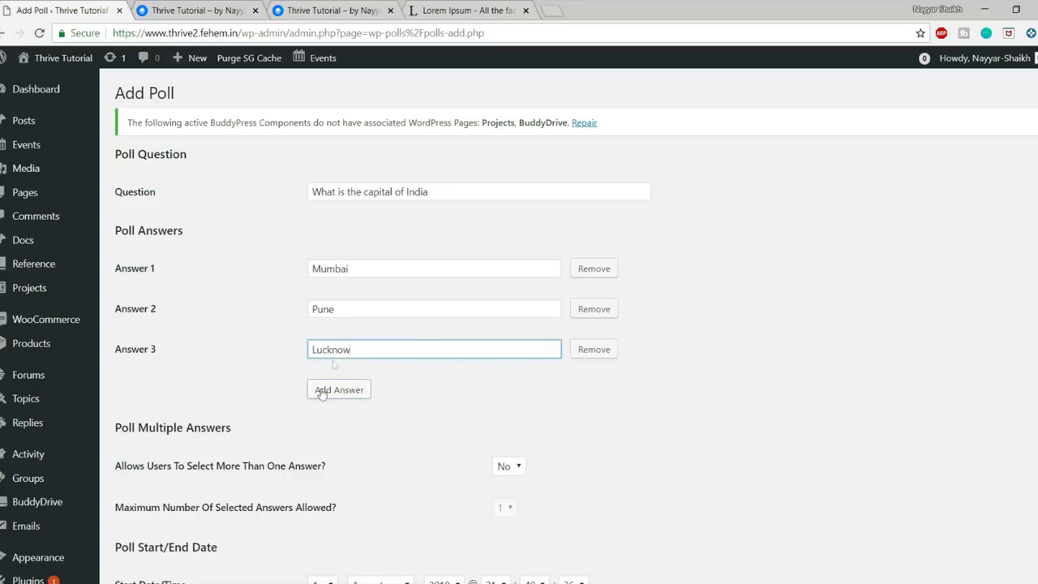
left_click(321, 389)
left_click(358, 394)
type("Chennai")
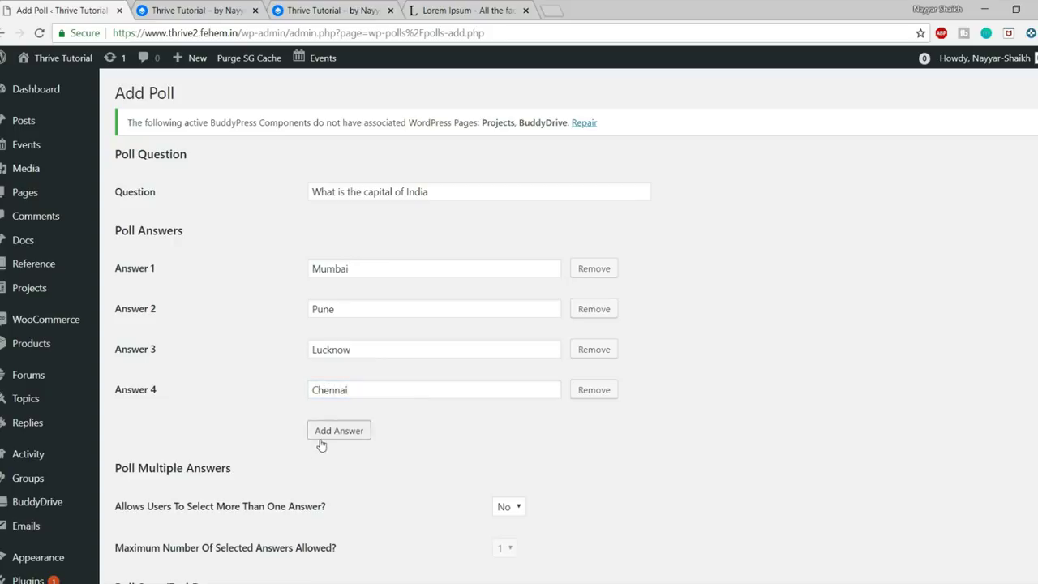
left_click(334, 431)
left_click(335, 428)
type("Delhi")
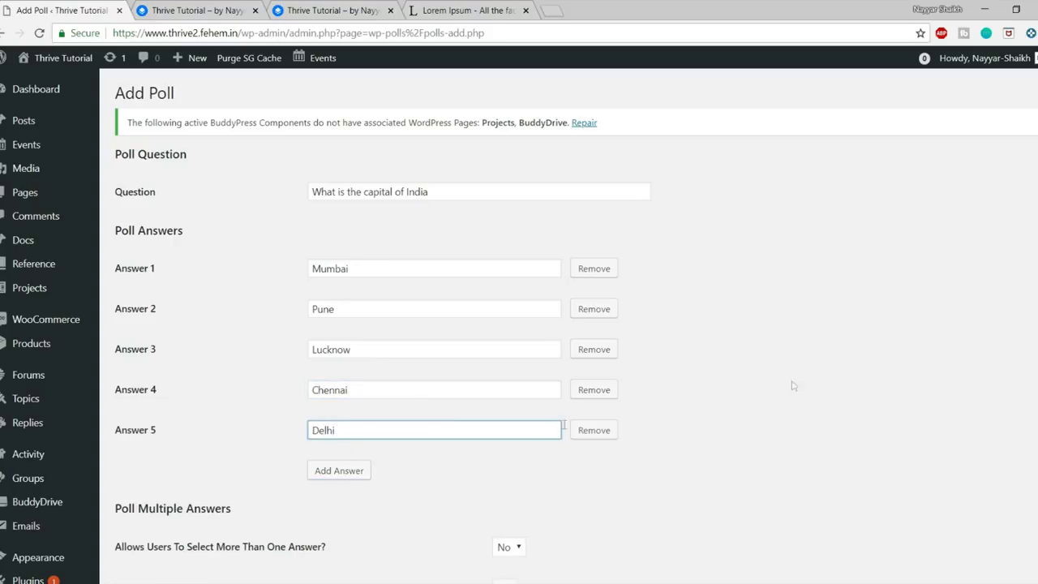
left_click(854, 359)
Step: Check the remaining poll options and save the poll with Add Poll
scroll(854, 361, "down", 4)
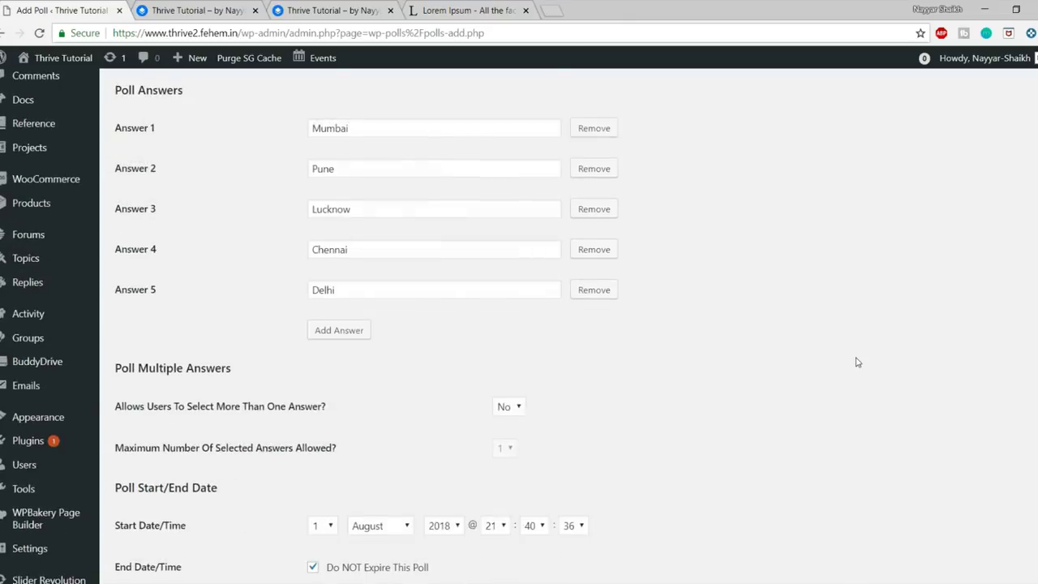
left_click_drag(199, 266, 313, 266)
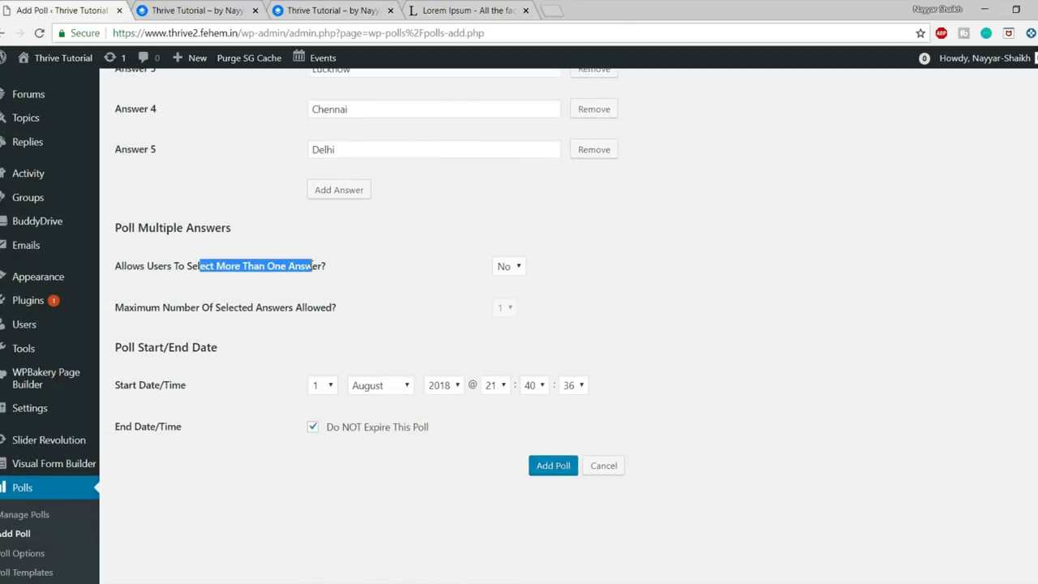
left_click(471, 270)
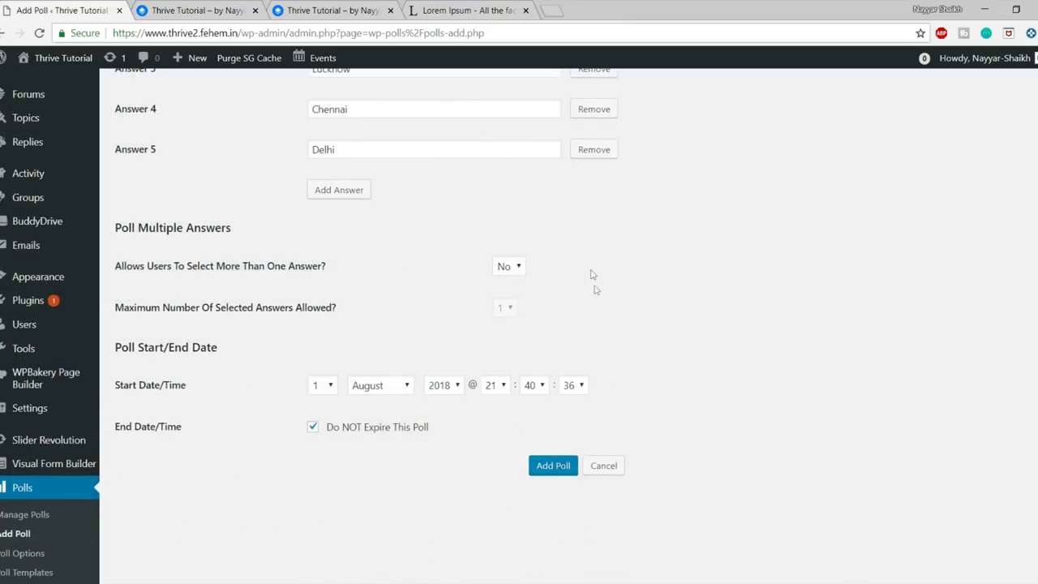
scroll(596, 308, "up", 3)
scroll(895, 357, "down", 3)
left_click(558, 474)
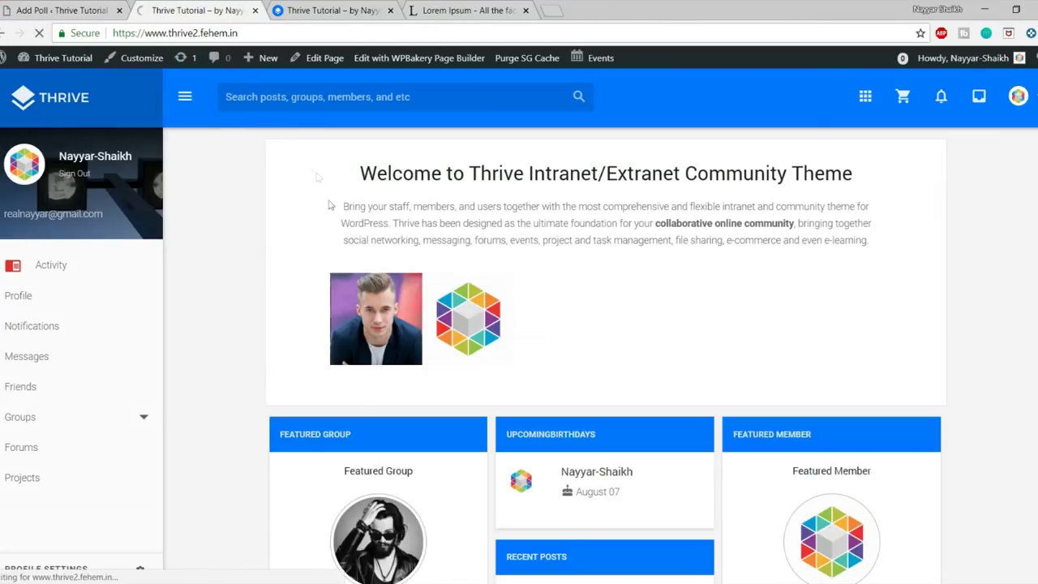
Step: Try the homepage poll's Polls Archive link, then go back to the homepage
scroll(366, 300, "down", 6)
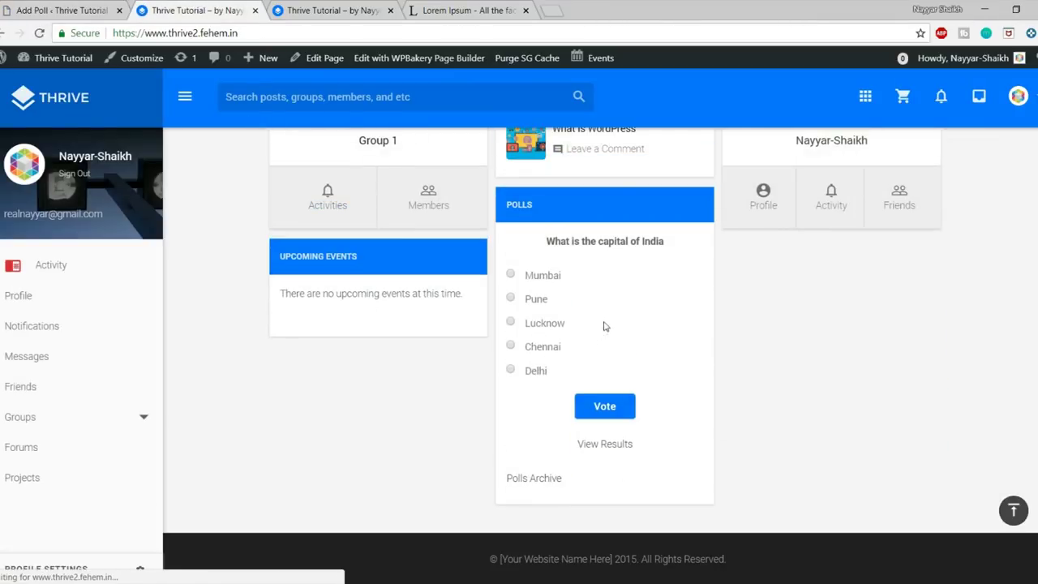
left_click_drag(548, 241, 667, 241)
left_click(608, 331)
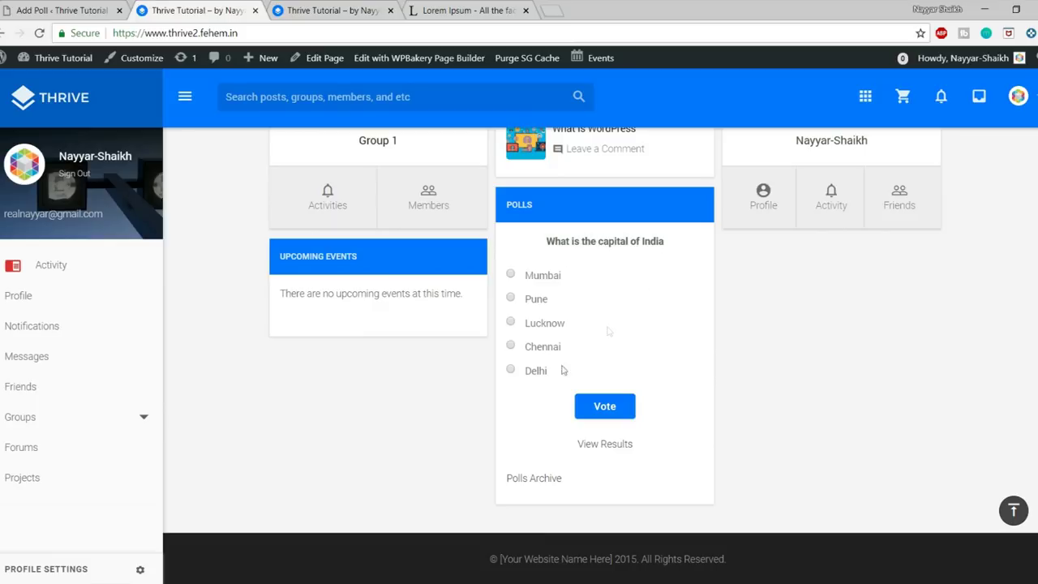
left_click(537, 479)
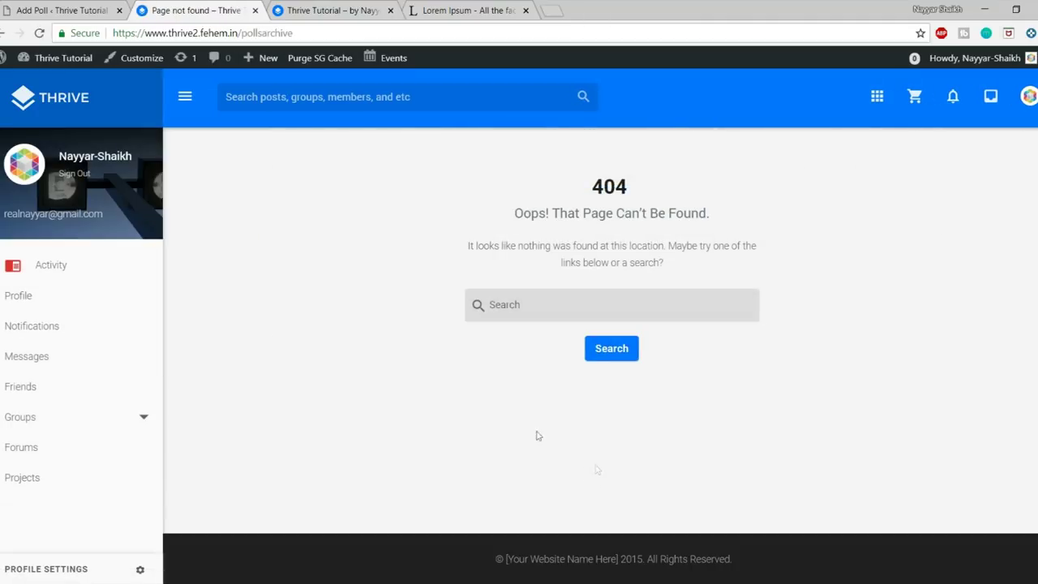
left_click(4, 34)
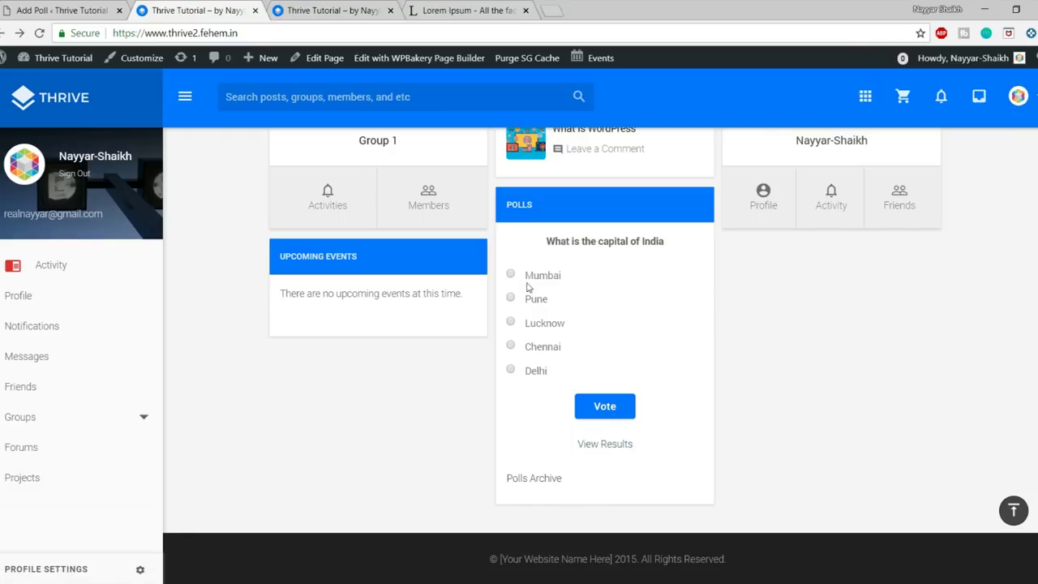
Step: Vote for Mumbai and confirm the results show Mumbai at 100% with one vote
left_click(614, 406)
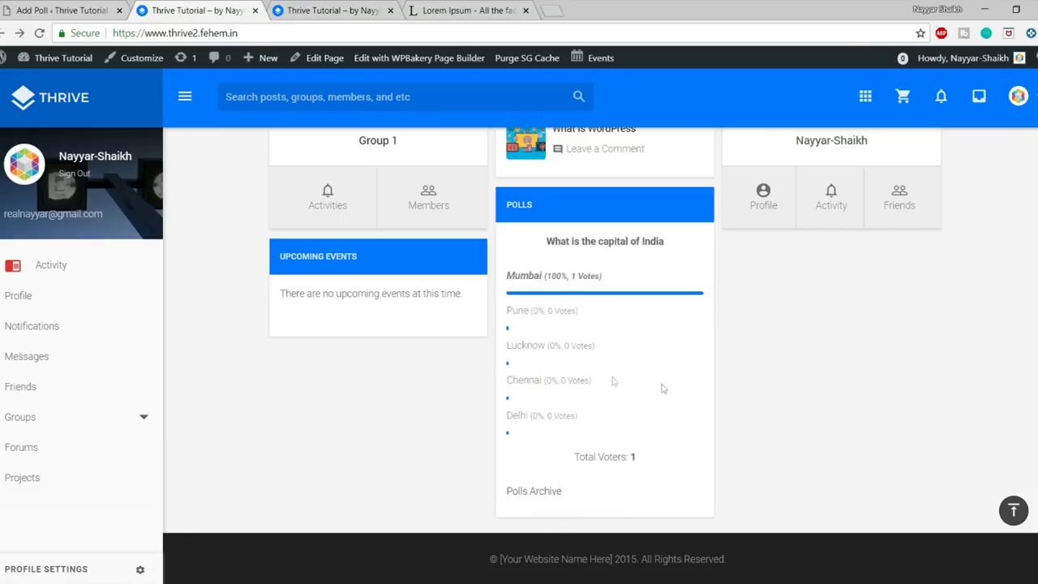
left_click_drag(512, 274, 618, 278)
left_click(618, 278)
scroll(598, 408, "up", 5)
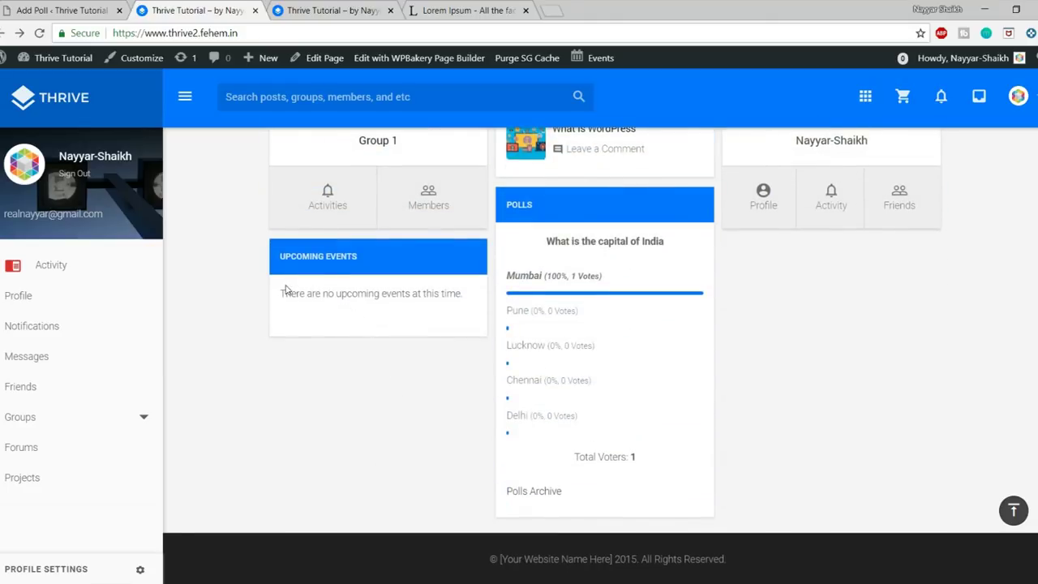
left_click_drag(280, 293, 450, 294)
left_click(450, 294)
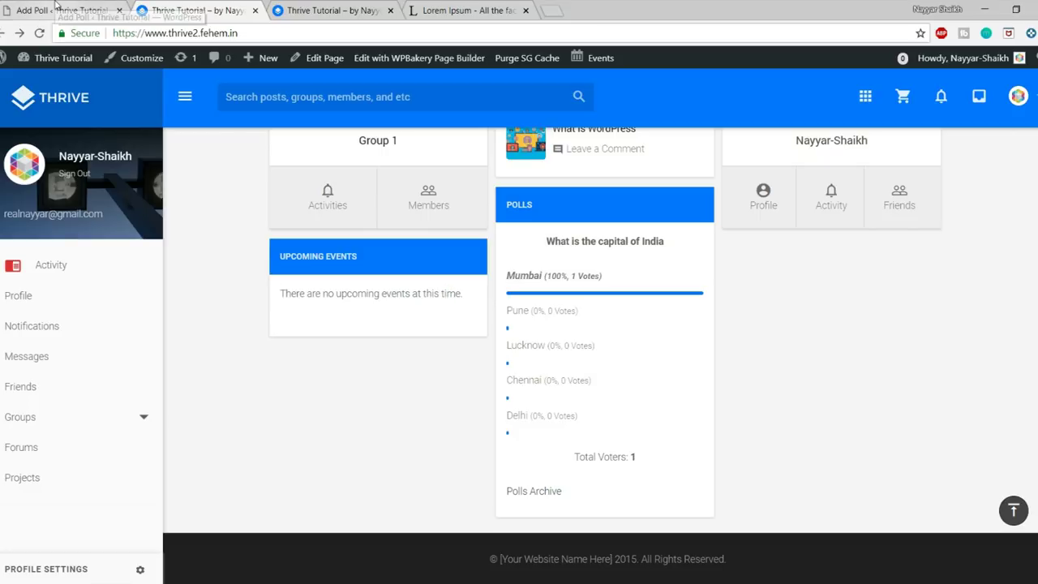
Step: Review the homepage tab, then return to the Add Poll admin page showing poll ID 2
left_click(57, 4)
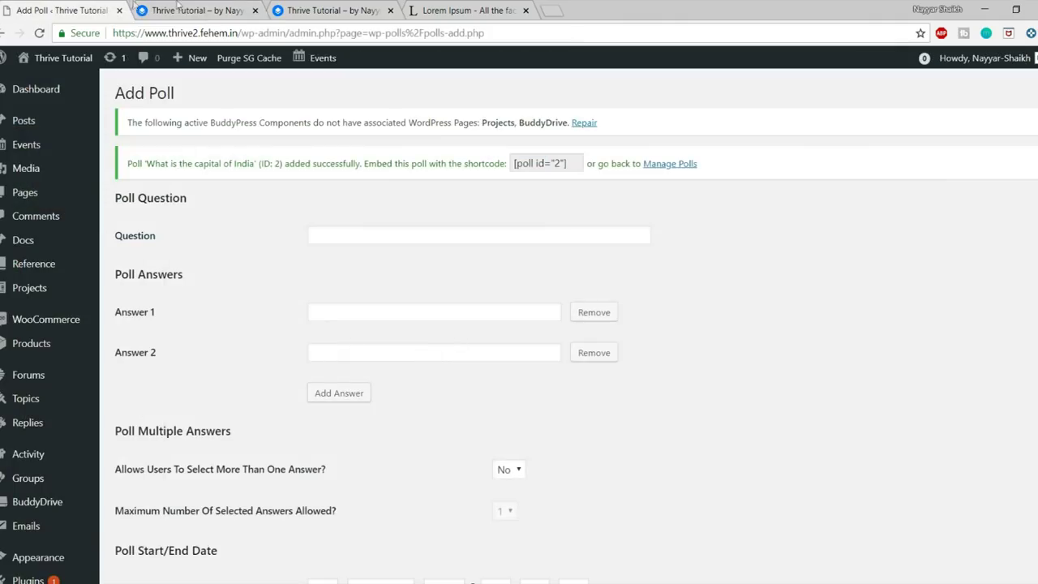
left_click(177, 6)
scroll(652, 374, "up", 3)
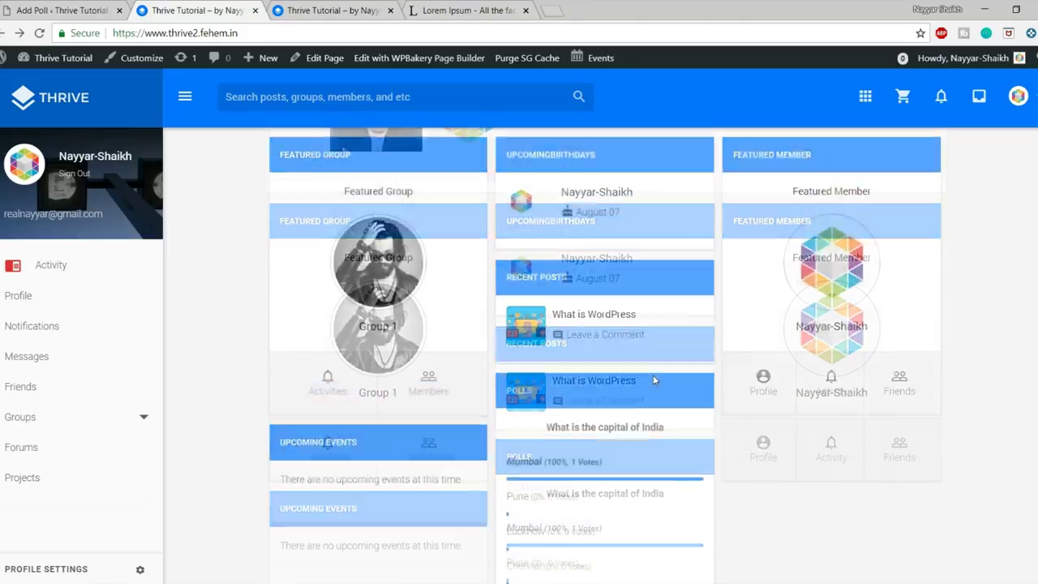
scroll(652, 379, "down", 2)
left_click_drag(277, 438, 480, 435)
left_click(479, 438)
scroll(479, 445, "up", 3)
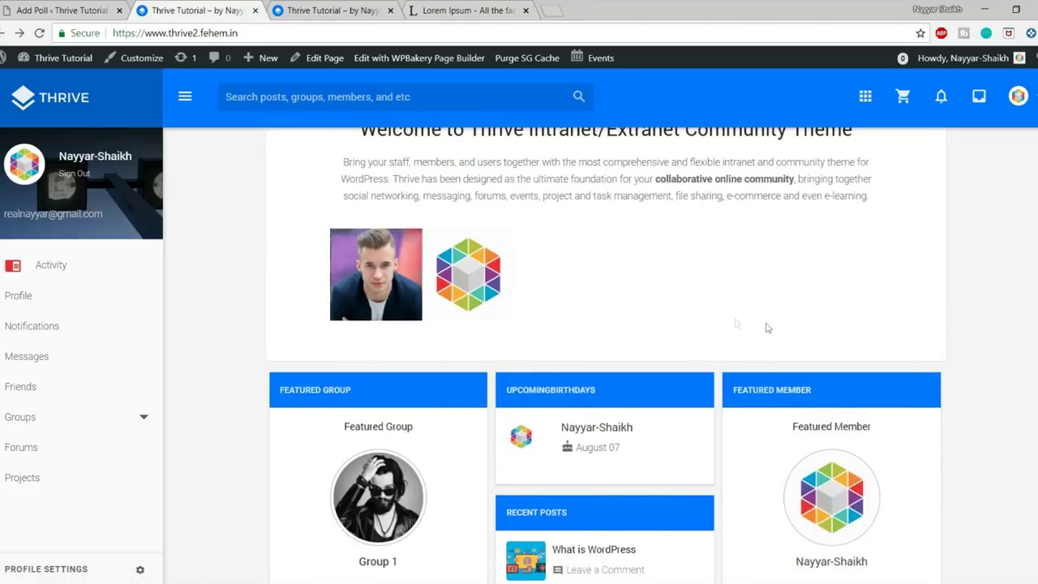
scroll(770, 327, "down", 1)
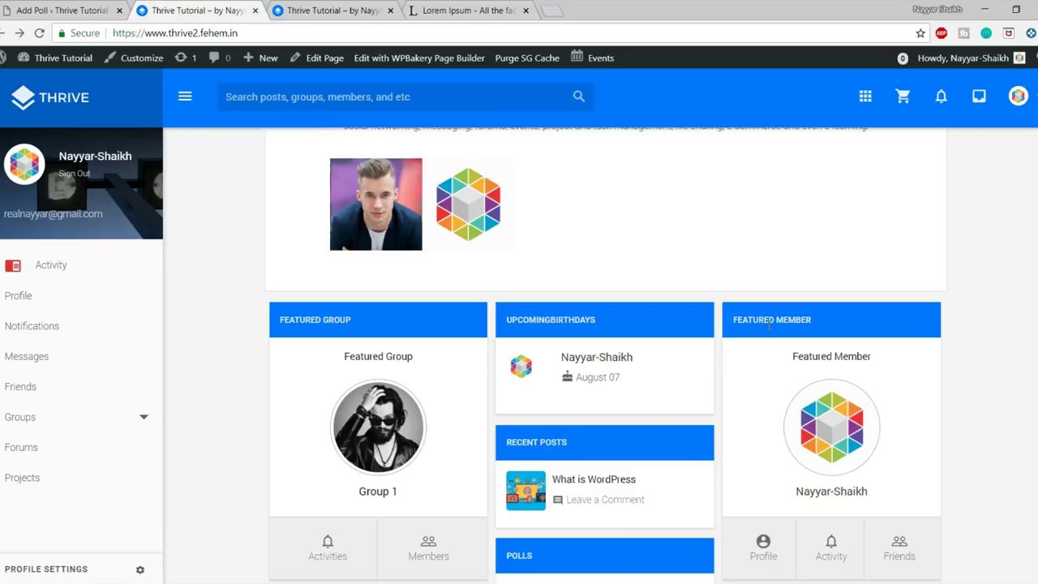
scroll(766, 336, "up", 2)
scroll(762, 347, "down", 4)
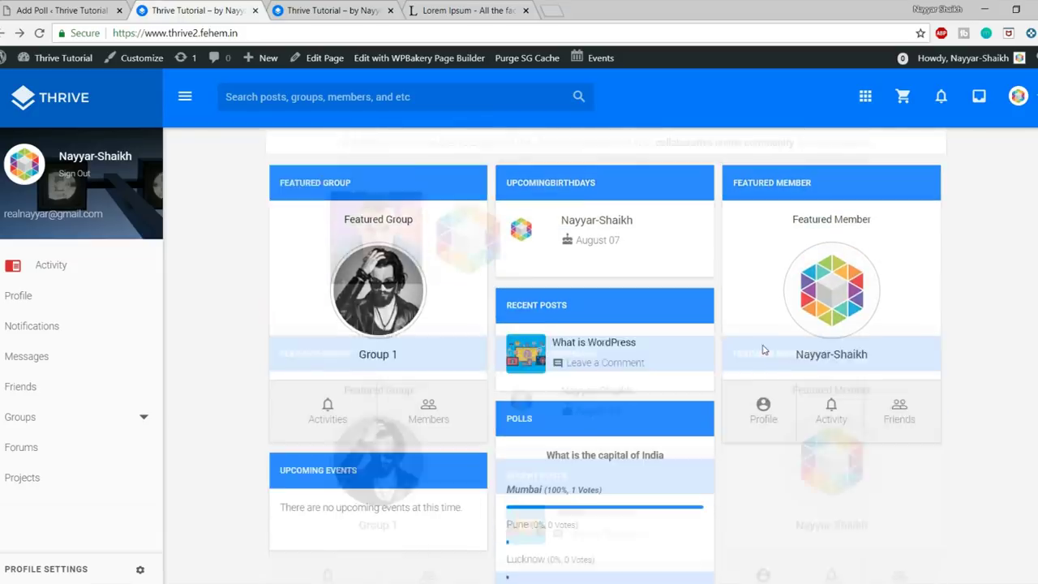
scroll(387, 447, "up", 2)
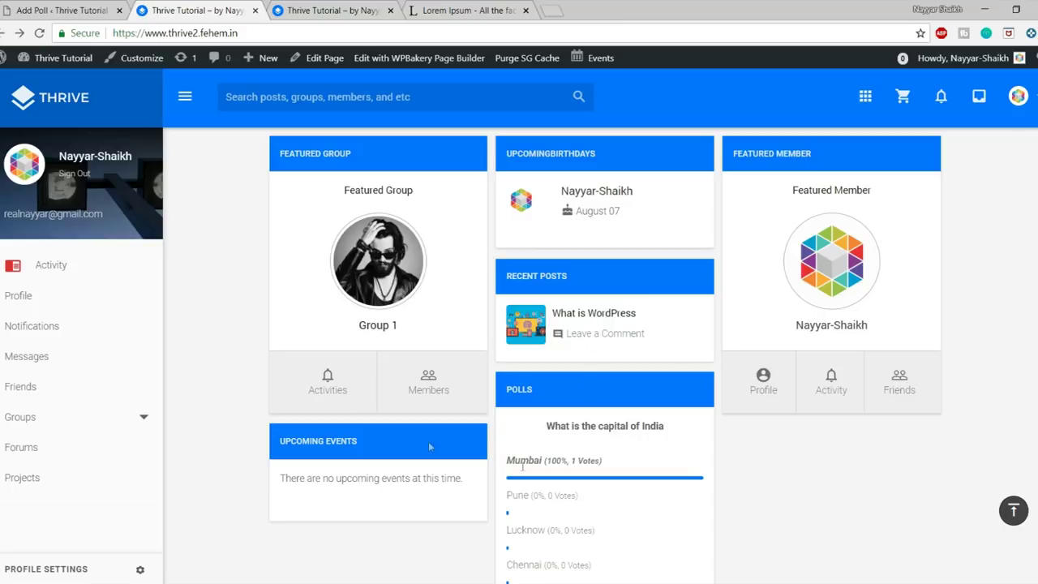
left_click(61, 10)
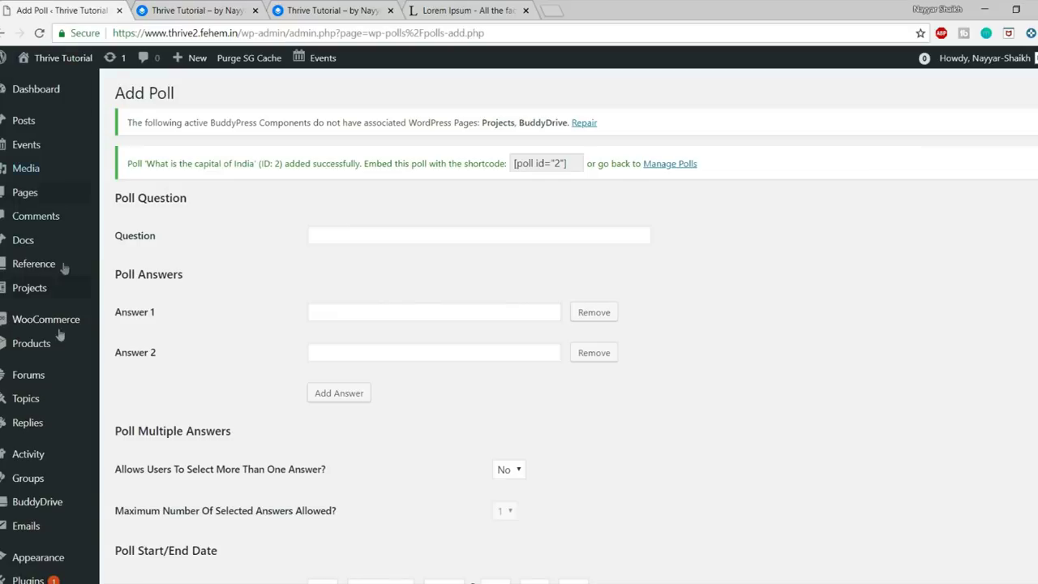
scroll(56, 350, "down", 4)
scroll(48, 401, "up", 5)
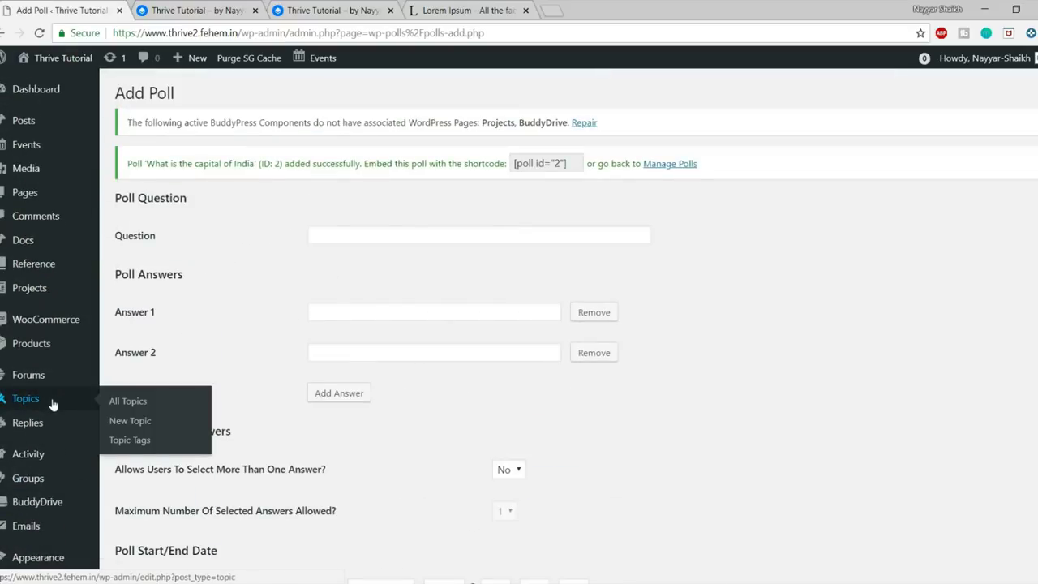
Step: Create a new event titled 'Eid Party' with two pasted Lorem ipsum paragraphs as description
mouse_move(21, 153)
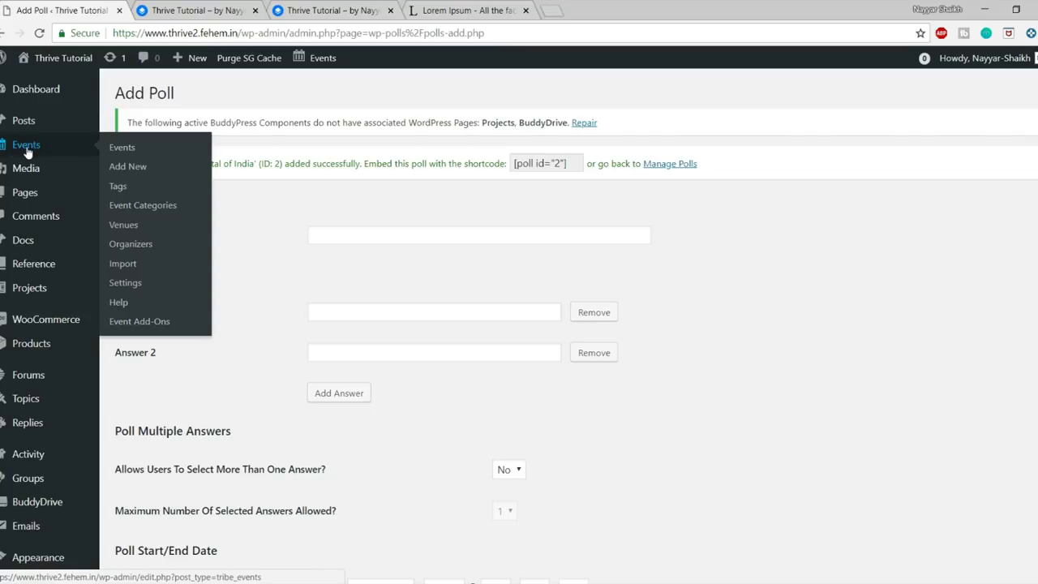
left_click(130, 167)
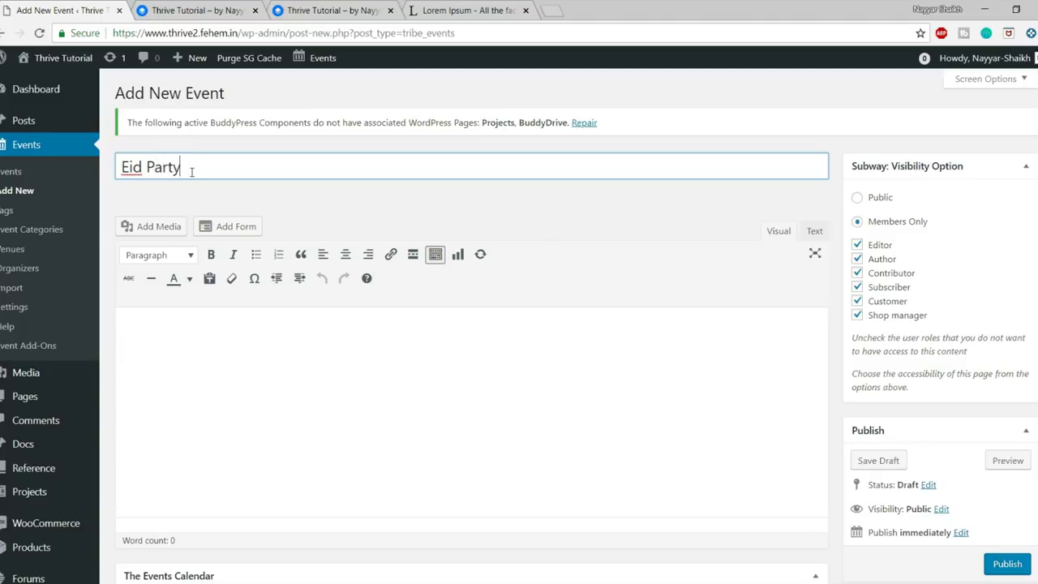
left_click(335, 410)
type("Lorem ipsum dolor sit amet, consectetur adipiscing elit. Donec ac scelerisque felis. Quisque finibus fermentum aliquet. Suspendisse at diam ex. Proin dictum egestas purus, id accumsan elit fermentum vitae. Integer suscipit et sapien sit amet bibendum. Donec rhoncus augue augue, ut laoreet tellus rhoncus pharetra. Morbi feugiat ultricies ex, et fringilla nisi posuere vel. Nullam non ante eleifend, semper augue quis, laoreet magna. In efficitur mollis purus sit amet laoreet. Proin a metus eu quam tincidunt ultricies. Sed sit amet dictum est. Sed vitae lacus ut augue efficitur sagittis nec quis est. Cras eget elit tincidunt, iaculis sem et, sagittis justo. Sed ut commodo neque. Mauris vel odio neque. Aenean a ligula ut nibh euismod ornare in sed metus. In non nibh at ante tempor ultrices eget in nunc. Nullam nec velit turpis. Aenean pretium diam nulla, a condimentum enim suscipit sagittis. Vivamus pretium elit purus, sit amet maximus magna placerat ac. In feugiat lorem ut risus blandit porttitor. Nulla non sem consectetur, congue dui ac, porttitor sem. In rhoncus, ex vel imperdiet semper, eros dui varius tellus, a euismod metus leo at mi. Aenean mi quam, gravida ac diam quis, ornare interdum urna.")
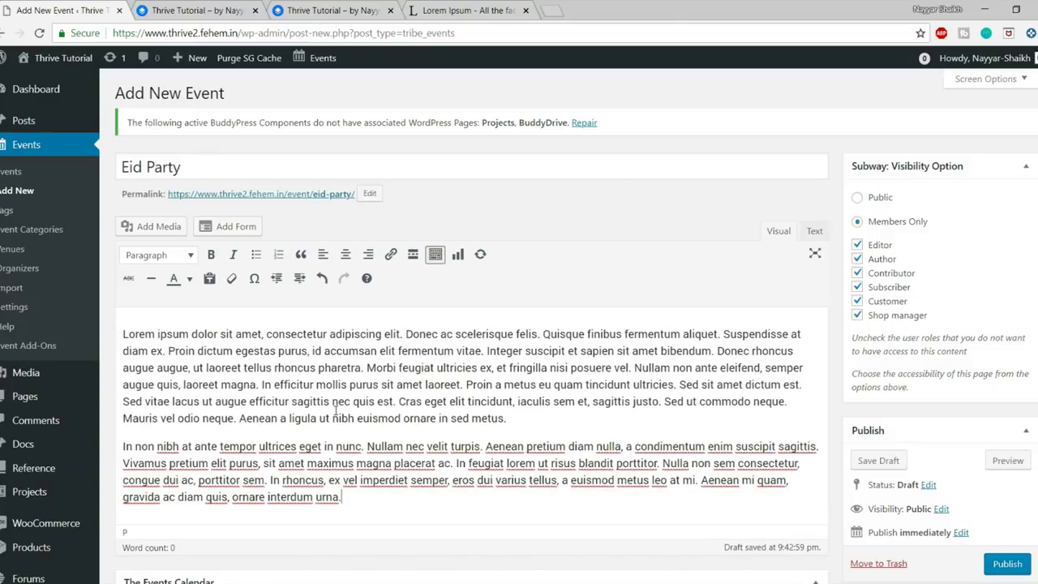
left_click_drag(354, 500, 114, 320)
Step: Create a new event category 'Casual' and assign it to the event
left_click(244, 341)
scroll(361, 349, "down", 1)
scroll(364, 350, "down", 4)
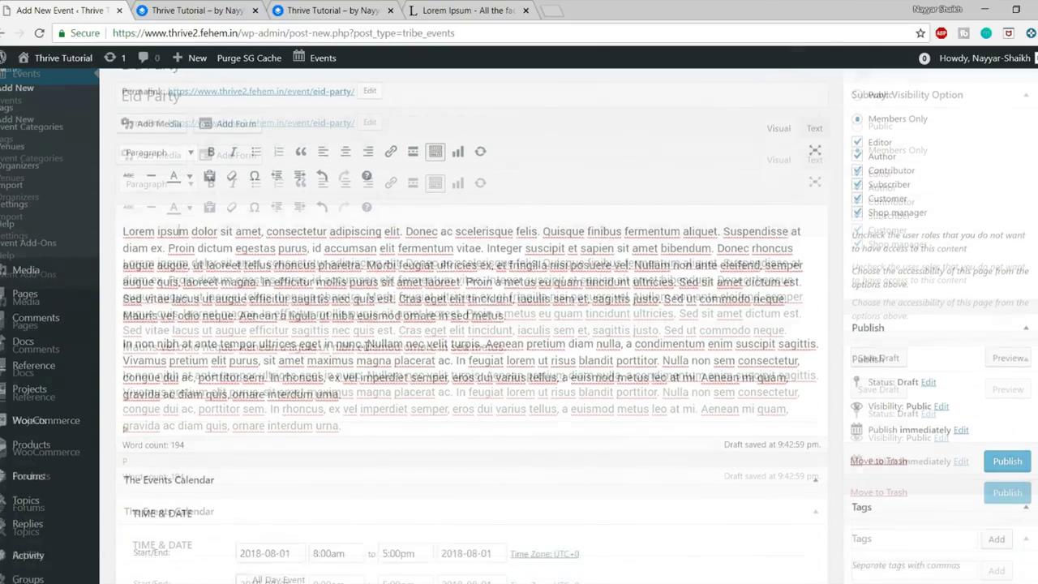
scroll(1008, 327, "down", 2)
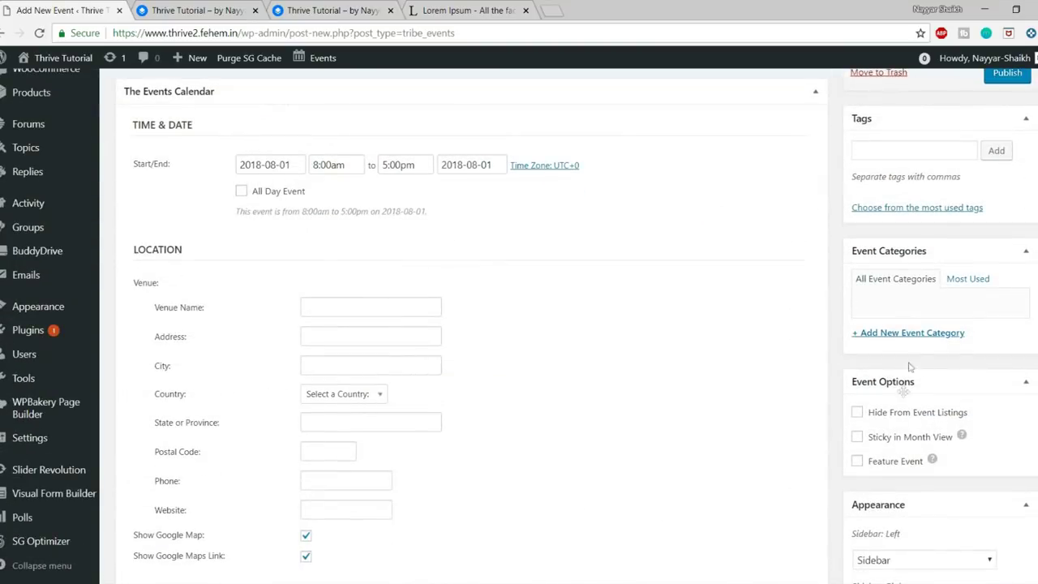
left_click(916, 334)
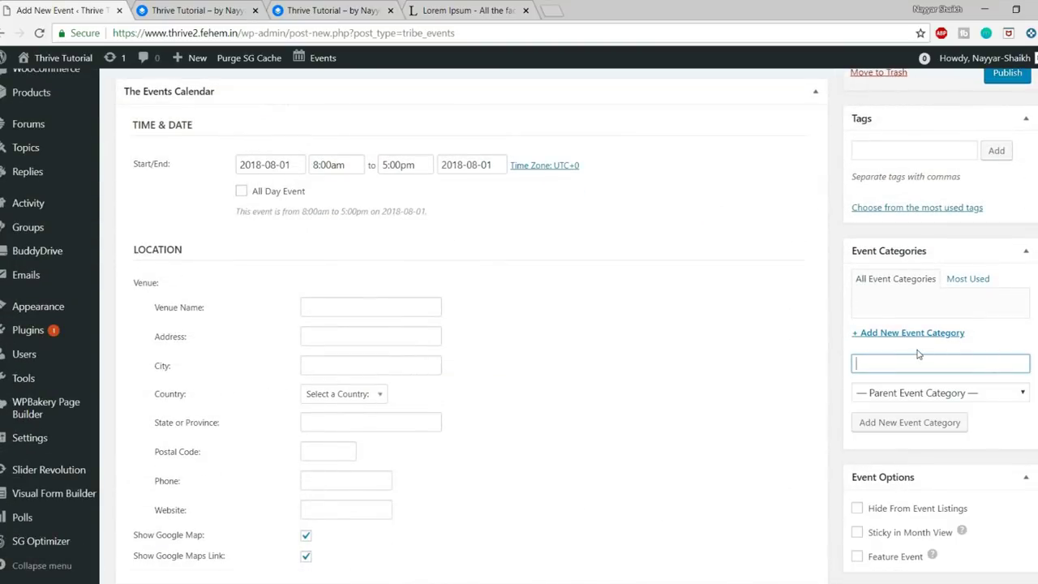
type("Casual")
left_click(936, 423)
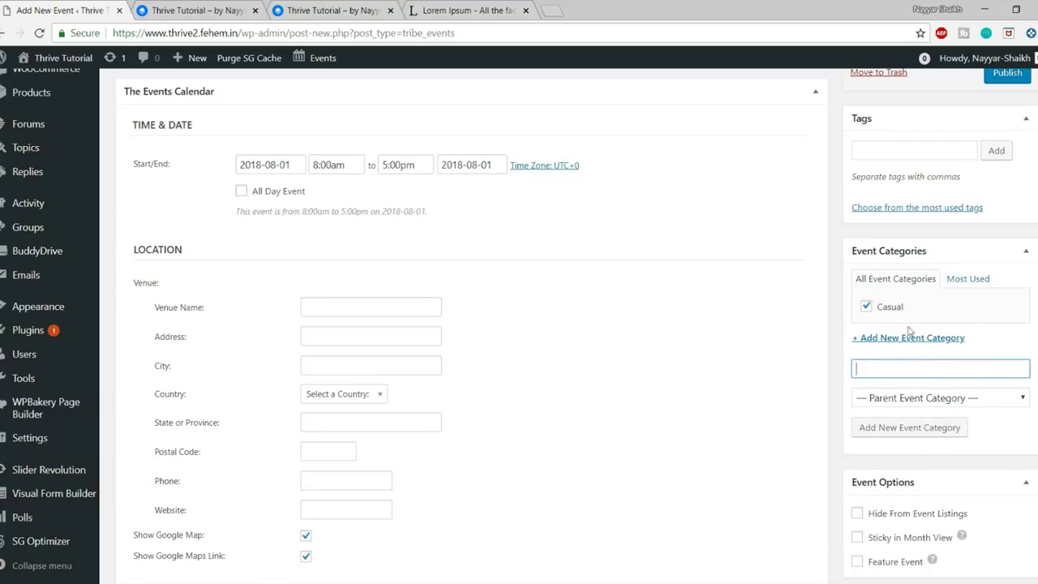
Step: Set the event date to 31 August 2018, keeping the 8:00am–5:00pm times
scroll(892, 365, "down", 4)
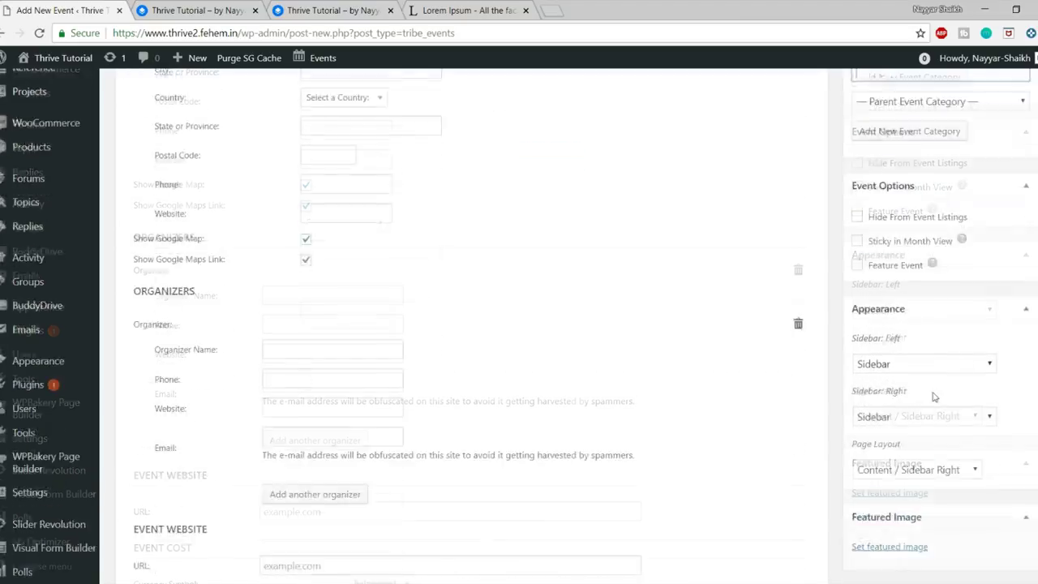
scroll(731, 396, "up", 4)
scroll(731, 396, "up", 1)
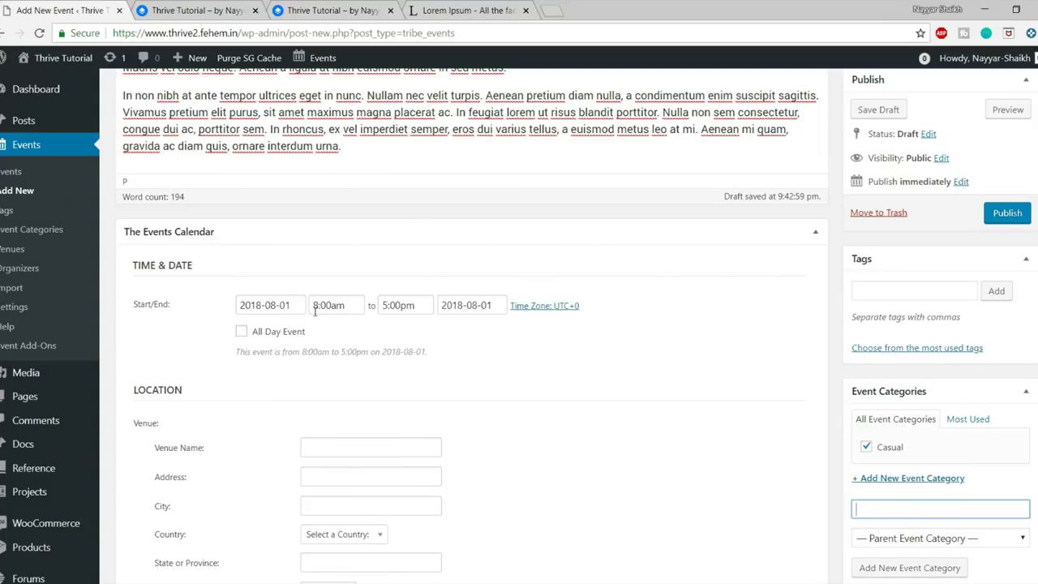
left_click(289, 305)
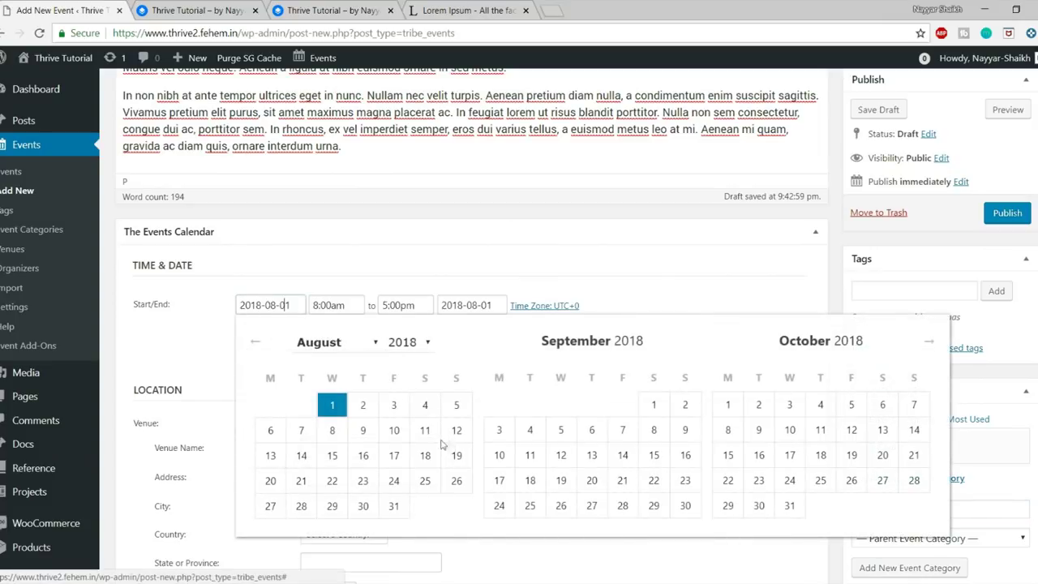
left_click(393, 509)
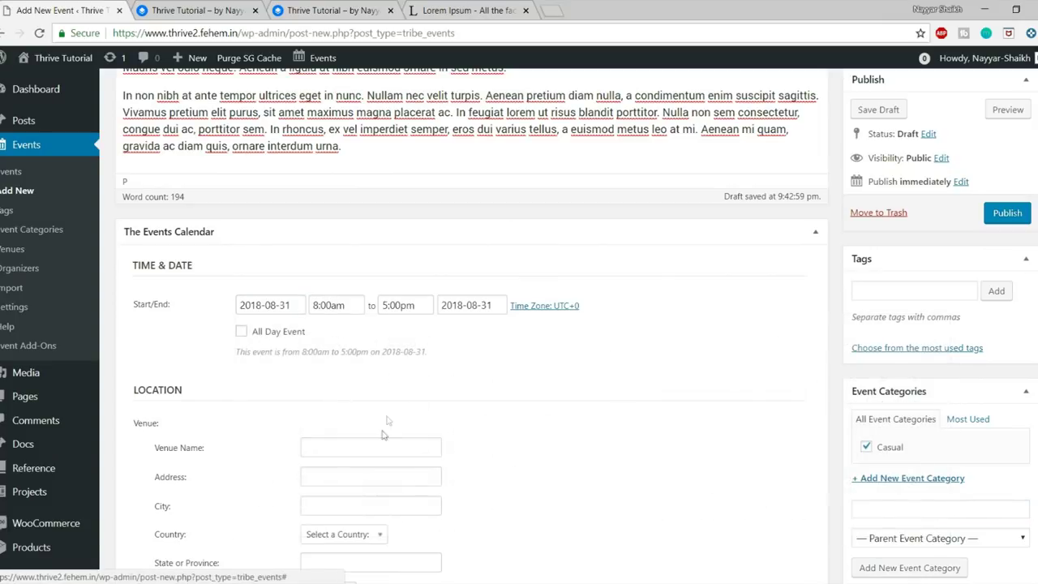
left_click(392, 306)
left_click(529, 385)
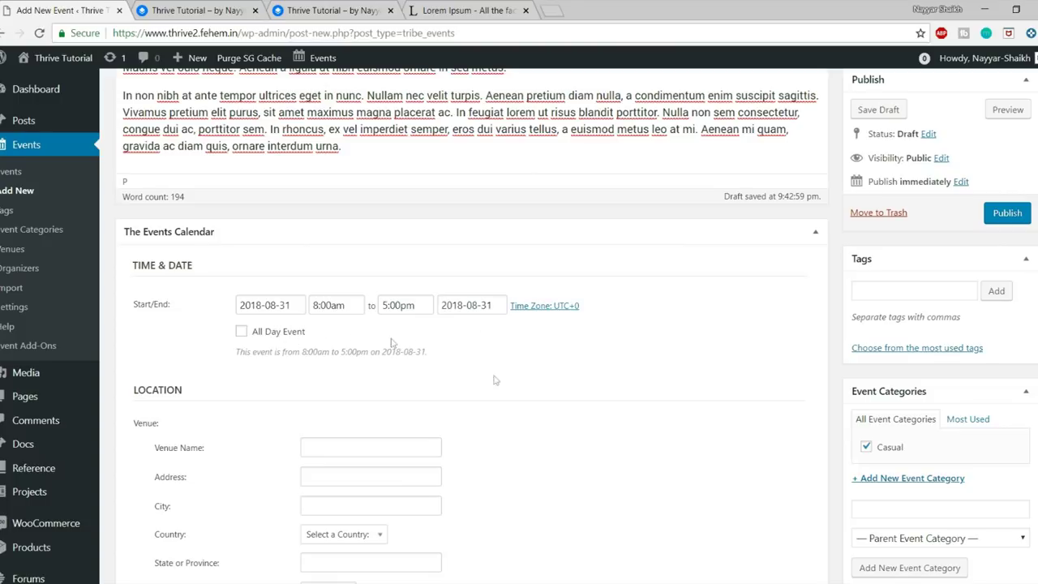
scroll(528, 412, "down", 2)
left_click(336, 308)
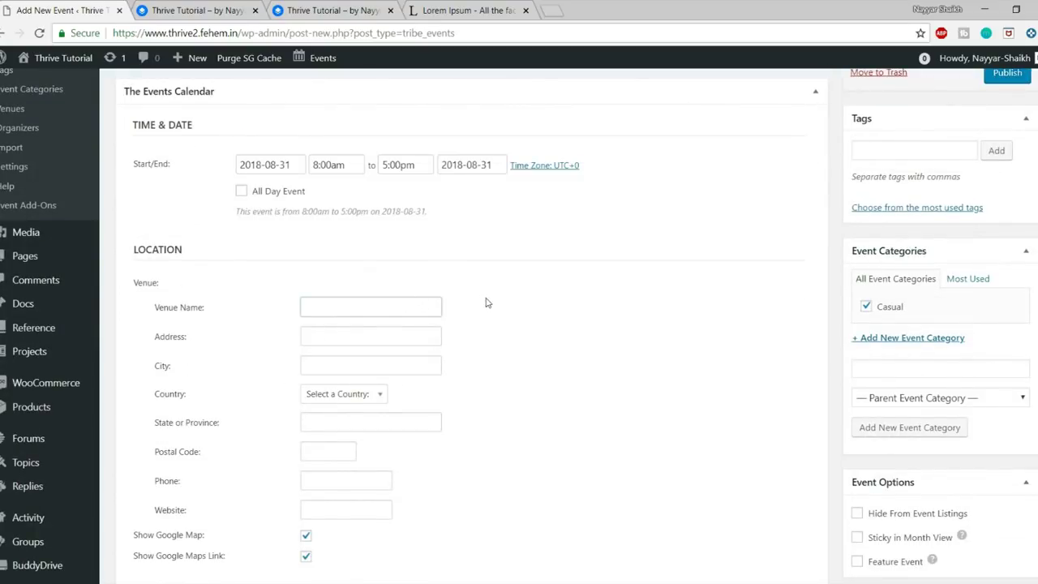
Step: Fill the venue address from the saved Mumbai, Maharashtra, India entry and replace the venue phone number
scroll(496, 303, "down", 1)
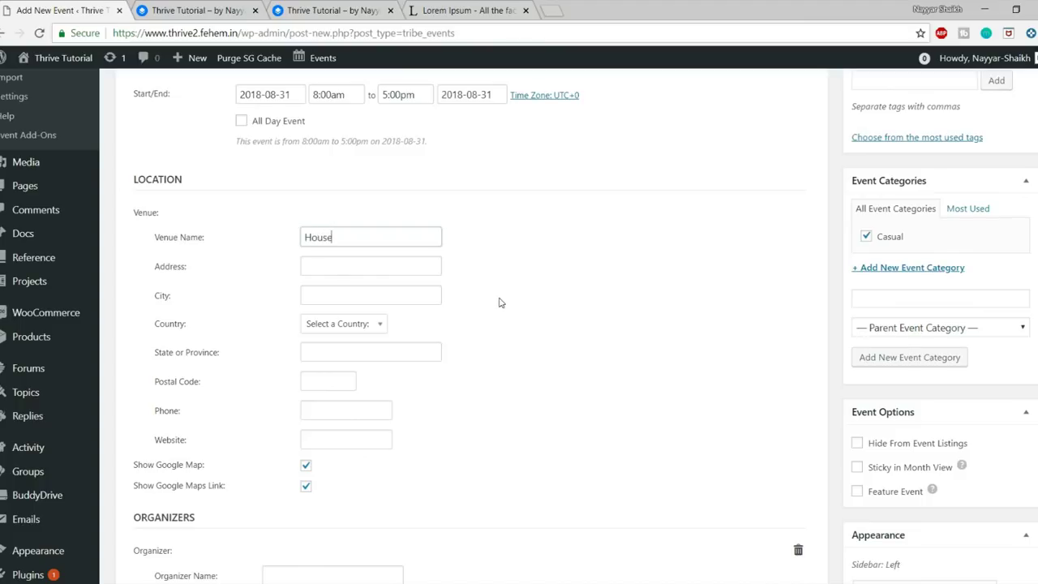
left_click(334, 274)
left_click(394, 285)
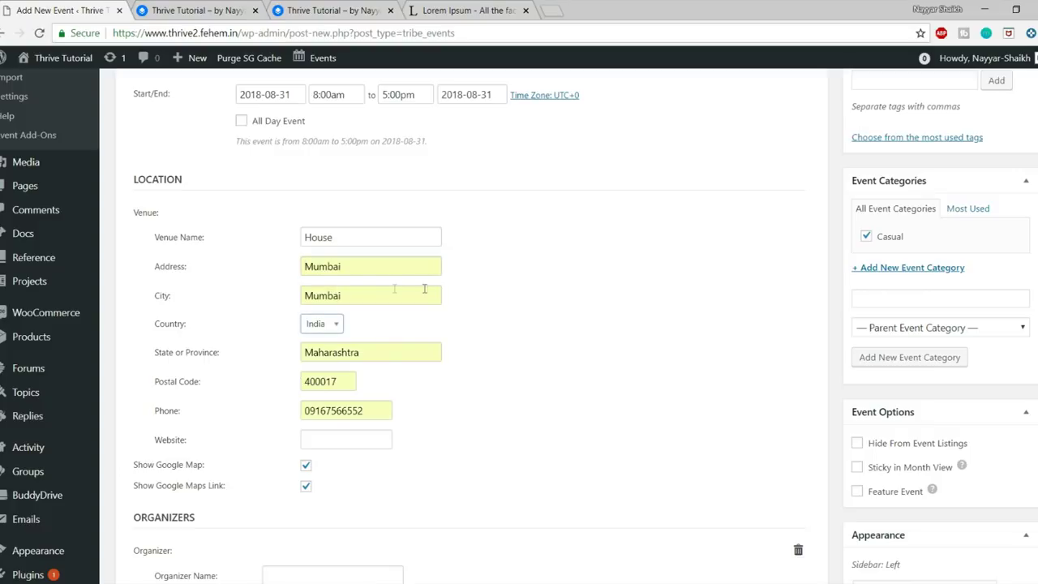
scroll(559, 291, "down", 3)
double_click(327, 201)
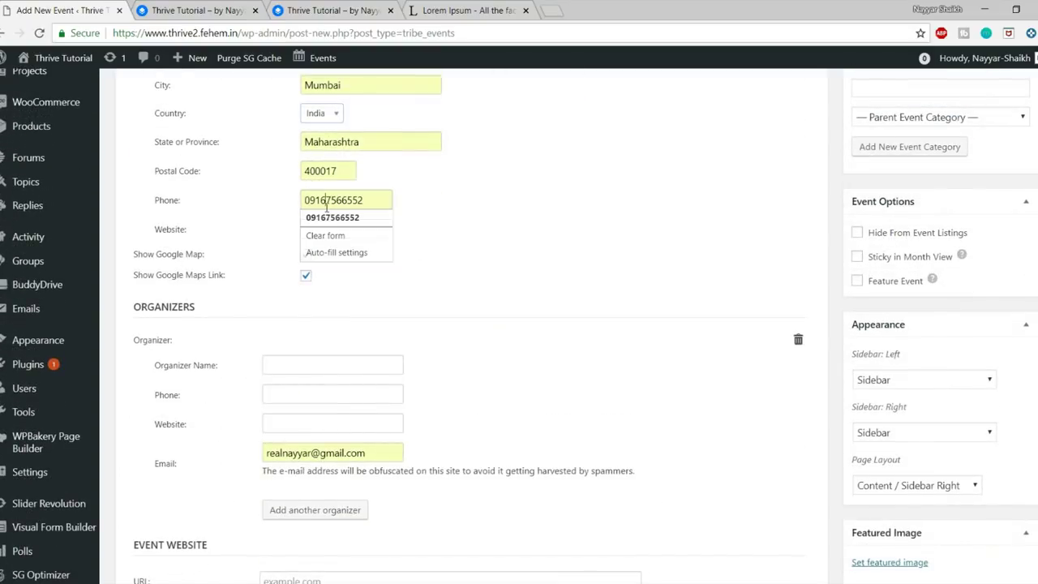
key("BackSpace")
type("123654789")
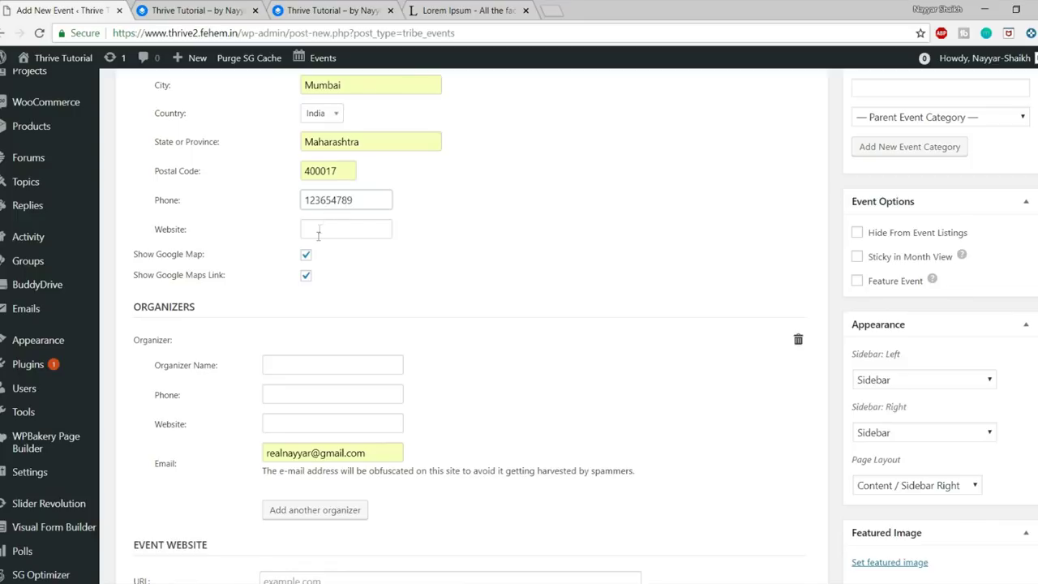
left_click(319, 234)
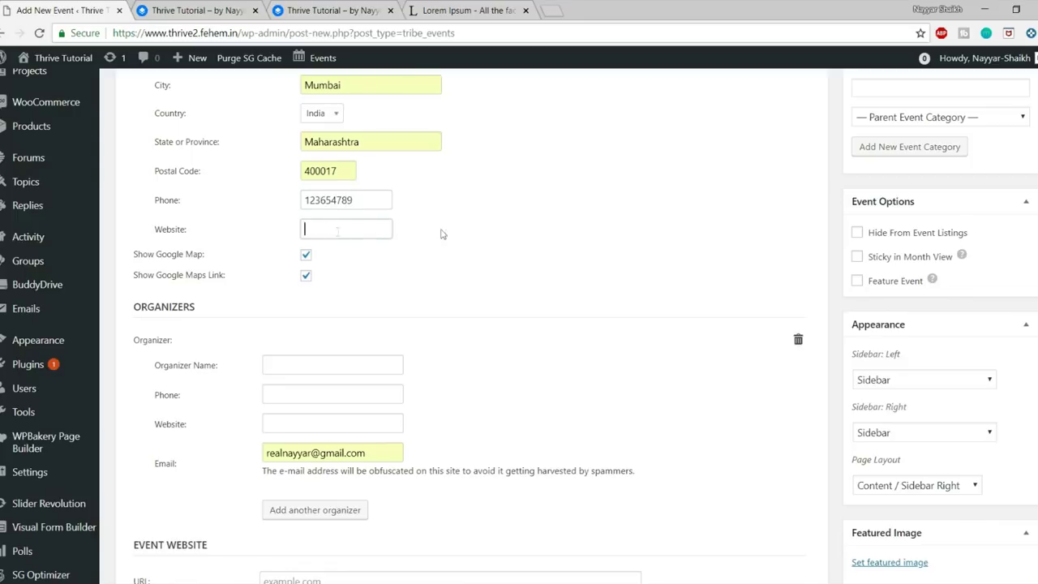
left_click(444, 253)
Step: Enter the organizer's name and phone number, leaving event website and currency blank
scroll(660, 308, "down", 3)
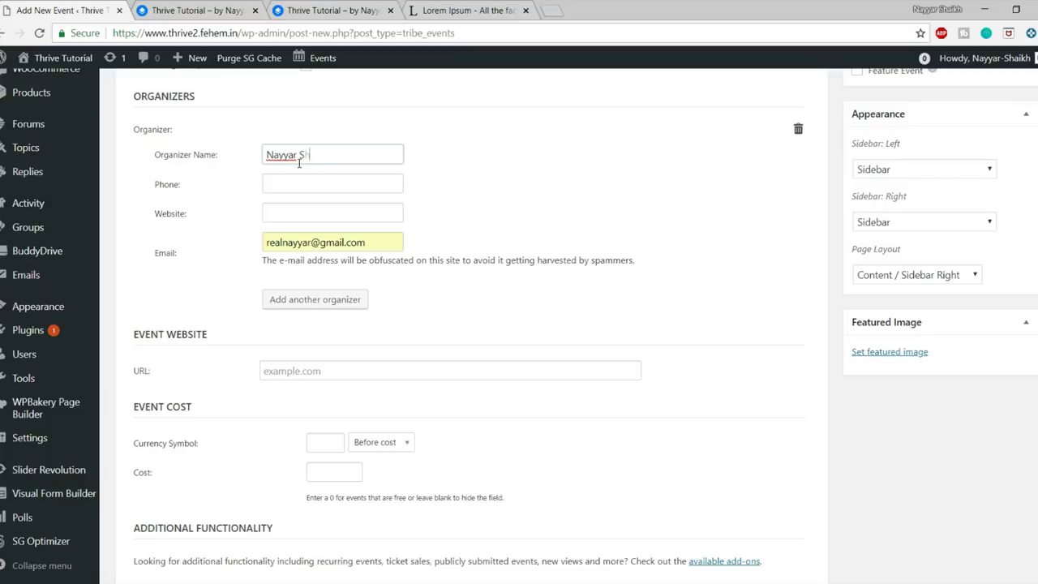
type("h")
key("Tab")
type("12")
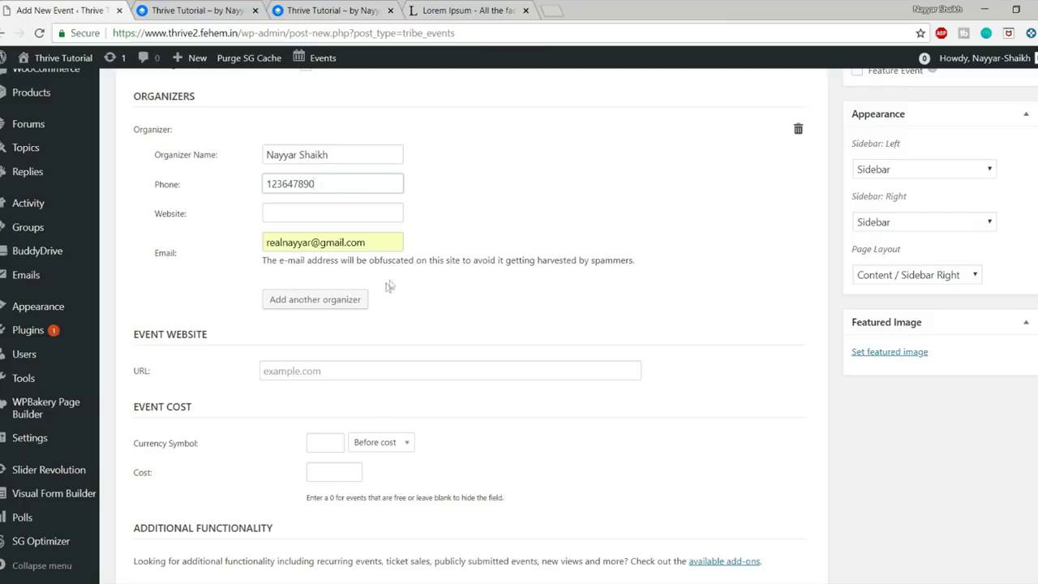
scroll(388, 285, "down", 2)
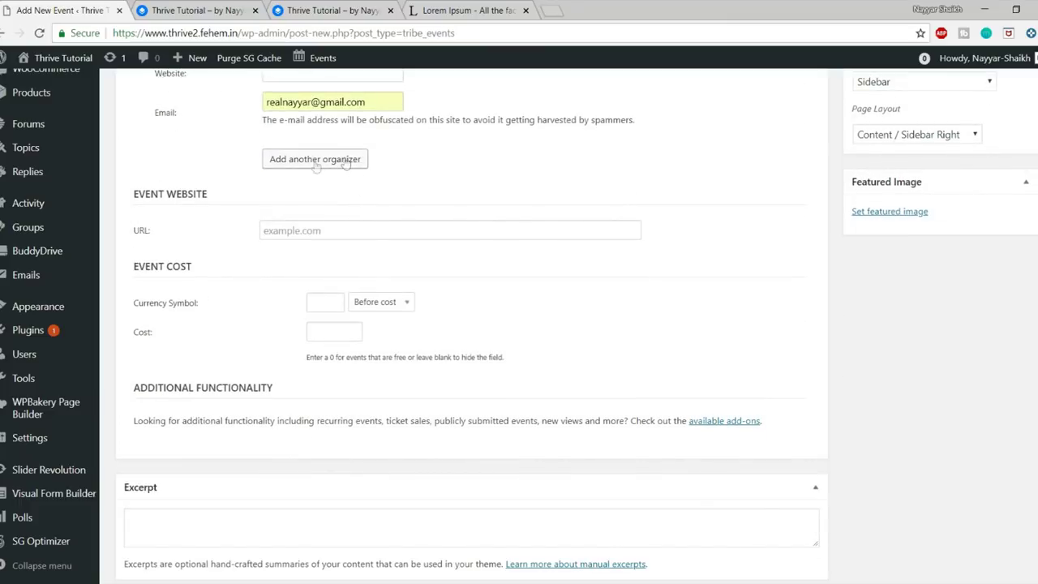
scroll(406, 211, "down", 1)
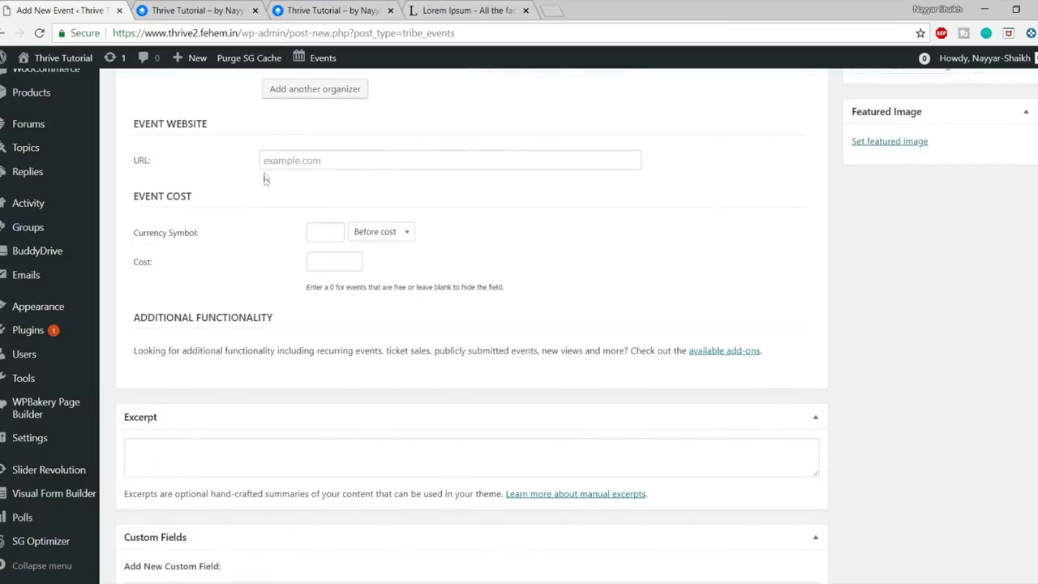
left_click(311, 156)
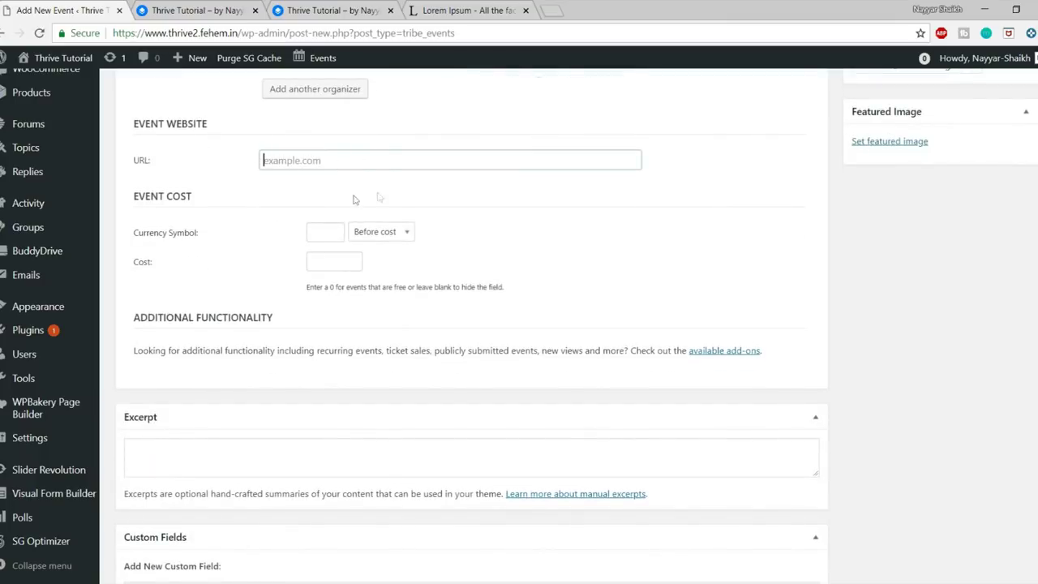
left_click(324, 233)
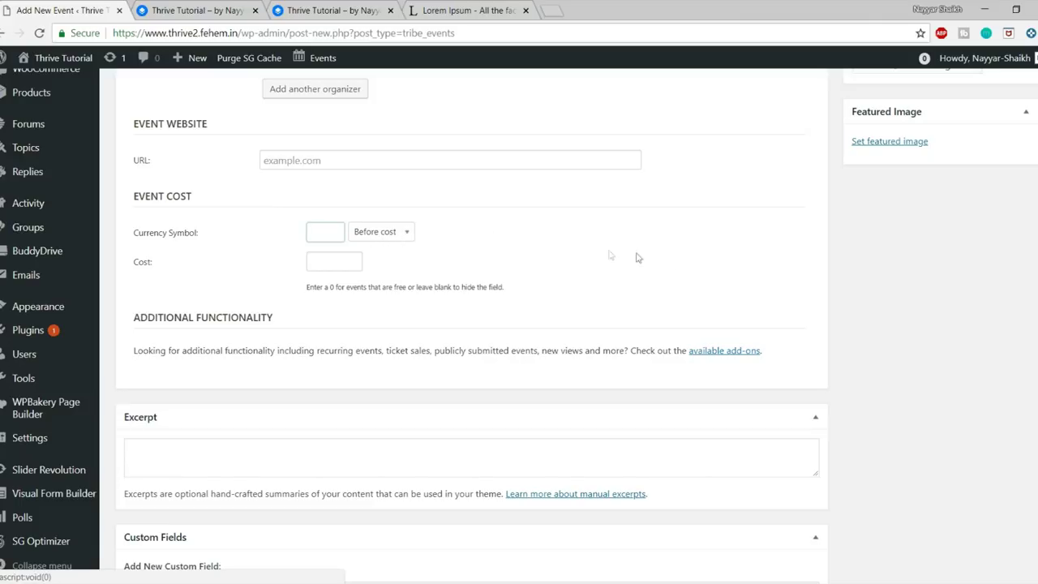
scroll(775, 359, "down", 2)
scroll(794, 444, "down", 3)
Step: Set fb-ad as the event's featured image
scroll(928, 463, "up", 10)
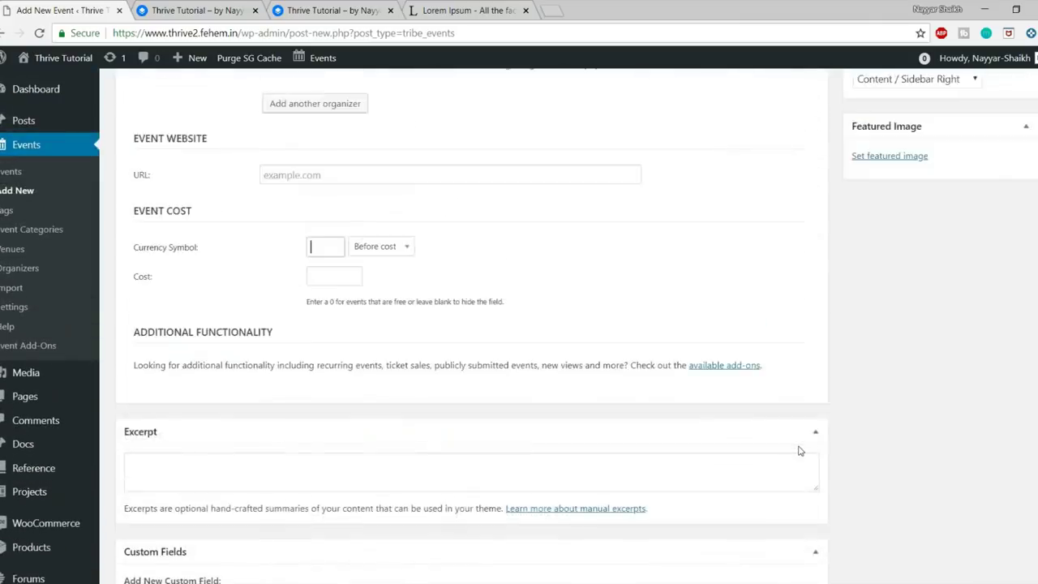
scroll(927, 463, "down", 2)
left_click(891, 452)
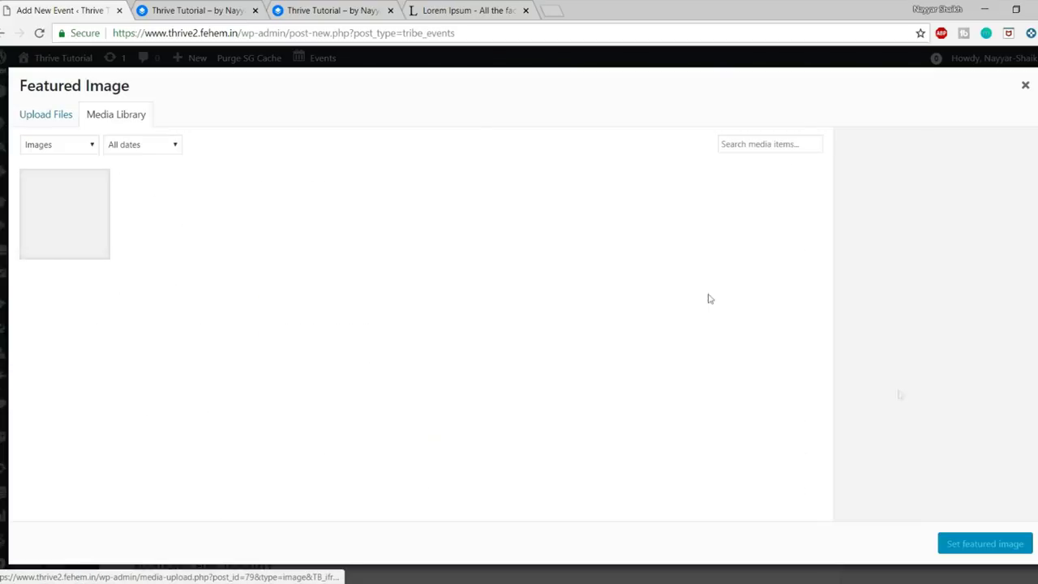
left_click(70, 215)
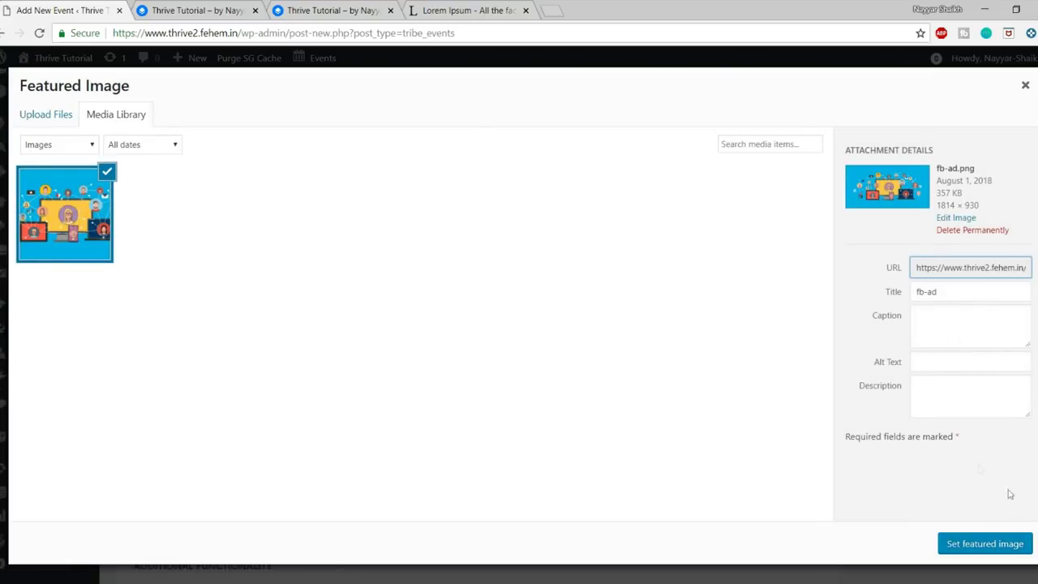
left_click(984, 542)
Step: Choose the Full Content / No Sidebar page layout and publish the Eid Party event
scroll(924, 385, "up", 1)
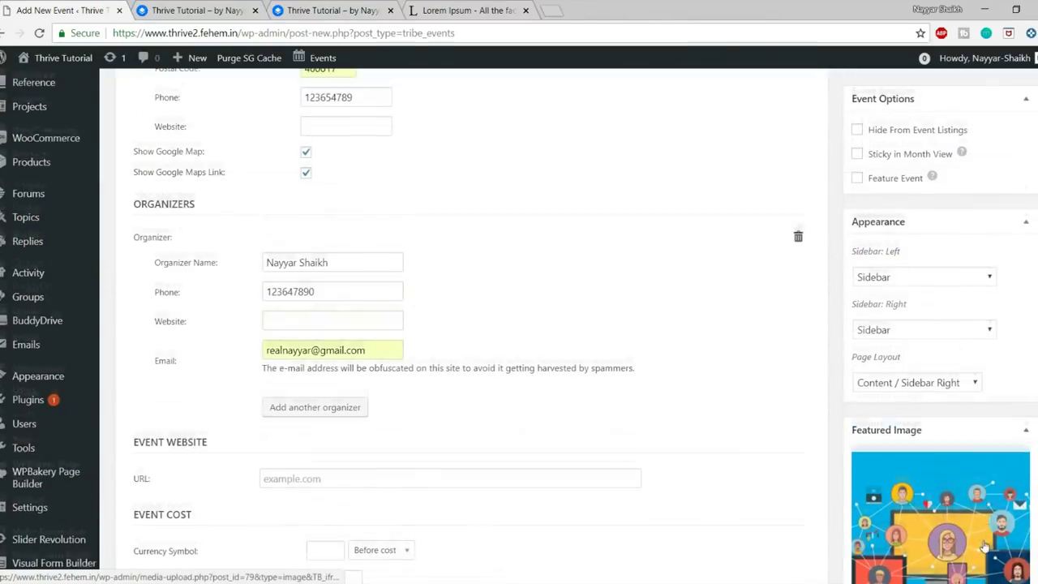
left_click(923, 384)
left_click(912, 428)
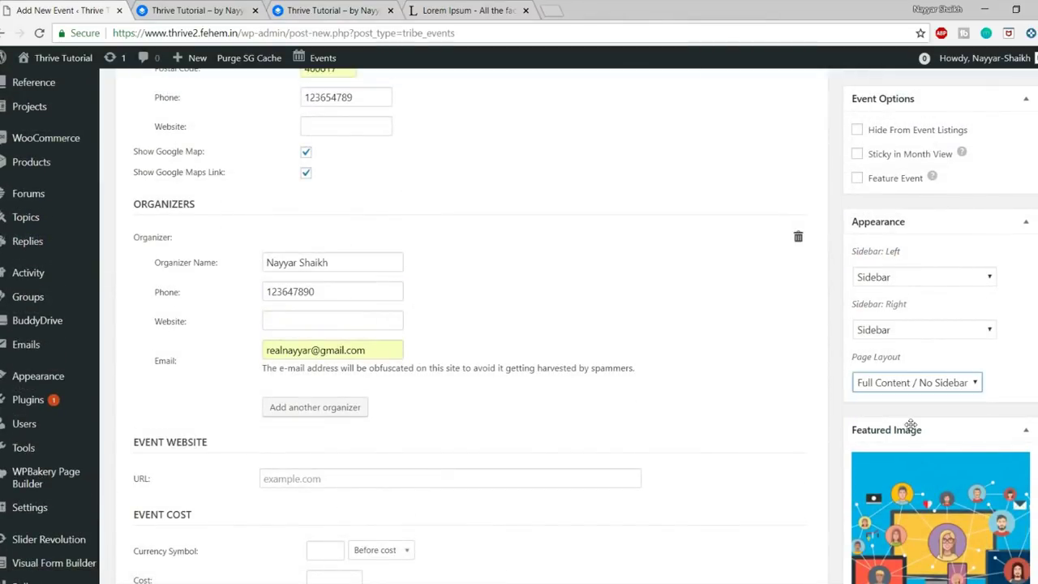
scroll(955, 472, "up", 1)
scroll(955, 471, "up", 9)
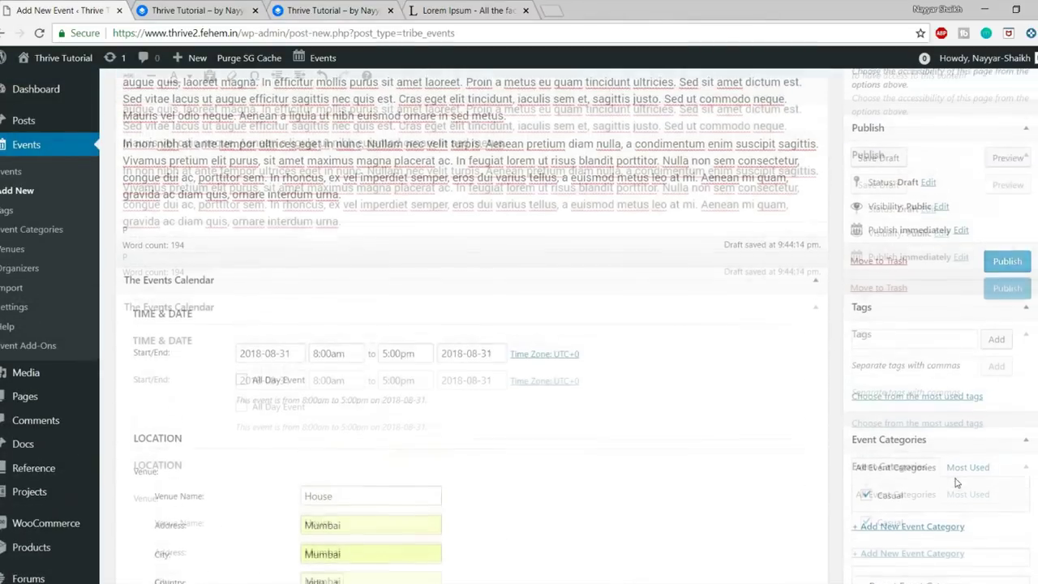
left_click(1005, 462)
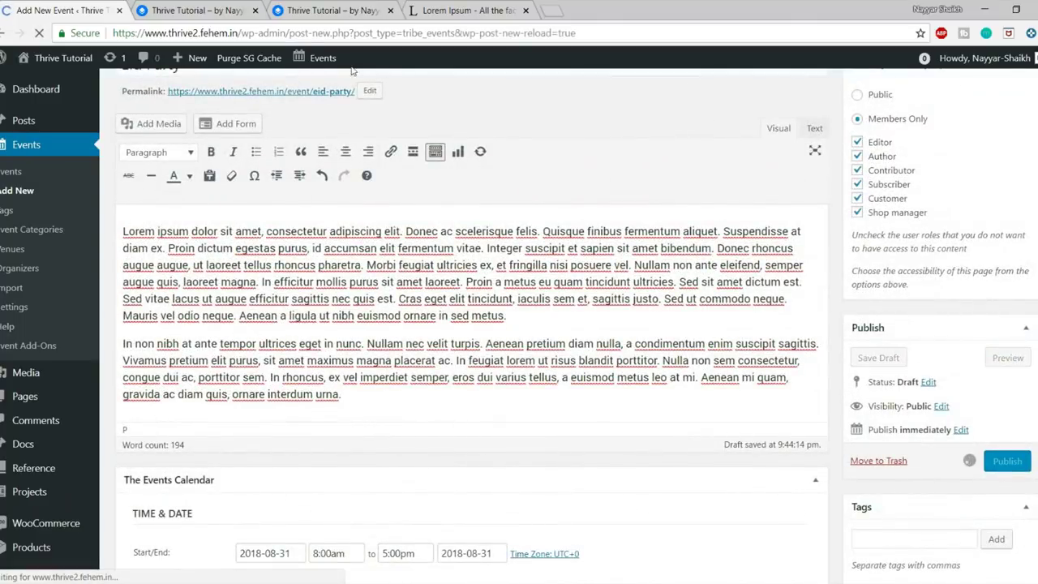
Step: View all events from the home page, then open the member's own profile page
left_click(219, 8)
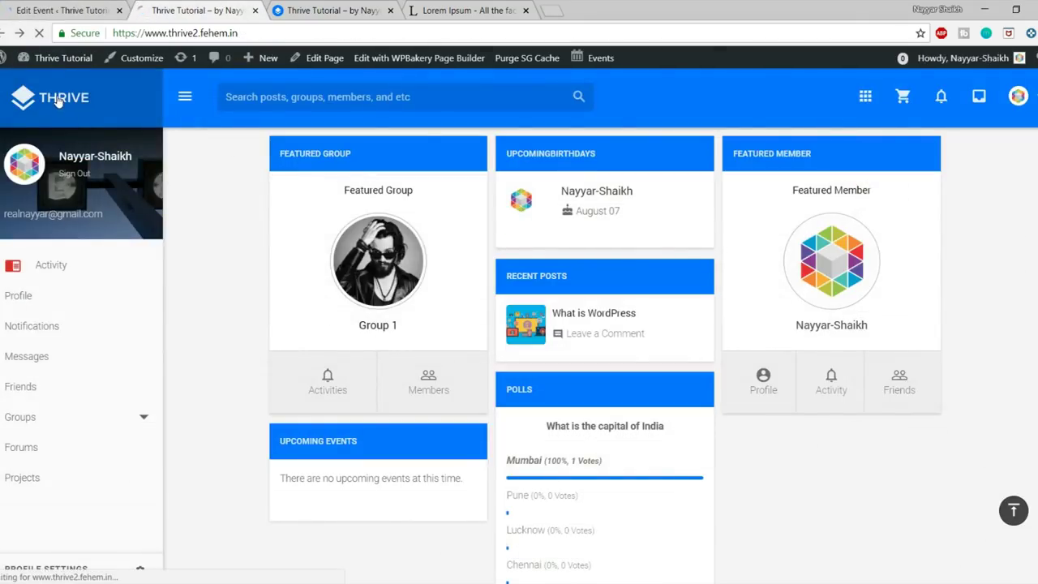
scroll(748, 355, "down", 6)
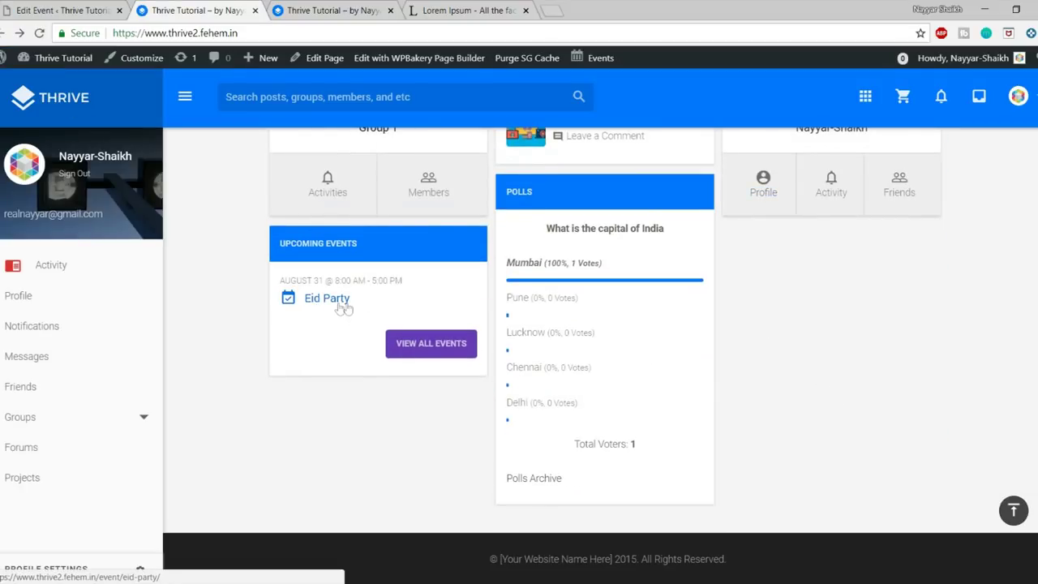
left_click(450, 350)
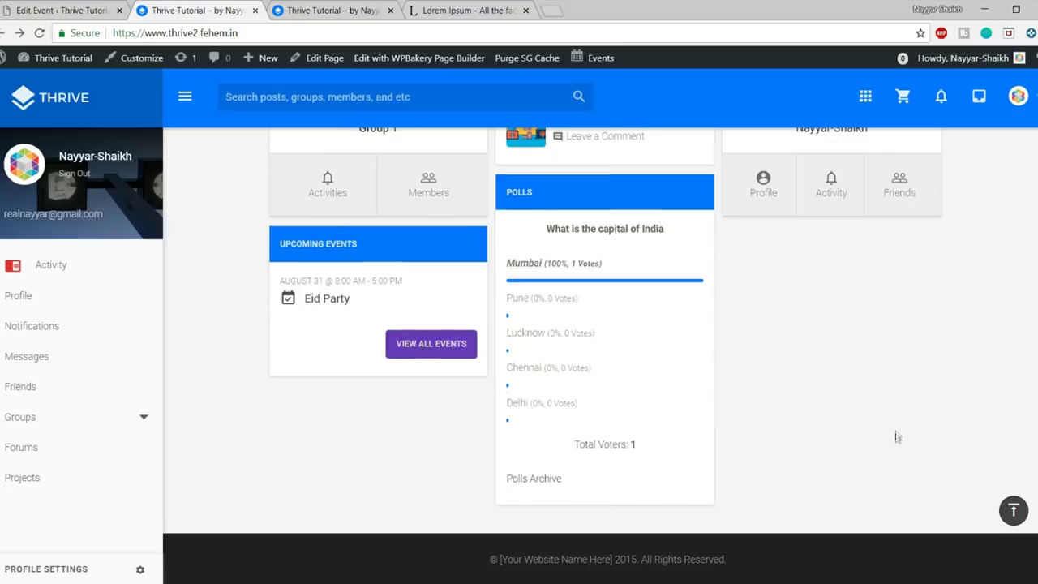
scroll(897, 432, "up", 6)
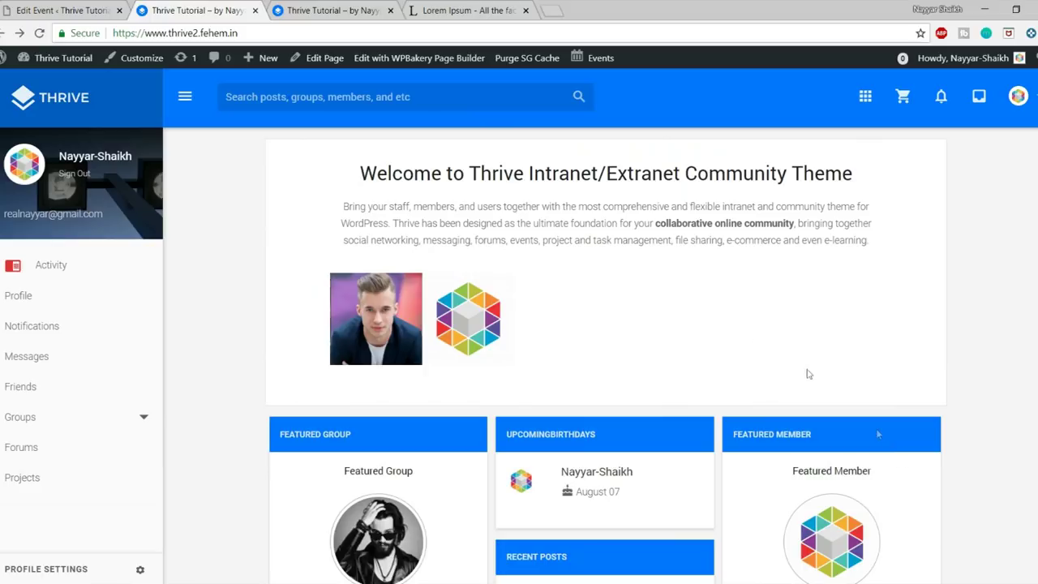
left_click(109, 163)
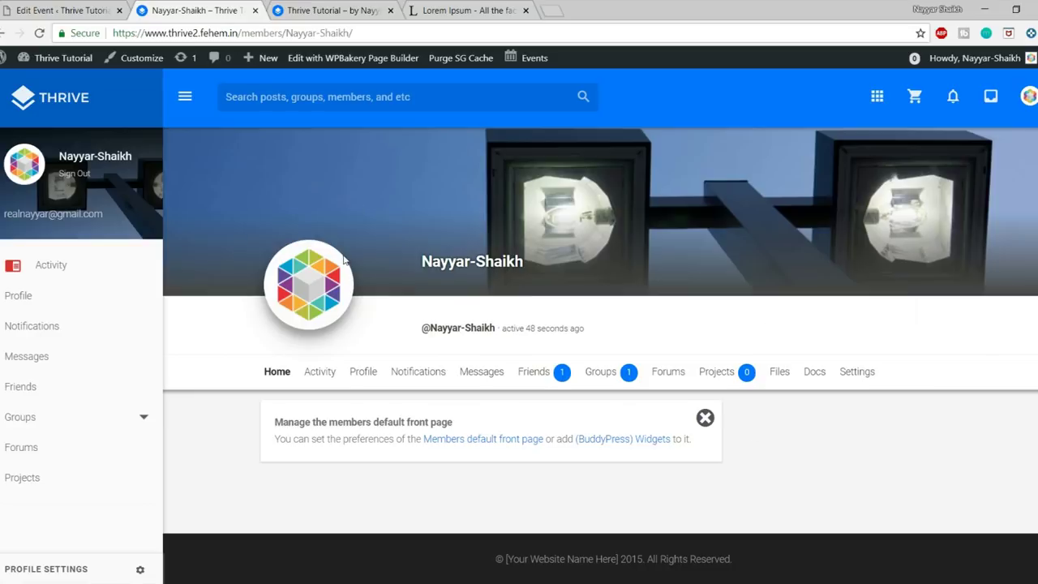
left_click(369, 10)
scroll(507, 225, "up", 10)
left_click(86, 170)
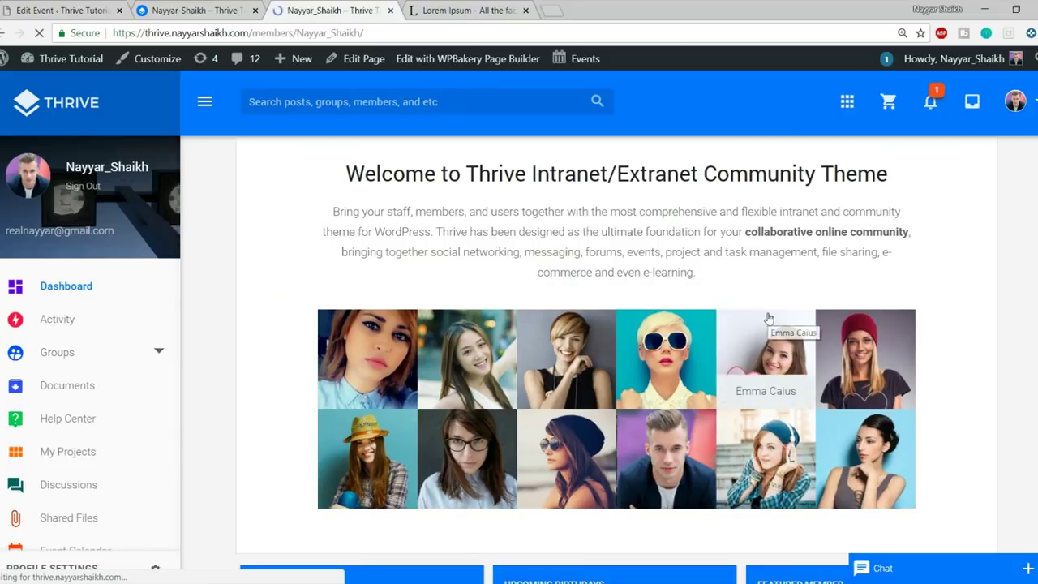
scroll(730, 324, "down", 4)
scroll(741, 359, "up", 4)
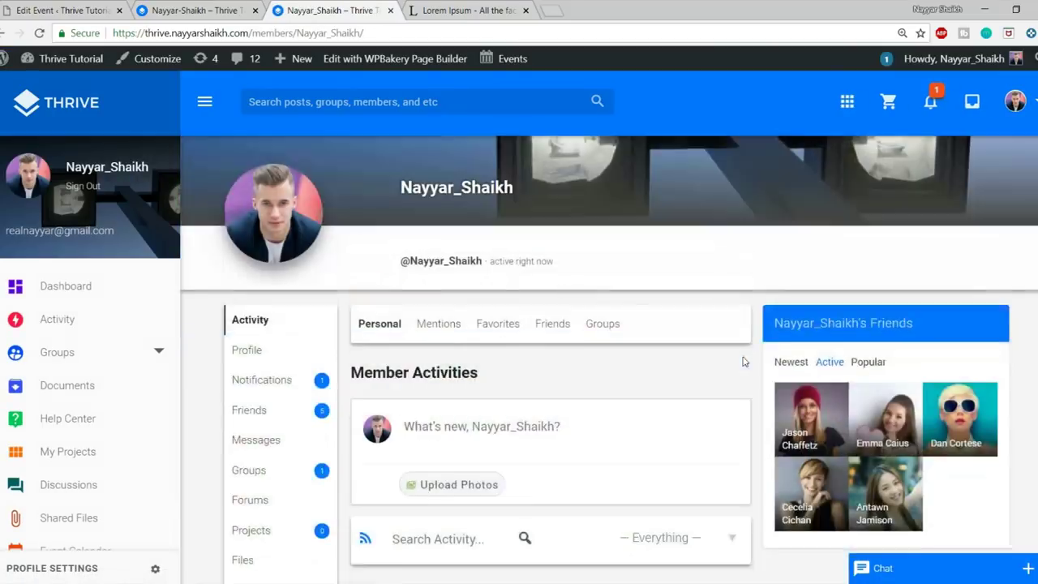
scroll(743, 359, "down", 5)
scroll(744, 361, "up", 5)
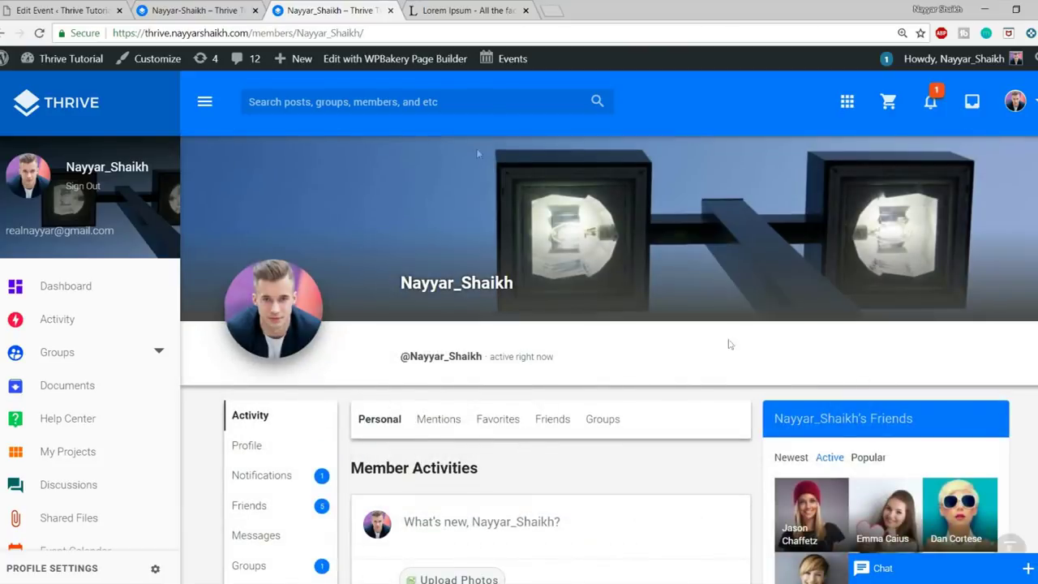
left_click(212, 8)
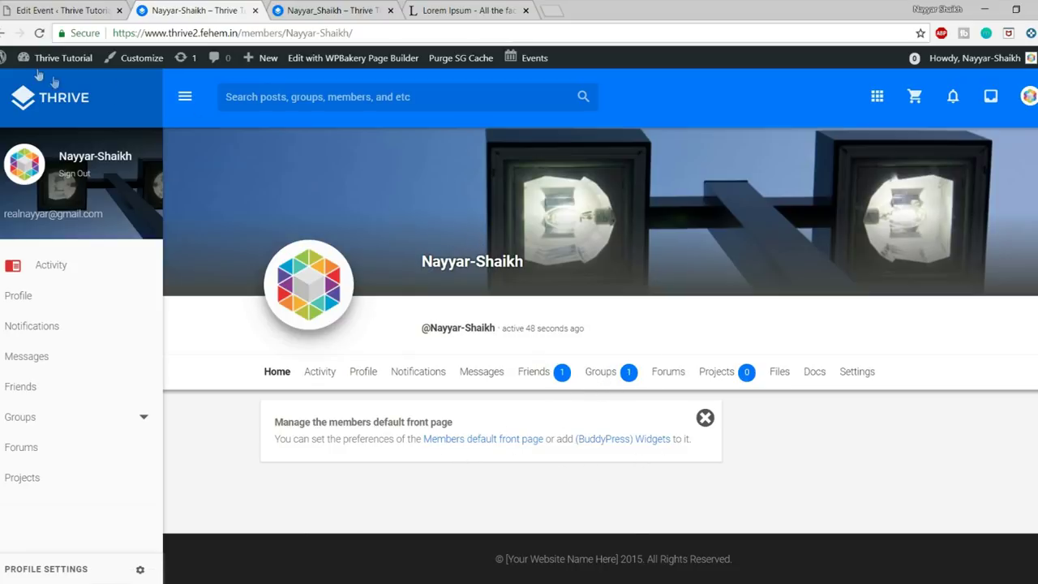
Step: Uncheck Enable default front page under BuddyPress Nouveau > Member front page and publish
left_click(133, 59)
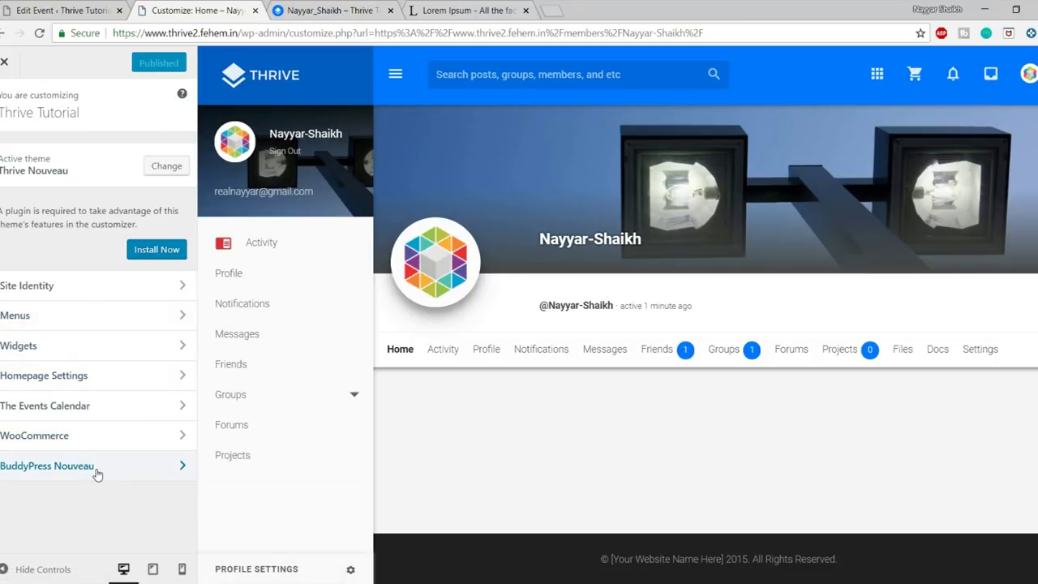
left_click(97, 469)
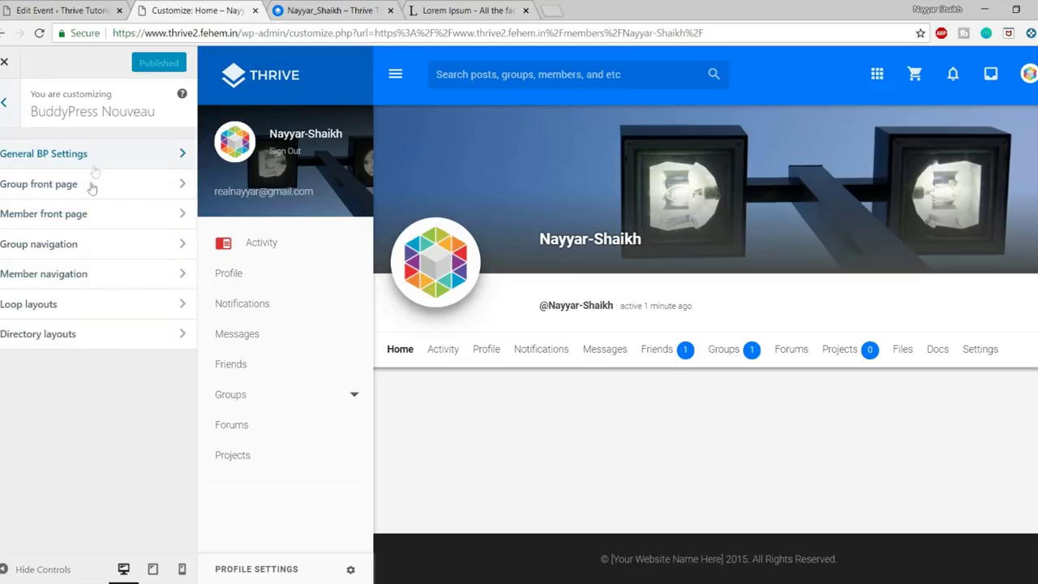
left_click(73, 224)
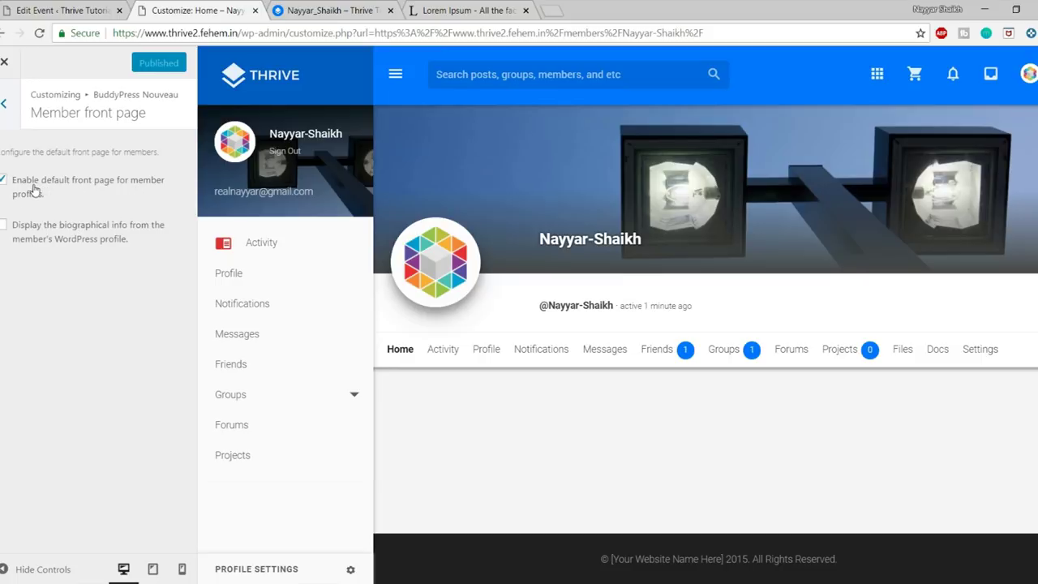
left_click(34, 186)
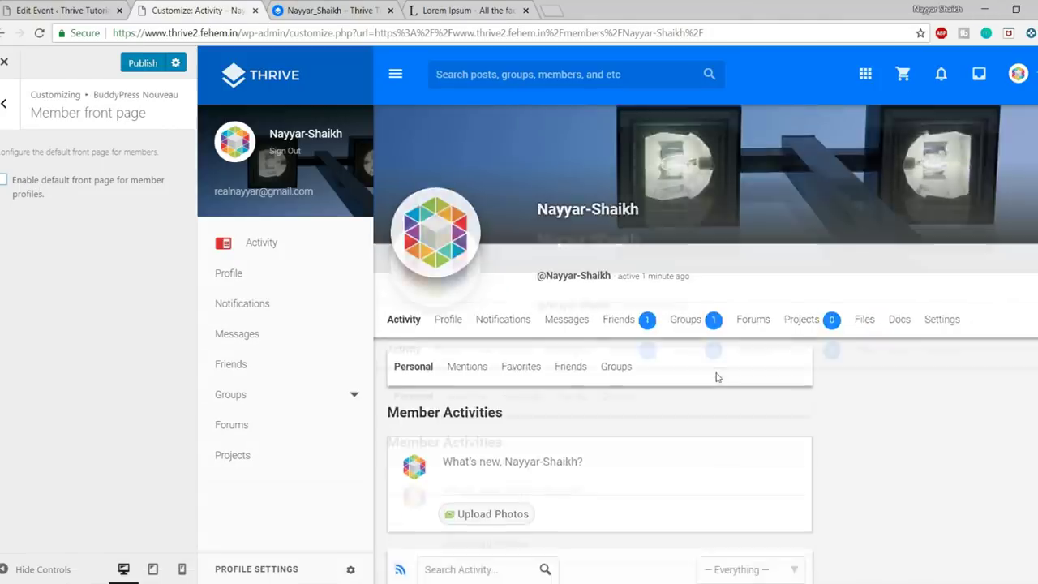
scroll(693, 332, "down", 4)
scroll(694, 343, "up", 6)
left_click(142, 63)
left_click(10, 104)
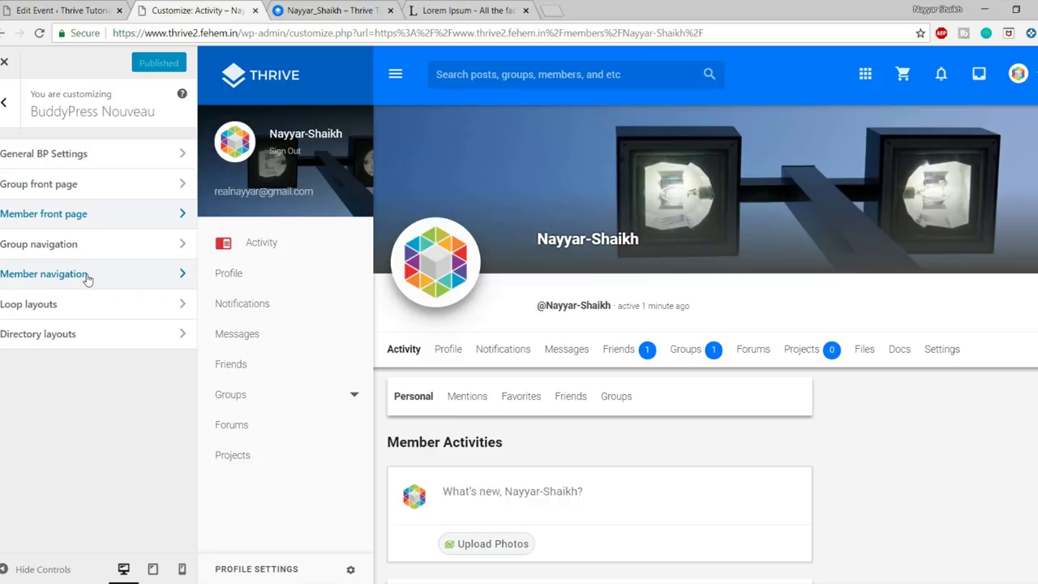
Step: Enable 'Display the member navigation vertically' and publish the change
left_click(88, 279)
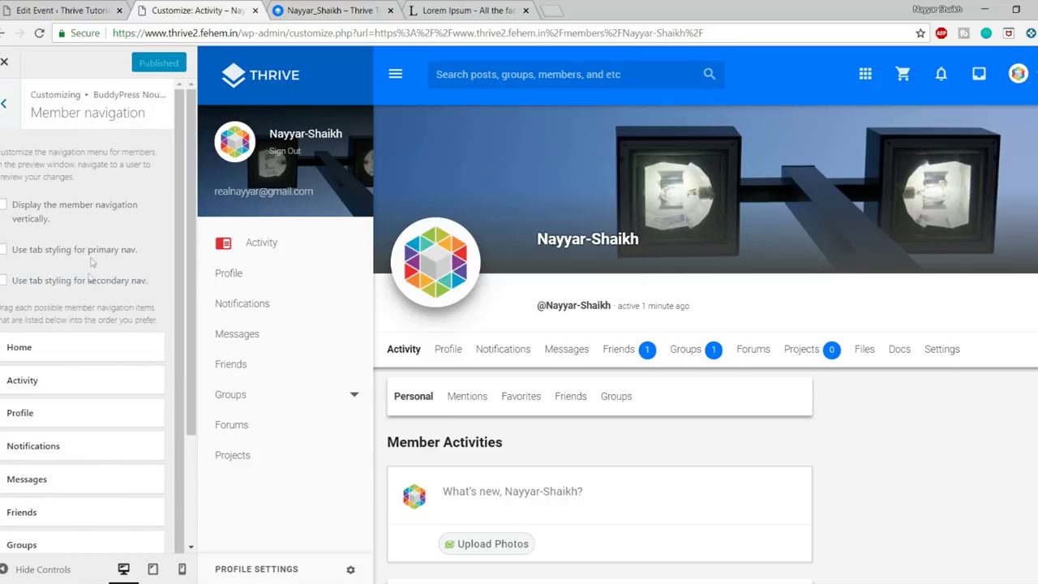
left_click(45, 213)
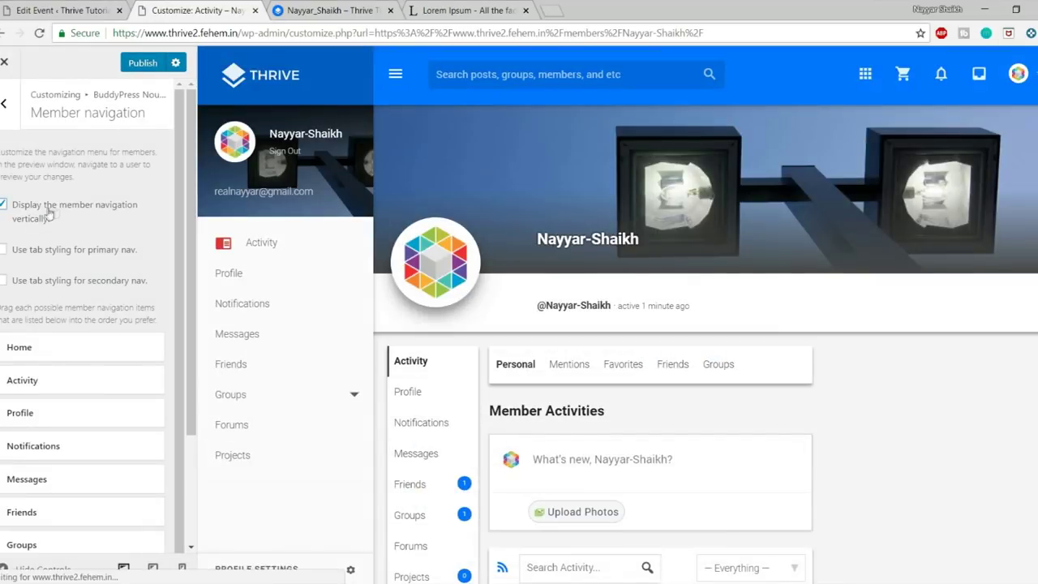
scroll(452, 377, "down", 3)
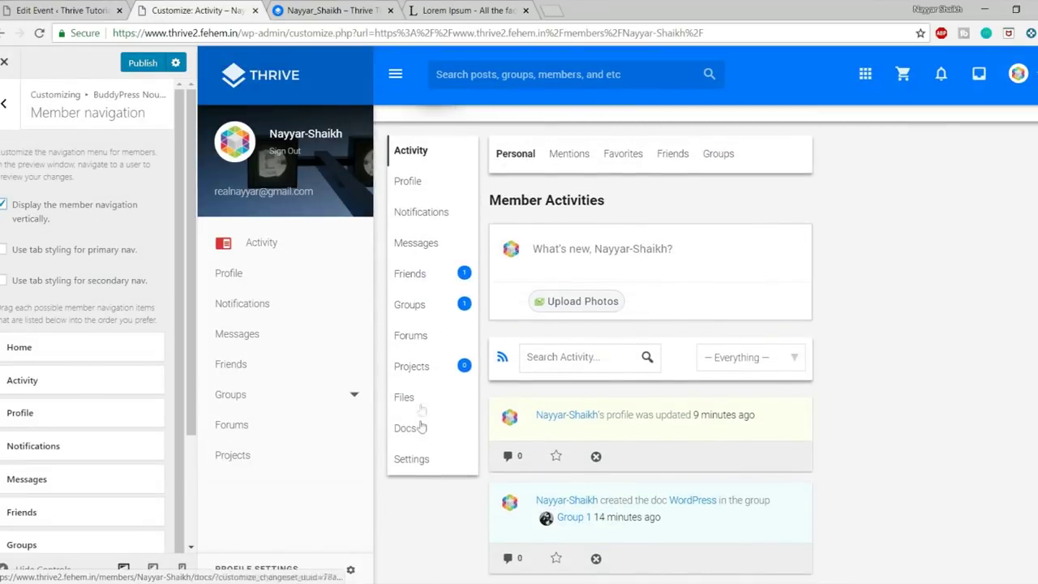
scroll(421, 410, "up", 2)
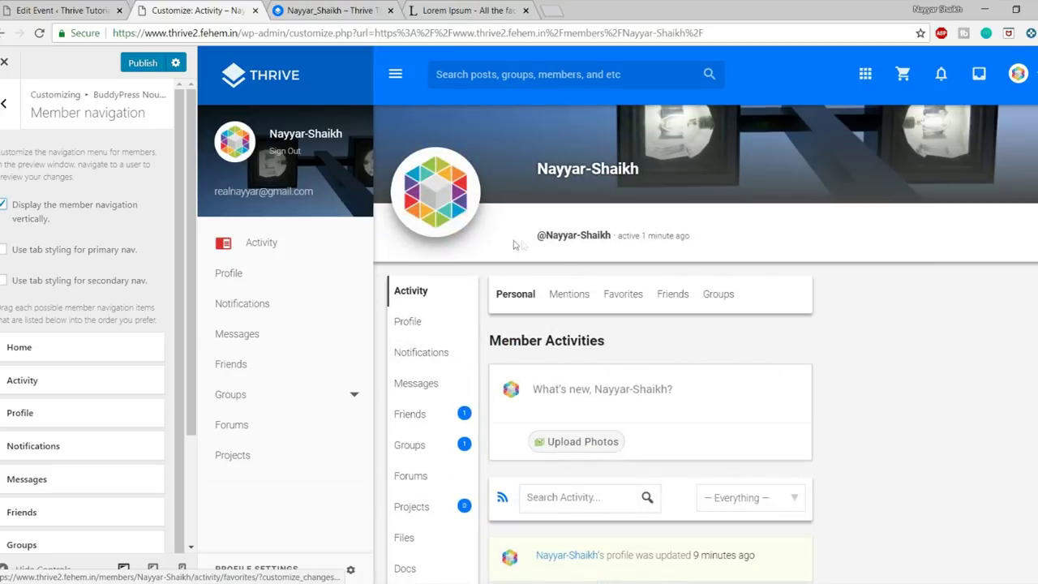
left_click(354, 10)
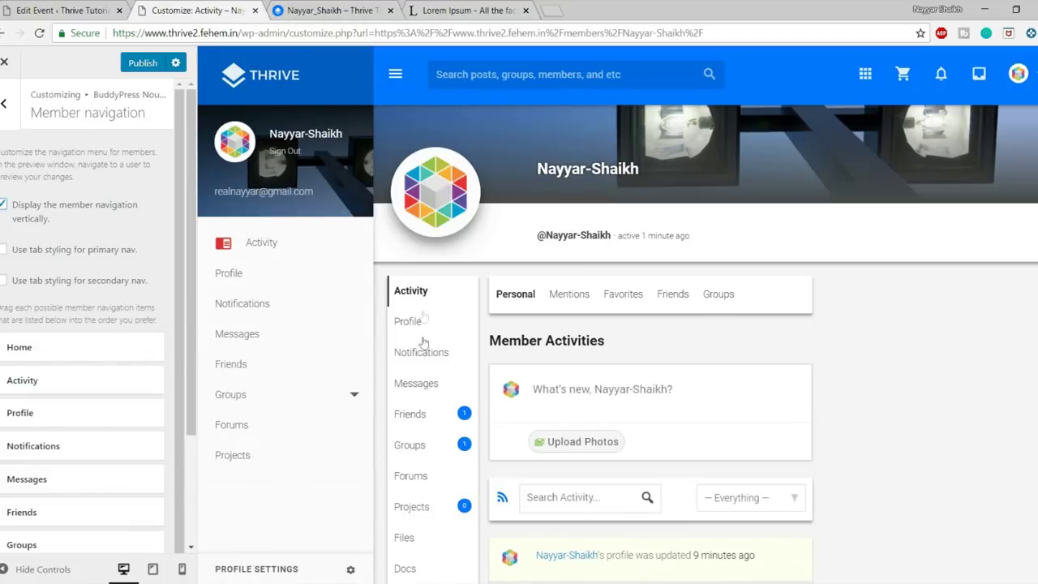
left_click(139, 65)
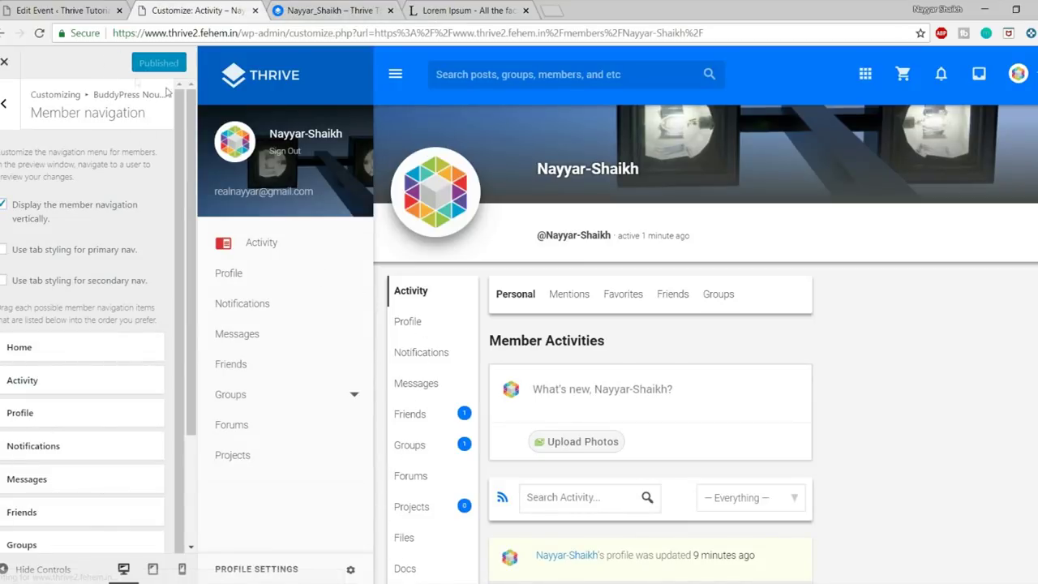
scroll(895, 290, "down", 1)
scroll(903, 364, "up", 2)
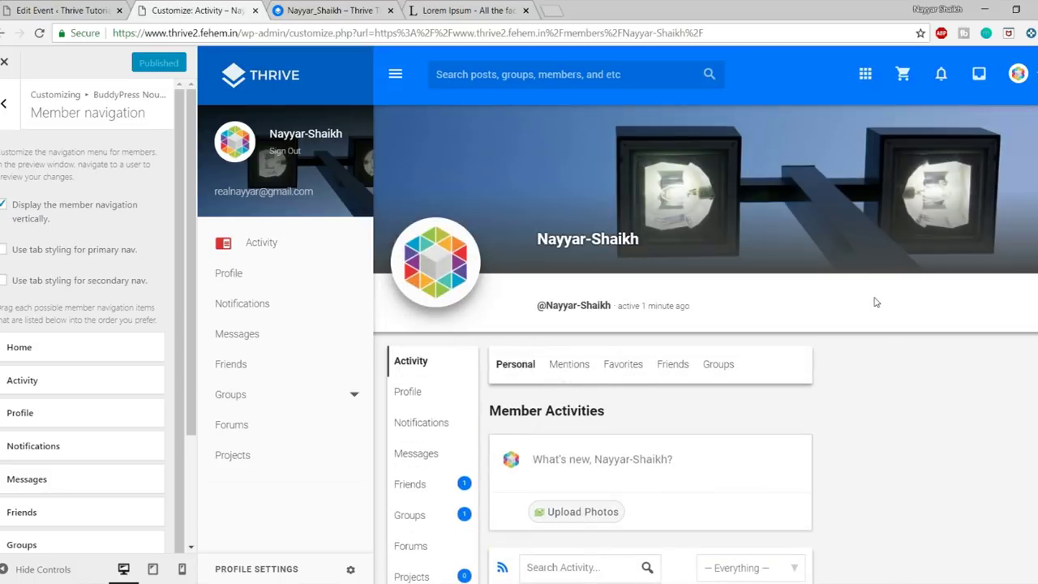
Step: Preview the member's Groups page and open Group 1
left_click(235, 397)
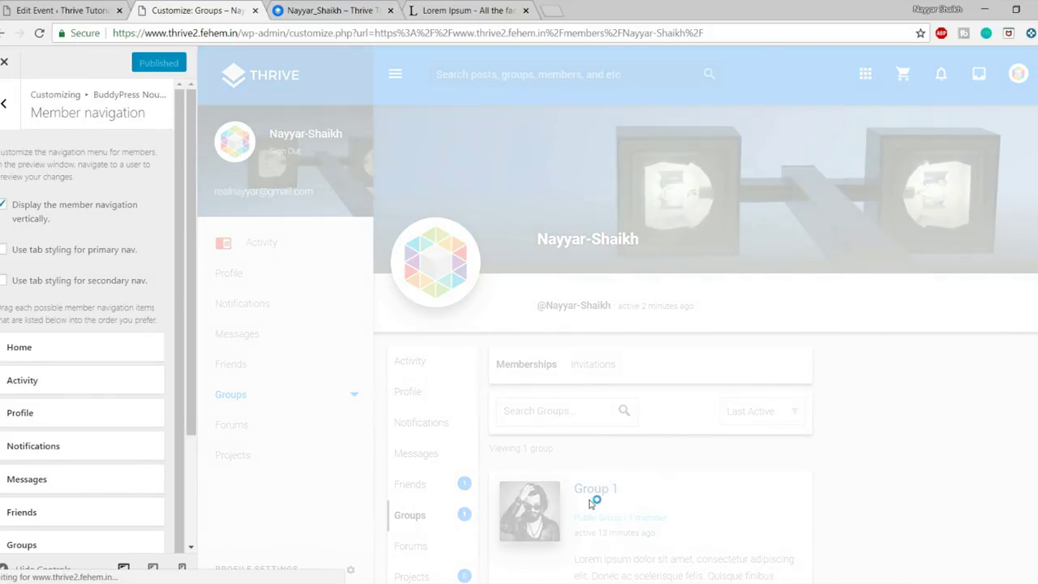
left_click(596, 493)
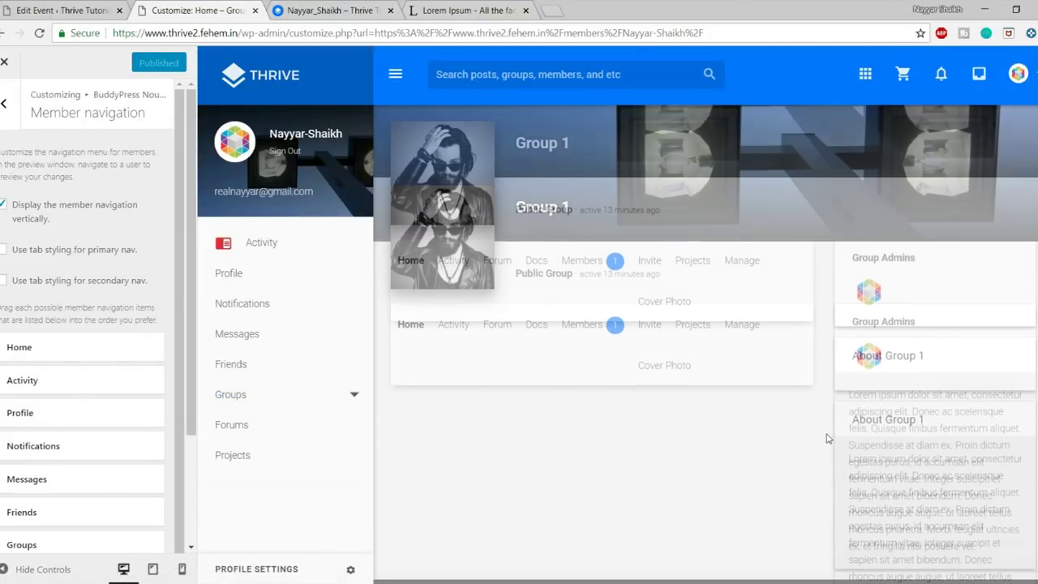
left_click(4, 103)
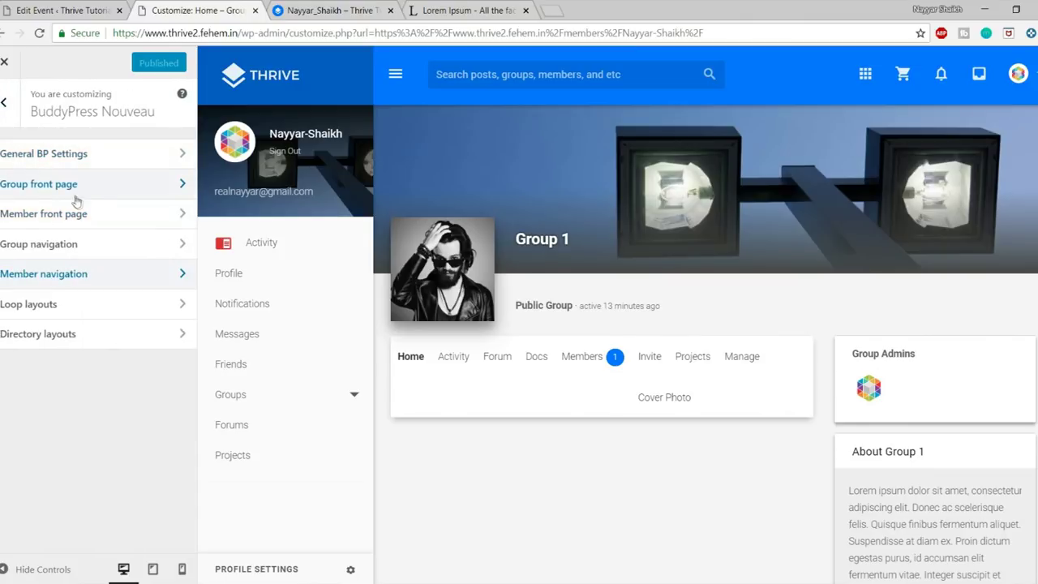
Step: Uncheck Enable custom front pages in the Group front page settings
left_click(65, 190)
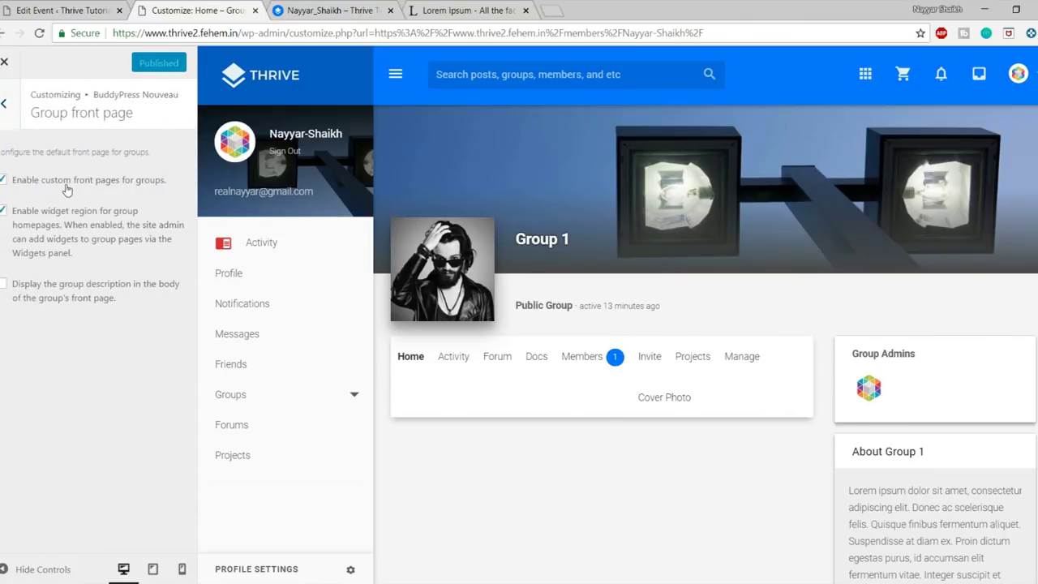
left_click(66, 186)
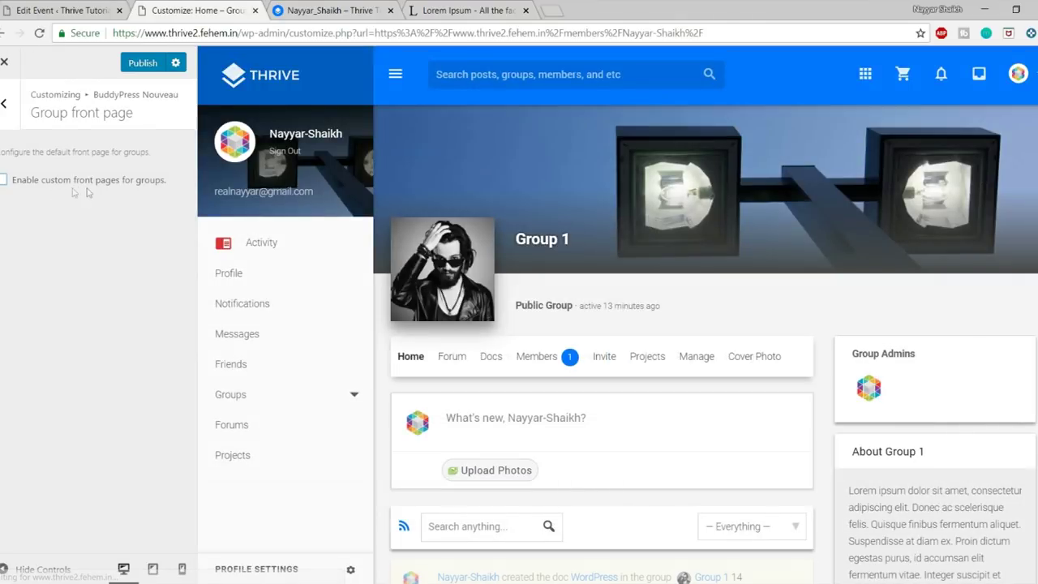
left_click(4, 103)
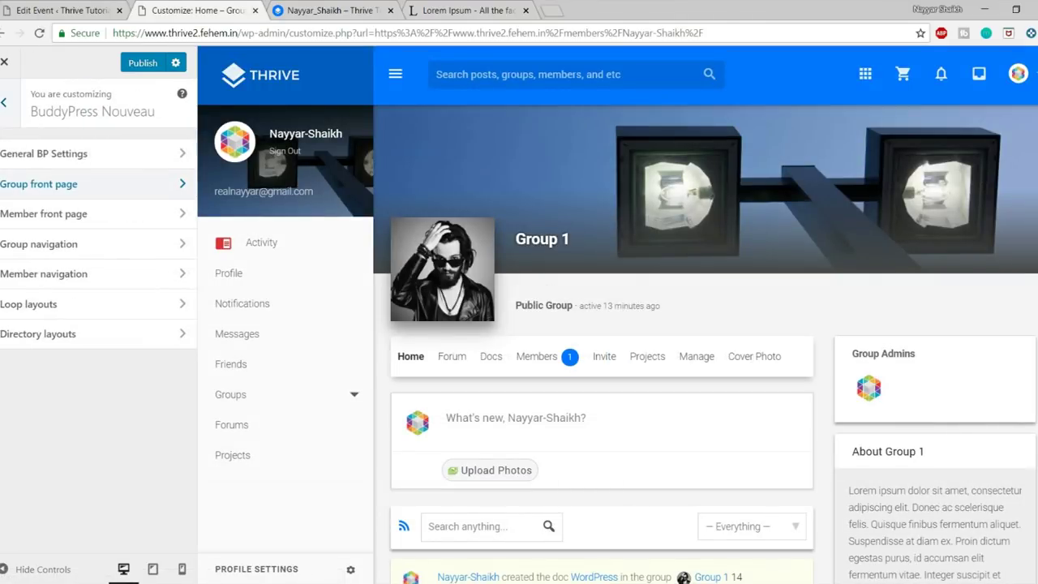
Step: Set group navigation to Display vertically and publish the Customizer changes
left_click(70, 244)
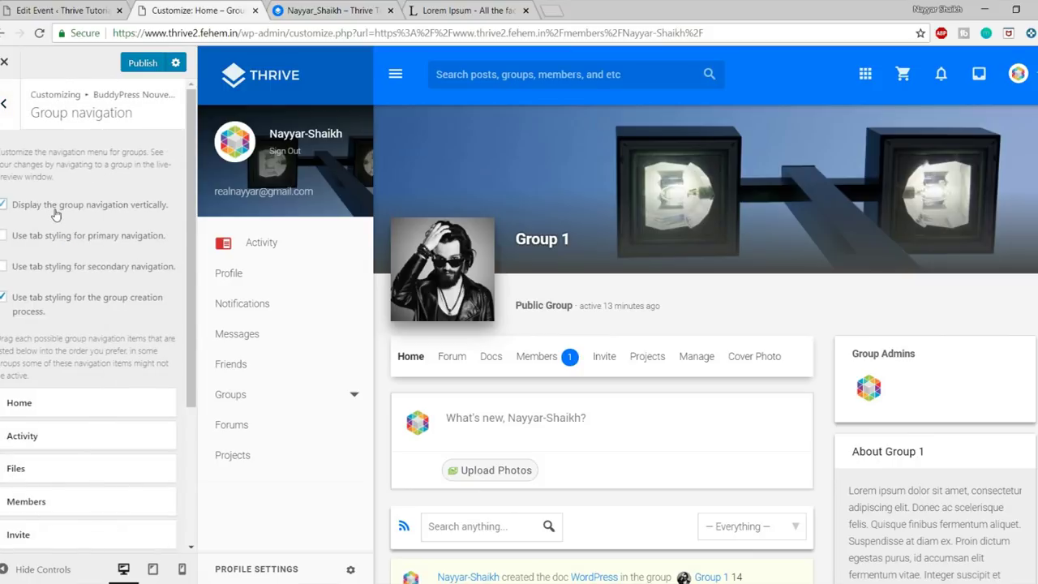
left_click(56, 213)
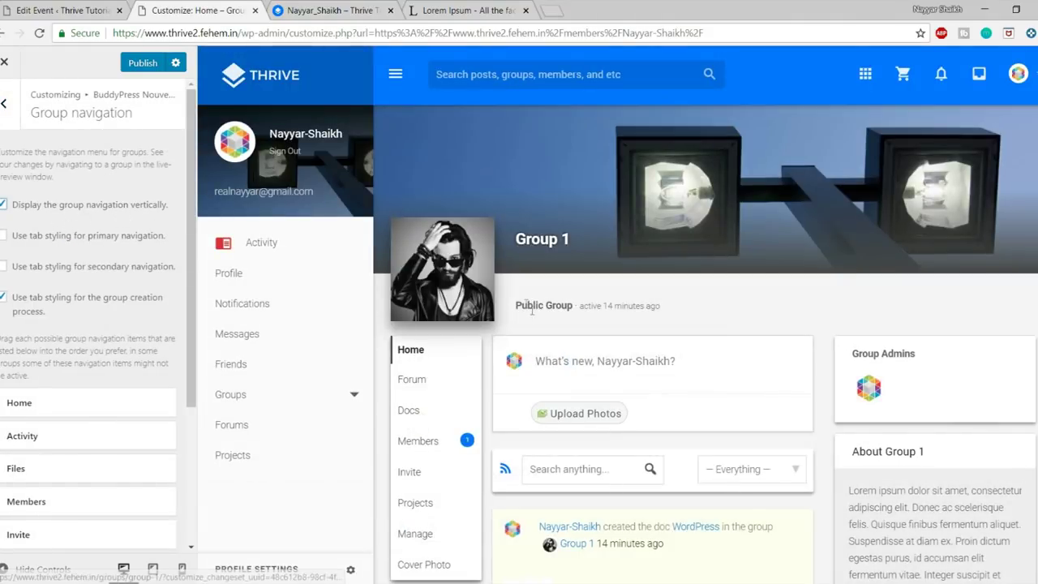
scroll(528, 306, "down", 3)
left_click(141, 64)
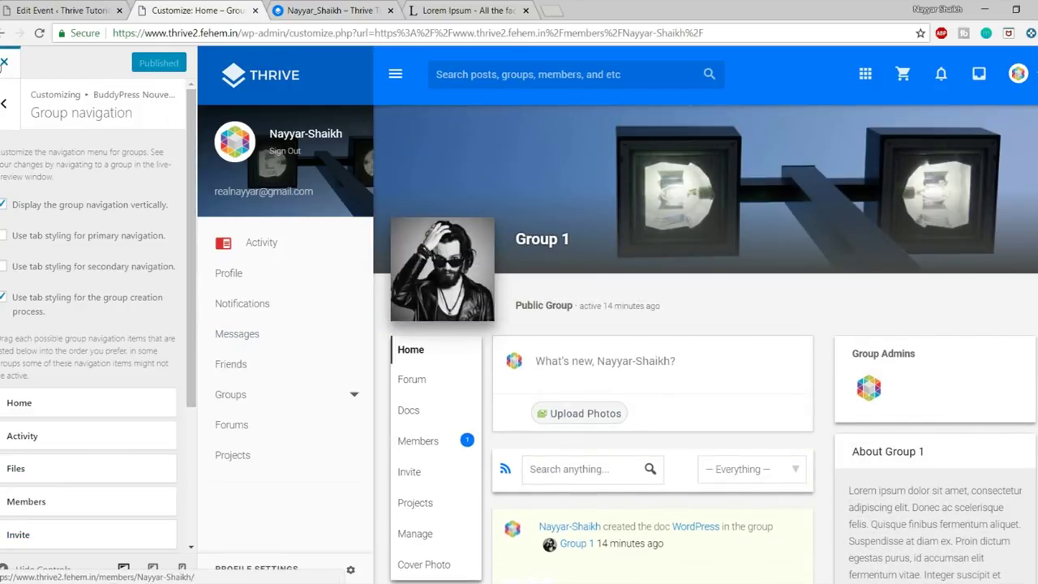
Step: Close the Customizer and scroll through the built site's member profile
left_click(4, 63)
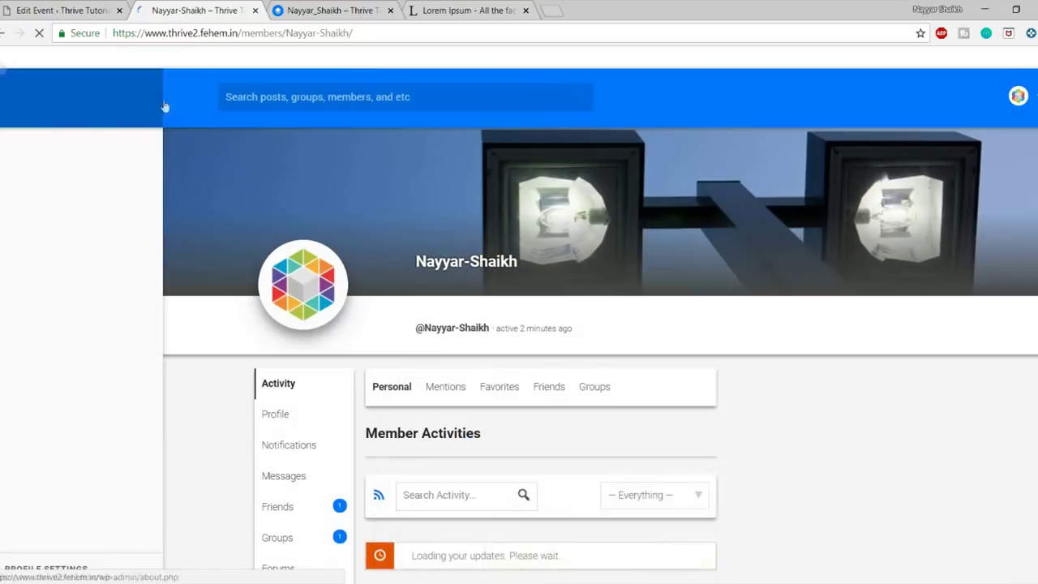
scroll(690, 343, "down", 10)
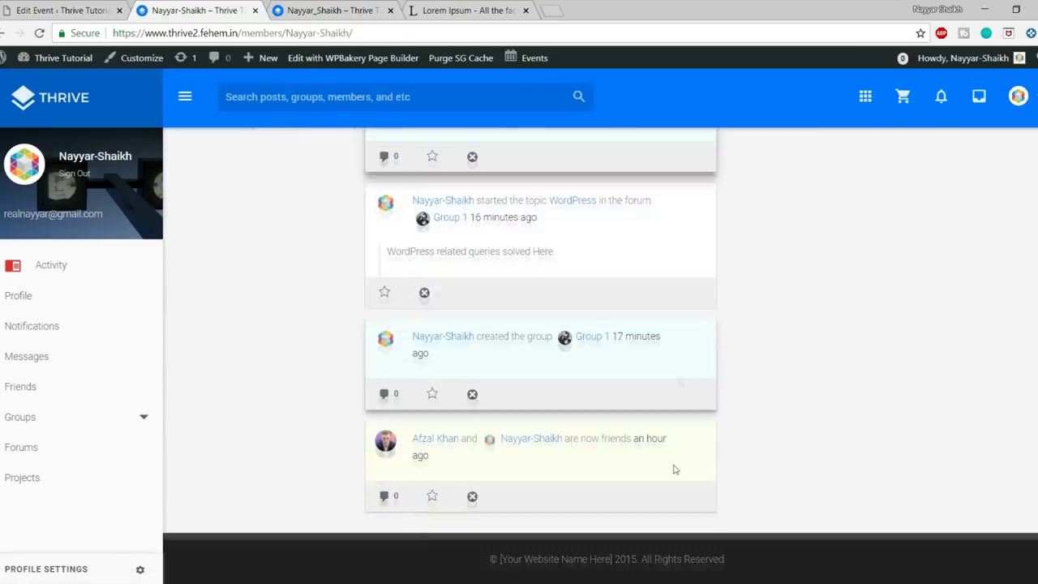
scroll(397, 393, "up", 7)
scroll(308, 401, "up", 3)
scroll(297, 447, "down", 2)
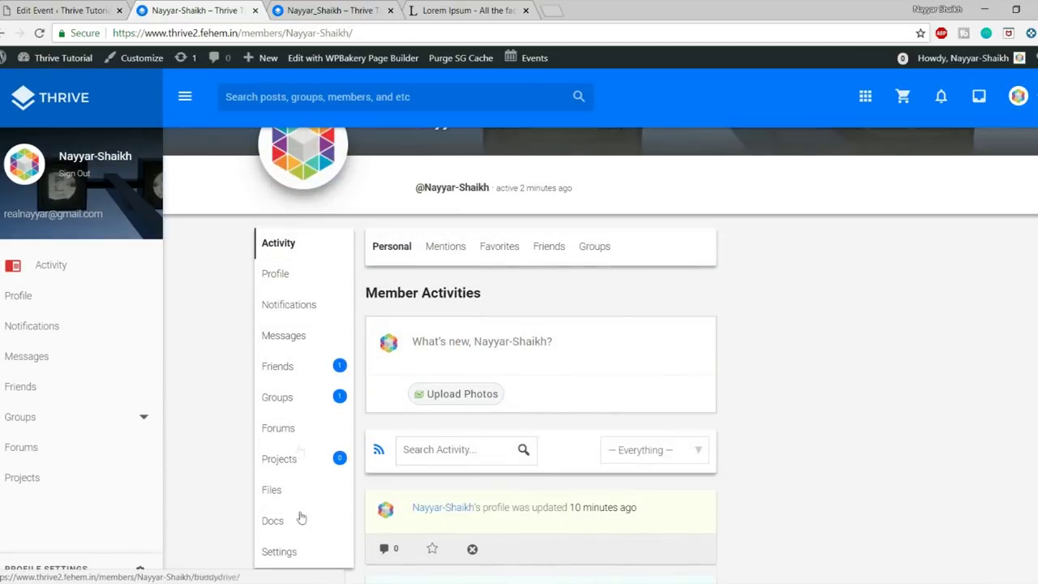
Step: Try out and expand the profile's status update box
left_click(478, 341)
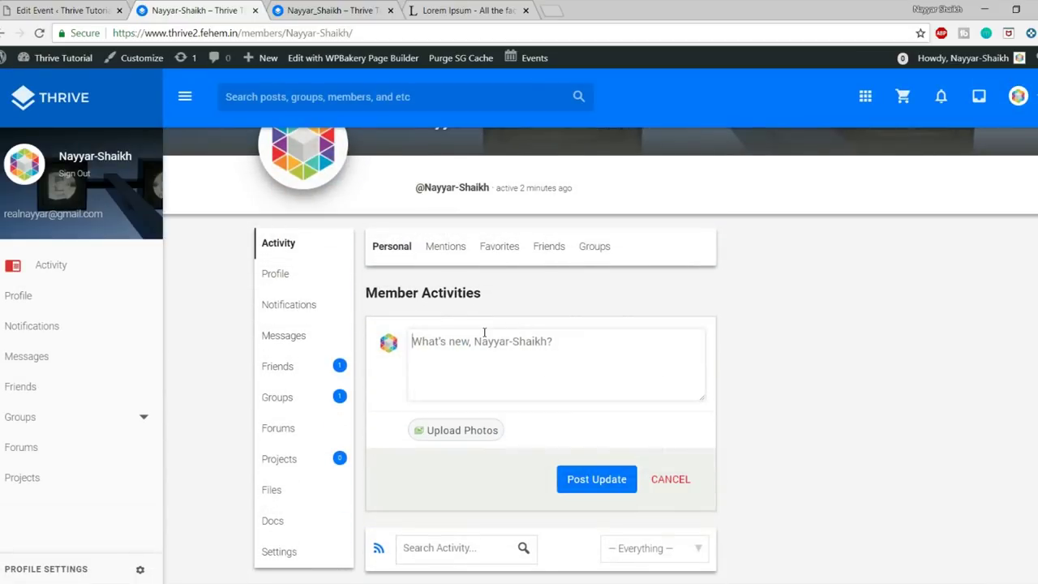
left_click(670, 479)
scroll(675, 472, "down", 4)
scroll(487, 455, "up", 4)
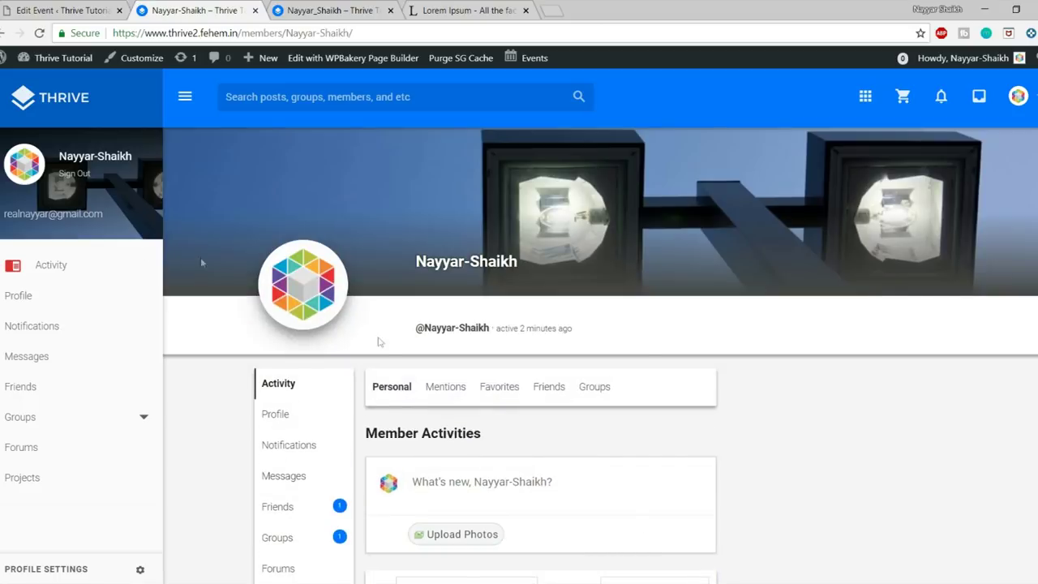
Step: Check the activity feed, then view the reference Thrive site's profile with its five-friend widget
scroll(424, 365, "down", 10)
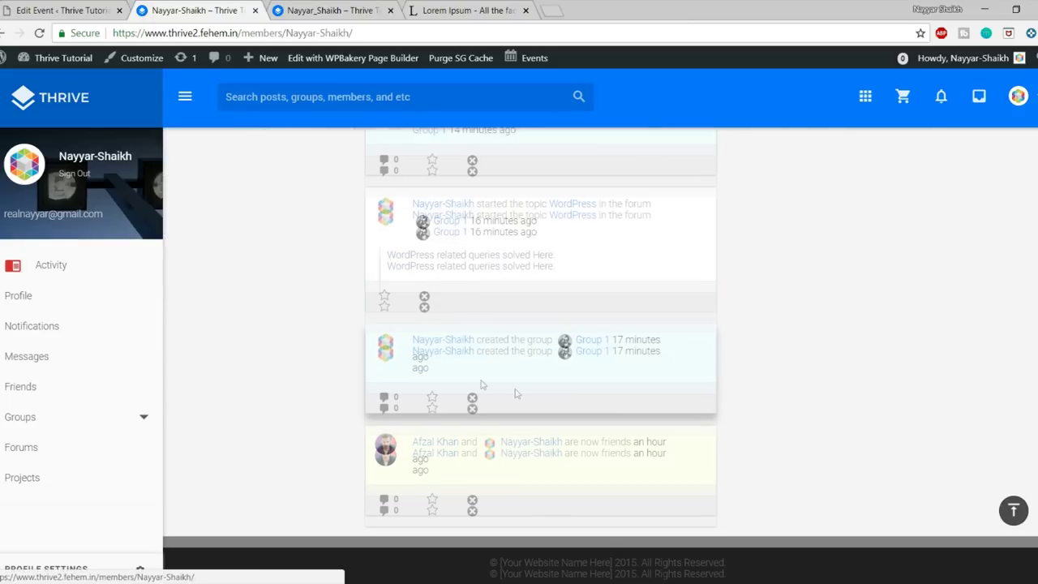
scroll(866, 359, "up", 8)
scroll(866, 359, "up", 2)
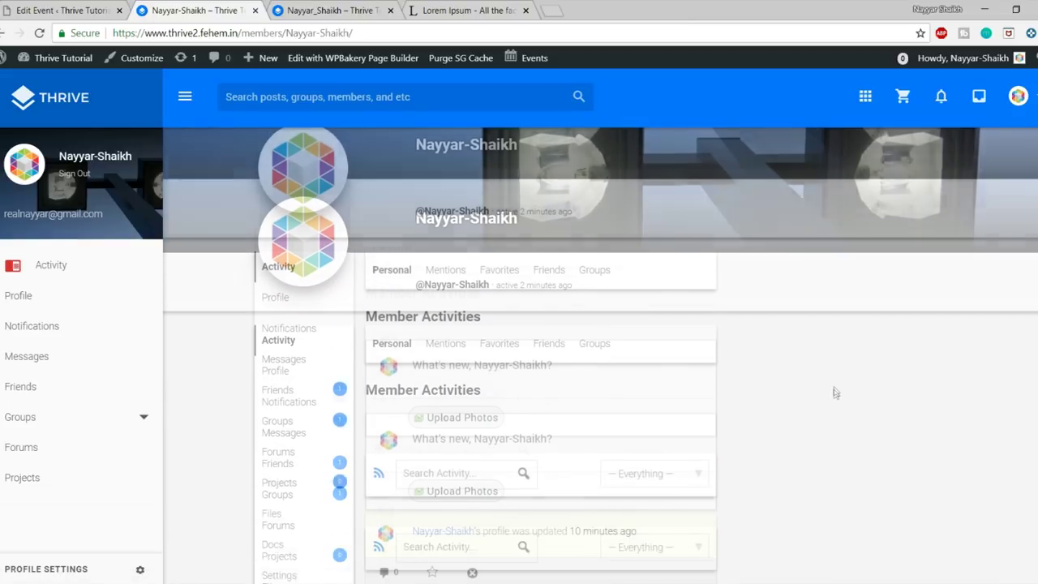
left_click(302, 10)
scroll(968, 336, "down", 3)
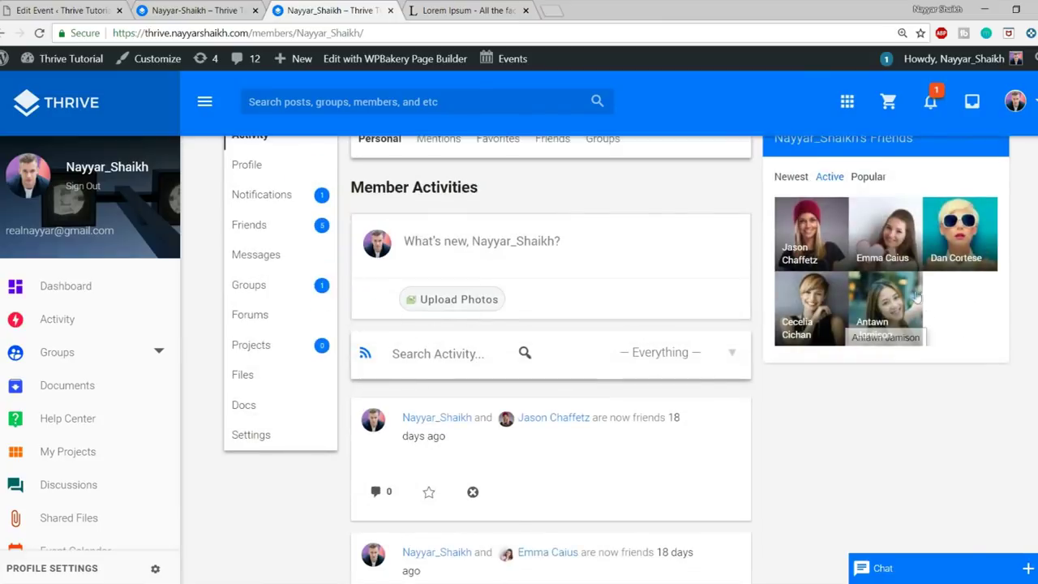
Step: Select the reference friends widget heading, then open Appearance > Widgets in the admin
scroll(885, 335, "up", 1)
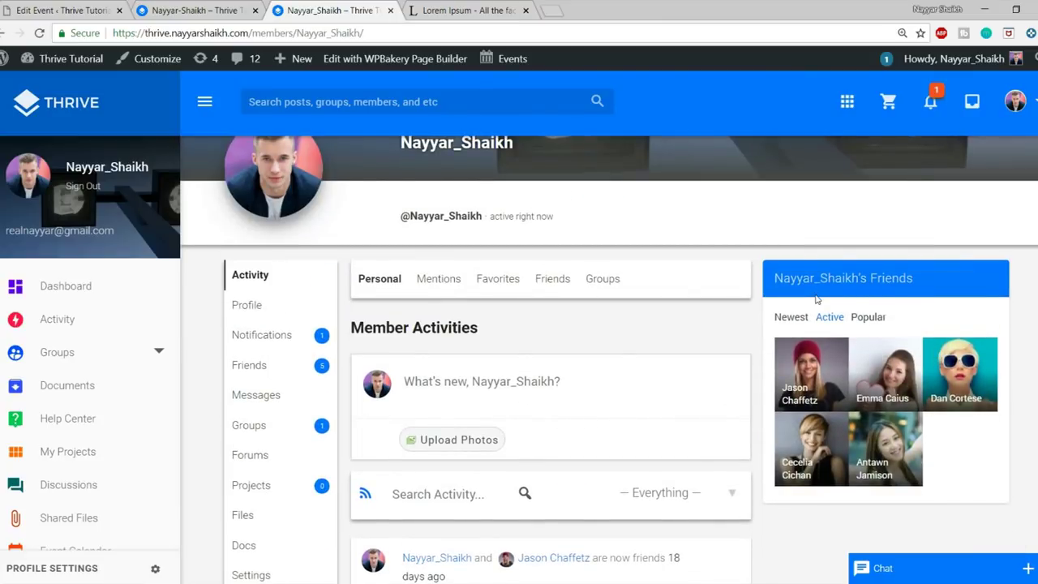
left_click_drag(928, 282, 774, 278)
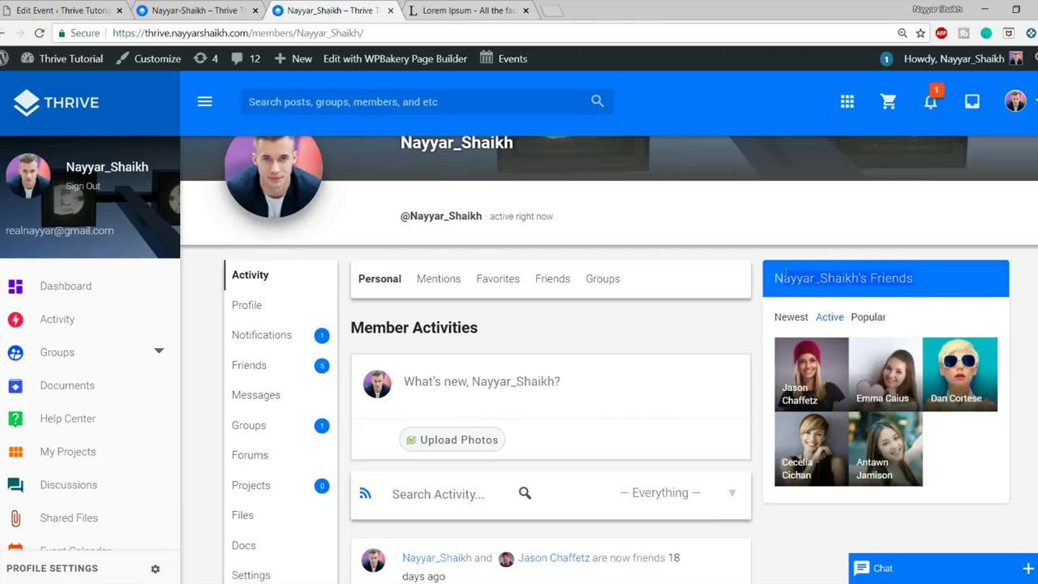
left_click(78, 8)
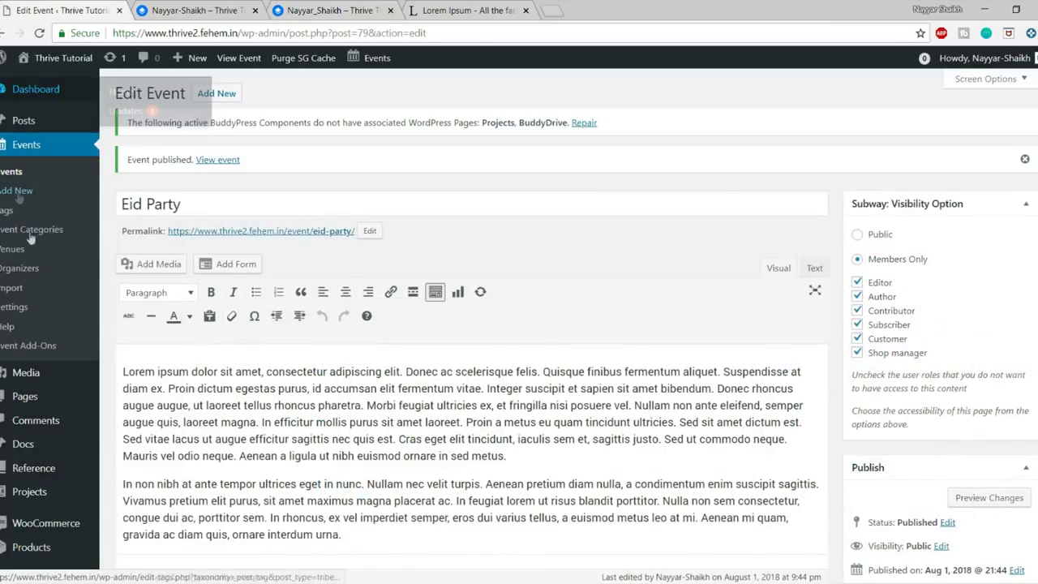
scroll(65, 353, "down", 3)
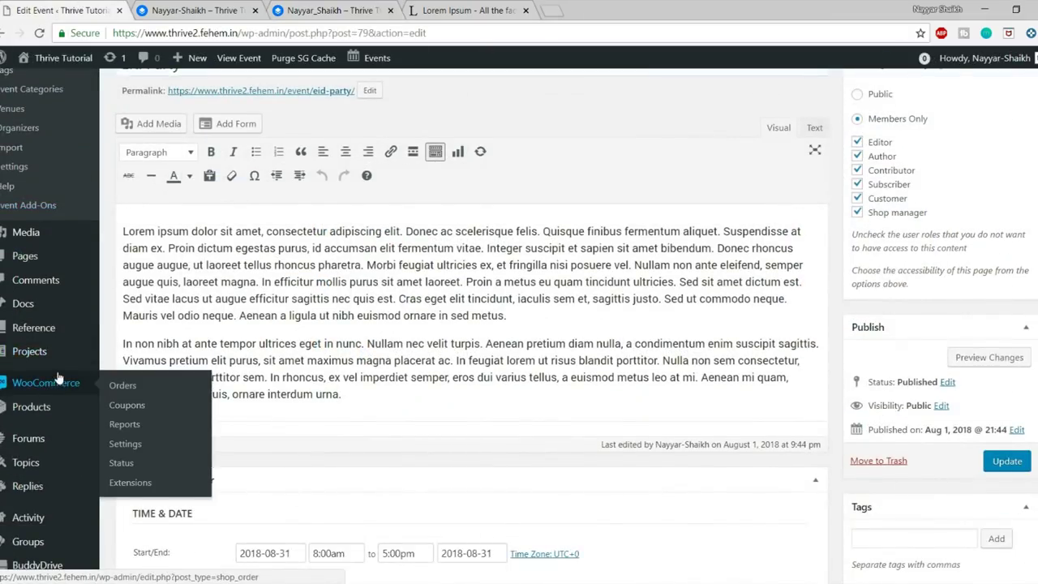
scroll(53, 381, "up", 3)
scroll(46, 296, "down", 5)
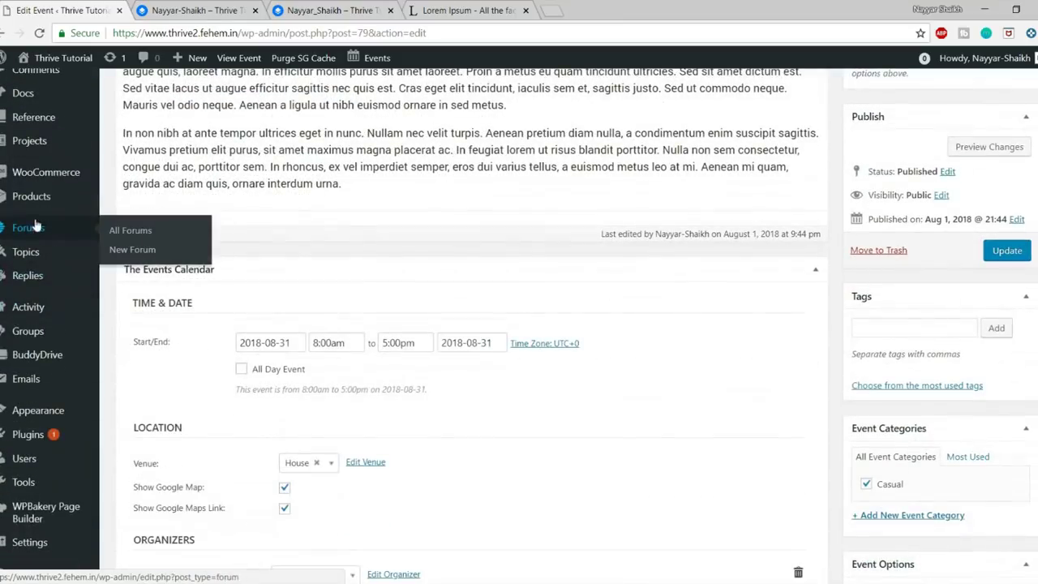
mouse_move(31, 301)
left_click(139, 346)
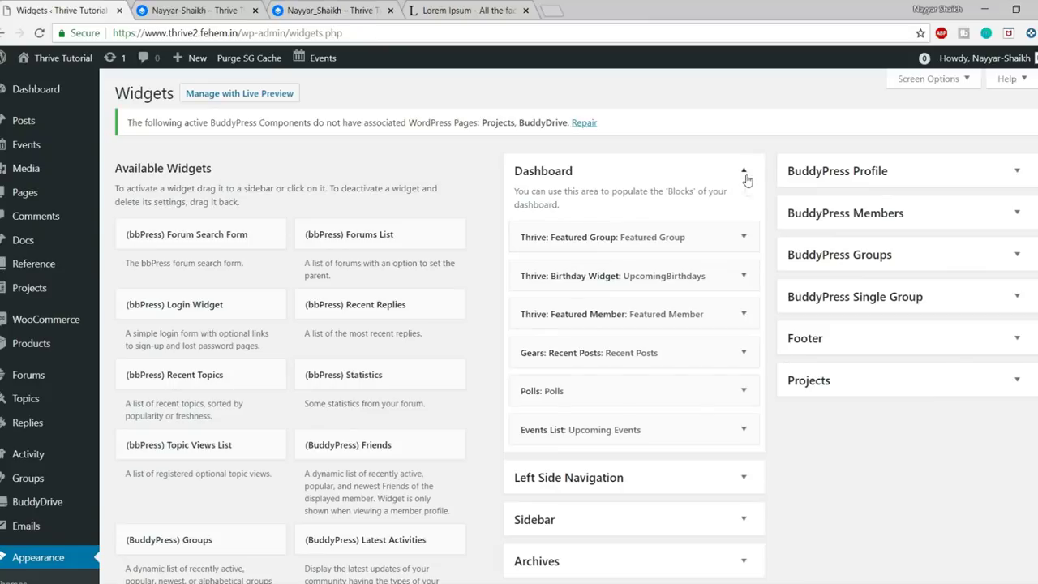
Step: Collapse the Dashboard widget area and find the Friends widget by searching 'frin'
left_click(743, 171)
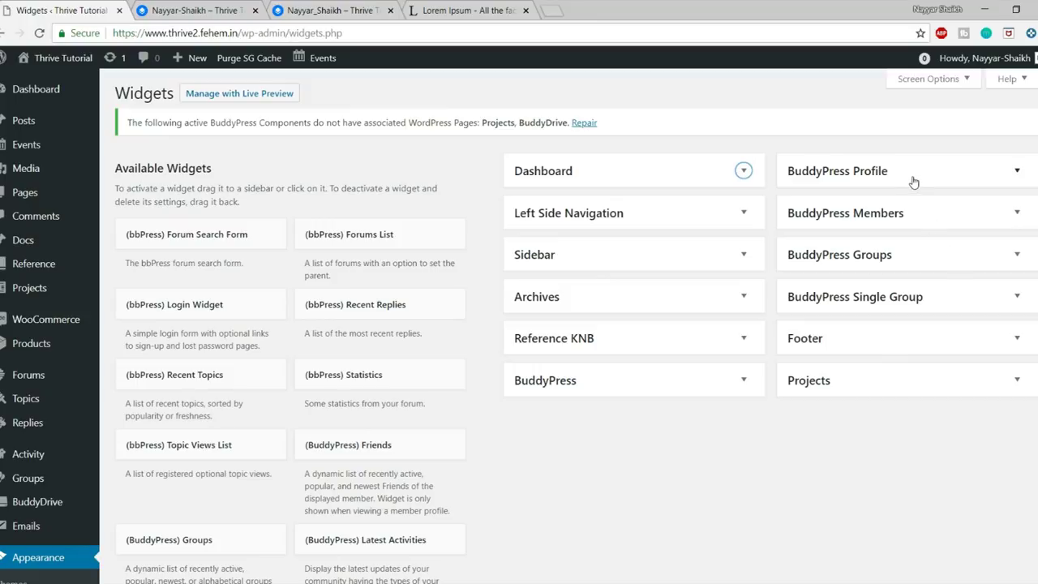
scroll(456, 415, "down", 1)
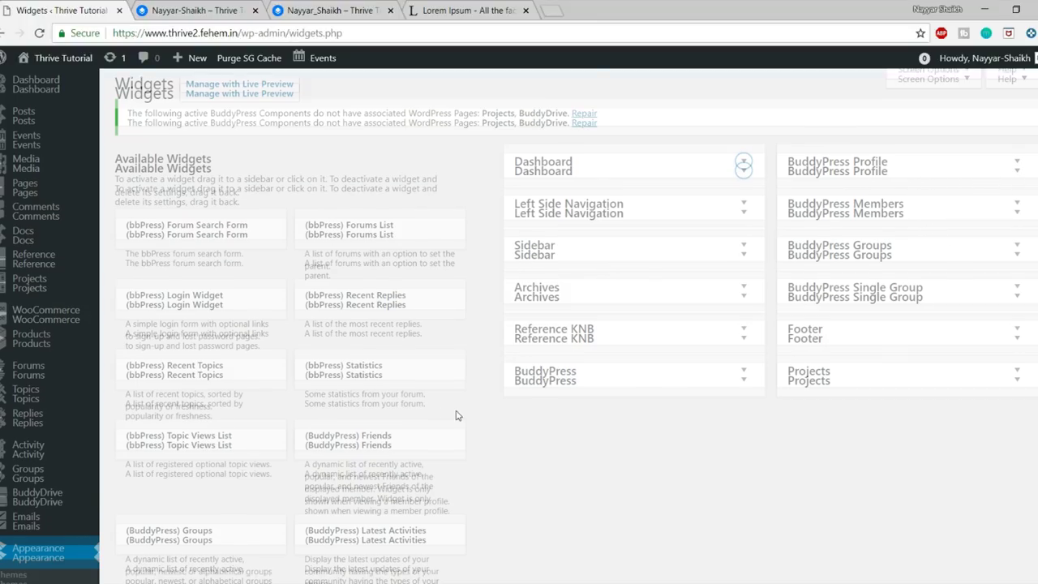
scroll(455, 415, "down", 1)
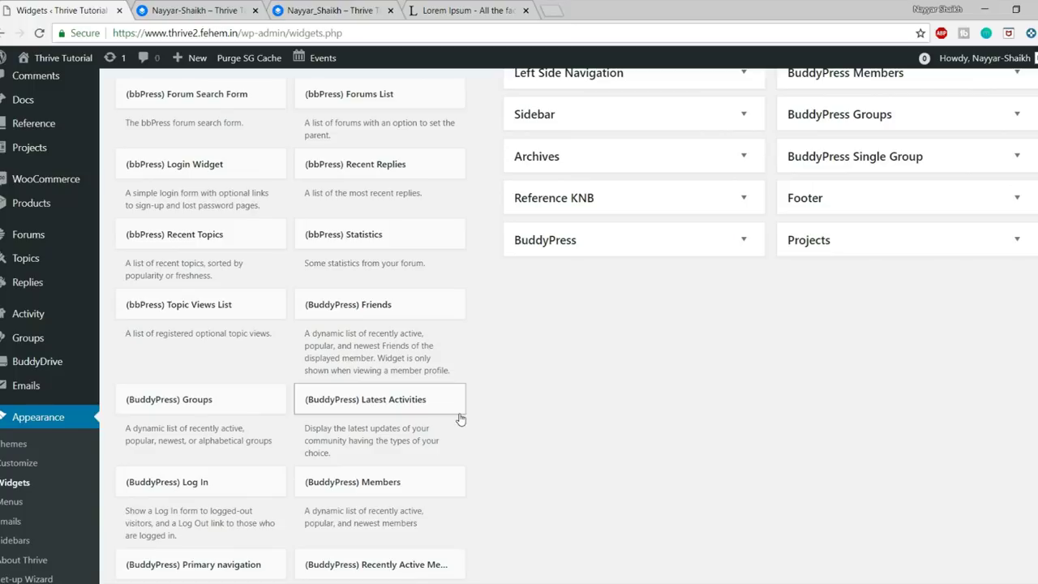
key("ctrl+f")
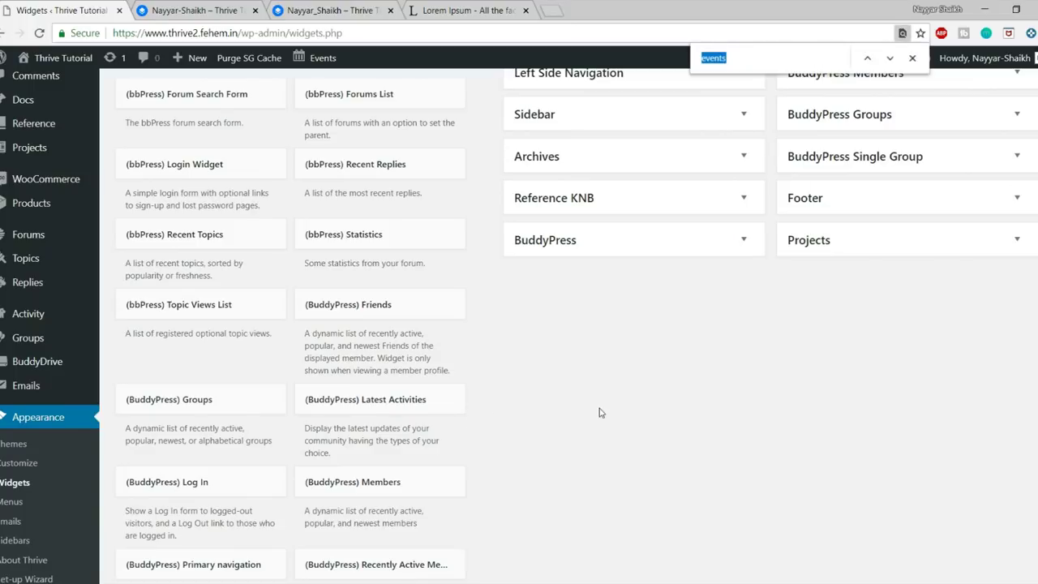
type("frin")
Step: Add the (BuddyPress) Friends widget to the BuddyPress Profile sidebar
left_click(389, 308)
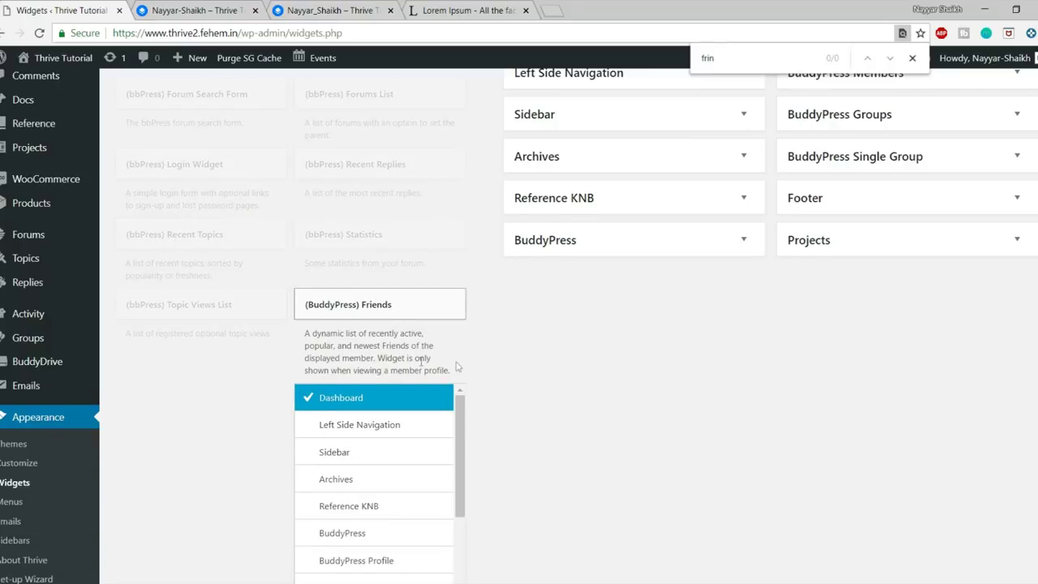
scroll(412, 403, "down", 2)
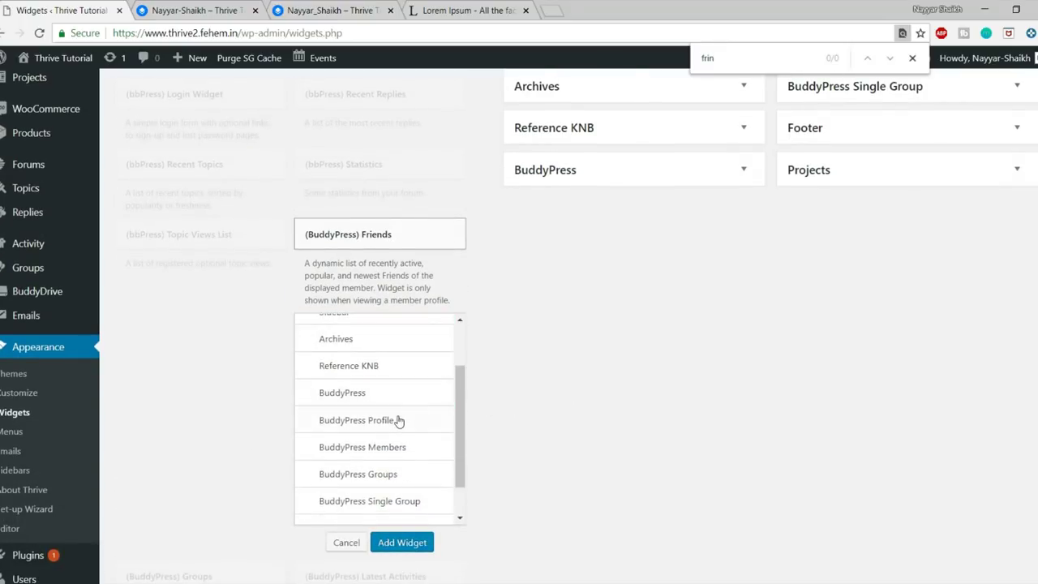
left_click(426, 426)
left_click(397, 542)
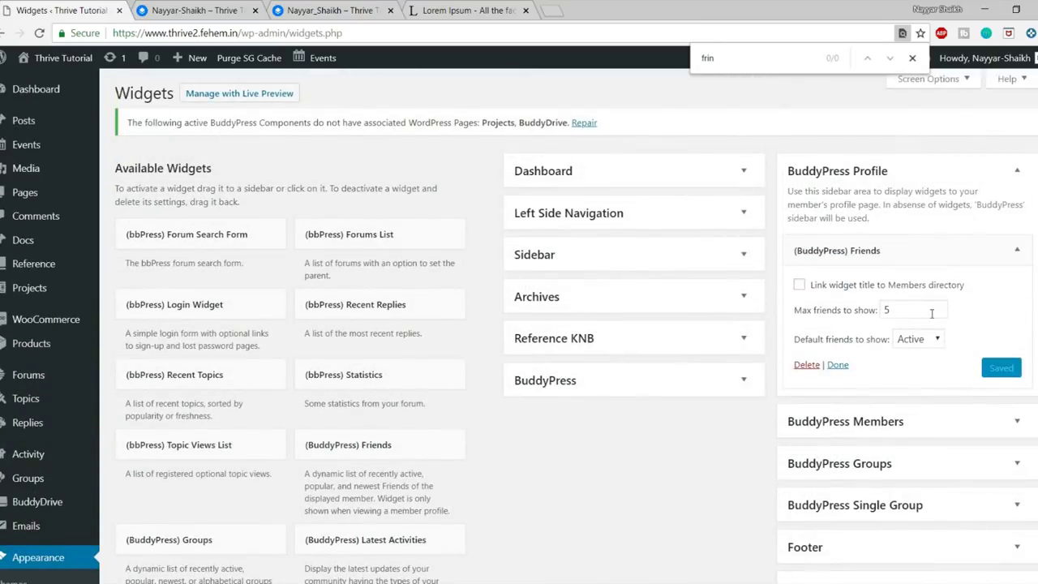
Step: Set the widget's default friends to Newest, save it, and reload the member profile
left_click(917, 339)
left_click(915, 353)
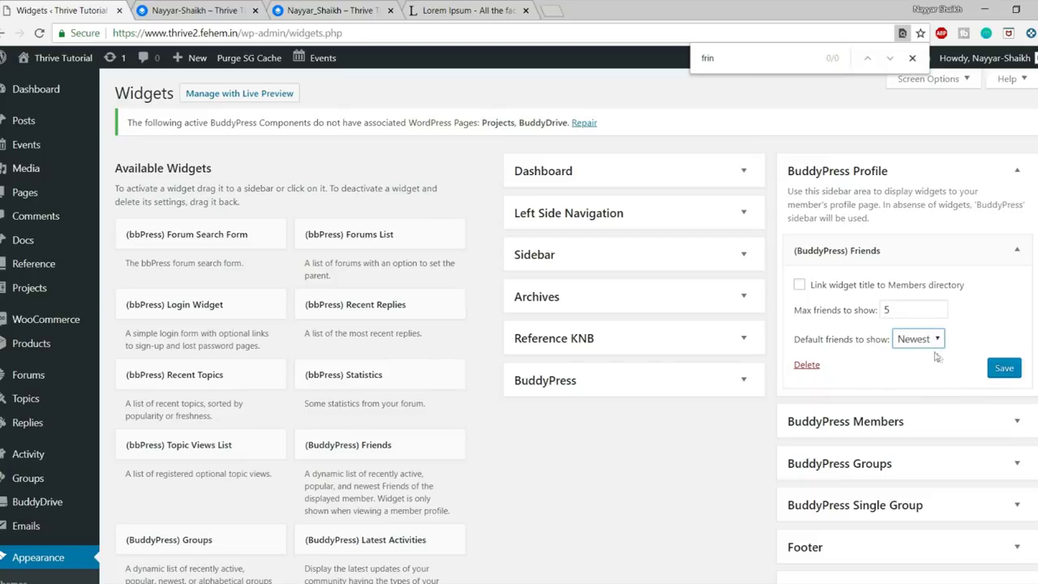
left_click(1002, 367)
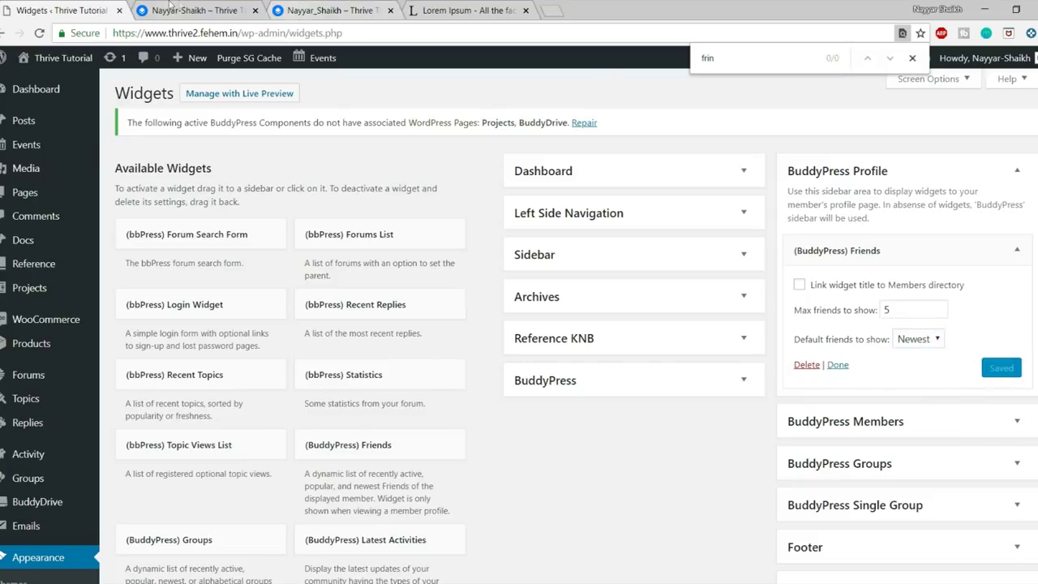
left_click(235, 10)
left_click(38, 33)
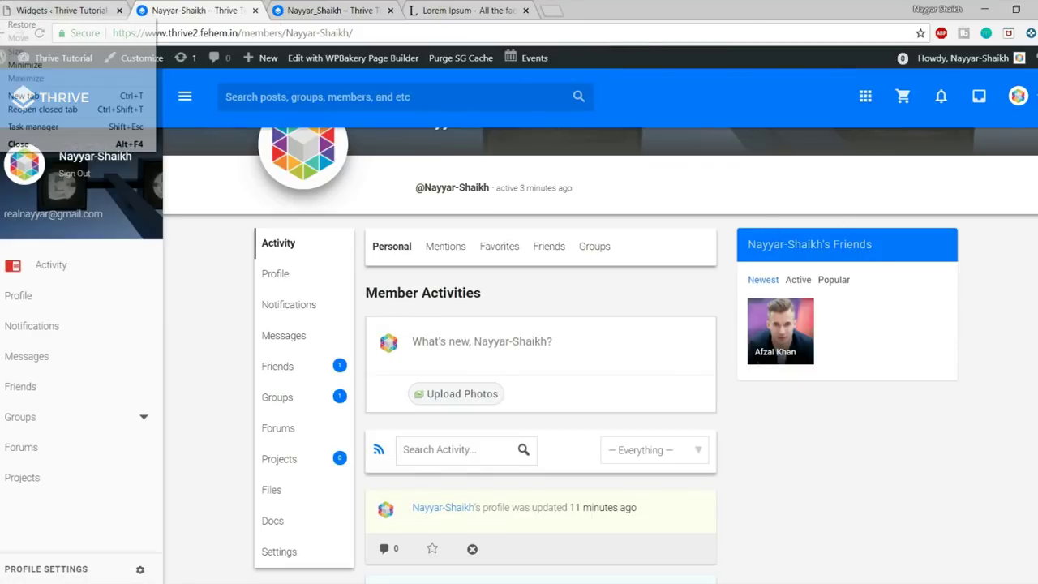
Step: Collapse the BuddyPress Profile sidebar area and browse the available widget list
left_click(61, 9)
left_click(990, 179)
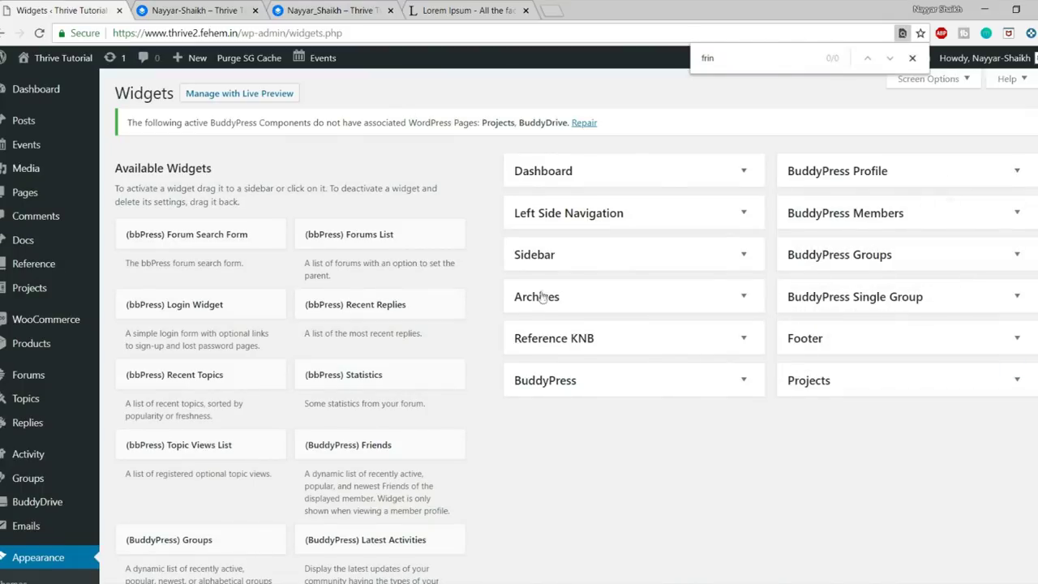
scroll(353, 374, "down", 2)
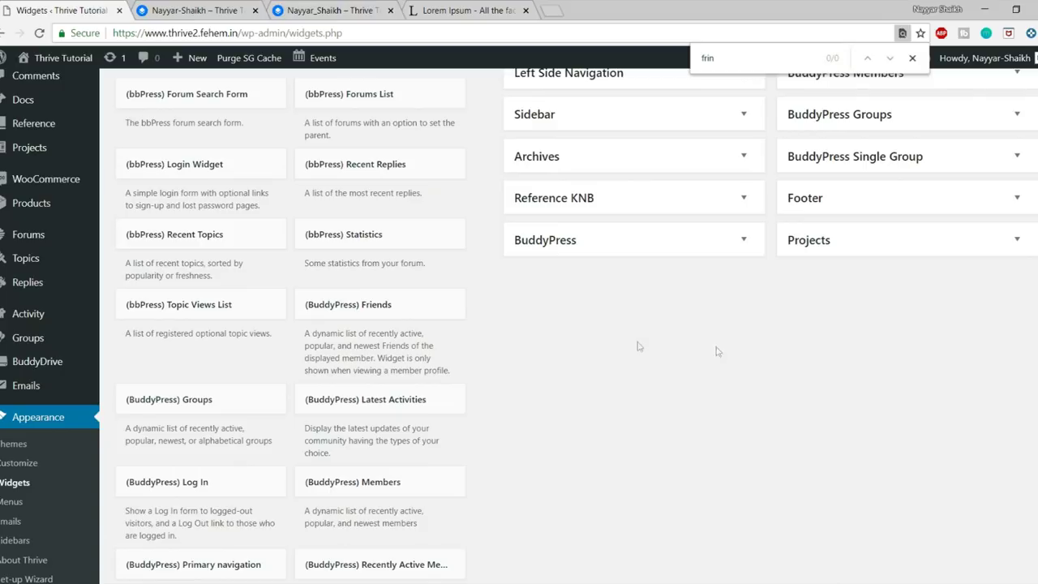
scroll(854, 384, "down", 7)
scroll(409, 360, "down", 3)
scroll(419, 364, "up", 2)
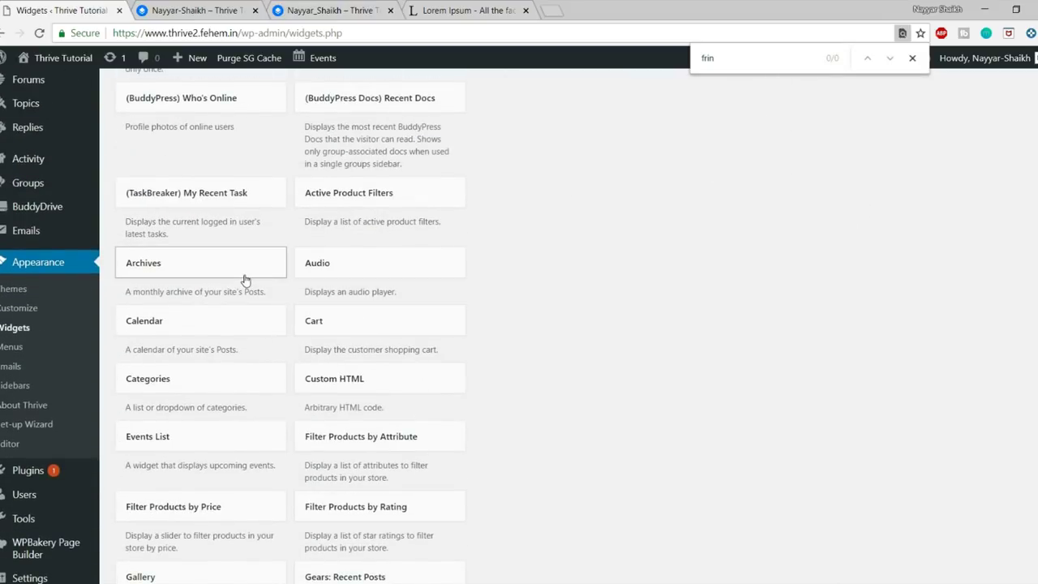
scroll(246, 280, "down", 1)
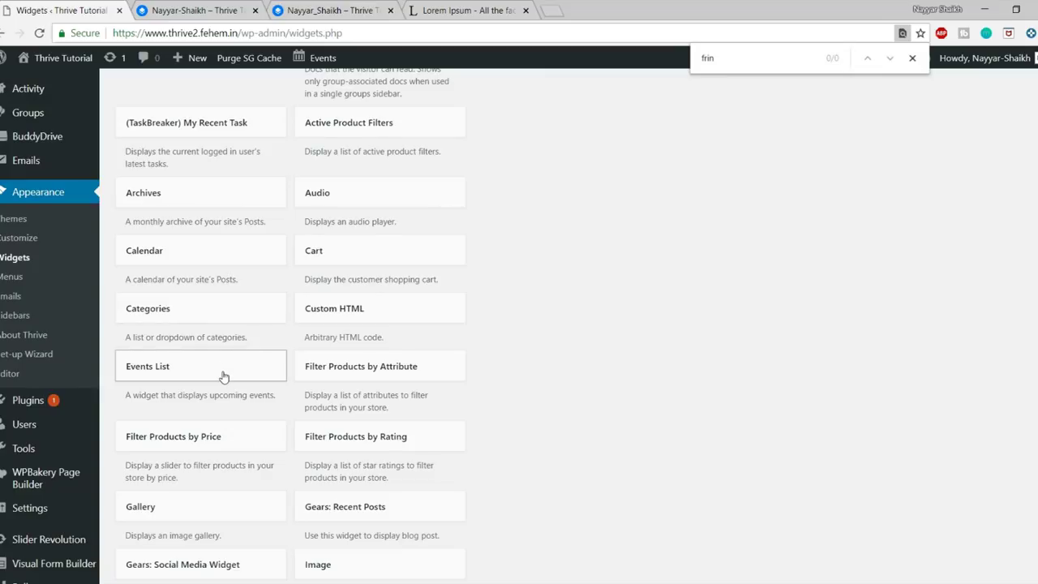
Step: Check the member profile's new friends widget, then view the reference site's profile
left_click(227, 10)
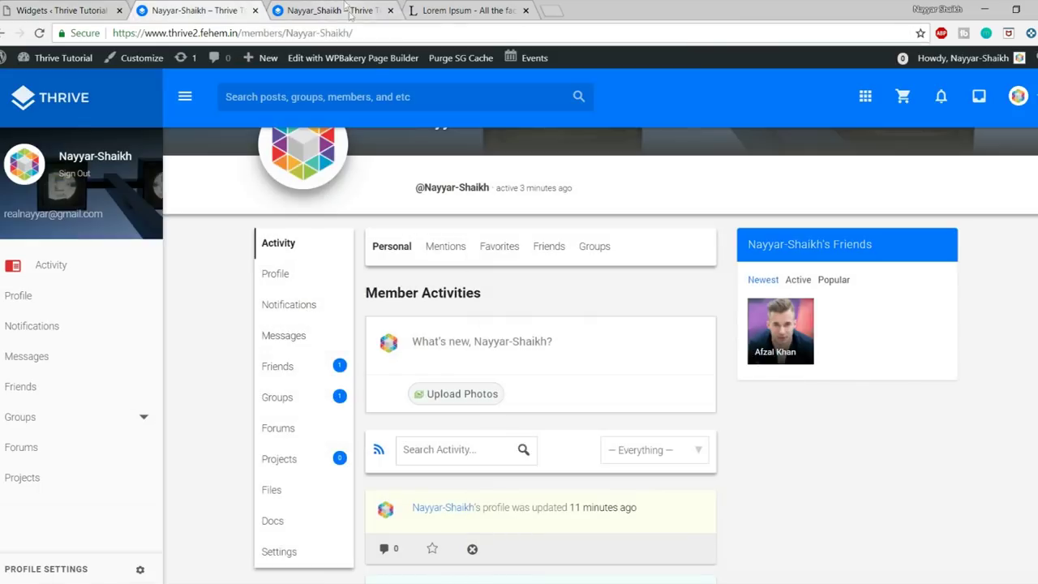
scroll(892, 347, "down", 1)
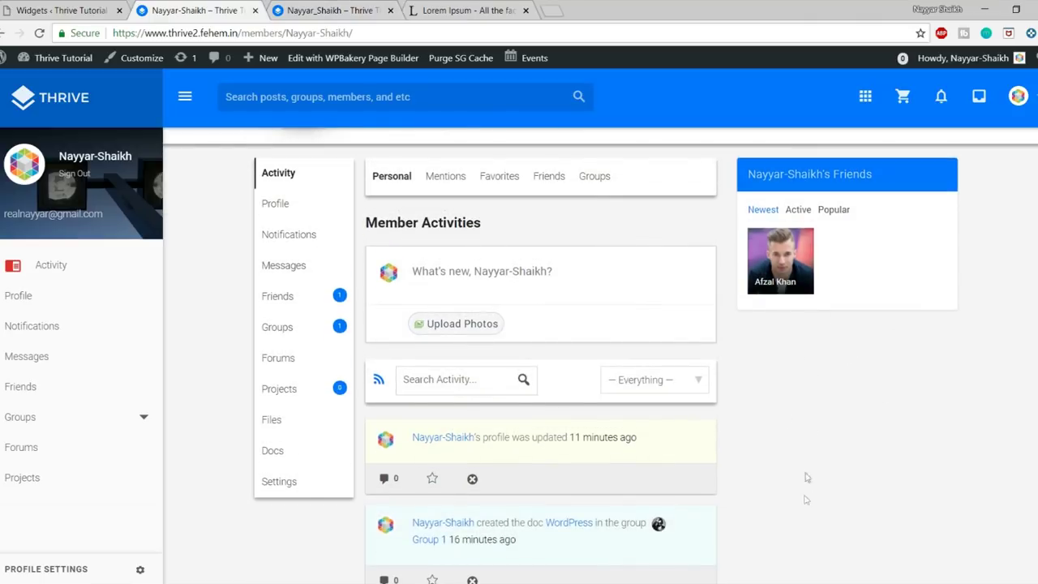
scroll(822, 413, "down", 4)
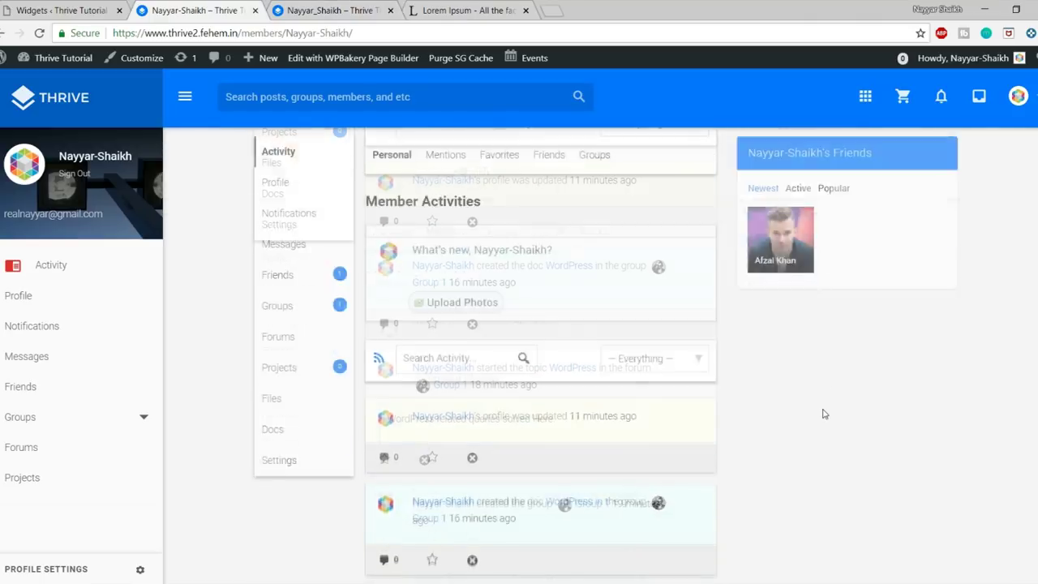
scroll(822, 413, "up", 7)
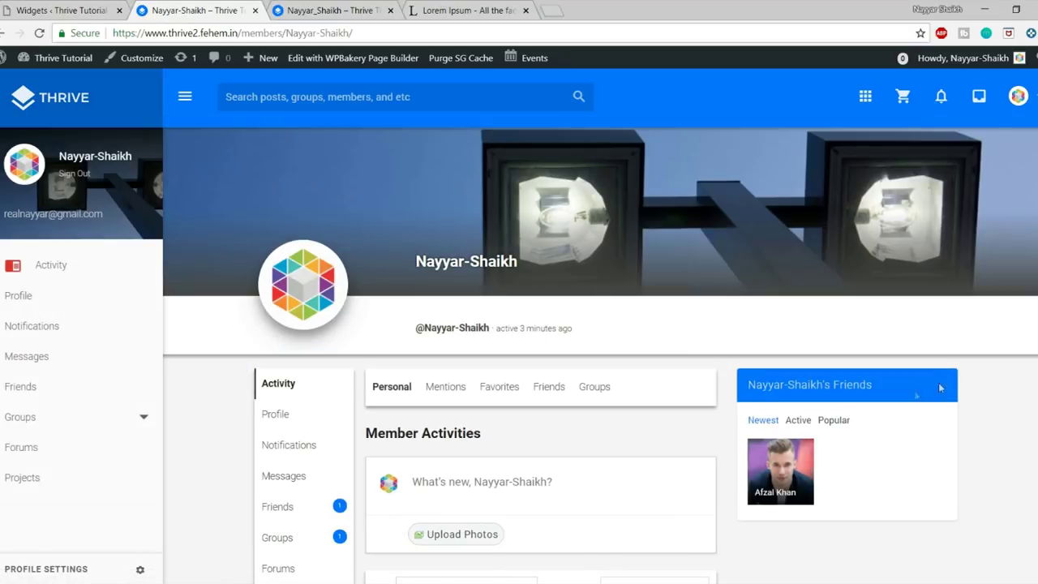
left_click(332, 10)
Step: Open and close the reference profile's Wise Chat panel
scroll(965, 575, "down", 3)
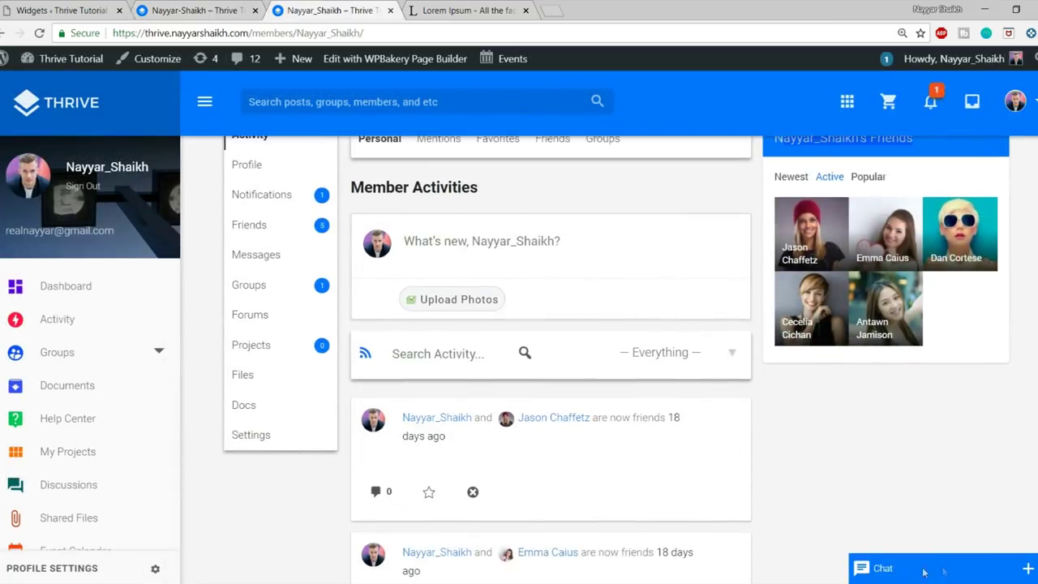
left_click(965, 571)
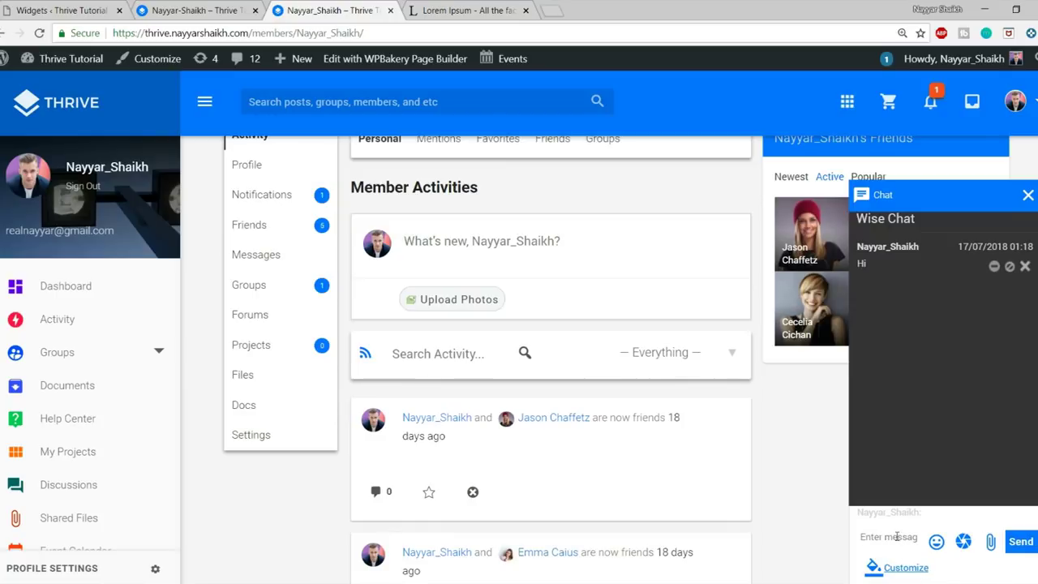
left_click(1027, 196)
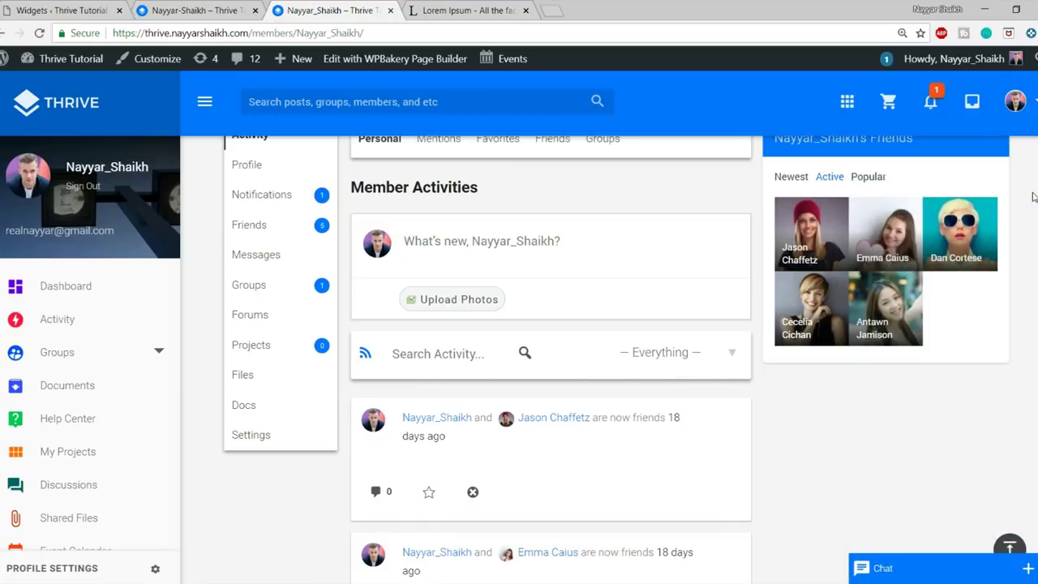
Step: Return to the Widgets admin page, close the Find bar, and scroll the widget list
left_click(80, 9)
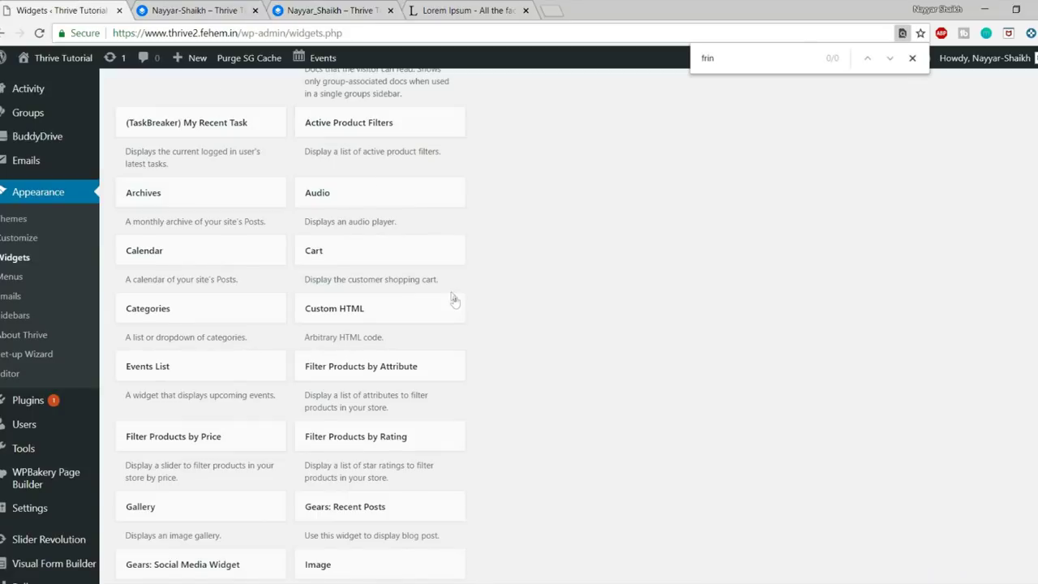
scroll(479, 333, "up", 4)
scroll(498, 363, "up", 5)
left_click(912, 57)
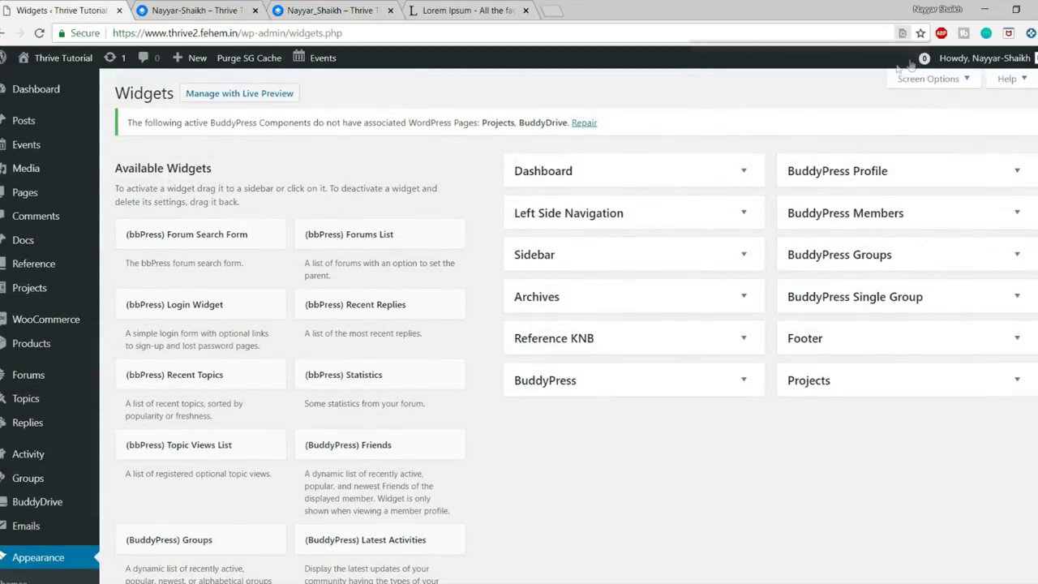
mouse_move(48, 288)
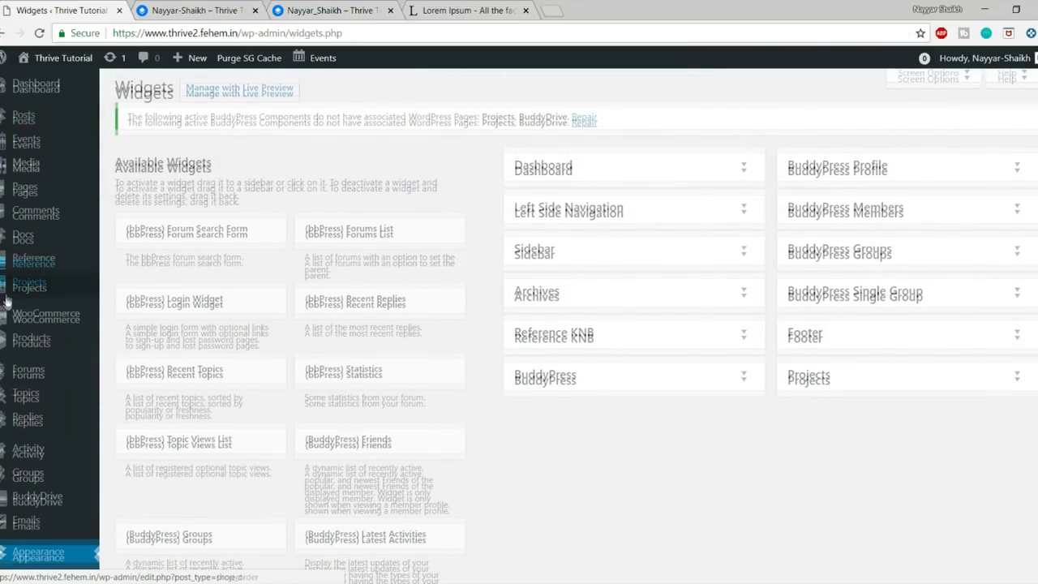
scroll(8, 308, "down", 2)
scroll(7, 310, "down", 4)
mouse_move(42, 348)
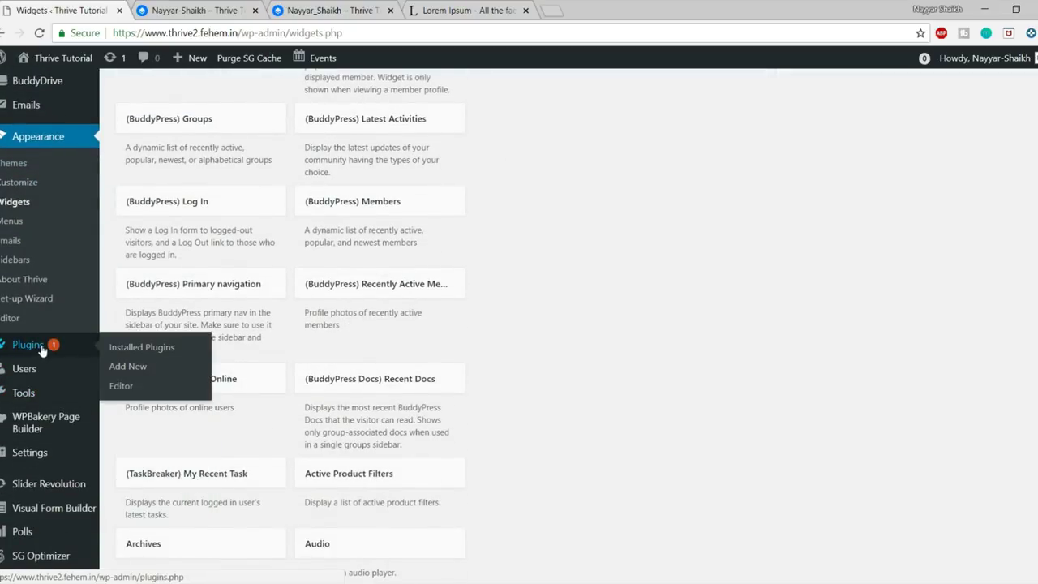
Step: Search Add New plugins for 'wise' and install the Wise Chat plugin
left_click(134, 369)
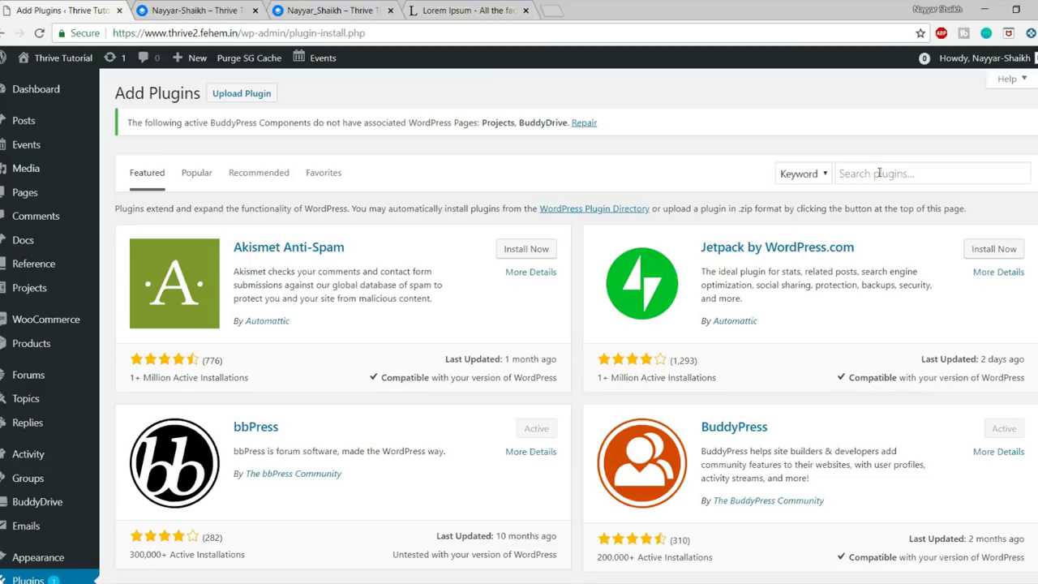
left_click(878, 173)
type("wise chat")
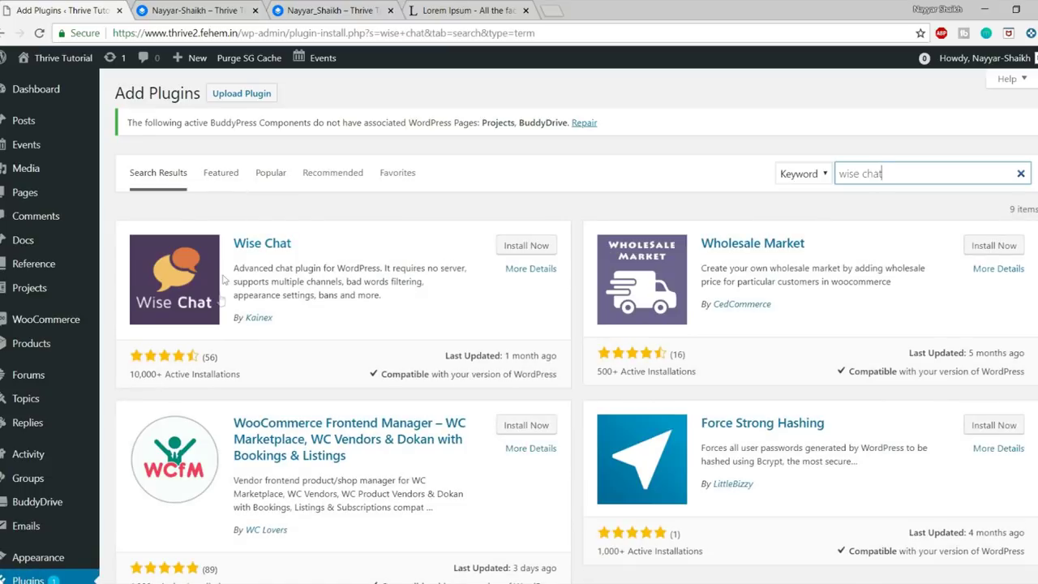
left_click_drag(281, 322, 244, 318)
left_click(544, 249)
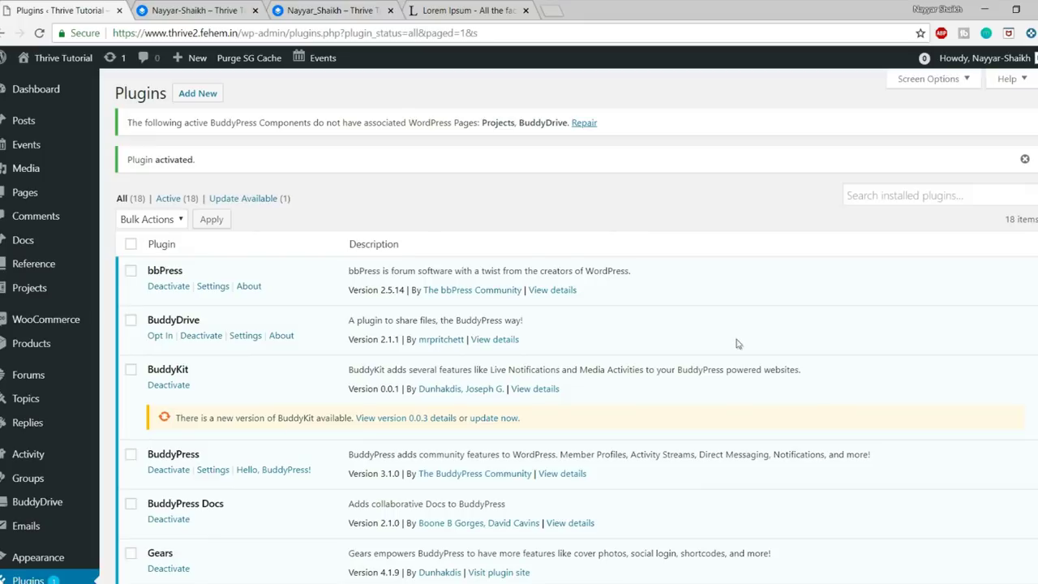
scroll(737, 344, "down", 6)
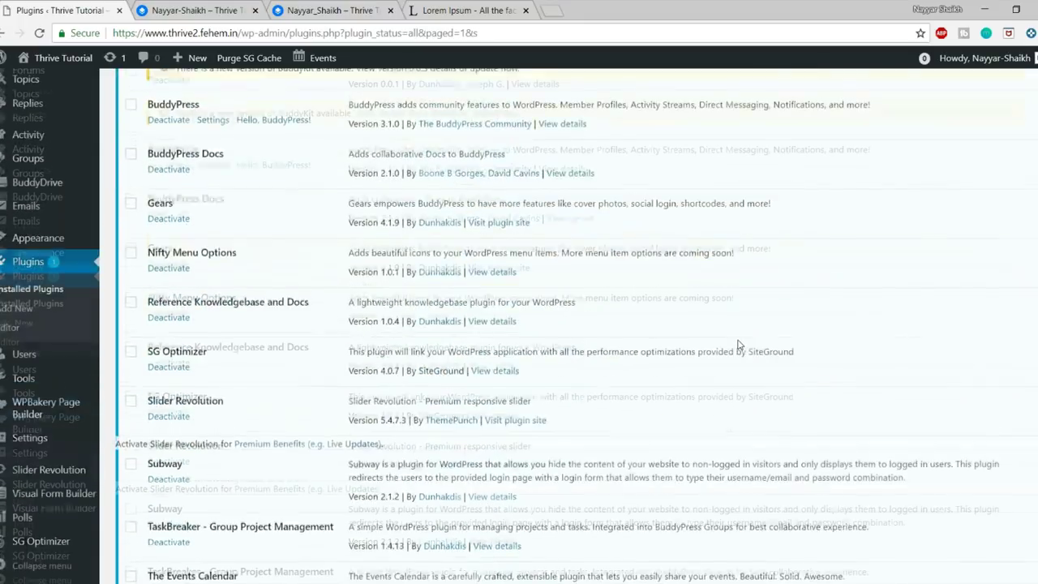
scroll(734, 336, "down", 1)
mouse_move(46, 445)
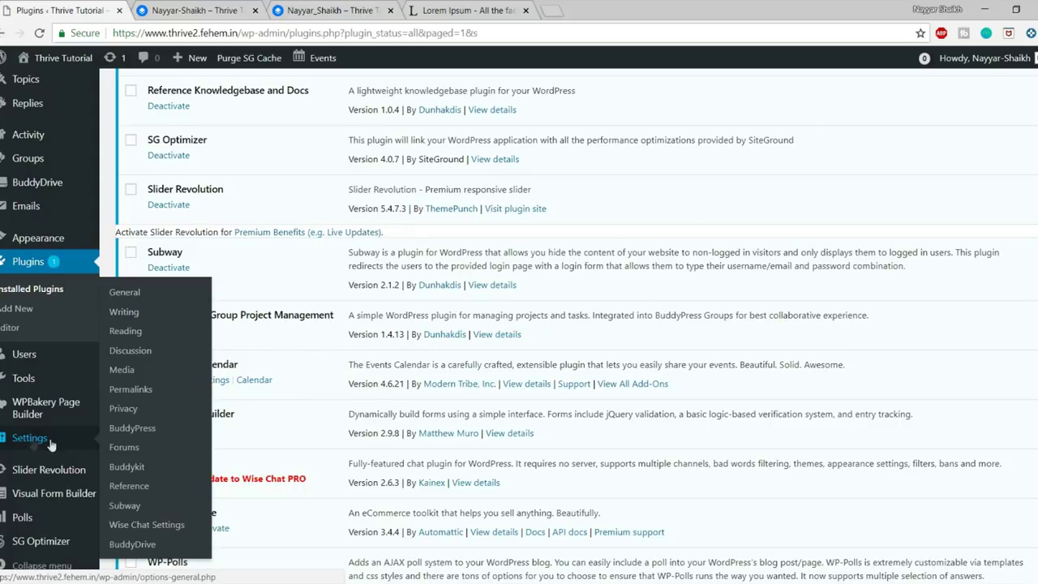
Step: Keep Classic chat mode, tick Disable Anonymous Users, and save the Wise Chat settings
left_click(142, 529)
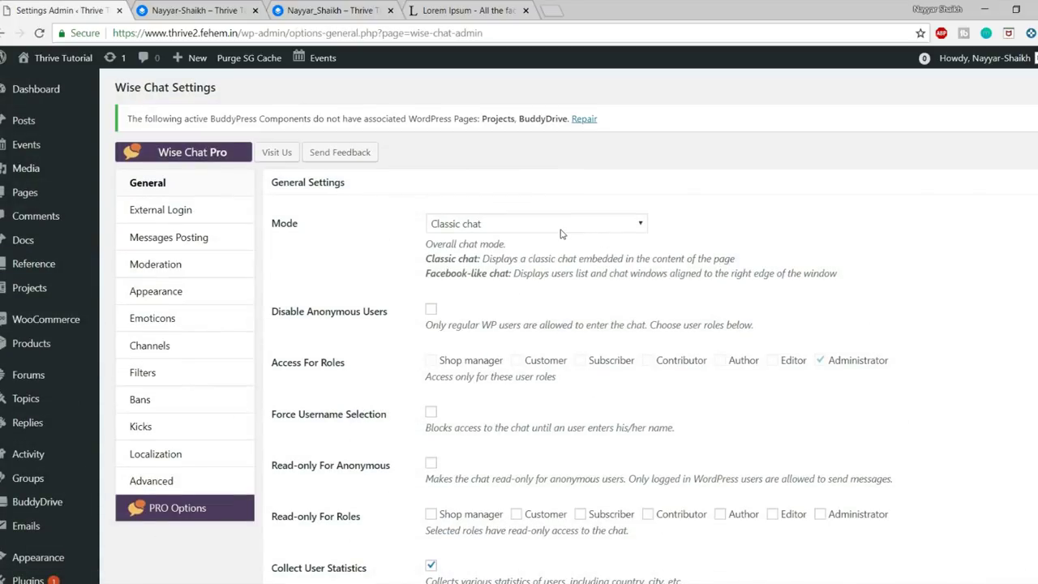
left_click(561, 227)
left_click(535, 250)
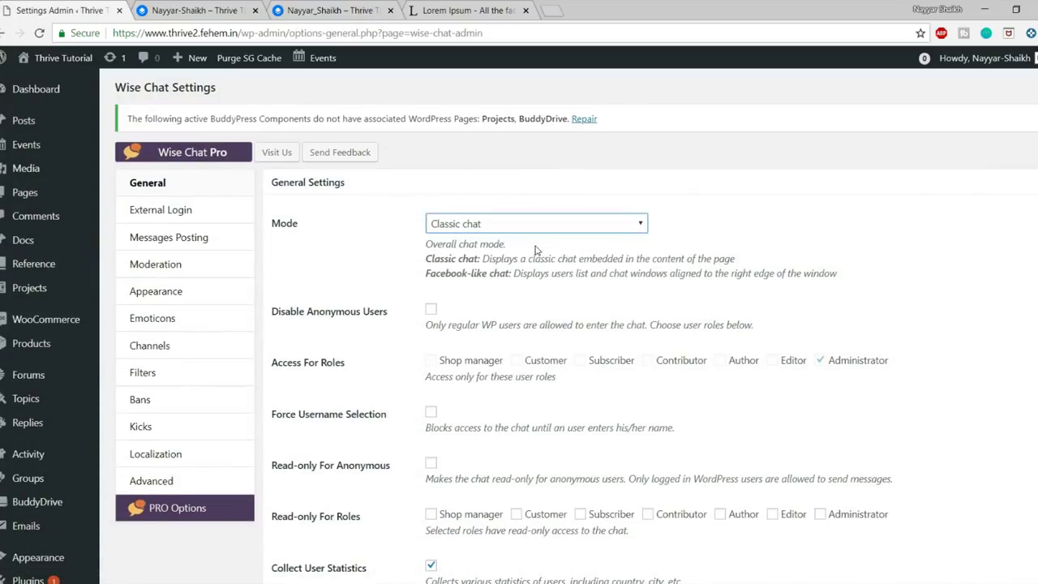
scroll(865, 236, "down", 1)
left_click(434, 241)
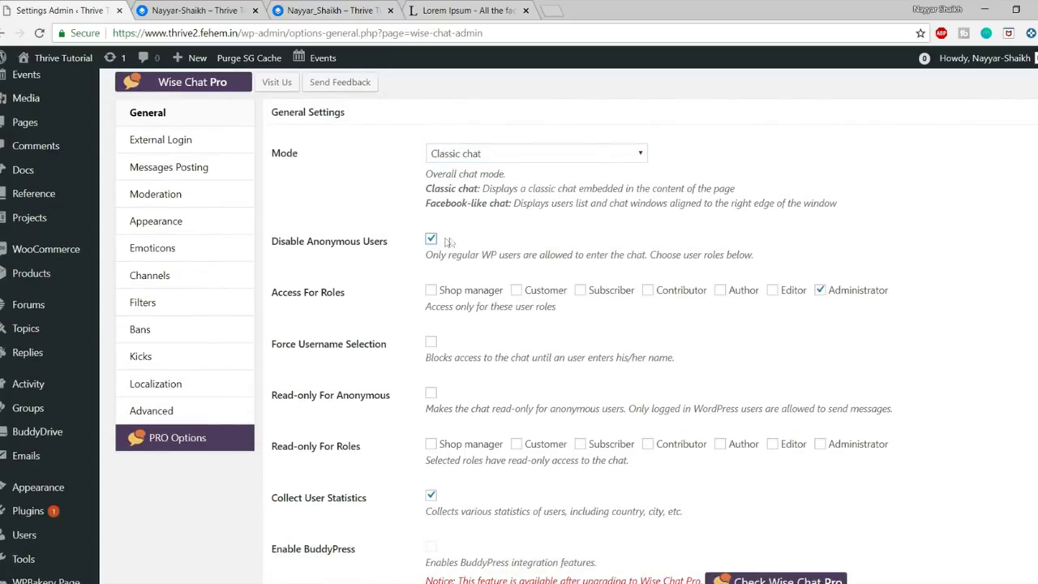
left_click_drag(272, 241, 389, 244)
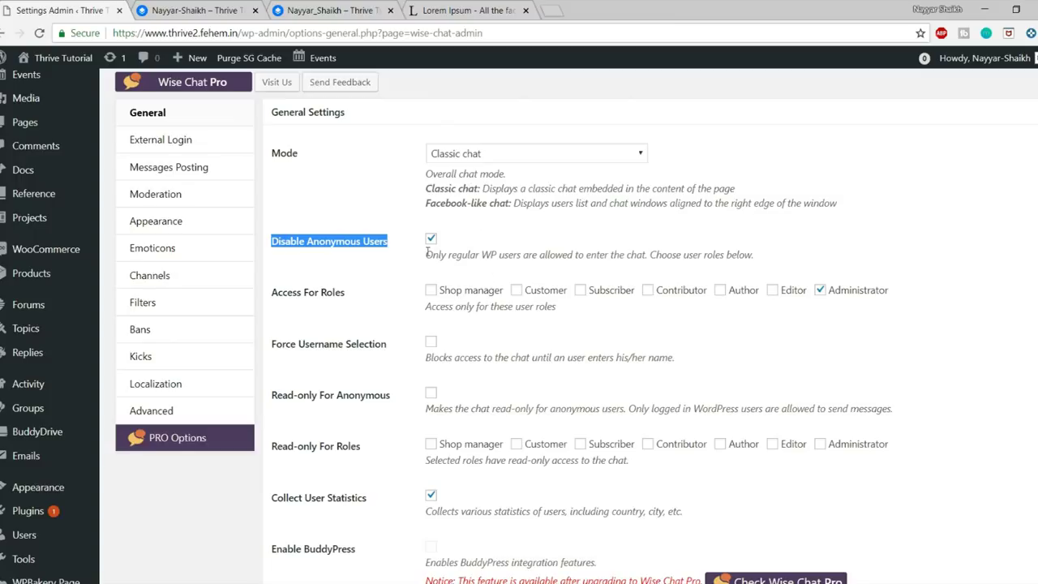
scroll(620, 317, "down", 3)
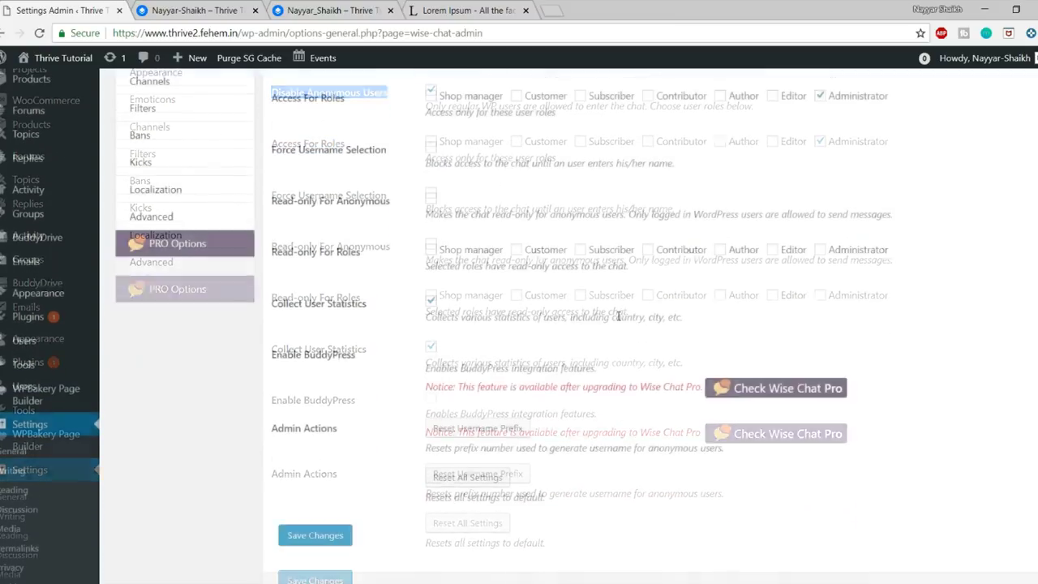
left_click(335, 450)
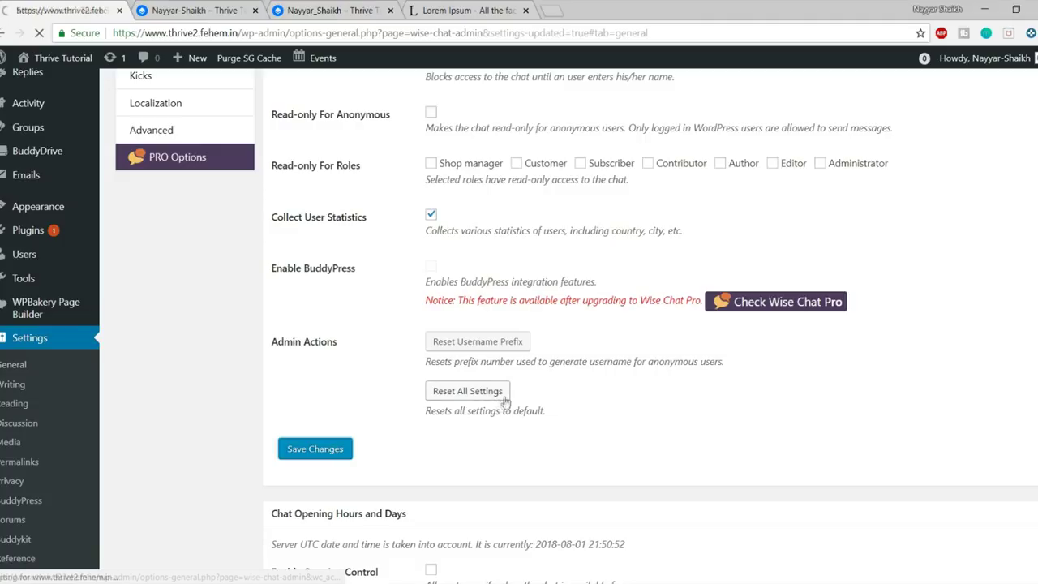
Step: Highlight the Enable BuddyPress option, then look over the member profile
scroll(600, 306, "down", 6)
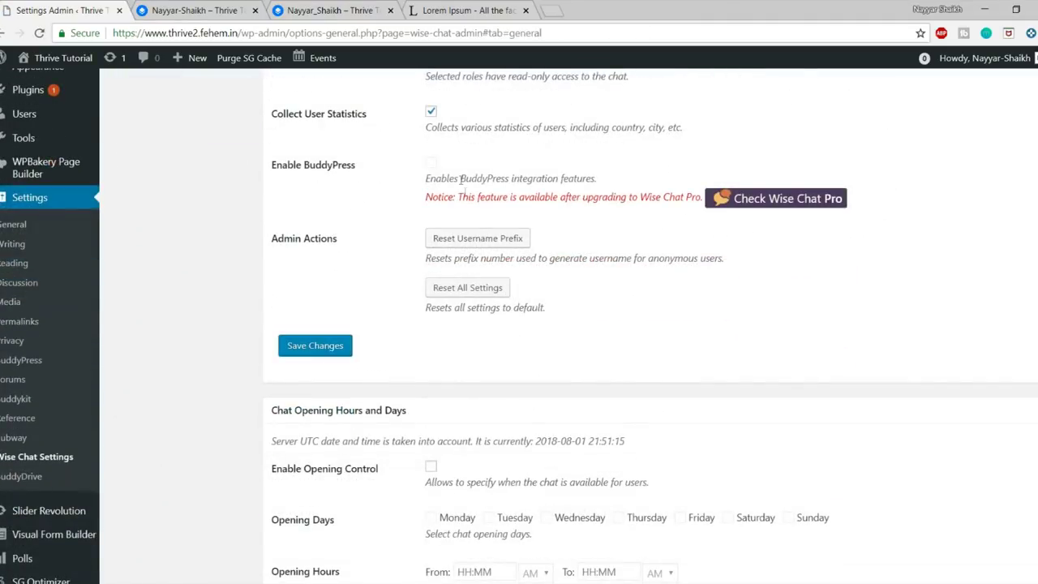
left_click_drag(273, 166, 357, 166)
left_click(227, 10)
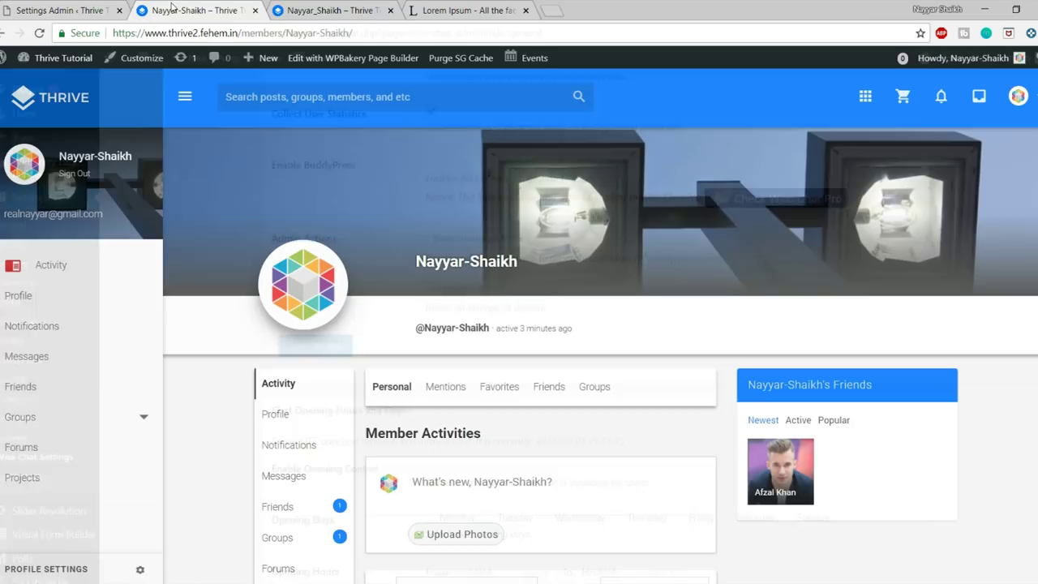
scroll(853, 442, "down", 3)
scroll(854, 441, "up", 3)
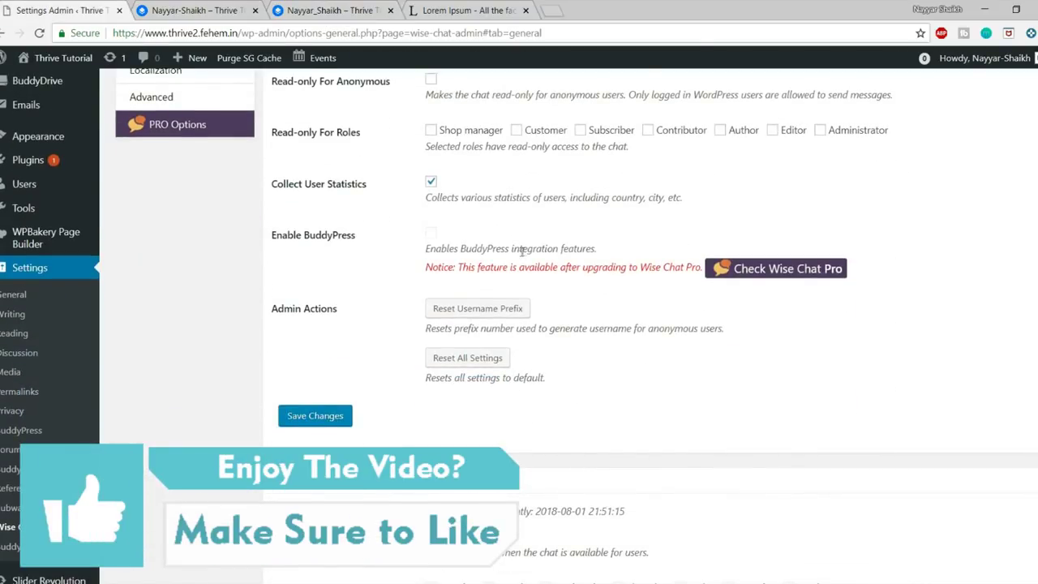
left_click(221, 8)
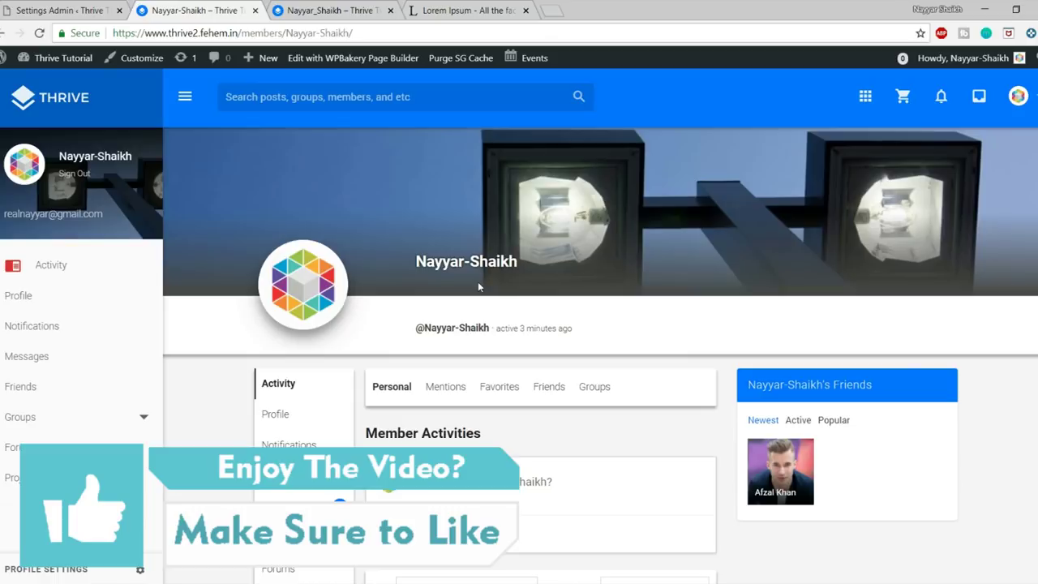
Step: Recheck the Wise Chat settings, then reload the profile and collapse its Chat bar
left_click(75, 10)
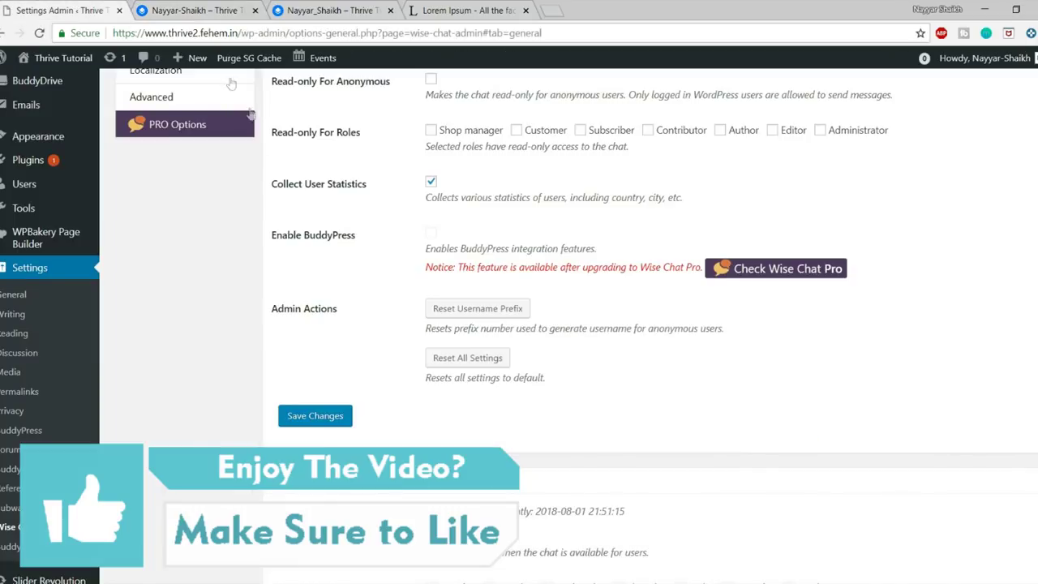
scroll(409, 444, "down", 2)
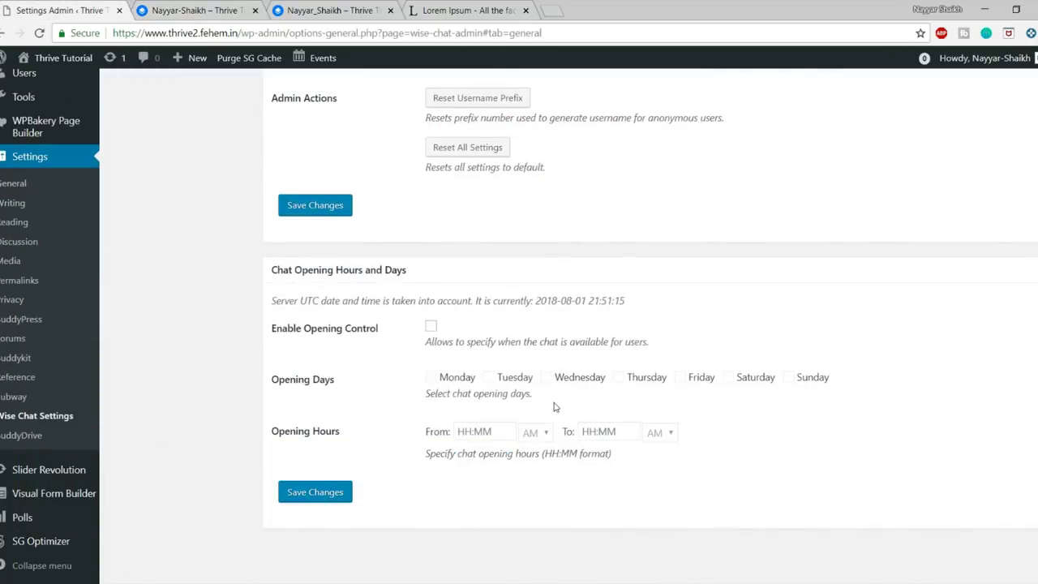
scroll(563, 397, "up", 2)
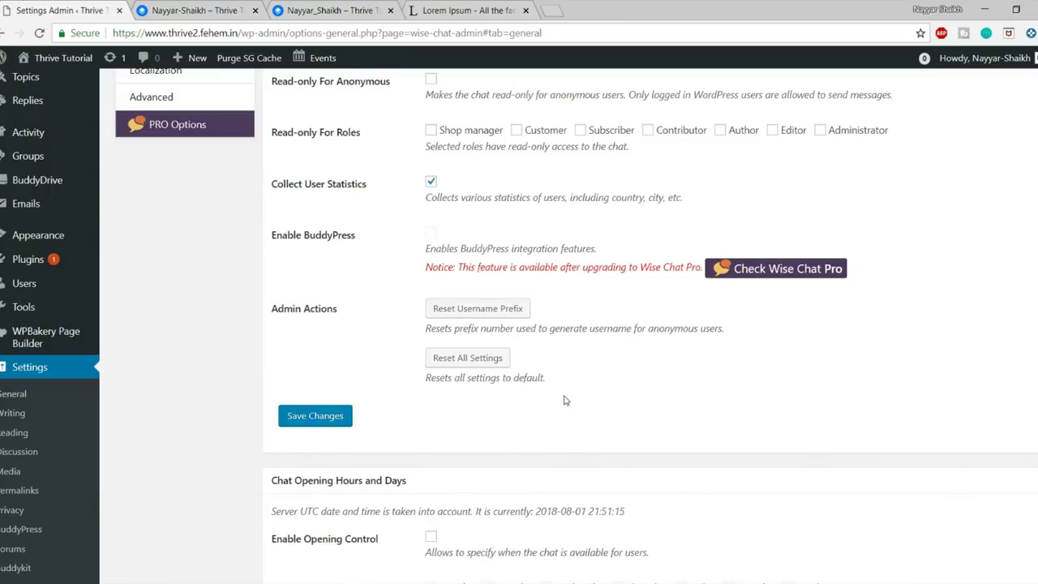
scroll(997, 380, "up", 3)
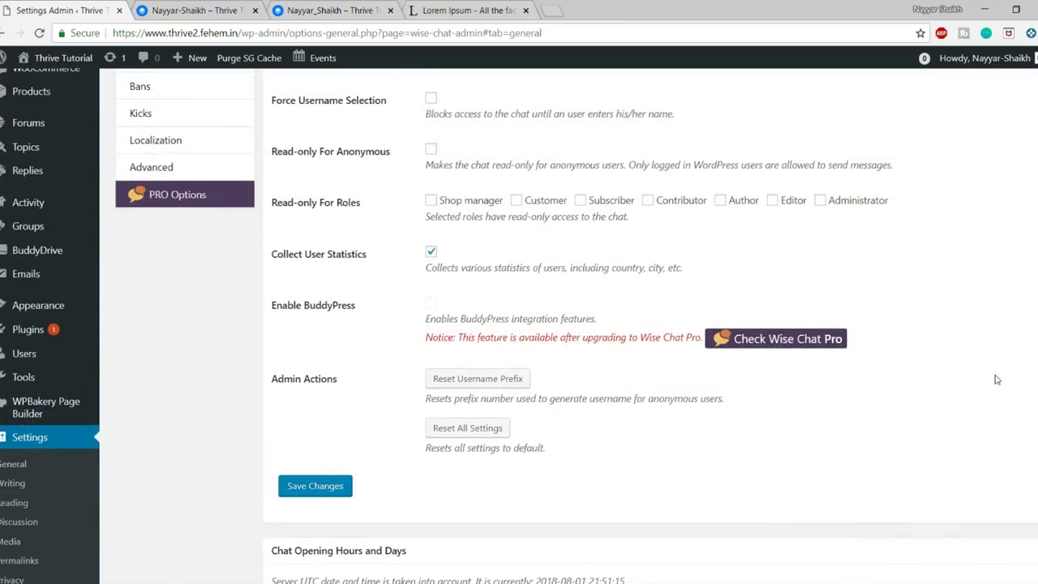
scroll(996, 380, "up", 2)
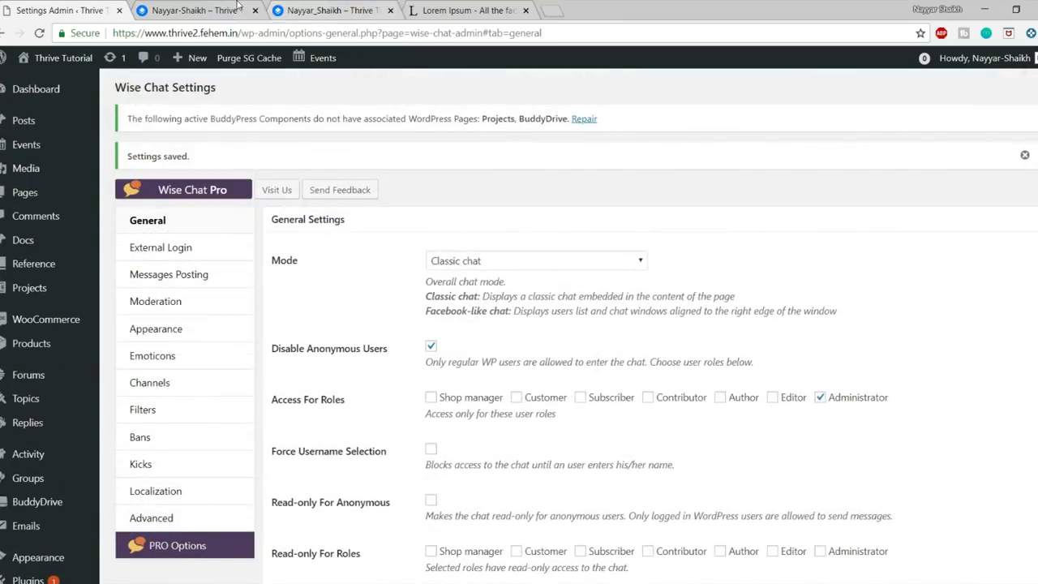
left_click(174, 10)
left_click(39, 33)
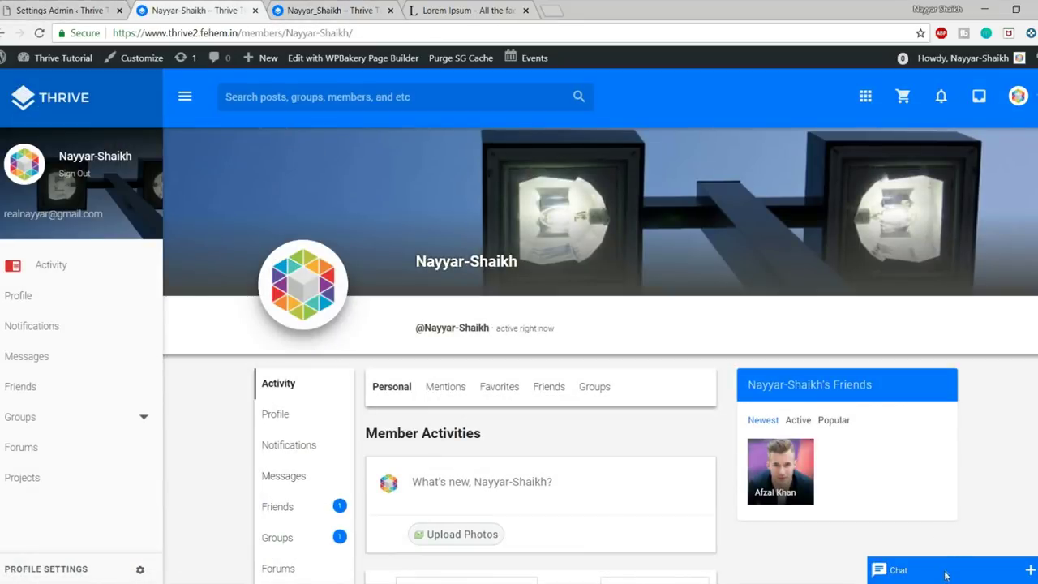
left_click(1029, 238)
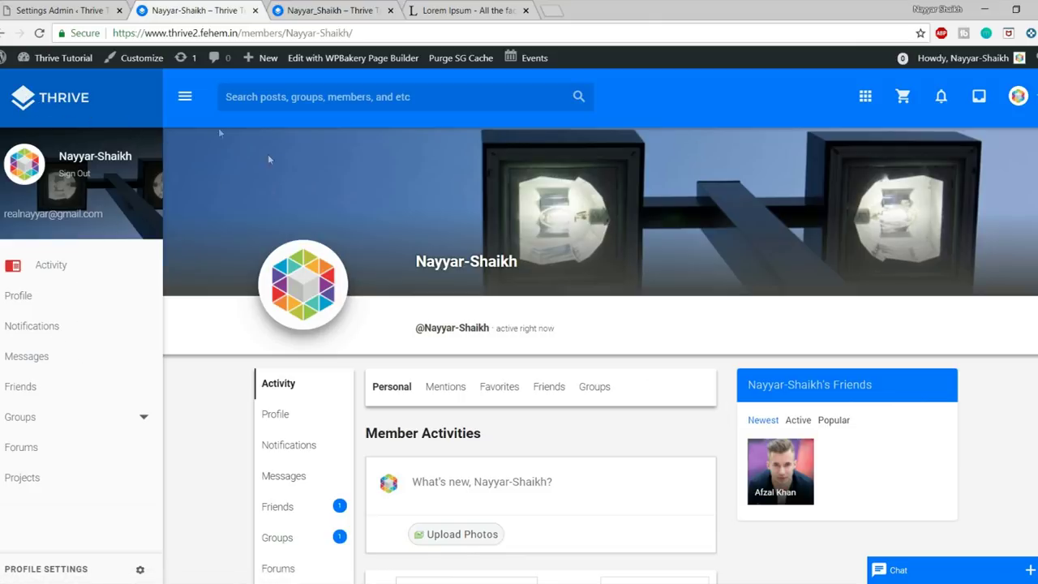
Step: Go from the member profile to the Thrive home page, then open the Customizer
scroll(1011, 479, "down", 3)
scroll(1012, 478, "up", 3)
left_click(53, 103)
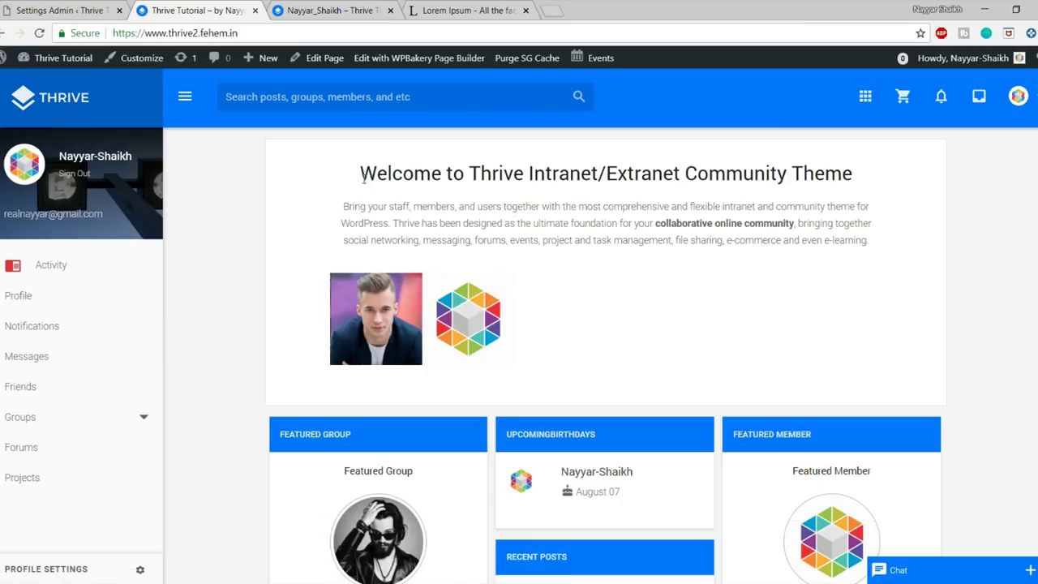
left_click_drag(362, 179, 897, 171)
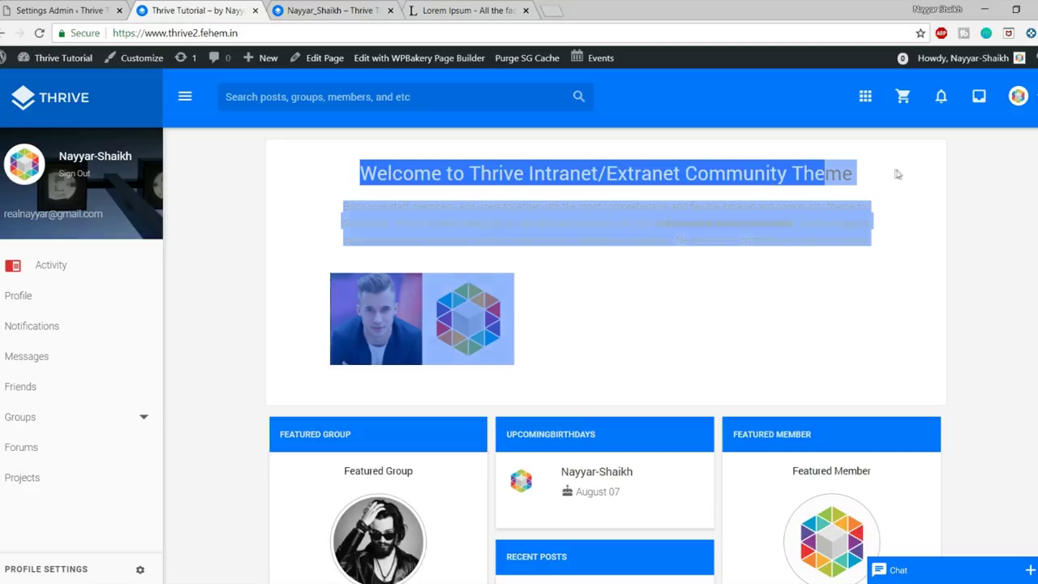
left_click(899, 174)
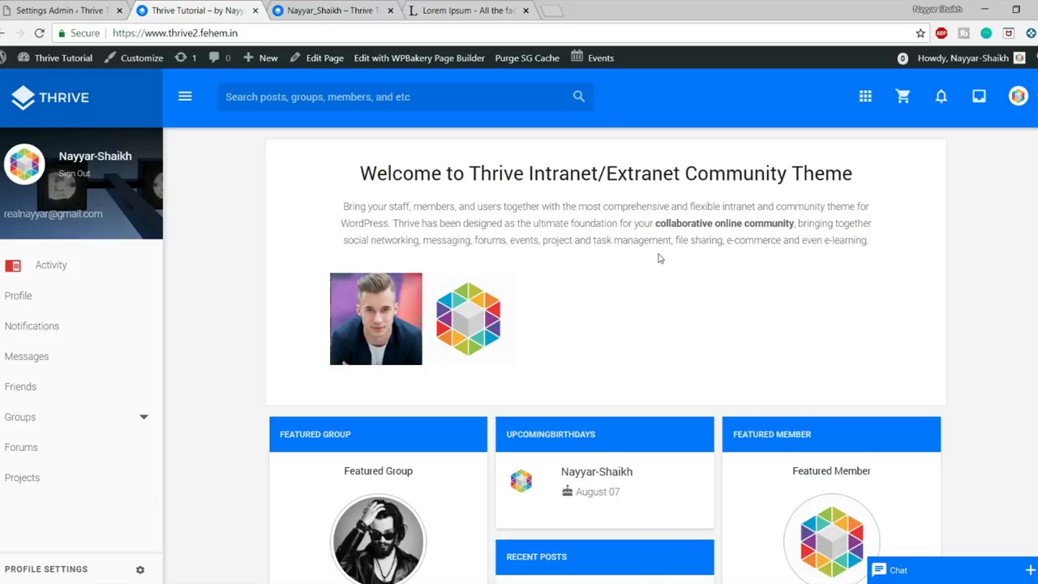
left_click(131, 65)
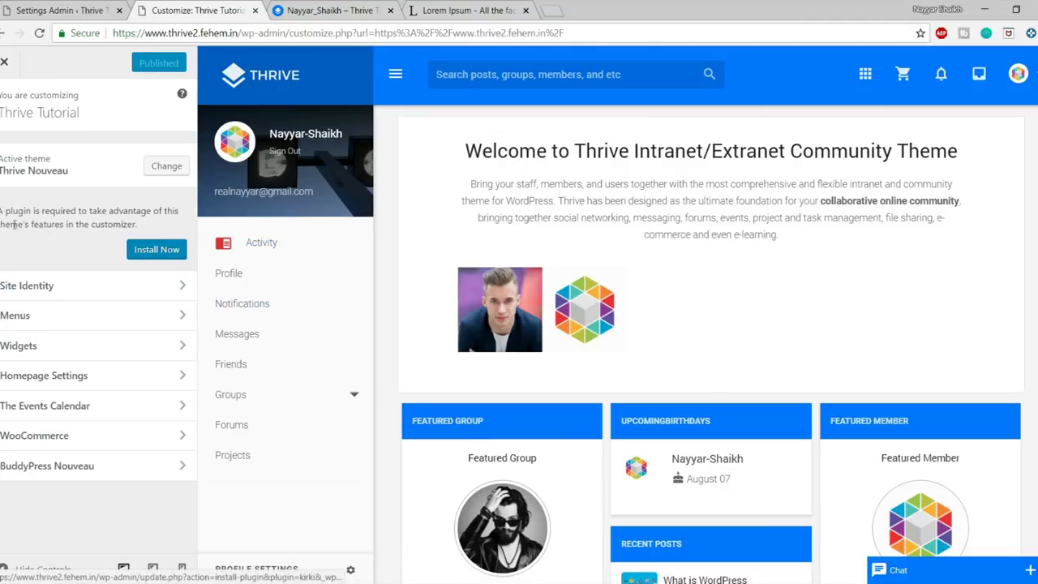
Step: Install and activate the required Kirki plugin
left_click_drag(2, 210, 154, 229)
left_click(85, 225)
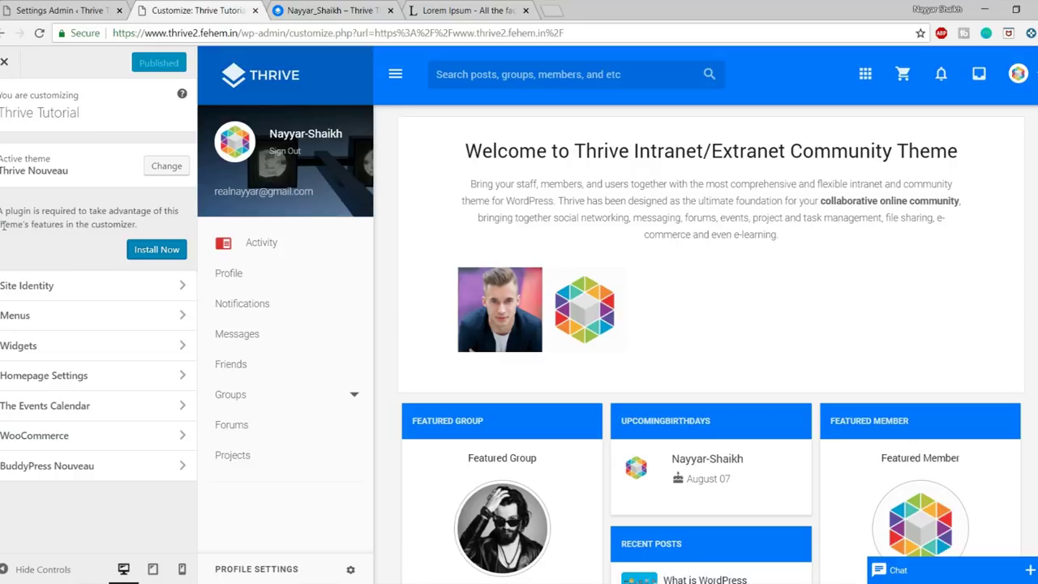
left_click(174, 251)
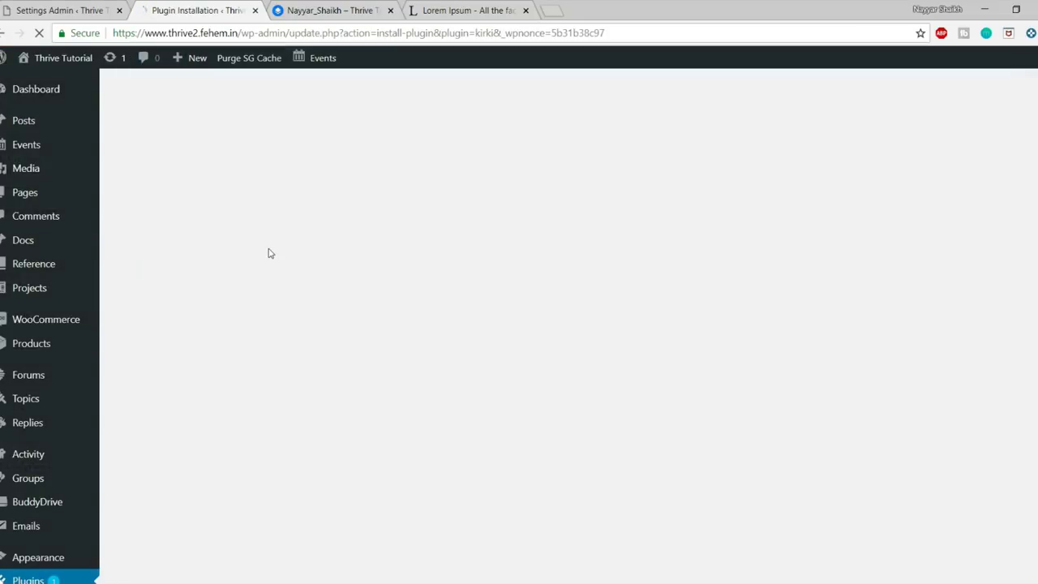
left_click(163, 252)
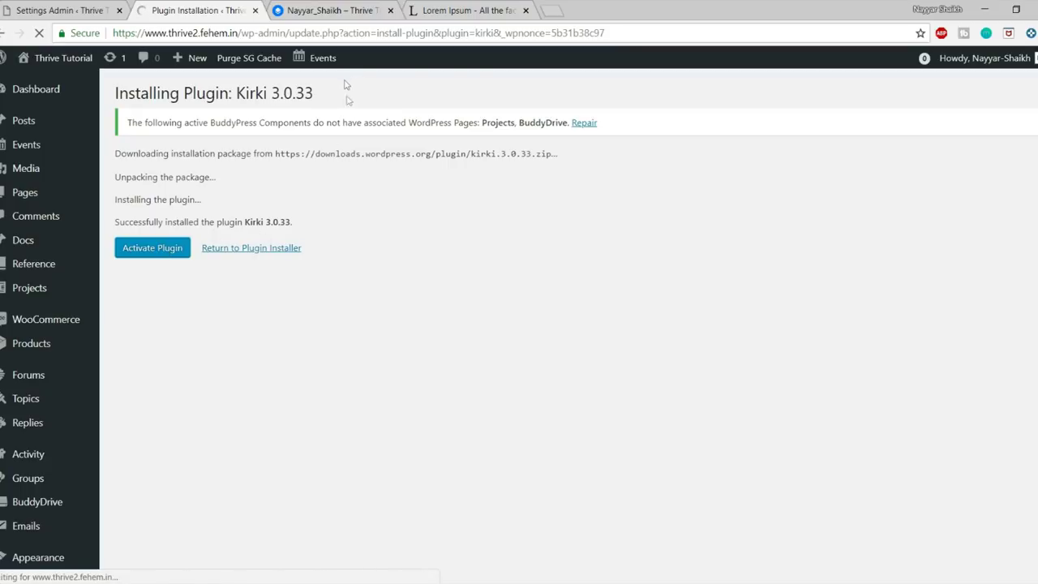
Step: Return to the Customizer from the Plugins page via Appearance > Customize
scroll(375, 220, "down", 3)
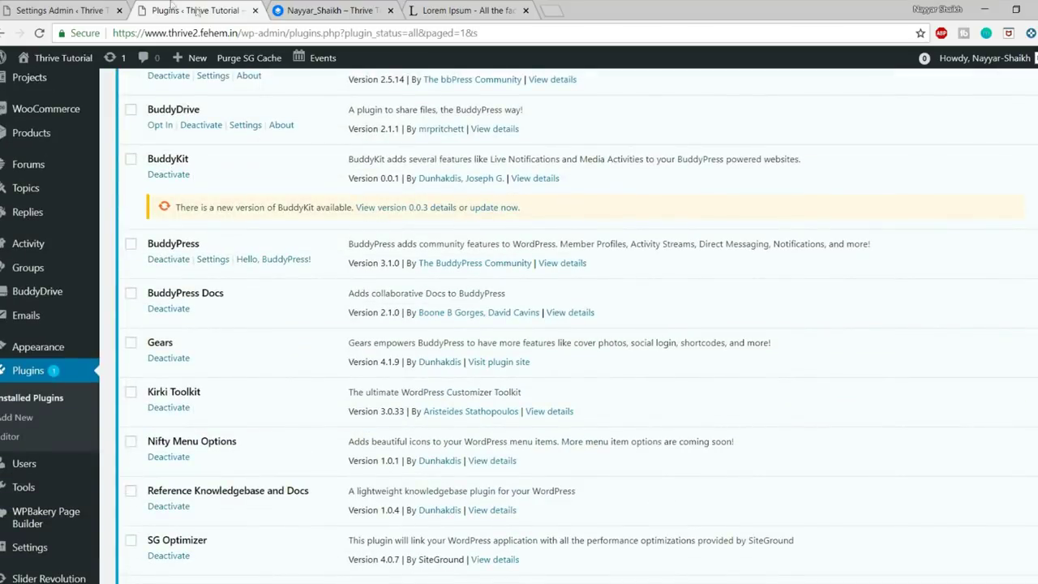
left_click(288, 6)
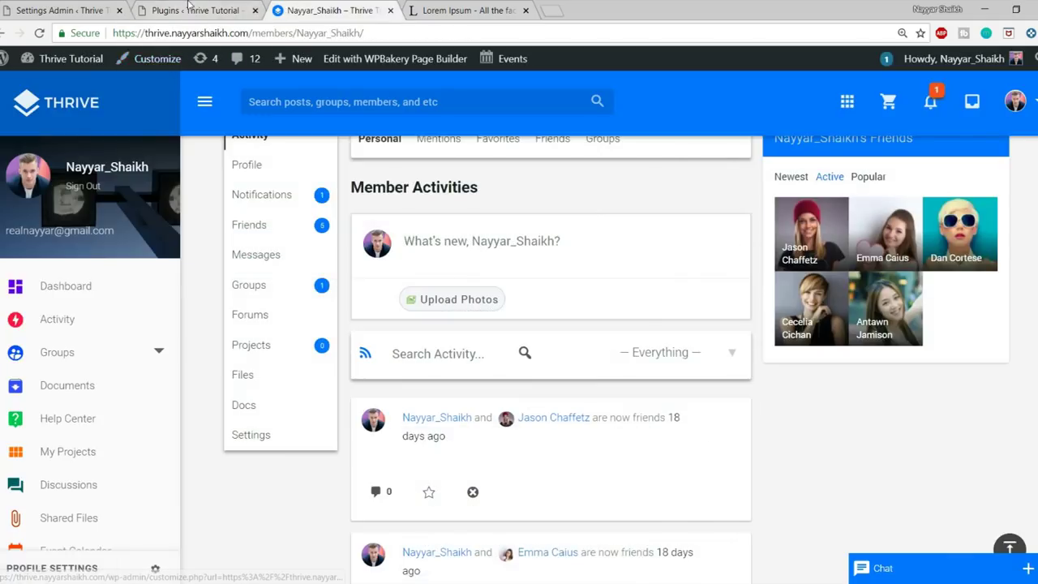
left_click(235, 10)
scroll(538, 180, "down", 1)
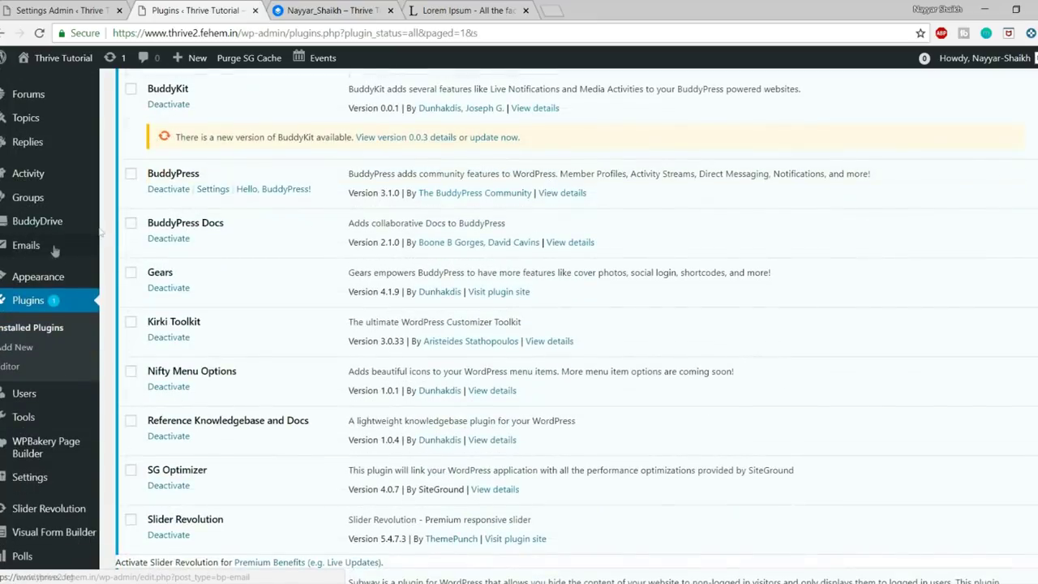
mouse_move(39, 280)
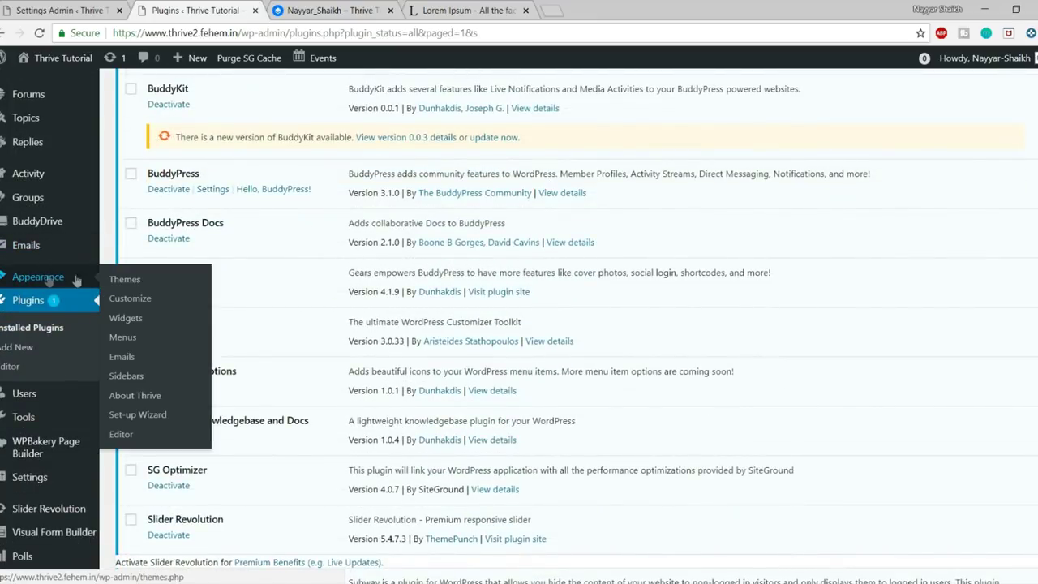
left_click(141, 300)
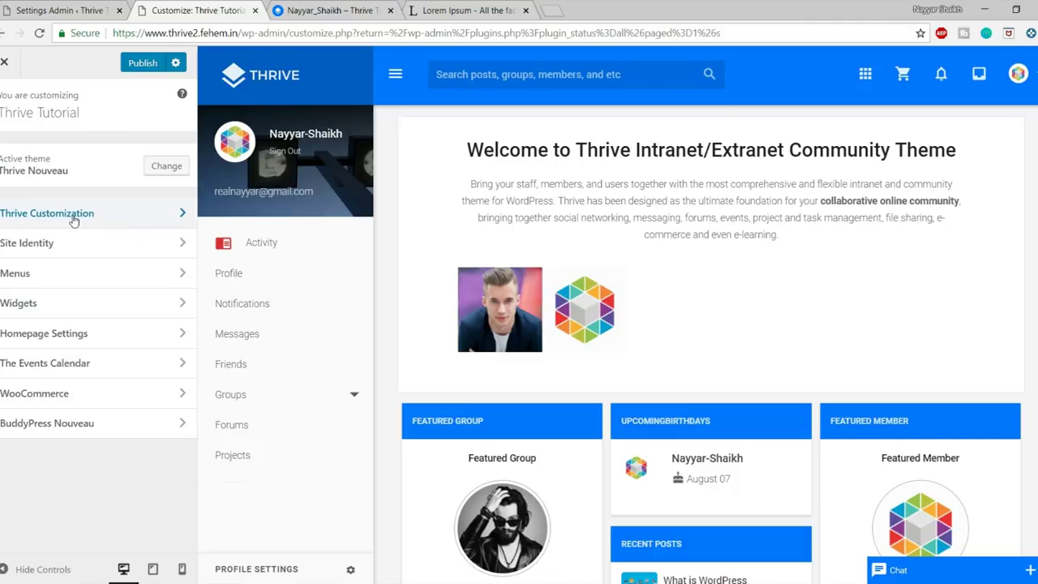
Step: Open Thrive Customization's Logo Settings and remove the current logo
left_click(73, 216)
scroll(112, 246, "down", 1)
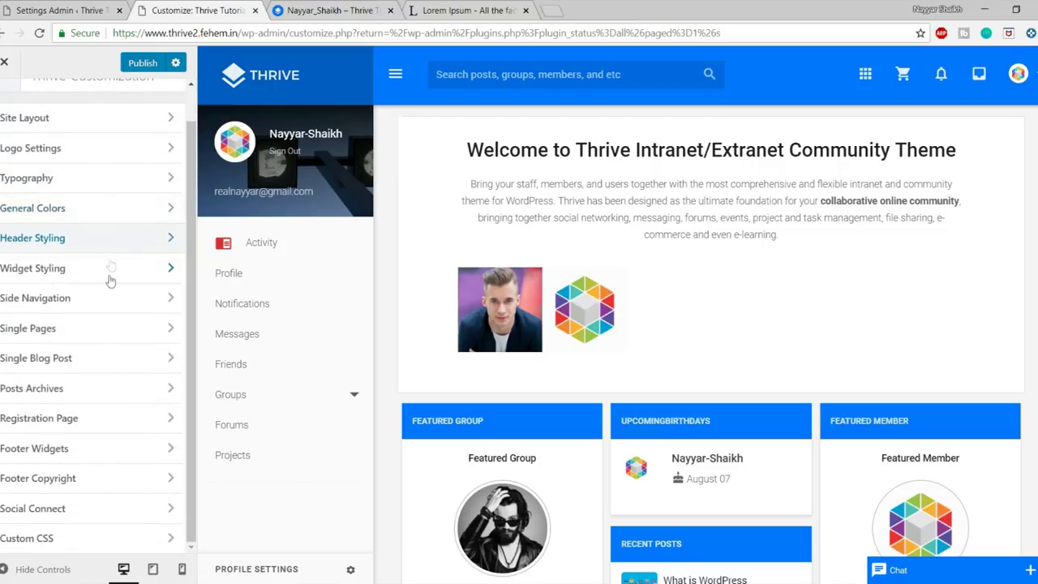
scroll(111, 265, "up", 1)
left_click(31, 184)
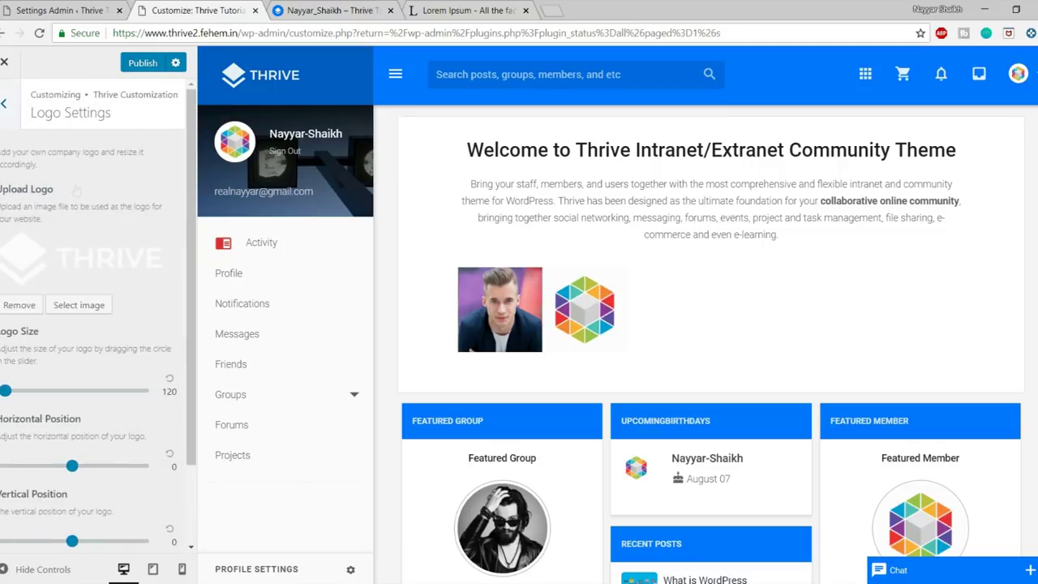
left_click(24, 305)
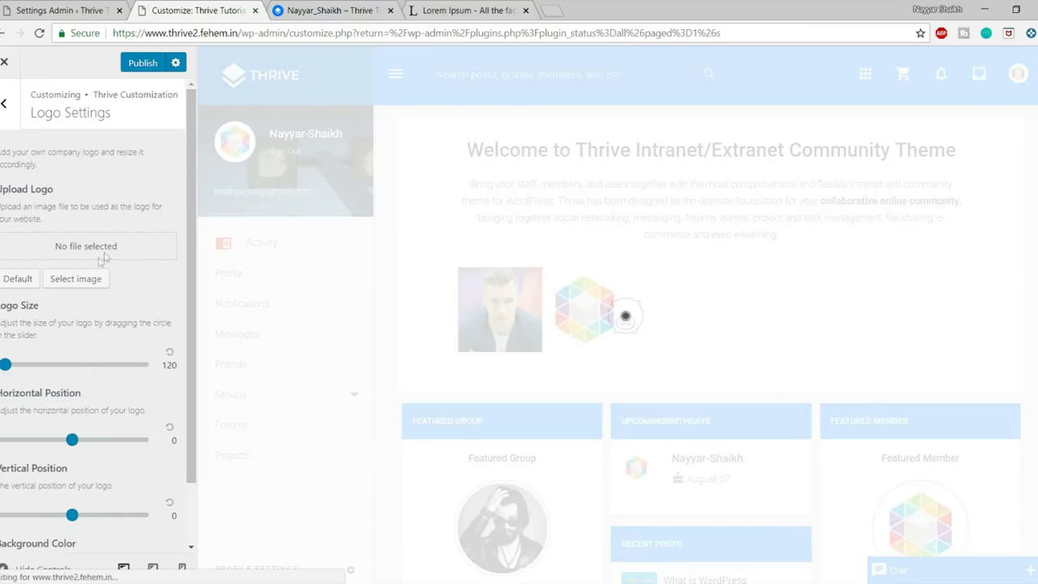
Step: Try uploading a new logo image from the computer, then cancel without choosing one
left_click(76, 278)
left_click(46, 116)
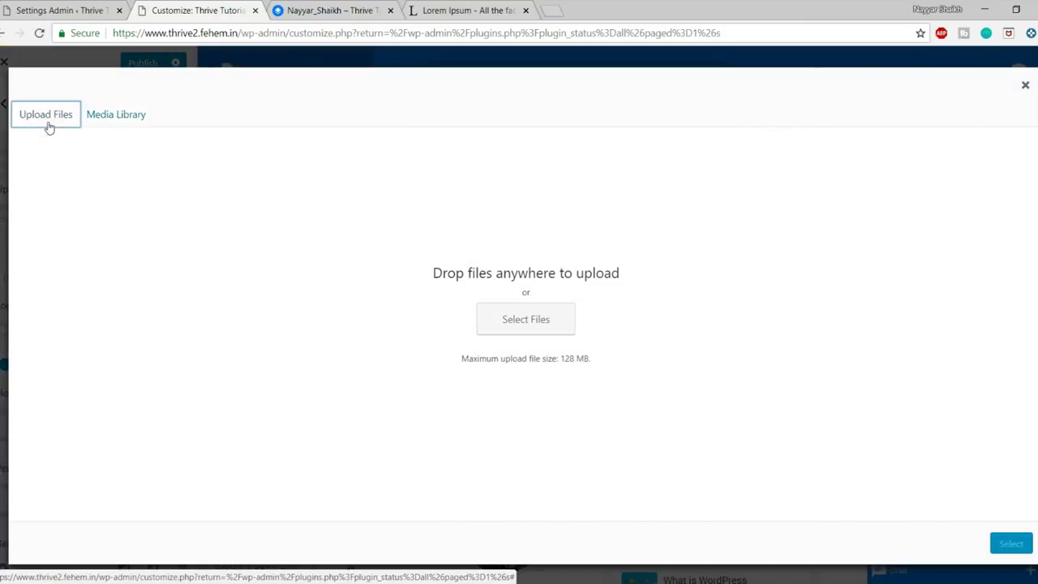
left_click(501, 328)
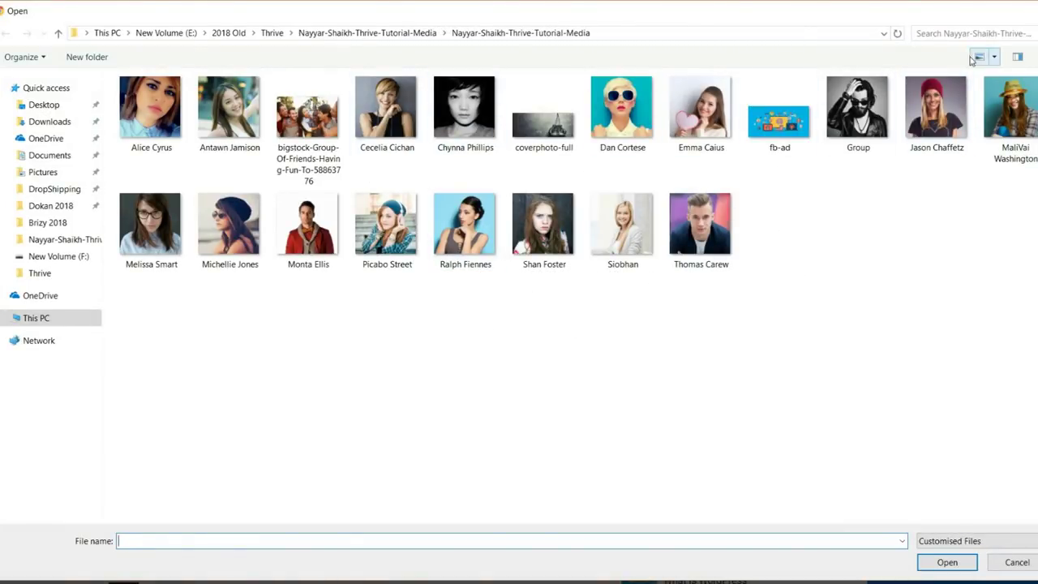
left_click(925, 120)
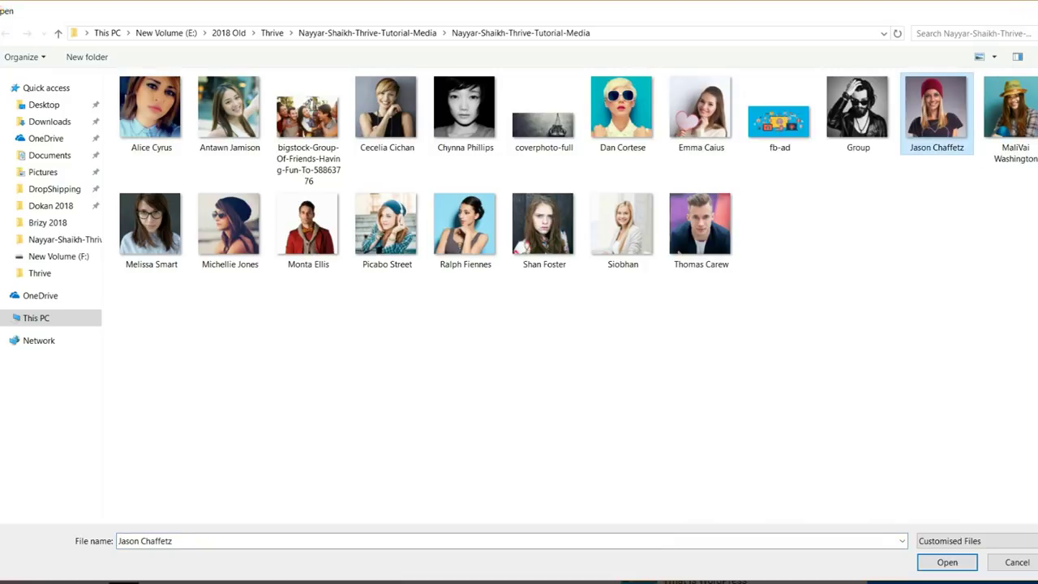
key("Return")
left_click(1025, 83)
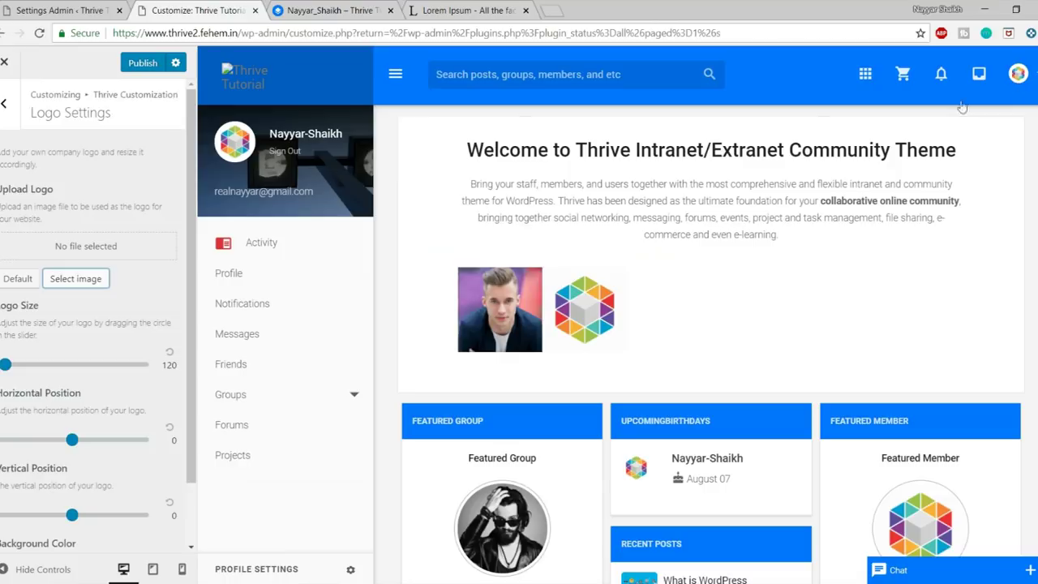
left_click(65, 280)
left_click(1022, 84)
Step: Restore the default THRIVE logo at size 125 and go back
left_click(16, 279)
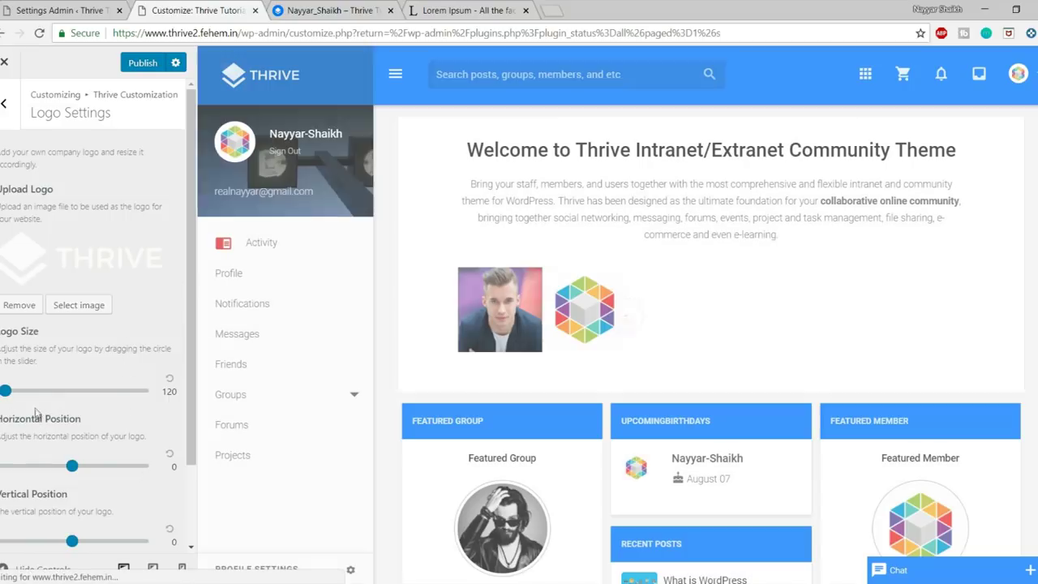
mouse_move(6, 393)
left_mouse_down()
mouse_move(100, 394)
mouse_move(6, 393)
left_mouse_up()
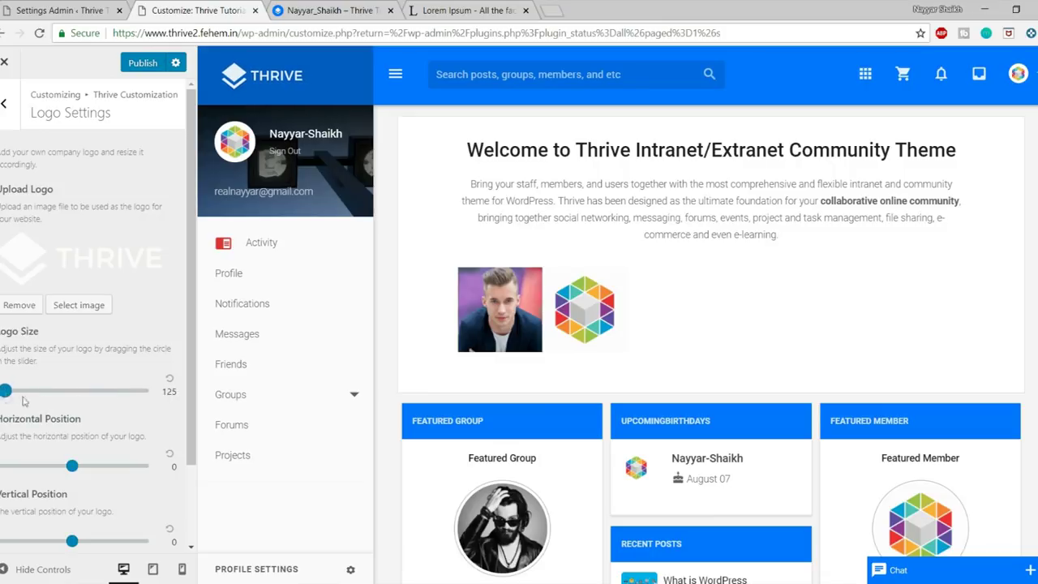
left_click(4, 103)
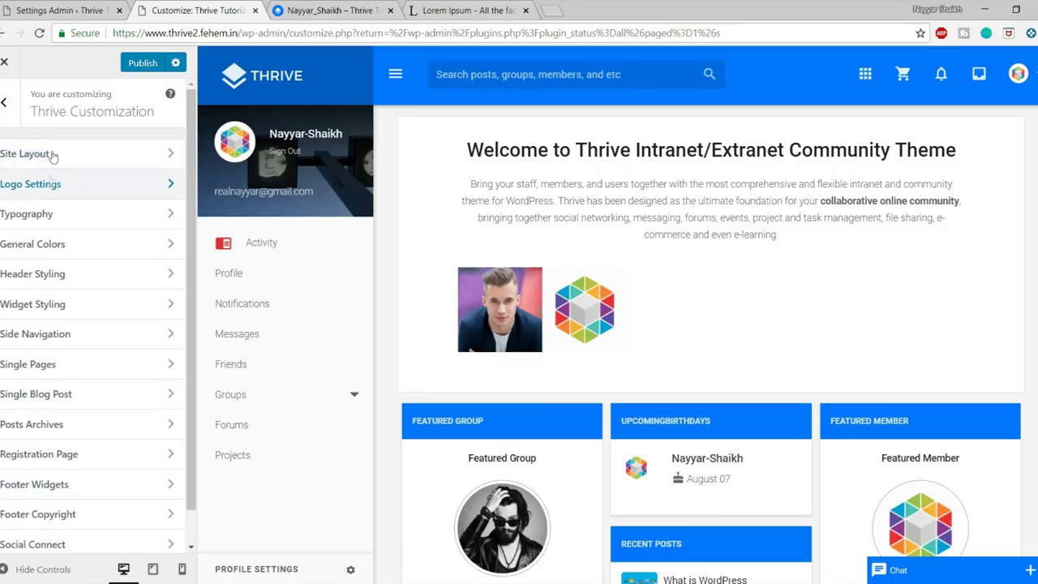
left_click(51, 154)
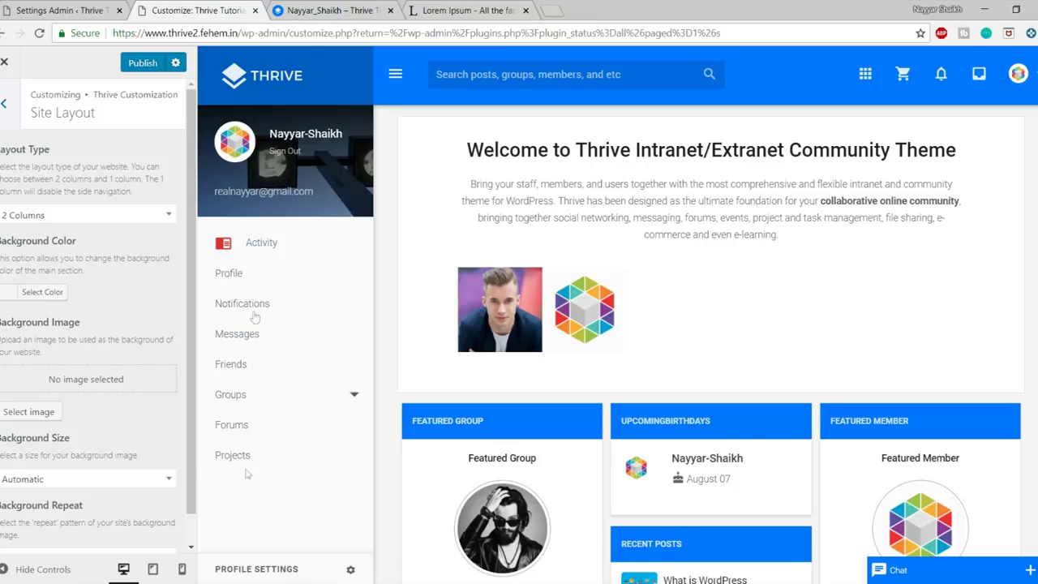
left_click(50, 215)
left_click(27, 286)
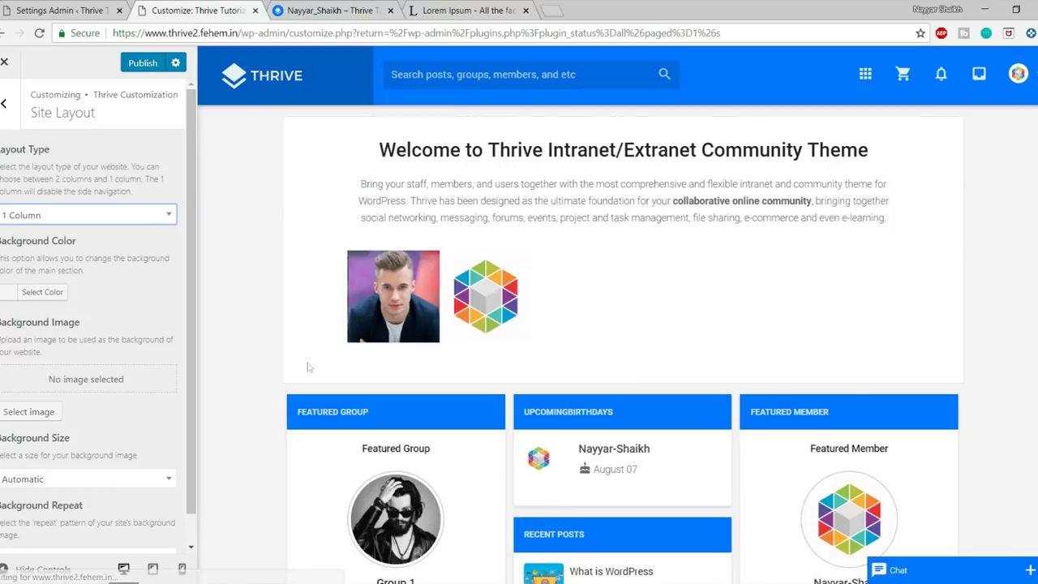
left_click(36, 568)
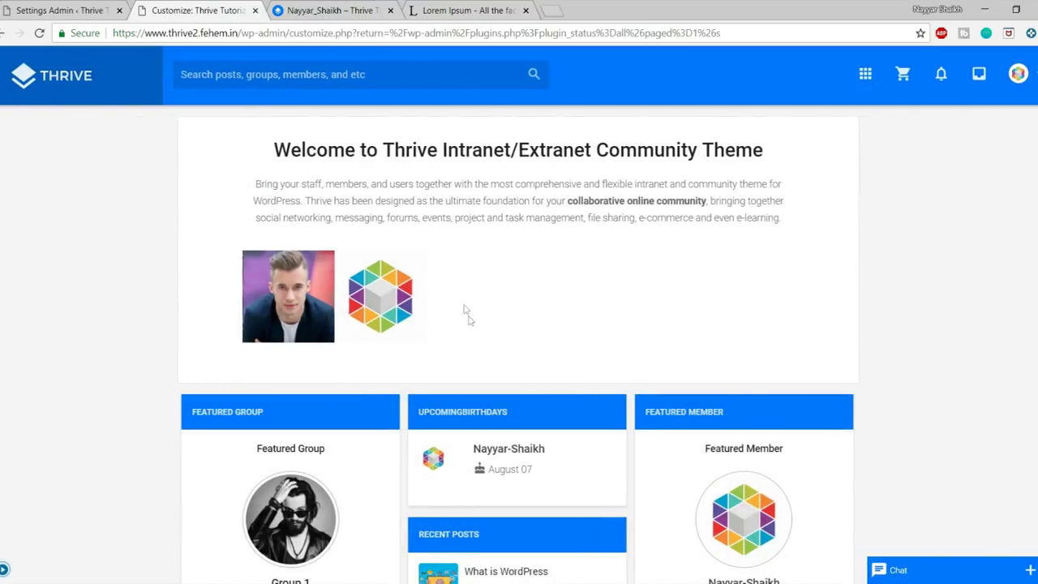
scroll(523, 456, "down", 5)
scroll(522, 455, "up", 5)
left_click(5, 569)
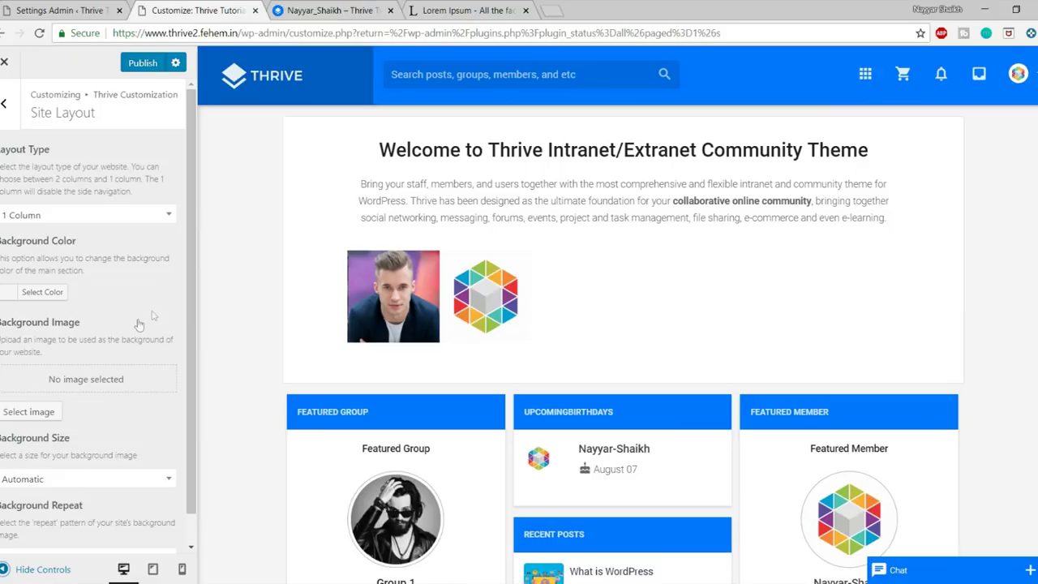
left_click(50, 215)
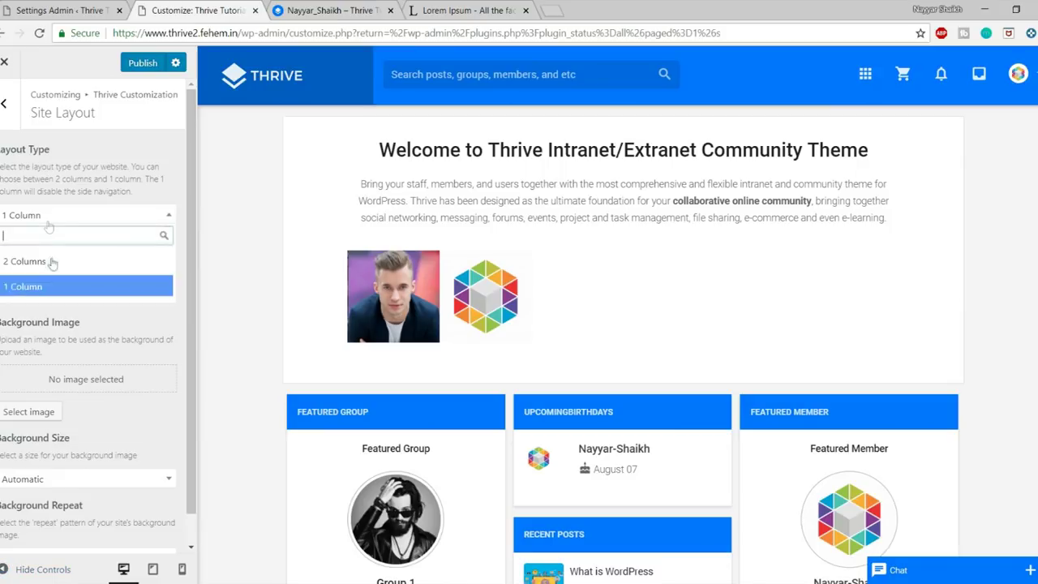
left_click(41, 259)
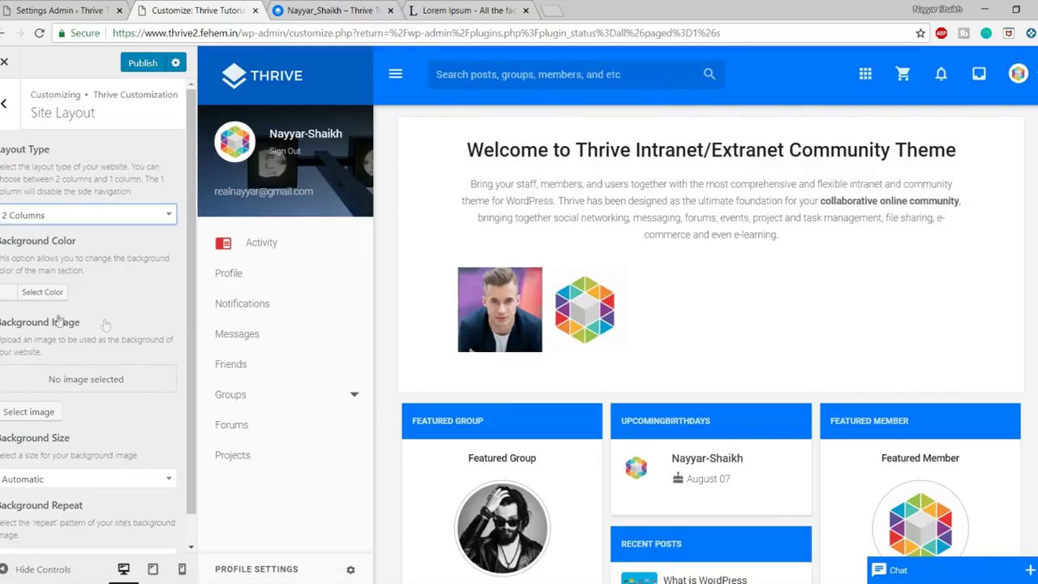
Step: Try red and then light grey as the main background colour, previewing at full width
left_click(51, 296)
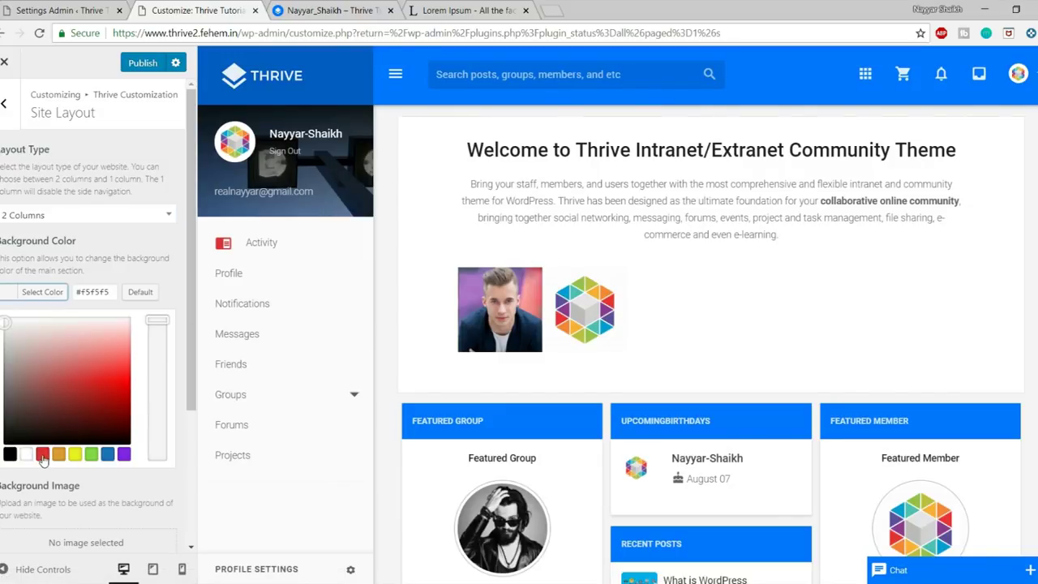
left_click(43, 454)
scroll(810, 324, "down", 4)
scroll(955, 410, "up", 2)
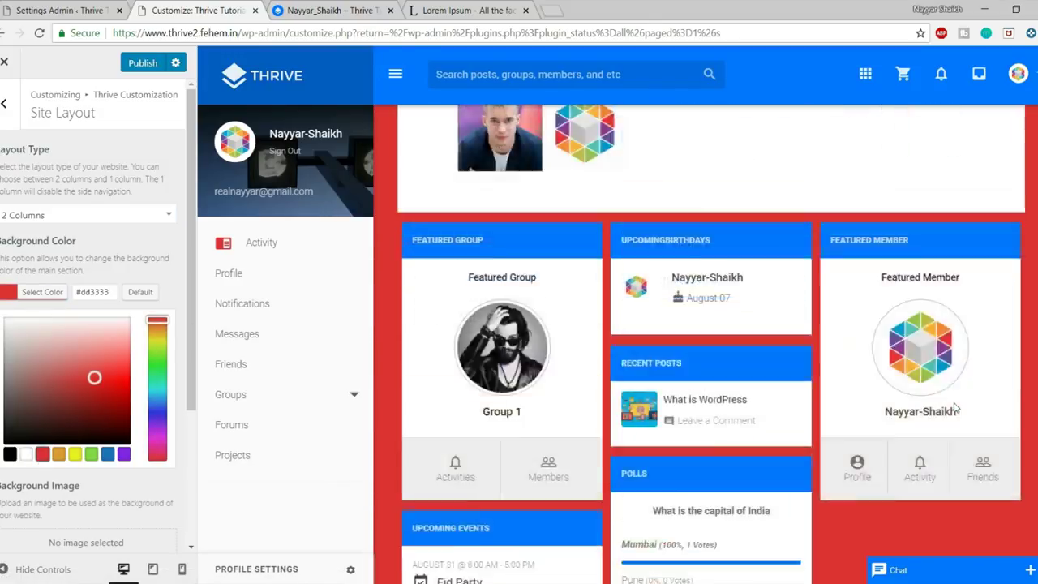
scroll(955, 410, "up", 2)
left_click(6, 339)
left_click_drag(7, 339, 8, 336)
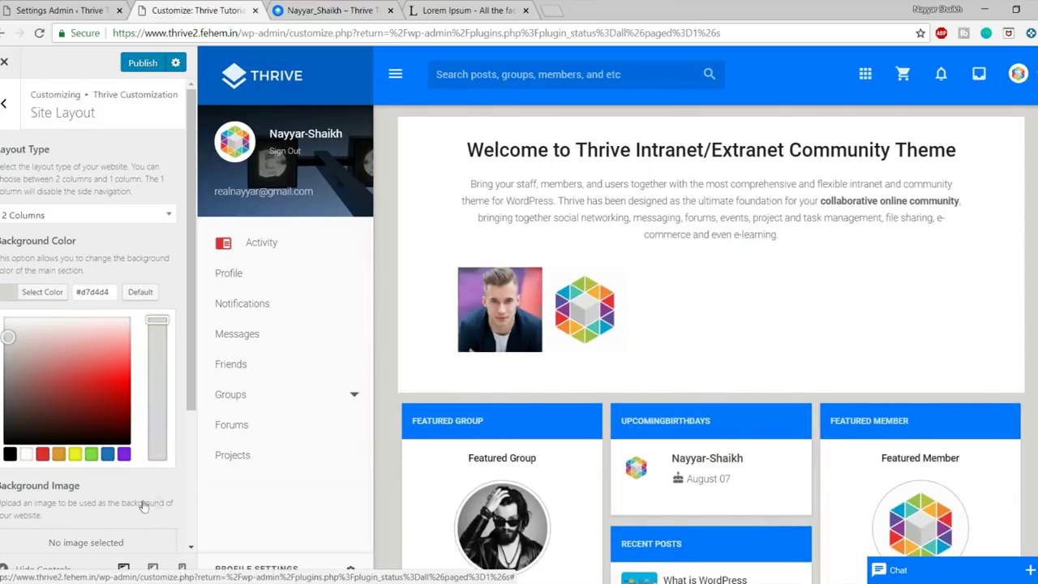
left_click(26, 567)
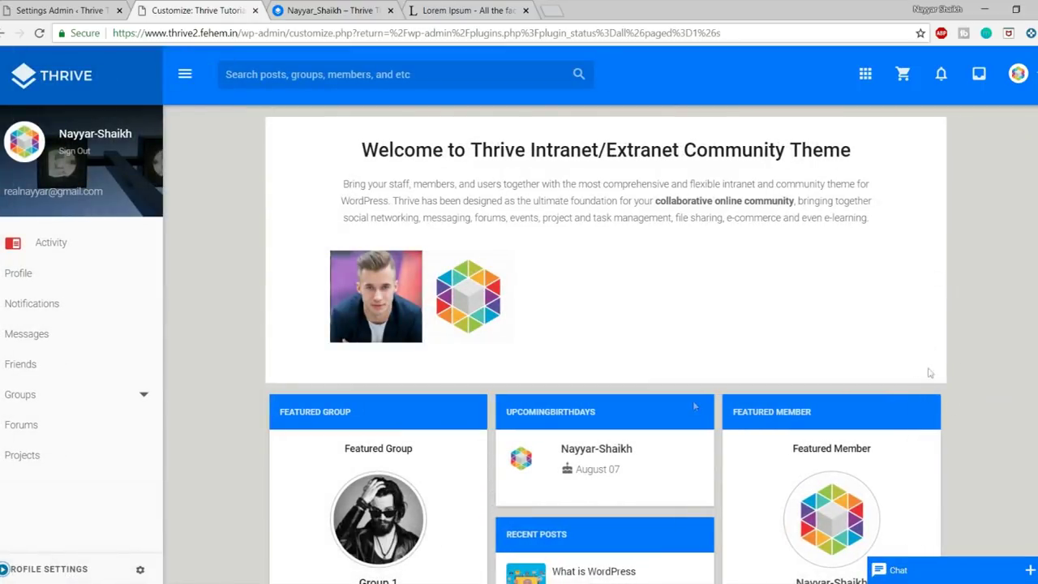
left_click(4, 568)
Step: Reset the main background to its default #f5f5f5 and return to the sections list
left_click(44, 293)
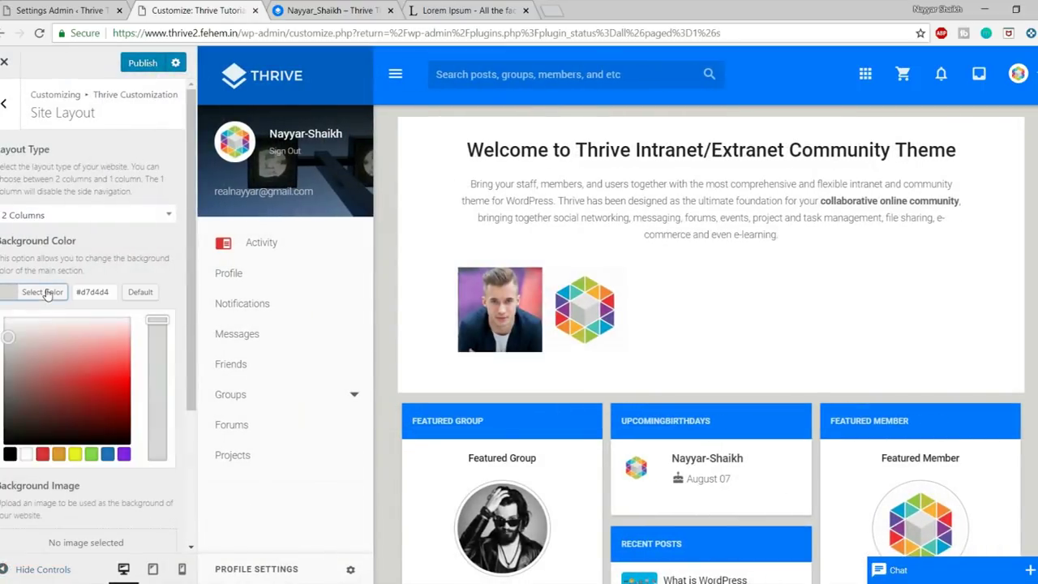
left_click(138, 294)
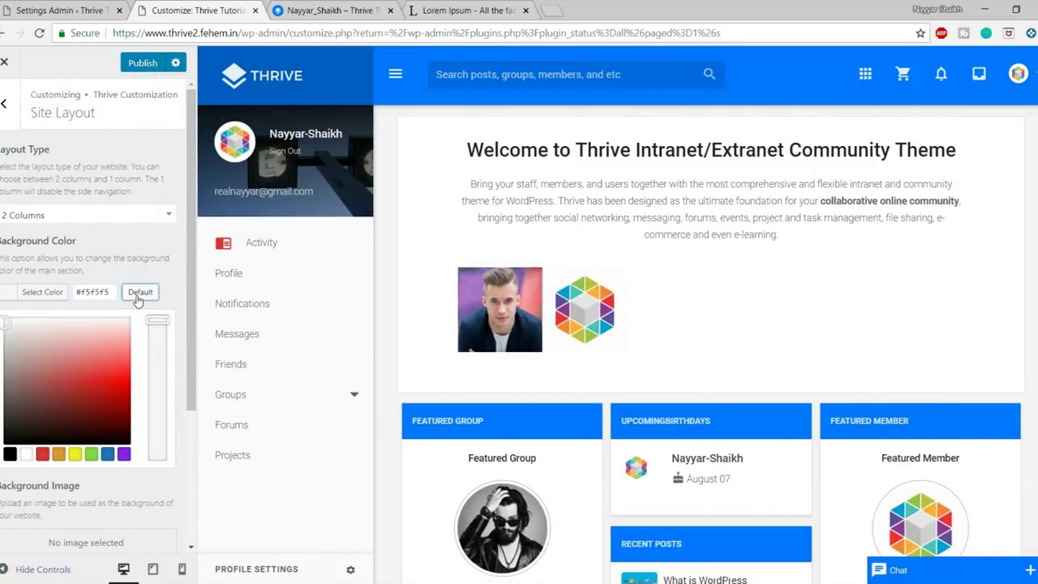
left_click(158, 261)
scroll(122, 379, "down", 1)
scroll(122, 379, "up", 1)
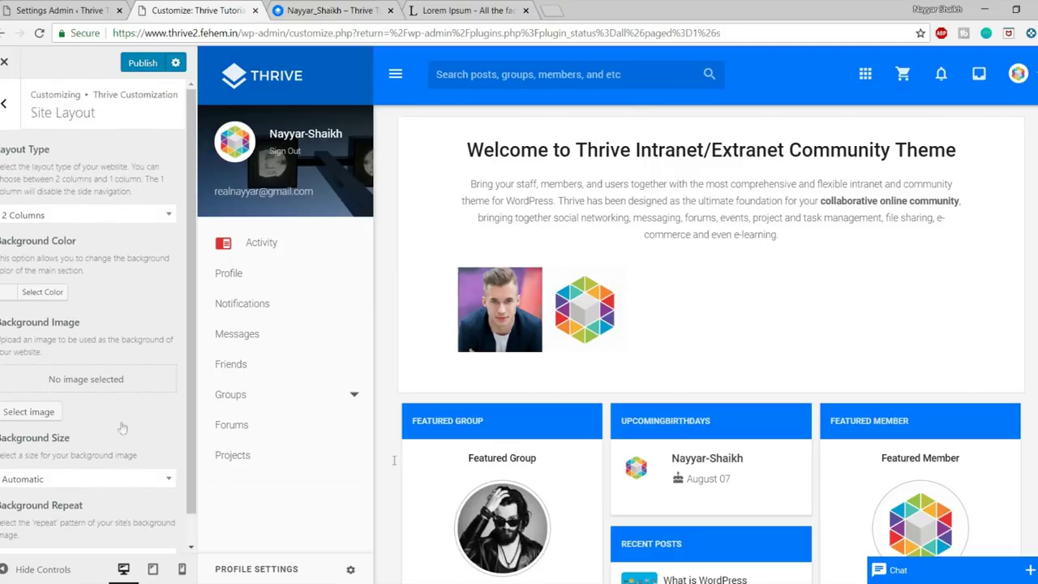
scroll(125, 423, "down", 1)
scroll(130, 419, "up", 1)
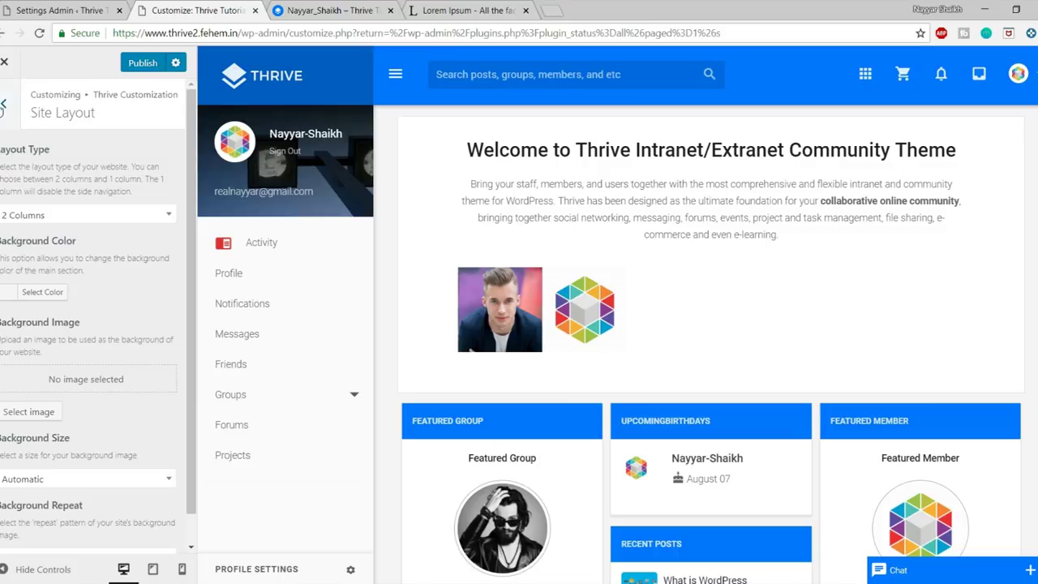
left_click(3, 104)
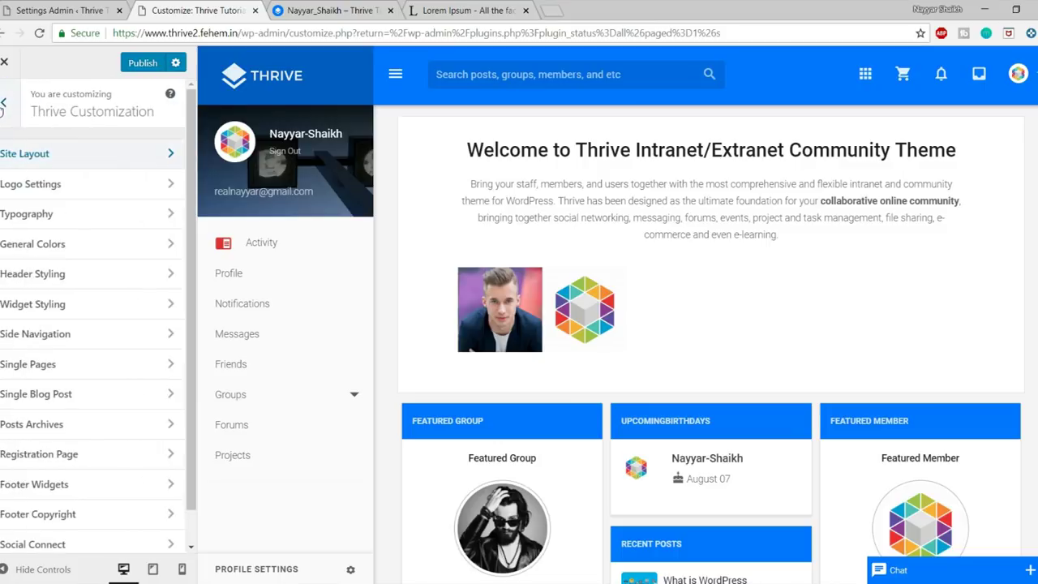
left_click(62, 217)
Step: Search for and select Montserrat as the Headers Font Choice font family
scroll(110, 317, "down", 3)
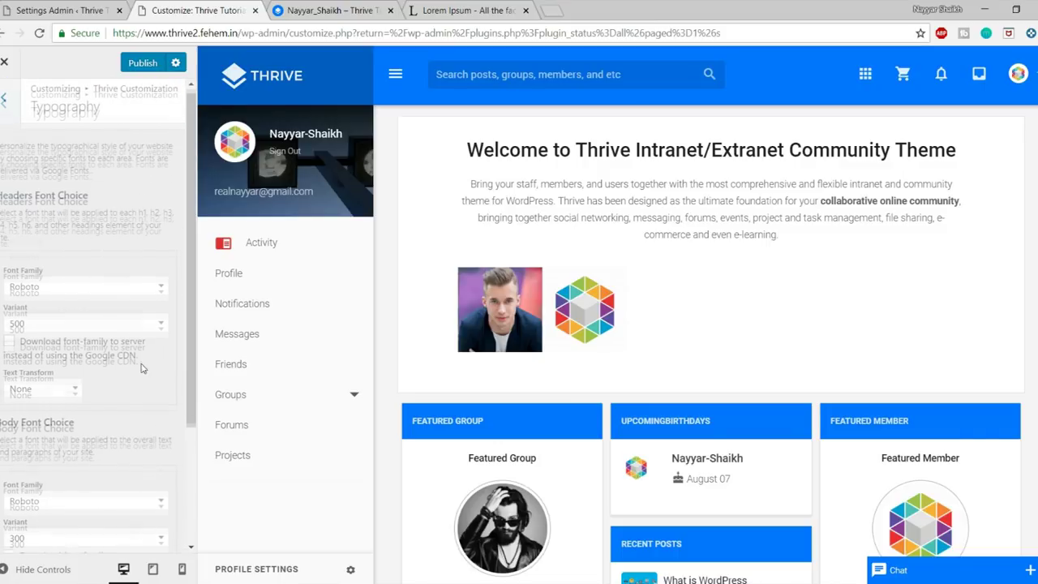
scroll(81, 428, "up", 2)
scroll(78, 432, "up", 2)
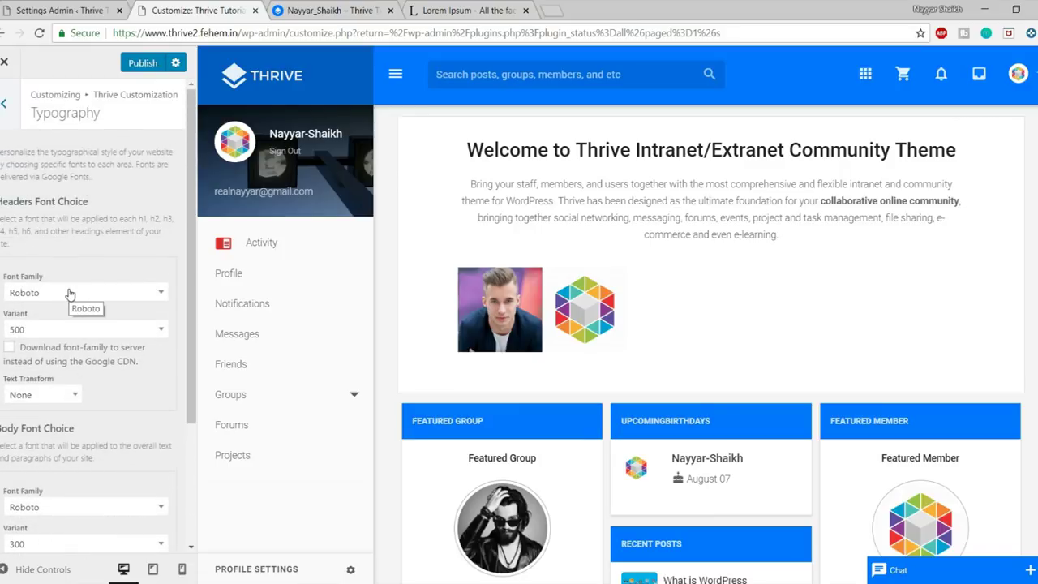
left_click(70, 294)
type("mony")
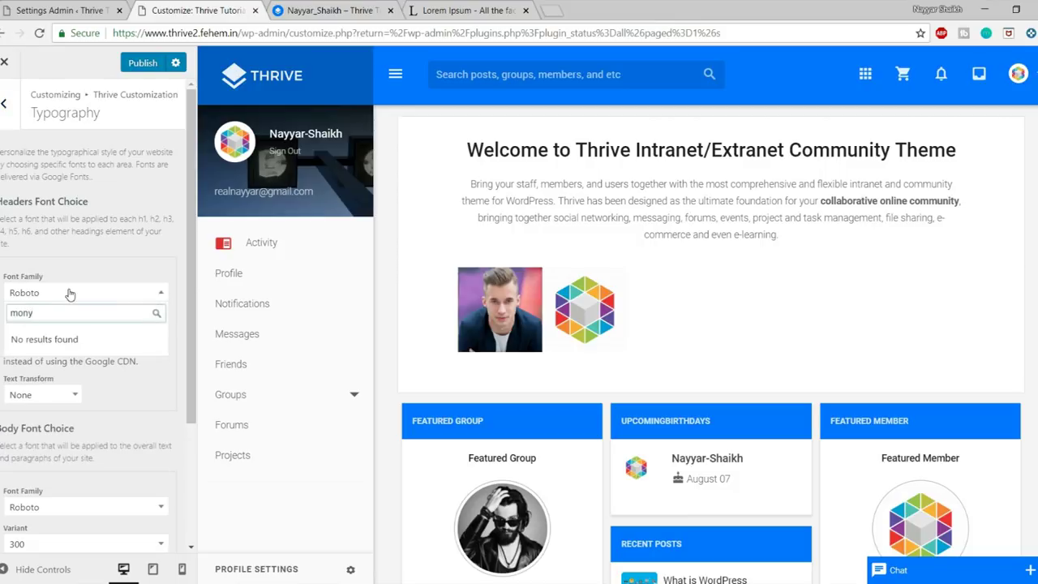
key("BackSpace")
type("ts")
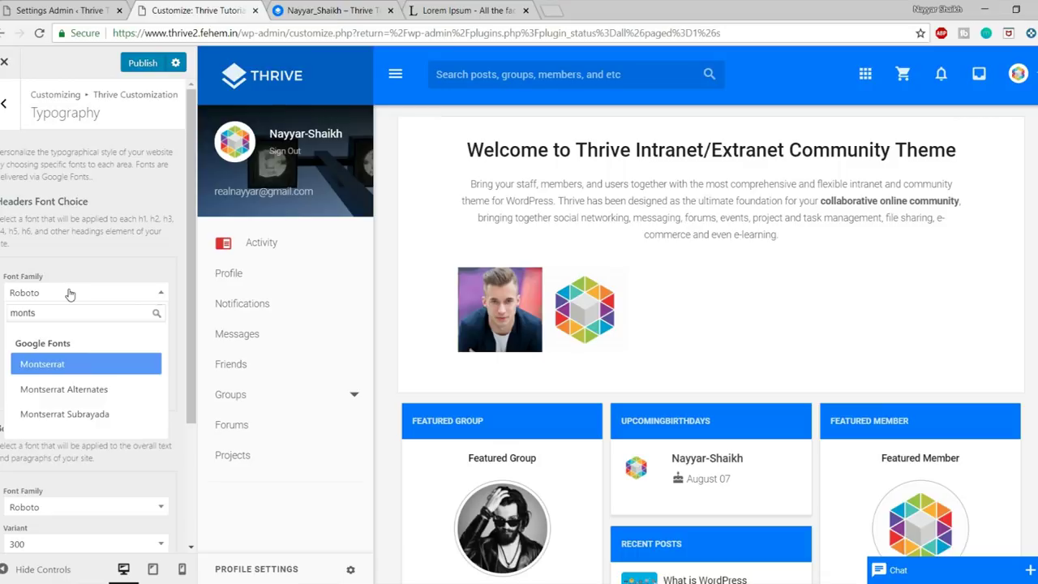
left_click(71, 365)
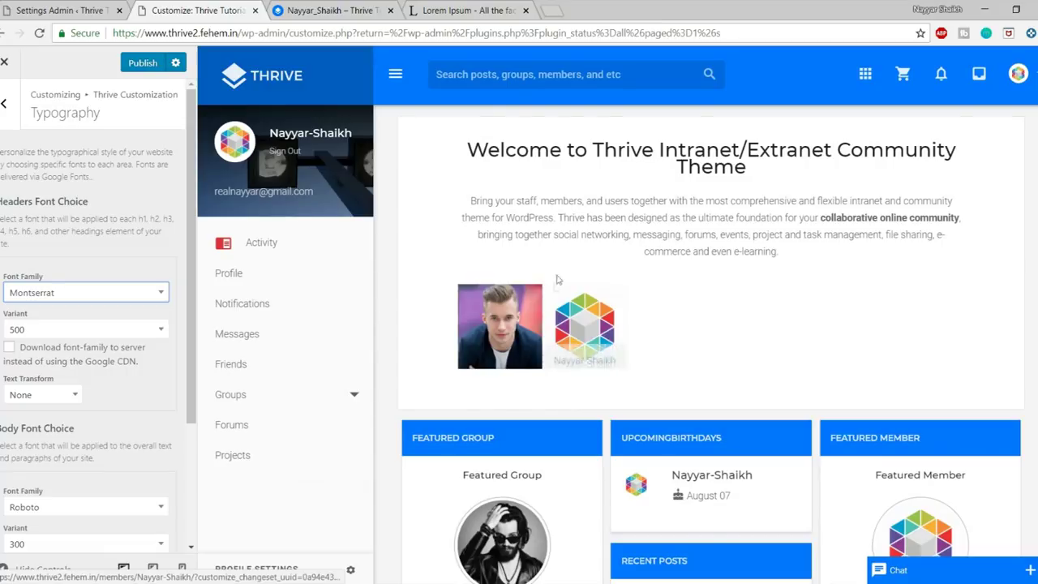
Step: Check the welcome heading's new font in the preview and return to the sections list
left_click_drag(472, 151, 753, 173)
left_click(753, 172)
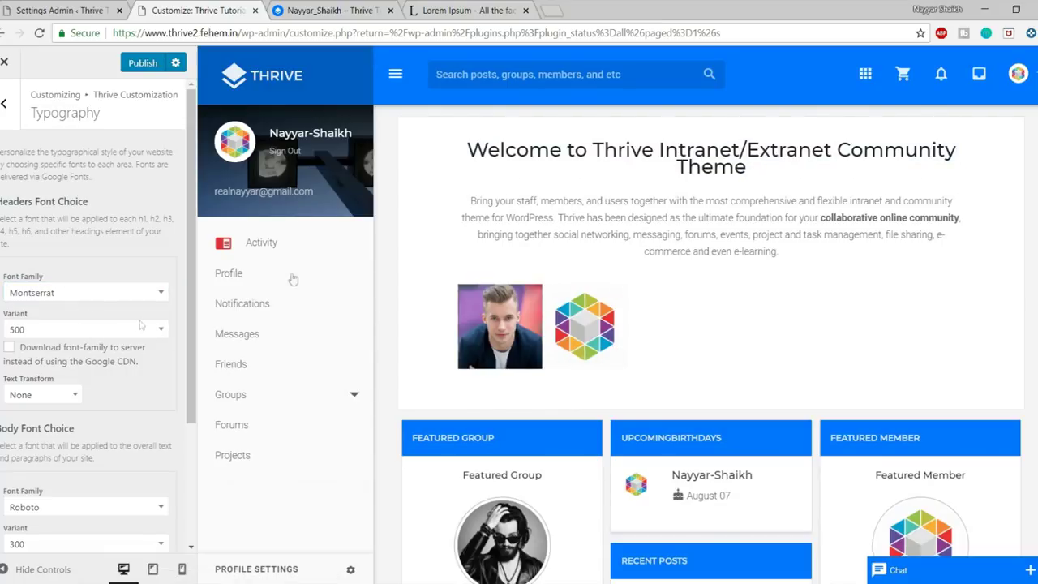
scroll(113, 399, "down", 2)
scroll(132, 457, "up", 2)
scroll(126, 481, "down", 2)
scroll(122, 454, "up", 2)
left_click(4, 103)
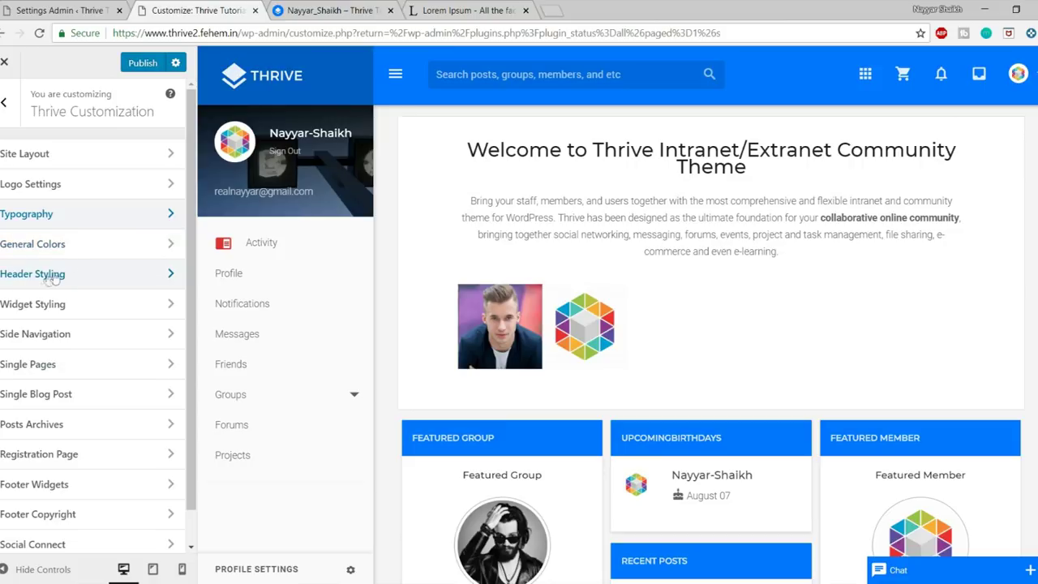
Step: Set the Header Styling background colour to red (#dd3333)
left_click(56, 276)
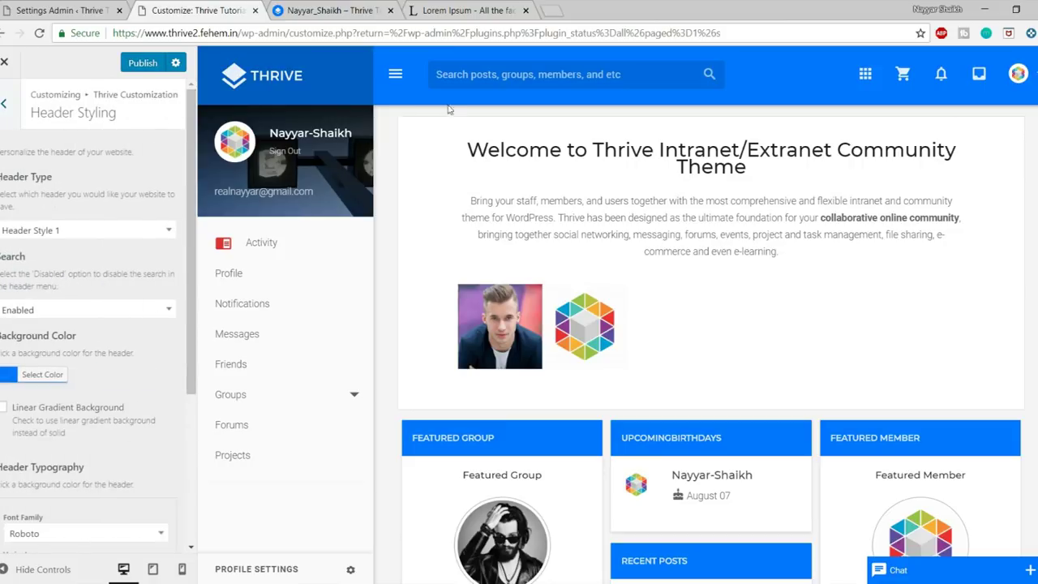
left_click(50, 375)
scroll(65, 397, "down", 1)
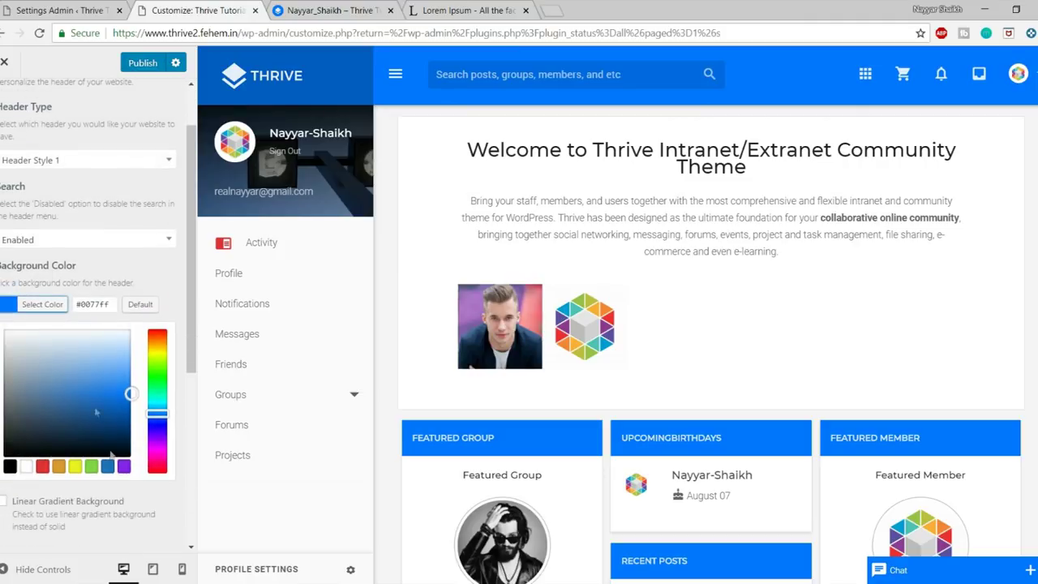
left_click(42, 466)
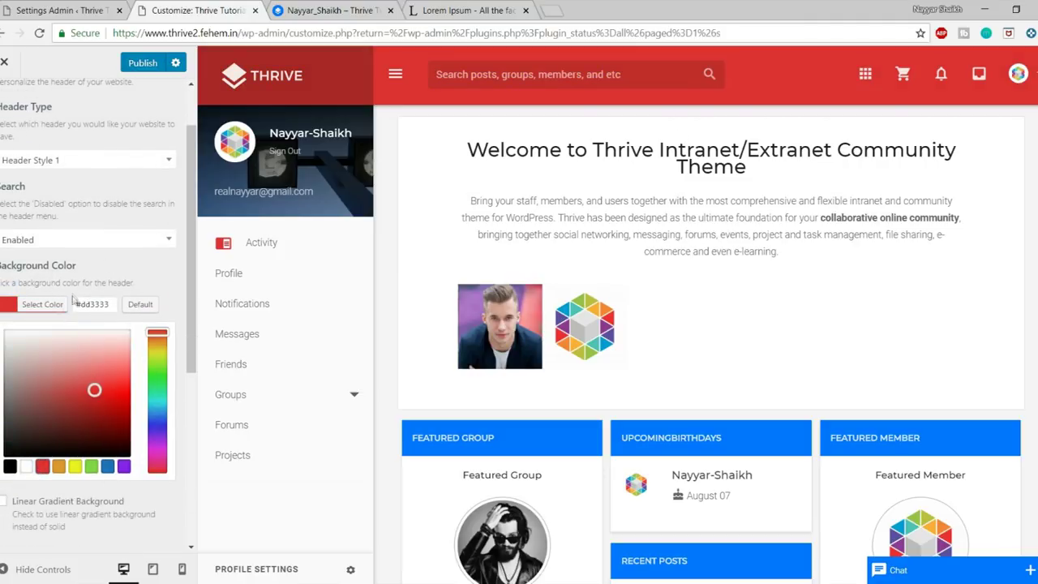
left_click(45, 304)
Step: Review the red header in the preview and return to the sections list
scroll(89, 312, "down", 3)
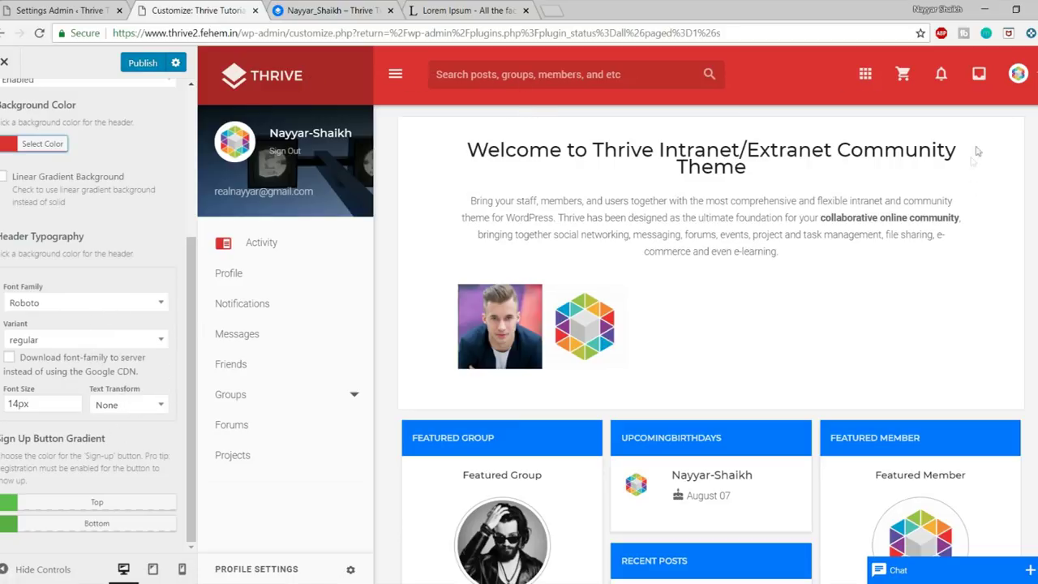
scroll(89, 243, "up", 3)
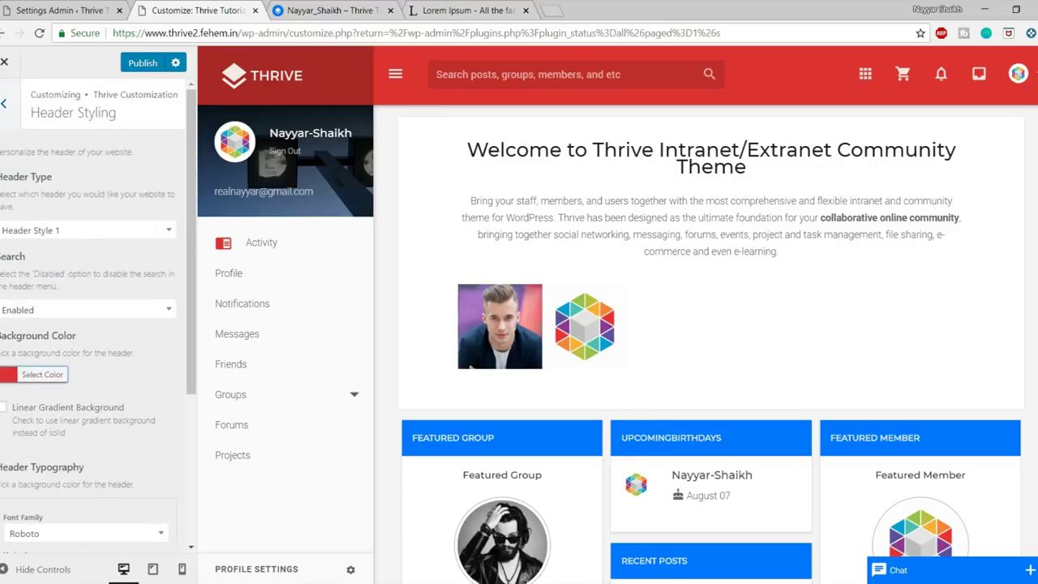
scroll(91, 267, "down", 3)
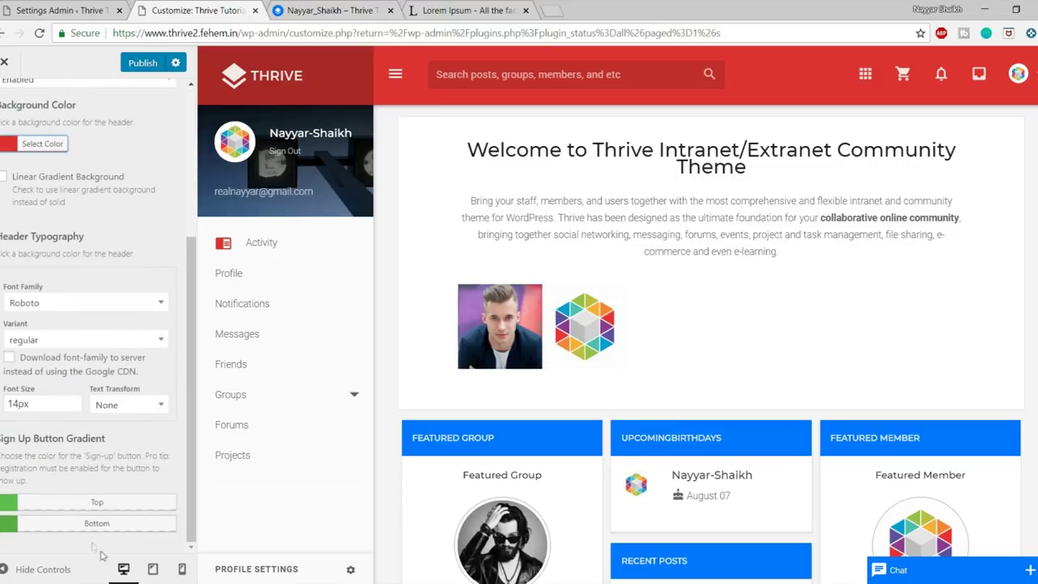
left_click(193, 551)
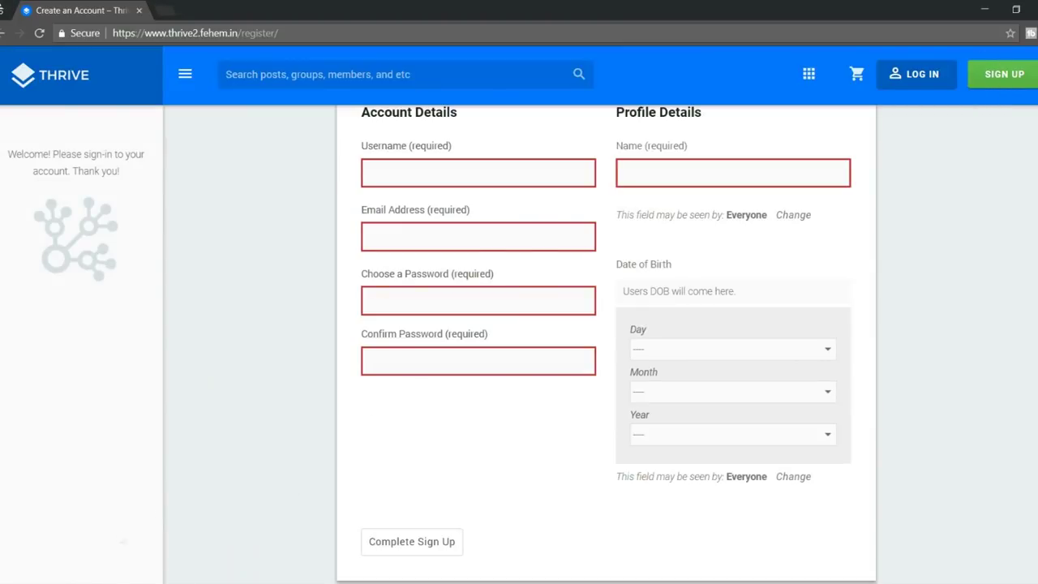
left_click(88, 562)
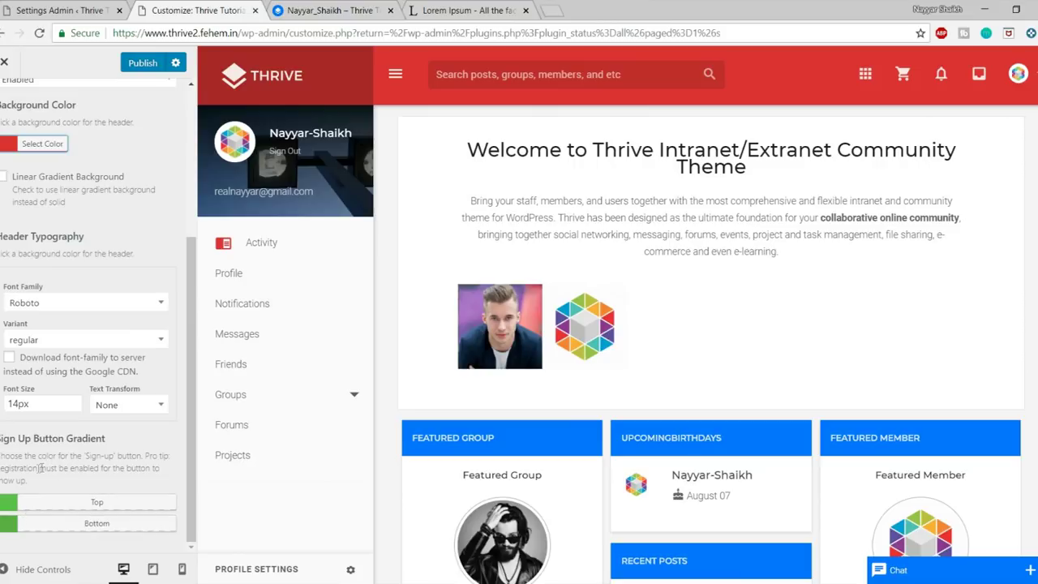
scroll(55, 517, "up", 3)
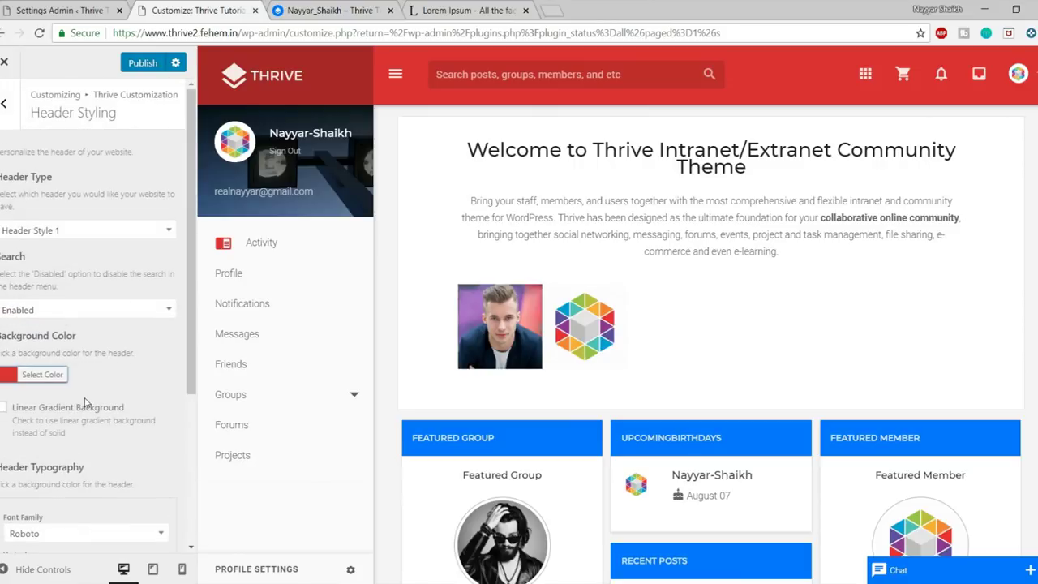
key("Escape")
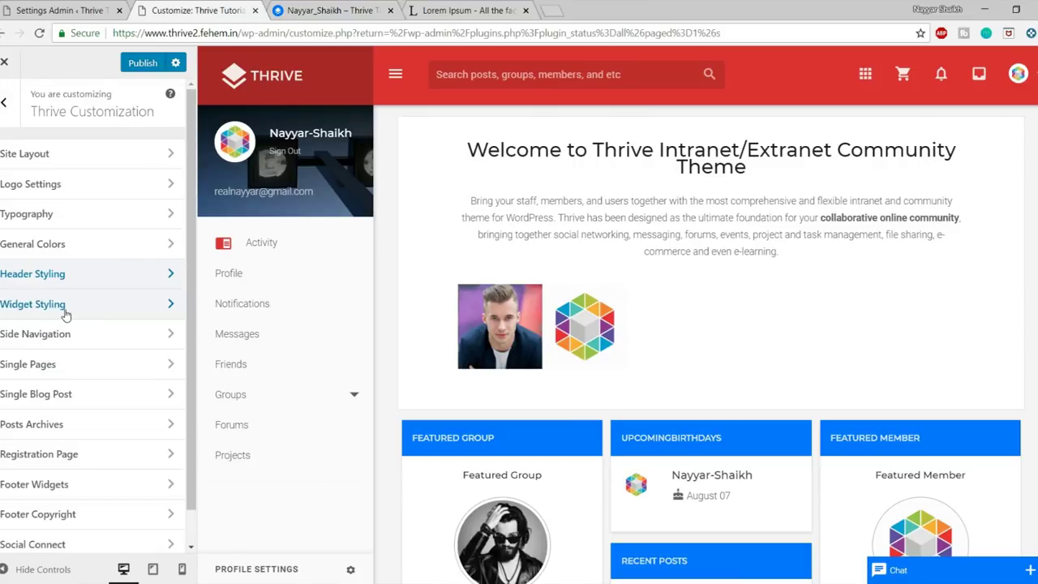
Step: Set the Widget Styling title background to red (#dd3333) and go back
left_click(64, 315)
scroll(701, 264, "down", 3)
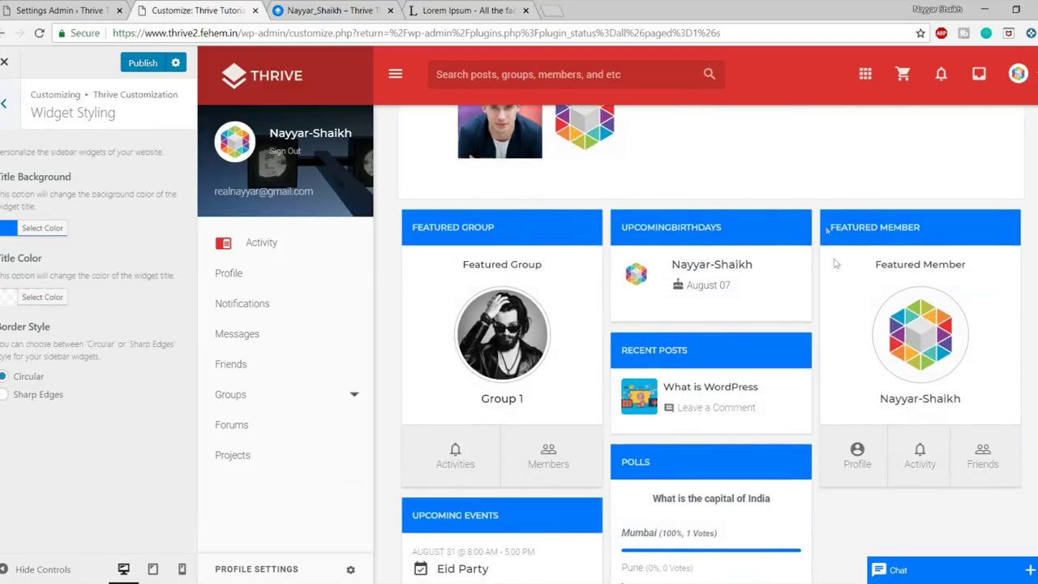
left_click(42, 228)
left_click(44, 390)
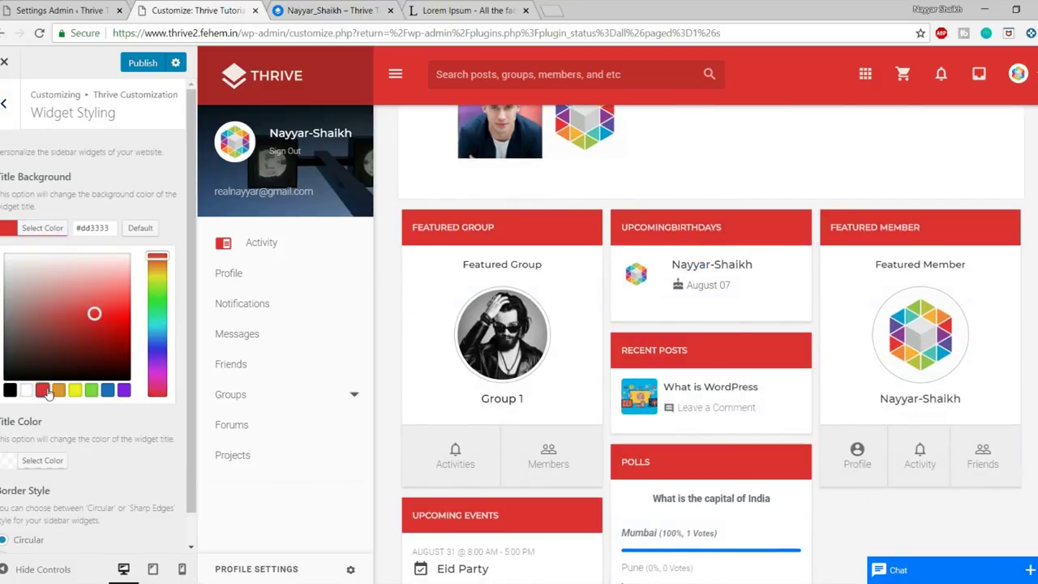
scroll(985, 304, "down", 4)
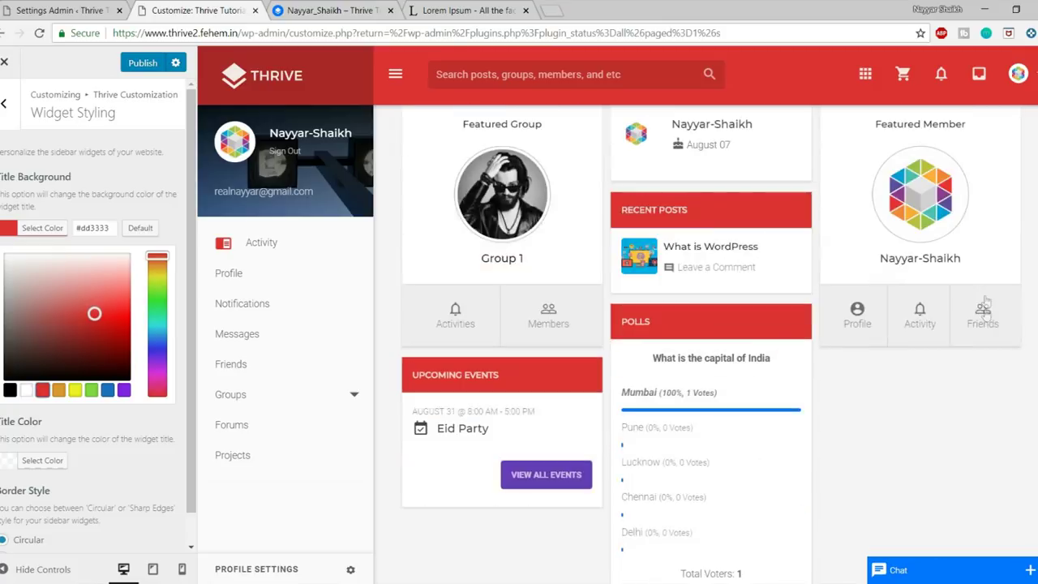
scroll(985, 304, "down", 2)
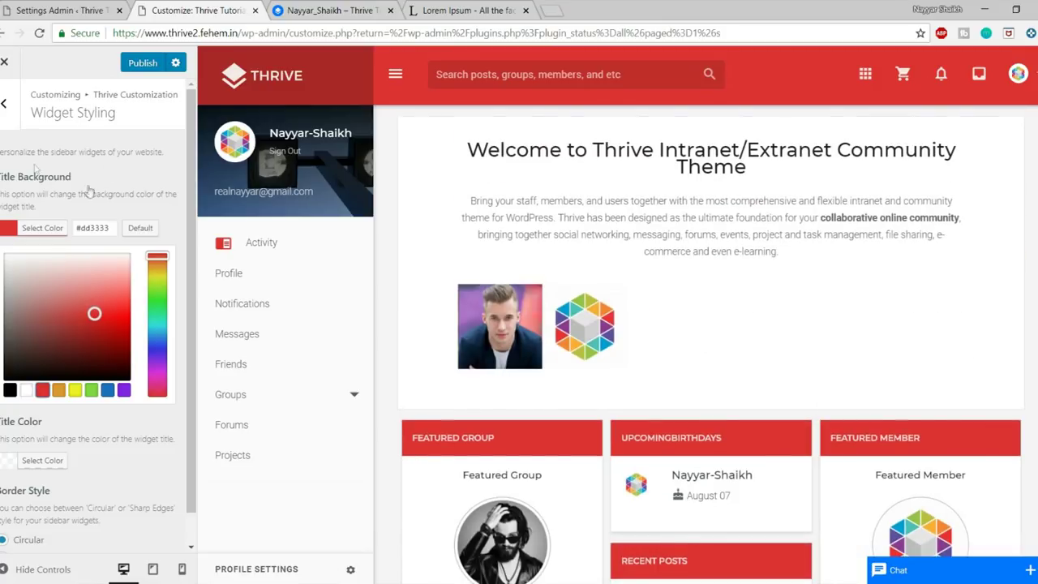
left_click(89, 192)
left_click(3, 103)
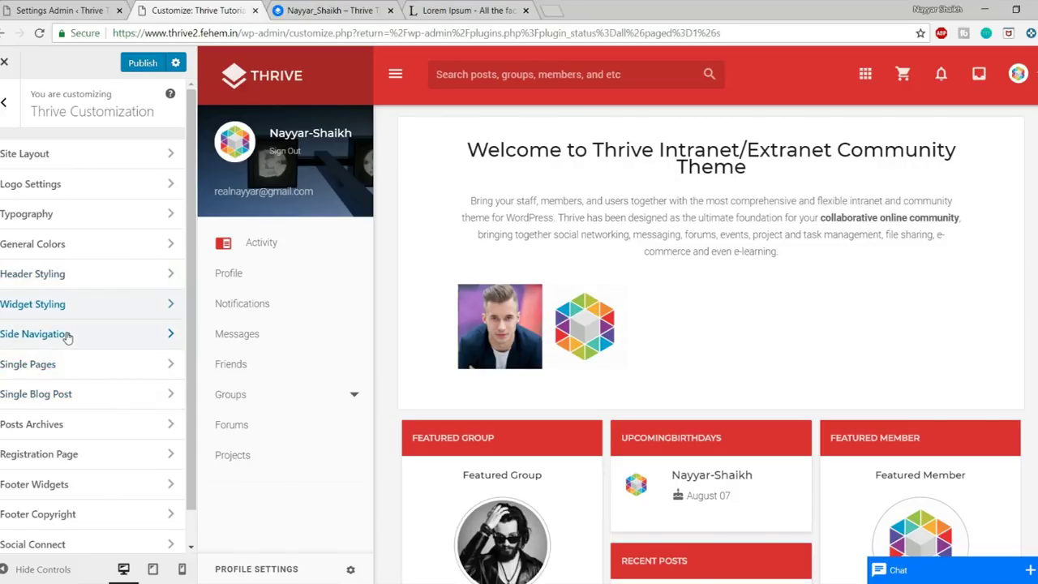
Step: Glance through Side Navigation and Registration Page sections, then publish the customizations
left_click(68, 338)
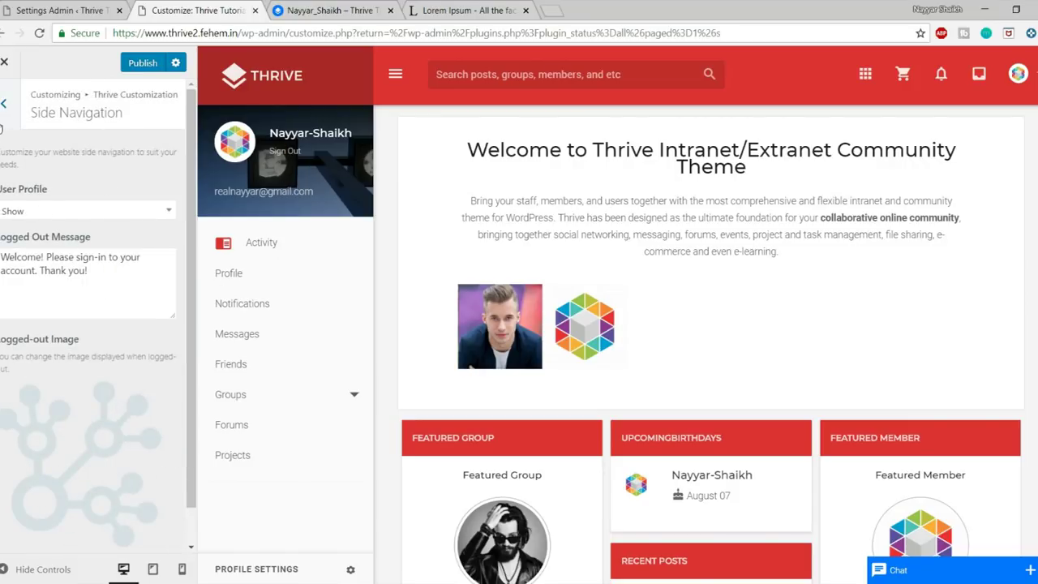
left_click(3, 103)
scroll(16, 308, "down", 1)
left_click(91, 421)
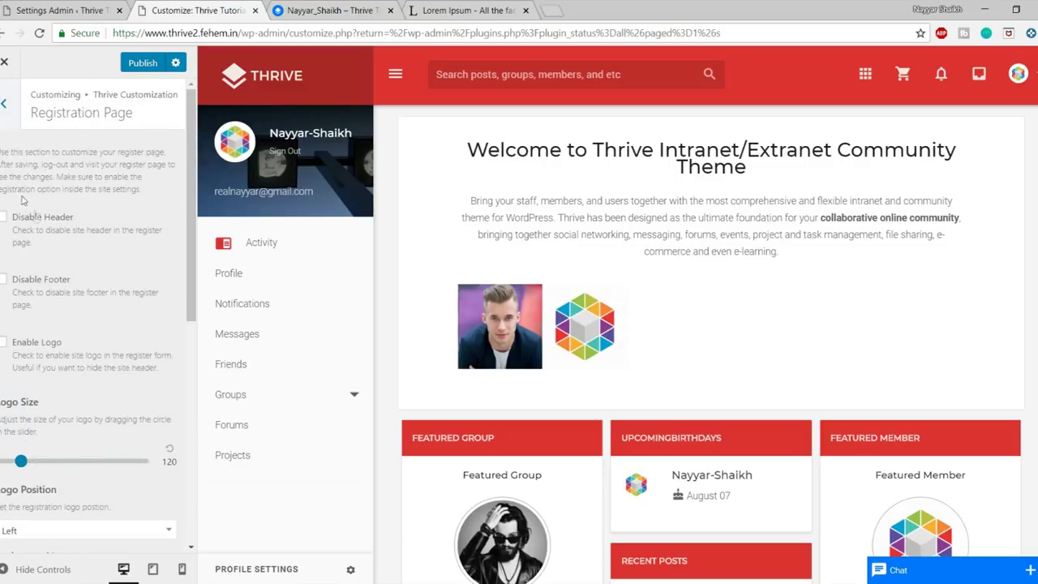
left_click(3, 103)
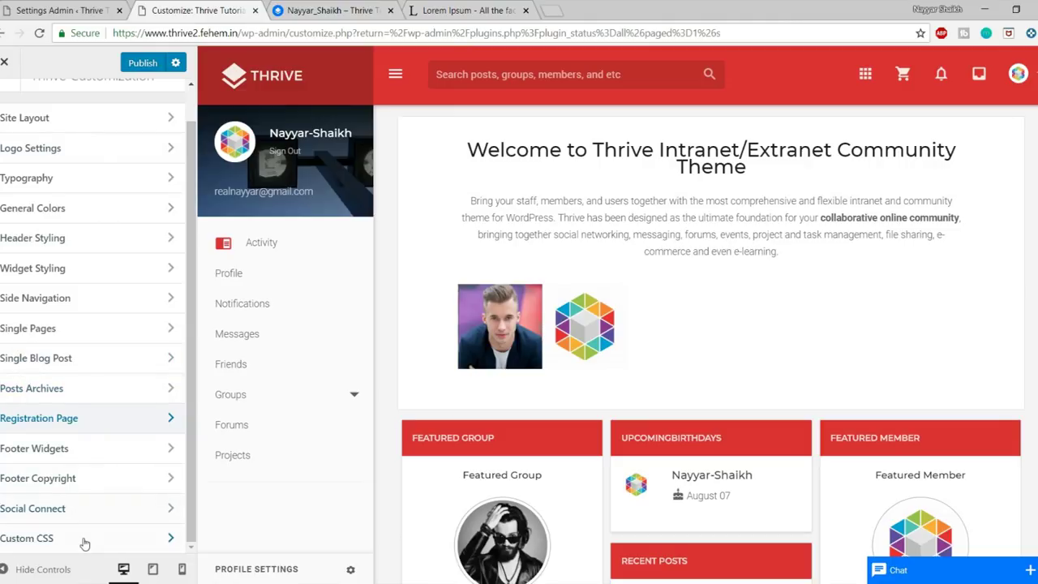
scroll(84, 544, "up", 1)
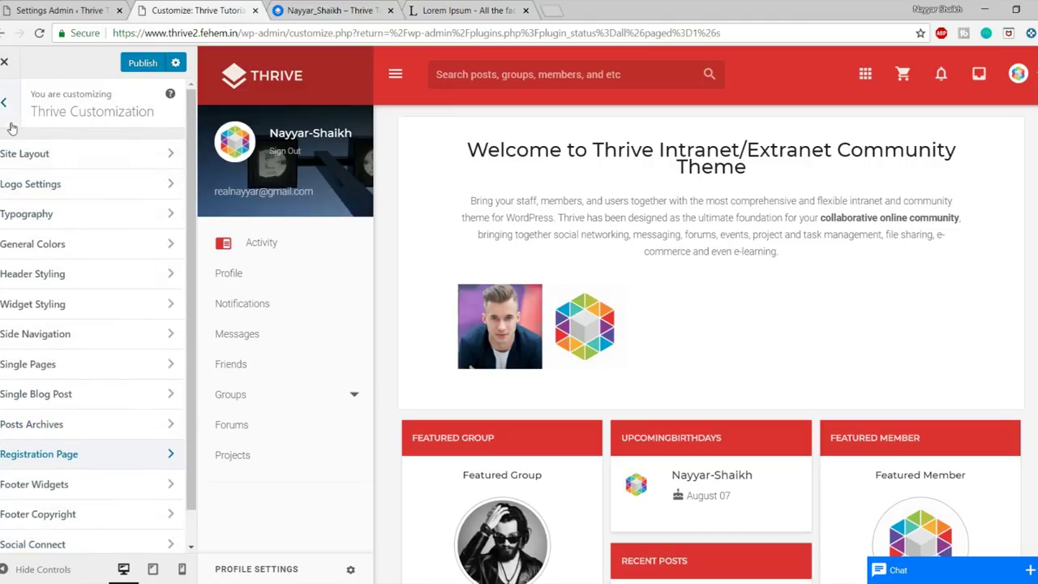
left_click(144, 63)
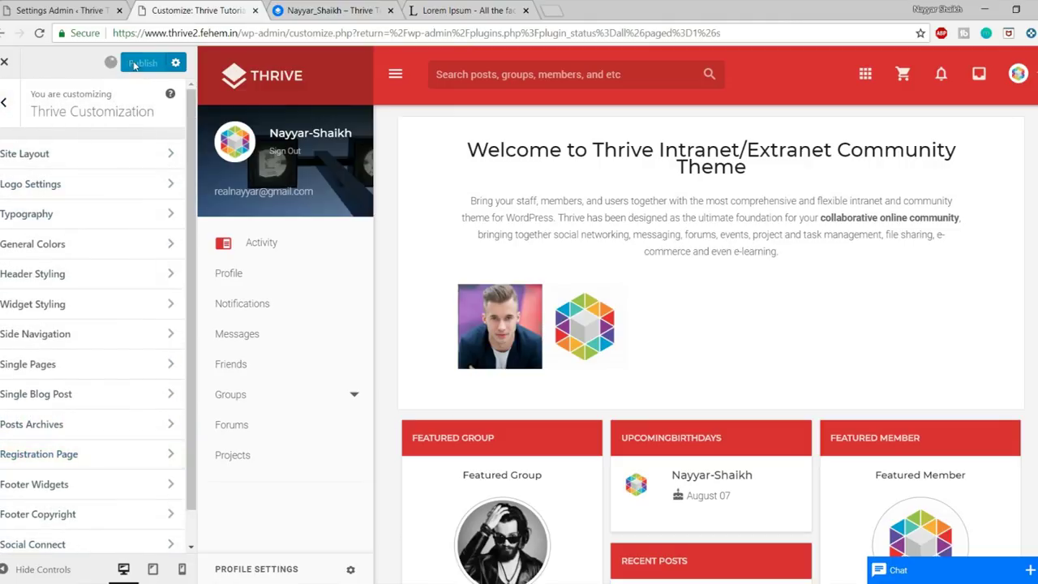
Step: Close the Customizer and visit the live site from the admin tab
left_click(4, 63)
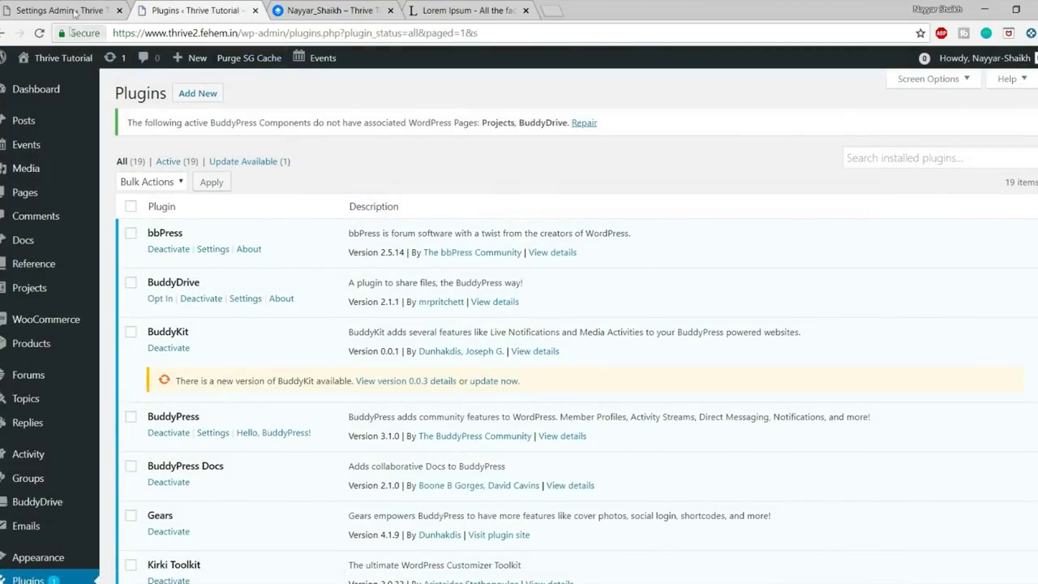
left_click(90, 11)
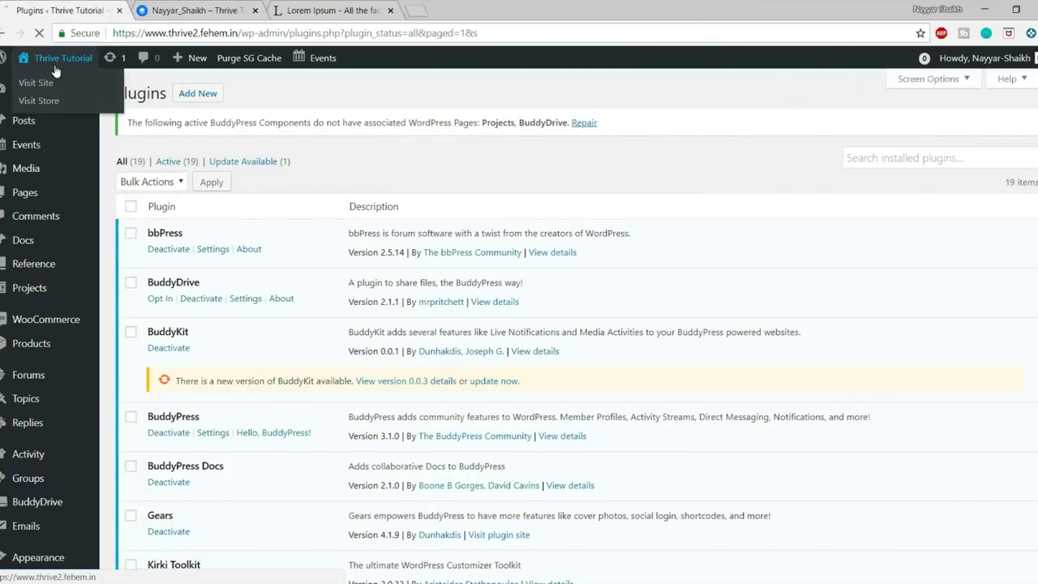
left_click(64, 63)
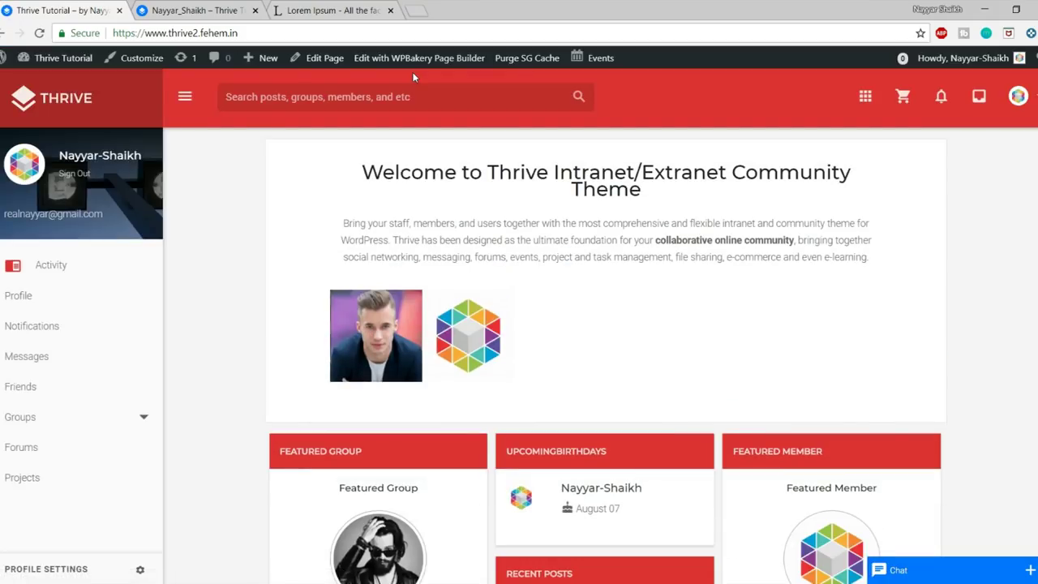